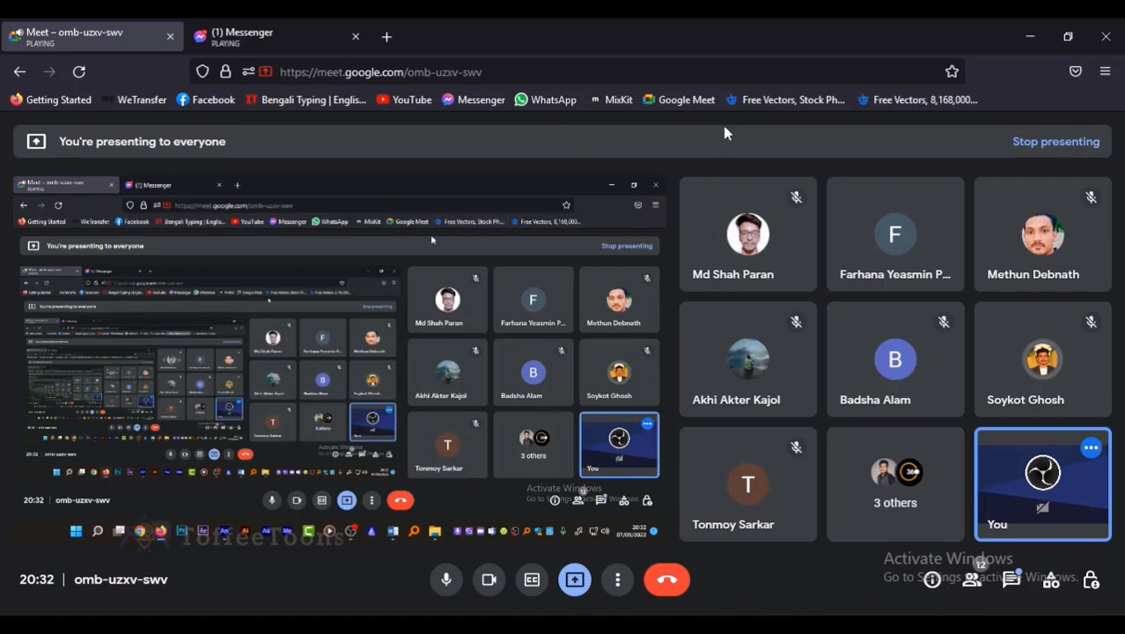
Step: Close the Messenger page and admit the waiting participant to the Google Meet call
left_click(356, 37)
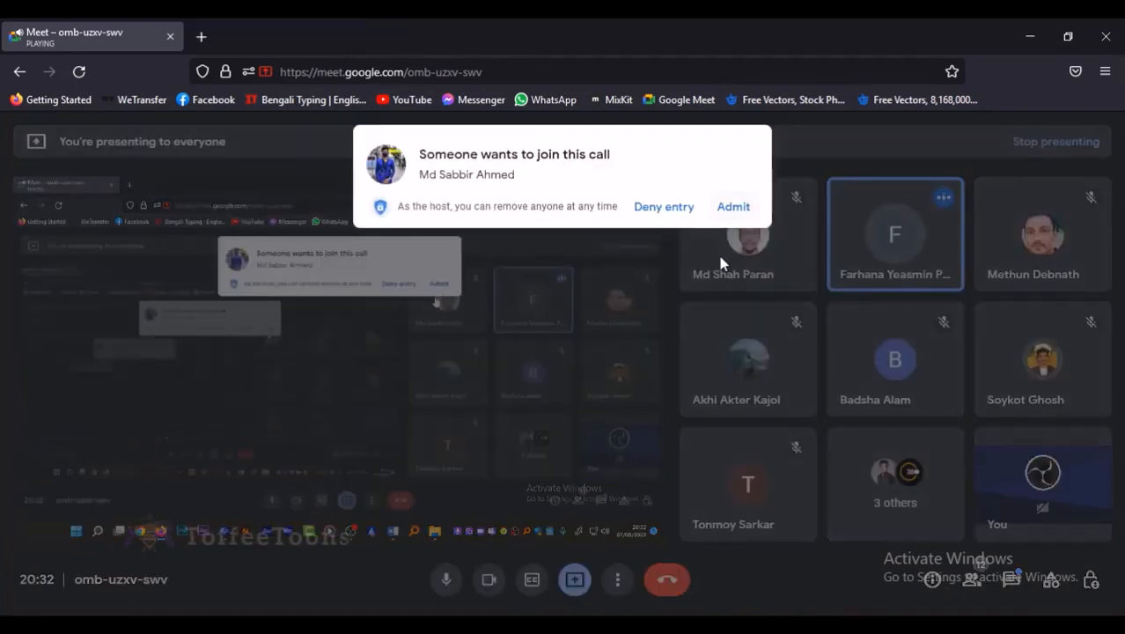
left_click(733, 207)
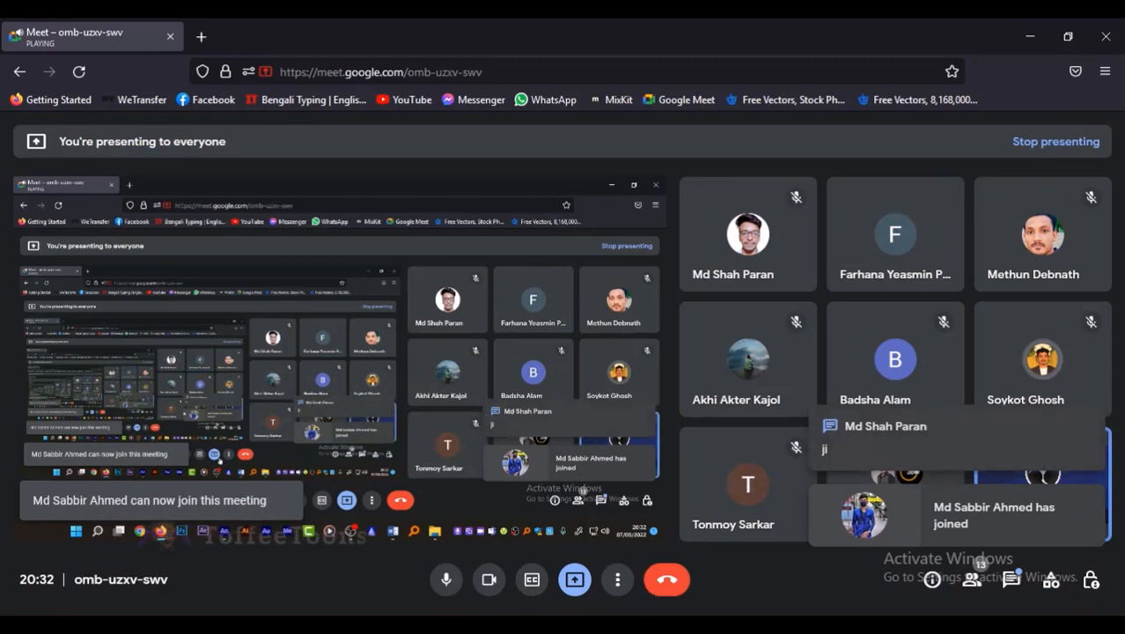
Step: Switch to Adobe Animate with the front face and eyes design document and dismiss the presenting notification
mouse_move(369, 620)
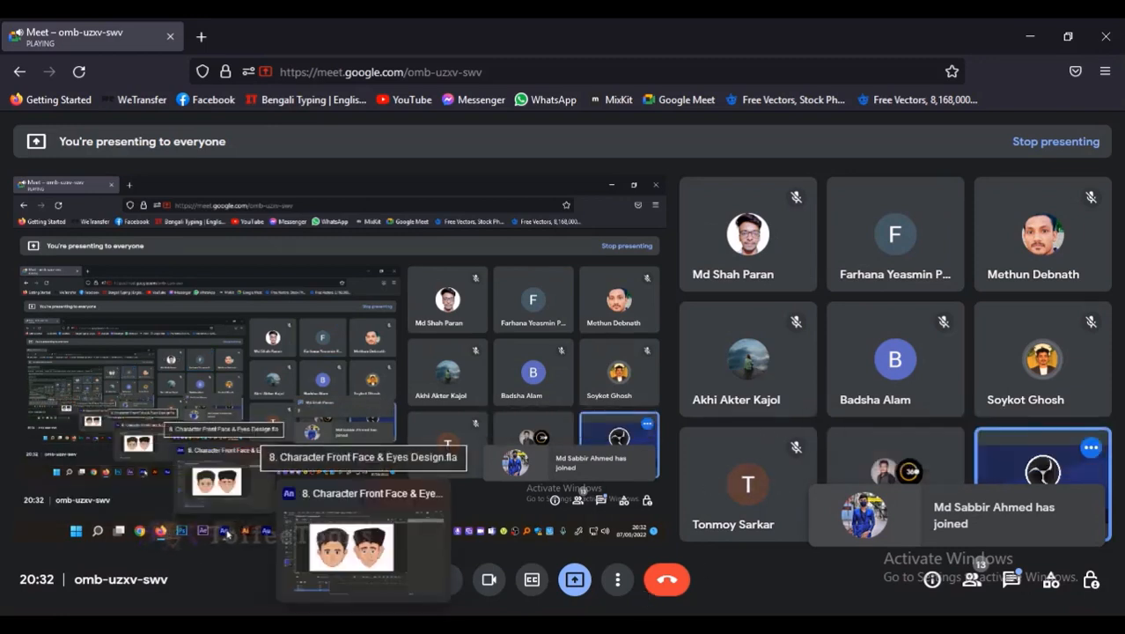
left_click(369, 619)
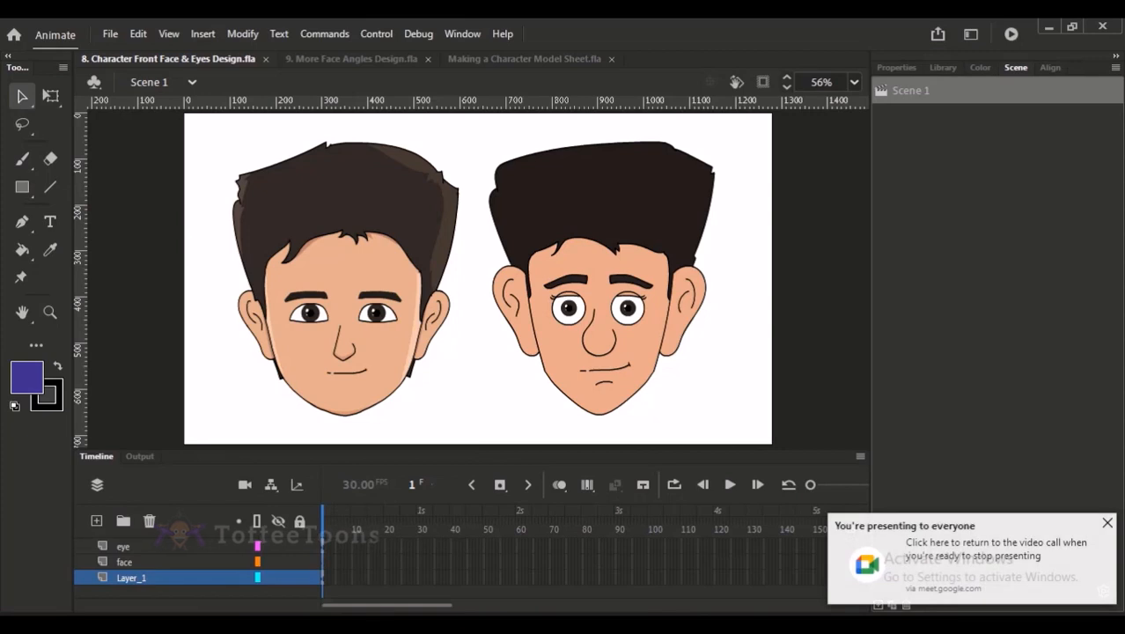
left_click(1107, 524)
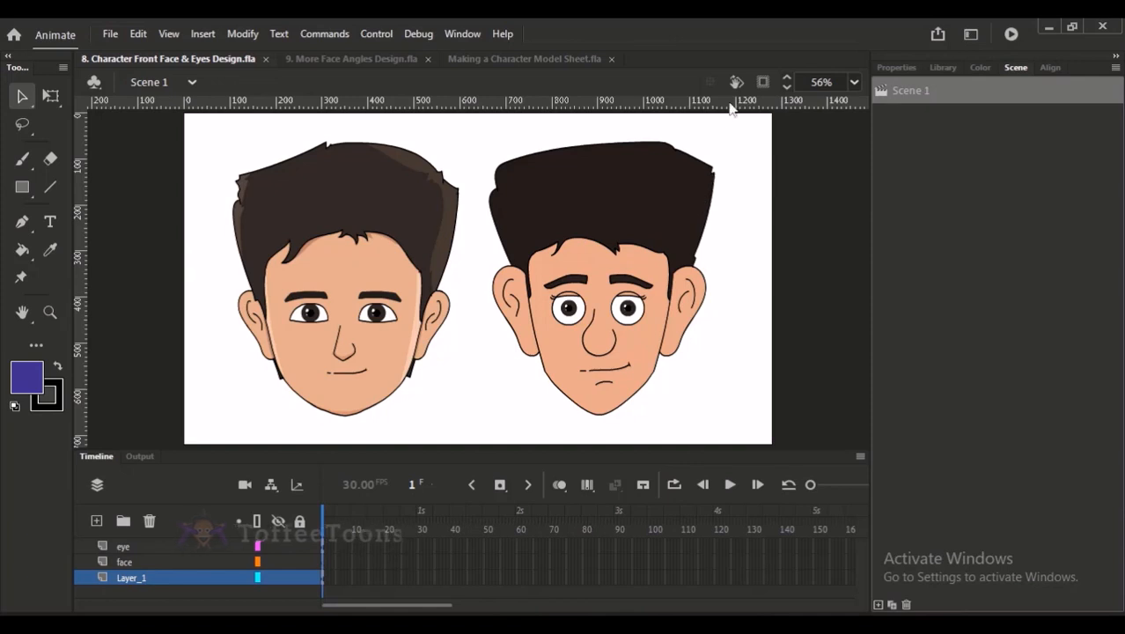
Step: Place ruler guides across the two front faces and hide both the guides and the rulers
left_click_drag(735, 107, 744, 299)
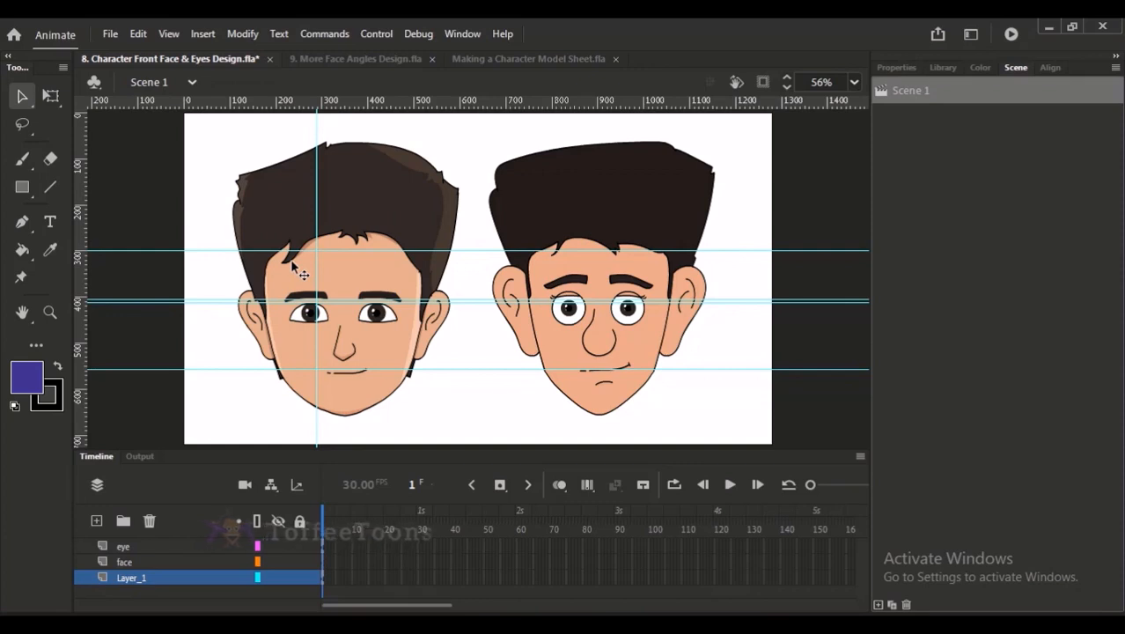
key("ctrl+semicolon")
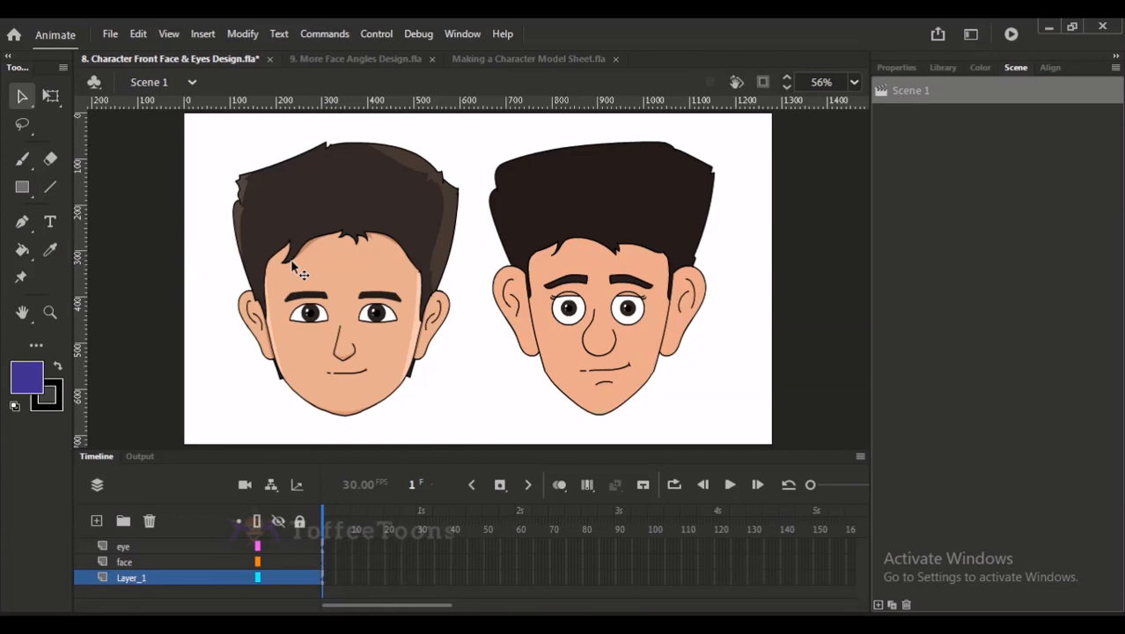
key("ctrl+semicolon")
key("ctrl+semicolon")
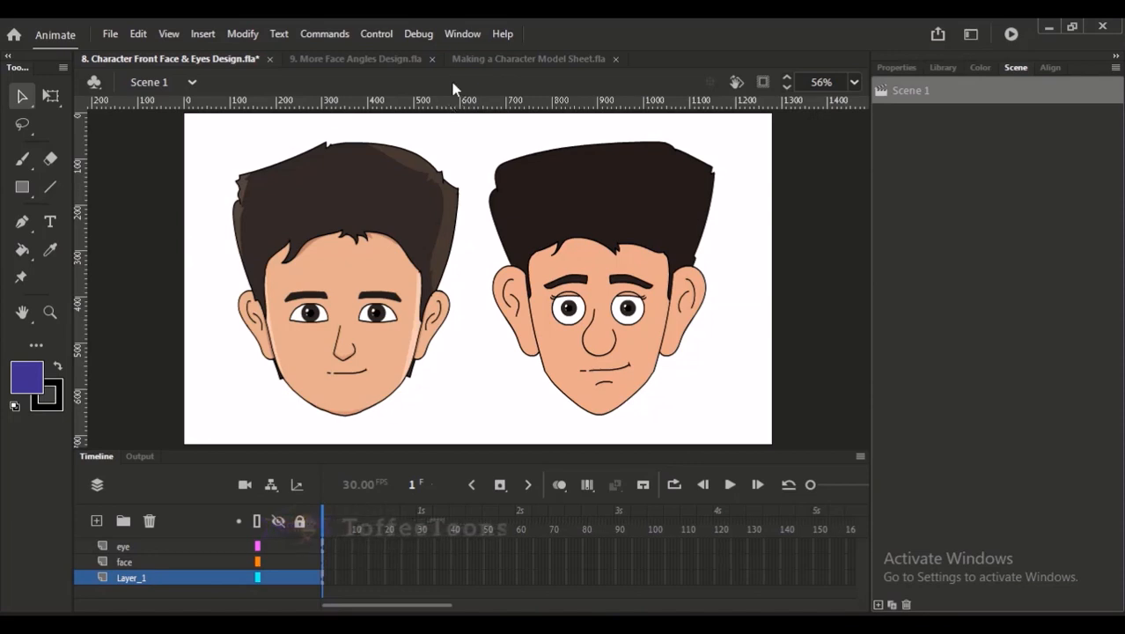
key("ctrl+alt+shift+r")
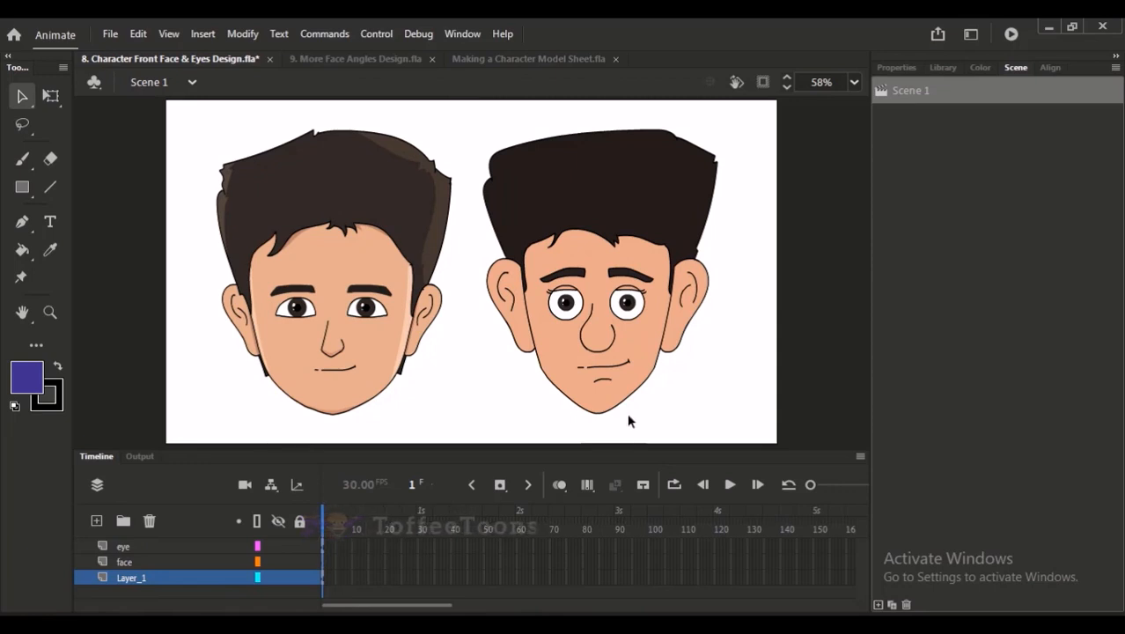
Step: Check the Google Meet call and the OBS recording window, return to Animate and dismiss the presenting notification
mouse_move(167, 623)
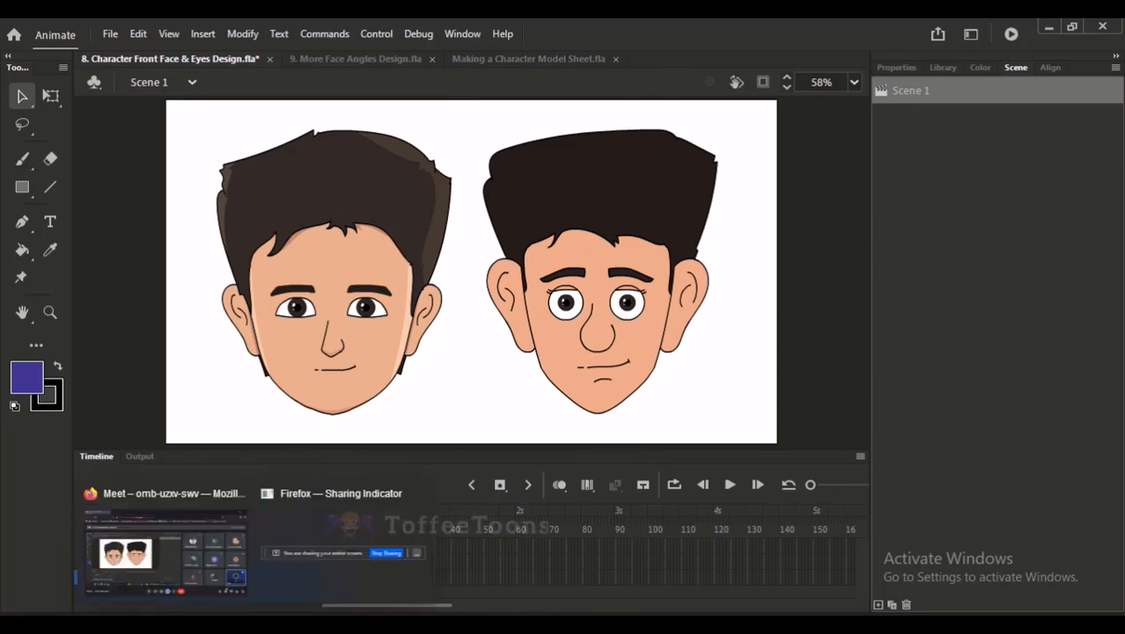
left_click(236, 563)
mouse_move(583, 623)
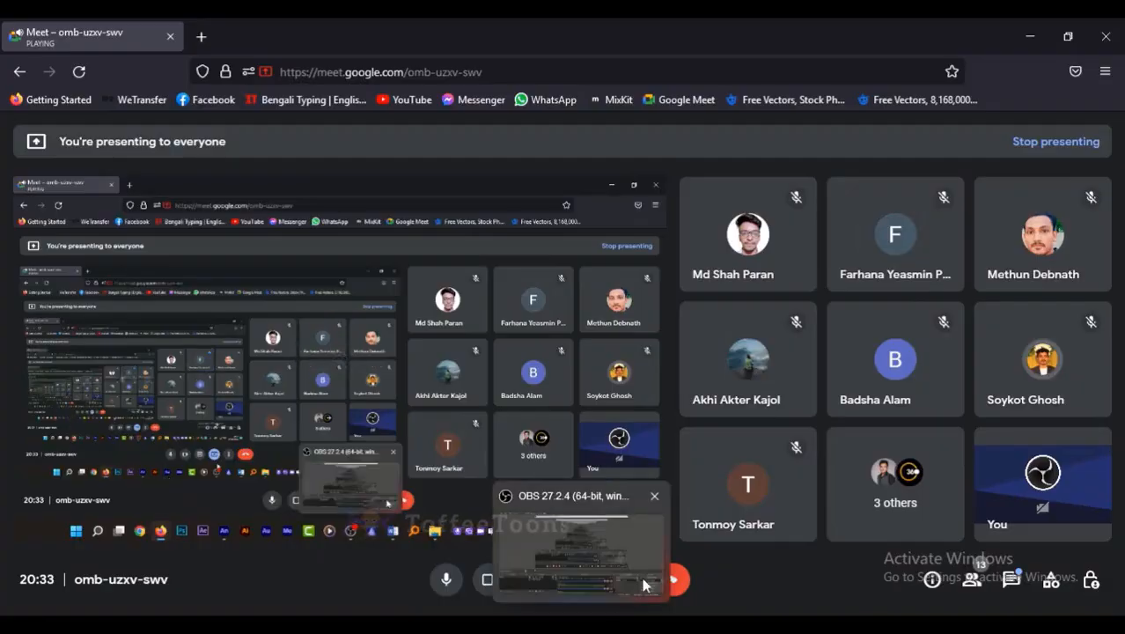
left_click(641, 577)
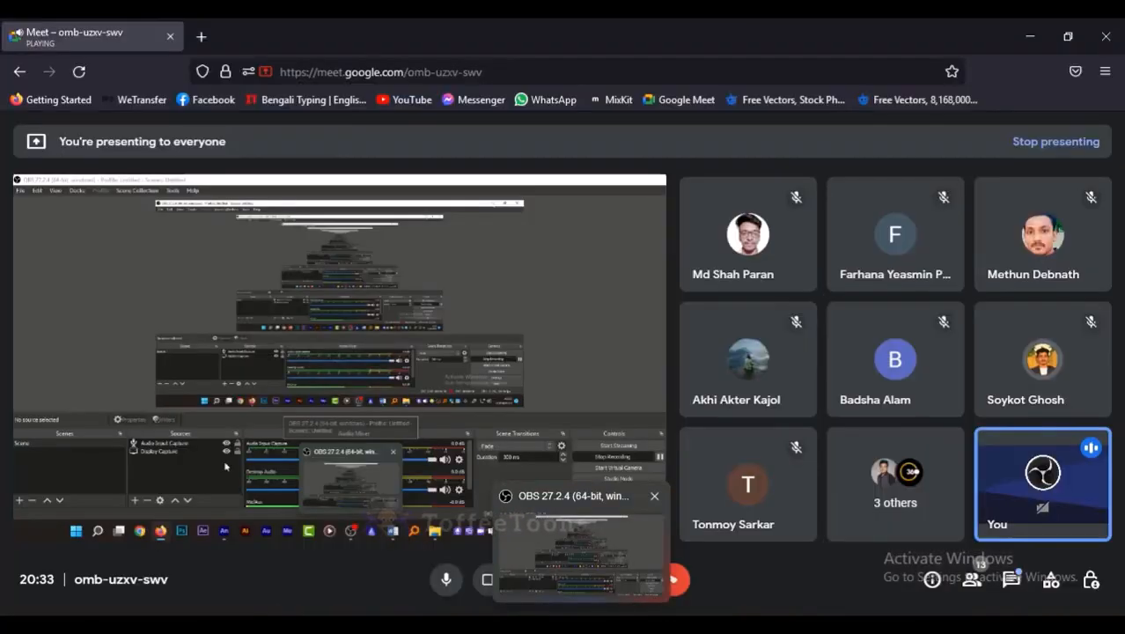
mouse_move(255, 623)
mouse_move(385, 601)
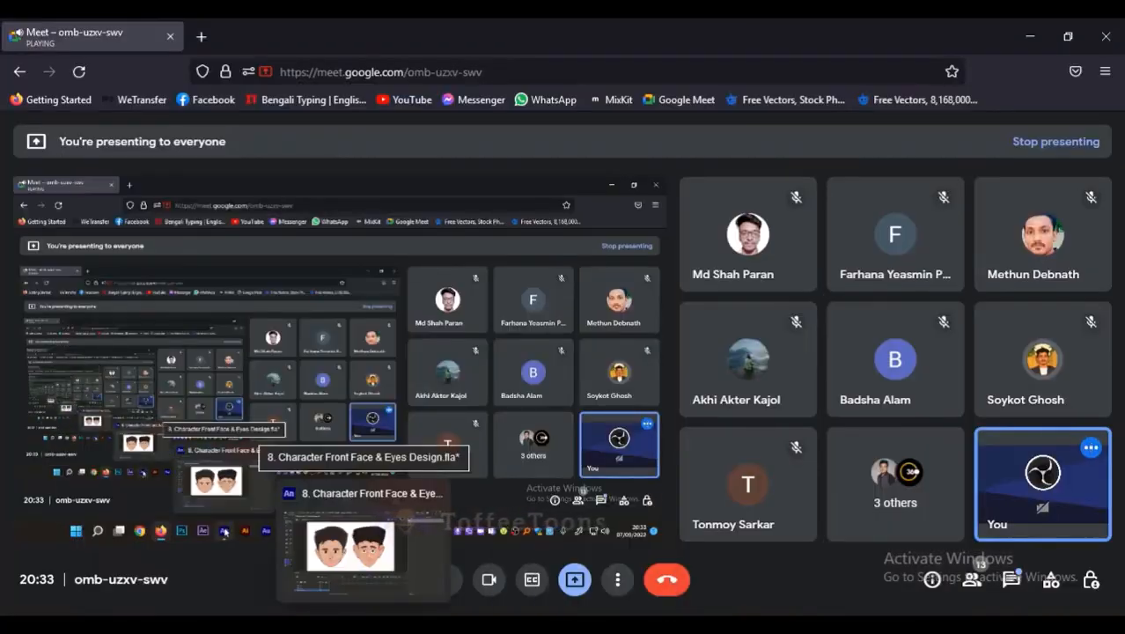
left_click(385, 598)
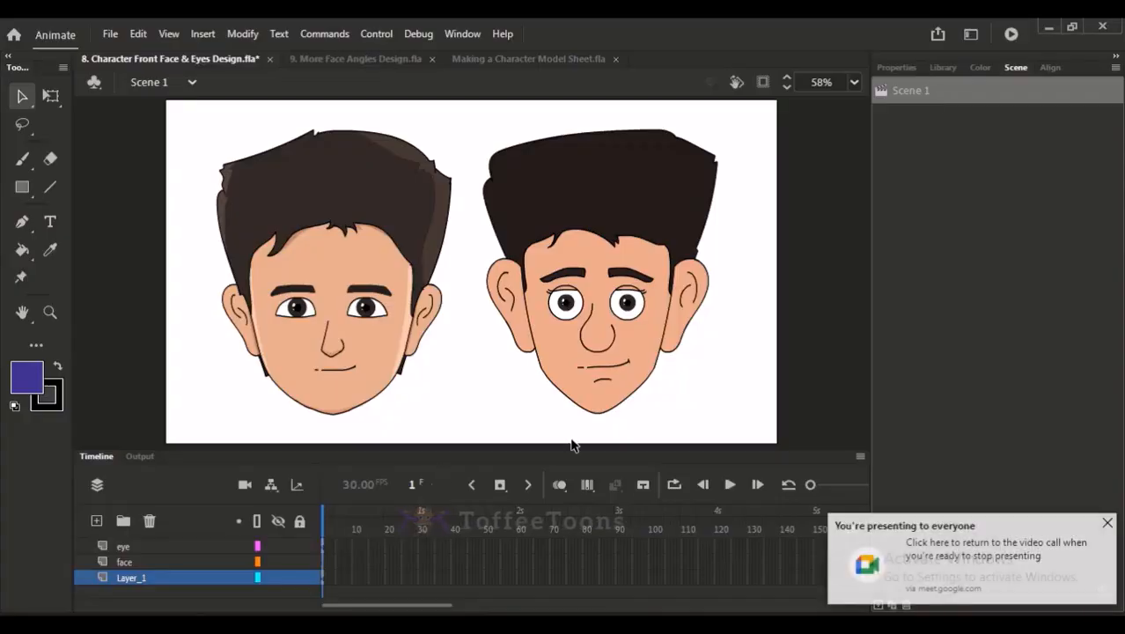
left_click(1107, 523)
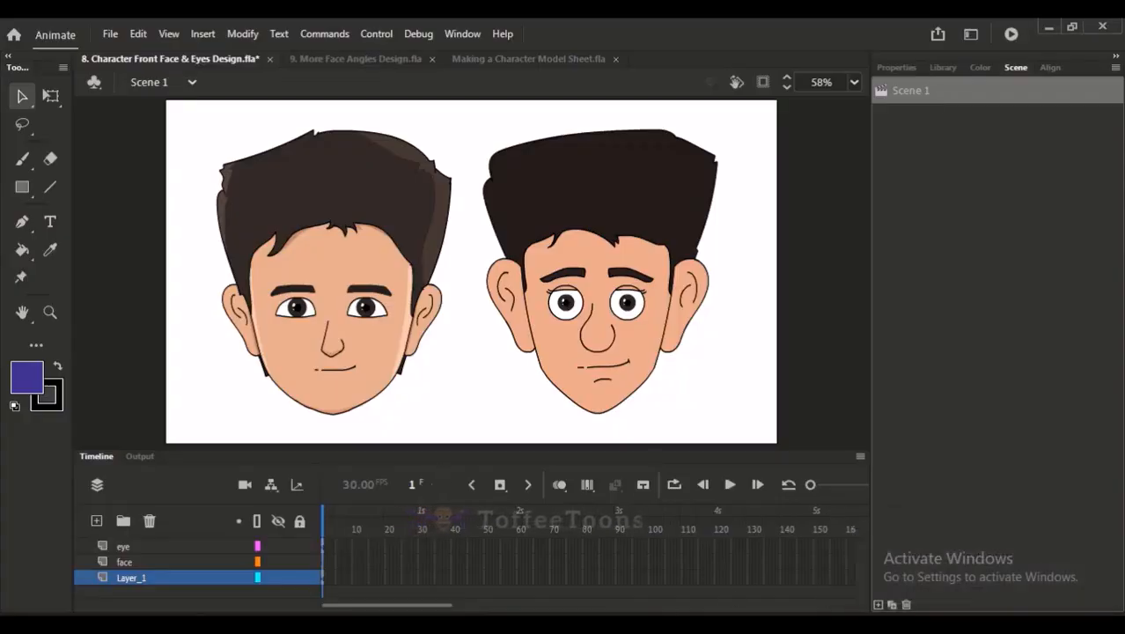
Step: Switch to Word and highlight the lesson title "9. More Face Angles Design" to present the topic
mouse_move(653, 624)
left_click(653, 552)
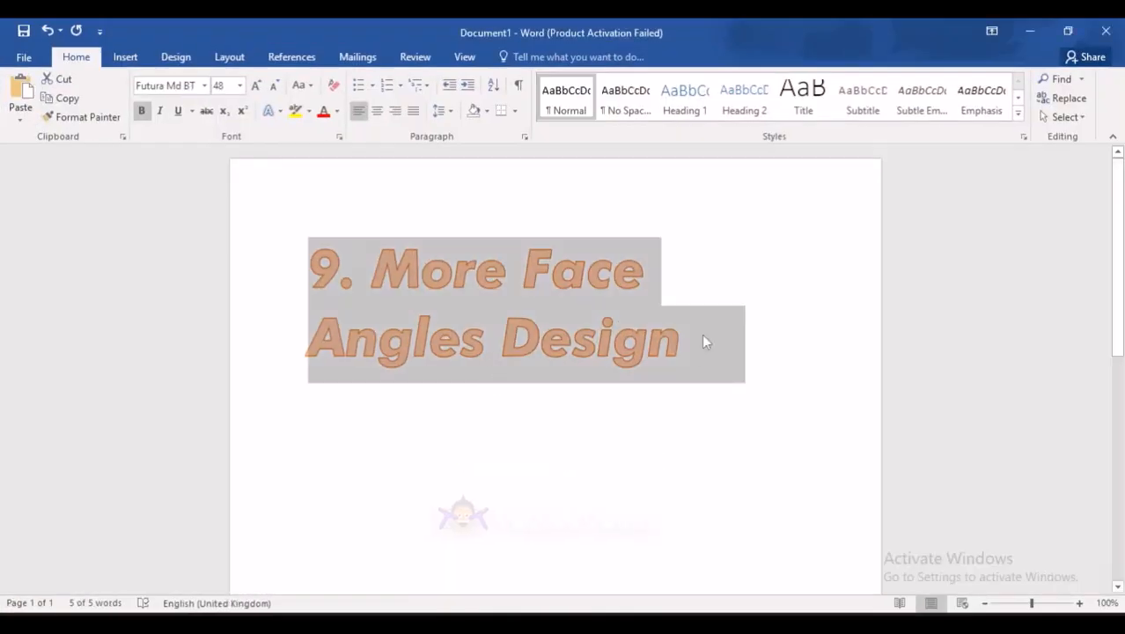
left_click(699, 347)
left_click_drag(692, 345, 575, 339)
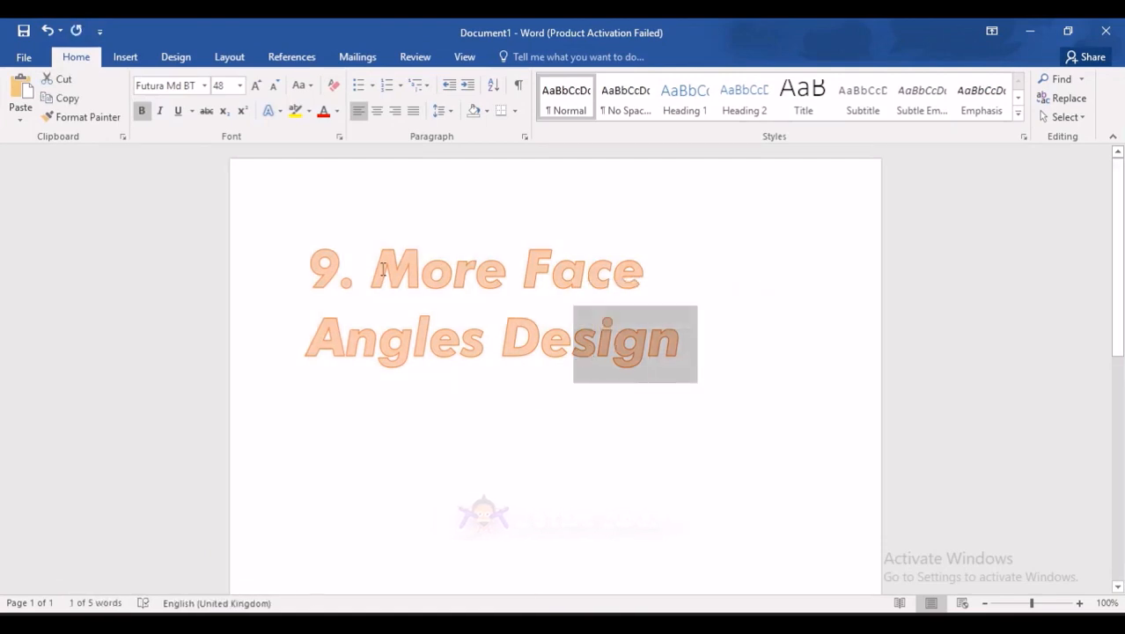
left_click_drag(377, 270, 648, 314)
left_click(615, 364)
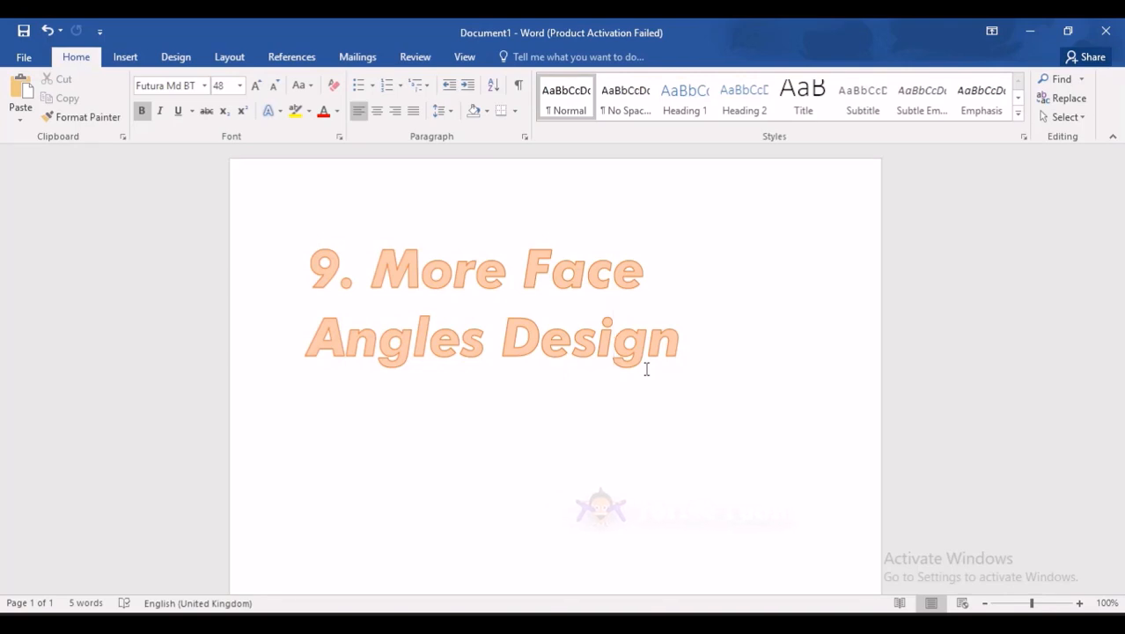
left_click_drag(691, 349, 370, 267)
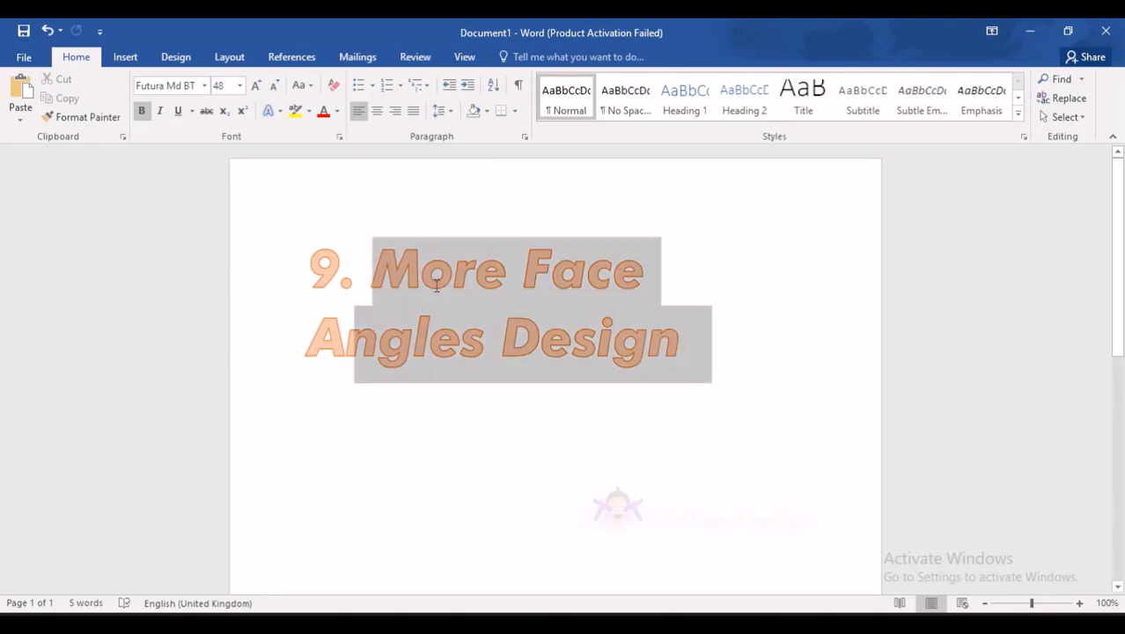
left_click(468, 386)
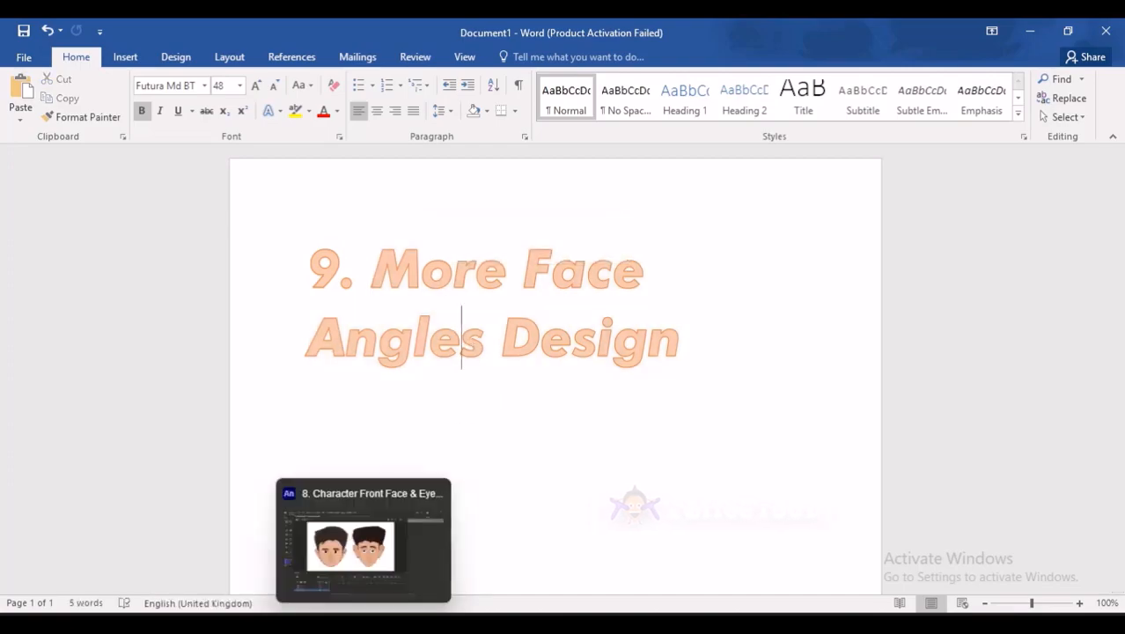
Step: Return to Animate and compare the realistic front face with the cartoon front face, selecting each in turn
left_click(365, 620)
left_click(390, 296)
left_click(517, 228)
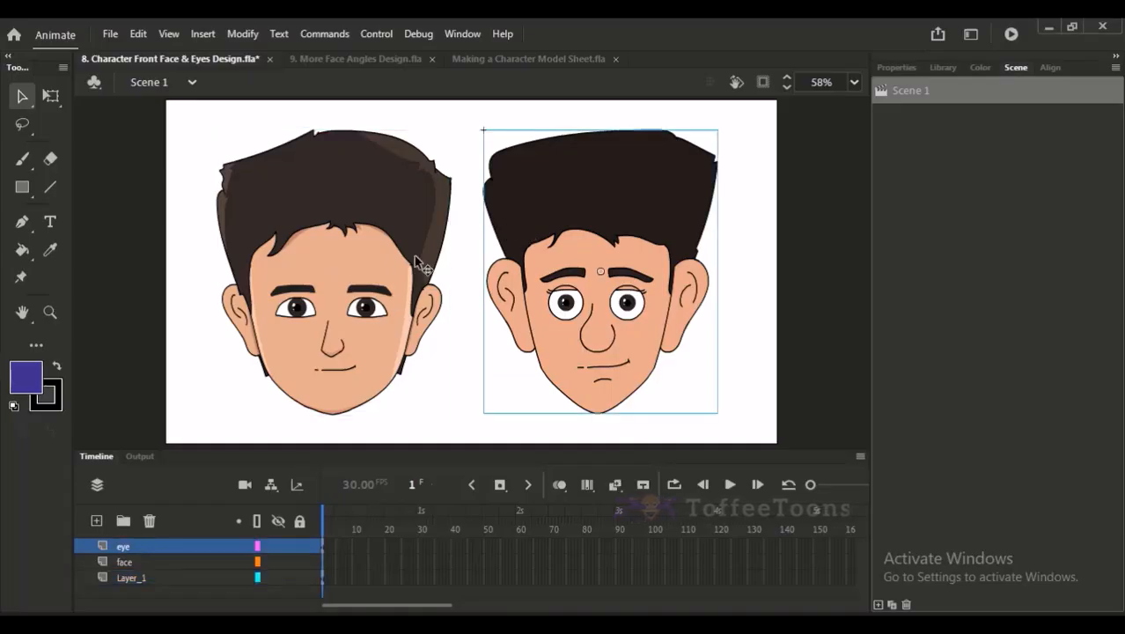
left_click(425, 269)
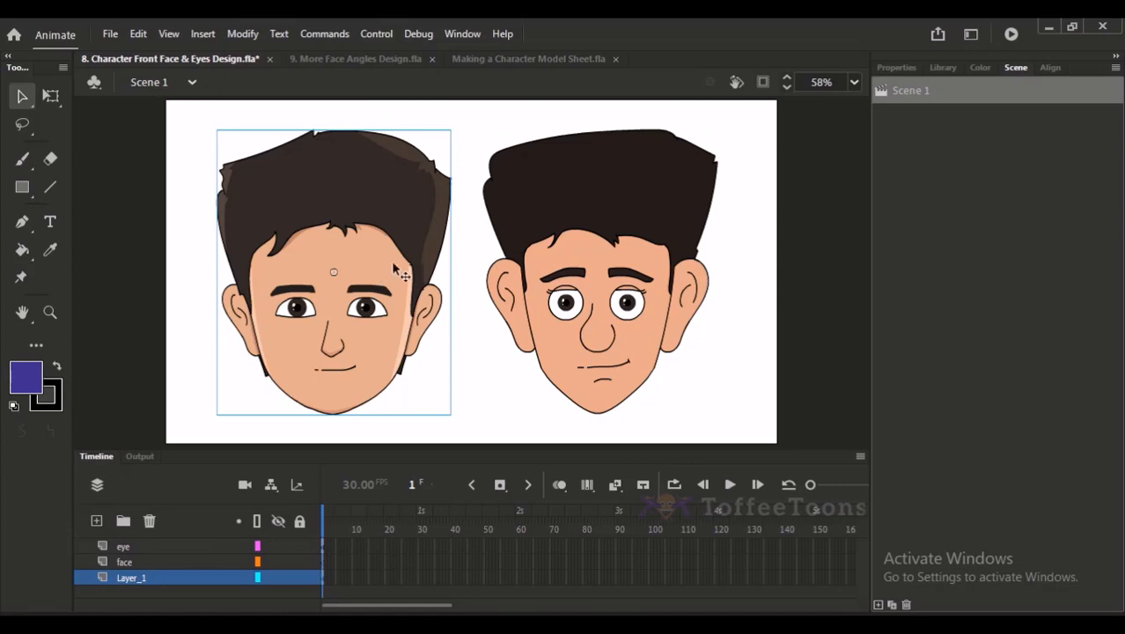
left_click(534, 264)
left_click(425, 313)
left_click(505, 293)
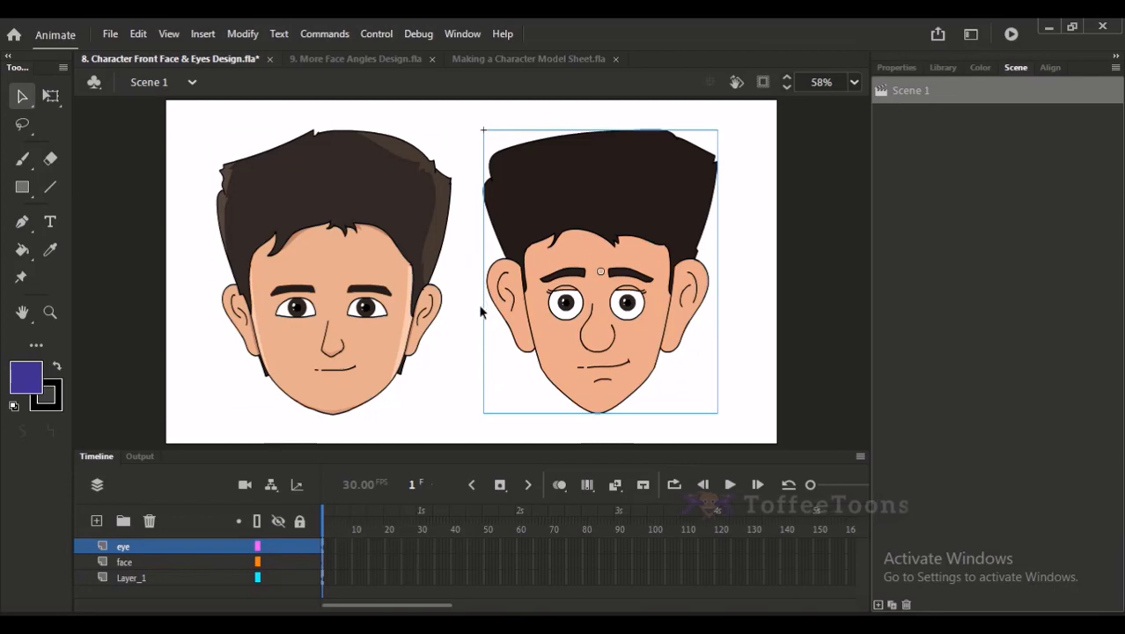
left_click(410, 338)
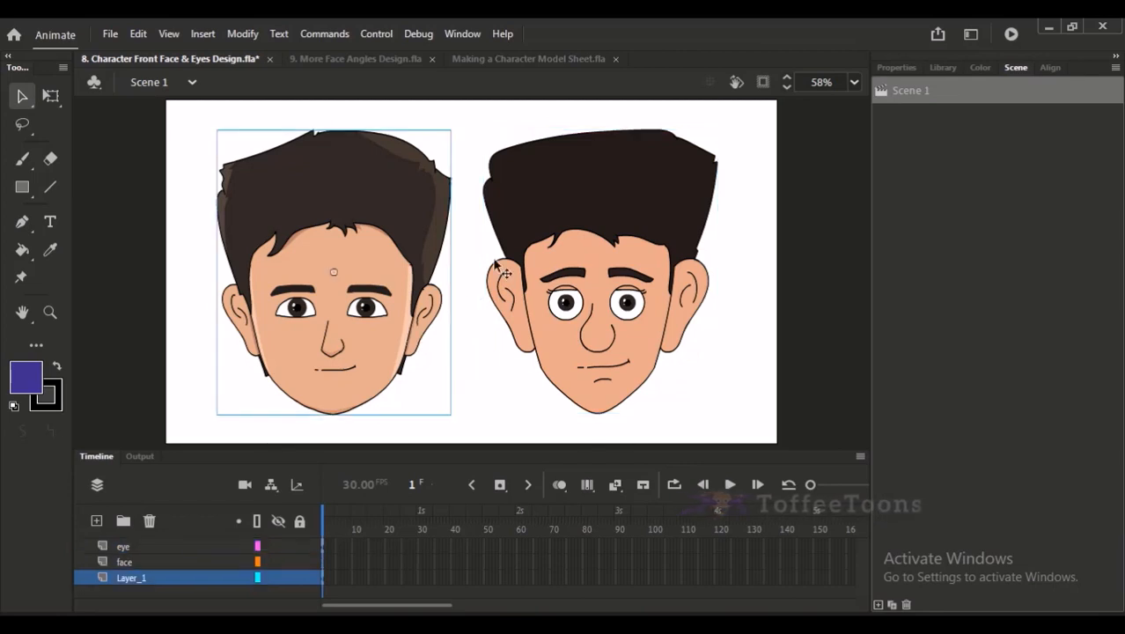
left_click(491, 235)
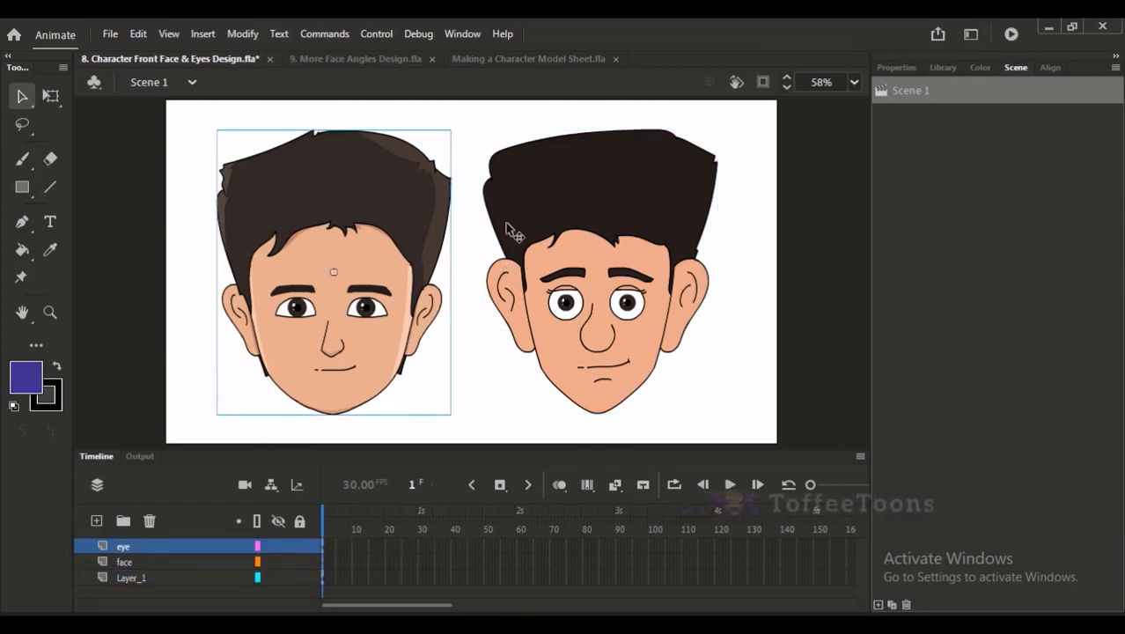
left_click(445, 260)
left_click_drag(410, 288, 382, 279)
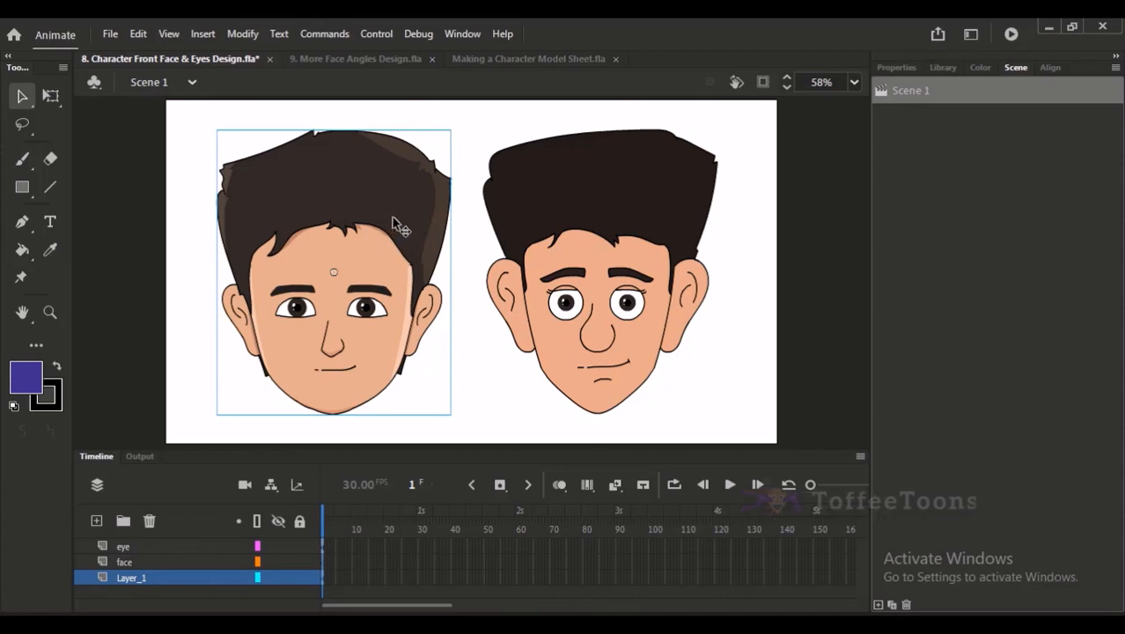
Step: Show the face views in Making a Character Model Sheet.fla and select the three-quarter front face
left_click(531, 62)
left_click(488, 176)
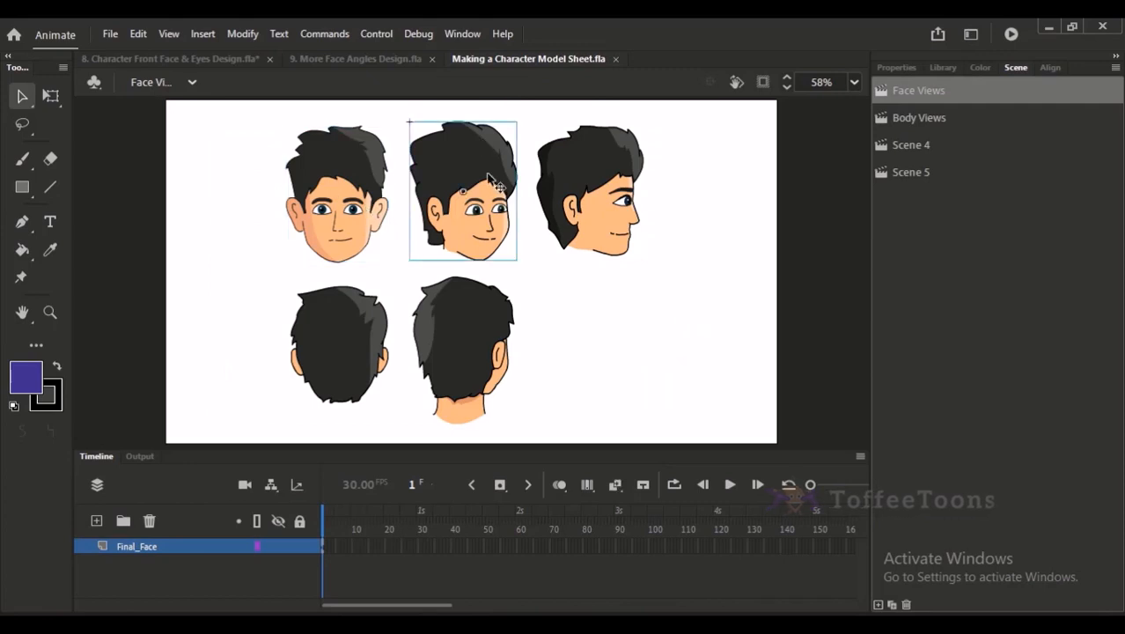
Step: Switch to the Google Meet call, admit the waiting participant and return to Animate
left_click(211, 554)
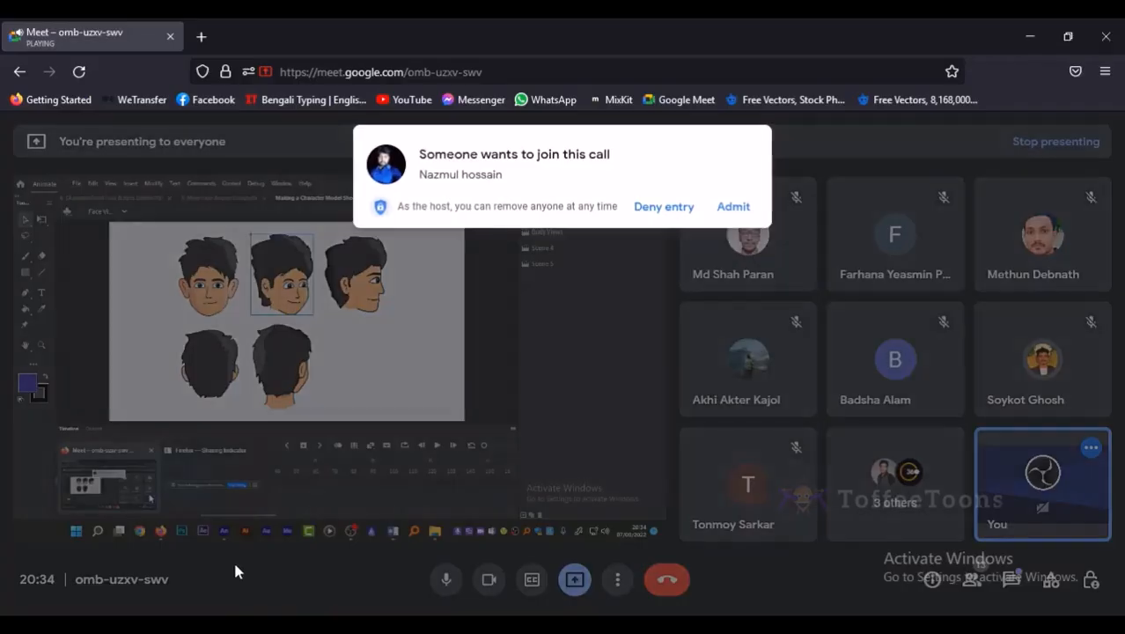
left_click(733, 206)
left_click(1030, 36)
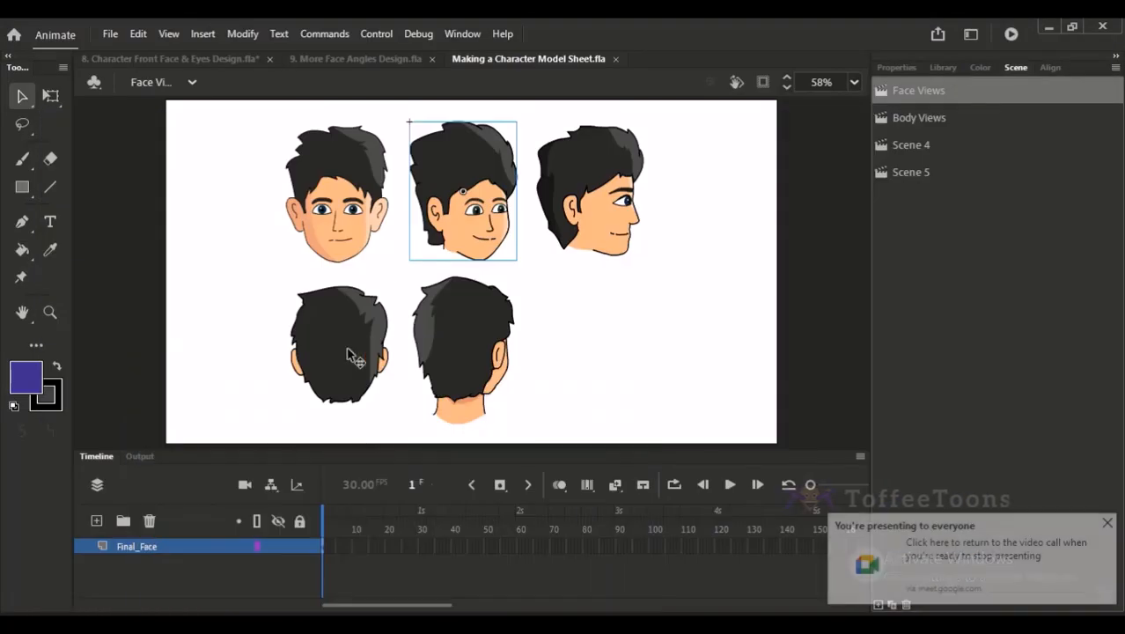
Step: Examine the model sheet's front and three-quarter faces up close, comparing them with the front face design document
left_click(368, 178)
left_click_drag(371, 145, 474, 307)
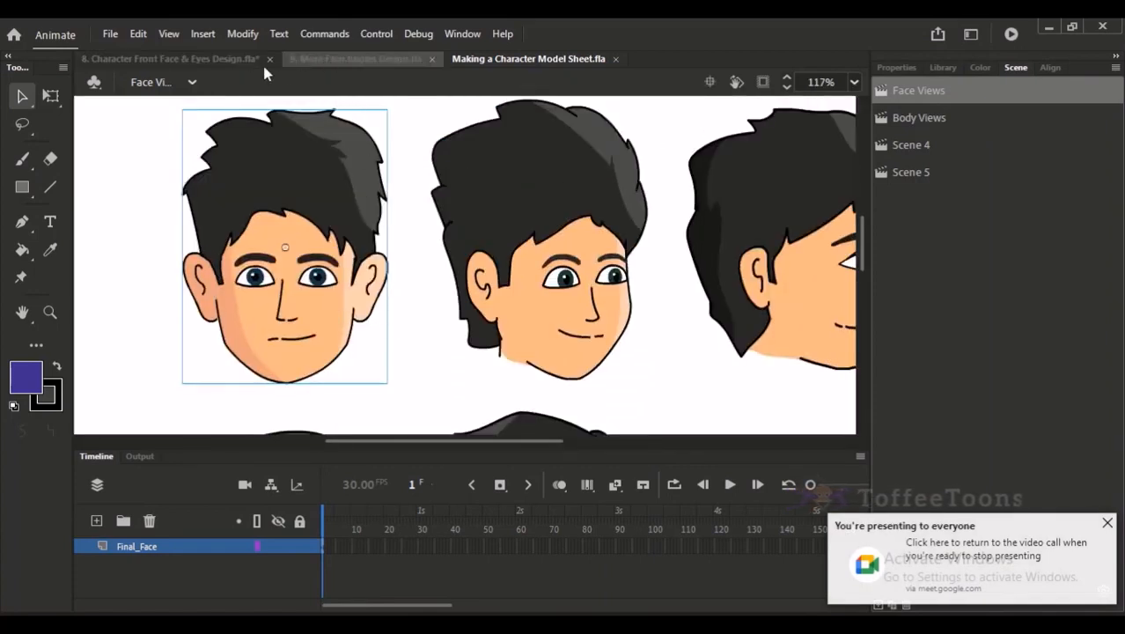
left_click(297, 60)
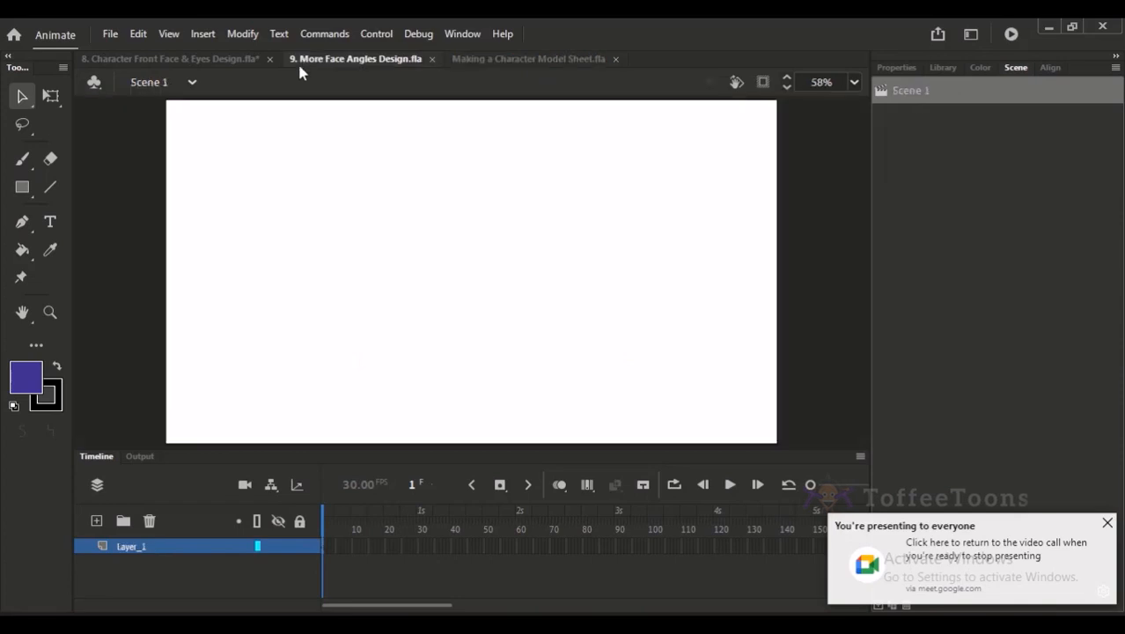
left_click(244, 60)
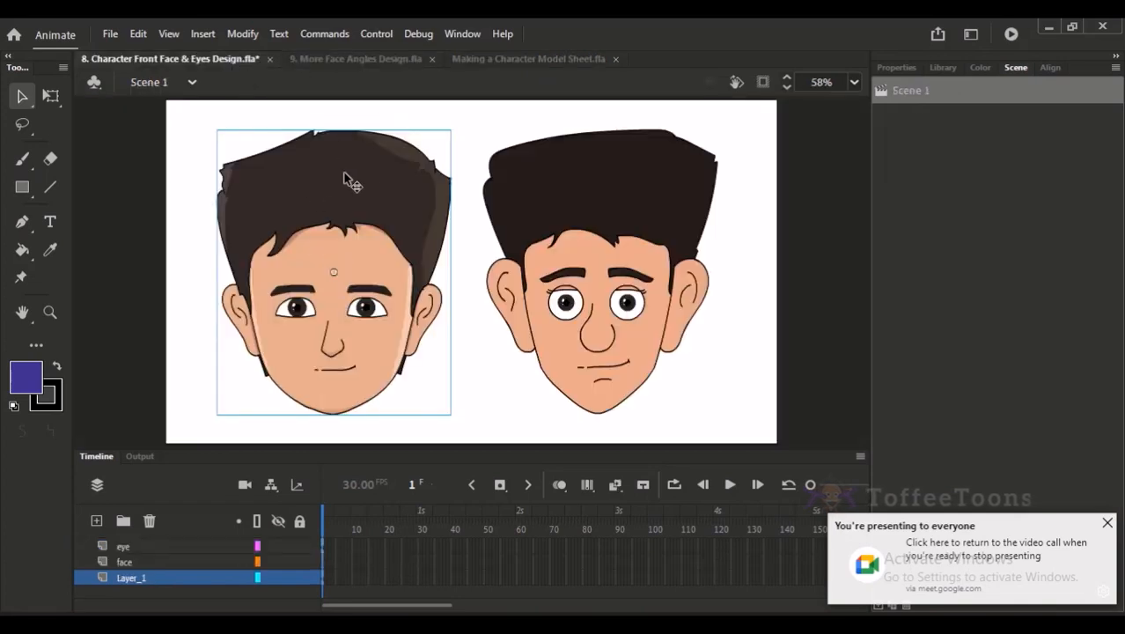
left_click(528, 59)
scroll(449, 253, "right", 5)
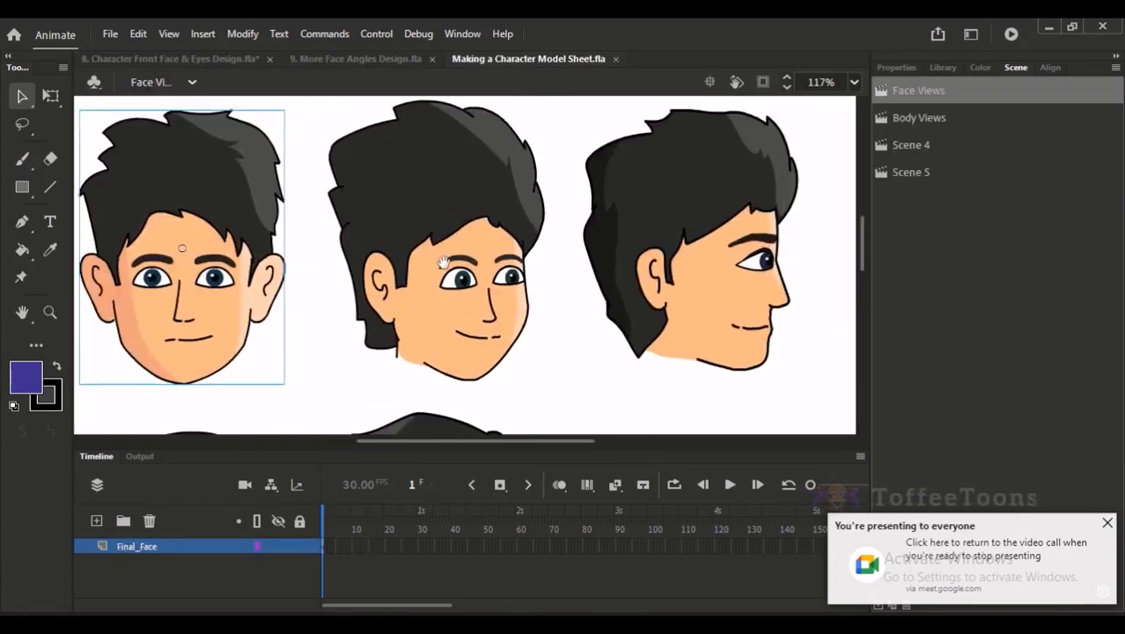
left_click(396, 220)
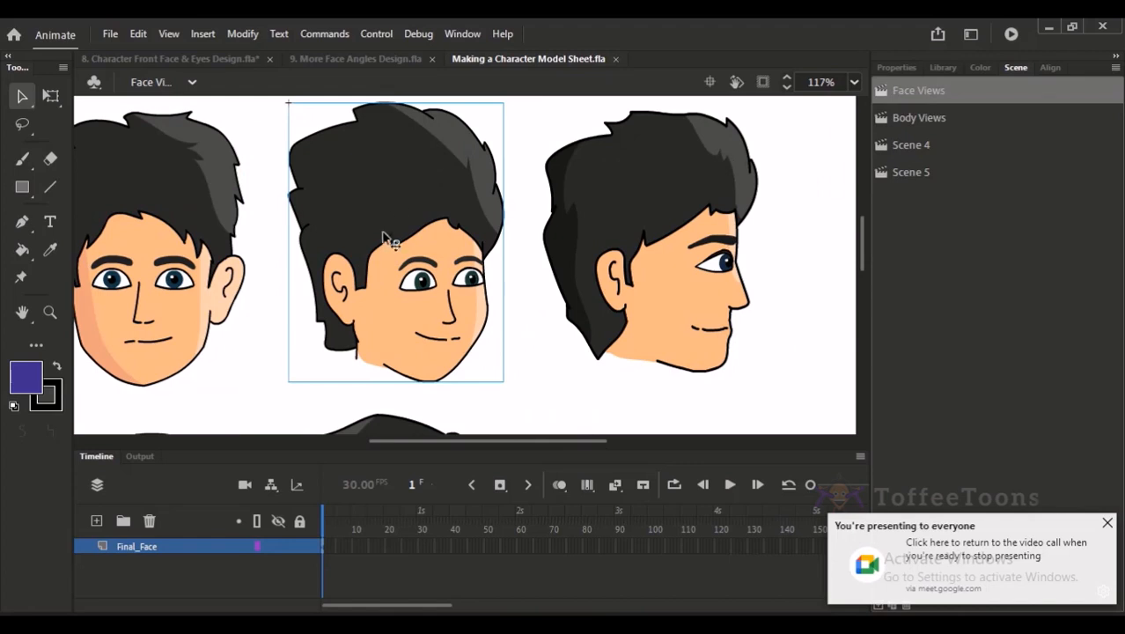
left_click(1108, 525)
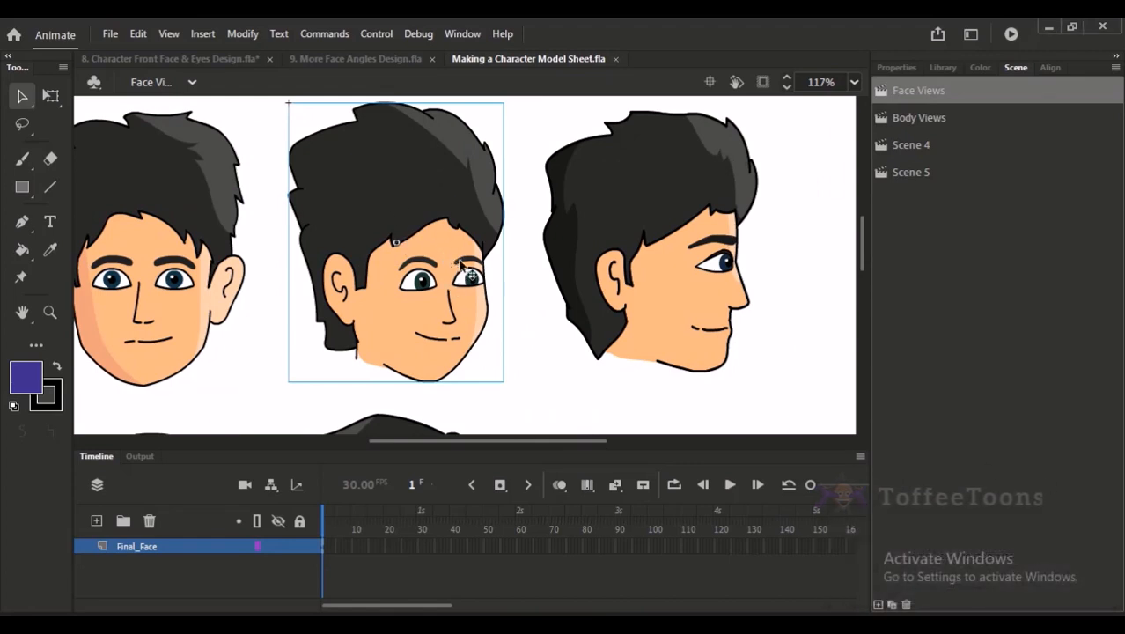
Step: Examine the model sheet's three-quarter, side, back and three-quarter back head views, selecting the side and both back views in turn
scroll(460, 264, "left", 1)
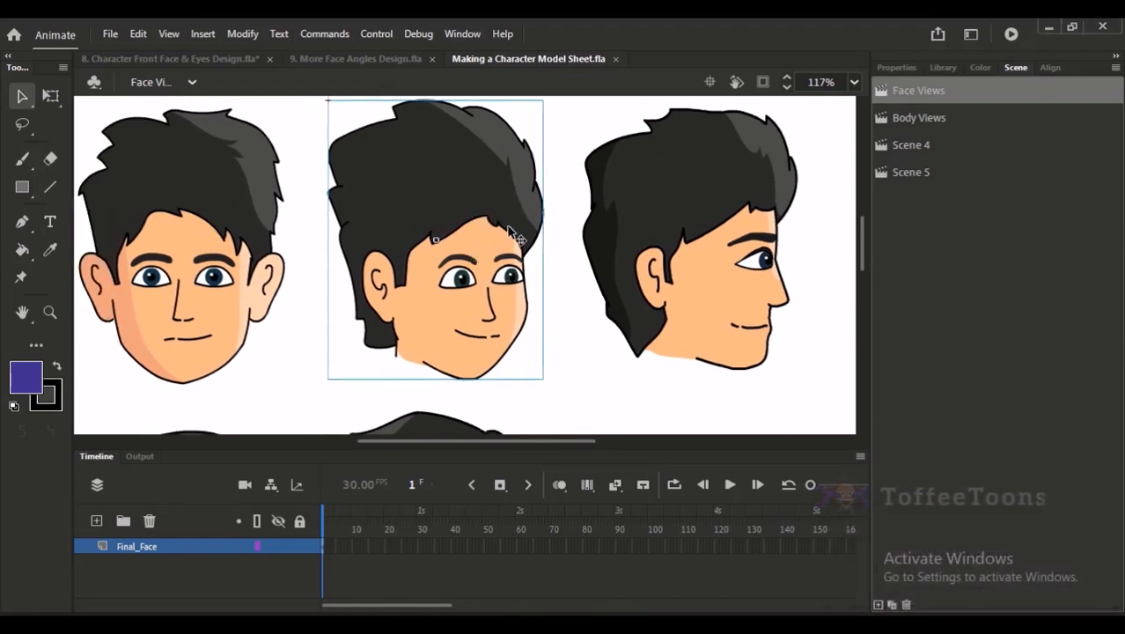
scroll(519, 243, "right", 1)
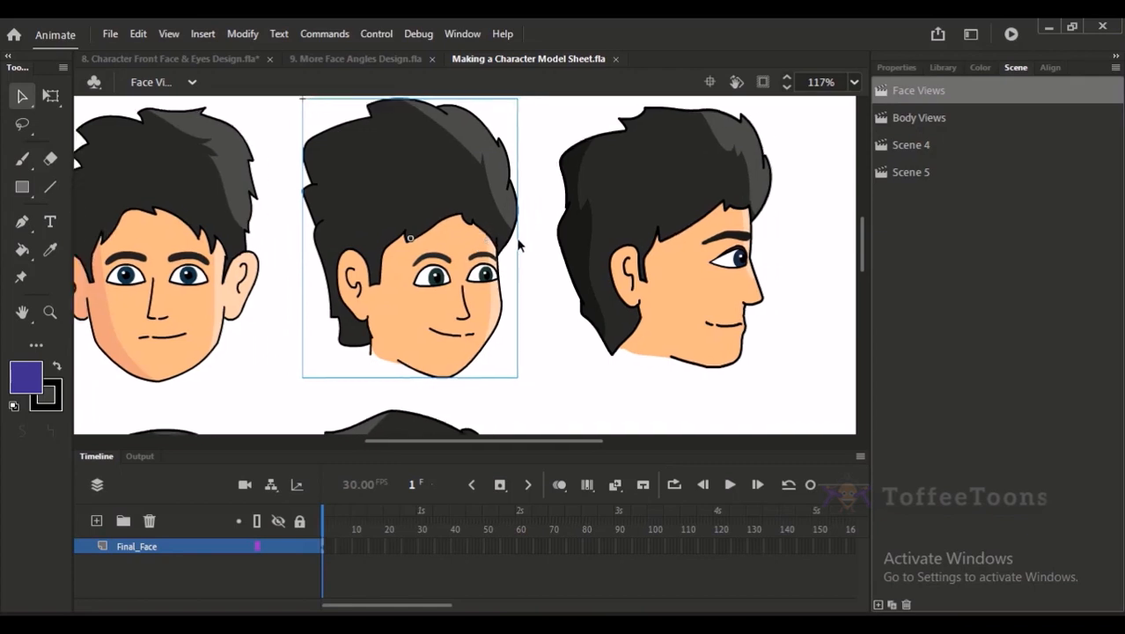
scroll(469, 282, "right", 2)
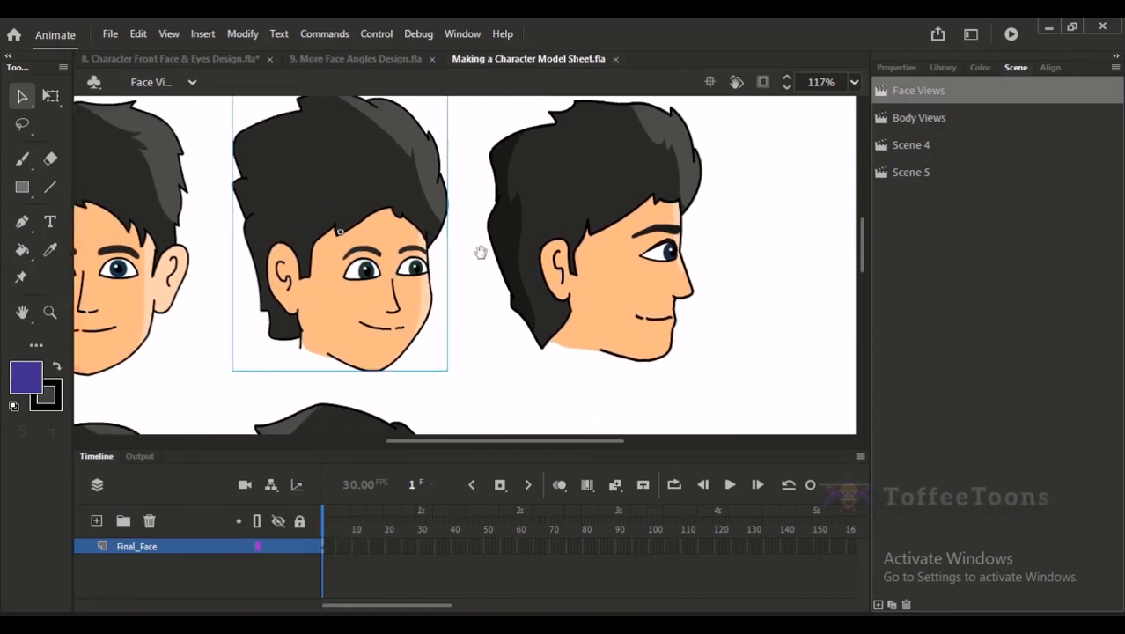
left_click(581, 185)
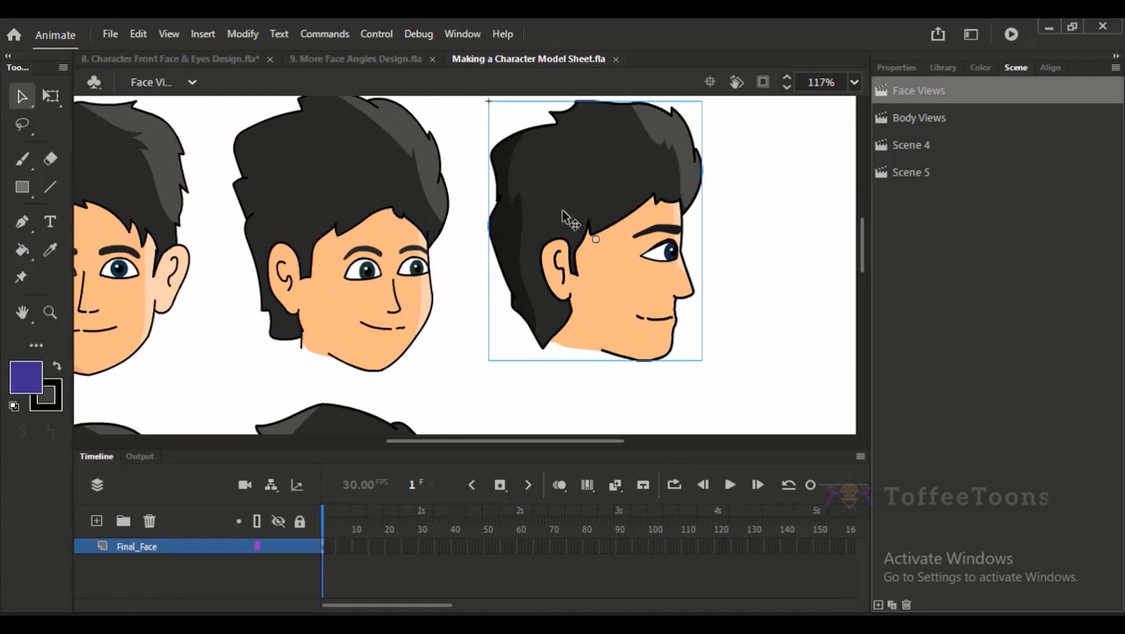
scroll(553, 245, "down", 3)
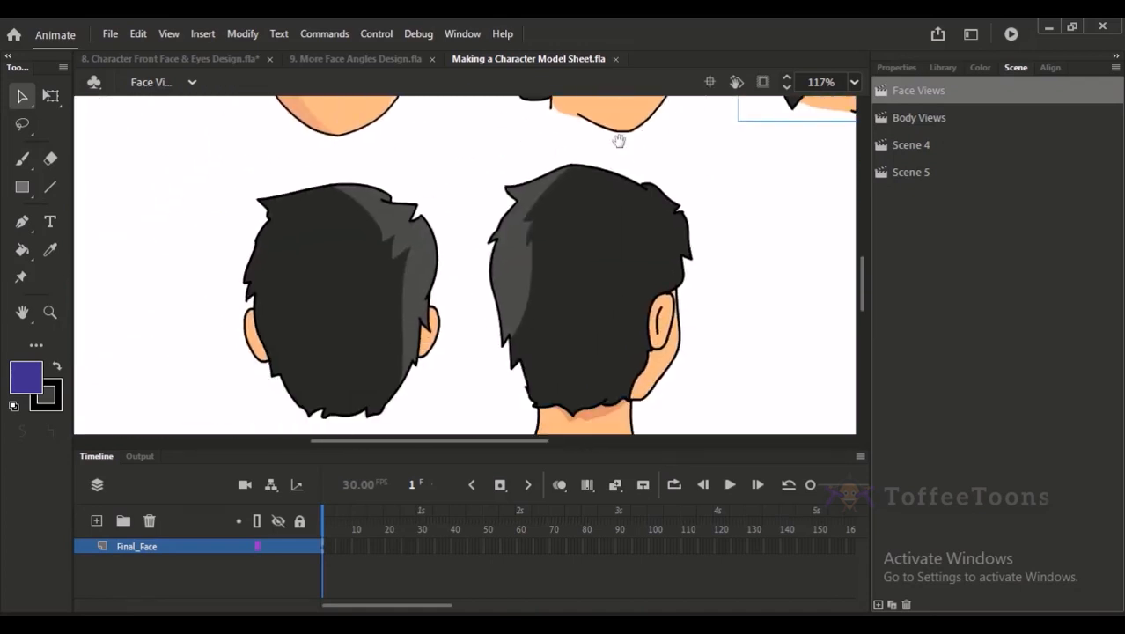
left_click(407, 251)
scroll(518, 248, "right", 3)
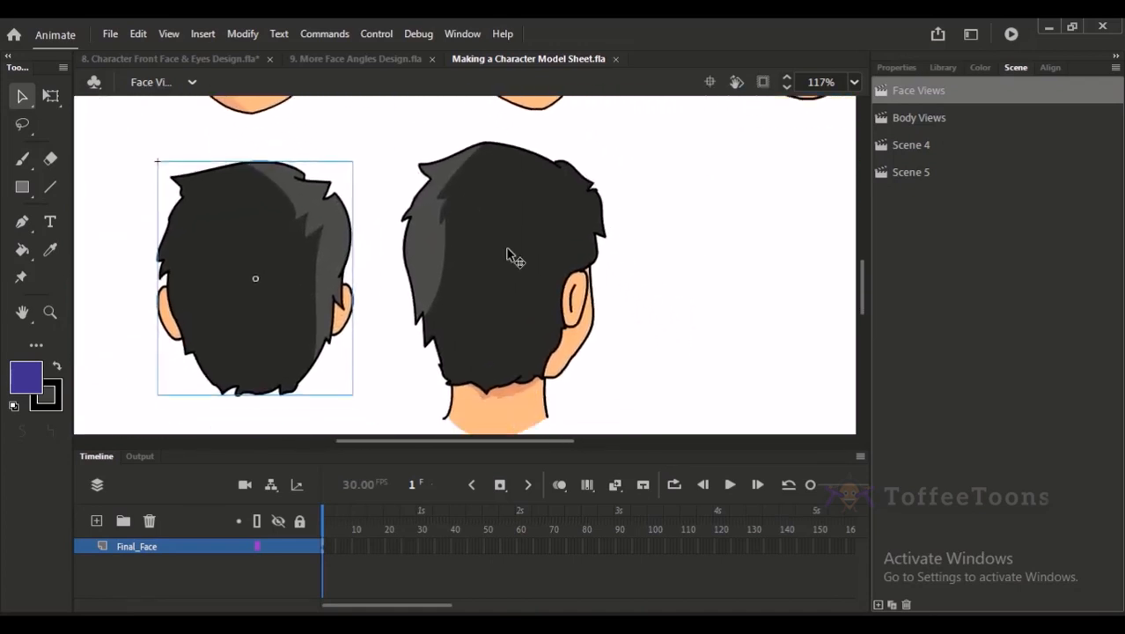
left_click(516, 252)
scroll(405, 262, "up", 2)
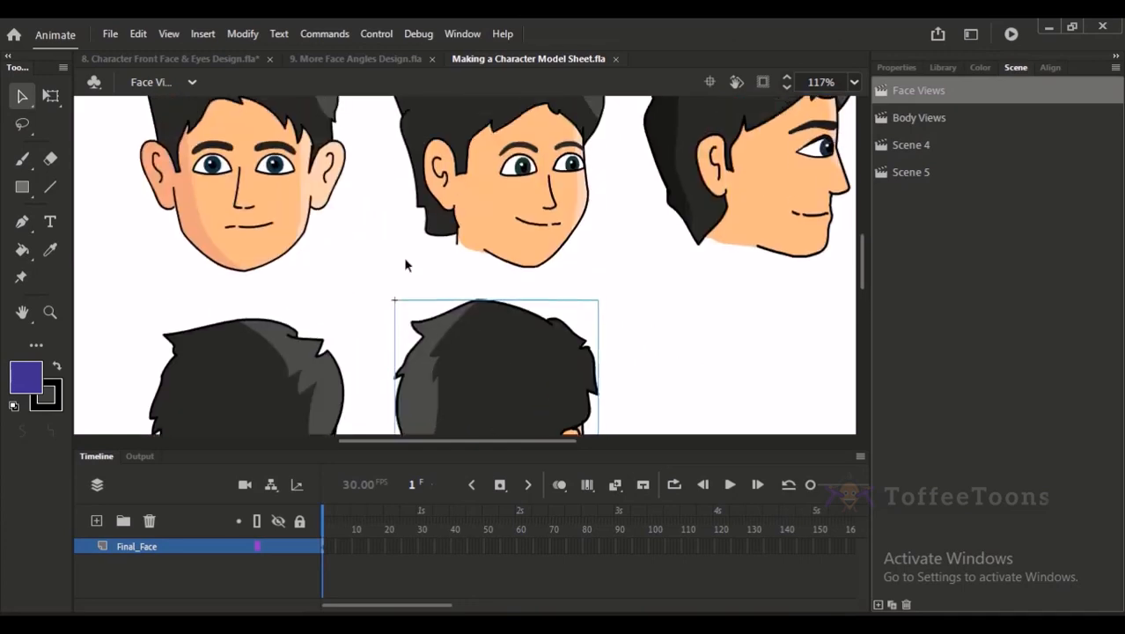
Step: Compare the front head views with the back views on the model sheet, selecting the front face and finally the side face
left_click(271, 199)
scroll(280, 249, "up", 1)
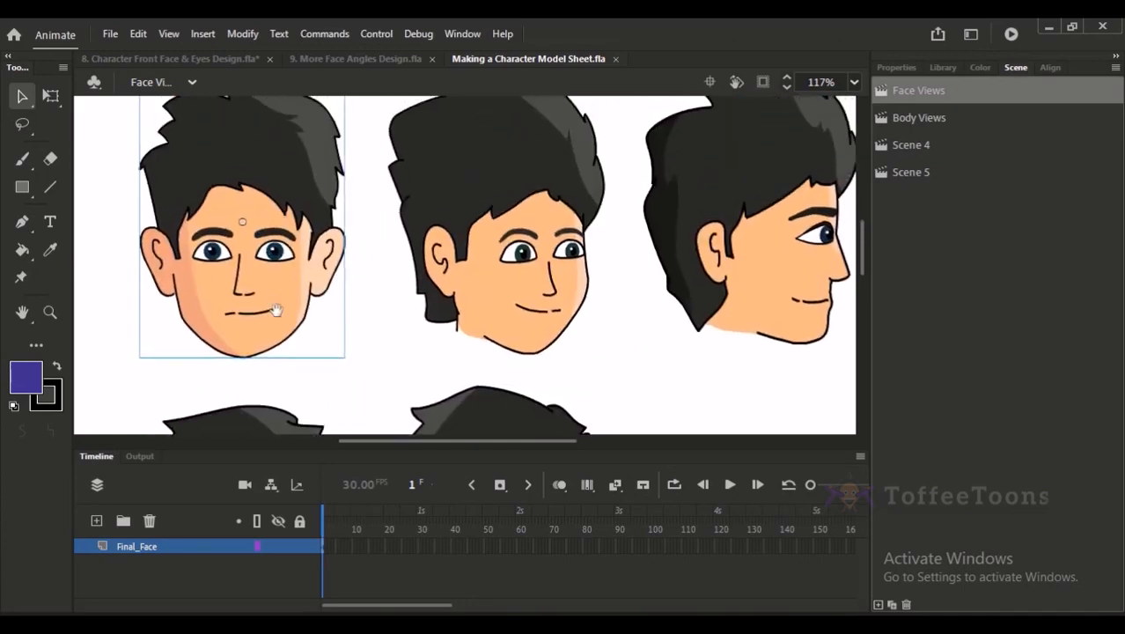
scroll(276, 310, "down", 2)
scroll(281, 299, "up", 2)
scroll(295, 278, "down", 3)
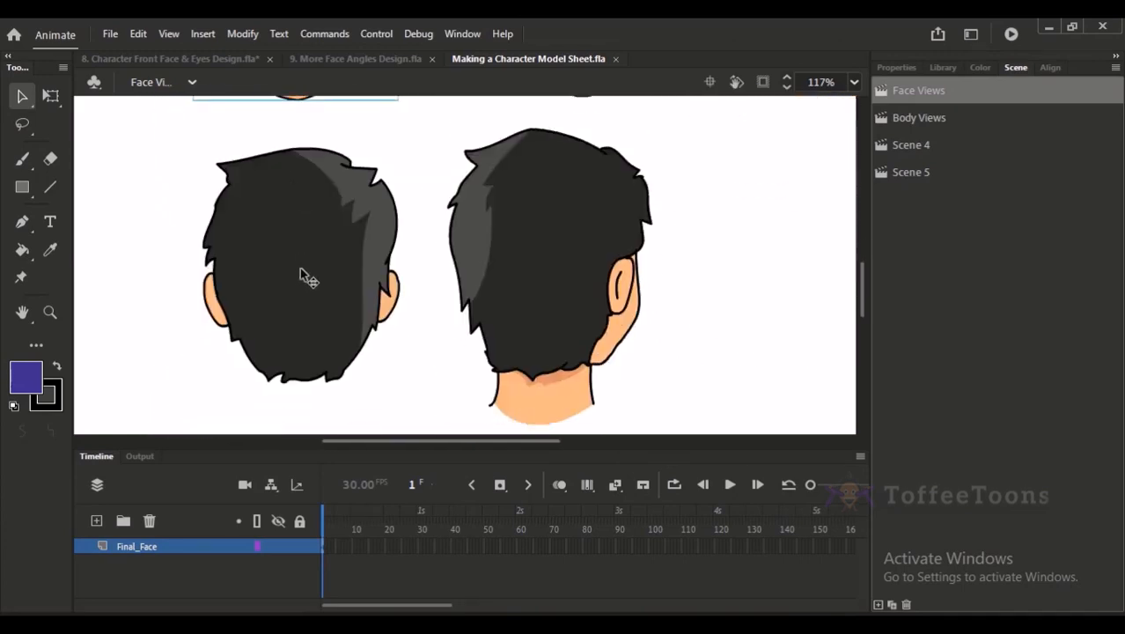
left_click_drag(434, 201, 370, 268)
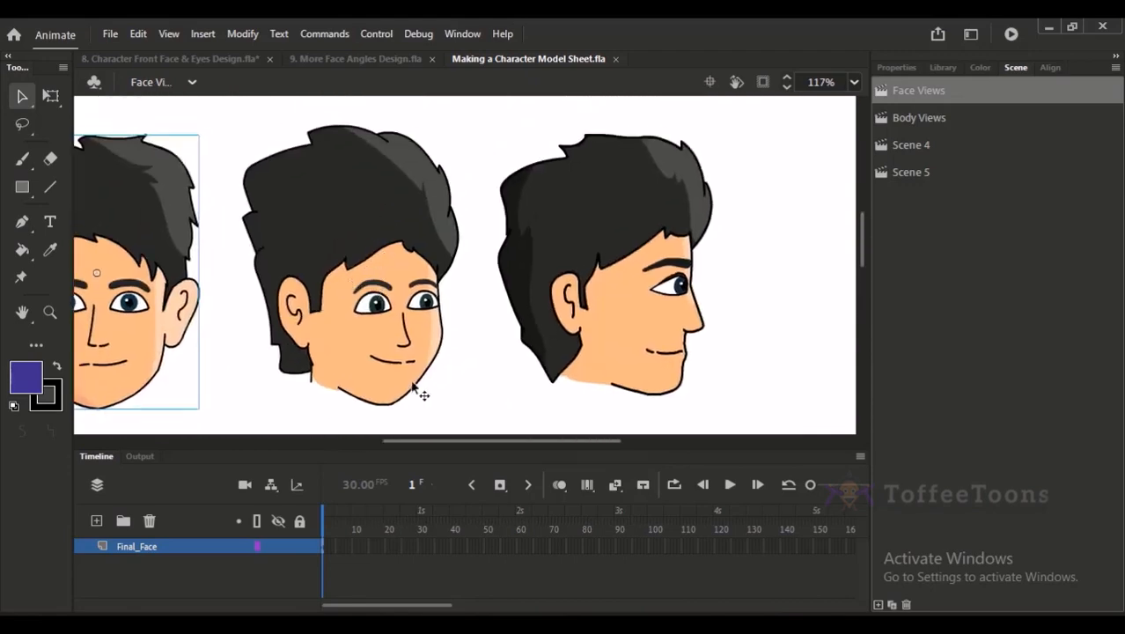
scroll(411, 396, "down", 3)
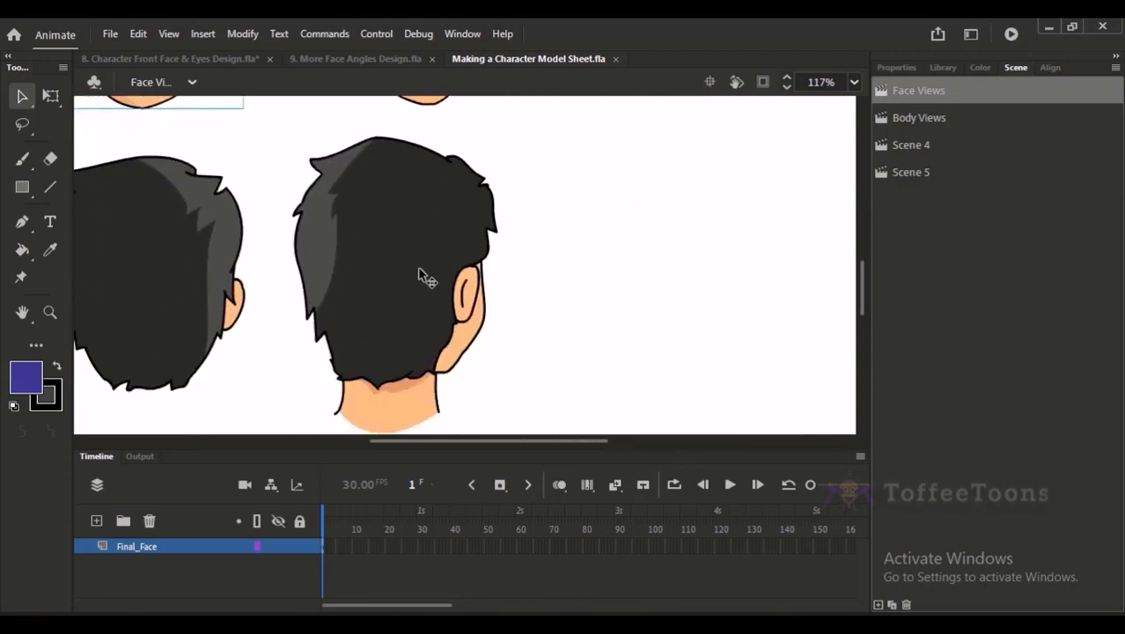
left_click_drag(450, 246, 363, 412)
left_click(475, 254)
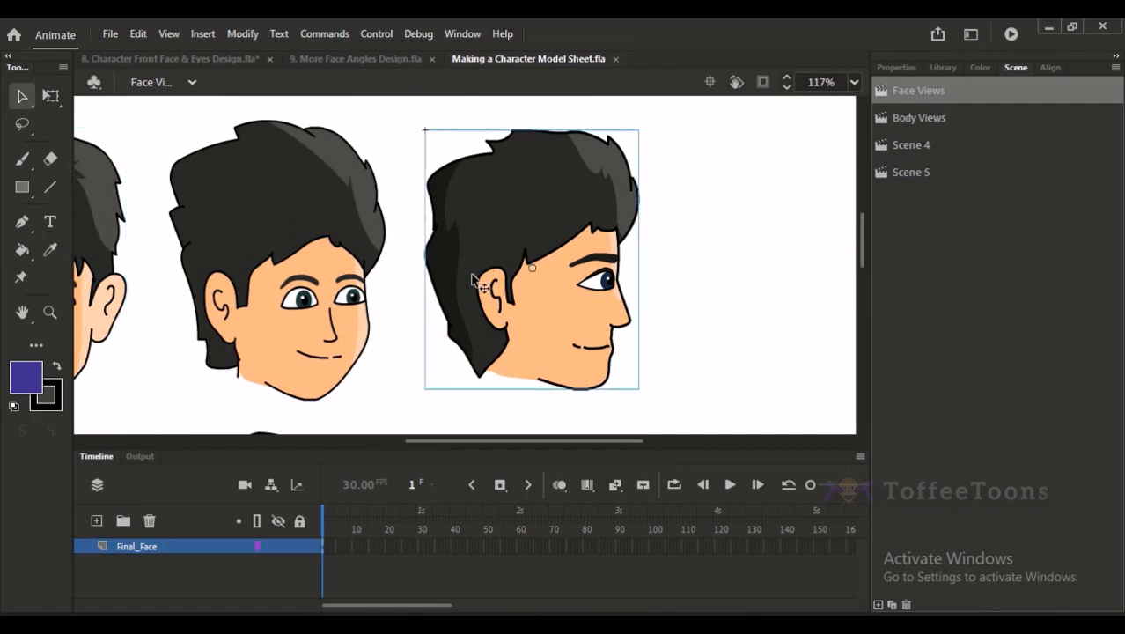
Step: Flip the side-view face horizontally and back to demonstrate the opposite profile, leaving it facing its original direction
key("ctrl+minus")
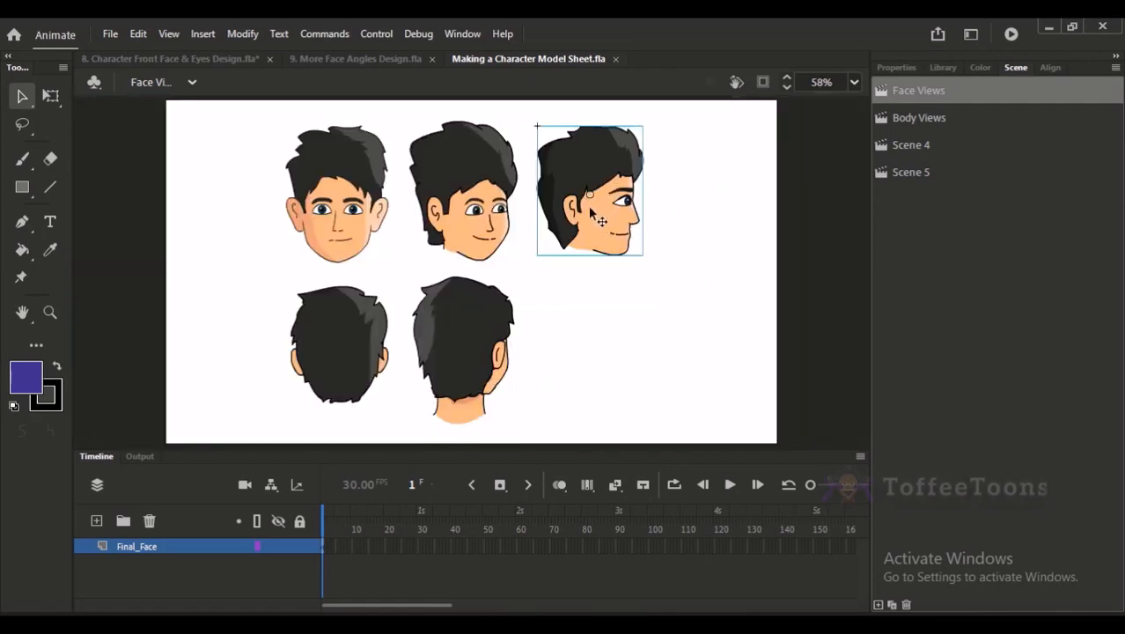
key("shift+h")
key("shift+h")
key("shift+h")
key("shift+h")
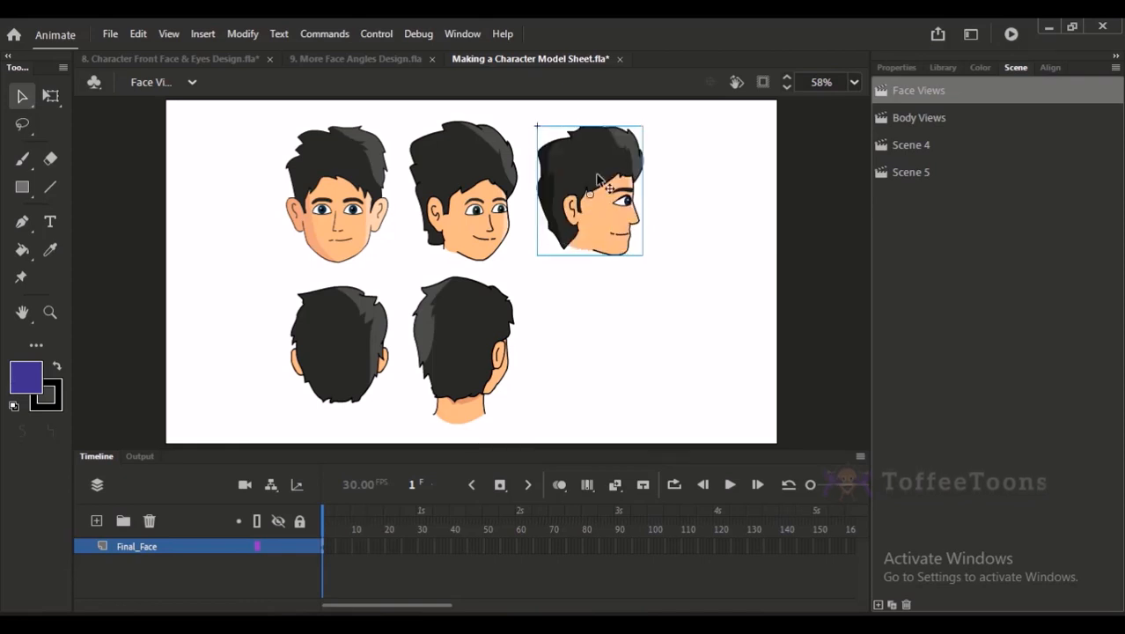
left_click(138, 33)
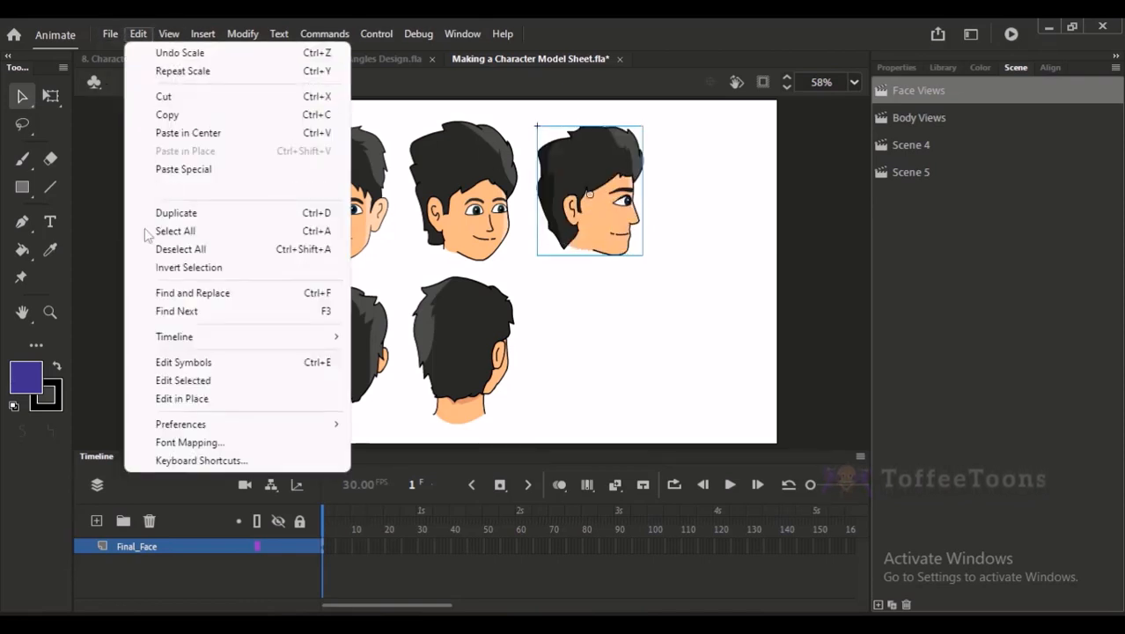
left_click(591, 290)
left_click(595, 292)
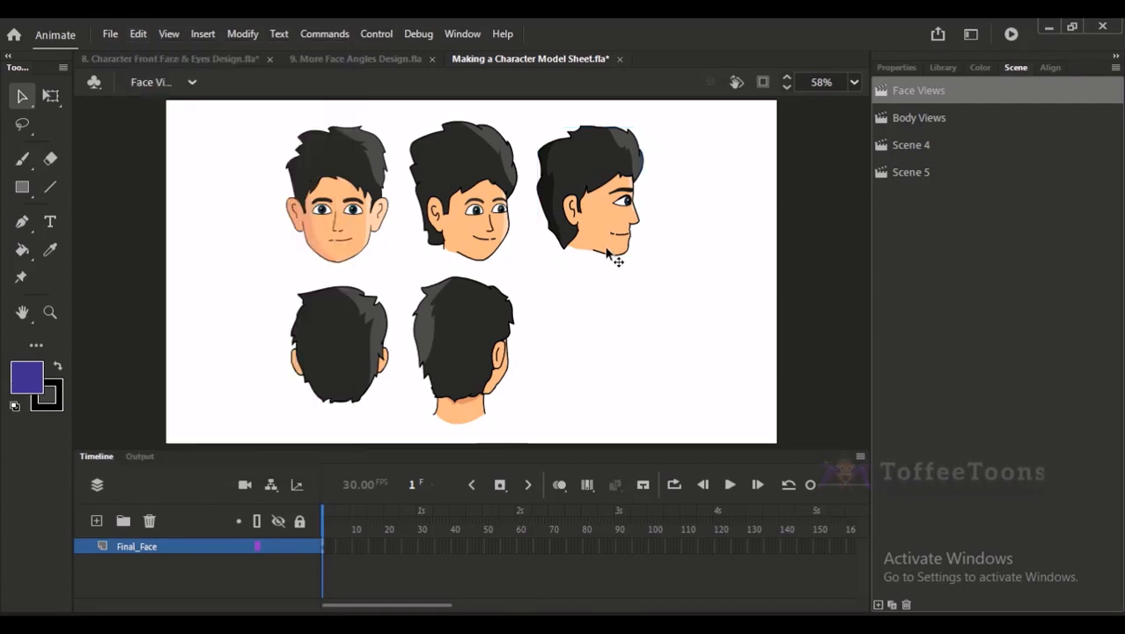
left_click(607, 250)
key("shift+h")
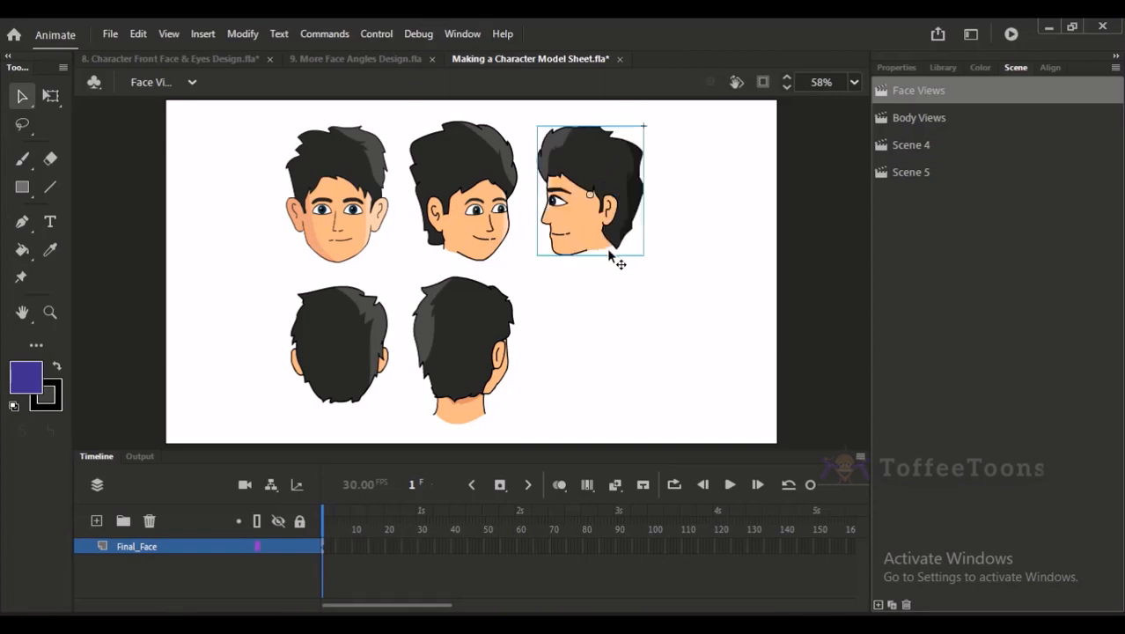
key("shift+h")
left_click(608, 272)
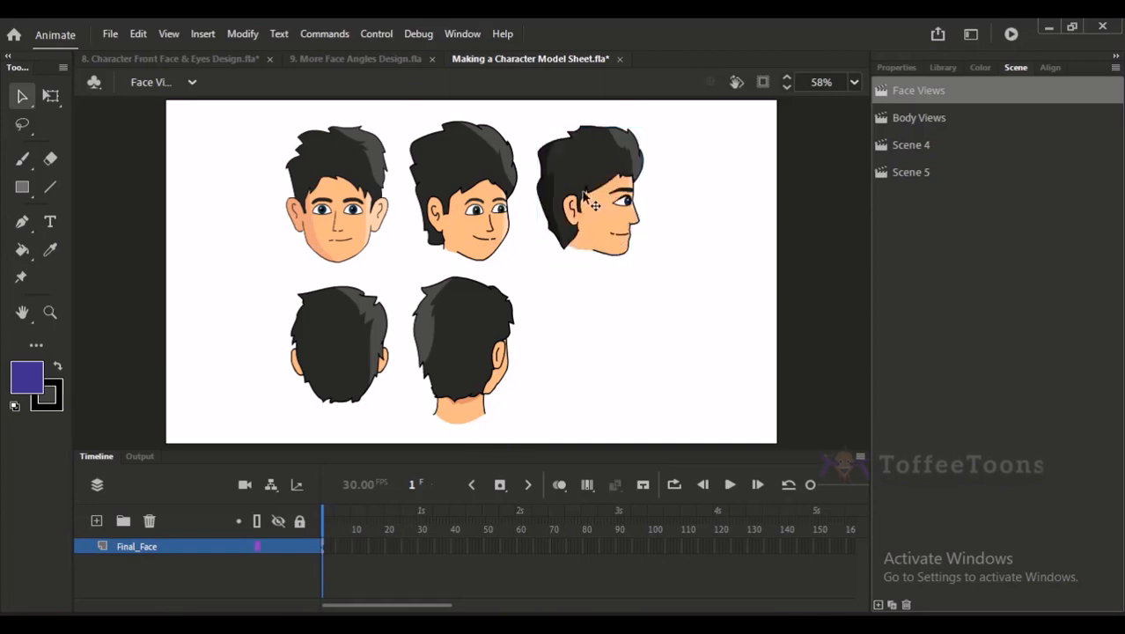
Step: Compare the cartoon front face in 8. Character Front Face & Eyes Design.fla with the model sheet's face views
left_click(176, 58)
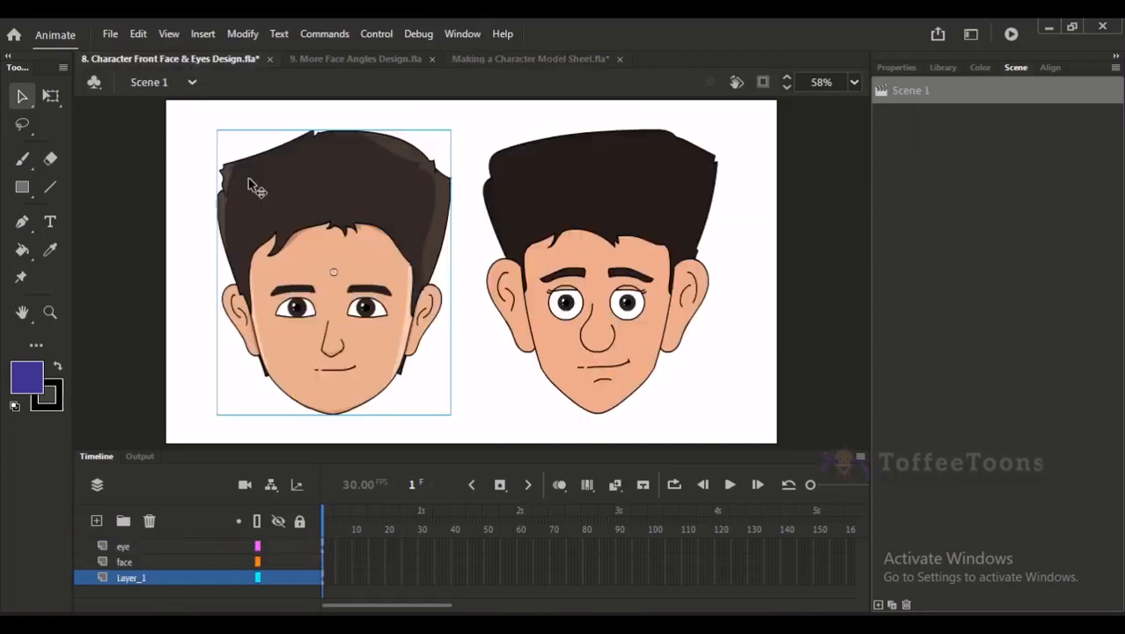
left_click(526, 164)
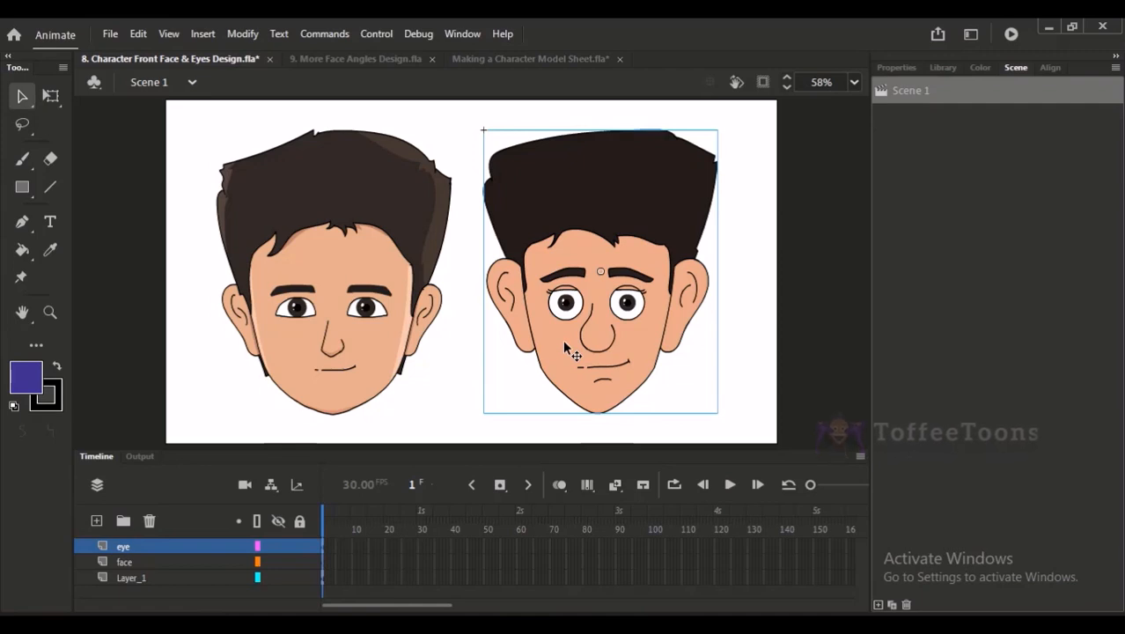
left_click(508, 60)
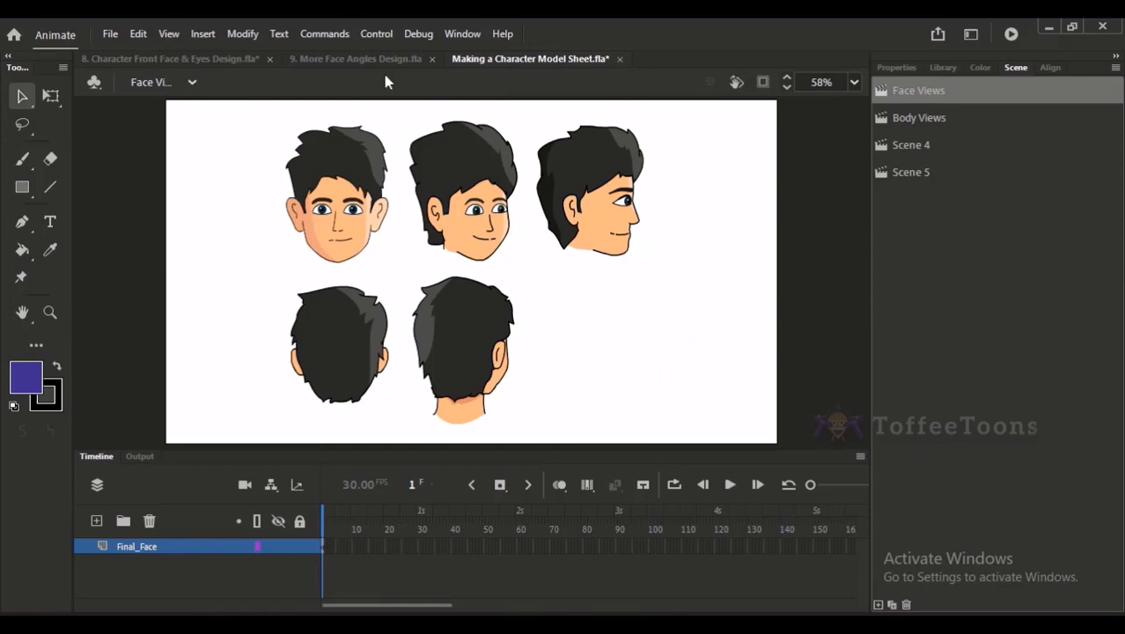
Step: Save 8. Character Front Face & Eyes Design.fla and show the blank 9. More Face Angles Design.fla document
left_click(216, 60)
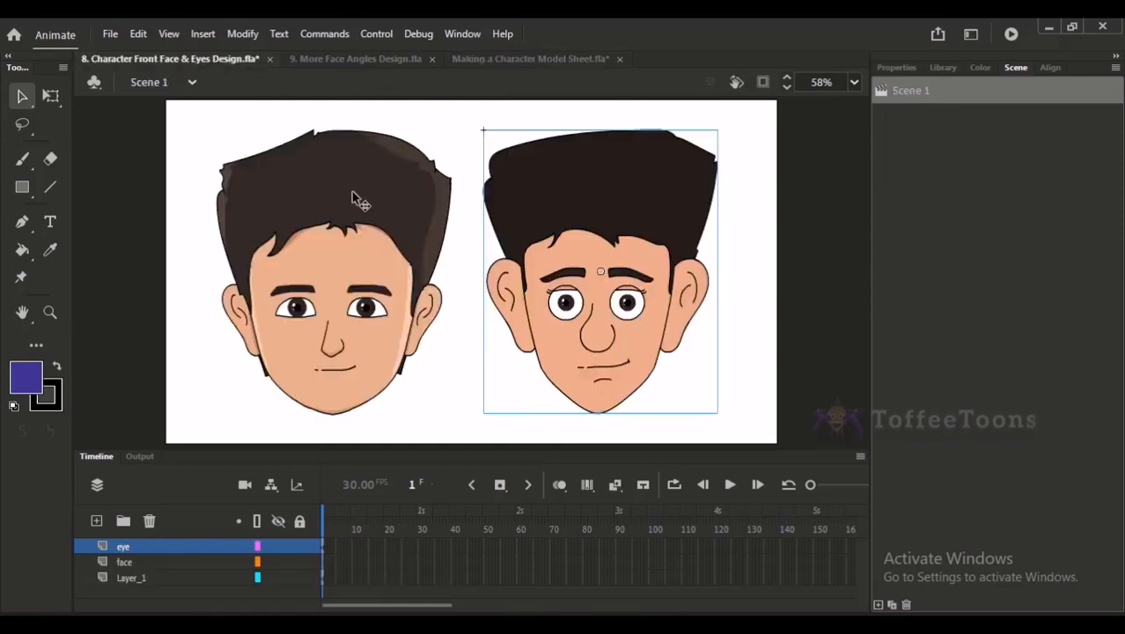
key("ctrl+s")
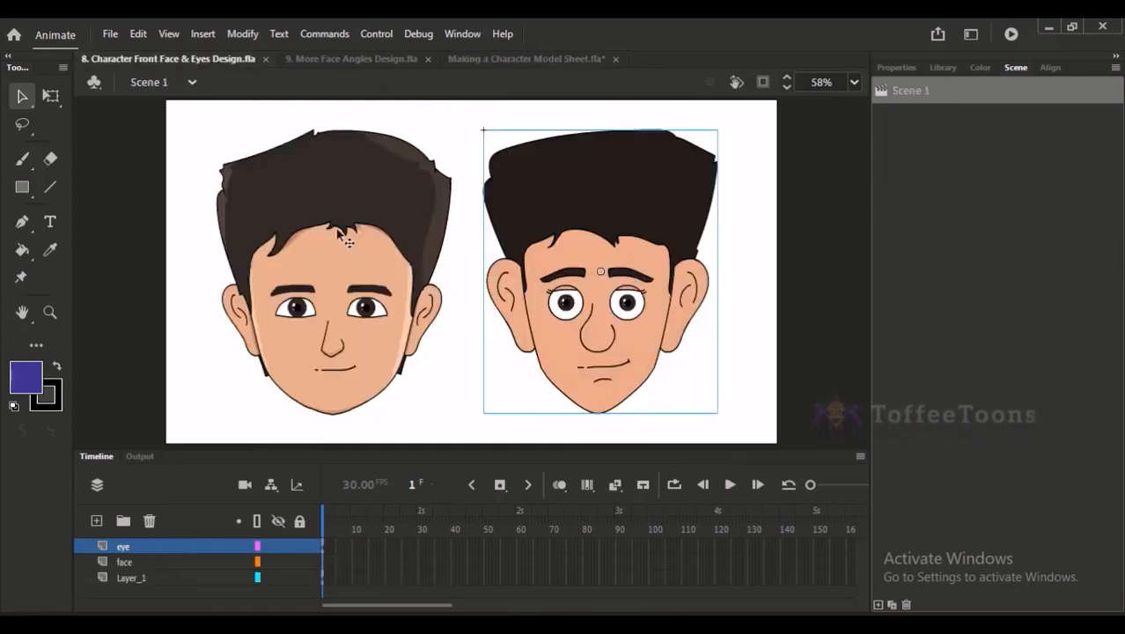
left_click(343, 58)
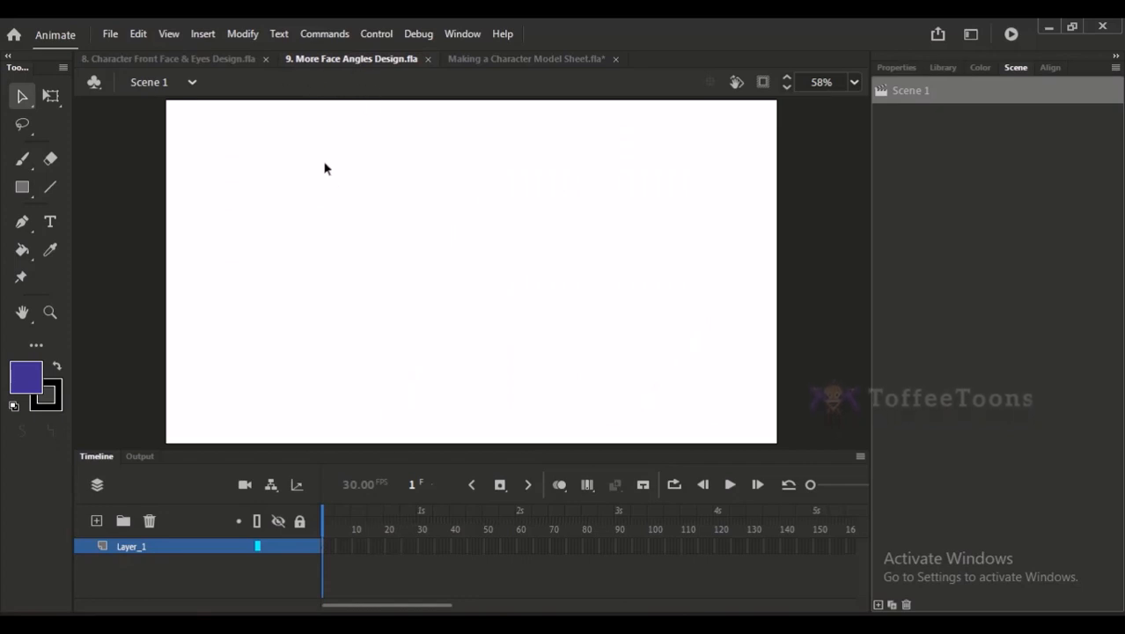
Step: Copy the realistic front face from the front face design document into 9. More Face Angles Design.fla
left_click(220, 58)
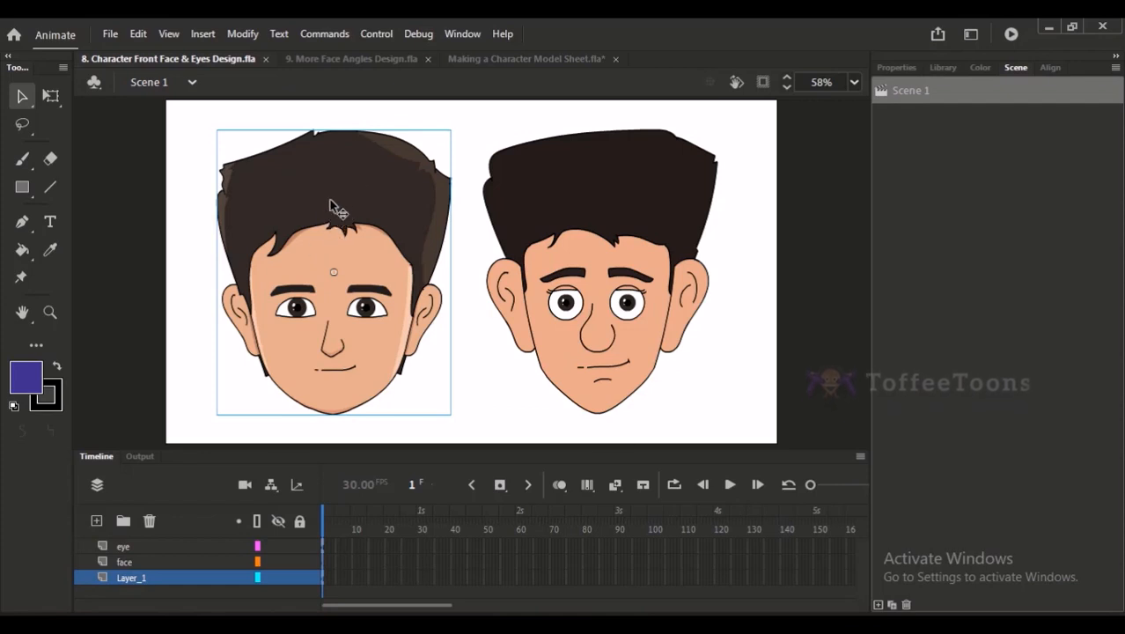
left_click(360, 60)
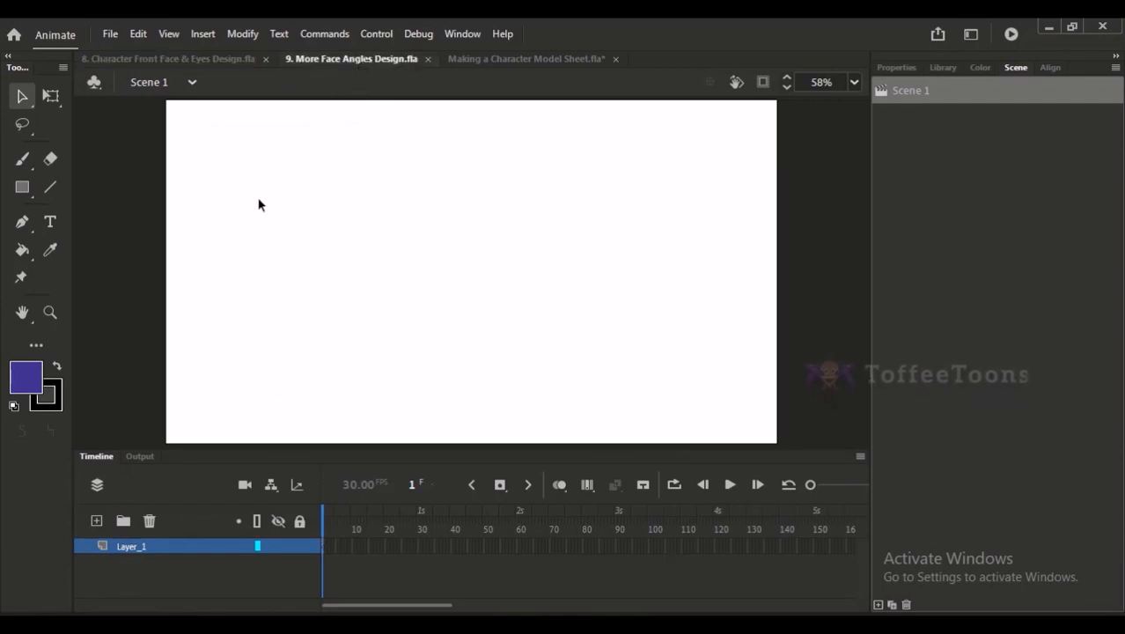
key("ctrl+v")
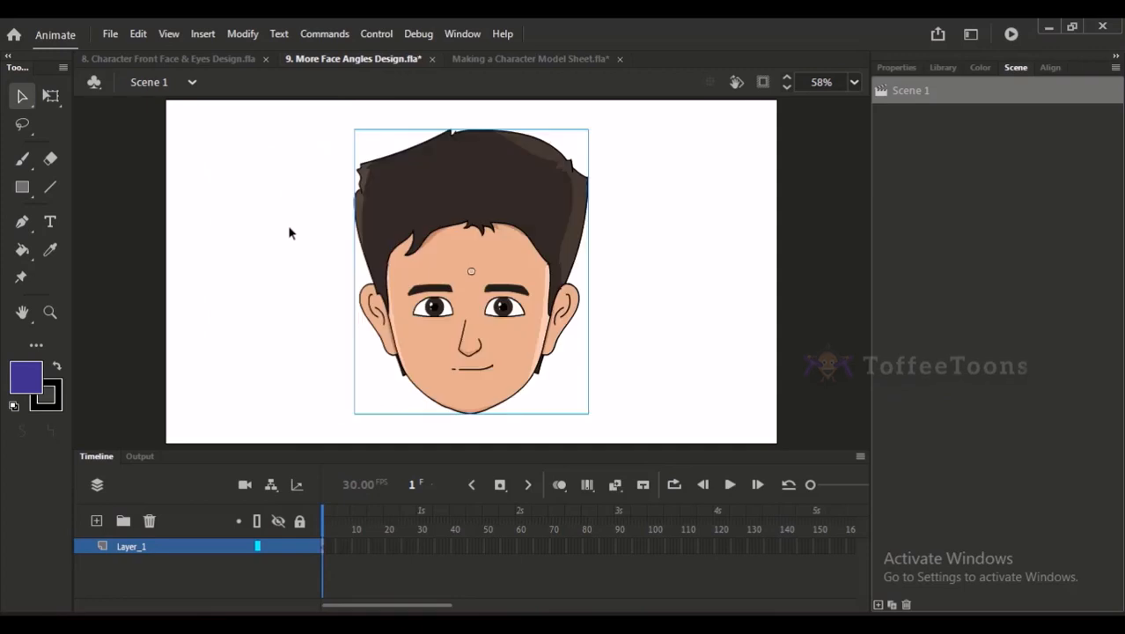
Step: Move the pasted face to the left half of the stage and scale it down slightly with Free Transform
left_click_drag(492, 233, 319, 233)
key("q")
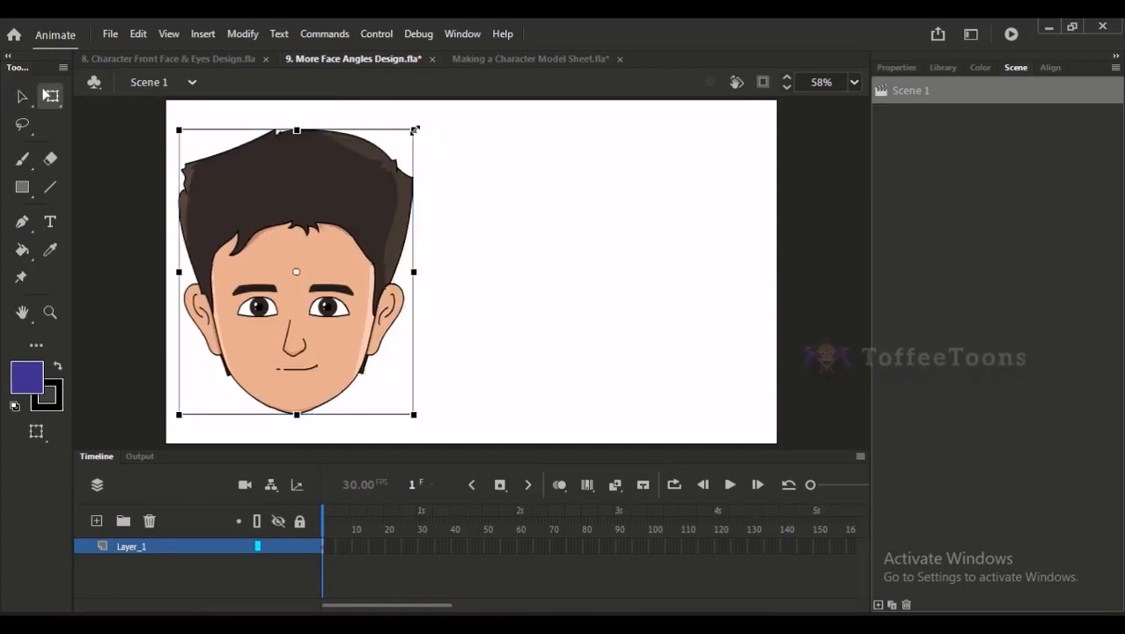
mouse_move(414, 129)
left_mouse_down()
mouse_move(385, 159)
mouse_move(392, 153)
mouse_move(402, 189)
mouse_move(415, 188)
mouse_move(433, 141)
left_mouse_up()
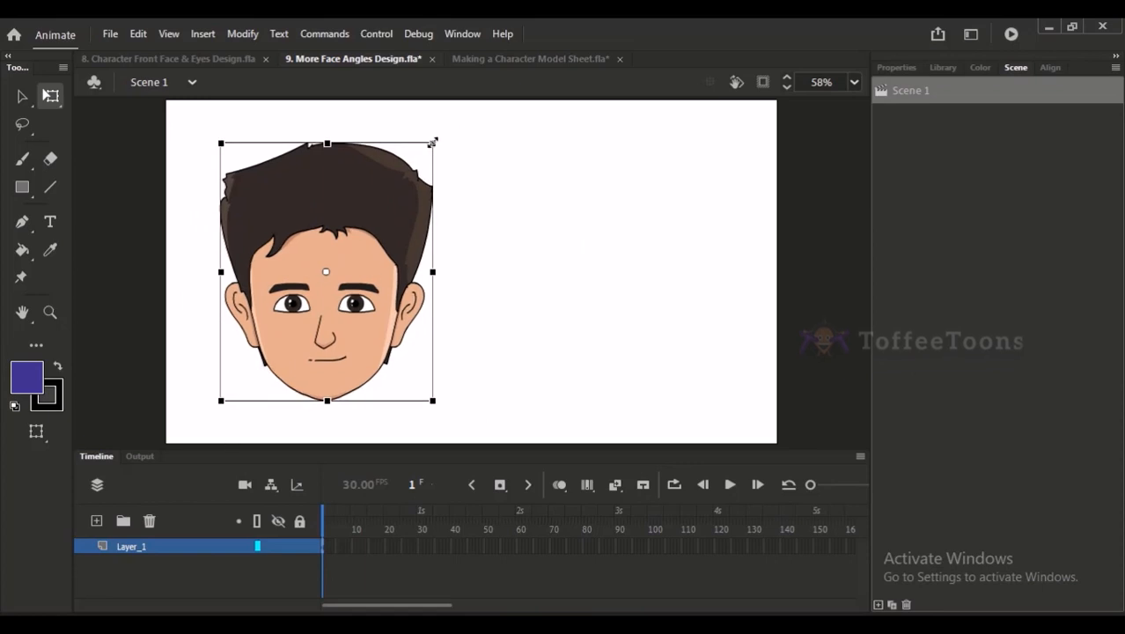
Step: Check the model sheet's face views, return to 9. More Face Angles Design.fla, save it and deselect the face
left_click(520, 59)
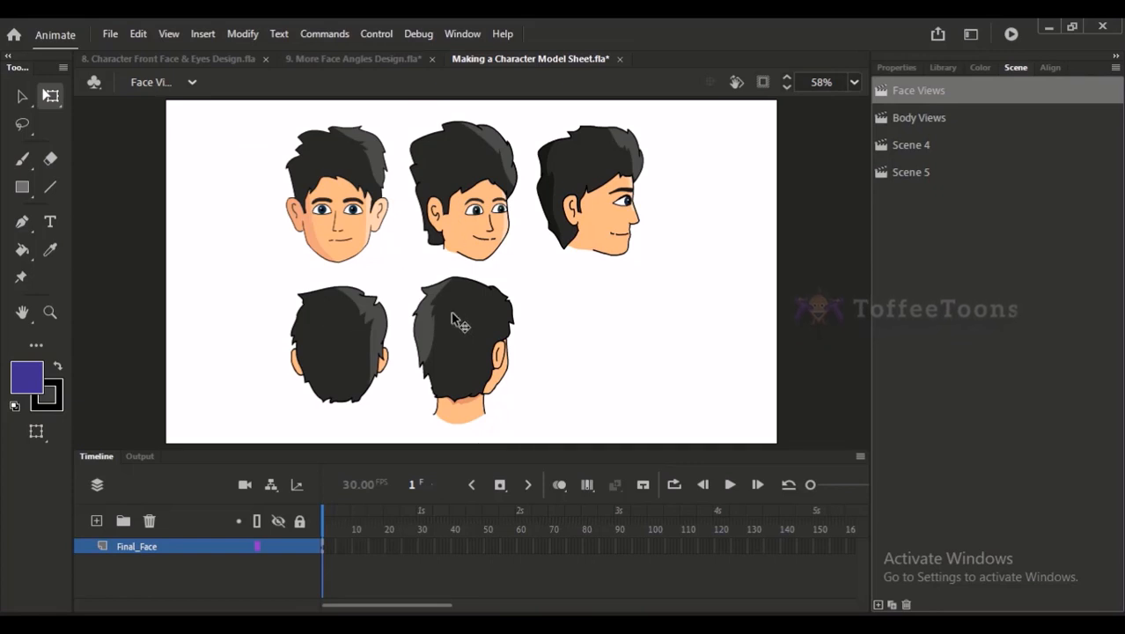
left_click(392, 60)
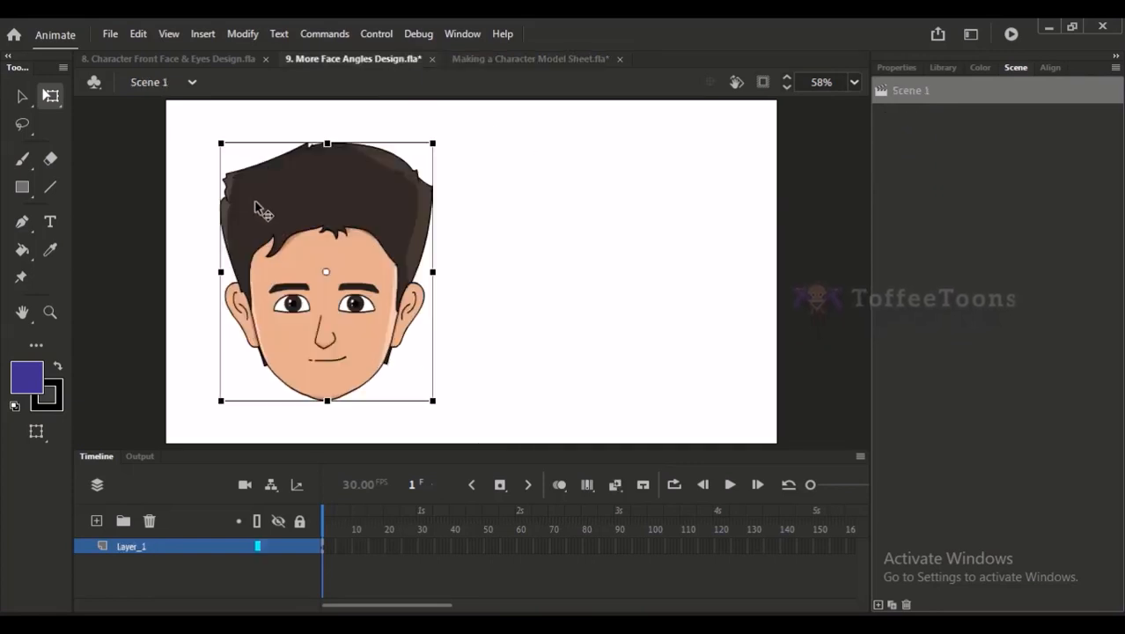
key("ctrl+s")
left_click(206, 300)
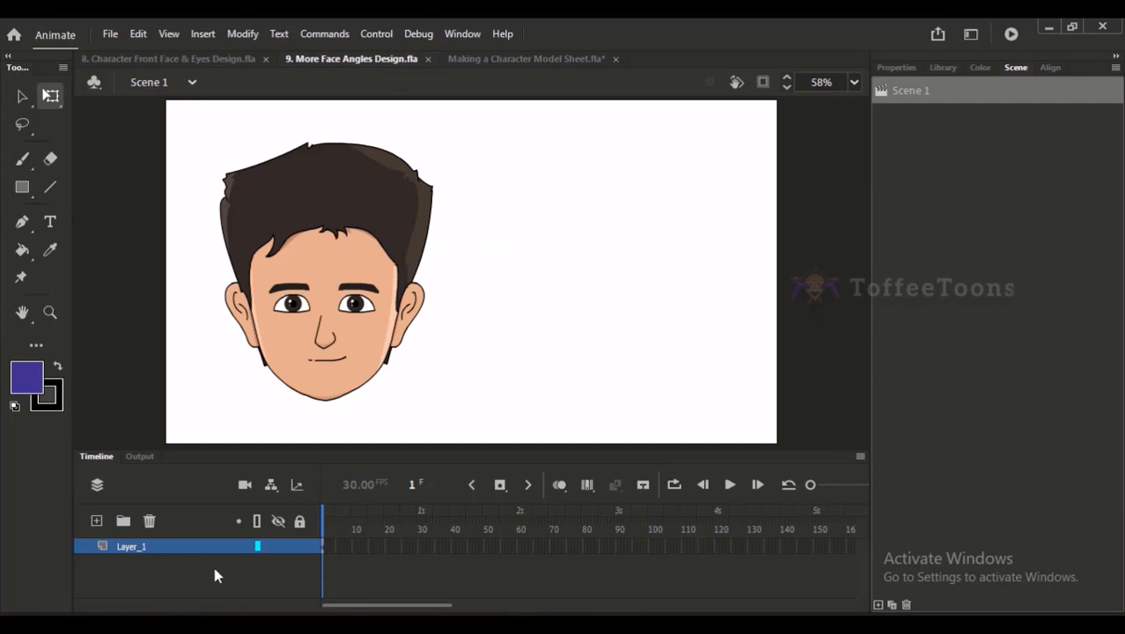
Step: Deselect the front face and show the rulers around the stage
left_click(319, 338)
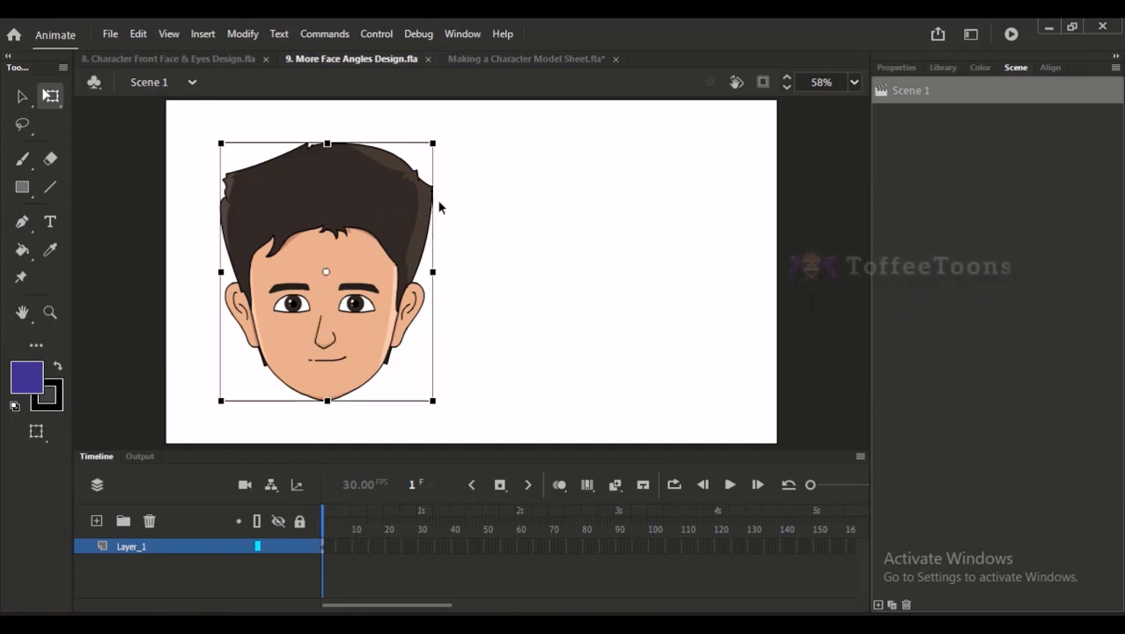
left_click(467, 145)
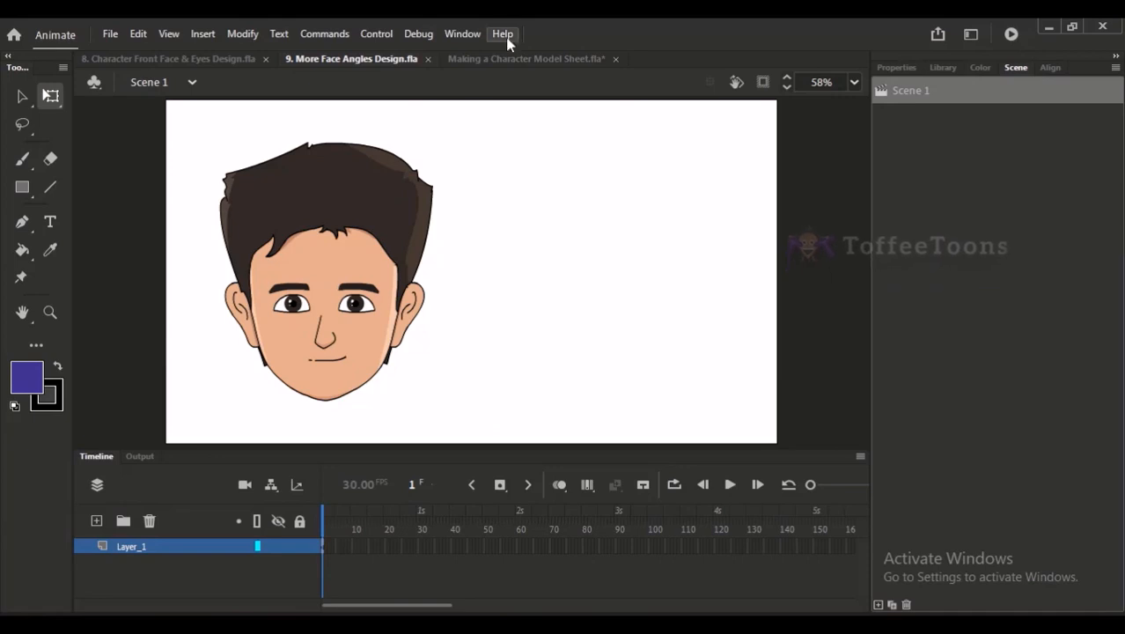
key("ctrl+alt+shift+r")
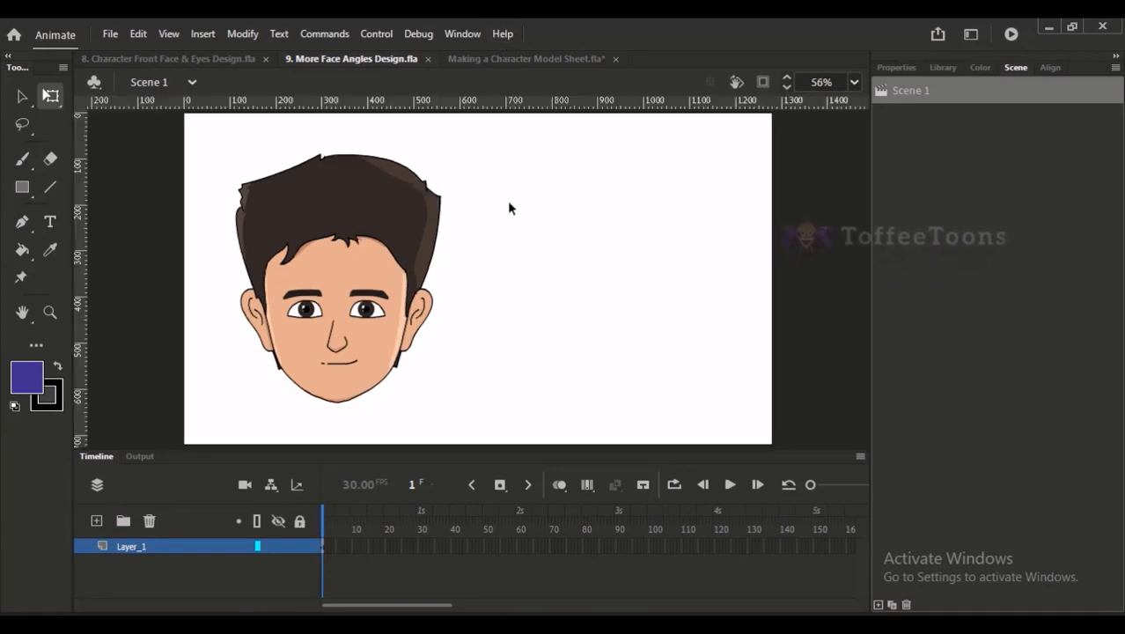
Step: Place horizontal ruler guides across the top of the hair and the bottom of the chin
left_click_drag(524, 113, 421, 160)
left_click(313, 250)
left_click_drag(436, 104, 455, 401)
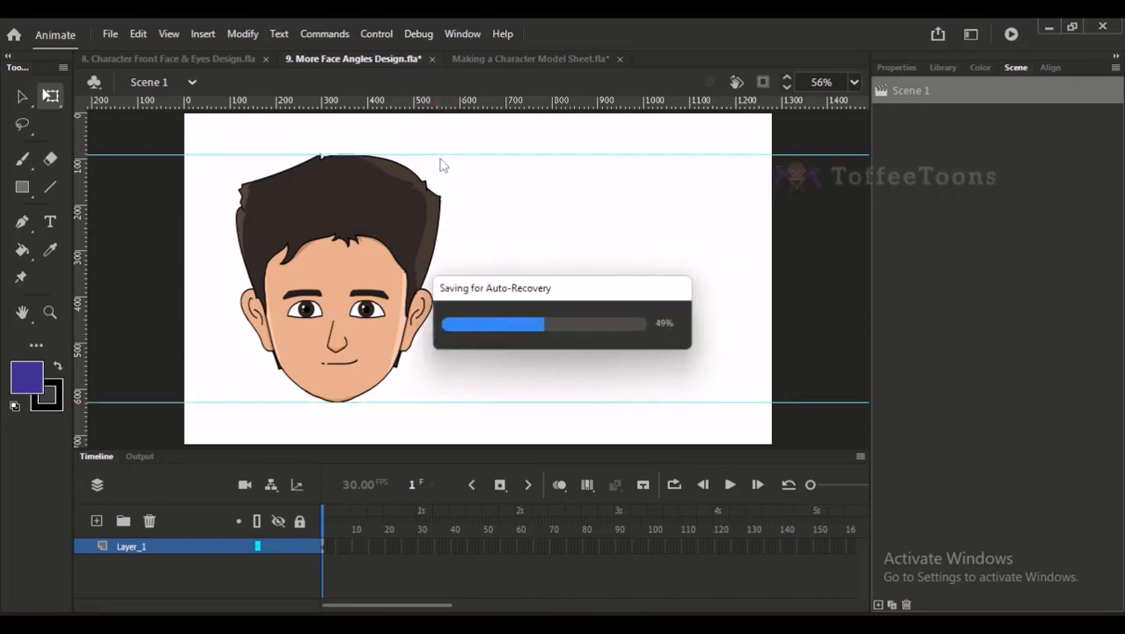
Step: Add horizontal guides at the tops of the ears, the base of the nose and the front hairline
left_click_drag(362, 156, 504, 397)
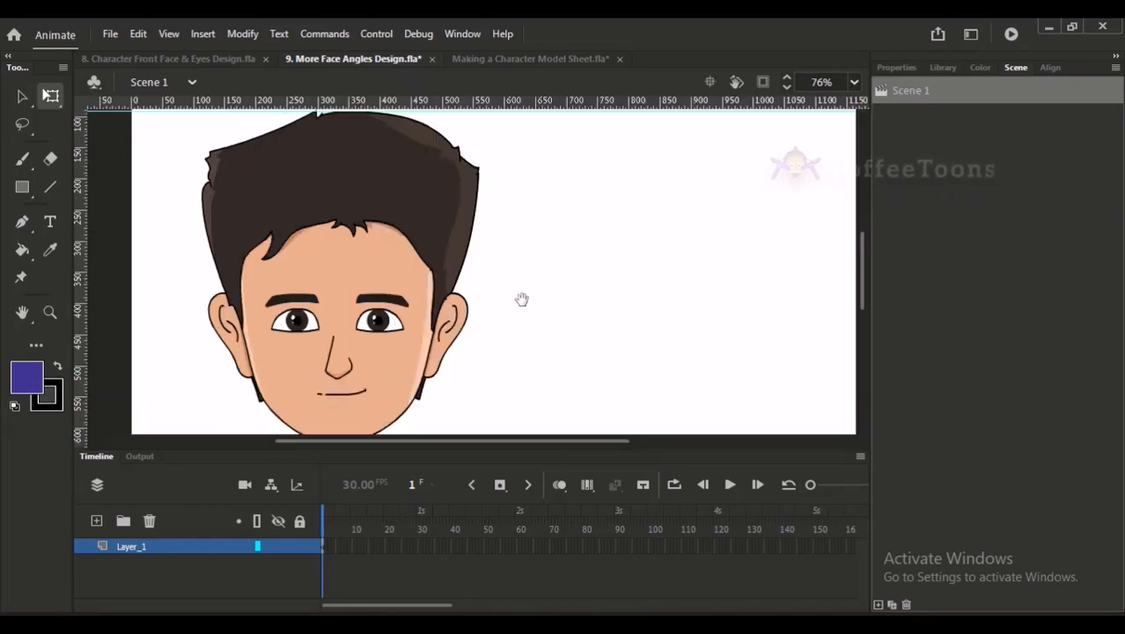
left_click_drag(521, 298, 439, 280)
left_click_drag(458, 177, 460, 182)
left_click_drag(477, 102, 492, 299)
scroll(480, 207, "down", 2)
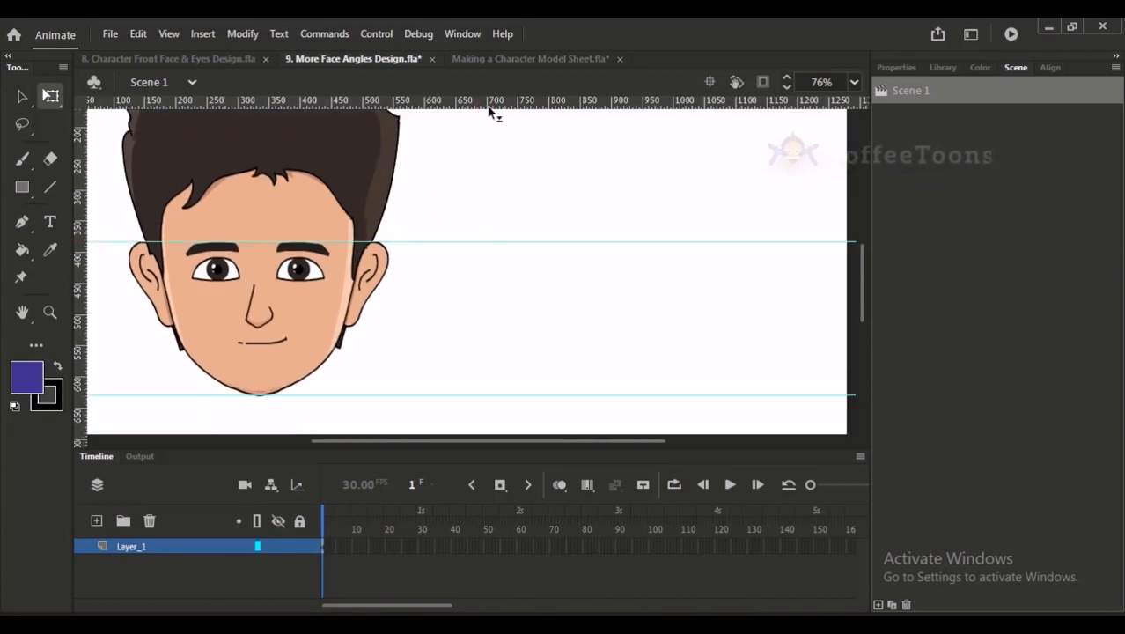
left_click_drag(489, 106, 492, 327)
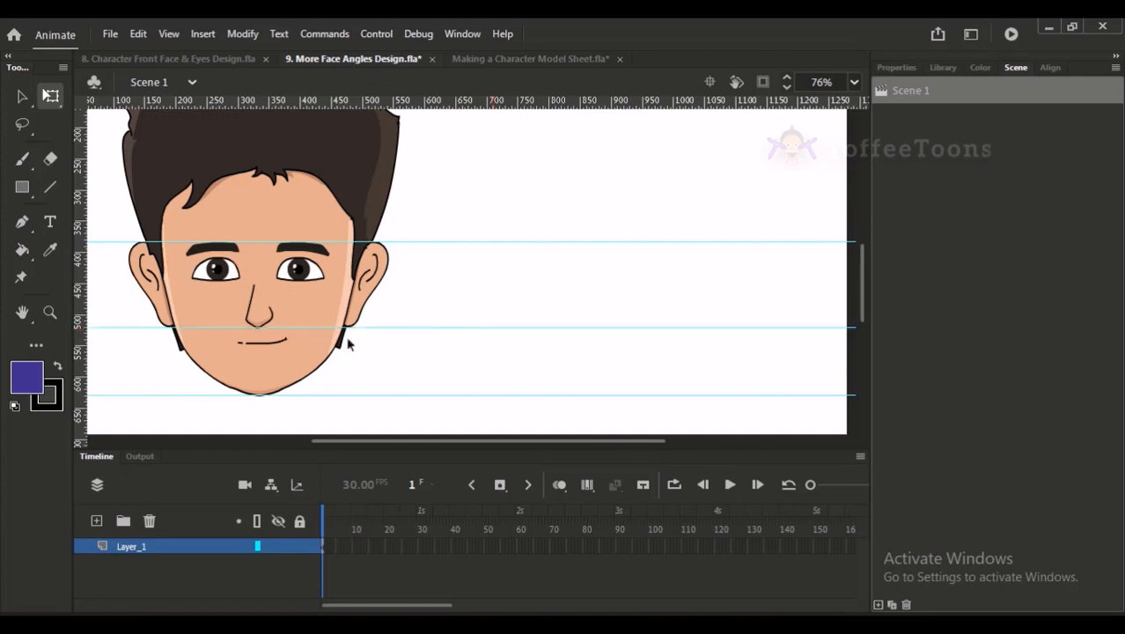
left_click_drag(389, 340, 389, 418)
left_click_drag(420, 104, 423, 289)
Step: Examine how the guides line up with the face's hair, ears, nose and chin across the stage
left_click_drag(338, 354, 367, 299)
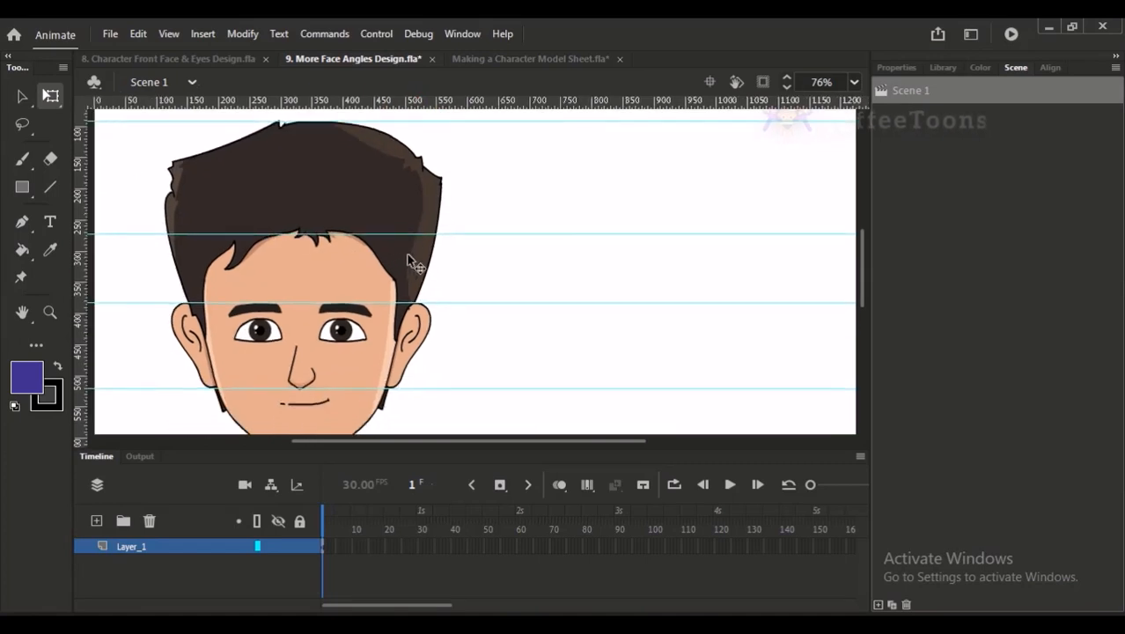
left_click_drag(527, 204, 460, 194)
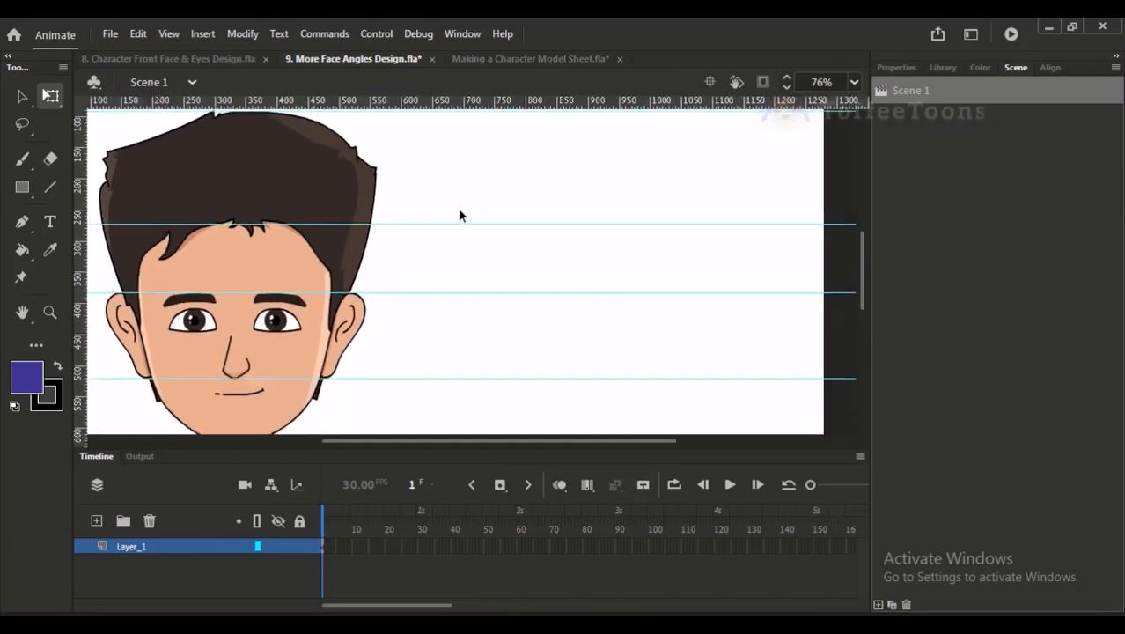
left_click_drag(568, 212, 567, 223)
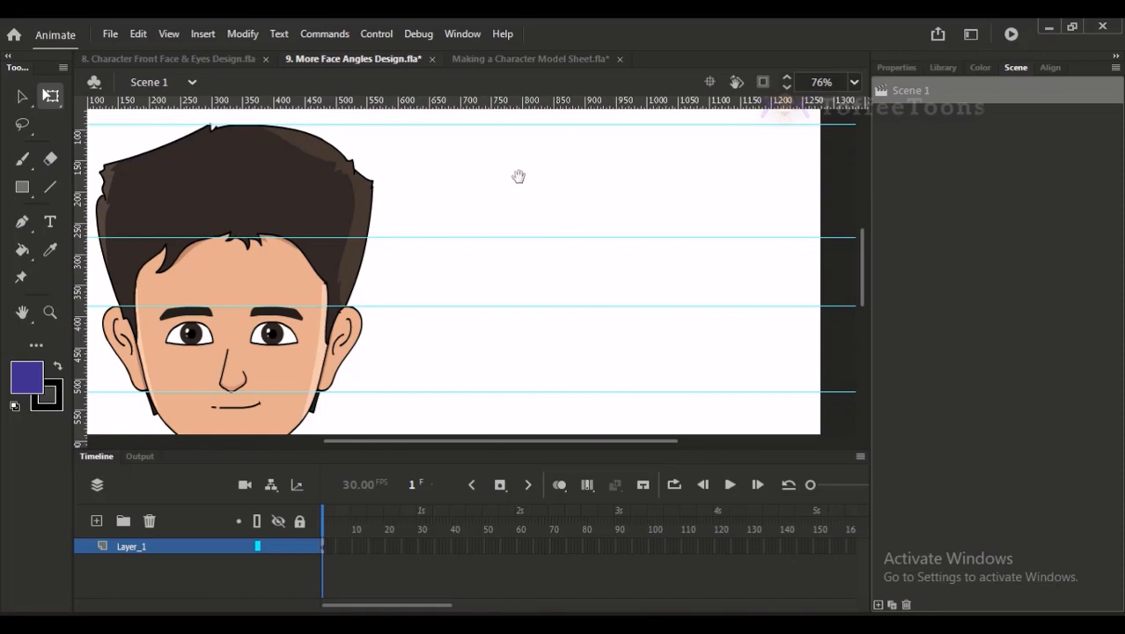
left_click_drag(518, 176, 540, 158)
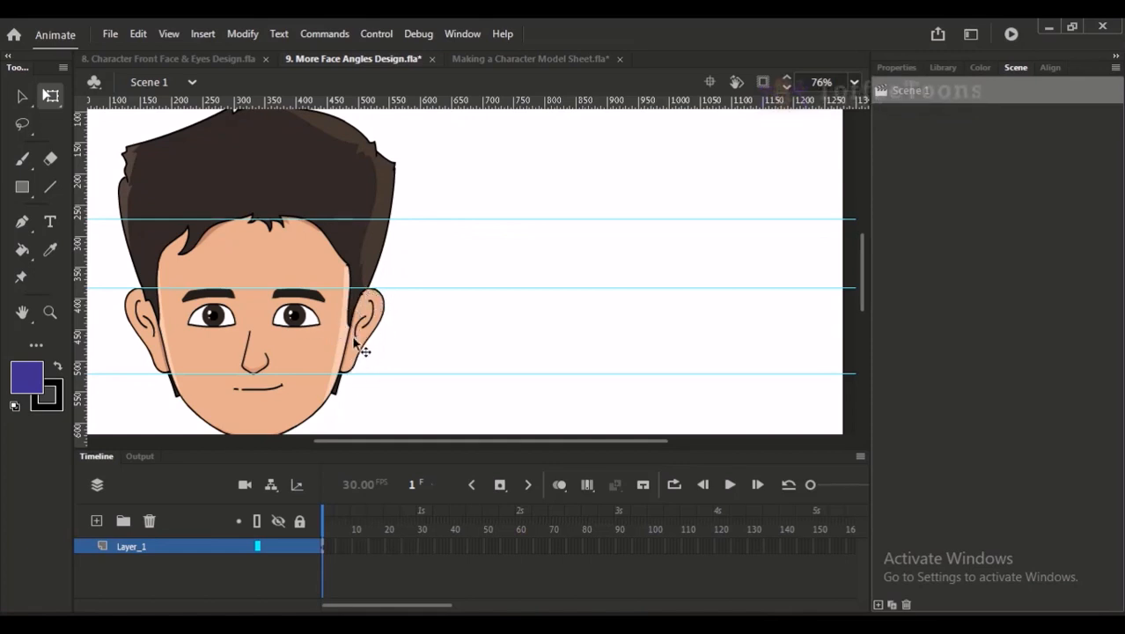
scroll(407, 207, "up", 2)
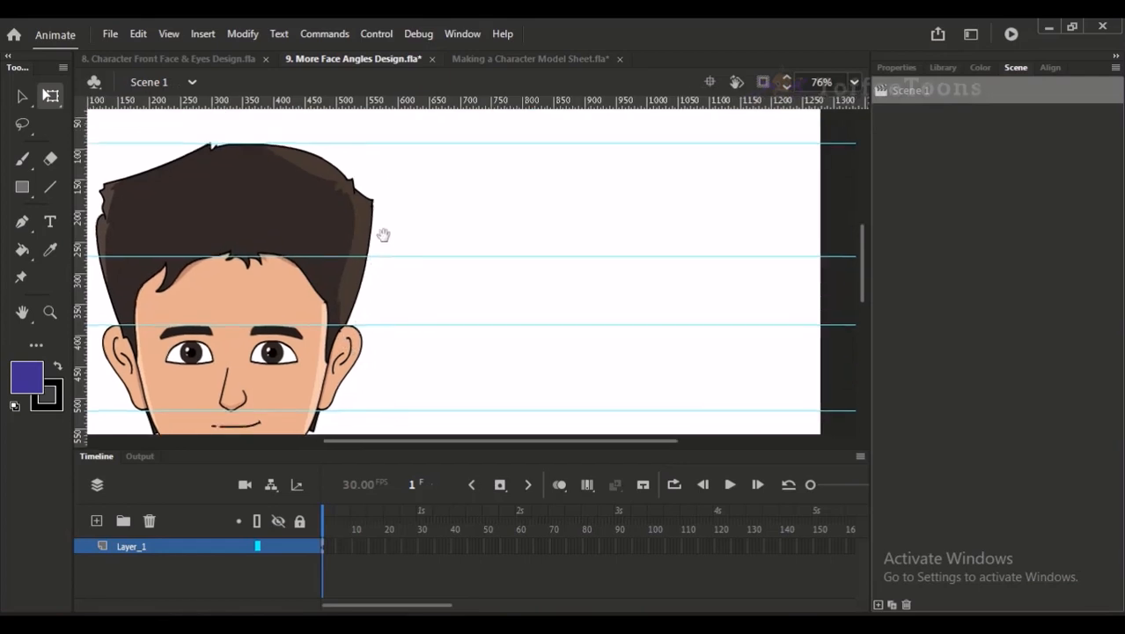
left_click_drag(384, 235, 394, 212)
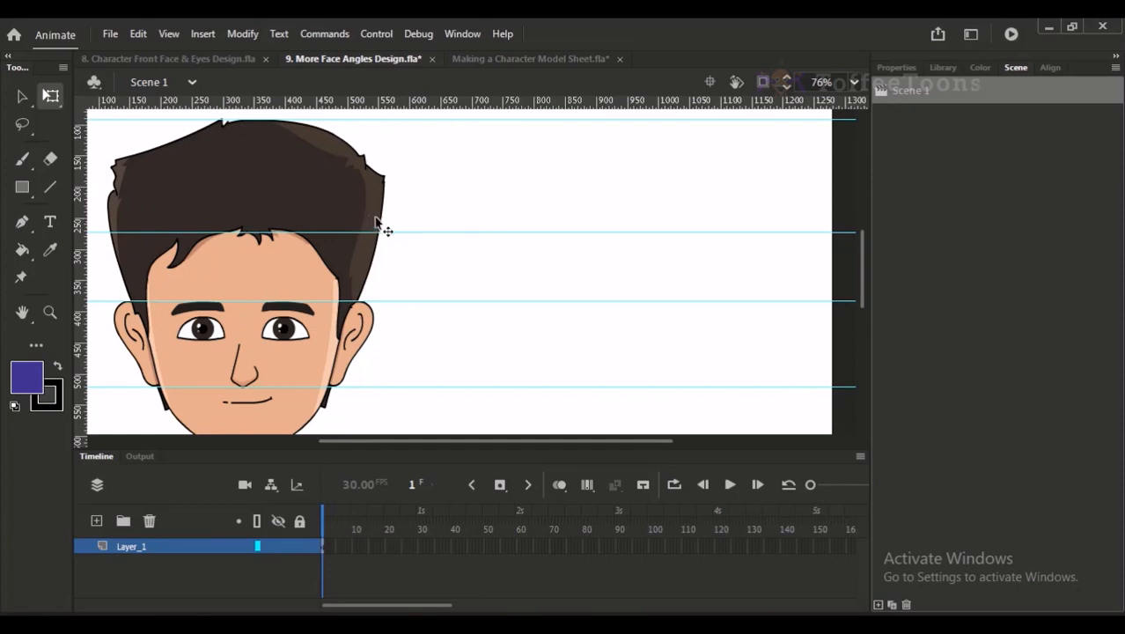
scroll(389, 233, "down", 2)
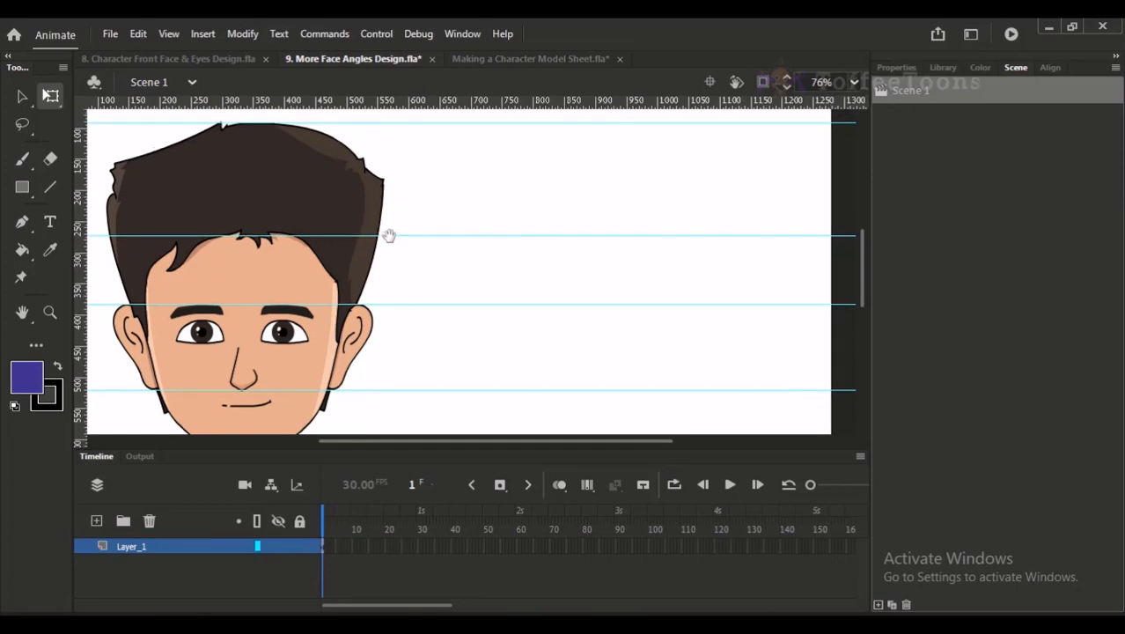
key("ctrl+2")
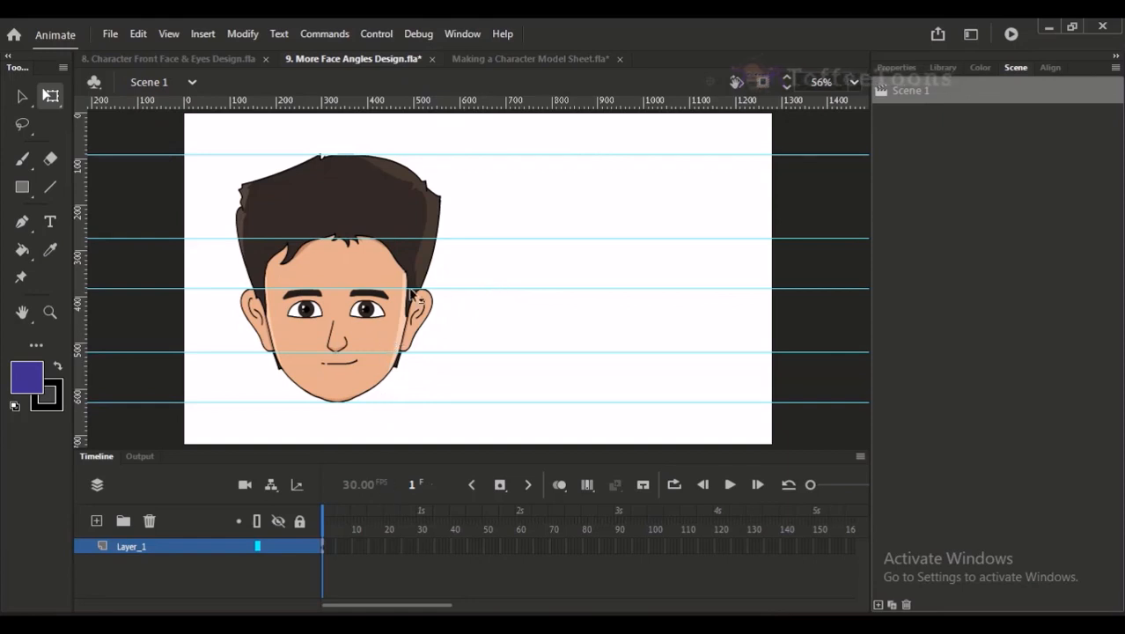
Step: Choose a brush tool for sketching and rename Layer_1 to Faces
left_click(22, 158)
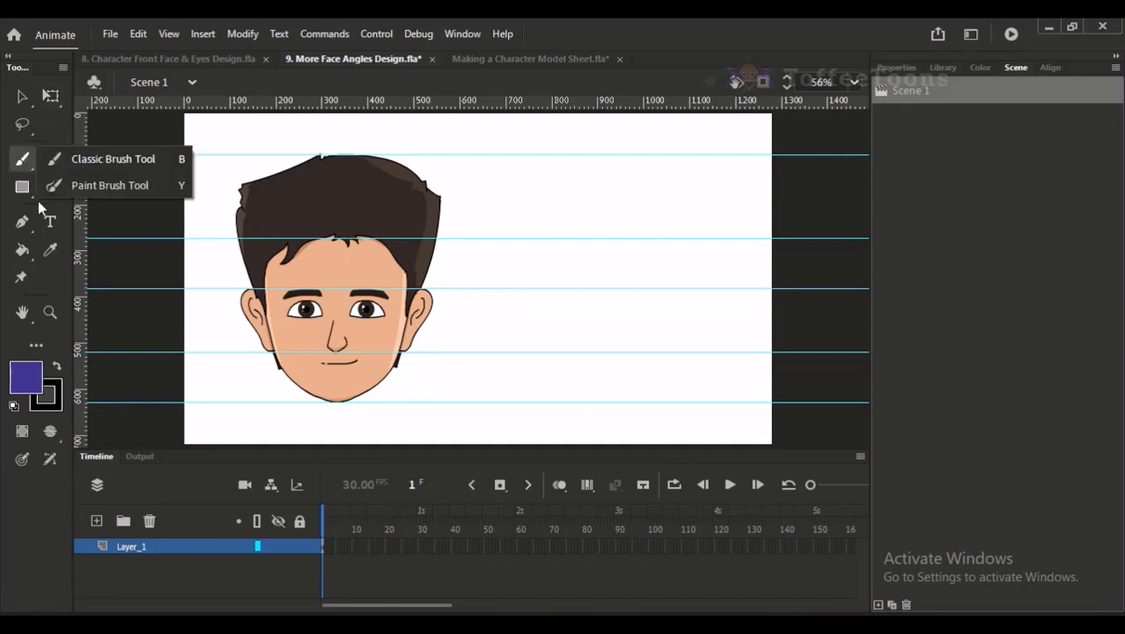
left_click(96, 181)
left_click(144, 546)
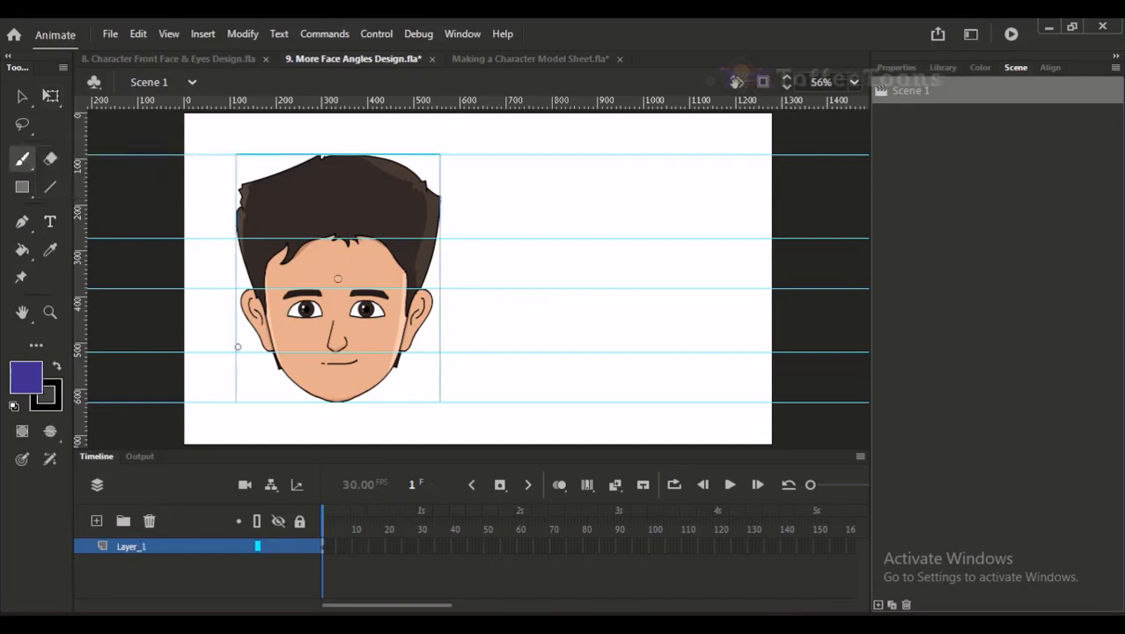
double_click(132, 546)
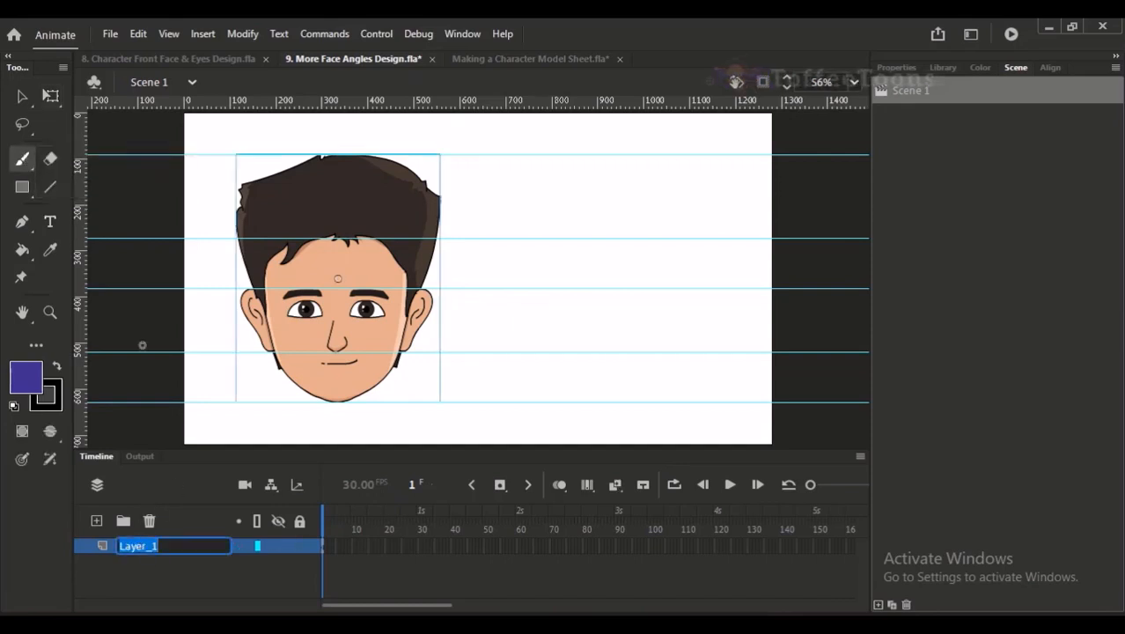
type("FAC")
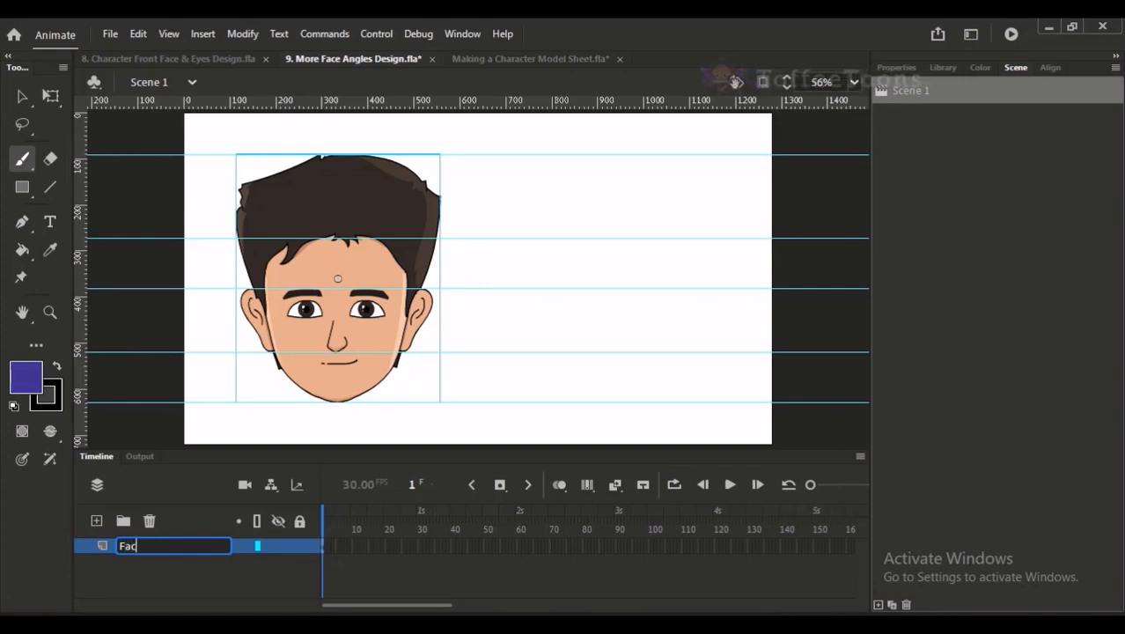
type("es")
key("Return")
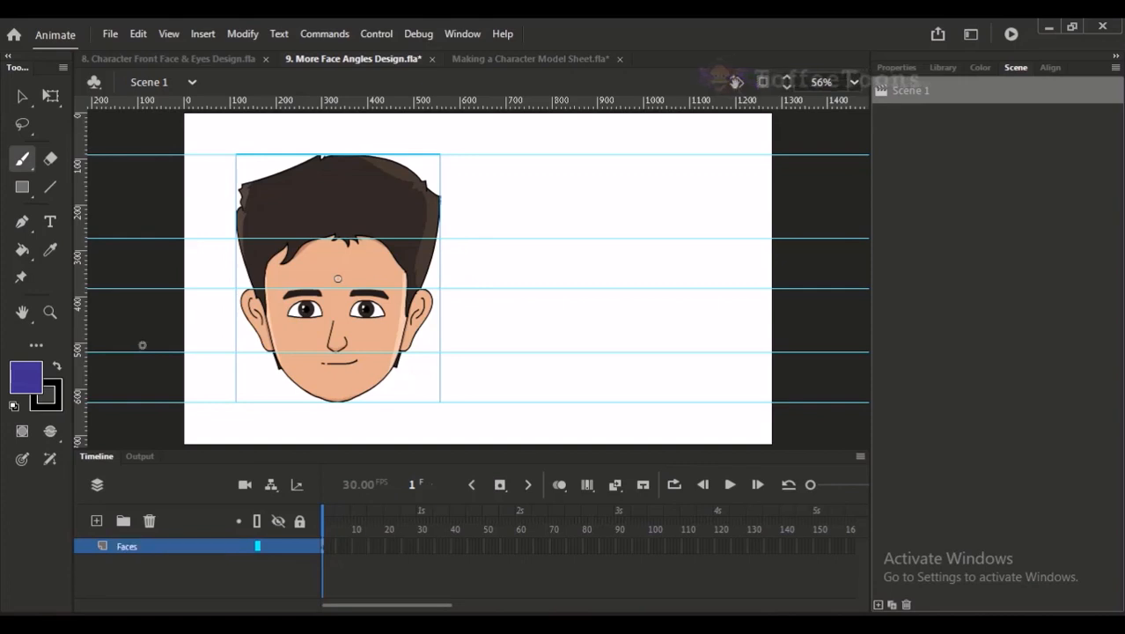
Step: Lock the Faces layer and add a new layer named sketch beneath it
left_click(301, 559)
left_click(97, 520)
left_click_drag(129, 563, 132, 568)
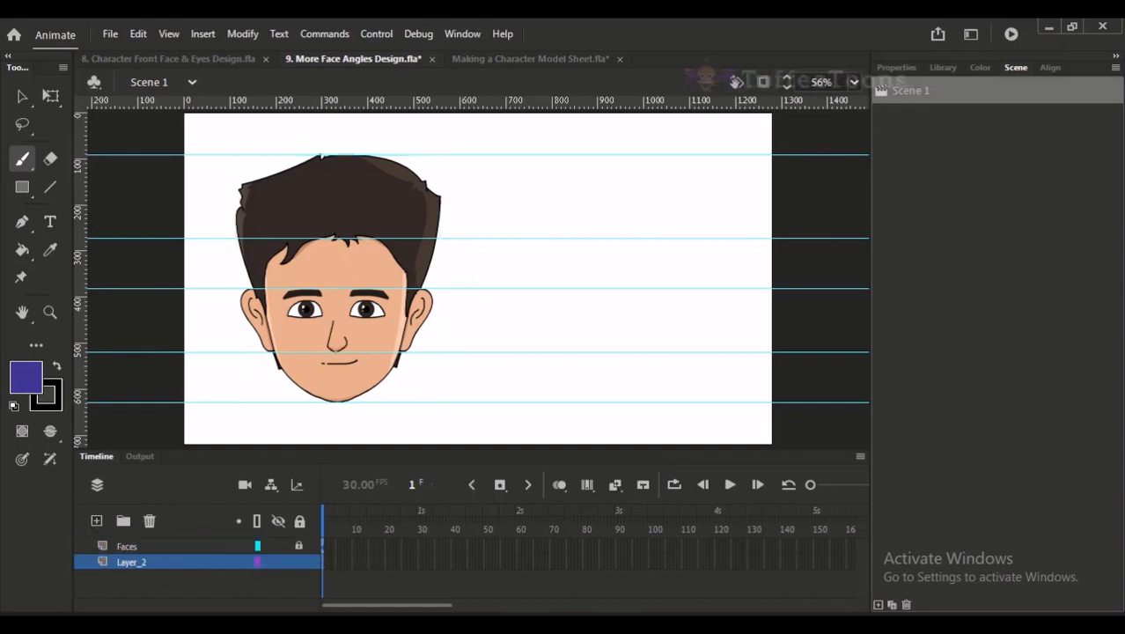
double_click(135, 563)
type("sket")
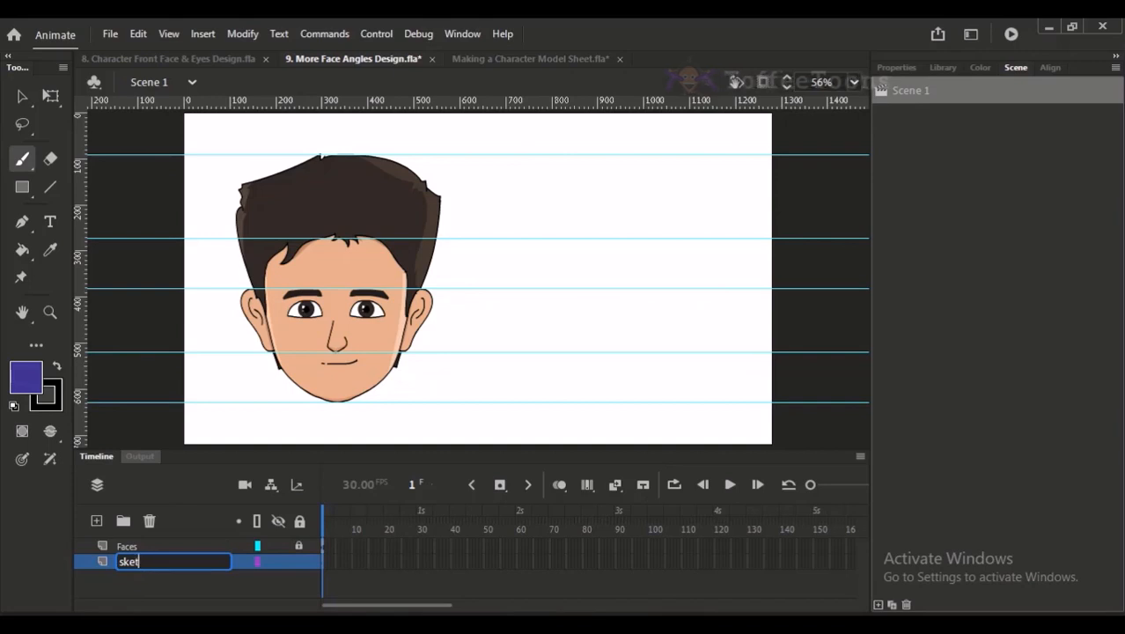
type("ch")
key("Return")
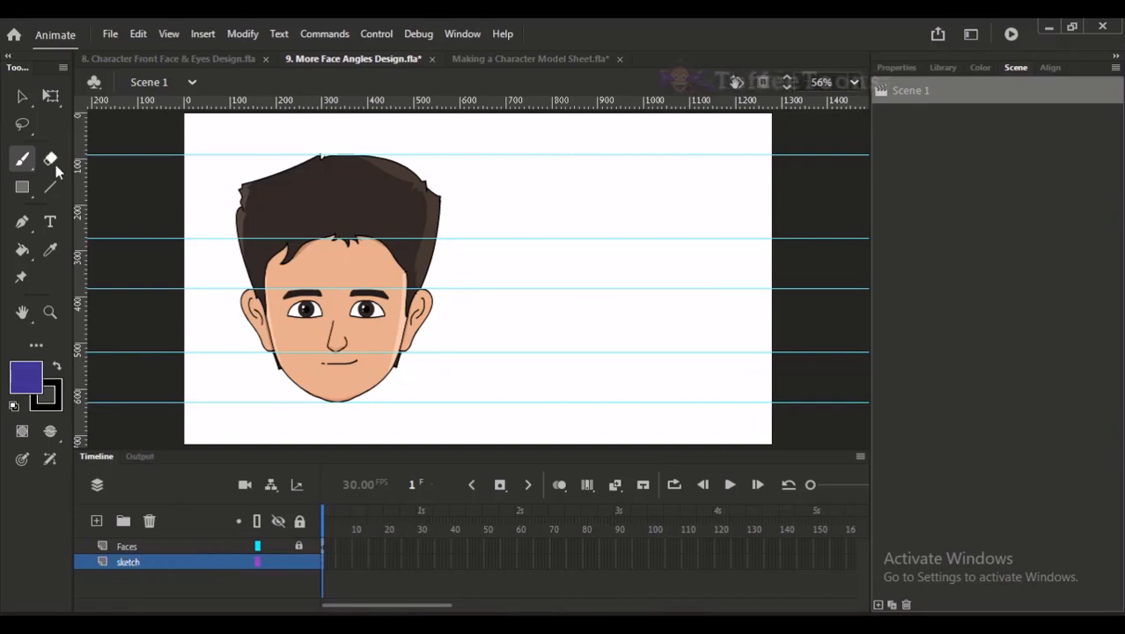
Step: Set the fill color to black (#000000) and the Classic Brush size to 3, trying it with a test stroke
key("k")
left_click(28, 380)
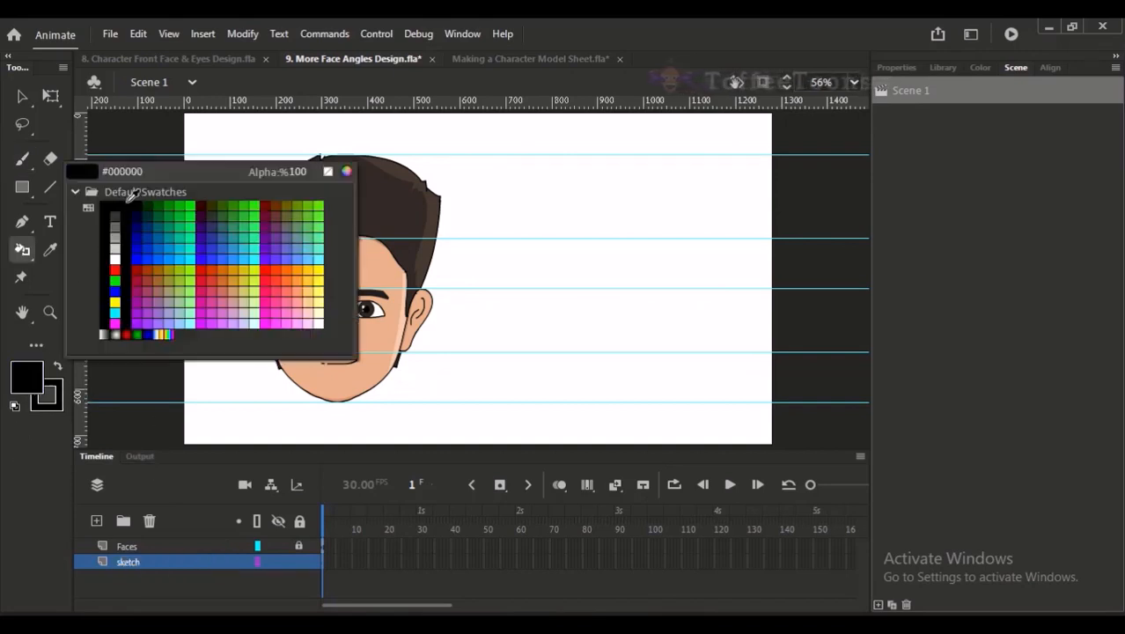
left_click(109, 203)
key("b")
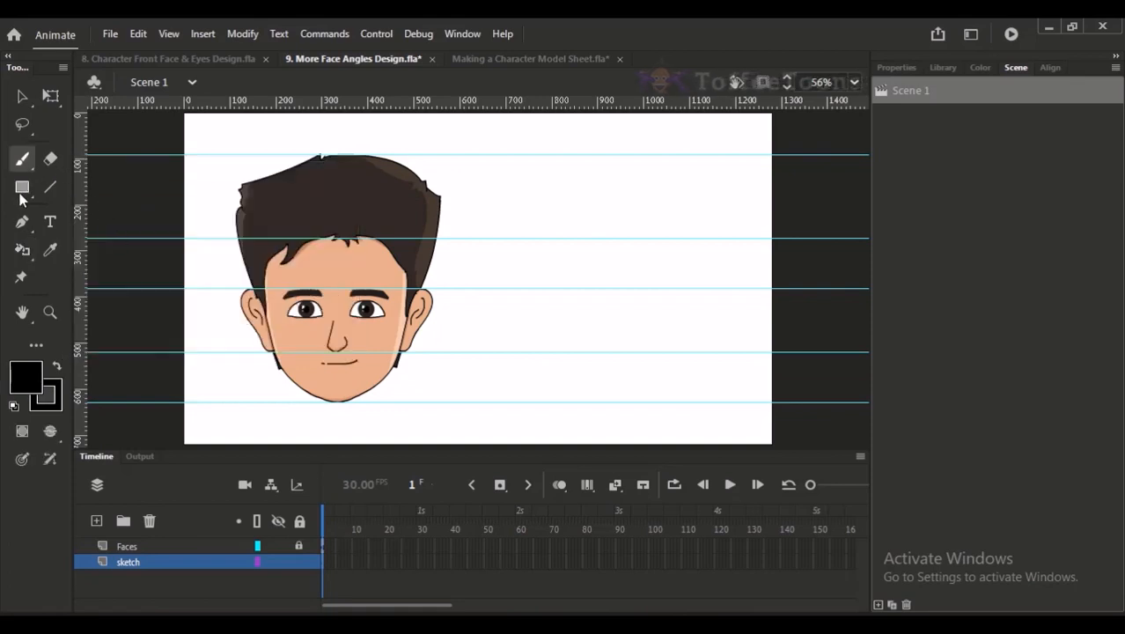
left_click(896, 67)
left_click_drag(910, 382, 905, 386)
mouse_move(570, 206)
left_mouse_down()
mouse_move(546, 292)
mouse_move(601, 299)
left_mouse_up()
key("ctrl+z")
left_click_drag(905, 382, 897, 387)
left_click_drag(605, 194, 588, 249)
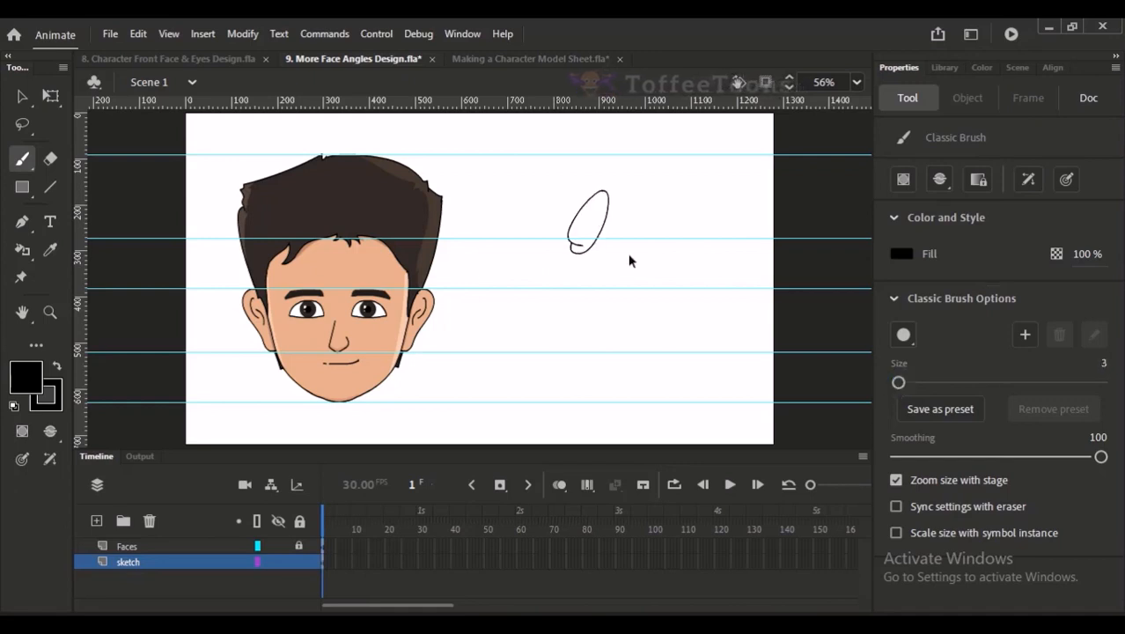
key("ctrl+z")
left_click_drag(598, 185, 582, 256)
key("ctrl+z")
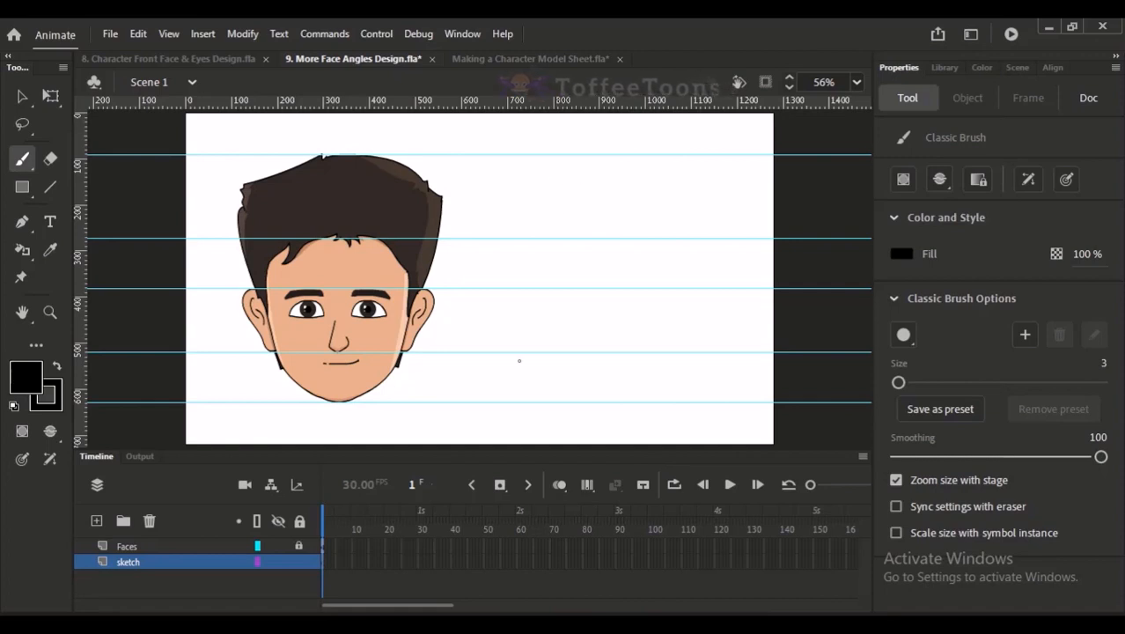
left_click_drag(484, 247, 678, 347)
key("ctrl+z")
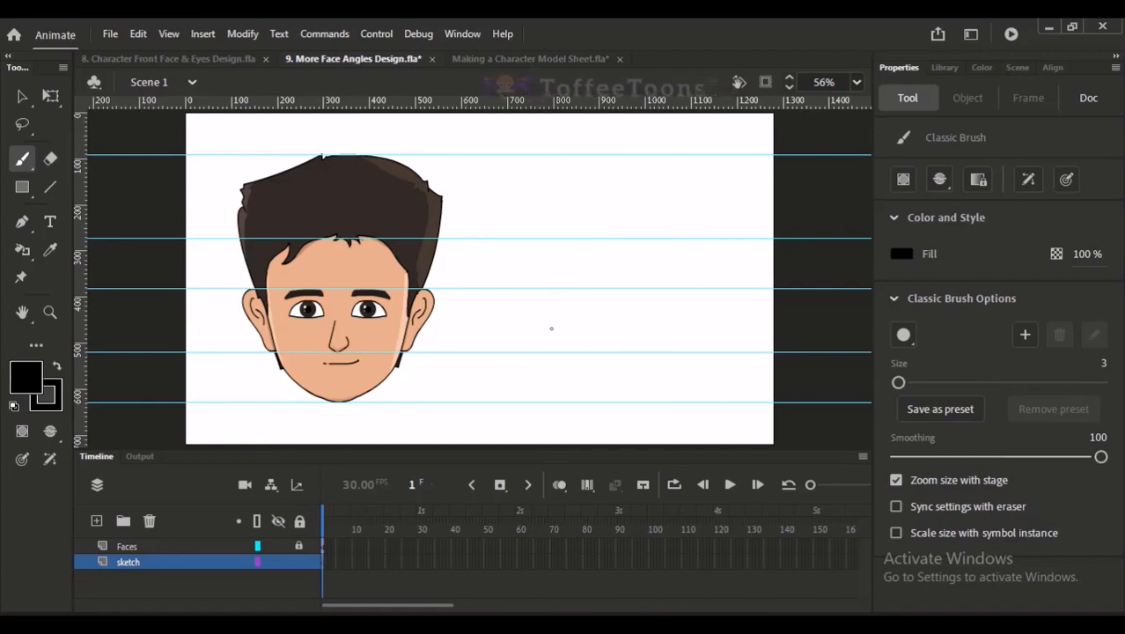
mouse_move(526, 321)
left_mouse_down()
mouse_move(577, 152)
mouse_move(680, 187)
mouse_move(645, 345)
mouse_move(549, 346)
mouse_move(510, 227)
mouse_move(590, 162)
mouse_move(703, 223)
mouse_move(656, 314)
mouse_move(555, 311)
mouse_move(526, 230)
mouse_move(650, 193)
mouse_move(682, 289)
mouse_move(540, 325)
left_mouse_up()
key("ctrl+z")
key("ctrl+z")
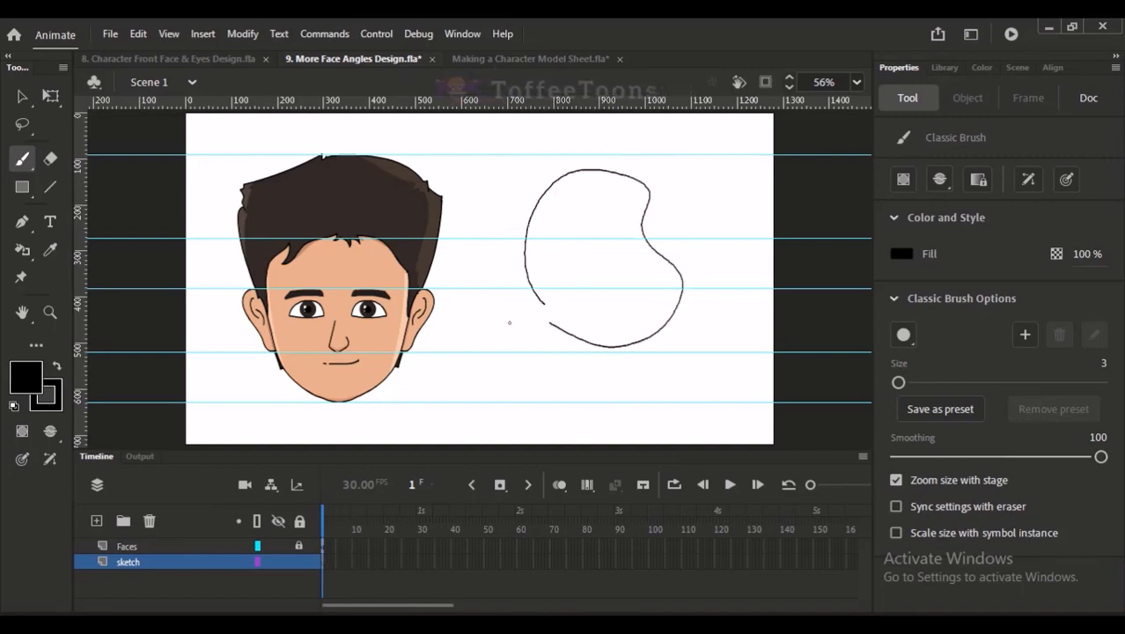
key("ctrl+z")
mouse_move(519, 279)
left_mouse_down()
mouse_move(617, 166)
mouse_move(690, 268)
mouse_move(632, 312)
mouse_move(556, 311)
mouse_move(519, 286)
mouse_move(523, 214)
mouse_move(561, 171)
mouse_move(608, 161)
mouse_move(645, 171)
mouse_move(681, 208)
mouse_move(677, 300)
left_mouse_up()
key("ctrl+z")
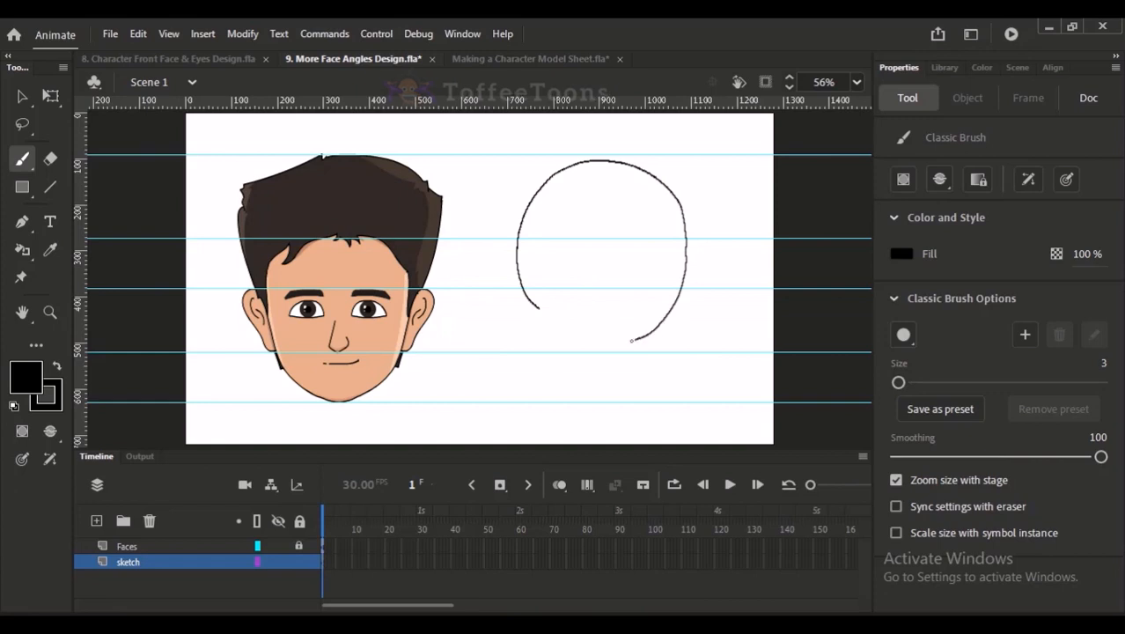
Step: Sketch a round head outline beside the front face, widen it to about 393 px with Free Transform and shift it slightly left
left_click_drag(538, 309, 538, 310)
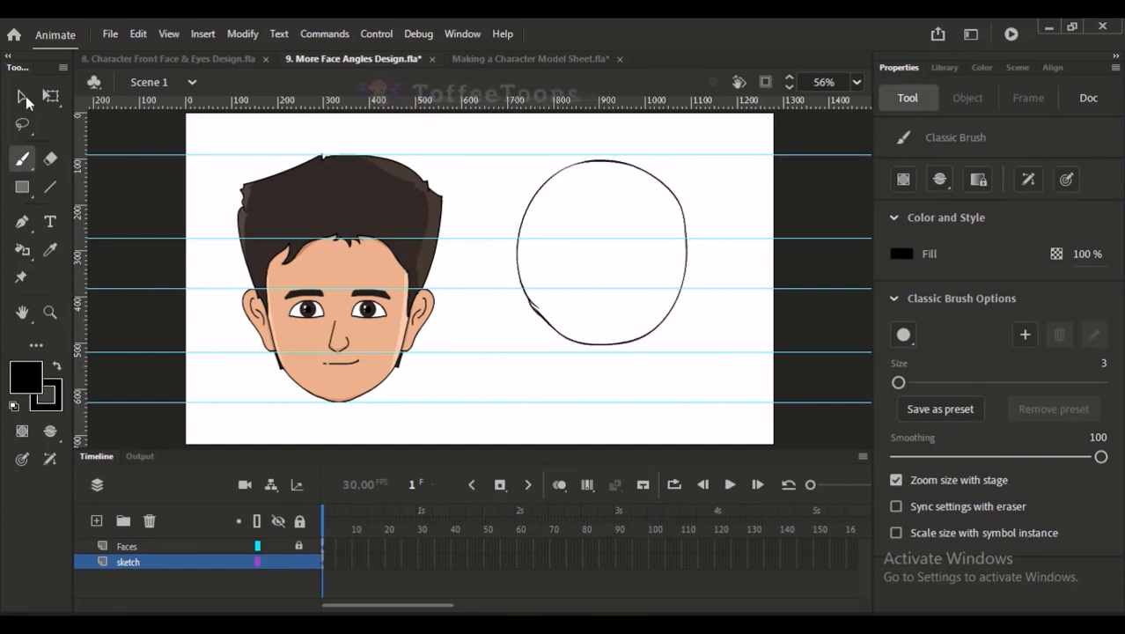
left_click(24, 96)
left_click_drag(496, 143, 697, 351)
key("q")
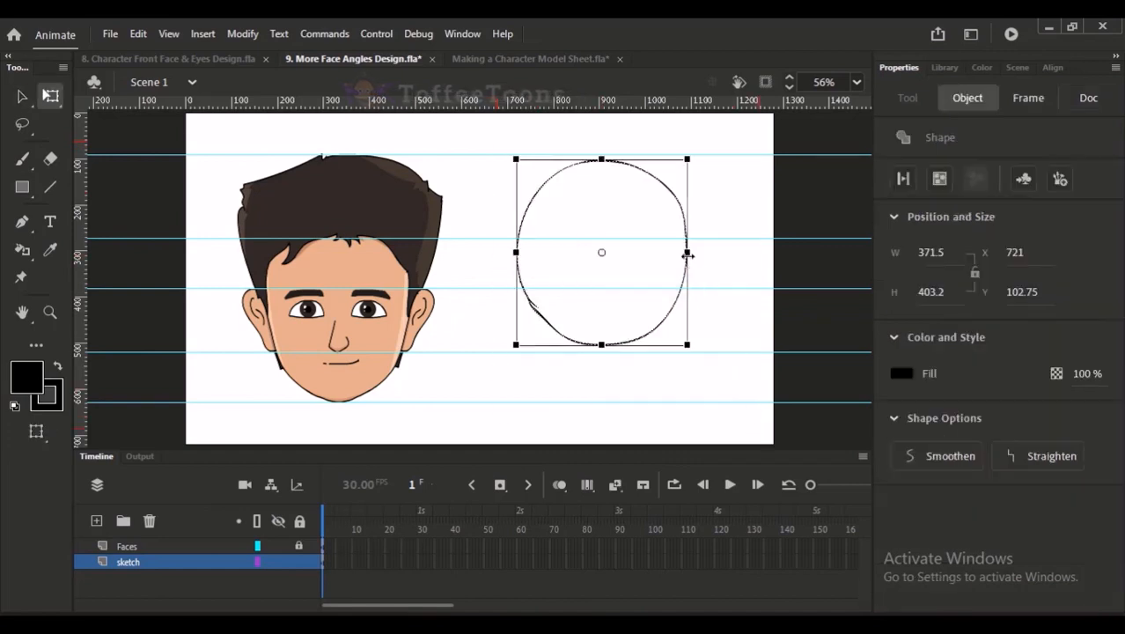
left_click_drag(687, 254, 691, 253)
mouse_move(683, 324)
left_mouse_down()
mouse_move(664, 314)
mouse_move(668, 322)
left_mouse_up()
left_click(704, 217)
key("b")
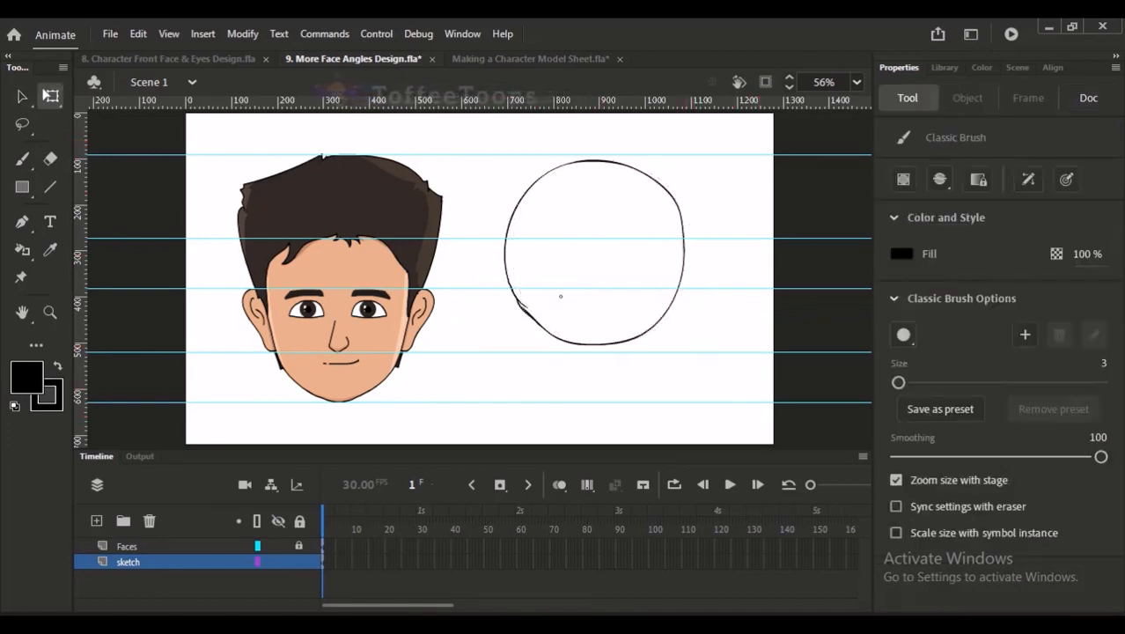
left_click_drag(506, 273, 526, 398)
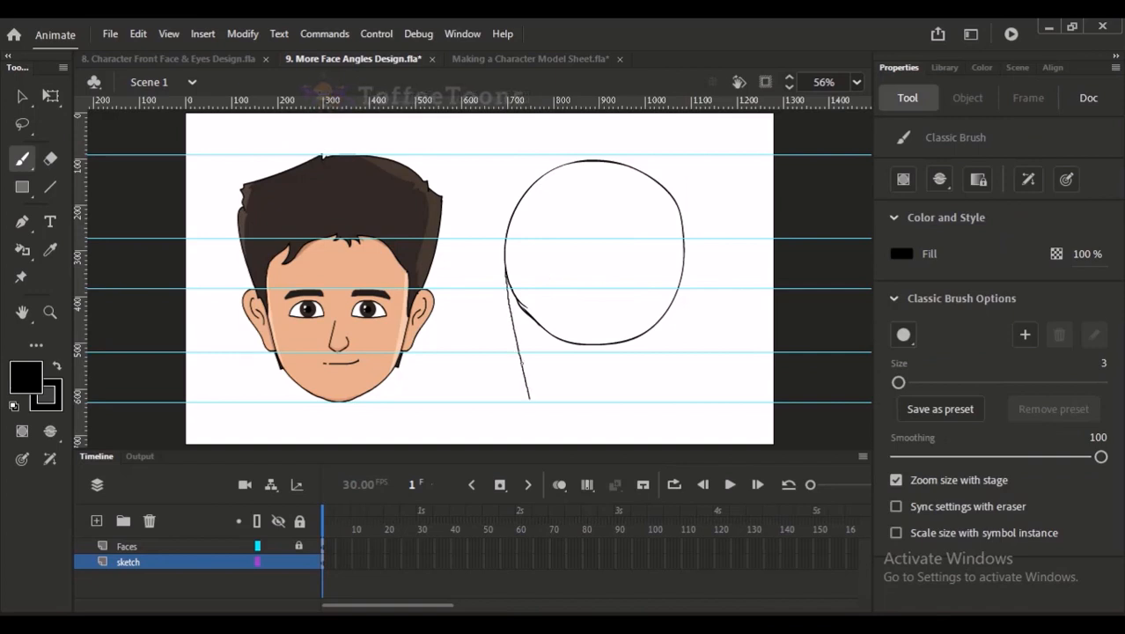
key("ctrl+z")
Step: Move the head circle down to the nose guide and scale it up to the hair-top guide, about 420 by 431 px
key("v")
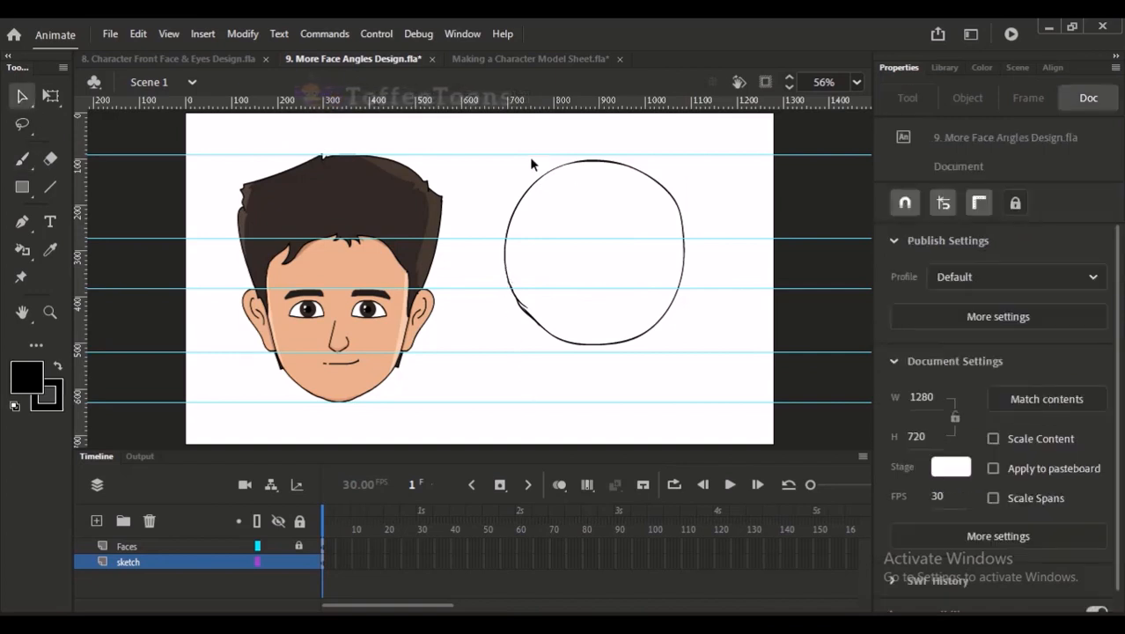
left_click_drag(498, 144, 763, 392)
left_click_drag(643, 344, 647, 352)
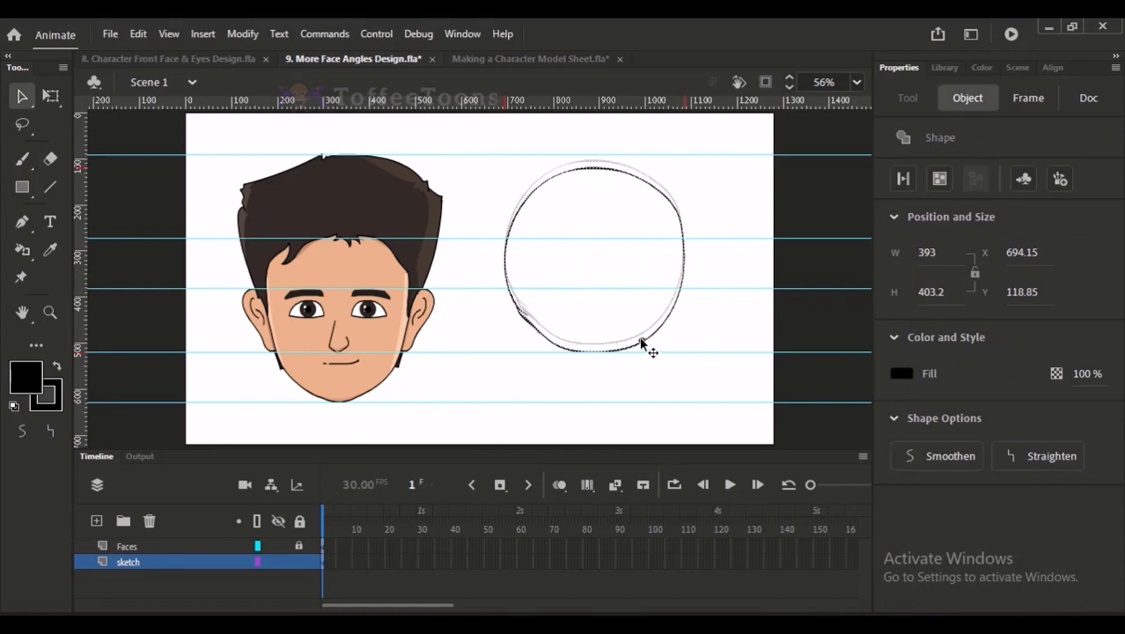
key("q")
left_click_drag(685, 165, 697, 154)
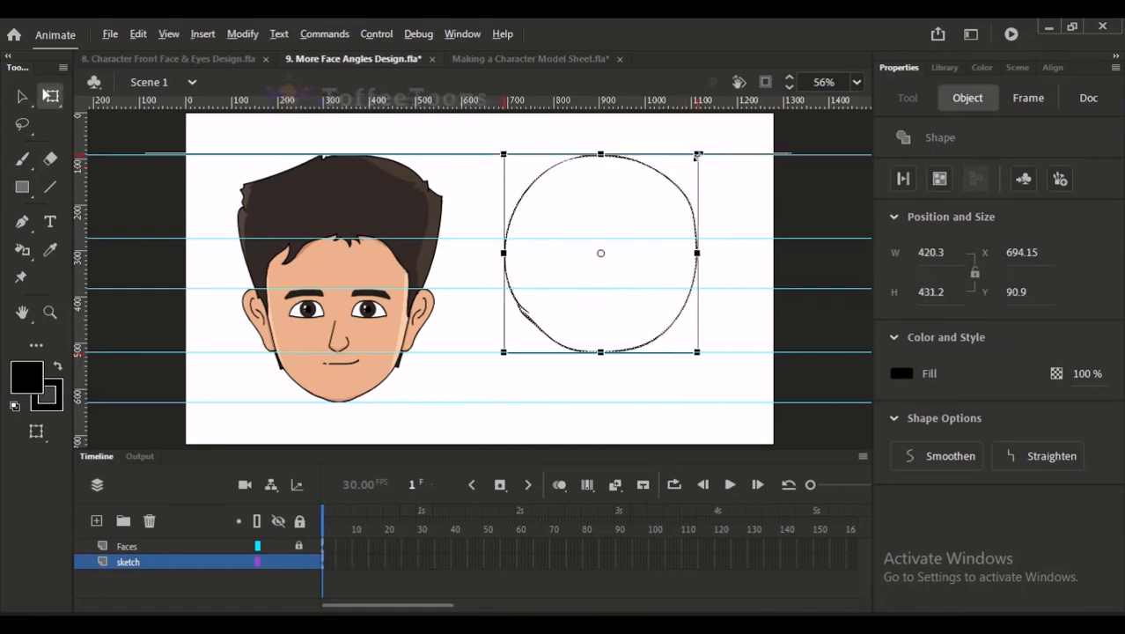
Step: Nudge the scaled head circle slightly left, toward the front face
key("Left")
key("Left")
key("Left")
key("Left")
key("Left")
key("Left")
key("Left")
key("Left")
key("Left")
key("Left")
key("Left")
key("Left")
key("Left")
key("Left")
key("Left")
key("Left")
key("Left")
key("Left")
key("Left")
key("Left")
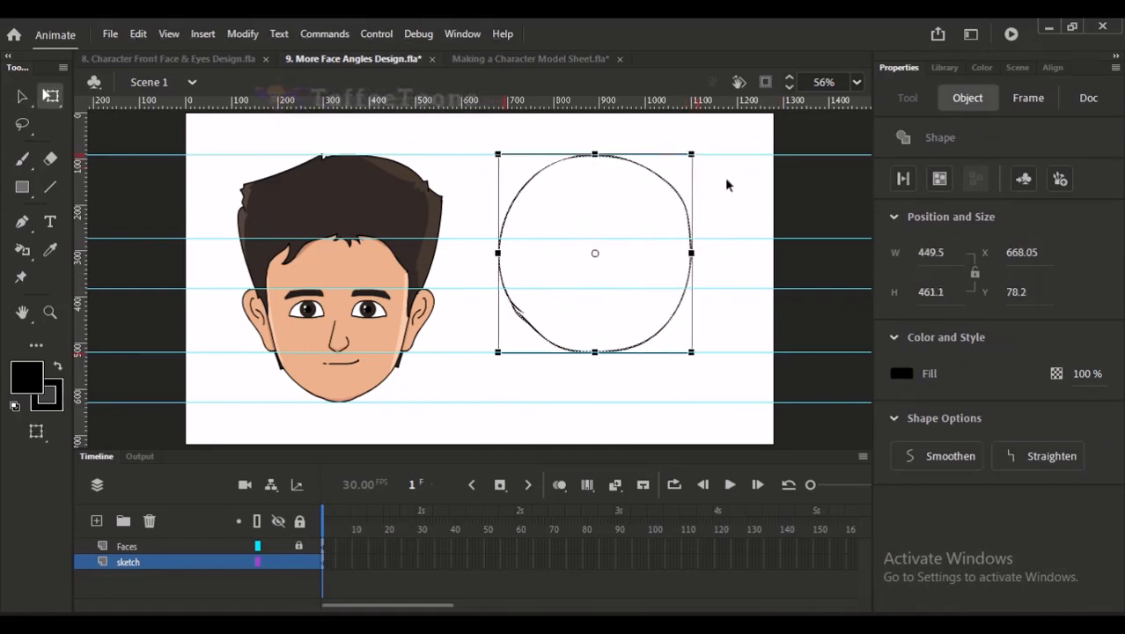
Step: Sketch the far cheek line with the Classic Brush from the circle's lower edge down toward the chin guide, redoing strokes as needed
left_click(723, 176)
key("b")
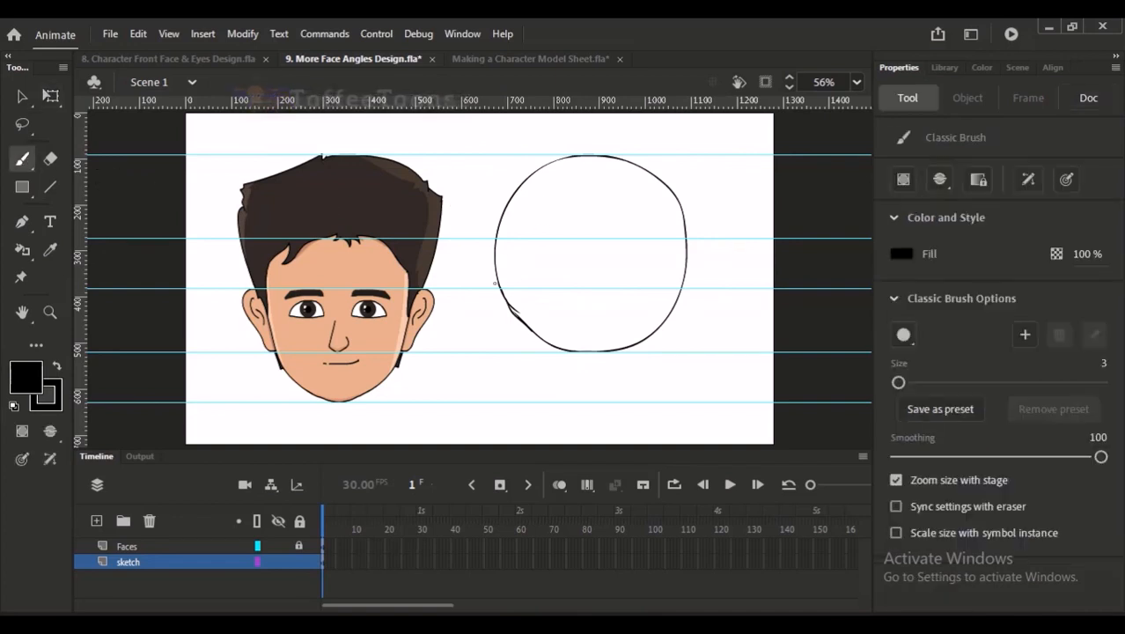
left_click_drag(495, 256, 517, 381)
key("ctrl+z")
left_click_drag(500, 283, 533, 397)
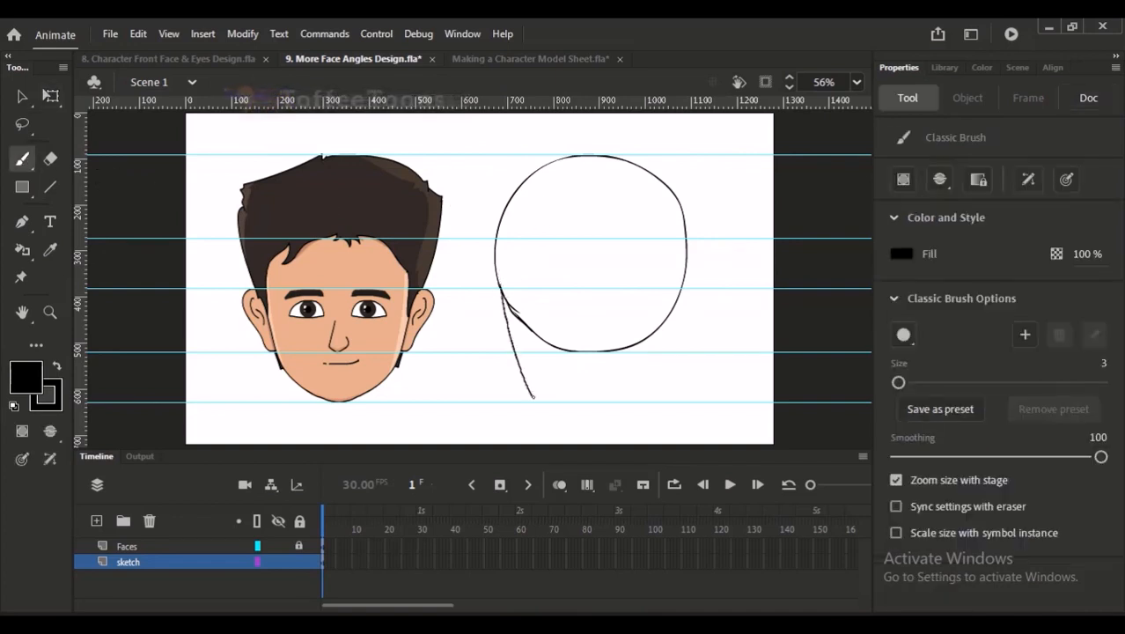
key("ctrl+z")
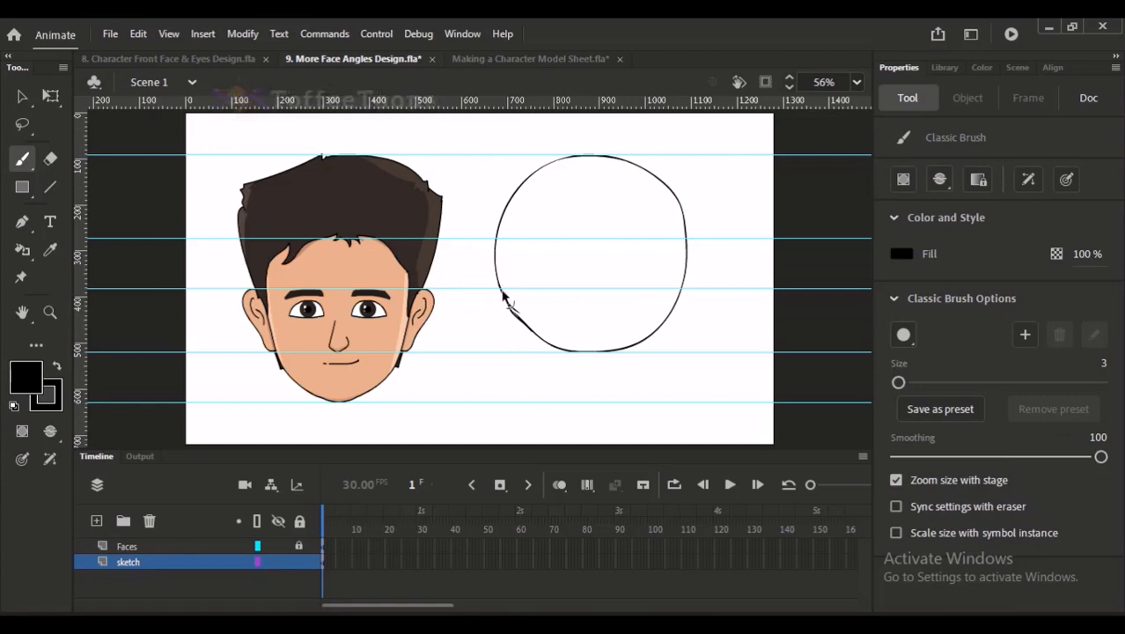
left_click_drag(506, 335, 512, 356)
key("ctrl+z")
left_click_drag(495, 261, 508, 361)
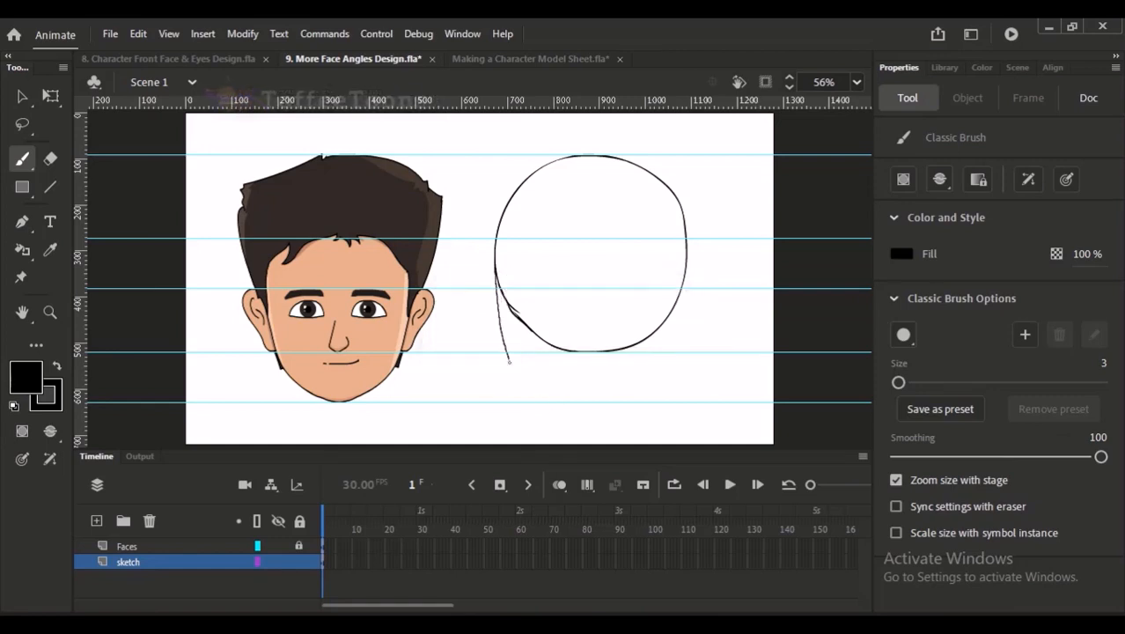
key("ctrl+z")
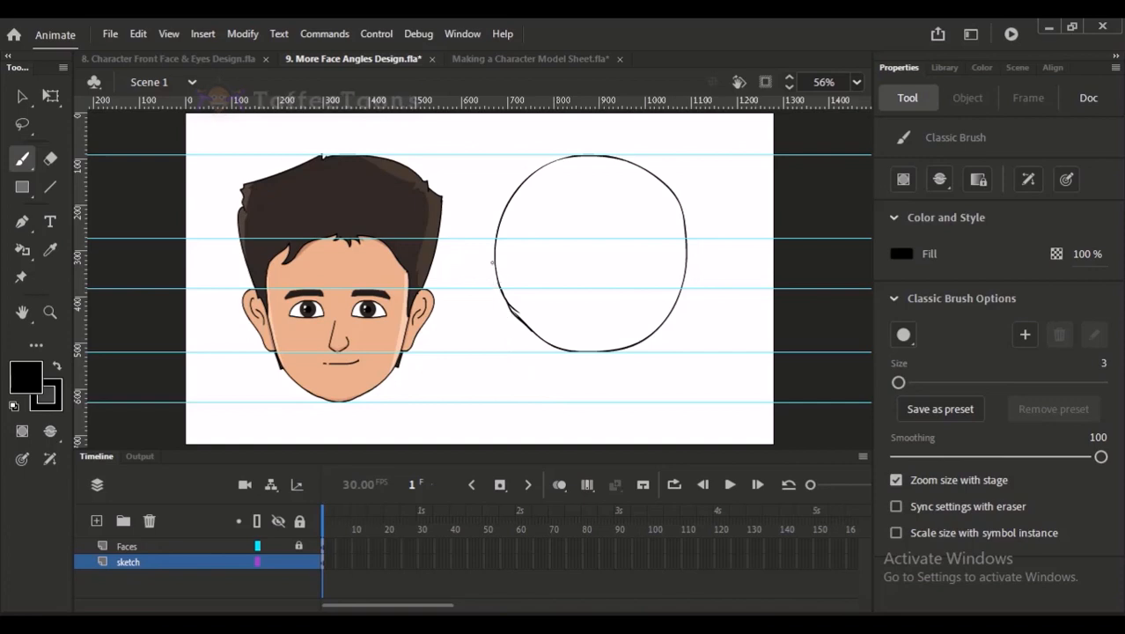
left_click_drag(492, 263, 509, 356)
key("ctrl+z")
mouse_move(497, 283)
left_mouse_down()
mouse_move(518, 370)
mouse_move(554, 396)
mouse_move(628, 373)
left_mouse_up()
key("ctrl+z")
key("ctrl+z")
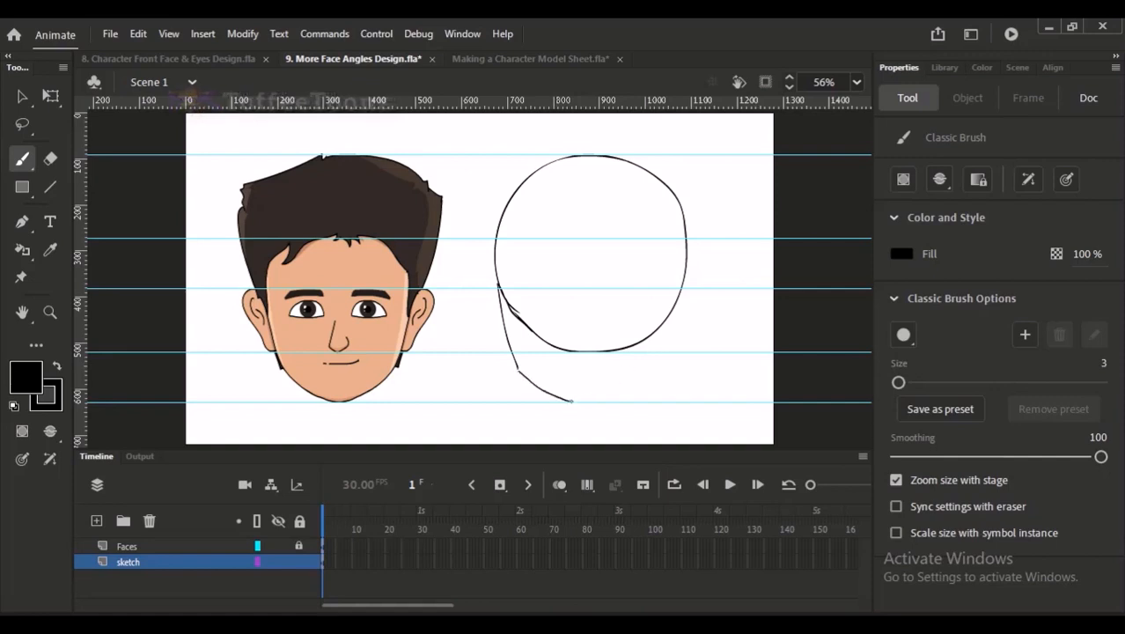
Step: Sketch the chin on the lowest guide and the near jaw line up to the circle, with an upright stroke marking the ear's front
left_click_drag(571, 402, 666, 323)
key("ctrl+z")
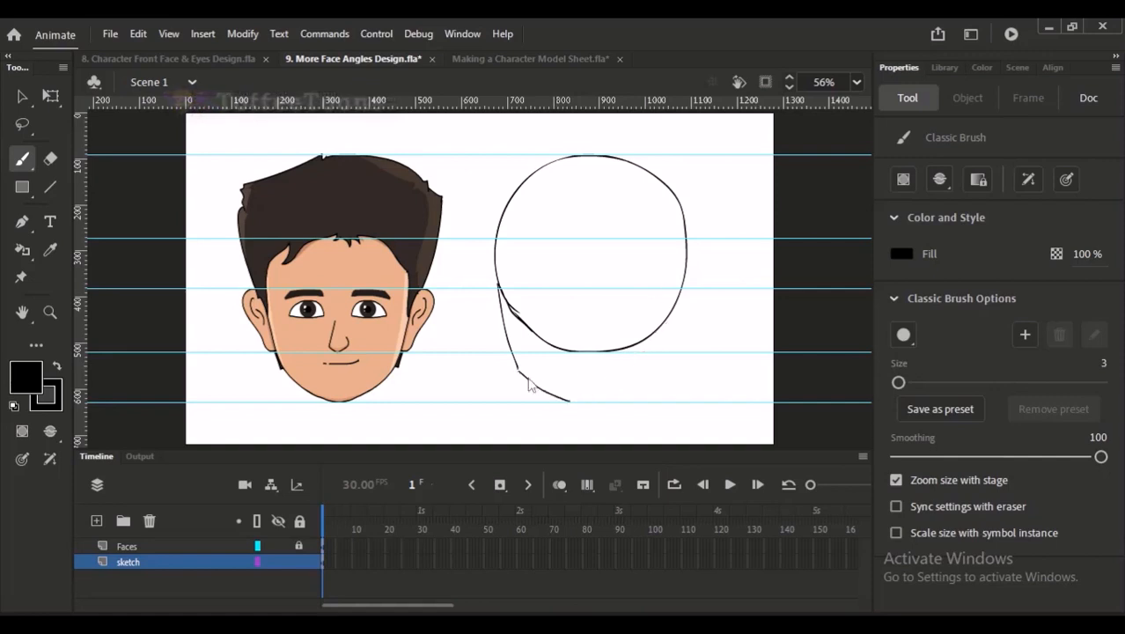
key("ctrl+z")
left_click_drag(517, 370, 572, 398)
key("ctrl+z")
key("ctrl+z")
key("ctrl+z")
key("ctrl+z")
left_click_drag(518, 371, 578, 399)
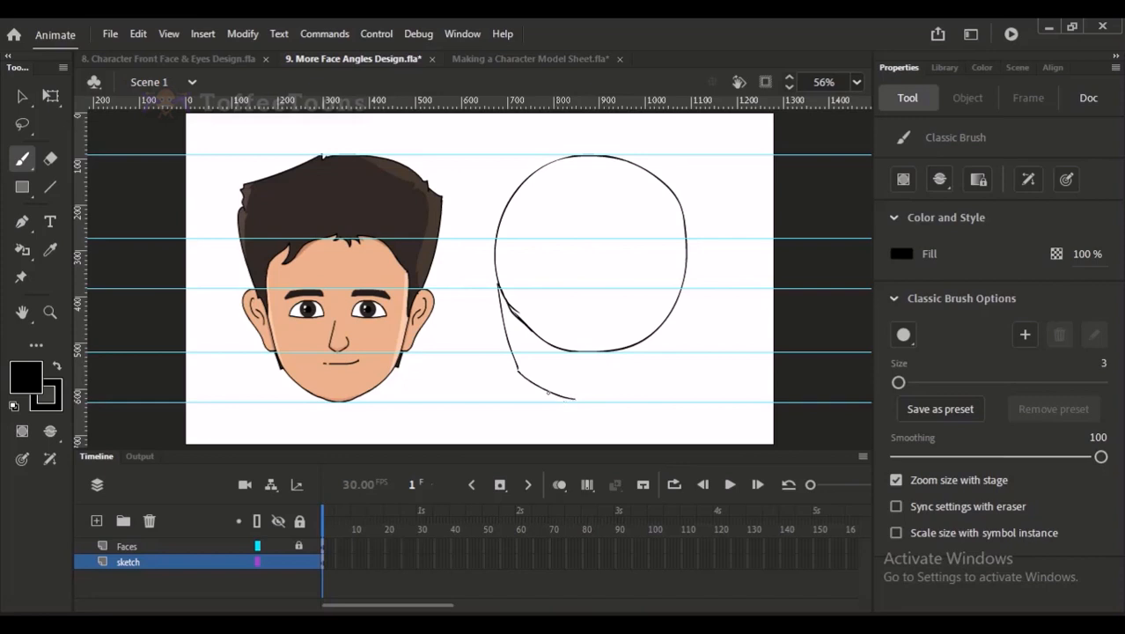
key("ctrl+z")
mouse_move(518, 371)
left_mouse_down()
mouse_move(562, 401)
mouse_move(624, 373)
mouse_move(650, 306)
mouse_move(650, 340)
left_mouse_up()
left_click_drag(647, 284, 649, 333)
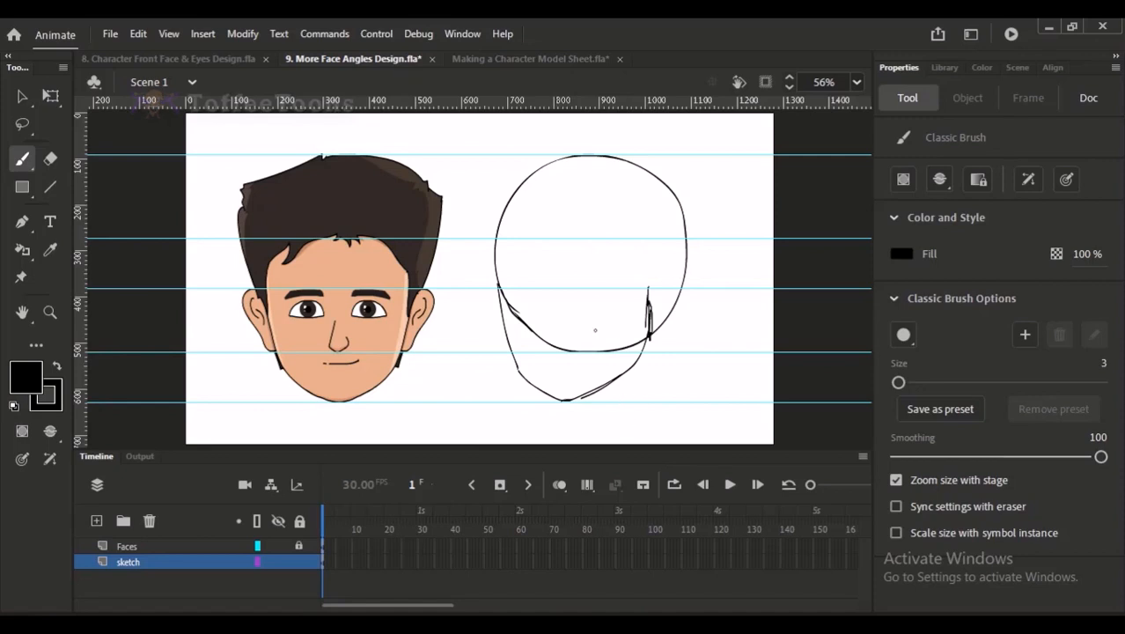
Step: Draw a curved vertical centre line from the top of the head circle to the chin, bowed toward the far cheek
left_click_drag(556, 175, 559, 405)
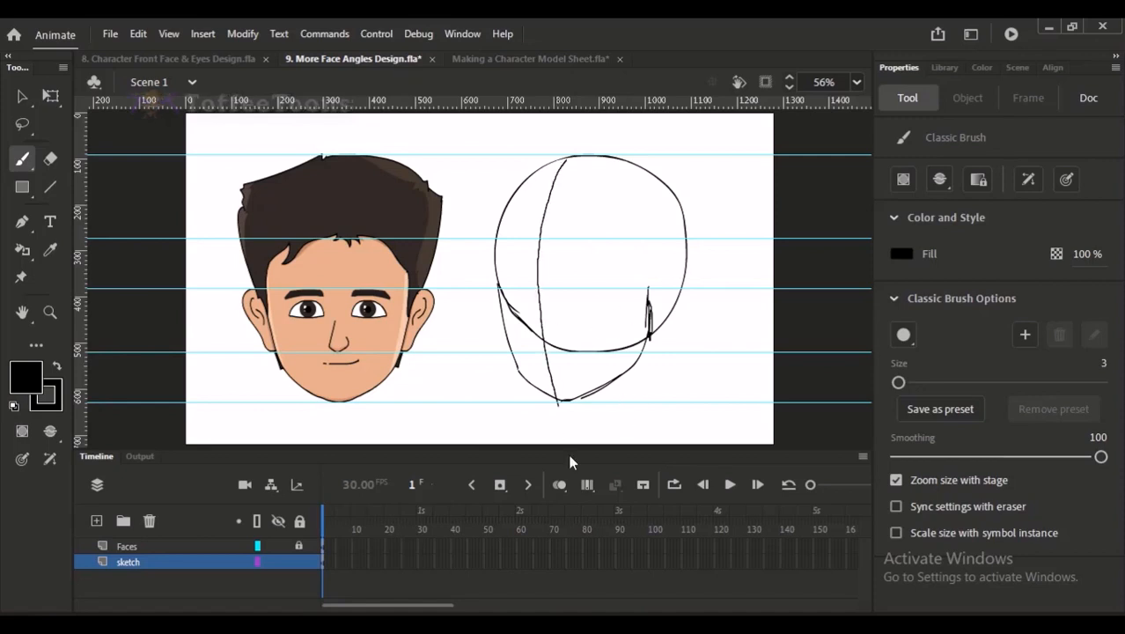
key("ctrl+z")
left_click_drag(563, 156, 556, 402)
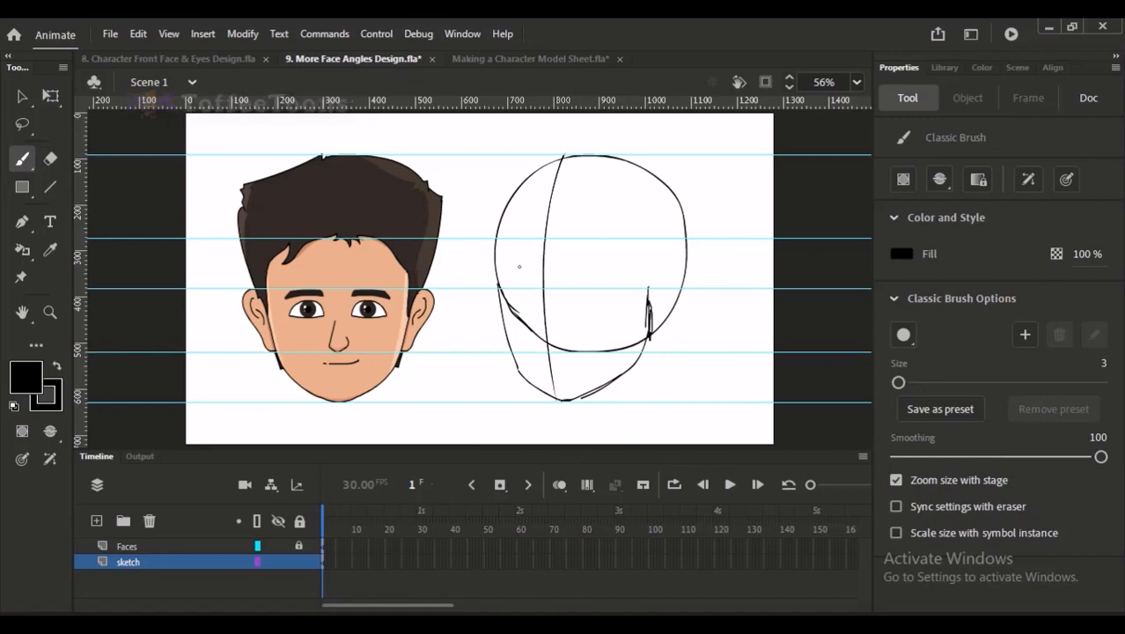
Step: Try sketching two eye ovals on either side of the face's centre line, then undo them
left_click_drag(519, 244, 569, 244)
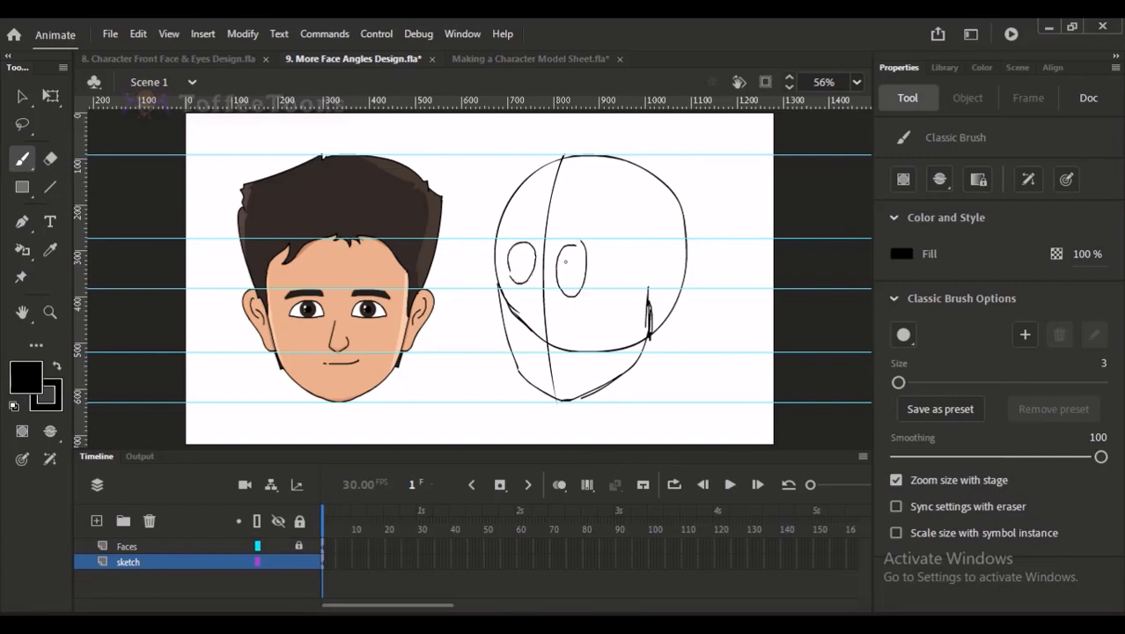
left_click_drag(491, 273, 566, 261)
left_click_drag(571, 271, 580, 267)
key("ctrl+z")
key("ctrl+z")
key("ctrl+z")
key("ctrl+z")
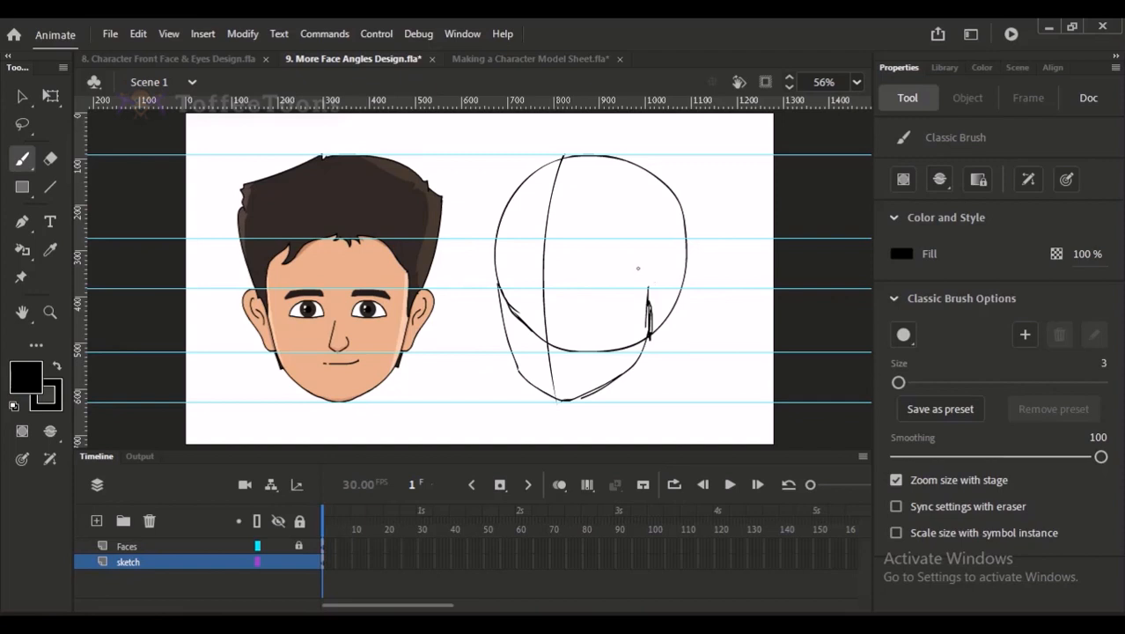
Step: Reinforce the near jaw line from the chin up toward the ear and mark the jaw corners
left_click_drag(509, 198, 667, 429)
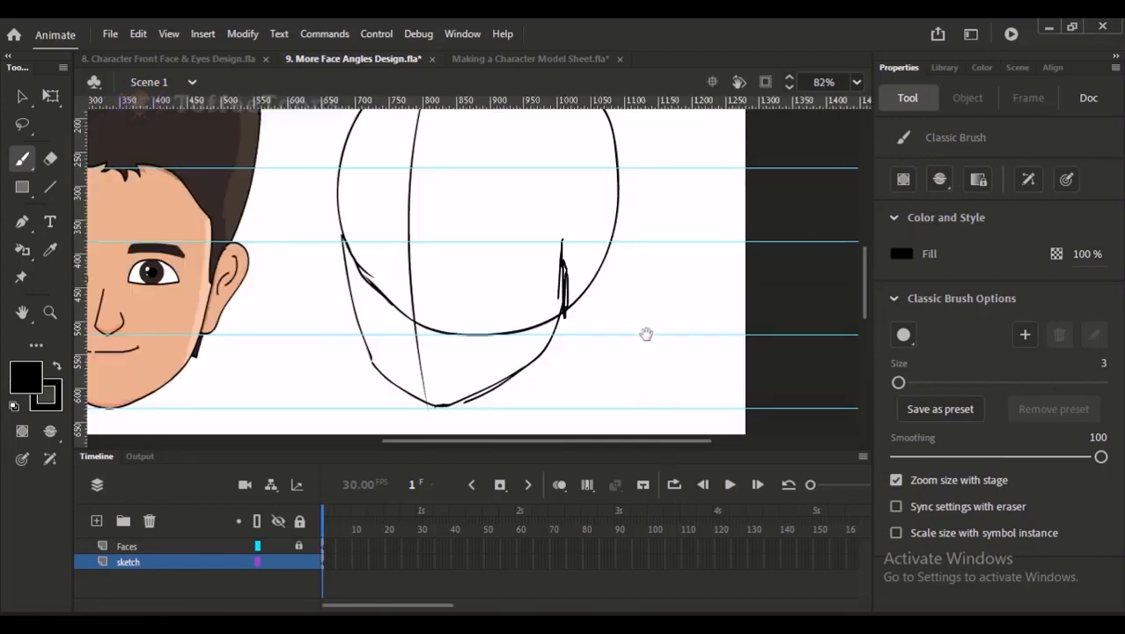
left_click_drag(645, 333, 686, 319)
left_click_drag(322, 245, 327, 243)
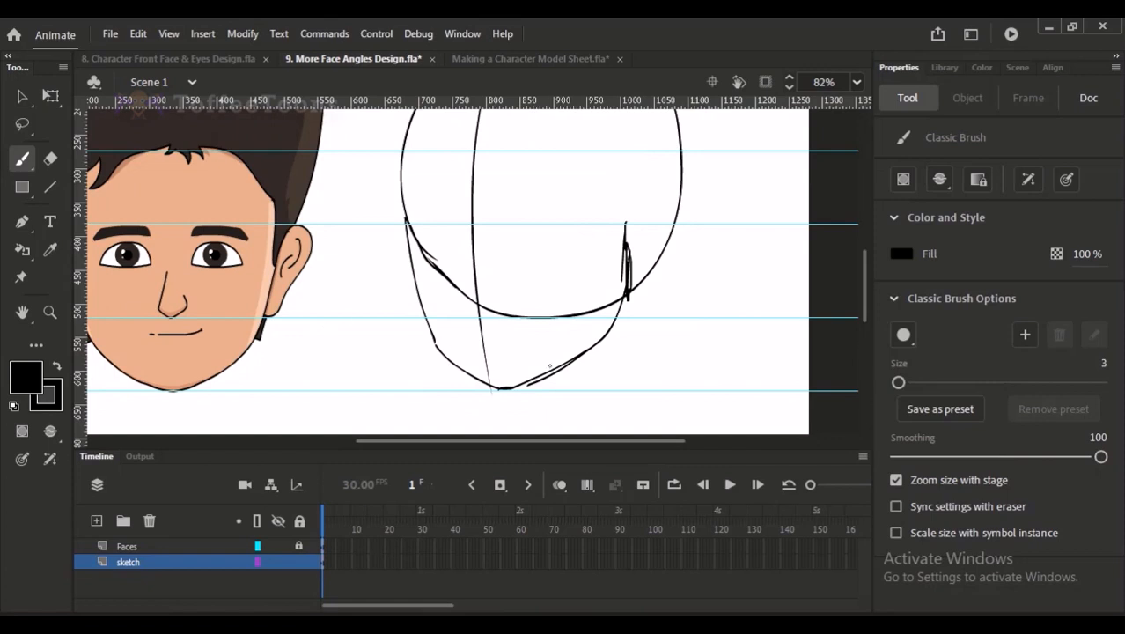
mouse_move(527, 384)
left_mouse_down()
mouse_move(609, 343)
mouse_move(623, 299)
mouse_move(589, 303)
left_mouse_up()
key("space")
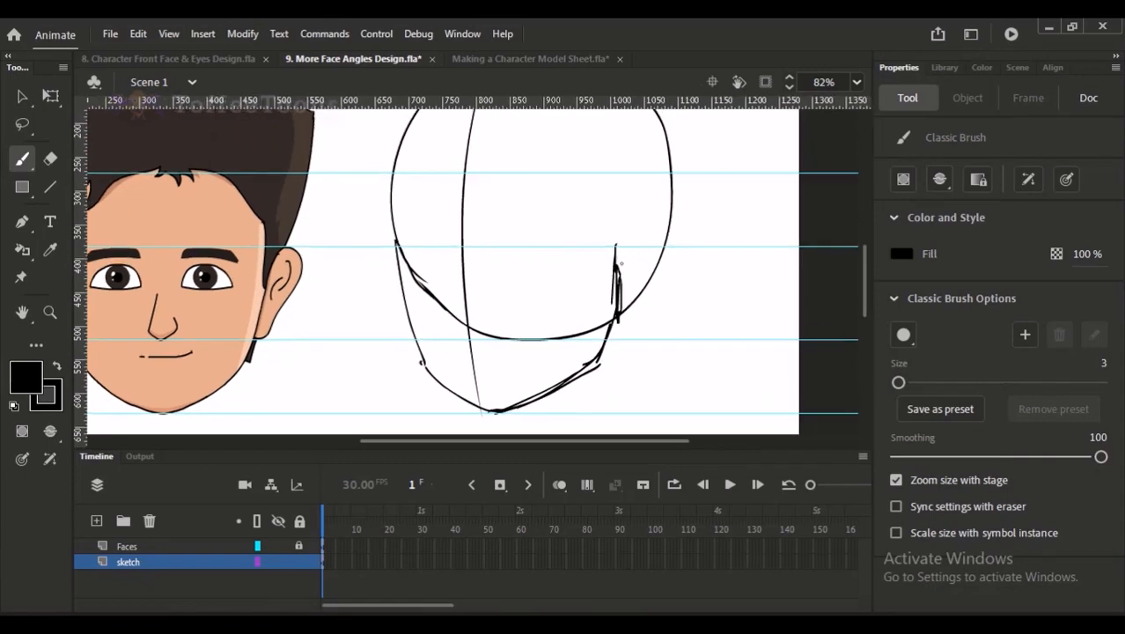
Step: Sketch the near ear's outline at the back of the jaw, between the eyebrow guide and the nose guide
left_click_drag(614, 265, 629, 320)
key("ctrl+z")
mouse_move(614, 262)
left_mouse_down()
mouse_move(652, 293)
mouse_move(620, 336)
left_mouse_up()
key("ctrl+z")
mouse_move(603, 261)
left_mouse_down()
mouse_move(638, 246)
mouse_move(632, 322)
mouse_move(608, 336)
left_mouse_up()
key("ctrl+z")
mouse_move(607, 259)
left_mouse_down()
mouse_move(627, 248)
mouse_move(630, 333)
mouse_move(611, 340)
left_mouse_up()
mouse_move(607, 260)
left_mouse_down()
mouse_move(642, 249)
mouse_move(651, 275)
left_mouse_up()
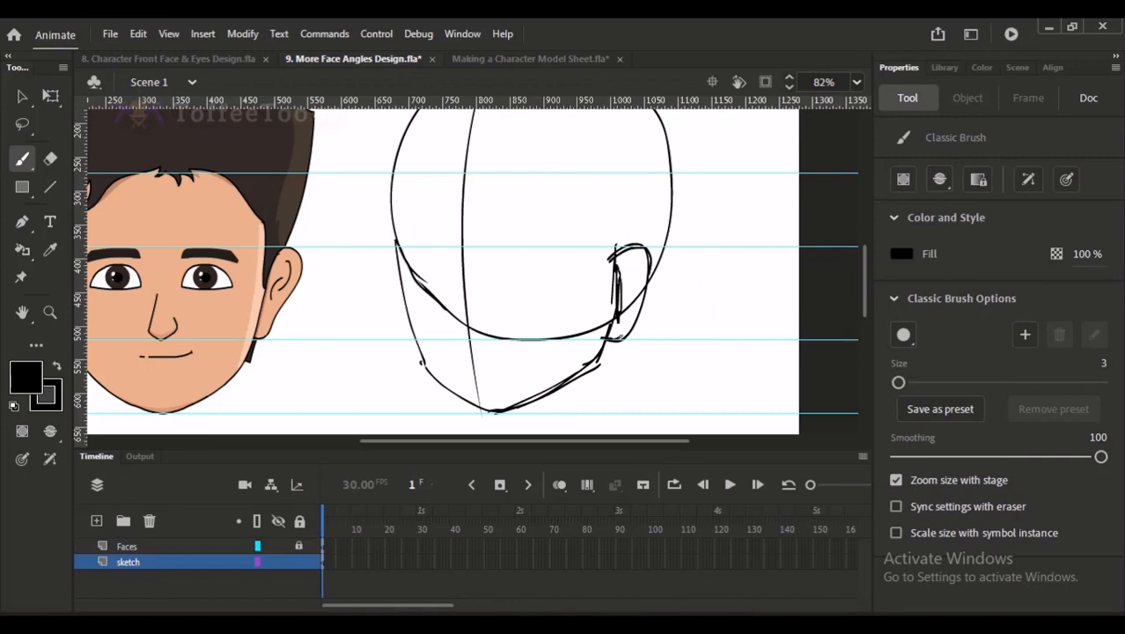
left_click_drag(651, 274, 627, 333)
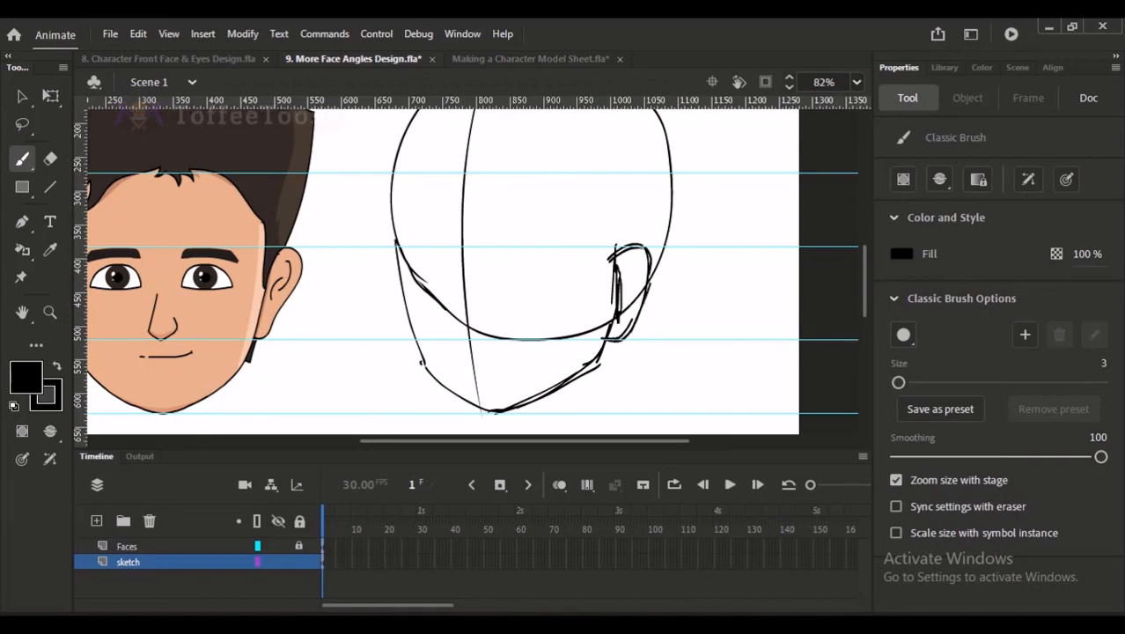
Step: Strengthen the near ear's back and front edges with additional strokes
mouse_move(641, 248)
left_mouse_down()
mouse_move(644, 301)
mouse_move(628, 334)
left_mouse_up()
key("ctrl+z")
mouse_move(641, 248)
left_mouse_down()
mouse_move(649, 280)
mouse_move(630, 334)
left_mouse_up()
key("ctrl+z")
mouse_move(644, 249)
left_mouse_down()
mouse_move(651, 285)
mouse_move(635, 325)
left_mouse_up()
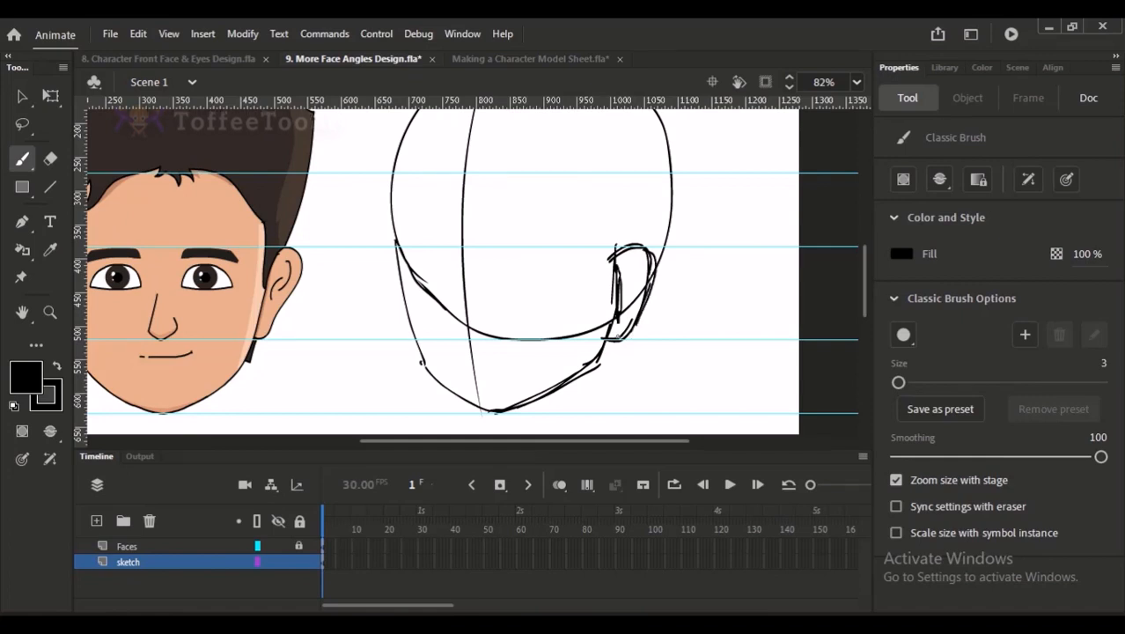
left_click_drag(617, 247, 614, 322)
Step: Sketch the narrow visible part of the far ear outside the far cheek line, starting at the eyebrow guide
mouse_move(392, 318)
left_mouse_down()
mouse_move(414, 250)
mouse_move(430, 321)
left_mouse_up()
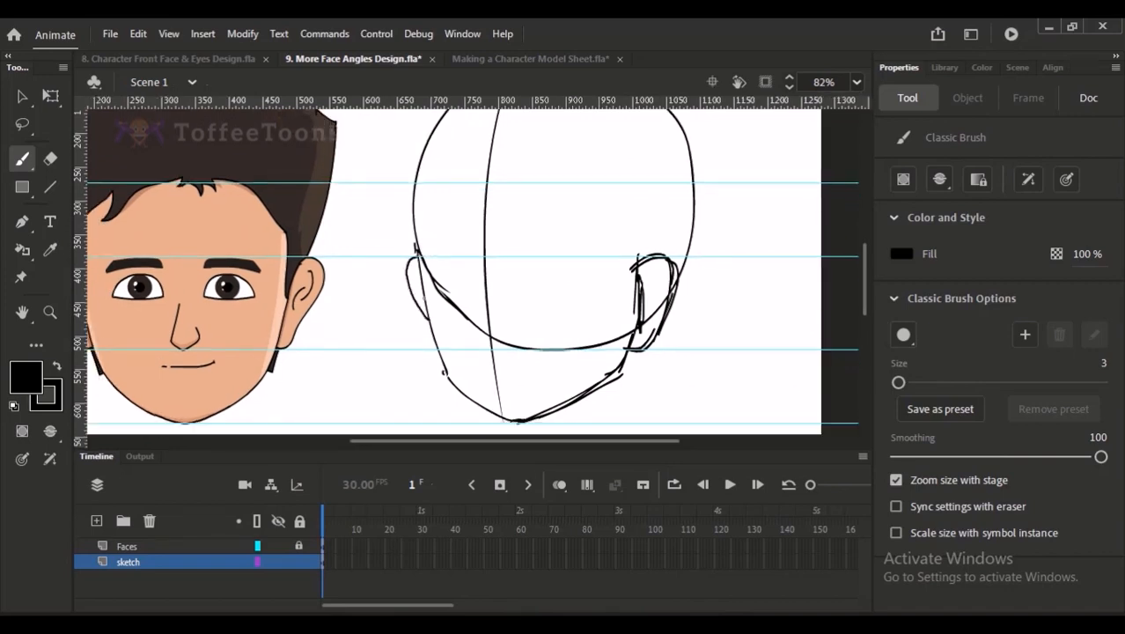
left_click_drag(405, 273, 414, 295)
key("ctrl+z")
key("ctrl+z")
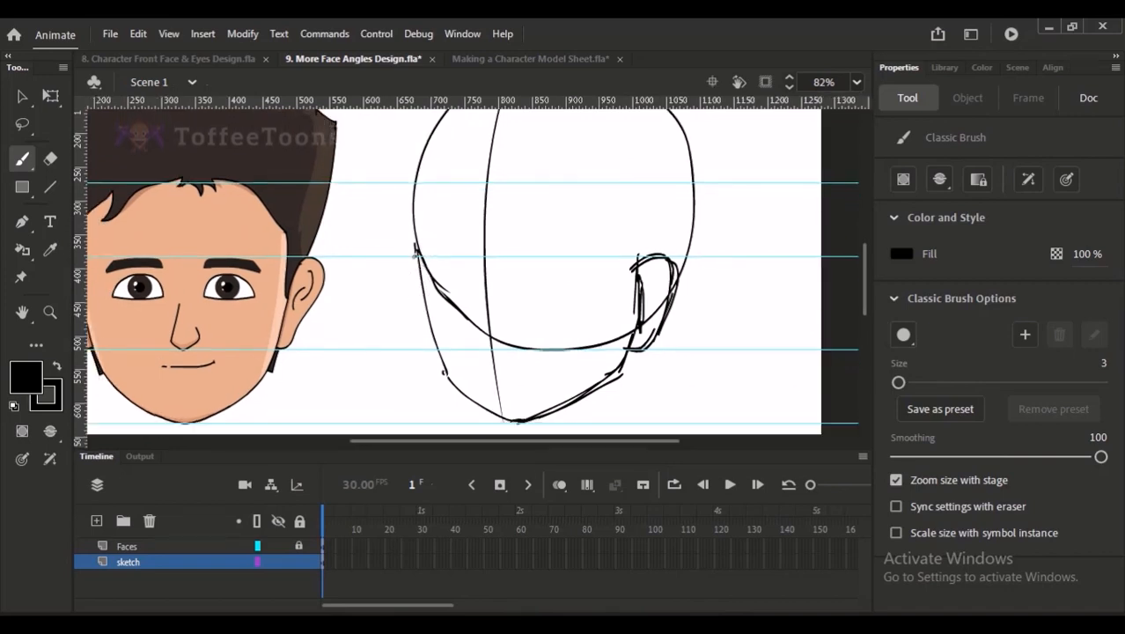
left_click_drag(416, 256, 426, 307)
left_click_drag(413, 255, 433, 322)
Step: Sketch a short hair stroke above the far ear and the jagged fringe along the hairline guide to just past the centre line
mouse_move(430, 238)
left_mouse_down()
mouse_move(429, 290)
mouse_move(426, 276)
mouse_move(448, 287)
mouse_move(446, 352)
mouse_move(475, 339)
left_mouse_up()
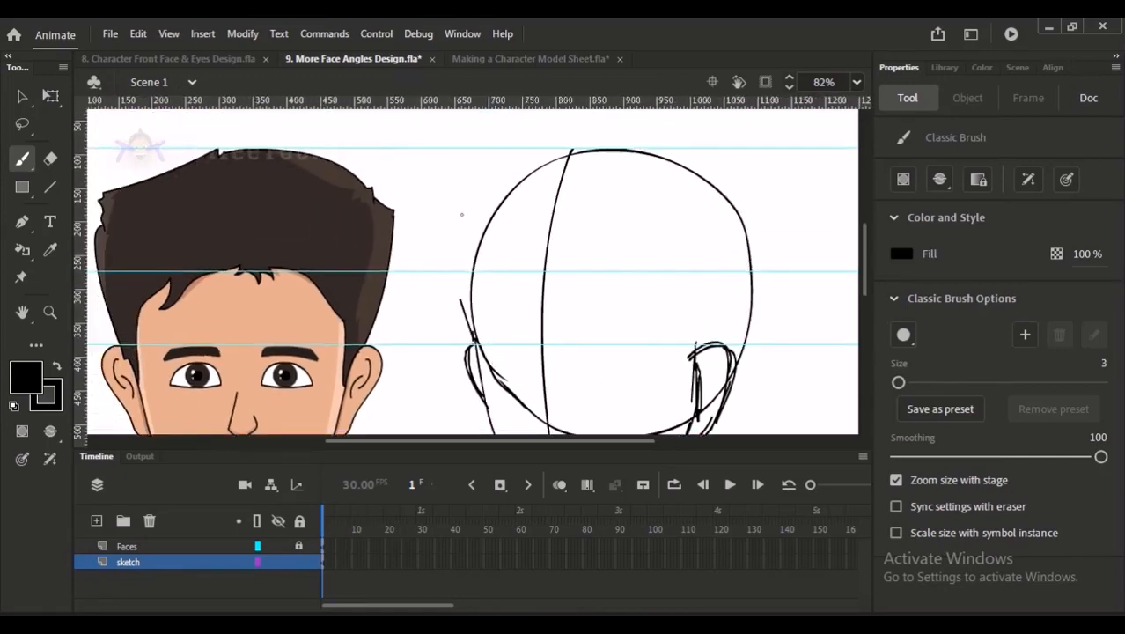
mouse_move(478, 297)
left_mouse_down()
mouse_move(360, 379)
mouse_move(500, 283)
mouse_move(436, 297)
mouse_move(499, 324)
left_mouse_up()
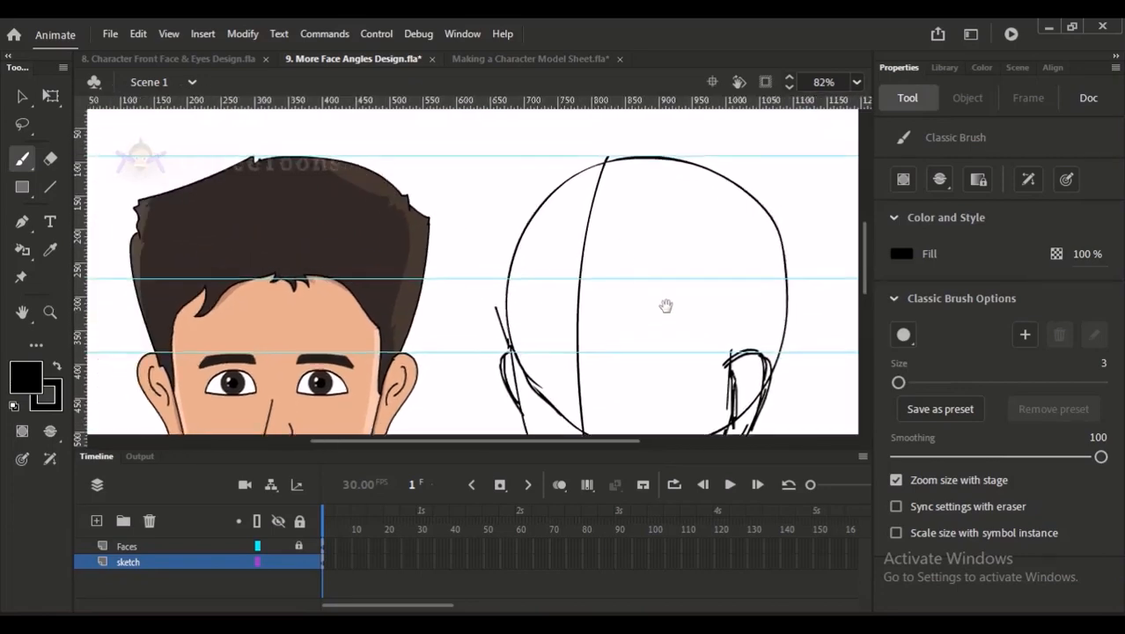
mouse_move(647, 331)
left_mouse_down()
mouse_move(642, 261)
mouse_move(625, 267)
left_mouse_up()
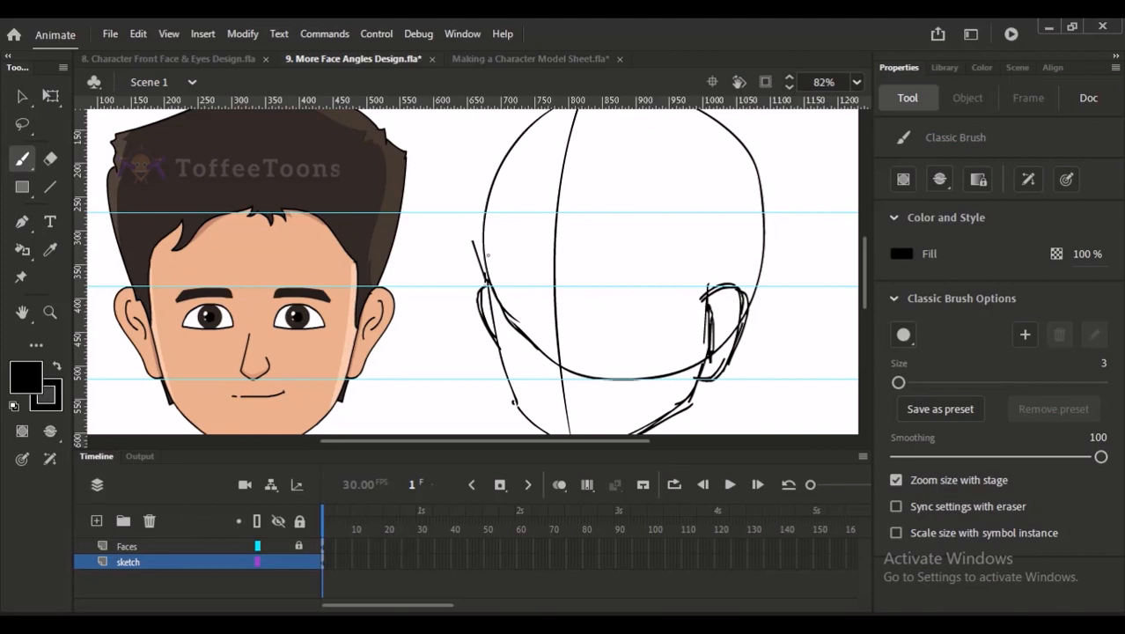
left_click_drag(484, 257, 526, 216)
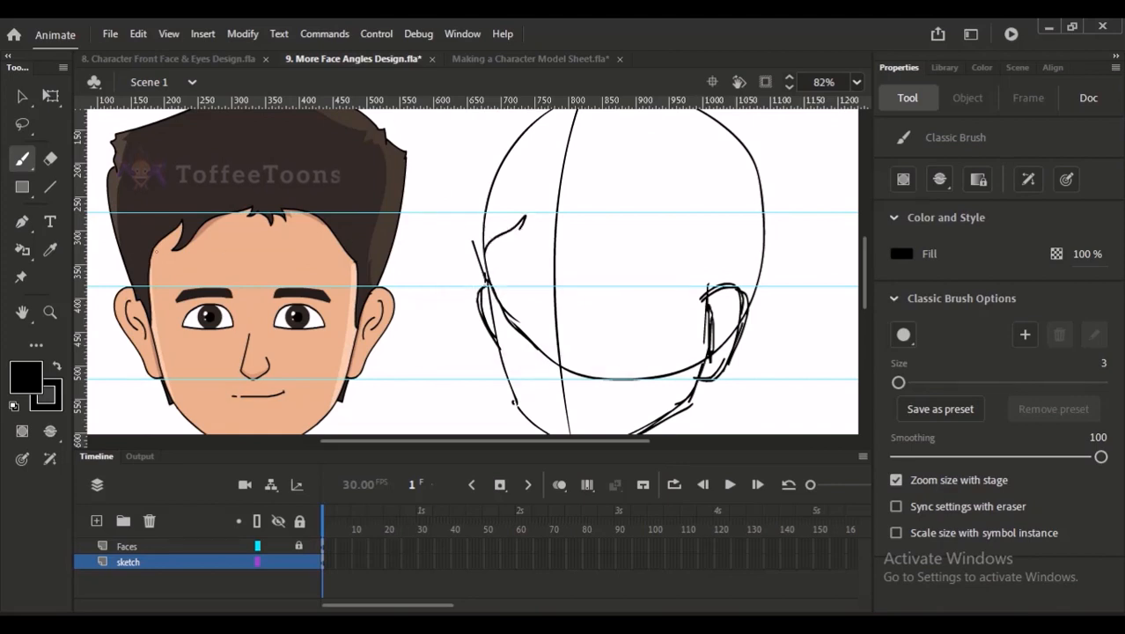
key("ctrl+z")
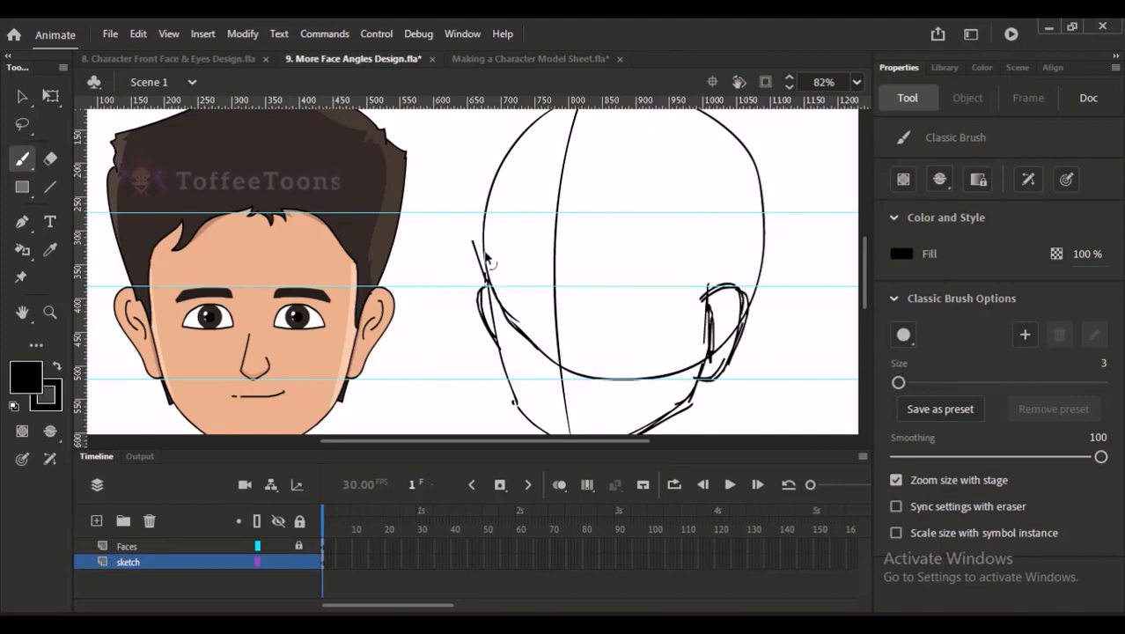
mouse_move(484, 257)
left_mouse_down()
mouse_move(513, 209)
mouse_move(505, 237)
mouse_move(540, 206)
left_mouse_up()
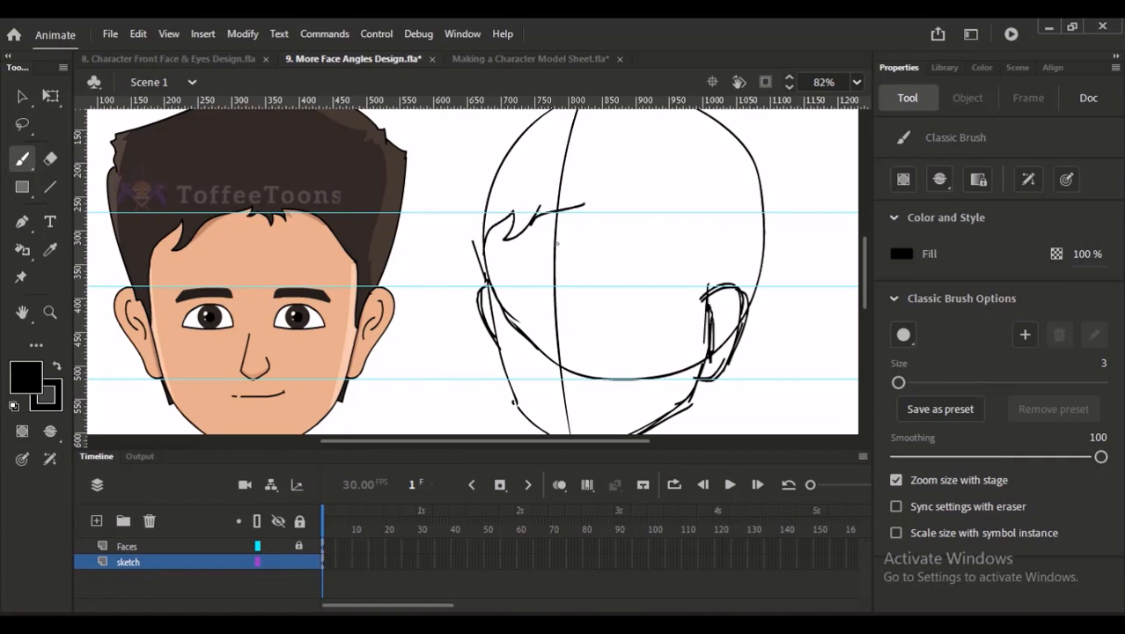
mouse_move(531, 220)
left_mouse_down()
mouse_move(555, 204)
mouse_move(582, 225)
mouse_move(552, 210)
mouse_move(590, 213)
mouse_move(558, 199)
left_mouse_up()
key("ctrl+z")
key("ctrl+z")
key("ctrl+z")
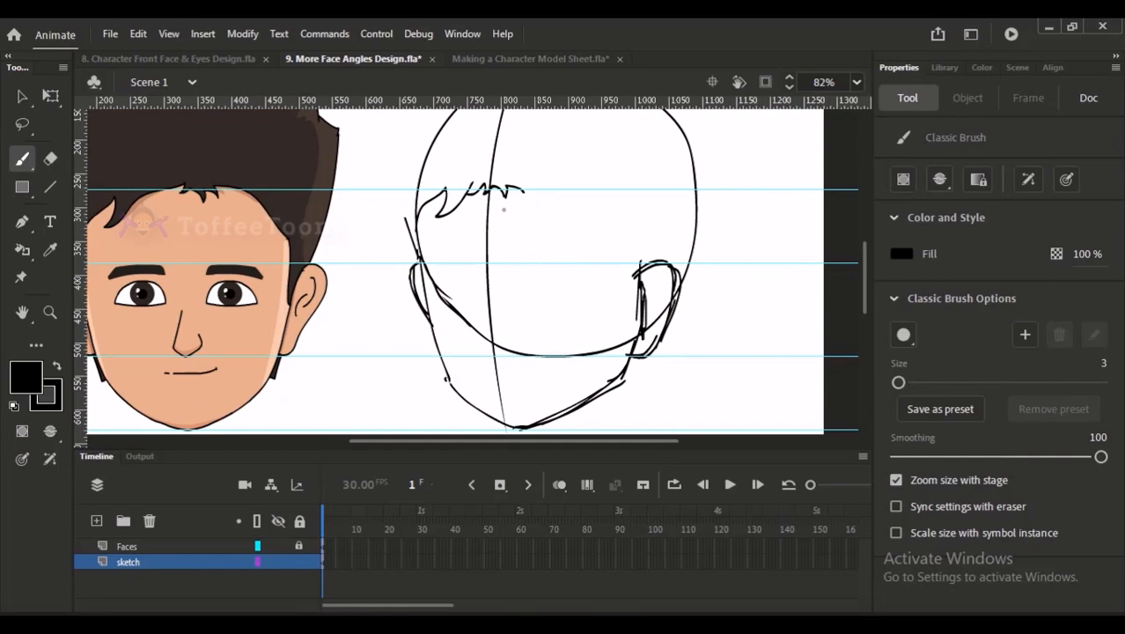
key("ctrl+z")
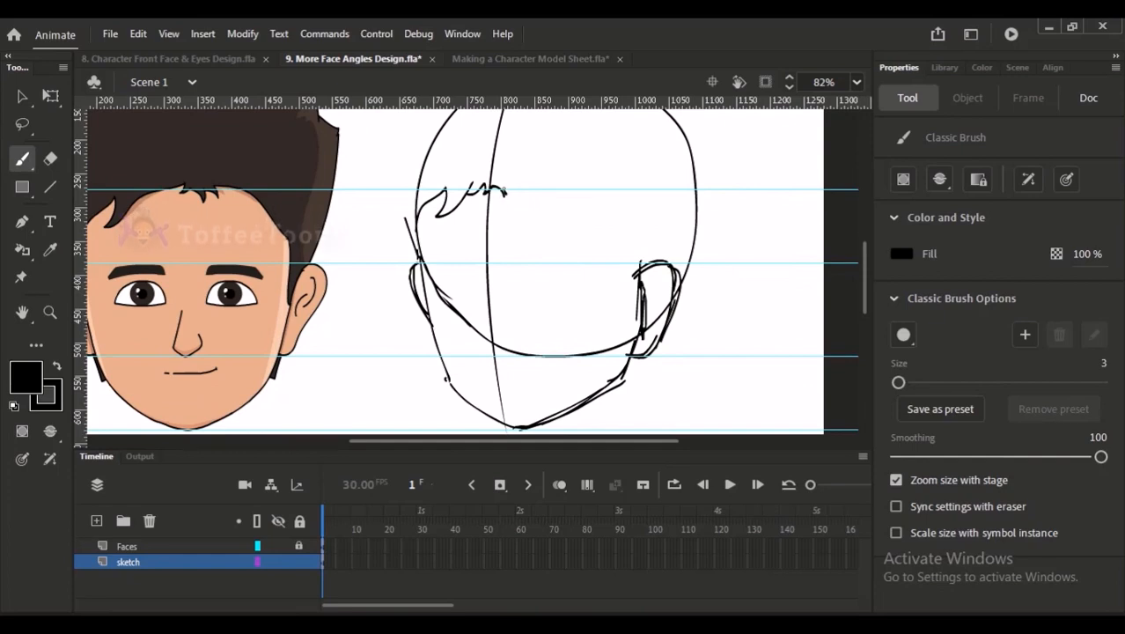
Step: Extend the hairline from the end of the fringe in a gentle downward curve to the near temple
mouse_move(505, 192)
left_mouse_down()
mouse_move(510, 210)
mouse_move(560, 195)
mouse_move(606, 219)
left_mouse_up()
key("ctrl+z")
key("ctrl+z")
left_click_drag(504, 187, 626, 212)
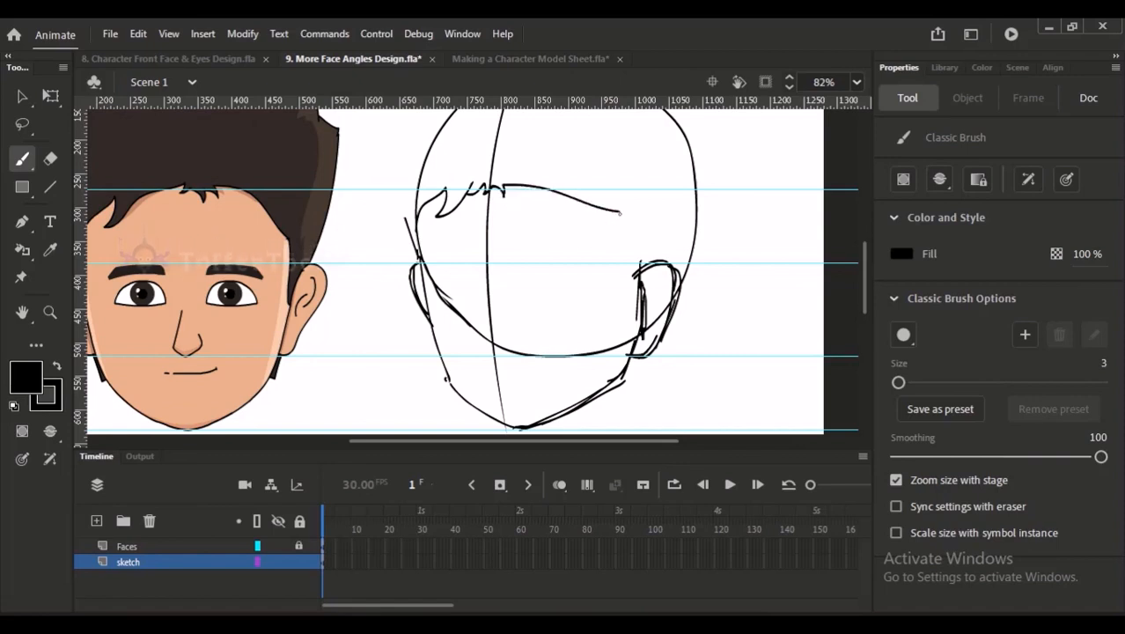
Step: Sketch the sideburn edge from the temple down to the near ear and bevel the temple corner with slanted strokes
left_click_drag(622, 213, 621, 294)
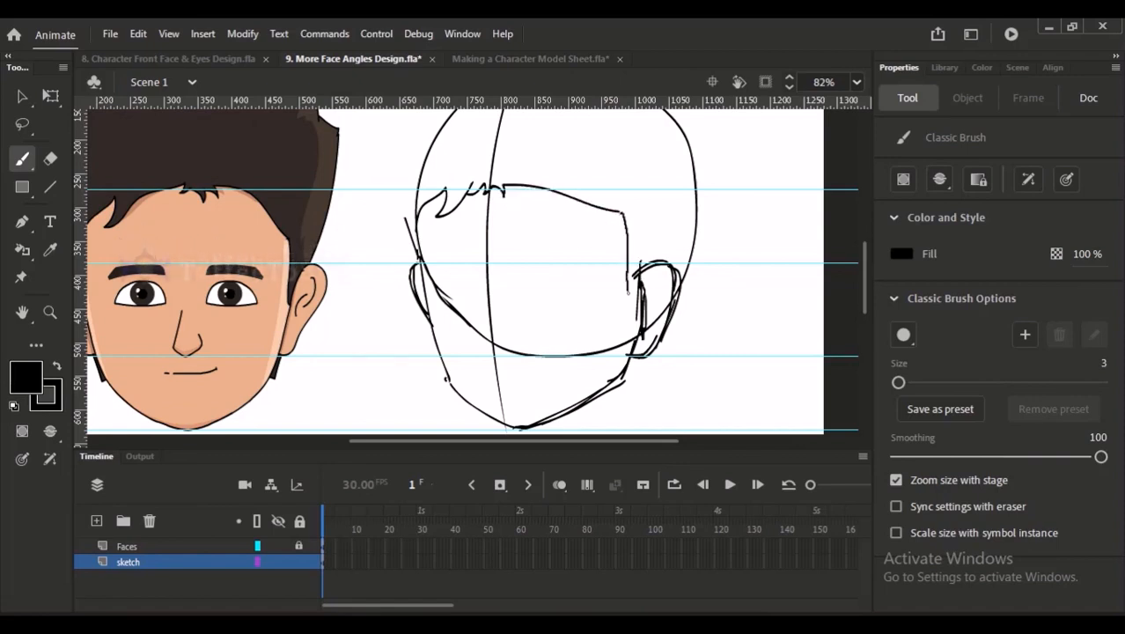
key("ctrl+z")
mouse_move(619, 212)
left_mouse_down()
mouse_move(619, 288)
mouse_move(633, 301)
left_mouse_up()
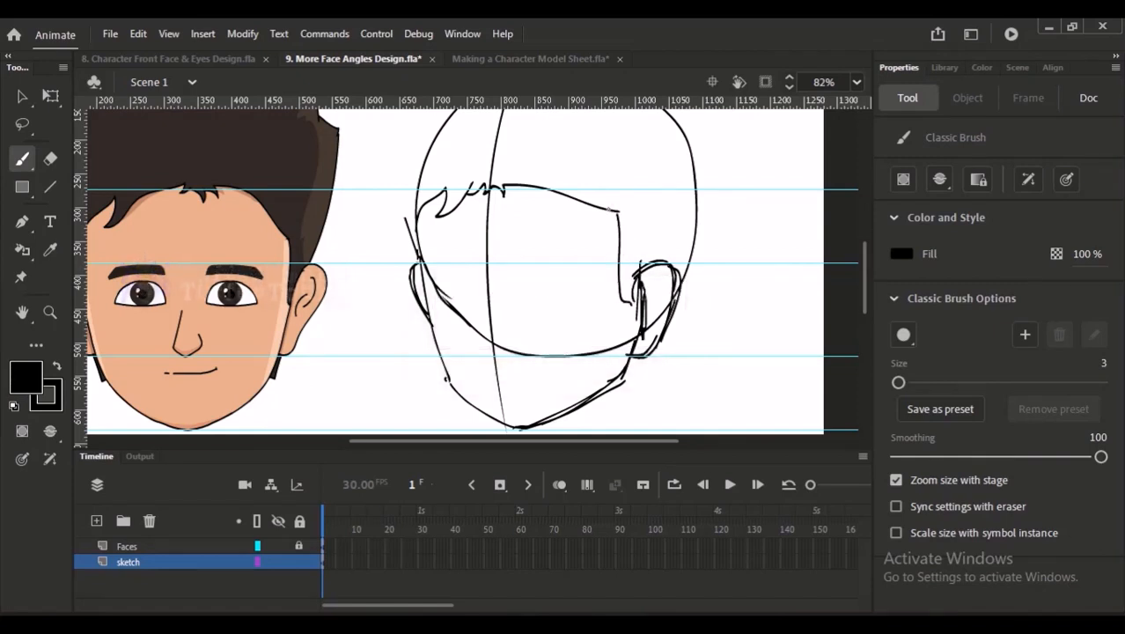
left_click_drag(618, 221, 616, 290)
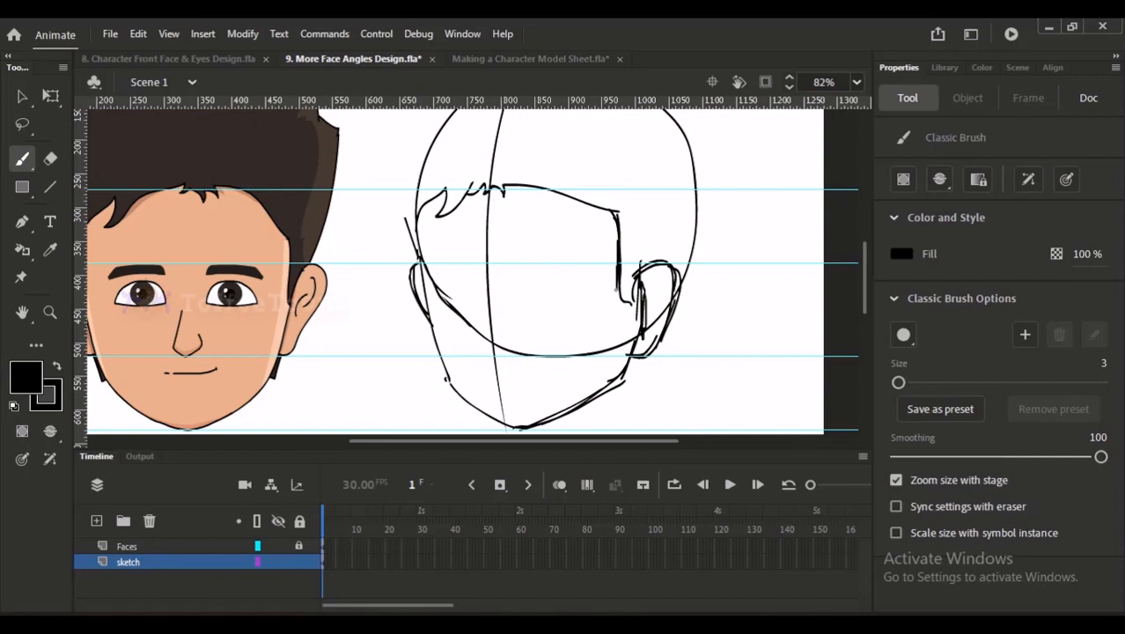
key("ctrl+z")
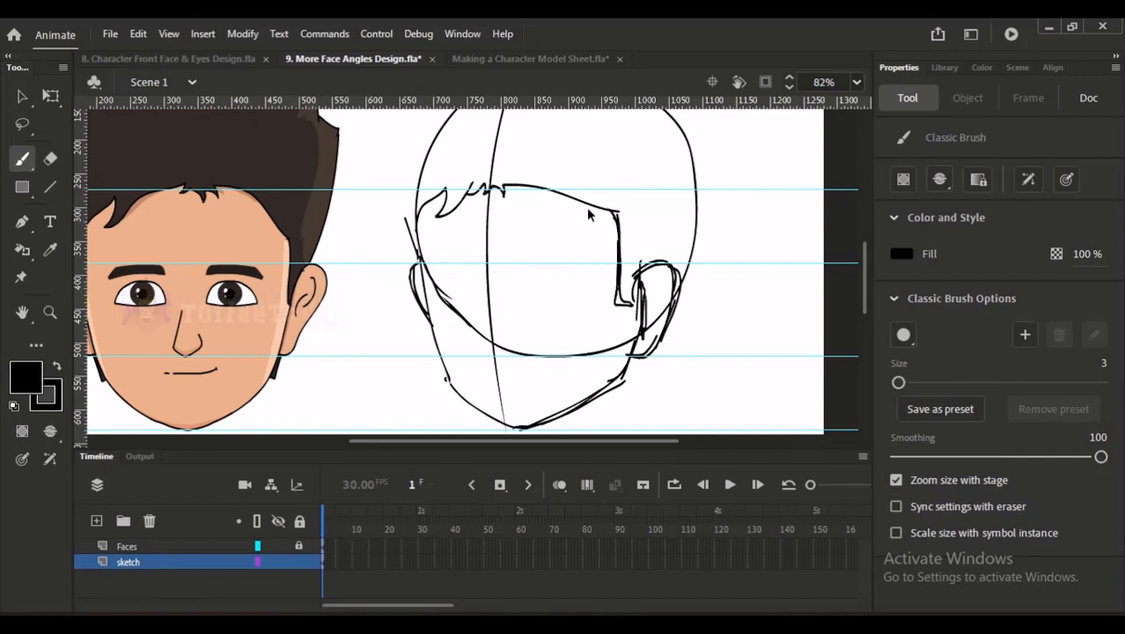
left_click_drag(580, 209, 616, 240)
left_click_drag(563, 192, 606, 227)
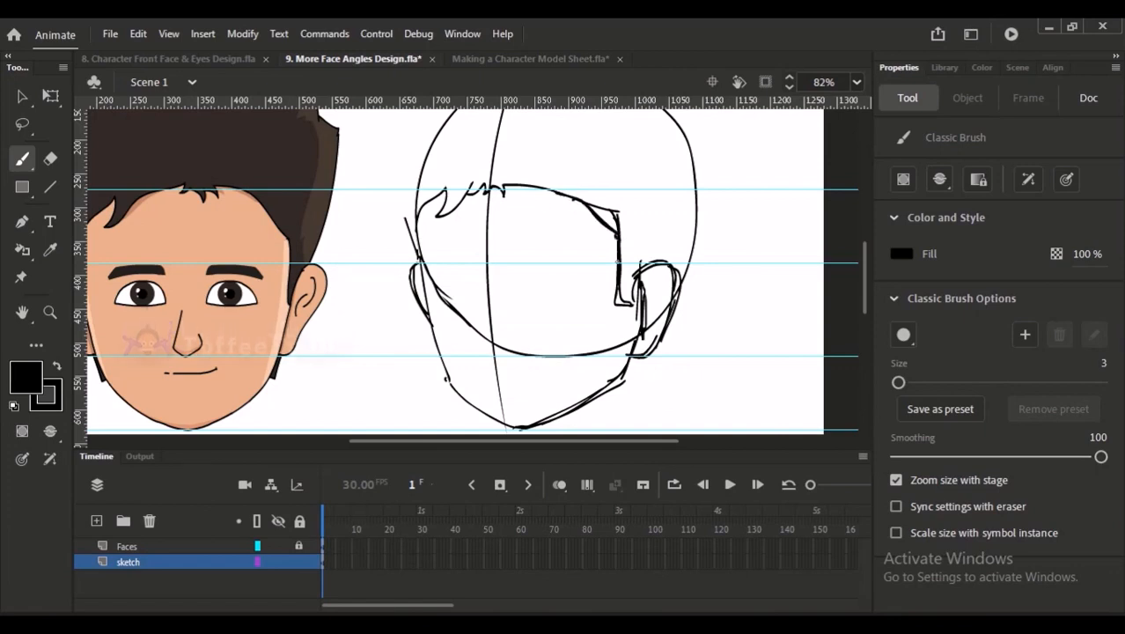
Step: Erase the surplus temple corner of the hairline with a size 20 eraser and extend the sideburn's lower edge toward the near ear
key("e")
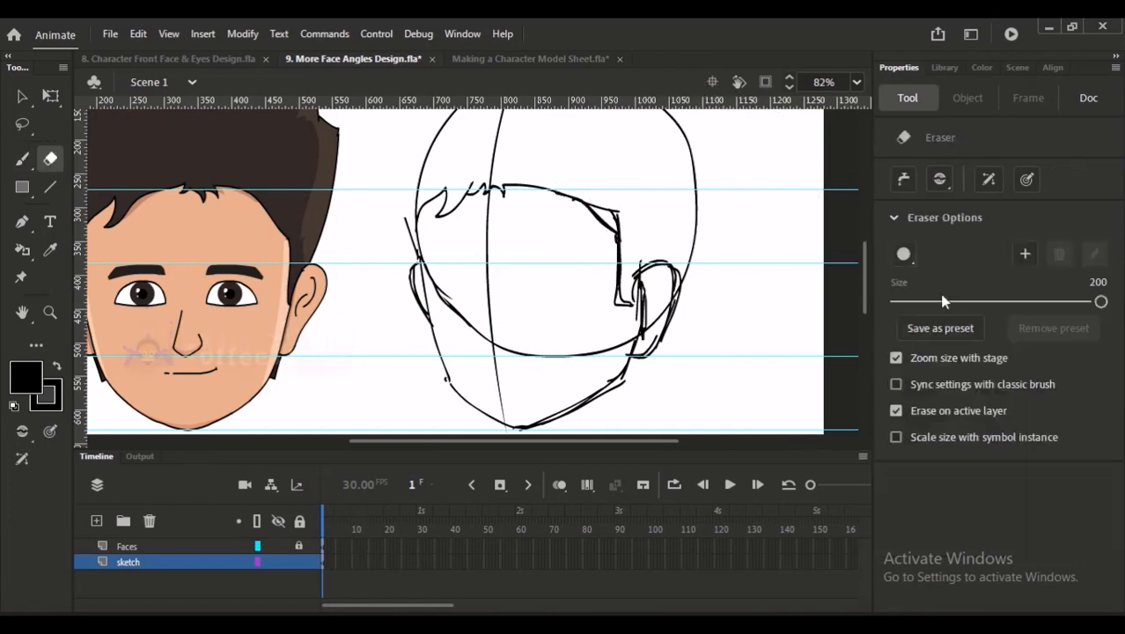
left_click_drag(943, 300, 916, 302)
mouse_move(620, 217)
left_mouse_down()
mouse_move(593, 202)
mouse_move(622, 224)
left_mouse_up()
key("b")
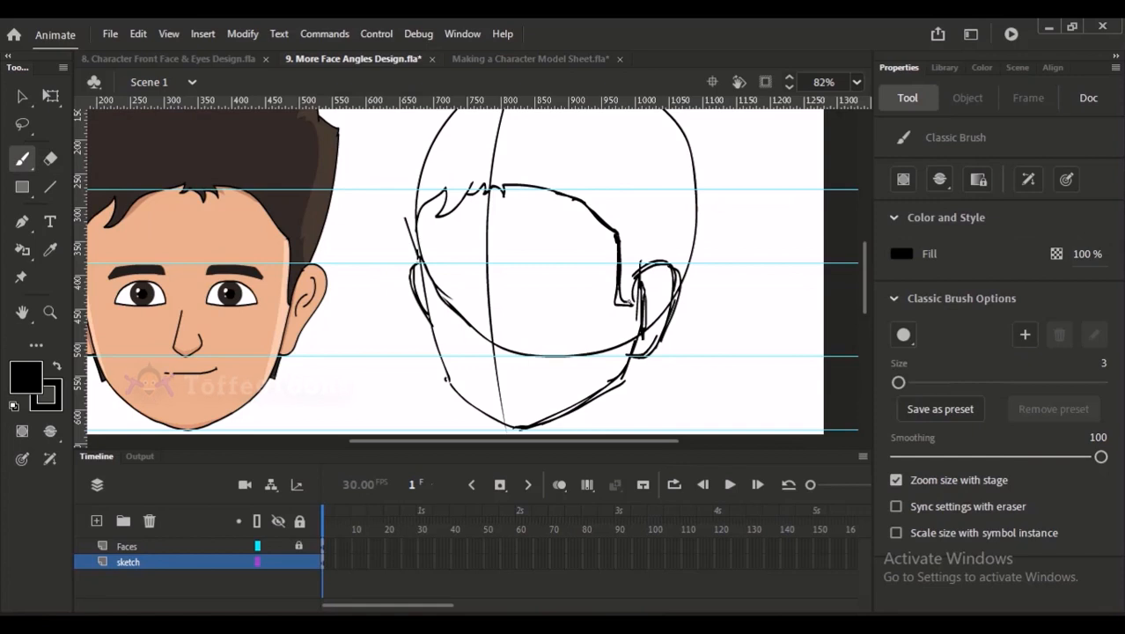
mouse_move(630, 303)
left_mouse_down()
mouse_move(637, 269)
mouse_move(640, 319)
left_mouse_up()
Step: Sketch the far side of the hair from the far ear up to a pointed corner outside the circle and across to the crown
key("space")
left_click_drag(401, 278, 523, 319)
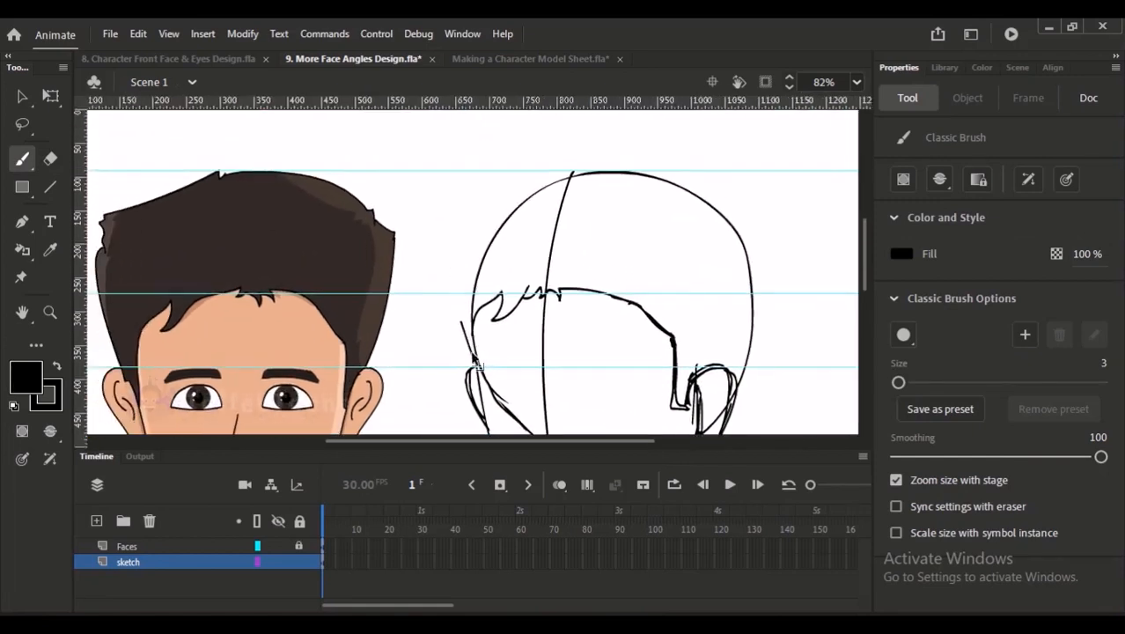
left_click_drag(475, 363, 451, 242)
mouse_move(451, 247)
left_mouse_down()
mouse_move(446, 214)
mouse_move(458, 206)
left_mouse_up()
key("ctrl+z")
key("ctrl+z")
mouse_move(460, 306)
left_mouse_down()
mouse_move(450, 216)
mouse_move(473, 176)
left_mouse_up()
key("ctrl+z")
mouse_move(452, 247)
left_mouse_down()
mouse_move(454, 218)
mouse_move(557, 162)
left_mouse_up()
key("ctrl+z")
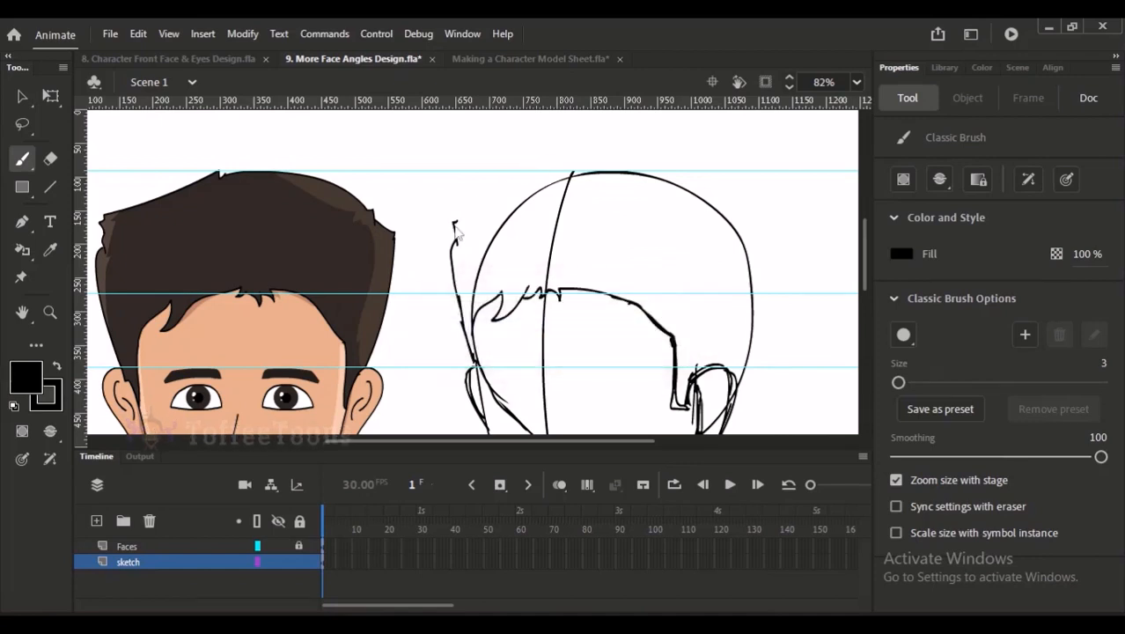
mouse_move(454, 220)
left_mouse_down()
mouse_move(570, 169)
mouse_move(512, 151)
mouse_move(502, 126)
mouse_move(577, 310)
left_mouse_up()
Step: Sketch the top of the hair from the crown to the near corner and slant its back edge down to the near ear
key("ctrl+minus")
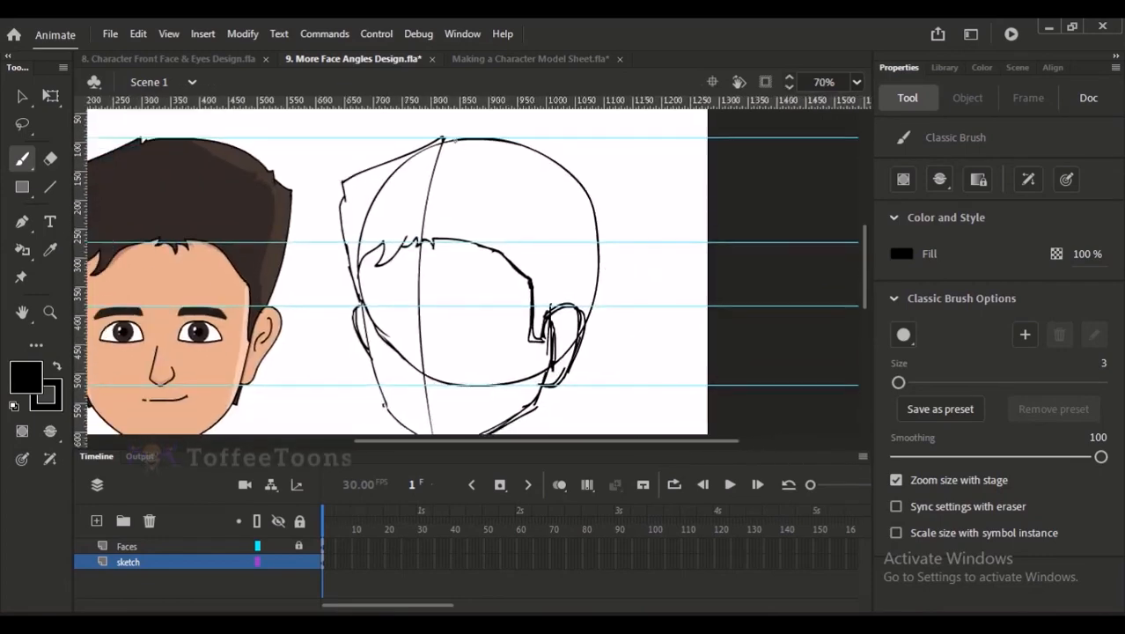
left_click_drag(455, 140, 526, 148)
key("ctrl+z")
mouse_move(443, 139)
left_mouse_down()
mouse_move(547, 149)
mouse_move(590, 172)
left_mouse_up()
mouse_move(589, 172)
left_mouse_down()
mouse_move(615, 199)
mouse_move(596, 308)
left_mouse_up()
key("ctrl+z")
key("ctrl+z")
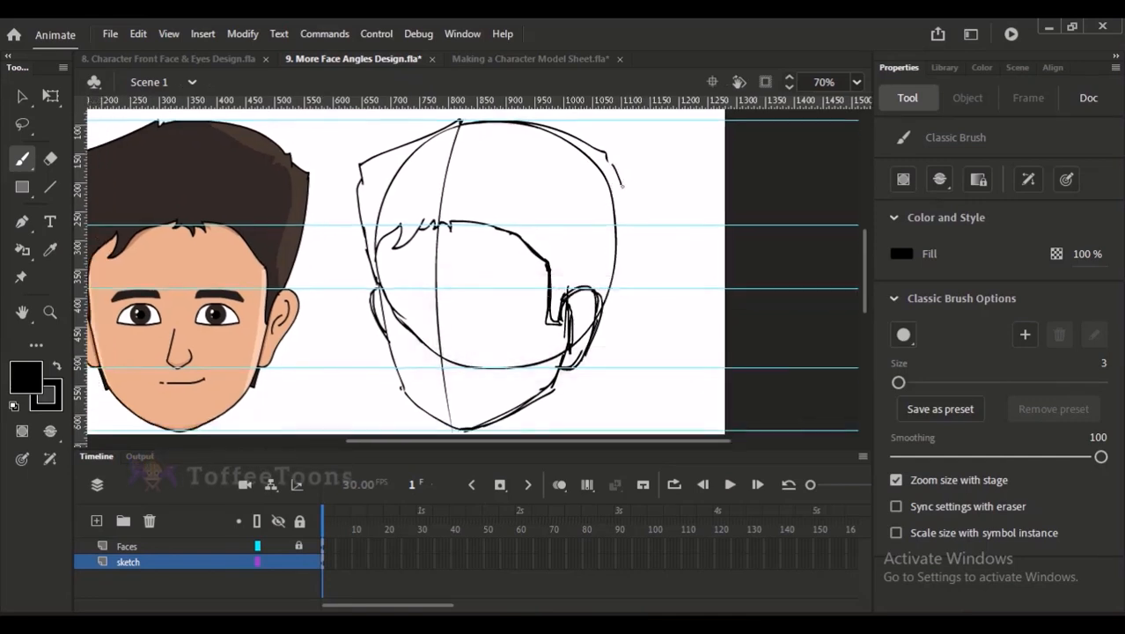
left_click_drag(622, 186, 595, 288)
key("ctrl+z")
key("ctrl+z")
mouse_move(611, 165)
left_mouse_down()
mouse_move(622, 186)
mouse_move(596, 291)
mouse_move(597, 245)
left_mouse_up()
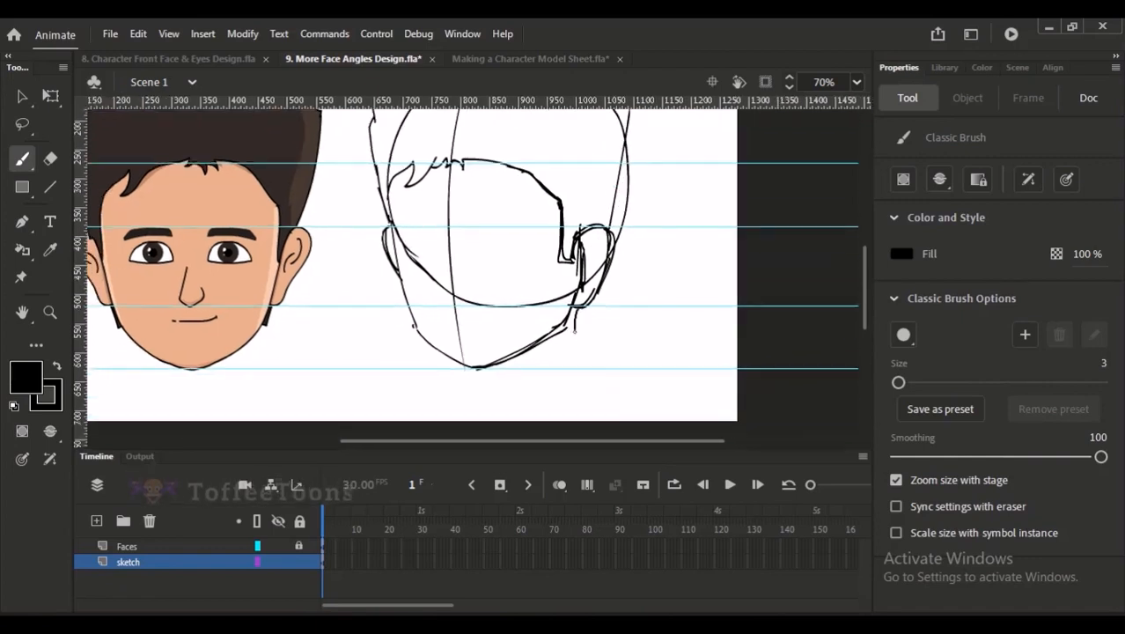
Step: Sketch a small closed patch of hair below the near ear and close the gap at the far jaw corner
mouse_move(586, 309)
left_mouse_down()
mouse_move(573, 346)
mouse_move(558, 352)
mouse_move(572, 305)
left_mouse_up()
left_click_drag(457, 324, 461, 349)
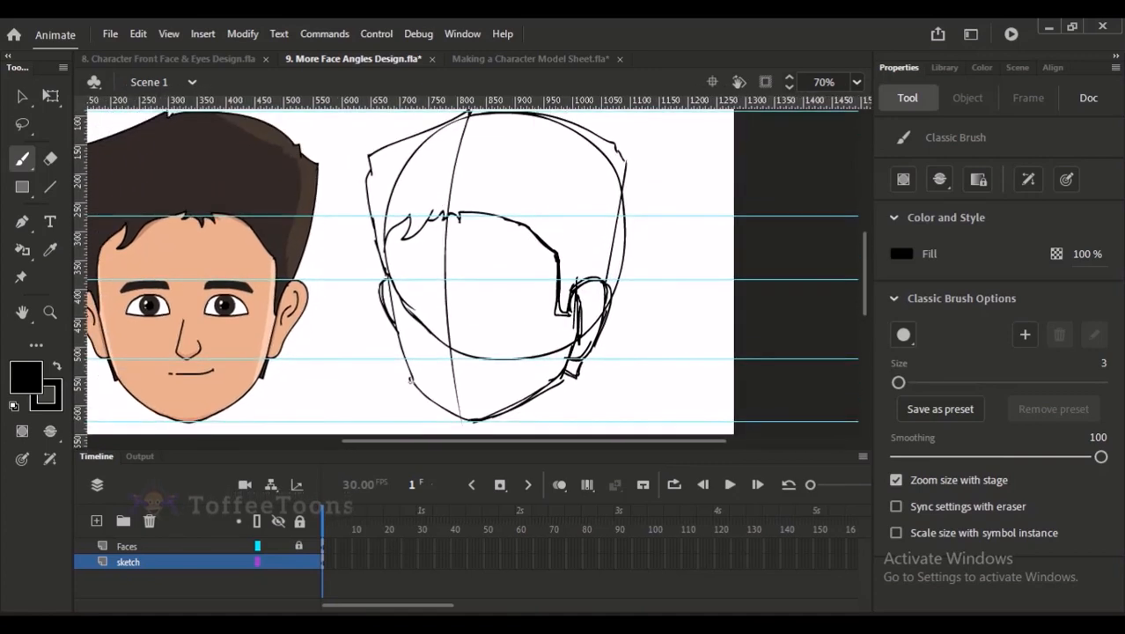
mouse_move(411, 380)
left_mouse_down()
mouse_move(397, 321)
mouse_move(413, 381)
left_mouse_up()
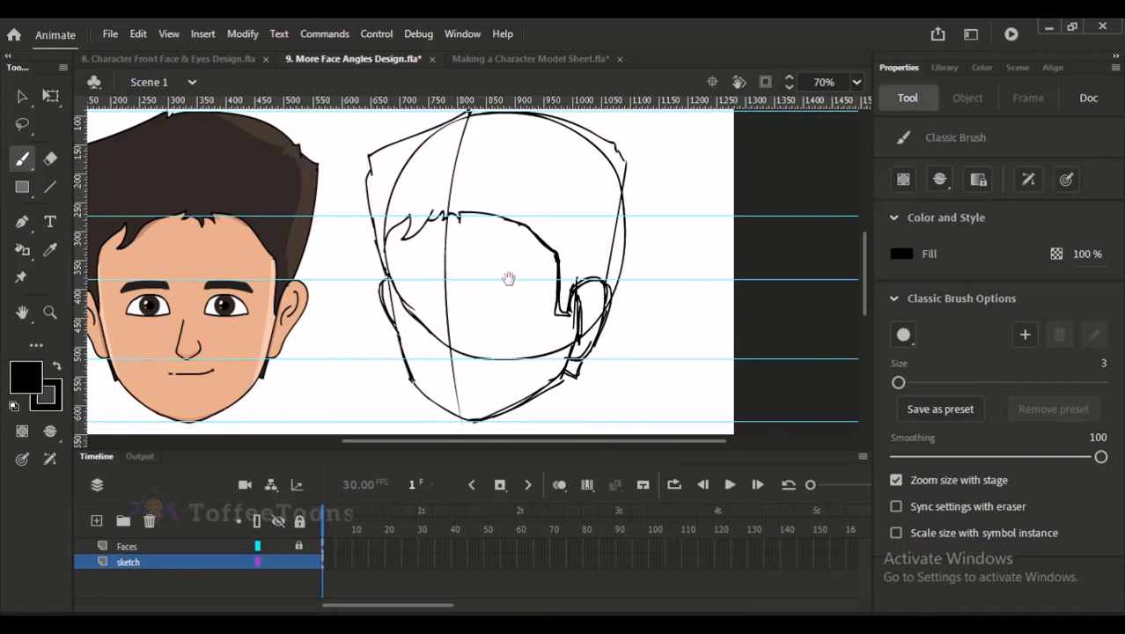
left_click_drag(508, 278, 575, 242)
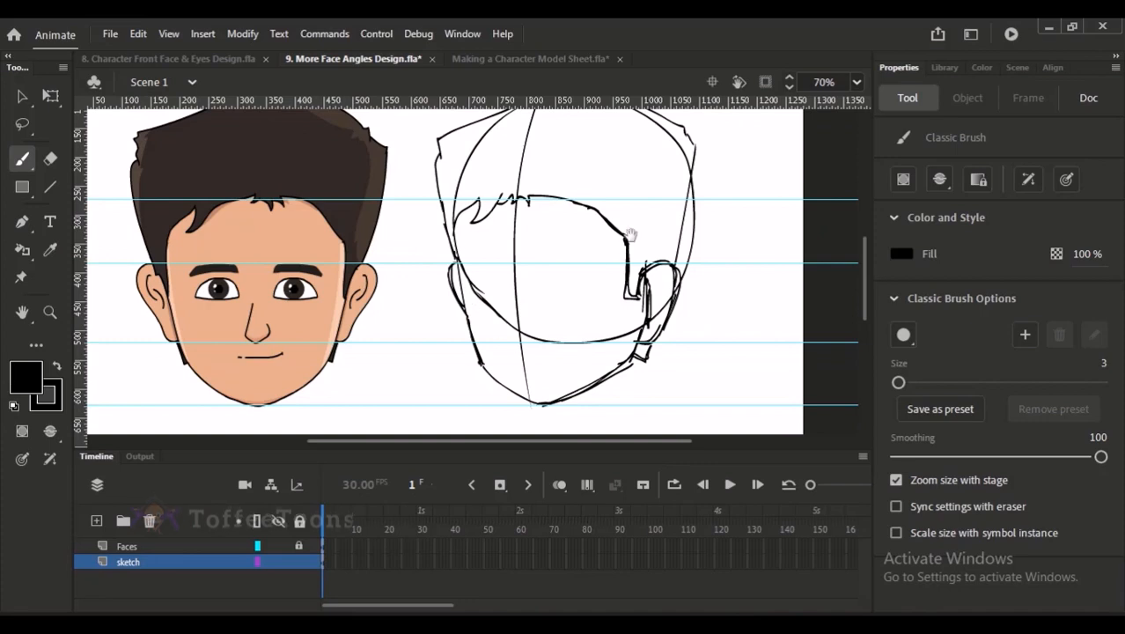
left_click_drag(630, 236, 618, 257)
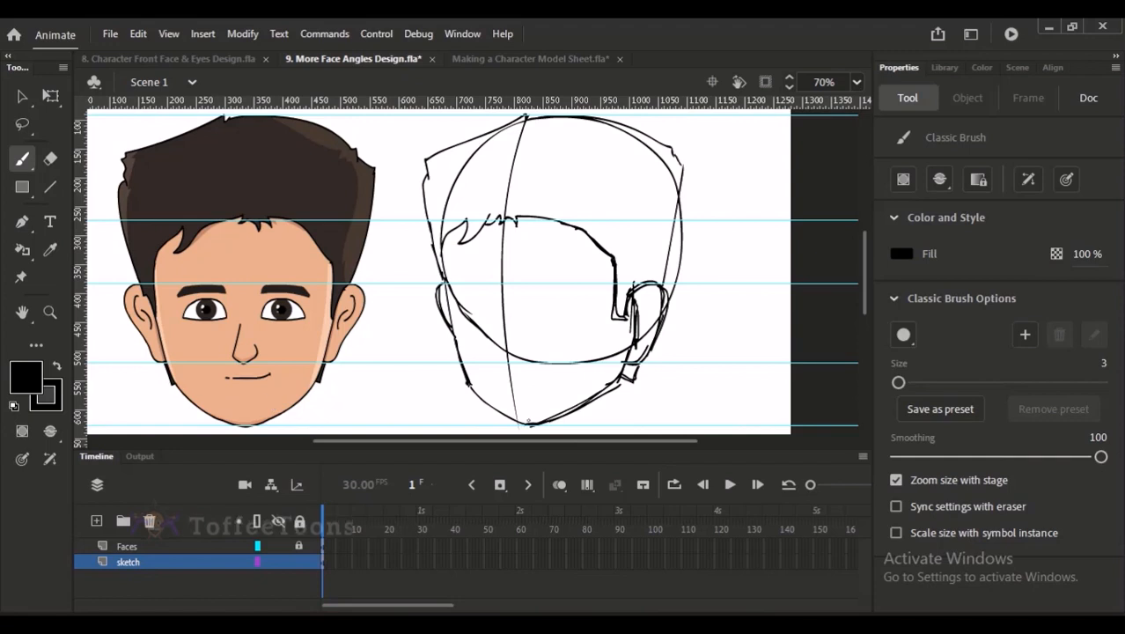
left_click_drag(492, 300, 467, 309)
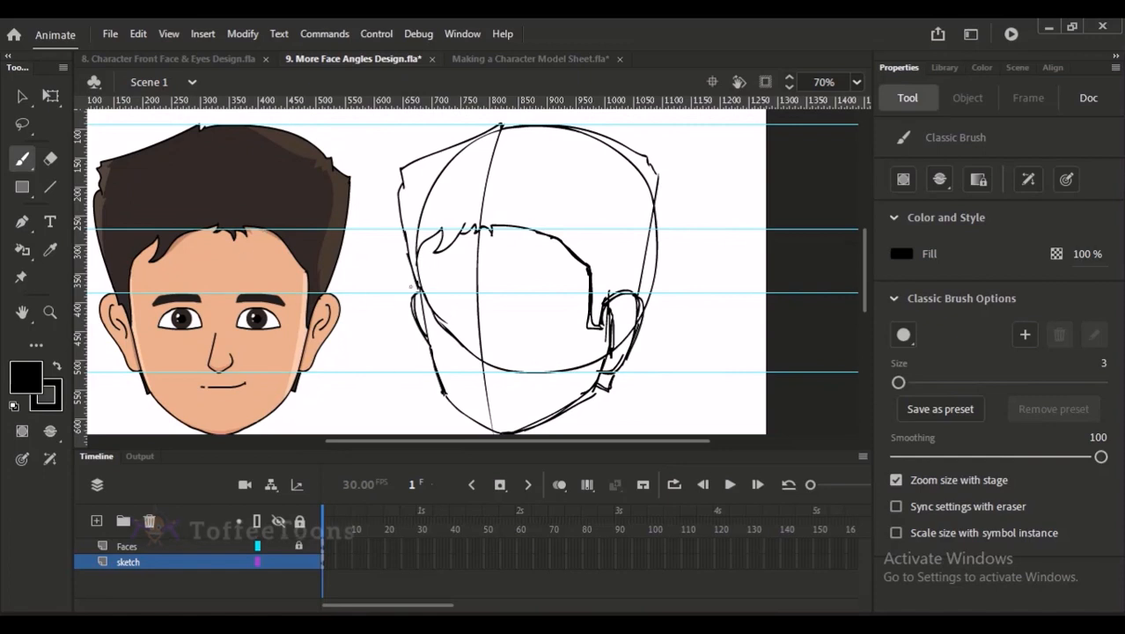
Step: Switch to Google Meet, admit the waiting participant, return to Animate and dismiss the presenting notification
key("w")
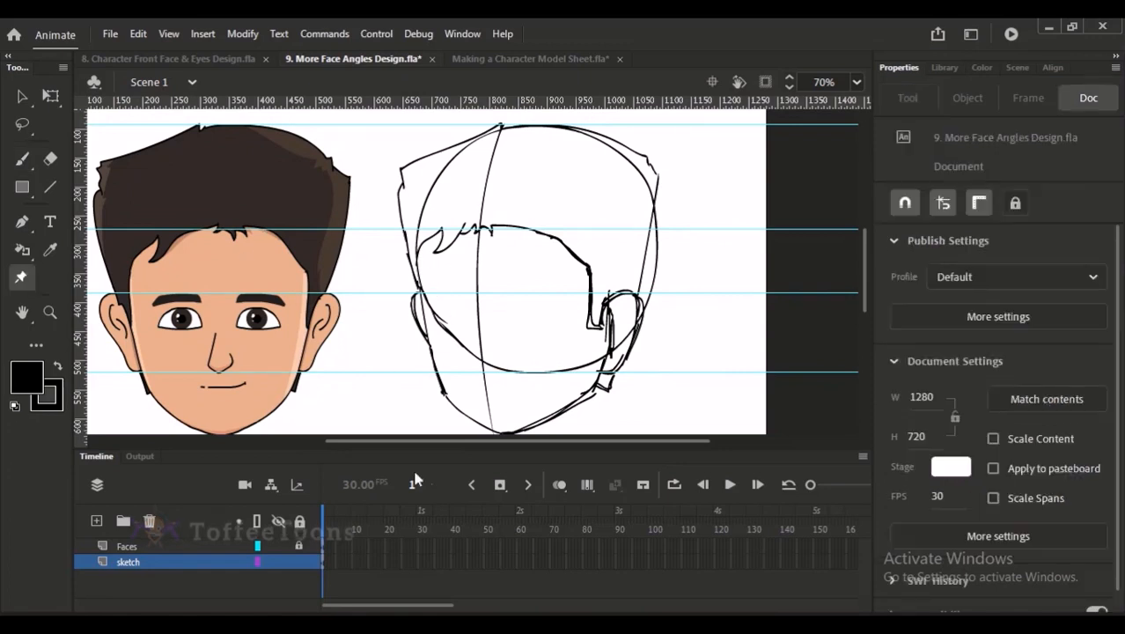
mouse_move(252, 627)
left_click(214, 556)
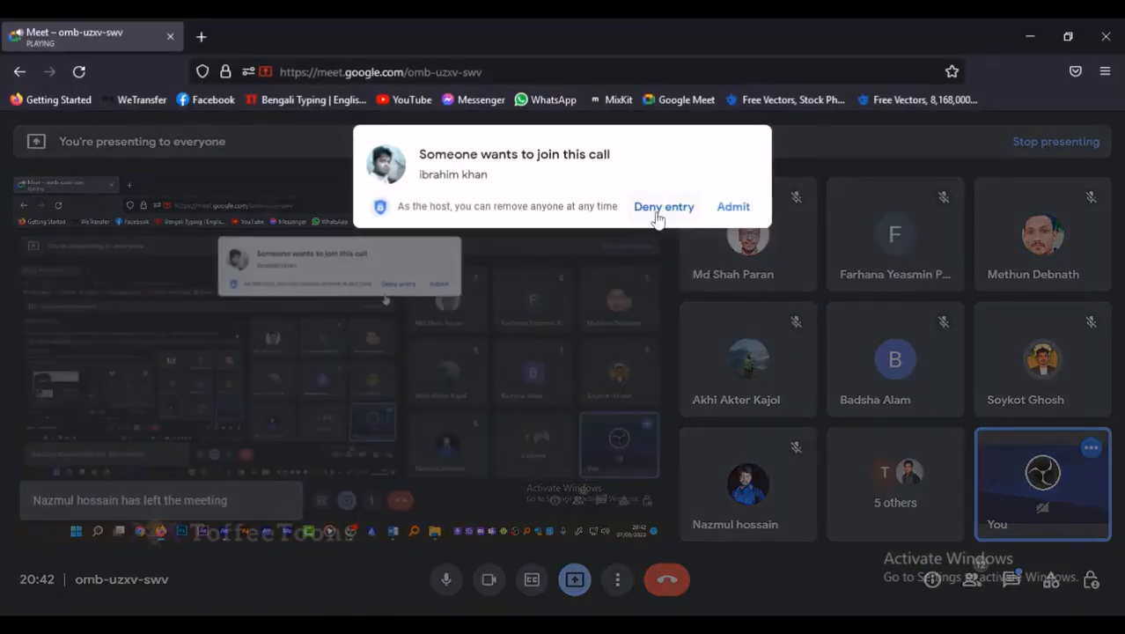
left_click(731, 208)
left_click(1030, 36)
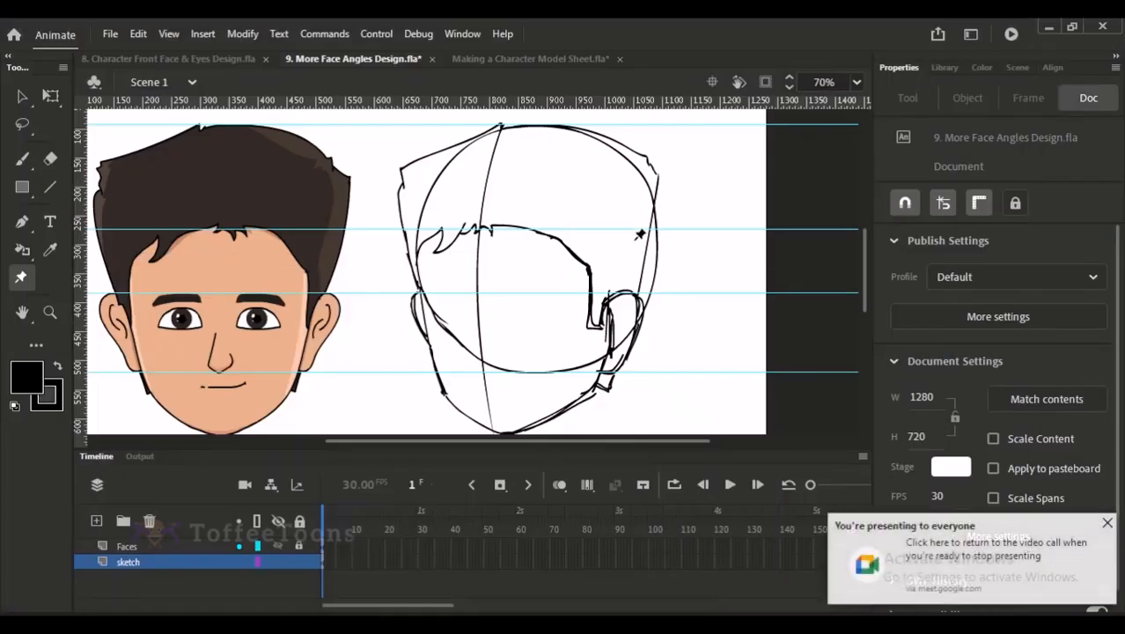
left_click(1107, 523)
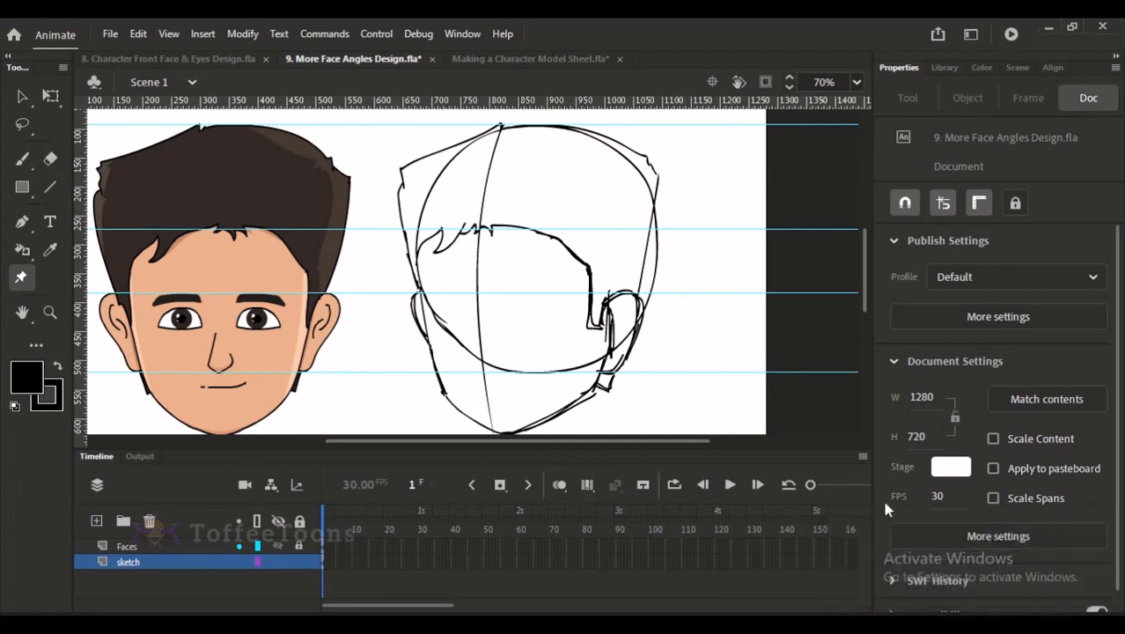
Step: Erase the construction circle, the centre line above the hairline and the stray strokes inside the near ear
key("e")
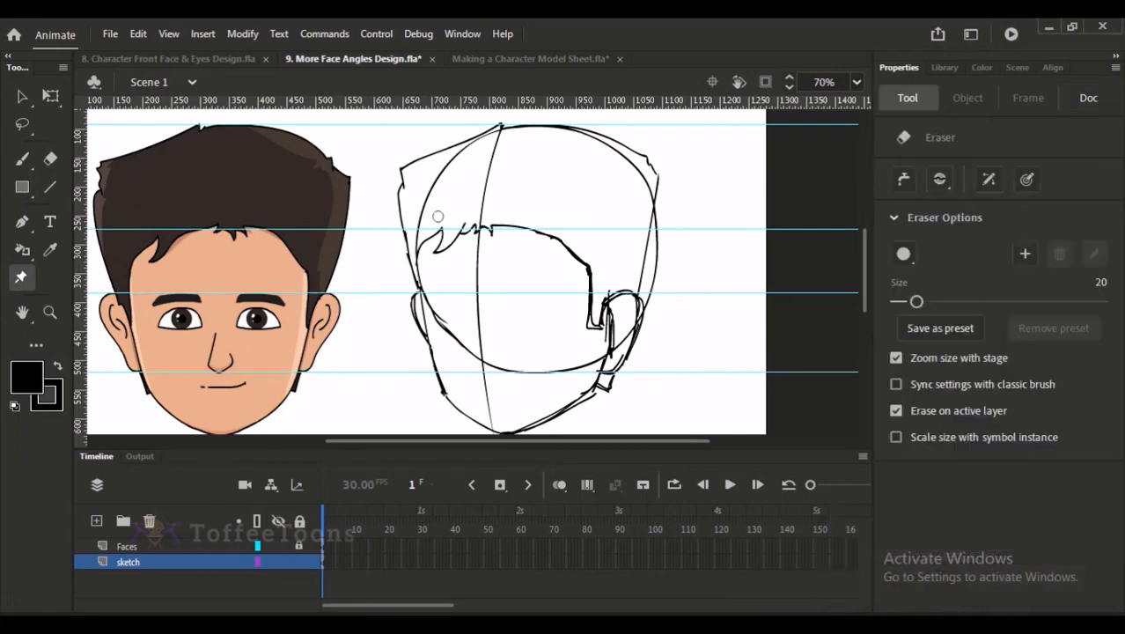
mouse_move(429, 189)
left_mouse_down()
mouse_move(423, 203)
mouse_move(495, 139)
mouse_move(477, 234)
mouse_move(487, 341)
left_mouse_up()
scroll(480, 243, "down", 2)
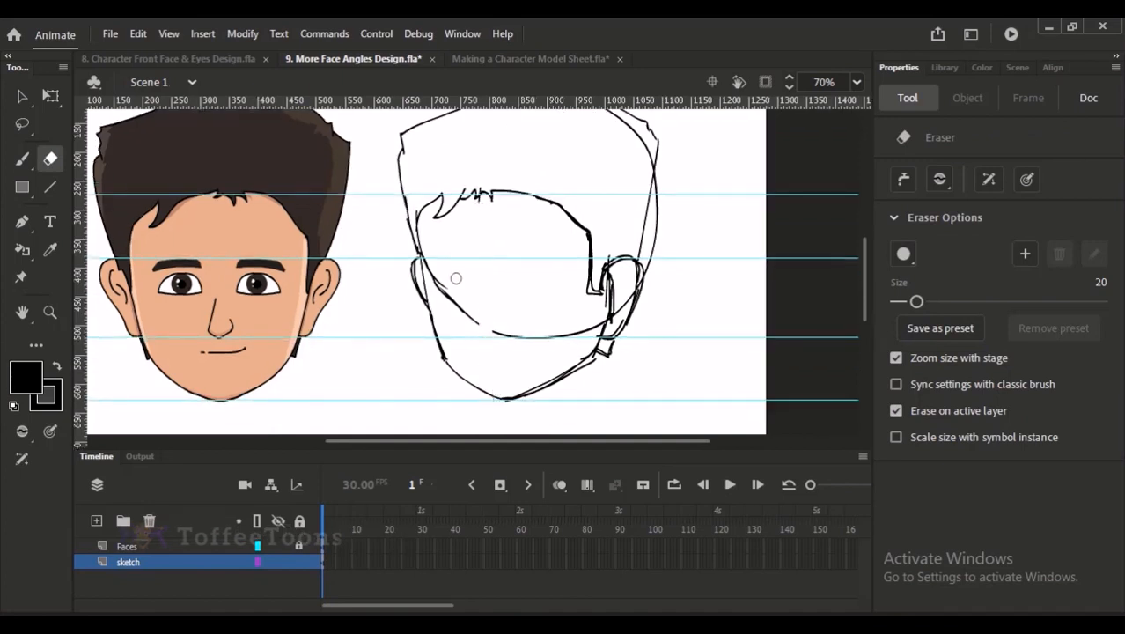
key("ctrl+z")
mouse_move(434, 272)
left_mouse_down()
mouse_move(423, 255)
mouse_move(464, 317)
mouse_move(526, 342)
mouse_move(589, 325)
mouse_move(616, 290)
mouse_move(599, 331)
mouse_move(620, 300)
mouse_move(607, 274)
mouse_move(647, 261)
mouse_move(660, 184)
mouse_move(664, 233)
mouse_move(648, 262)
mouse_move(603, 186)
mouse_move(555, 167)
left_mouse_up()
key("space")
left_click_drag(600, 253, 601, 217)
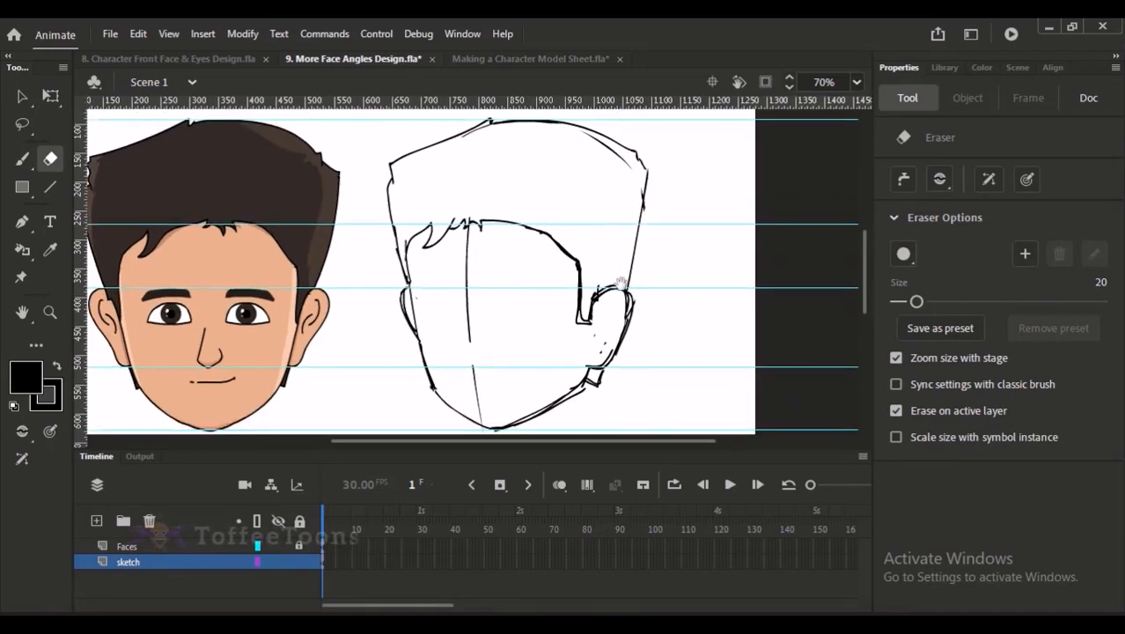
scroll(605, 335, "down", 2)
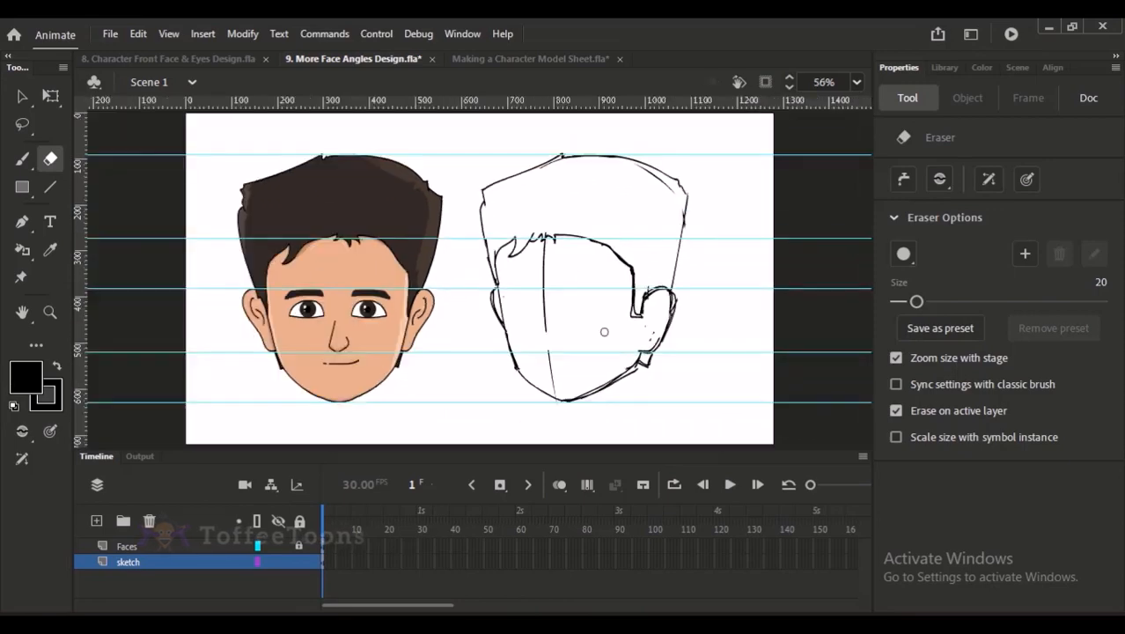
Step: Sketch the inner fold curves of the near ear with the Classic Brush
key("b")
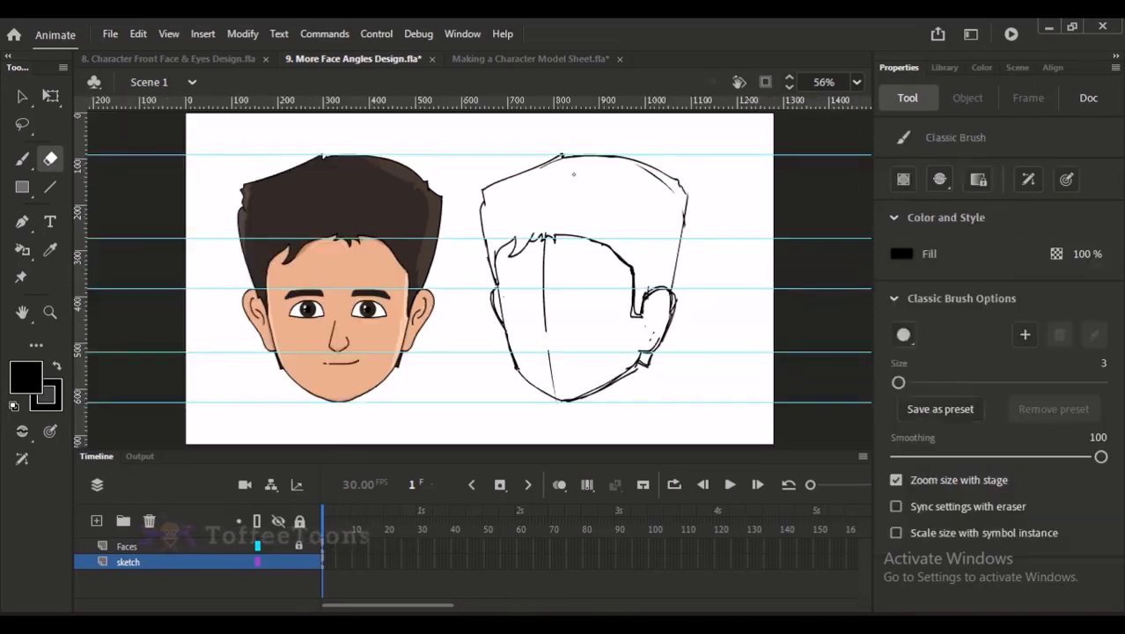
key("ctrl+space")
mouse_move(502, 165)
left_mouse_down()
mouse_move(571, 255)
mouse_move(615, 374)
left_mouse_up()
left_click_drag(640, 310, 676, 240)
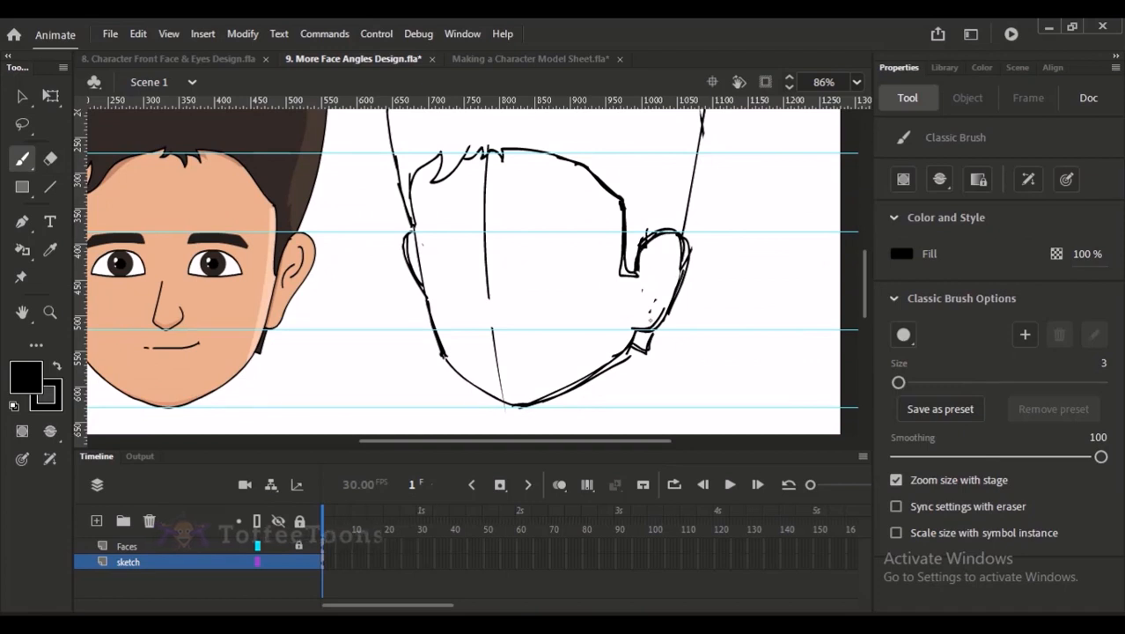
mouse_move(655, 256)
left_mouse_down()
mouse_move(665, 274)
mouse_move(650, 300)
left_mouse_up()
key("ctrl+z")
key("ctrl+z")
key("ctrl+z")
key("ctrl+z")
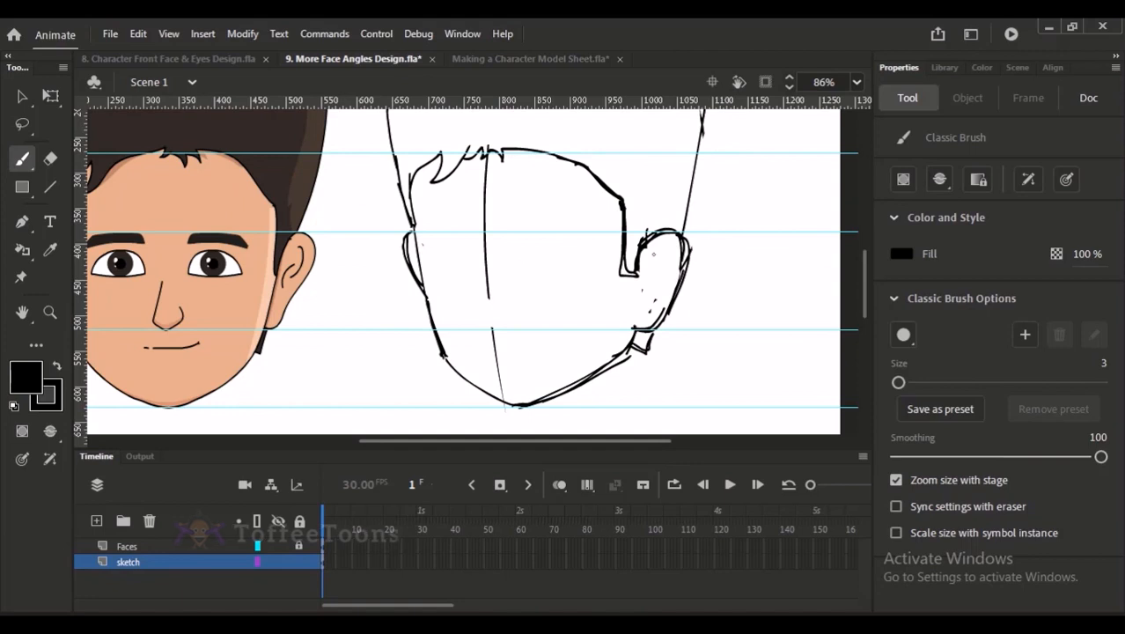
left_click_drag(665, 250, 653, 306)
Step: Add horizontal guides along the lower and upper edges of the front face's eyes
left_click_drag(477, 274, 558, 292)
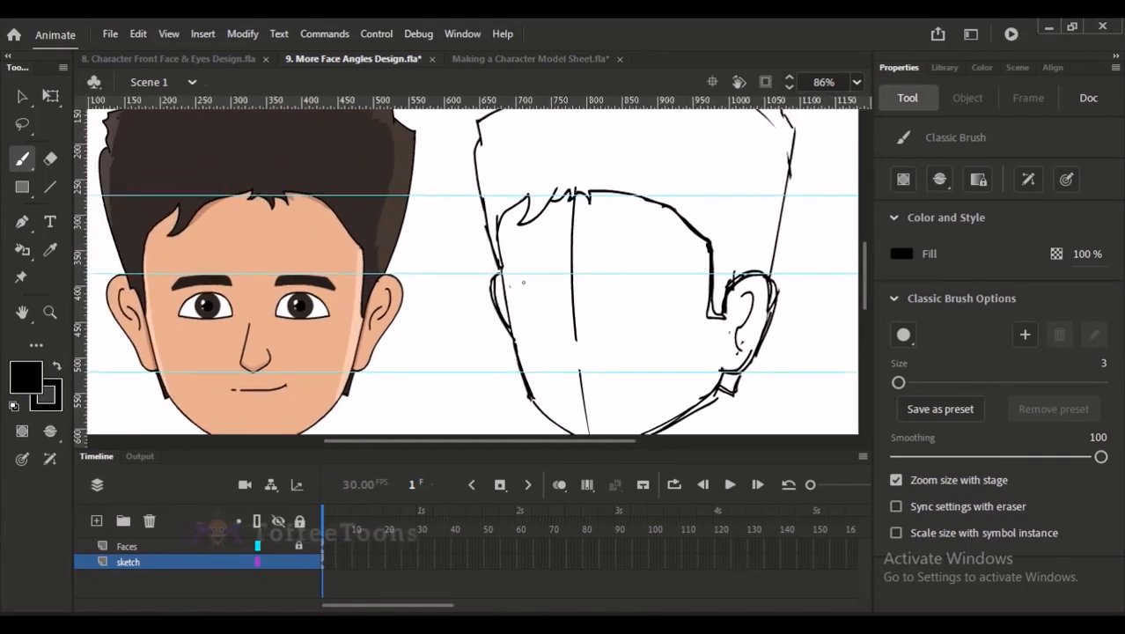
left_click_drag(500, 106, 509, 322)
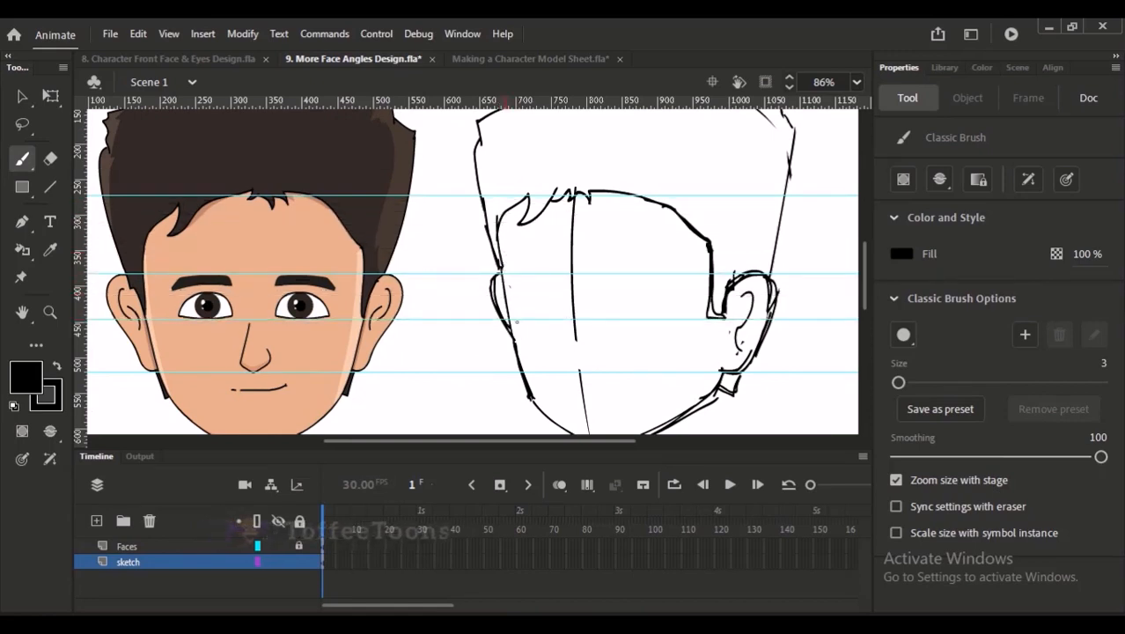
left_click_drag(435, 210, 583, 392)
left_click_drag(554, 338, 754, 346)
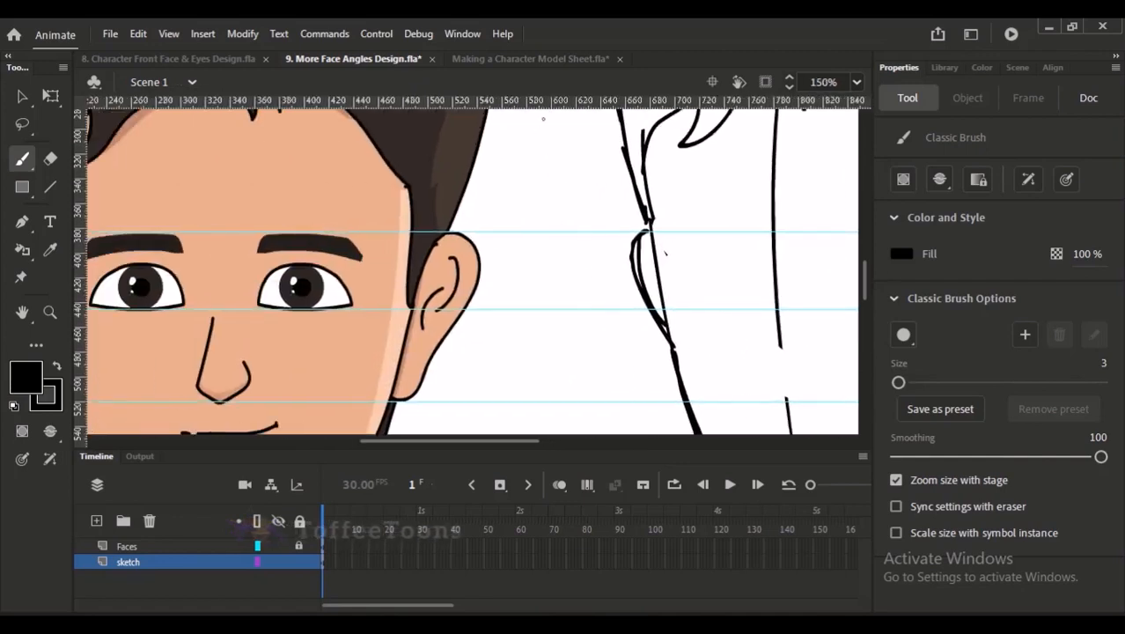
mouse_move(550, 101)
left_mouse_down()
mouse_move(555, 273)
mouse_move(625, 249)
mouse_move(513, 249)
mouse_move(624, 247)
left_mouse_up()
Step: Sketch the turned head's far eye between the two eye guides, with a nearly flat lower lid and an arched upper lid
left_click_drag(730, 295, 806, 295)
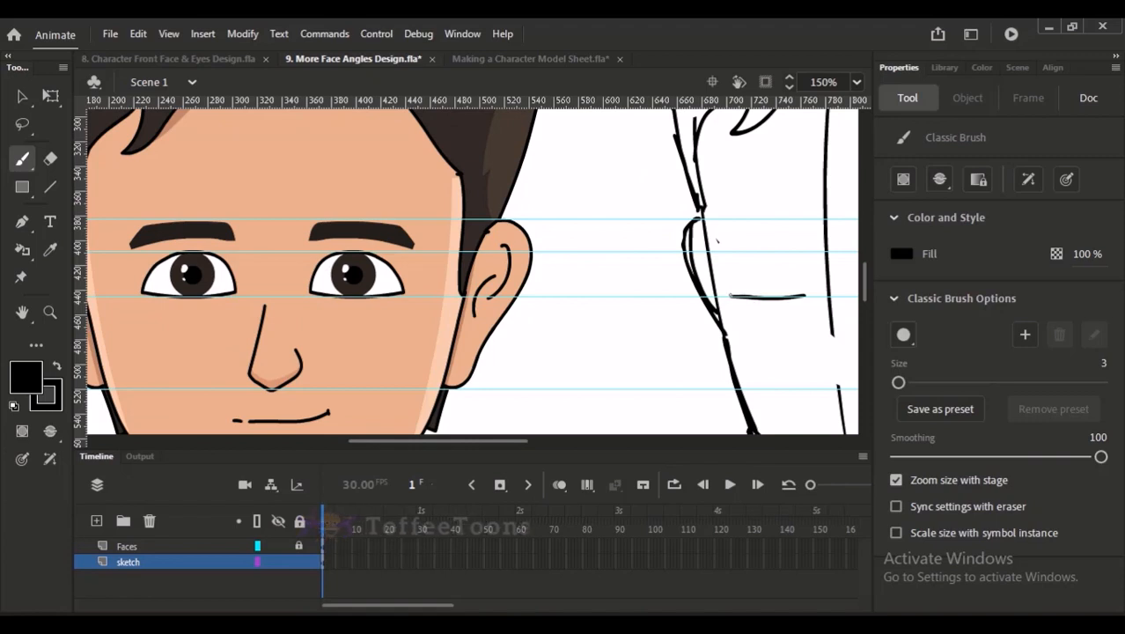
mouse_move(731, 294)
left_mouse_down()
mouse_move(753, 259)
mouse_move(776, 254)
mouse_move(817, 282)
left_mouse_up()
key("ctrl+z")
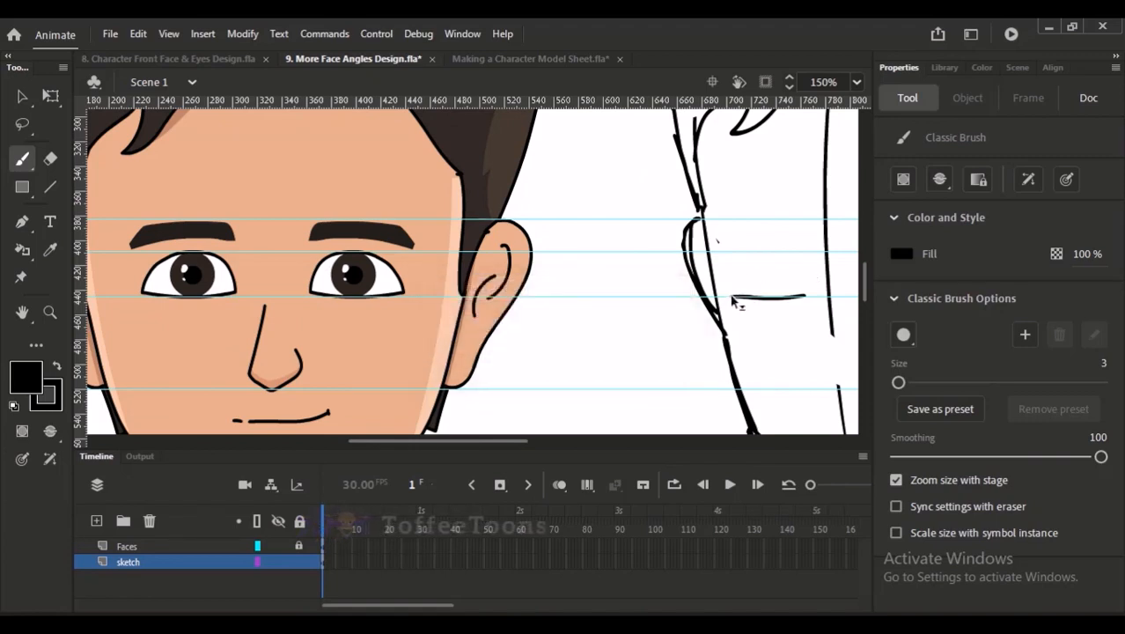
mouse_move(731, 295)
left_mouse_down()
mouse_move(736, 264)
mouse_move(754, 254)
mouse_move(786, 260)
mouse_move(808, 288)
mouse_move(787, 255)
mouse_move(808, 294)
left_mouse_up()
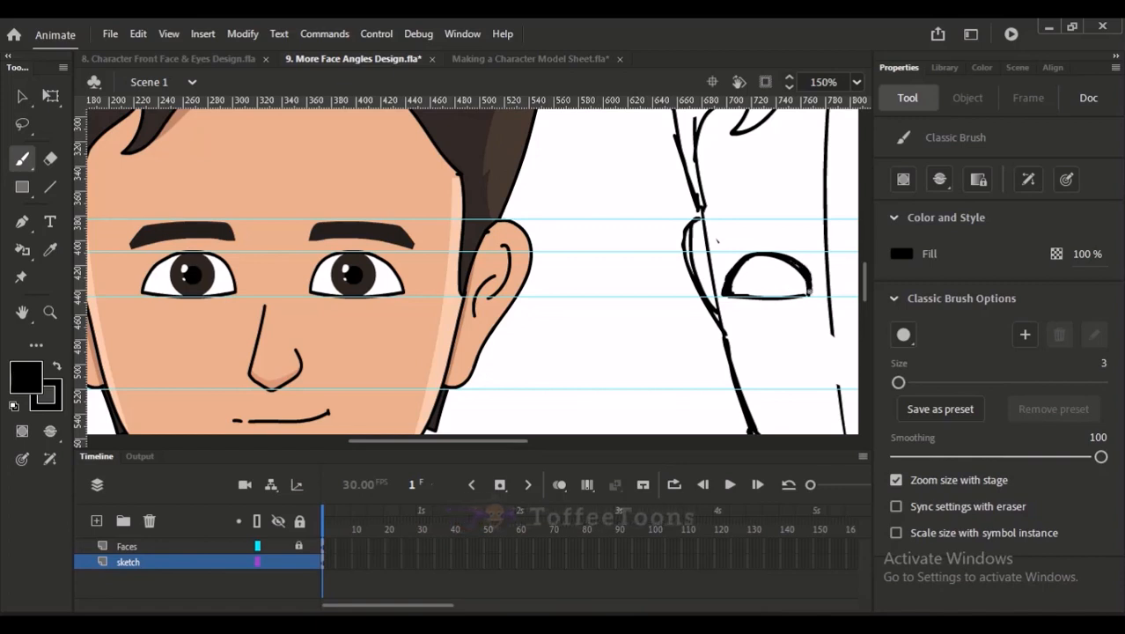
Step: Try to sketch a round iris inside the far eye of the turned head
left_click_drag(824, 264, 665, 249)
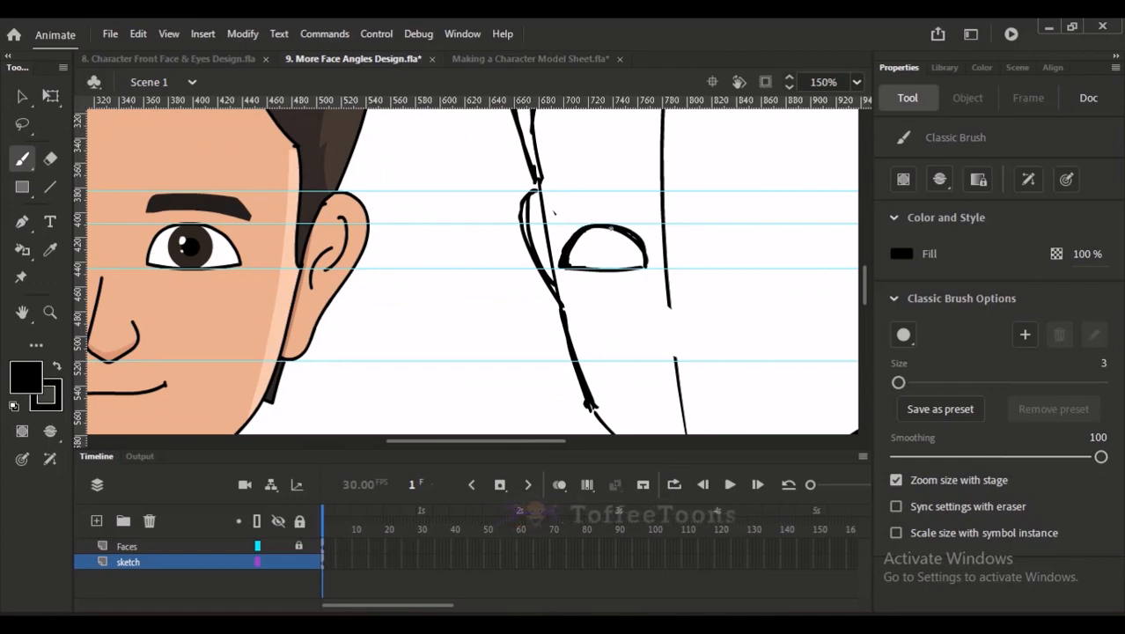
left_click_drag(594, 247, 698, 253)
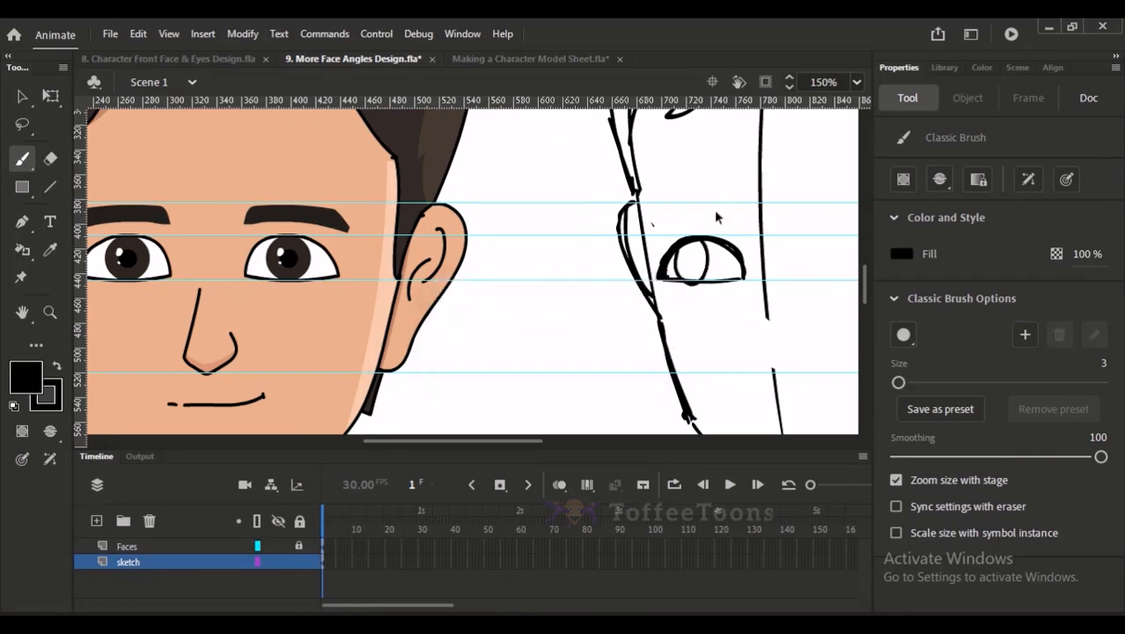
Step: Draw a filled round pupil and a narrower filled oval beside it in the blank space next to the front face
left_click_drag(642, 203, 704, 265)
left_click_drag(617, 242, 790, 234)
left_click_drag(632, 217, 740, 232)
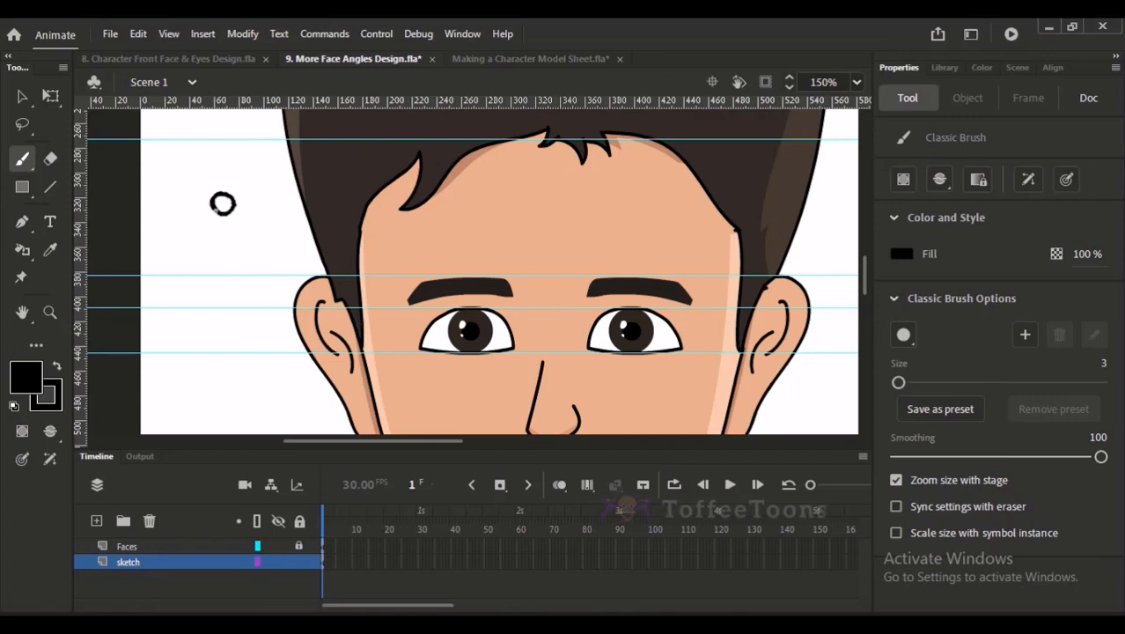
left_click_drag(224, 204, 270, 262)
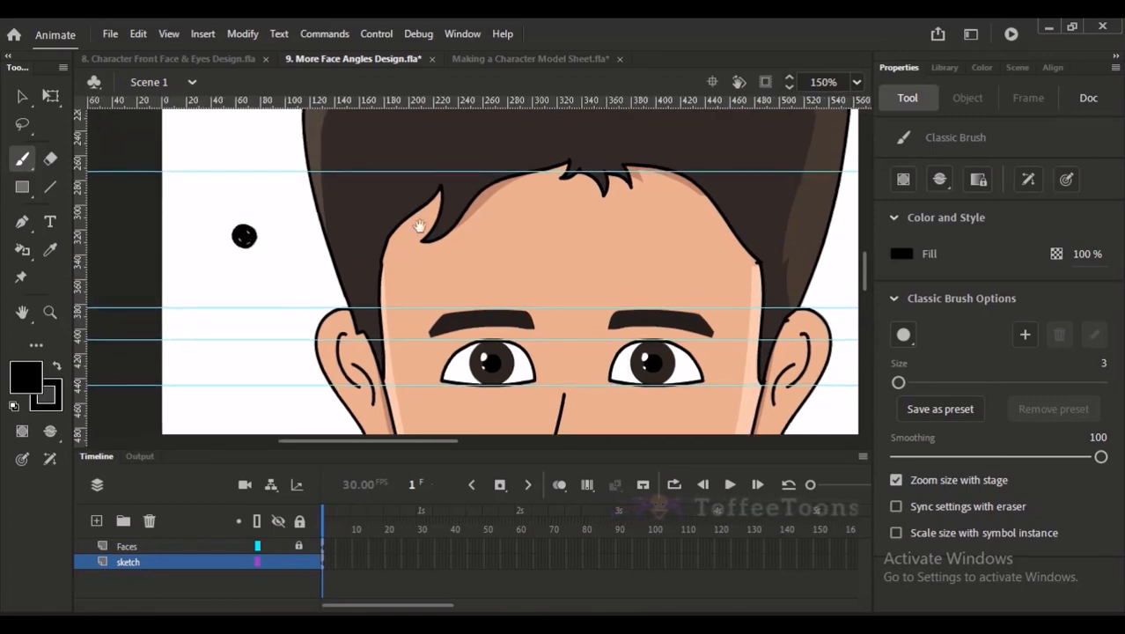
left_click_drag(420, 227, 246, 251)
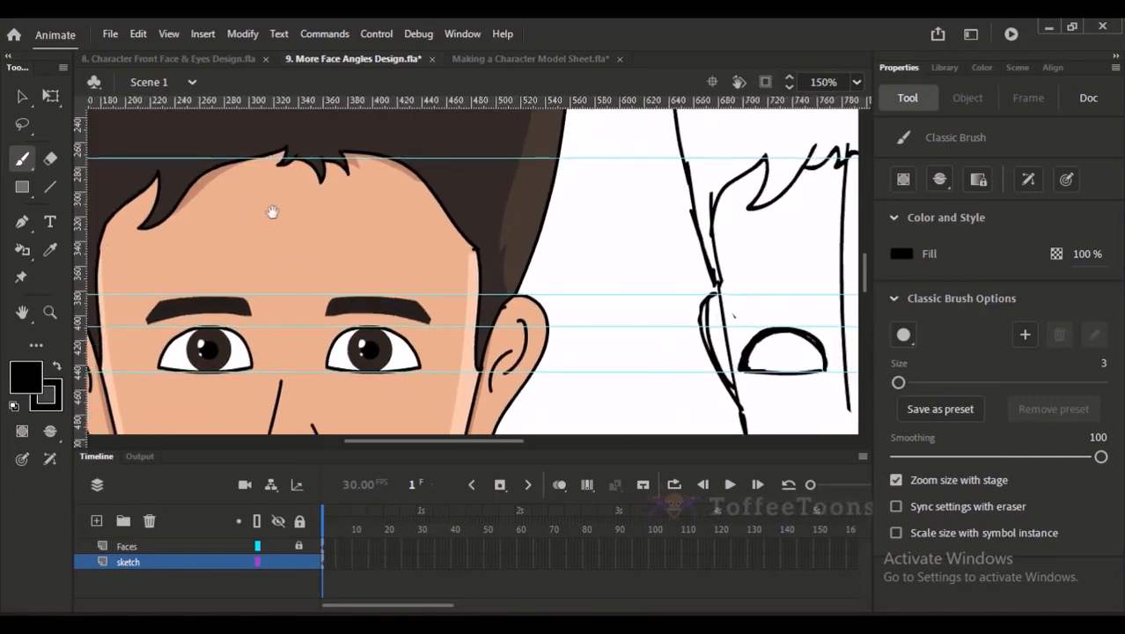
left_click_drag(264, 212, 486, 234)
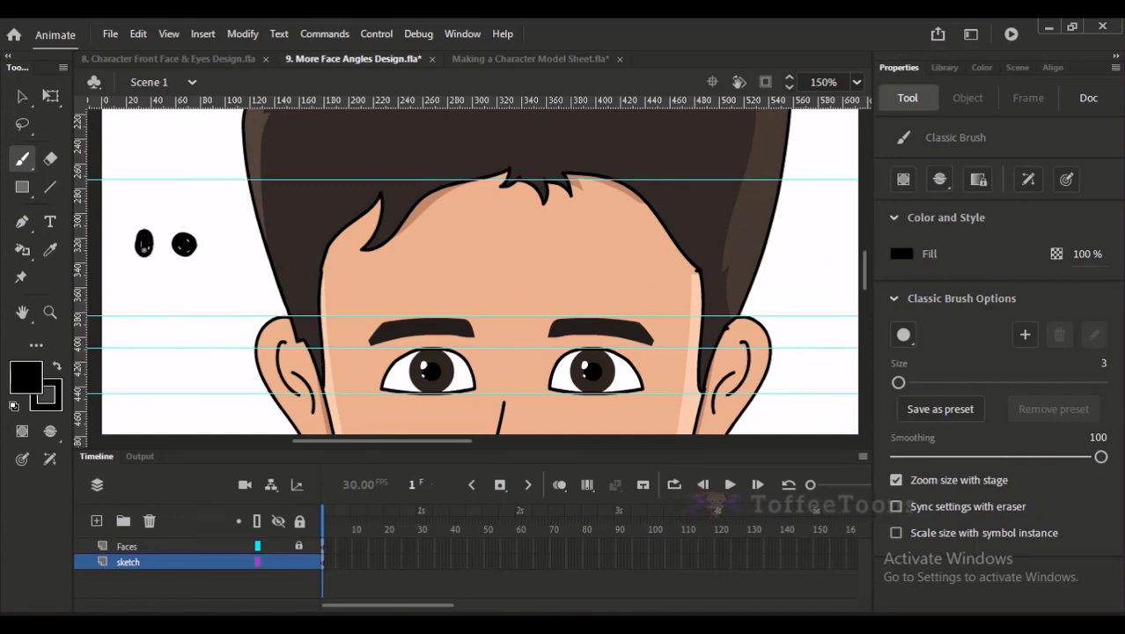
Step: Sketch lid outlines around the two sample pupils beside the front face, and undo the sample strokes
mouse_move(124, 254)
left_mouse_down()
mouse_move(156, 248)
mouse_move(124, 255)
mouse_move(119, 243)
mouse_move(155, 225)
mouse_move(163, 258)
mouse_move(204, 253)
mouse_move(164, 258)
mouse_move(207, 227)
mouse_move(204, 255)
left_mouse_up()
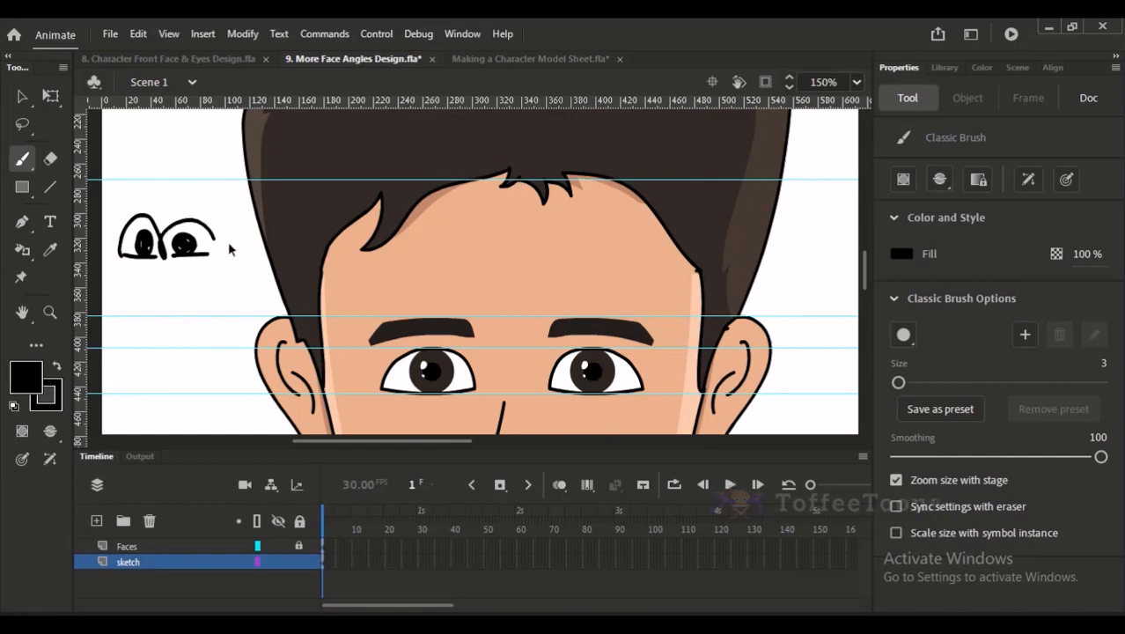
key("ctrl+z")
key("ctrl+z")
key("ctrl+z")
key("ctrl+z")
key("ctrl+z")
key("ctrl+z")
Step: Sketch a narrow oval iris inside the turned head's far eye and fill it with black
left_click_drag(778, 256, 356, 234)
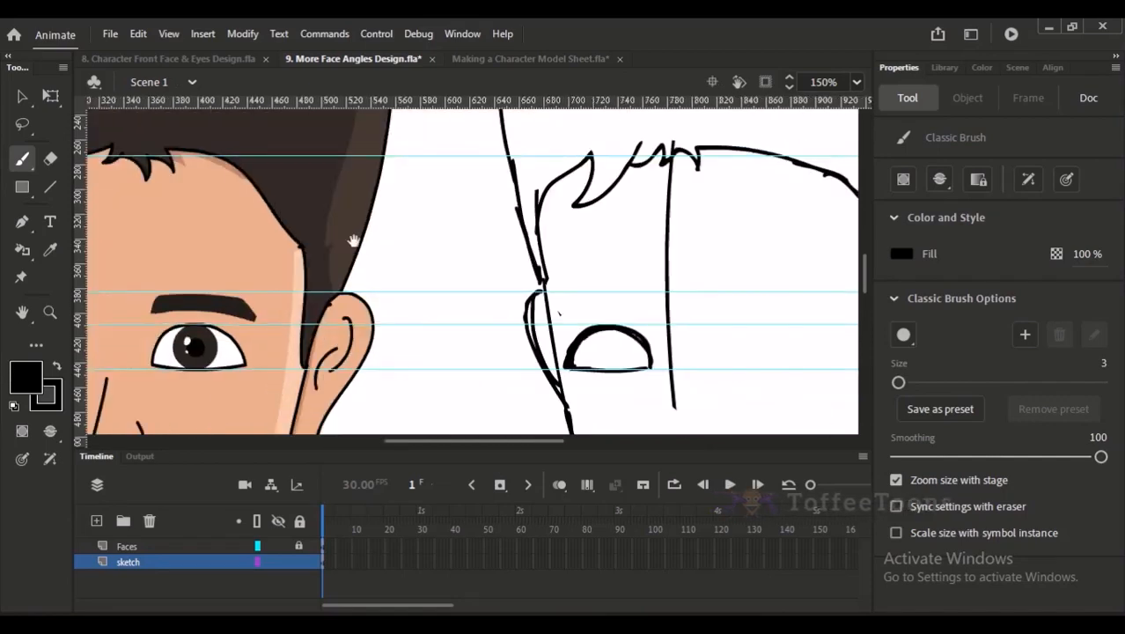
mouse_move(582, 298)
left_mouse_down()
mouse_move(628, 244)
mouse_move(639, 301)
mouse_move(627, 267)
mouse_move(620, 282)
left_mouse_up()
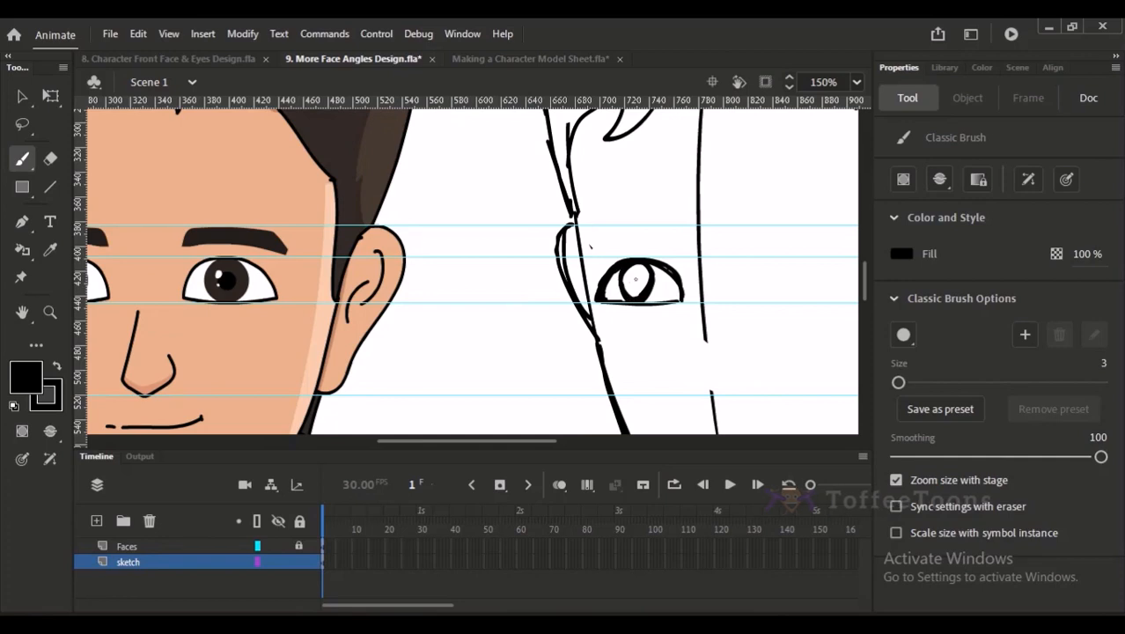
mouse_move(635, 278)
left_mouse_down()
mouse_move(630, 294)
mouse_move(636, 273)
mouse_move(641, 293)
left_mouse_up()
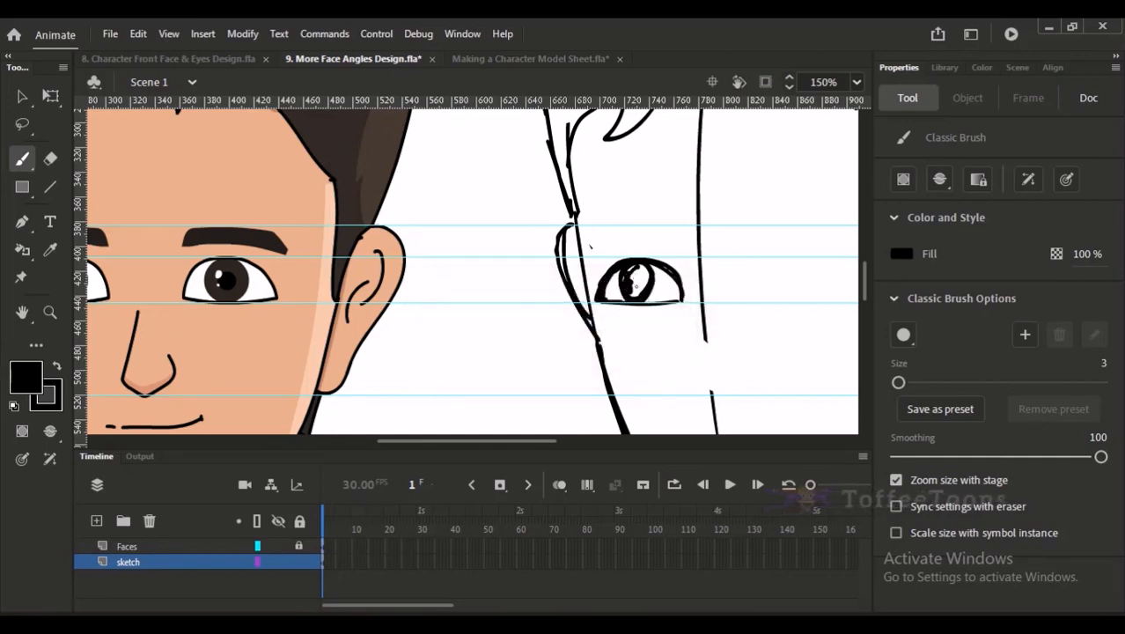
key("k")
left_click(639, 283)
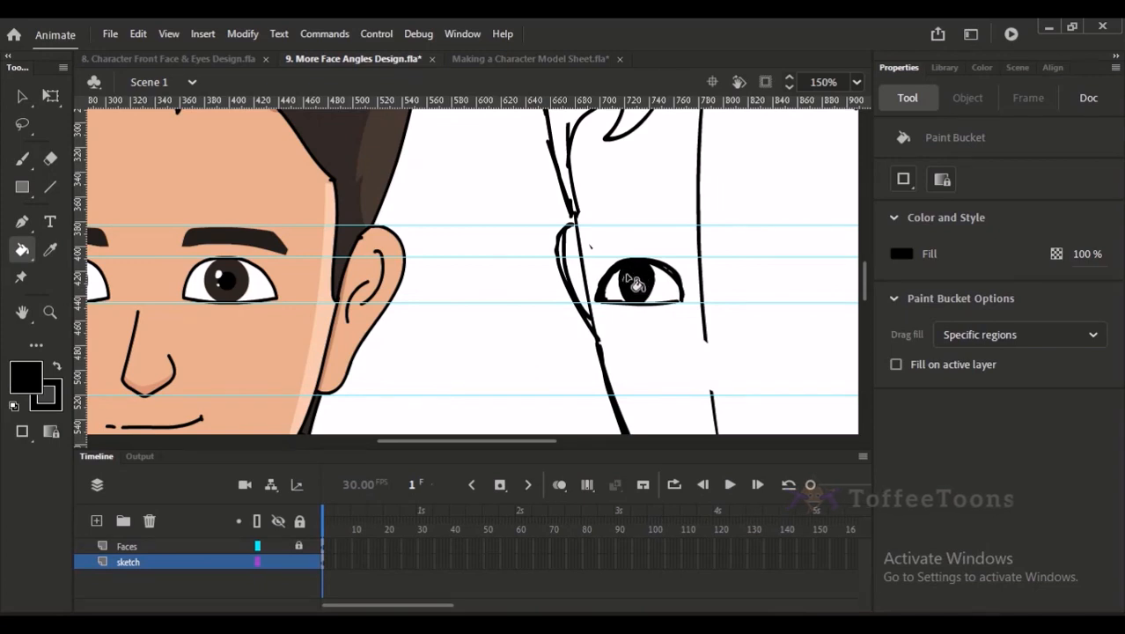
Step: Paint two small white highlights on the far eye's black iris
left_click(22, 158)
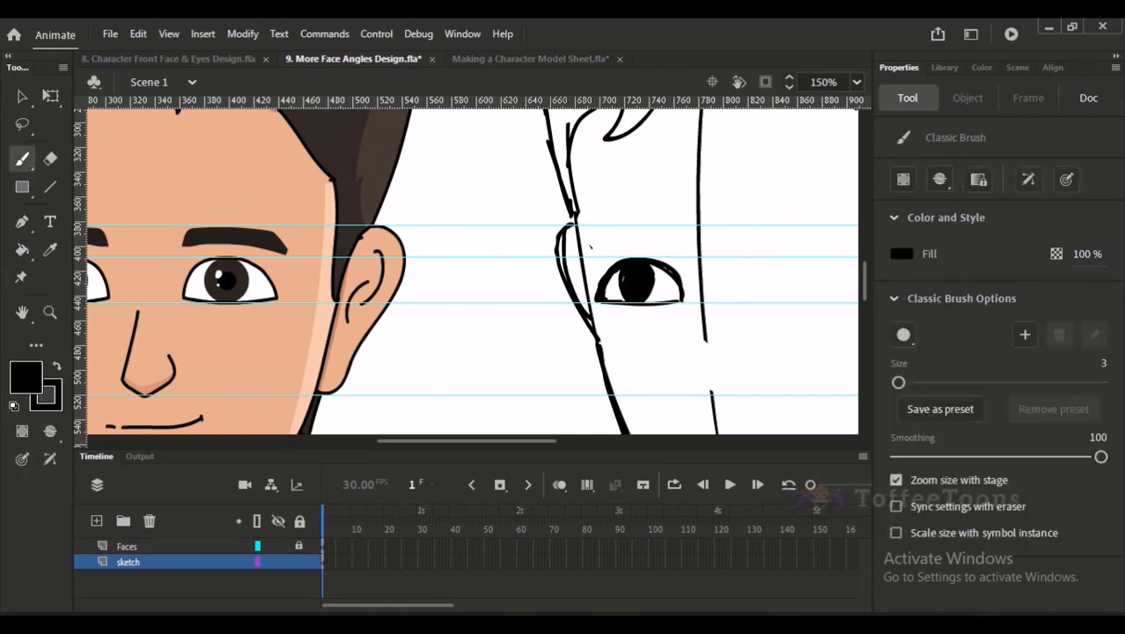
left_click(13, 406)
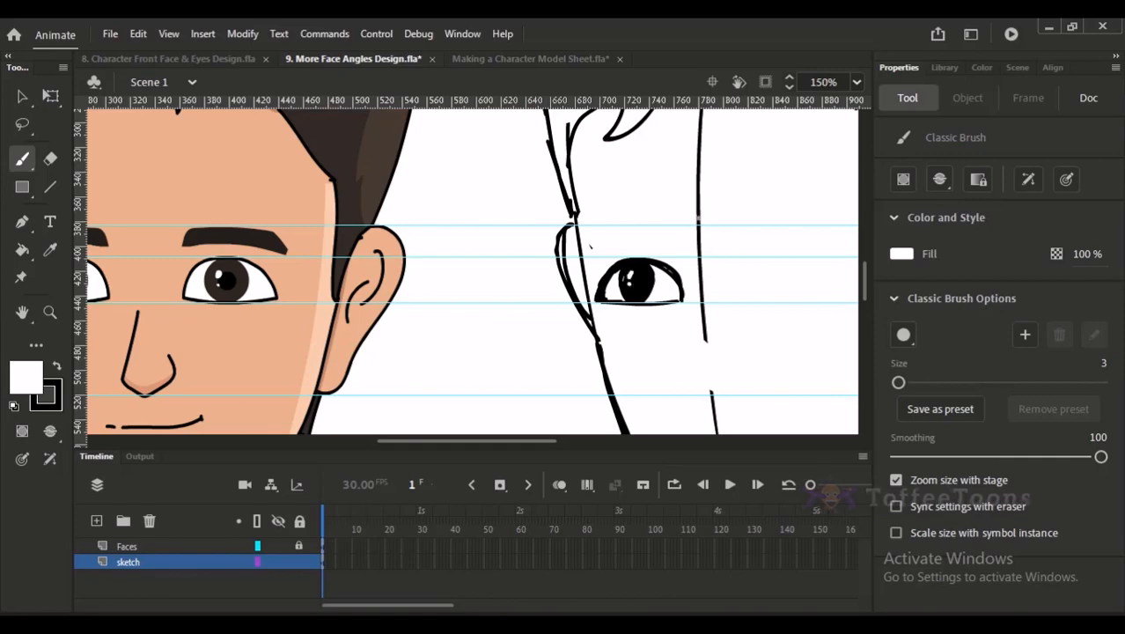
key("ctrl+minus")
left_click(511, 244)
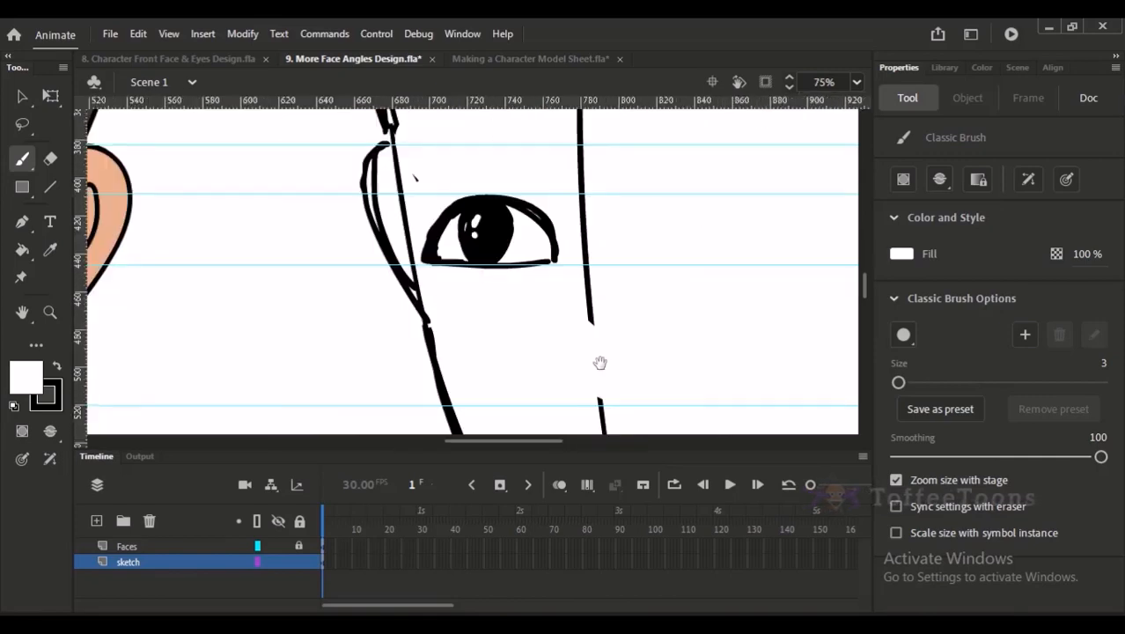
left_click_drag(436, 156, 523, 324)
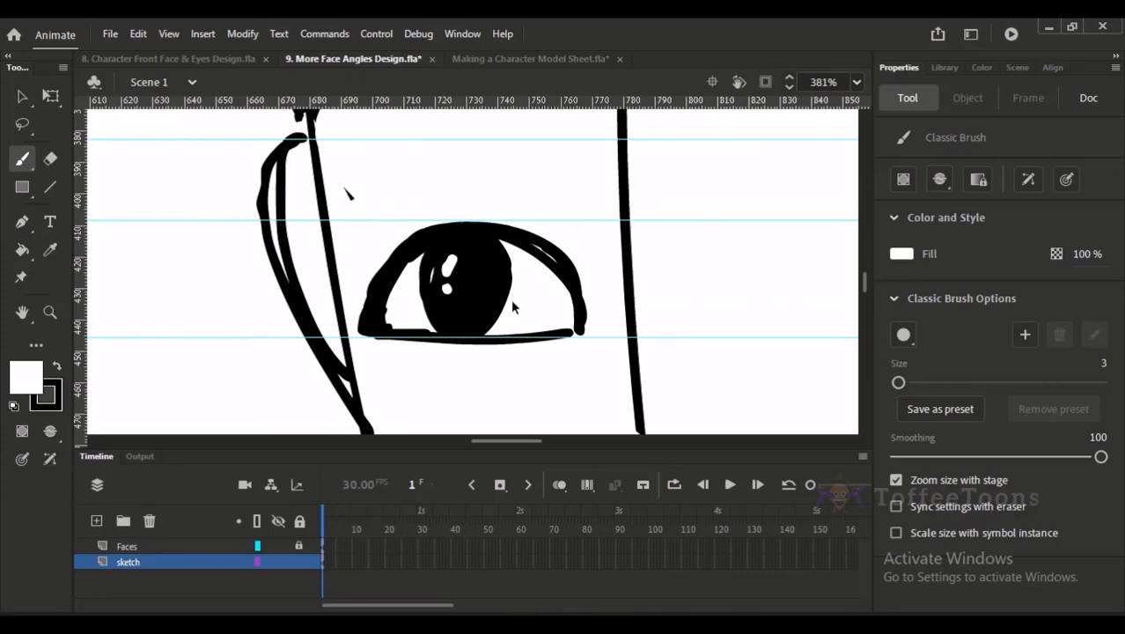
Step: Sketch a thick, gently arched eyebrow above the far eye, just below the upper brow guide, and fill it with black
key("ctrl+2")
left_click_drag(472, 217, 564, 386)
left_click_drag(431, 178, 536, 387)
mouse_move(609, 337)
left_mouse_down()
mouse_move(683, 374)
mouse_move(735, 378)
mouse_move(734, 320)
mouse_move(813, 298)
left_mouse_up()
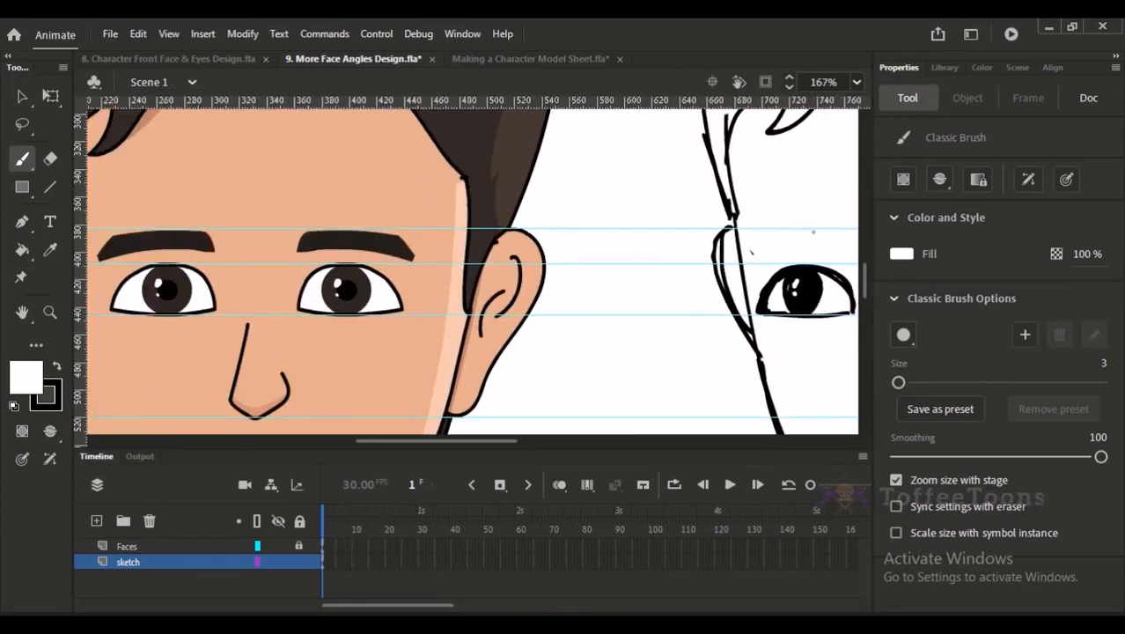
mouse_move(815, 232)
left_mouse_down()
mouse_move(774, 229)
mouse_move(804, 227)
left_mouse_up()
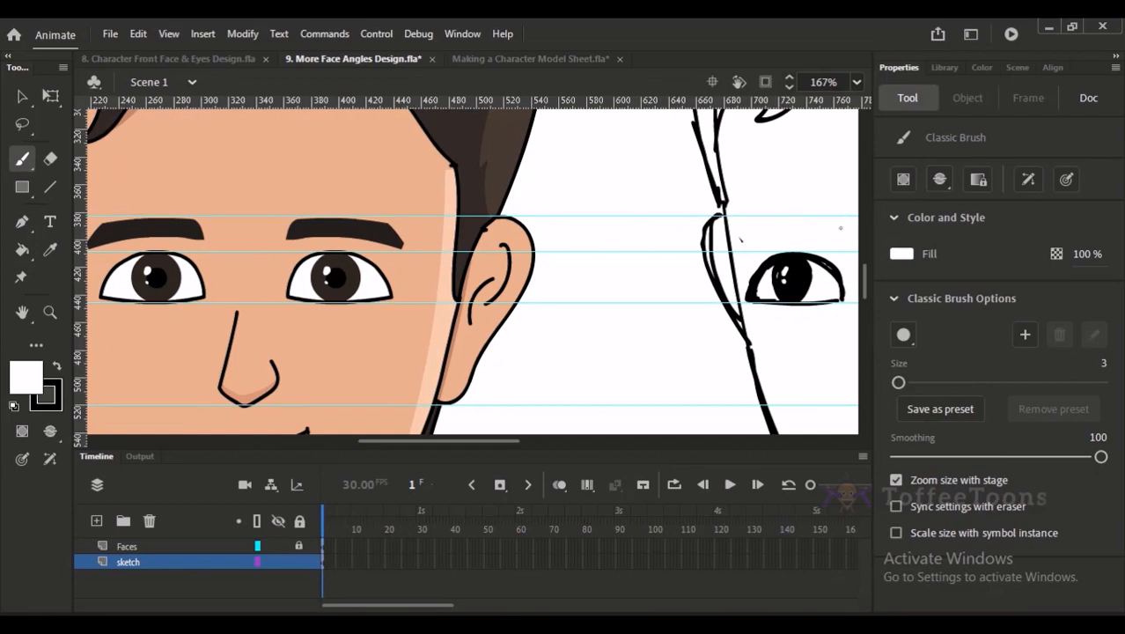
key("x")
left_click_drag(841, 221, 843, 231)
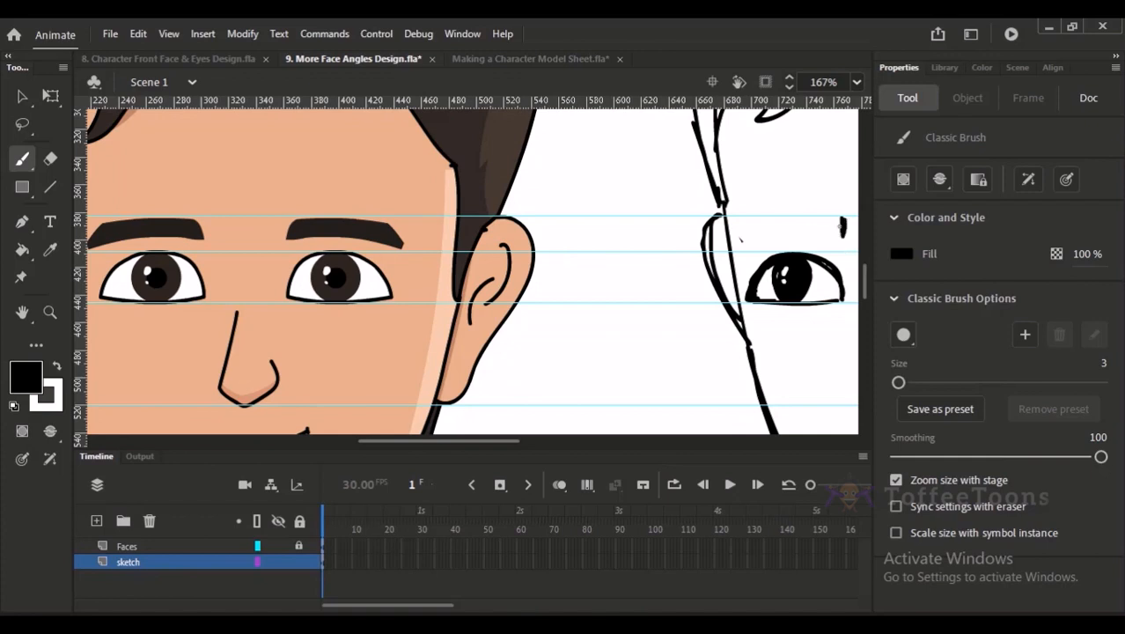
left_click_drag(744, 228, 842, 220)
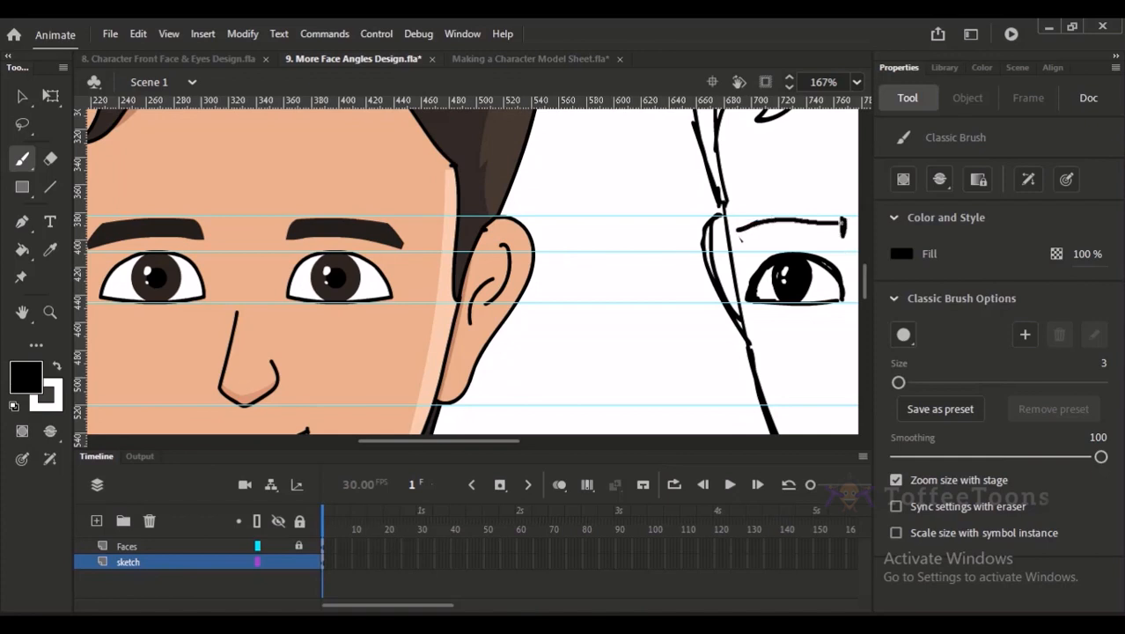
key("ctrl+z")
mouse_move(739, 231)
left_mouse_down()
mouse_move(778, 215)
mouse_move(845, 220)
left_mouse_up()
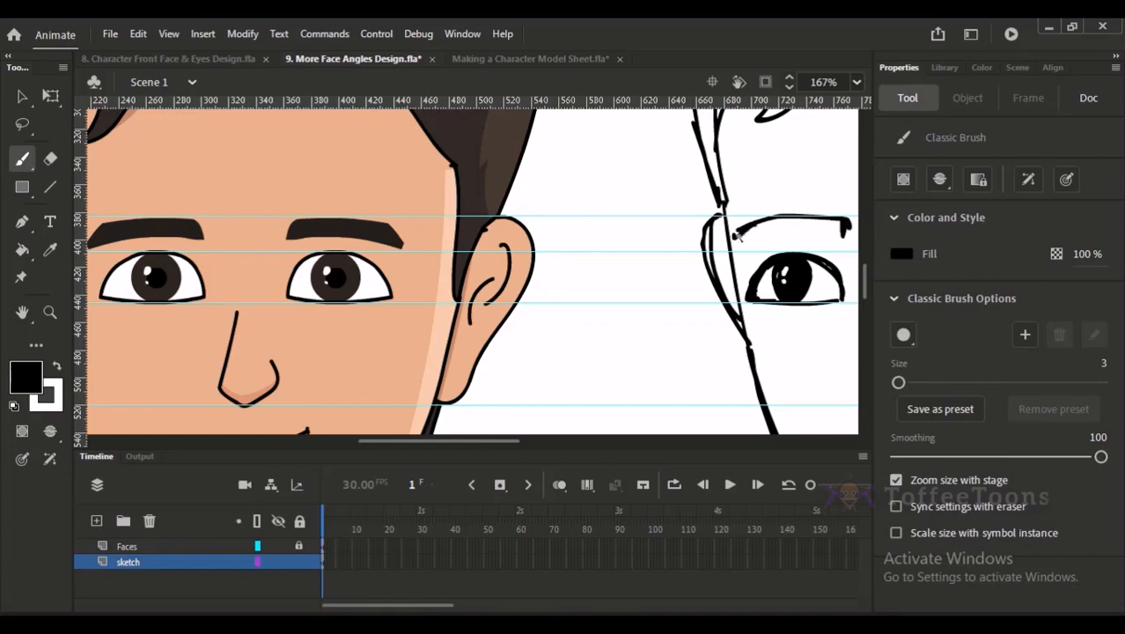
mouse_move(734, 239)
left_mouse_down()
mouse_move(800, 229)
mouse_move(744, 248)
mouse_move(848, 234)
mouse_move(628, 222)
left_mouse_up()
key("k")
left_click(803, 229)
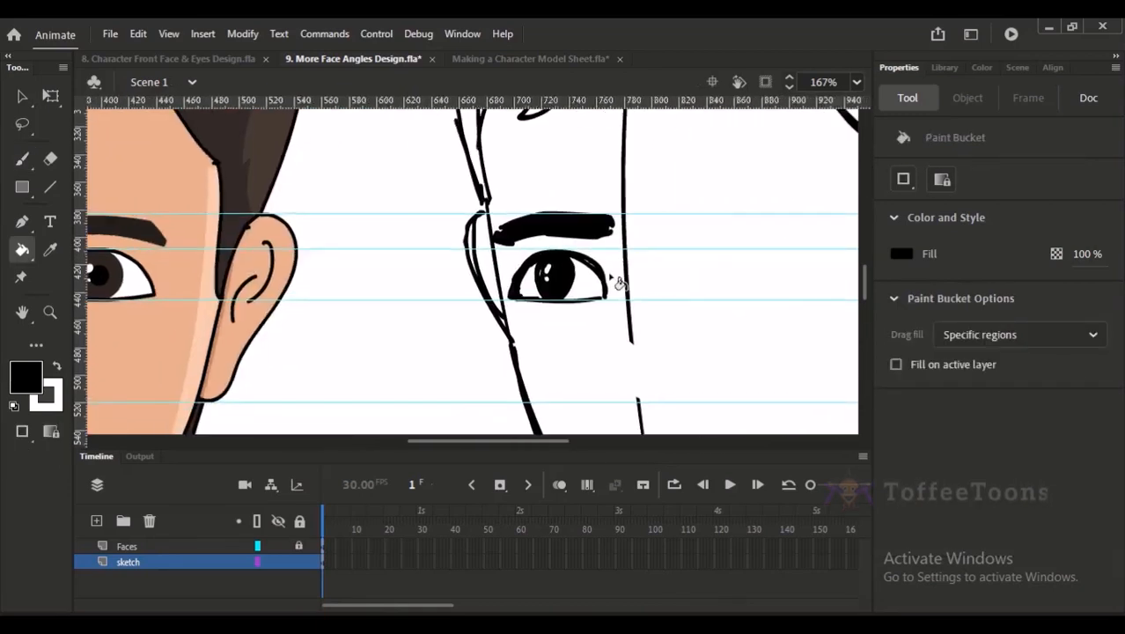
Step: Duplicate the far eye together with its eyebrow onto the near side of the face's centre line
key("ctrl+minus")
key("b")
left_click_drag(507, 173, 589, 362)
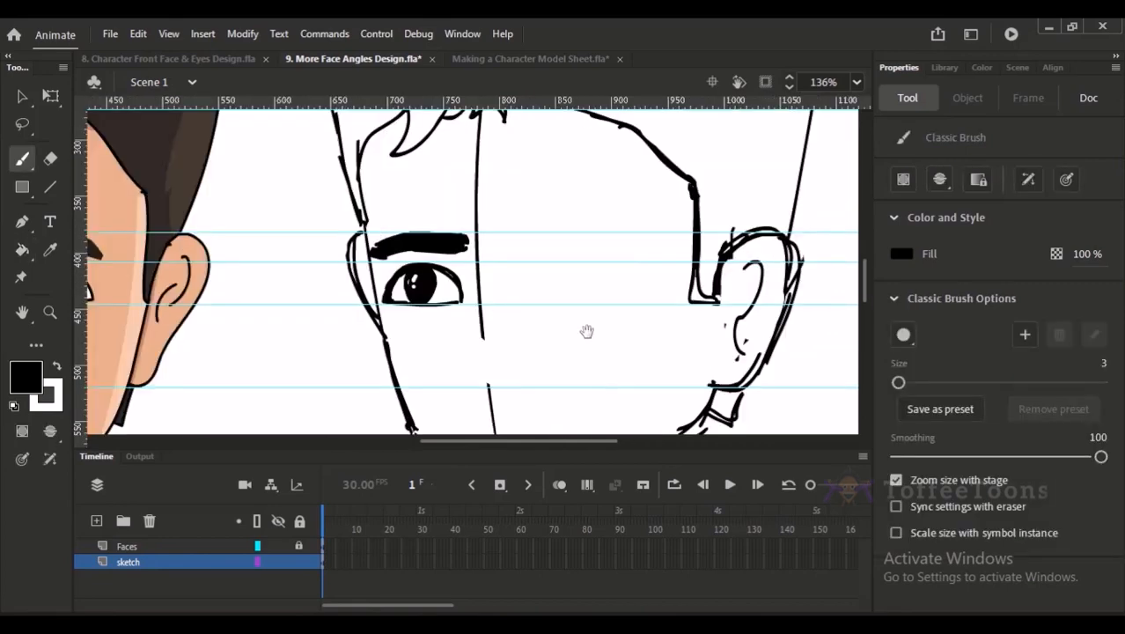
left_click_drag(498, 289, 659, 293)
left_click(23, 124)
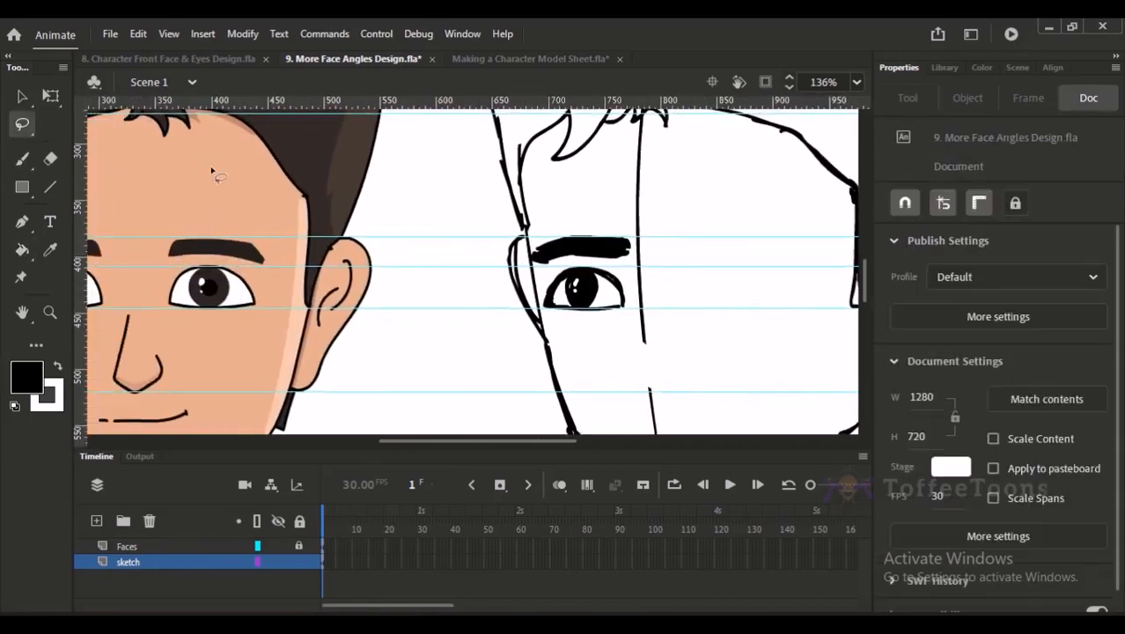
mouse_move(631, 215)
left_mouse_down()
mouse_move(633, 310)
mouse_move(599, 328)
mouse_move(554, 324)
mouse_move(537, 273)
mouse_move(555, 233)
mouse_move(632, 216)
left_mouse_up()
key("v")
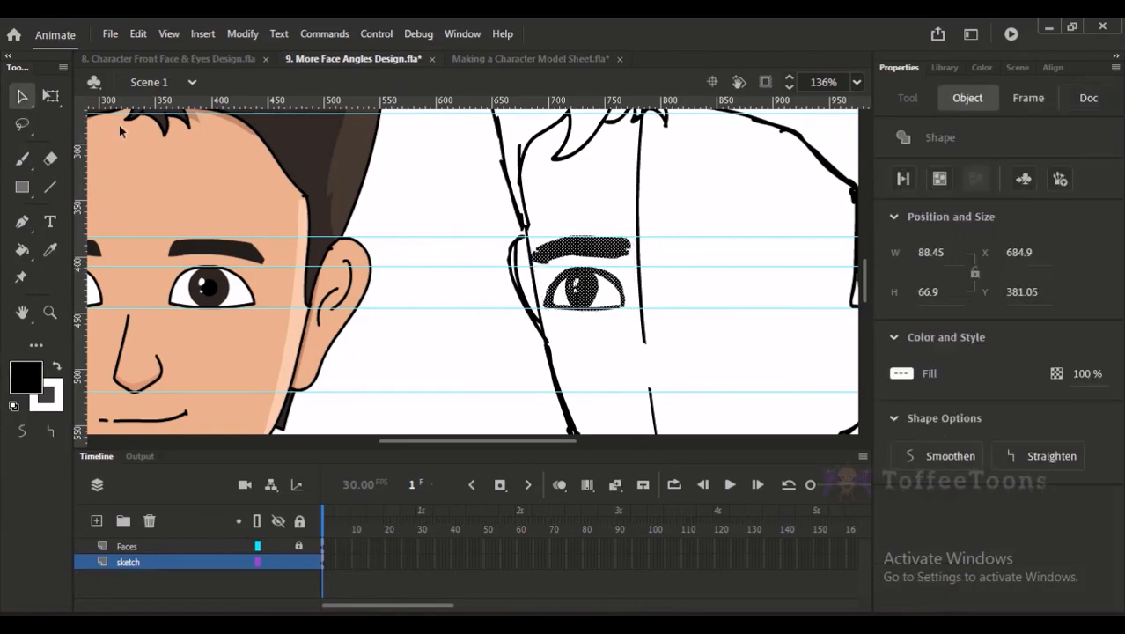
scroll(575, 189, "right", 2)
left_click_drag(556, 245, 676, 244)
left_click(653, 195)
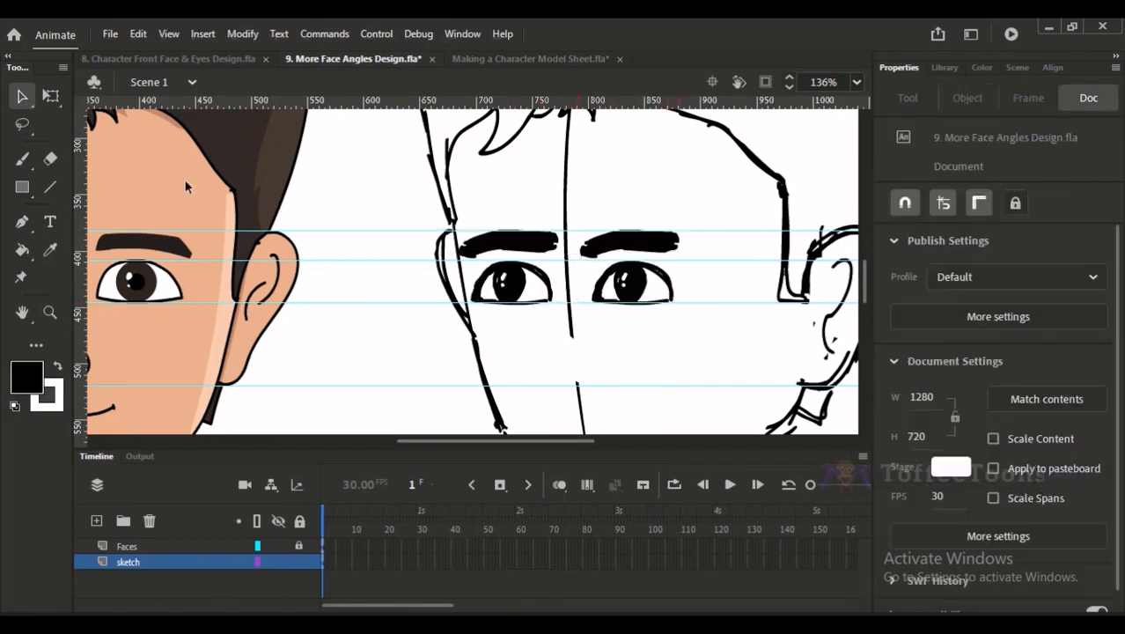
Step: Flip the copied eye and eyebrow horizontally to form the near eye of the turned head
key("l")
mouse_move(591, 308)
left_mouse_down()
mouse_move(612, 198)
mouse_move(660, 330)
left_mouse_up()
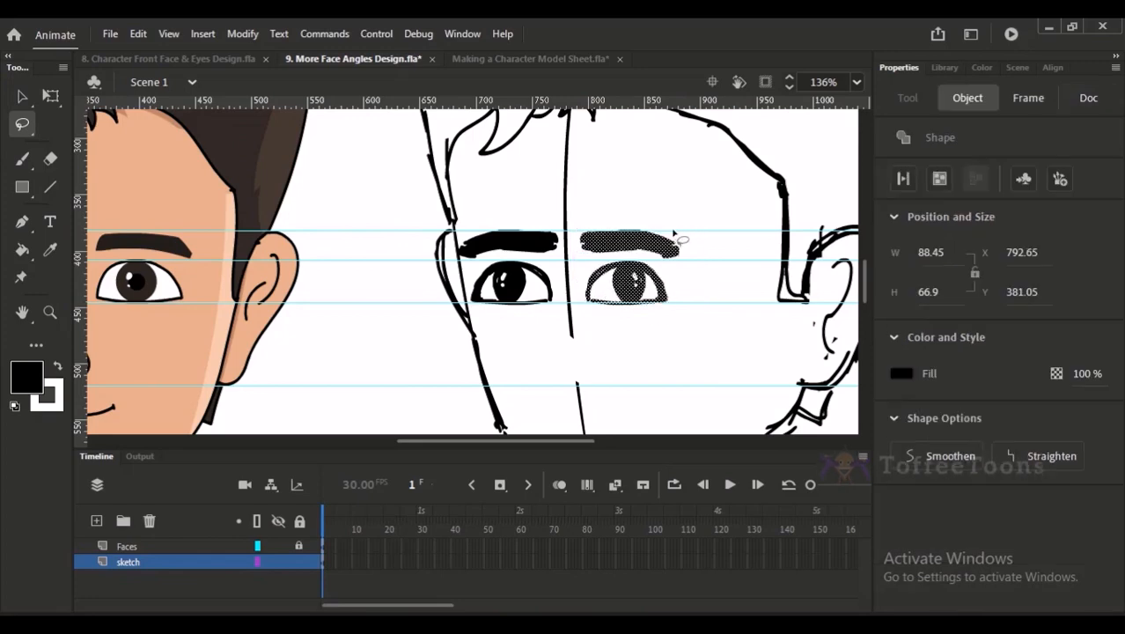
key("ctrl+=")
left_click(596, 280)
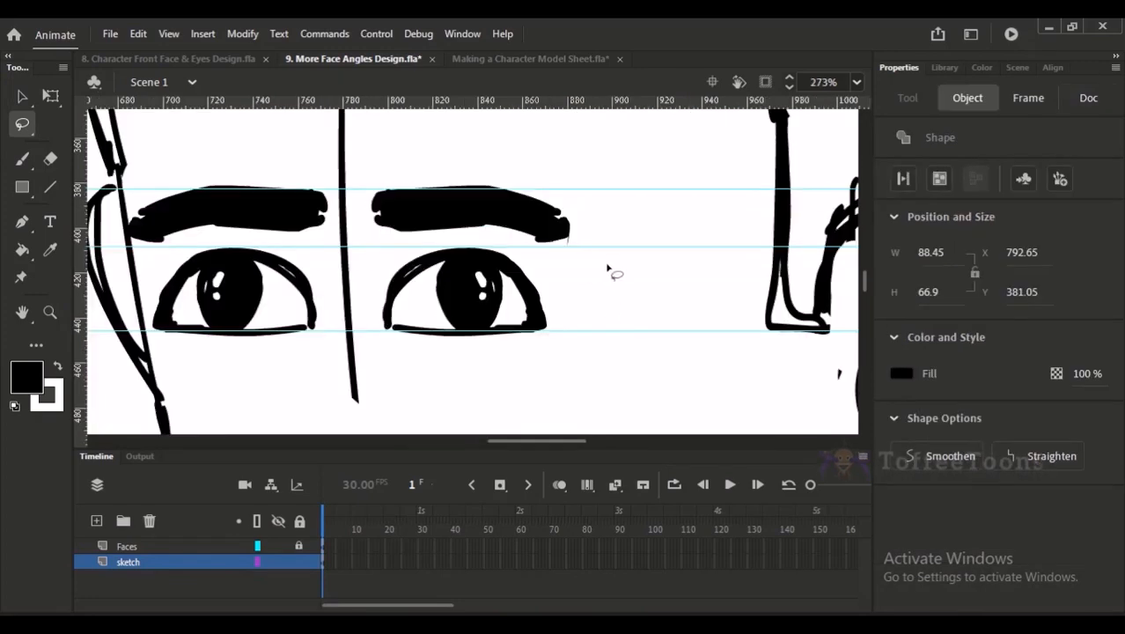
Step: Erase the flipped near eye's iris and start sketching a new one inside the lids
mouse_move(433, 313)
left_mouse_down()
mouse_move(427, 301)
mouse_move(449, 262)
mouse_move(505, 266)
mouse_move(517, 297)
left_mouse_up()
left_click(568, 264)
key("e")
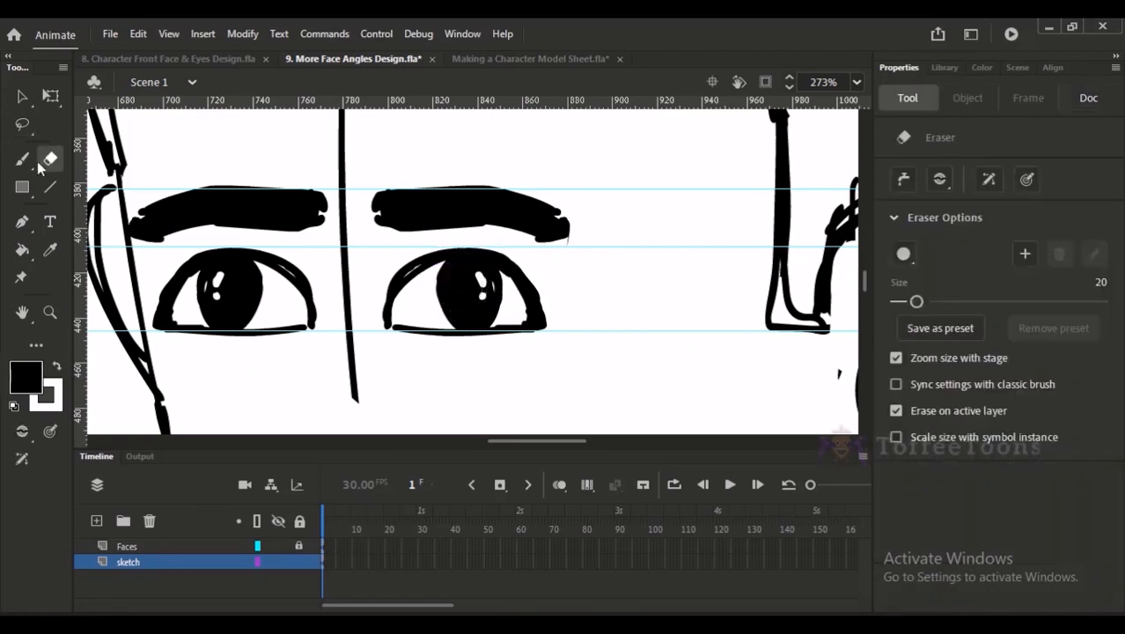
mouse_move(451, 303)
left_mouse_down()
mouse_move(447, 283)
mouse_move(478, 283)
mouse_move(485, 292)
mouse_move(454, 305)
mouse_move(474, 303)
left_mouse_up()
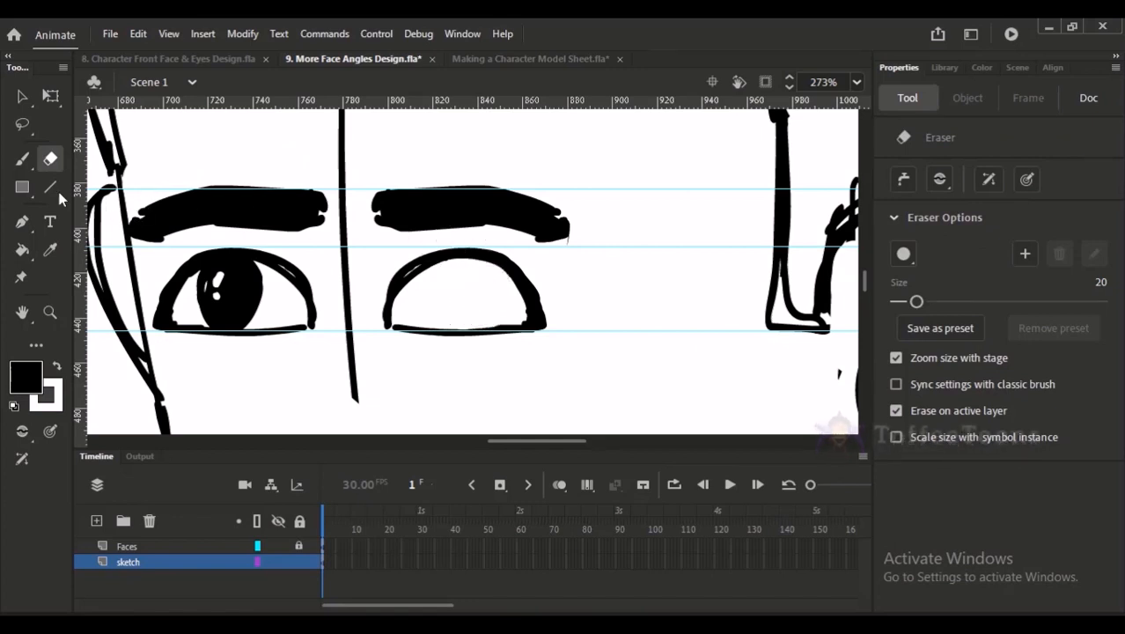
left_click(22, 159)
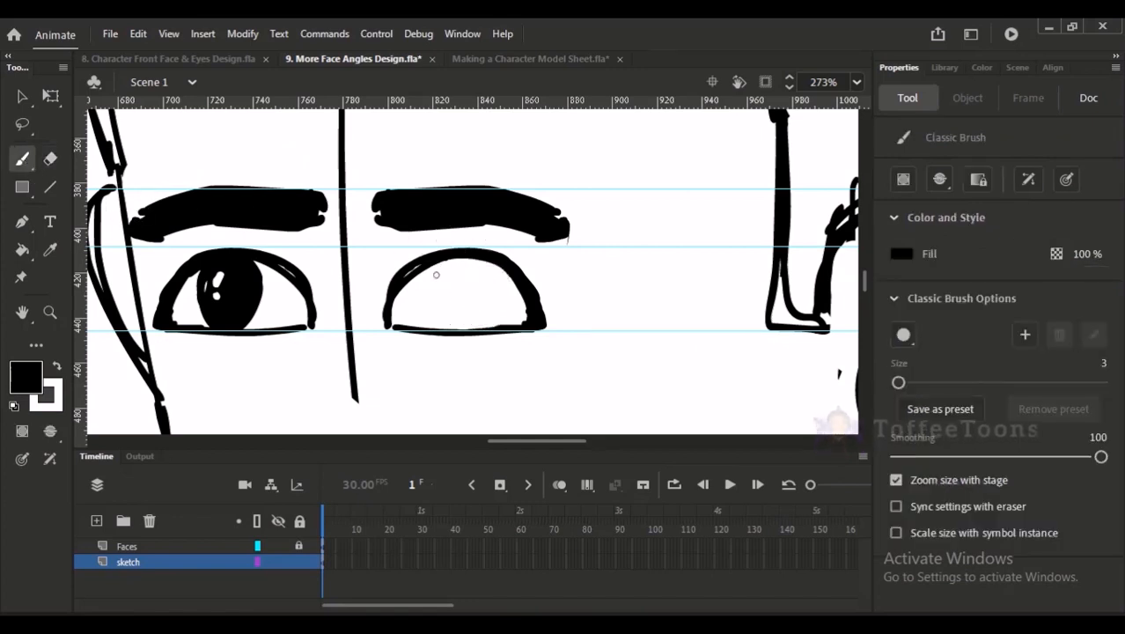
mouse_move(435, 274)
left_mouse_down()
mouse_move(431, 327)
mouse_move(468, 264)
mouse_move(422, 303)
mouse_move(468, 314)
mouse_move(461, 263)
mouse_move(468, 317)
mouse_move(446, 327)
mouse_move(431, 310)
mouse_move(434, 271)
mouse_move(433, 322)
mouse_move(436, 269)
mouse_move(439, 309)
mouse_move(451, 288)
left_mouse_up()
Step: Sketch two sample eyes in the blank space beside the turned head, with narrow filled irises at their outer corners
mouse_move(727, 114)
left_mouse_down()
mouse_move(565, 244)
mouse_move(231, 312)
left_mouse_up()
left_click_drag(578, 276, 683, 280)
mouse_move(767, 254)
left_mouse_down()
mouse_move(607, 279)
mouse_move(688, 288)
left_mouse_up()
mouse_move(590, 298)
left_mouse_down()
mouse_move(622, 263)
mouse_move(690, 287)
left_mouse_up()
left_click_drag(447, 286, 435, 289)
mouse_move(678, 274)
left_mouse_down()
mouse_move(677, 288)
mouse_move(636, 265)
mouse_move(683, 278)
mouse_move(670, 283)
left_mouse_up()
key("ctrl+z")
key("ctrl+z")
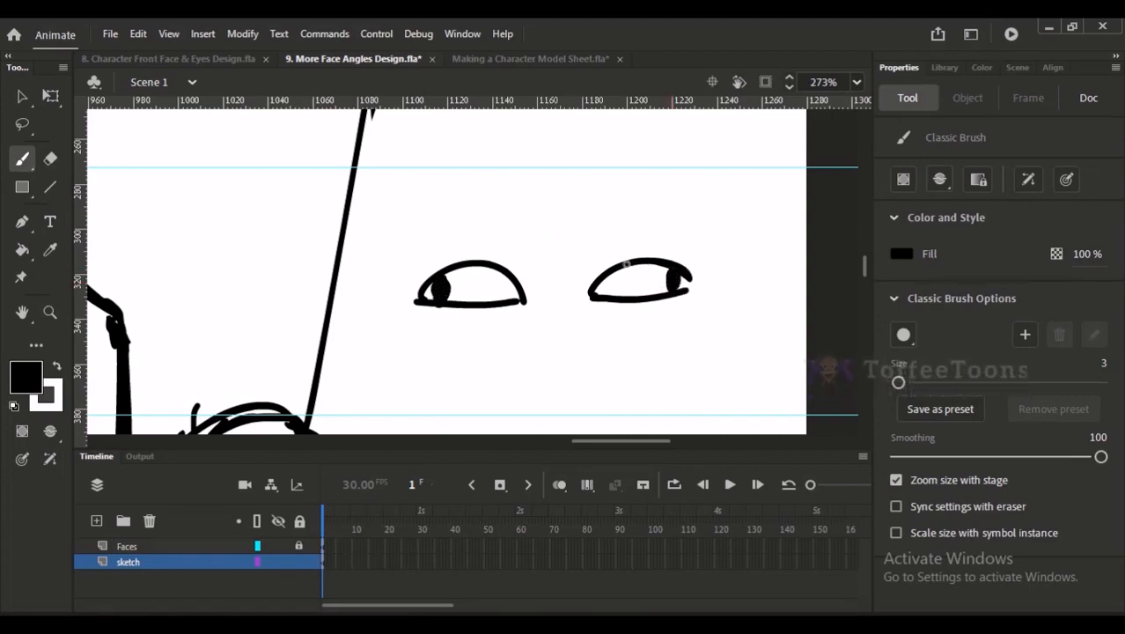
key("ctrl+z")
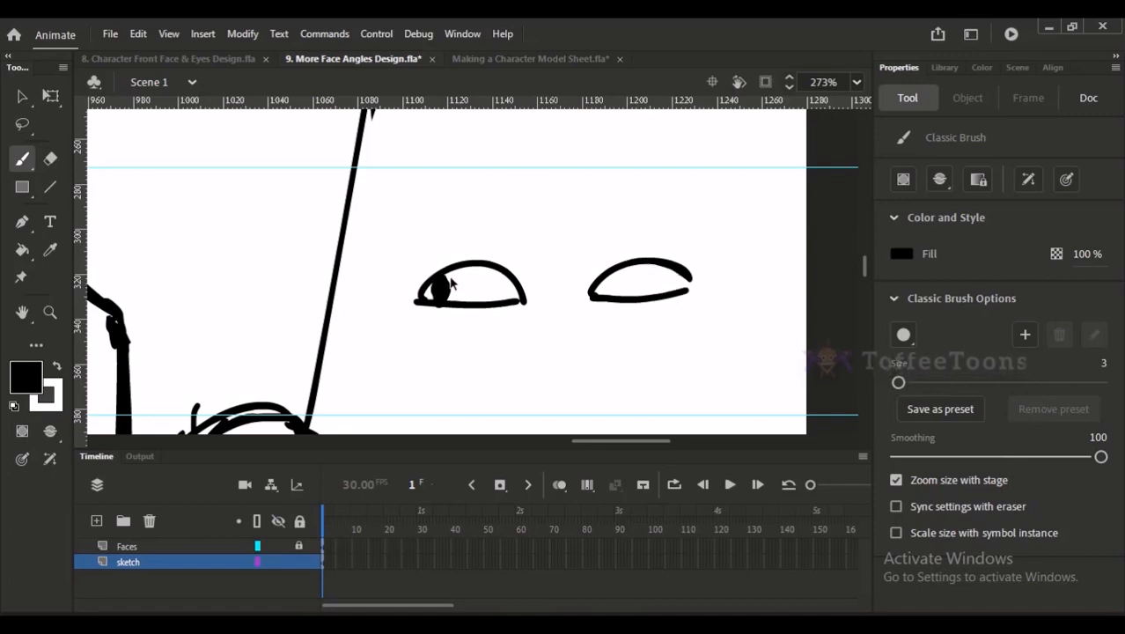
left_click_drag(669, 283, 674, 276)
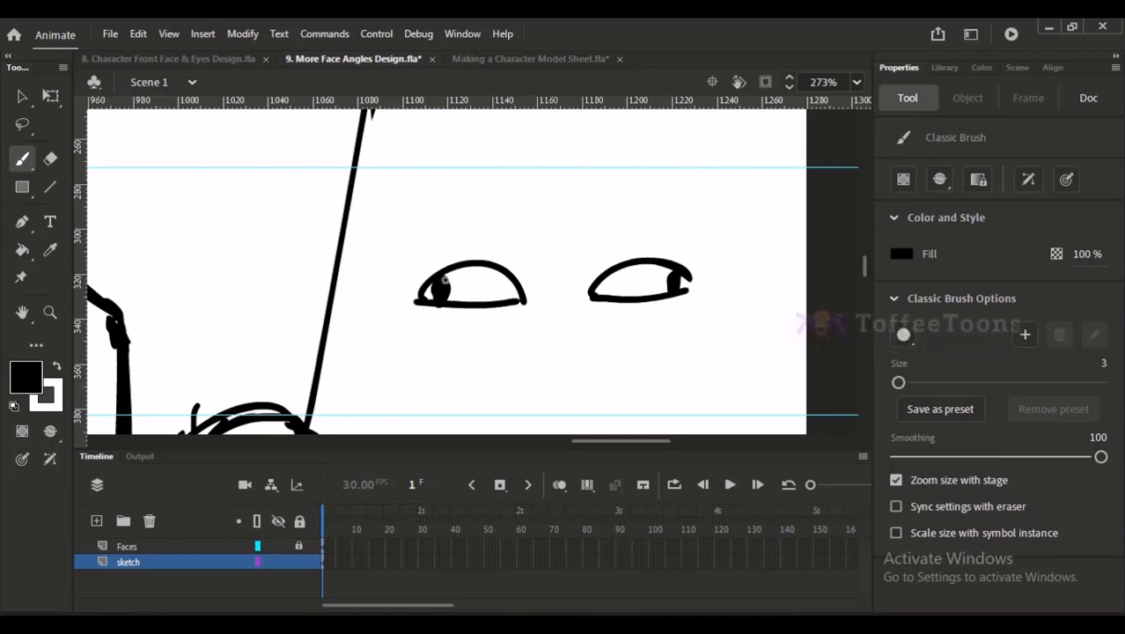
left_click_drag(446, 280, 448, 297)
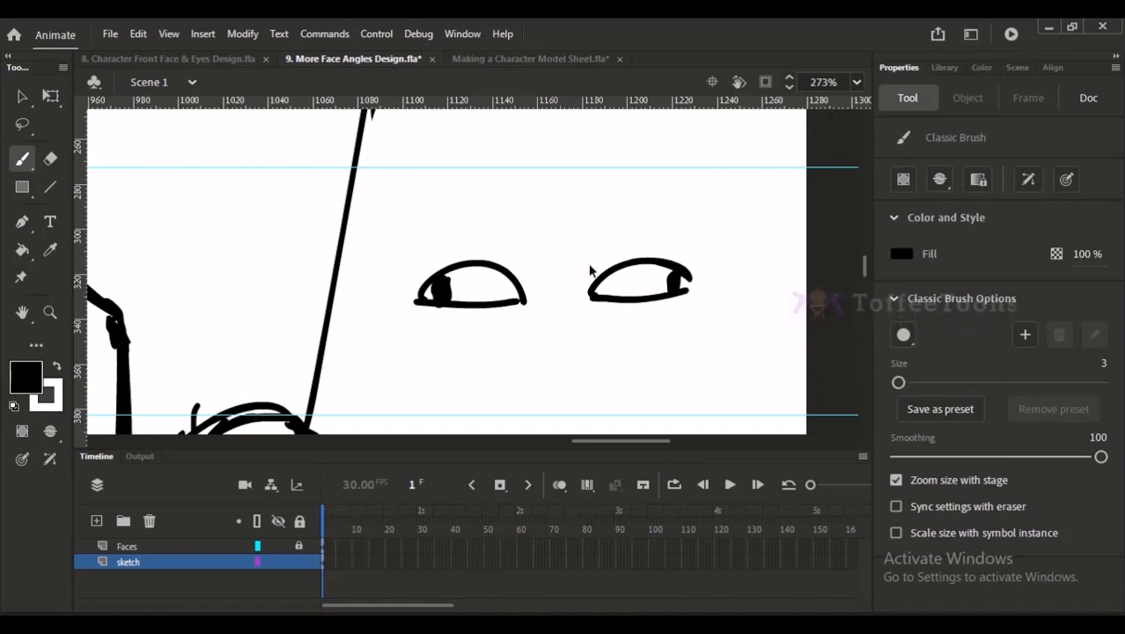
Step: Redraw the second sample eye's upper lid as a fuller arch and paint narrow irises near the left corners of both sample eyes
key("ctrl+z")
key("ctrl+z")
key("ctrl+z")
key("ctrl+z")
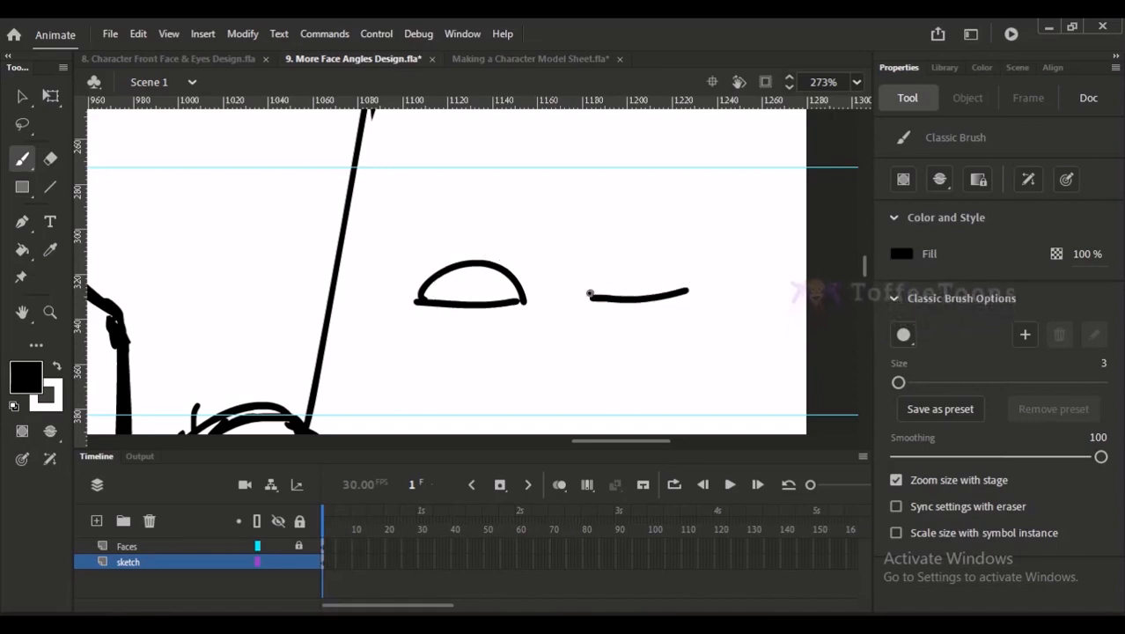
mouse_move(589, 294)
left_mouse_down()
mouse_move(660, 255)
mouse_move(688, 289)
left_mouse_up()
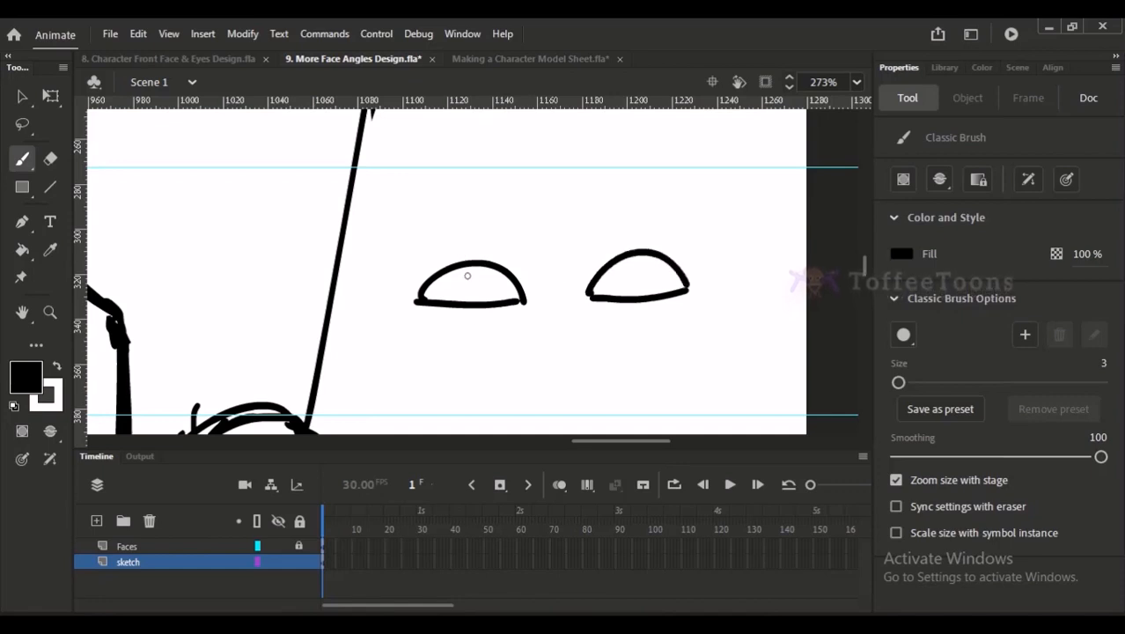
left_click_drag(438, 280, 436, 294)
mouse_move(610, 269)
left_mouse_down()
mouse_move(607, 297)
mouse_move(614, 280)
left_mouse_up()
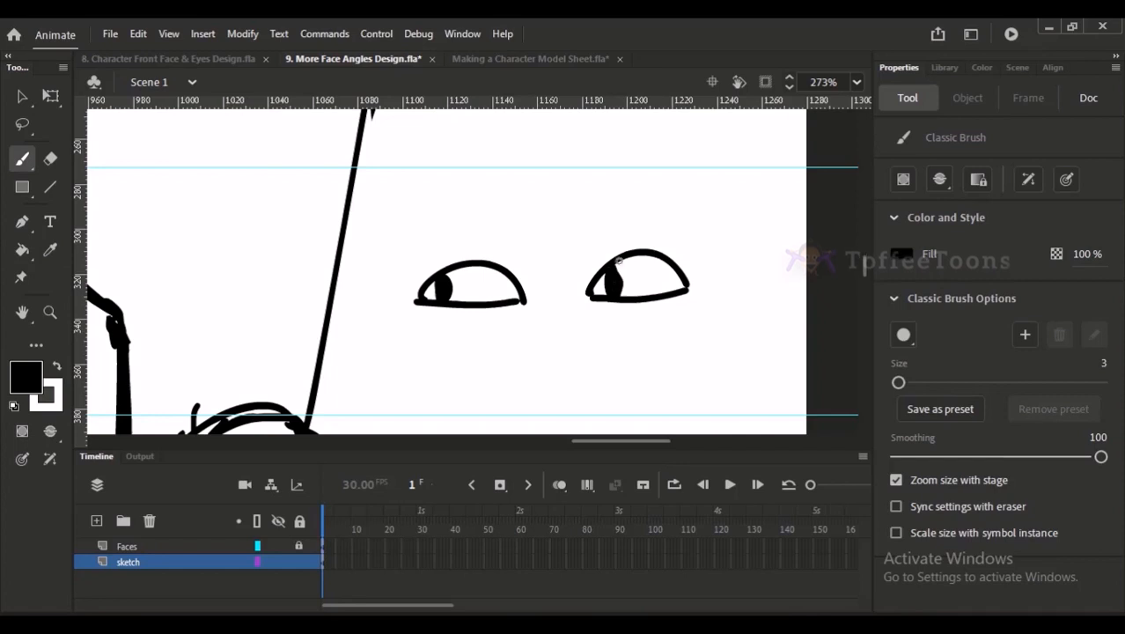
Step: Try irises placed toward the right side of both sample eyes, and undo the sample strokes
mouse_move(529, 221)
left_mouse_down()
mouse_move(383, 238)
mouse_move(366, 267)
left_mouse_up()
key("ctrl+z")
key("ctrl+z")
key("ctrl+z")
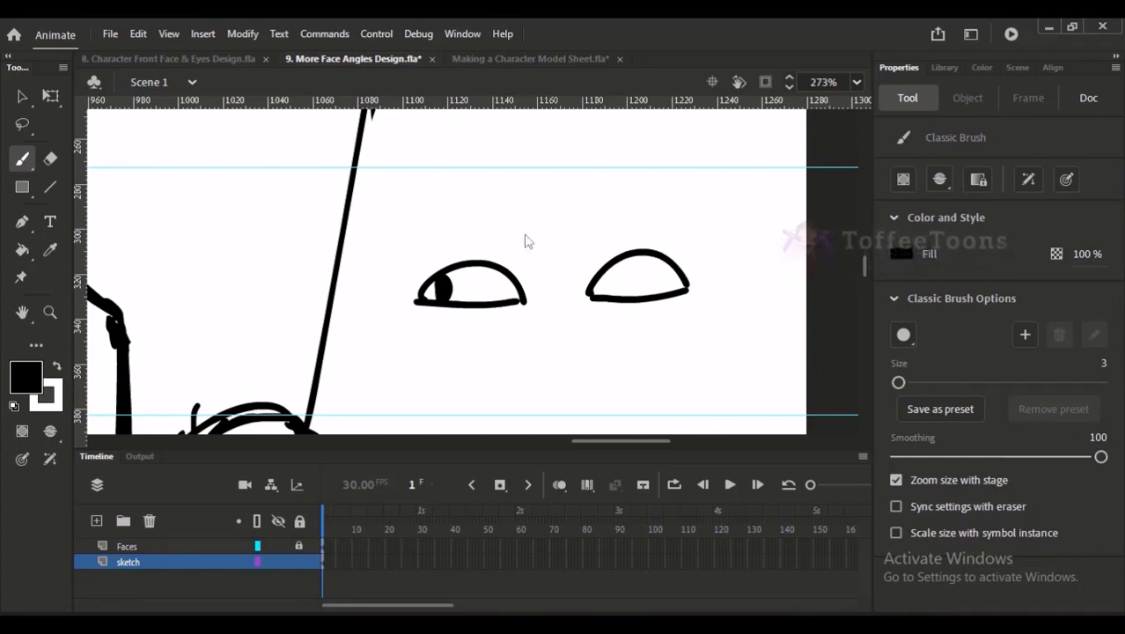
key("ctrl+z")
mouse_move(499, 275)
left_mouse_down()
mouse_move(487, 292)
mouse_move(502, 282)
mouse_move(500, 296)
mouse_move(490, 284)
left_mouse_up()
key("ctrl+z")
left_click_drag(656, 266, 667, 283)
mouse_move(585, 223)
left_mouse_down()
mouse_move(728, 233)
mouse_move(715, 237)
left_mouse_up()
key("ctrl+z")
key("ctrl+z")
key("ctrl+z")
key("ctrl+z")
key("ctrl+z")
key("ctrl+z")
key("ctrl+z")
key("ctrl+z")
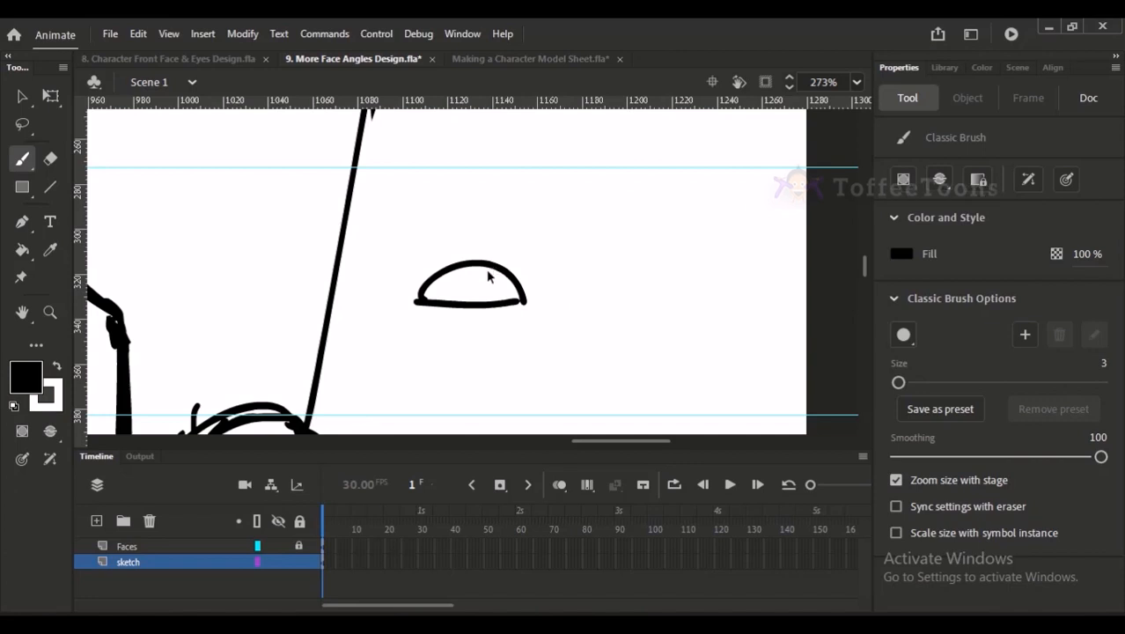
Step: Paint two small white highlights near the left edge of the near eye's black iris, matching the far eye
left_click_drag(314, 313, 605, 220)
mouse_move(392, 357)
left_mouse_down()
mouse_move(416, 317)
mouse_move(419, 354)
mouse_move(409, 341)
left_mouse_up()
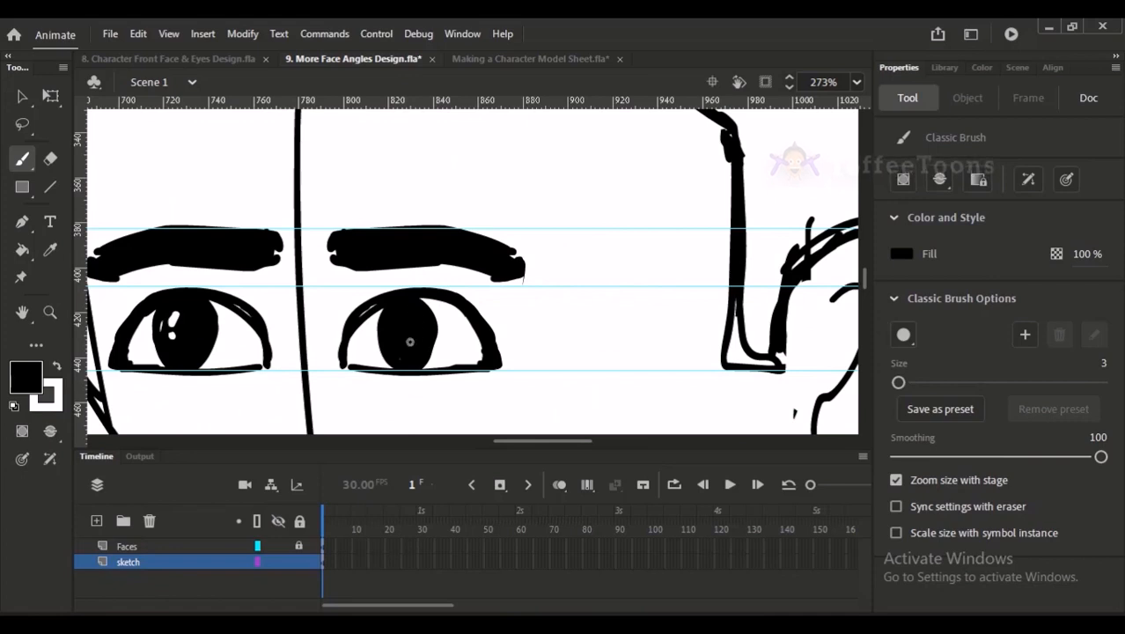
key("x")
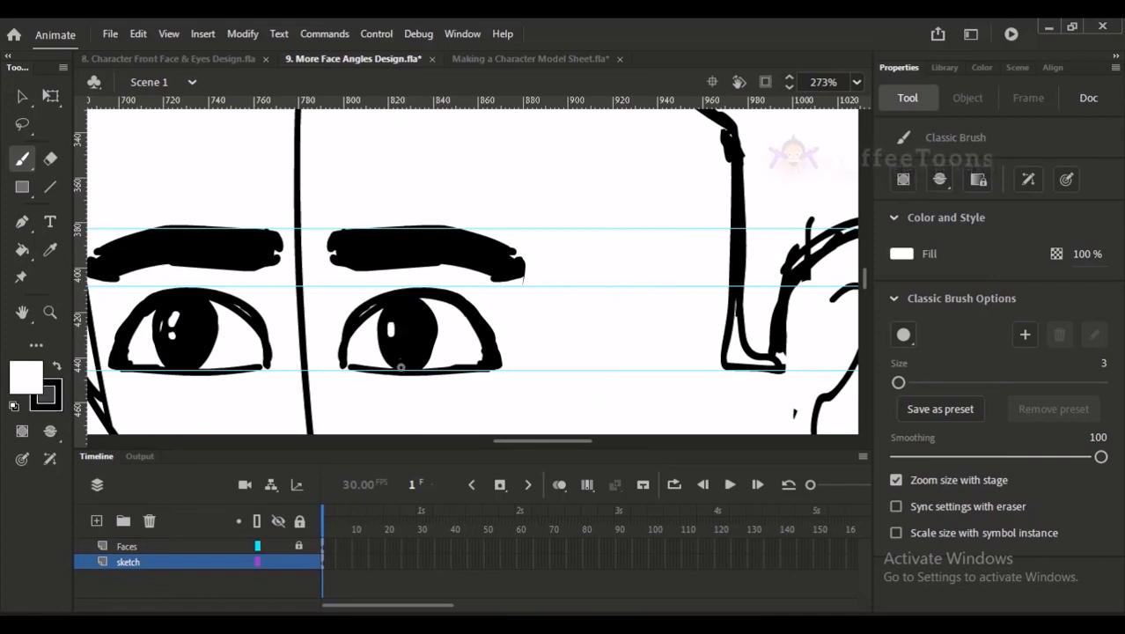
key("ctrl+z")
left_click_drag(391, 318, 389, 327)
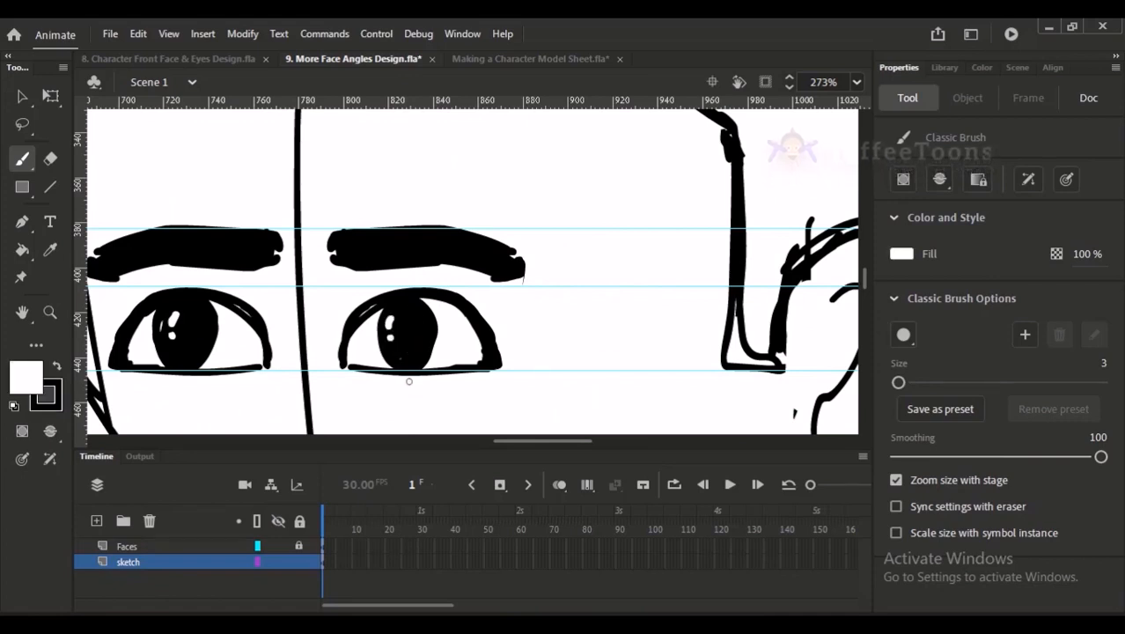
Step: Erase the vertical centre guide line running from the hairline to the chin of the turned head
key("ctrl+2")
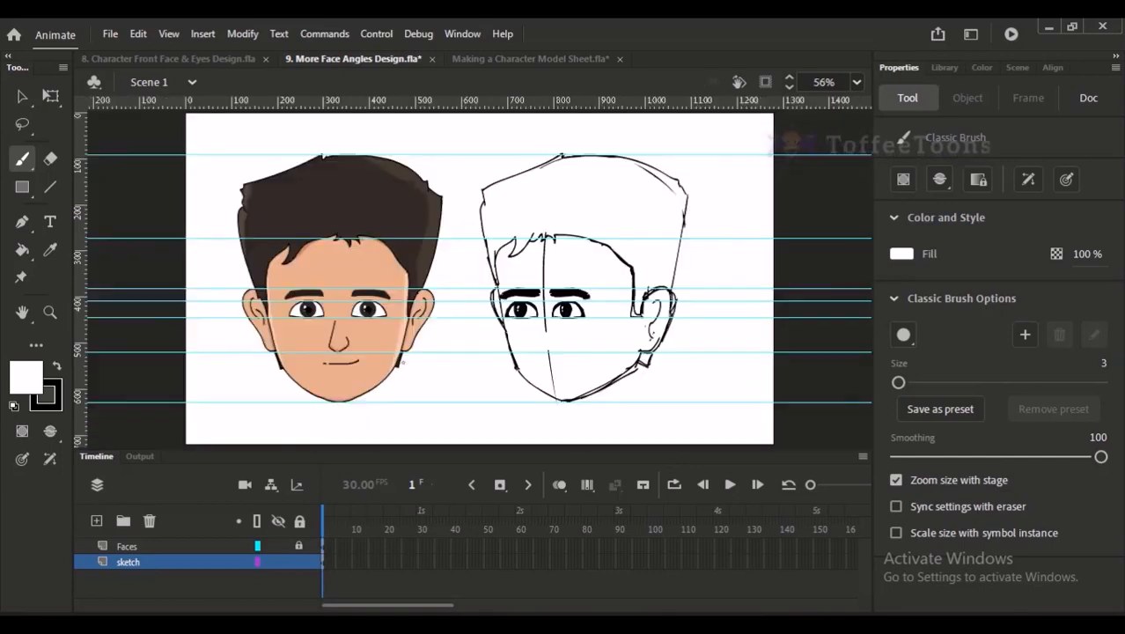
left_click_drag(495, 233, 619, 428)
left_click_drag(550, 328, 632, 342)
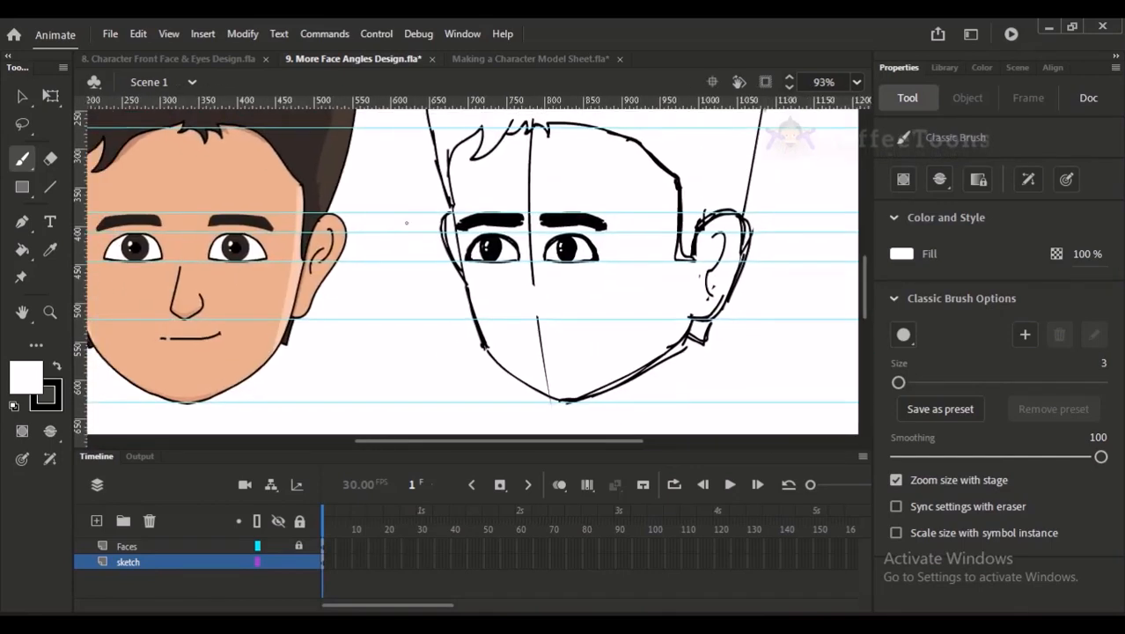
left_click_drag(463, 180, 482, 227)
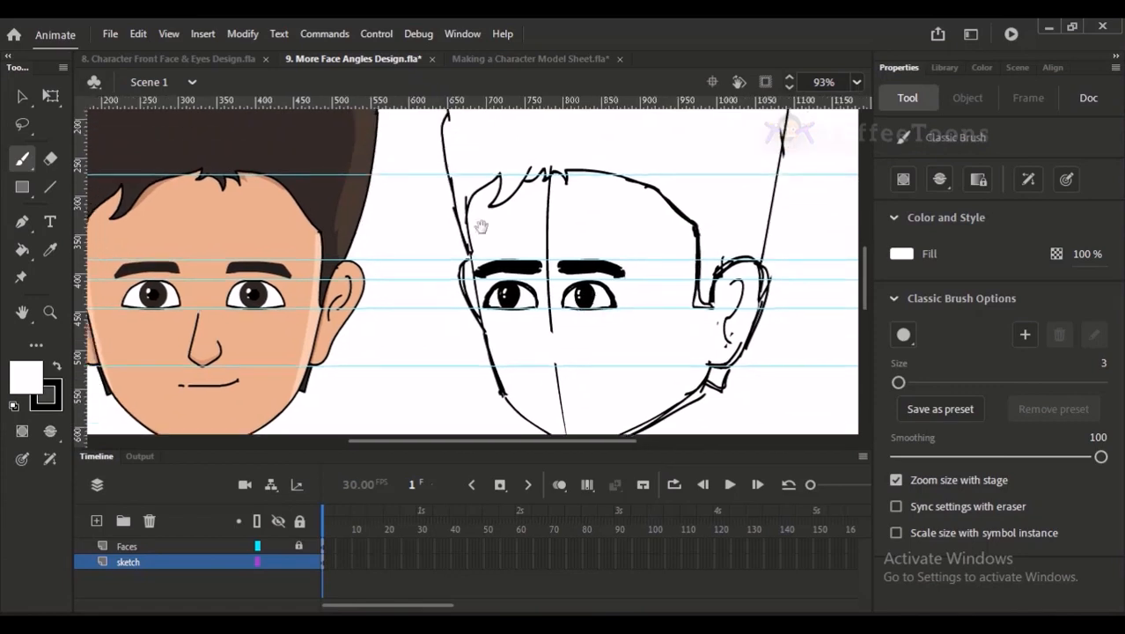
left_click_drag(419, 256, 410, 217)
key("e")
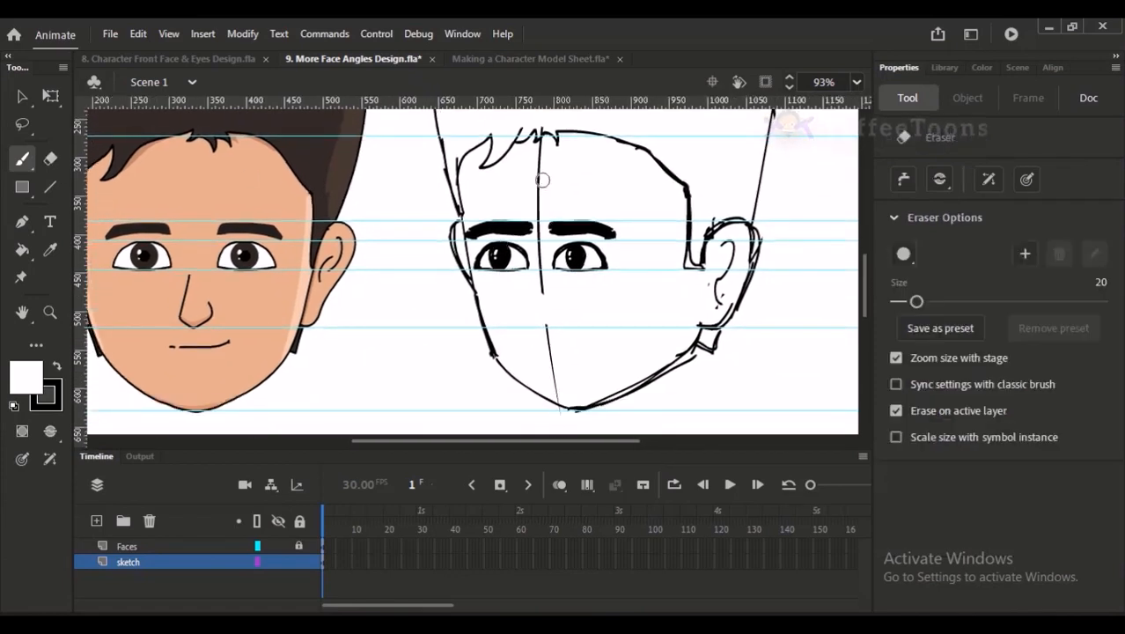
left_click_drag(537, 141, 560, 404)
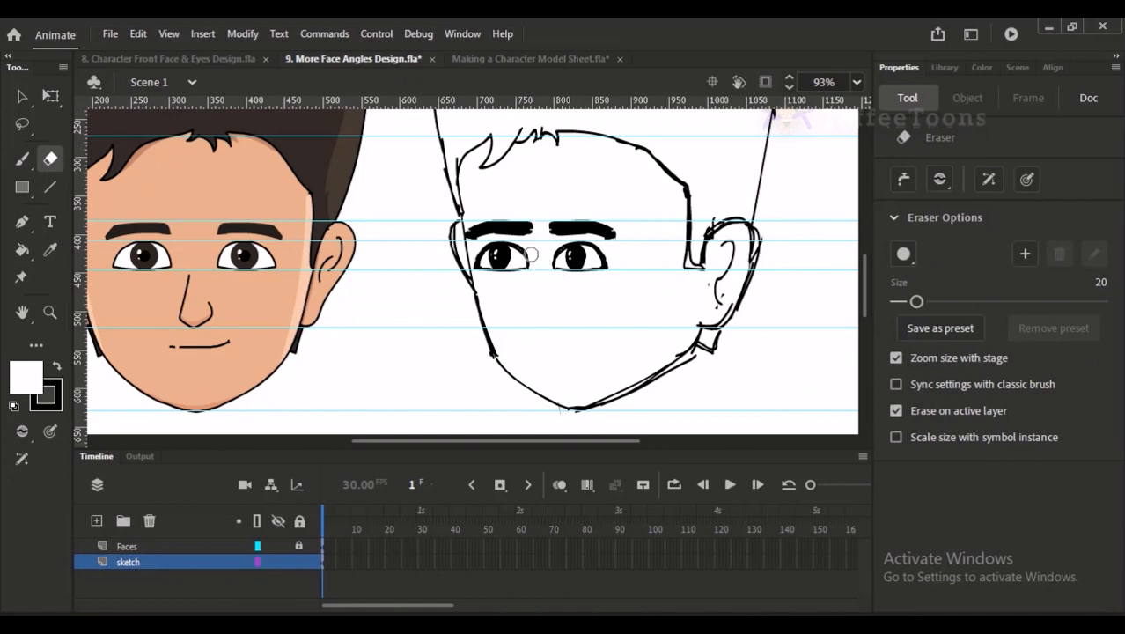
Step: Sketch the nose in black below and between the eyes, with its bridge slanting down to the nose guide and a short nostril curve
key("b")
left_click_drag(539, 270, 569, 260)
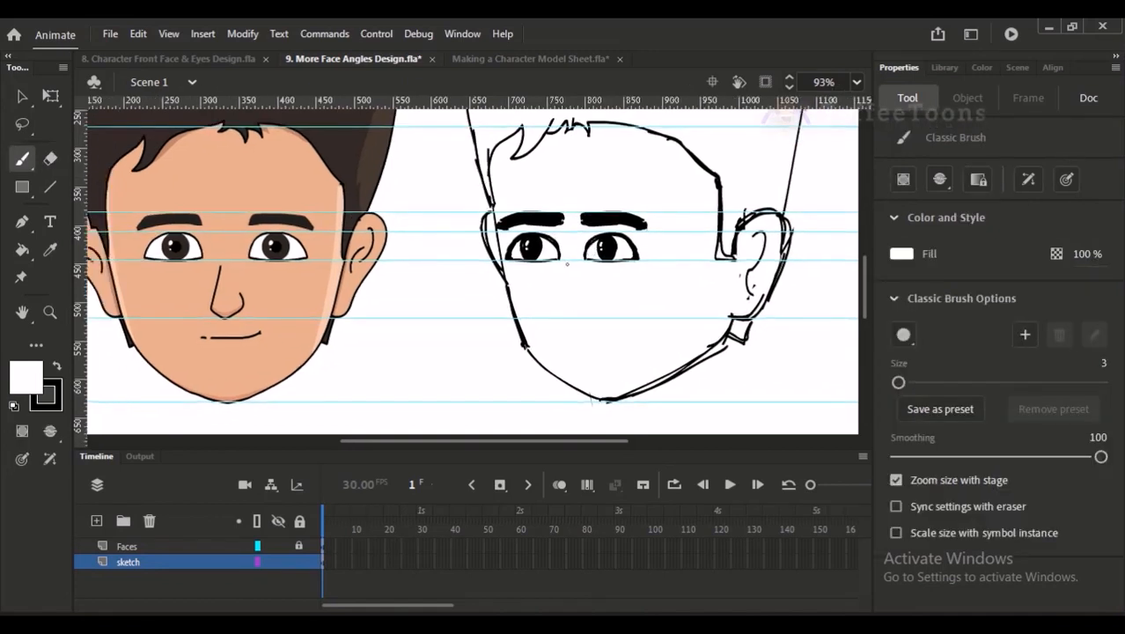
key("x")
left_click_drag(566, 293, 566, 296)
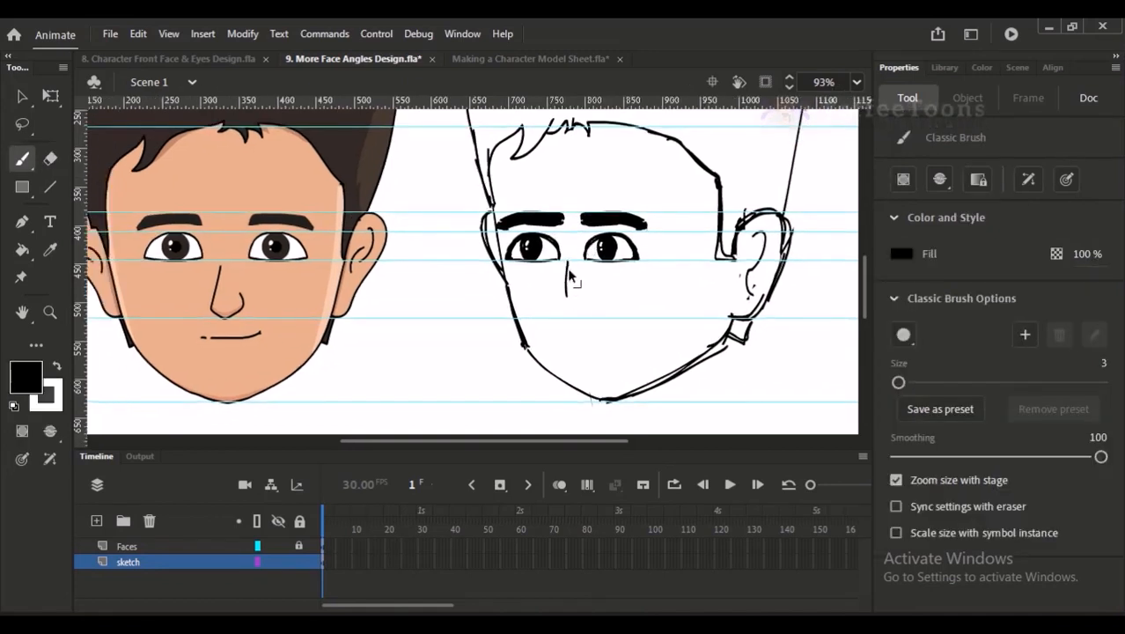
key("ctrl+z")
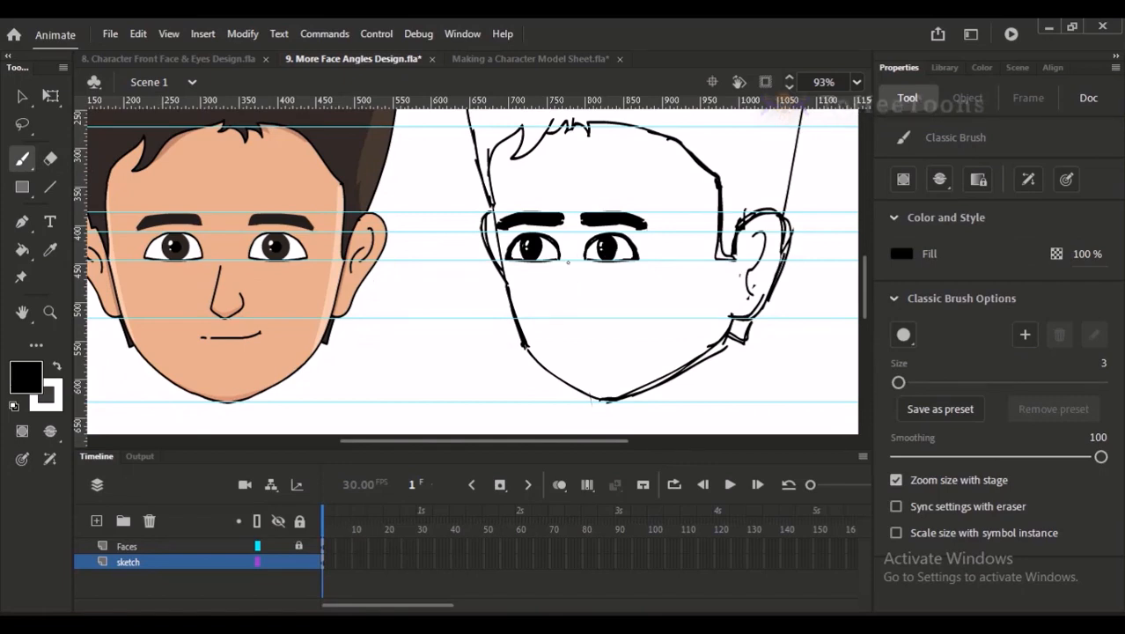
mouse_move(564, 315)
left_mouse_down()
mouse_move(561, 283)
mouse_move(557, 314)
mouse_move(586, 308)
left_mouse_up()
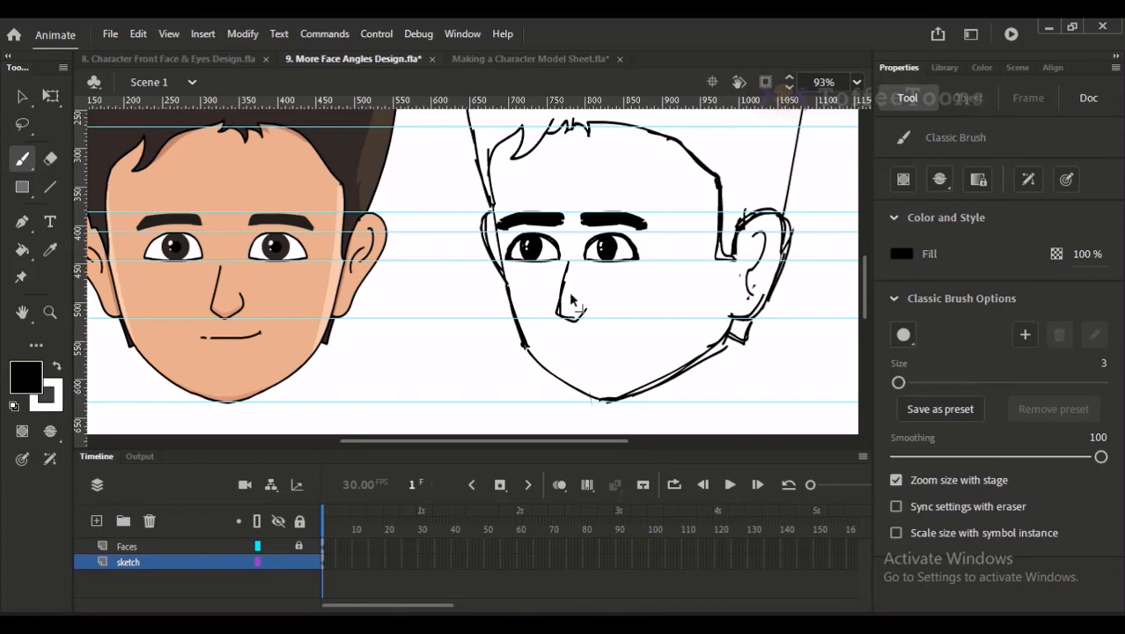
key("ctrl+z")
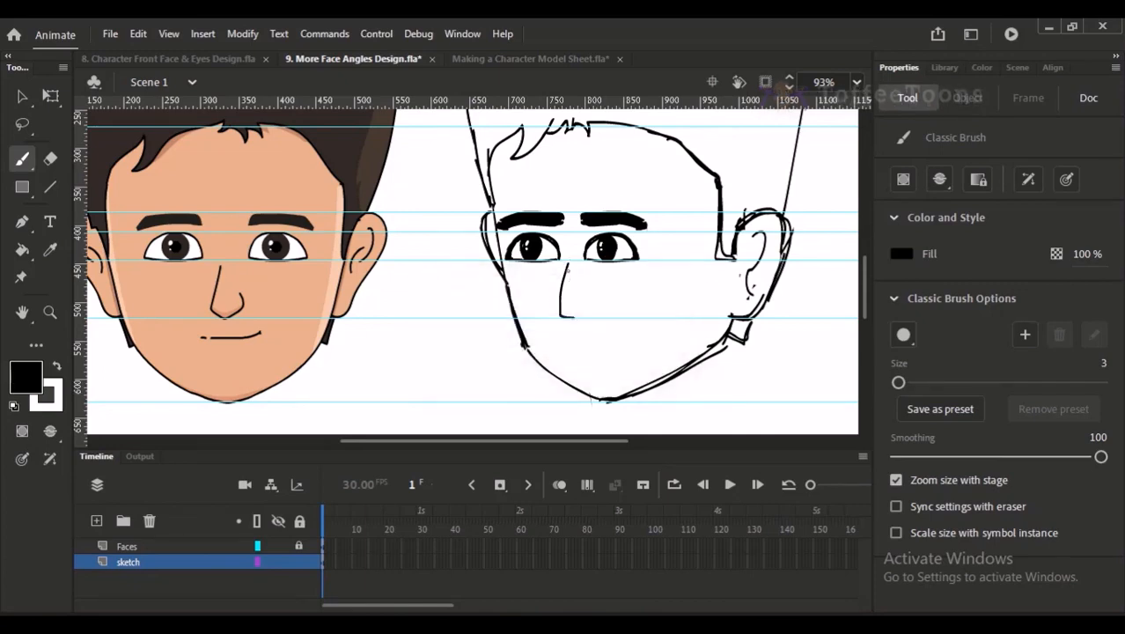
mouse_move(565, 319)
left_mouse_down()
mouse_move(582, 309)
mouse_move(553, 338)
mouse_move(592, 303)
left_mouse_up()
Step: Sketch a slightly smiling mouth line below the nose and touch up the bottom of the near ear
left_click_drag(574, 346, 643, 326)
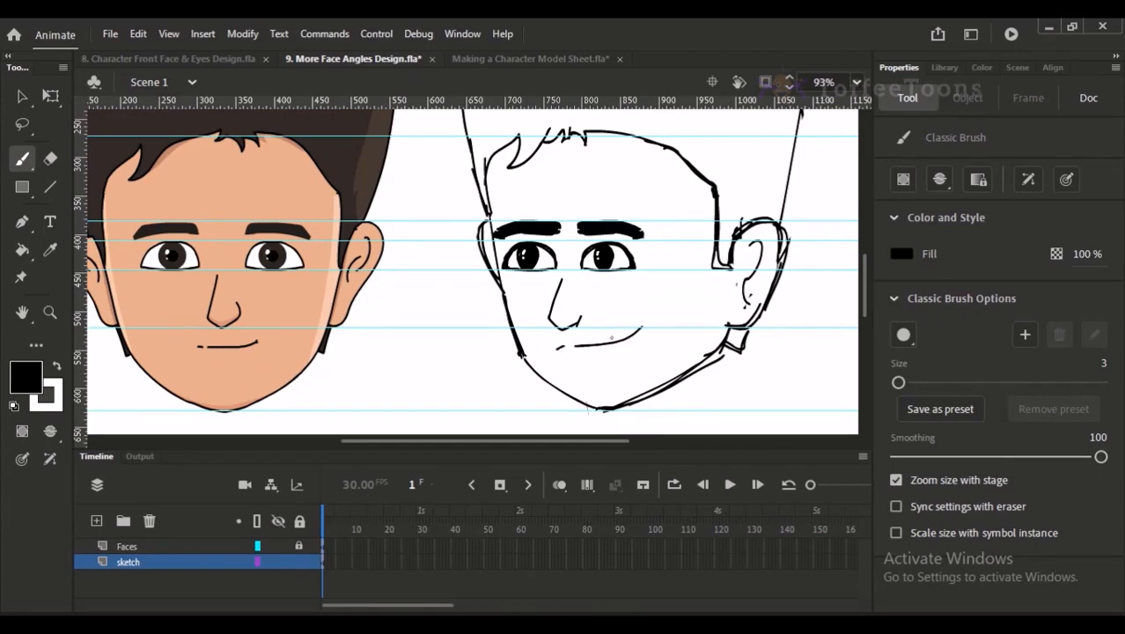
key("ctrl+minus")
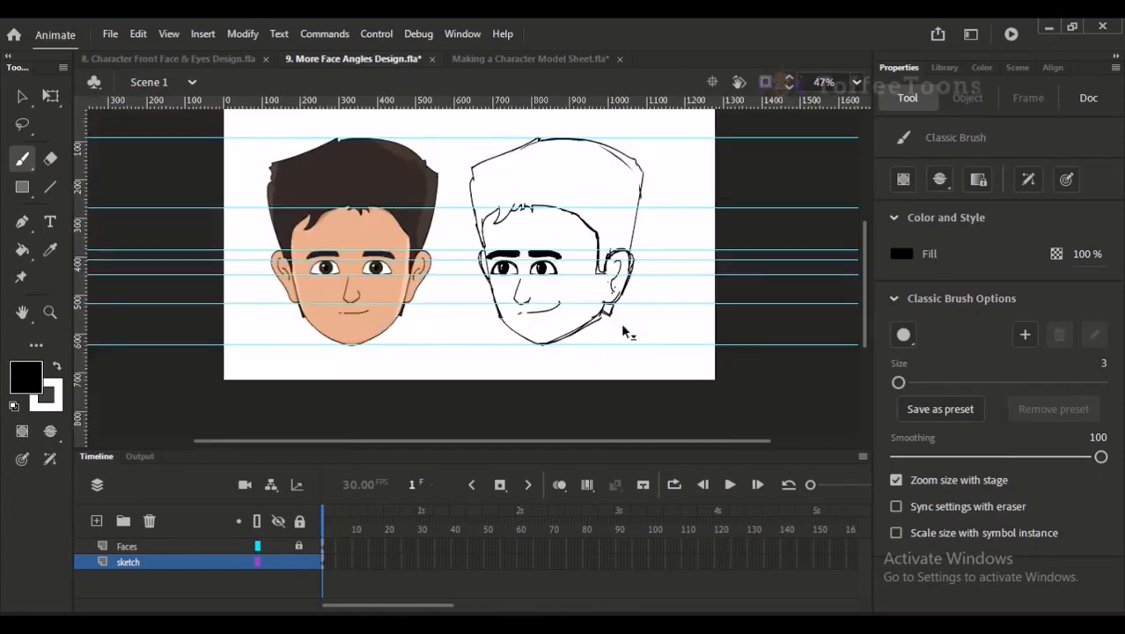
left_click_drag(492, 291, 469, 307)
mouse_move(438, 169)
left_mouse_down()
mouse_move(489, 220)
mouse_move(575, 367)
left_mouse_up()
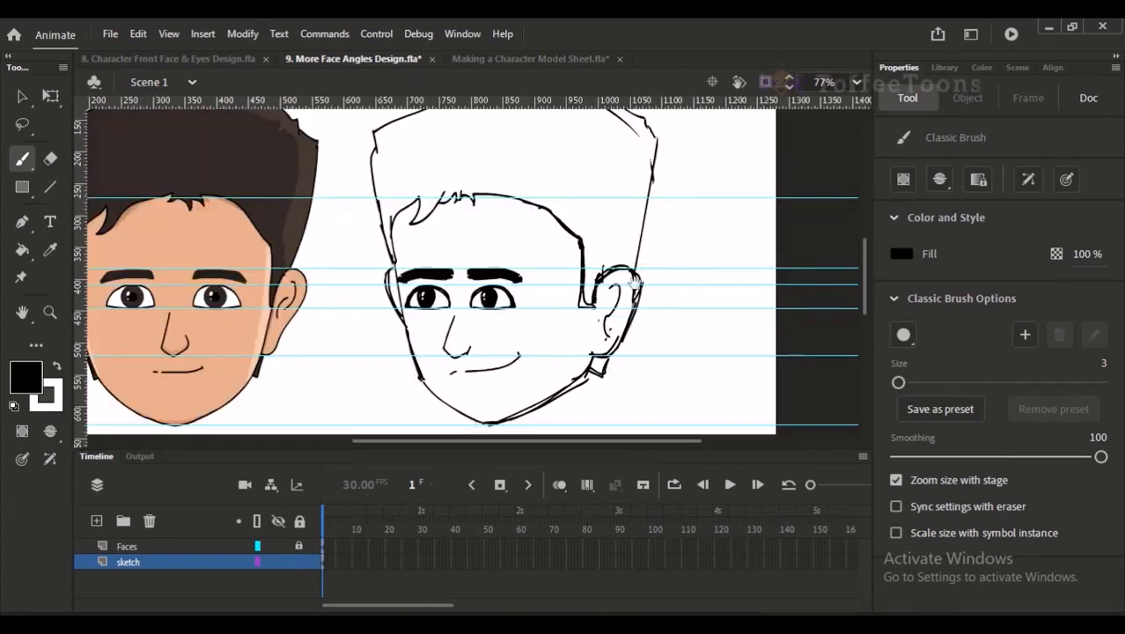
left_click_drag(633, 283, 697, 246)
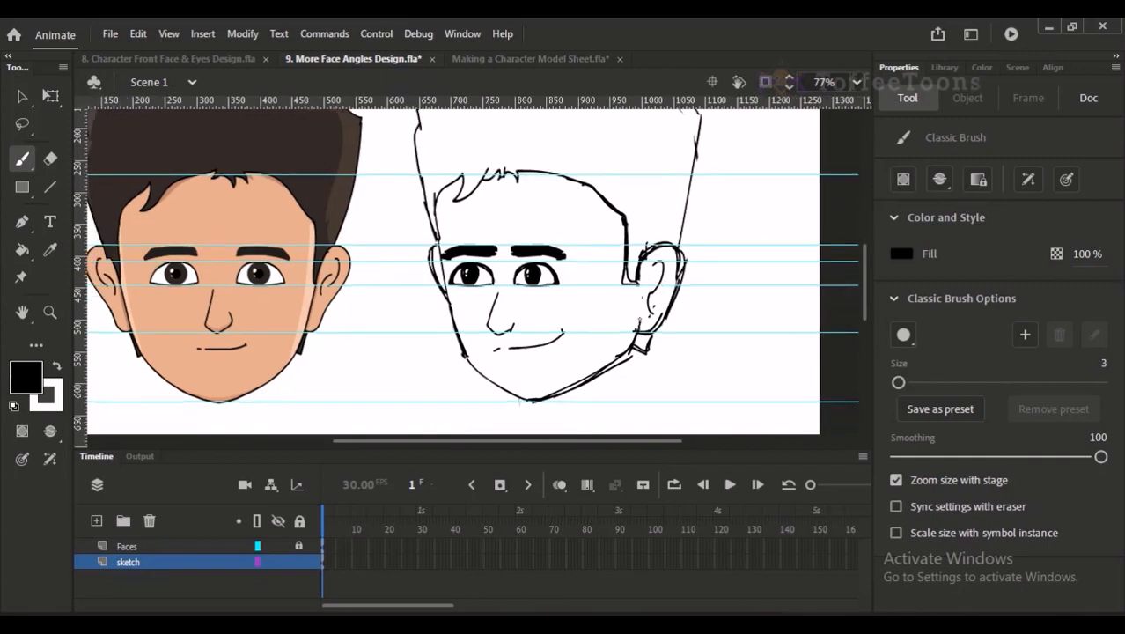
left_click_drag(638, 337, 645, 349)
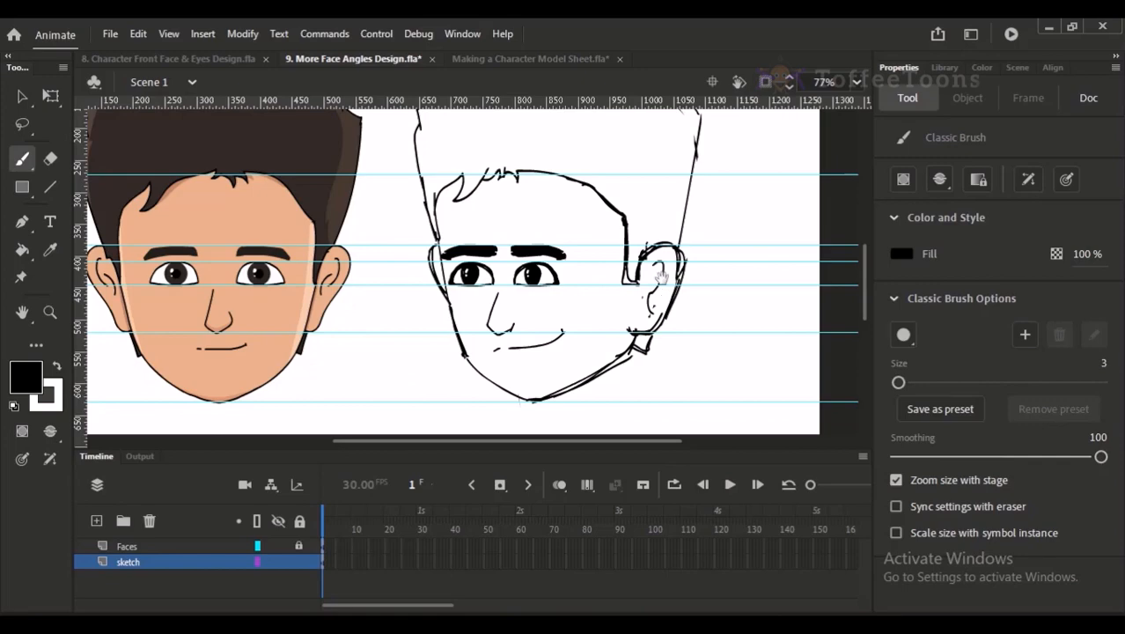
left_click_drag(660, 278, 662, 292)
Step: Select the entire turned-head sketch and skew it slightly vertically with Free Transform
key("ctrl+minus")
key("ctrl+minus")
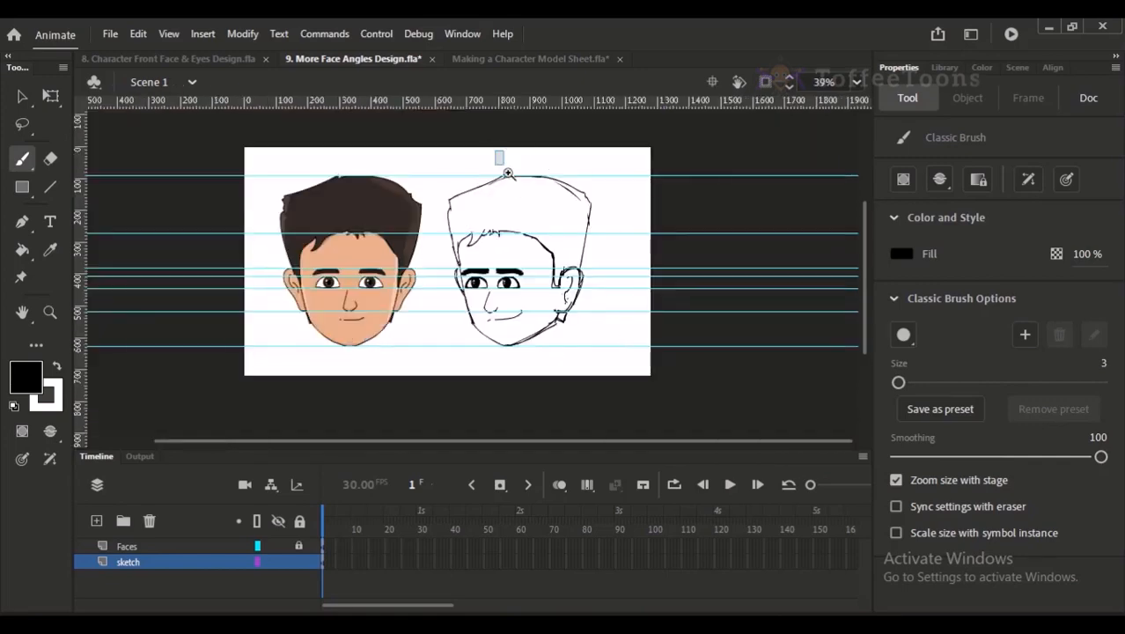
key("ctrl+equal")
left_click_drag(587, 328, 639, 331)
left_click(28, 122)
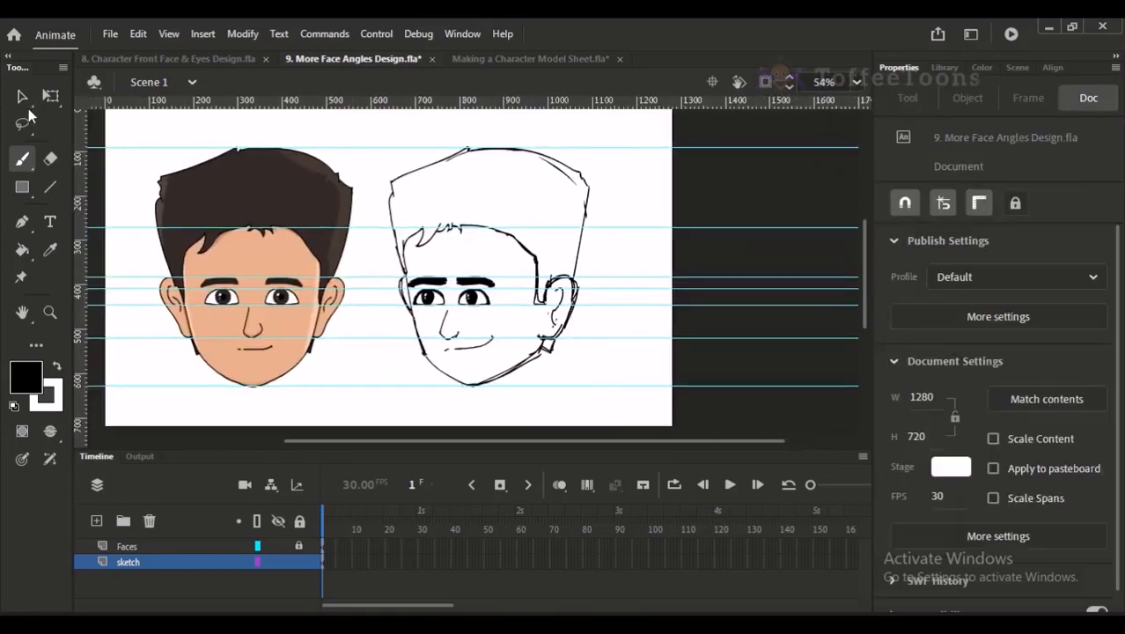
left_click_drag(496, 258, 515, 243)
mouse_move(422, 323)
left_mouse_down()
mouse_move(392, 240)
mouse_move(398, 153)
mouse_move(460, 129)
mouse_move(575, 127)
mouse_move(632, 160)
mouse_move(651, 281)
mouse_move(589, 377)
mouse_move(509, 387)
mouse_move(422, 323)
left_mouse_up()
key("q")
left_click_drag(459, 163, 605, 386)
left_click_drag(566, 327, 660, 337)
mouse_move(684, 250)
left_mouse_down()
mouse_move(685, 292)
mouse_move(684, 248)
left_mouse_up()
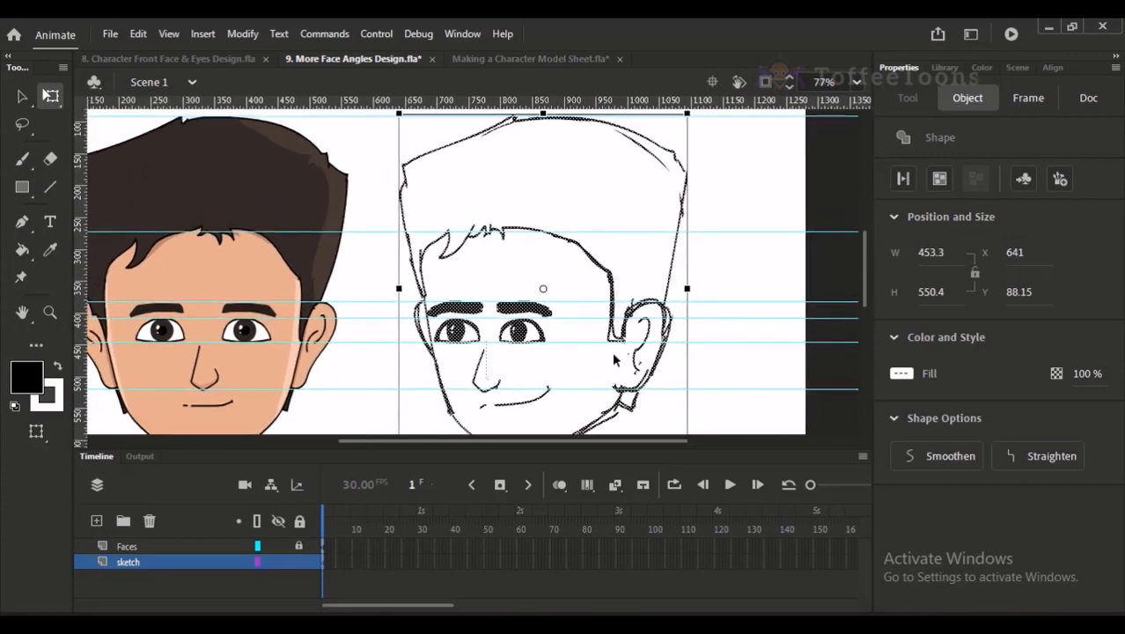
key("ctrl+minus")
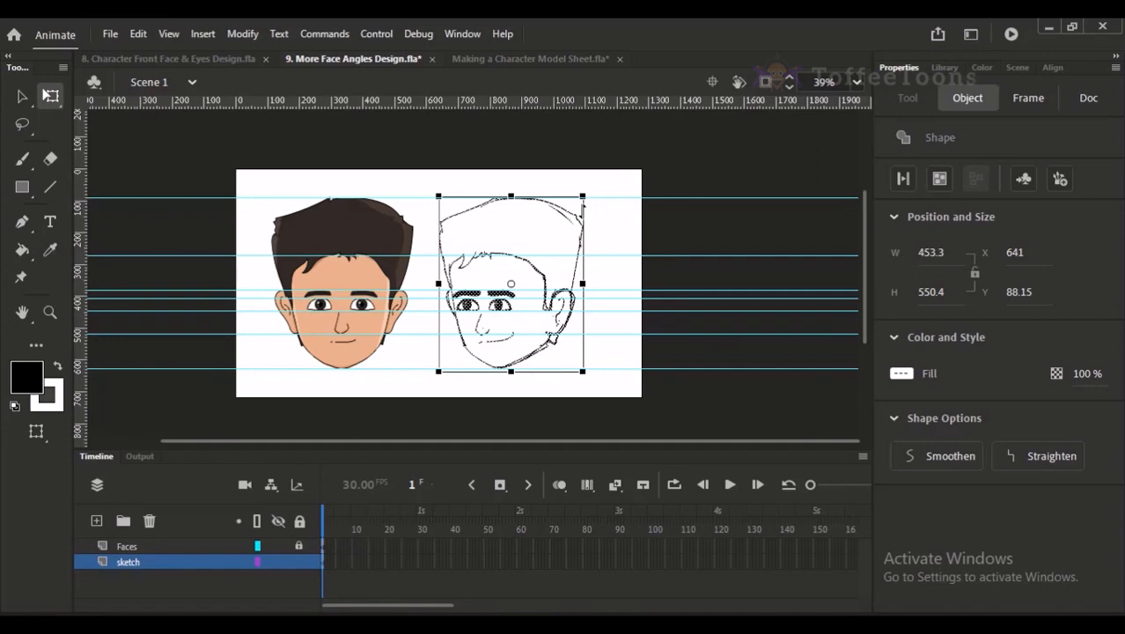
left_click_drag(500, 169, 603, 339)
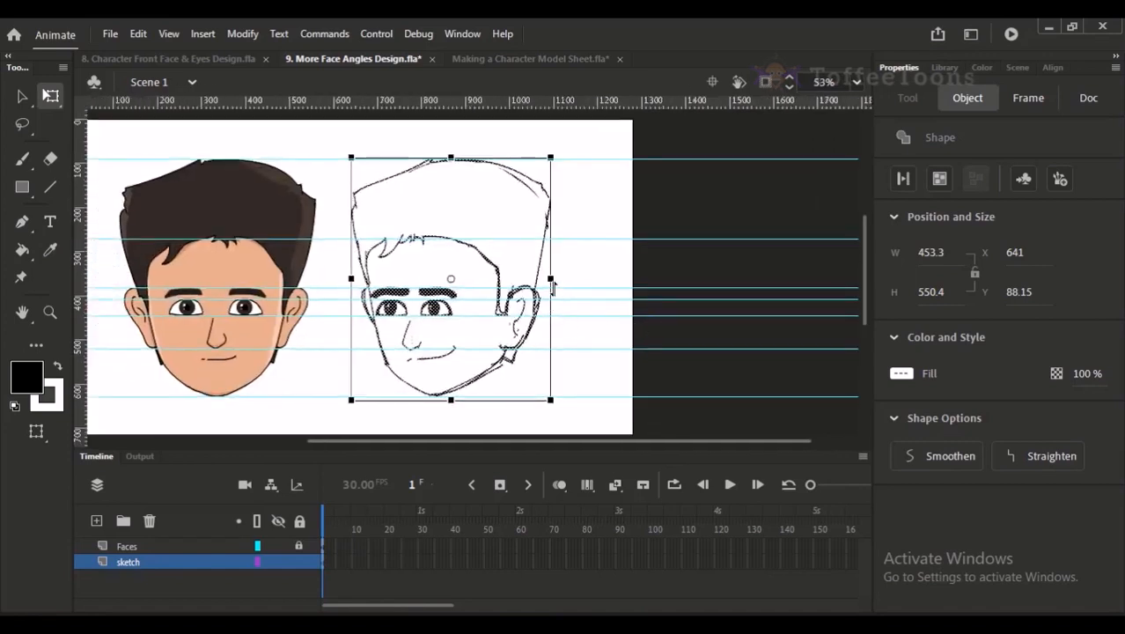
left_click_drag(552, 288, 551, 280)
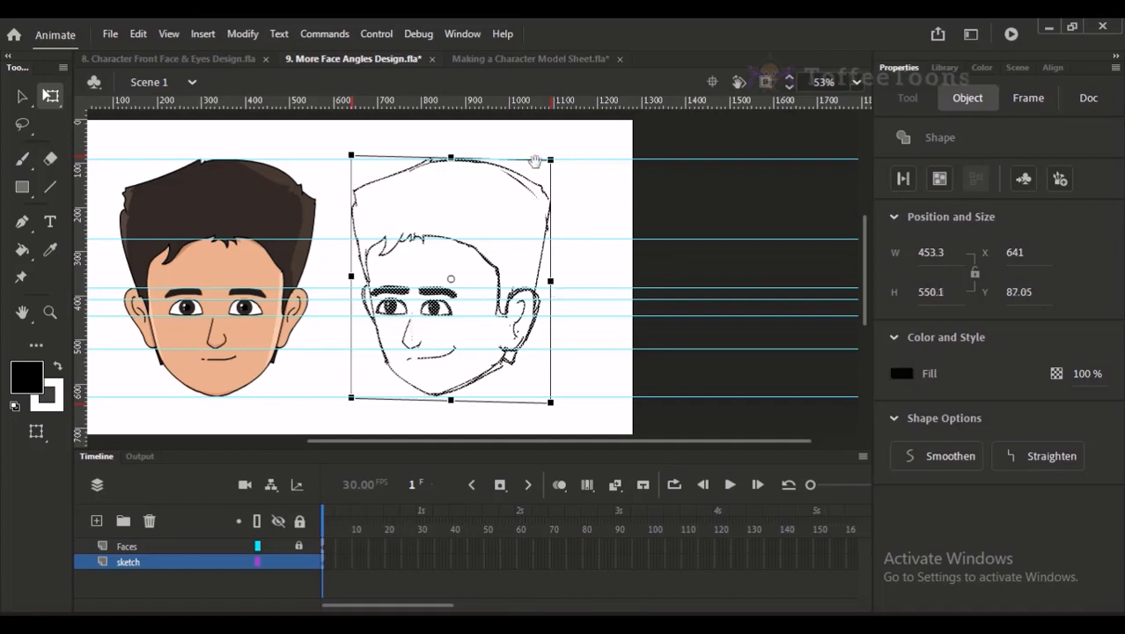
Step: Rotate the head sketch slightly clockwise, nudge its lower edge sideways with a small skew, and deselect it
scroll(512, 132, "up", 3)
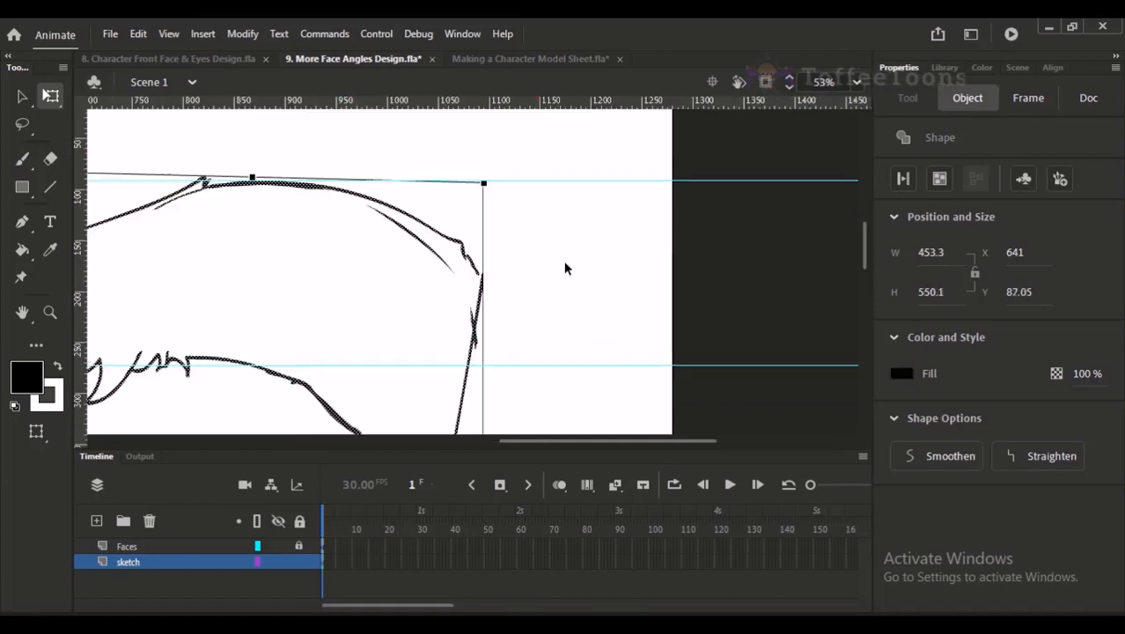
left_click_drag(493, 186, 567, 214)
scroll(522, 233, "down", 3)
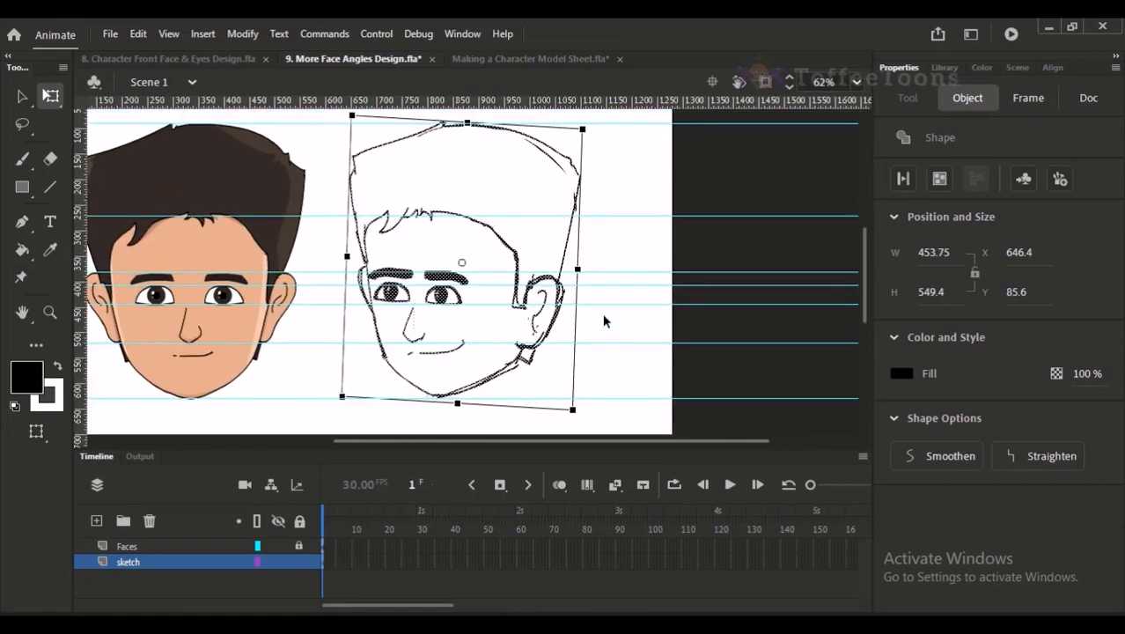
left_click_drag(468, 407, 471, 408)
left_click(639, 172)
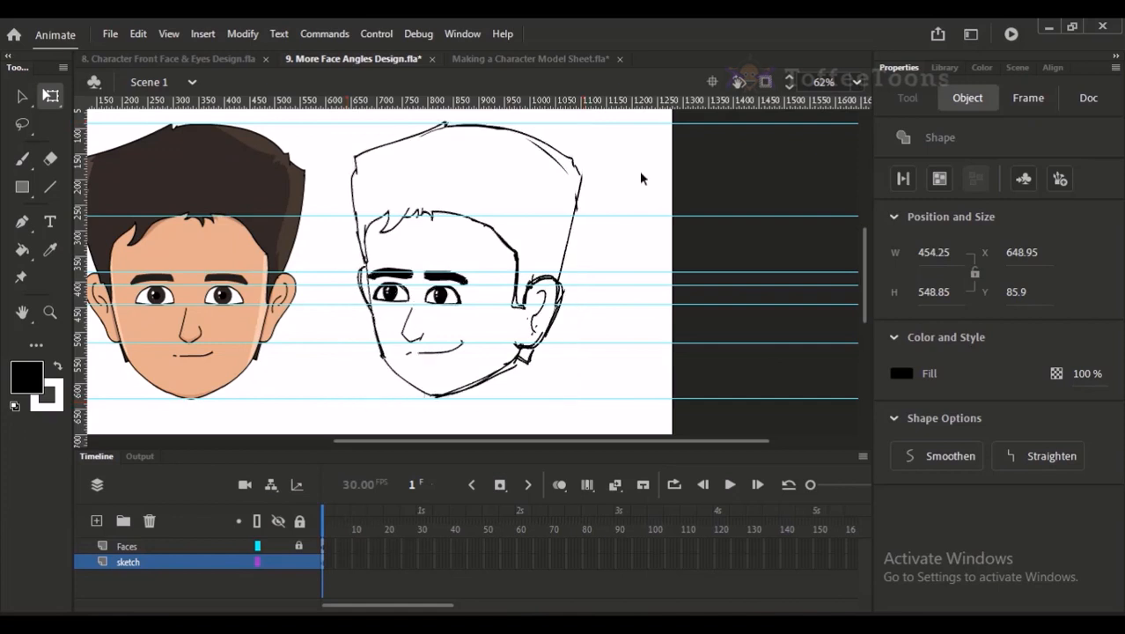
left_click_drag(607, 199, 635, 210)
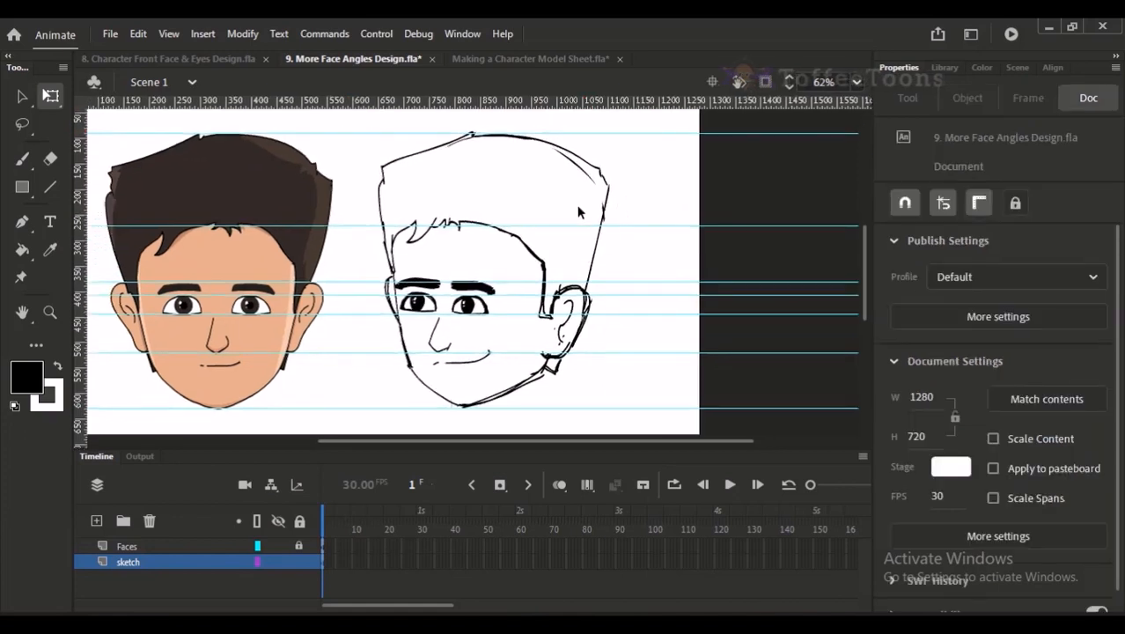
Step: Redraw the outer side outlines of the turned head's hair with the black Classic Brush
key("b")
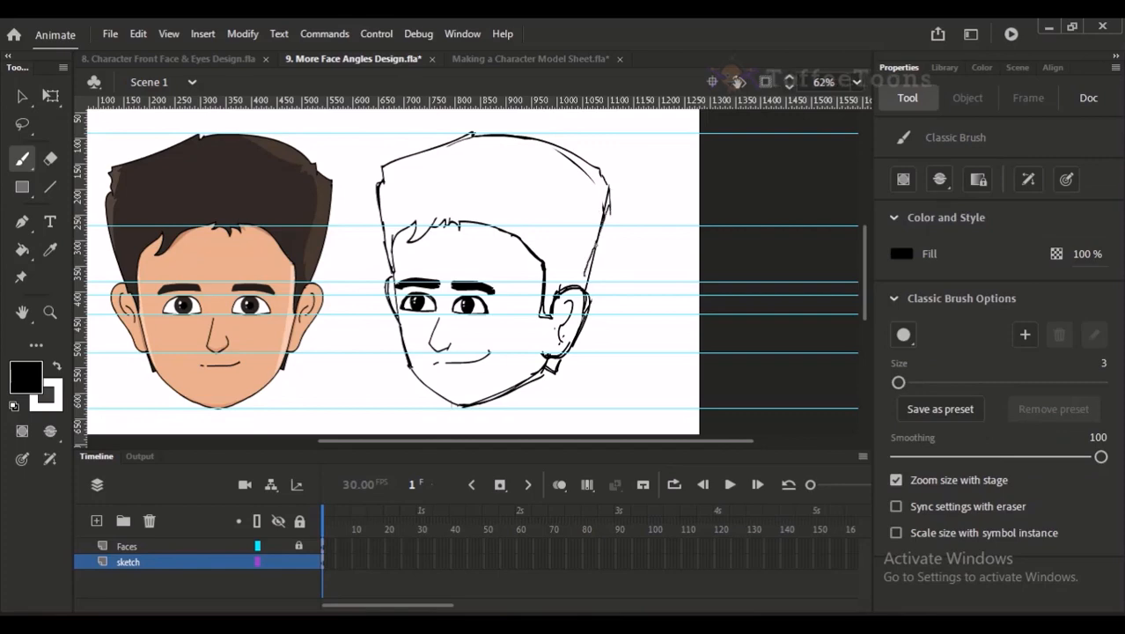
left_click_drag(607, 204, 584, 278)
mouse_move(514, 262)
left_mouse_down()
mouse_move(544, 257)
mouse_move(523, 259)
left_mouse_up()
Step: Fade the sketch layer to 17% opacity with the layer locked, and add a new layer above it
right_click(150, 562)
left_click(229, 546)
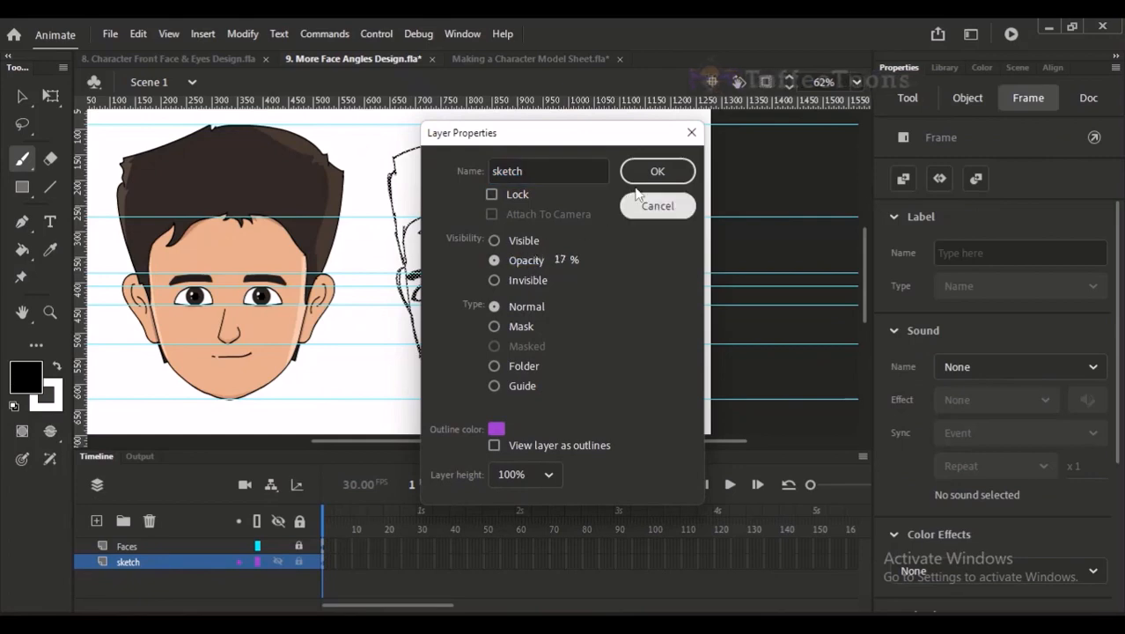
left_click(658, 171)
left_click(97, 521)
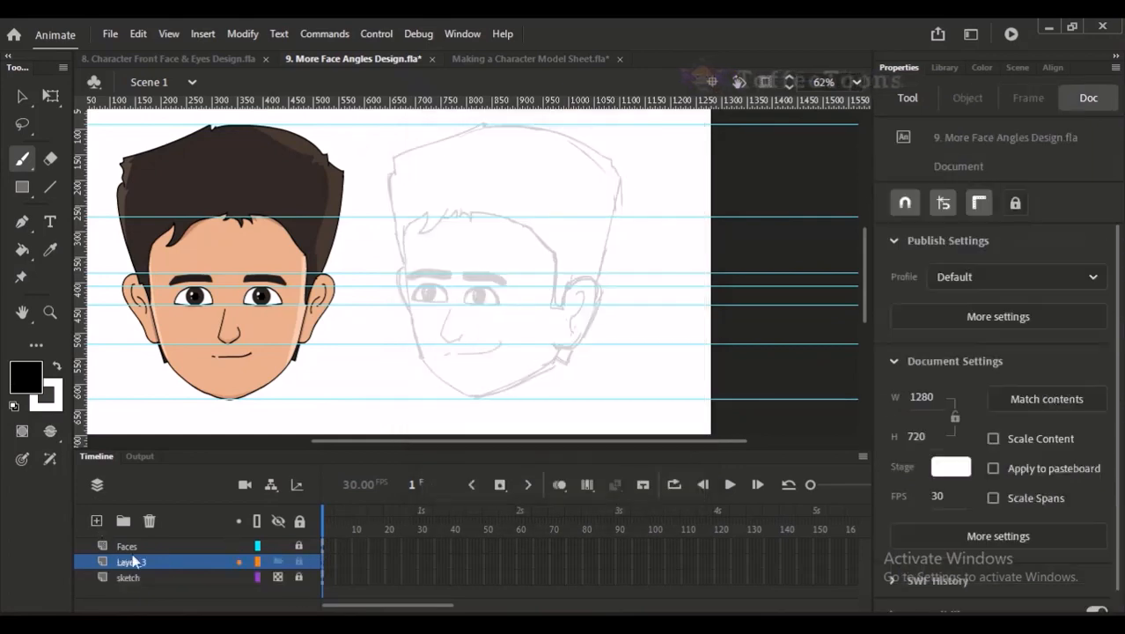
Step: Switch from the Classic Brush to the Paint Brush tool for drawing on the new layer
left_click(21, 162)
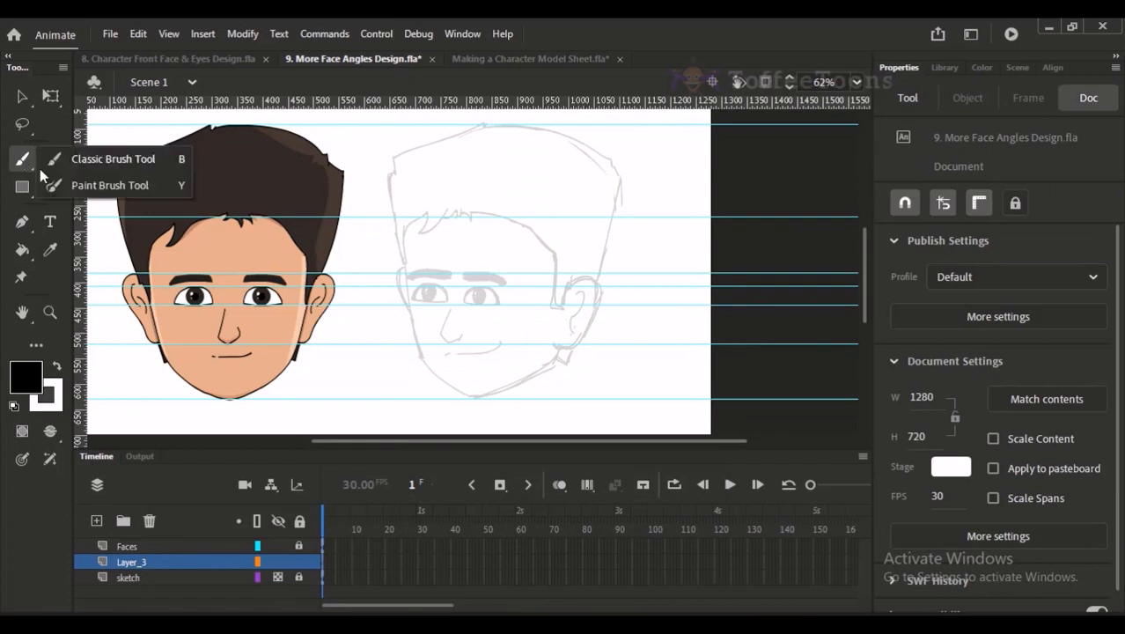
left_click(25, 164)
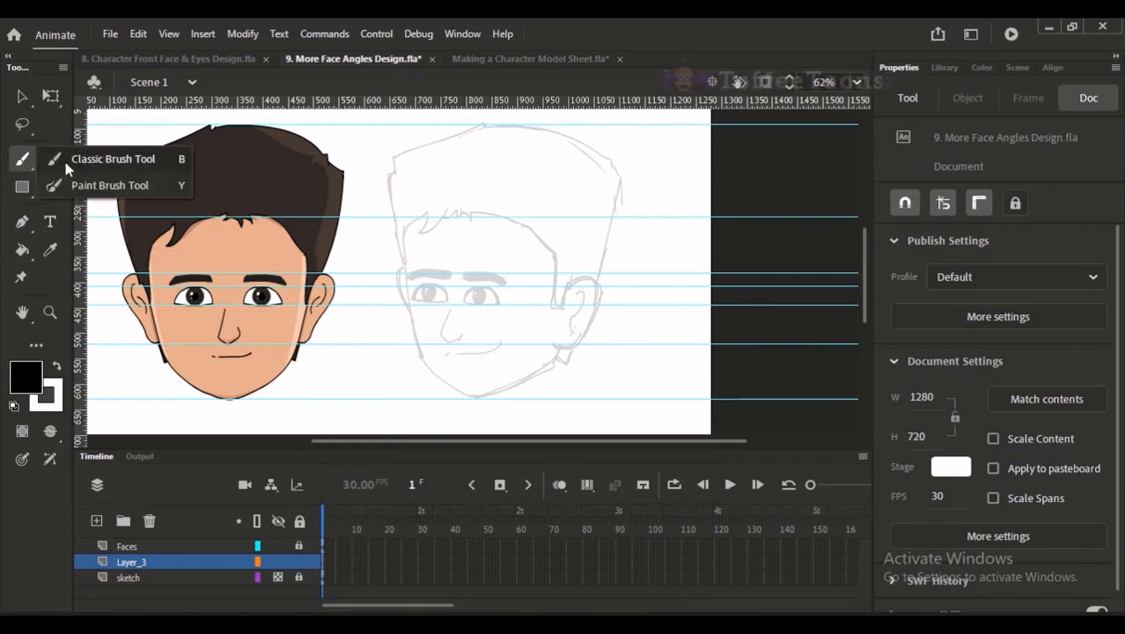
left_click(68, 159)
left_click(25, 162)
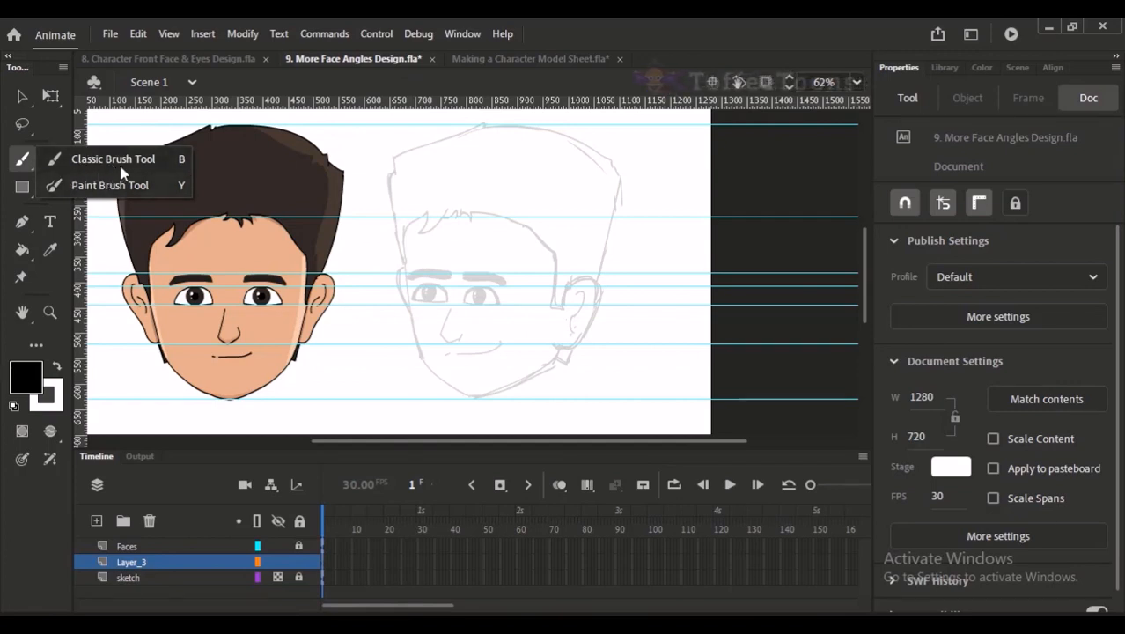
left_click(110, 186)
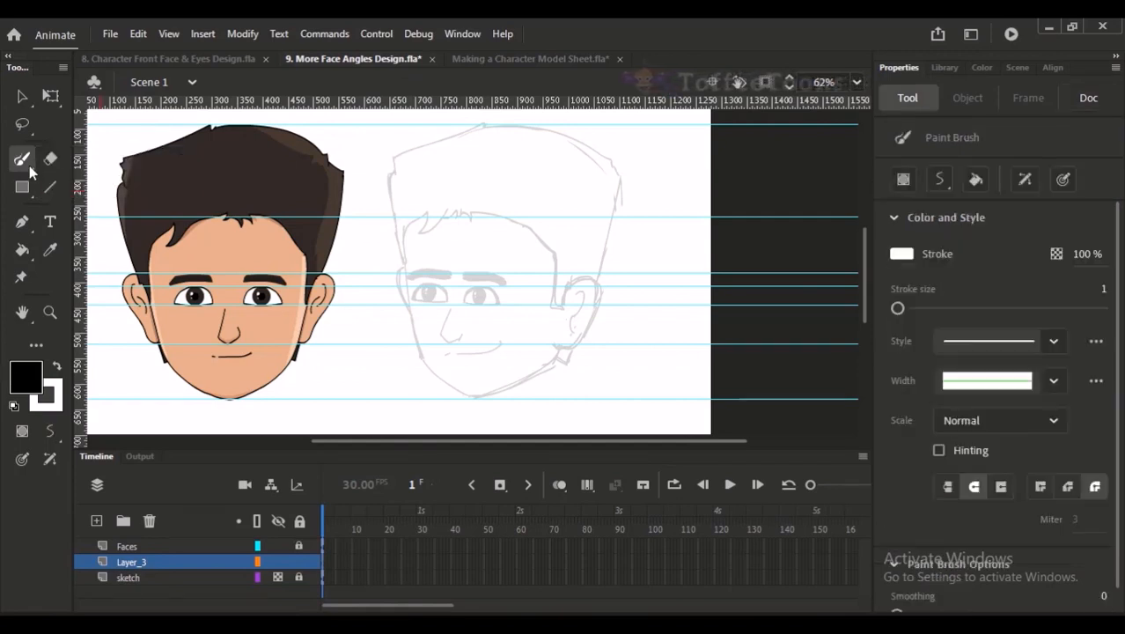
Step: Make black the Paint Brush stroke colour and try a thin test line beside the finished head's ear
left_click_drag(369, 280, 402, 331)
left_click_drag(338, 196, 449, 385)
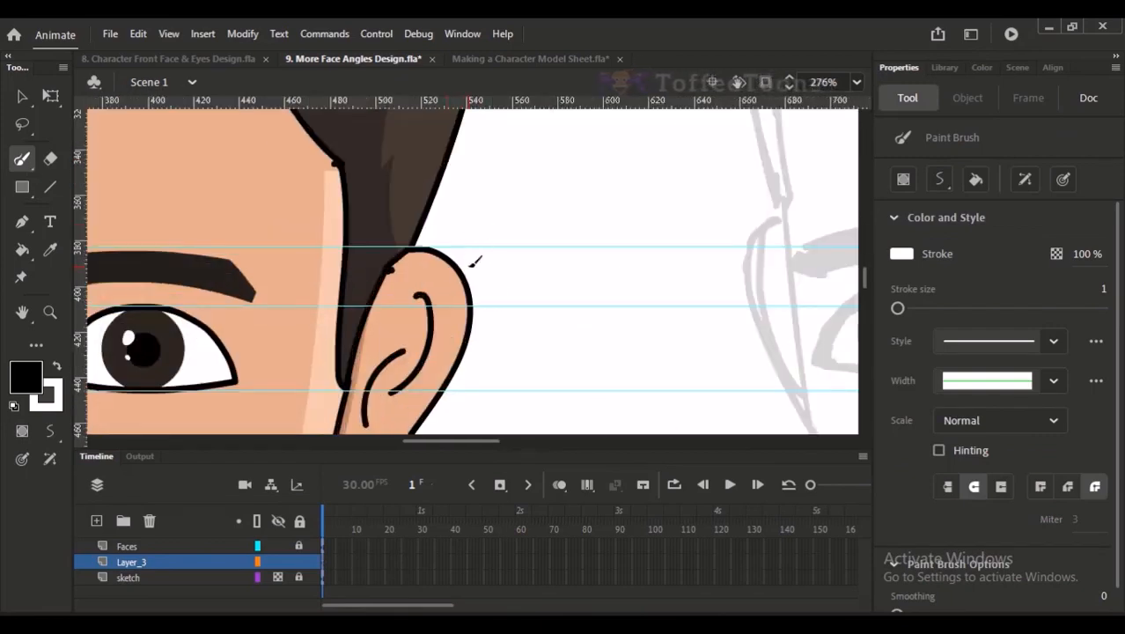
key("x")
left_click_drag(458, 236, 483, 341)
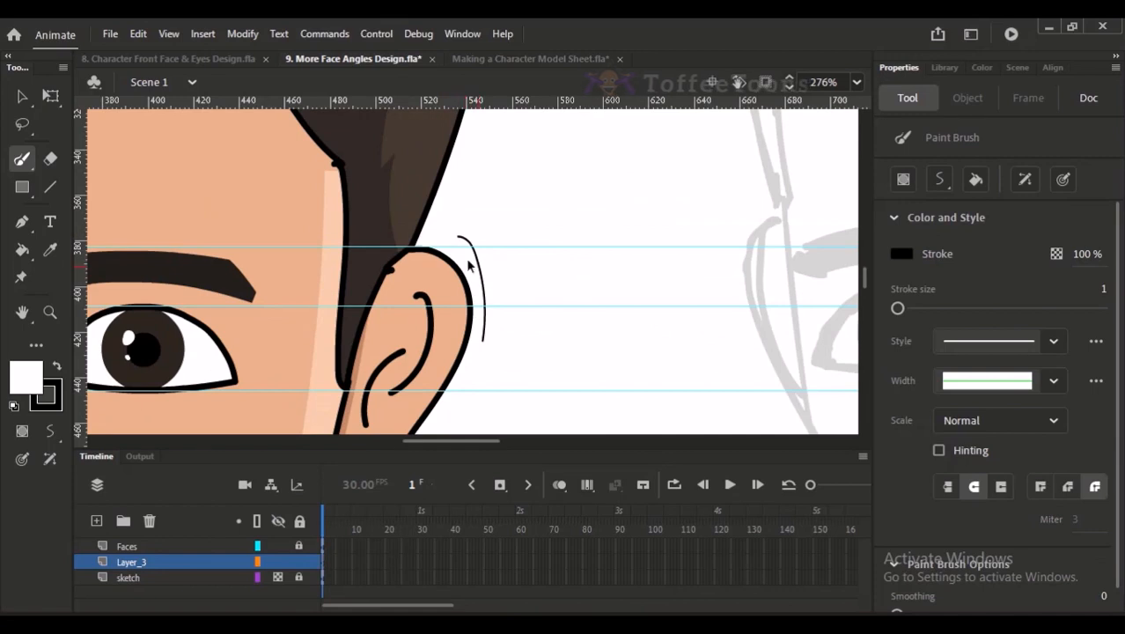
key("ctrl+z")
Step: Try a stroke size of 5 with a test line beside the finished head's ear
left_click(1102, 291)
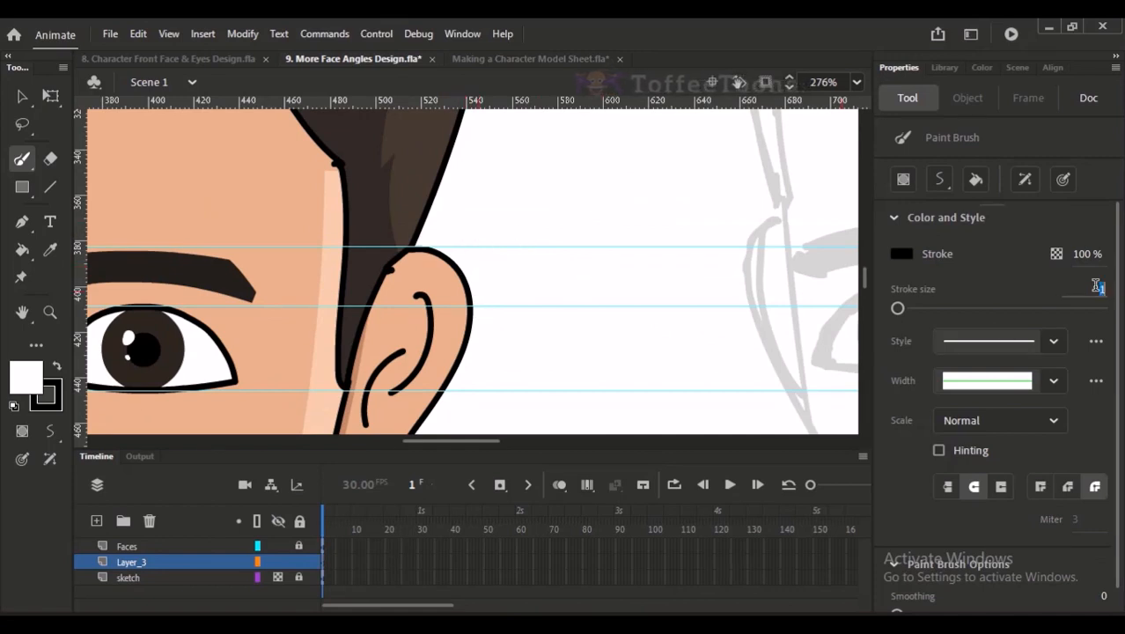
type("5")
key("Return")
mouse_move(464, 238)
left_mouse_down()
mouse_move(506, 306)
mouse_move(506, 335)
left_mouse_up()
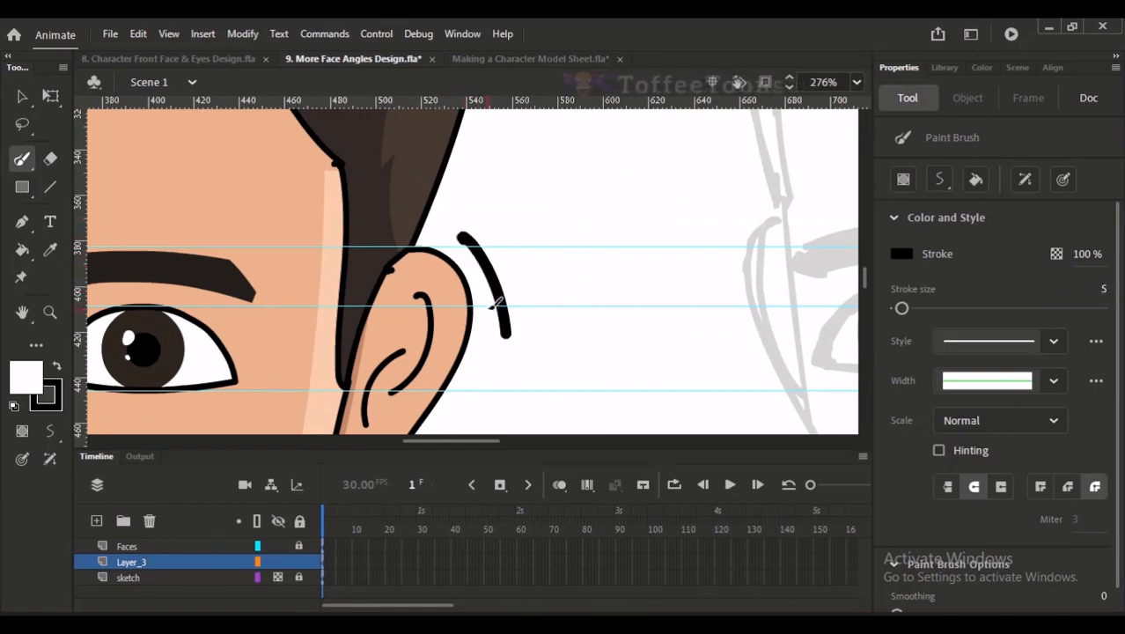
key("ctrl+z")
Step: Set the Paint Brush stroke size to 3
left_click(1101, 291)
type("4")
key("Return")
type("3")
key("Return")
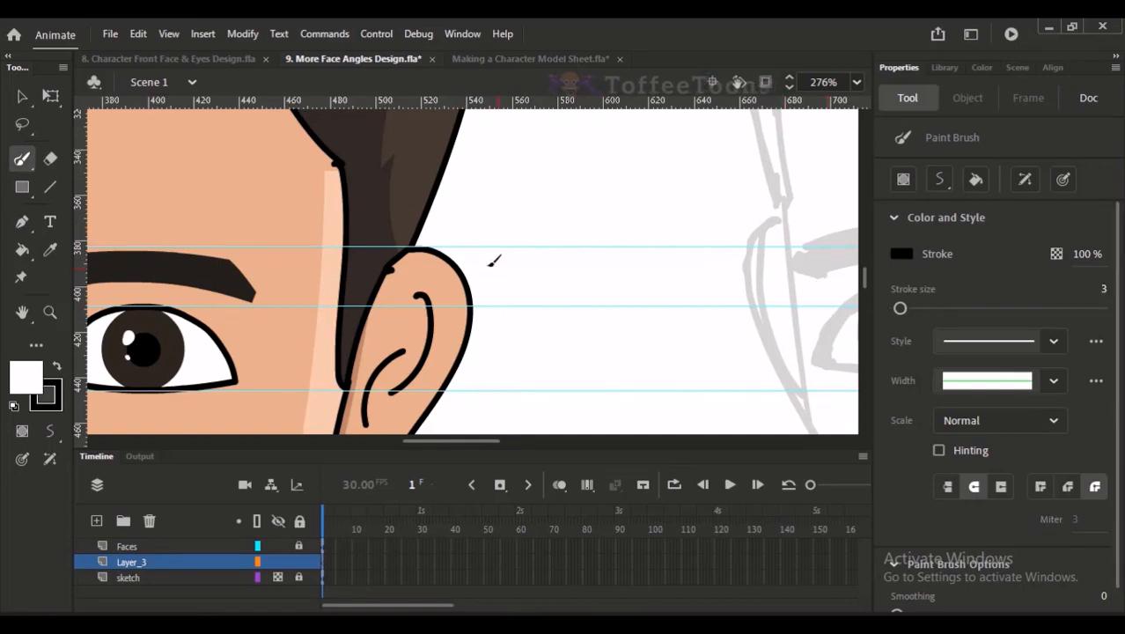
Step: Compare the brush thickness with the finished head's outlines using test strokes near the hair and ear, then undo them
left_click_drag(458, 238, 488, 345)
key("ctrl+z")
left_click_drag(450, 238, 483, 368)
key("ctrl+z")
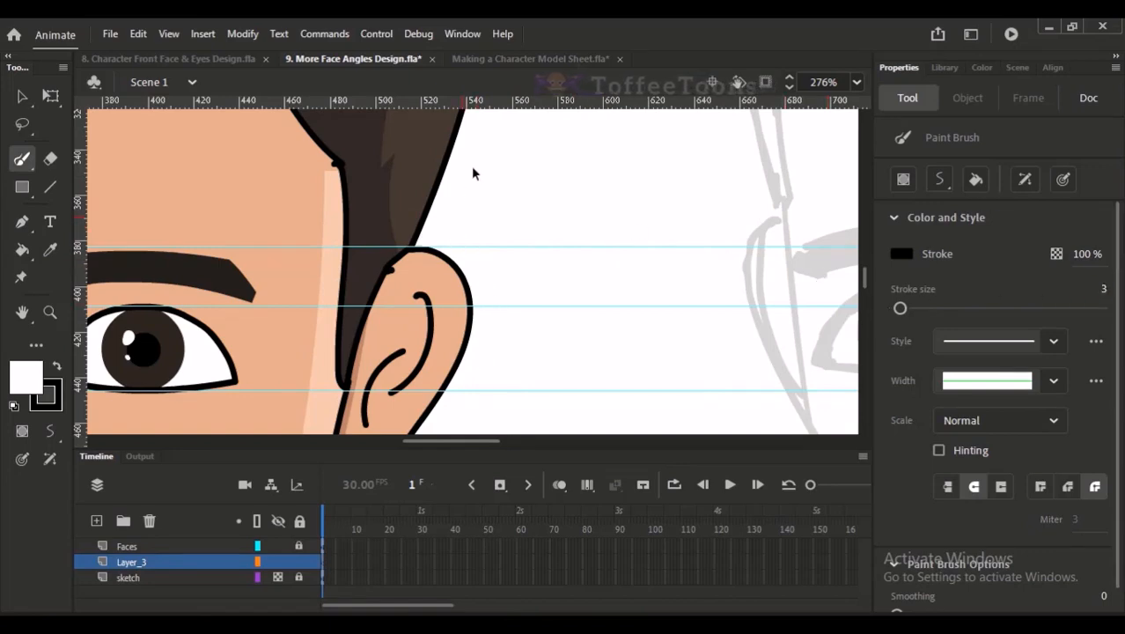
left_click_drag(475, 159, 499, 323)
scroll(524, 242, "down", 7)
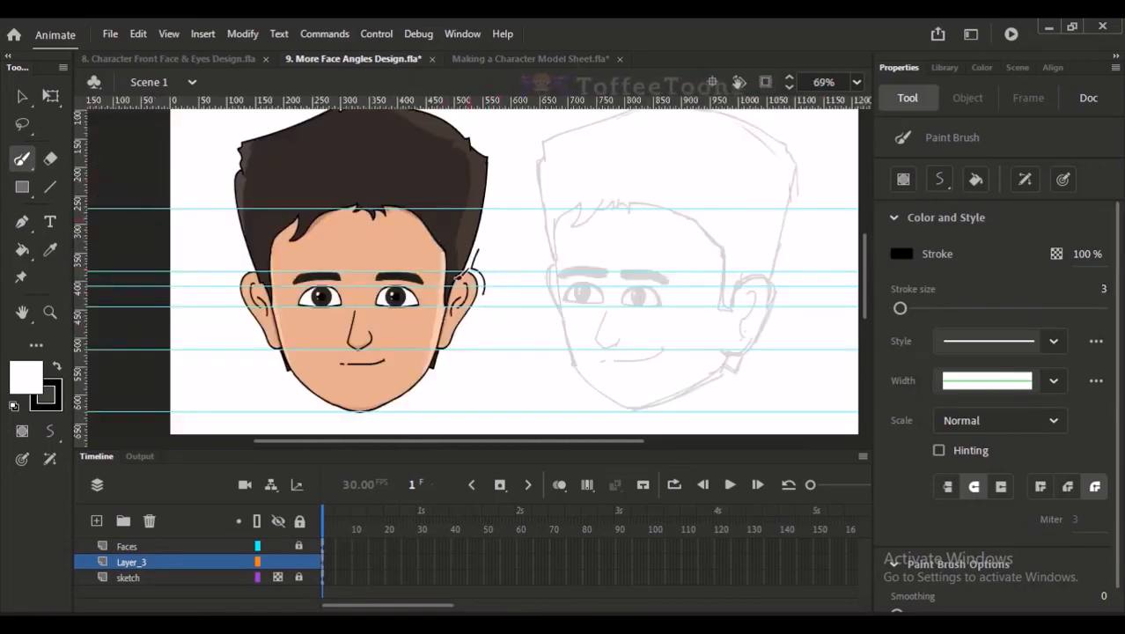
scroll(470, 241, "up", 6)
key("ctrl+z")
mouse_move(466, 176)
left_mouse_down()
mouse_move(454, 224)
mouse_move(486, 324)
left_mouse_up()
key("ctrl+z")
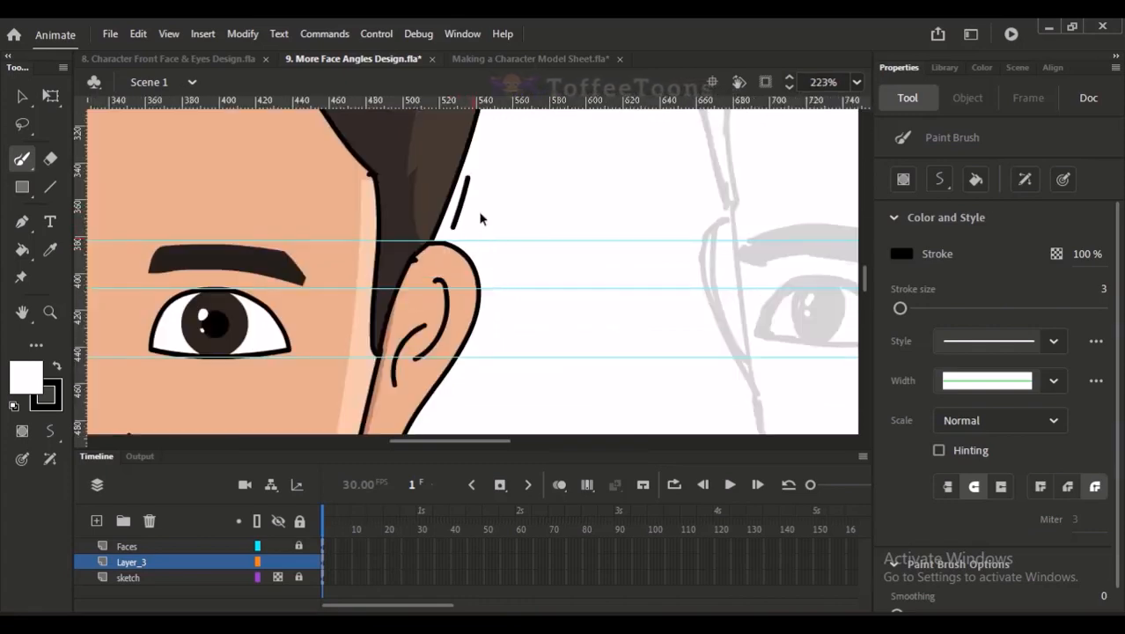
key("ctrl+z")
Step: Try to trace the turned head's jaw in a single stroke
key("ctrl+minus")
key("ctrl+minus")
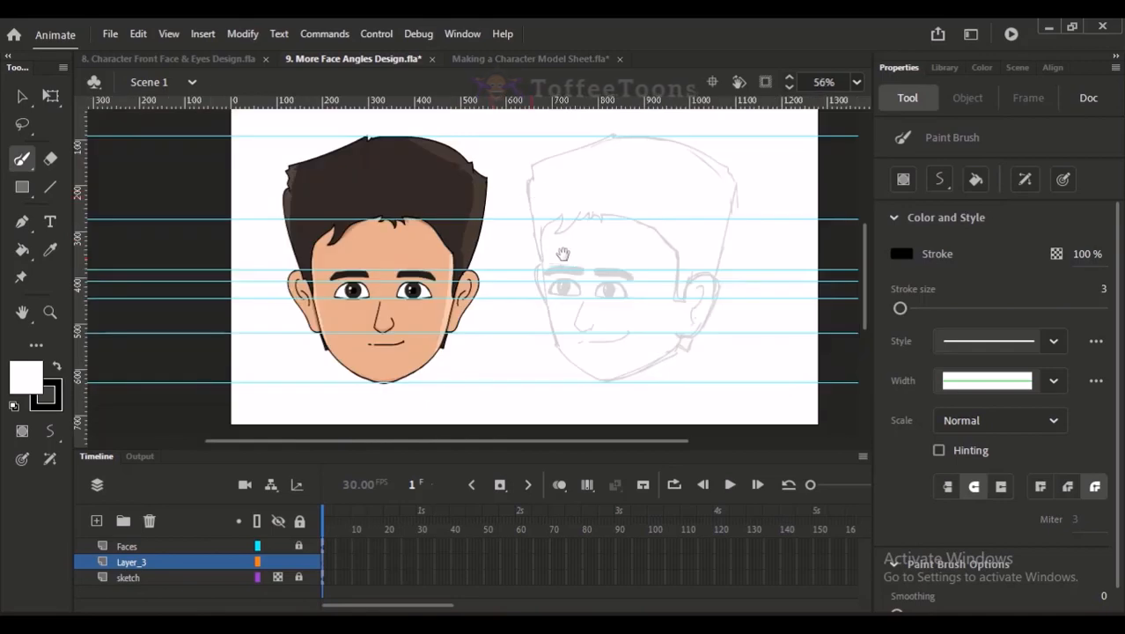
left_click_drag(562, 254, 526, 257)
left_click_drag(447, 182, 578, 447)
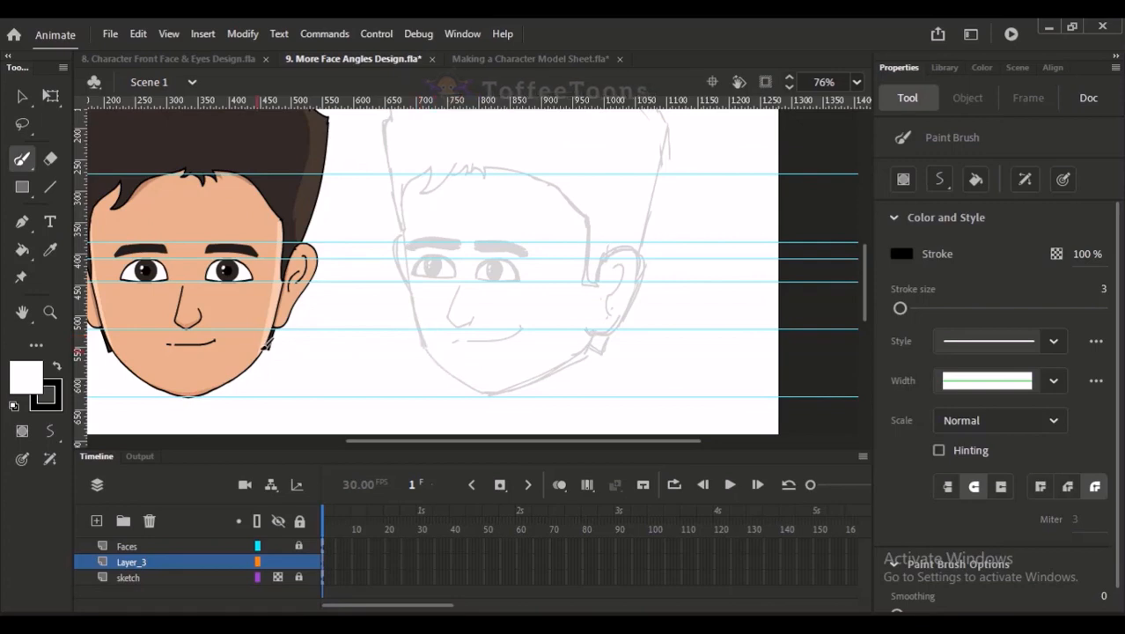
mouse_move(416, 309)
left_mouse_down()
mouse_move(460, 369)
mouse_move(599, 351)
left_mouse_up()
key("ctrl+z")
Step: Trace the far side of the turned face from the hairline at the temple down past the cheek
left_click_drag(364, 156, 502, 355)
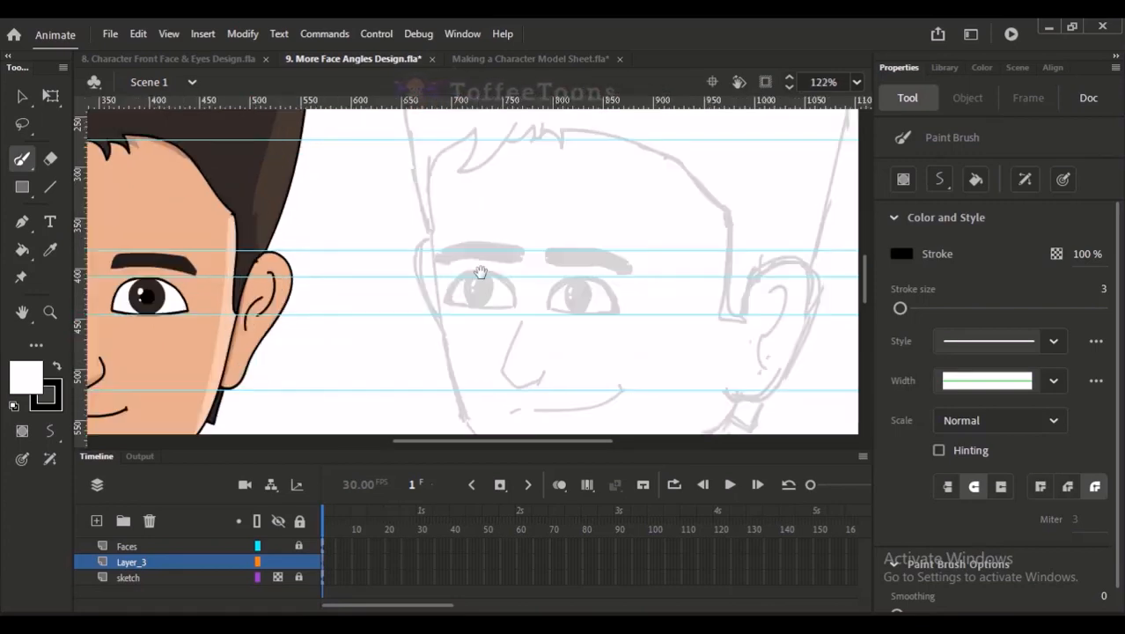
left_click_drag(480, 272, 443, 257)
left_click_drag(412, 205, 405, 225)
left_click_drag(385, 169, 405, 352)
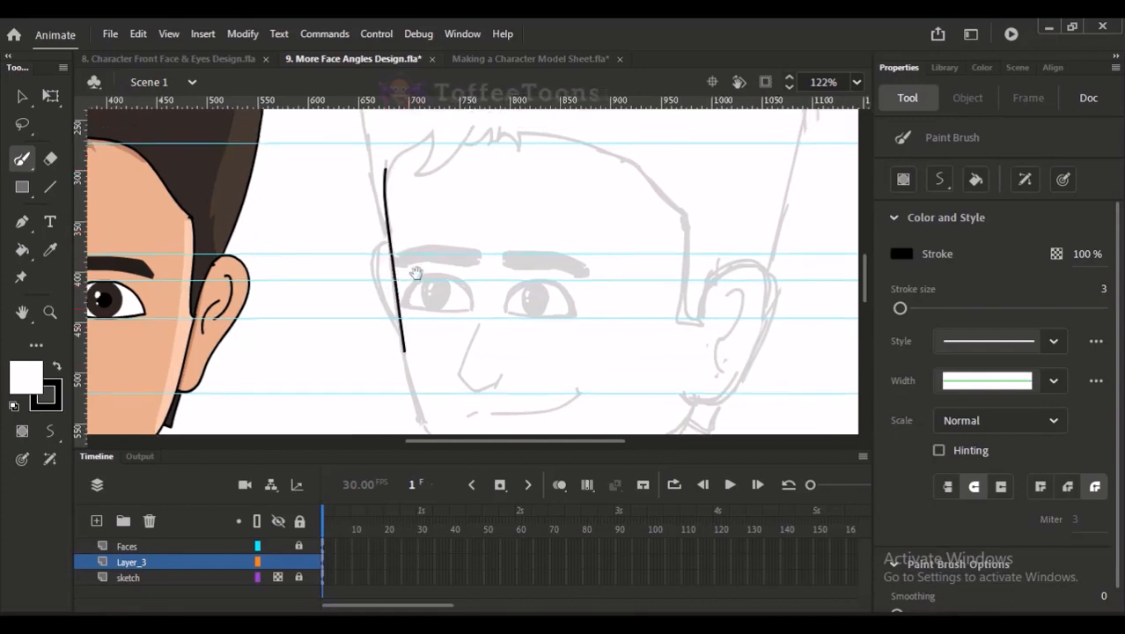
mouse_move(416, 273)
left_mouse_down()
mouse_move(407, 211)
mouse_move(410, 235)
left_mouse_up()
key("ctrl+z")
mouse_move(388, 136)
left_mouse_down()
mouse_move(417, 368)
mouse_move(389, 323)
left_mouse_up()
key("v")
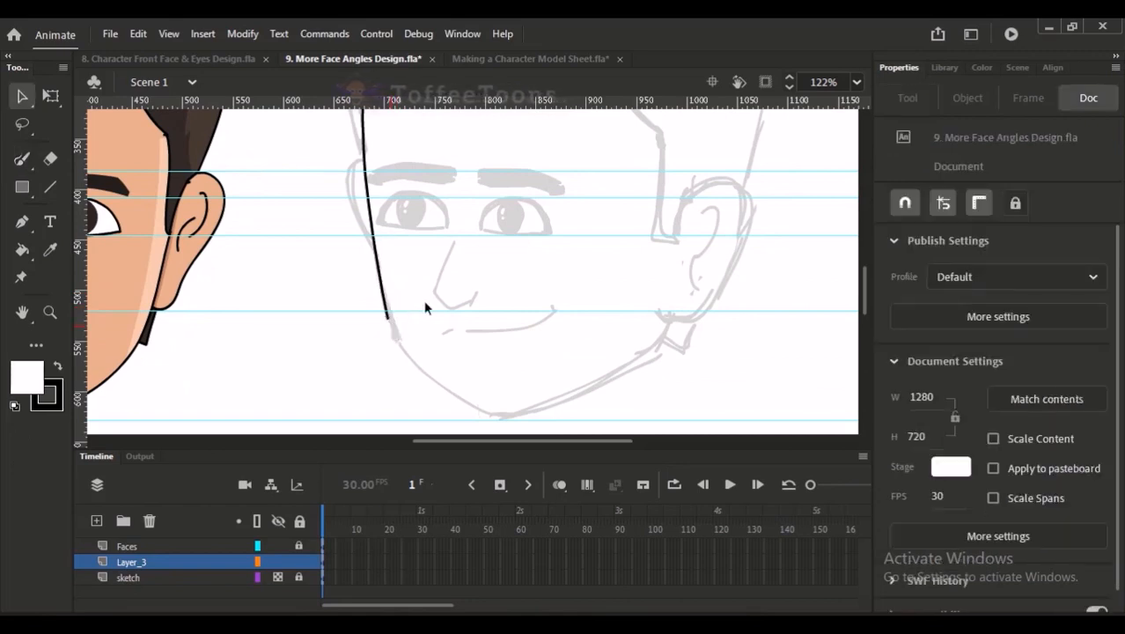
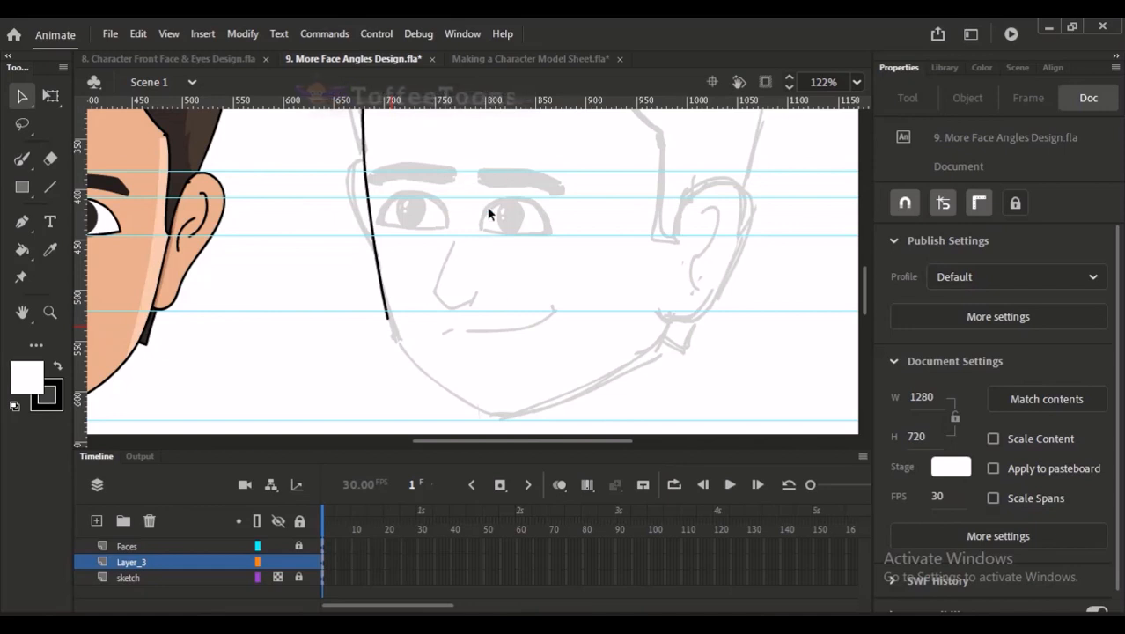
Step: Extend the lower end of the face's far side line to the sketched jaw corner
left_click(23, 160)
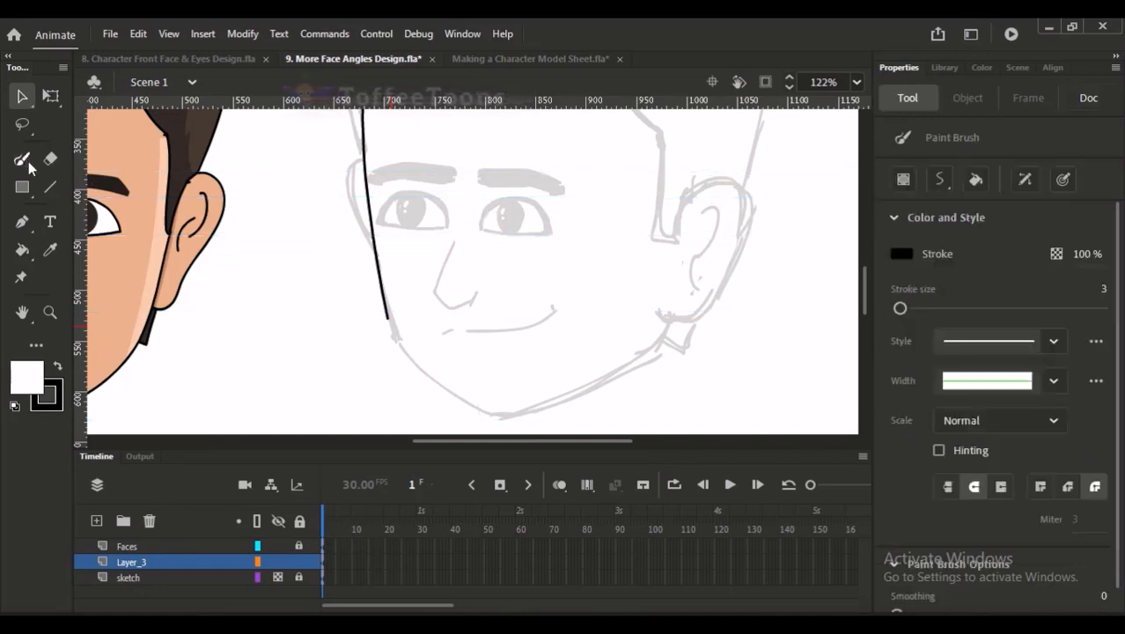
scroll(401, 260, "down", 3)
key("v")
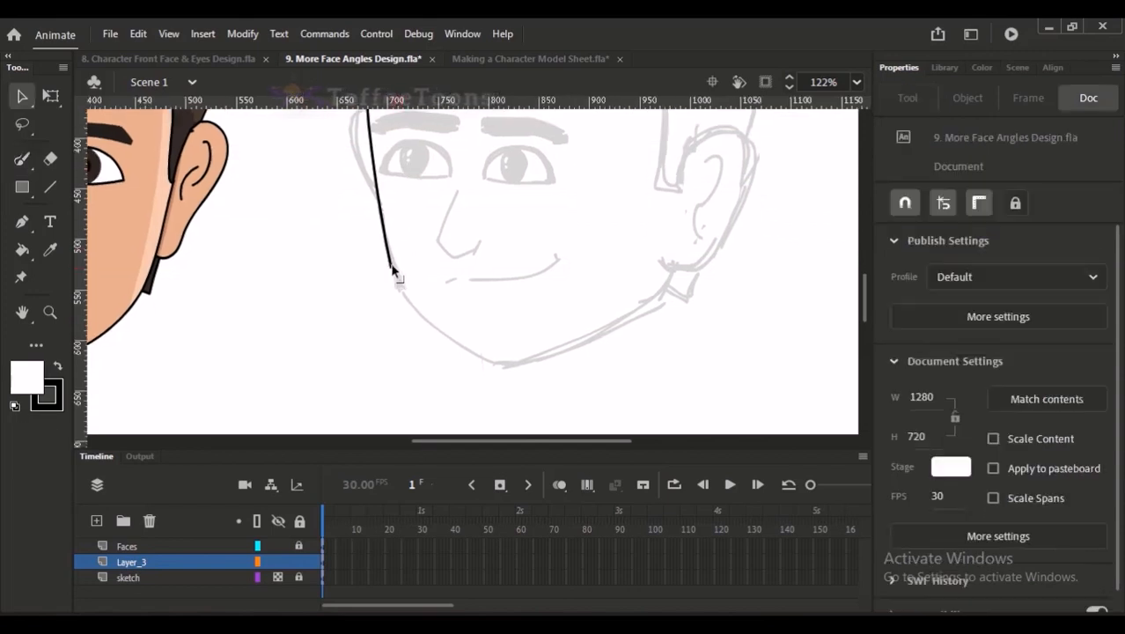
left_click_drag(394, 272, 394, 283)
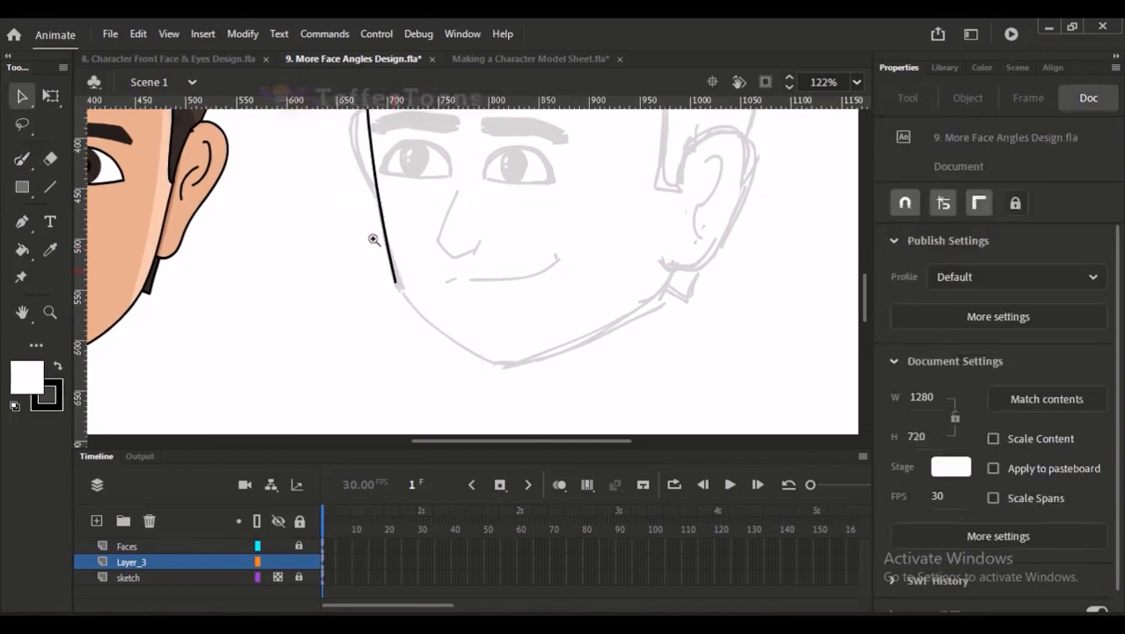
Step: Trace the jaw from the far jaw corner to the chin and up to the near earlobe
mouse_move(373, 239)
left_mouse_down()
mouse_move(423, 312)
mouse_move(467, 282)
mouse_move(443, 305)
mouse_move(515, 358)
left_mouse_up()
key("ctrl+minus")
key("ctrl+minus")
key("y")
key("ctrl+z")
key("ctrl+z")
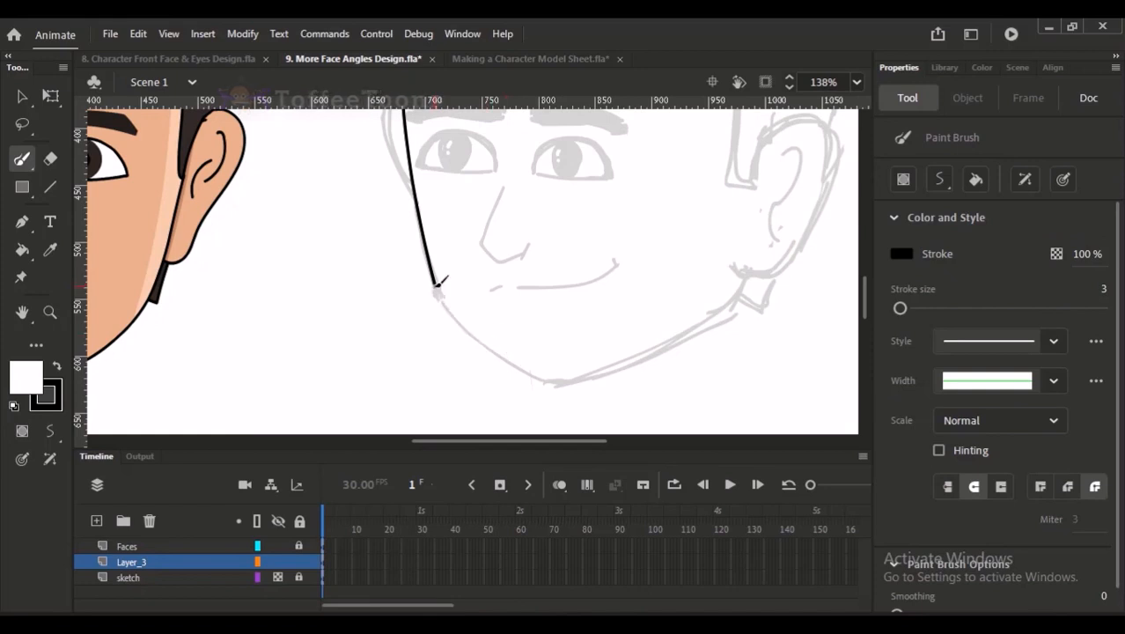
left_click_drag(436, 288, 487, 343)
mouse_move(536, 370)
left_mouse_down()
mouse_move(560, 380)
mouse_move(614, 341)
left_mouse_up()
scroll(557, 335, "right", 2)
key("ctrl+z")
mouse_move(495, 370)
left_mouse_down()
mouse_move(625, 331)
mouse_move(695, 261)
mouse_move(663, 288)
left_mouse_up()
scroll(695, 260, "up", 4)
scroll(669, 291, "down", 3)
Step: Delete the stray overlapping segment at the chin and join the two jaw lines there
key("v")
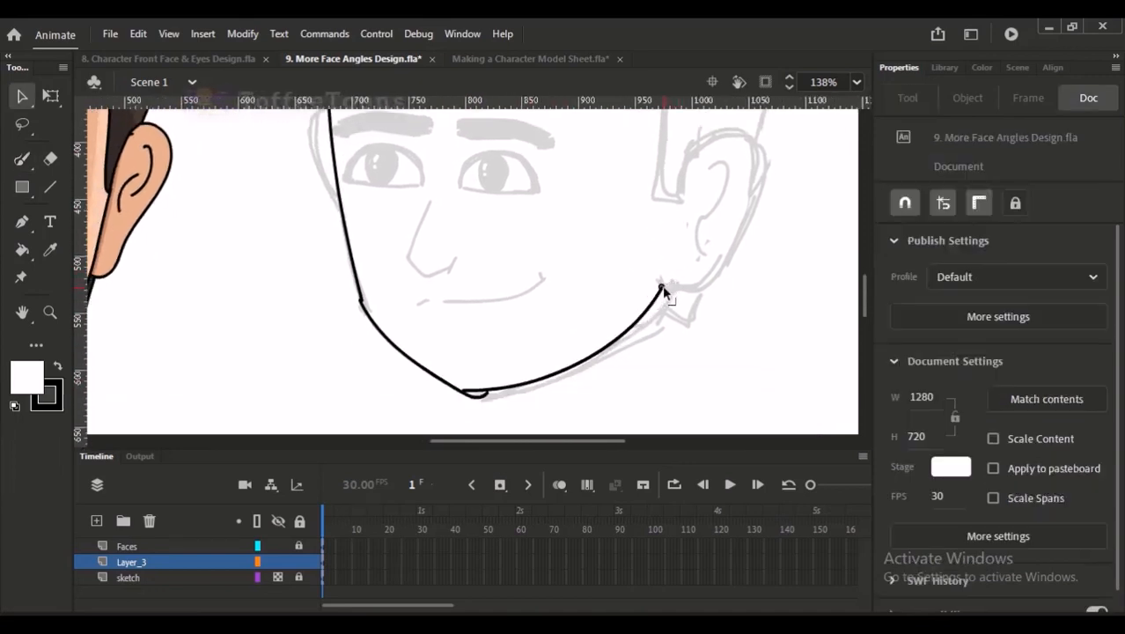
left_click(474, 395)
key("Delete")
left_click_drag(471, 393, 459, 391)
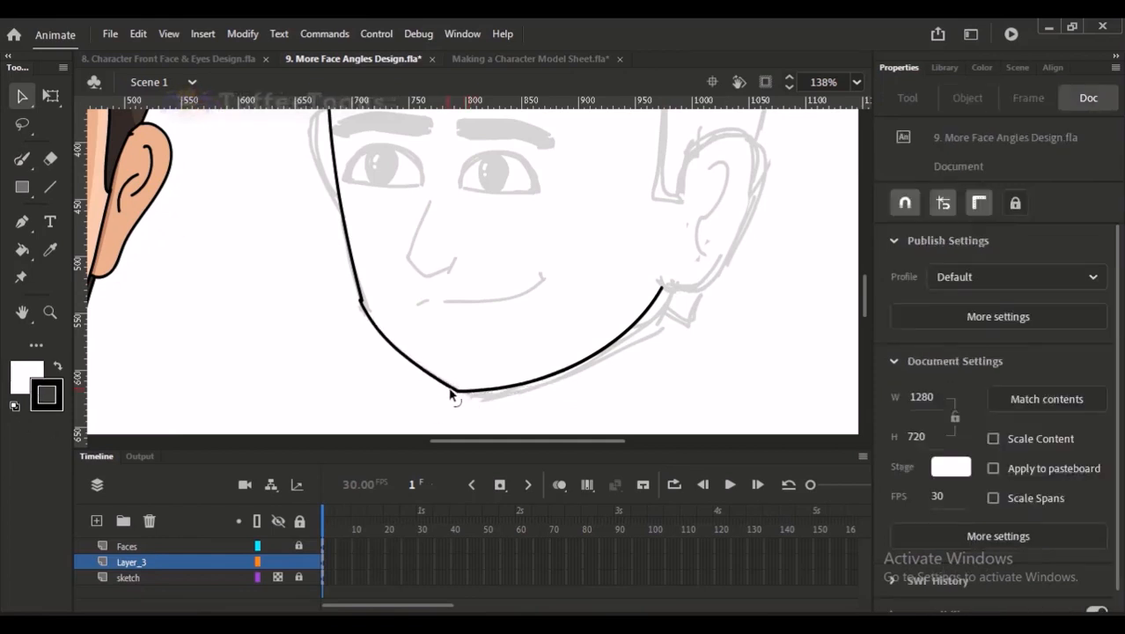
Step: Join the lines at the far jaw corner, bend both jaw curves outward, and extend the jaw's near end towards the earlobe
left_click(361, 299)
left_click(359, 310)
left_click_drag(363, 308, 363, 302)
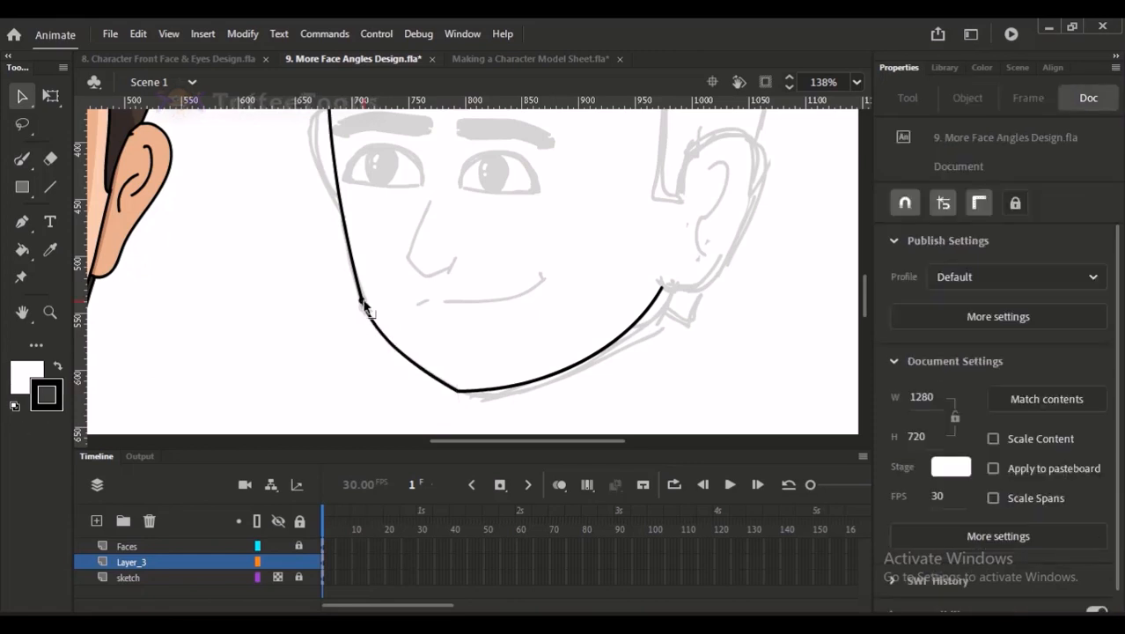
scroll(493, 334, "left", 2)
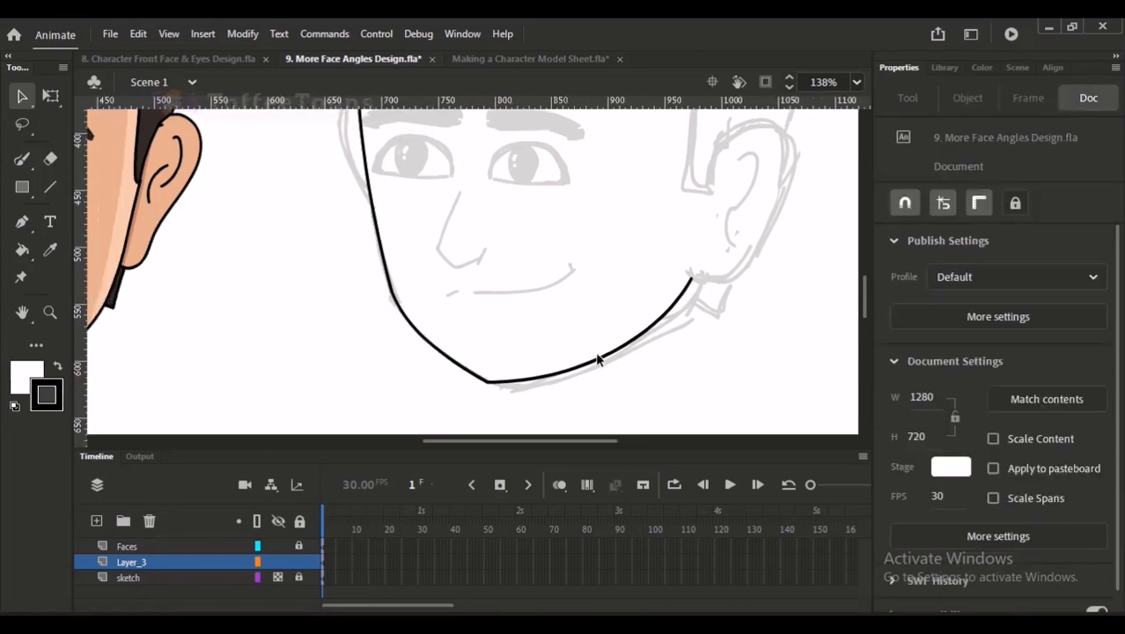
left_click_drag(600, 354, 603, 357)
left_click_drag(460, 370, 464, 377)
left_click_drag(691, 278, 689, 272)
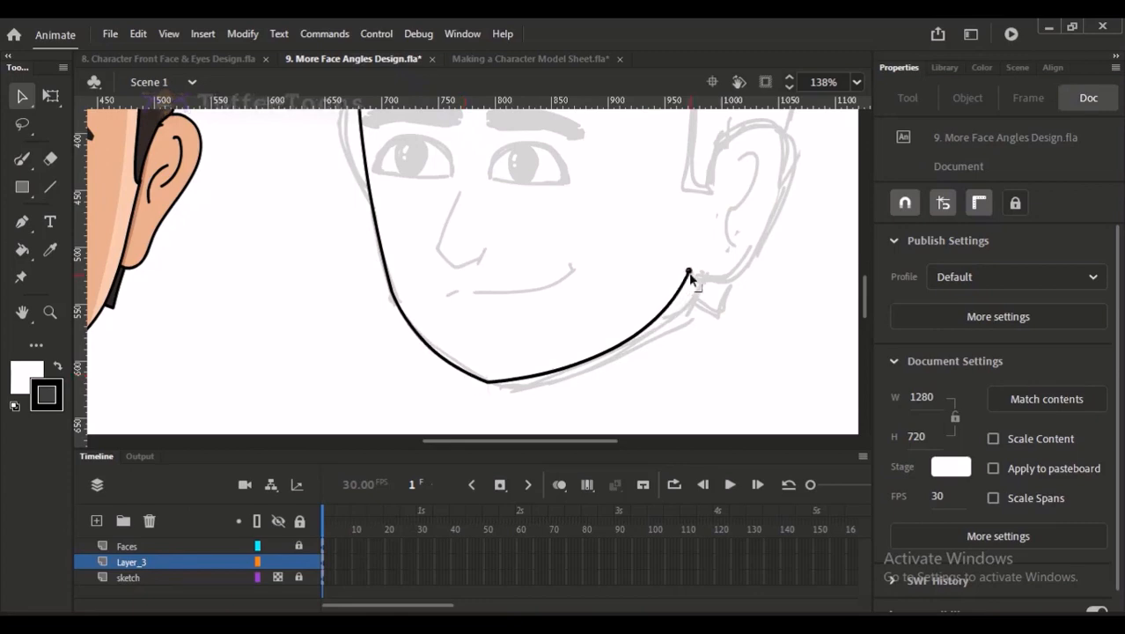
Step: Move the chin point slightly down and towards the near side to follow the sketch
scroll(524, 218, "down", 3)
scroll(530, 376, "up", 4)
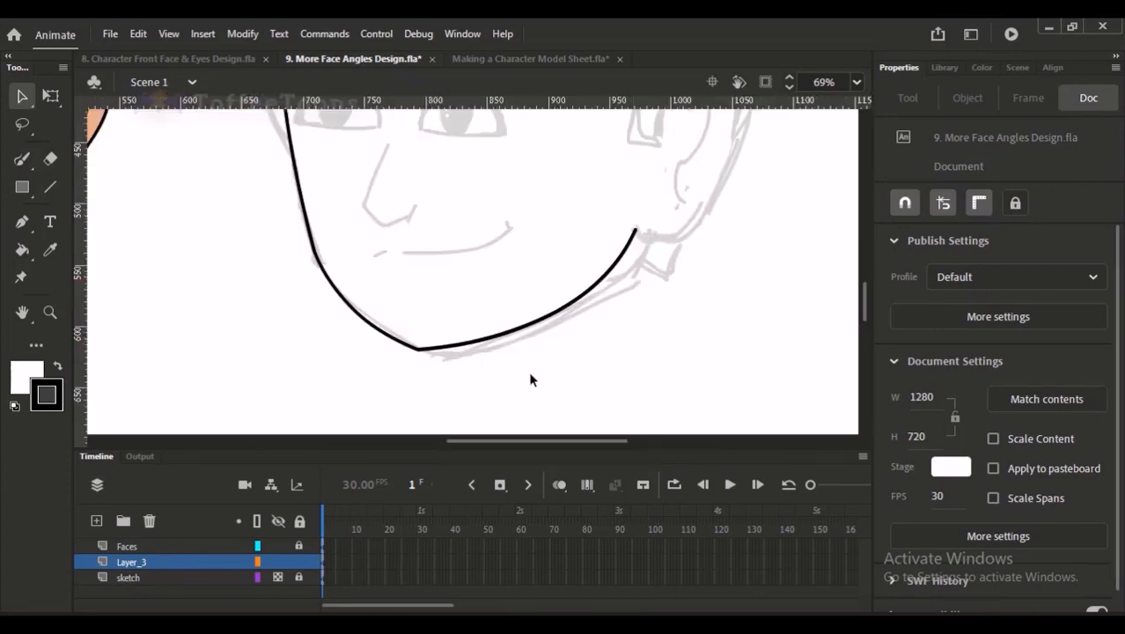
left_click_drag(432, 353, 430, 355)
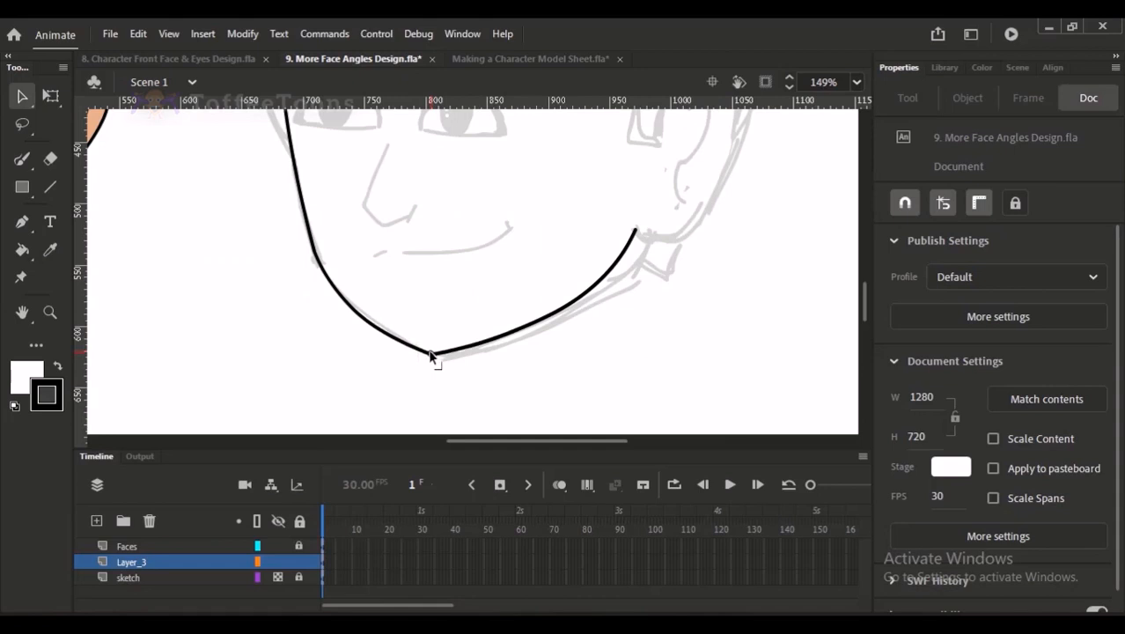
Step: Examine the joins of the traced outline at the chin and far jaw up close
left_click_drag(598, 238, 374, 368)
scroll(401, 359, "up", 5)
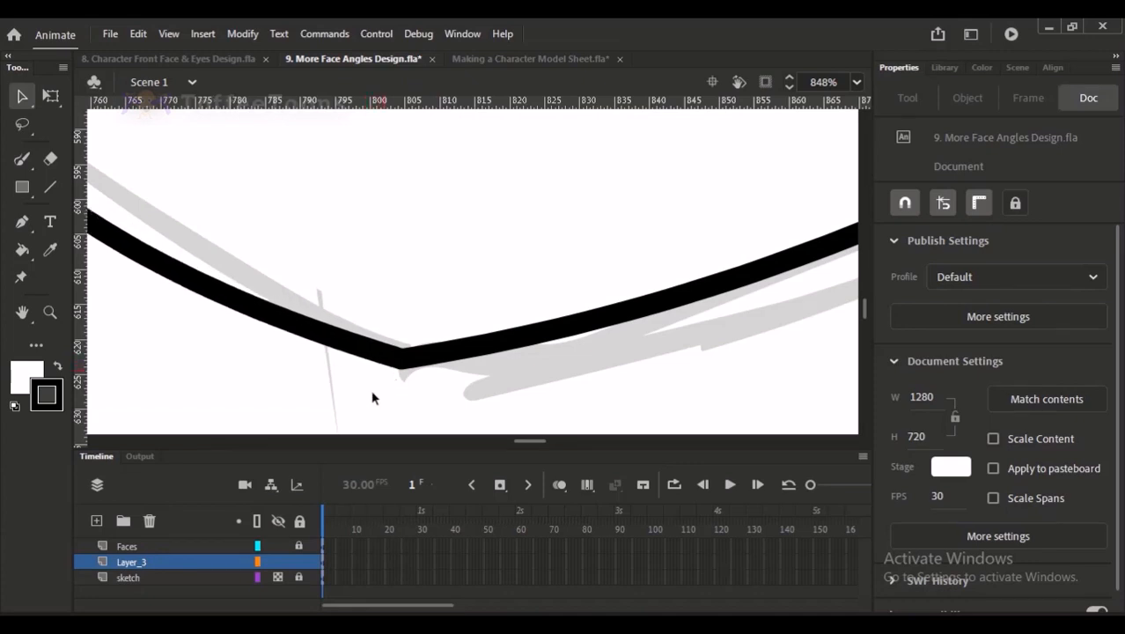
key("ctrl+minus")
key("ctrl+minus")
key("ctrl+minus")
key("b")
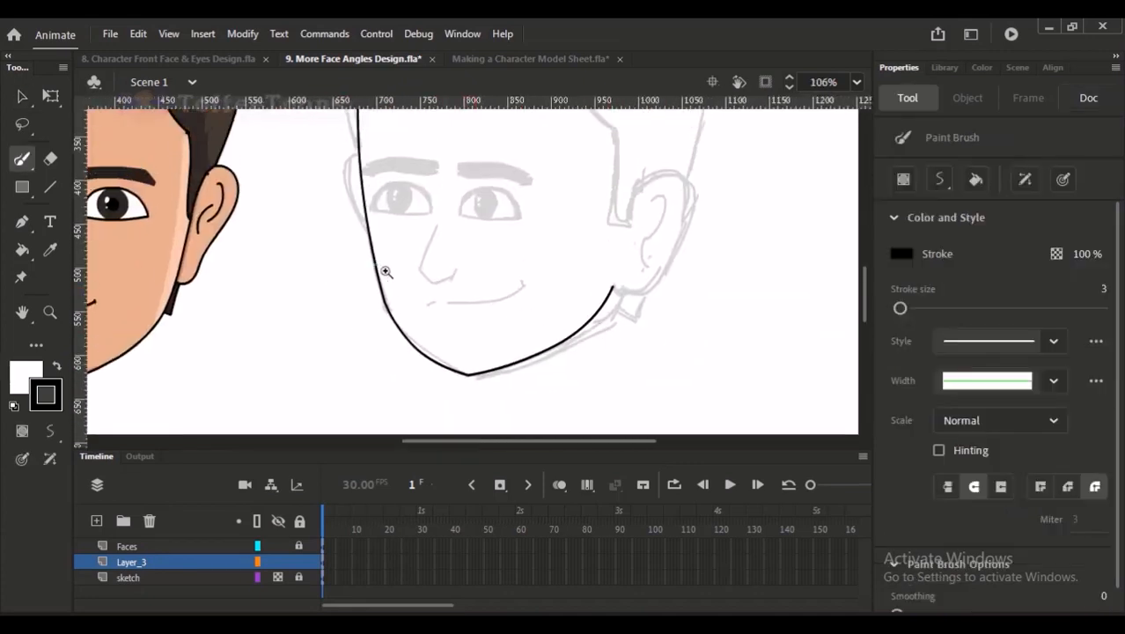
left_click_drag(384, 270, 464, 387)
key("c")
left_click(149, 522)
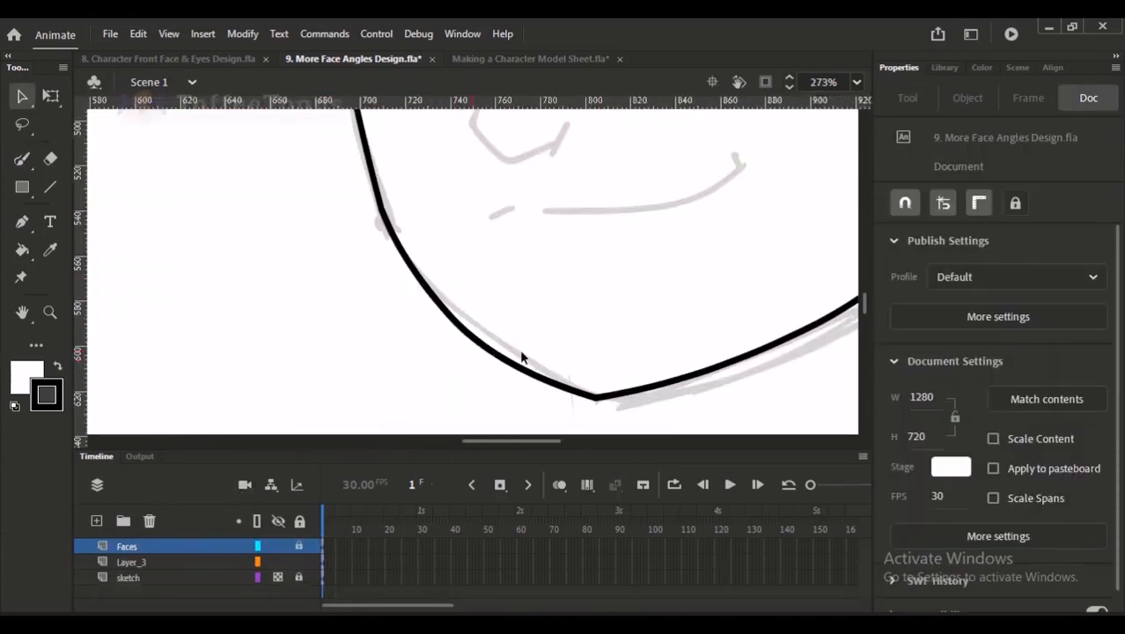
key("ctrl+minus")
key("ctrl+minus")
Step: Trace the near ear's outer outline and inner folds on Layer_3 with the Paint Brush
key("b")
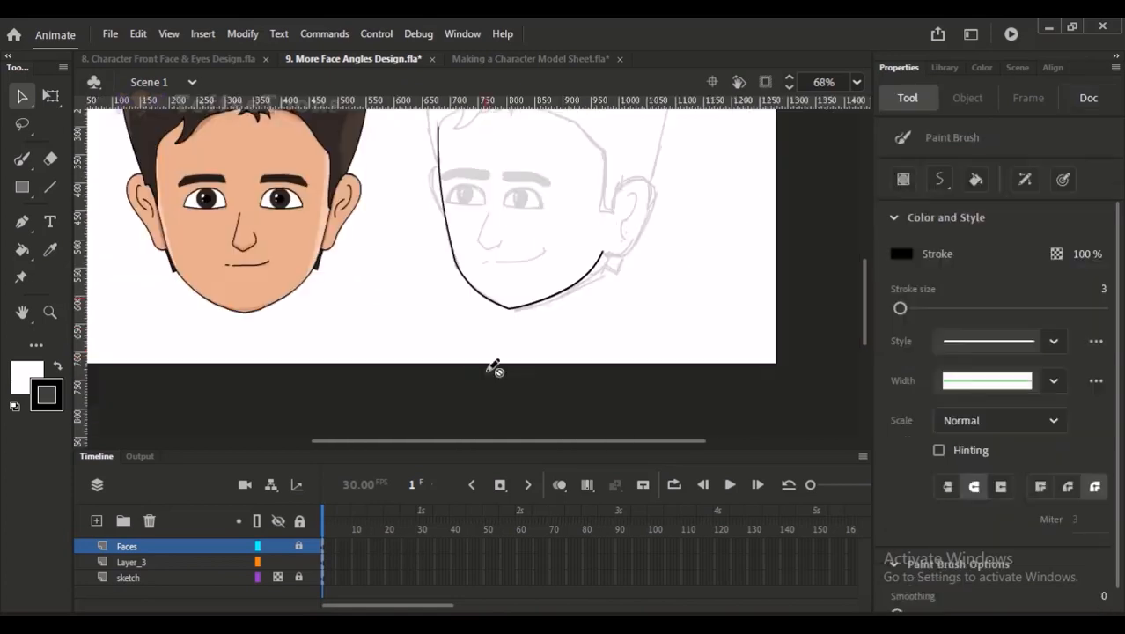
left_click_drag(589, 211, 639, 342)
left_click(154, 562)
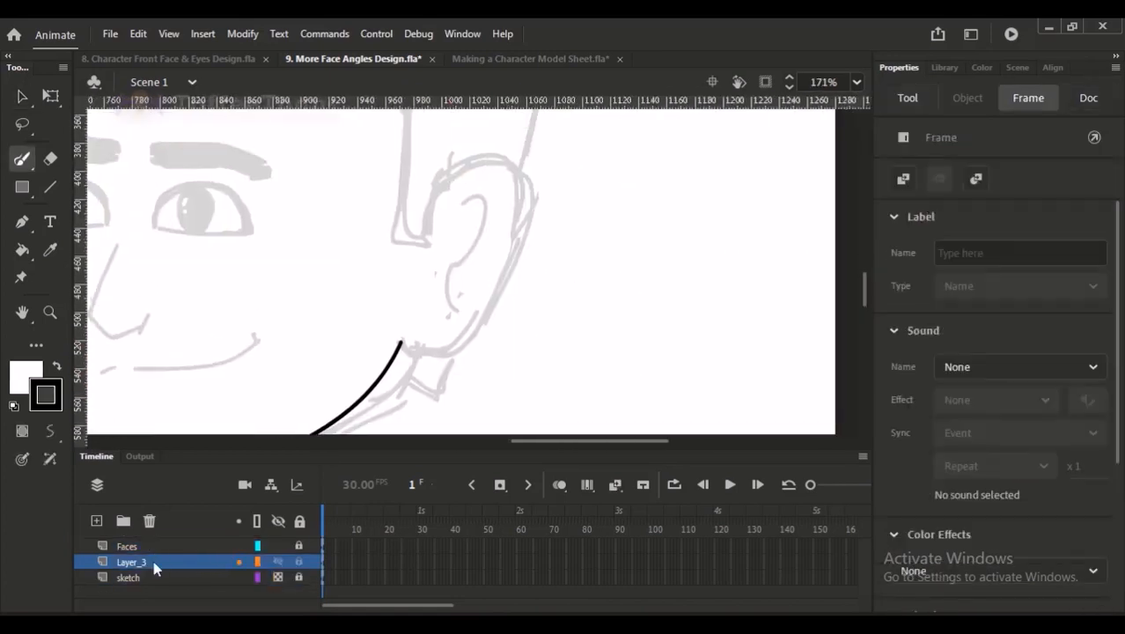
mouse_move(419, 238)
left_mouse_down()
mouse_move(449, 167)
mouse_move(504, 158)
mouse_move(523, 203)
mouse_move(491, 289)
mouse_move(439, 358)
mouse_move(398, 349)
left_mouse_up()
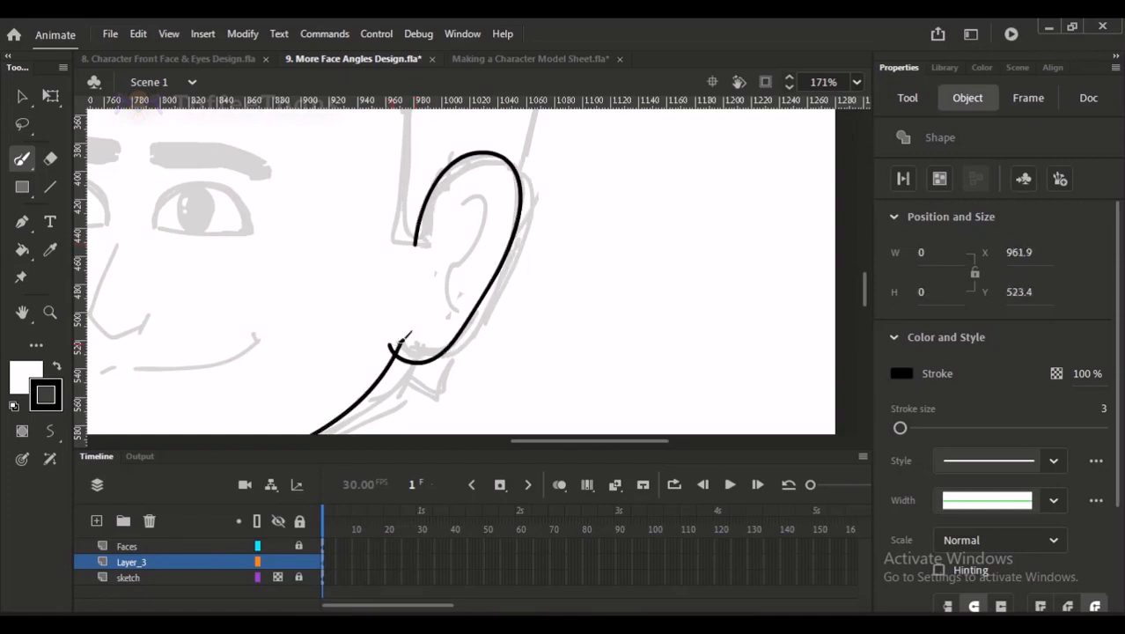
mouse_move(458, 210)
left_mouse_down()
mouse_move(475, 197)
mouse_move(442, 310)
mouse_move(457, 283)
mouse_move(463, 314)
left_mouse_up()
Step: Trace the sideburn in front of the near ear and close its lower end against the ear
mouse_move(407, 175)
left_mouse_down()
mouse_move(387, 290)
mouse_move(400, 189)
mouse_move(396, 314)
left_mouse_up()
key("ctrl+z")
mouse_move(398, 314)
left_mouse_down()
mouse_move(426, 332)
mouse_move(394, 345)
mouse_move(392, 366)
mouse_move(426, 327)
left_mouse_up()
key("ctrl+z")
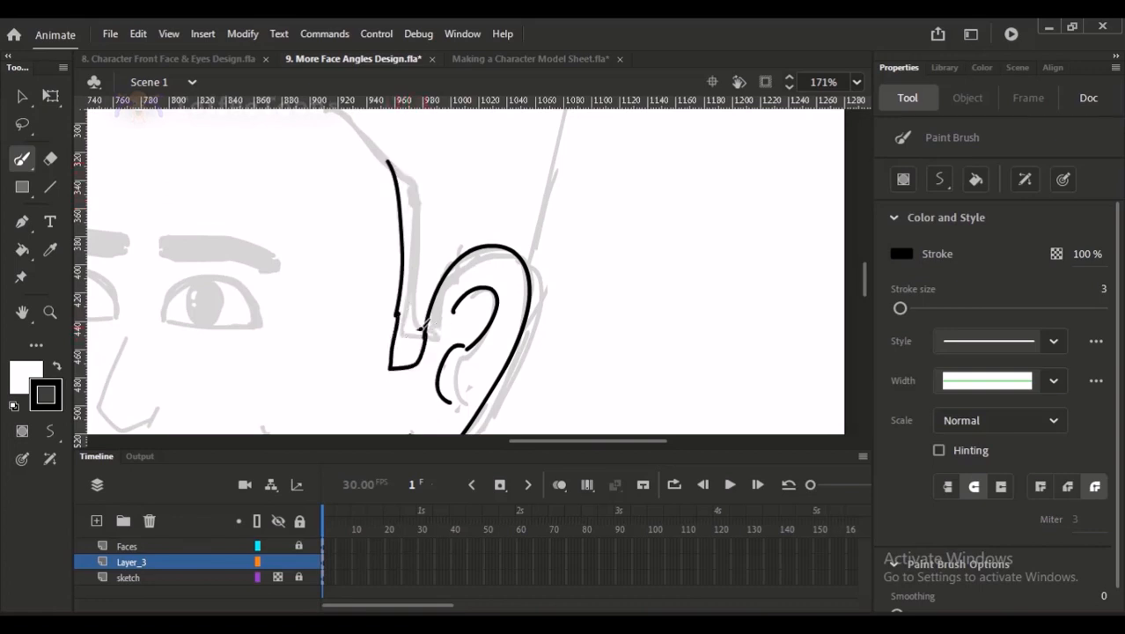
Step: Trace the far part of the front hairline on Layer_3, from the face edge through the pointed fringe lock, with the Paint Brush
left_click_drag(416, 285, 469, 287)
key("ctrl+minus")
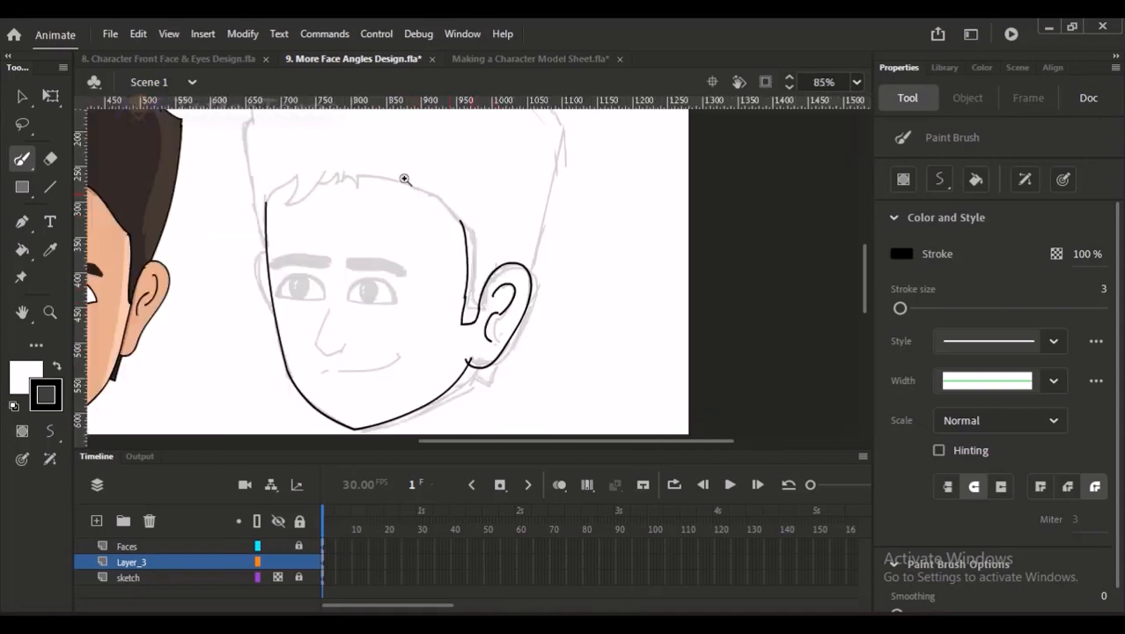
left_click_drag(287, 141, 520, 417)
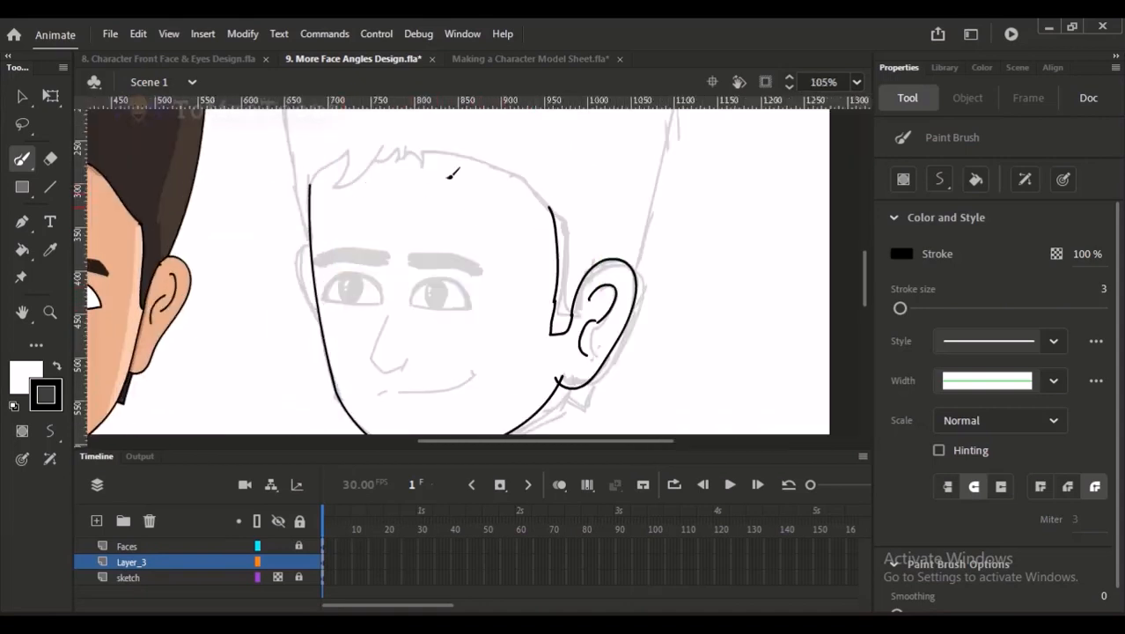
mouse_move(350, 204)
left_mouse_down()
mouse_move(388, 196)
mouse_move(391, 147)
mouse_move(375, 185)
mouse_move(394, 141)
mouse_move(375, 185)
mouse_move(419, 147)
mouse_move(458, 142)
mouse_move(510, 174)
mouse_move(492, 181)
mouse_move(658, 177)
mouse_move(540, 186)
left_mouse_up()
key("ctrl+z")
key("ctrl+z")
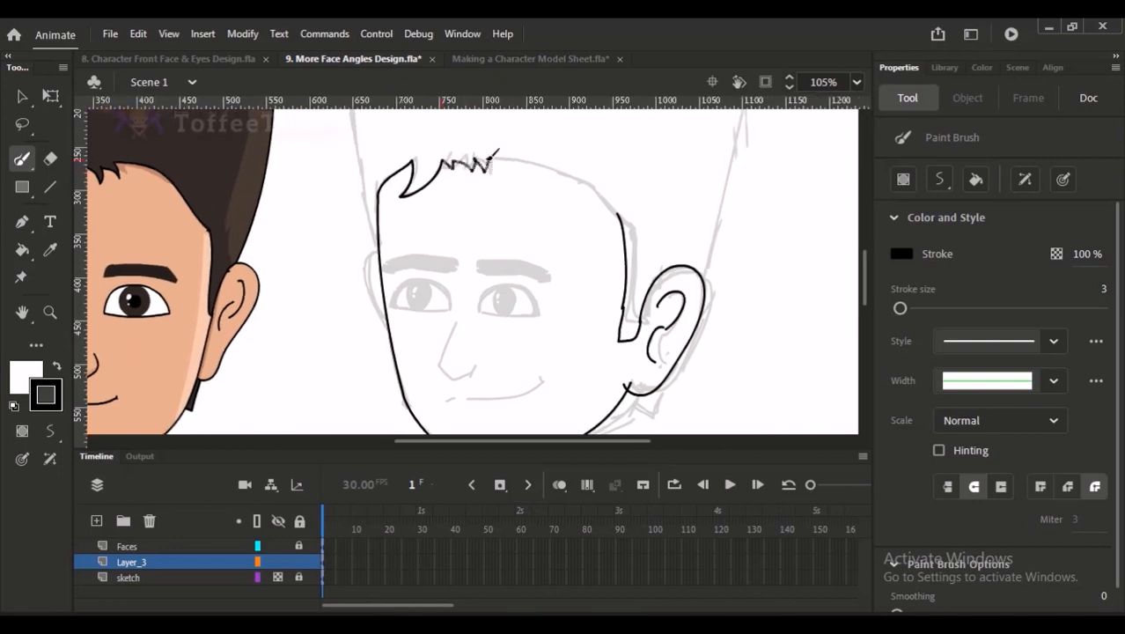
left_click_drag(490, 159, 491, 170)
key("ctrl+z")
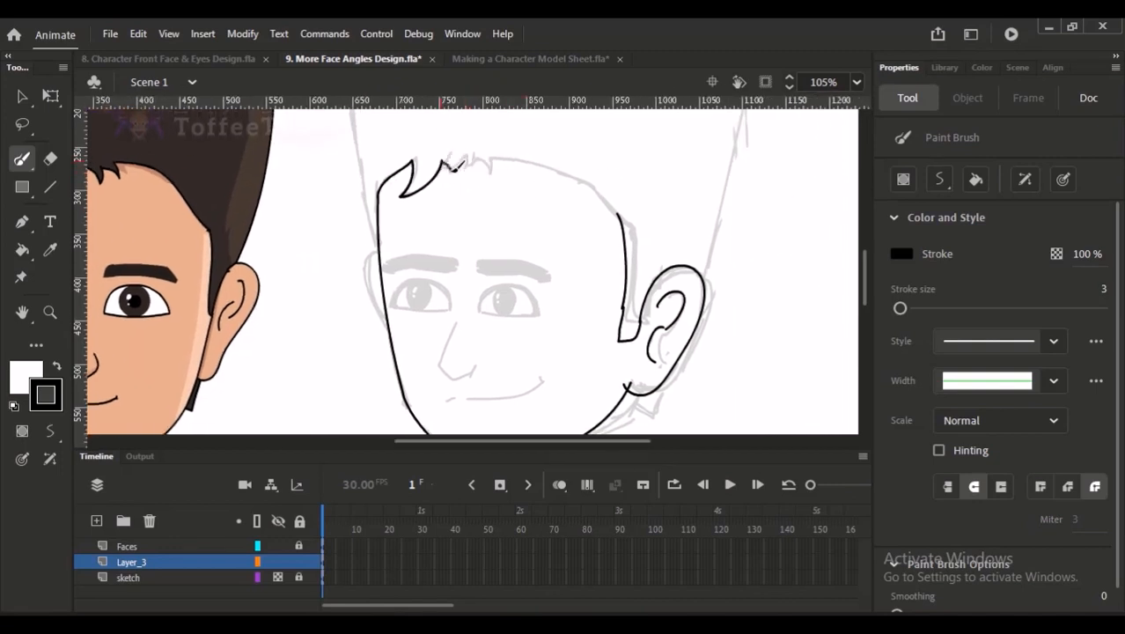
Step: Trace the fringe's jagged tufts and the hairline's near side, and join its end to the top of the sideburn
mouse_move(472, 164)
left_mouse_down()
mouse_move(505, 151)
mouse_move(549, 177)
mouse_move(597, 185)
left_mouse_up()
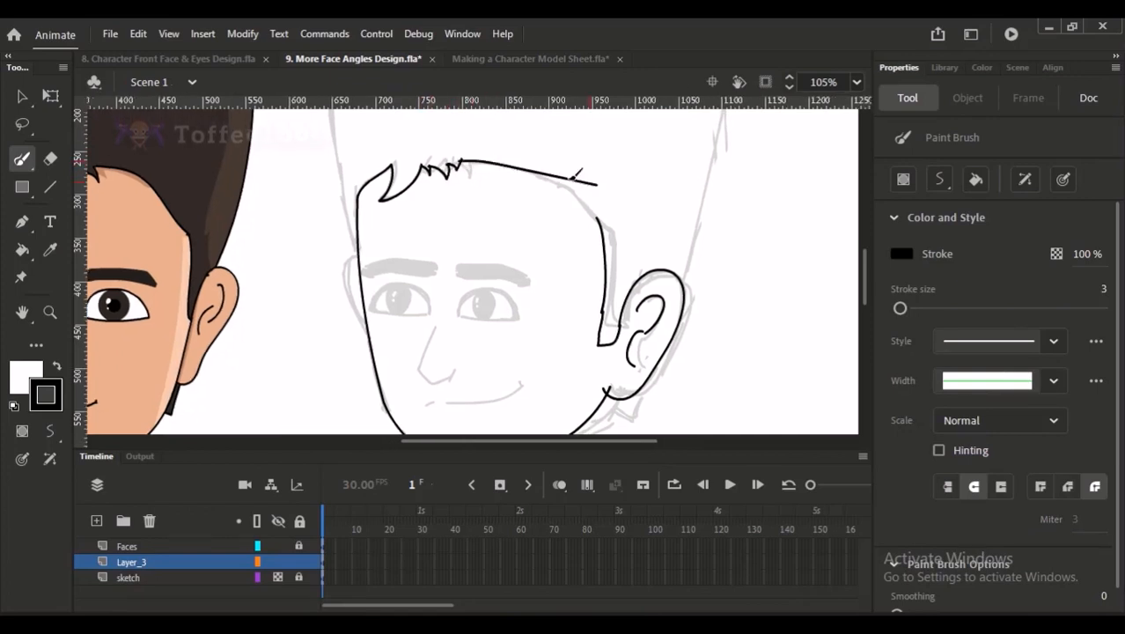
key("ctrl+z")
mouse_move(460, 161)
left_mouse_down()
mouse_move(597, 200)
mouse_move(640, 189)
left_mouse_up()
key("v")
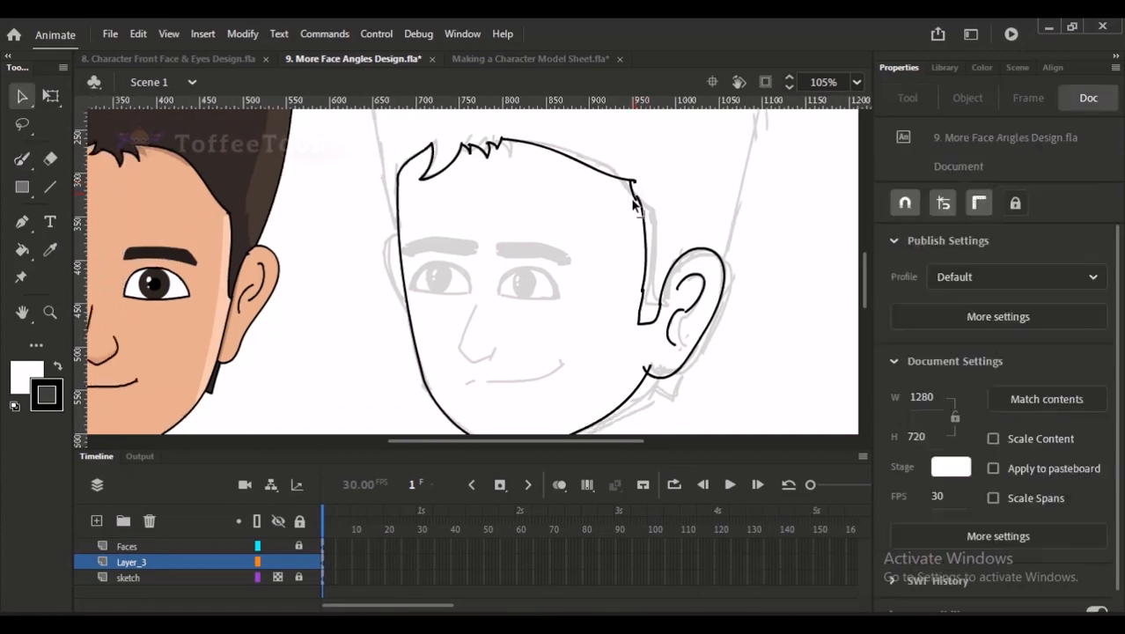
mouse_move(638, 185)
left_mouse_down()
mouse_move(629, 176)
mouse_move(634, 207)
left_mouse_up()
Step: Try to trace the far ear's outline beside the face edge at the sketched height with the Paint Brush
key("y")
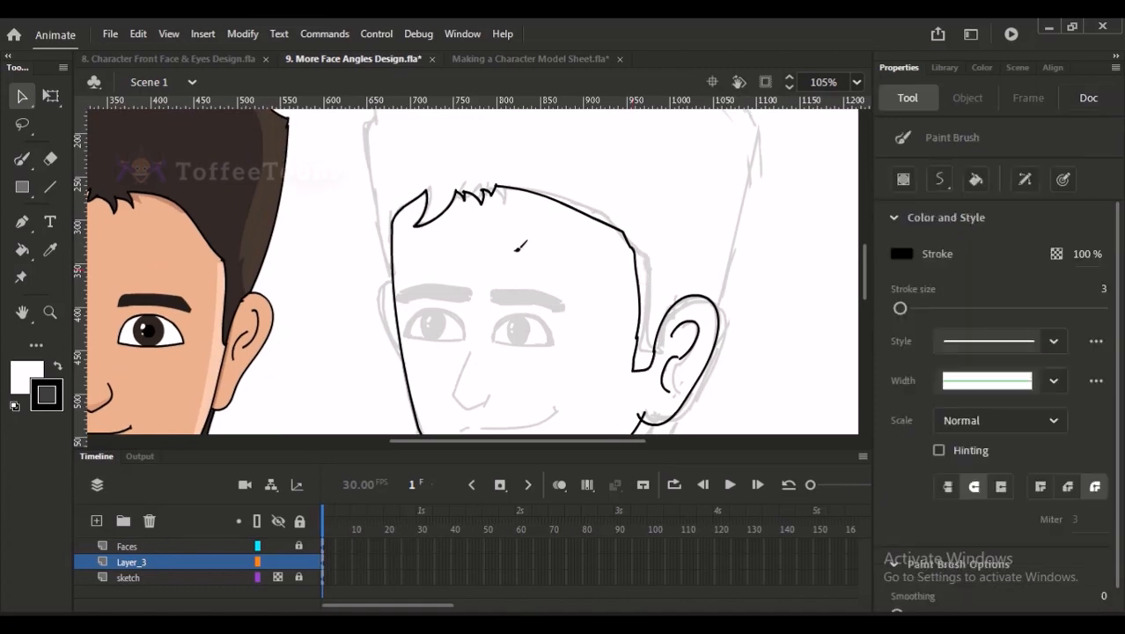
left_click_drag(487, 276, 510, 259)
mouse_move(415, 265)
left_mouse_down()
mouse_move(405, 272)
mouse_move(425, 334)
left_mouse_up()
key("ctrl+z")
mouse_move(414, 263)
left_mouse_down()
mouse_move(403, 276)
mouse_move(424, 327)
left_mouse_up()
scroll(410, 295, "down", 2)
key("ctrl+minus")
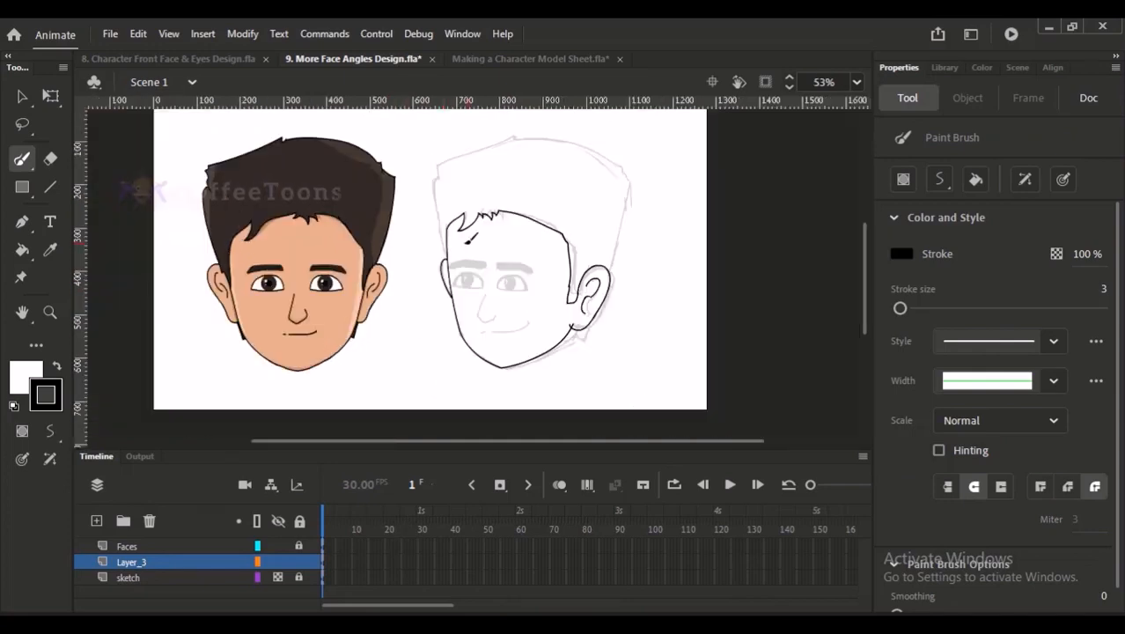
left_click_drag(442, 203, 518, 334)
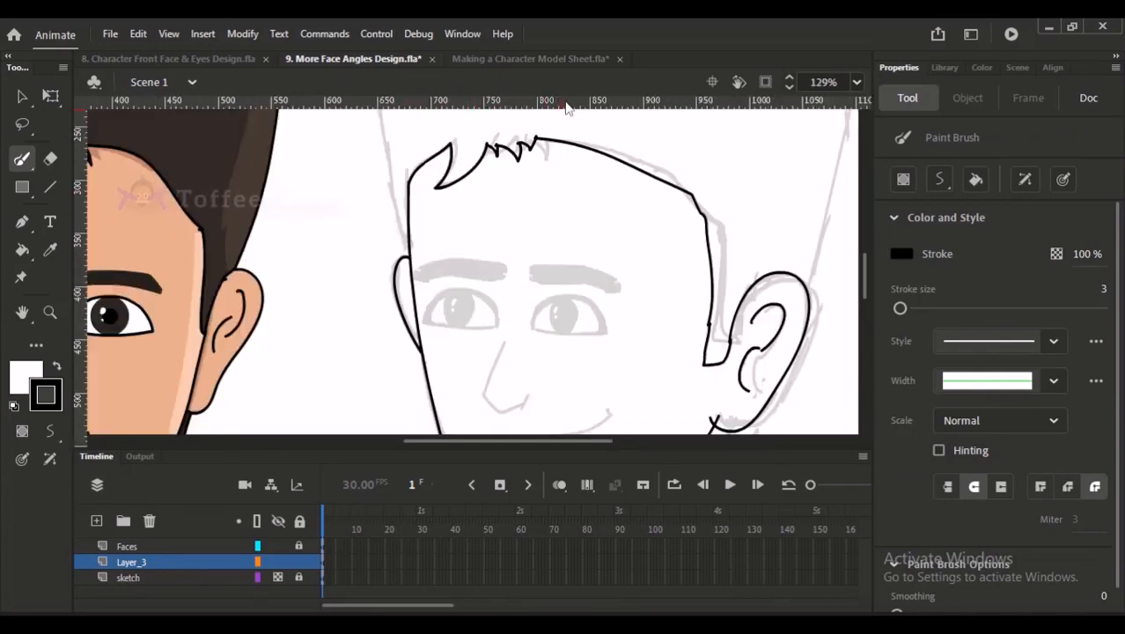
Step: Place a horizontal guide level with the near ear's top and retrace the far ear lower, starting just below that guide
left_click_drag(566, 106, 581, 267)
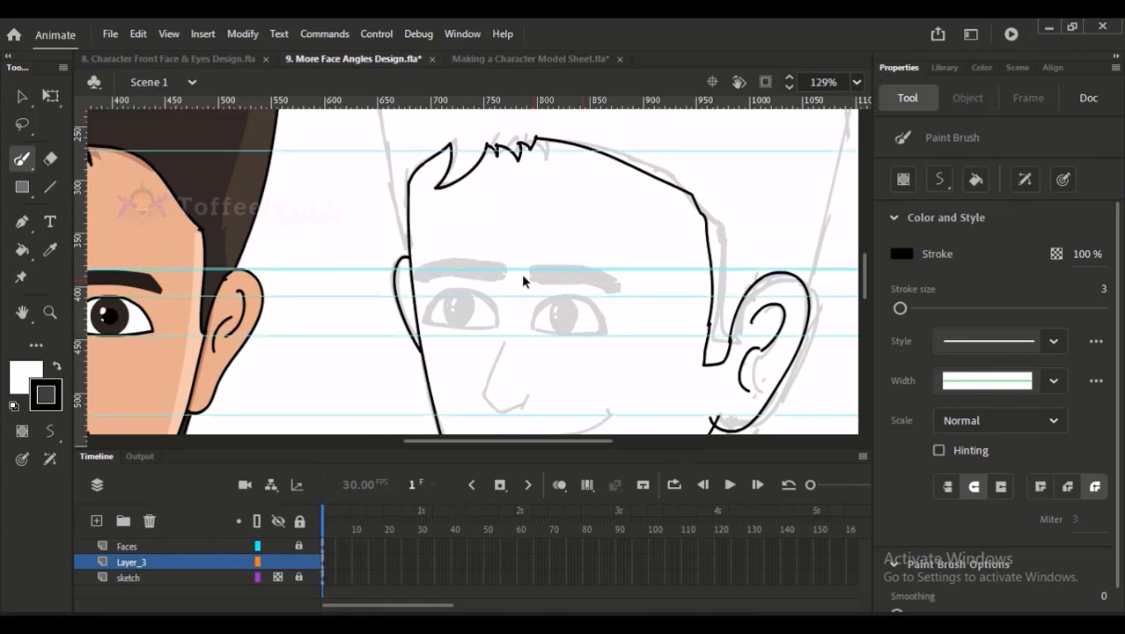
key("ctrl+z")
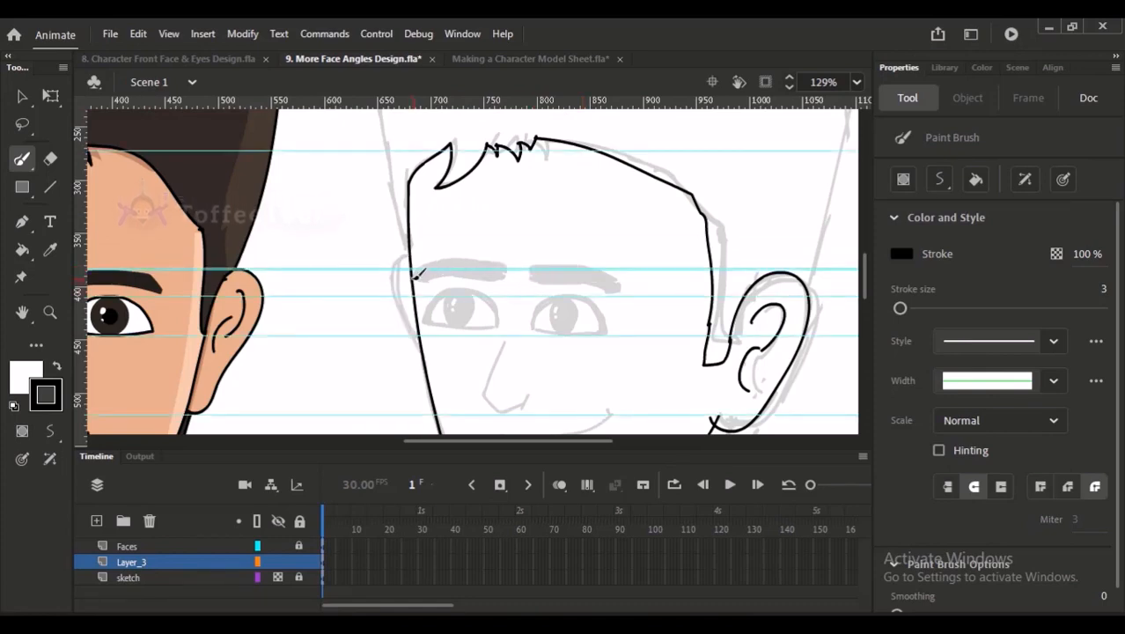
mouse_move(413, 274)
left_mouse_down()
mouse_move(403, 308)
mouse_move(426, 370)
left_mouse_up()
key("ctrl+z")
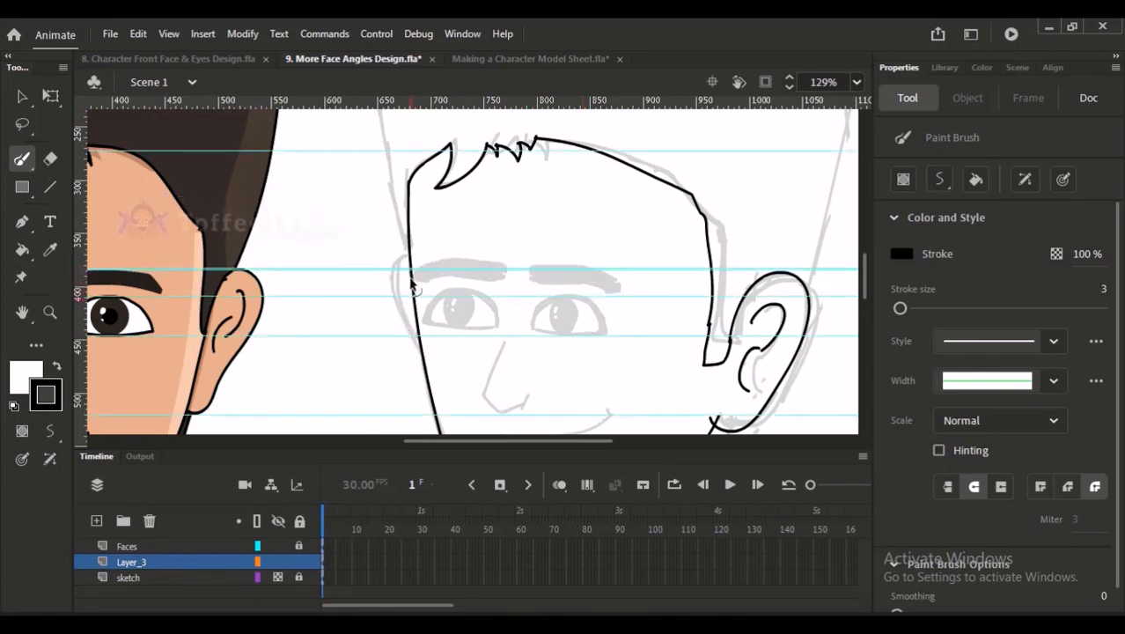
left_click_drag(407, 275, 426, 363)
key("ctrl+z")
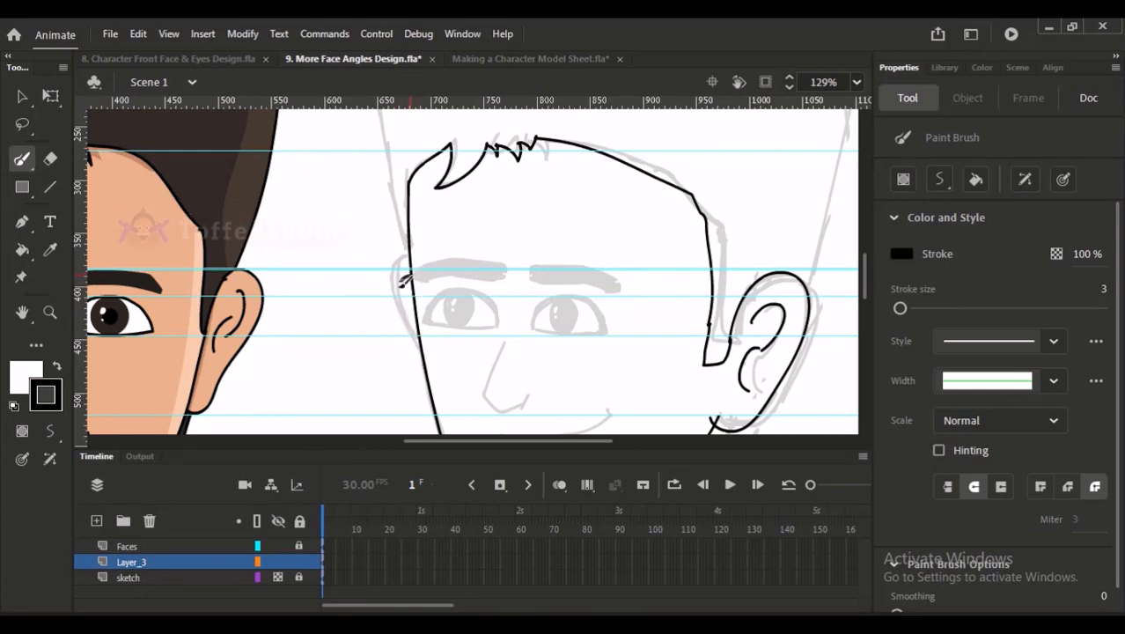
left_click_drag(403, 280, 428, 370)
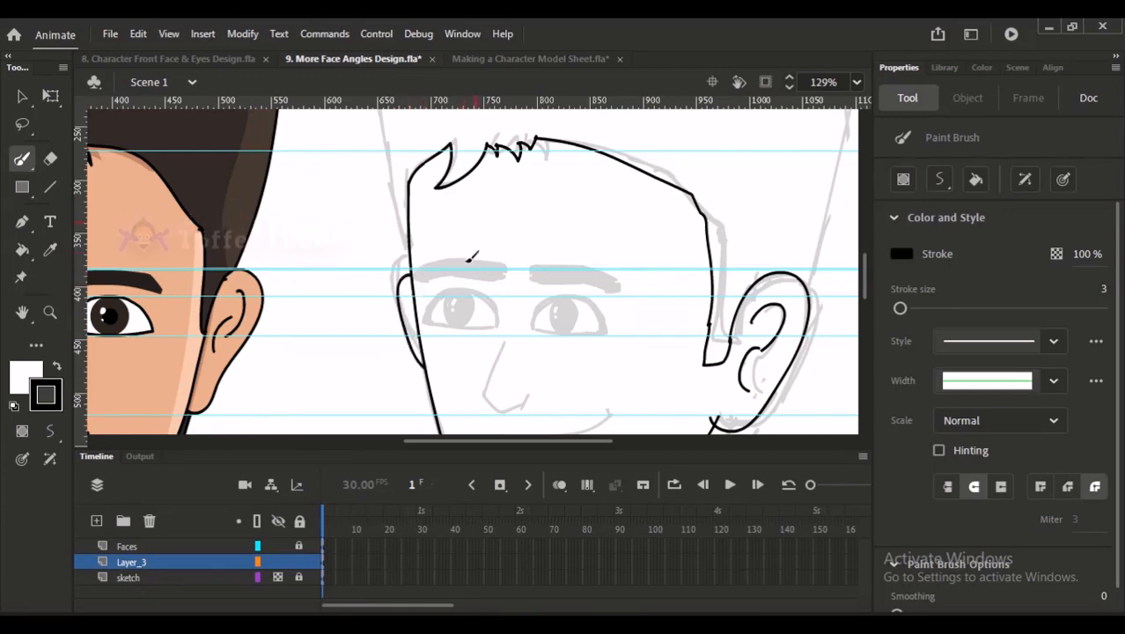
Step: Hide the guides and check the retraced far ear against the whole head and up close
key("ctrl+apostrophe")
key("ctrl+apostrophe")
key("ctrl+semicolon")
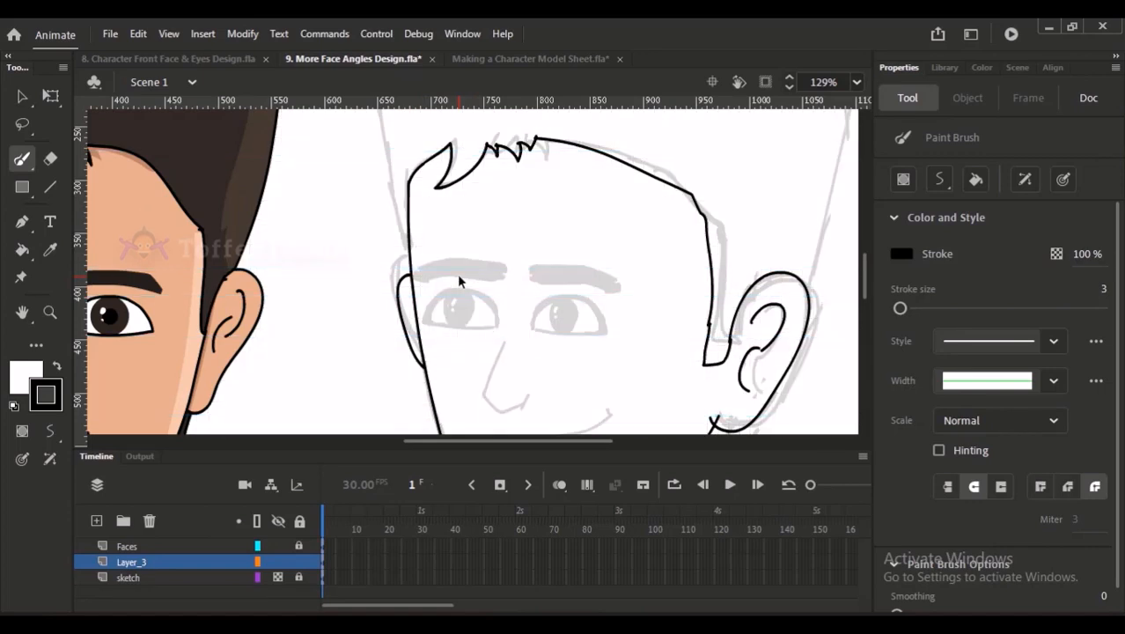
scroll(475, 309, "down", 5)
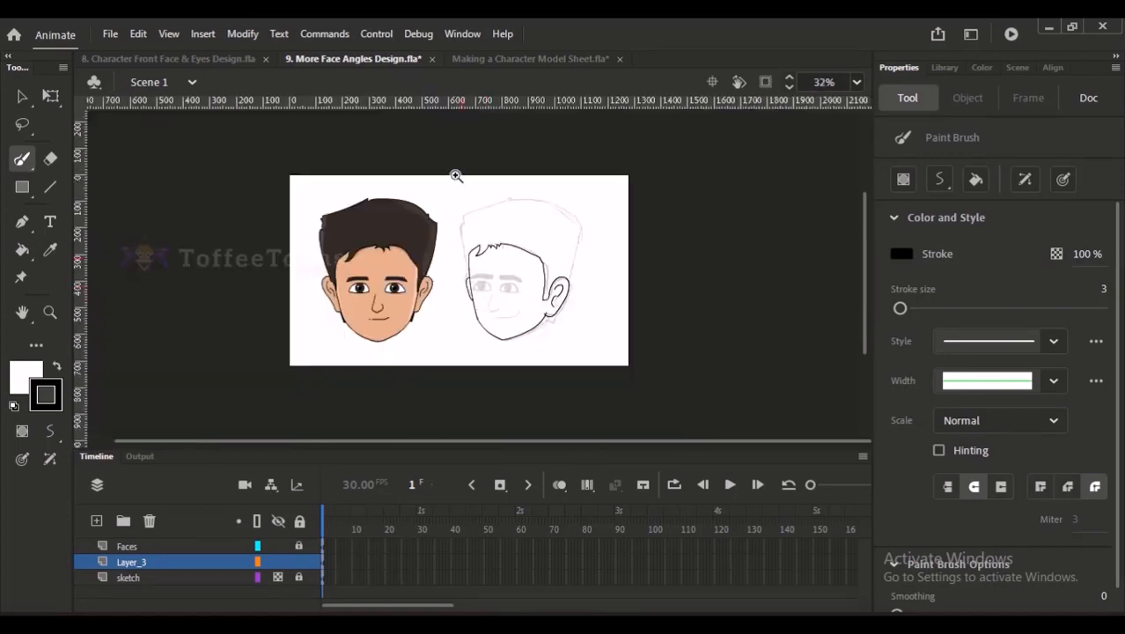
scroll(454, 176, "up", 3)
key("v")
scroll(427, 352, "up", 4)
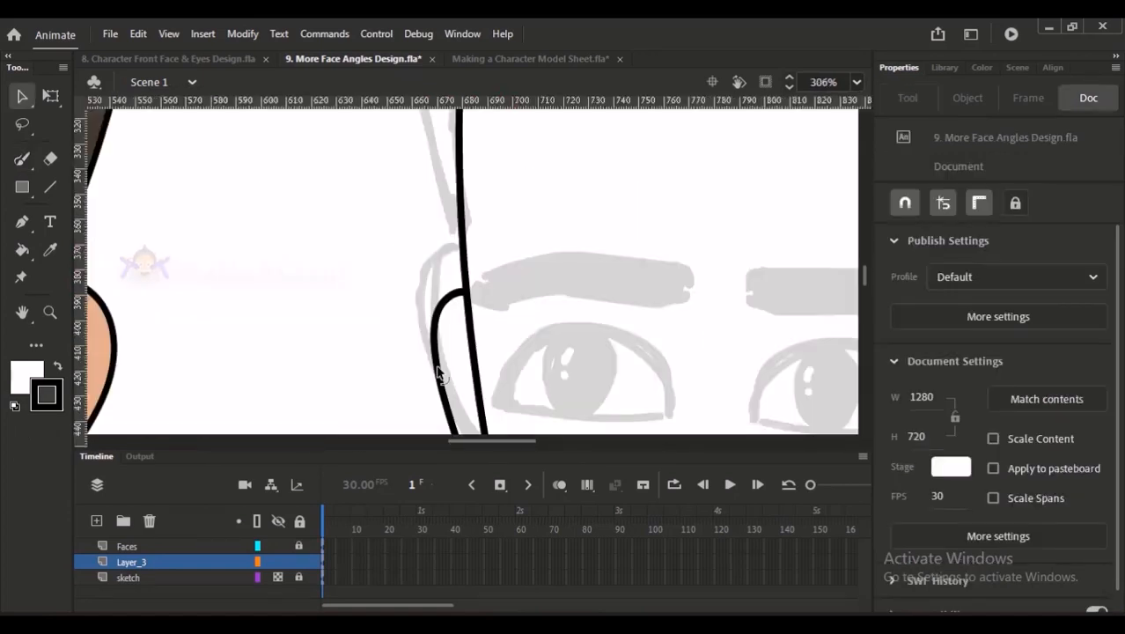
scroll(422, 358, "down", 5)
Step: Trace the hair's outer outline from the far ear over the crown and down to the near ear
key("y")
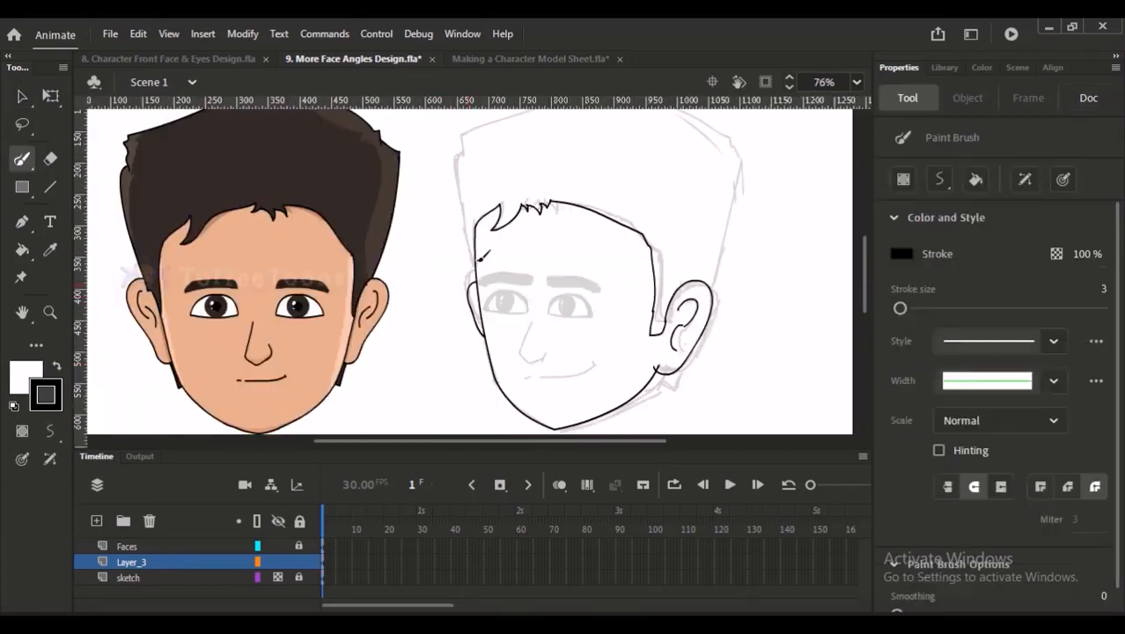
scroll(429, 328, "up", 2)
mouse_move(408, 364)
left_mouse_down()
mouse_move(383, 238)
mouse_move(392, 224)
mouse_move(504, 180)
mouse_move(676, 177)
mouse_move(715, 199)
left_mouse_up()
key("ctrl+z")
mouse_move(560, 166)
left_mouse_down()
mouse_move(611, 170)
mouse_move(717, 209)
mouse_move(717, 181)
mouse_move(692, 308)
left_mouse_up()
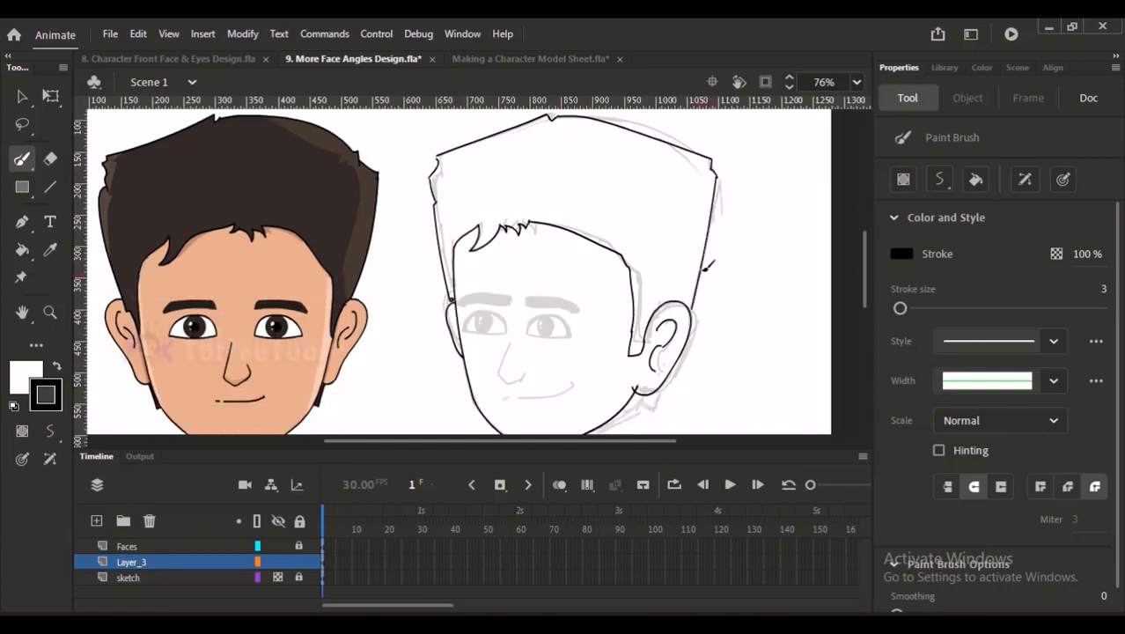
Step: Join the hair outline's end to the near ear and draw the small hair tuft below the earlobe
left_click_drag(649, 257, 690, 424)
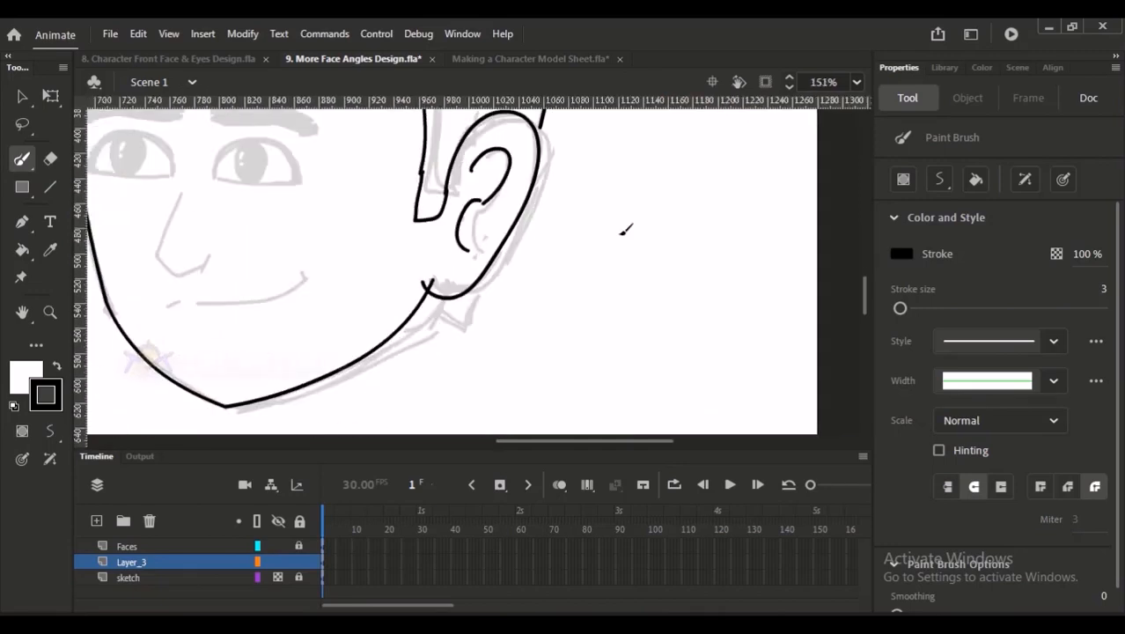
key("v")
key("y")
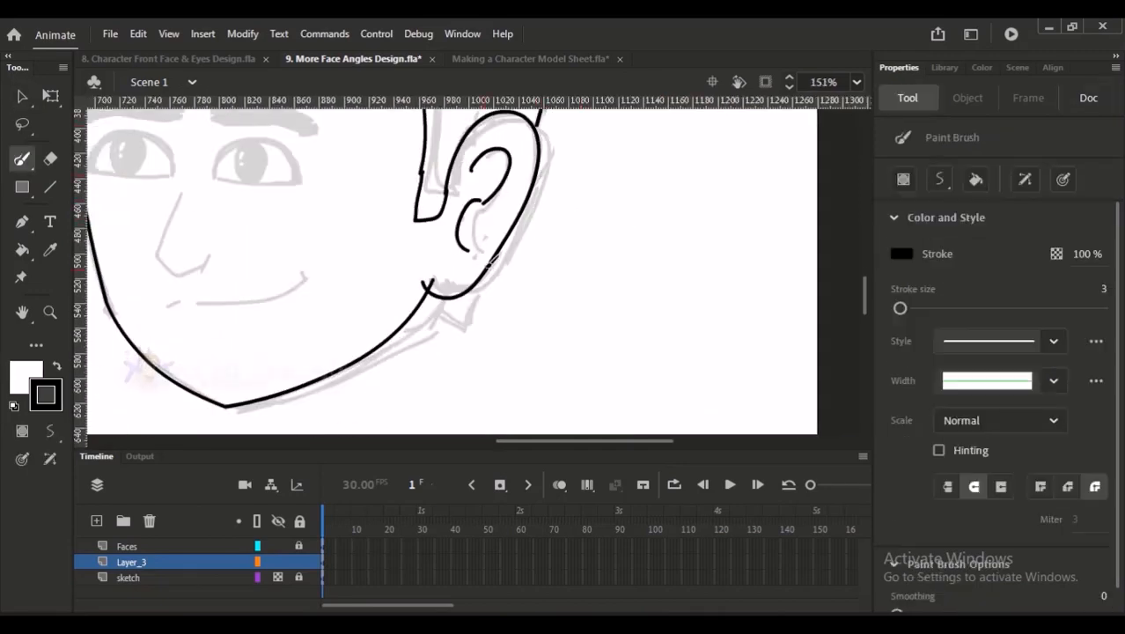
mouse_move(486, 258)
left_mouse_down()
mouse_move(474, 304)
mouse_move(442, 317)
mouse_move(449, 293)
left_mouse_up()
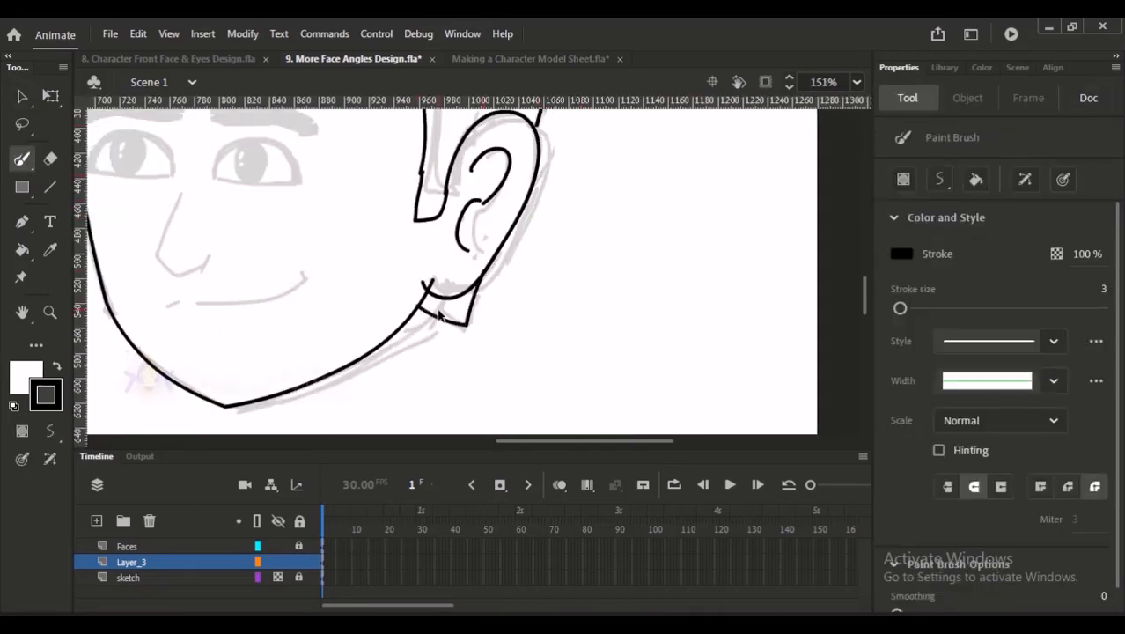
Step: Delete the surplus line pieces where the tuft, the jaw and the near earlobe meet
key("ctrl+minus")
key("v")
left_click(478, 372)
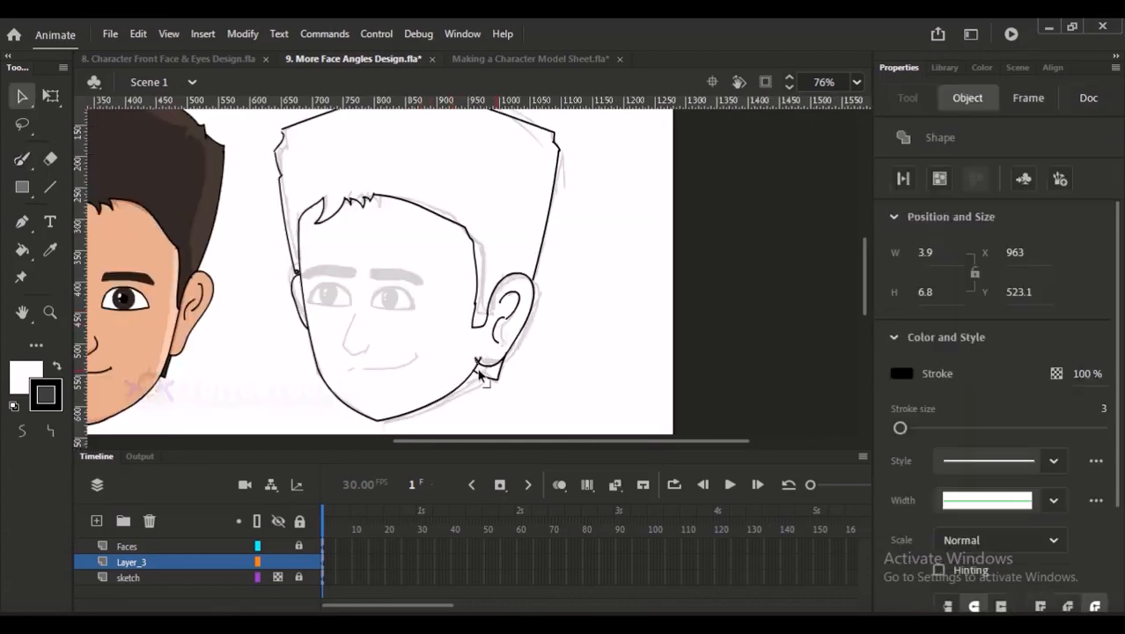
key("Delete")
left_click(482, 362)
key("Delete")
Step: Delete the surplus line end where the hair outline meets the far ear
left_click_drag(465, 294, 484, 318)
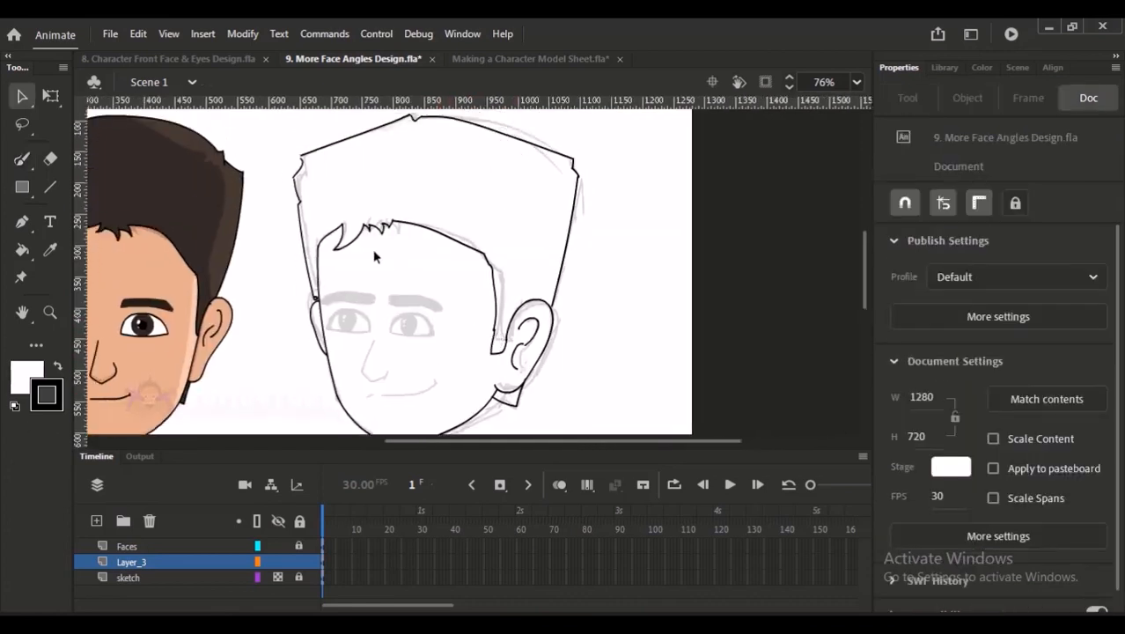
scroll(299, 252, "up", 5)
left_click(407, 297)
key("Delete")
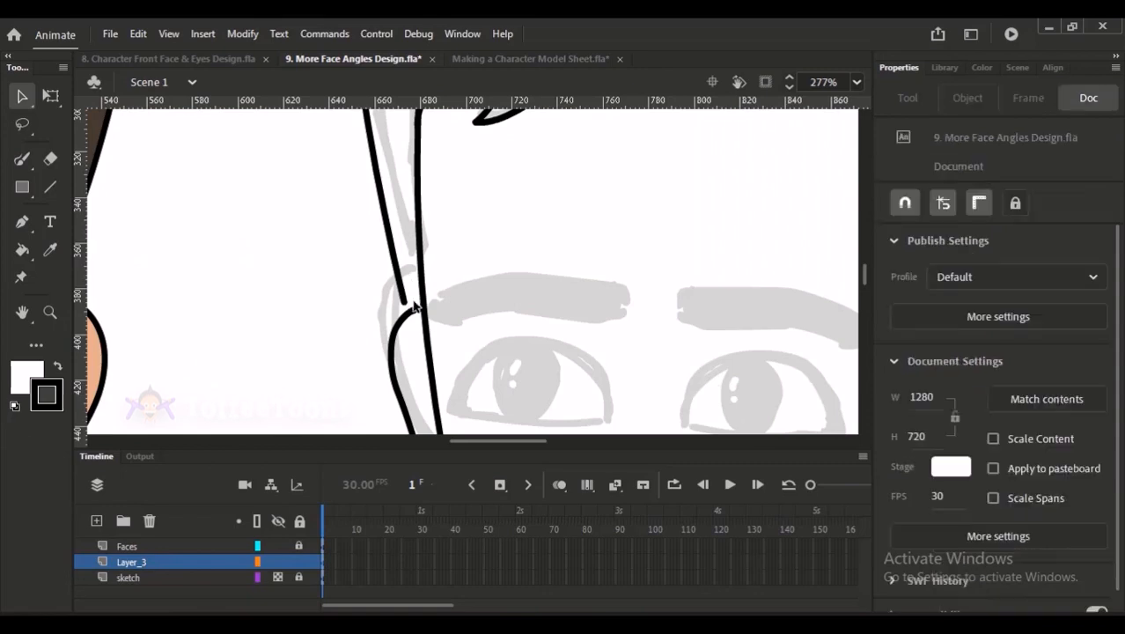
Step: Delete the short overlapping segment at the notch in the hair's far side and reconnect the two line ends
scroll(399, 325, "down", 6)
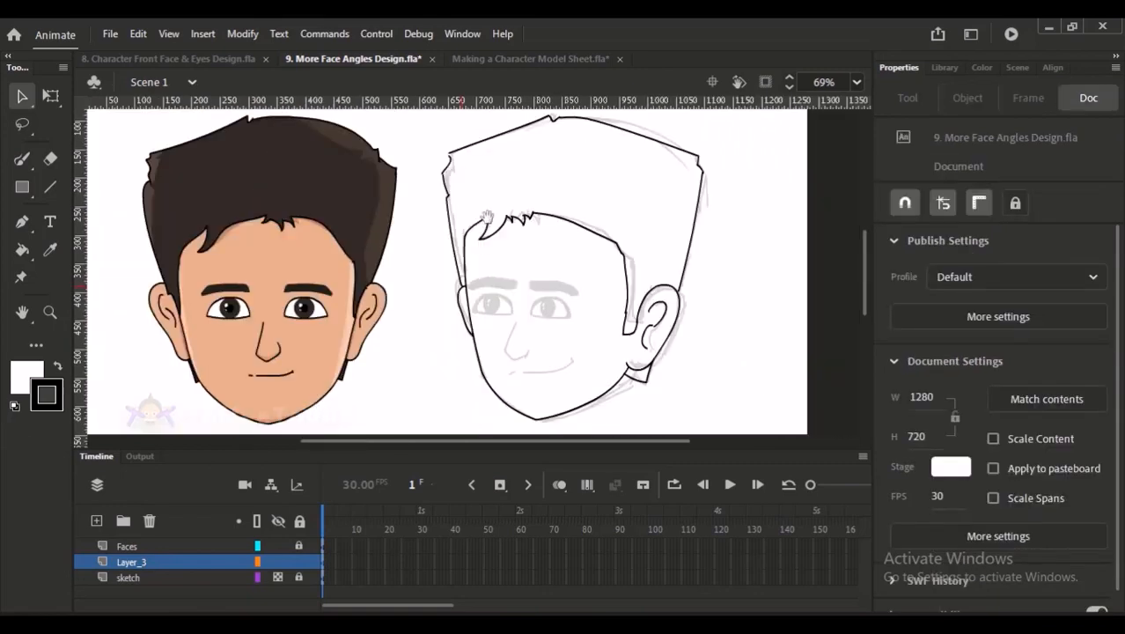
scroll(473, 211, "up", 8)
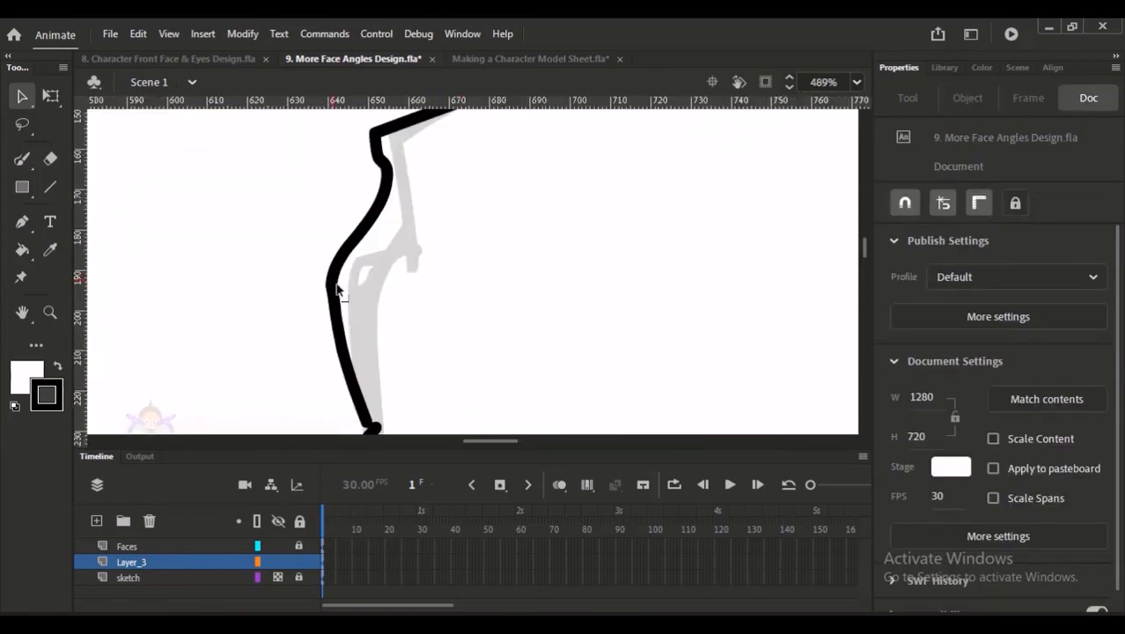
scroll(407, 261, "down", 2)
left_click(370, 324)
key("Delete")
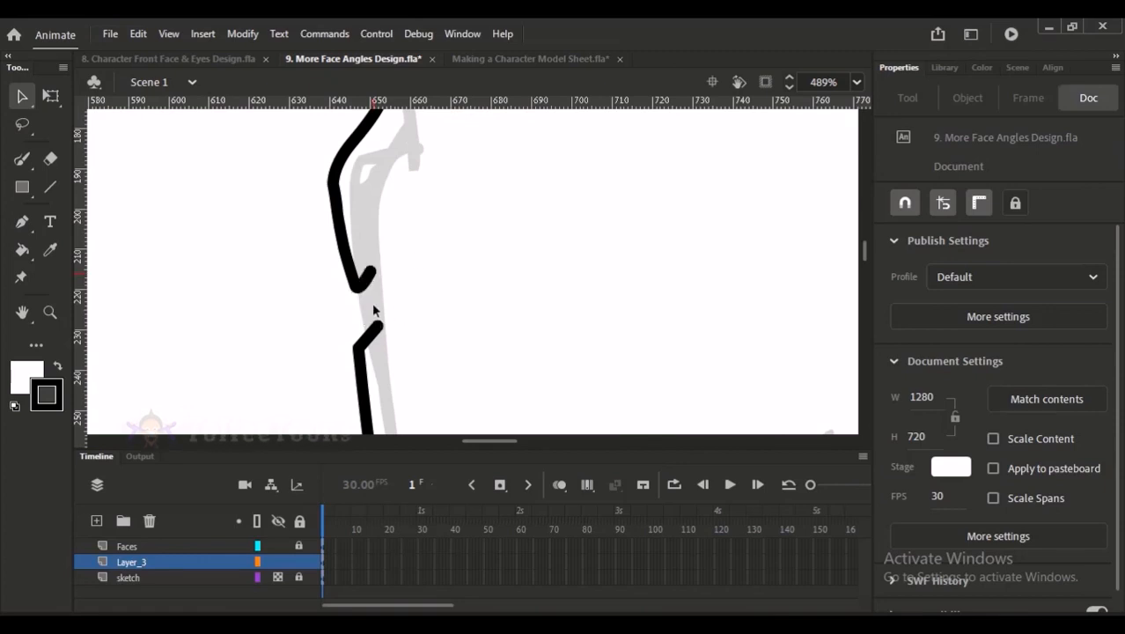
left_click_drag(372, 273, 378, 327)
key("ctrl+minus")
key("ctrl+minus")
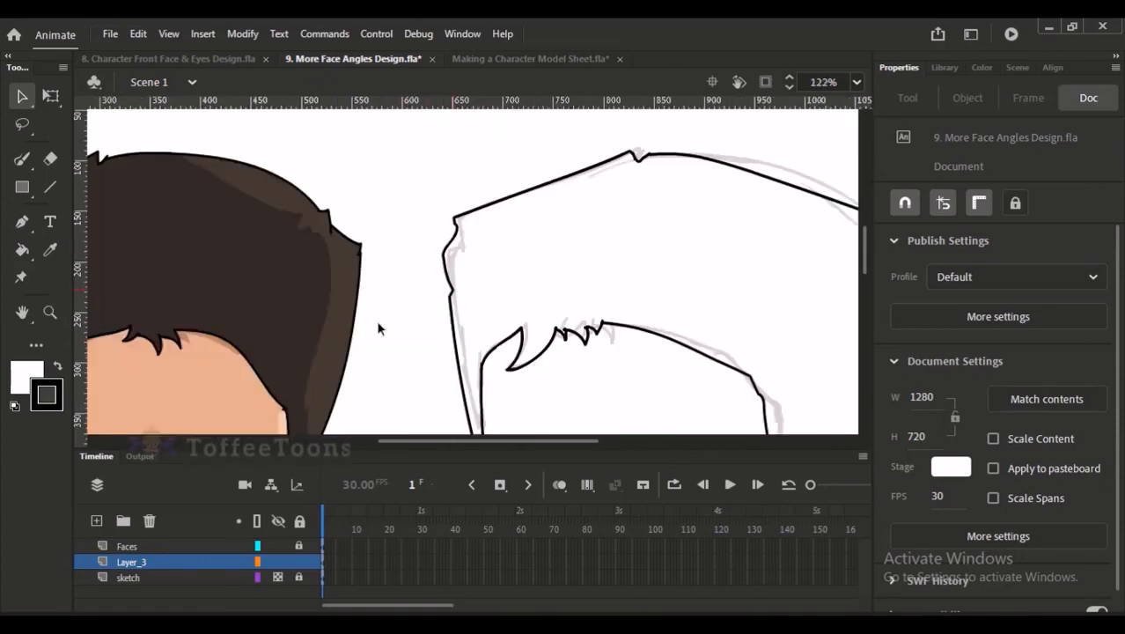
Step: Examine the line joints at the hair's near-side corner and at the lower end of the sideburn
left_click_drag(600, 291, 567, 291)
left_click_drag(717, 205, 754, 331)
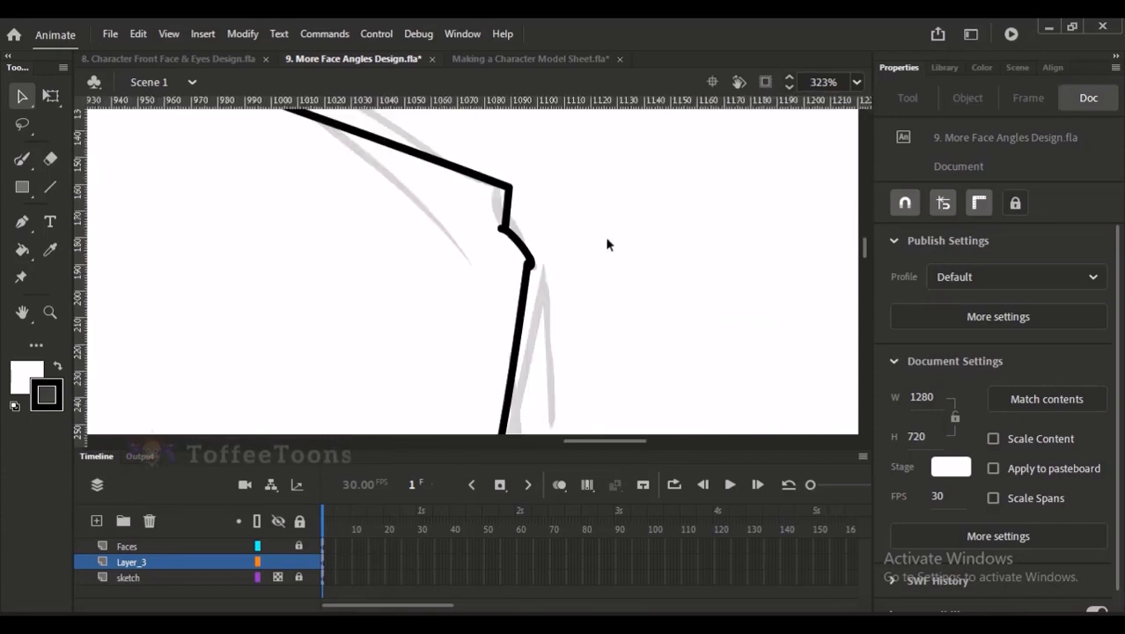
key("ctrl+minus")
key("ctrl+minus")
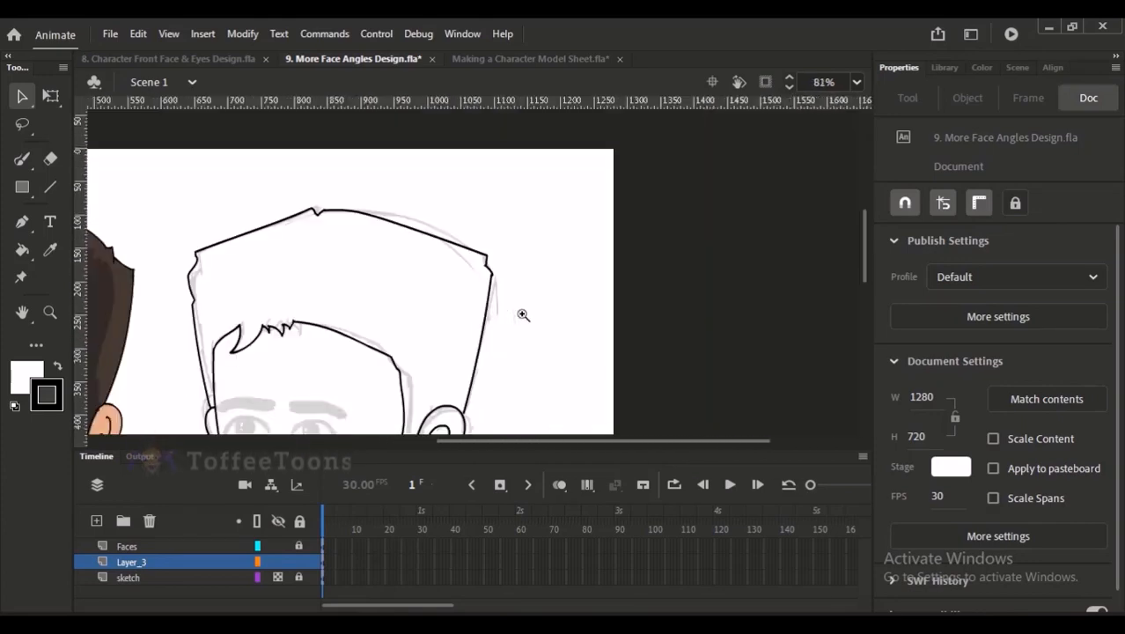
left_click_drag(405, 308, 446, 189)
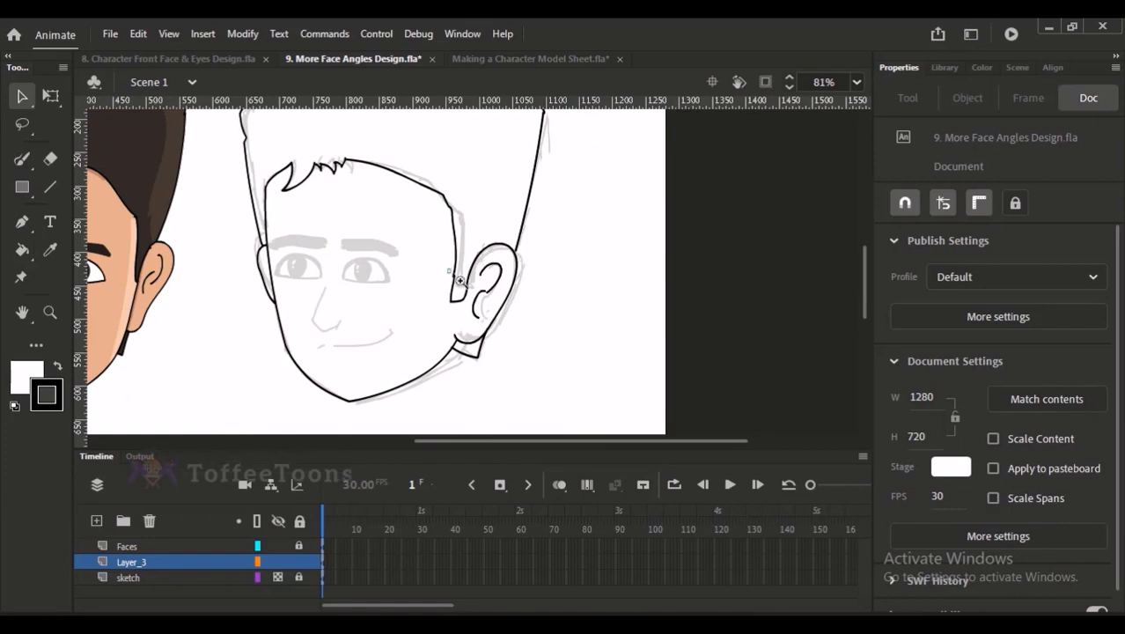
left_click_drag(460, 280, 467, 288)
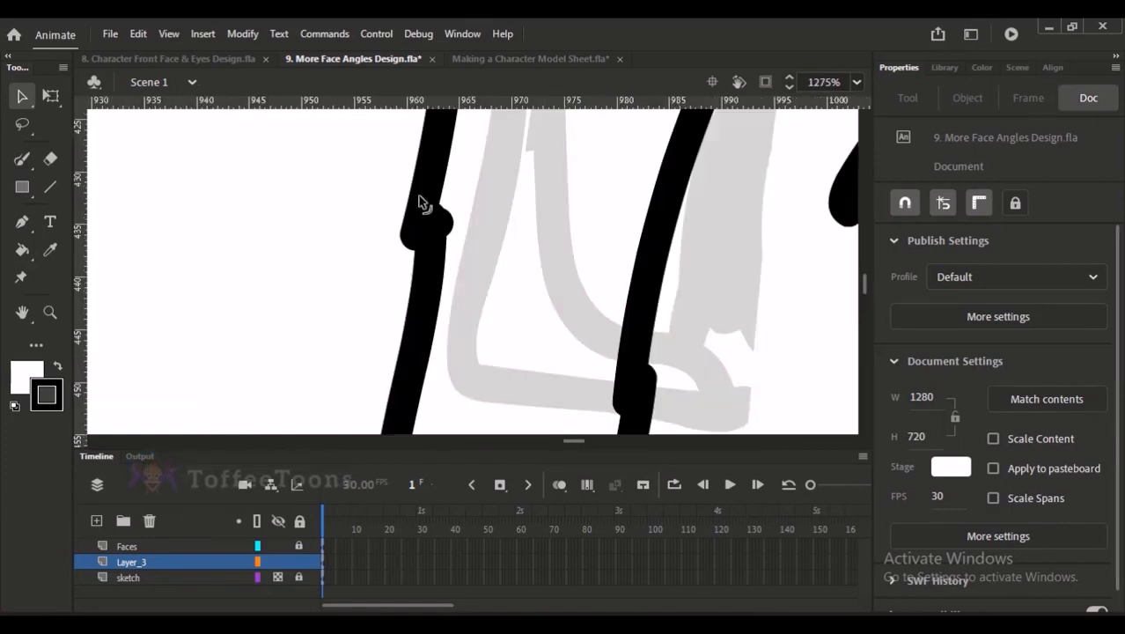
key("ctrl+2")
Step: Adjust the loose line end at the near ear and check the joint between the hair outline and the ear
left_click_drag(662, 276, 687, 326)
left_click_drag(466, 246, 516, 342)
mouse_move(467, 266)
left_mouse_down()
mouse_move(472, 221)
mouse_move(462, 271)
left_mouse_up()
key("ctrl+minus")
key("ctrl+minus")
key("ctrl+2")
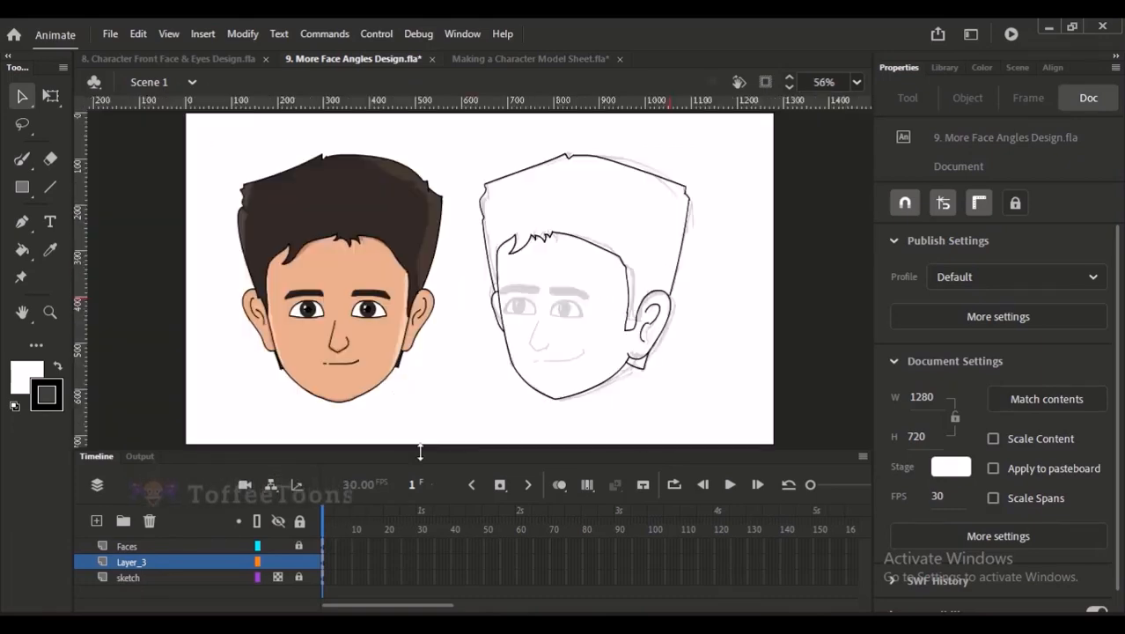
left_click_drag(654, 270, 682, 349)
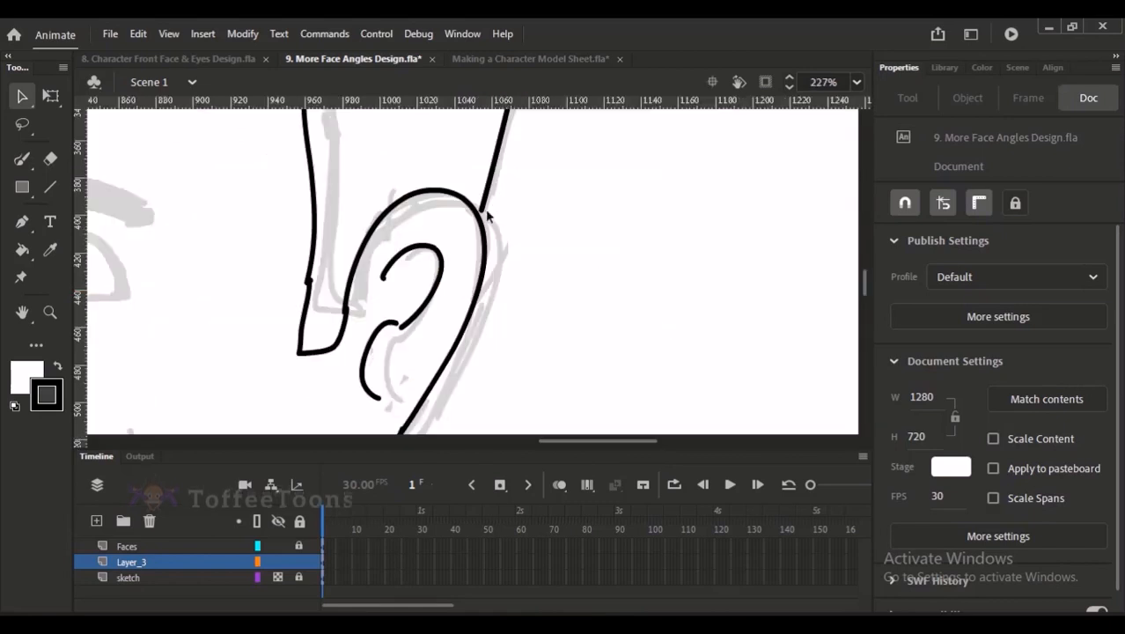
left_click_drag(436, 149, 505, 312)
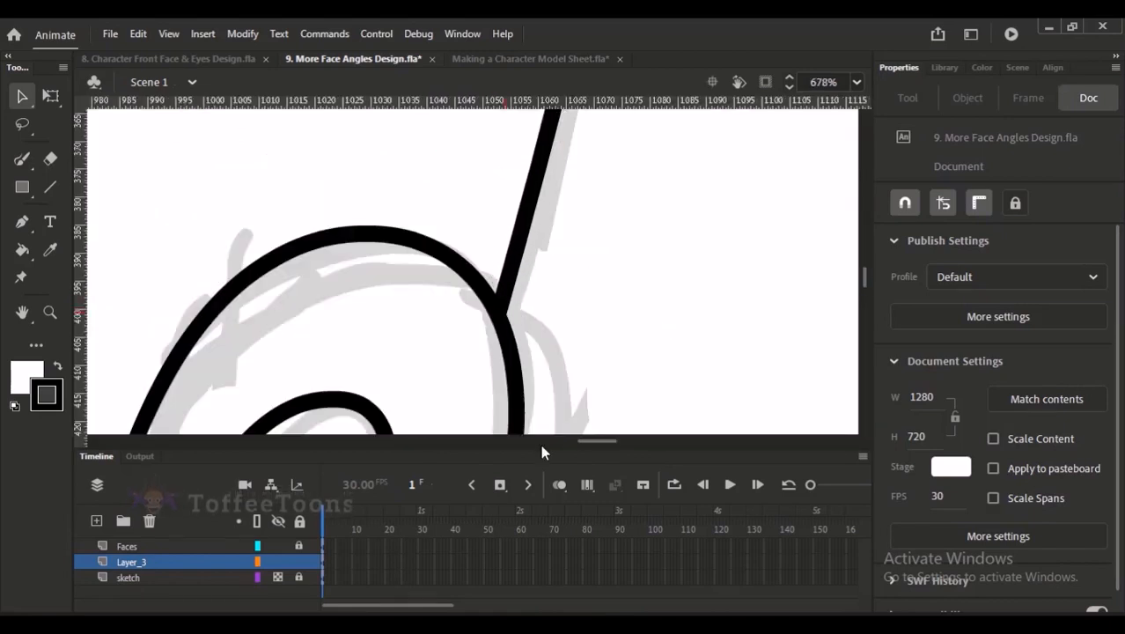
key("ctrl+2")
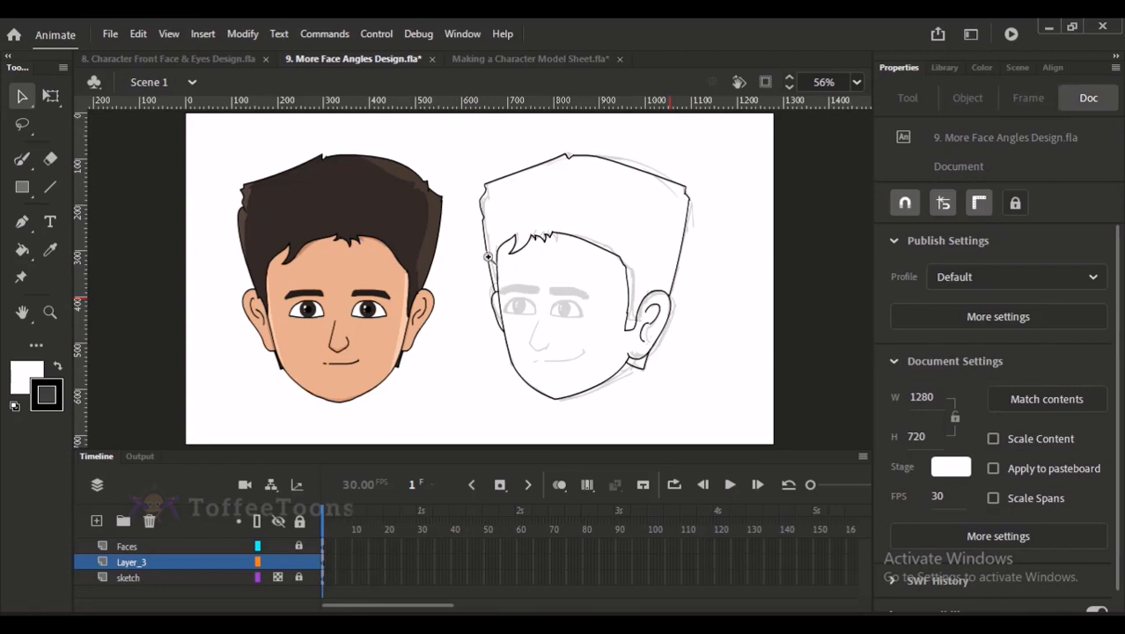
Step: Trace the sketched nose with a size 3 Paint Brush stroke and adjust the bends of its lower curve
left_click_drag(488, 257, 584, 370)
key("y")
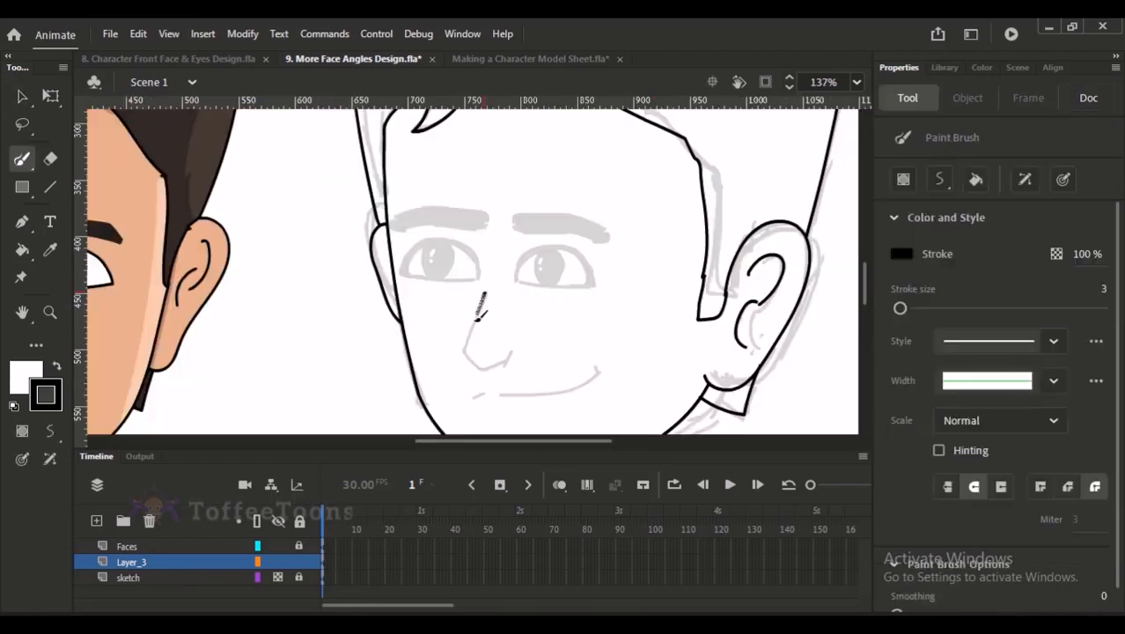
mouse_move(476, 319)
left_mouse_down()
mouse_move(465, 351)
mouse_move(513, 347)
left_mouse_up()
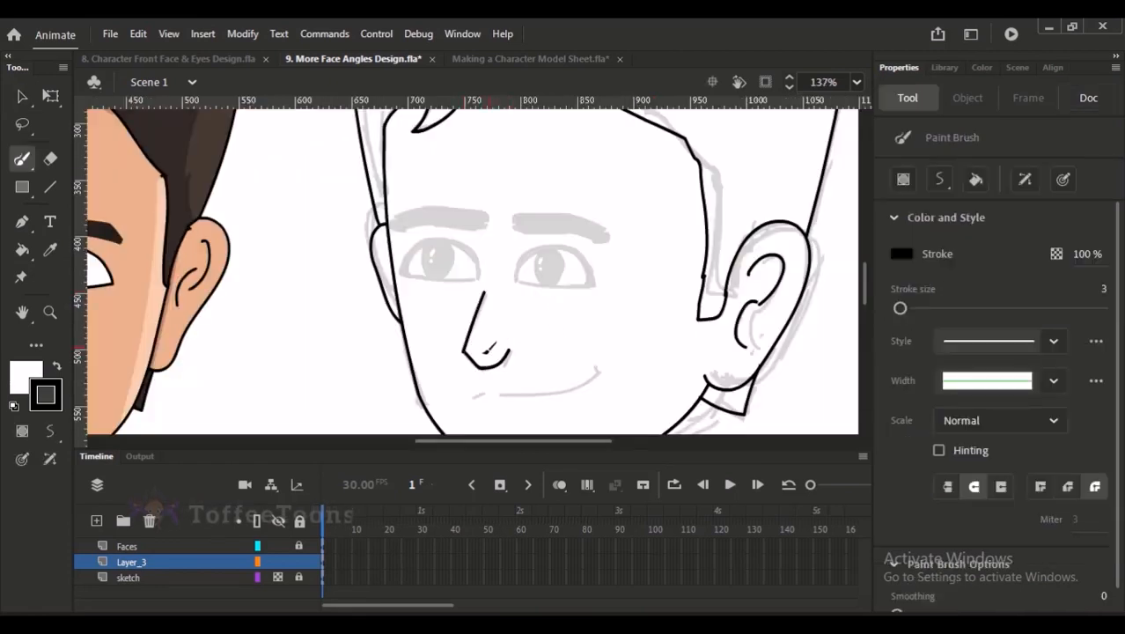
key("v")
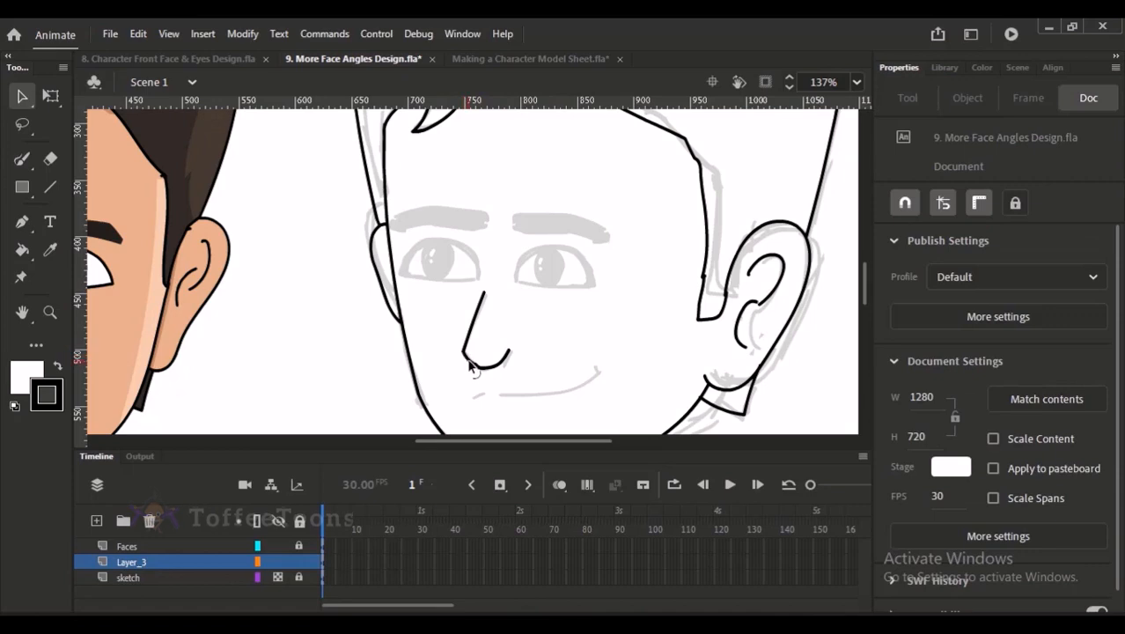
left_click_drag(473, 368, 495, 369)
left_click_drag(480, 317, 525, 411)
mouse_move(469, 267)
left_mouse_down()
mouse_move(472, 253)
mouse_move(460, 253)
left_mouse_up()
left_click_drag(361, 261, 458, 272)
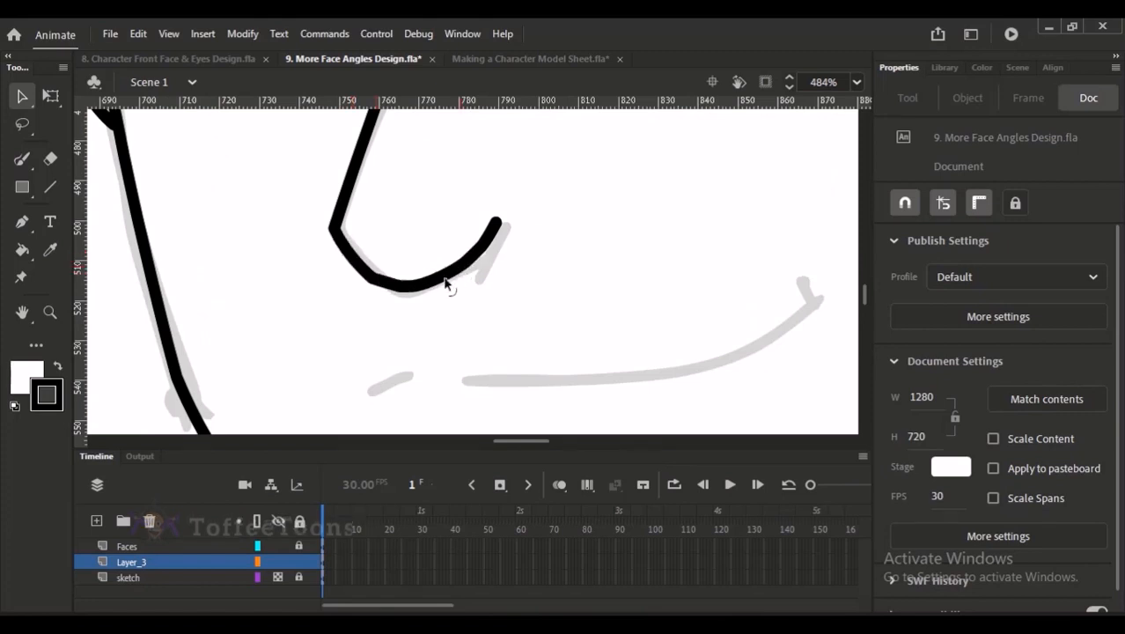
Step: Draw a short separate dash at the far corner of the mouth below the nose
key("ctrl+minus")
key("ctrl+minus")
key("y")
left_click_drag(432, 180, 510, 350)
left_click_drag(438, 362, 614, 312)
key("ctrl+z")
left_click_drag(435, 363, 454, 362)
Step: Draw the gently upturned main mouth line beside the short dash, ending before the sketched mouth corner
mouse_move(461, 361)
left_mouse_down()
mouse_move(557, 353)
mouse_move(592, 333)
left_mouse_up()
key("ctrl+z")
left_click_drag(460, 361, 592, 348)
key("ctrl+z")
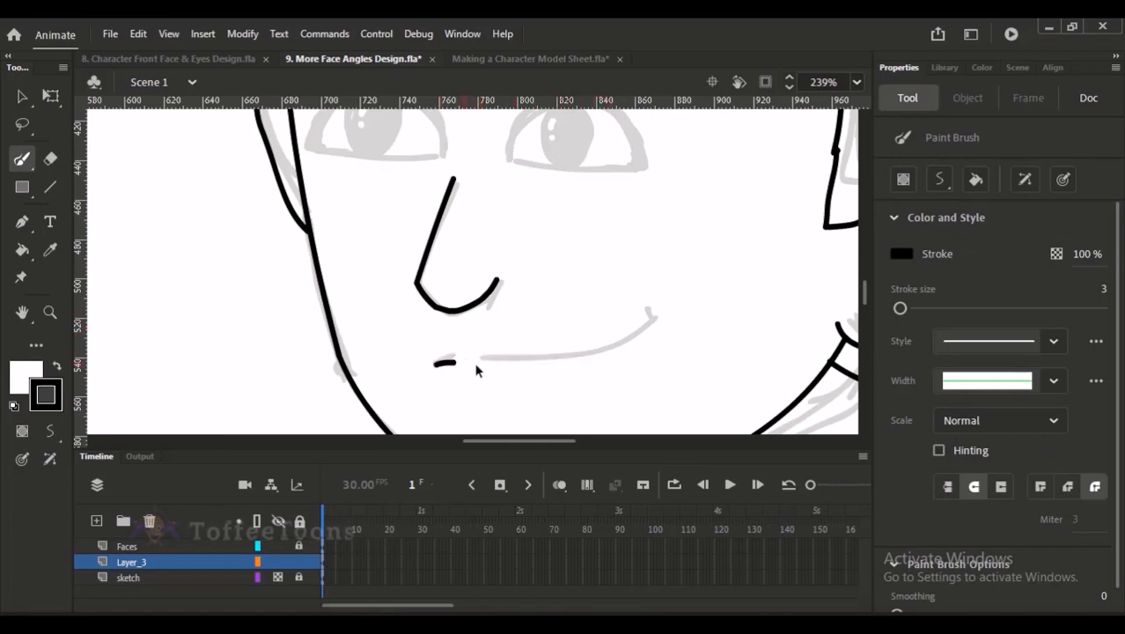
left_click_drag(461, 361, 586, 351)
key("ctrl+z")
left_click_drag(459, 363, 589, 350)
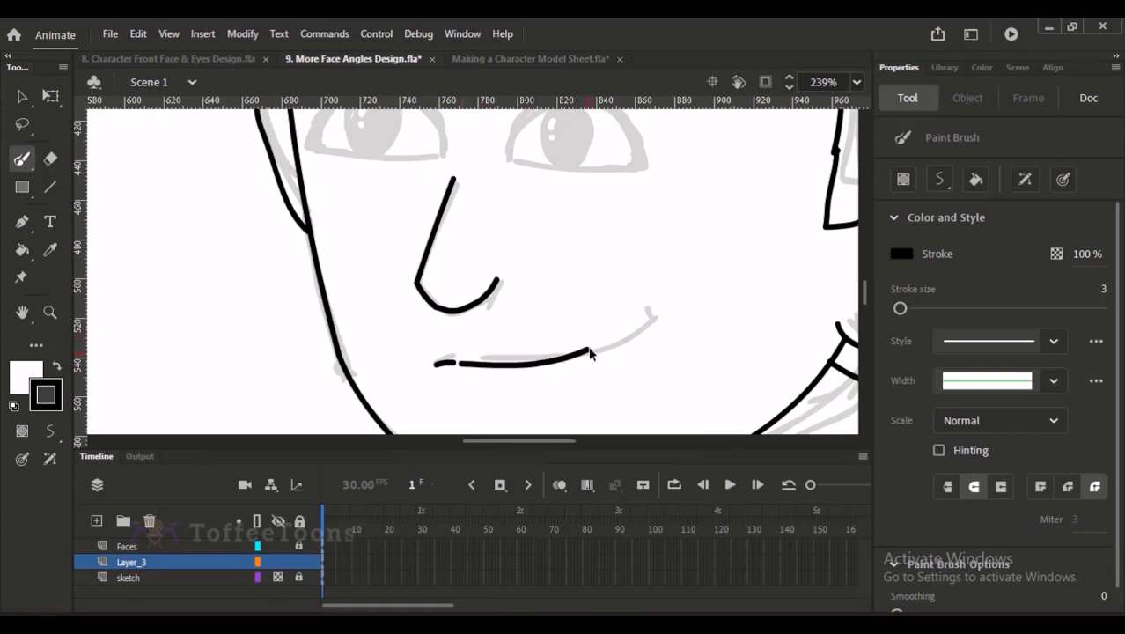
key("ctrl+minus")
key("ctrl+minus")
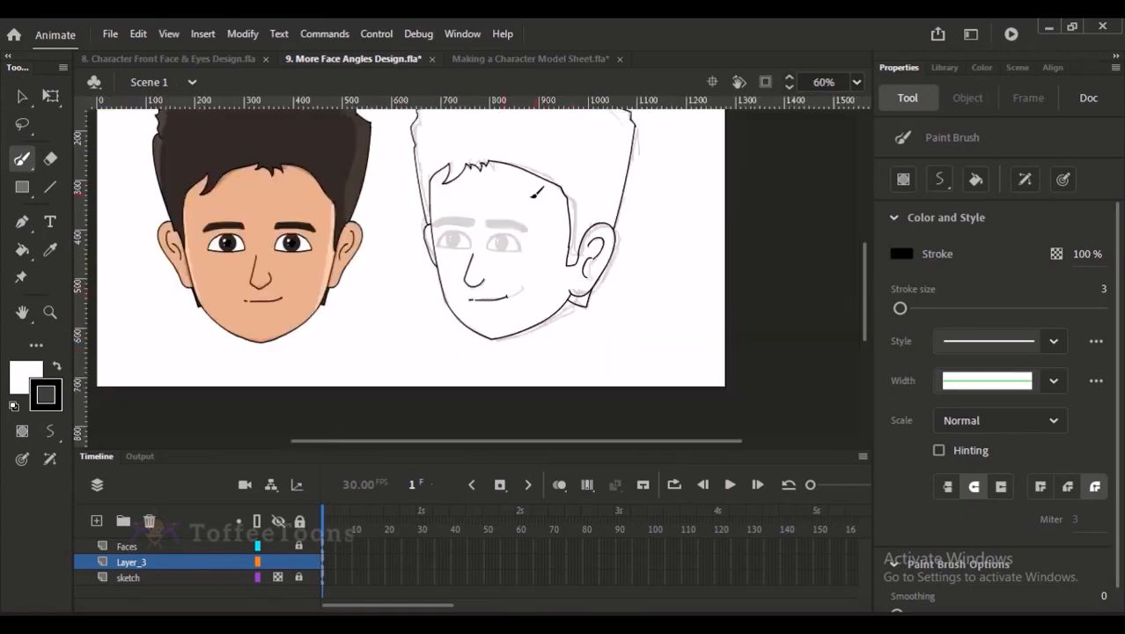
Step: Finish the near mouth corner with a small tick and raise the outer end of the short mouth dash
left_click_drag(436, 199, 686, 368)
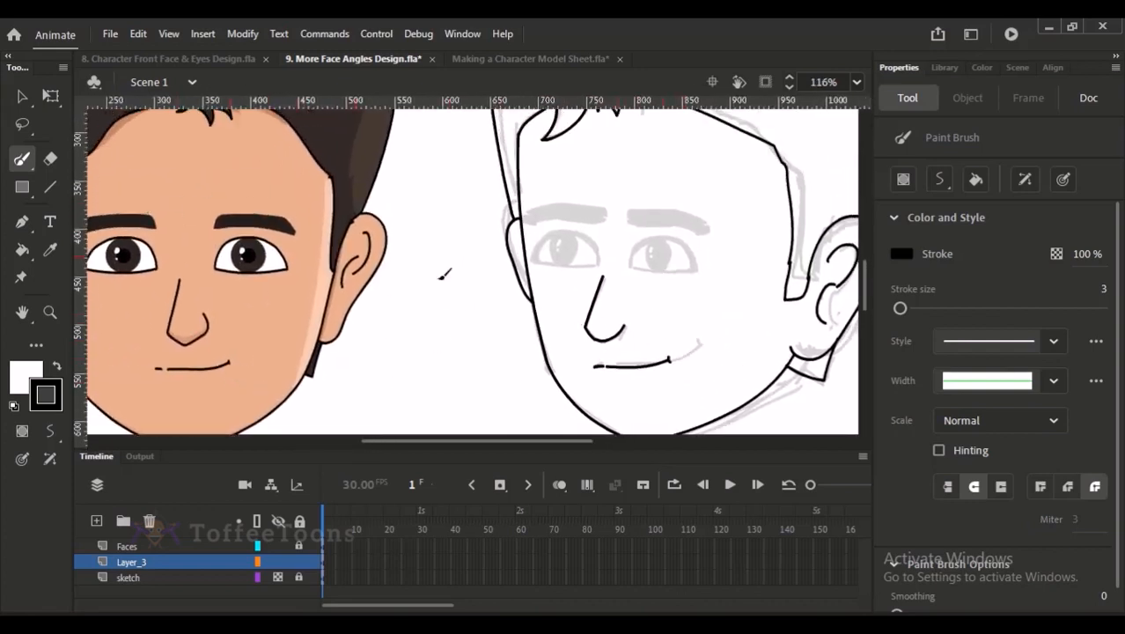
left_click_drag(540, 331, 607, 405)
left_click_drag(557, 277, 552, 266)
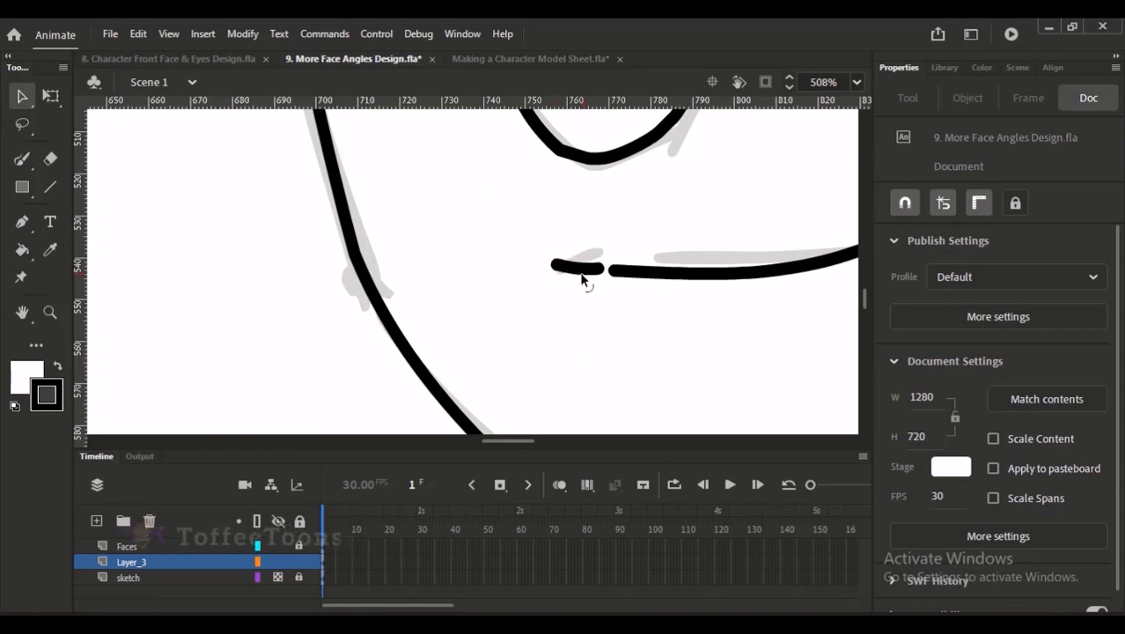
scroll(581, 280, "down", 3)
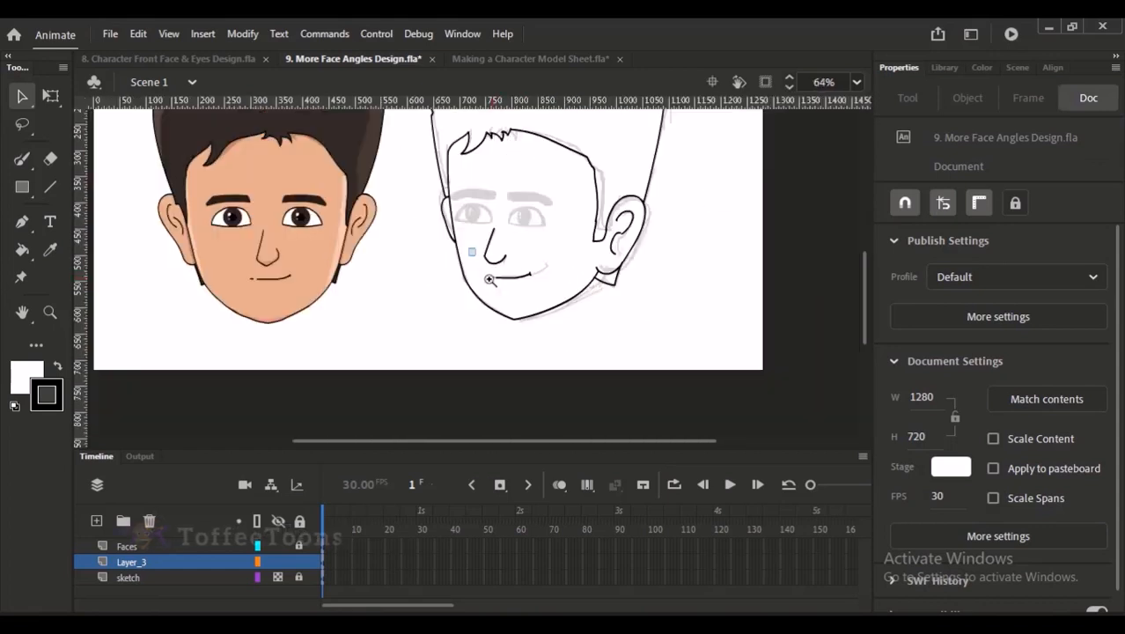
scroll(490, 280, "up", 3)
left_click_drag(460, 213, 507, 270)
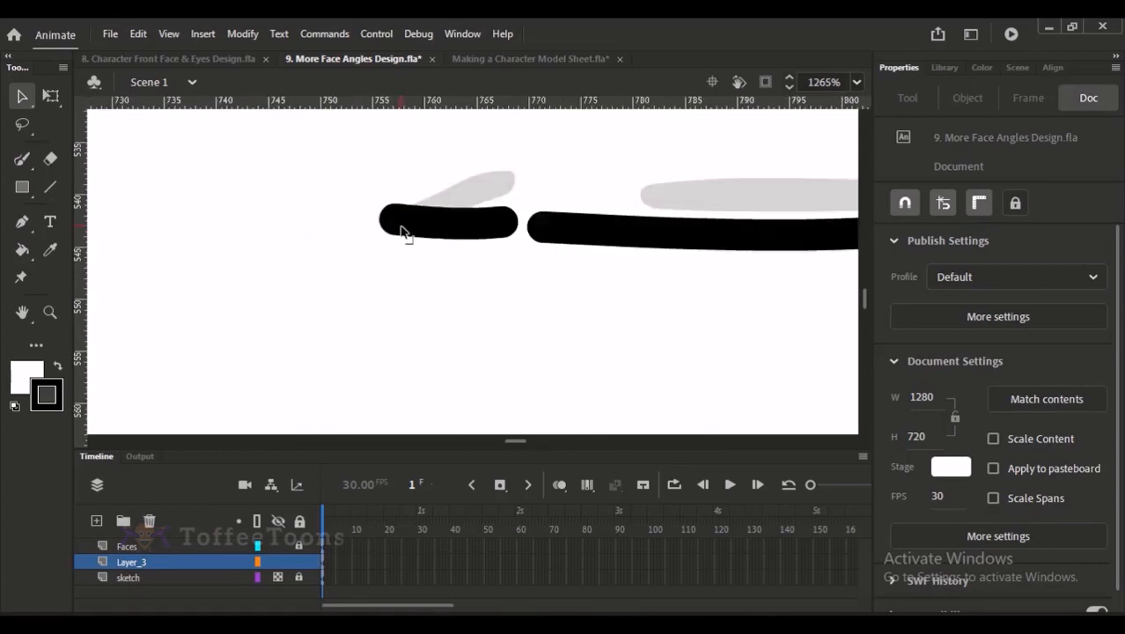
scroll(410, 235, "down", 3)
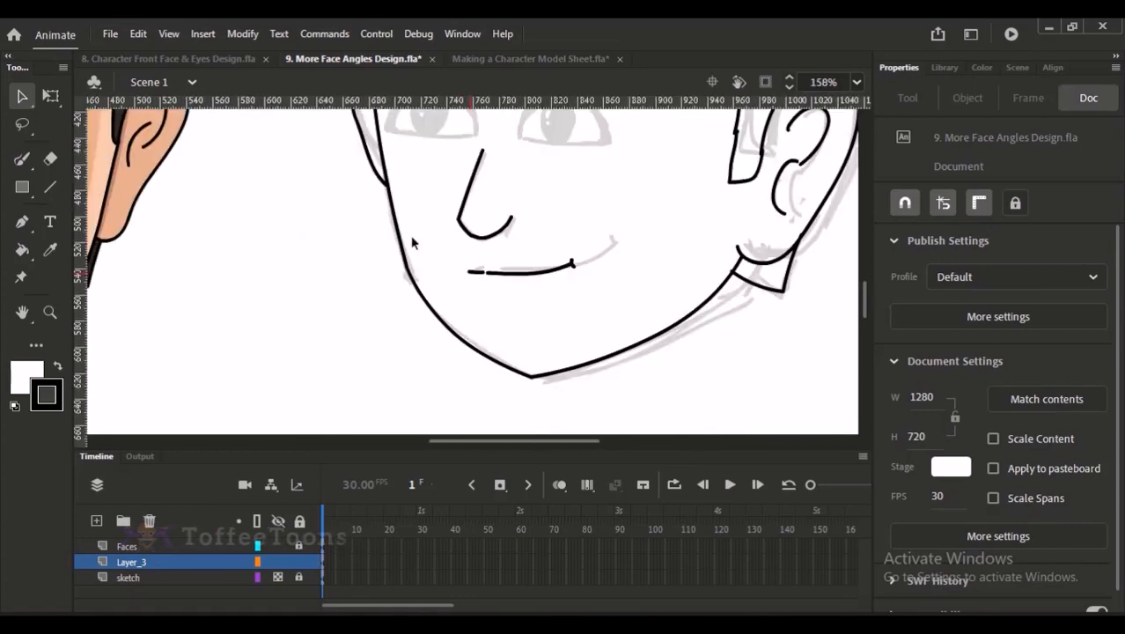
Step: Examine the mouth and the whole traced head against the finished front face
scroll(410, 235, "down", 1)
left_click(483, 326)
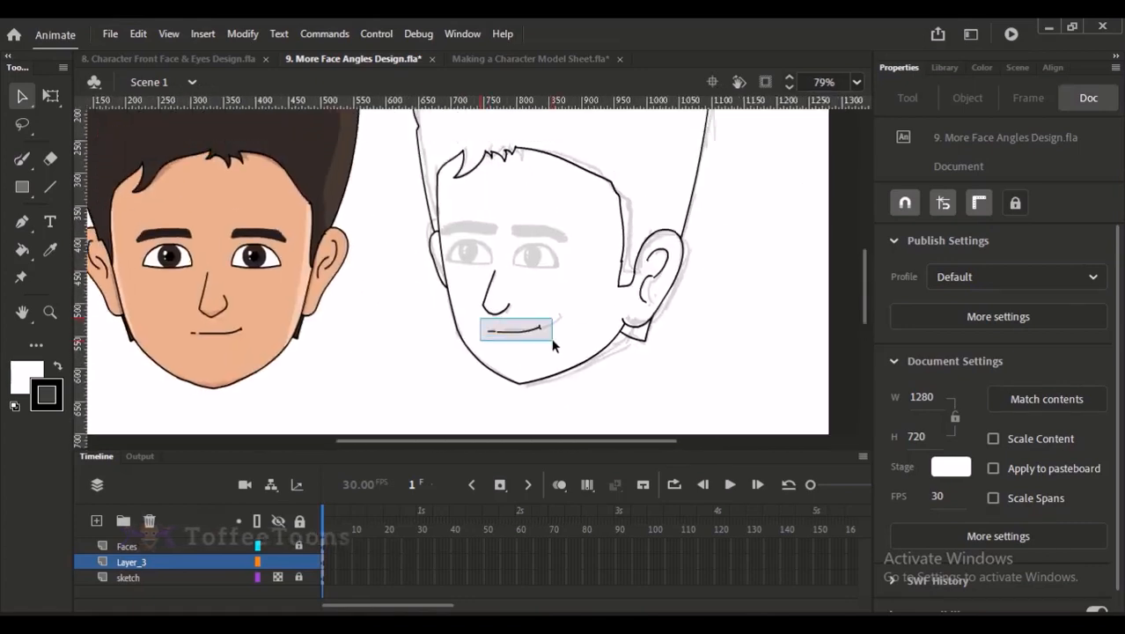
left_click(549, 243)
key("y")
scroll(555, 249, "up", 2)
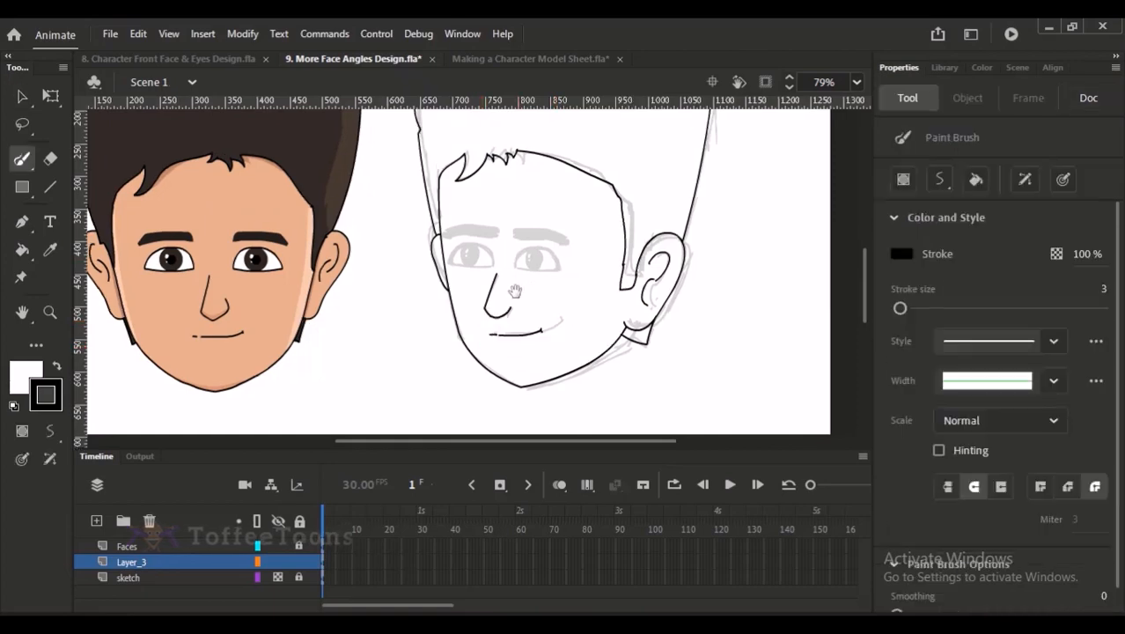
scroll(528, 282, "left", 2)
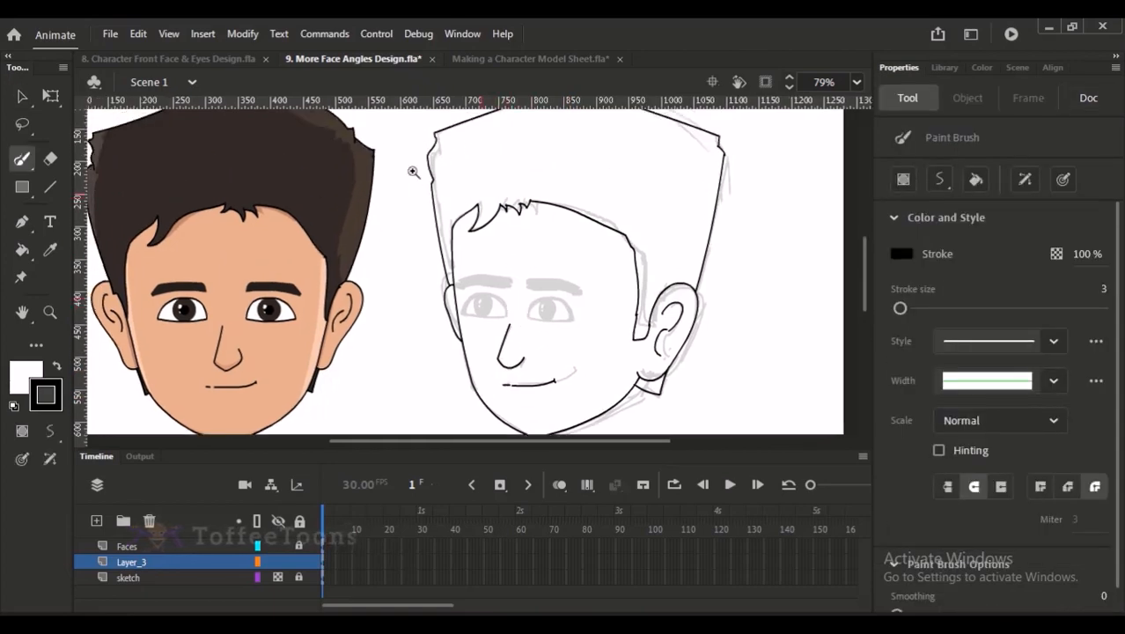
scroll(412, 171, "up", 1)
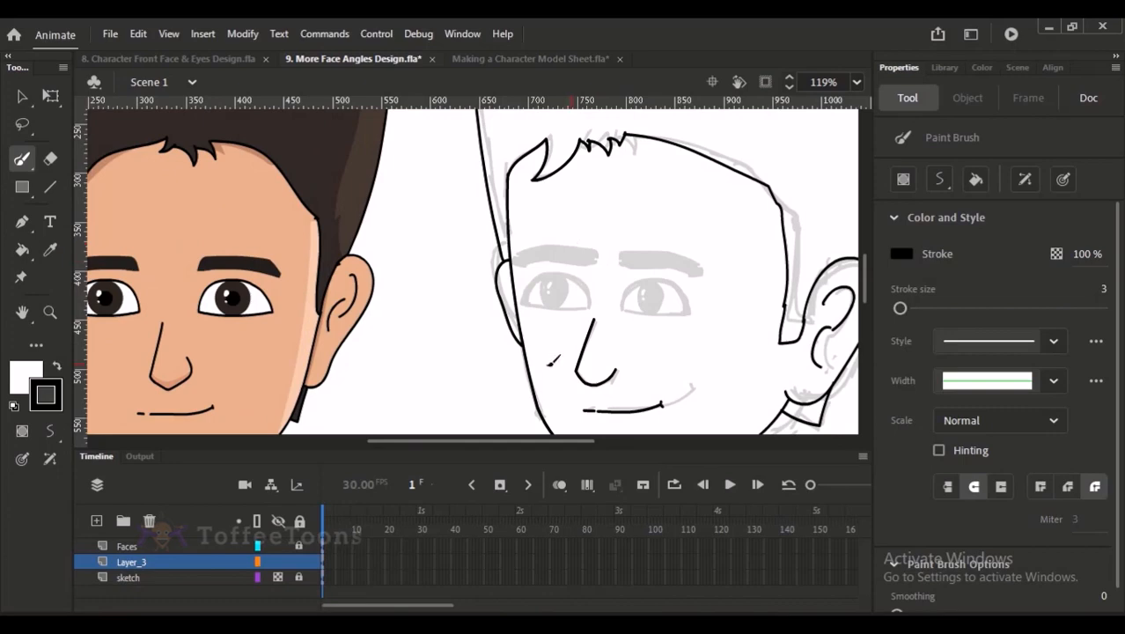
key("ctrl+minus")
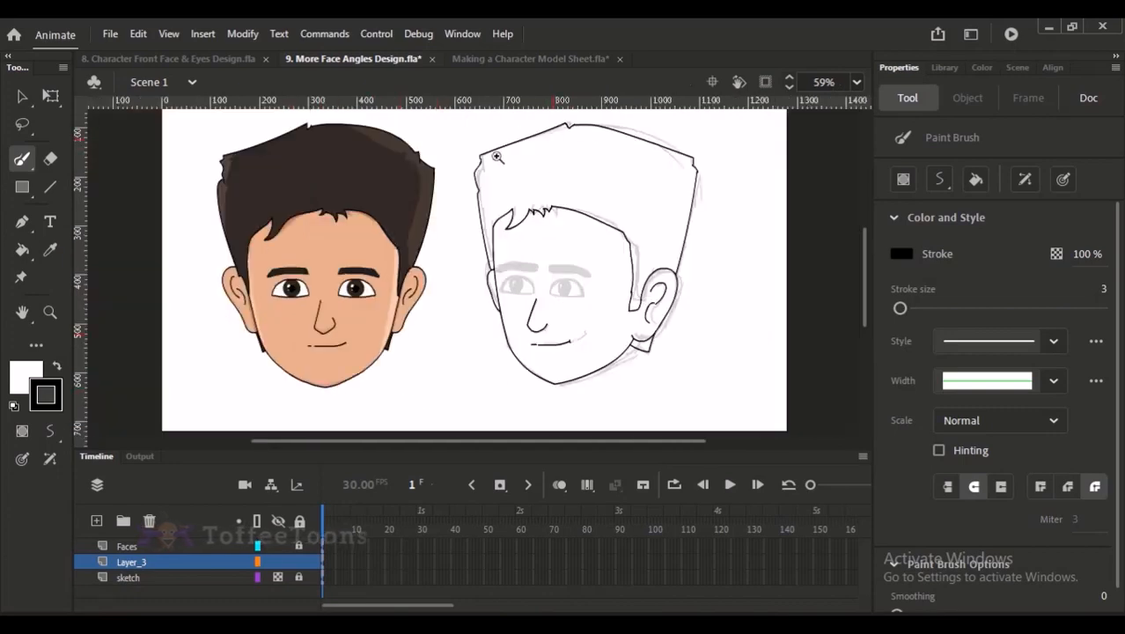
scroll(507, 197, "up", 2)
Step: Rename Layer_3 as face and add a new layer named eye above it
double_click(137, 563)
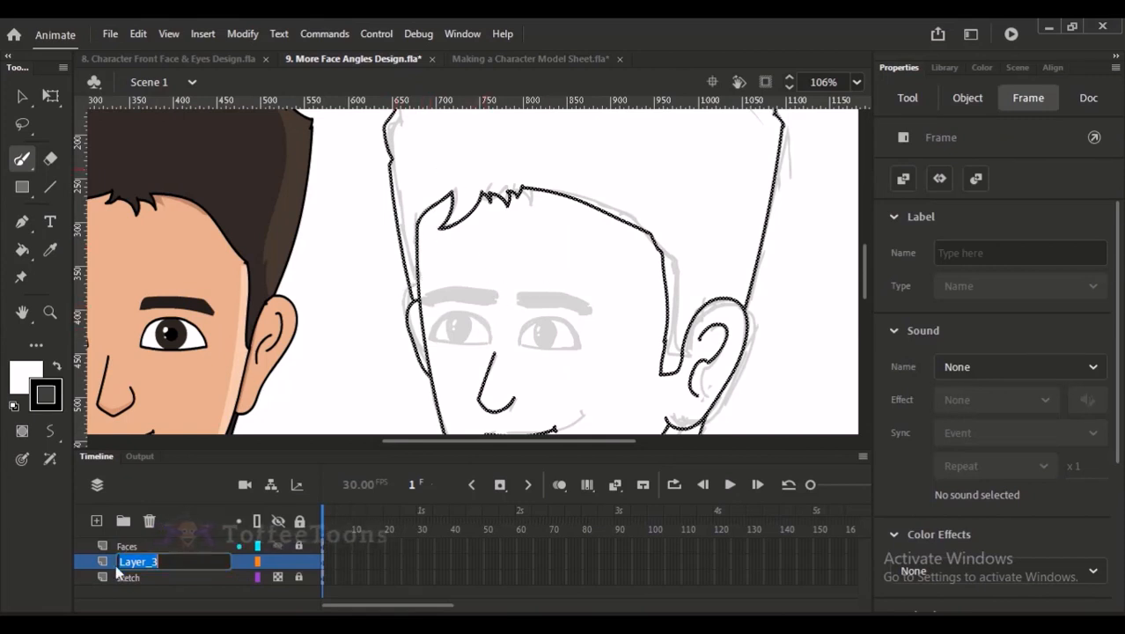
type("face")
key("Return")
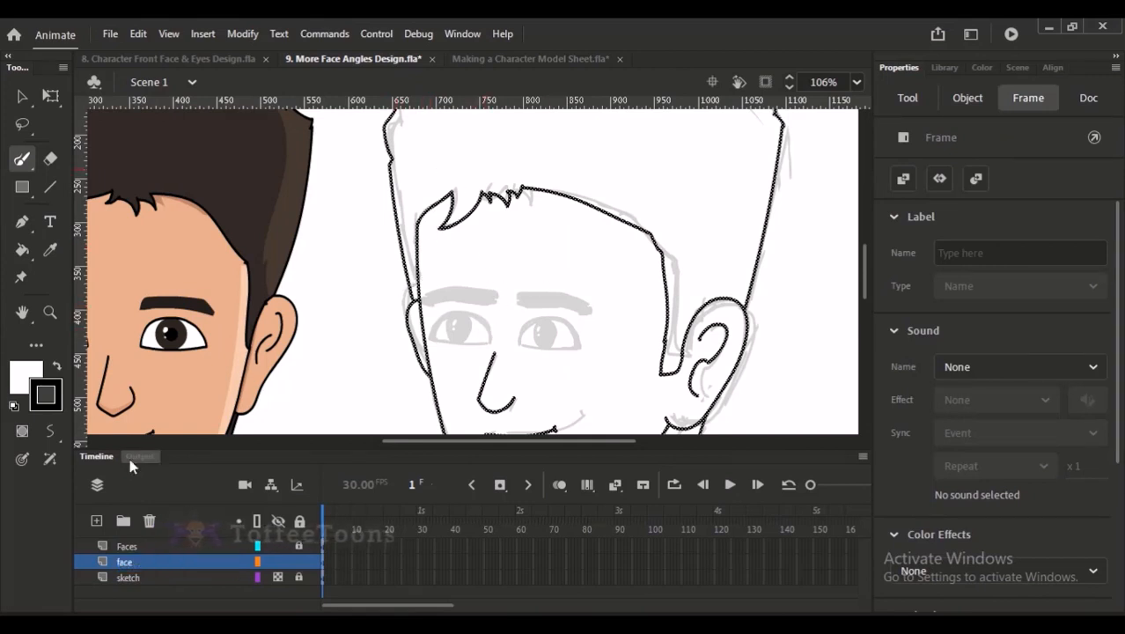
left_click(97, 520)
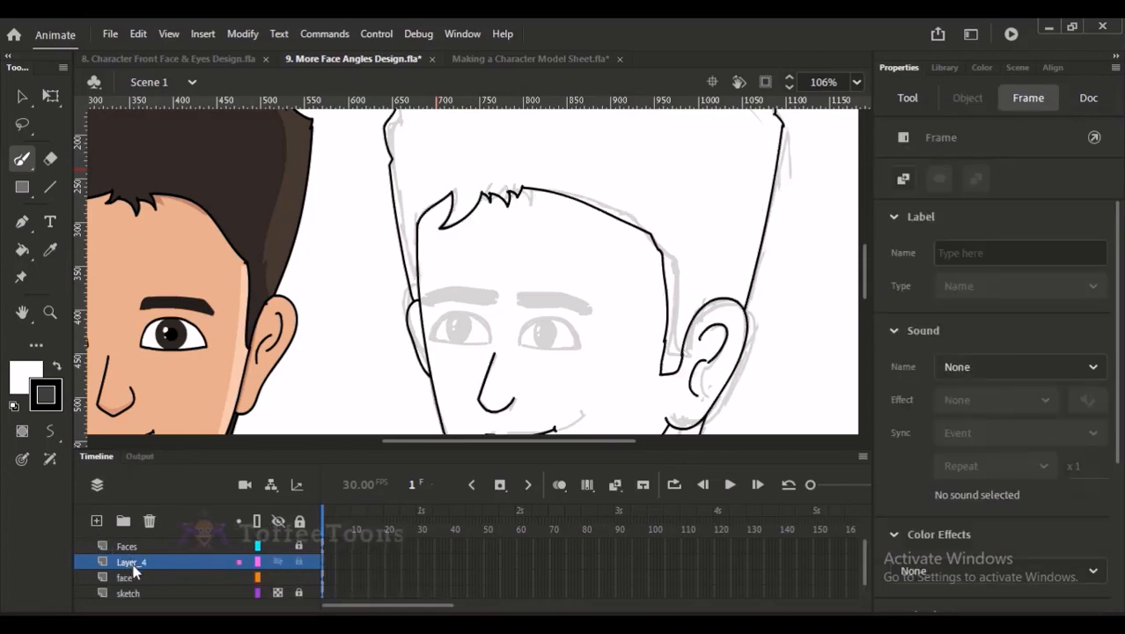
double_click(143, 566)
type("eye")
key("Return")
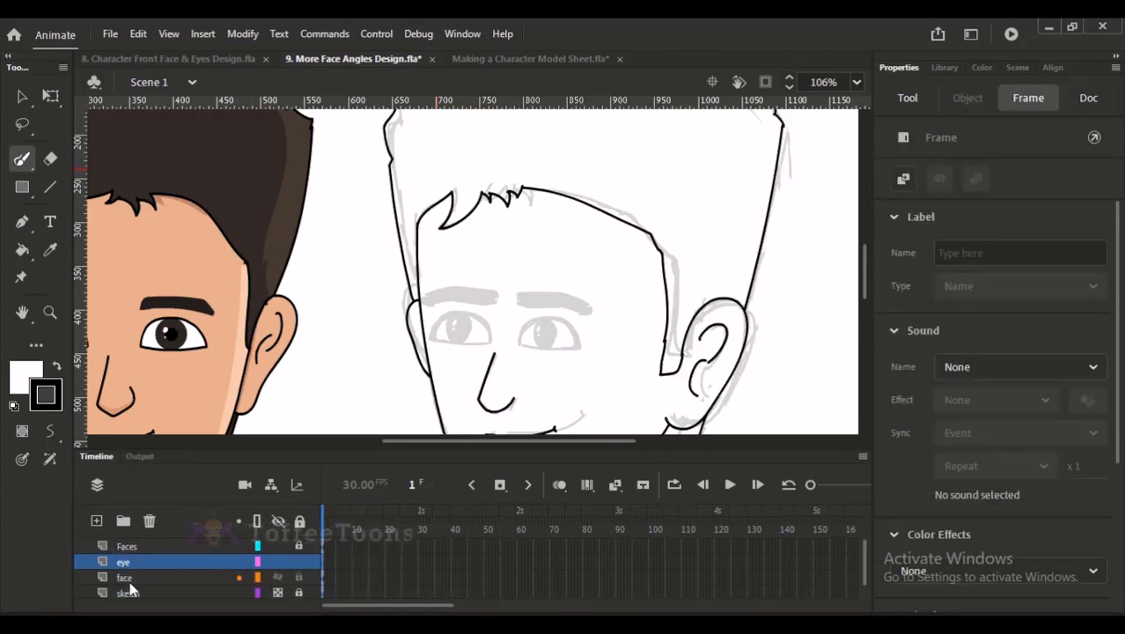
Step: Trace the far eye's lower lid and arched upper lid on the eye layer with the Paint Brush
left_click_drag(402, 219, 500, 394)
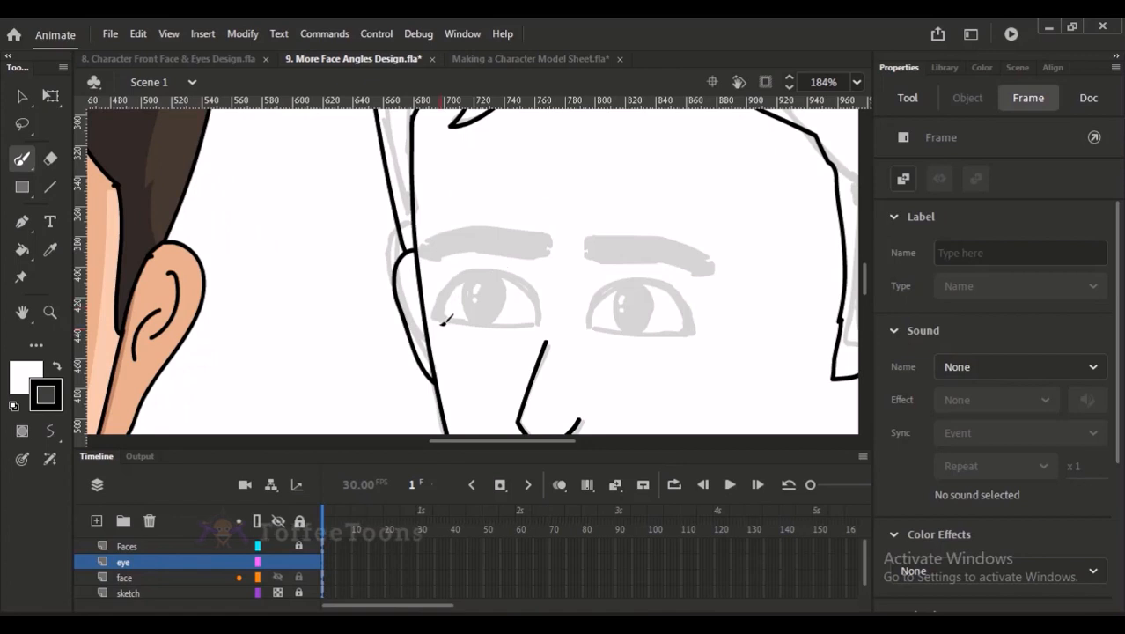
left_click_drag(445, 322, 537, 319)
key("ctrl+z")
left_click_drag(440, 321, 532, 323)
left_click_drag(441, 309, 488, 272)
key("ctrl+z")
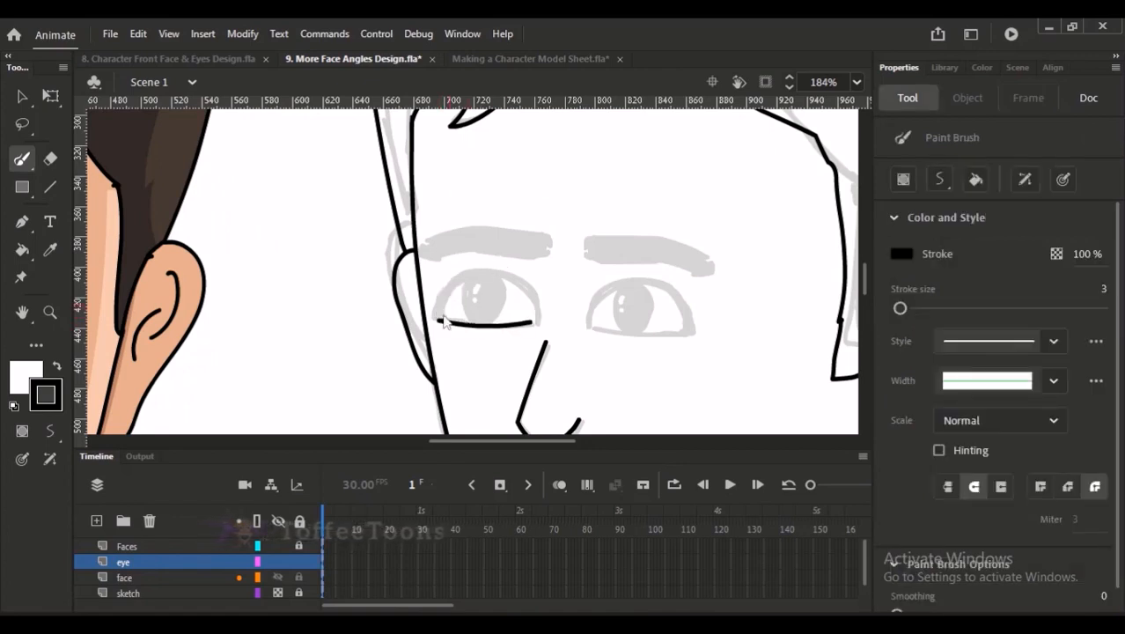
mouse_move(443, 317)
left_mouse_down()
mouse_move(468, 275)
mouse_move(492, 268)
mouse_move(522, 275)
mouse_move(538, 321)
left_mouse_up()
Step: Join the far eye's lid lines at both corners and refine the curve of the upper lid
key("v")
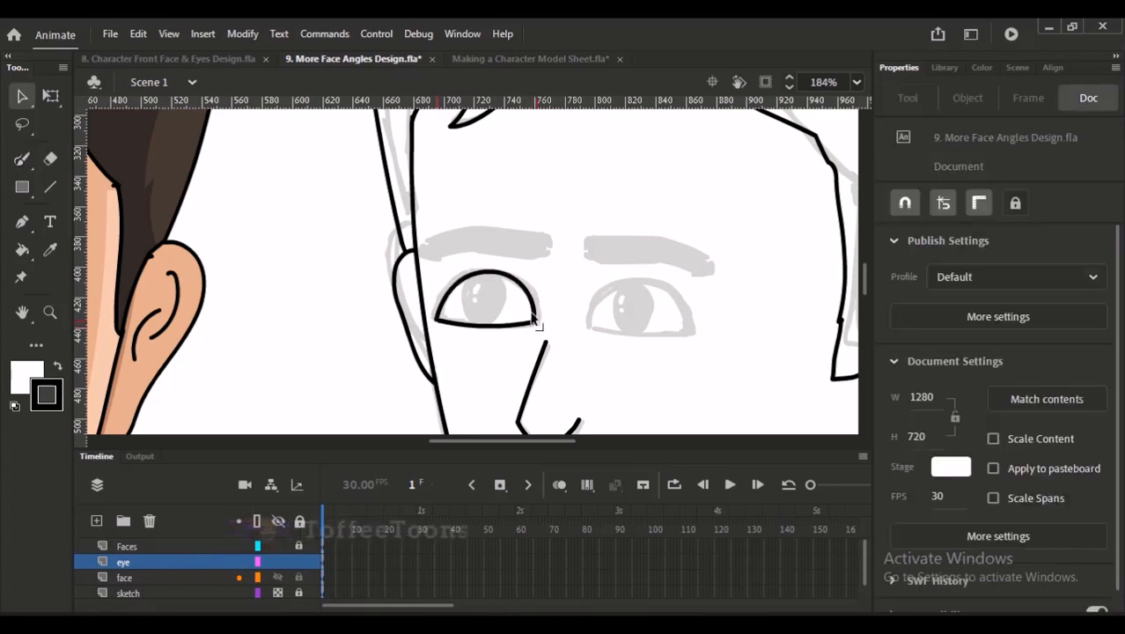
scroll(533, 324, "up", 3)
left_click_drag(378, 225, 394, 214)
left_click_drag(334, 319, 327, 314)
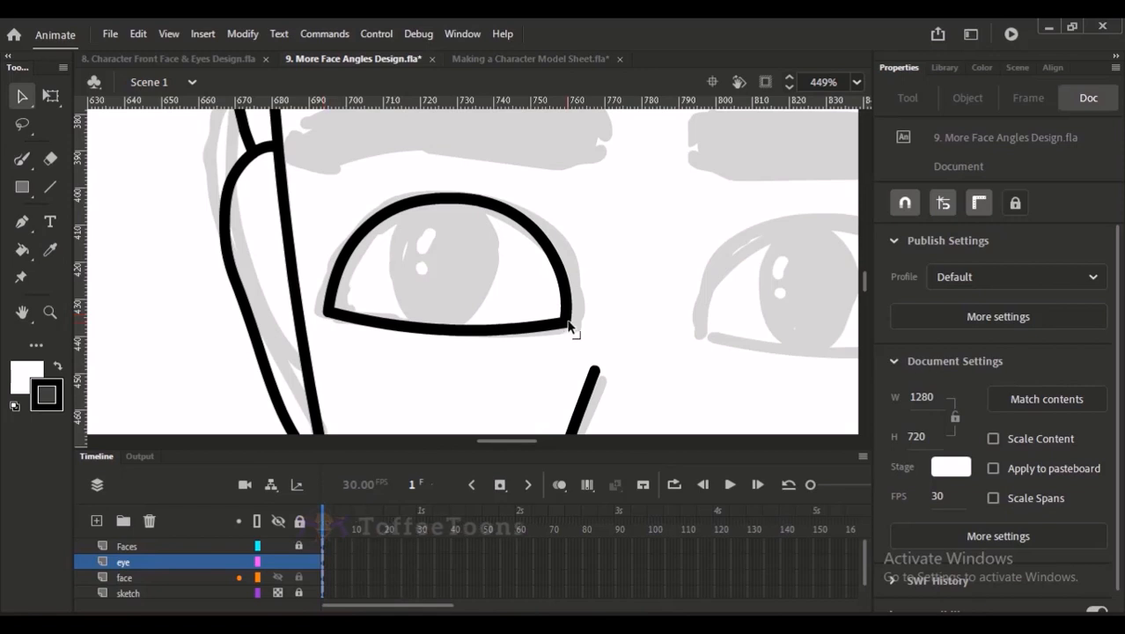
left_click_drag(567, 327, 574, 320)
left_click_drag(367, 227, 373, 229)
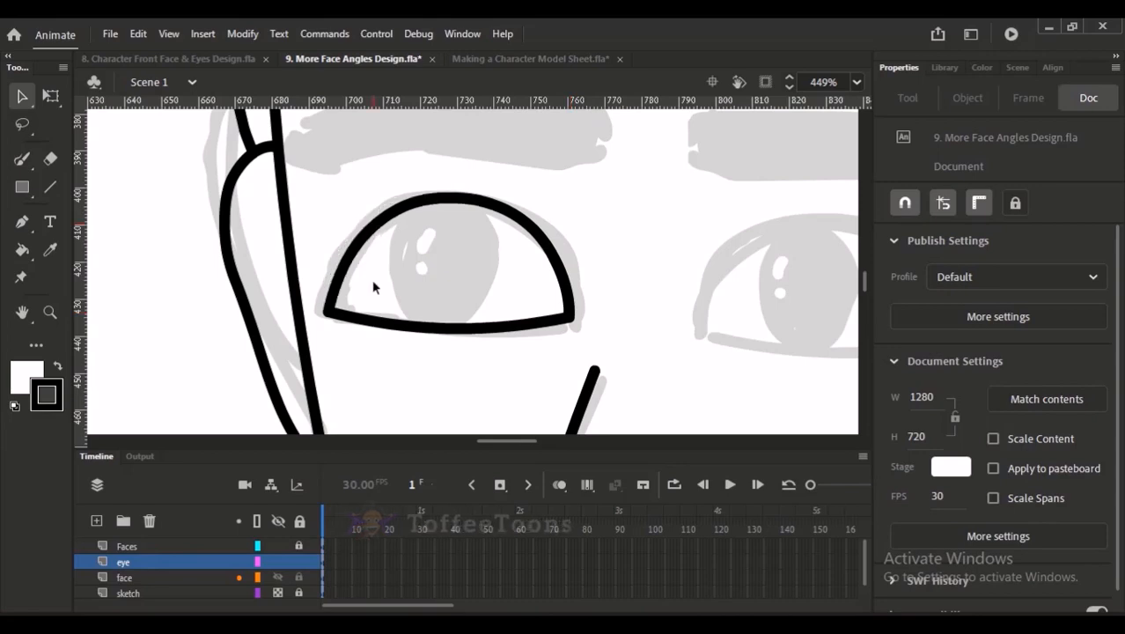
key("ctrl+minus")
key("ctrl+minus")
key("ctrl+minus")
left_click_drag(444, 241, 494, 322)
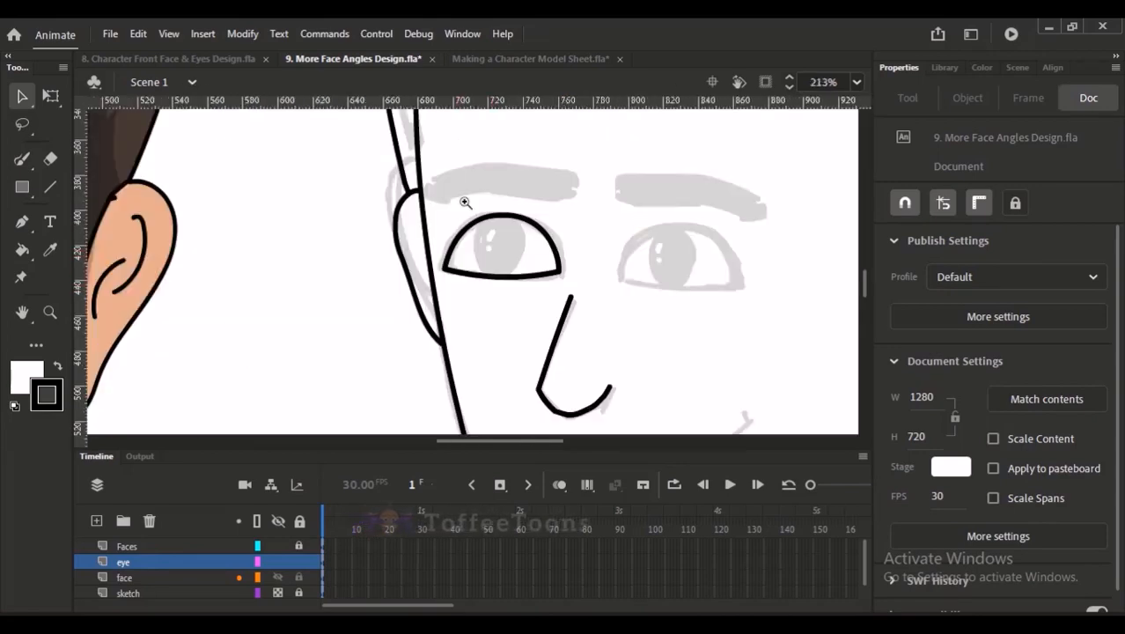
Step: Select the far eye's outline and narrow it with Free Transform to a width of 62.85
left_click_drag(449, 174, 536, 310)
double_click(526, 368)
key("q")
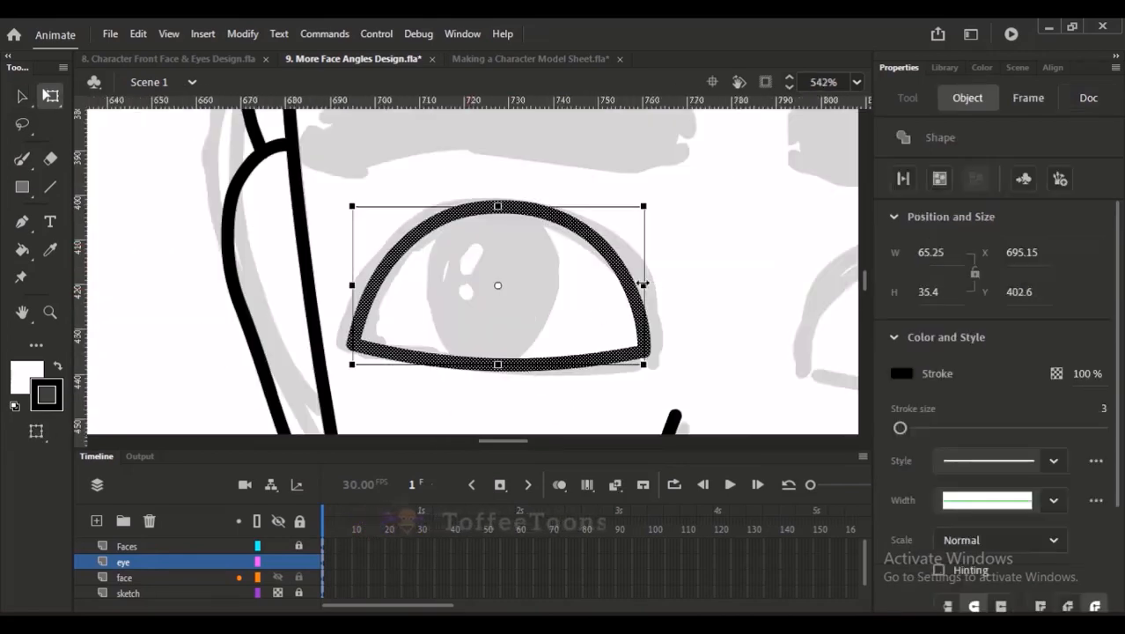
left_click_drag(643, 284, 639, 285)
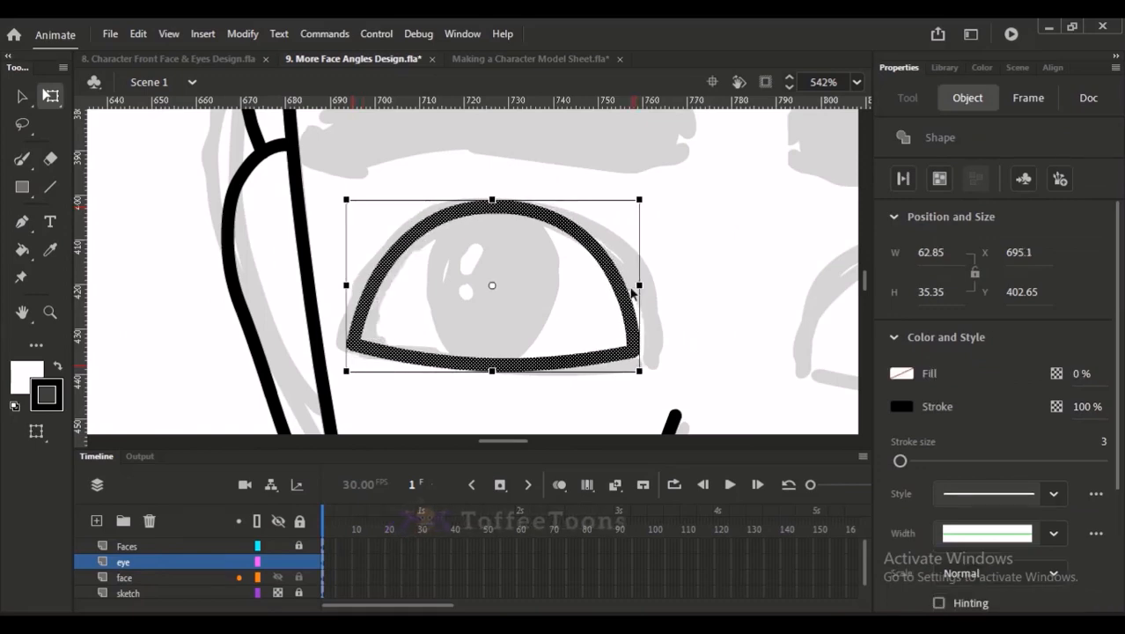
left_click(668, 262)
key("v")
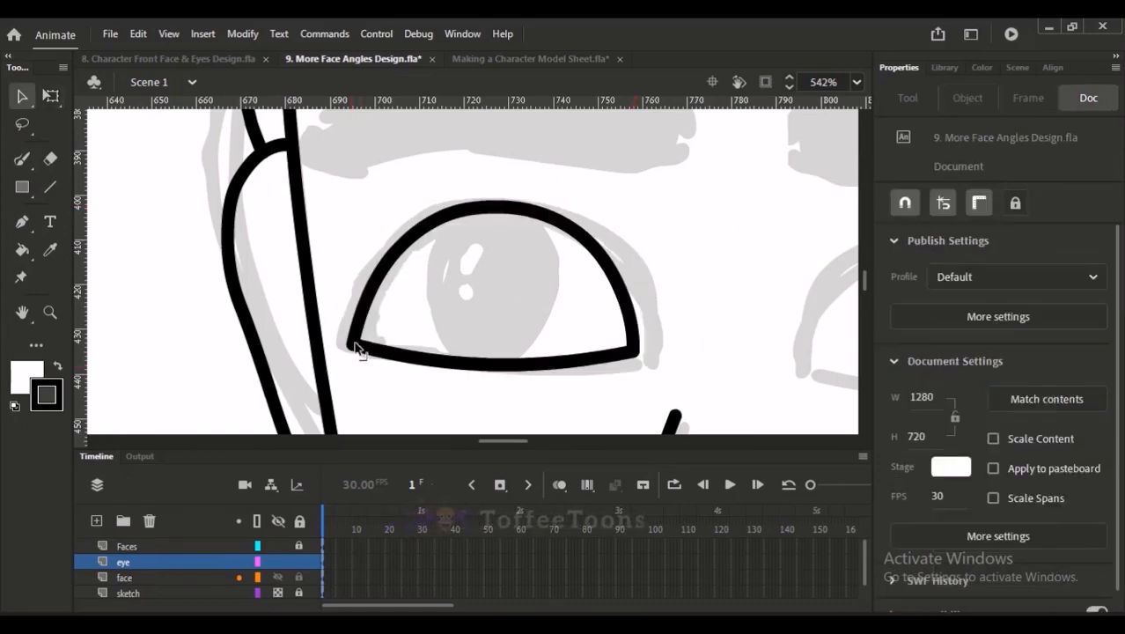
key("ctrl+minus")
key("ctrl+minus")
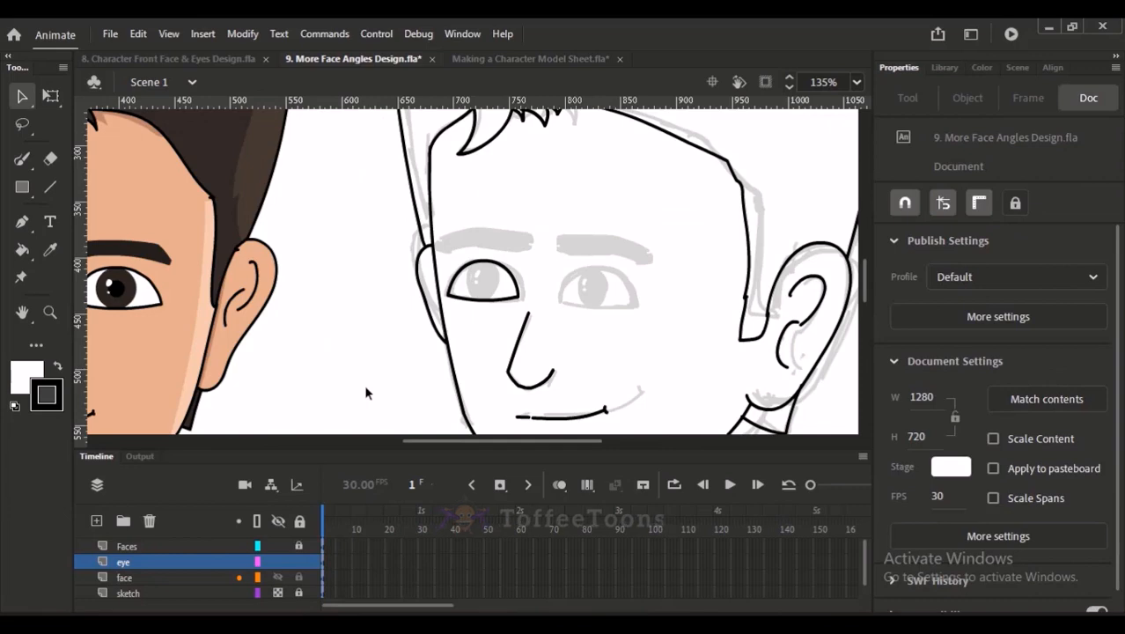
Step: Convert the outline on the eye layer into a graphic symbol named eye 2
left_click(189, 562)
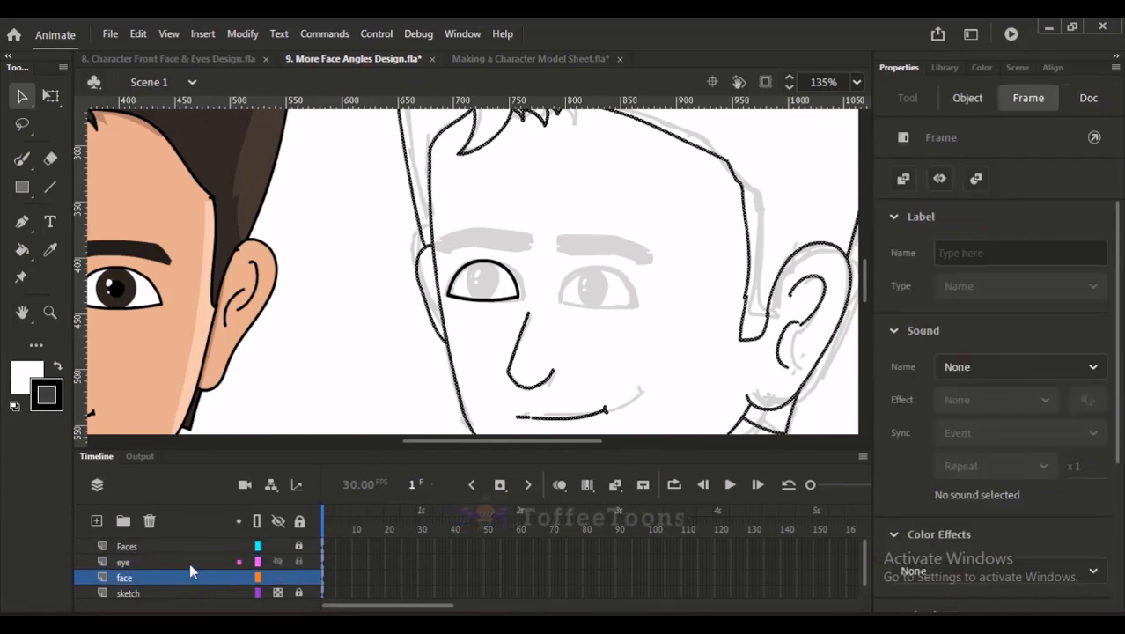
key("F8")
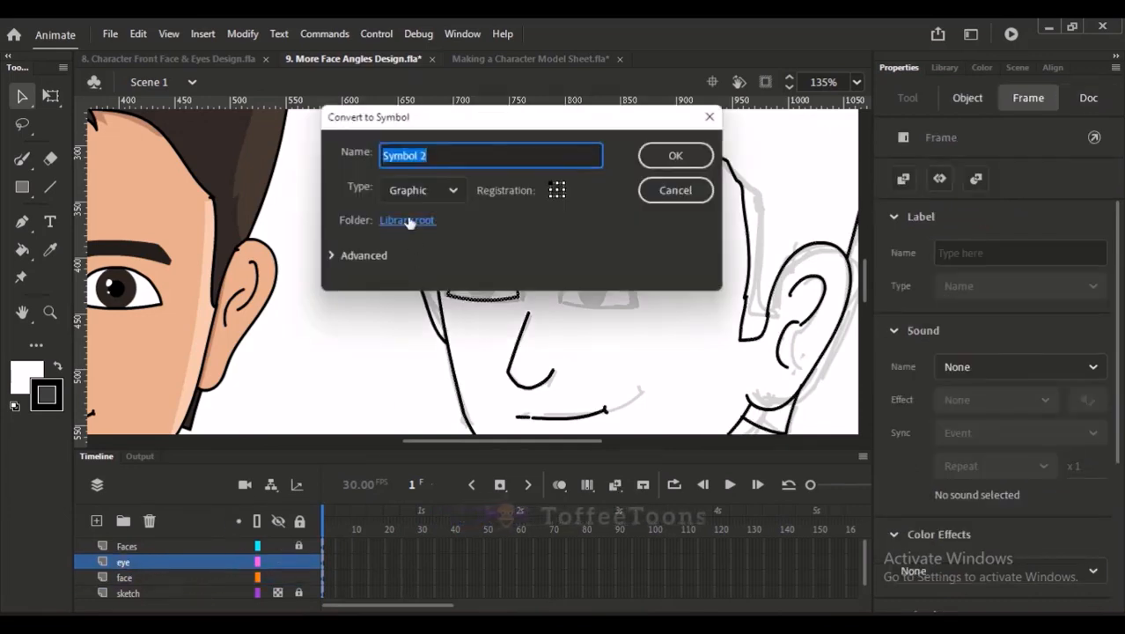
type("eye")
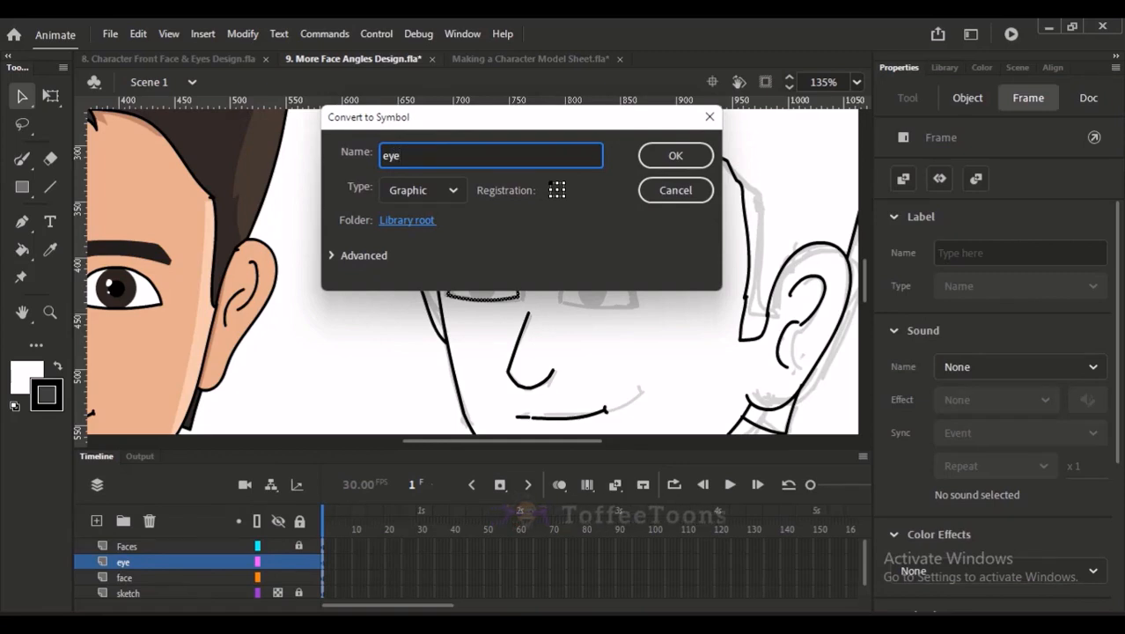
key("Return")
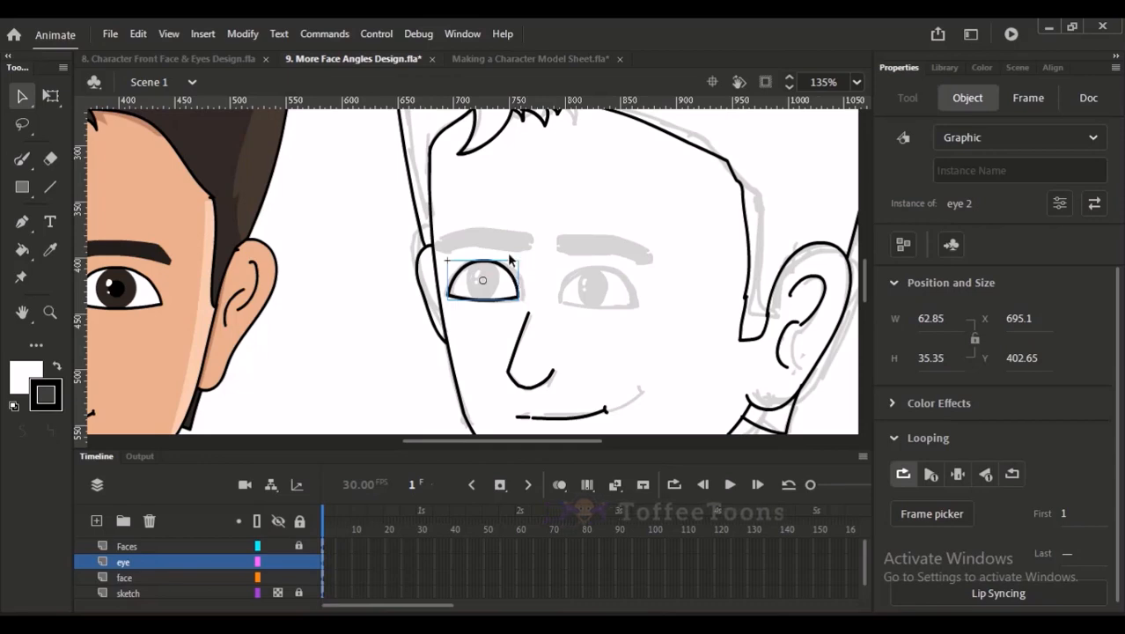
Step: Open the far eye's symbol for editing in place, with its outline framed closely
double_click(512, 280)
left_click_drag(426, 216, 519, 312)
left_click(572, 243)
left_click_drag(568, 173, 539, 151)
Step: Try to trace the iris outline freehand with the Paint Brush inside the eye symbol
key("y")
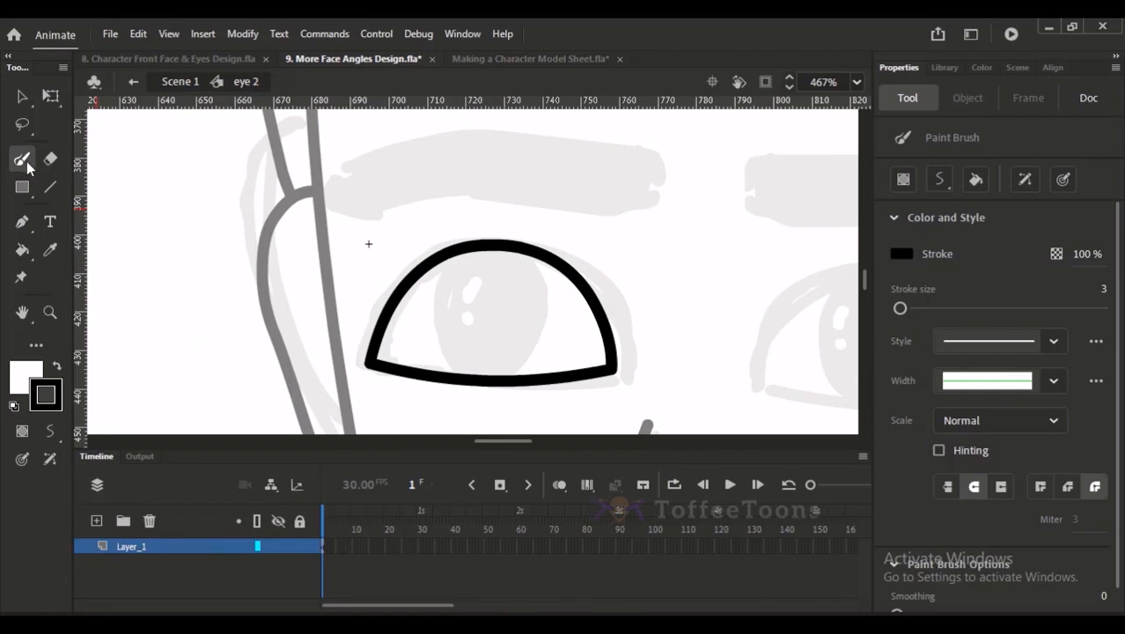
key("l")
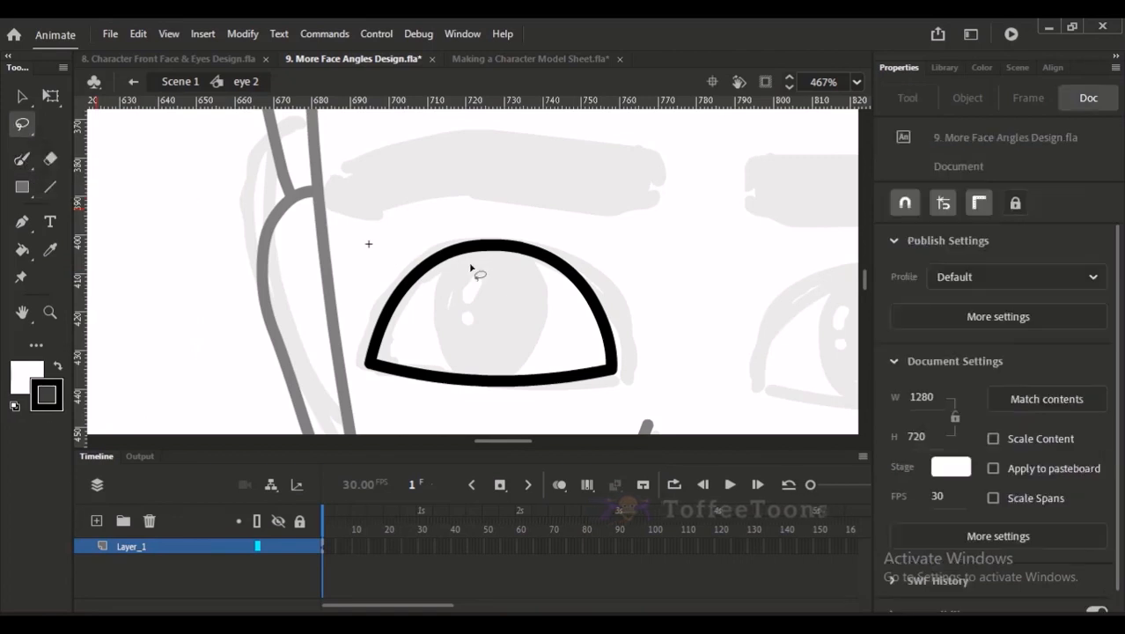
left_click(30, 163)
mouse_move(431, 277)
left_mouse_down()
mouse_move(442, 375)
mouse_move(499, 383)
left_mouse_up()
key("ctrl+z")
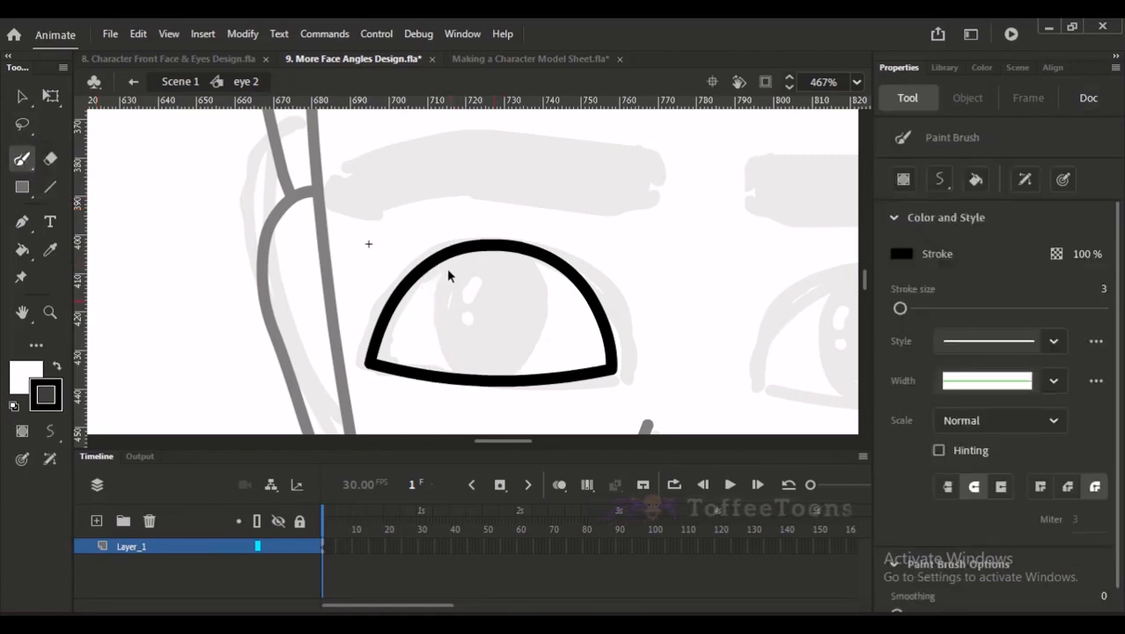
mouse_move(440, 264)
left_mouse_down()
mouse_move(445, 352)
mouse_move(491, 367)
mouse_move(539, 337)
mouse_move(550, 260)
mouse_move(447, 264)
left_mouse_up()
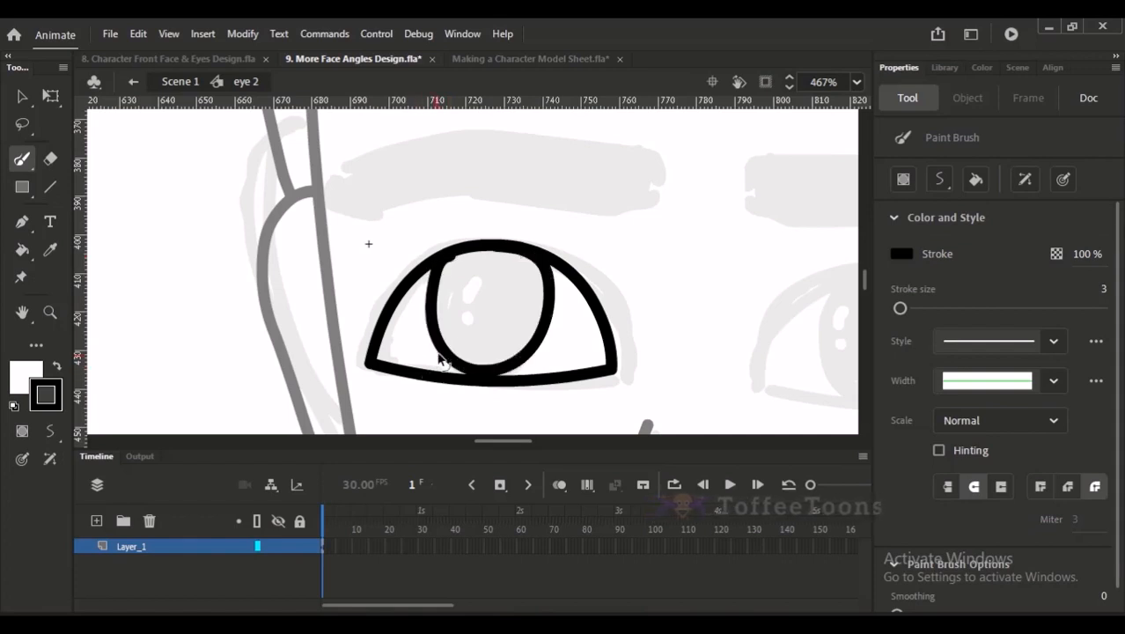
key("ctrl+z")
Step: Draw a black-stroked oval without fill, about 25.6 by 31.7, over the sketched iris of the far eye
scroll(415, 227, "right", 2)
left_click(24, 163)
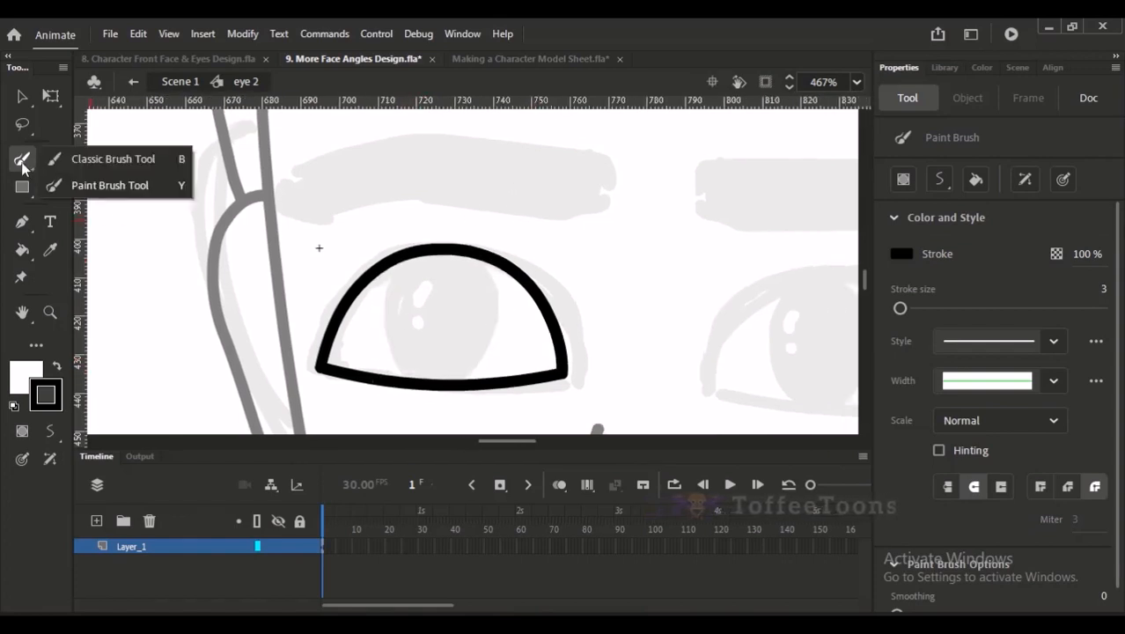
left_click(22, 187)
left_click(22, 186)
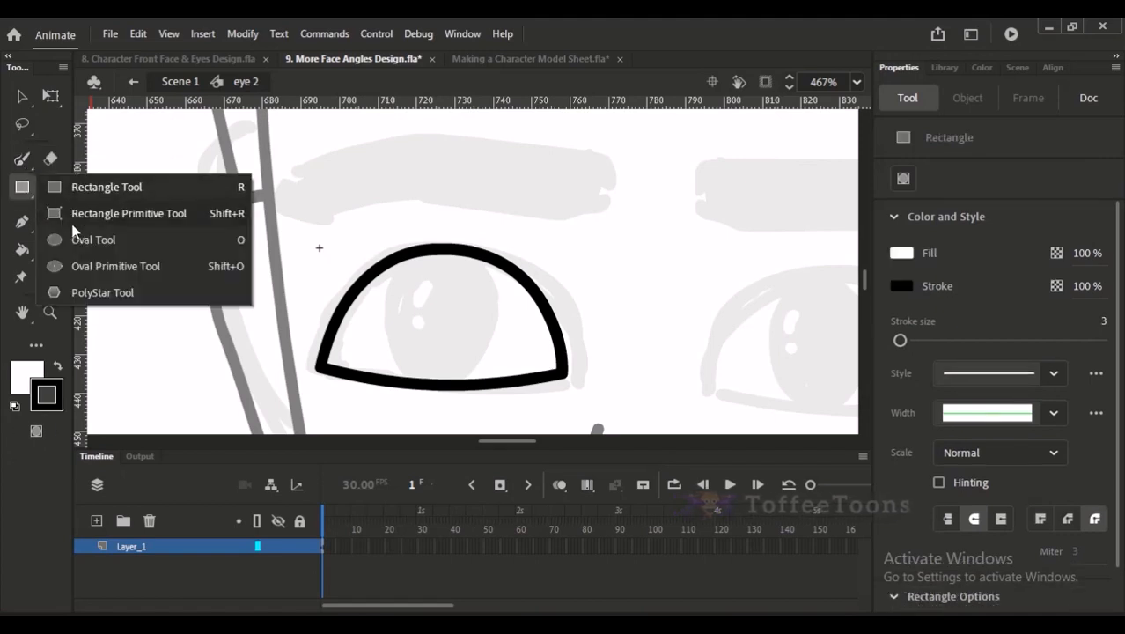
left_click(113, 239)
scroll(237, 225, "right", 1)
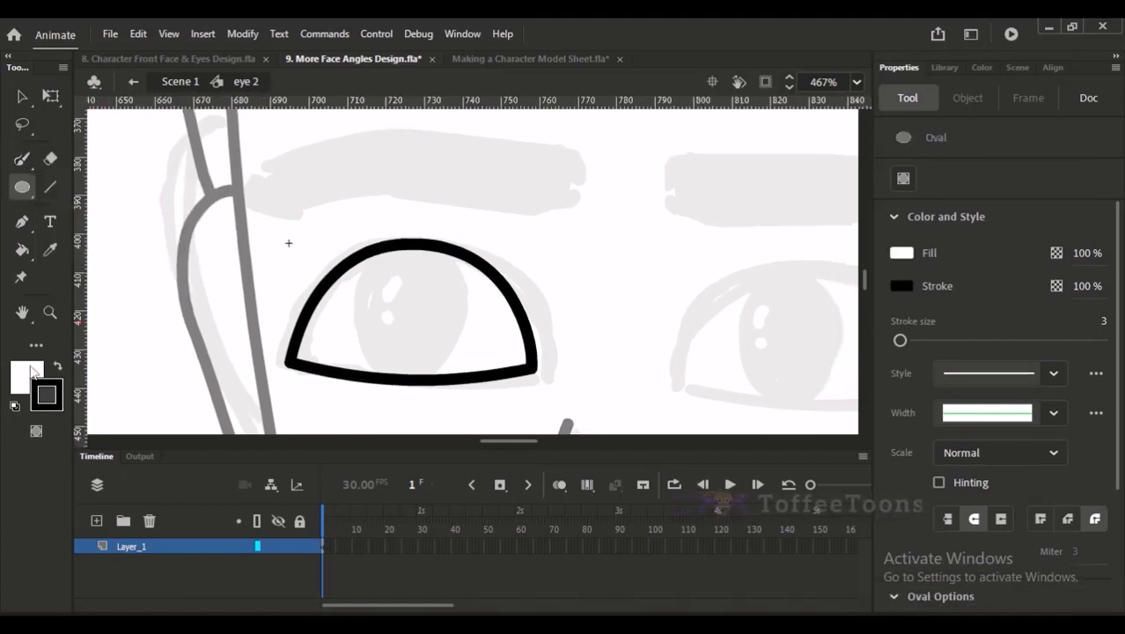
left_click(27, 376)
left_click(328, 175)
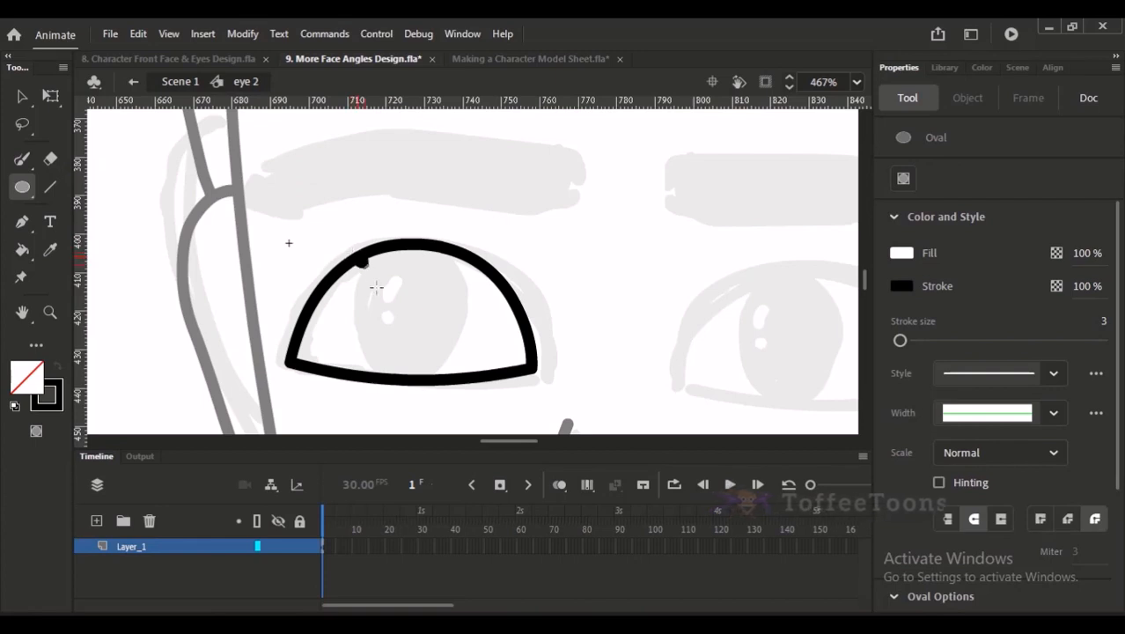
left_click_drag(376, 287, 455, 384)
Step: Shift the iris oval slightly left and up within the eye outline, to X 15.6 and Y 2.95
key("v")
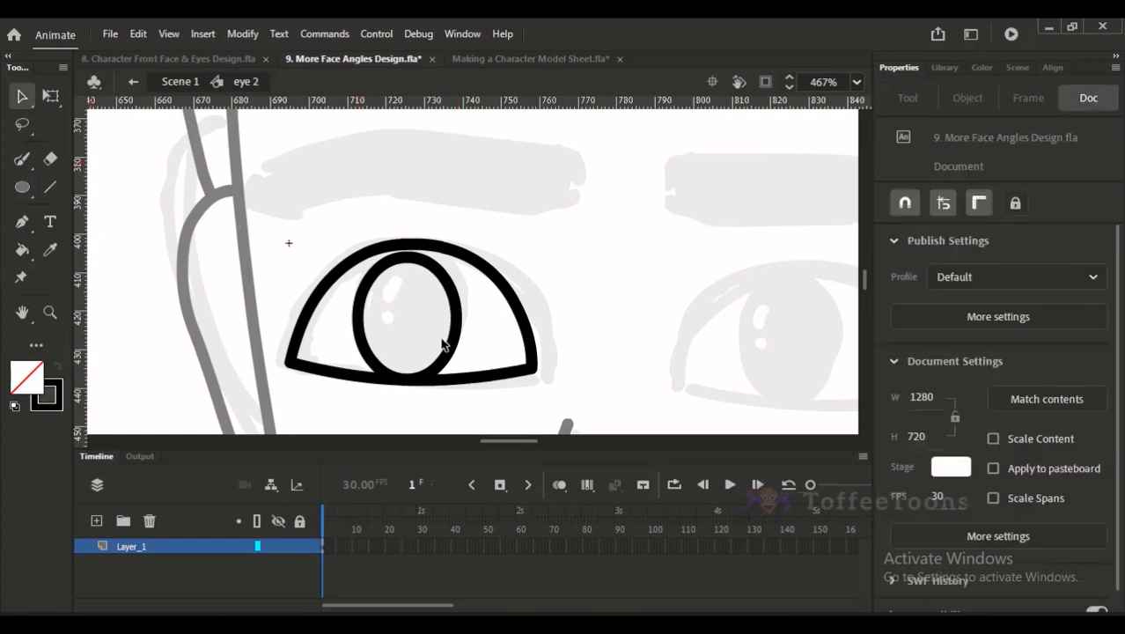
left_click(446, 368)
key("Left")
key("Left")
key("Left")
key("Left")
key("Left")
key("Left")
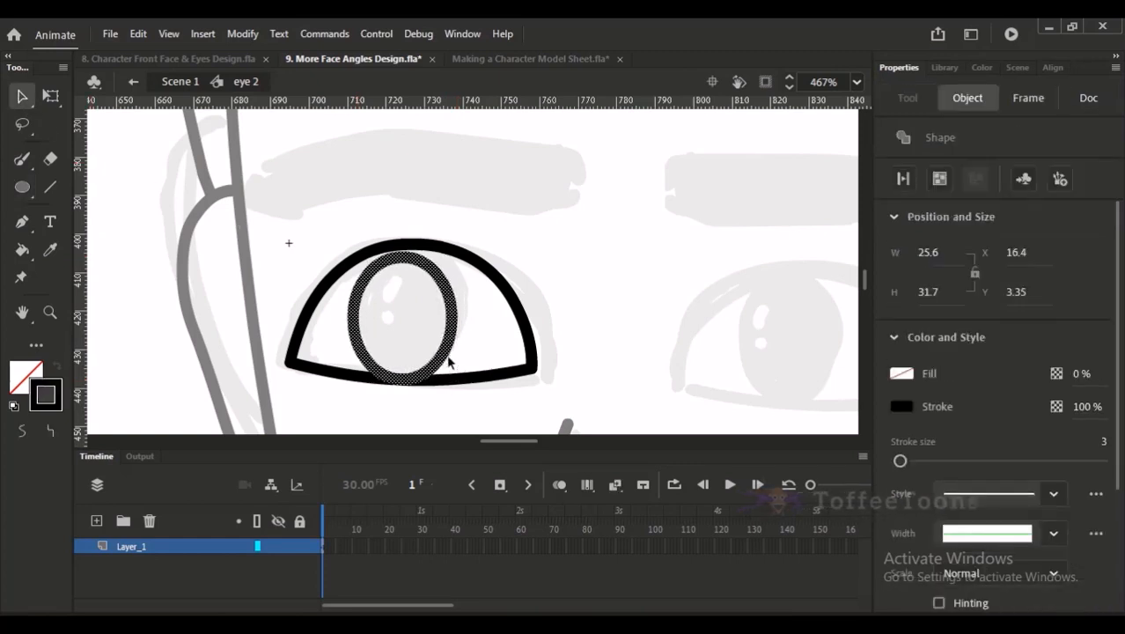
key("Up")
key("Up")
key("Left")
key("Left")
key("Left")
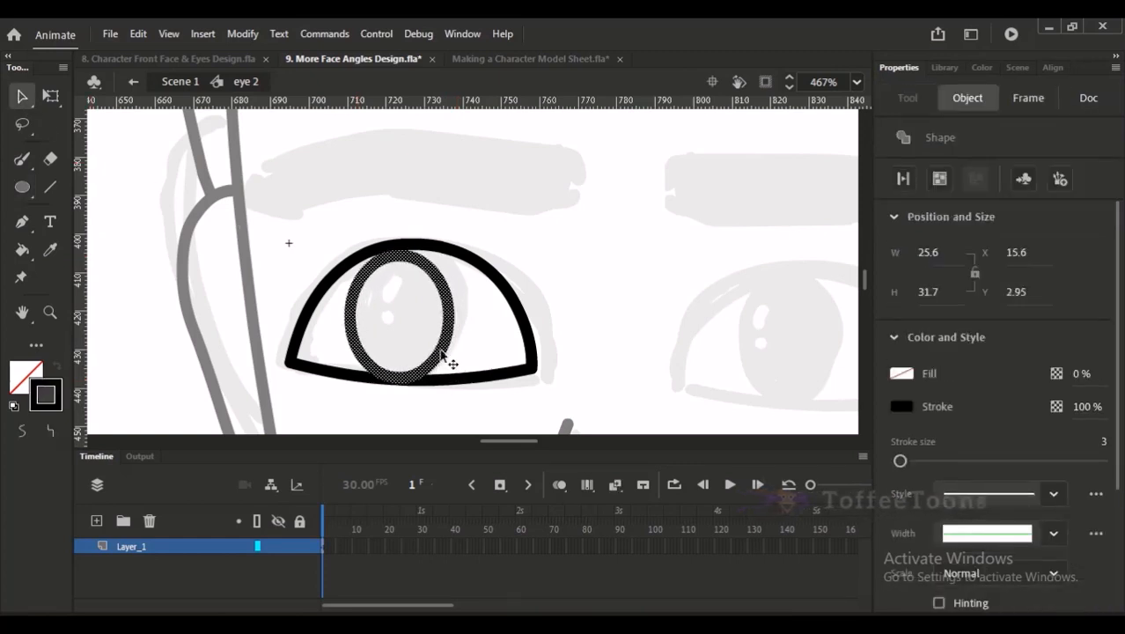
Step: Enlarge the iris oval slightly with Free Transform so that it fills the height of the eye outline
key("ctrl+2")
left_click_drag(430, 243, 505, 351)
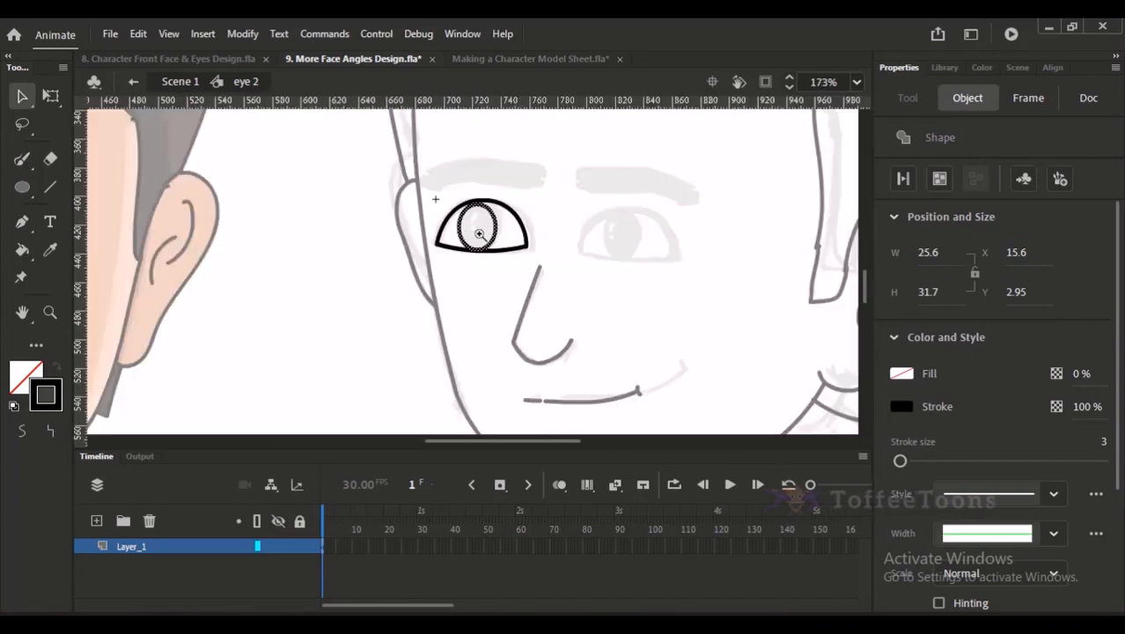
left_click_drag(430, 148, 530, 299)
key("q")
left_click_drag(361, 197, 628, 391)
left_click_drag(586, 222, 597, 278)
left_click_drag(520, 192, 536, 187)
key("ctrl+minus")
key("ctrl+minus")
left_click(521, 222)
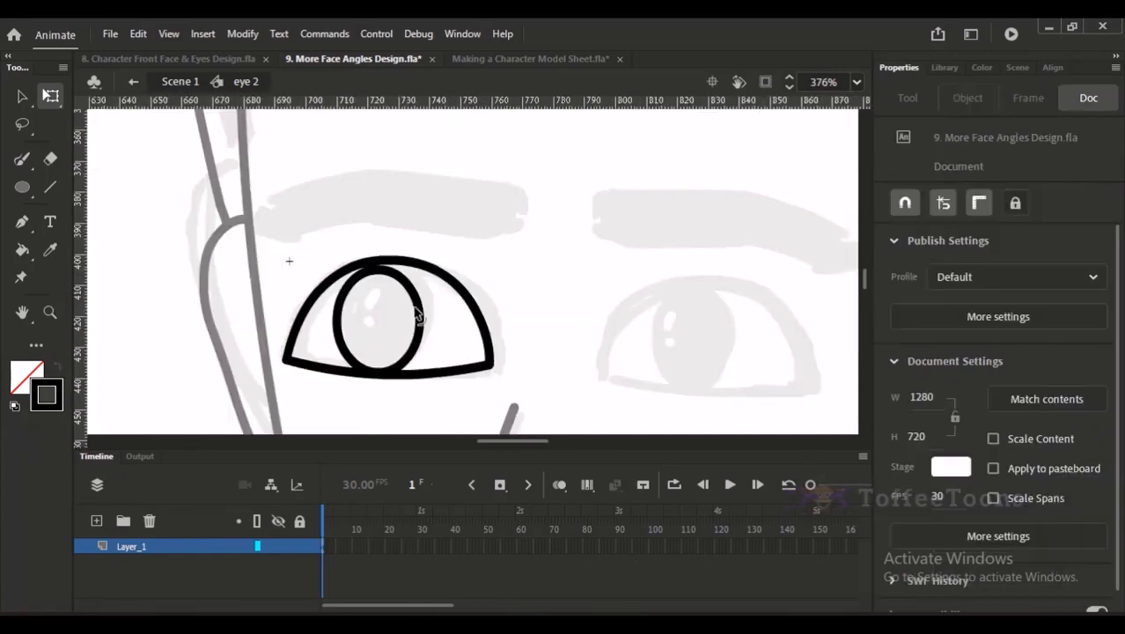
left_click(418, 313)
left_click(474, 271)
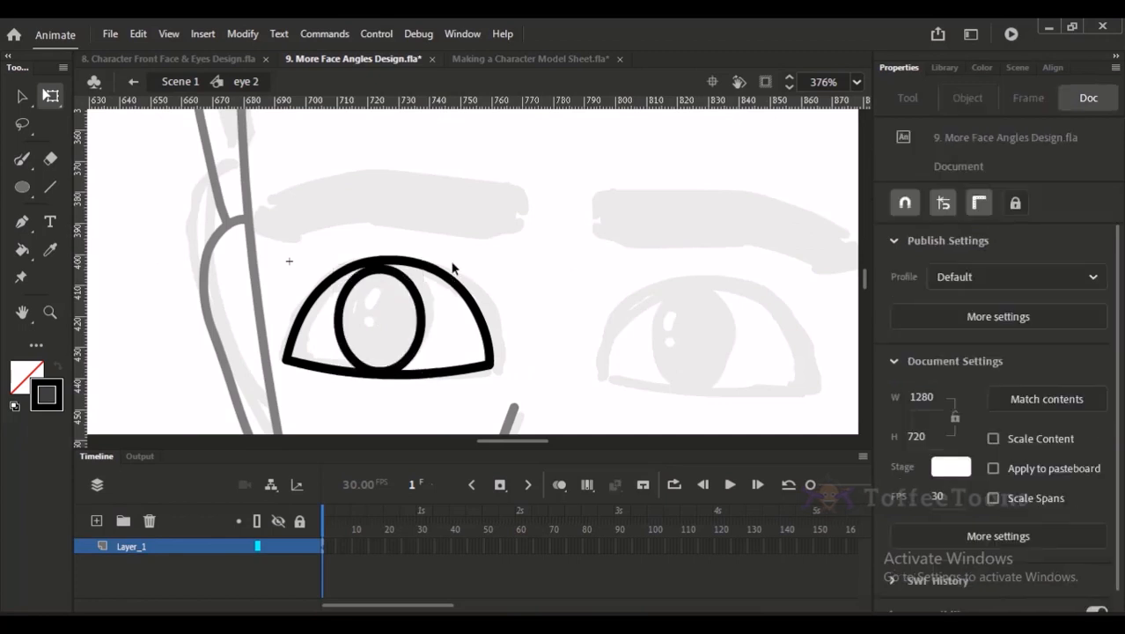
key("ctrl+minus")
Step: Sample the dark brown iris fill from the left face in 8. Character Front Face & Eyes Design.fla
left_click(225, 59)
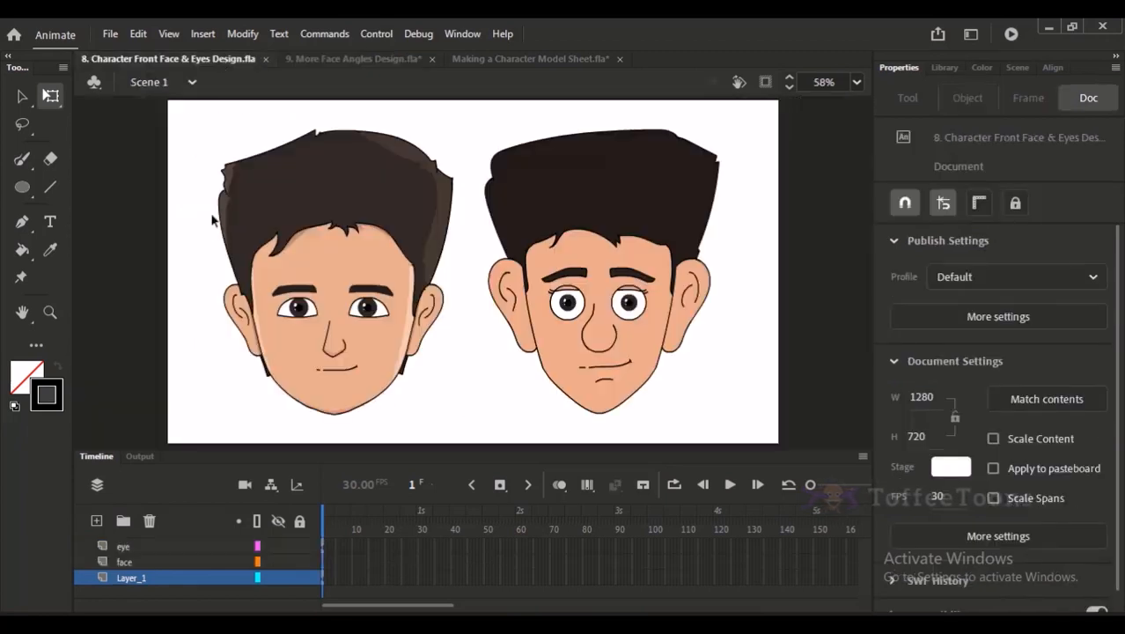
left_click_drag(275, 225, 371, 377)
key("i")
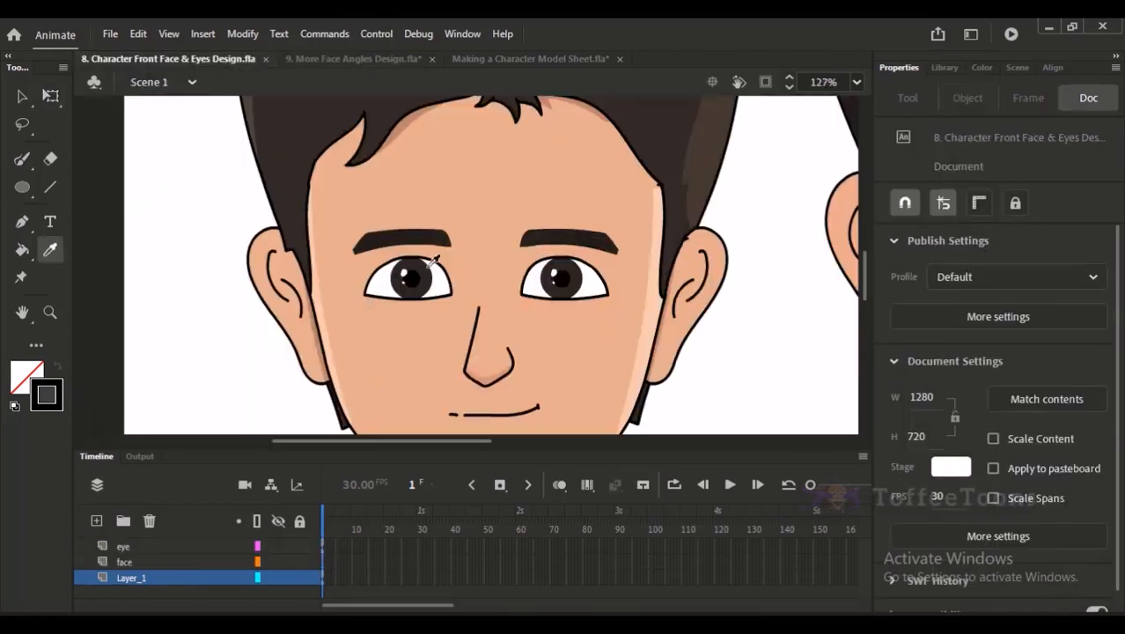
left_click(424, 270)
left_click_drag(510, 218, 257, 201)
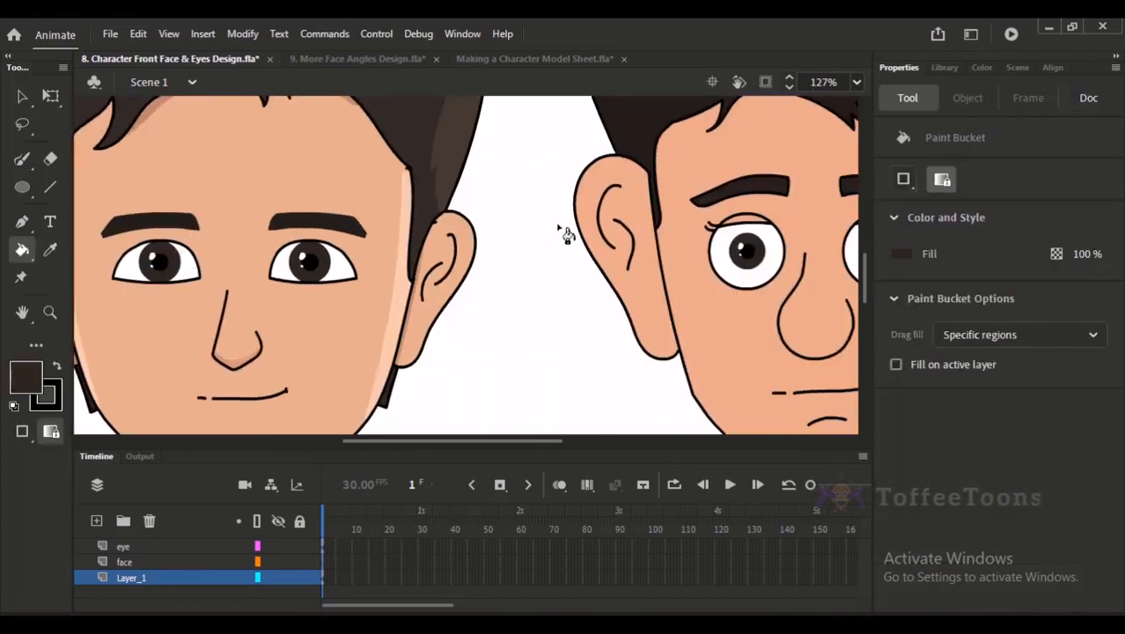
key("v")
left_click_drag(761, 239, 619, 253)
key("ctrl+2")
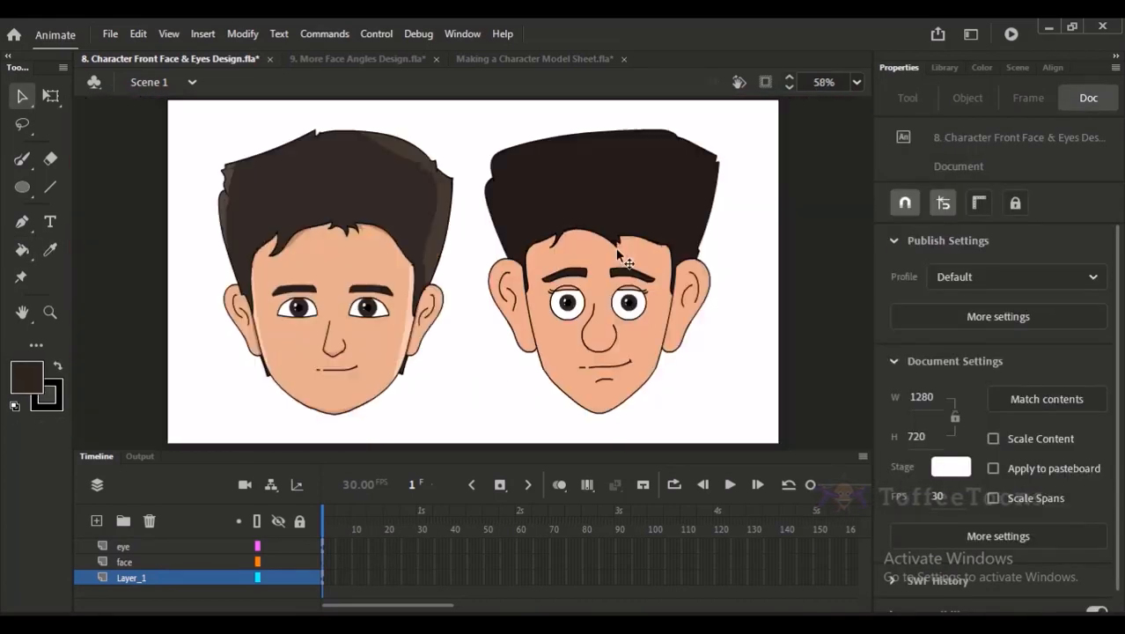
Step: Return to 9. More Face Angles Design.fla, fill the far eye's iris with the sampled brown and delete its black outline
left_click(395, 62)
left_click_drag(382, 215, 493, 387)
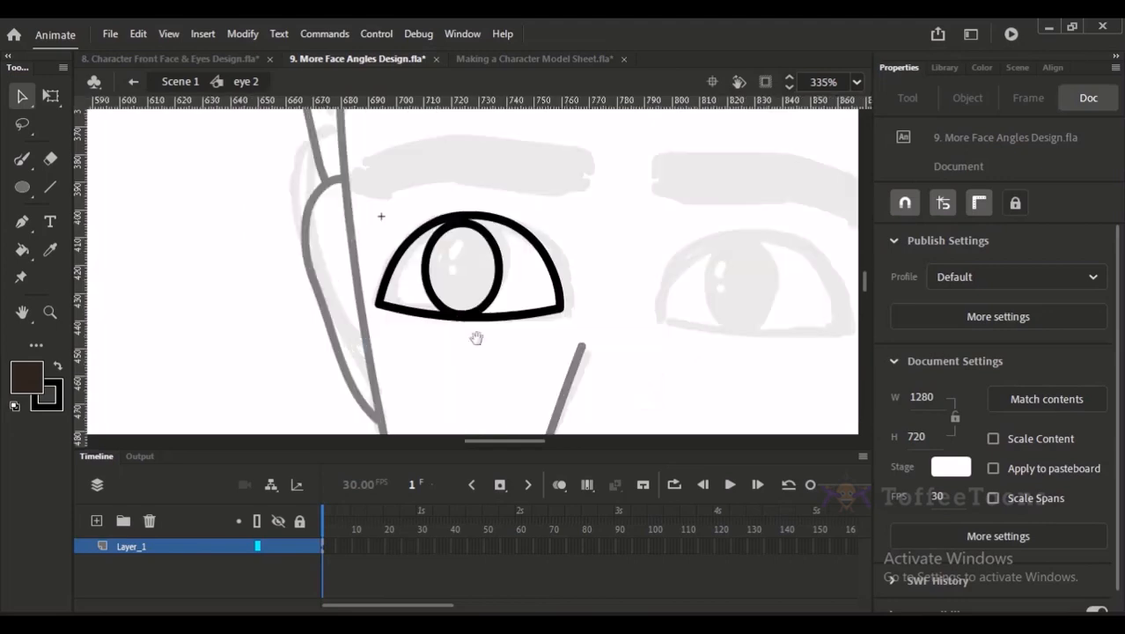
left_click_drag(475, 333, 522, 334)
key("k")
left_click(517, 302)
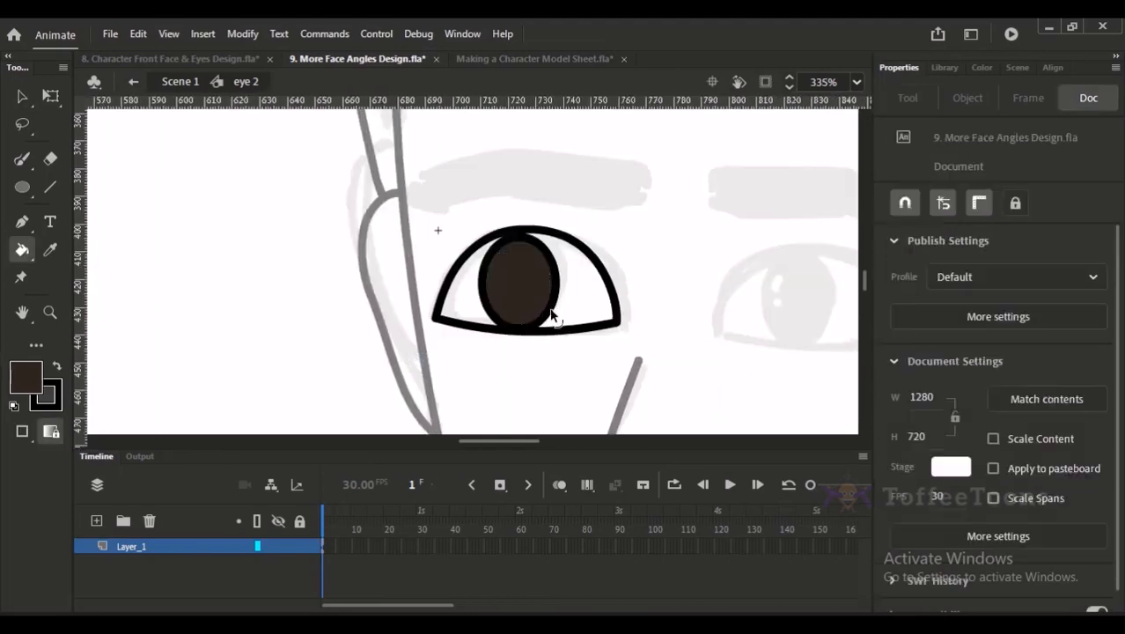
key("v")
left_click(553, 315)
Step: Enlarge the brown iris fill to 28.4 by 35.15 and move it slightly up beneath the upper lid
left_click(547, 301)
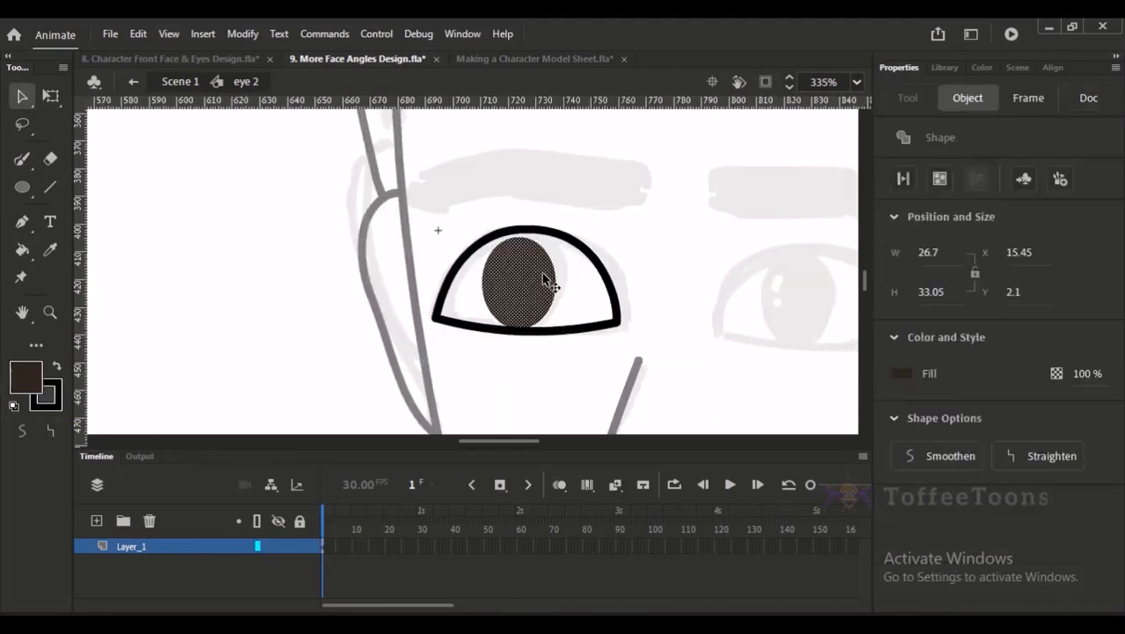
scroll(552, 293, "up", 3)
key("q")
left_click_drag(560, 175, 572, 169)
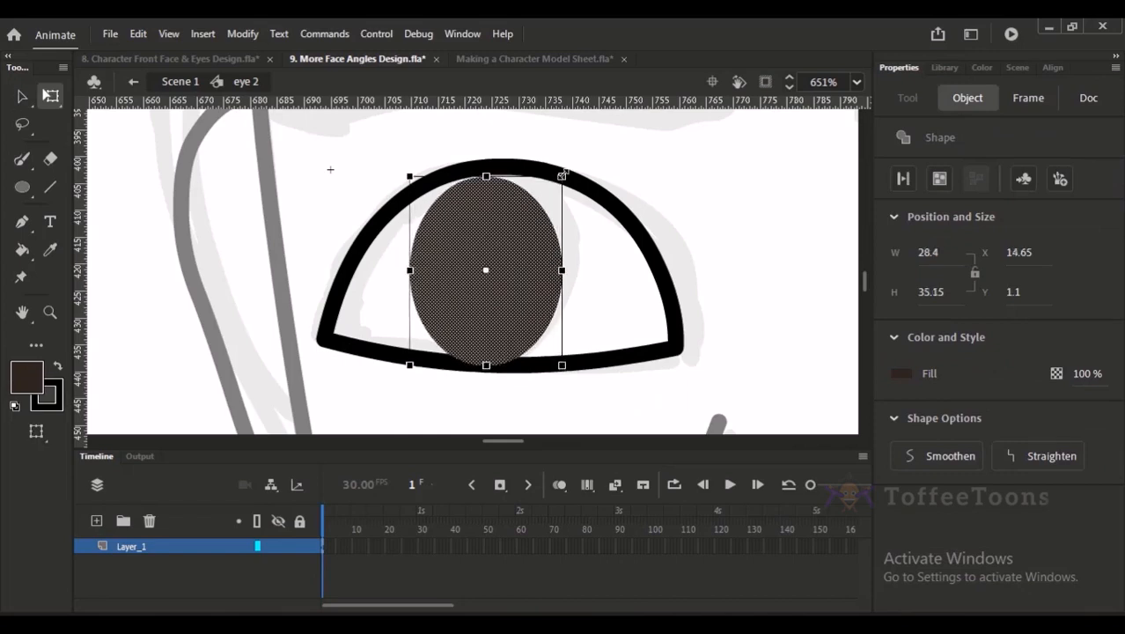
left_click(625, 169)
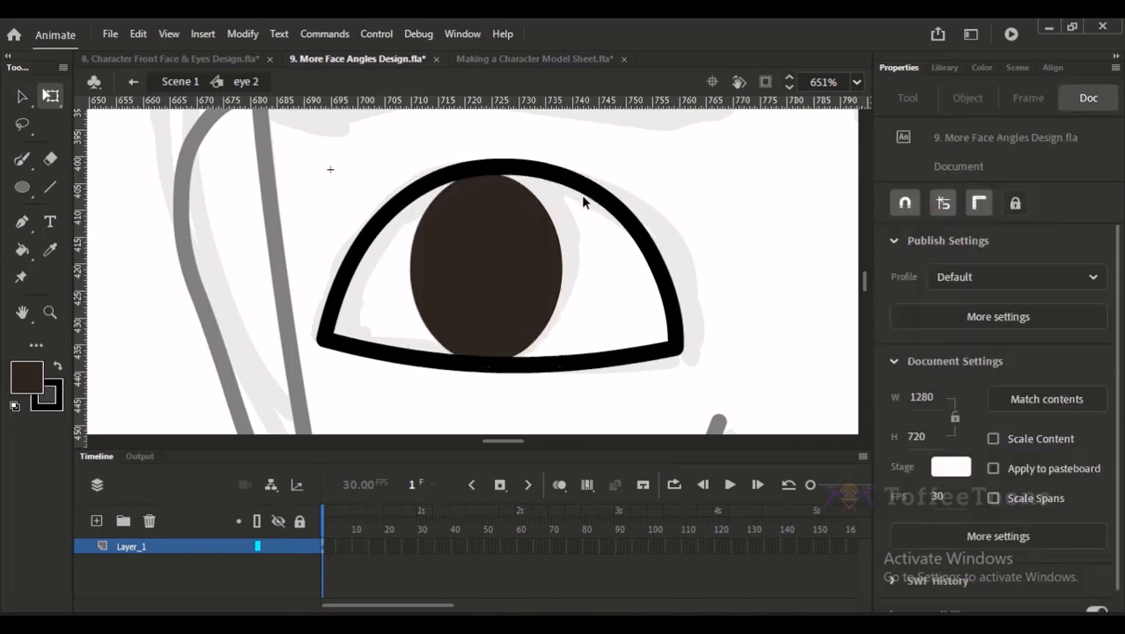
Step: Compare the far eye's iris with the iris and pupil of the finished front face
scroll(550, 201, "down", 5)
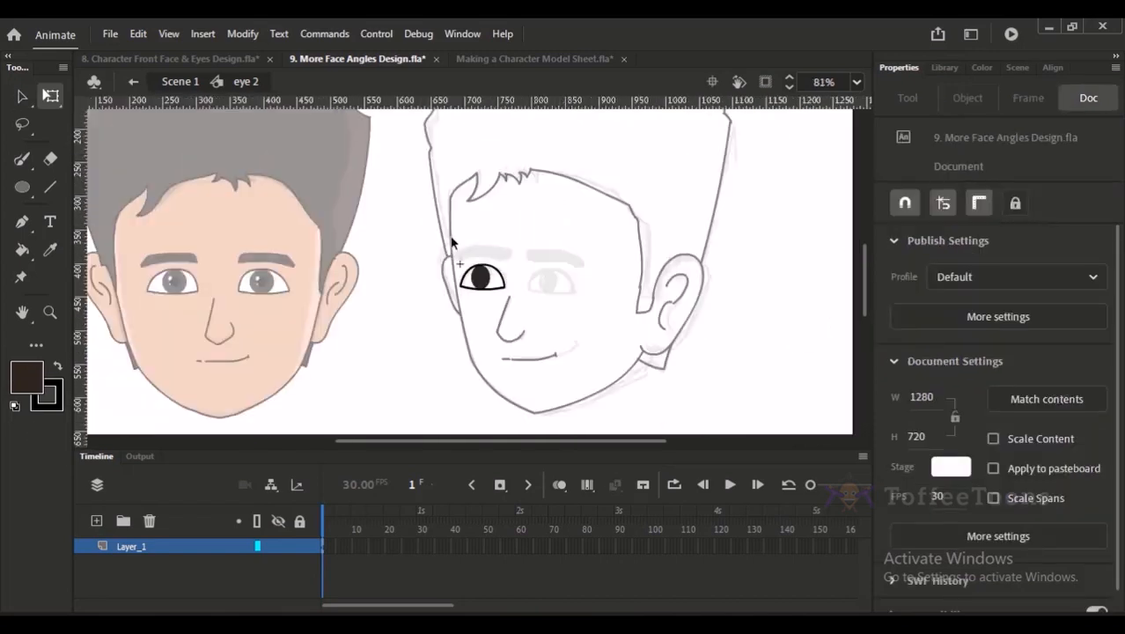
scroll(452, 255, "up", 3)
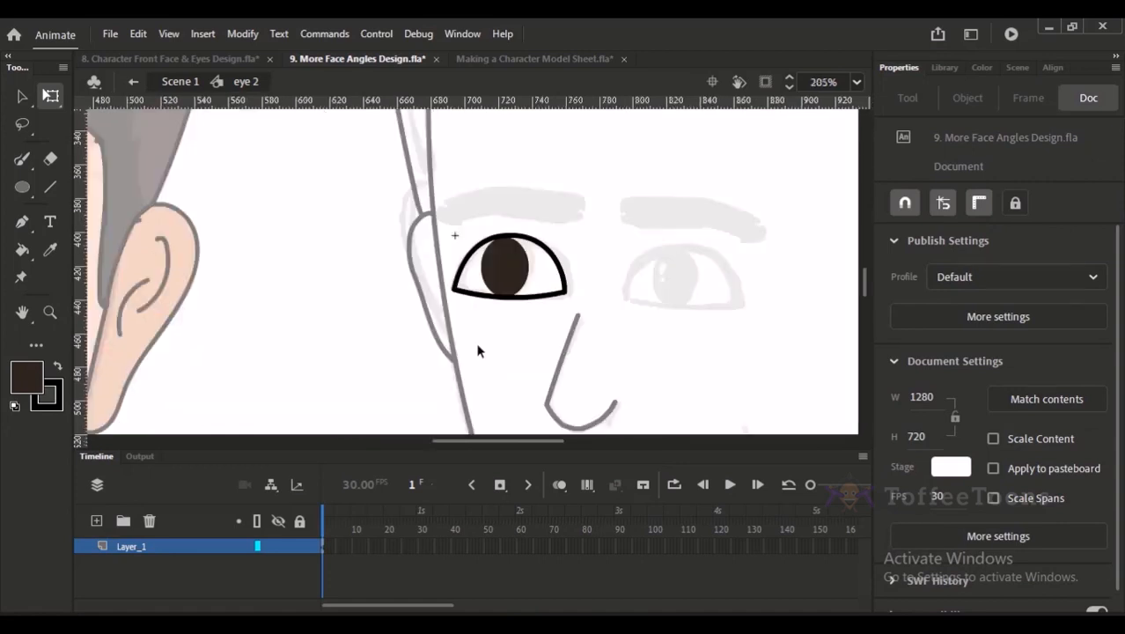
left_click(504, 273)
scroll(526, 240, "right", 1)
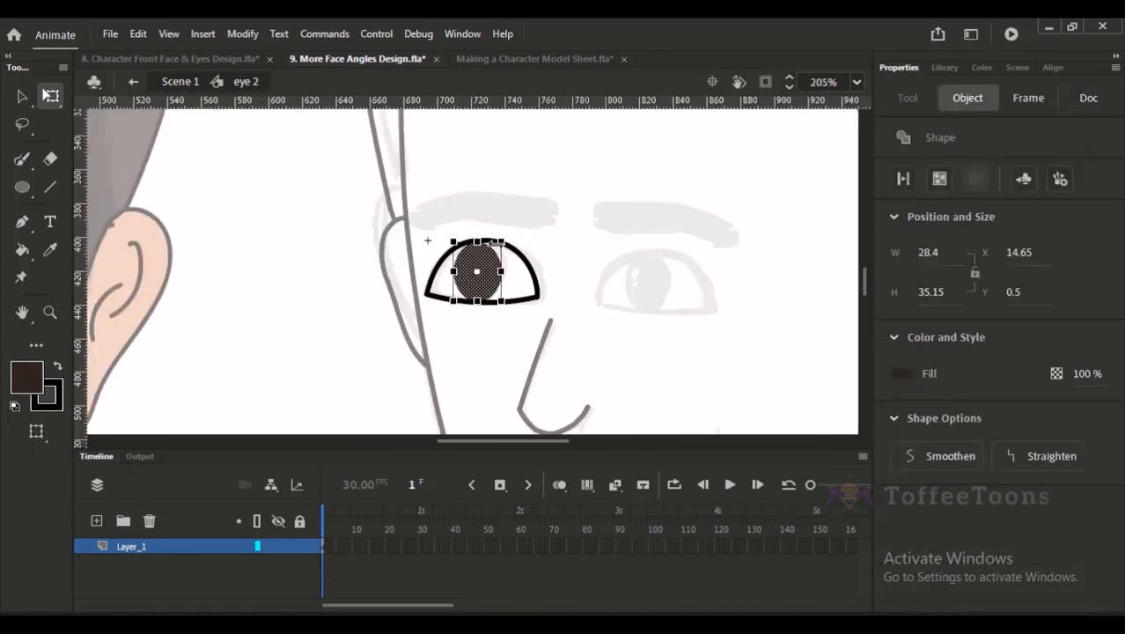
scroll(528, 227, "left", 4)
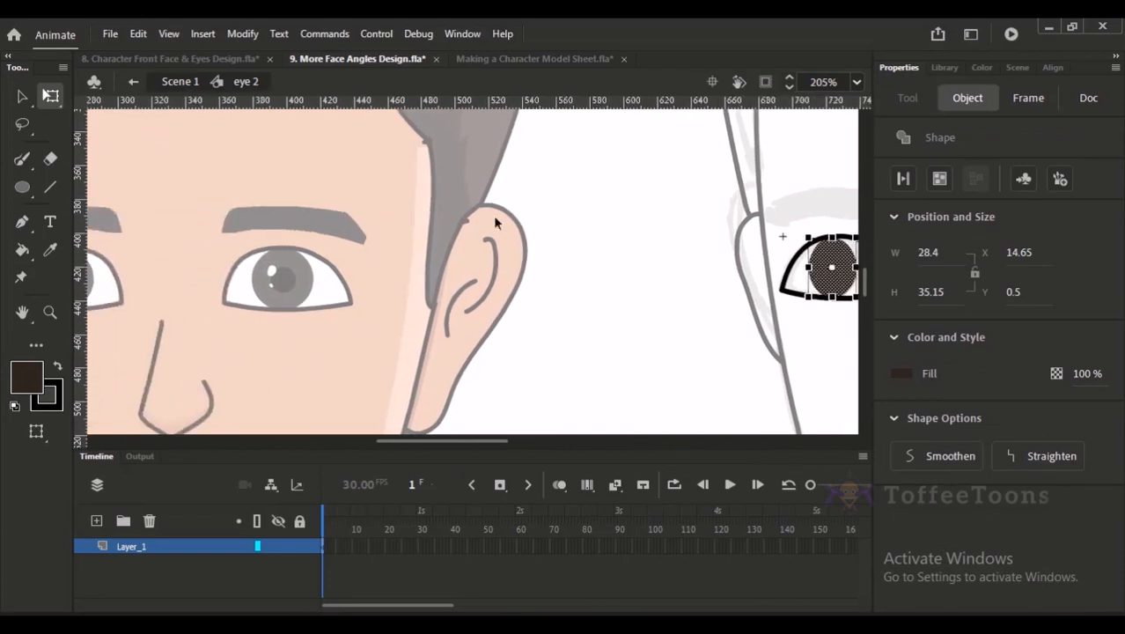
Step: Cut the brown iris, fill the far eye's outline with white (#FFFFFF), and paste the iris back in place
scroll(606, 213, "right", 4)
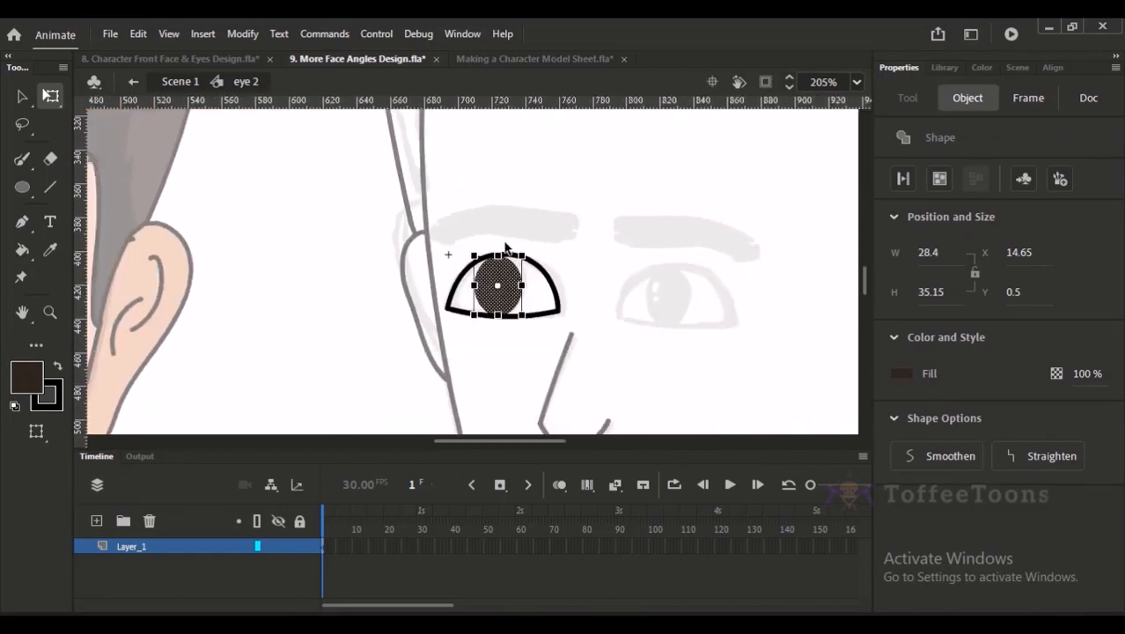
key("Delete")
left_click(37, 380)
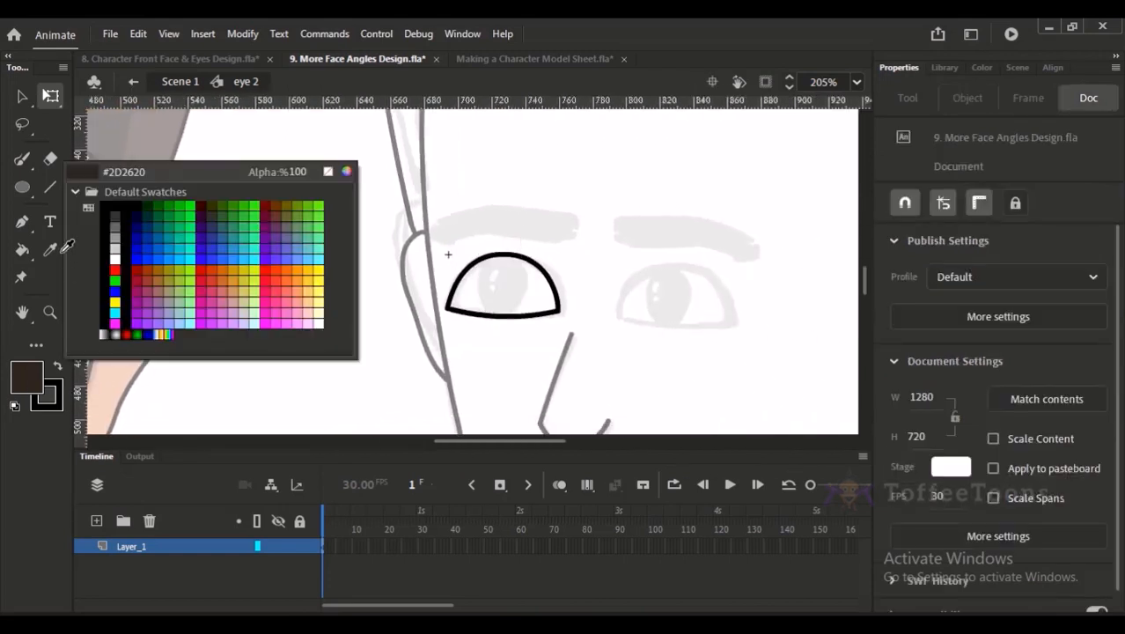
left_click(123, 255)
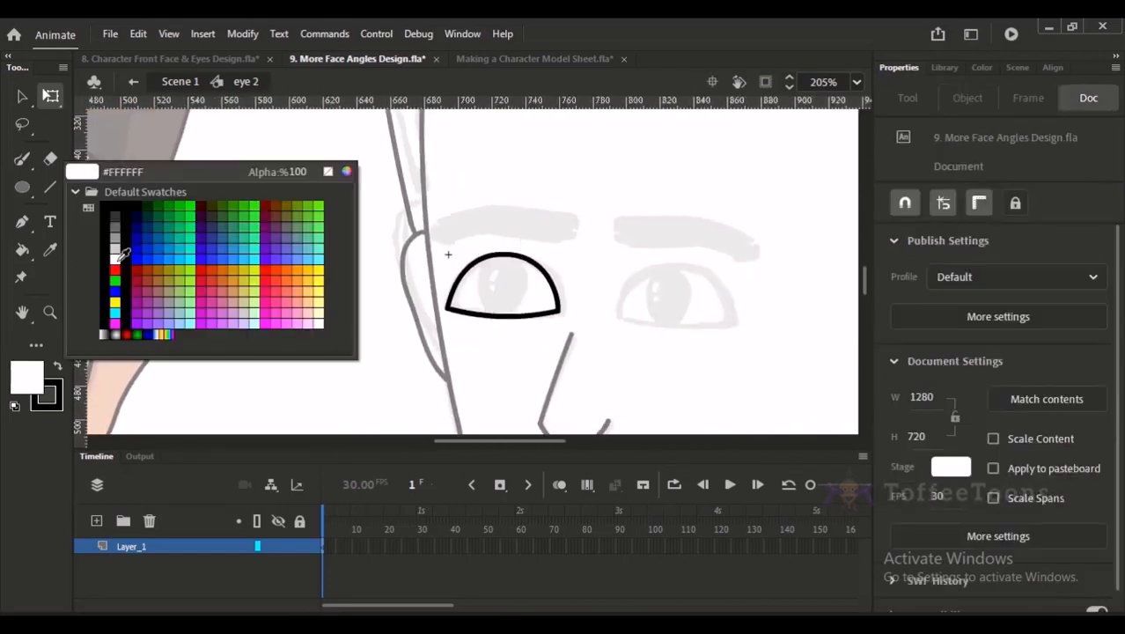
key("l")
key("k")
left_click(493, 299)
key("ctrl+shift+v")
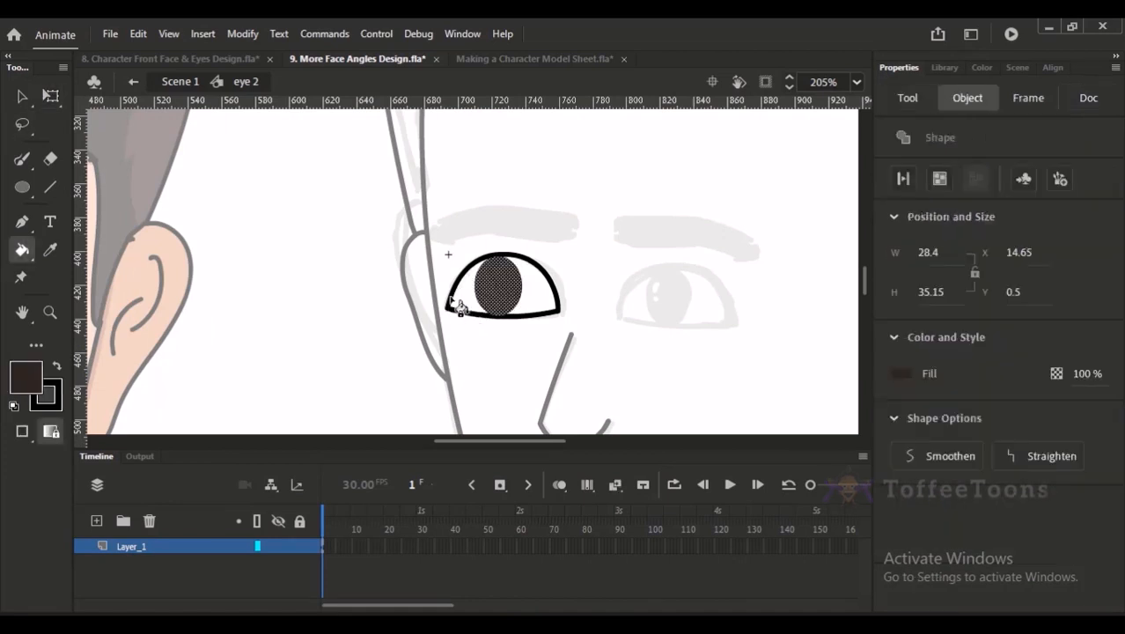
Step: Move the far eye outline's lower outer corner slightly inwards and check the eye against the whole face
key("v")
left_click(377, 269)
left_click_drag(390, 295, 411, 290)
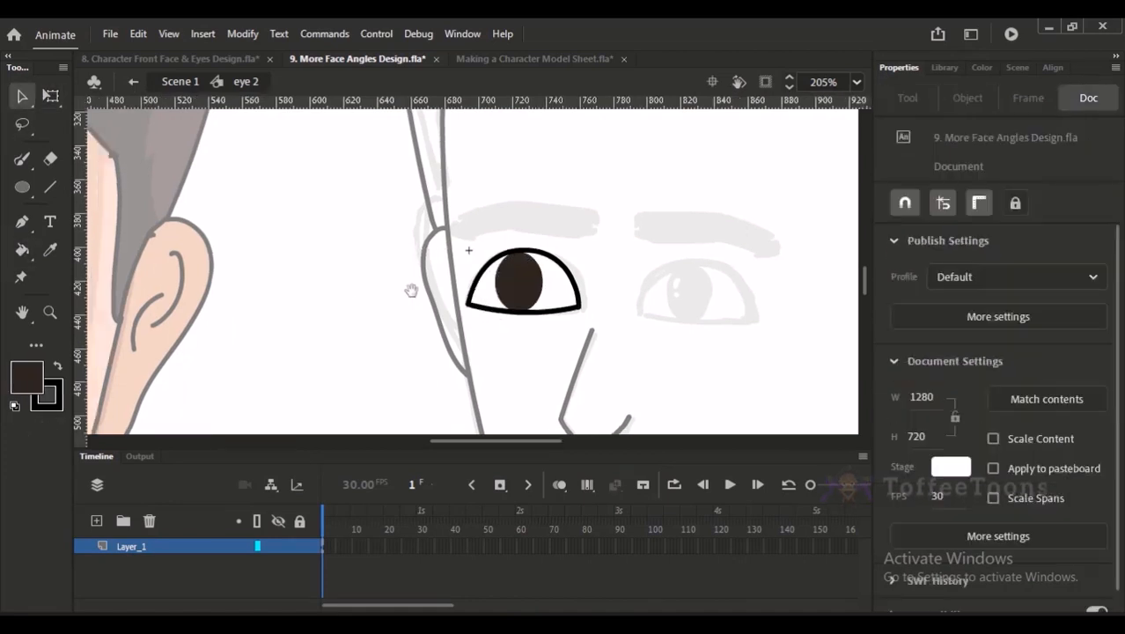
left_click_drag(238, 315, 399, 300)
left_click_drag(582, 246, 703, 357)
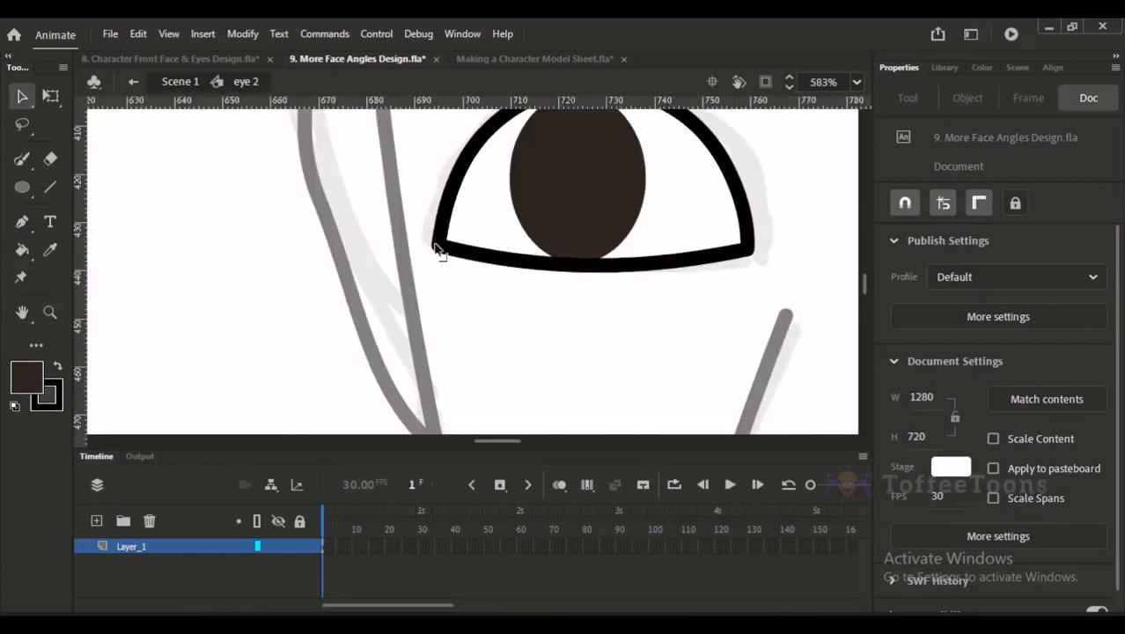
left_click_drag(436, 245, 443, 248)
key("ctrl+2")
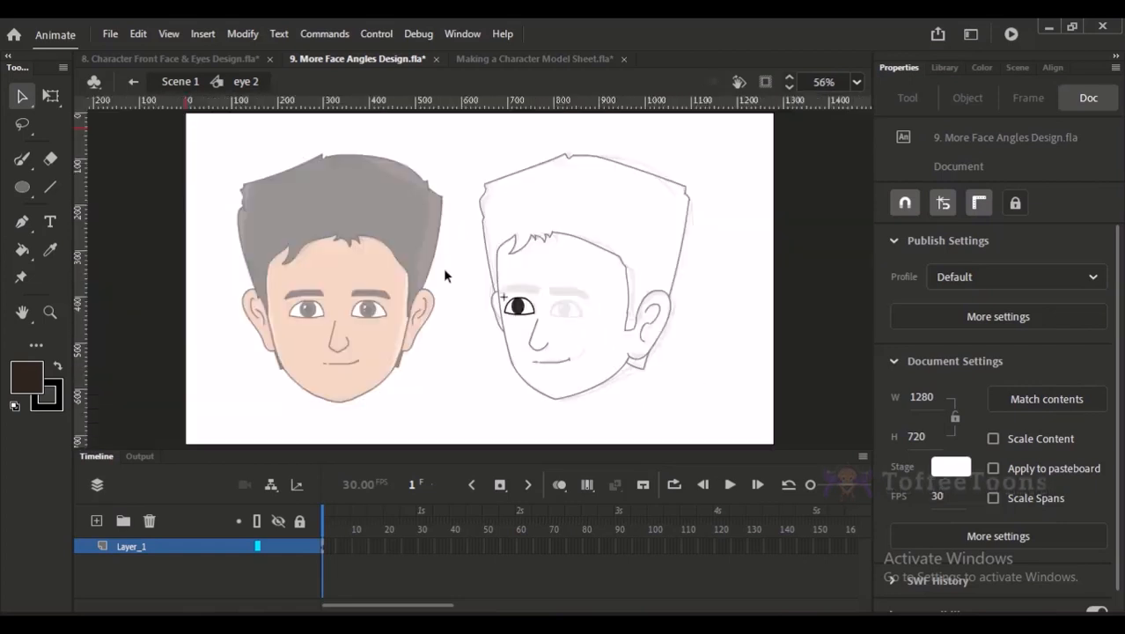
scroll(459, 252, "up", 5)
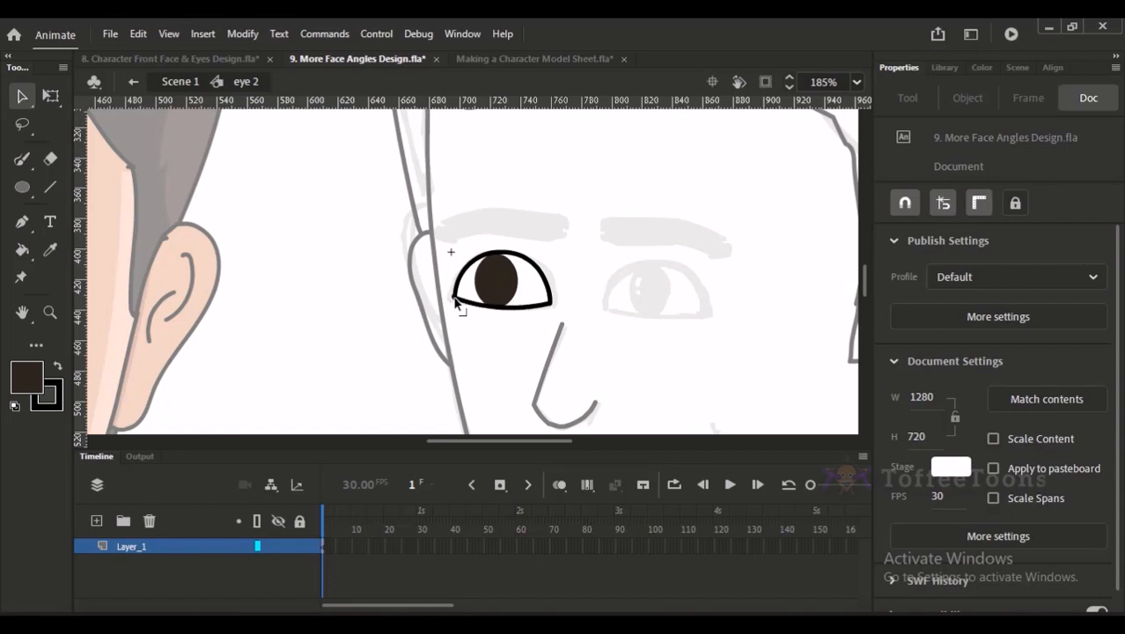
left_click_drag(401, 296, 438, 292)
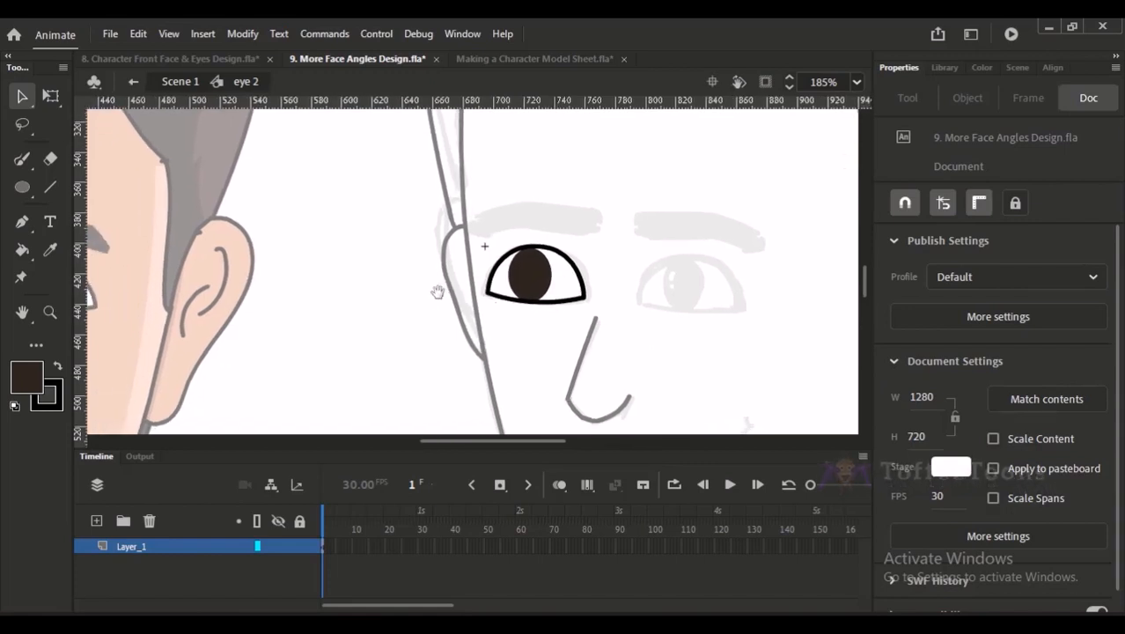
scroll(486, 282, "up", 5)
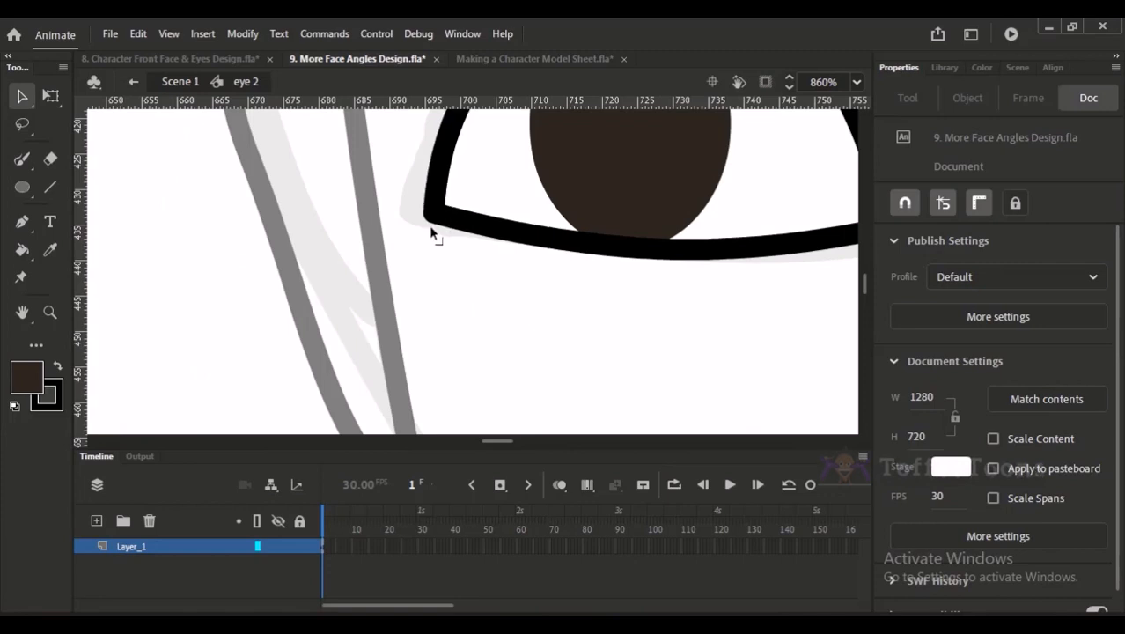
scroll(429, 236, "down", 7)
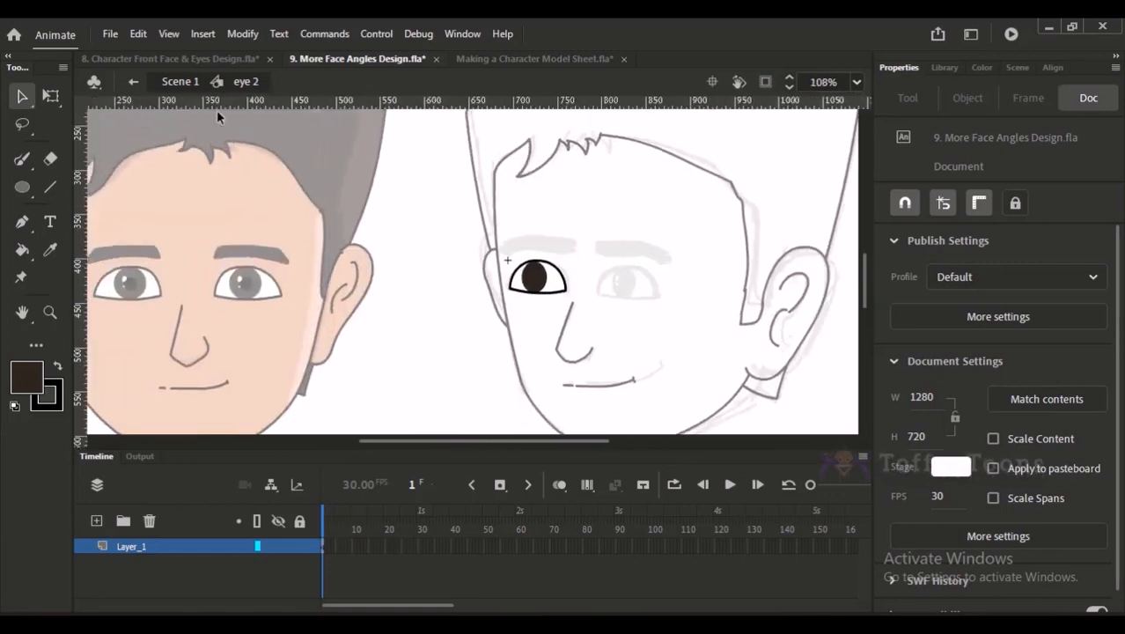
scroll(580, 281, "up", 3)
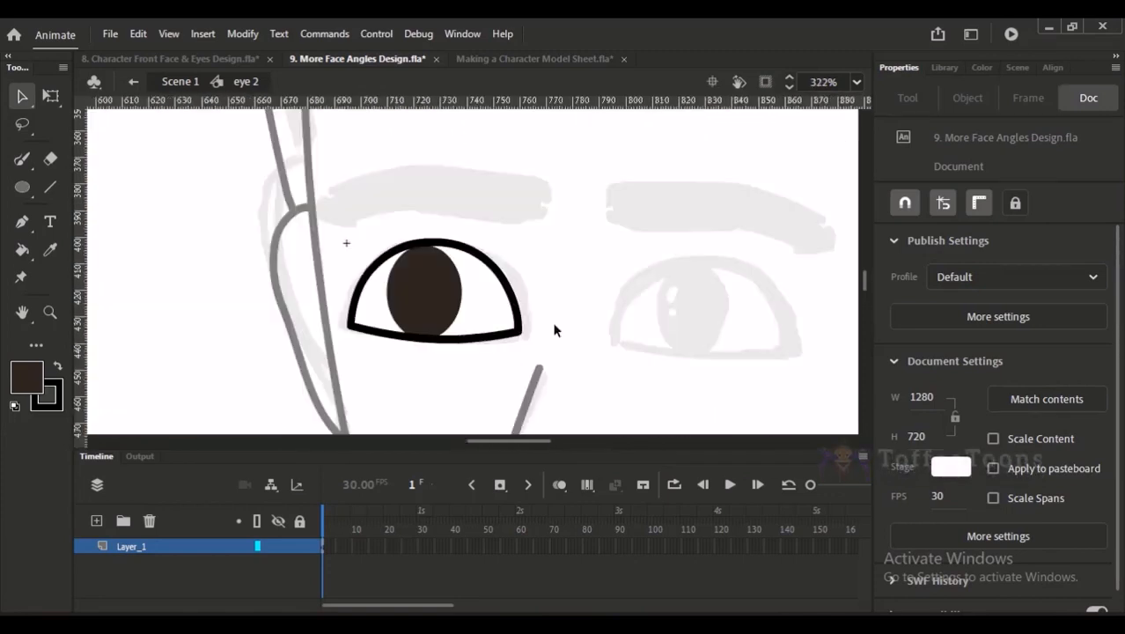
Step: Draw a small solid black oval pupil with the Oval tool inside the far eye's iris, offset towards the outer corner
left_click(20, 189)
left_click(26, 378)
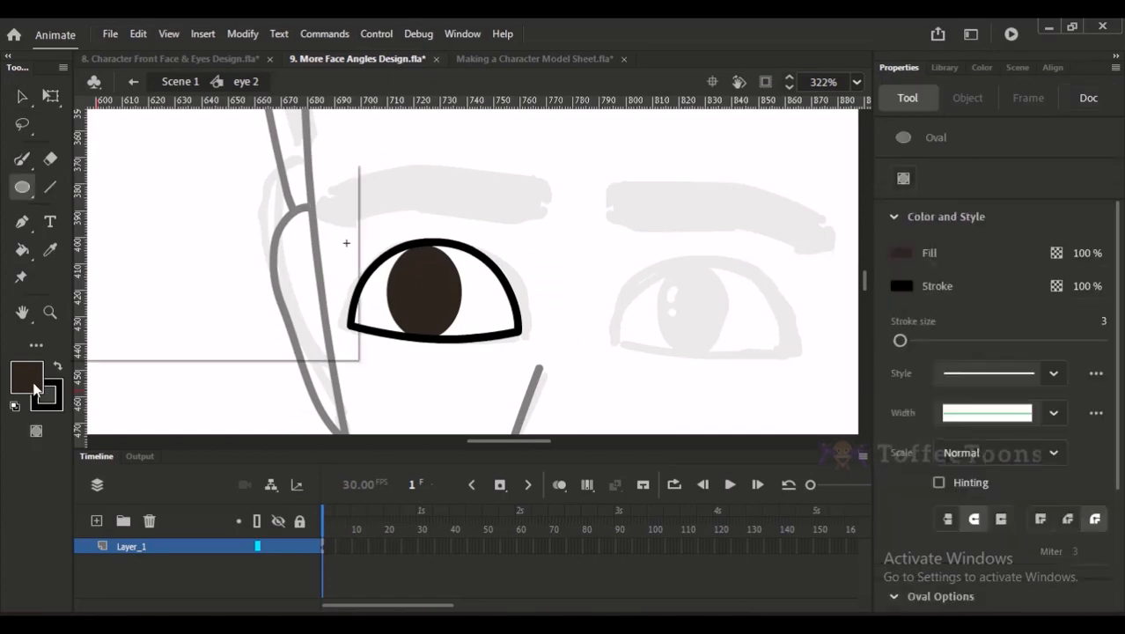
left_click(378, 267)
left_click_drag(401, 271, 421, 305)
left_click_drag(392, 200, 488, 384)
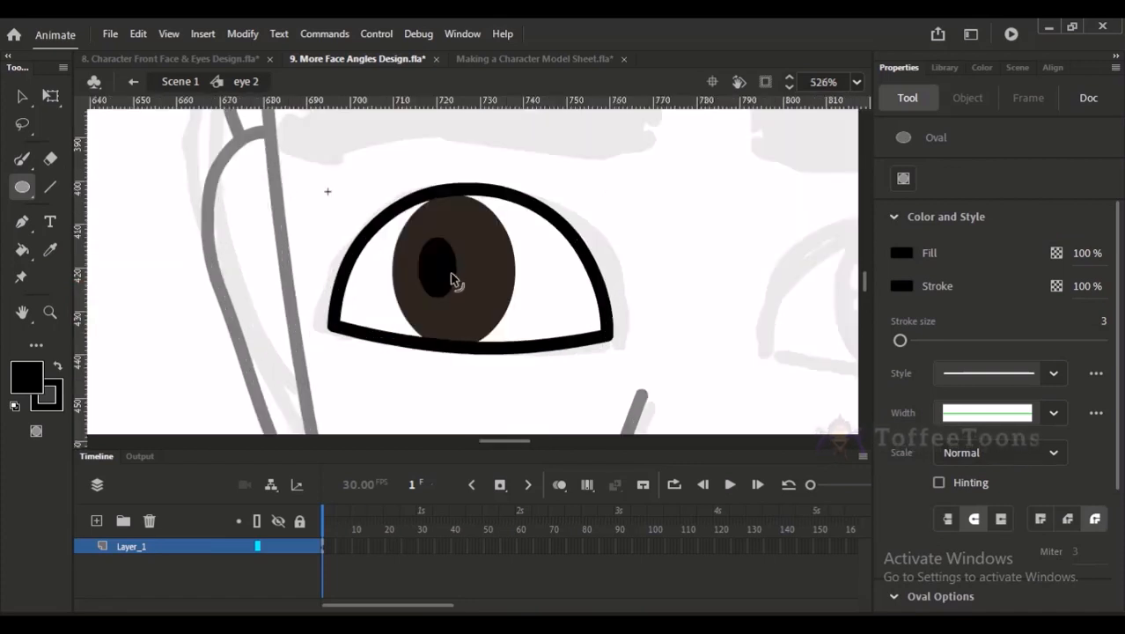
key("ctrl+z")
mouse_move(418, 245)
left_mouse_down()
mouse_move(442, 286)
mouse_move(462, 296)
left_mouse_up()
key("ctrl+z")
key("ctrl+z")
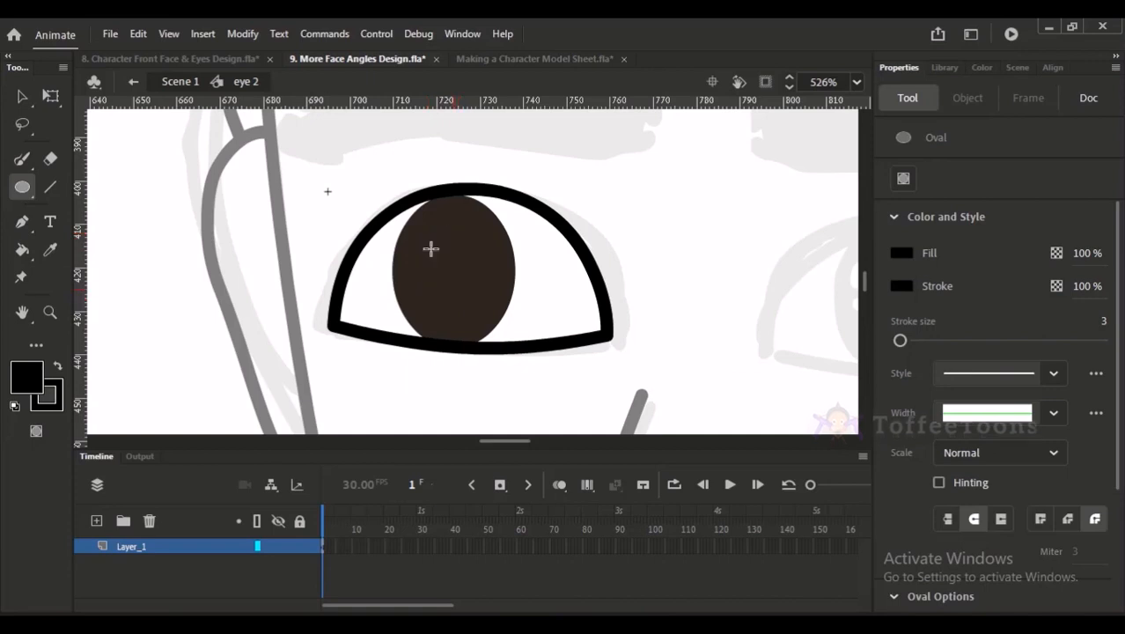
left_click_drag(419, 243, 457, 297)
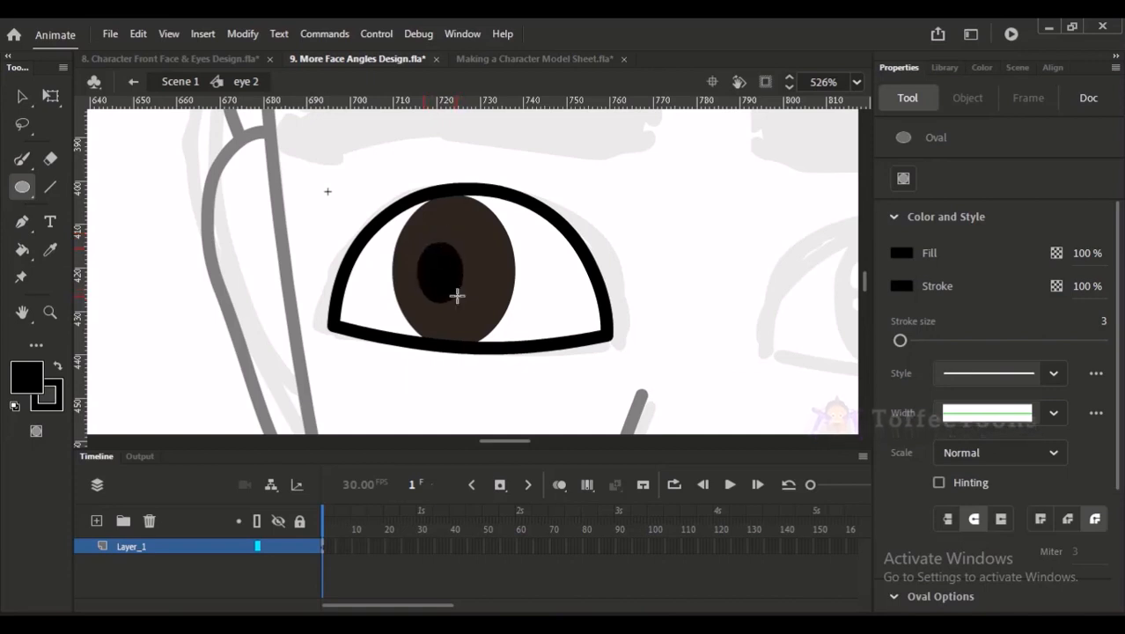
Step: Examine the highlights in the front face's eye and set the fill colour to white
key("ctrl+minus")
key("space")
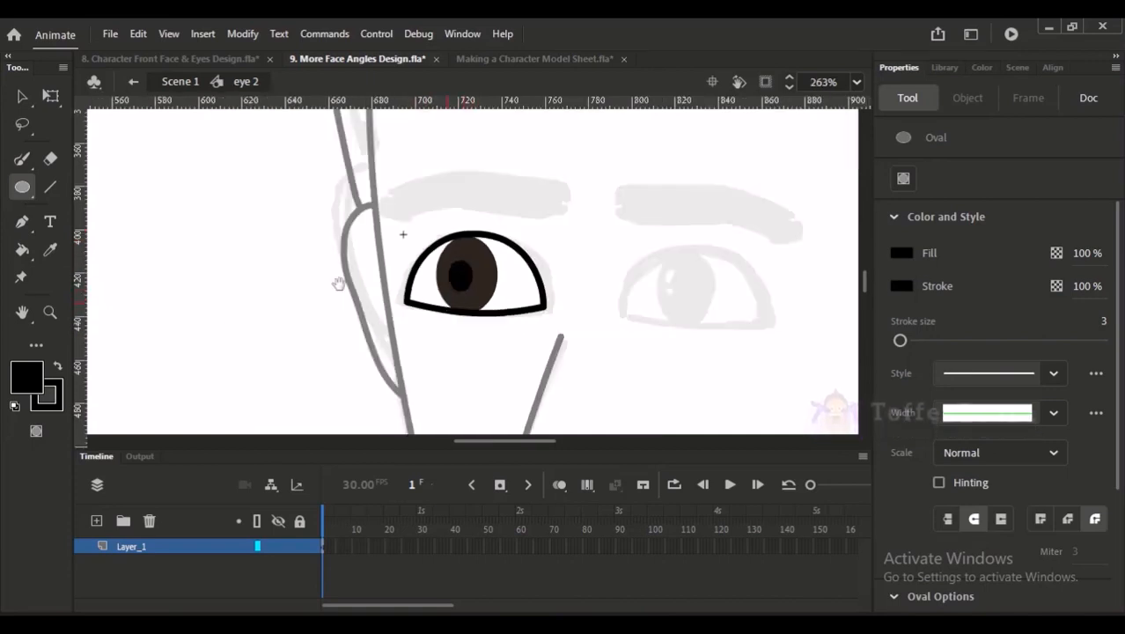
left_click_drag(145, 282, 512, 258)
left_click_drag(235, 260, 345, 257)
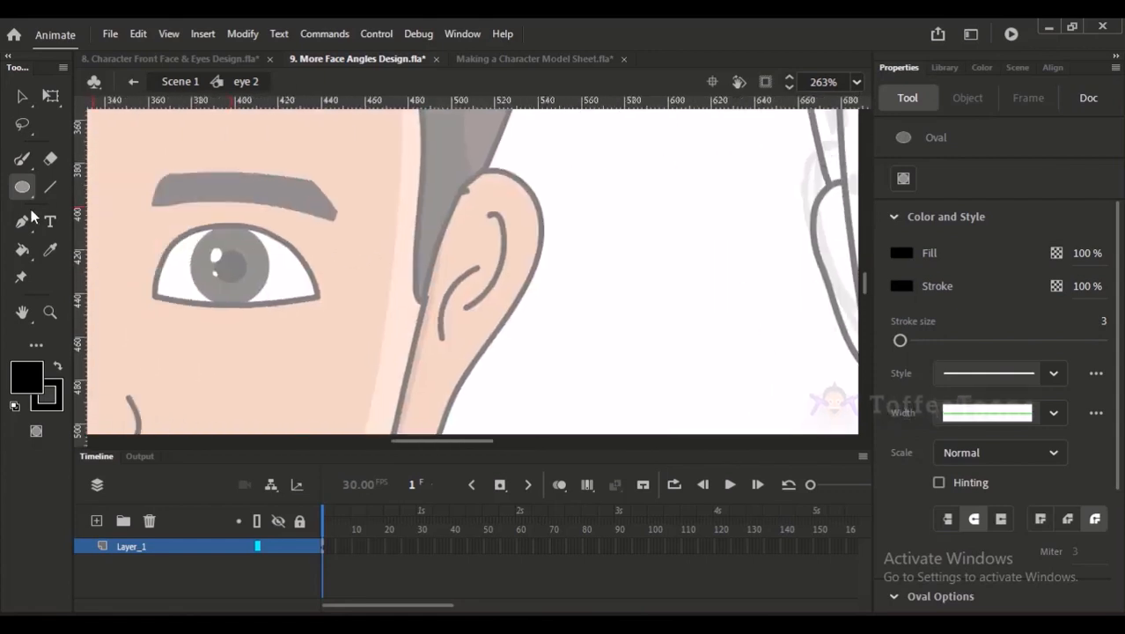
left_click(35, 377)
left_click(116, 254)
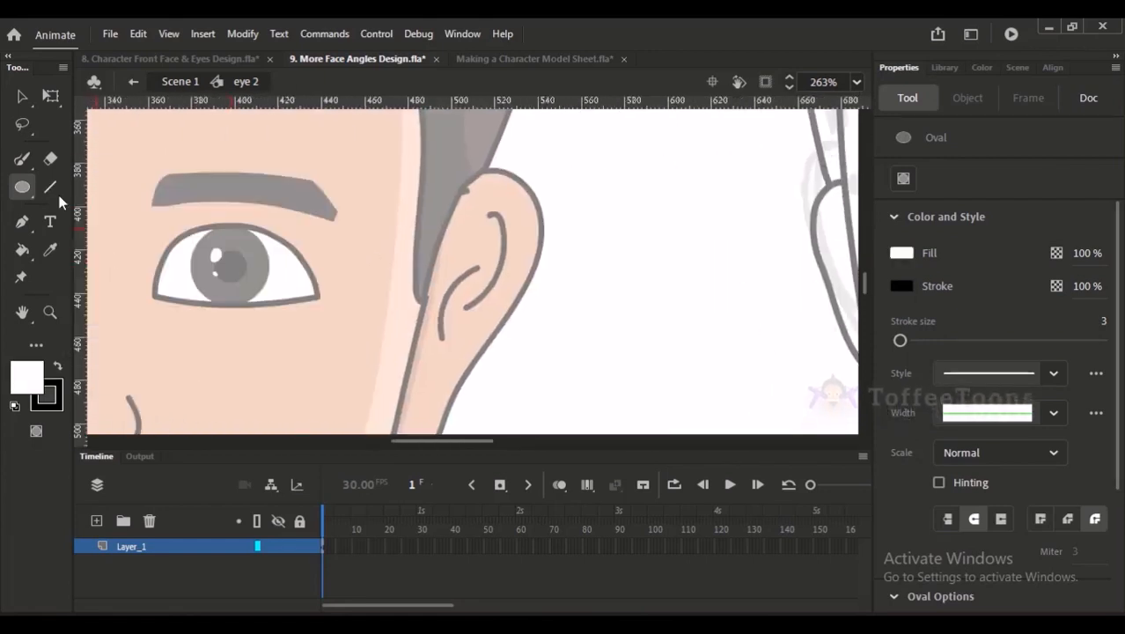
Step: Choose the Paint Brush tool and set its stroke size to 2
left_click(22, 162)
key("space")
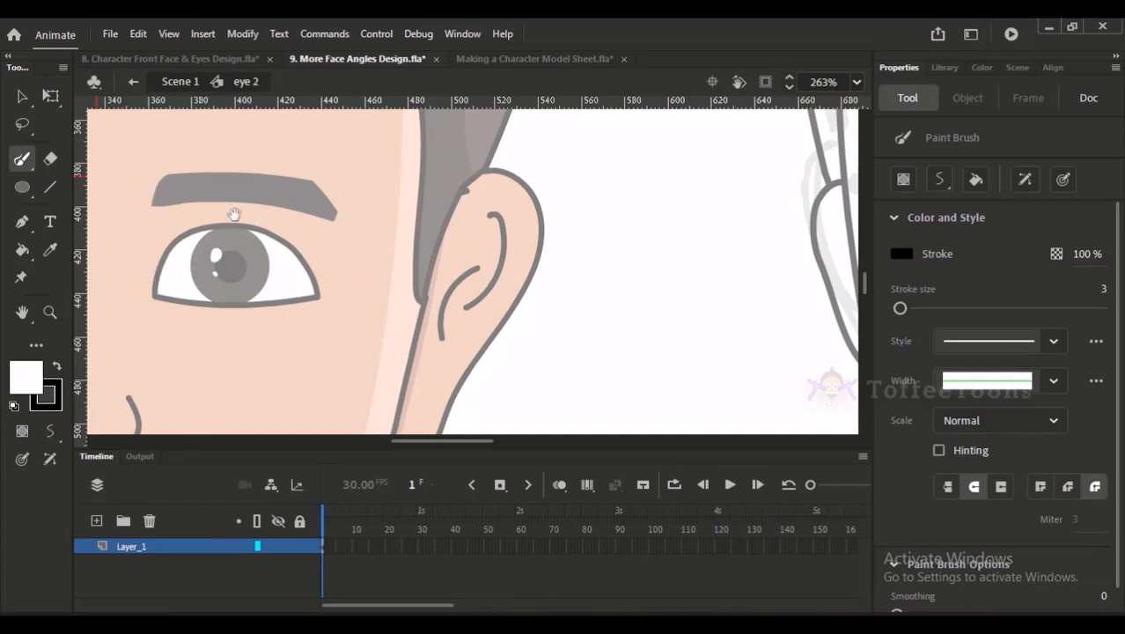
left_click_drag(390, 168, 231, 180)
scroll(622, 256, "right", 5)
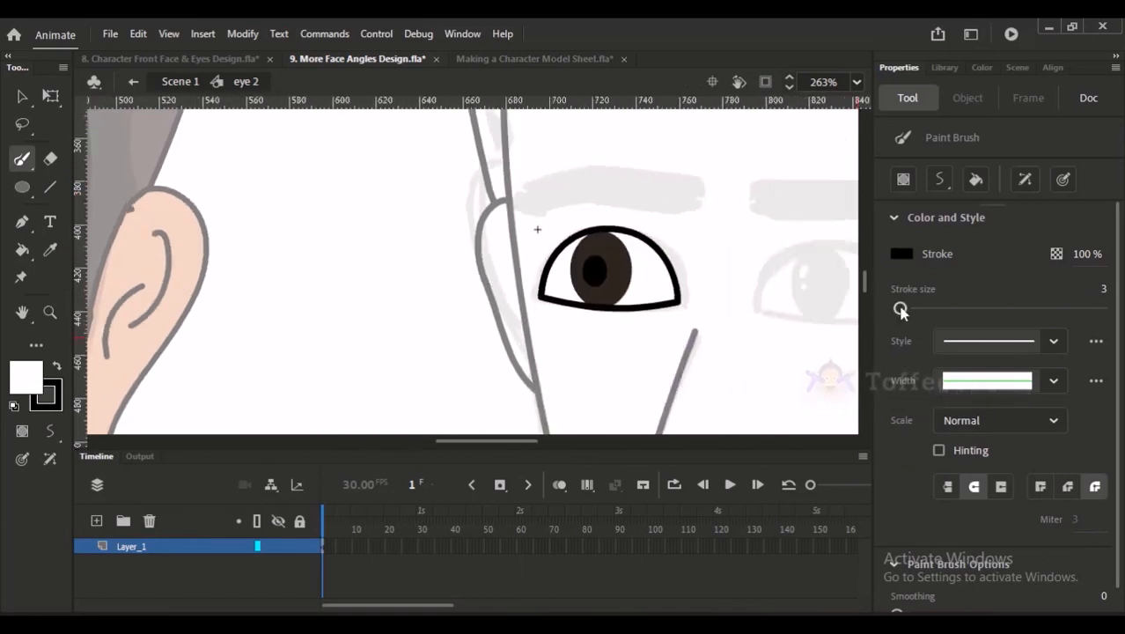
left_click_drag(900, 308, 897, 310)
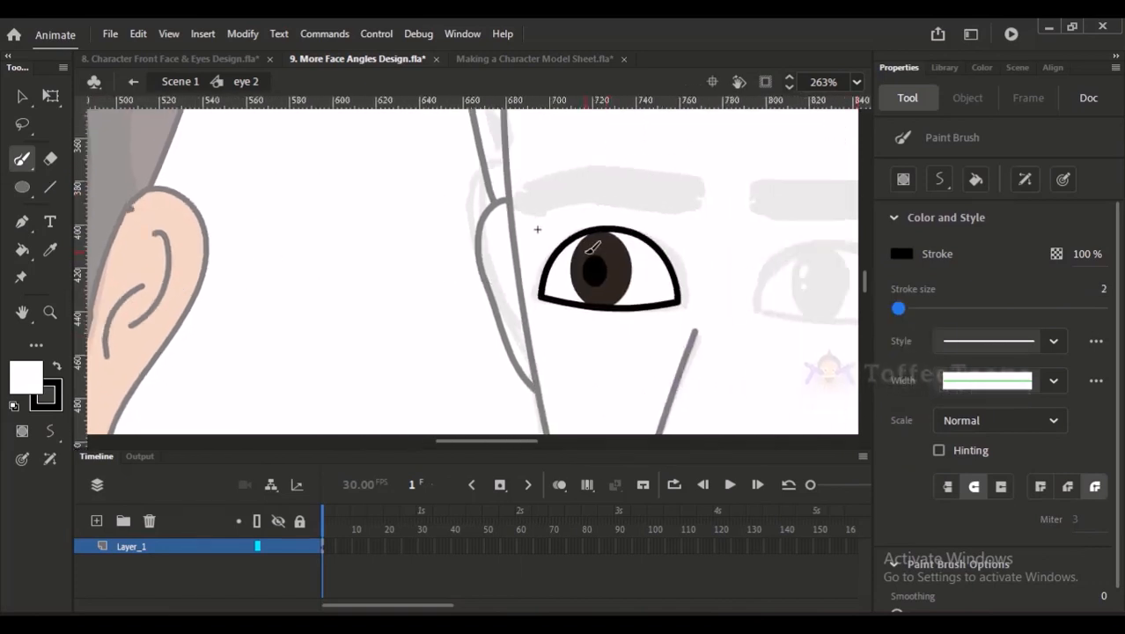
Step: Try painting small white highlights beside the far eye's pupil with the Classic Brush, undoing each attempt
key("b")
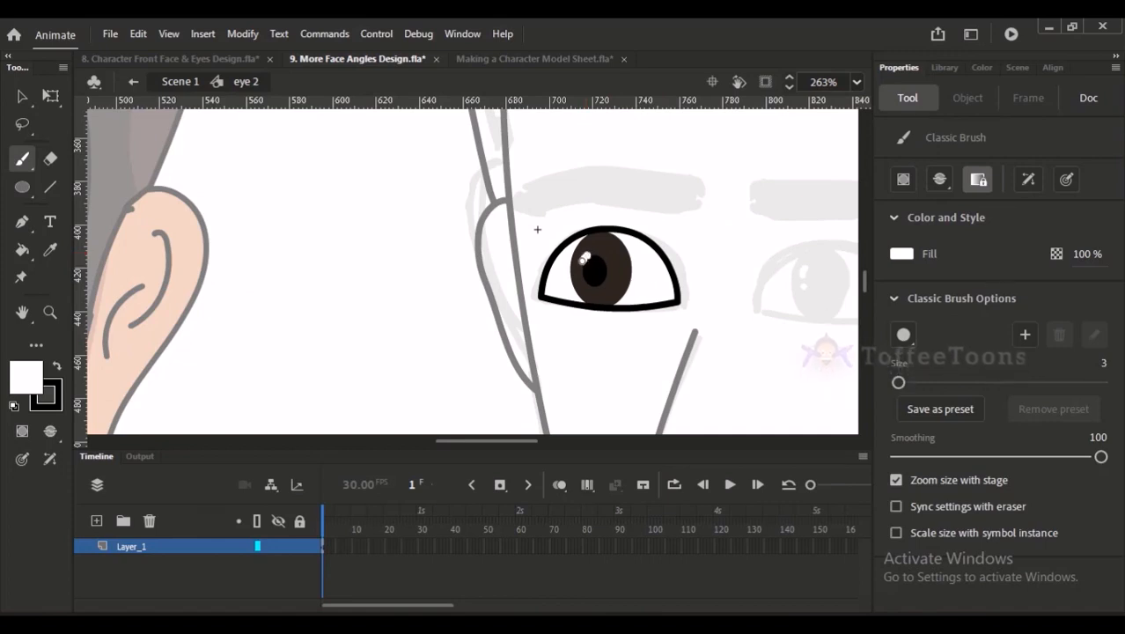
left_click_drag(537, 228, 648, 234)
key("ctrl+z")
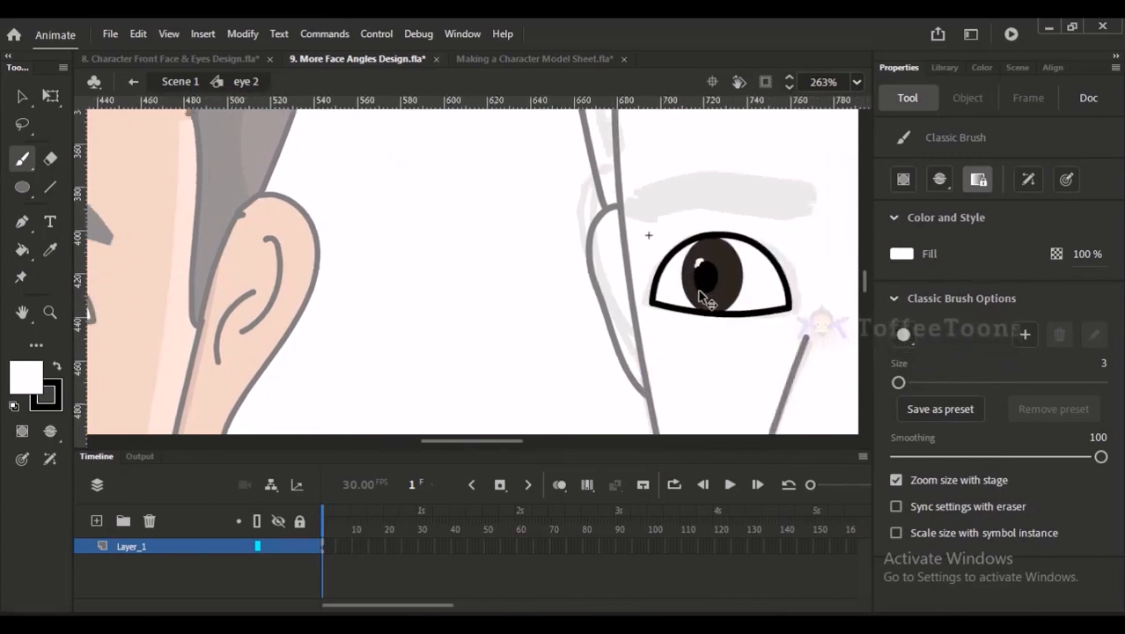
key("ctrl+z")
left_click_drag(704, 264, 702, 278)
key("ctrl+z")
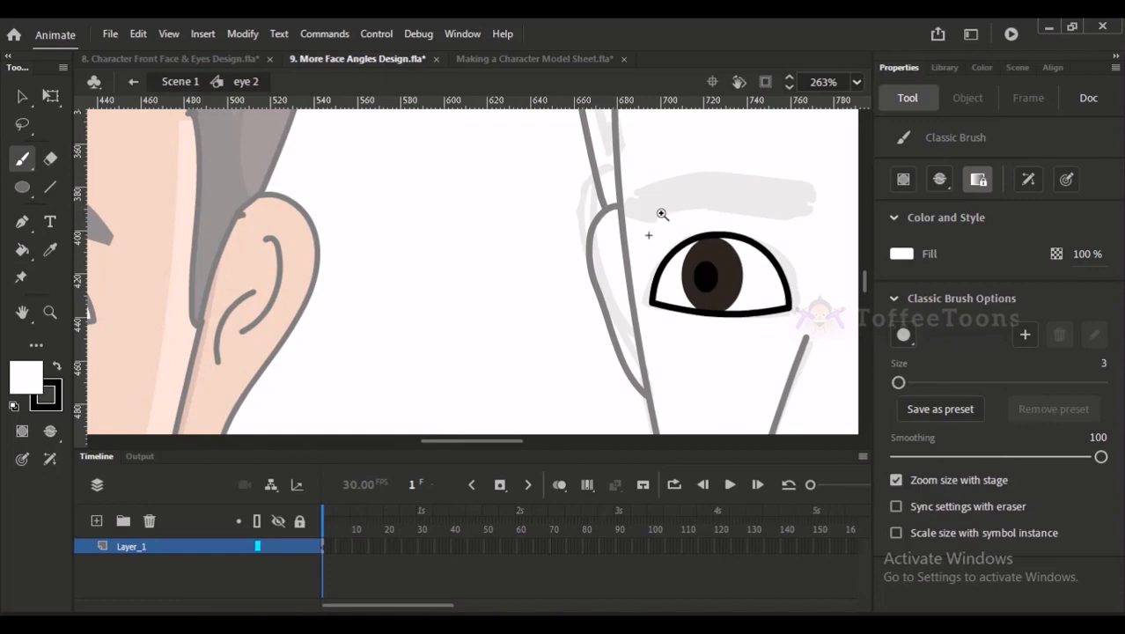
scroll(704, 280, "up", 5)
left_click_drag(512, 219, 507, 268)
key("ctrl+z")
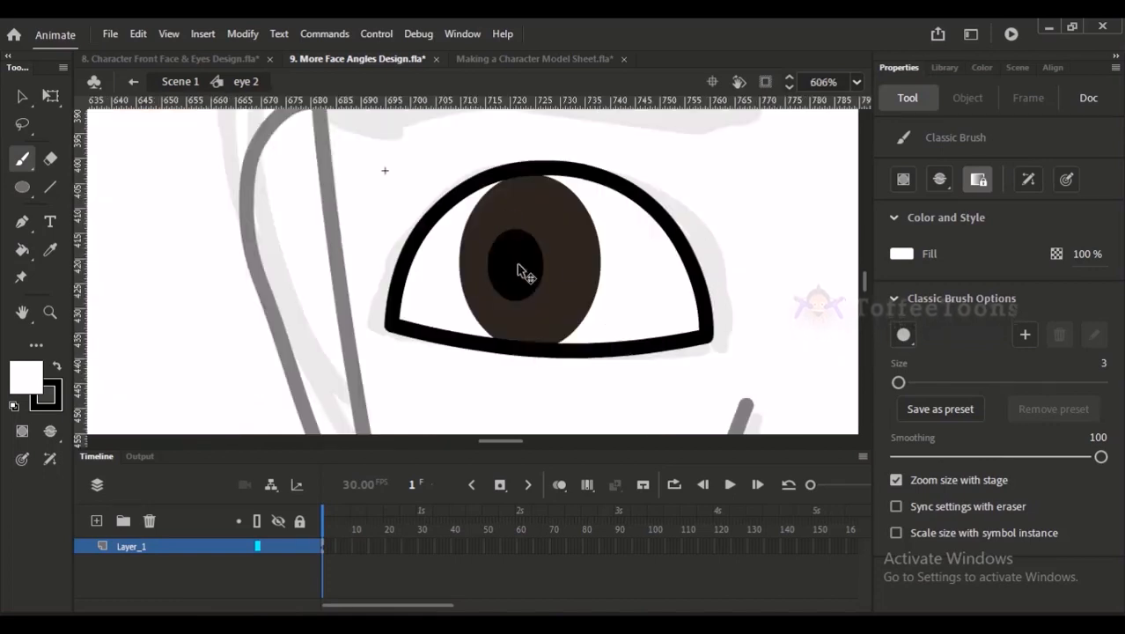
Step: Enlarge the black pupil inside the brown iris slightly with Free Transform
key("v")
left_click(525, 246)
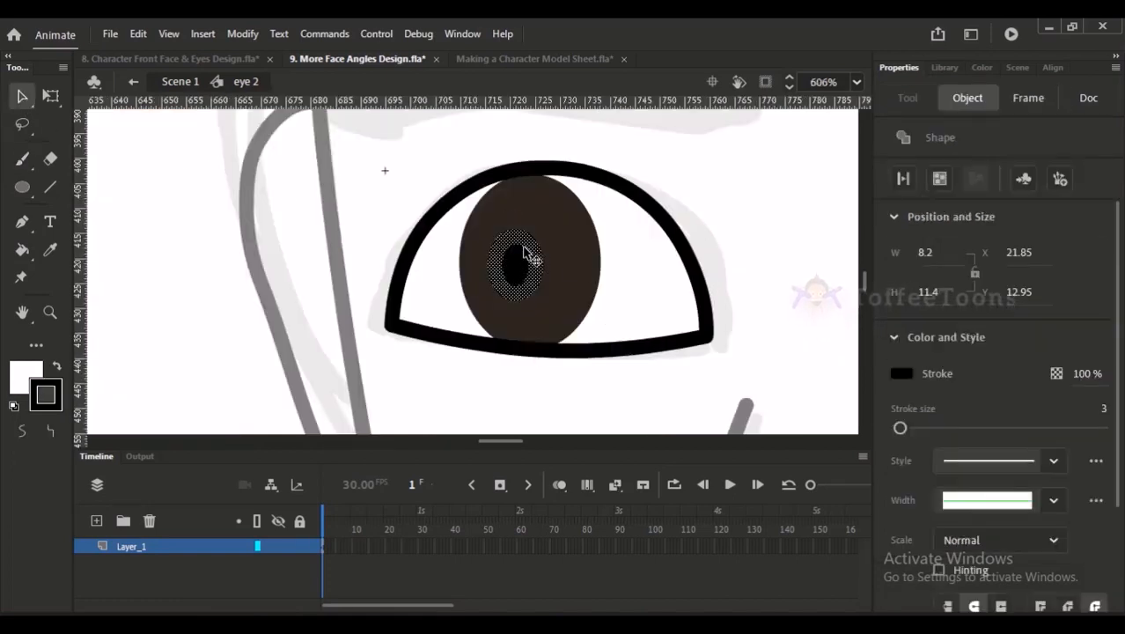
left_click(522, 275)
key("w")
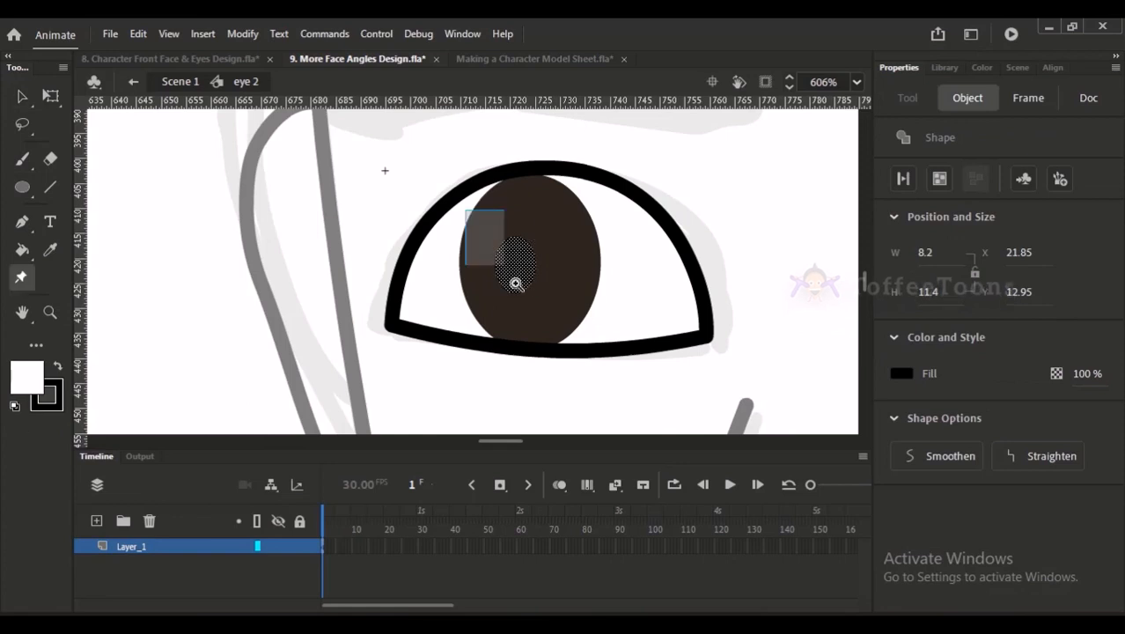
scroll(519, 280, "up", 4)
key("q")
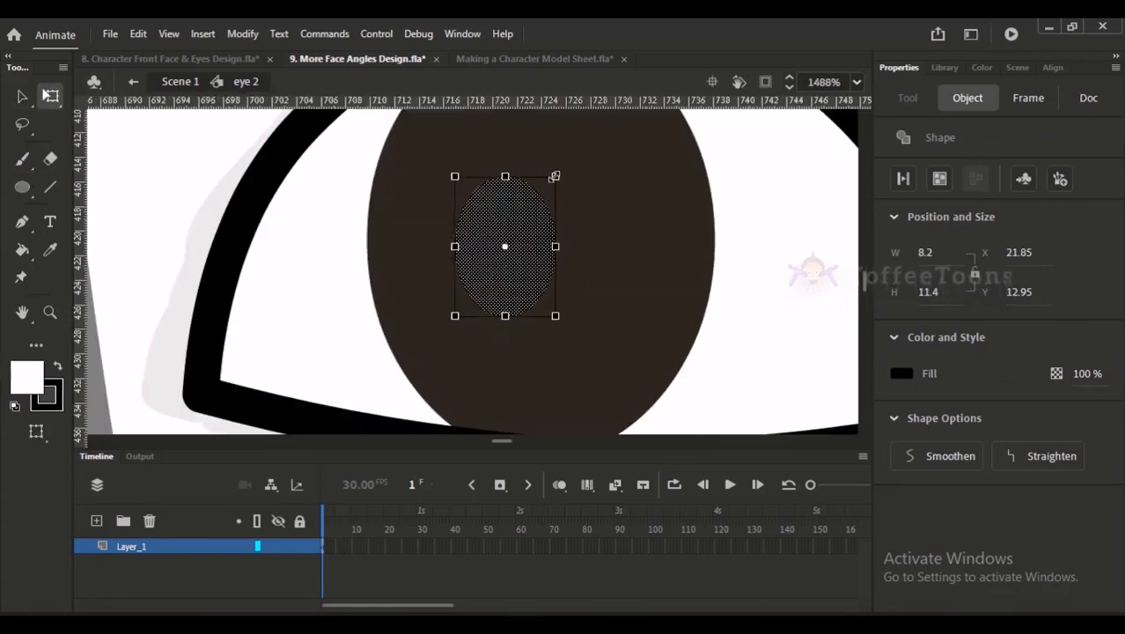
left_click_drag(554, 176, 568, 164)
scroll(557, 186, "down", 2)
left_click(699, 194)
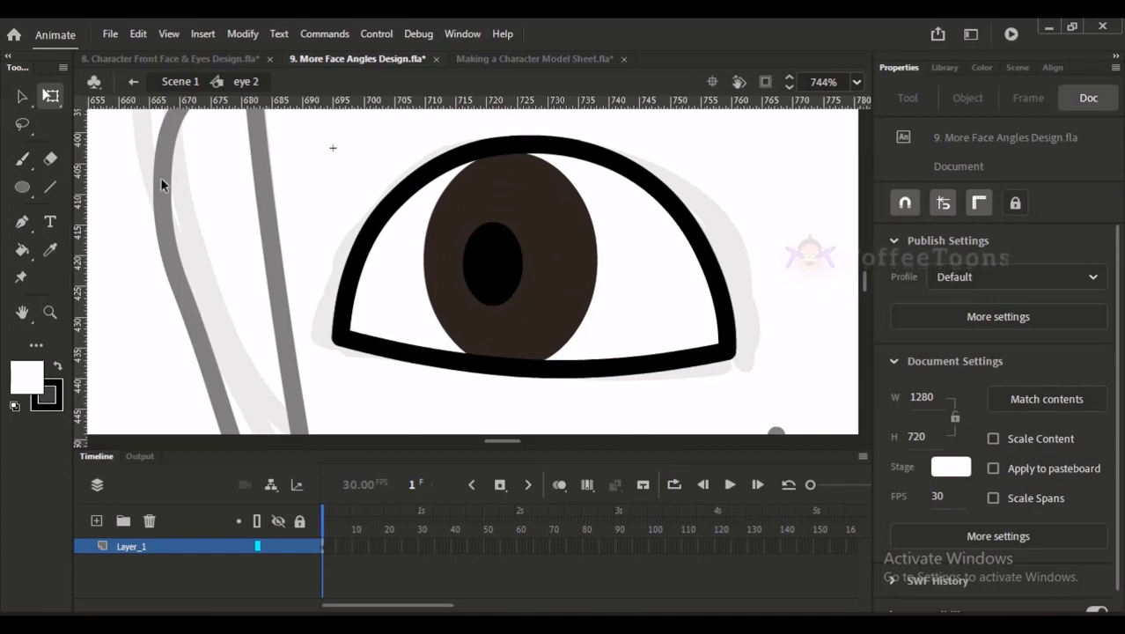
left_click(509, 268)
left_click_drag(523, 222, 532, 207)
left_click(671, 164)
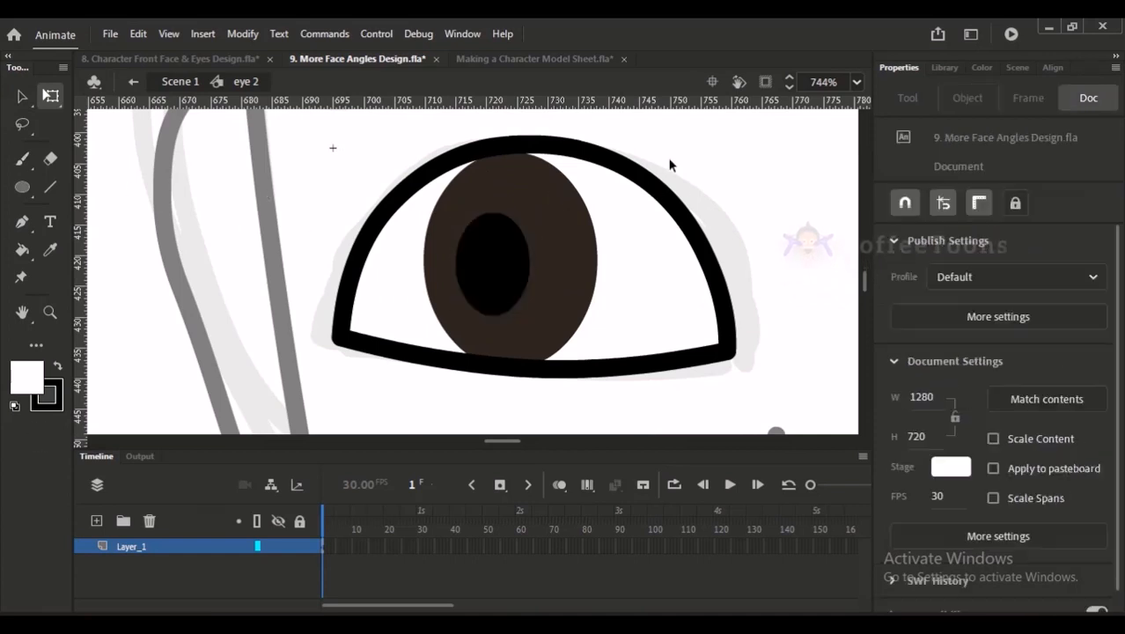
Step: Paint a curved white highlight on the pupil's upper-left edge with the Classic Brush
left_click(23, 159)
mouse_move(467, 229)
left_mouse_down()
mouse_move(471, 244)
mouse_move(465, 232)
mouse_move(466, 241)
mouse_move(481, 210)
mouse_move(462, 235)
left_mouse_up()
key("ctrl+z")
left_click(461, 282)
key("ctrl+z")
key("ctrl+z")
left_click(461, 278)
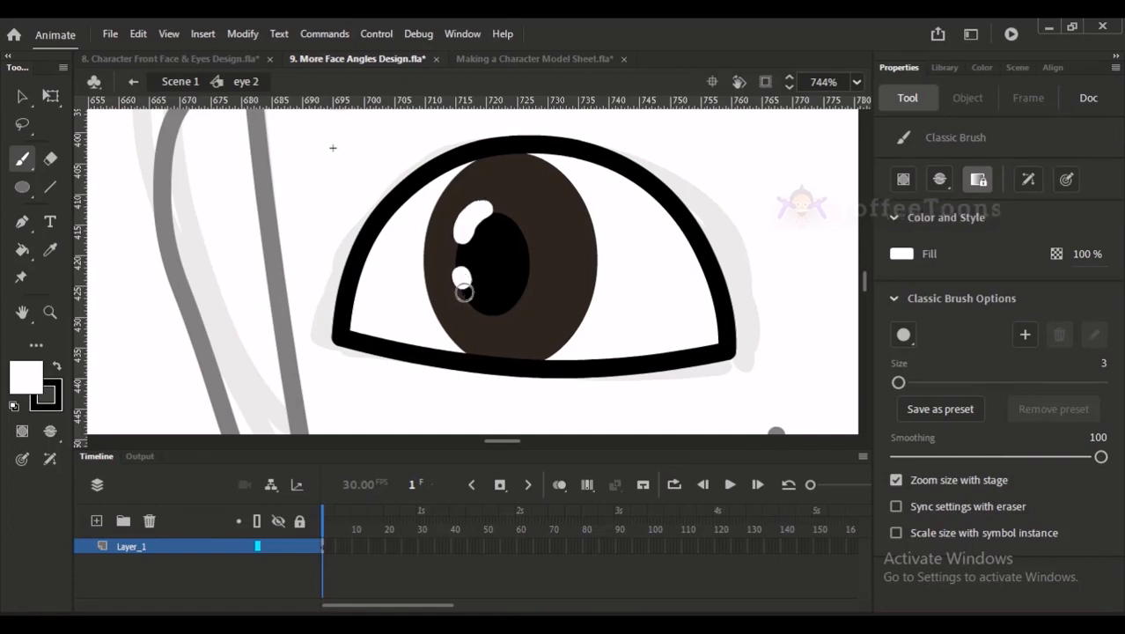
key("ctrl+z")
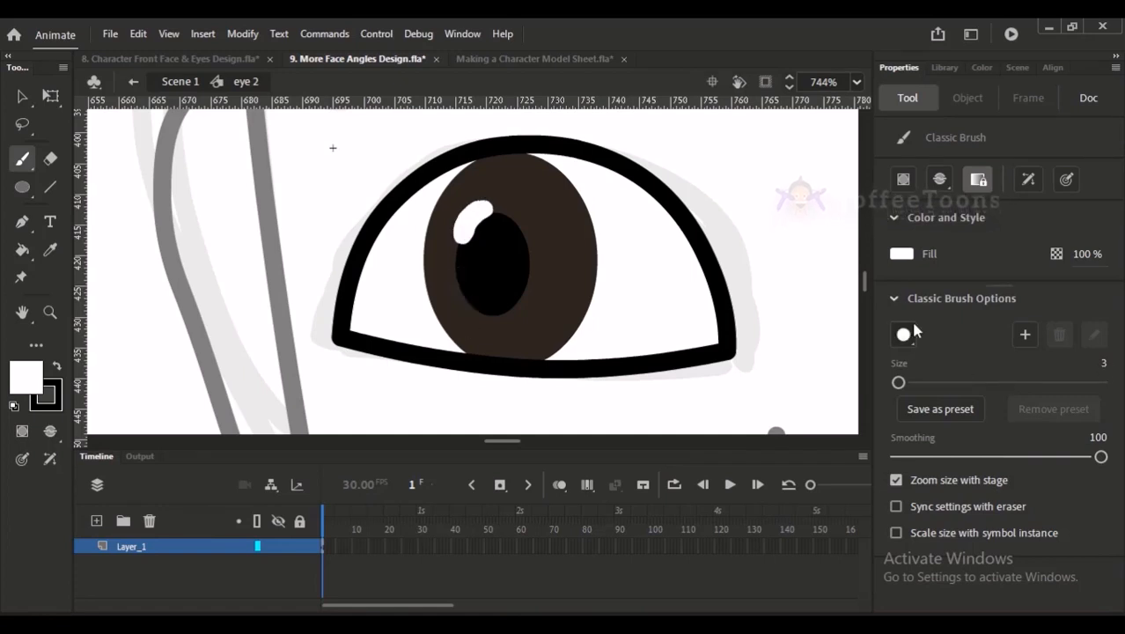
Step: Set the brush size to 1 and paint a small white highlight on the pupil's lower-left edge
left_click(1103, 364)
type("1")
key("Return")
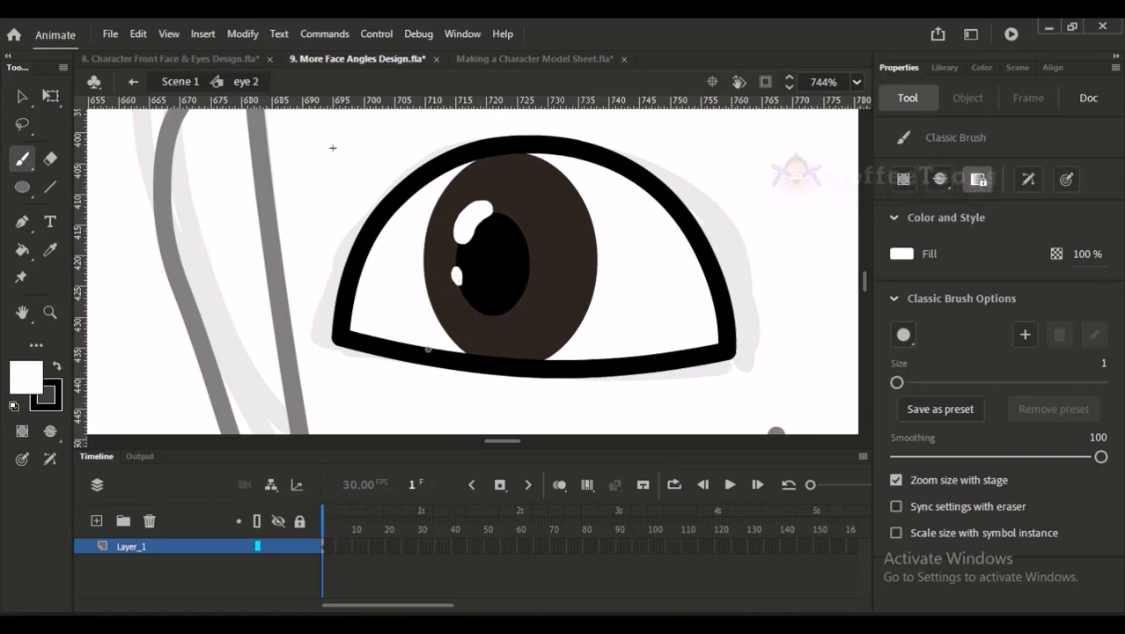
Step: Select the white fill inside the eye outline and cut it from Layer_1
key("ctrl+minus")
key("ctrl+minus")
key("ctrl+minus")
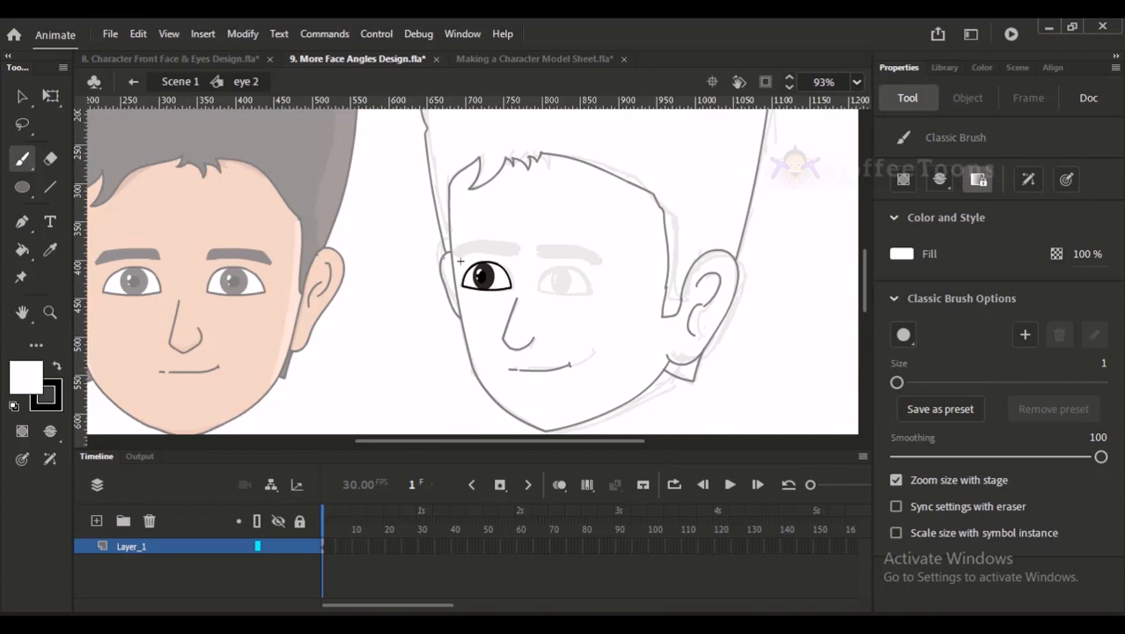
left_click_drag(452, 202, 521, 361)
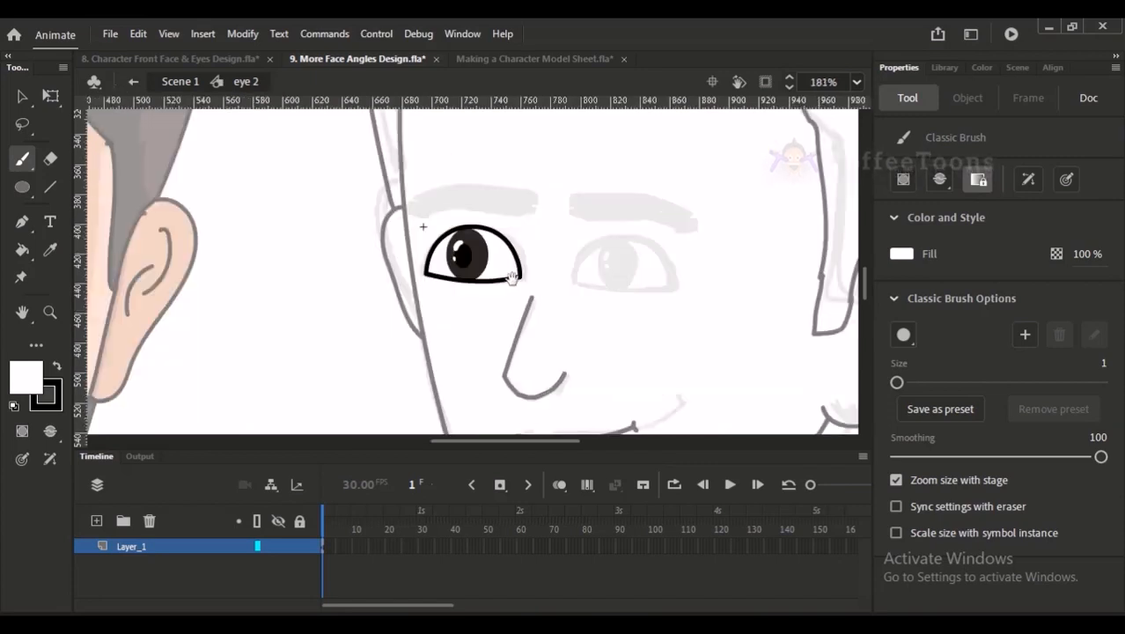
left_click_drag(424, 178, 539, 365)
left_click_drag(533, 268, 503, 344)
left_click(22, 96)
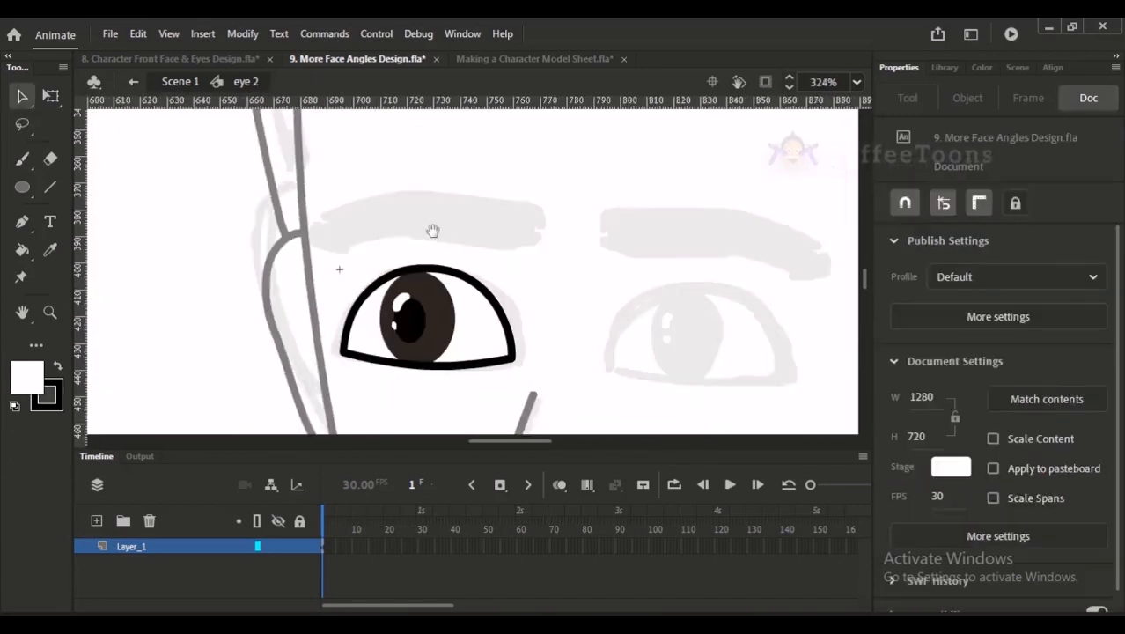
scroll(458, 273, "down", 2)
double_click(491, 242)
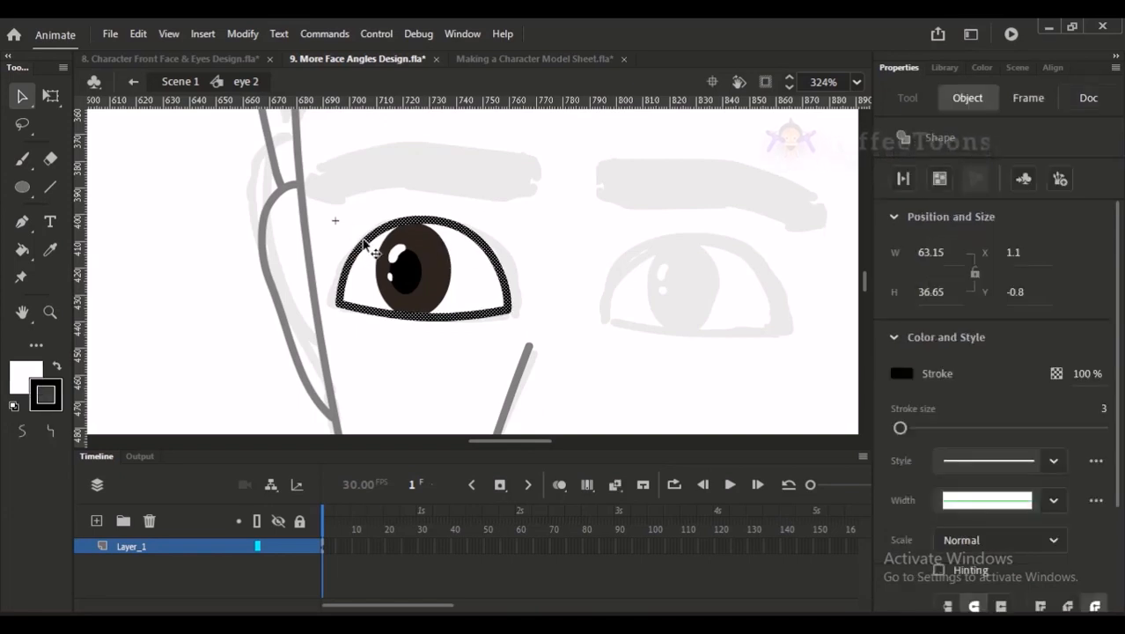
left_click(368, 292)
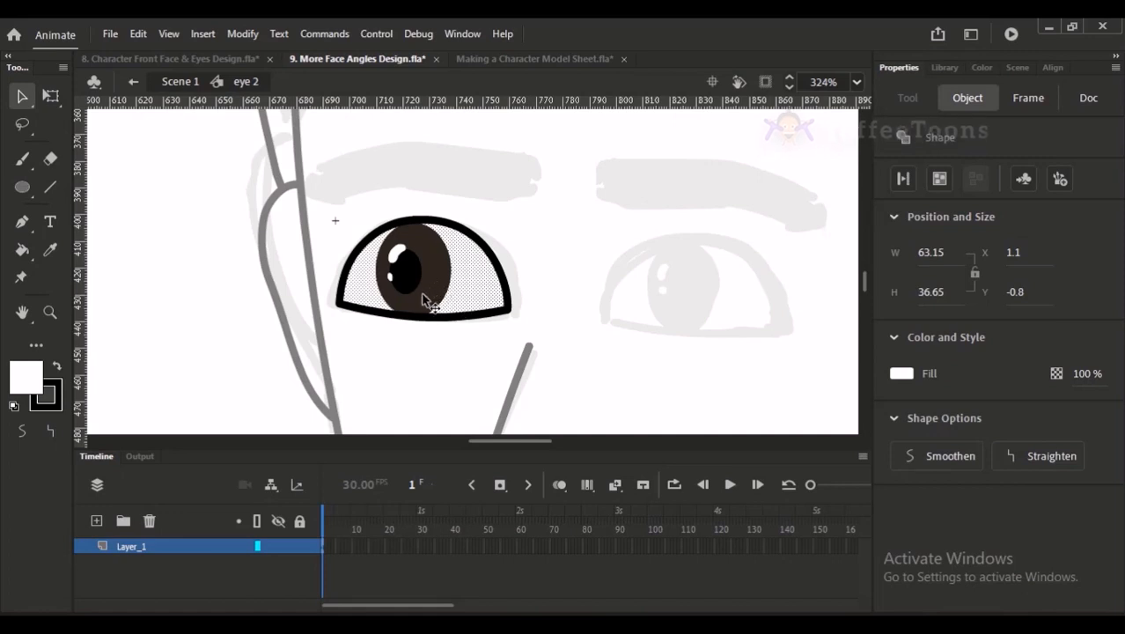
key("ctrl+shift+a")
Step: Add a layer named "white" beneath Layer_1 and paste the eye's white fill in place on it
left_click(97, 520)
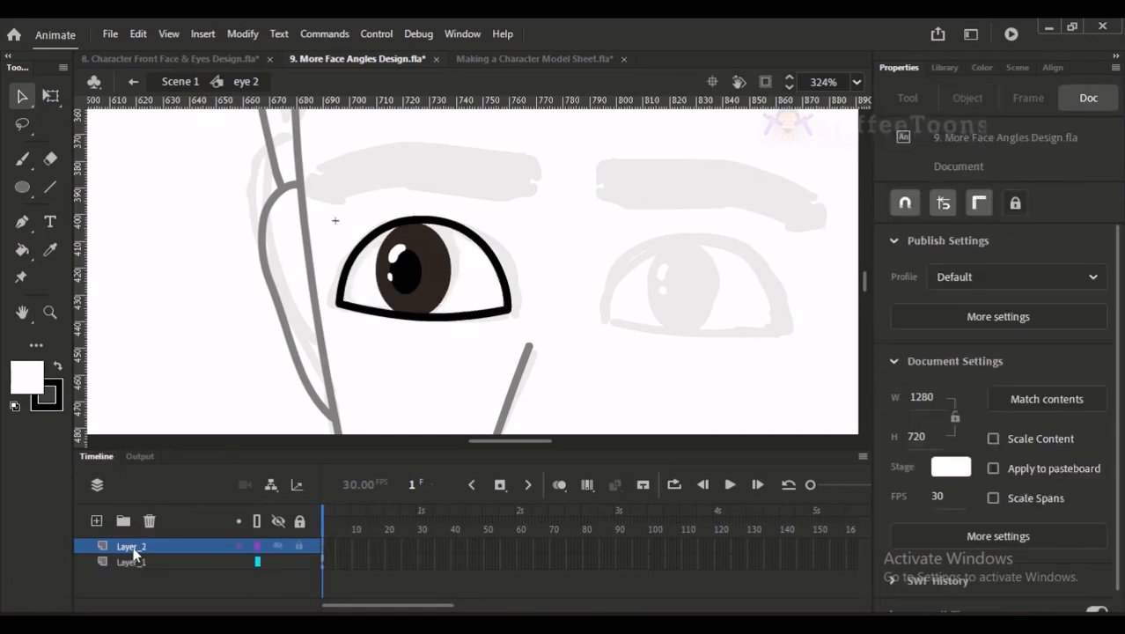
double_click(136, 560)
type("whote")
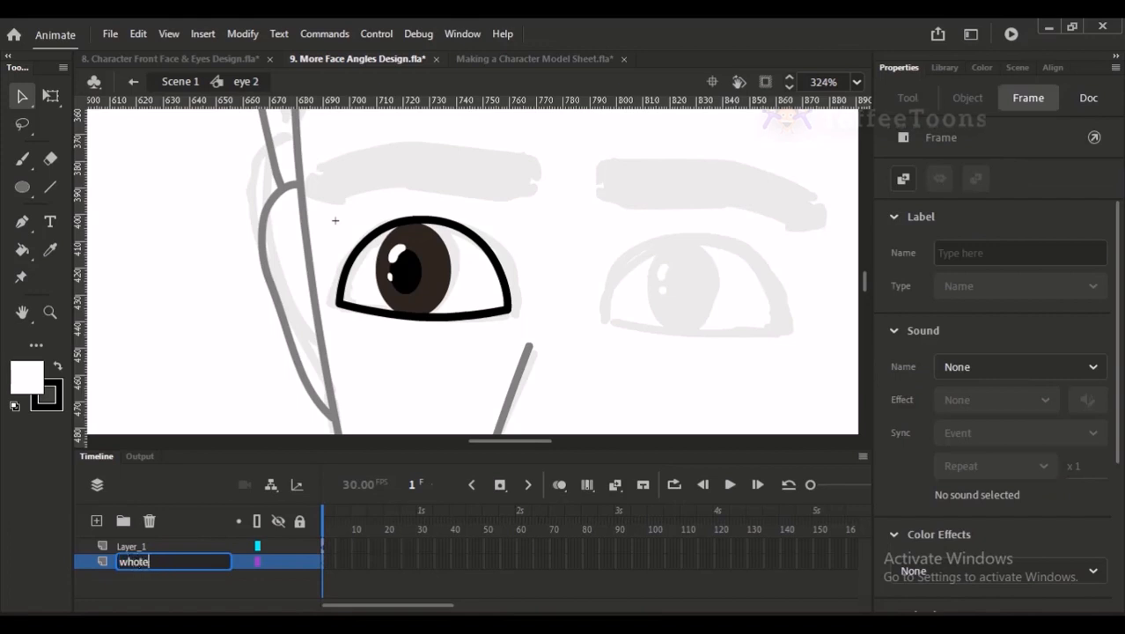
key("Return")
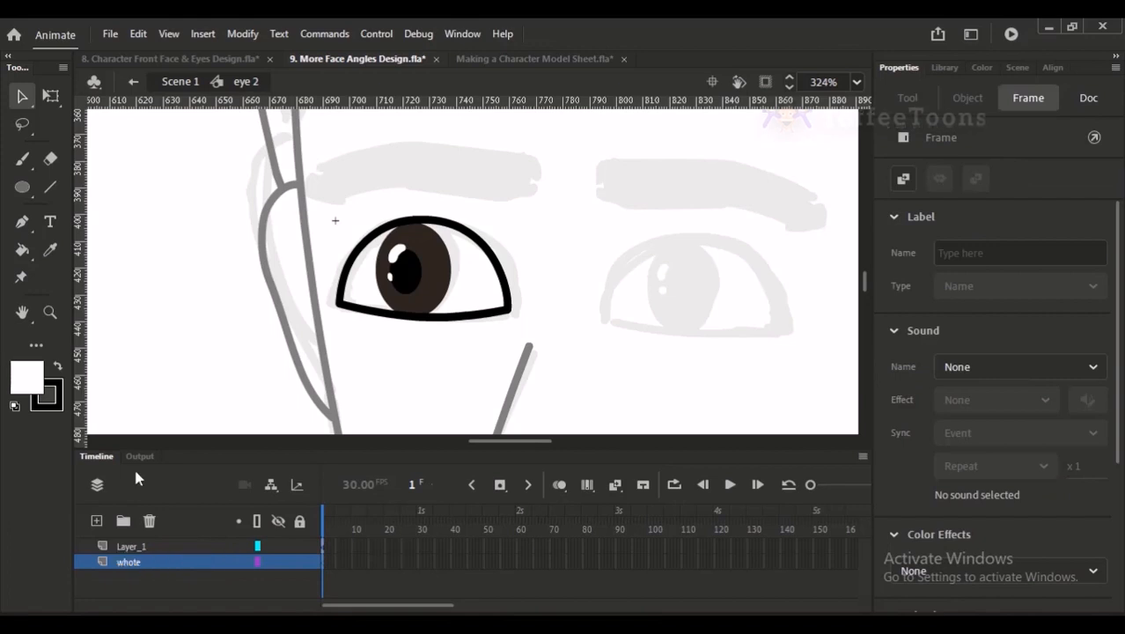
double_click(135, 564)
left_click(135, 563)
key("BackSpace")
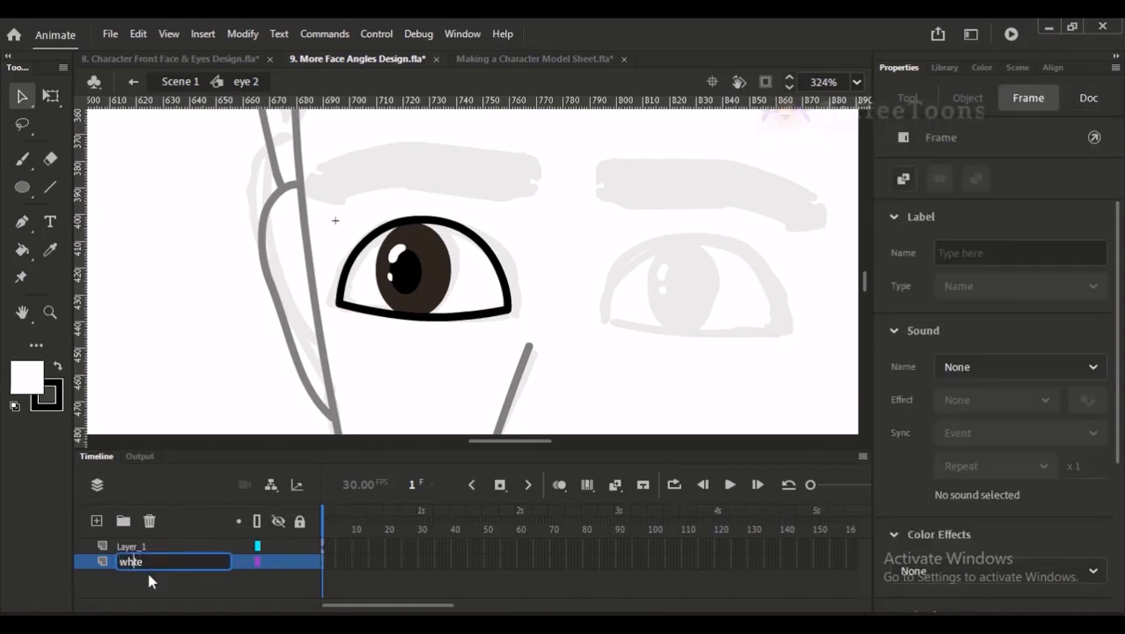
key("Return")
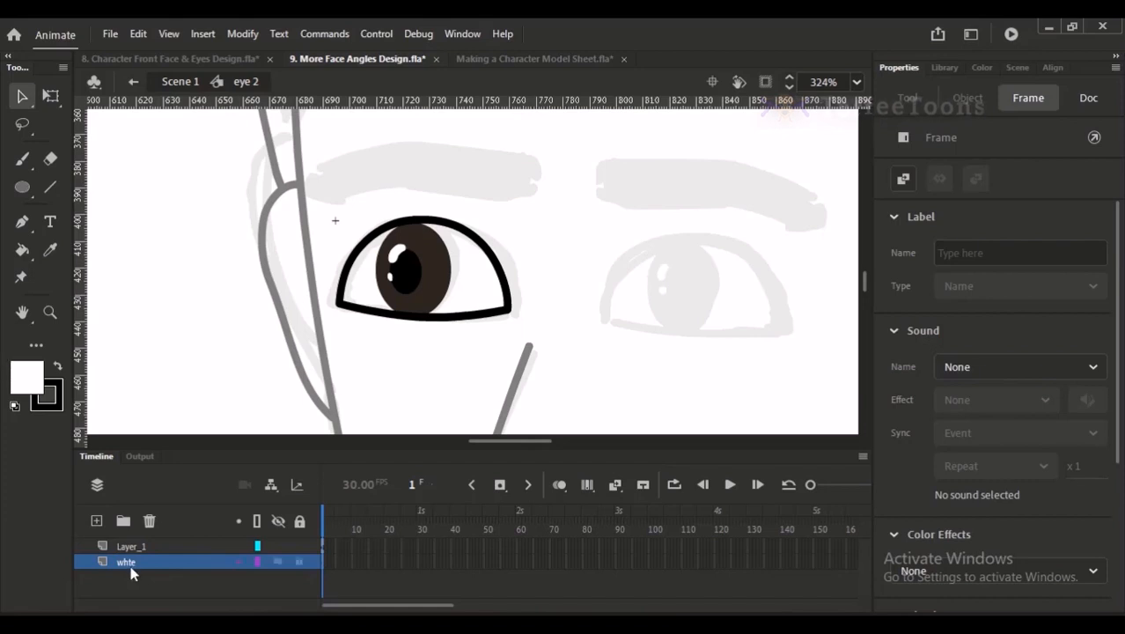
double_click(134, 561)
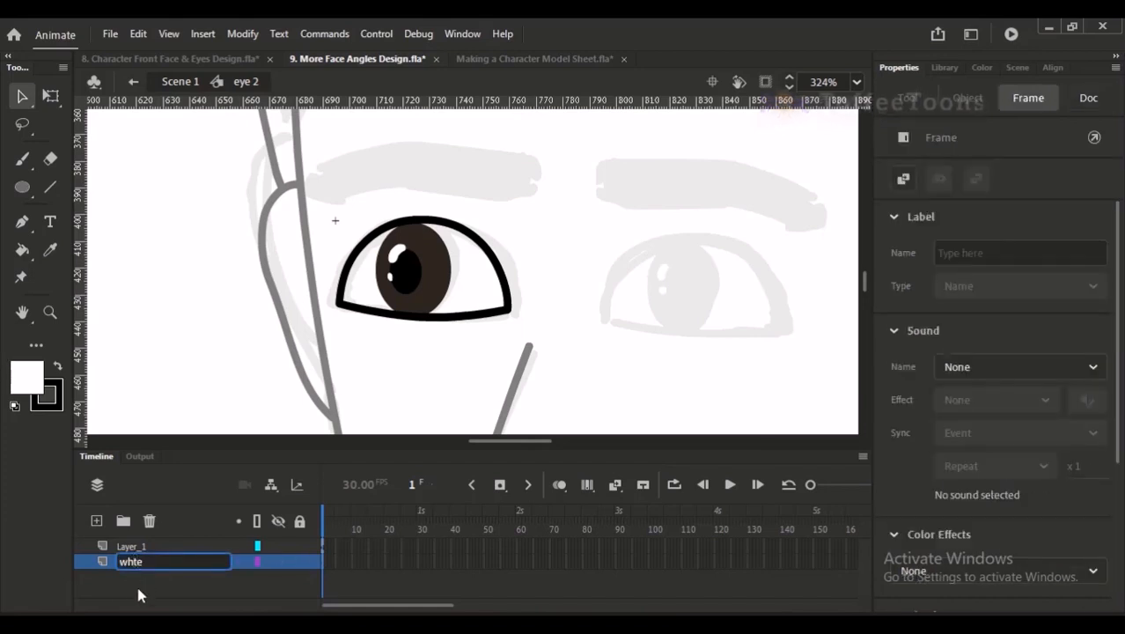
type("i")
key("Return")
left_click(471, 273)
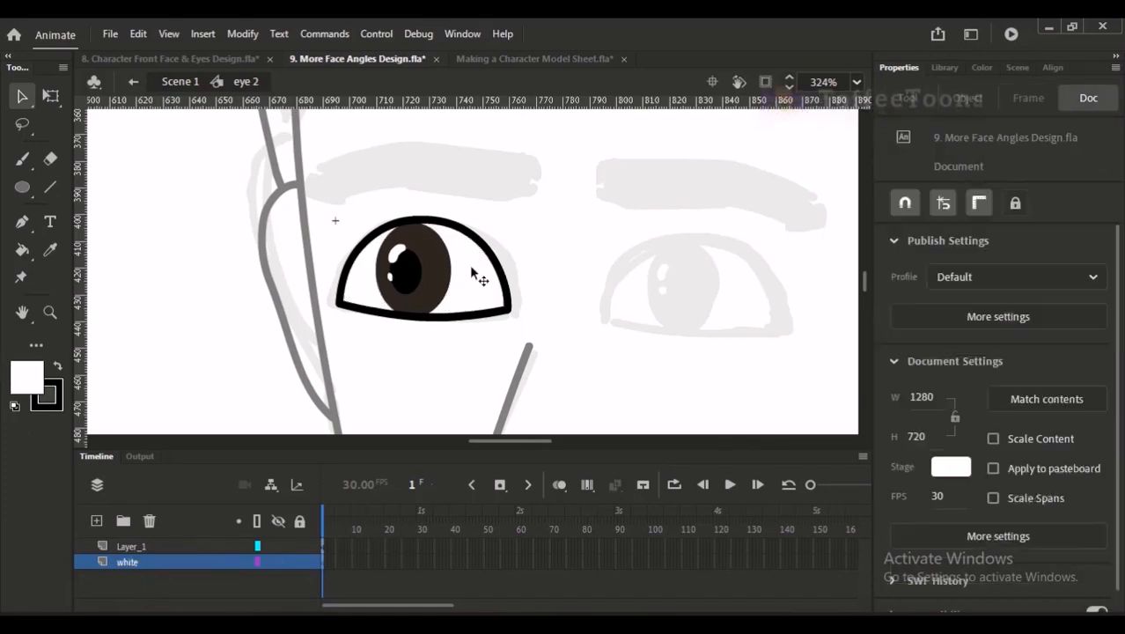
Step: Hide Layer_1 and fill the iris-shaped hole in the eye white with white, using Close Medium Gaps
left_click(278, 546)
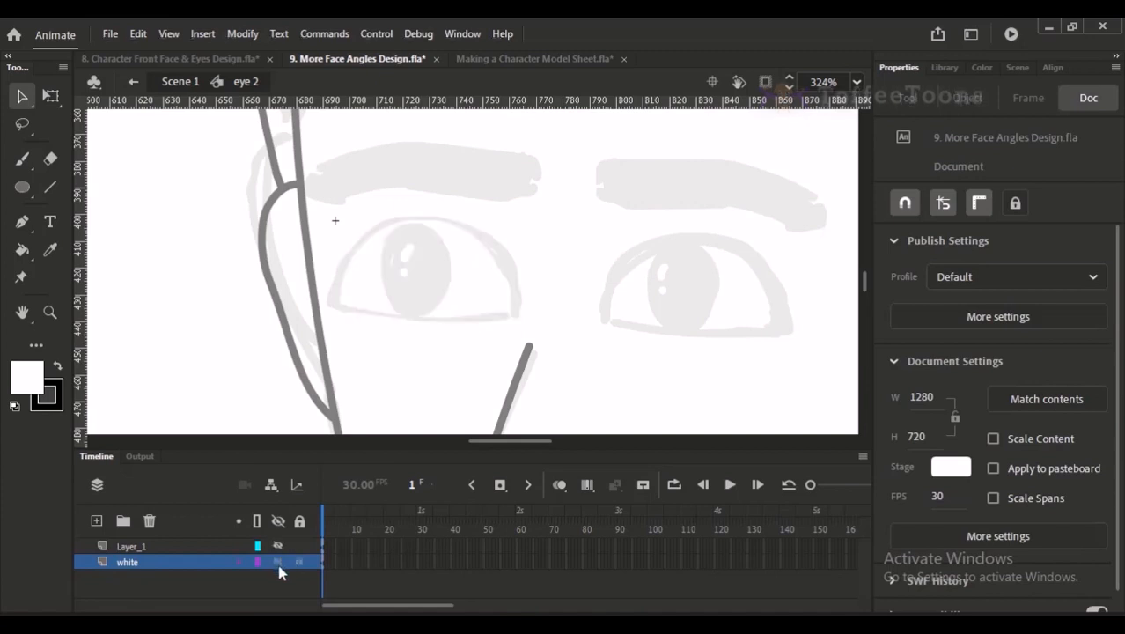
left_click_drag(400, 182, 494, 344)
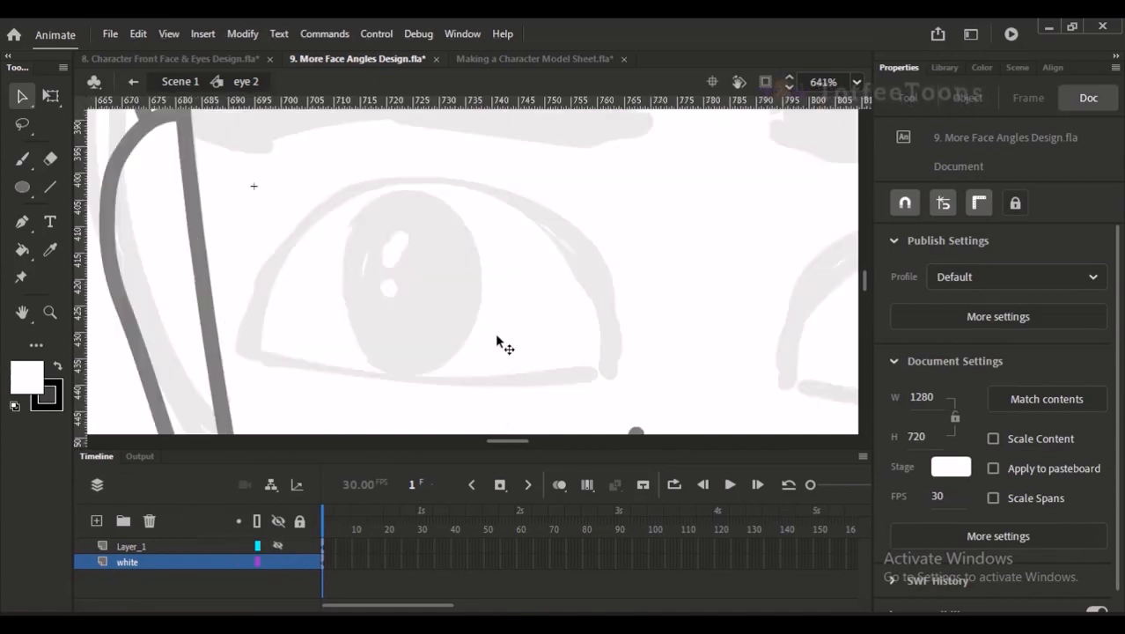
key("k")
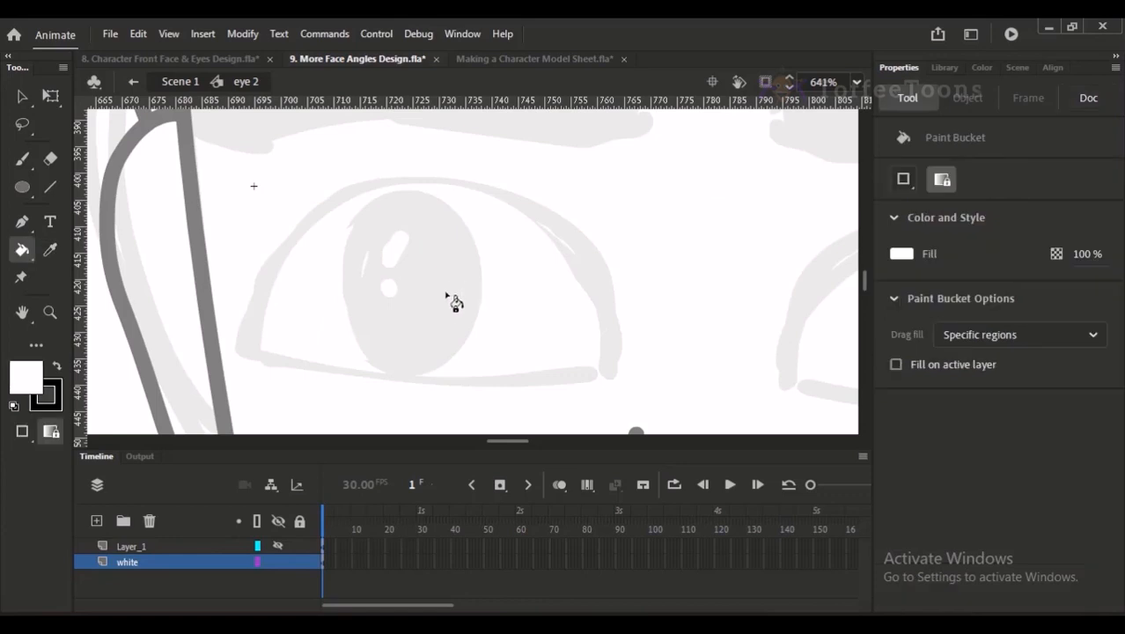
left_click(22, 431)
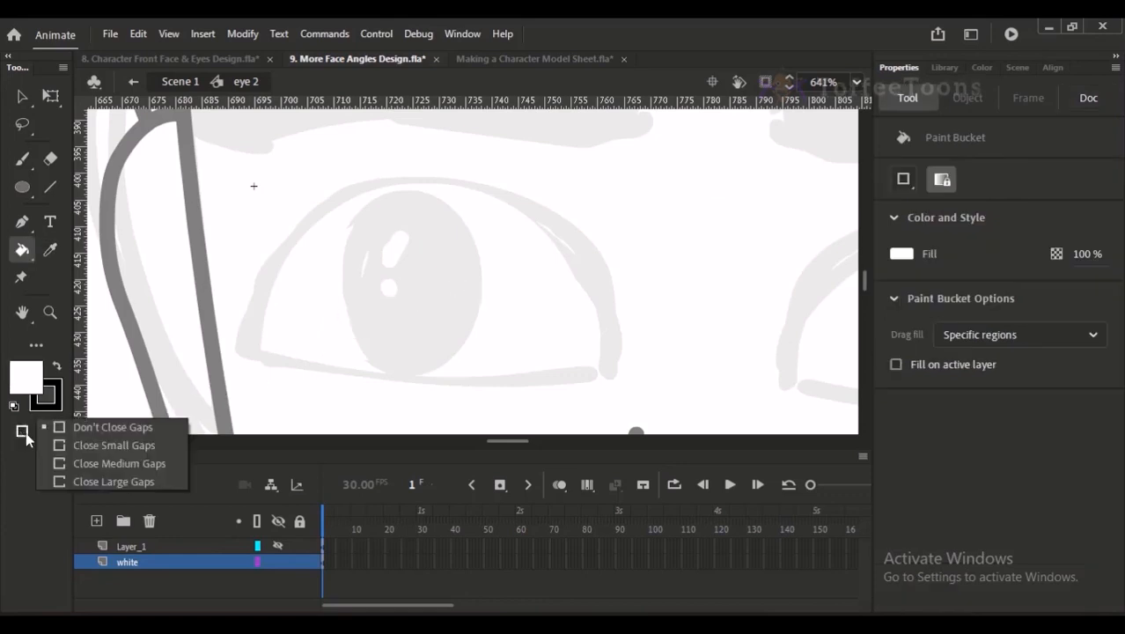
left_click(75, 463)
left_click(446, 272)
Step: Hide and re-show the white layer to check its fill, and make Layer_1 visible again
left_click(277, 562)
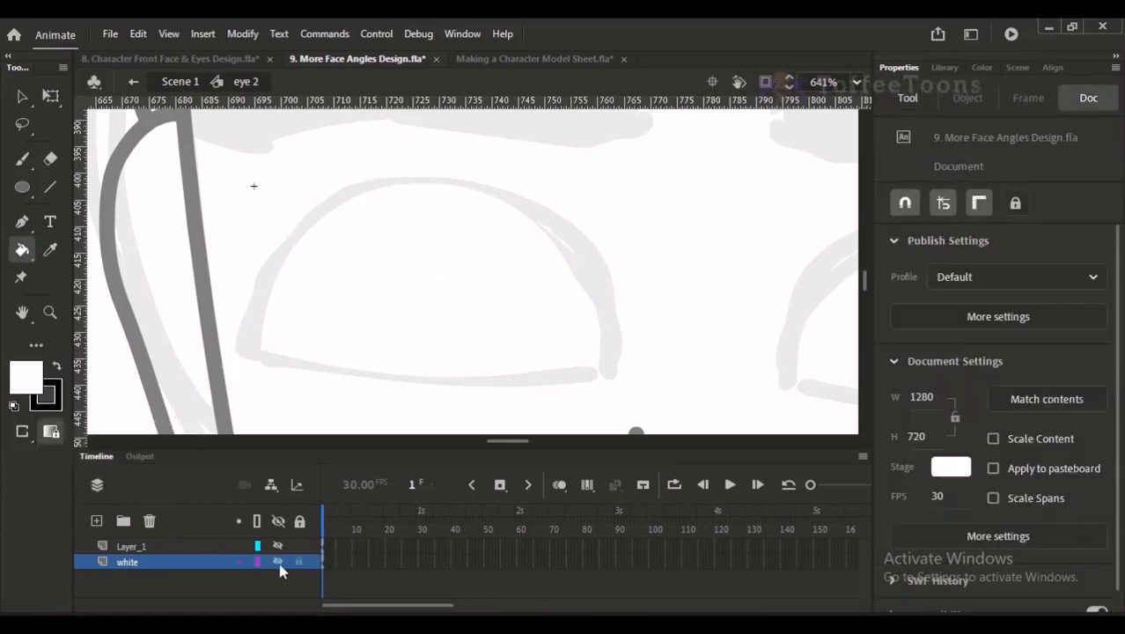
left_click(277, 545)
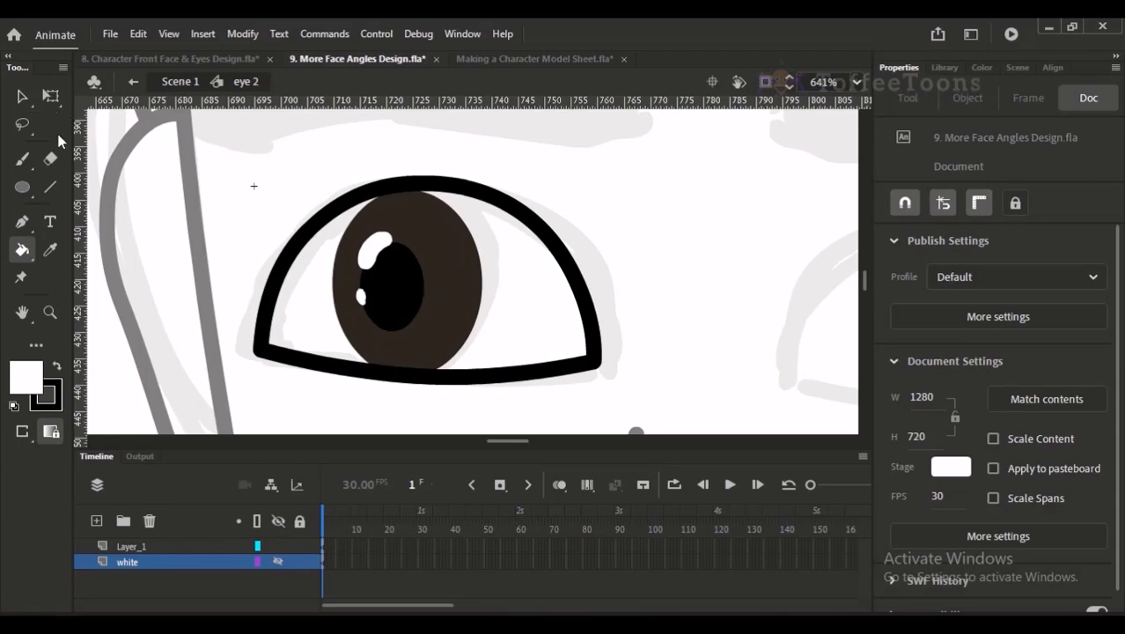
left_click(23, 97)
left_click(277, 561)
Step: Select the iris, pupil and highlights without the lower eye outline and cut them from Layer_1
mouse_move(255, 625)
key("ctrl+minus")
key("ctrl+minus")
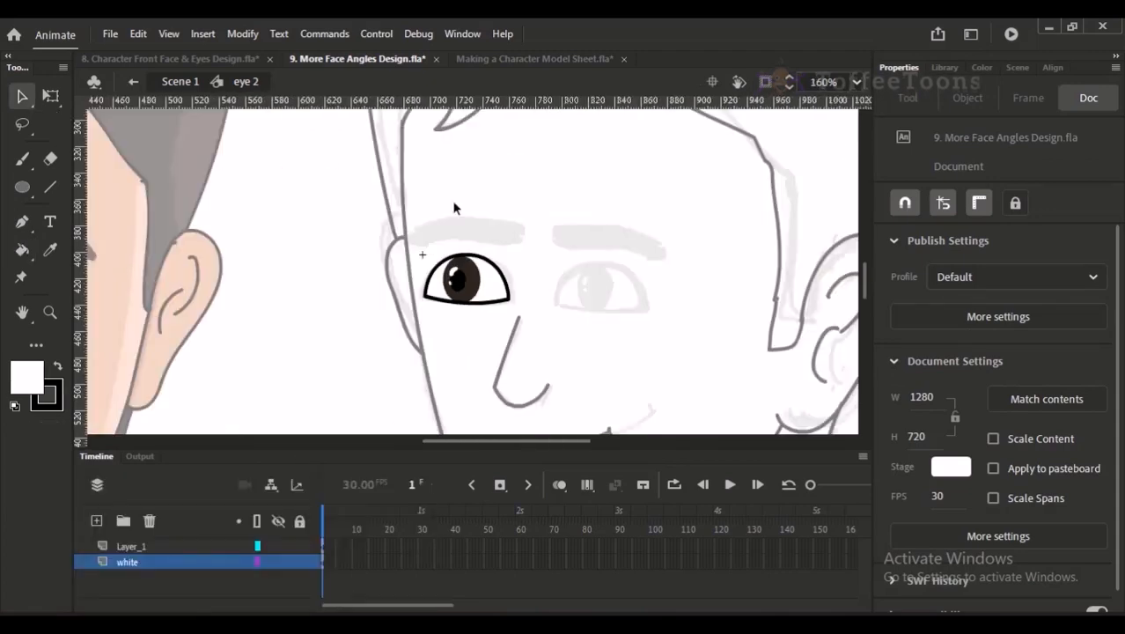
left_click_drag(415, 198, 500, 371)
double_click(486, 270)
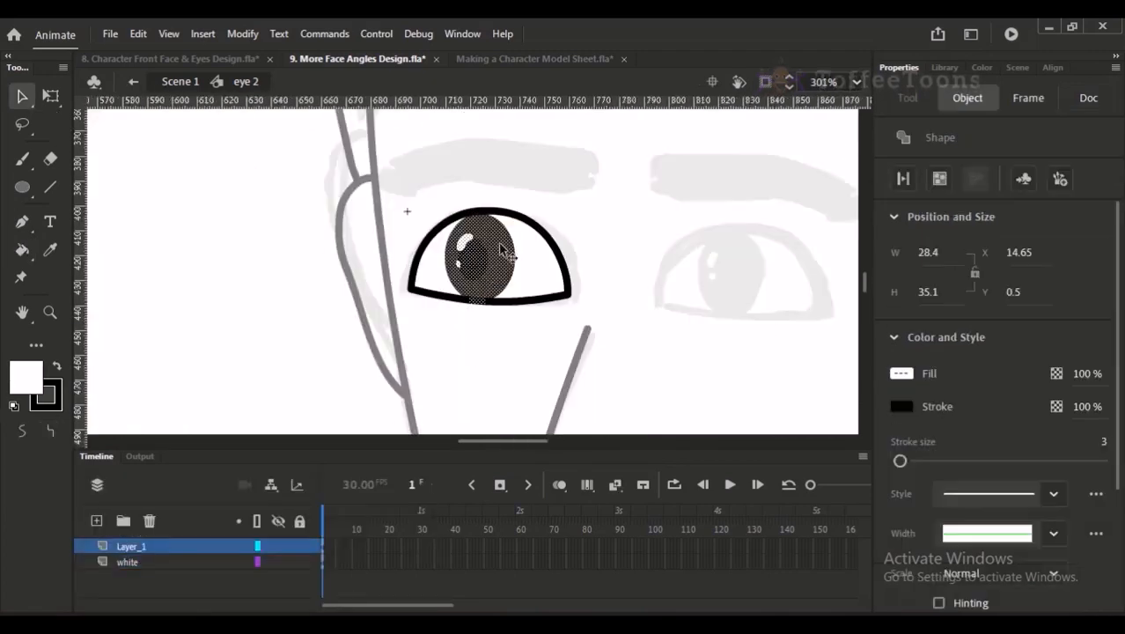
left_click(571, 162)
left_click(504, 257)
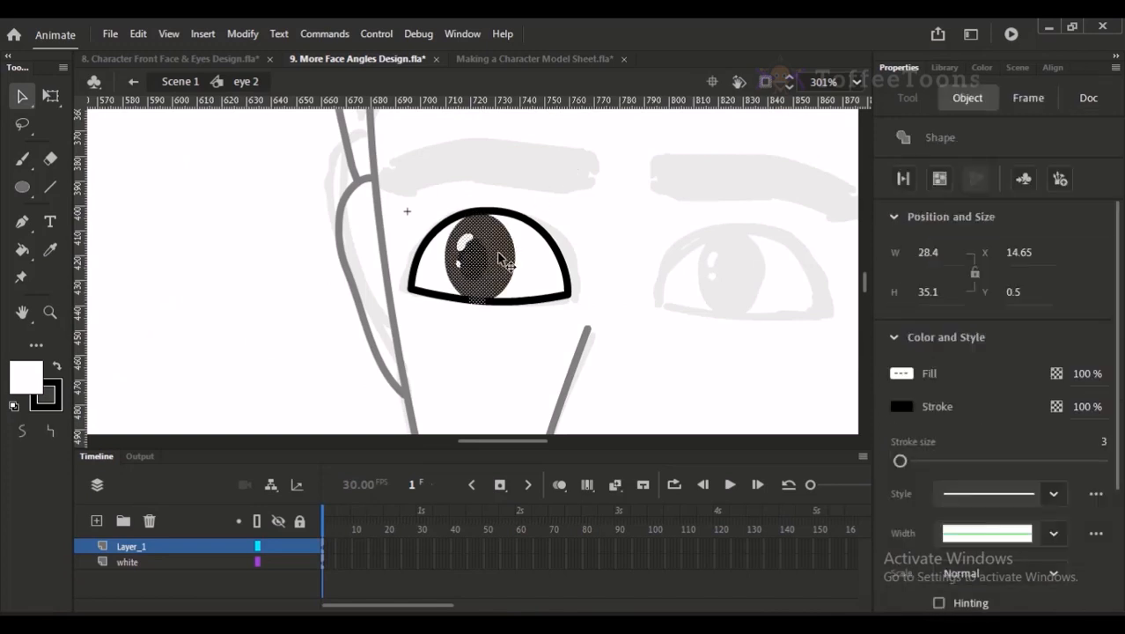
left_click(479, 303, "shift")
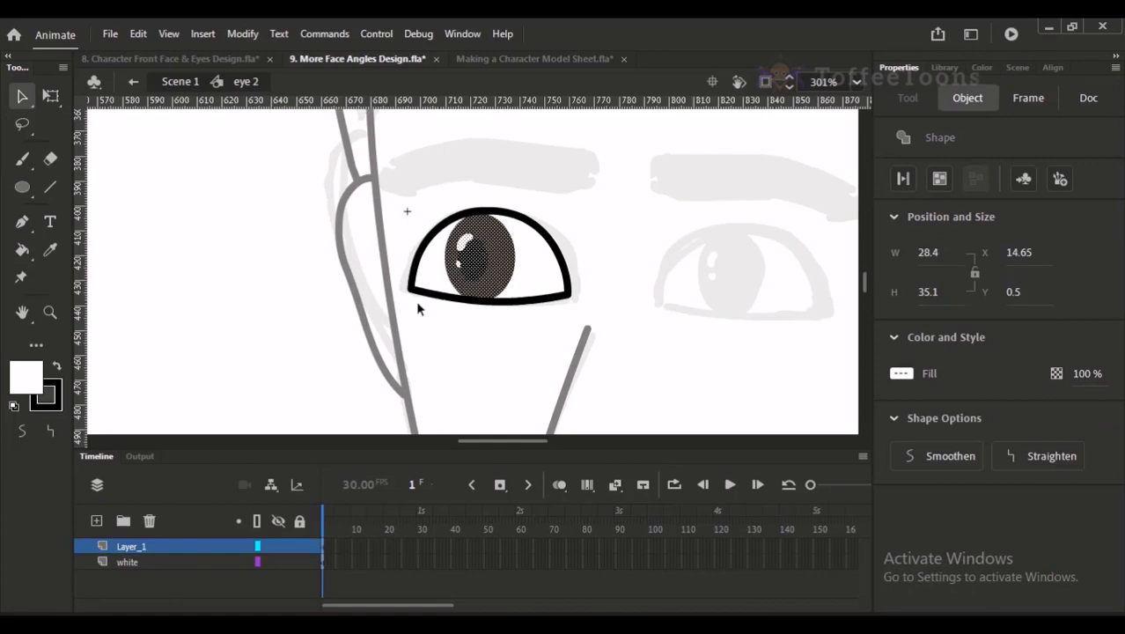
key("ctrl+x")
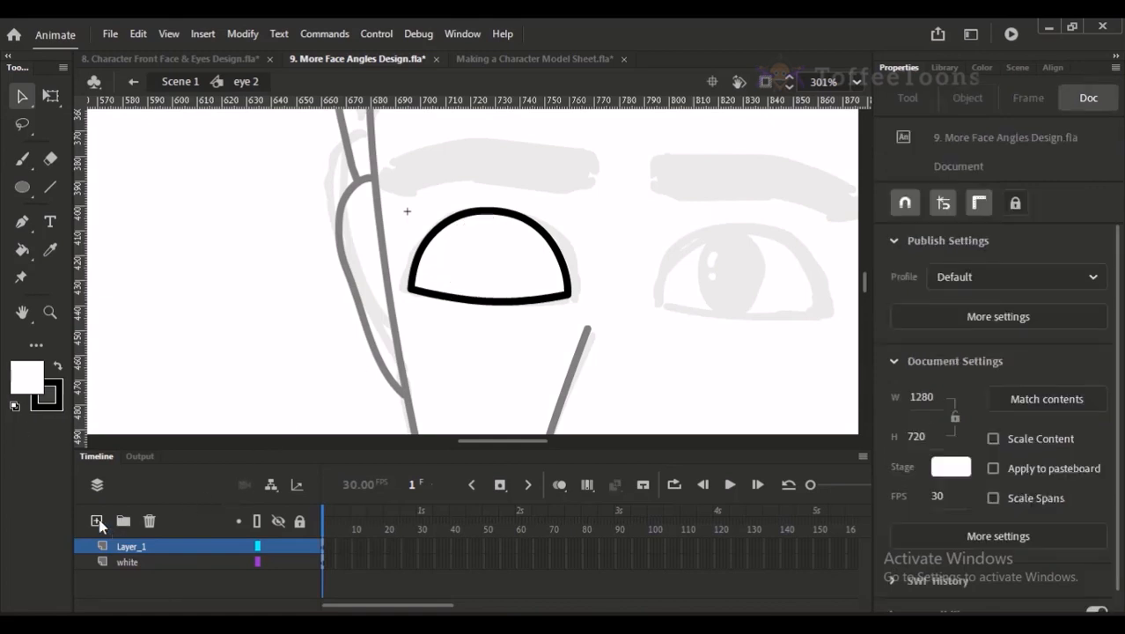
Step: Add a new layer between Layer_1 and the white layer, and rename Layer_1 as "stroke4"
left_click(97, 521)
left_click_drag(139, 546, 142, 566)
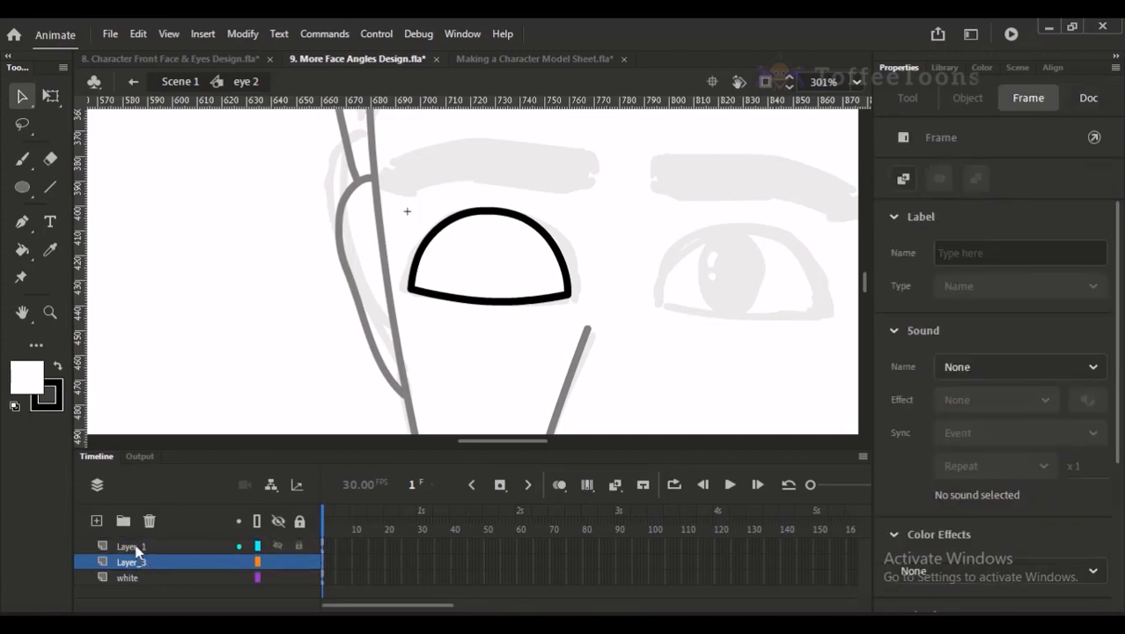
left_click(132, 547)
double_click(134, 546)
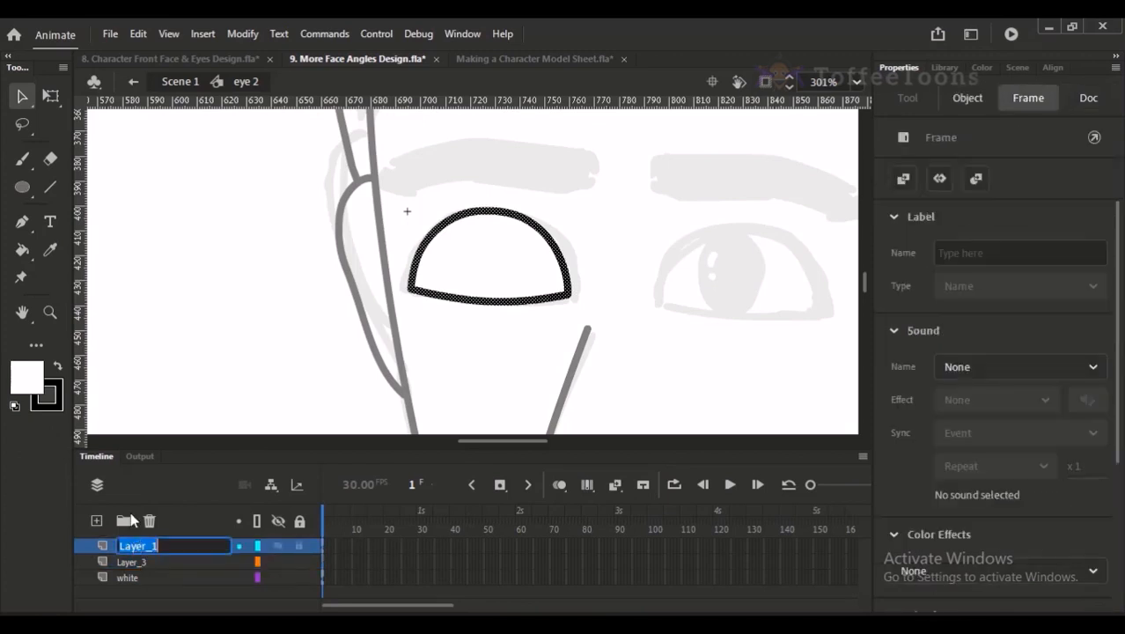
type("stroke4")
key("Return")
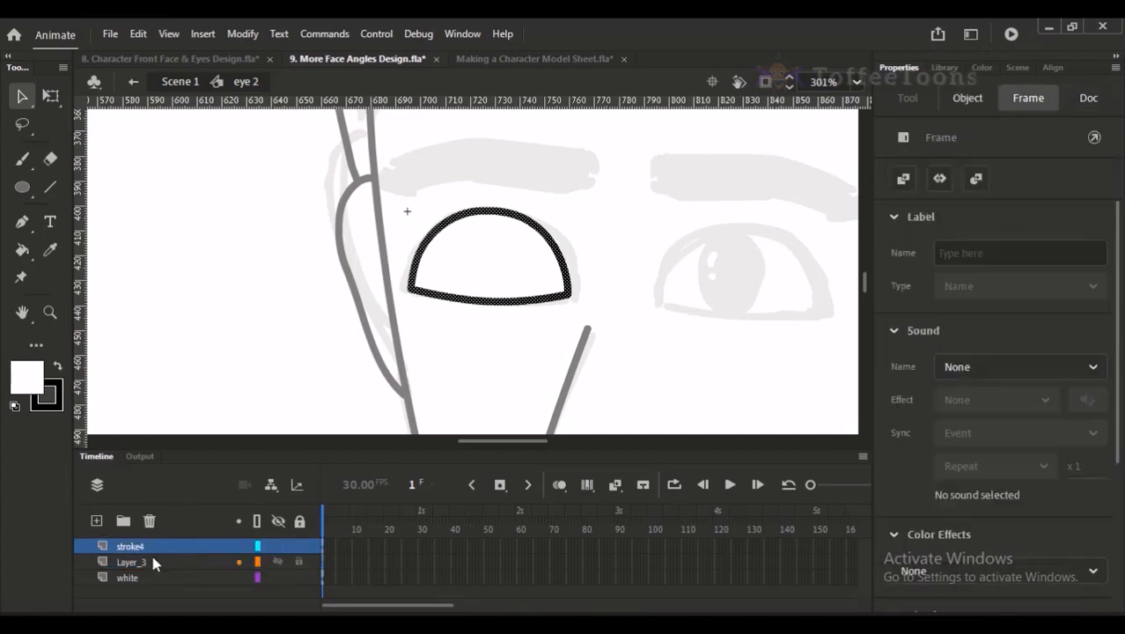
Step: Correct the name of the top layer from "stroke4" to "stroke"
double_click(149, 547)
left_click(155, 547)
key("BackSpace")
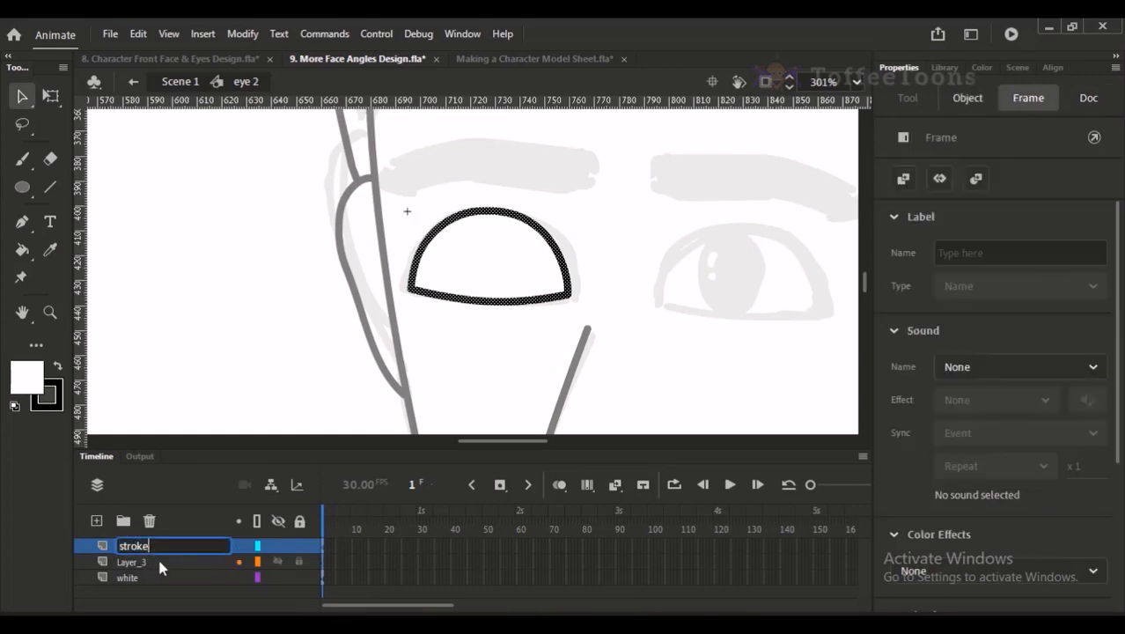
Step: Rename Layer_3 as "eyeball" and paste the cut iris, pupil and highlights in place on it
left_click(141, 561)
double_click(145, 565)
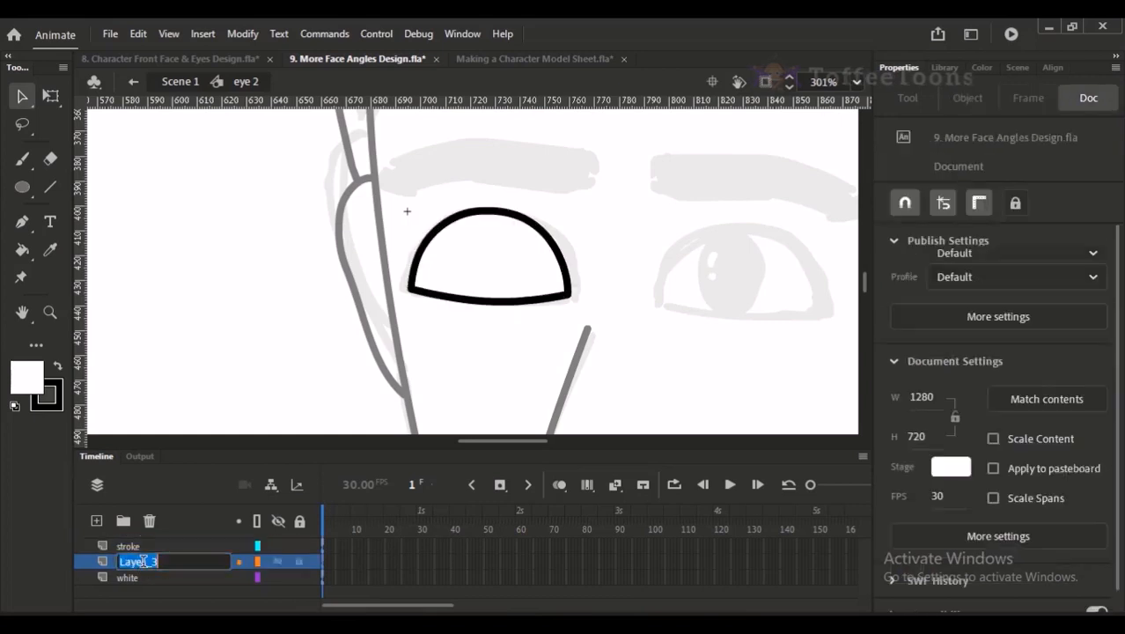
type("eyeba")
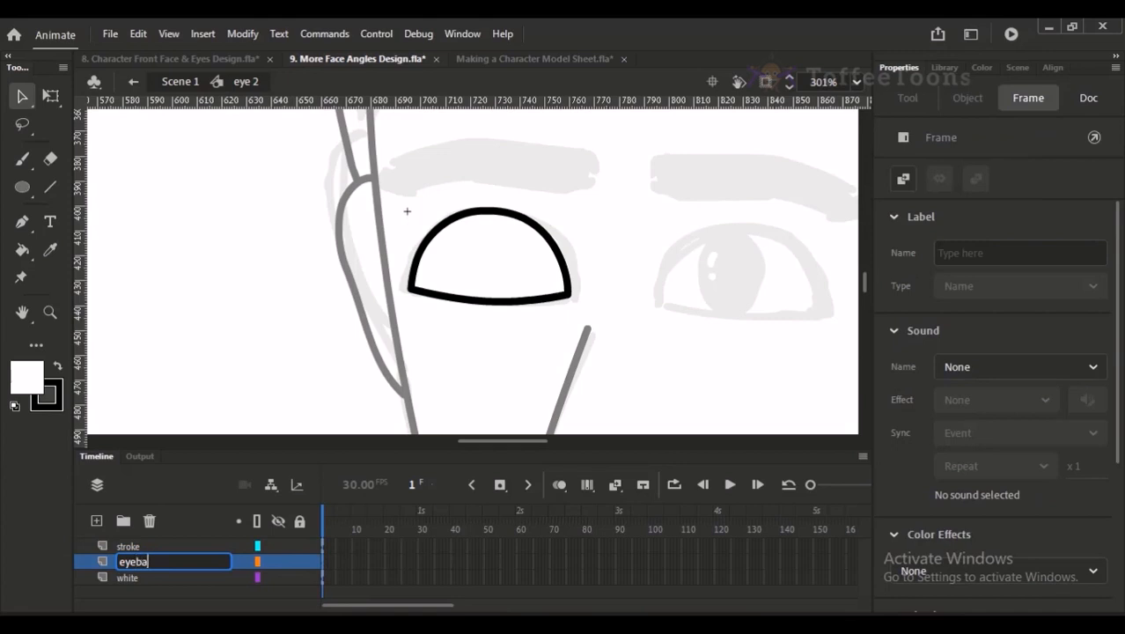
type("ll")
key("Return")
key("ctrl+shift+v")
left_click(645, 227)
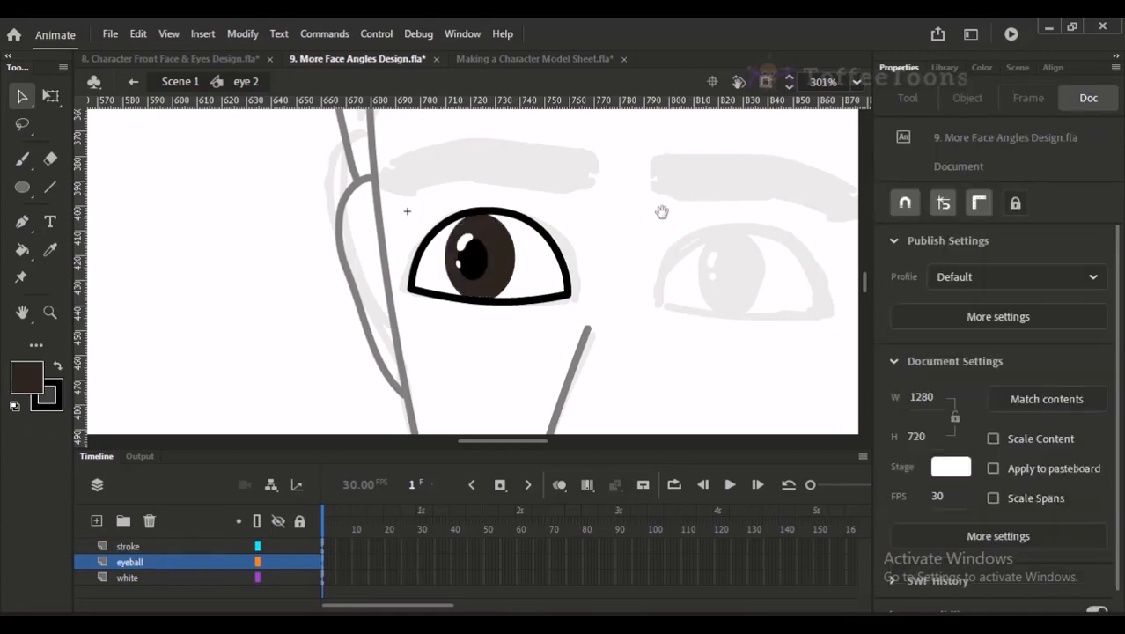
Step: Select the whole eye and place a copy of it over the second eye's sketch, keeping the copy unflipped
left_click_drag(663, 211, 559, 230)
left_click_drag(242, 197, 500, 429)
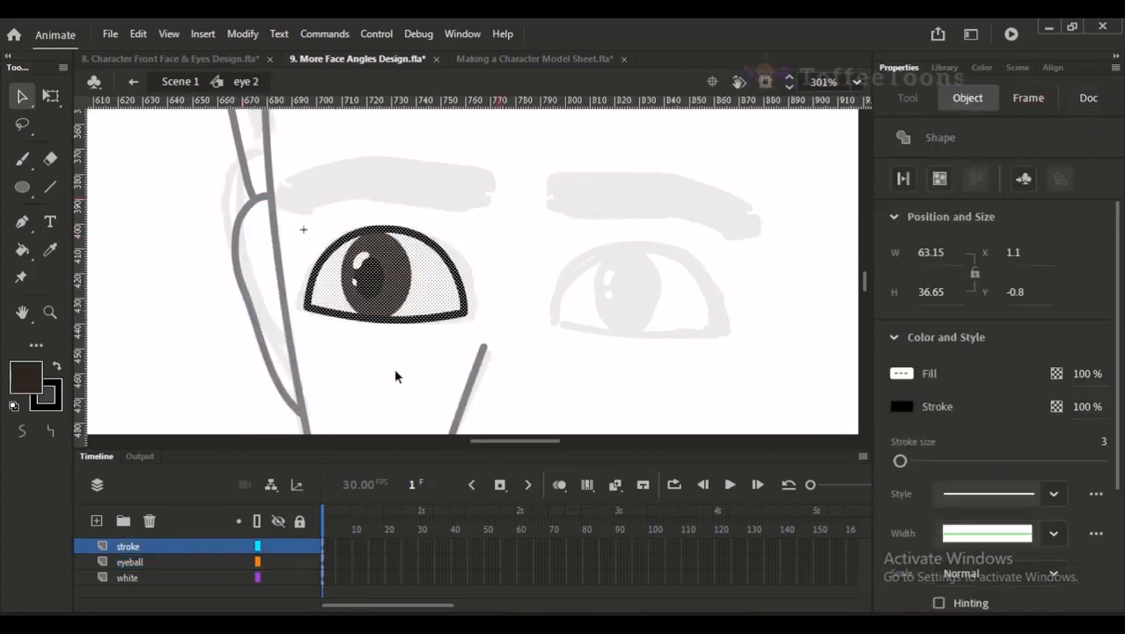
left_click_drag(394, 282, 630, 302)
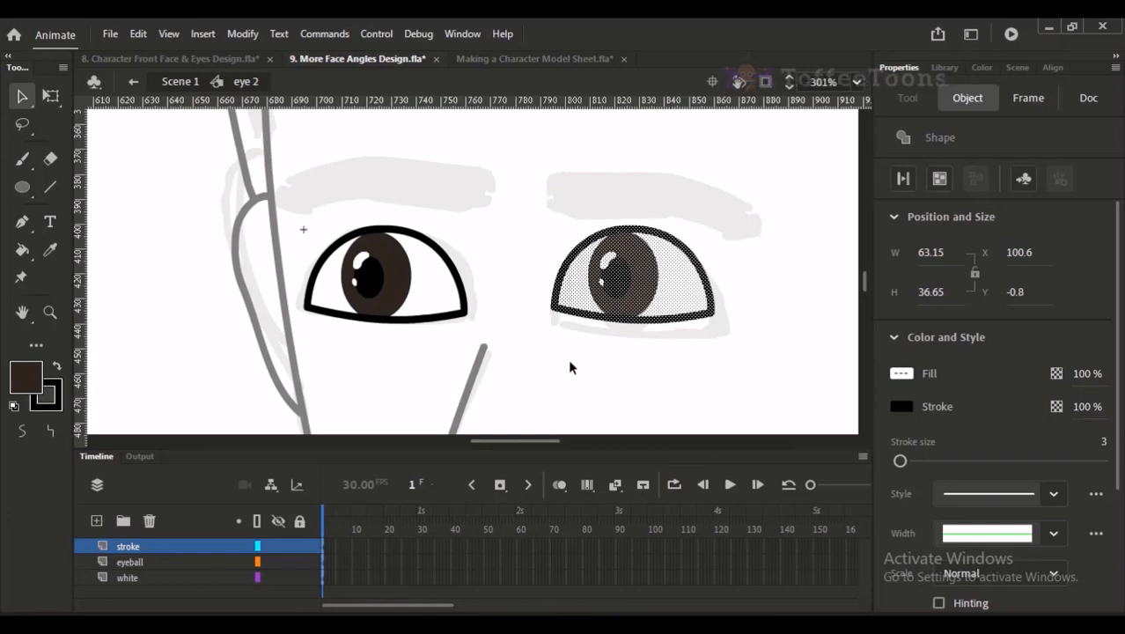
key("shift+h")
key("ctrl+z")
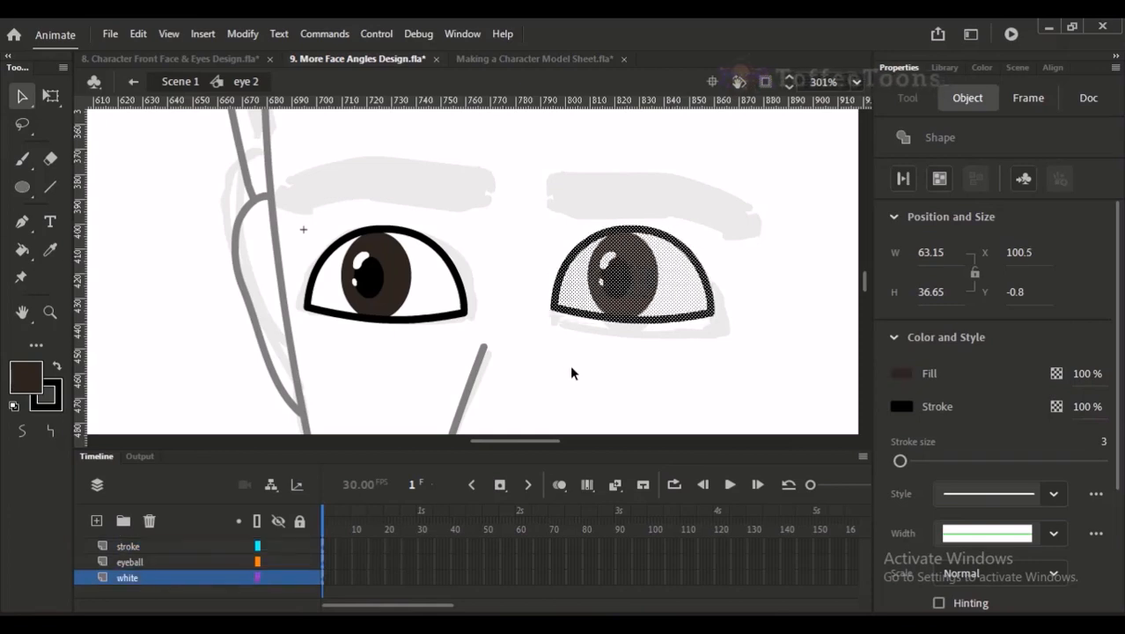
Step: Nudge the copied eye down and slightly left over its sketch, to X 99.1 and Y 2.7, and deselect it
key("shift+Down")
key("Left")
key("Left")
key("Left")
key("Left")
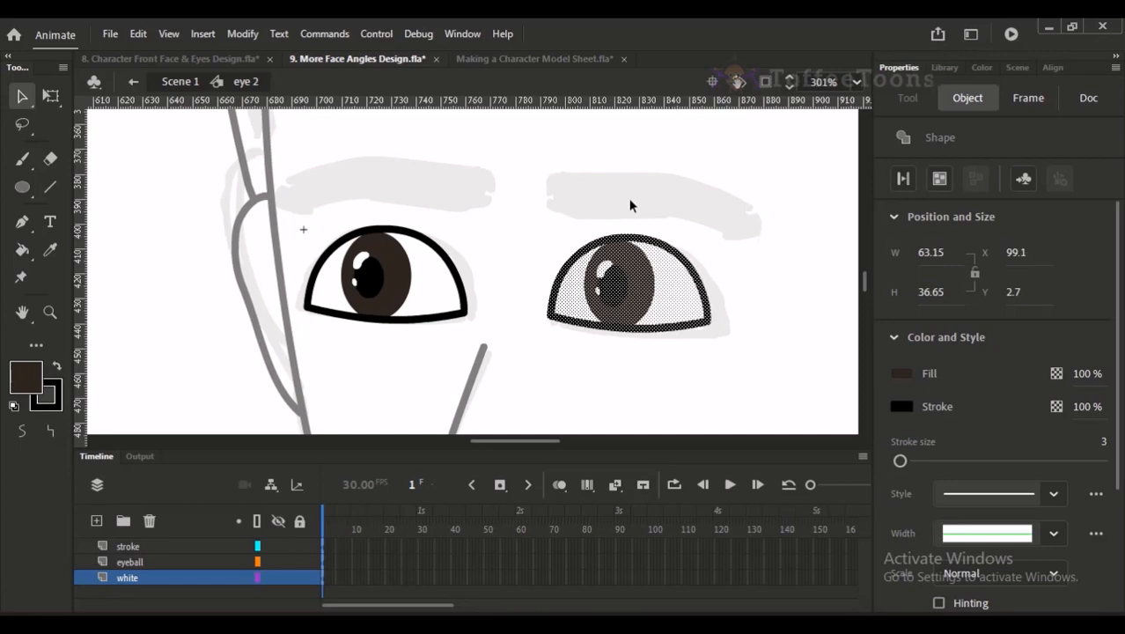
left_click(629, 199)
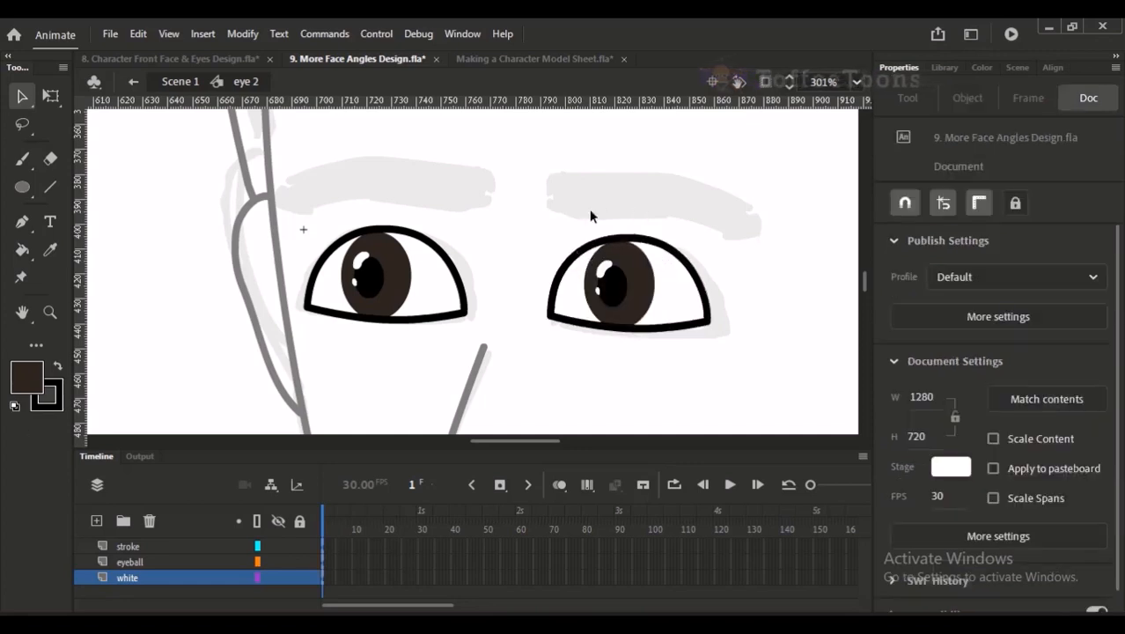
Step: Examine which parts of both eyes lie on the eyeball, stroke and white layers
key("ctrl+minus")
left_click_drag(466, 215, 562, 380)
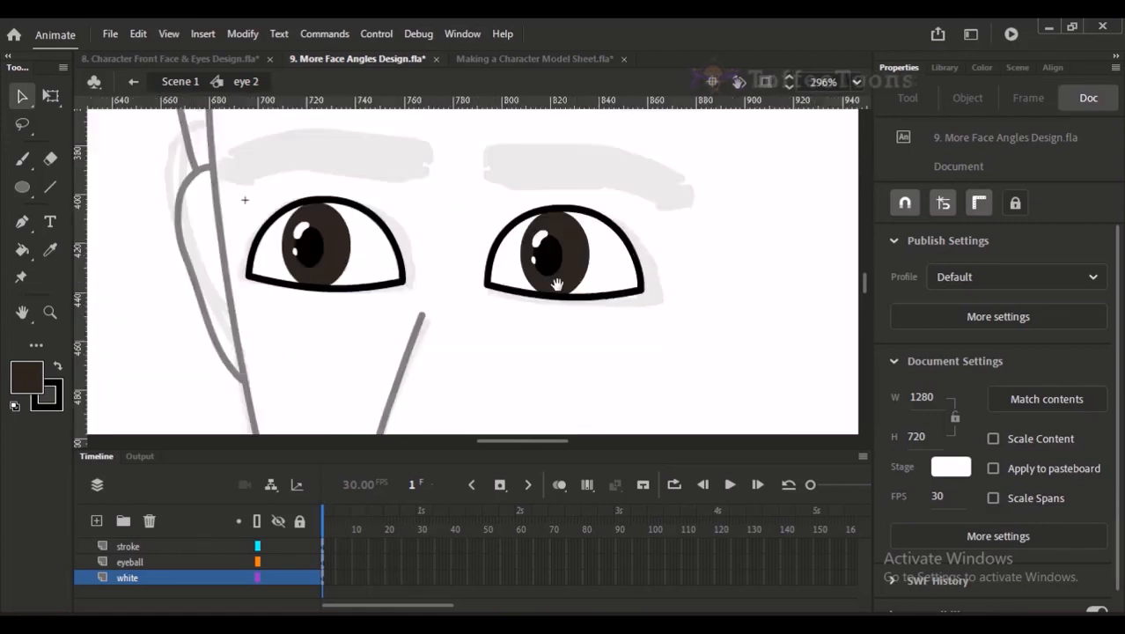
left_click(565, 259)
left_click(149, 567)
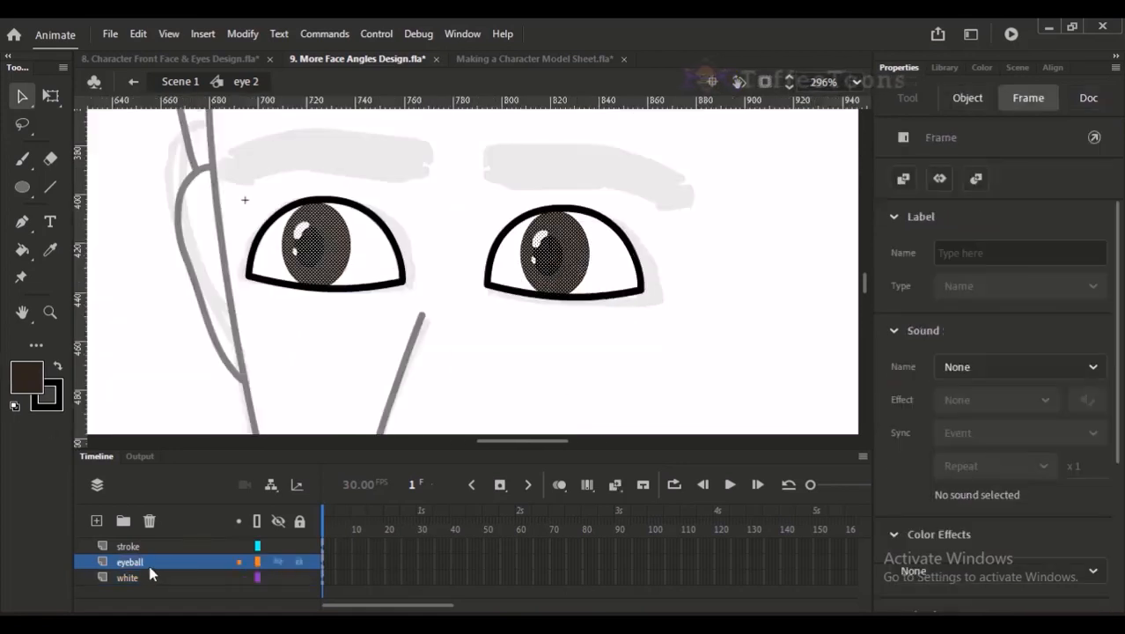
left_click(469, 329)
left_click(183, 546)
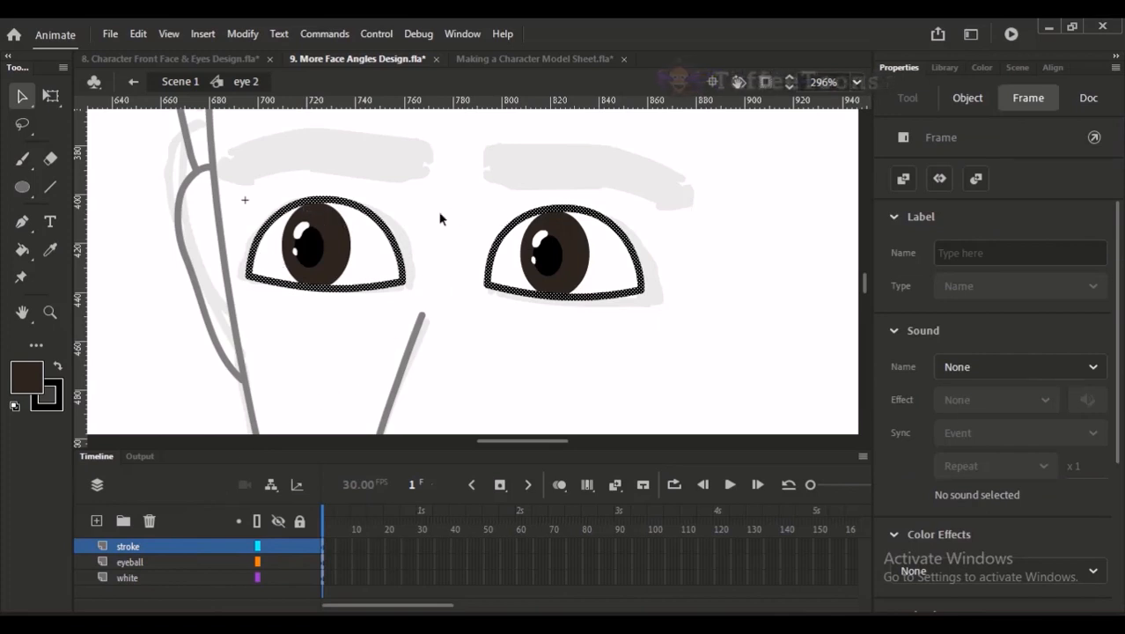
left_click(517, 280)
left_click_drag(407, 208, 421, 296)
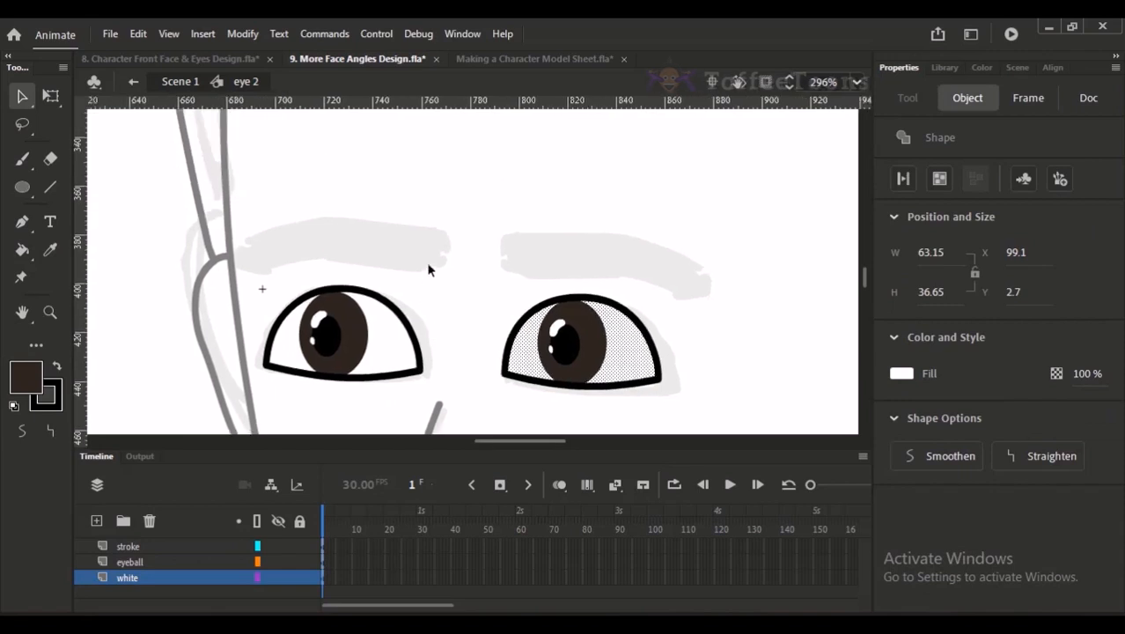
left_click(389, 273)
Step: Select the whole second eye, including its outline, iris and white
left_click_drag(467, 267, 676, 398)
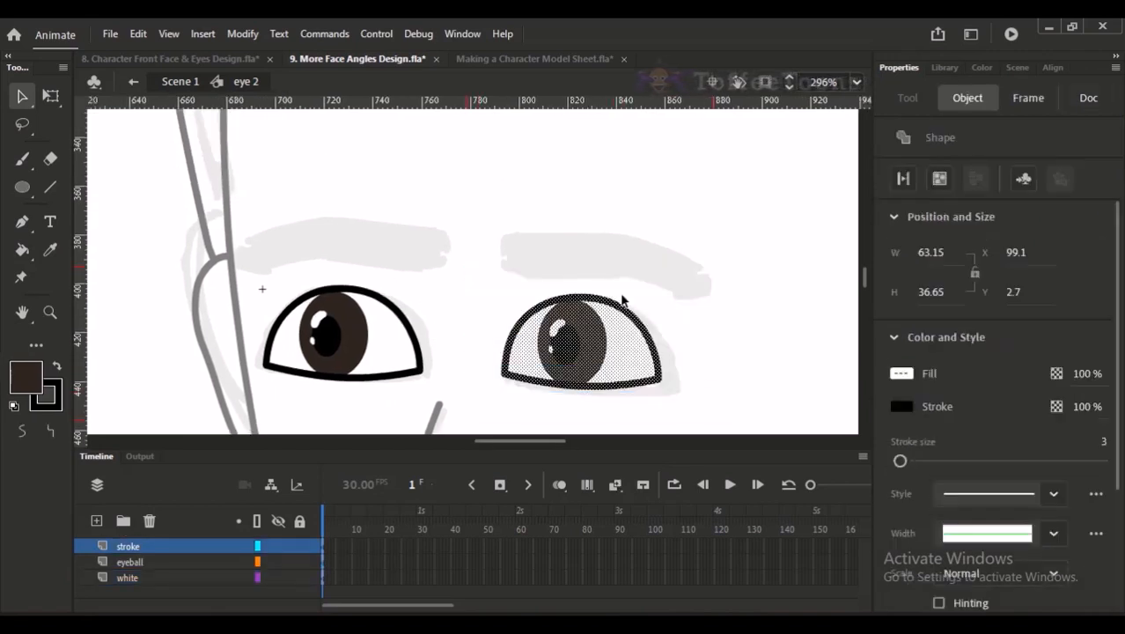
left_click(467, 392)
mouse_move(474, 267)
left_mouse_down()
mouse_move(557, 304)
mouse_move(693, 447)
left_mouse_up()
key("ctrl+alt+s")
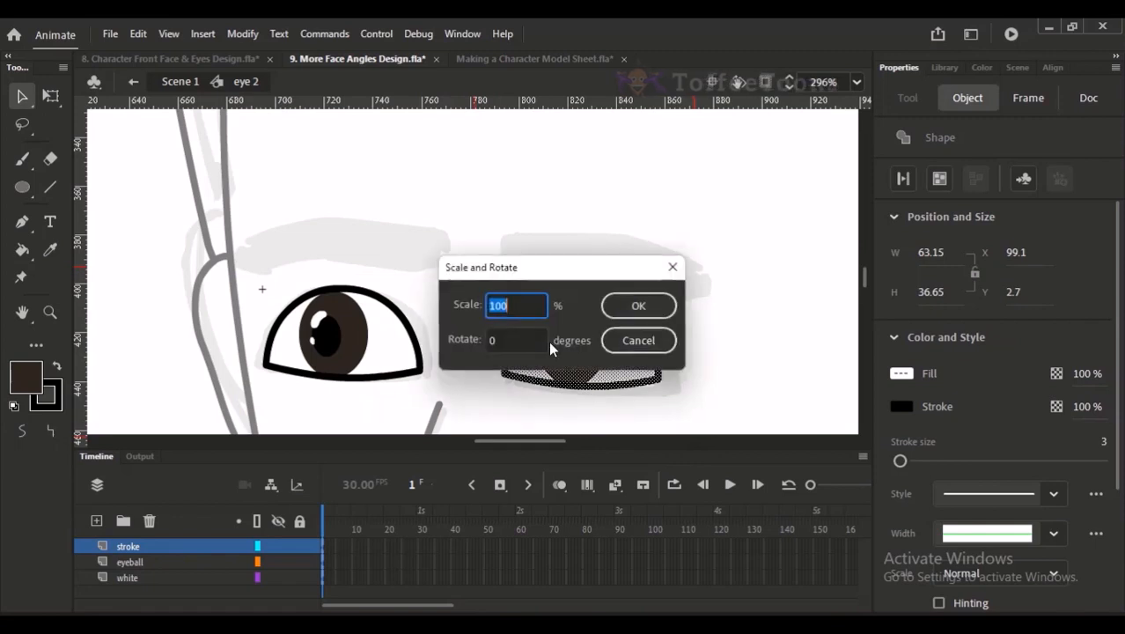
left_click(673, 266)
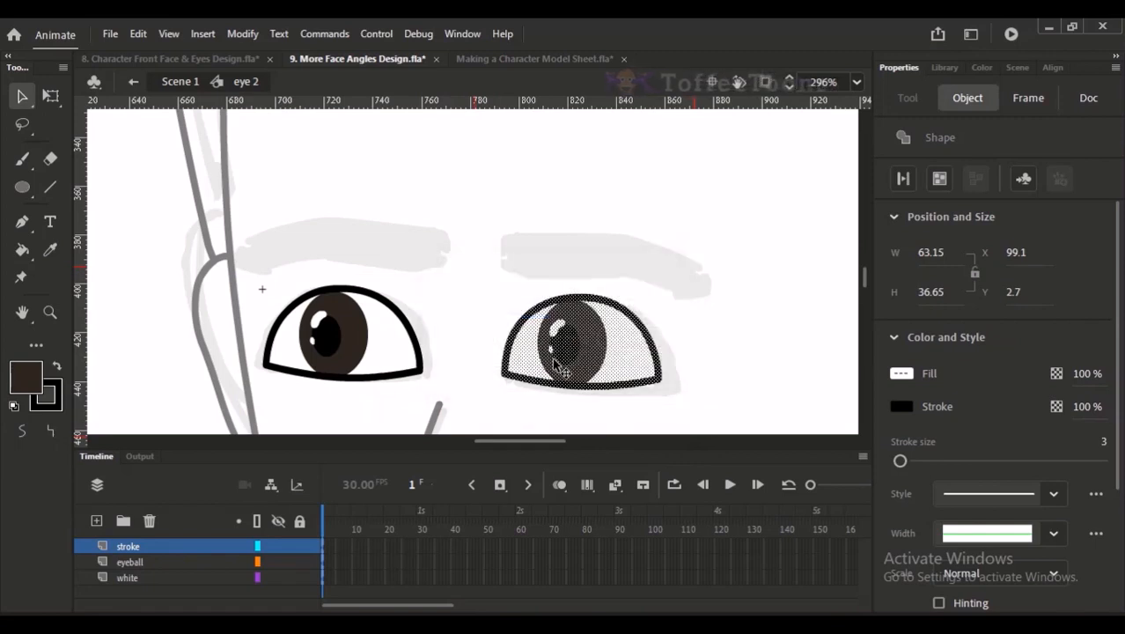
key("ctrl+alt+s")
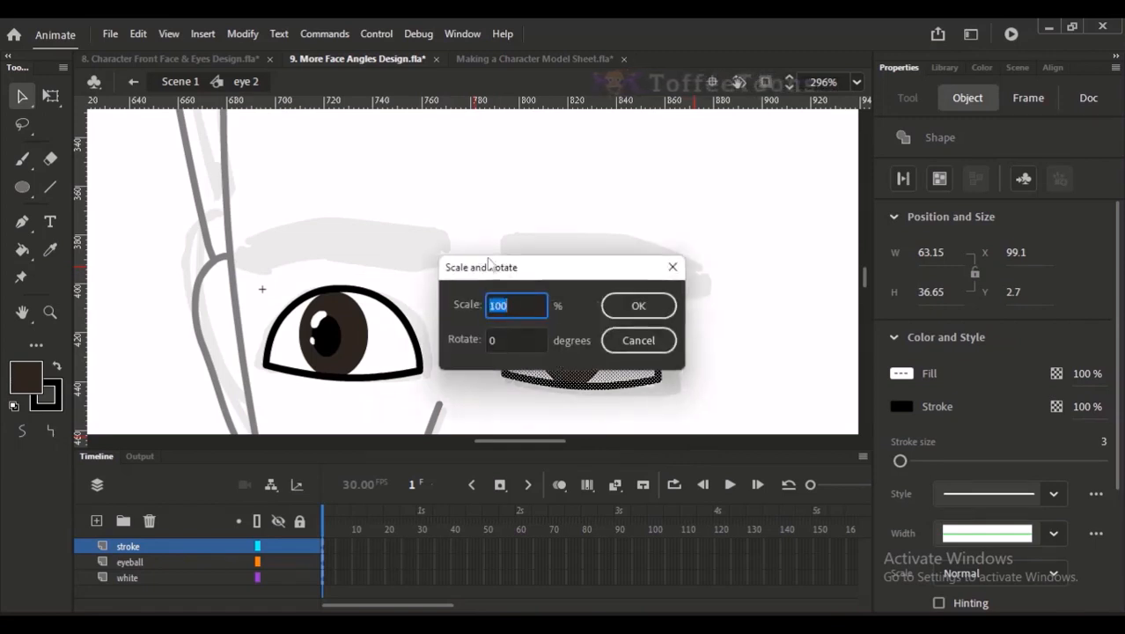
left_click_drag(544, 268, 645, 185)
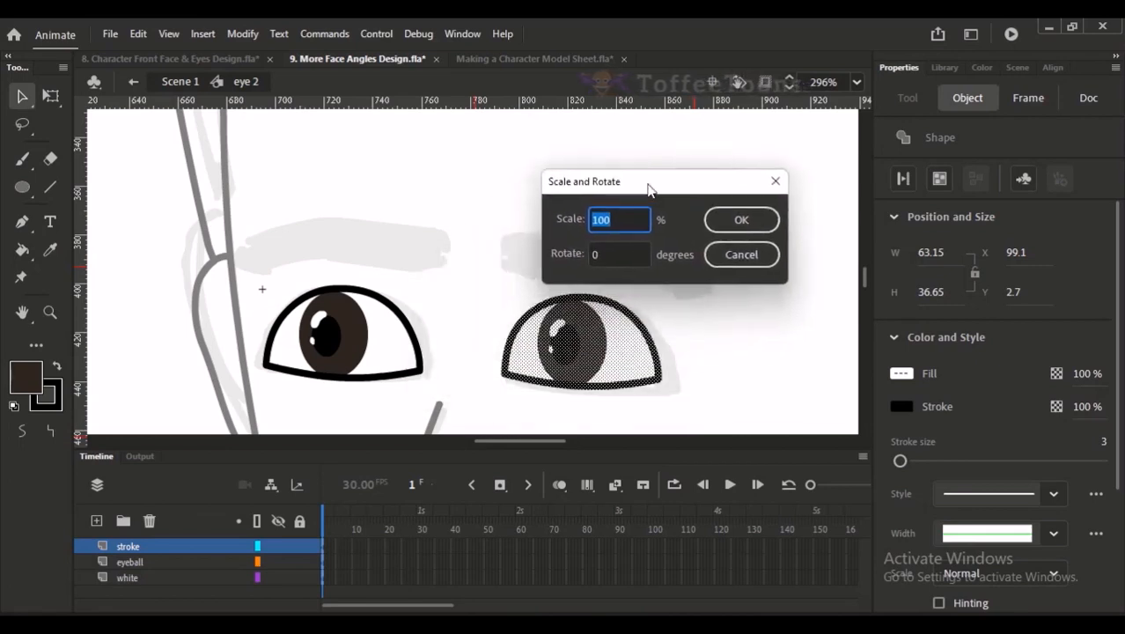
left_click(615, 221)
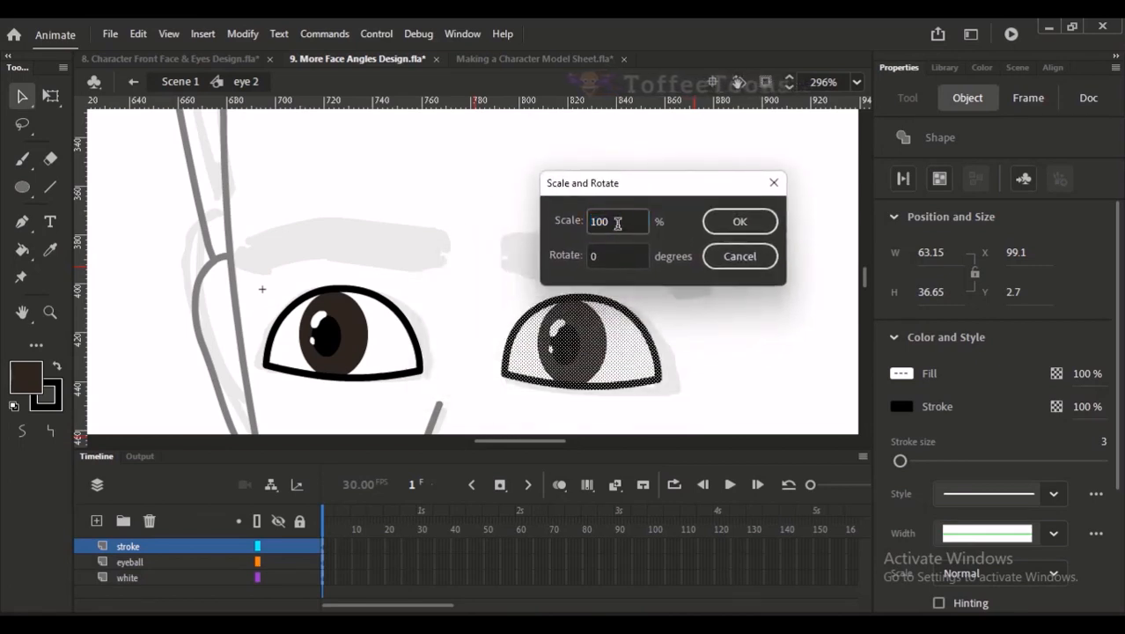
double_click(617, 222)
left_click(739, 221)
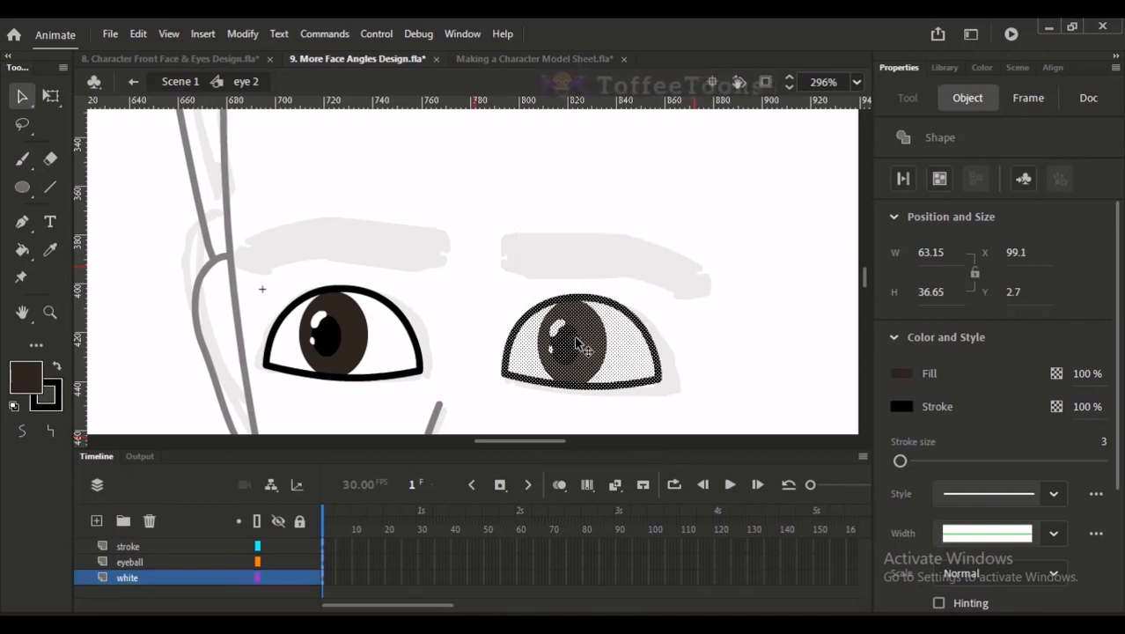
Step: Try scaling the selected second eye to 150% and undo the scaling
key("ctrl+alt+s")
type("1")
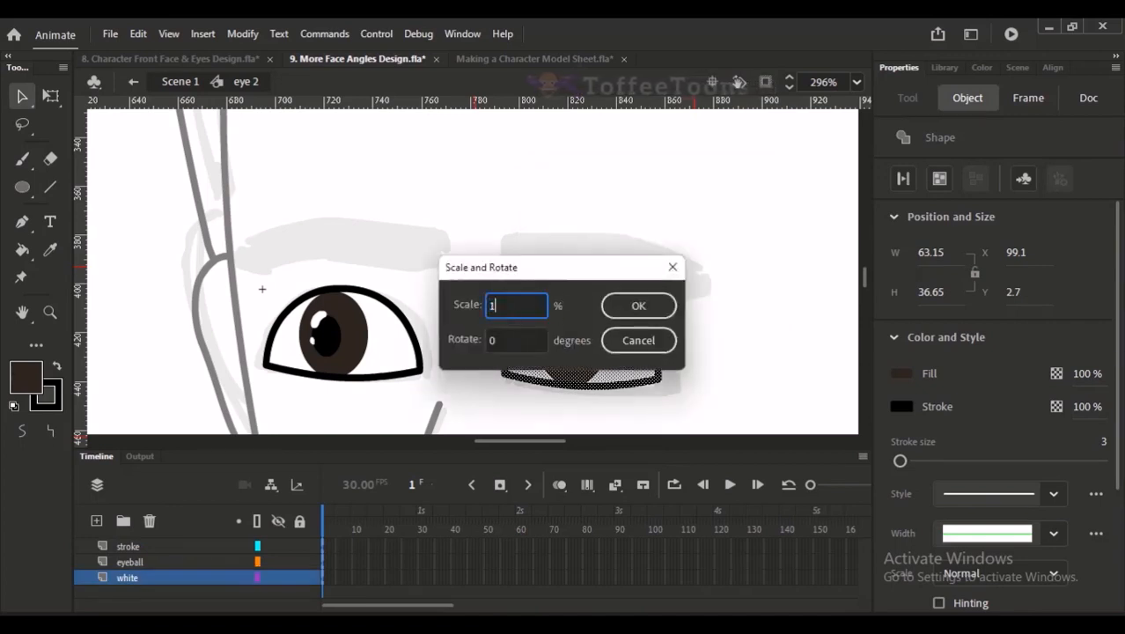
type("50")
key("Return")
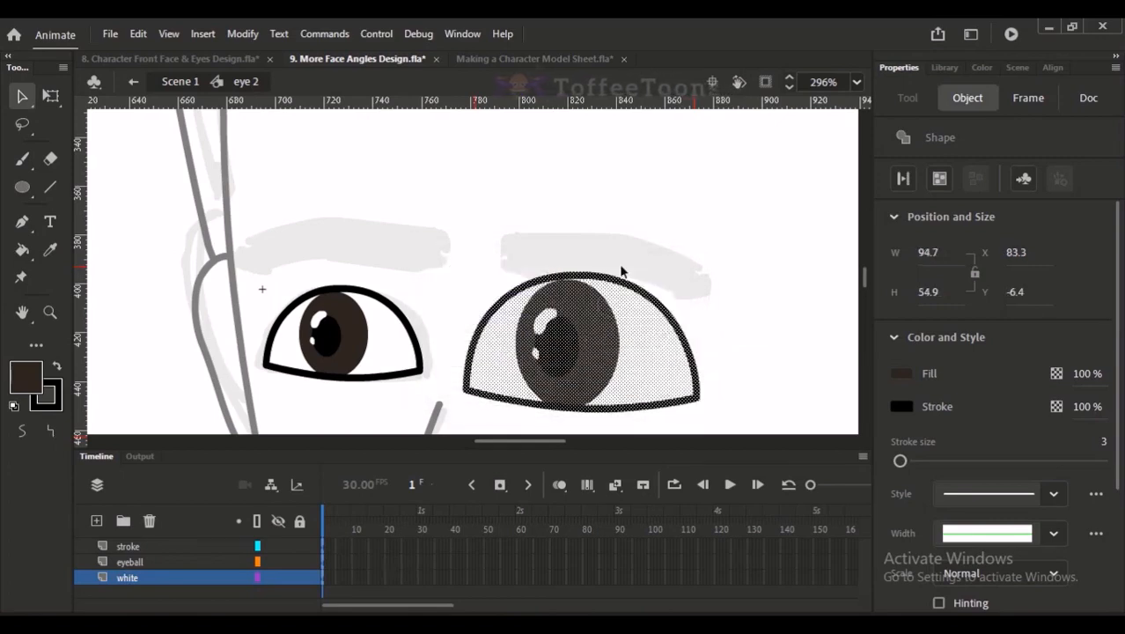
key("ctrl+z")
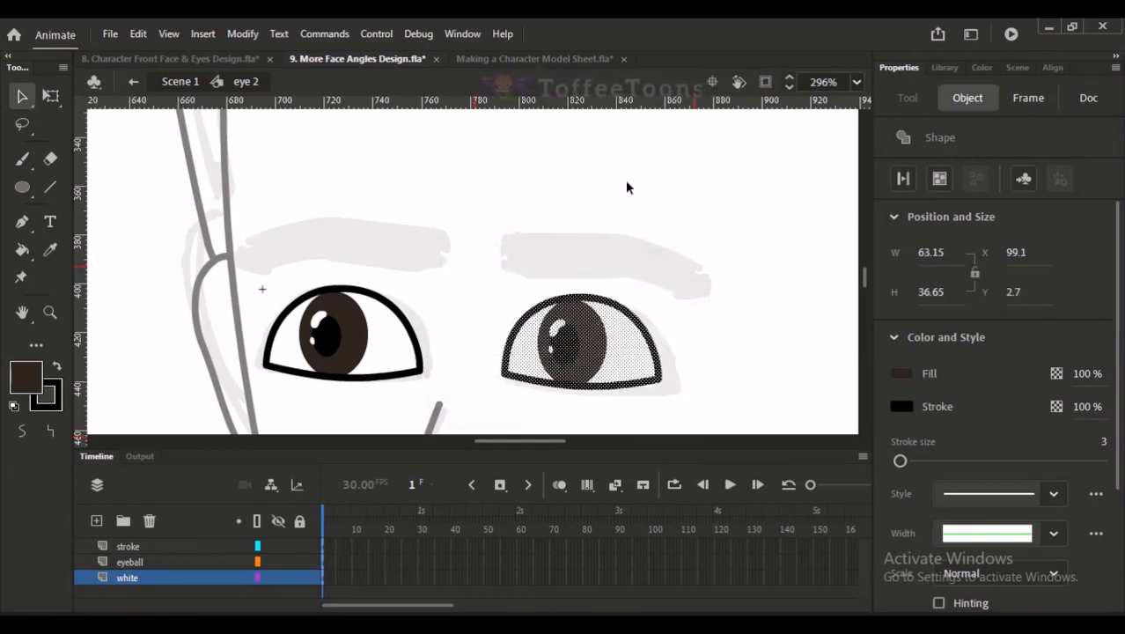
Step: Scale the second eye by 102% with Scale and Rotate, apply the same scaling once more, and deselect it
key("ctrl+alt+s")
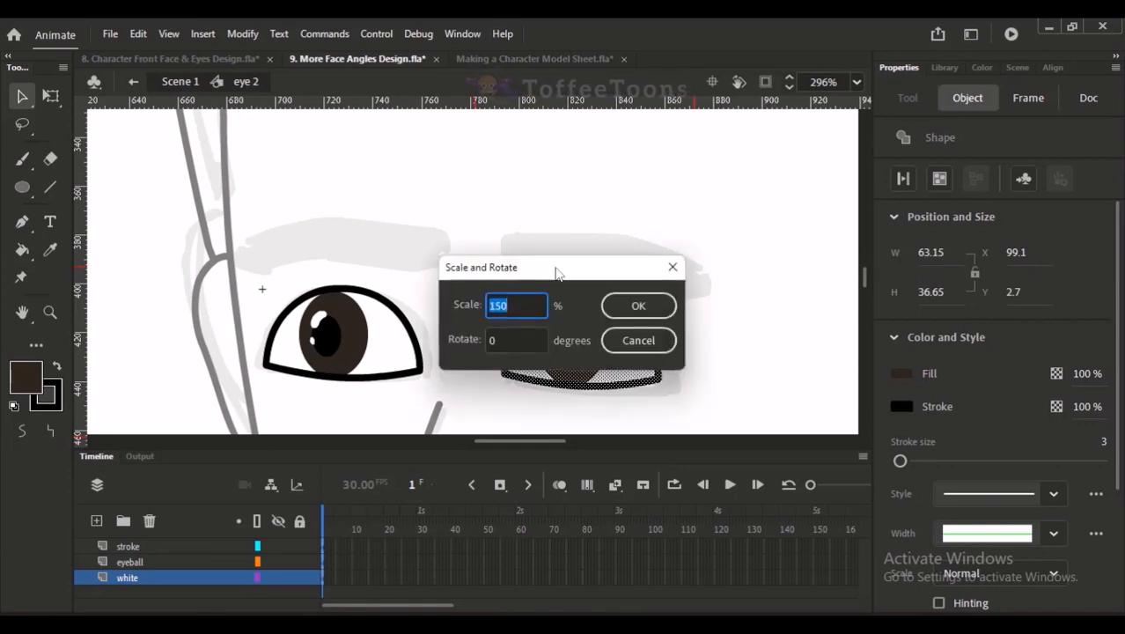
type("102")
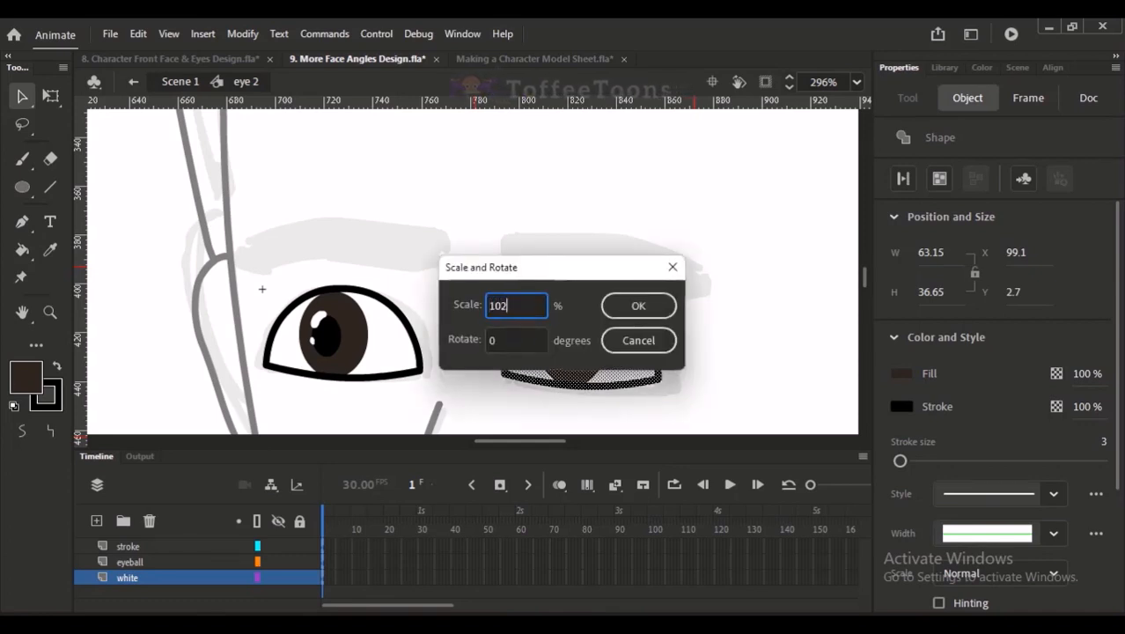
key("Return")
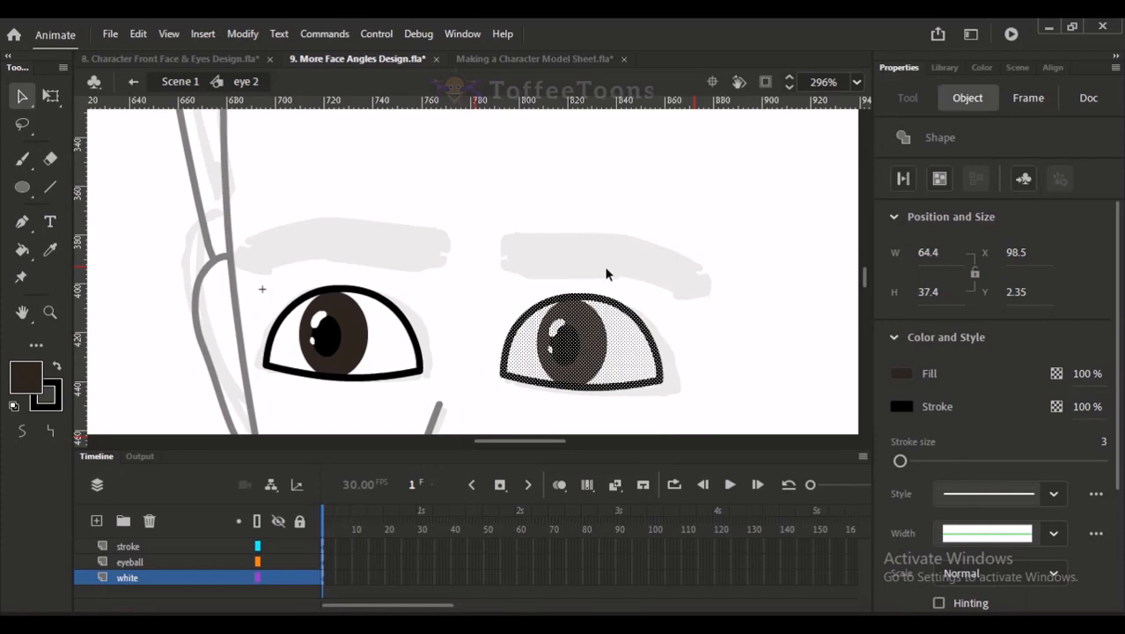
key("ctrl+minus")
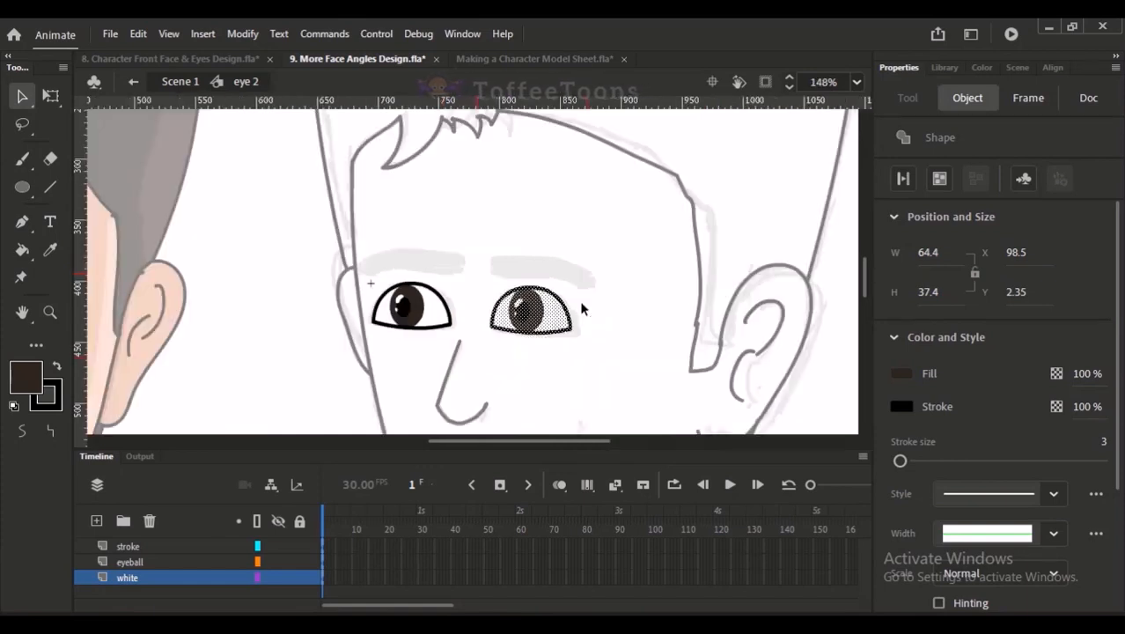
key("ctrl+alt+s")
key("Return")
left_click(536, 255)
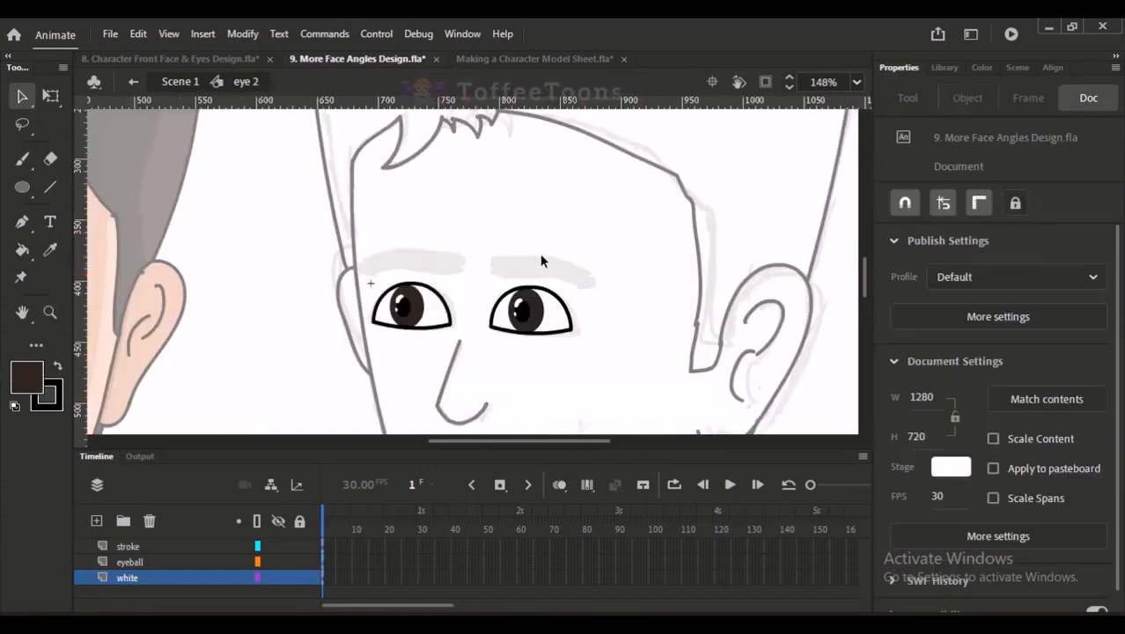
Step: Add a new layer above the stroke layer and activate the Classic Brush for drawing over the eyebrow sketch
mouse_move(540, 253)
left_mouse_down()
mouse_move(581, 167)
mouse_move(575, 223)
left_mouse_up()
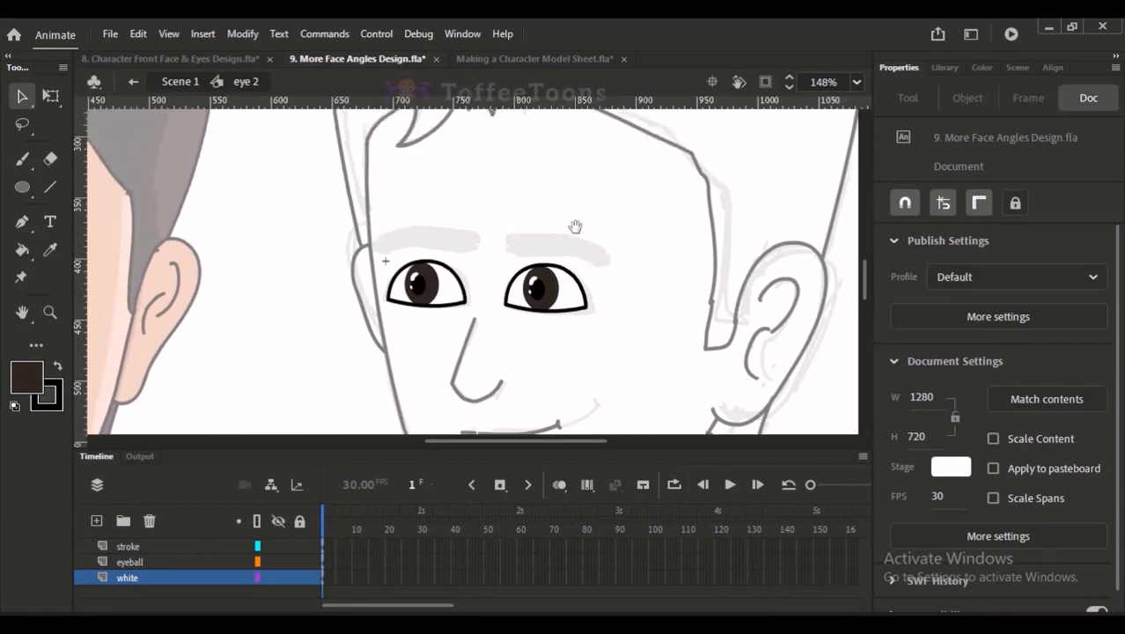
key("ctrl+equal")
left_click(158, 548)
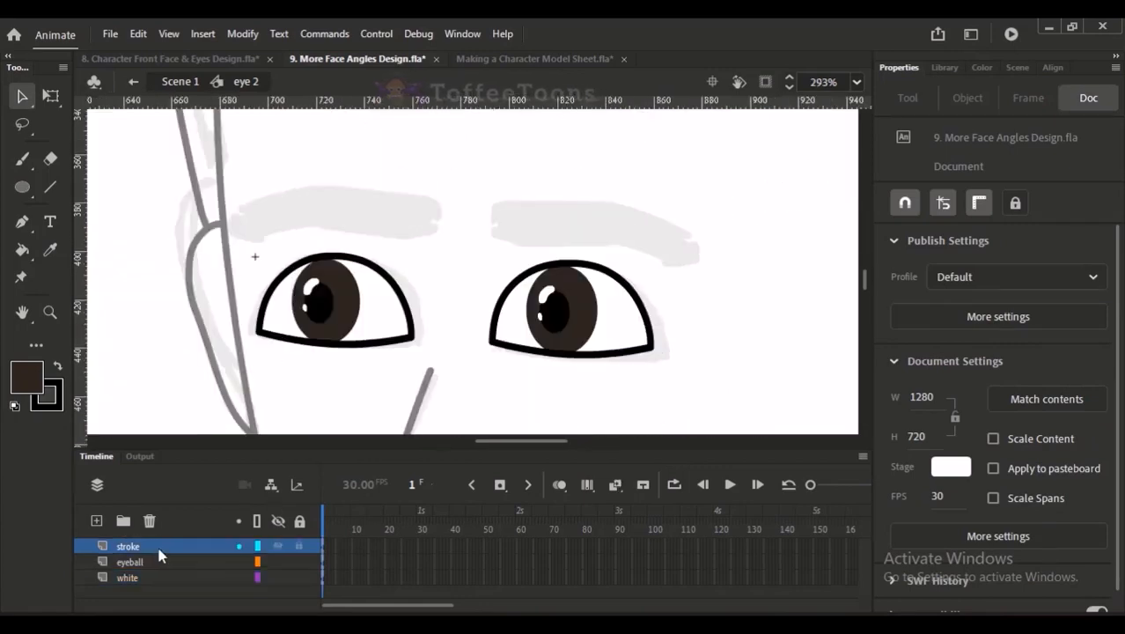
left_click(96, 522)
key("b")
left_click_drag(414, 206, 455, 255)
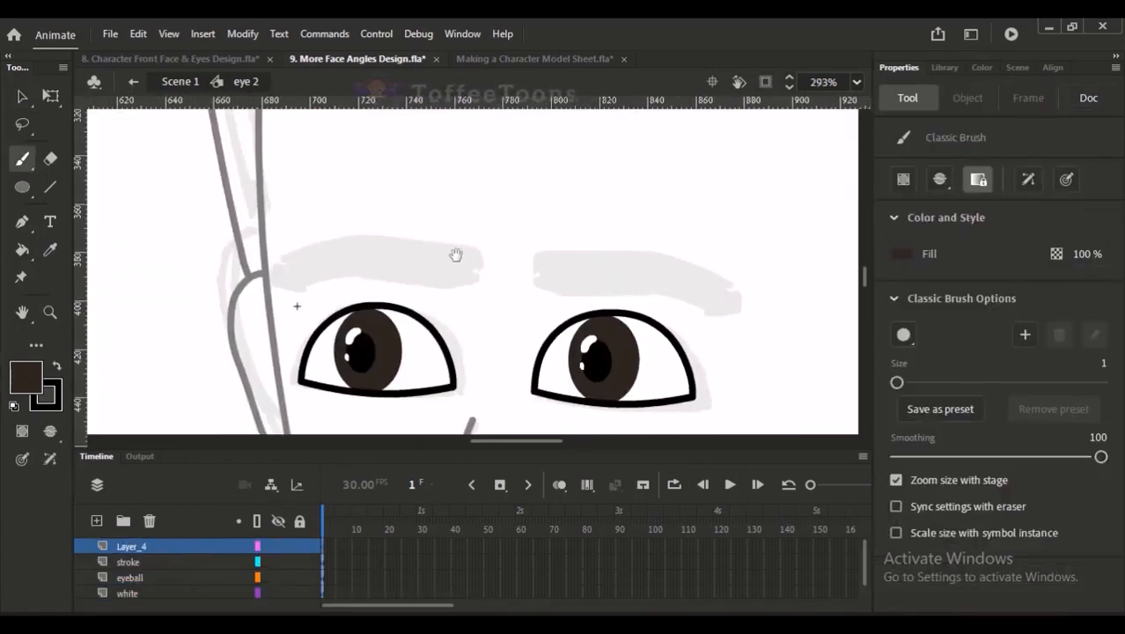
key("ctrl+minus")
key("ctrl+minus")
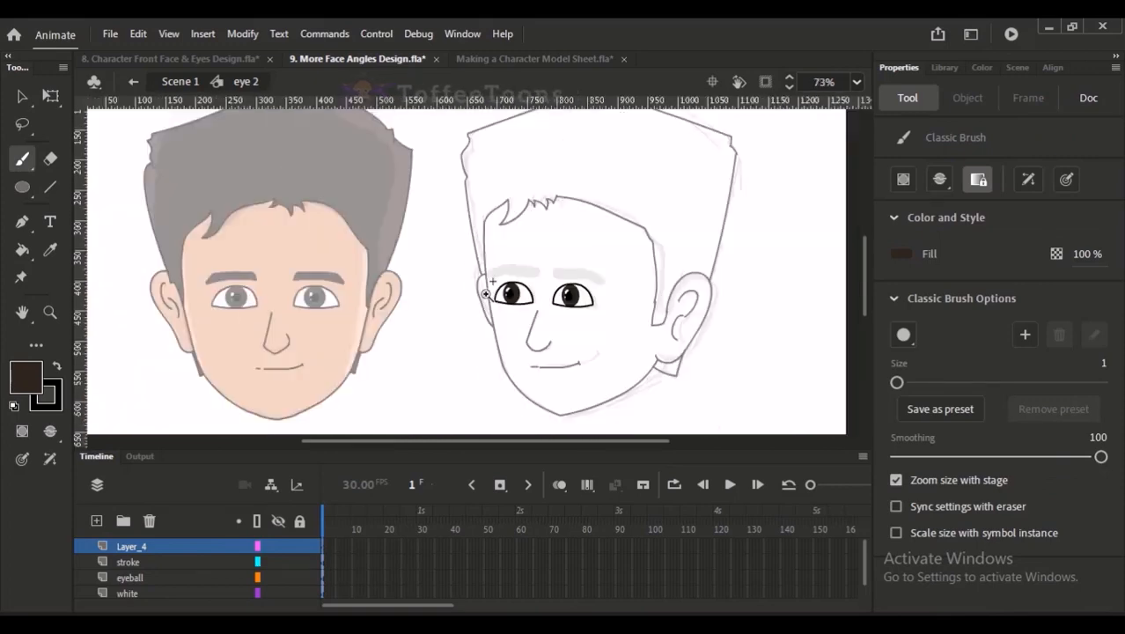
left_click_drag(478, 237, 544, 339)
left_click_drag(470, 159, 561, 394)
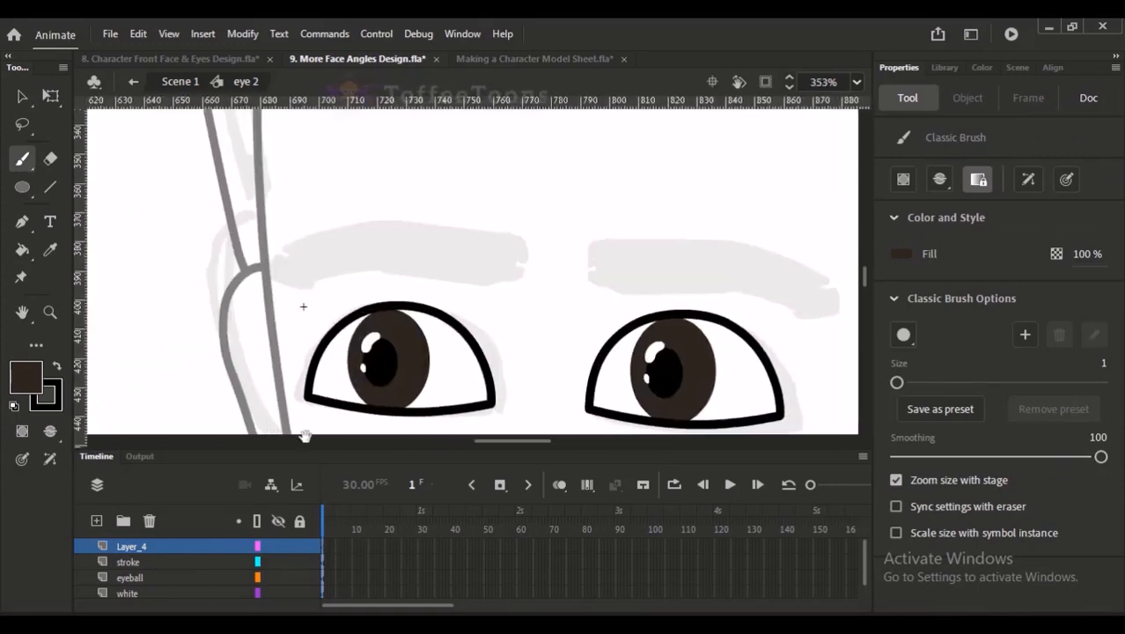
Step: Rename the new top layer as eyebrow
left_click(144, 548)
double_click(143, 546)
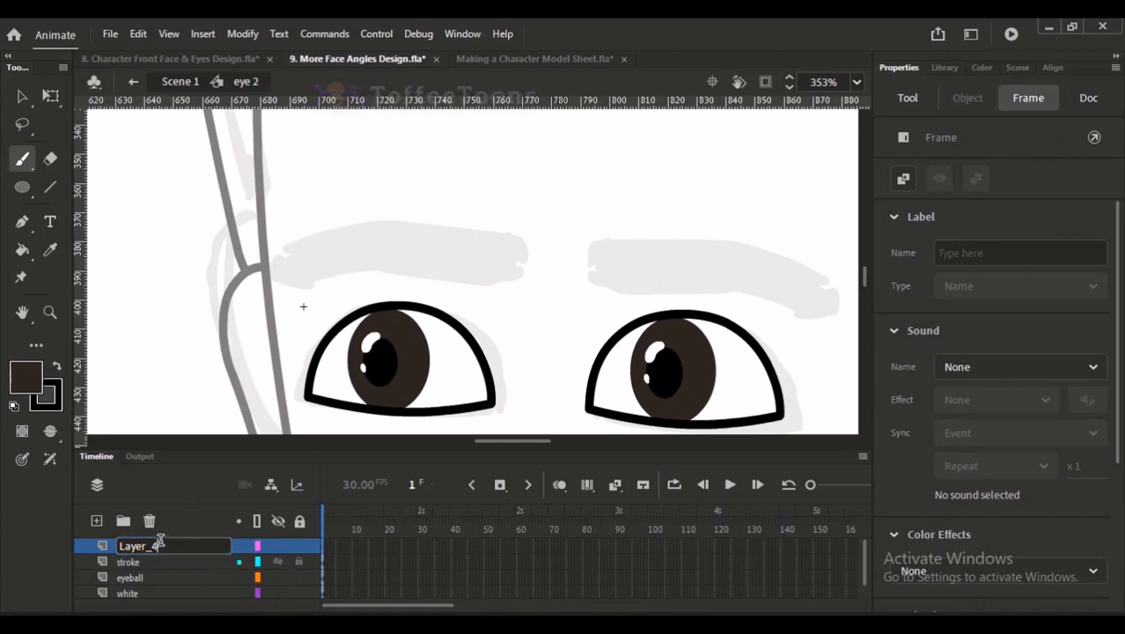
type("eyebro")
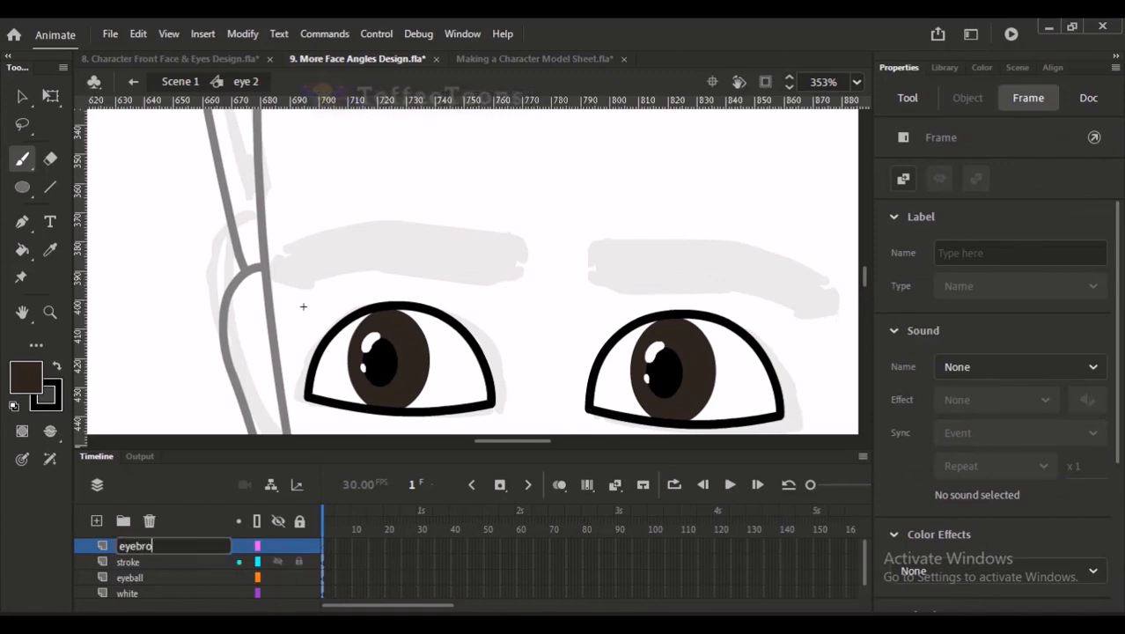
type("w")
key("Return")
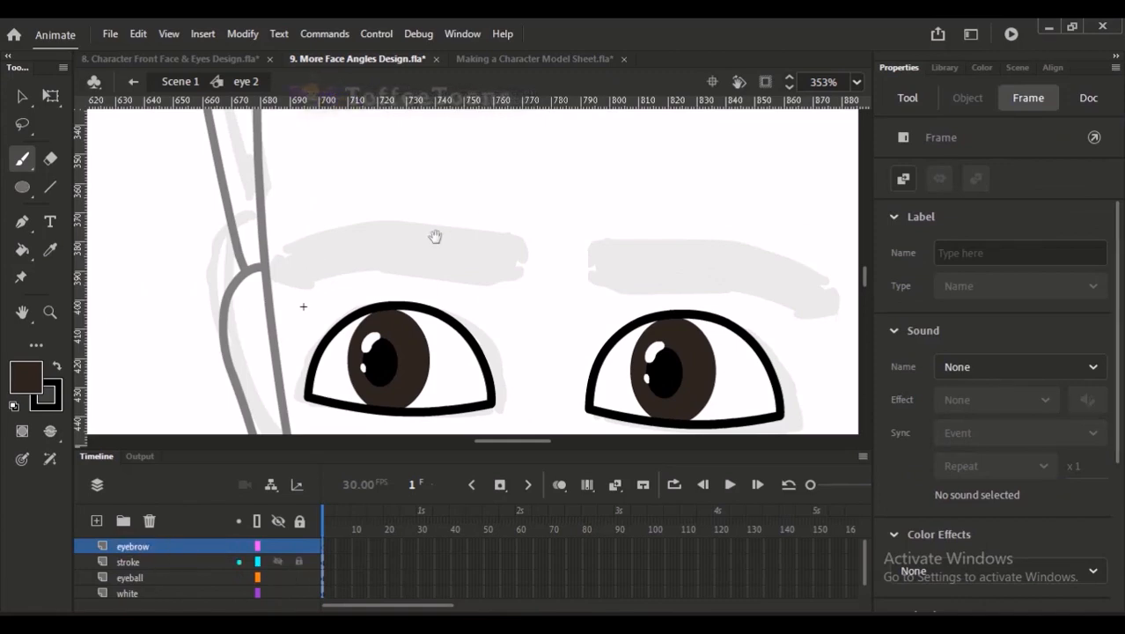
Step: Outline the first eyebrow over the sketch above the first eye with the Paint Brush, using a black stroke of size 2
left_click_drag(435, 236, 361, 222)
left_click_drag(22, 167, 81, 185)
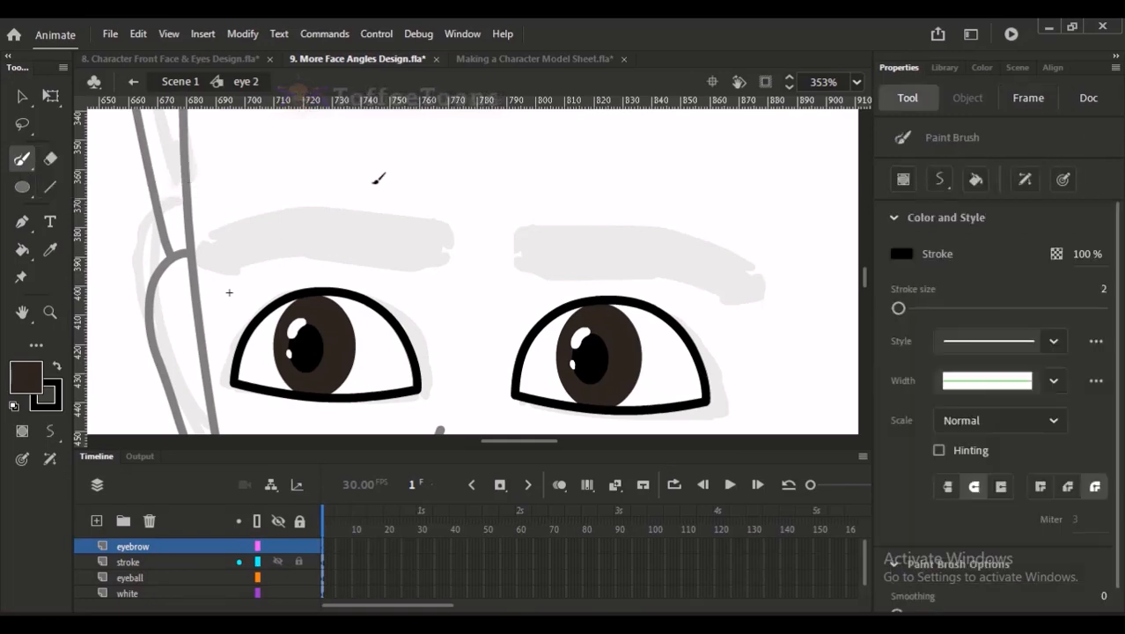
mouse_move(418, 218)
left_mouse_down()
mouse_move(412, 271)
mouse_move(414, 208)
mouse_move(265, 213)
mouse_move(211, 250)
left_mouse_up()
key("ctrl+z")
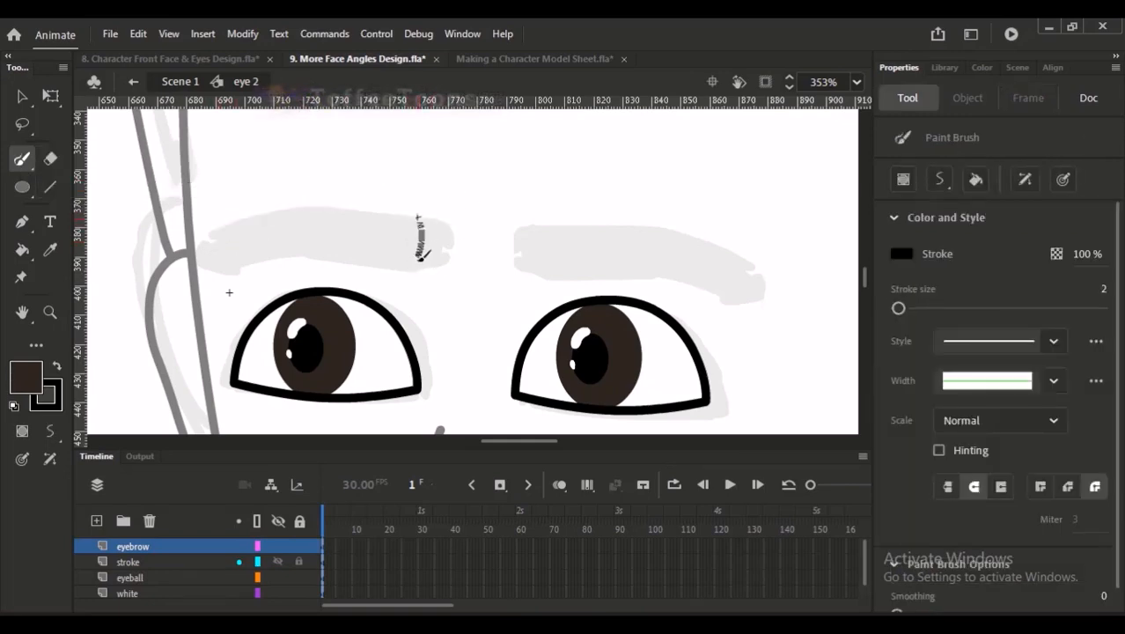
key("ctrl+z")
mouse_move(421, 213)
left_mouse_down()
mouse_move(413, 266)
mouse_move(296, 202)
mouse_move(201, 230)
mouse_move(200, 261)
mouse_move(262, 247)
mouse_move(343, 255)
left_mouse_up()
left_click_drag(417, 255, 416, 260)
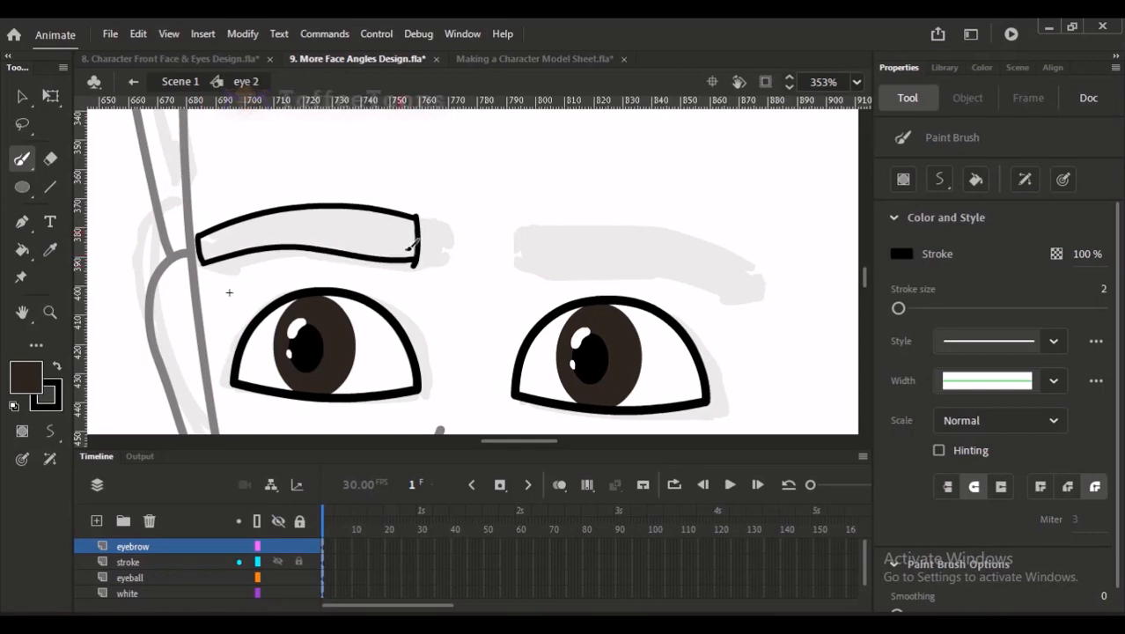
Step: Straighten the eyebrow outline's lower edge and pull the corners of its inner end into place
key("v")
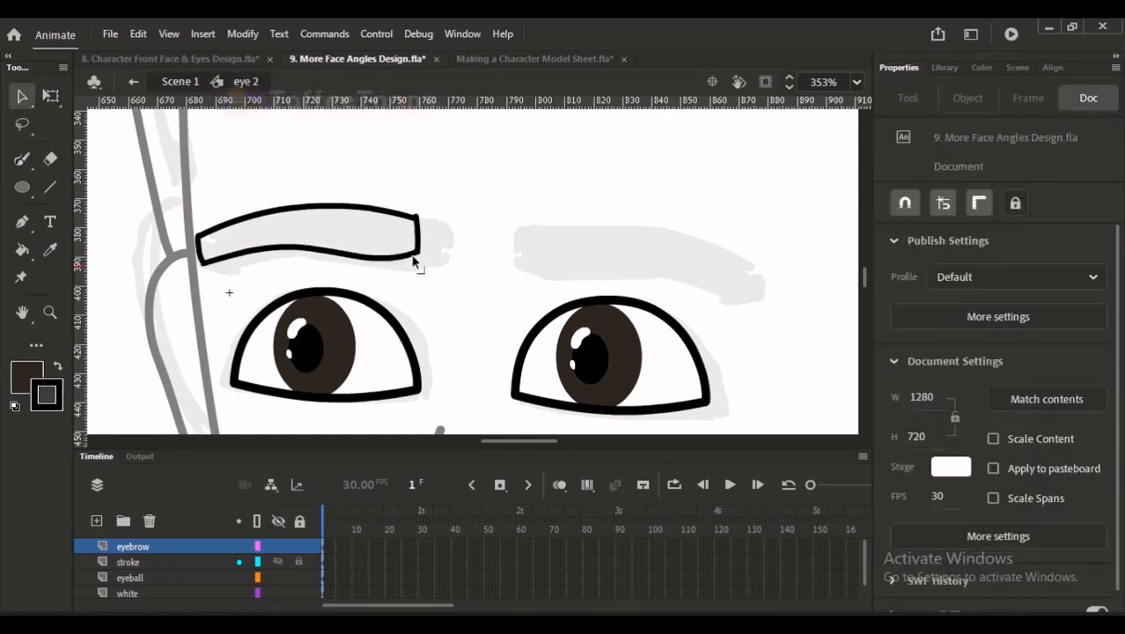
left_click_drag(415, 262, 417, 264)
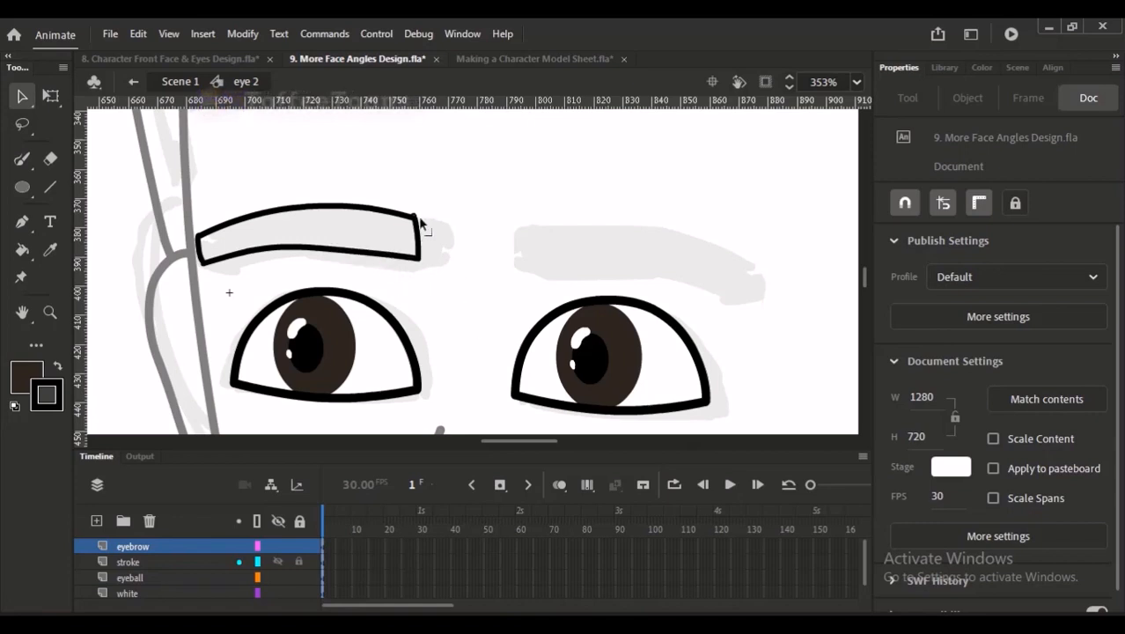
left_click_drag(419, 223, 425, 220)
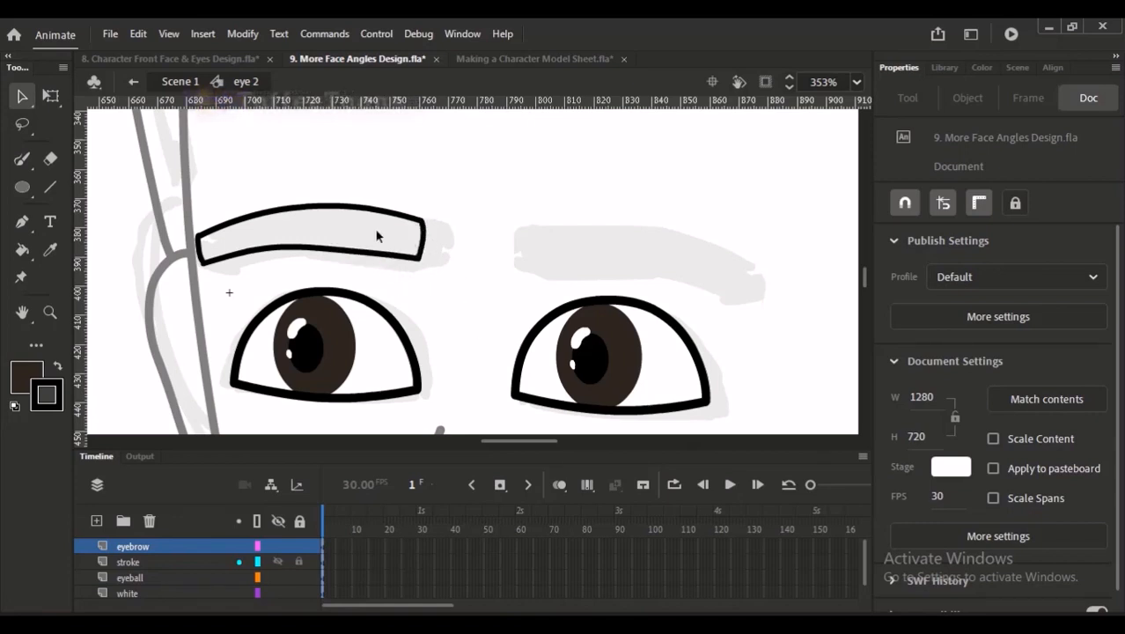
left_click(198, 245)
left_click(200, 235)
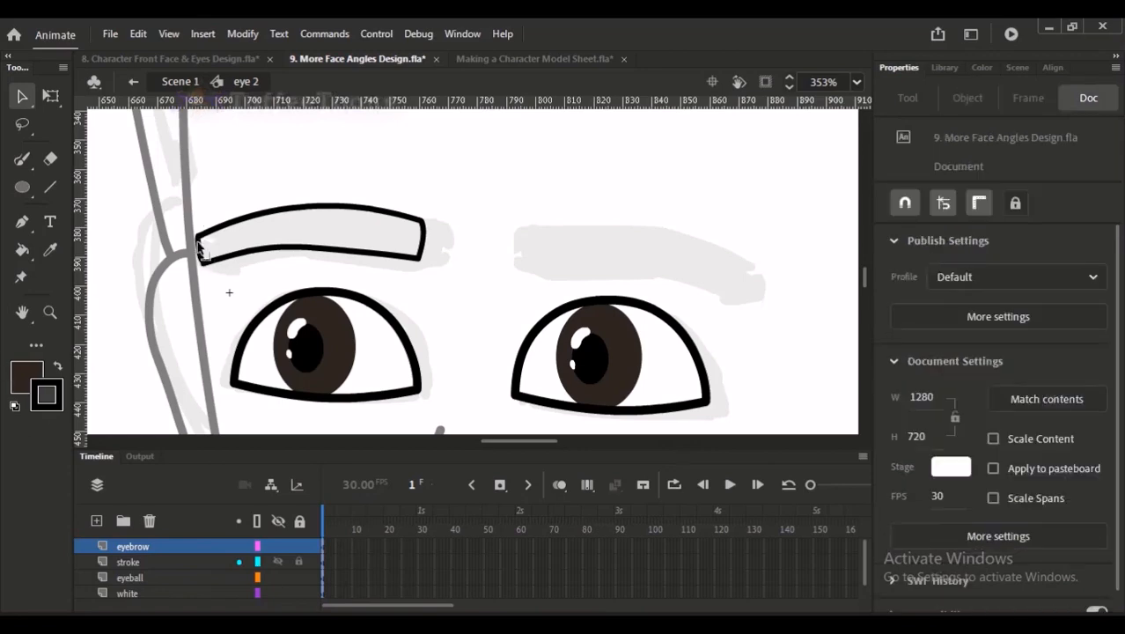
left_click(201, 251)
Step: Select the whole eyebrow outline, lower it closer to the first eye, and resize it to a width of 73.4
double_click(205, 256)
key("q")
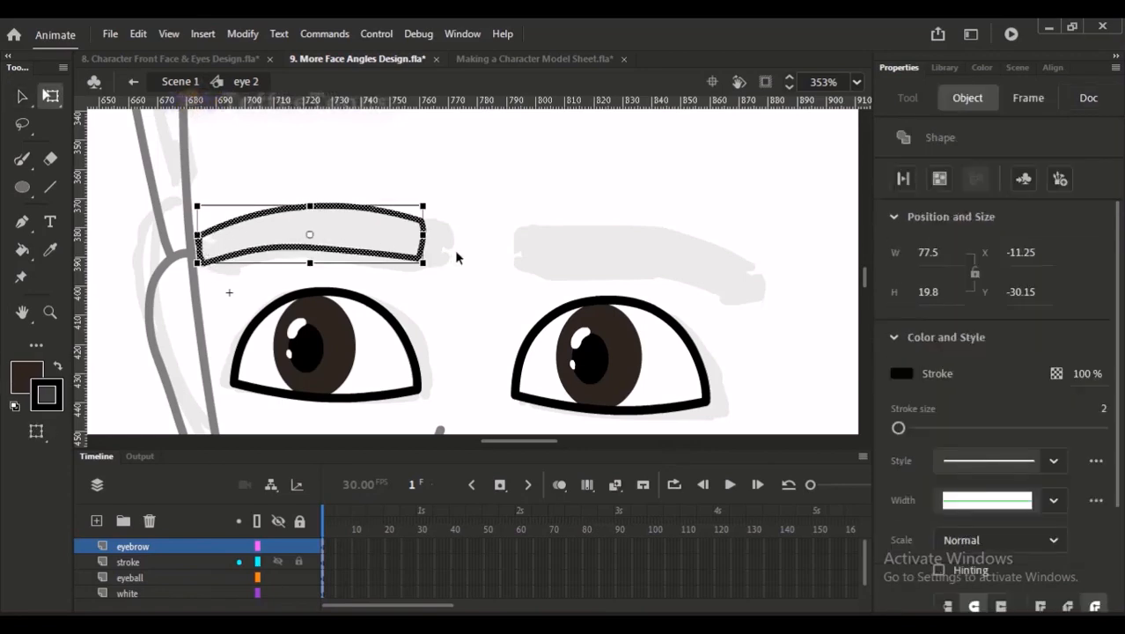
left_click_drag(426, 235, 443, 253)
left_click(398, 273)
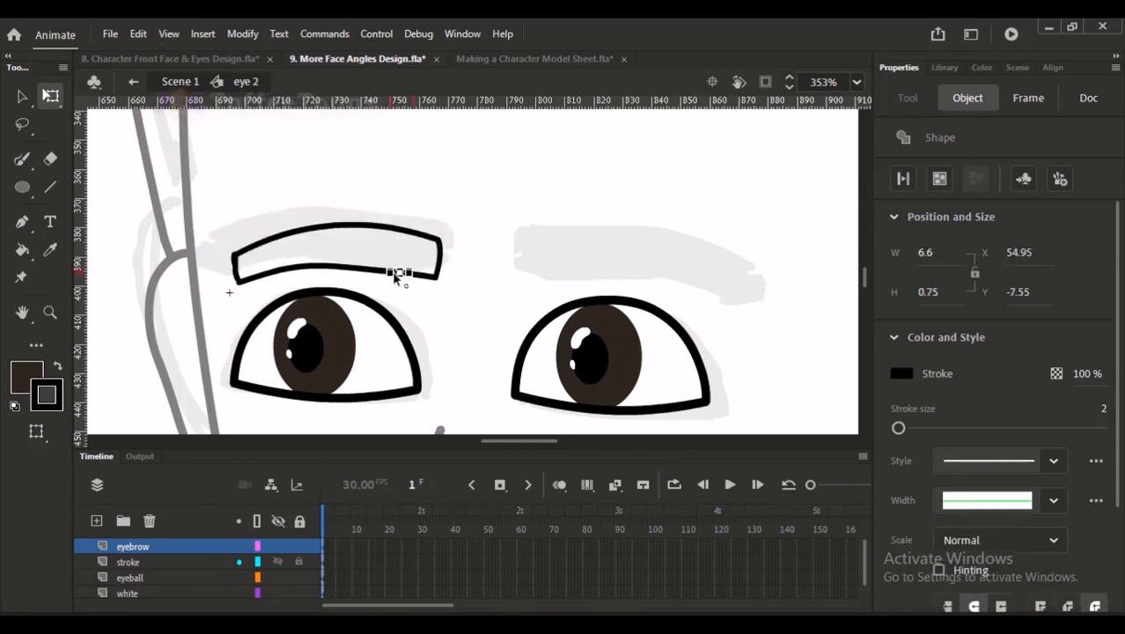
left_click_drag(197, 198, 405, 280)
key("ctrl+z")
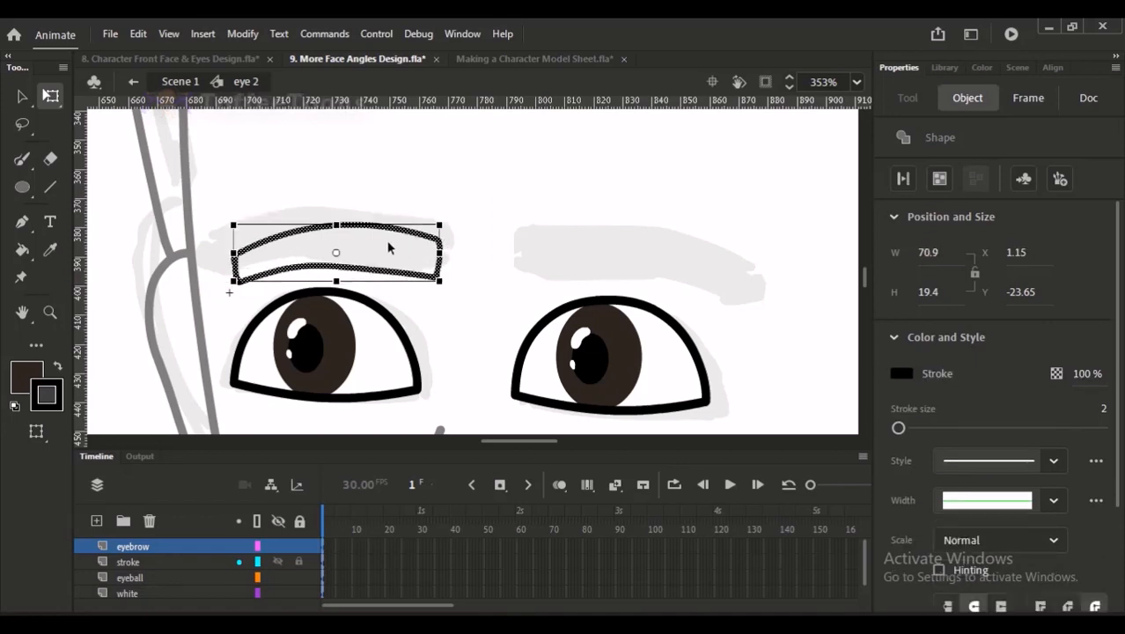
left_click_drag(422, 234, 407, 234)
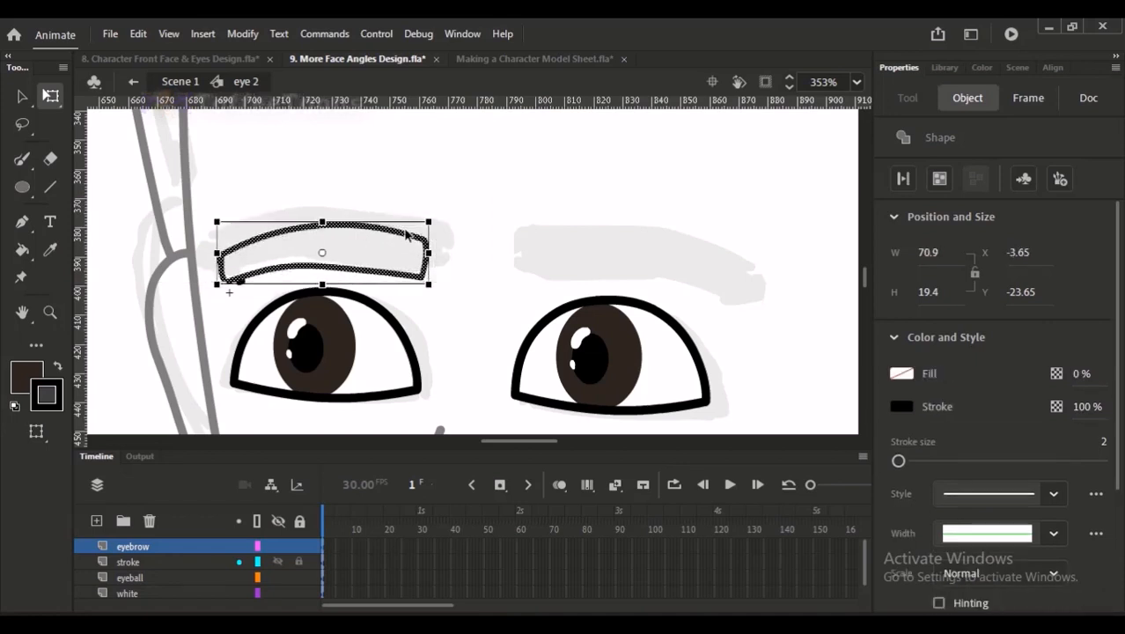
left_click_drag(217, 254, 209, 253)
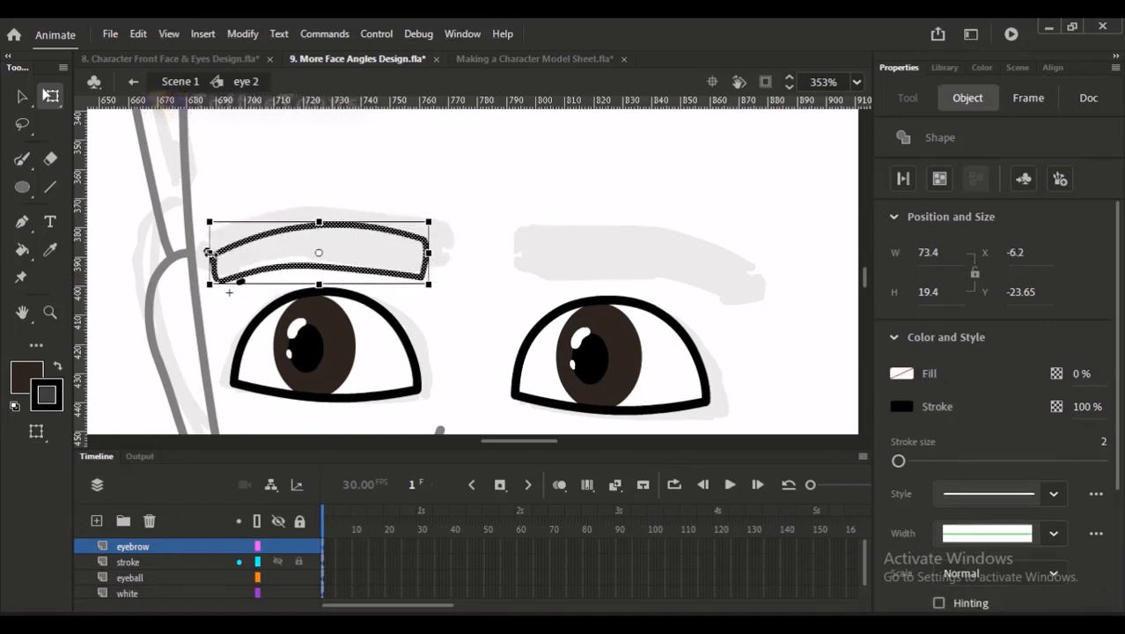
Step: Remove the stray stroke fragment left just below the eyebrow outline
left_click(238, 289)
left_click(238, 281)
left_click(238, 284)
key("v")
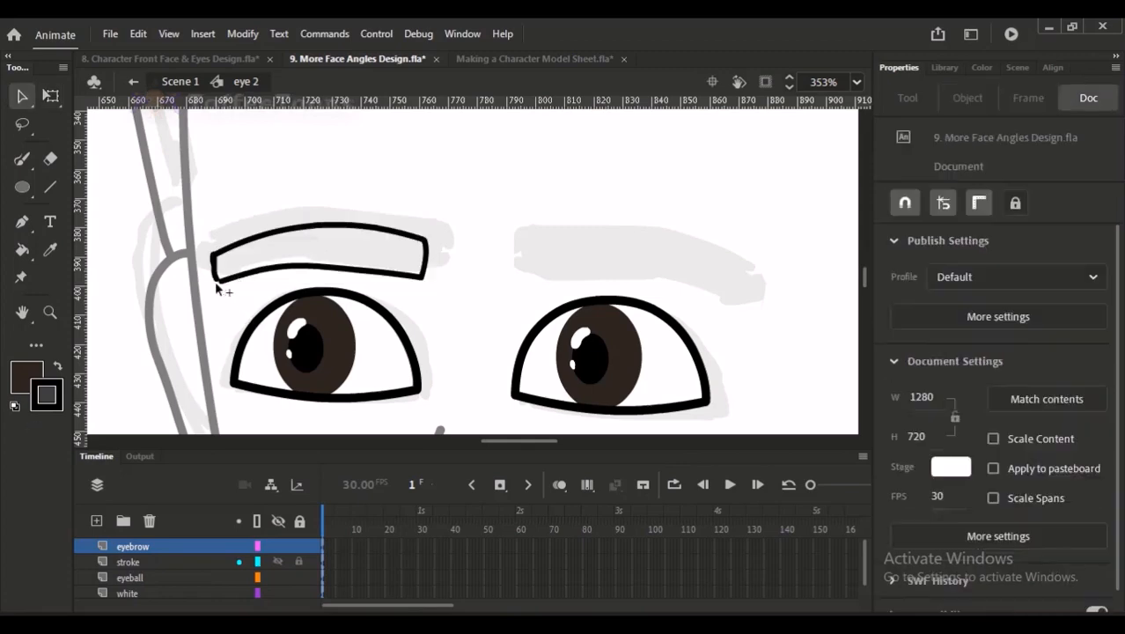
Step: Delete the short segment at the eyebrow's outer end and rejoin the remaining strokes to close the outline
key("ctrl+minus")
key("ctrl+minus")
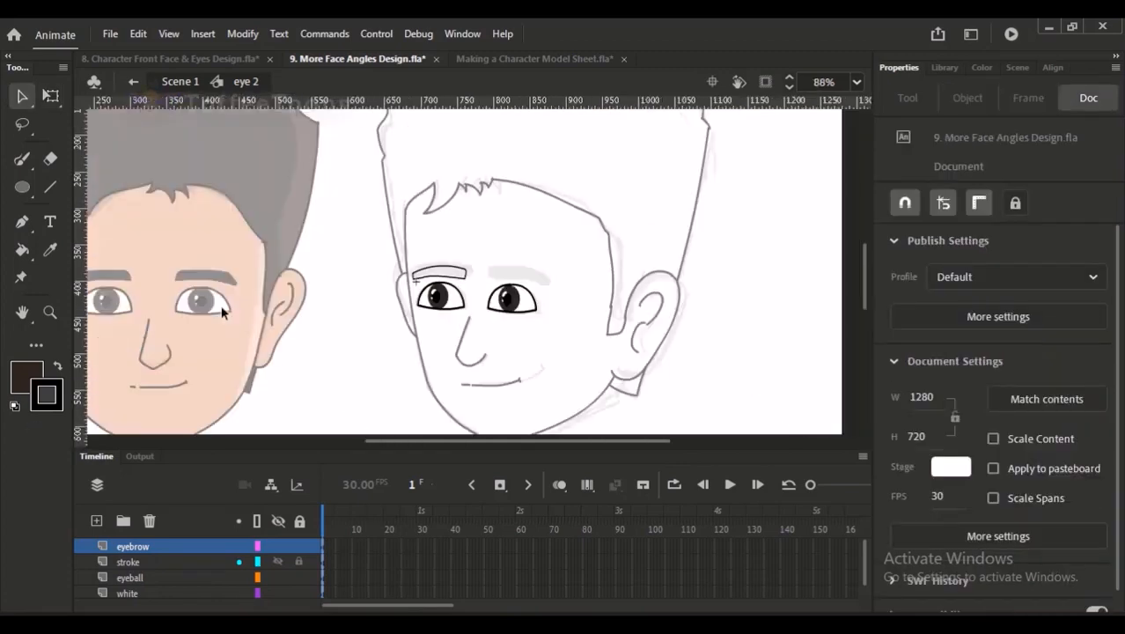
left_click_drag(425, 283, 474, 274)
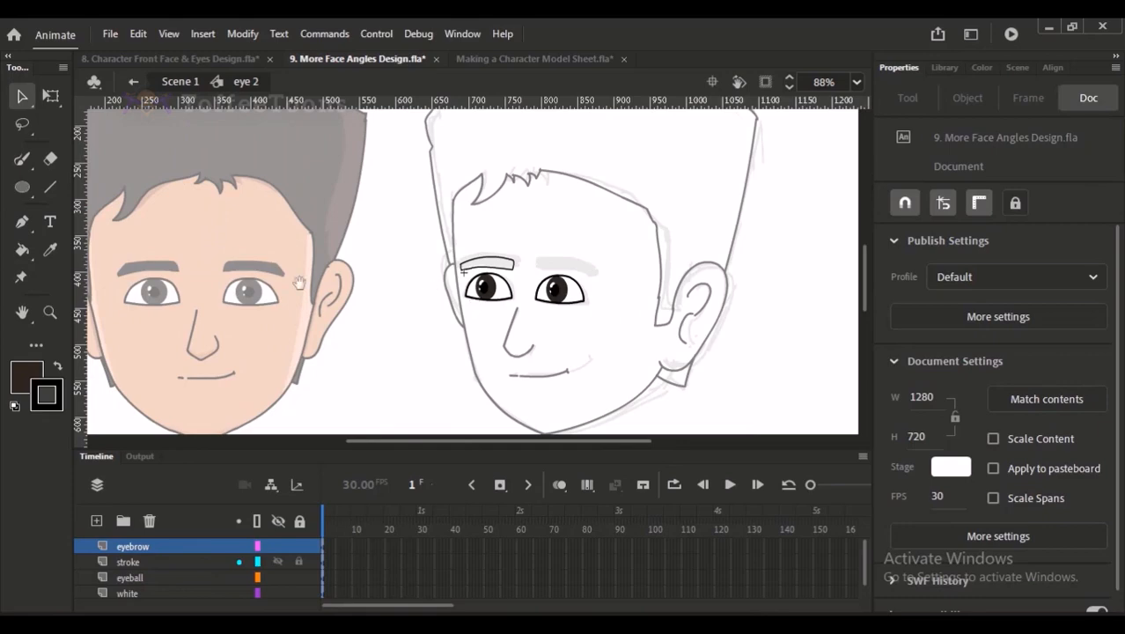
scroll(455, 295, "up", 3)
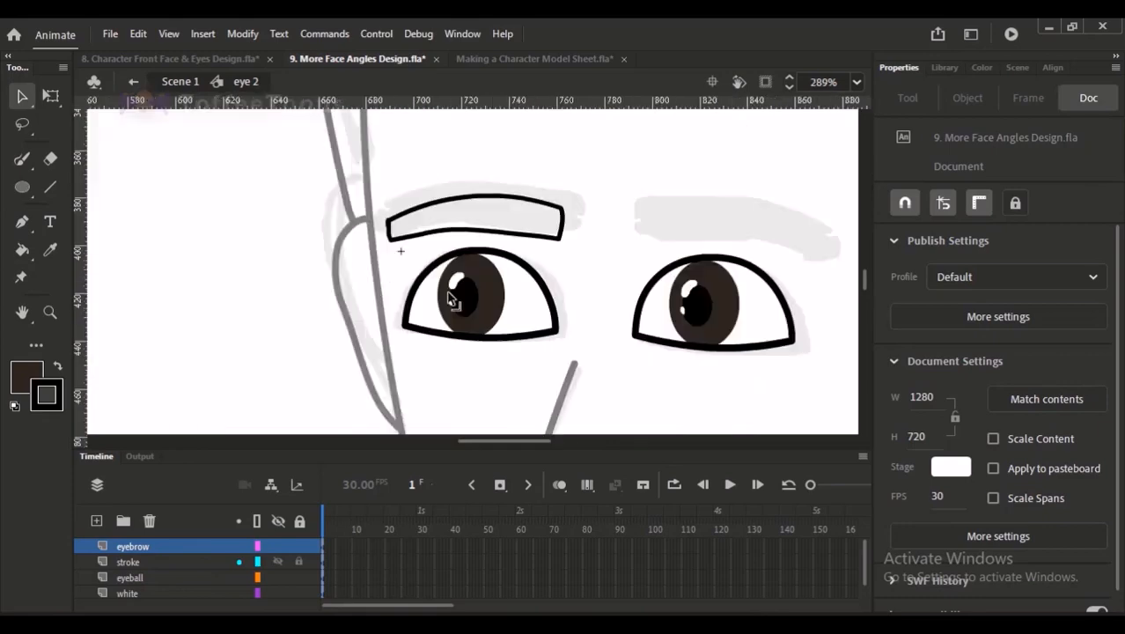
scroll(395, 222, "up", 3)
left_click(397, 234)
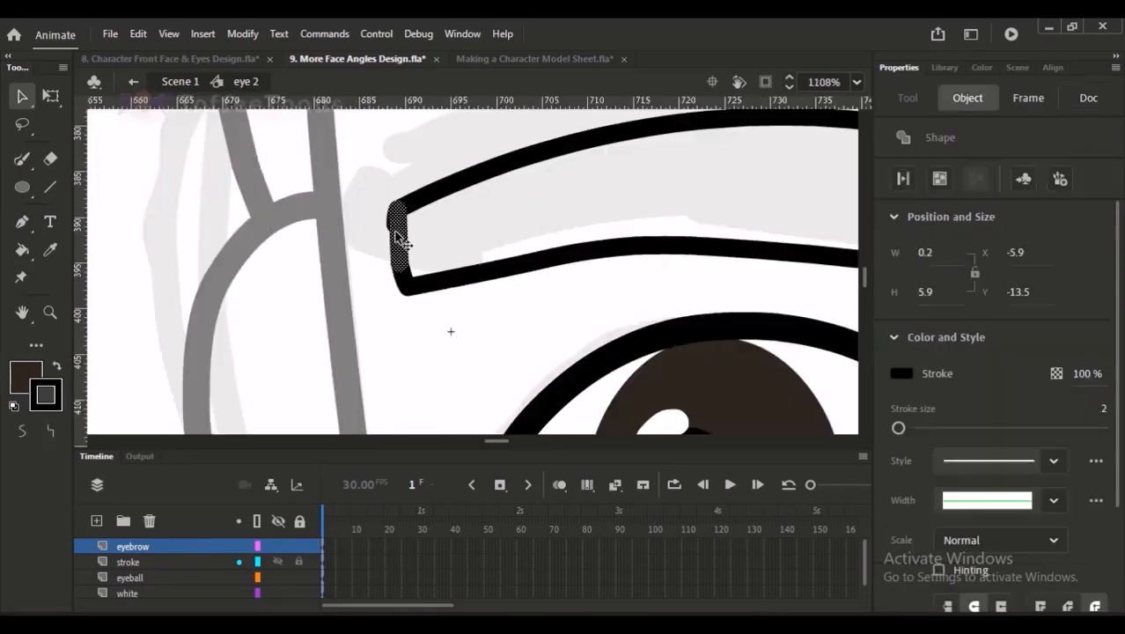
key("Delete")
mouse_move(392, 222)
left_mouse_down()
mouse_move(399, 261)
mouse_move(408, 203)
mouse_move(398, 211)
left_mouse_up()
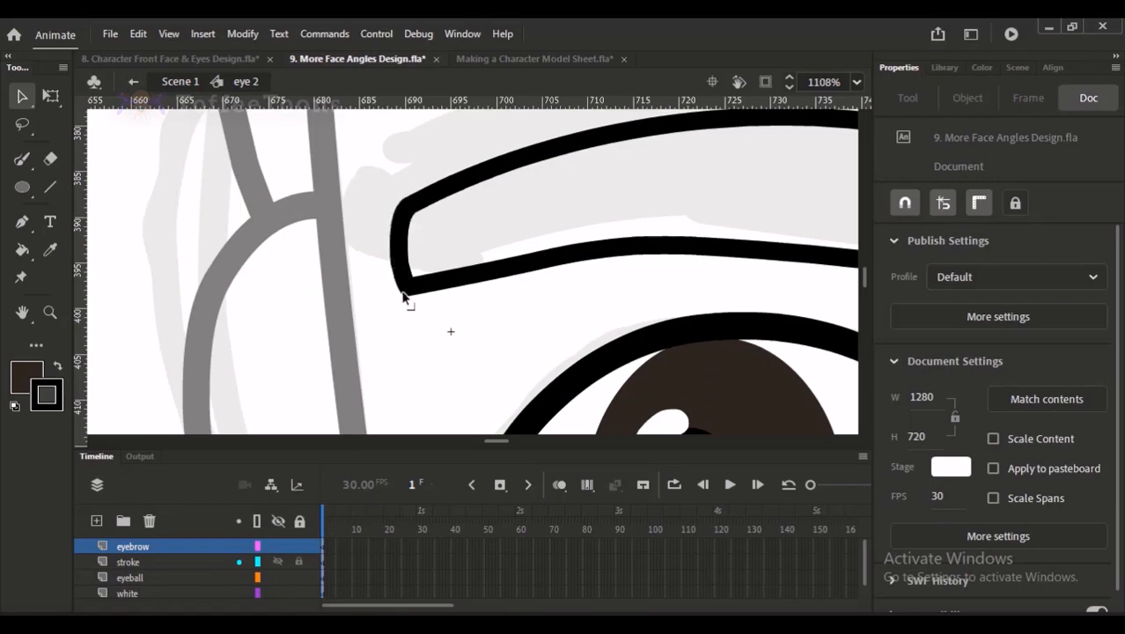
Step: Reshape the eyebrow's outer end into a tapered point with a rounded upper edge
left_click_drag(404, 297, 394, 303)
left_click_drag(409, 198, 410, 200)
key("ctrl+minus")
key("ctrl+minus")
key("ctrl+minus")
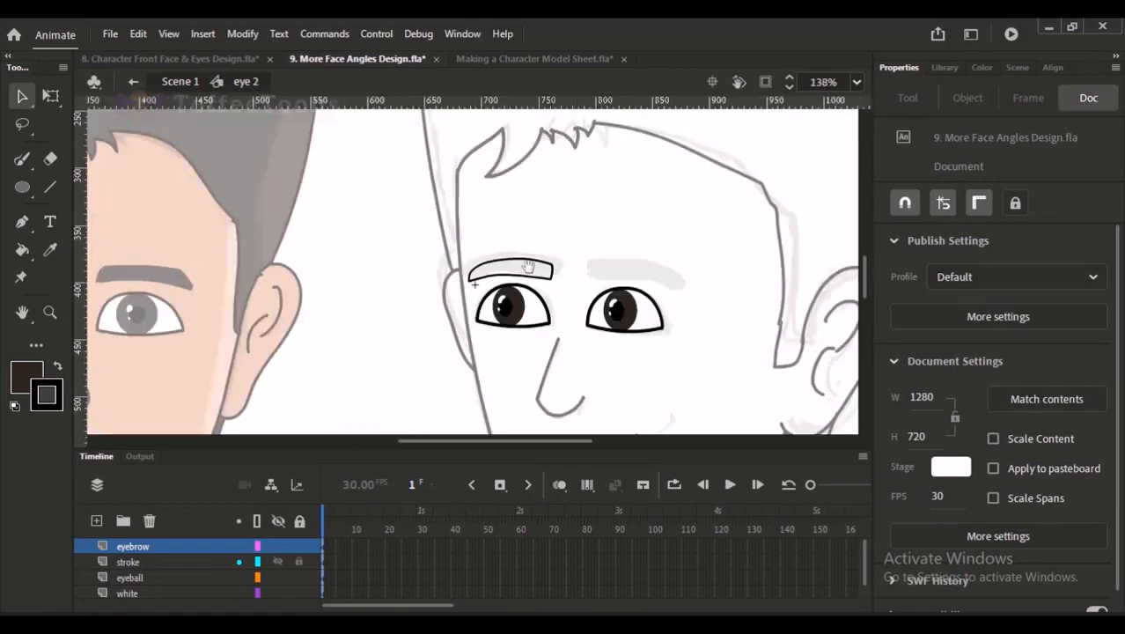
scroll(475, 287, "up", 5)
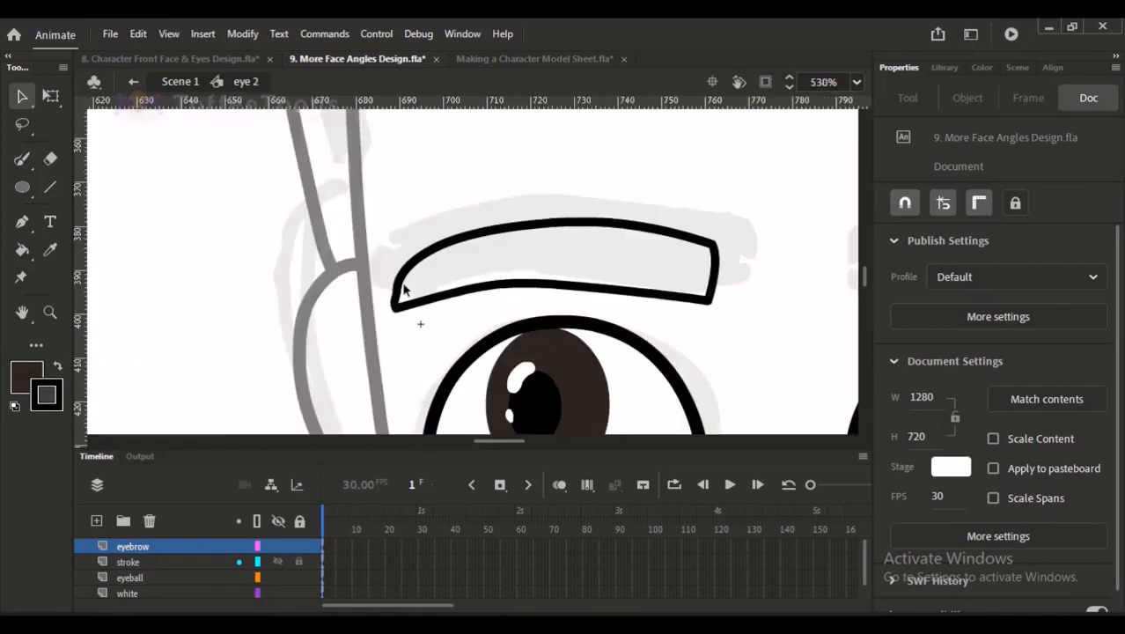
left_click_drag(402, 267, 405, 268)
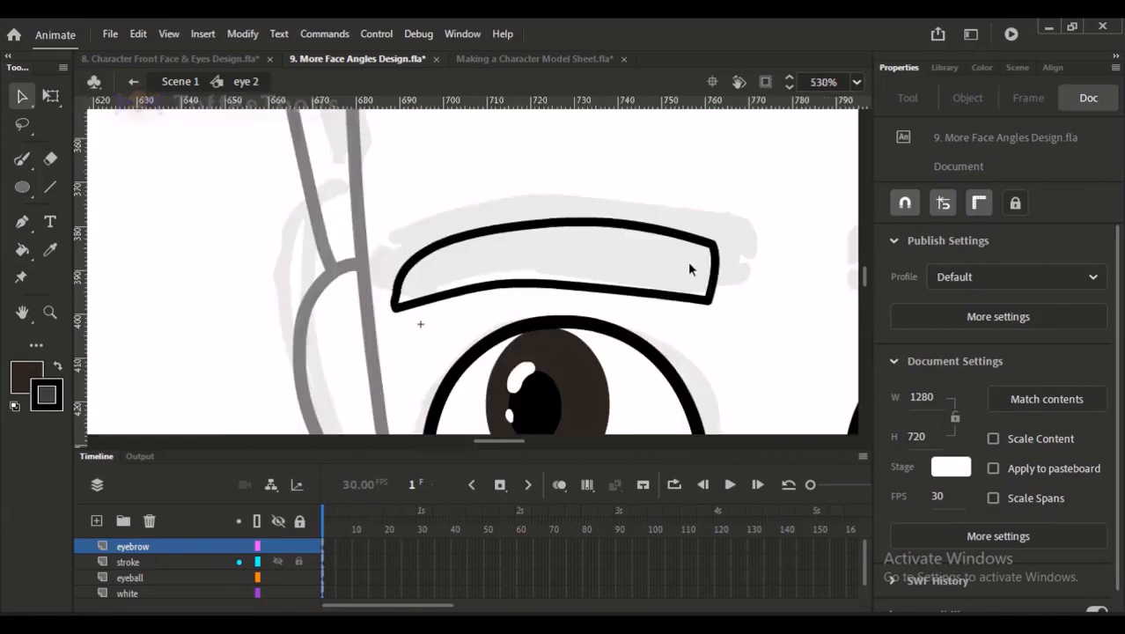
Step: Return to Scene 1 and sample the dark eyebrow colour from the front face as the fill colour
key("ctrl+minus")
key("ctrl+minus")
left_click(188, 81)
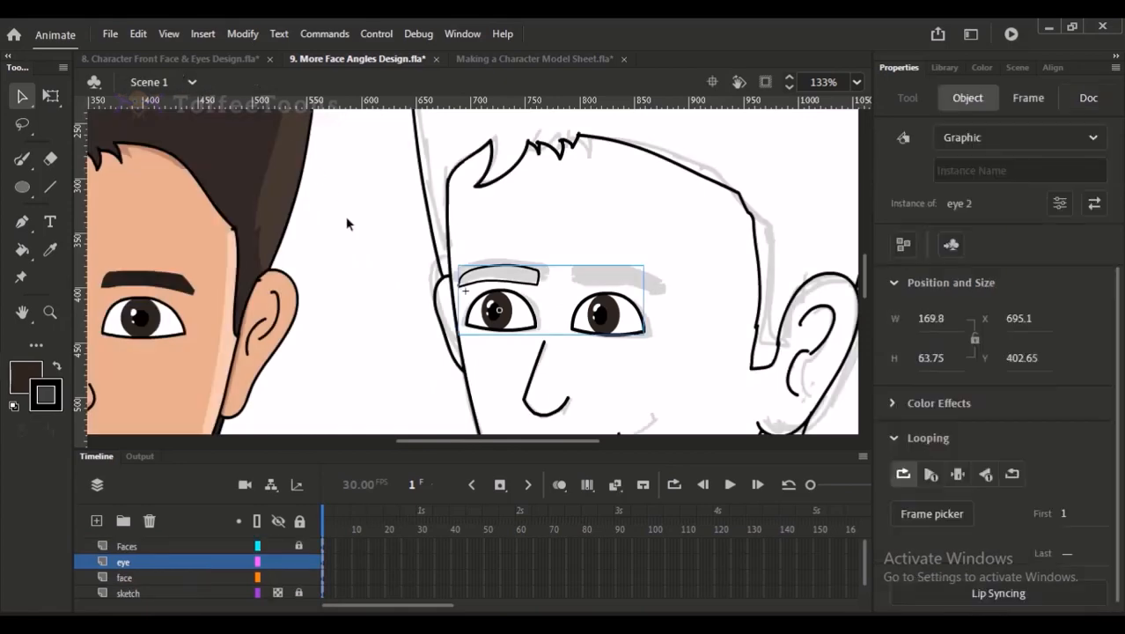
left_click(348, 221)
key("i")
left_click(182, 284)
key("v")
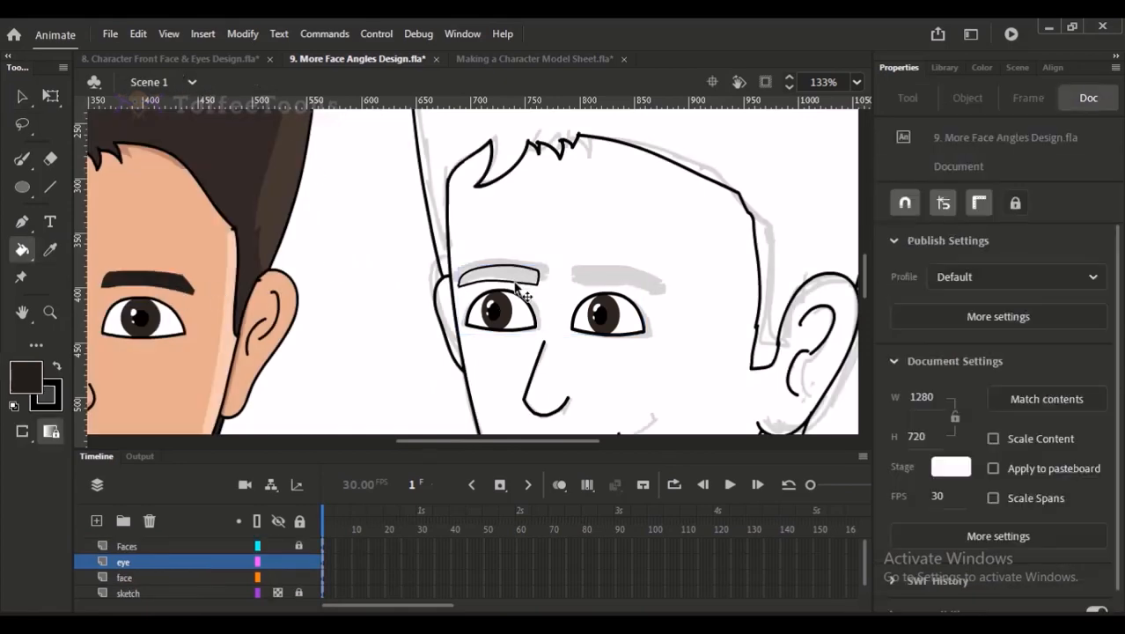
Step: Open the eye 2 symbol for editing and fill the eyebrow outline with the sampled colour
double_click(517, 282)
left_click(517, 281)
left_click(518, 277)
key("k")
left_click(523, 277)
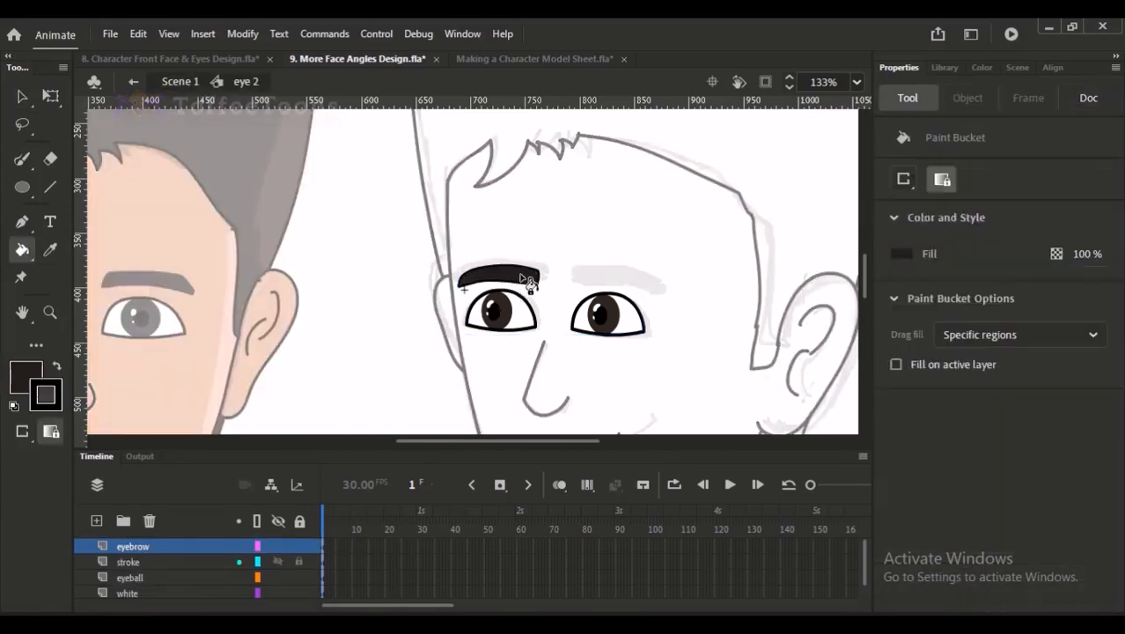
Step: Select the black outline around the filled eyebrow and delete it
left_click_drag(424, 200, 637, 388)
left_click_drag(648, 283, 586, 316)
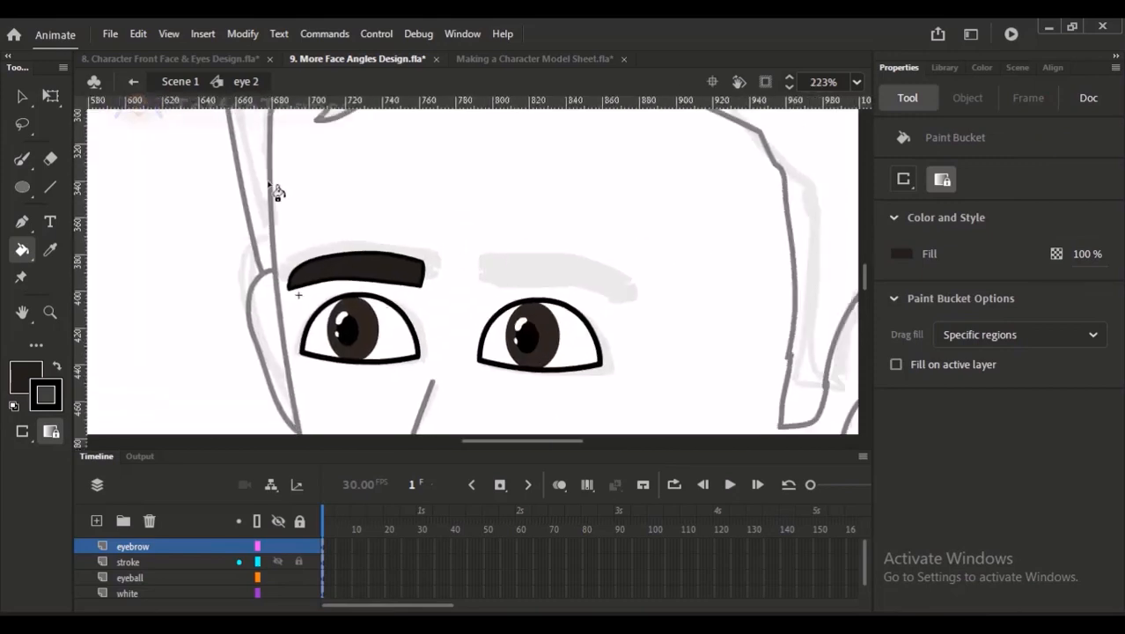
left_click(23, 105)
double_click(399, 282)
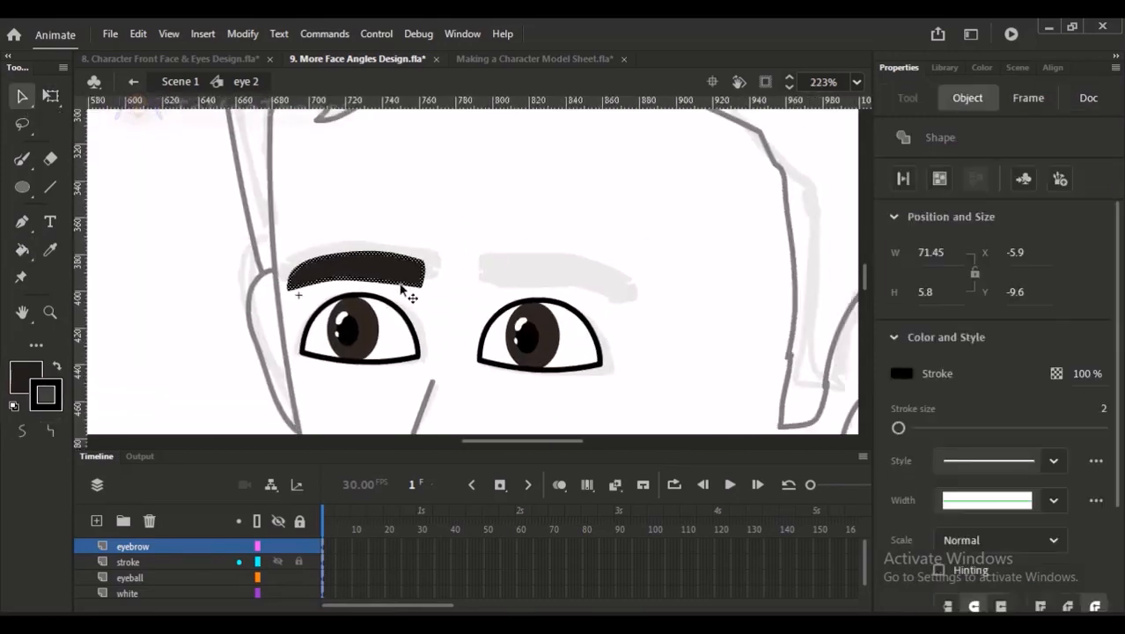
key("Delete")
Step: Place a horizontally mirrored copy of the eyebrow above the second eye and scale it by 102% twice
left_click(393, 271)
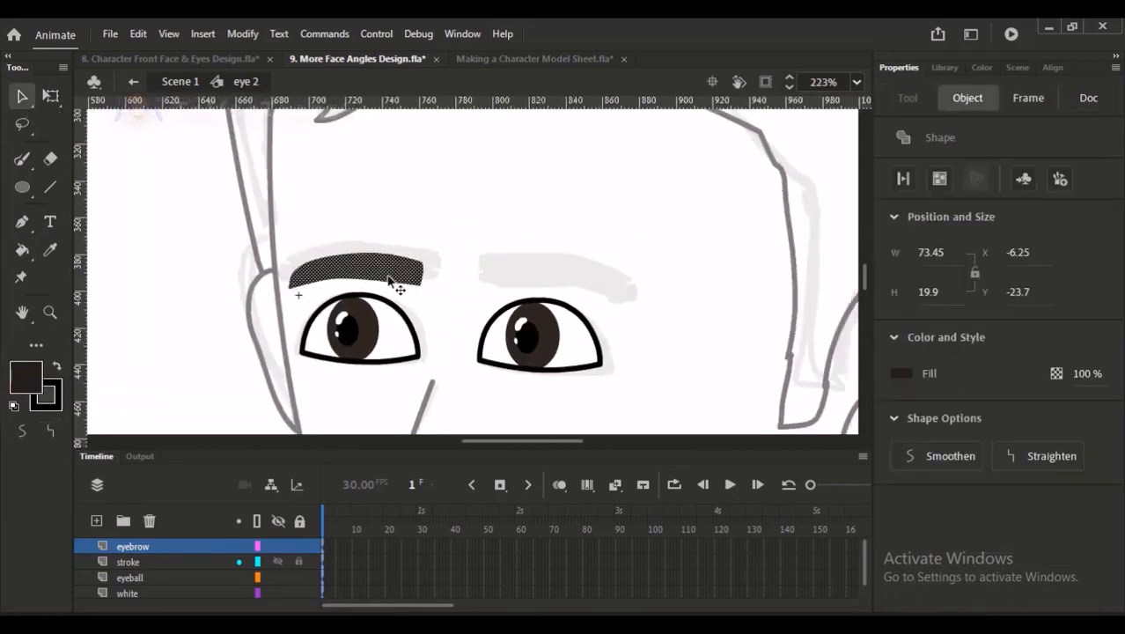
left_click_drag(397, 282, 521, 327)
key("ctrl+alt+s")
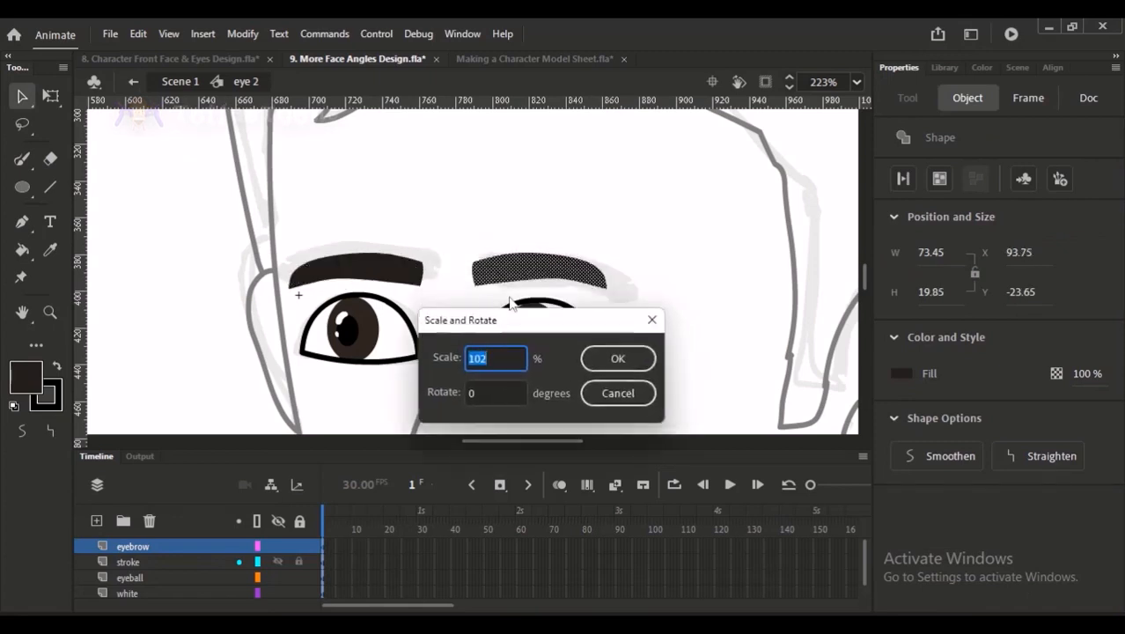
key("Return")
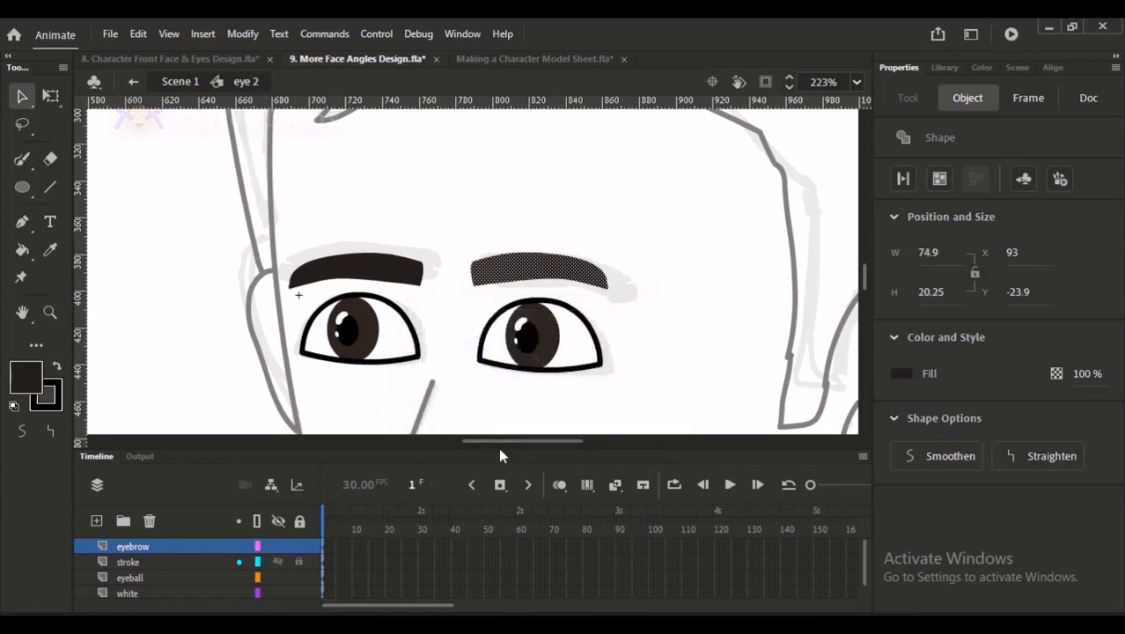
key("ctrl+alt+s")
key("Return")
Step: Nudge the second eyebrow outward over its sketch until it sits well above the second eye, and deselect it
key("Right")
key("Right")
key("Right")
key("Right")
key("Right")
key("Right")
key("Right")
key("Right")
key("Right")
key("shift+Left")
key("shift+Left")
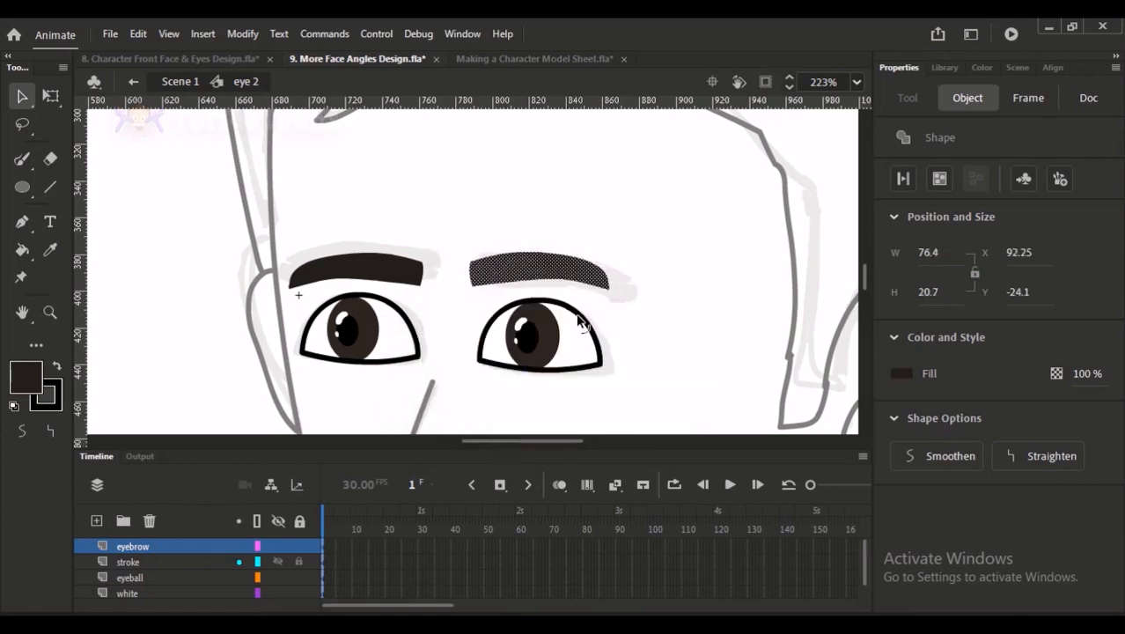
key("shift+Right")
key("Down")
key("Down")
key("Right")
key("Right")
key("Up")
key("Up")
key("Up")
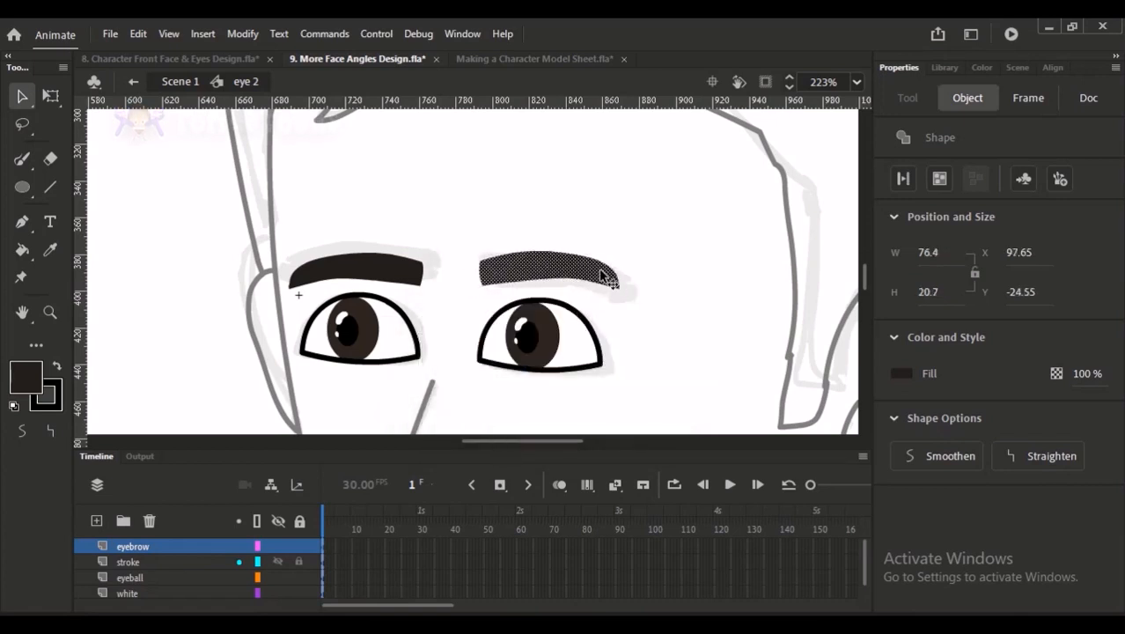
key("Right")
key("Right")
key("Right")
key("Right")
key("Down")
left_click(613, 261)
key("ctrl+minus")
key("ctrl+minus")
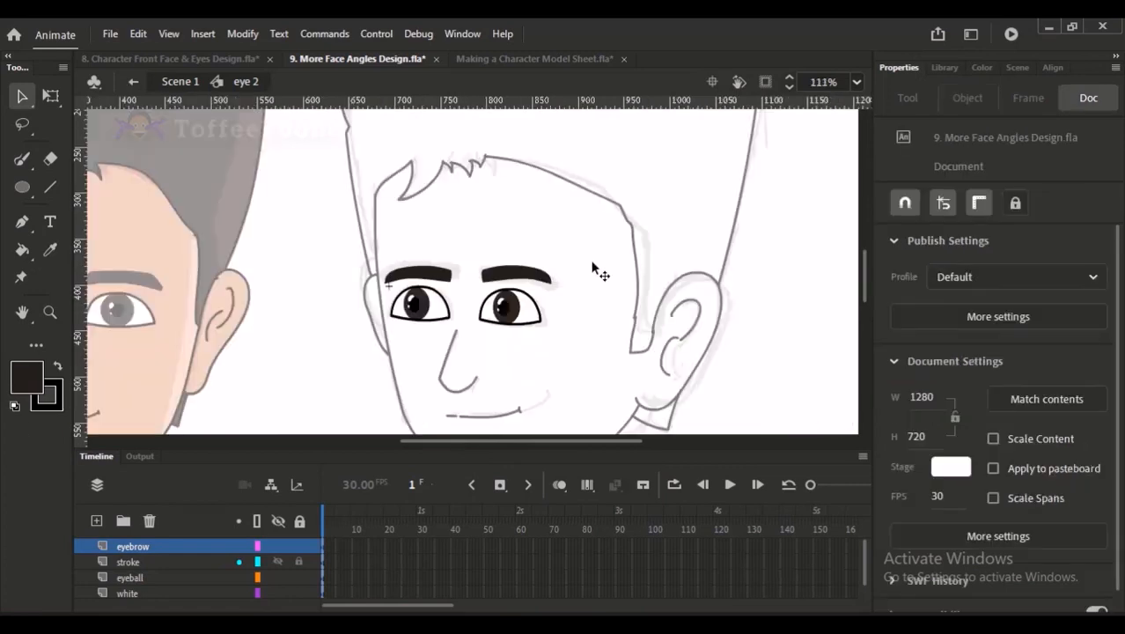
Step: Select the second eyebrow and nudge it two steps down and one step inward toward the first, closer to the eye
left_click(474, 254)
left_click(502, 255)
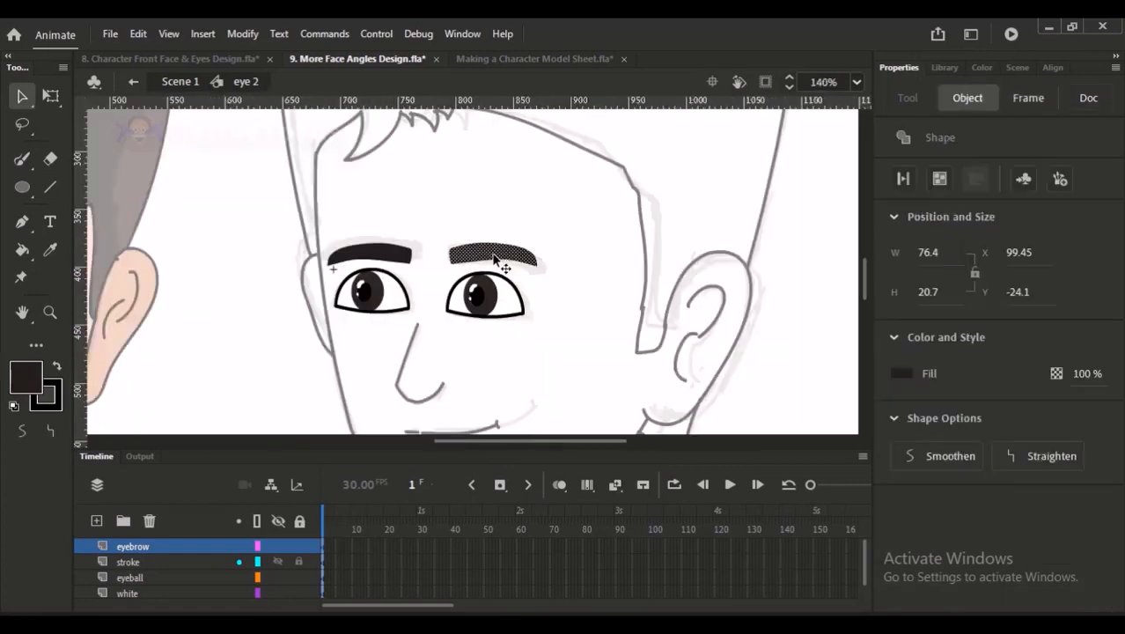
key("Down")
key("Down")
key("Left")
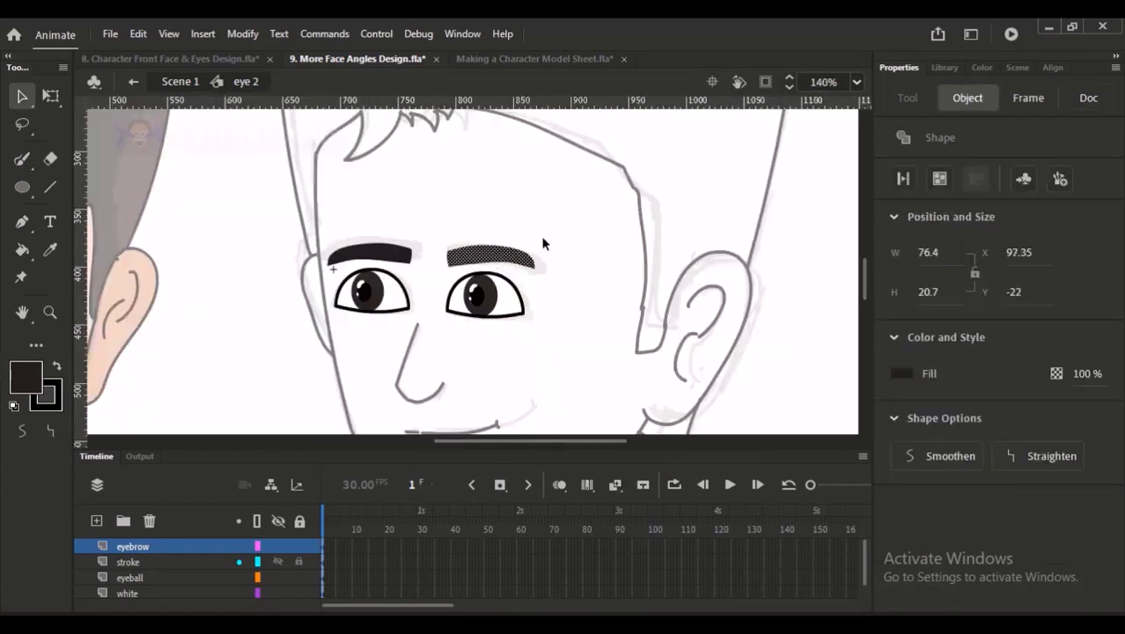
left_click(543, 239)
Step: Rotate the second eyebrow slightly clockwise with Free Transform so its outer end dips toward the eye, and deselect it
scroll(476, 246, "up", 3)
left_click(517, 274)
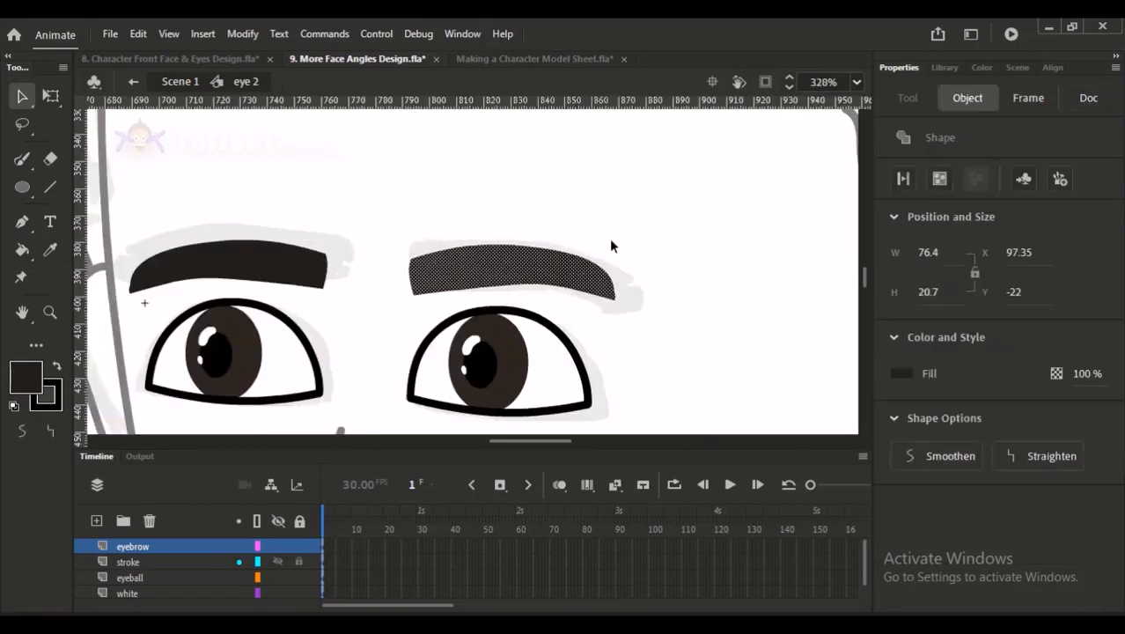
key("q")
left_click_drag(685, 242, 706, 221)
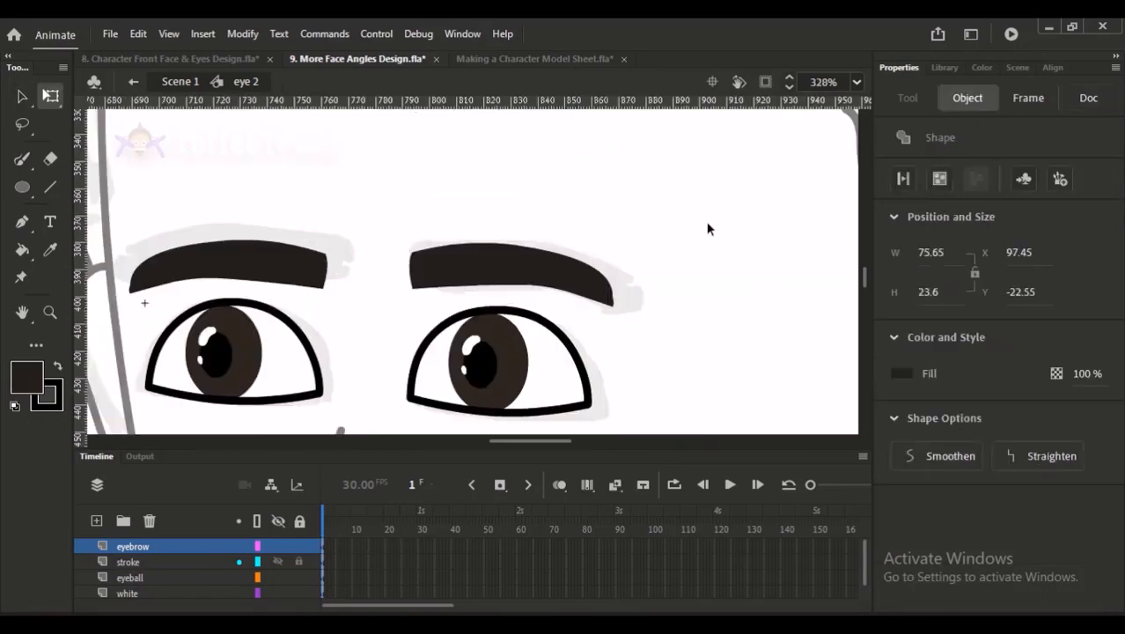
left_click(678, 230)
Step: Save the document and leave the eye 2 symbol to return to Scene 1
key("ctrl+minus")
key("ctrl+minus")
key("ctrl+minus")
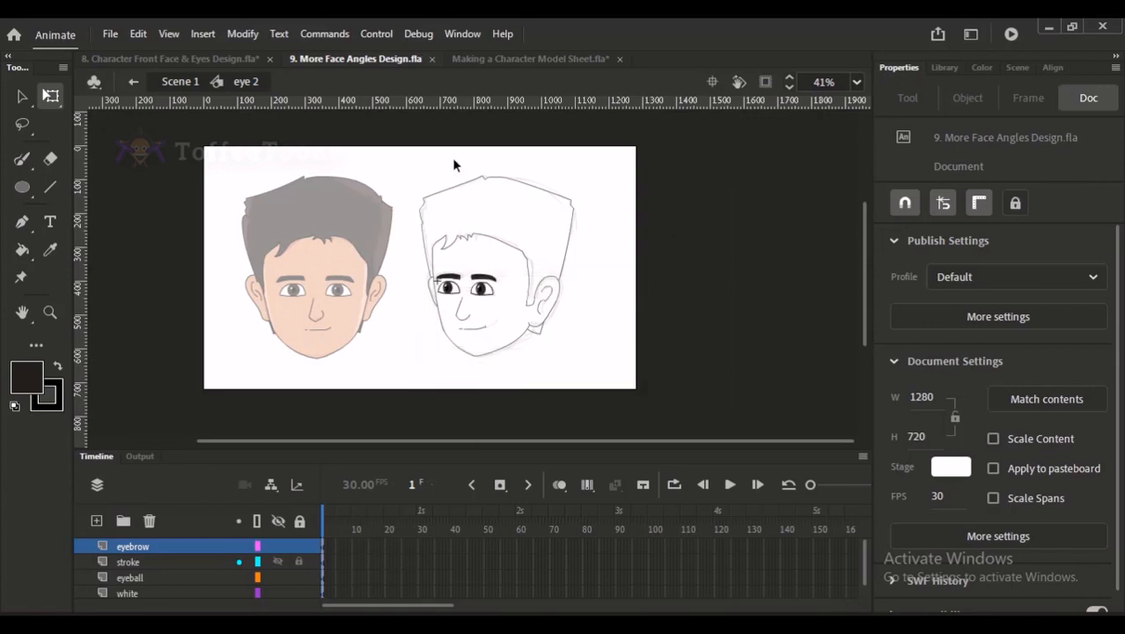
key("v")
left_click(176, 81)
left_click(421, 195)
scroll(539, 300, "up", 3)
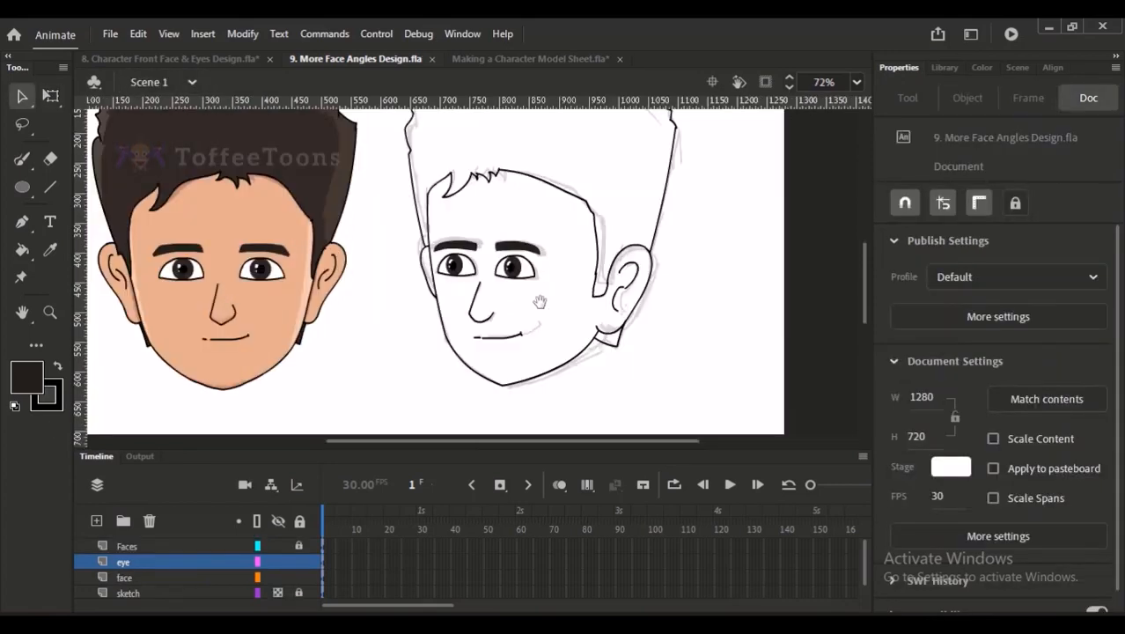
Step: Open the eye 2 symbol, nudge the second eye together with its eyebrow up slightly, and return to Scene 1
left_click(556, 257)
left_click(577, 270)
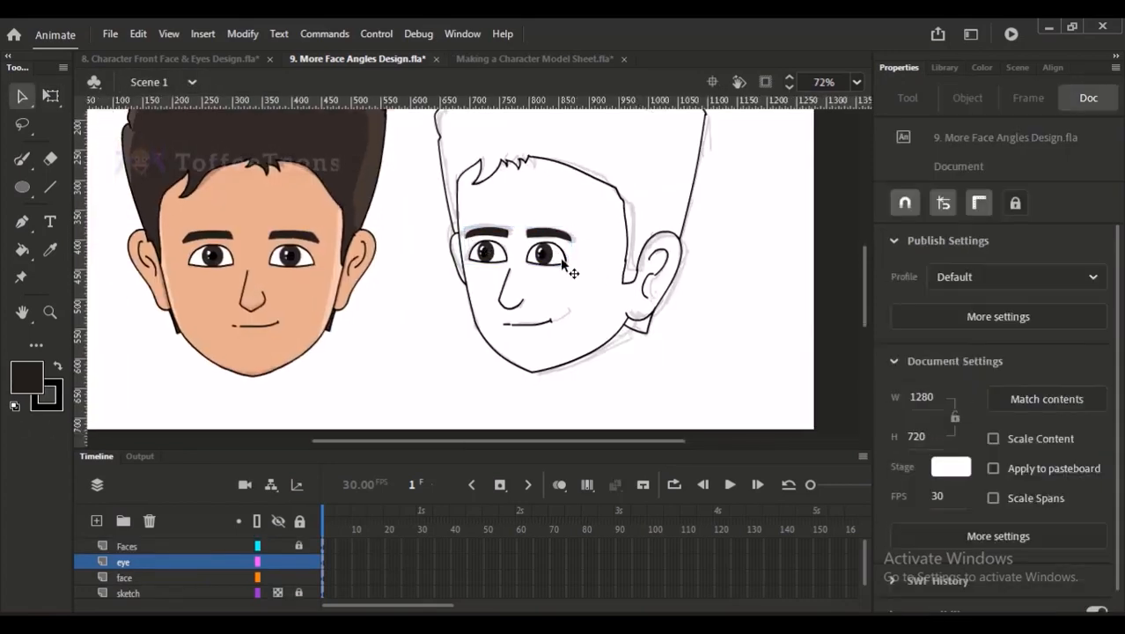
left_click(564, 257)
left_click(583, 261)
left_click(555, 262)
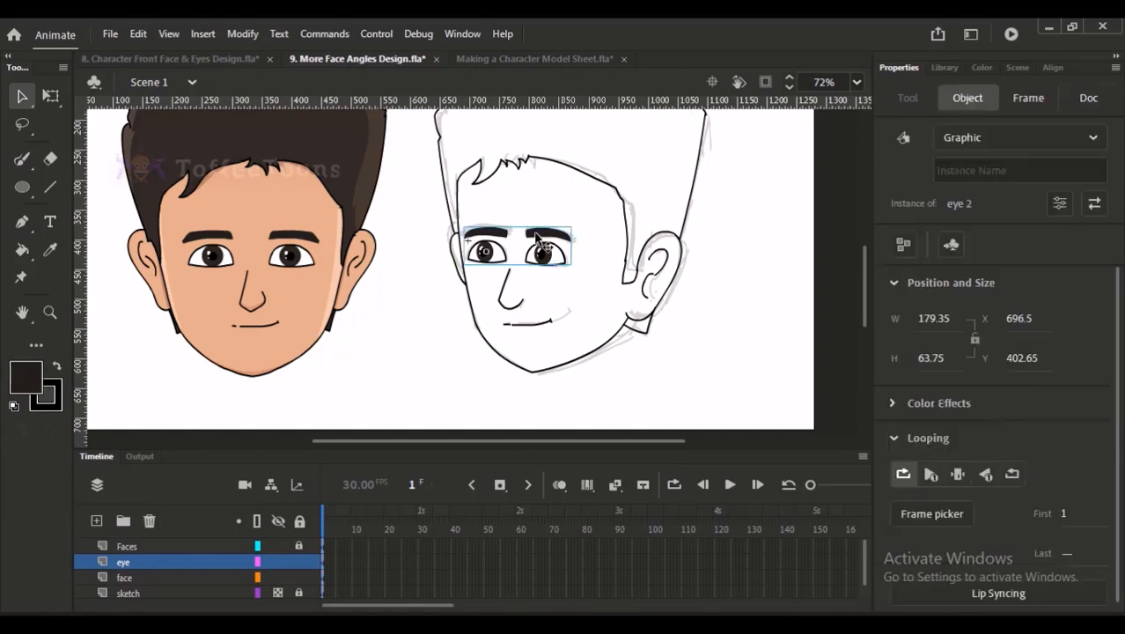
double_click(544, 250)
left_click_drag(515, 201, 599, 280)
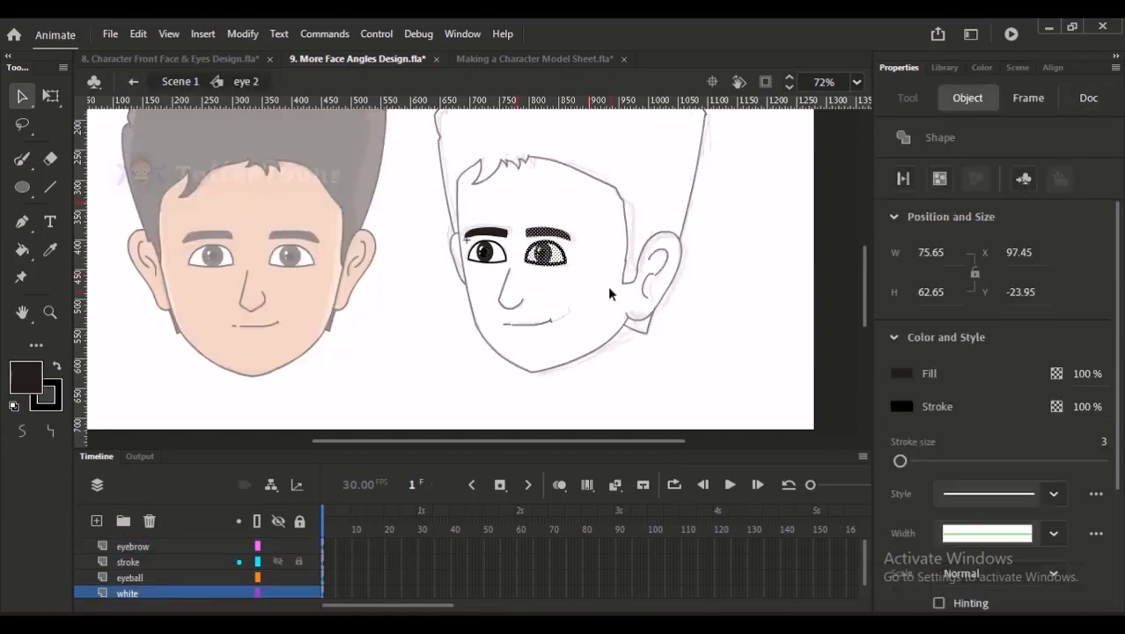
left_click(600, 284)
left_click(181, 81)
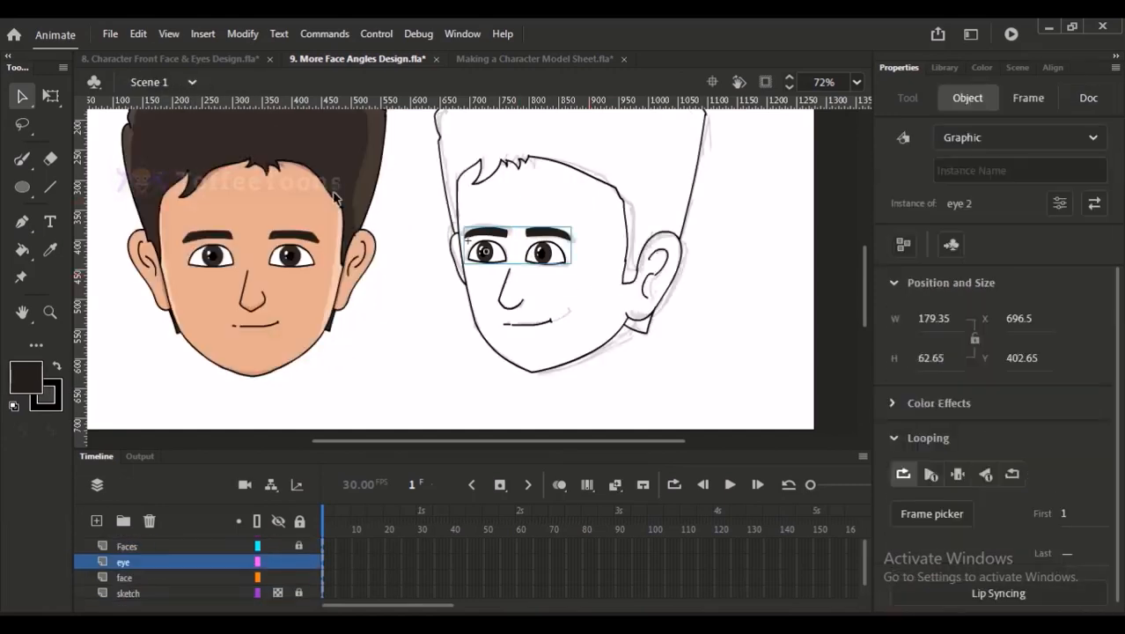
left_click(350, 277)
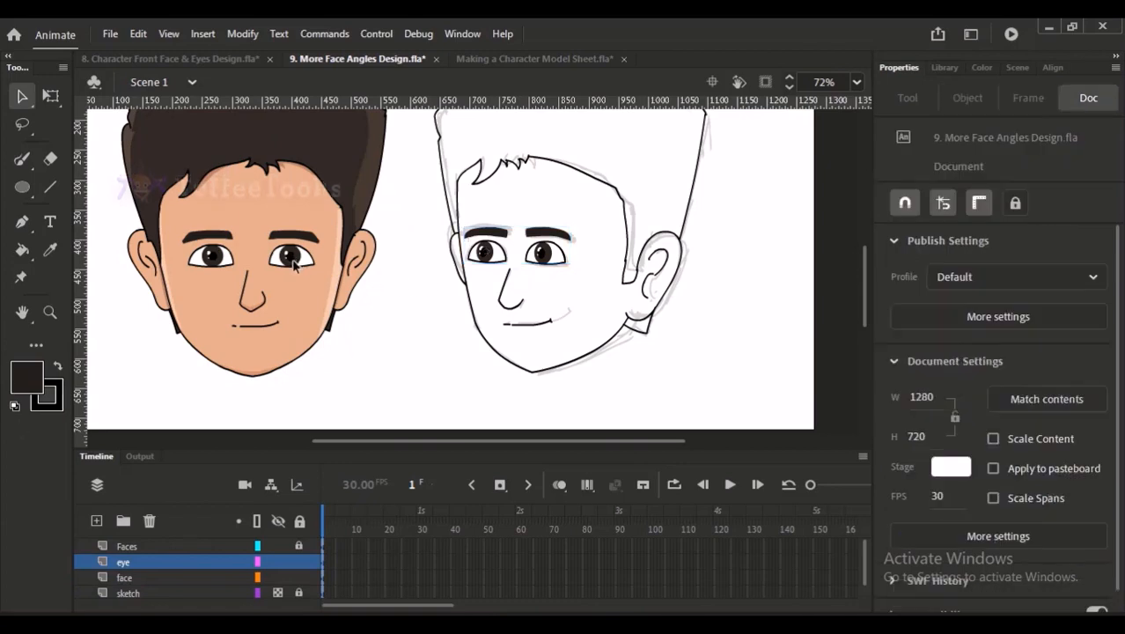
Step: Reopen the eye 2 symbol, nudge the second eye and its eyebrow back down slightly, and return to Scene 1
double_click(544, 262)
left_click_drag(518, 215, 595, 299)
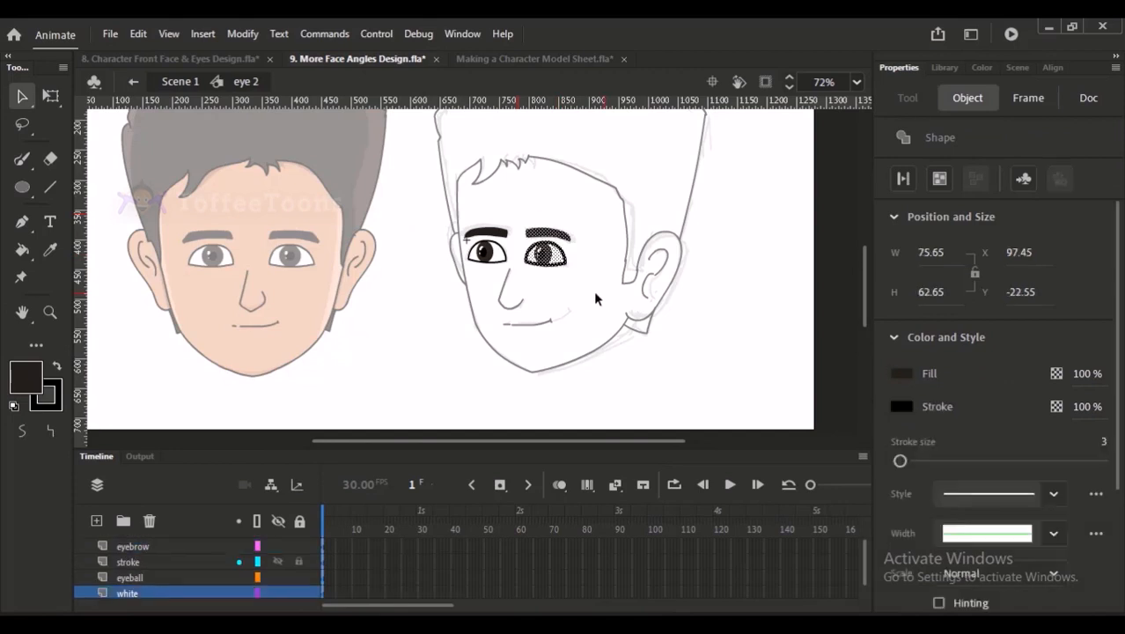
left_click(595, 299)
left_click(185, 81)
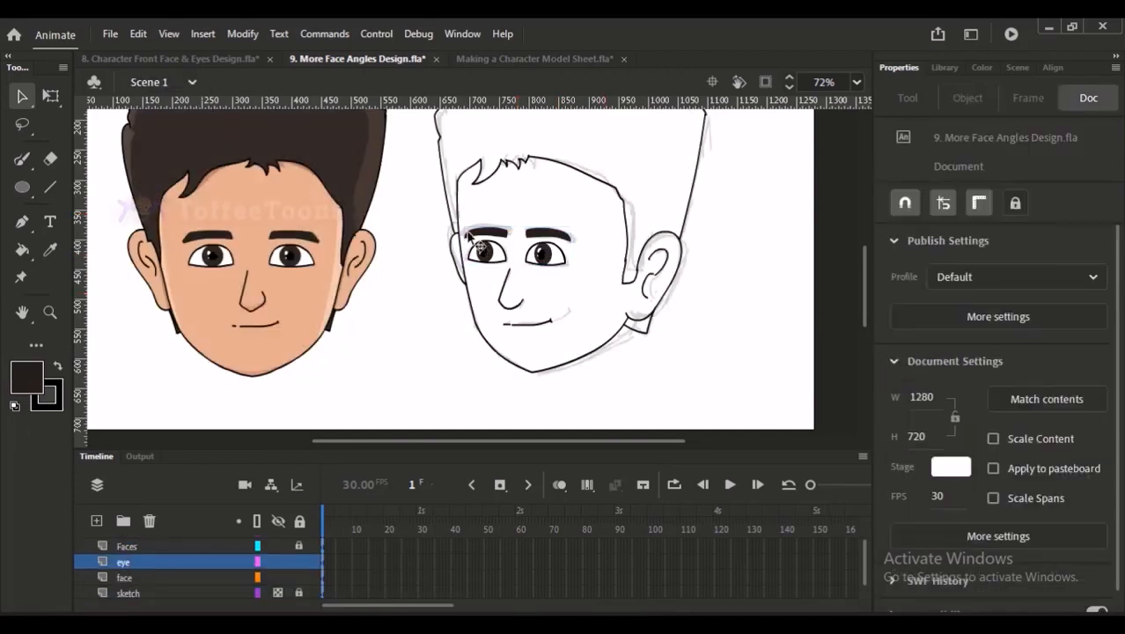
Step: On the face layer, fill the angled face's hair and the patch behind its ear with the dark hair colour sampled from the front face
left_click_drag(554, 135, 530, 186)
key("i")
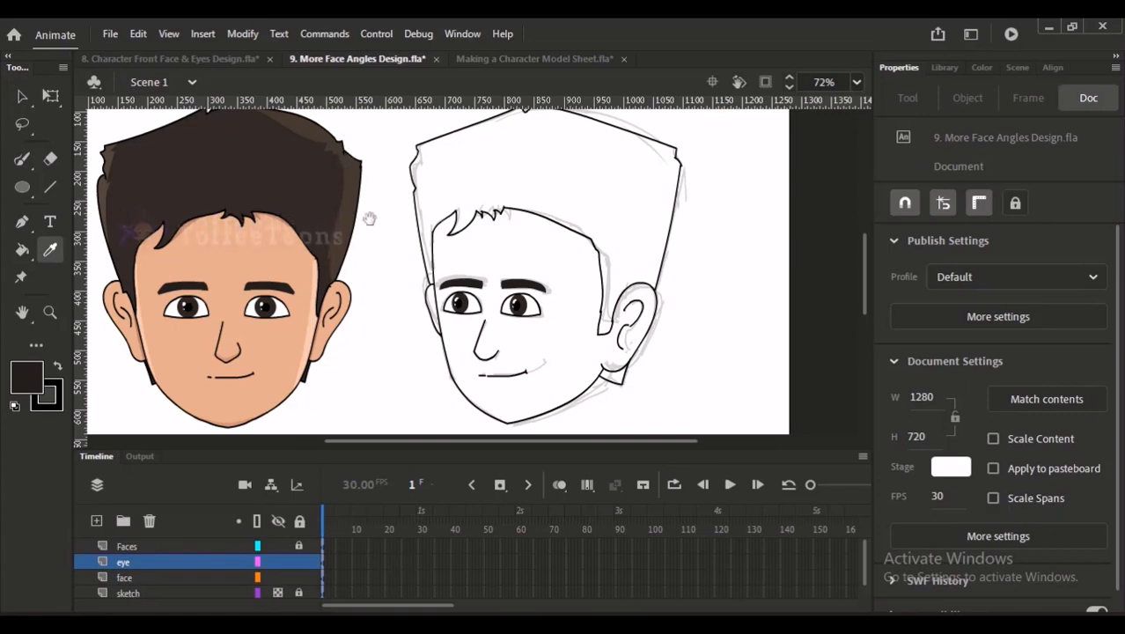
left_click_drag(368, 219, 345, 232)
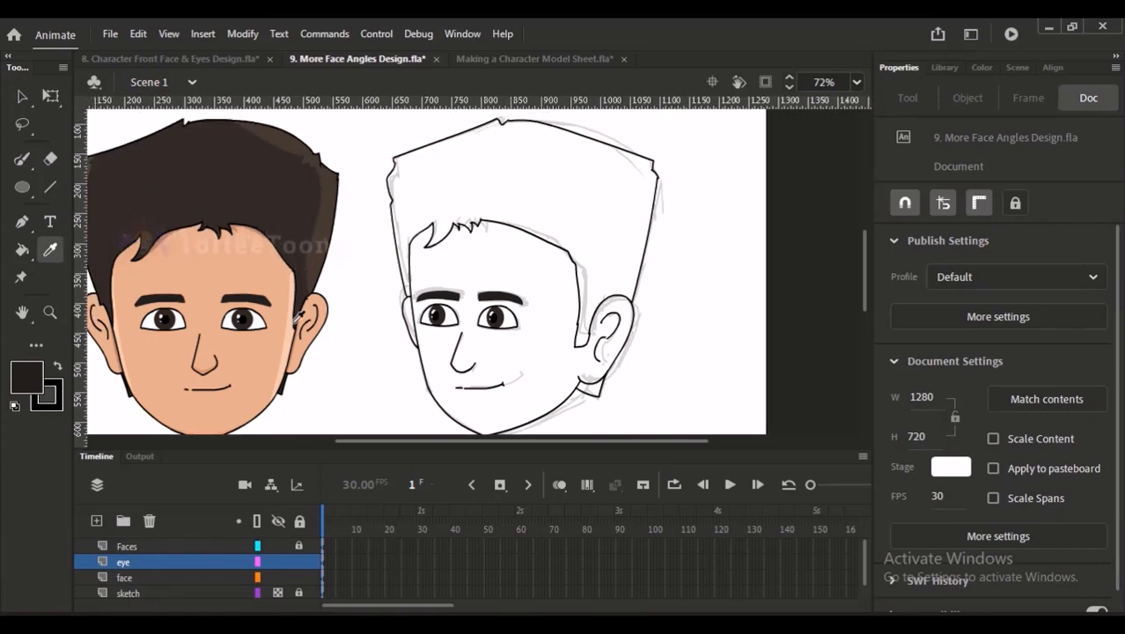
left_click_drag(325, 299, 357, 278)
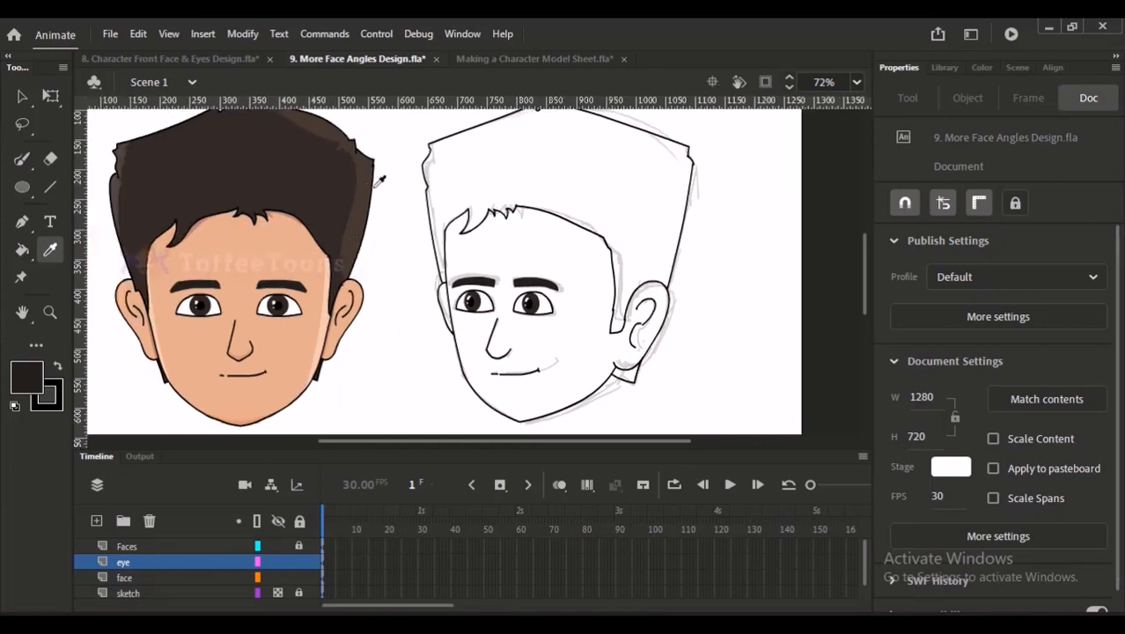
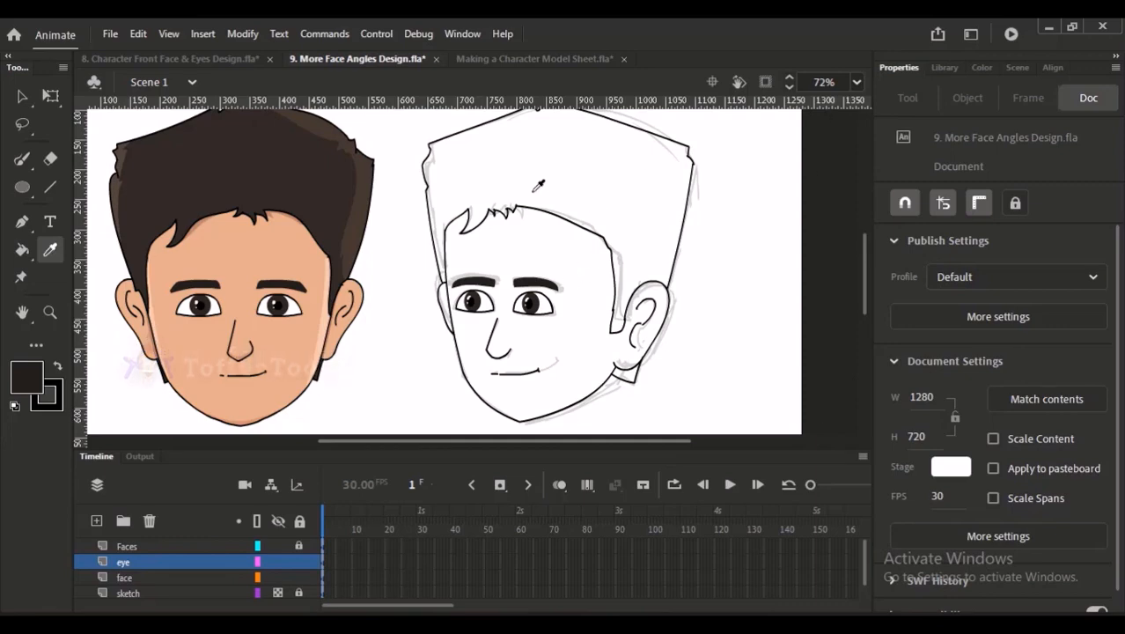
left_click(310, 194)
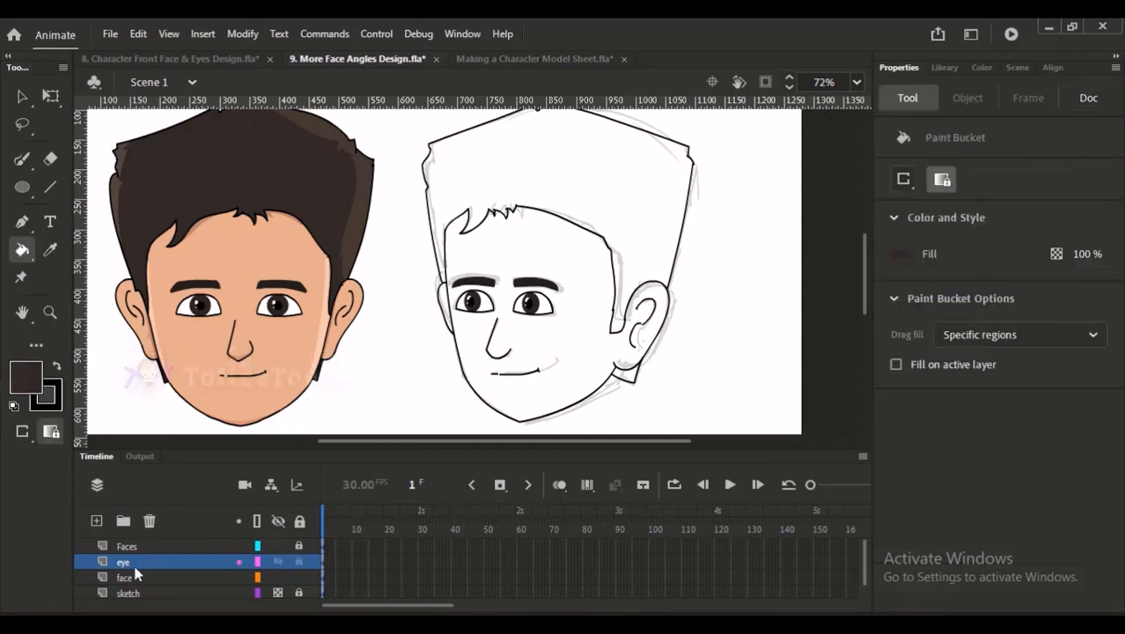
left_click(124, 576)
left_click(22, 430)
left_click(22, 95)
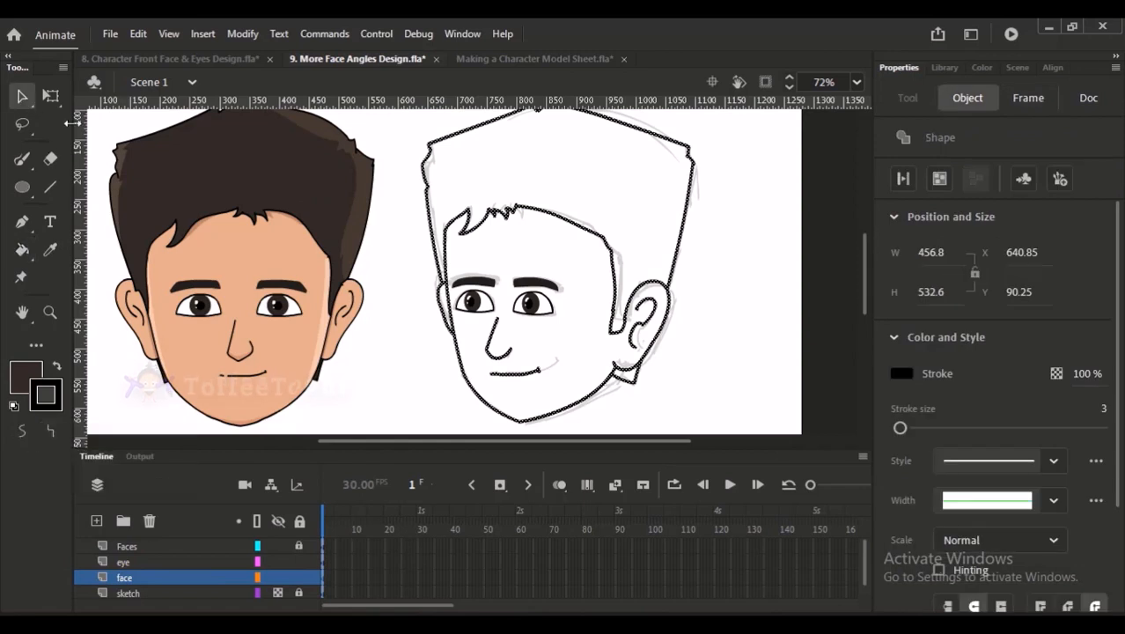
left_click(503, 190)
key("l")
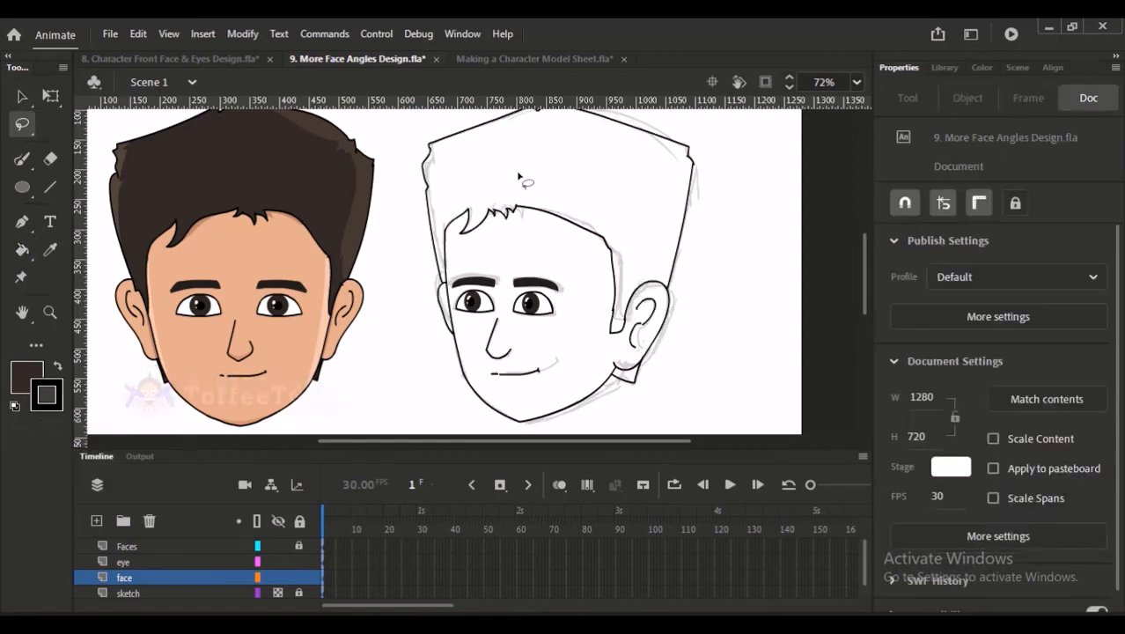
key("k")
left_click(572, 190)
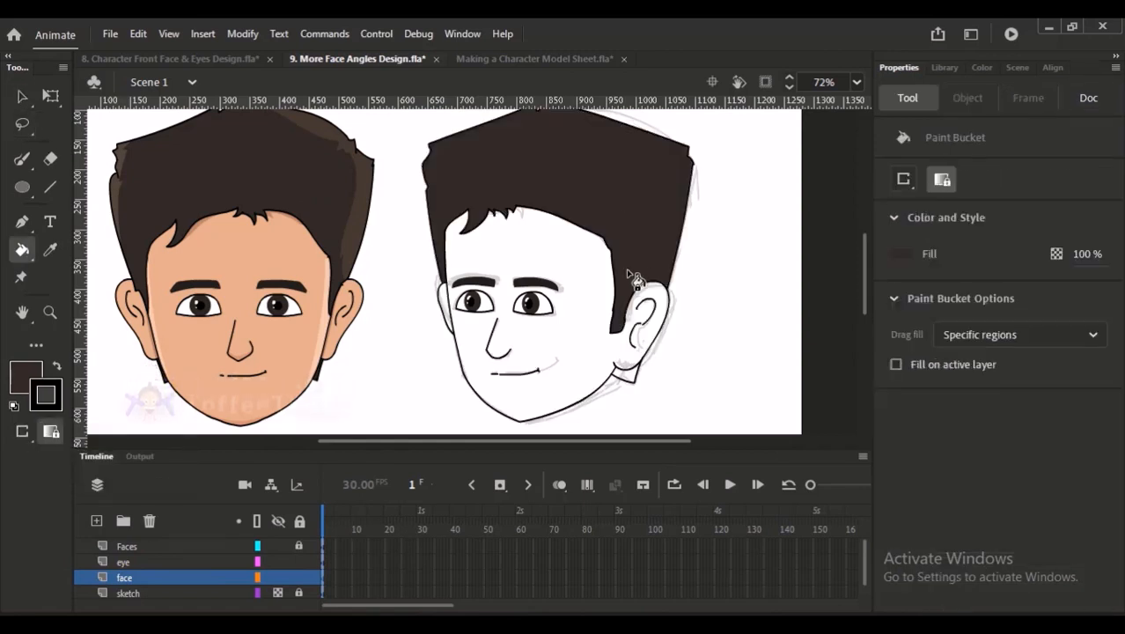
left_click(628, 377)
Step: Sample the skin colour from the front face and fill the angled face's skin and both ears with it
key("i")
left_click(290, 304)
left_click(546, 319)
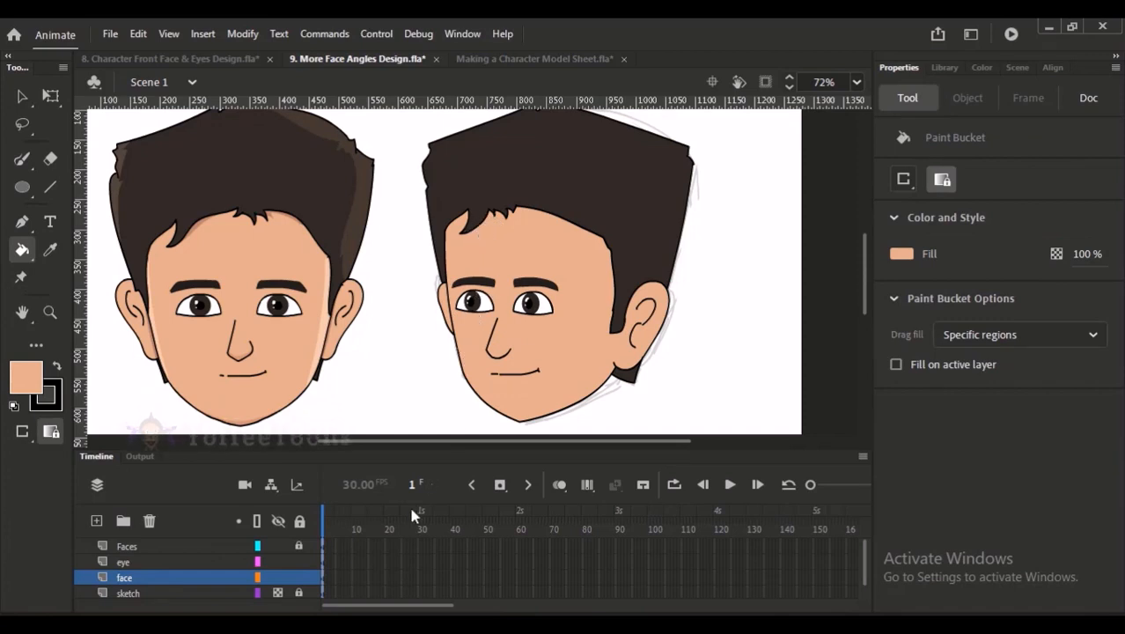
key("ctrl+minus")
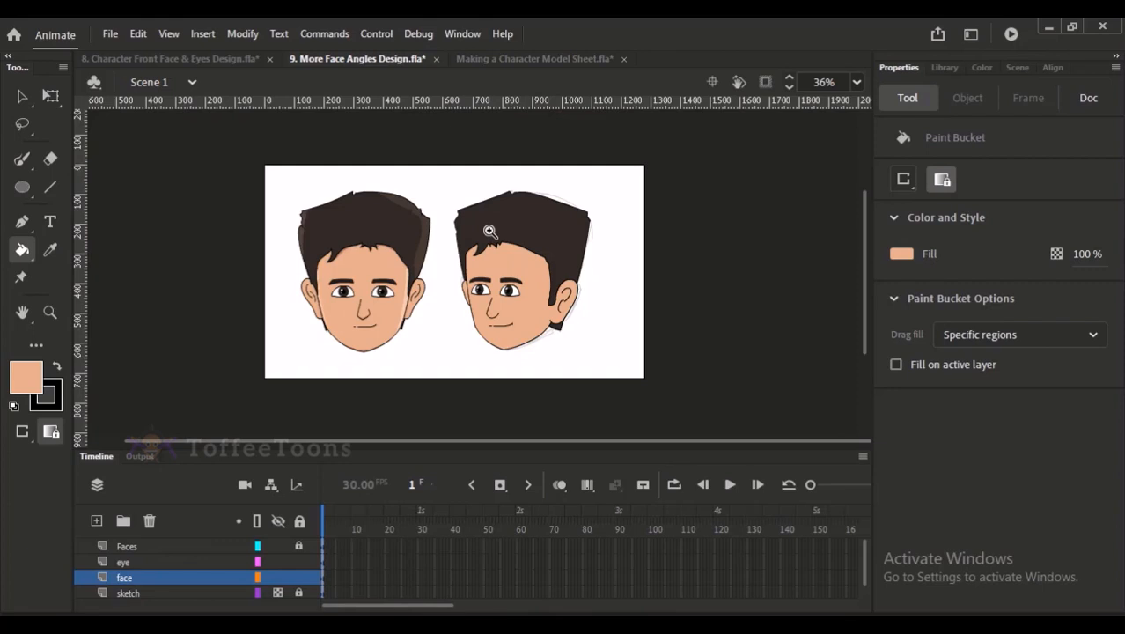
left_click(22, 96)
scroll(460, 275, "up", 3)
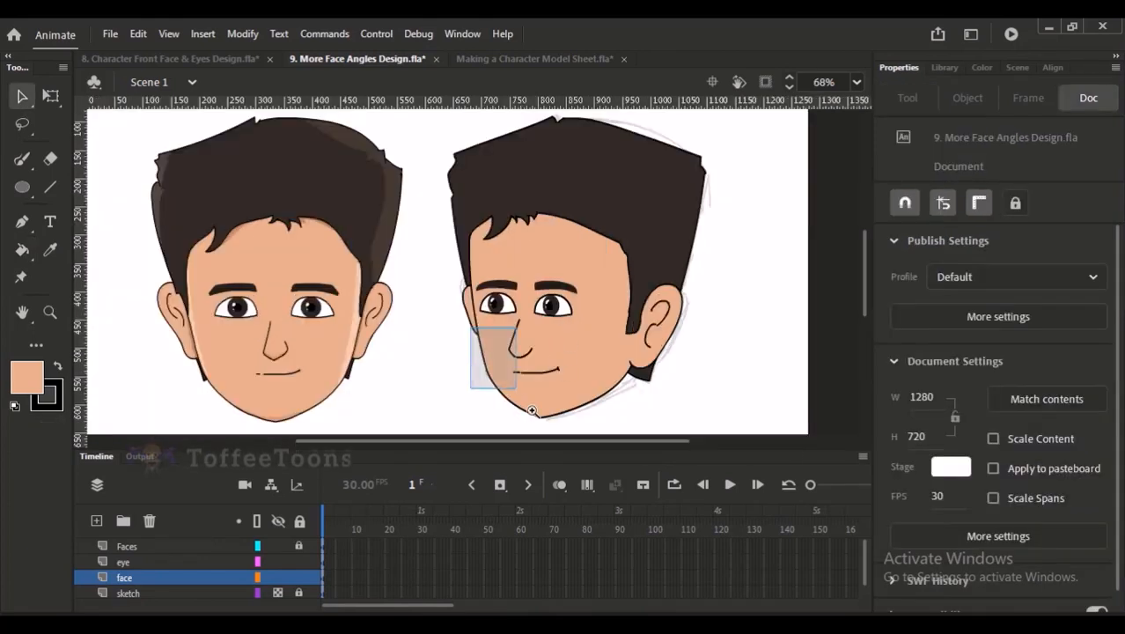
scroll(507, 394, "up", 4)
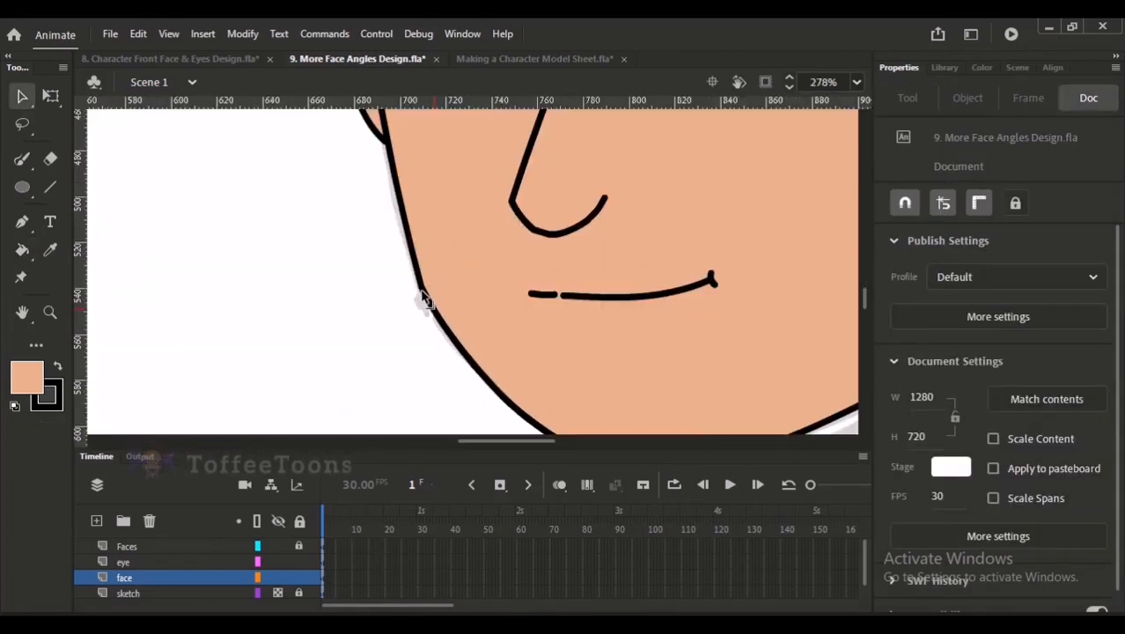
scroll(421, 273, "up", 3)
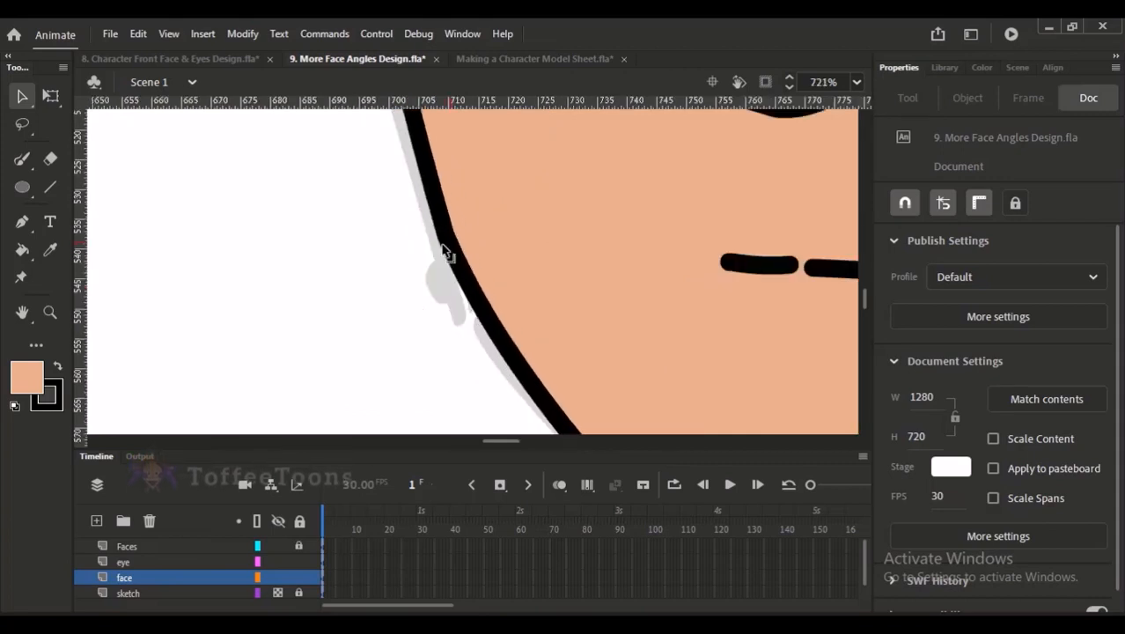
scroll(450, 248, "down", 8)
left_click_drag(596, 256, 601, 319)
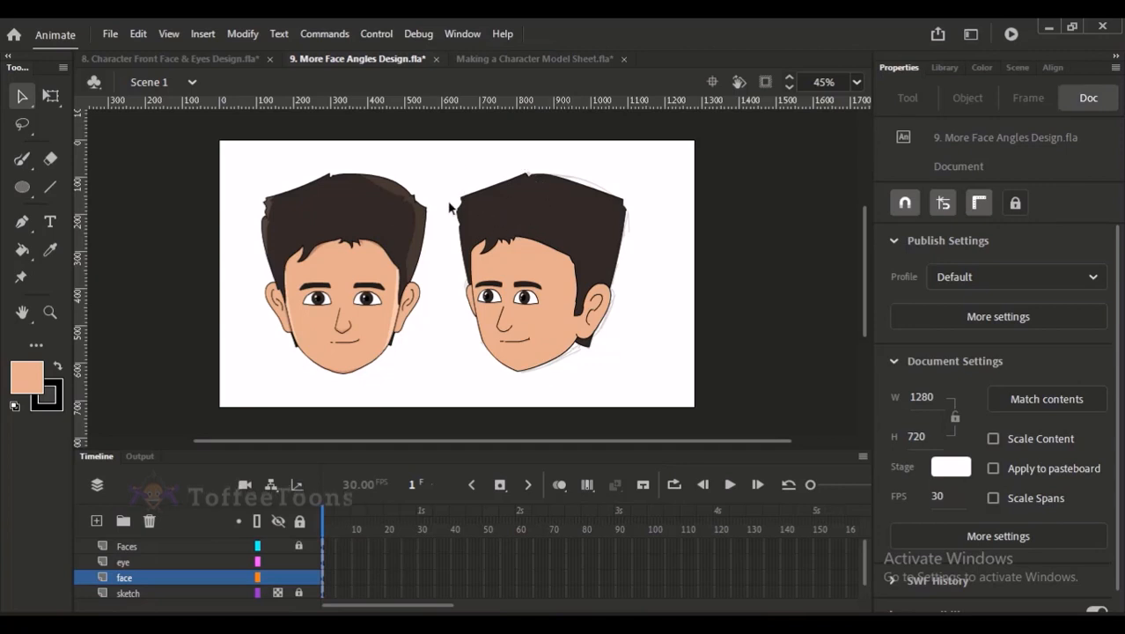
Step: Select the angled face's artwork on the eye and face layers and convert it to a graphic symbol named "C face 3/4th view"
left_click(180, 576)
left_click(177, 563, "shift")
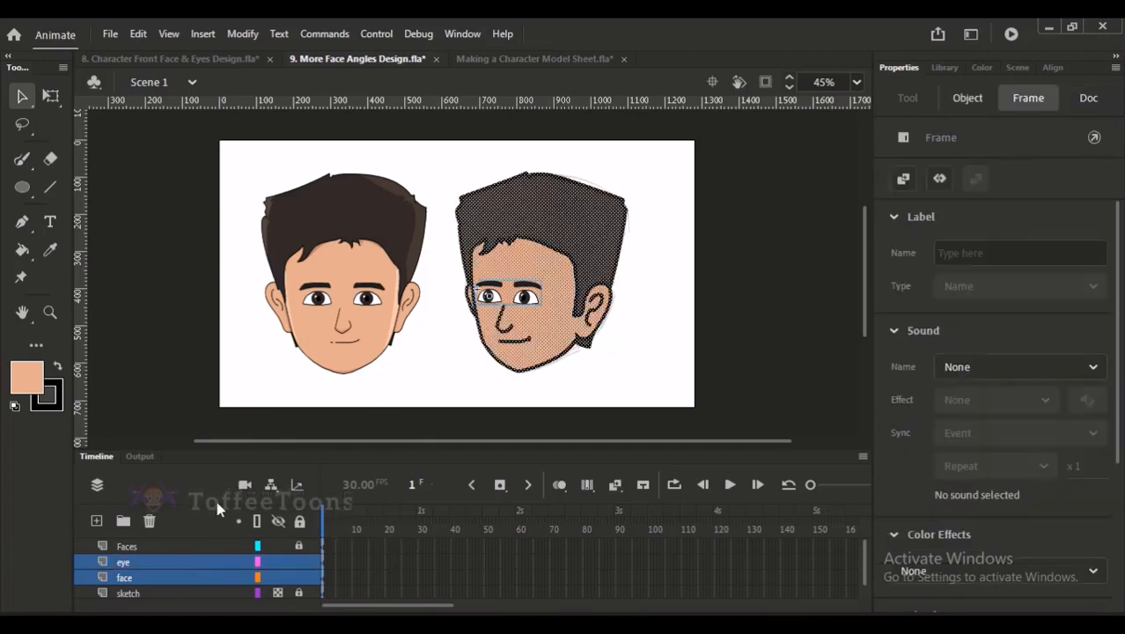
left_click_drag(447, 146, 667, 411)
key("F8")
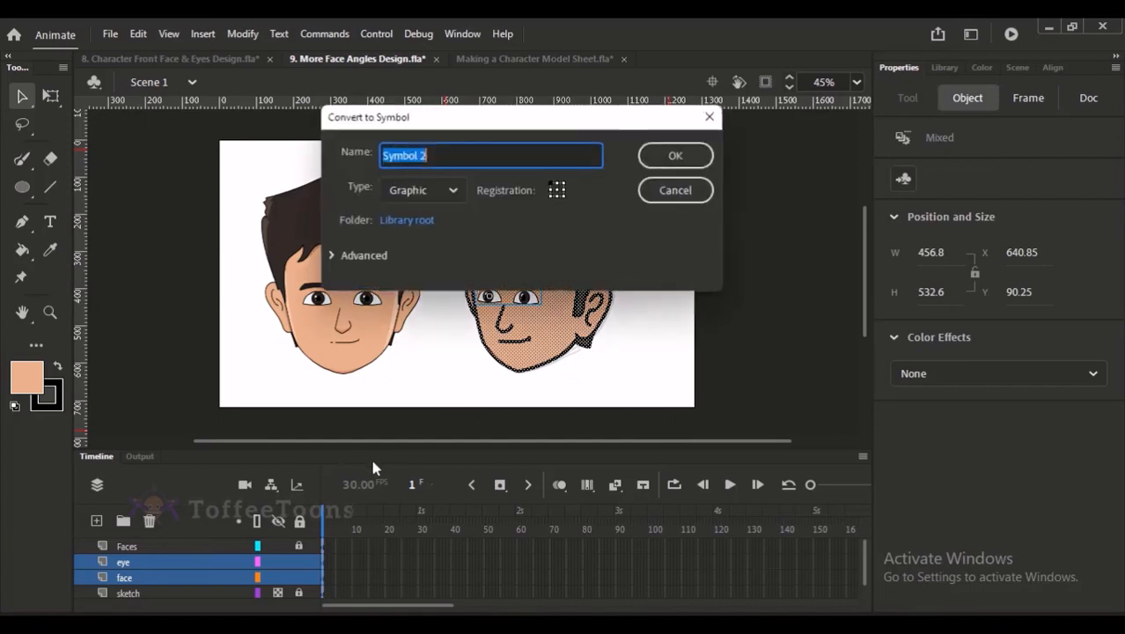
type("c")
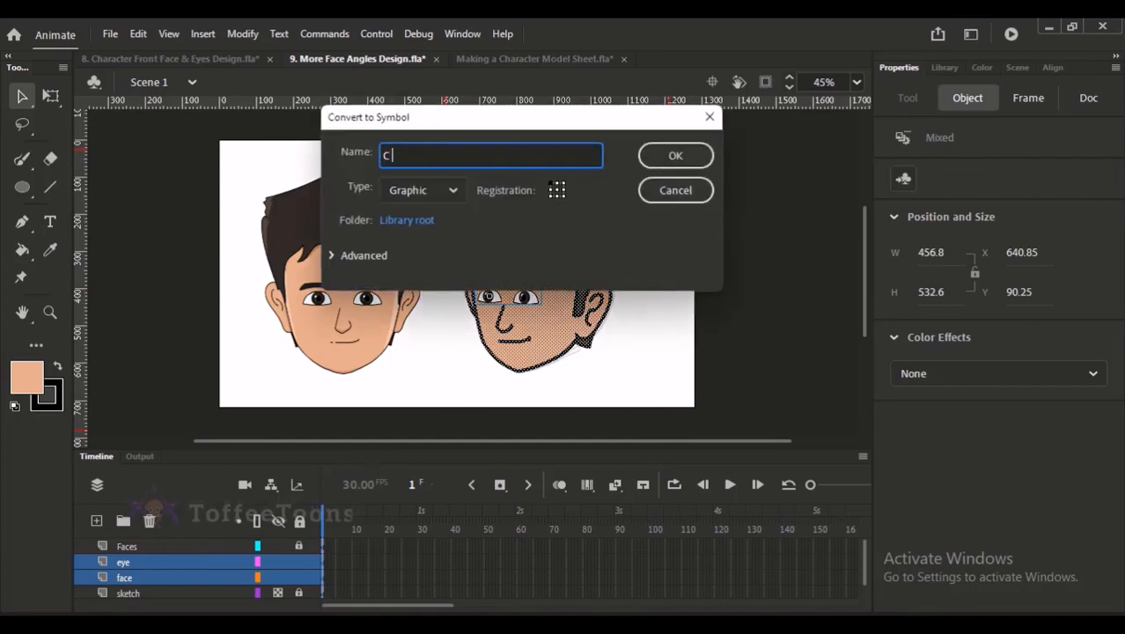
type(" face 3/4th")
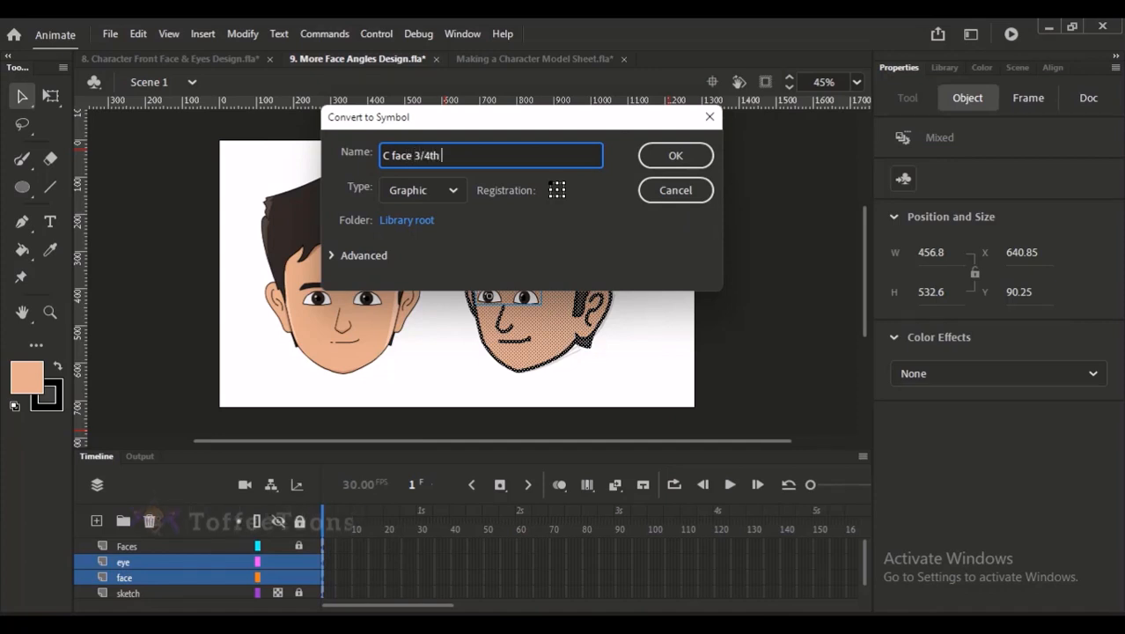
type(" view")
key("Return")
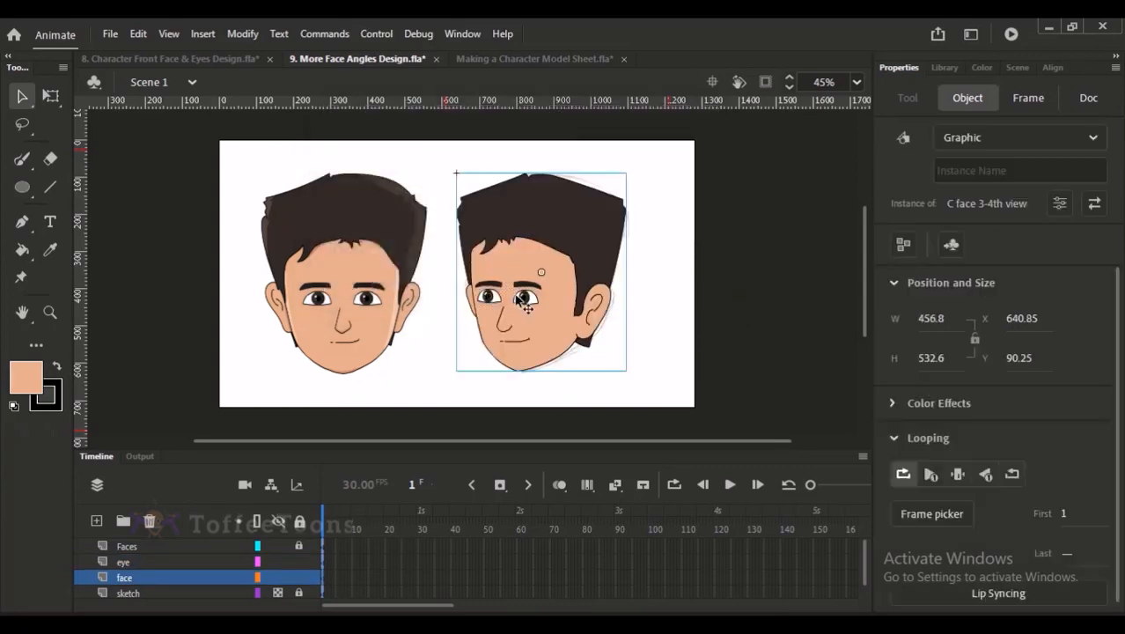
Step: Inside the new face symbol, cut the eyes from the face layer and paste them in place on a new layer above
double_click(521, 297)
left_click_drag(456, 223, 533, 340)
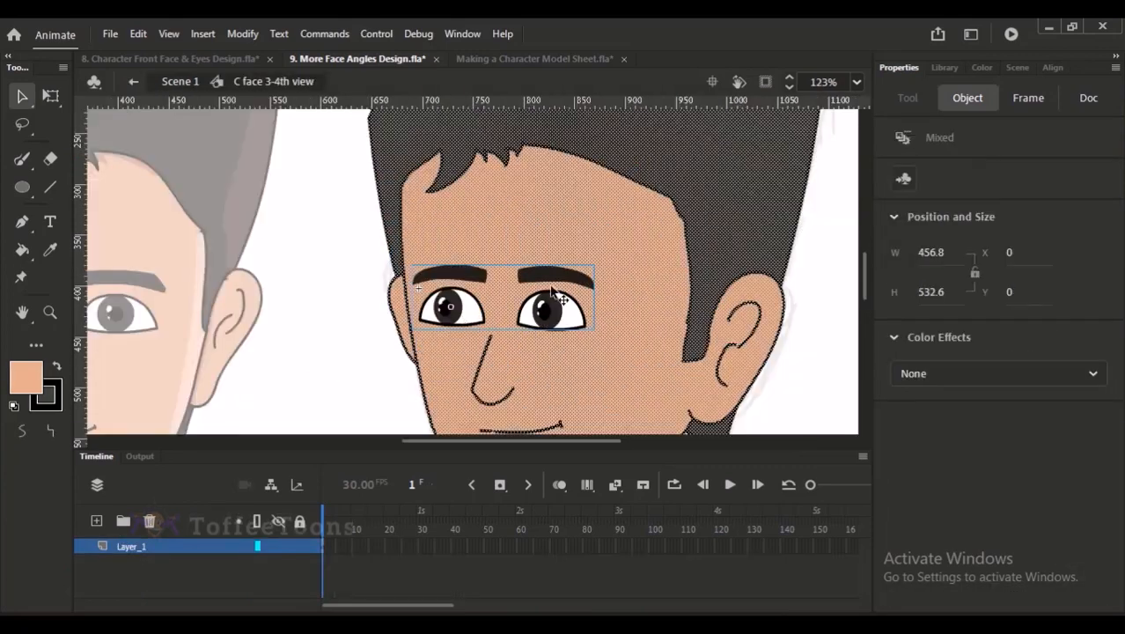
left_click(377, 358)
left_click(459, 316)
key("ctrl+x")
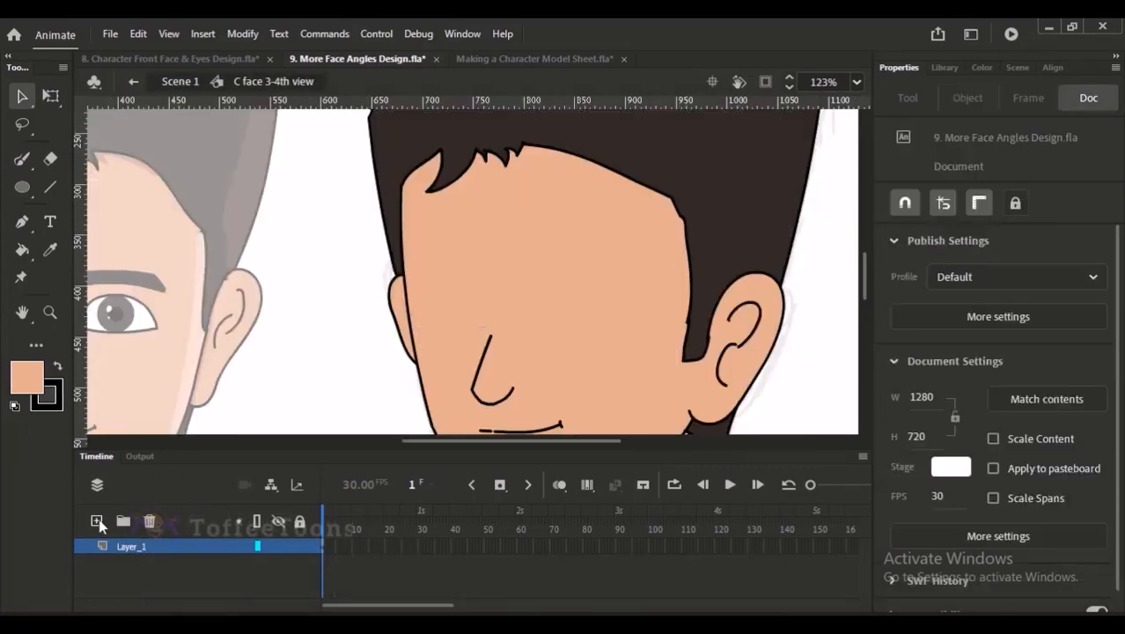
left_click(97, 520)
key("ctrl+shift+v")
left_click(269, 370)
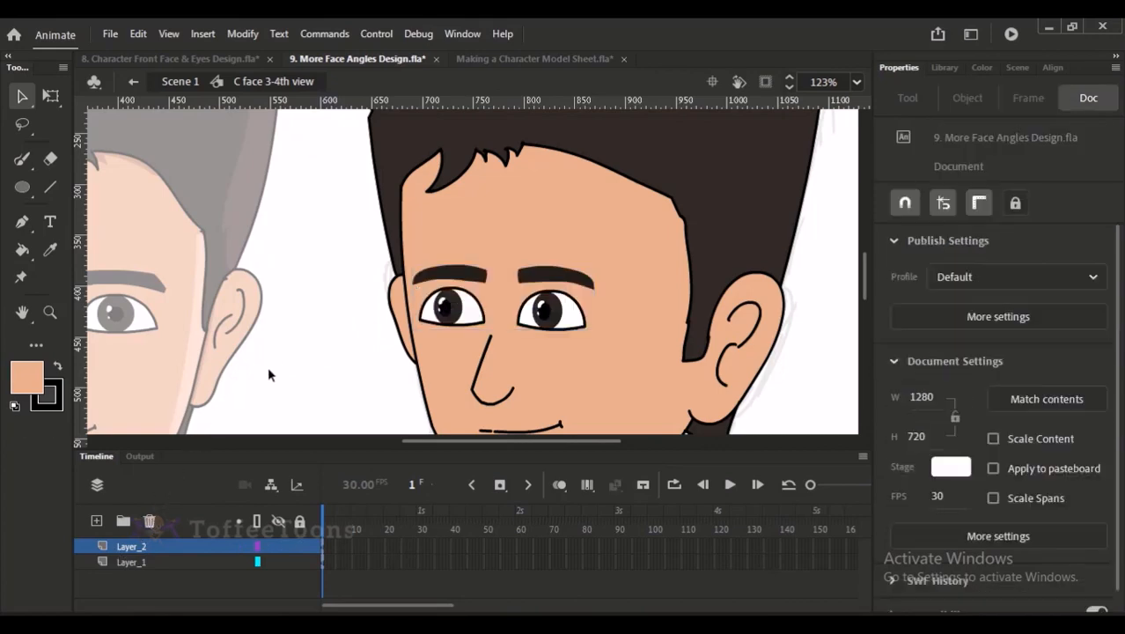
Step: Leave the face symbol for the main scene and delete the emptied face layer
key("ctrl+minus")
left_click(200, 81)
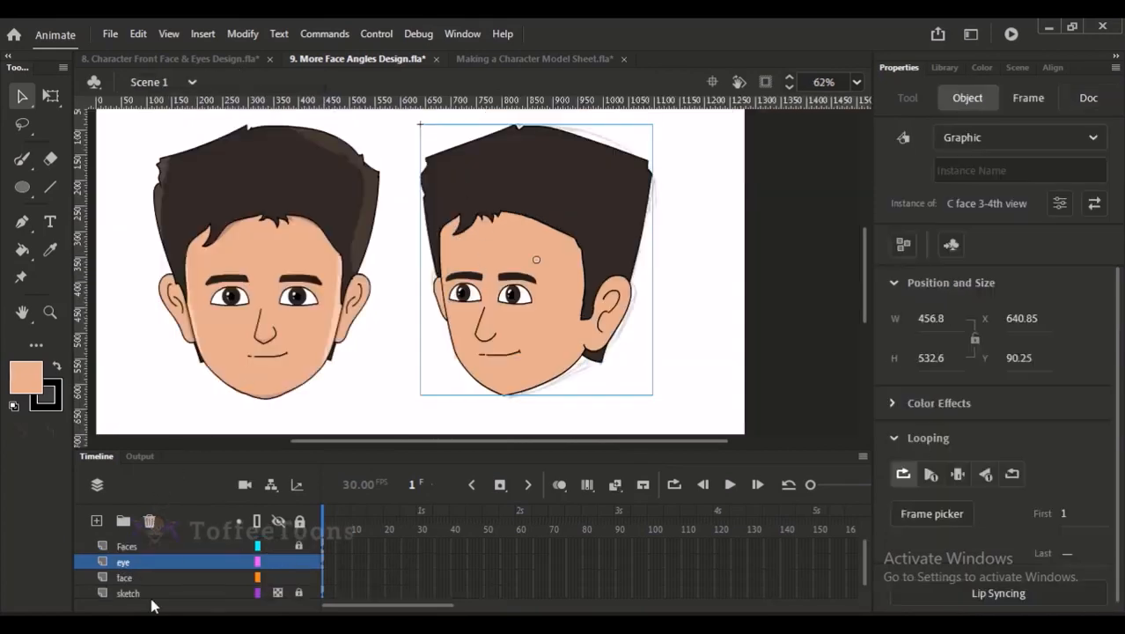
left_click(151, 595)
left_click(149, 520)
key("ctrl+z")
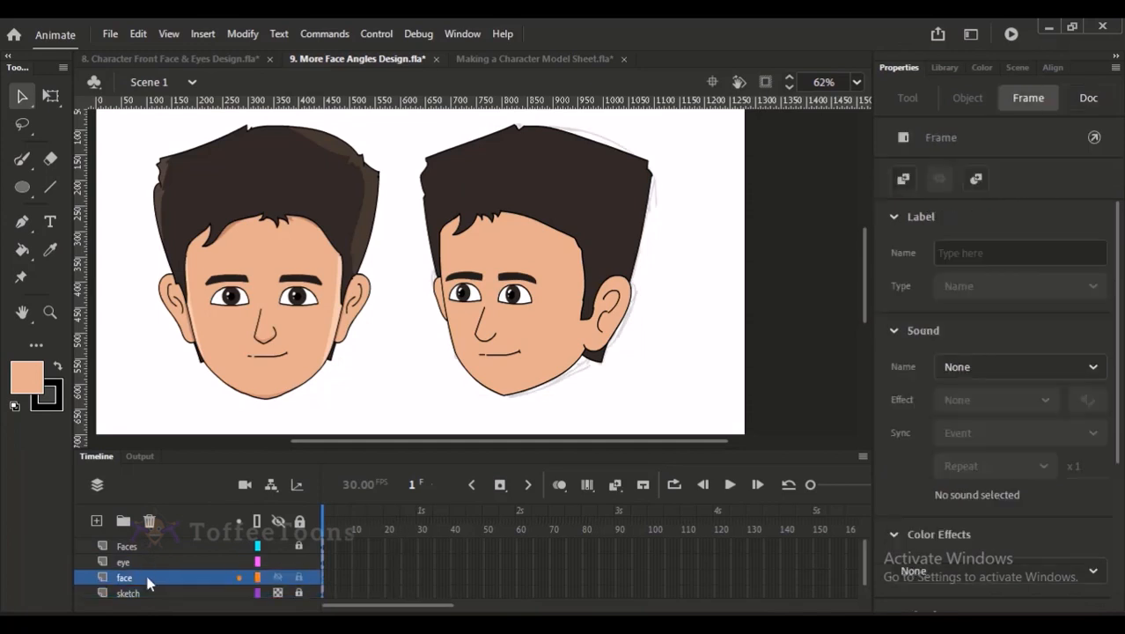
left_click(145, 551)
left_click(148, 562)
left_click(150, 577)
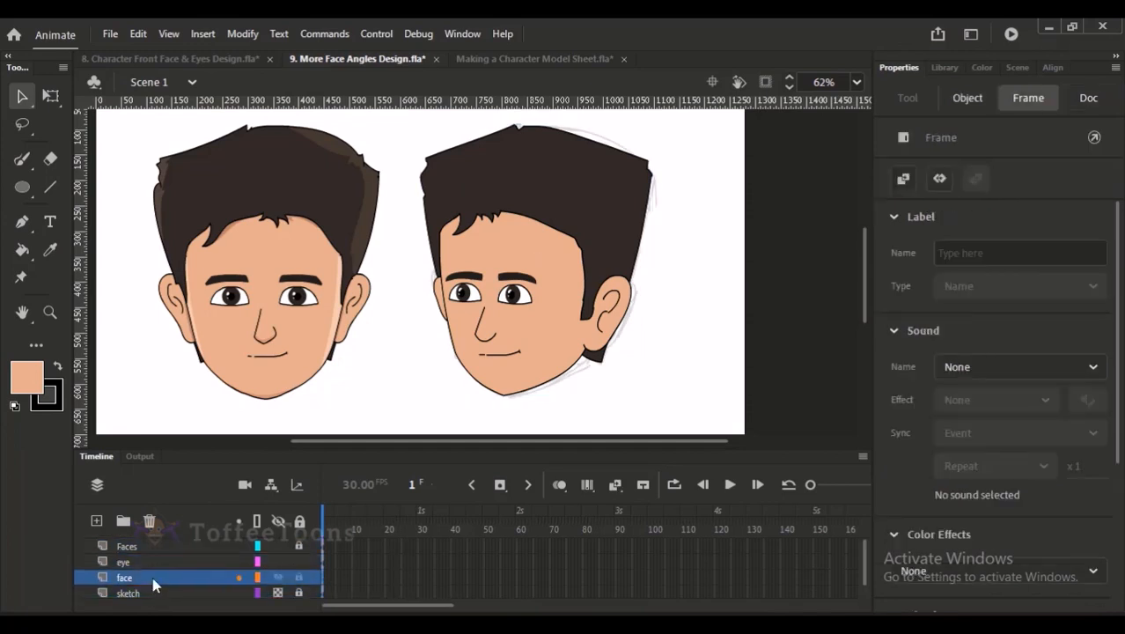
left_click(150, 520)
Step: Move the three-quarter face symbol in place from the eye layer to the Faces layer, and delete the eye layer
left_click(497, 247)
key("Delete")
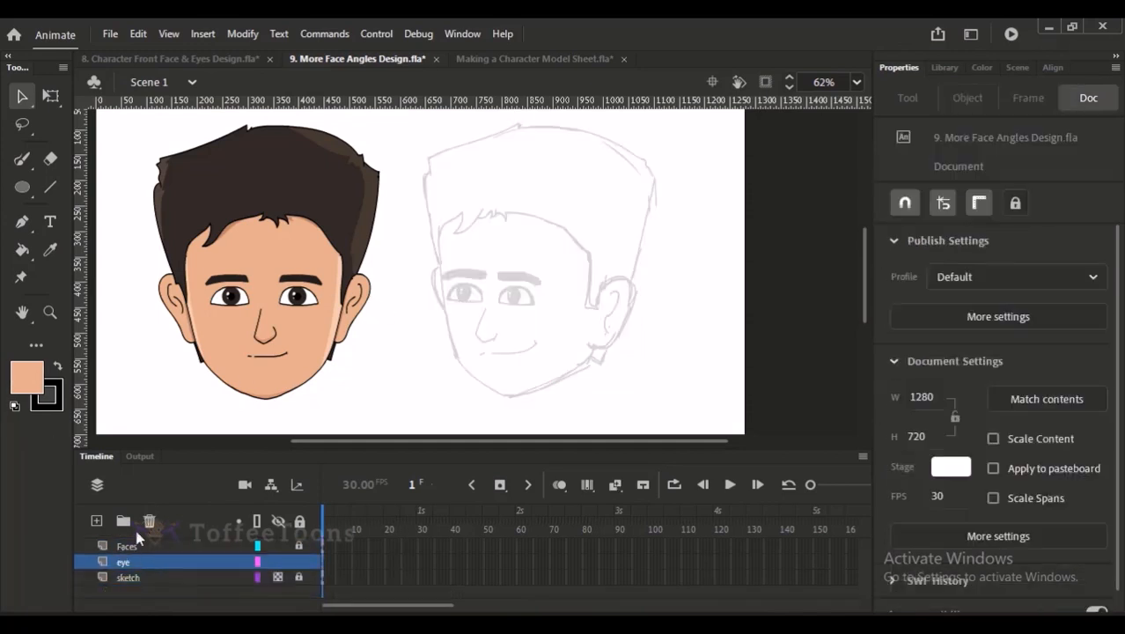
left_click(170, 556)
left_click(167, 546)
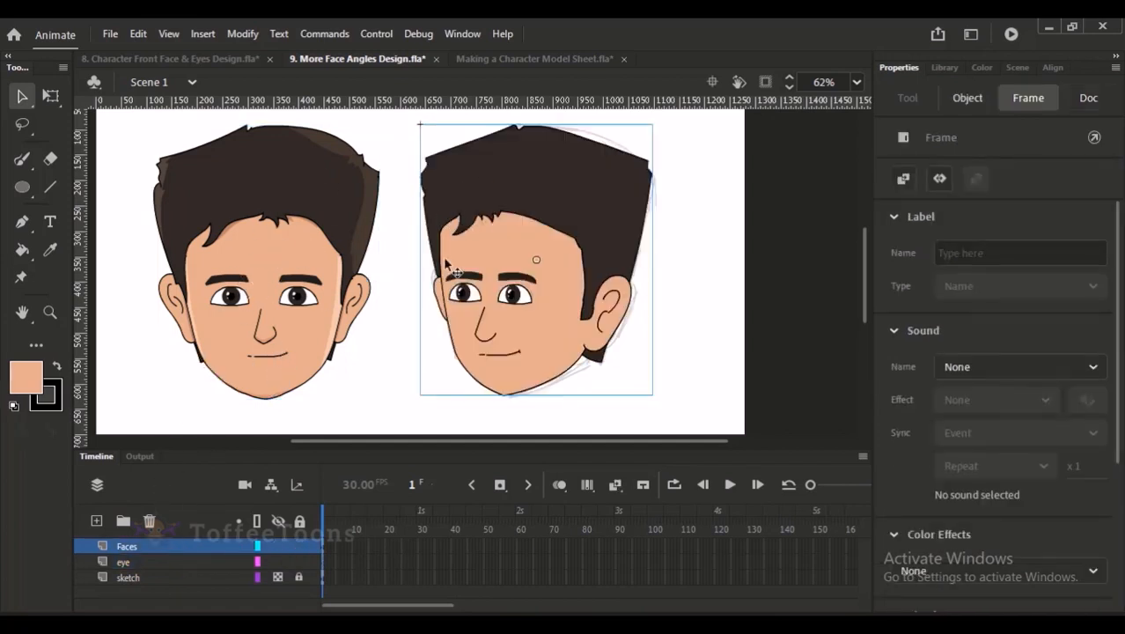
left_click(180, 564)
left_click(148, 520)
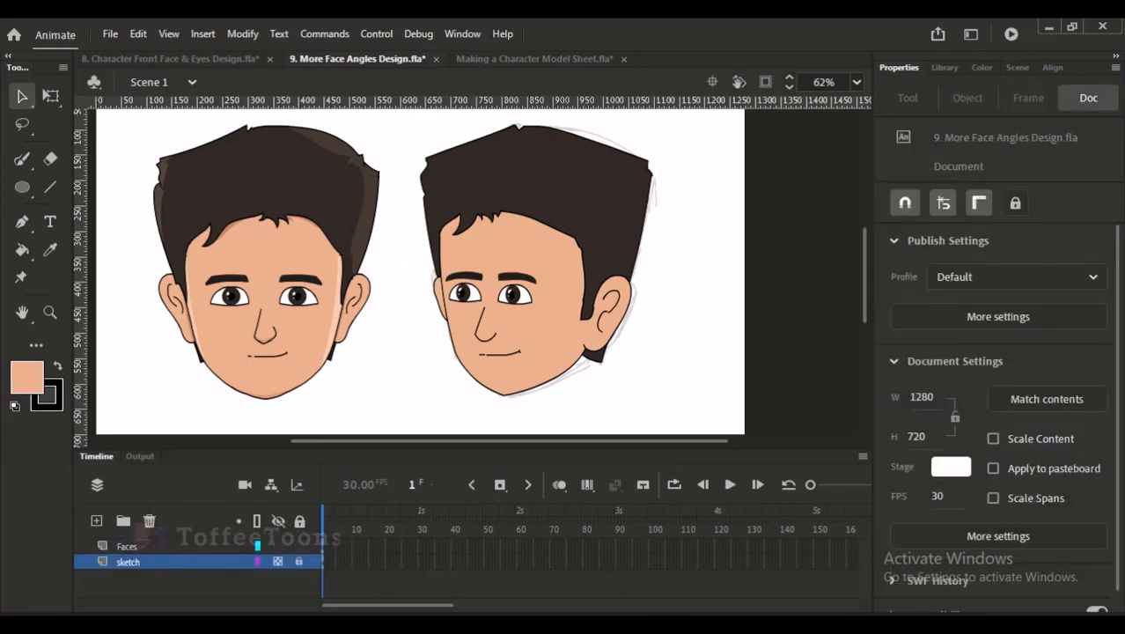
Step: Scale the front and three-quarter faces down together, making the front face about 362 by 439 px
key("ctrl+2")
mouse_move(735, 181)
left_mouse_down()
mouse_move(363, 299)
mouse_move(364, 309)
left_mouse_up()
key("q")
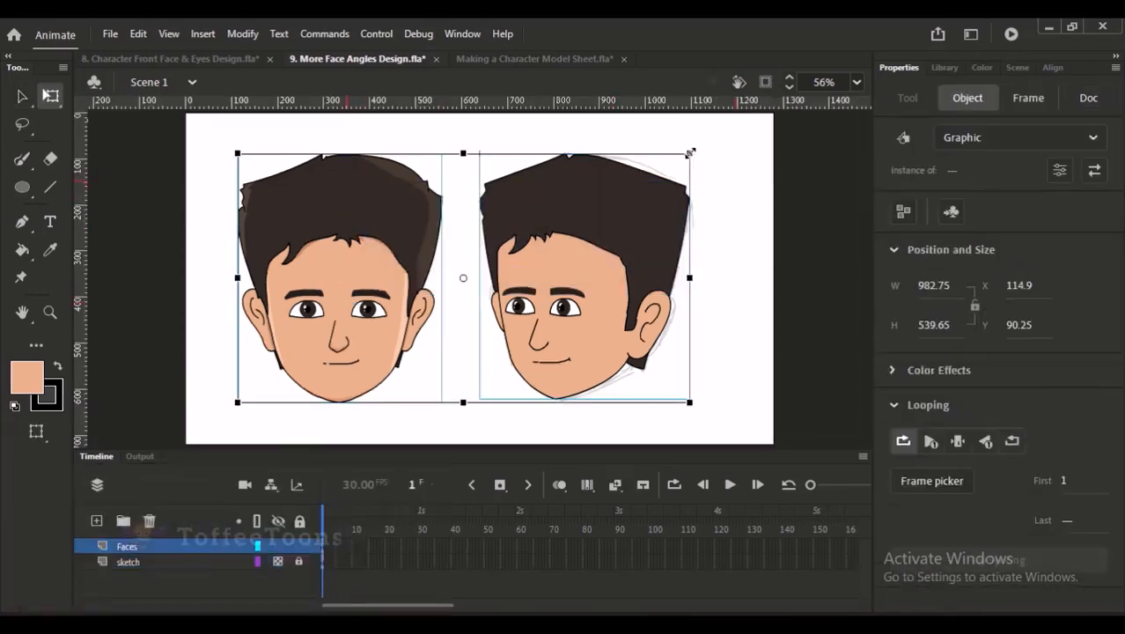
left_click_drag(691, 154, 639, 214)
Step: Place the front face at the stage's left edge and the three-quarter face close beside it, freeing the right side
mouse_move(603, 256)
left_mouse_down()
mouse_move(537, 275)
mouse_move(546, 260)
mouse_move(518, 248)
left_mouse_up()
left_click(564, 239)
left_click_drag(341, 276, 329, 275)
left_click_drag(468, 271, 457, 273)
left_click_drag(322, 293, 312, 291)
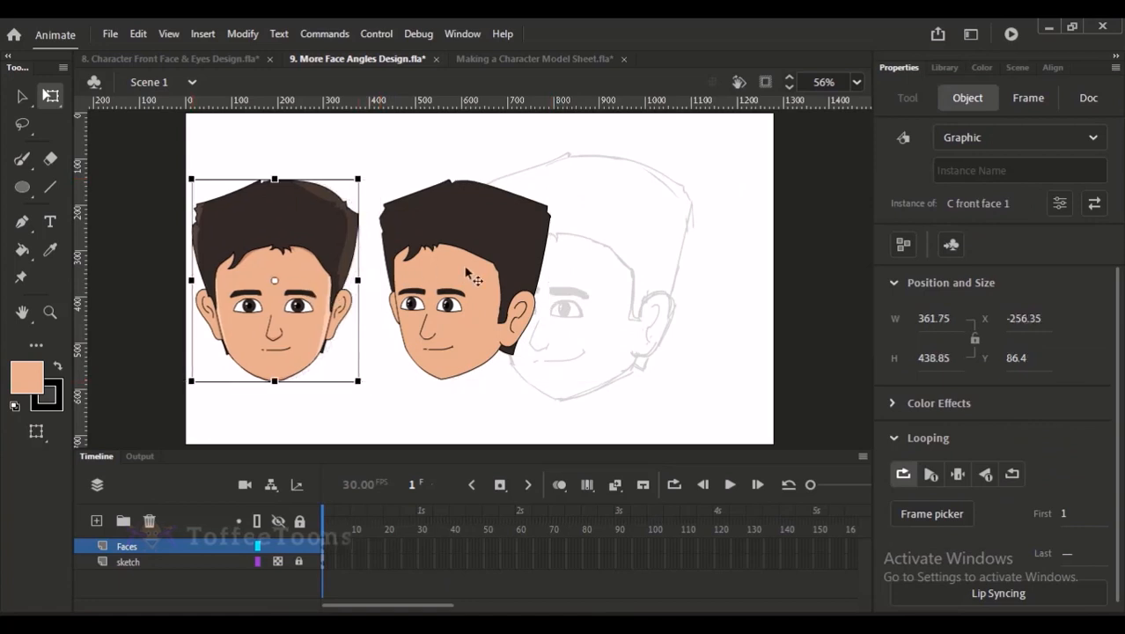
left_click_drag(464, 270, 460, 266)
Step: Show the guides and remove every old horizontal guide from the stage
left_click(589, 154)
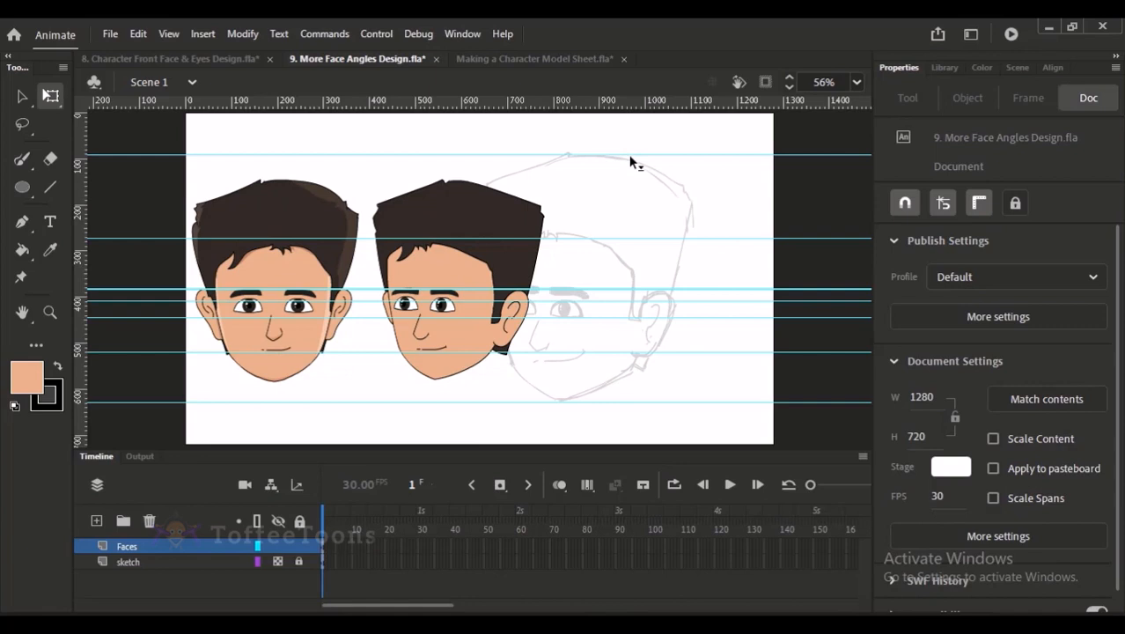
left_click_drag(628, 154, 650, 47)
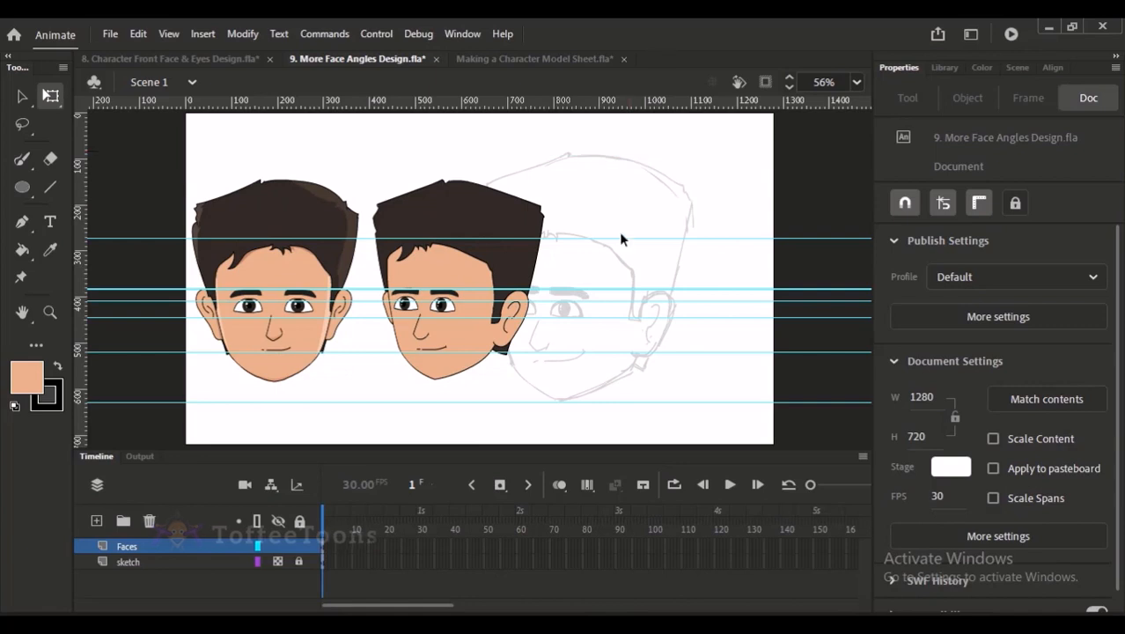
left_click_drag(620, 238, 632, 46)
left_click_drag(606, 287, 635, 50)
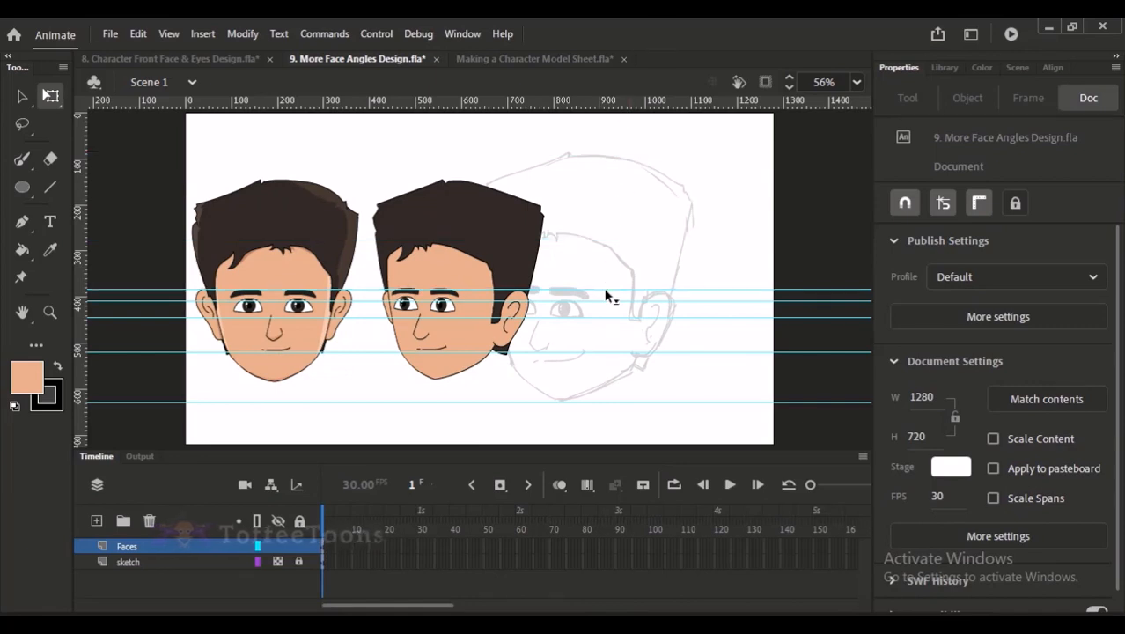
left_click_drag(605, 293, 620, 83)
left_click_drag(615, 318, 611, 275)
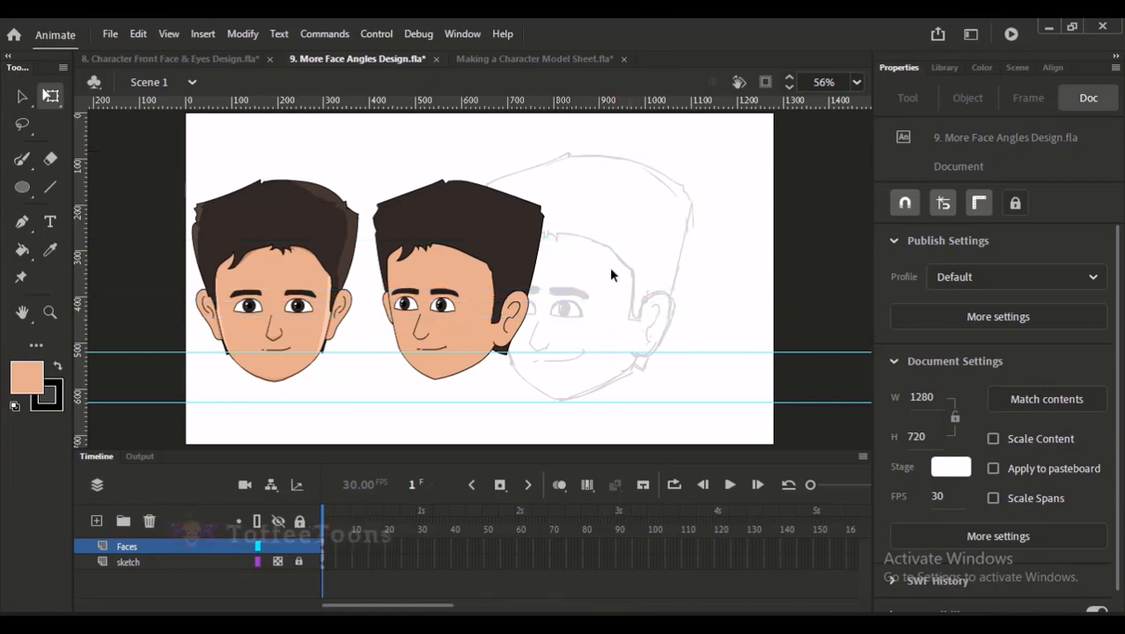
left_click_drag(614, 351, 616, 62)
left_click_drag(629, 401, 689, 21)
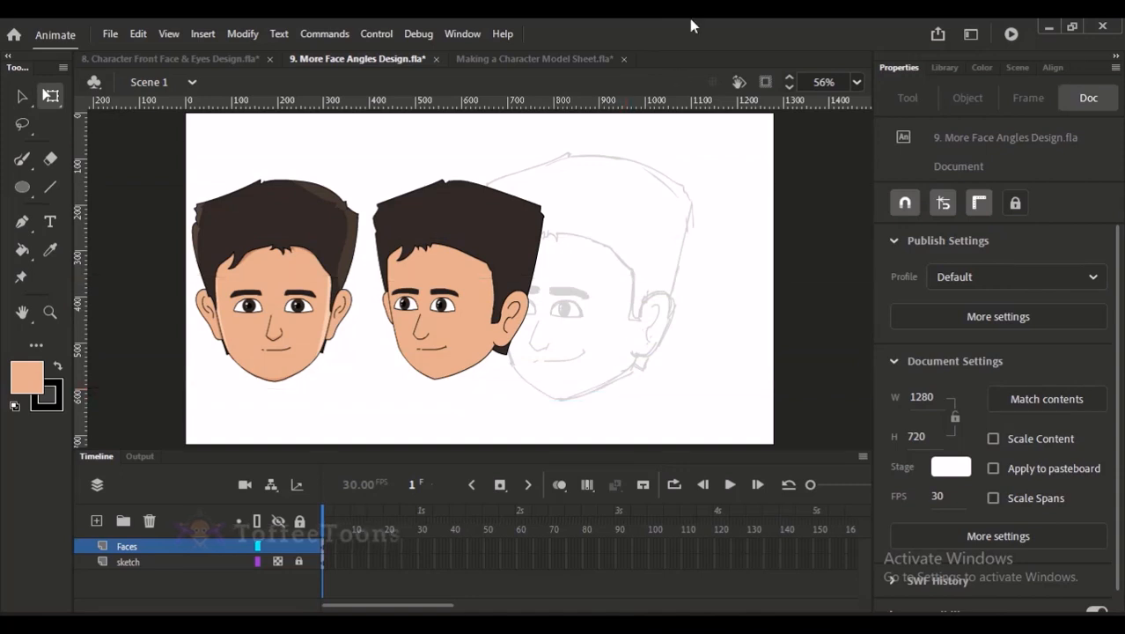
Step: Delete the old face sketch from the sketch layer, set that layer fully visible instead of semi-transparent, and lock it
left_click(170, 560)
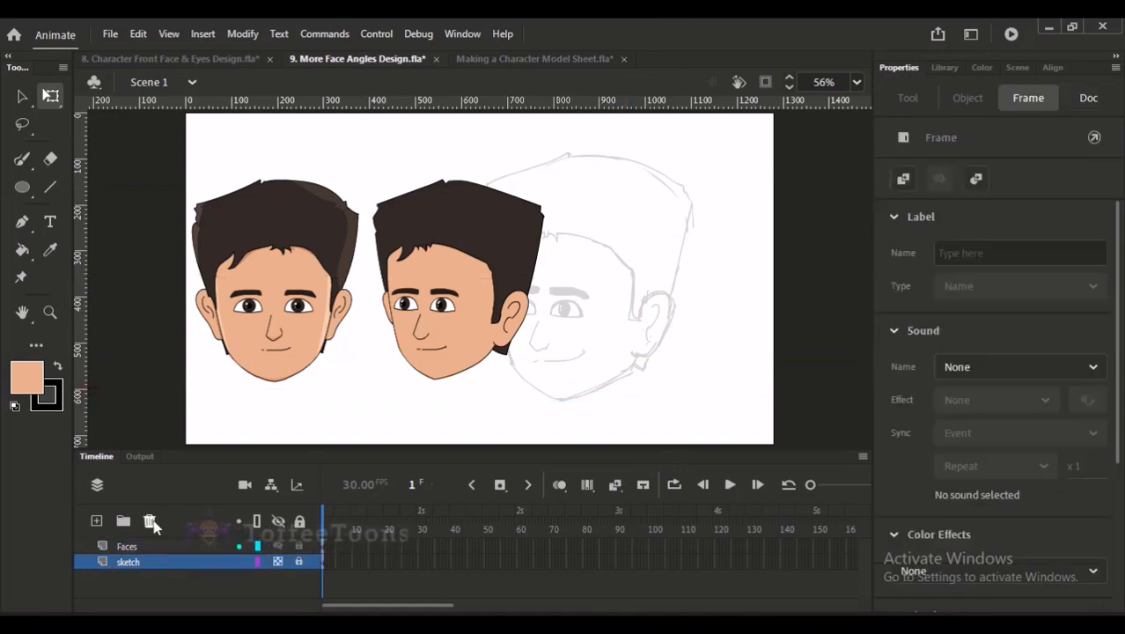
left_click(206, 567)
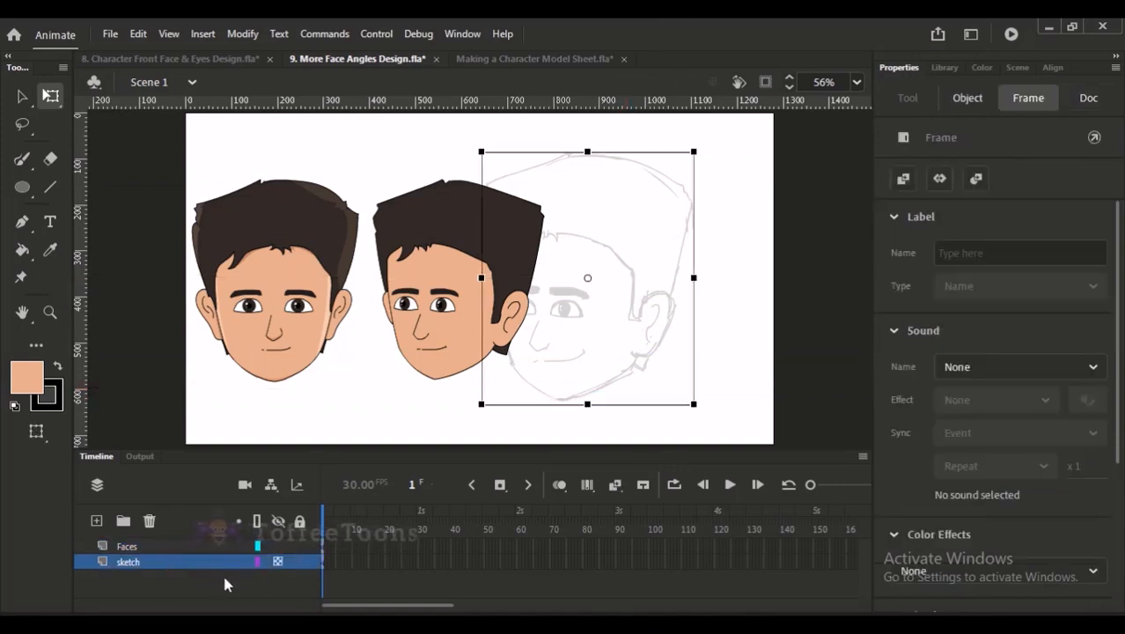
key("Delete")
right_click(201, 563)
left_click(220, 548)
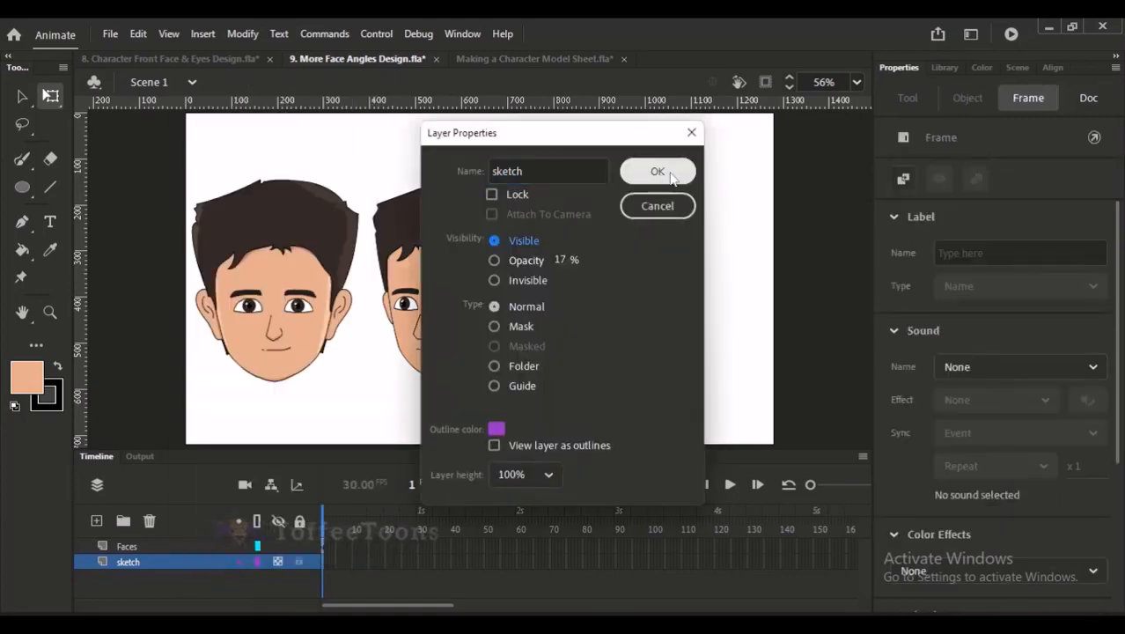
left_click(624, 210)
left_click(299, 562)
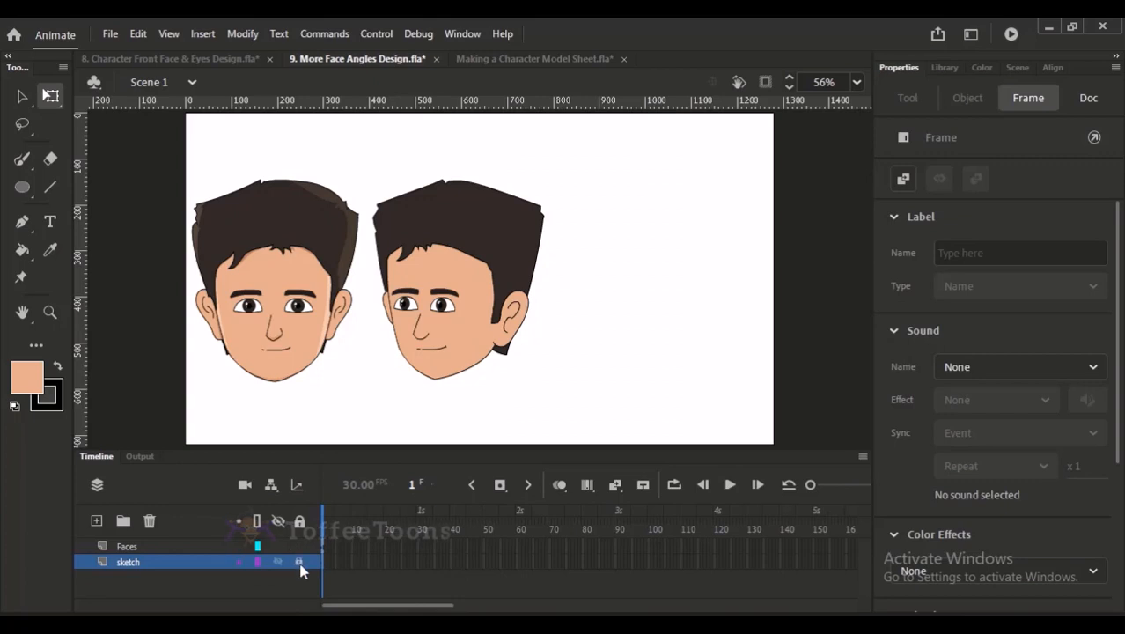
Step: Add horizontal guides across both faces at the head top, hairline, eyebrow top and bottom, lower eye edge and chin
left_click(194, 544)
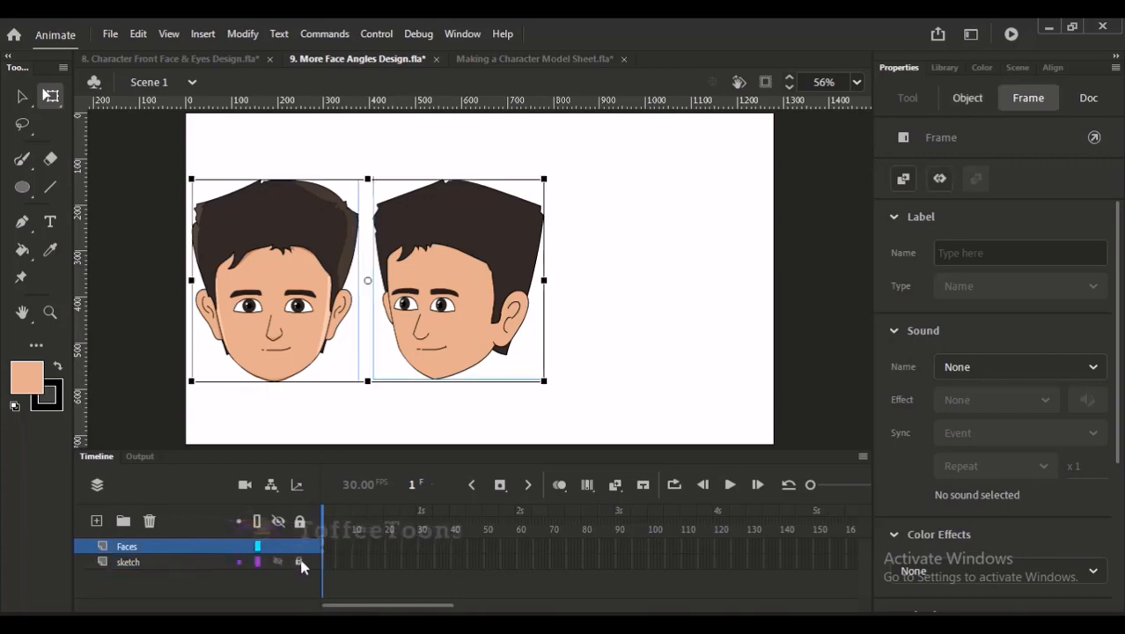
left_click(427, 159)
left_click_drag(340, 157, 521, 374)
left_click_drag(466, 294, 330, 249)
key("ctrl+minus")
left_click_drag(439, 169, 508, 378)
left_click_drag(550, 167, 512, 204)
left_click_drag(540, 102, 553, 308)
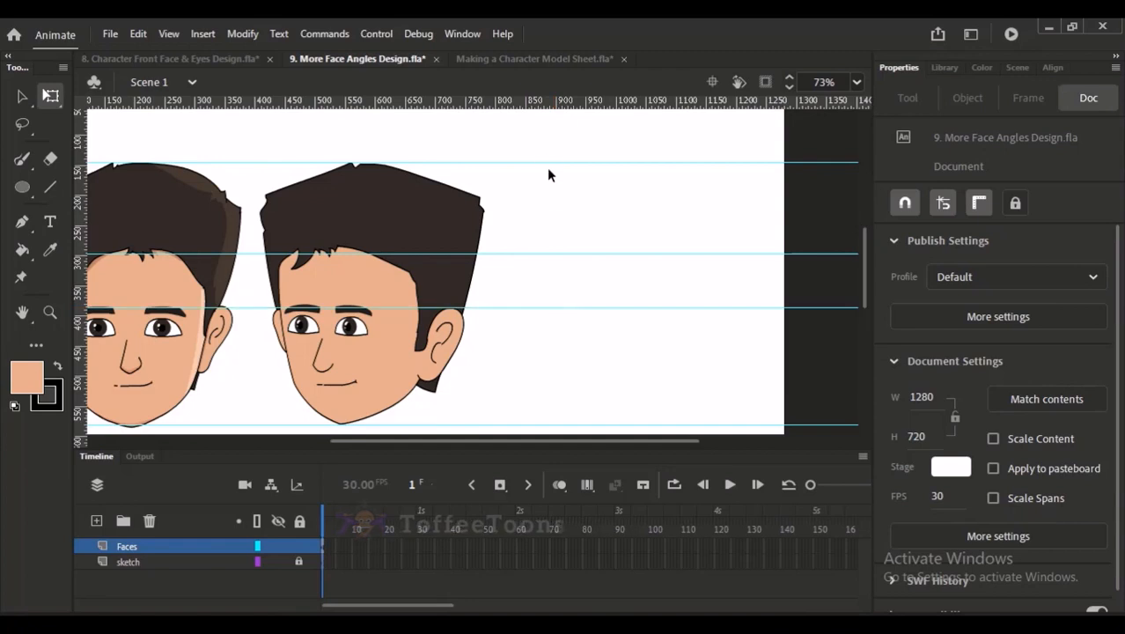
left_click_drag(554, 108, 554, 334)
left_click_drag(553, 101, 546, 315)
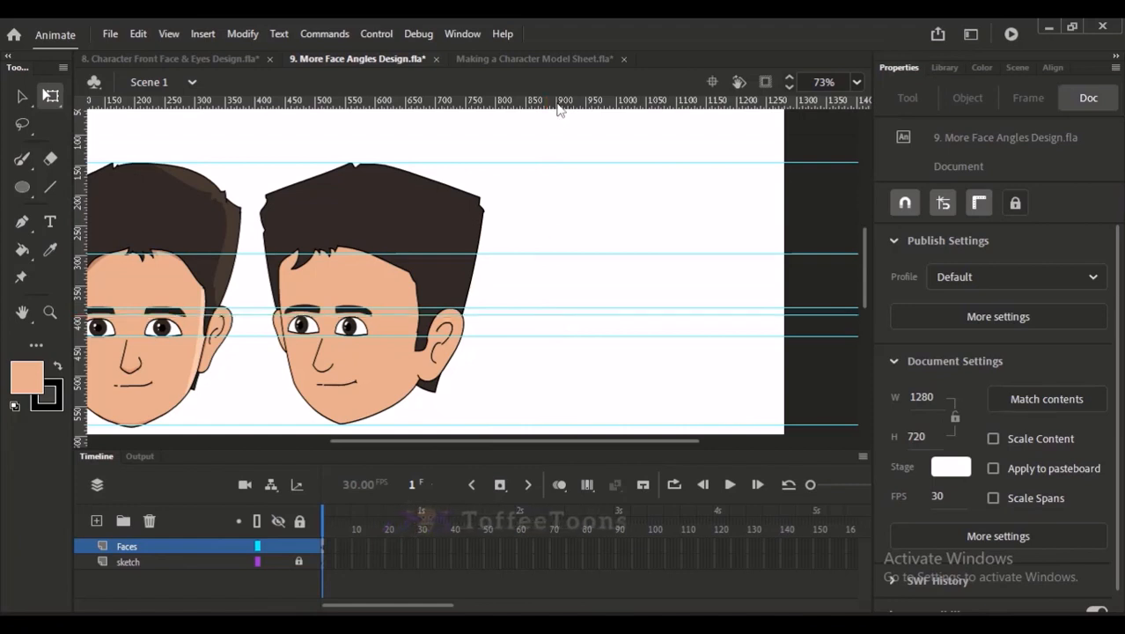
Step: Examine the side-view face in the Making a Character Model Sheet document, and return to the More Face Angles Design document
left_click(547, 60)
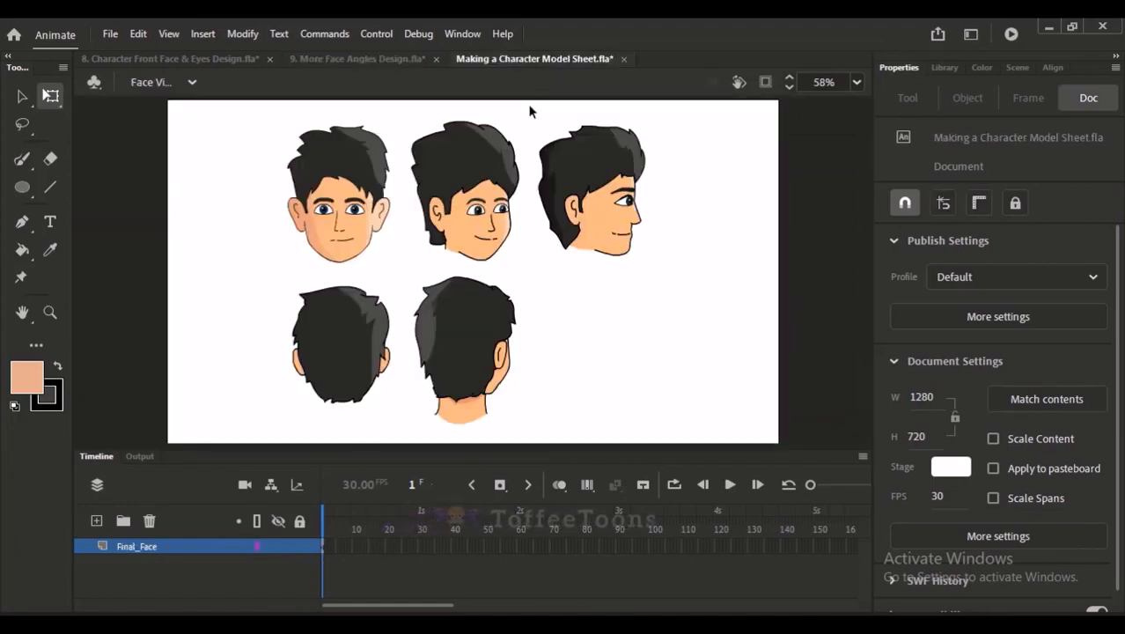
scroll(589, 284, "up", 3)
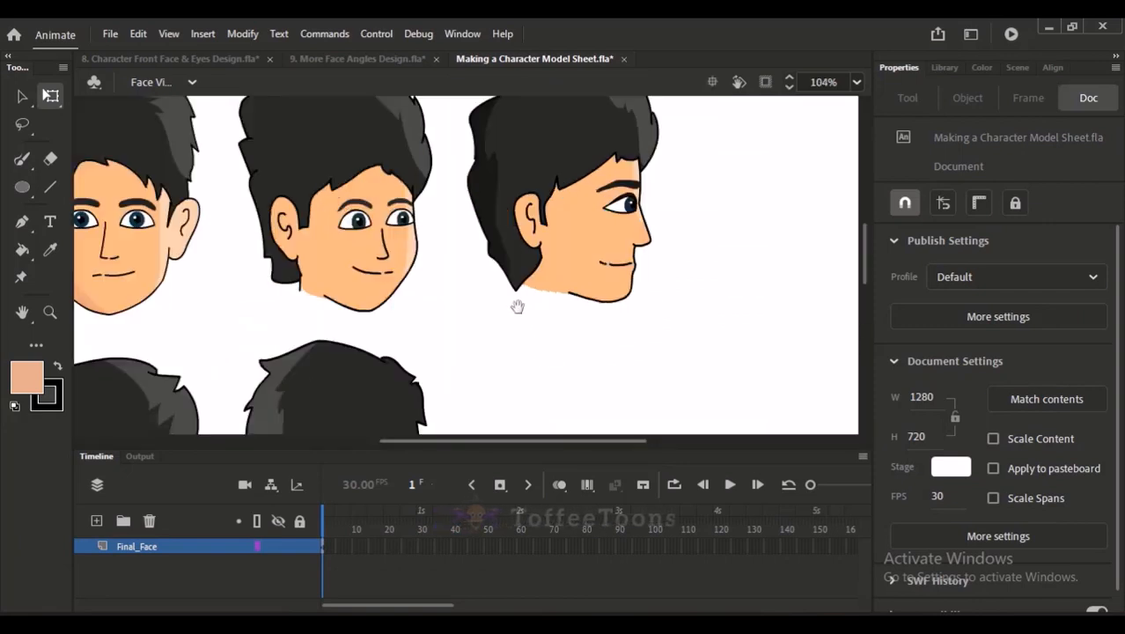
scroll(563, 247, "up", 1)
scroll(602, 296, "up", 4)
left_click(466, 236)
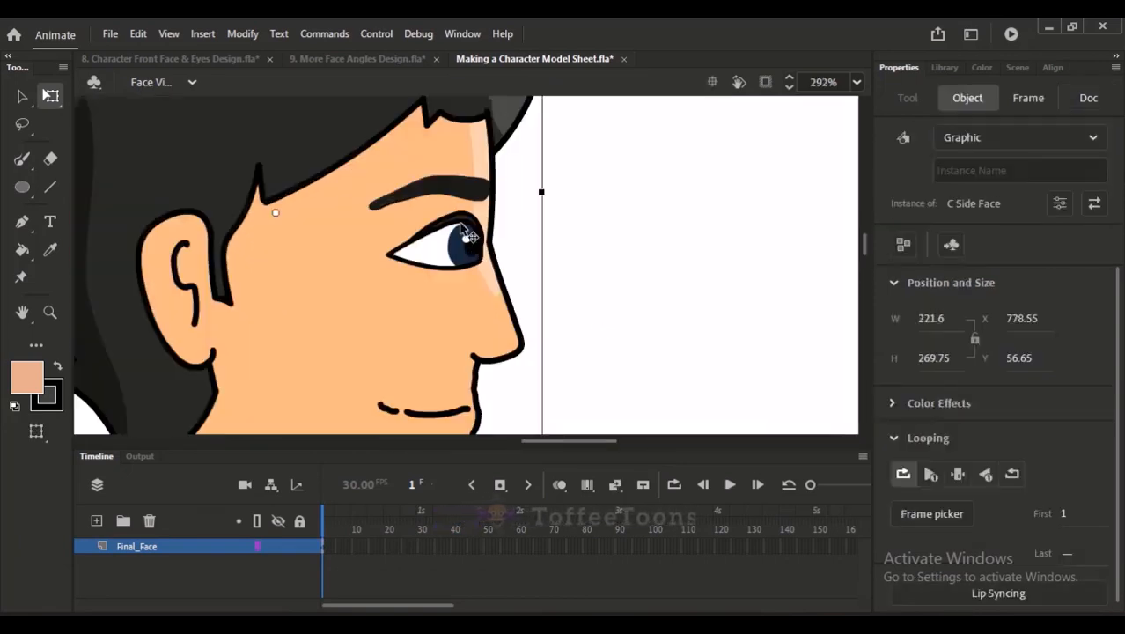
key("ctrl+2")
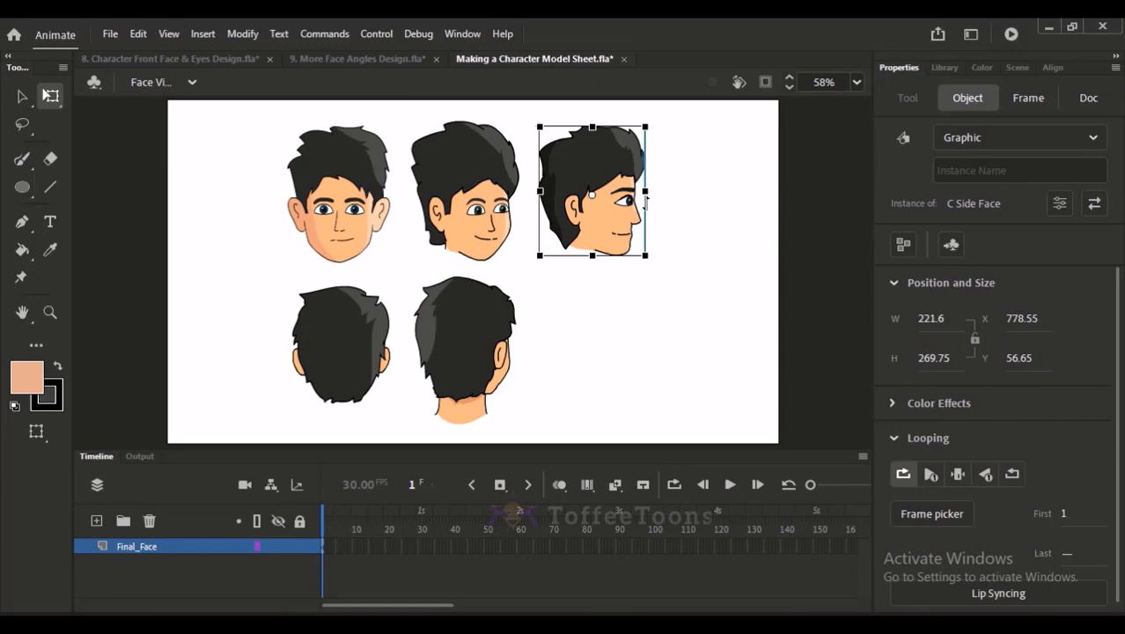
left_click(410, 59)
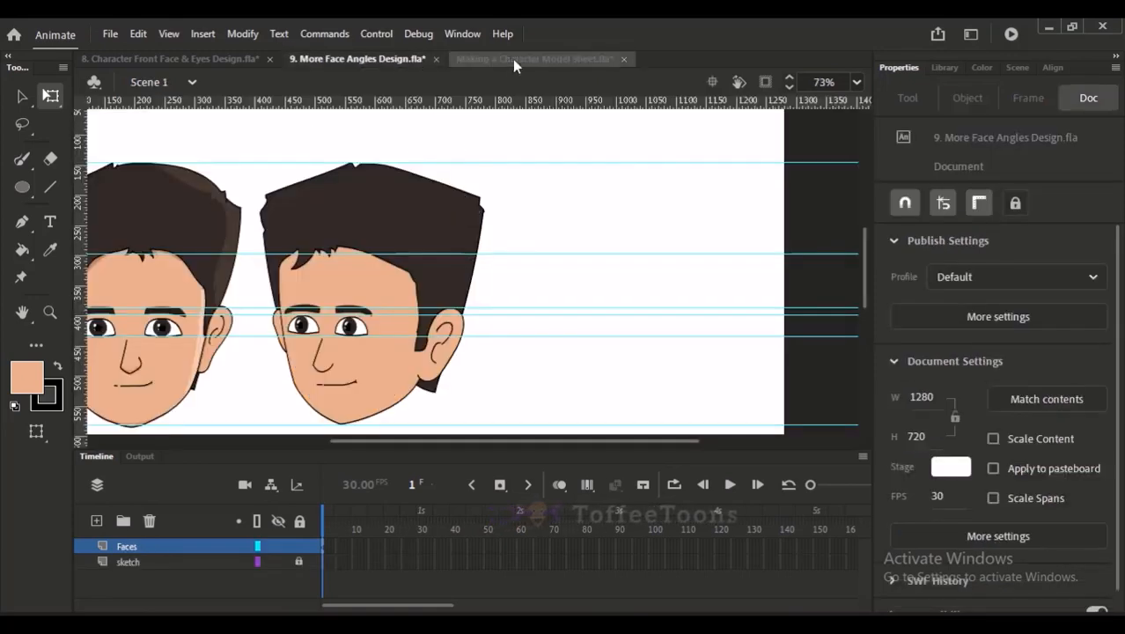
left_click(477, 64)
left_click(393, 63)
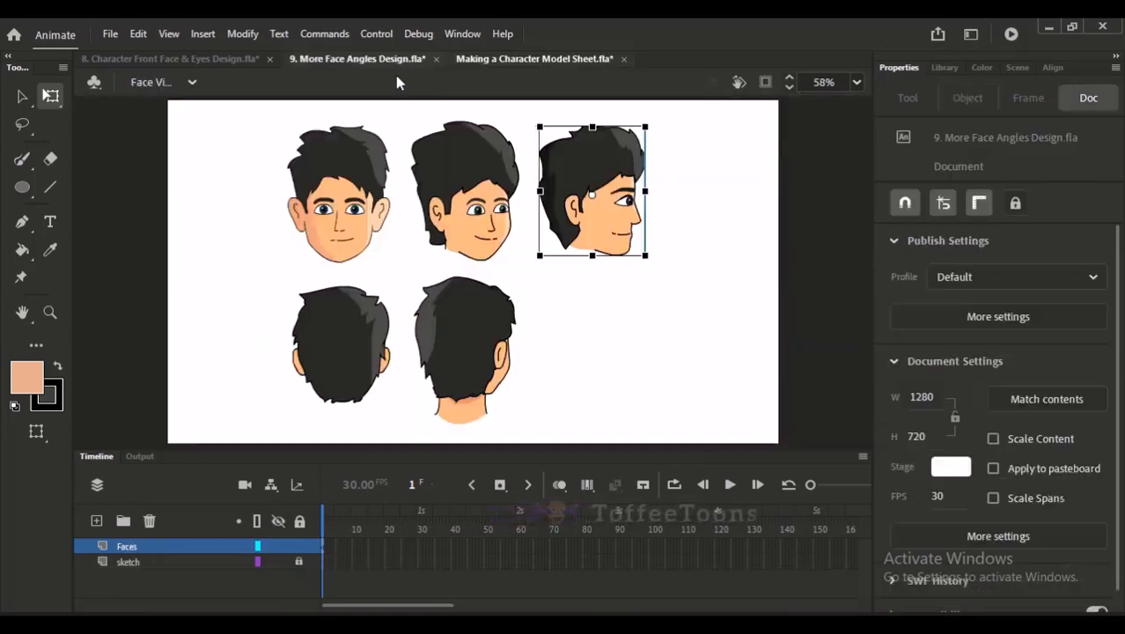
Step: Add a horizontal guide at the base of the noses and lower the chin guide slightly to the front face's chin
scroll(393, 299, "down", 2)
scroll(393, 299, "left", 2)
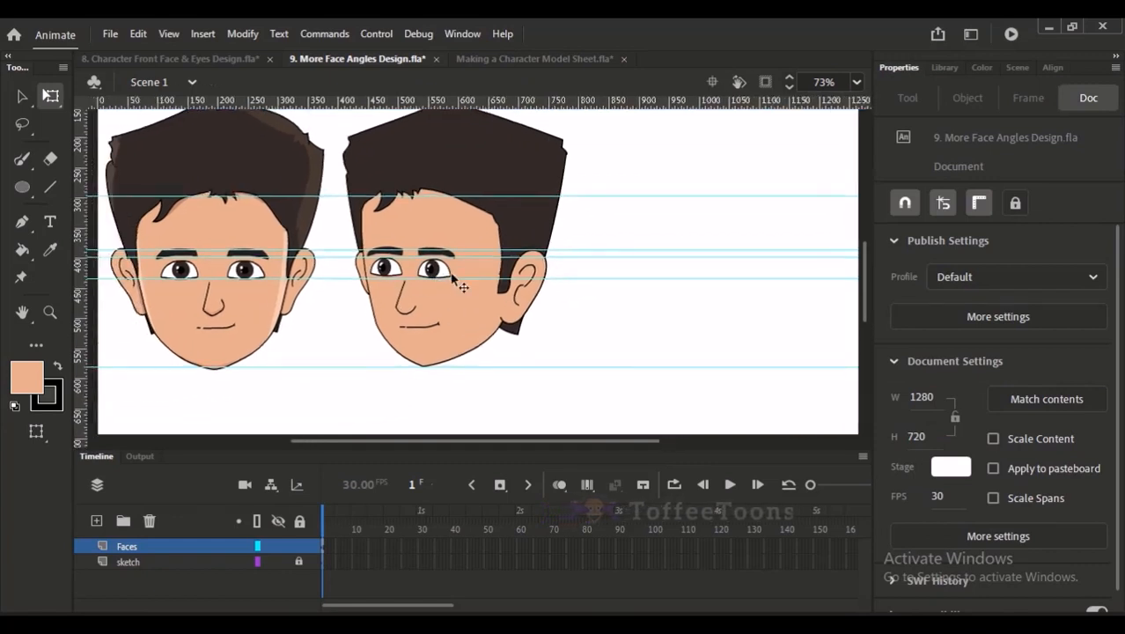
left_click_drag(464, 228, 387, 264)
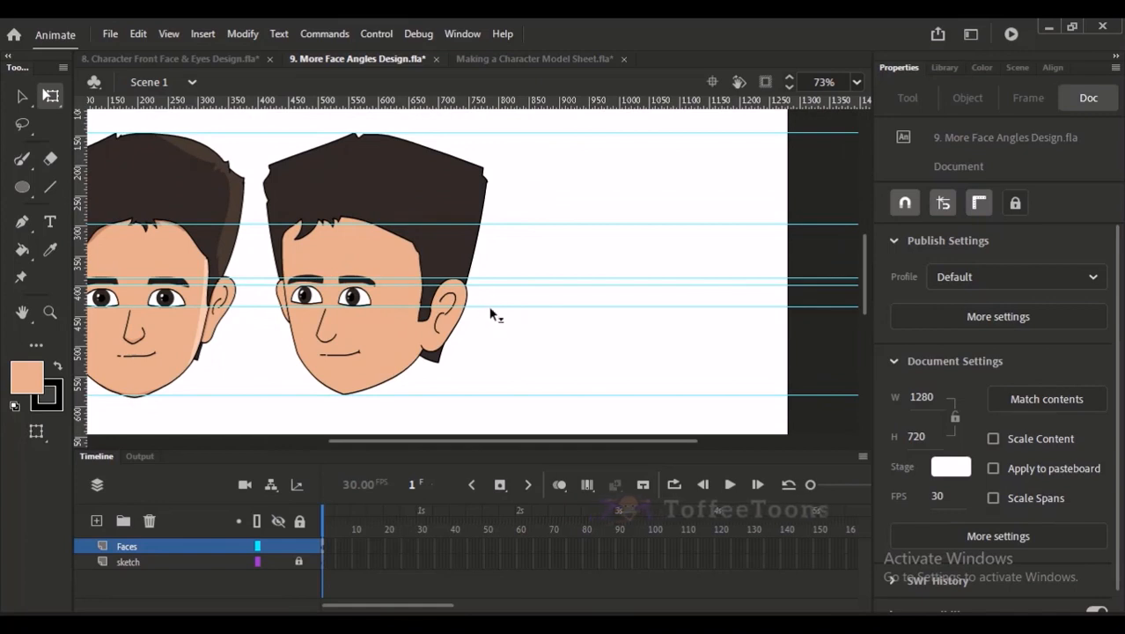
left_click_drag(521, 114, 529, 343)
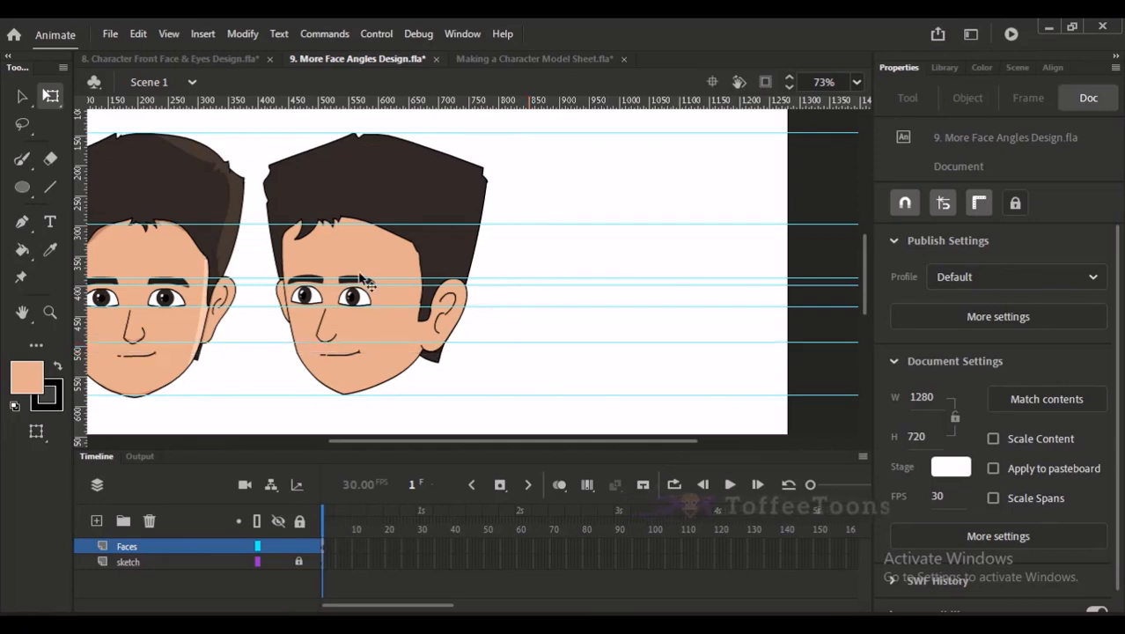
left_click_drag(236, 286, 319, 308)
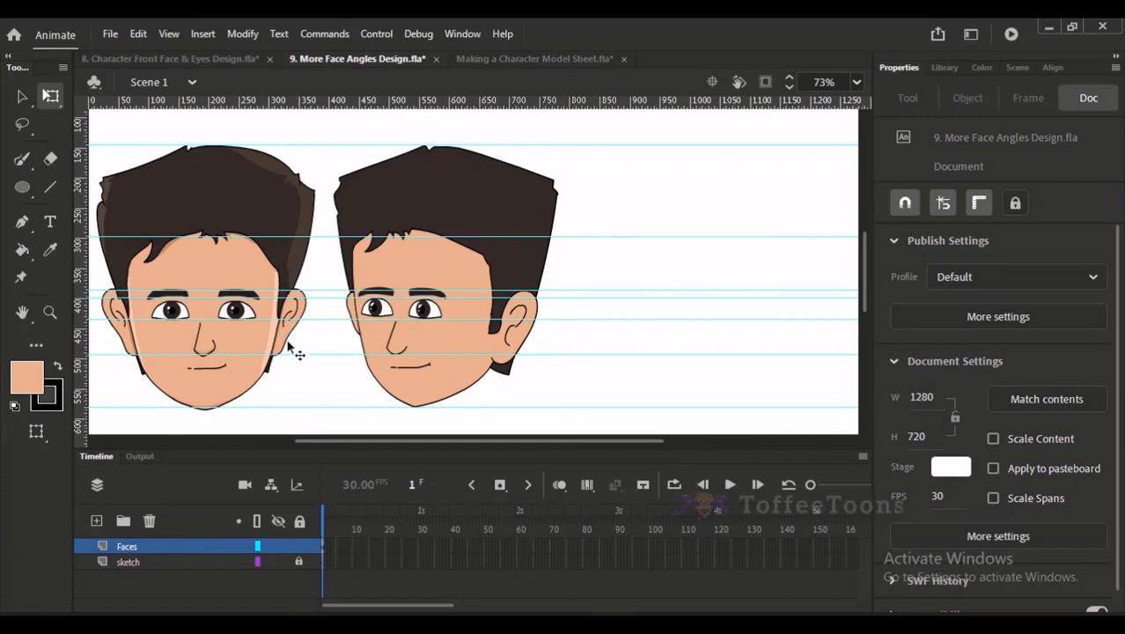
left_click_drag(306, 407, 304, 421)
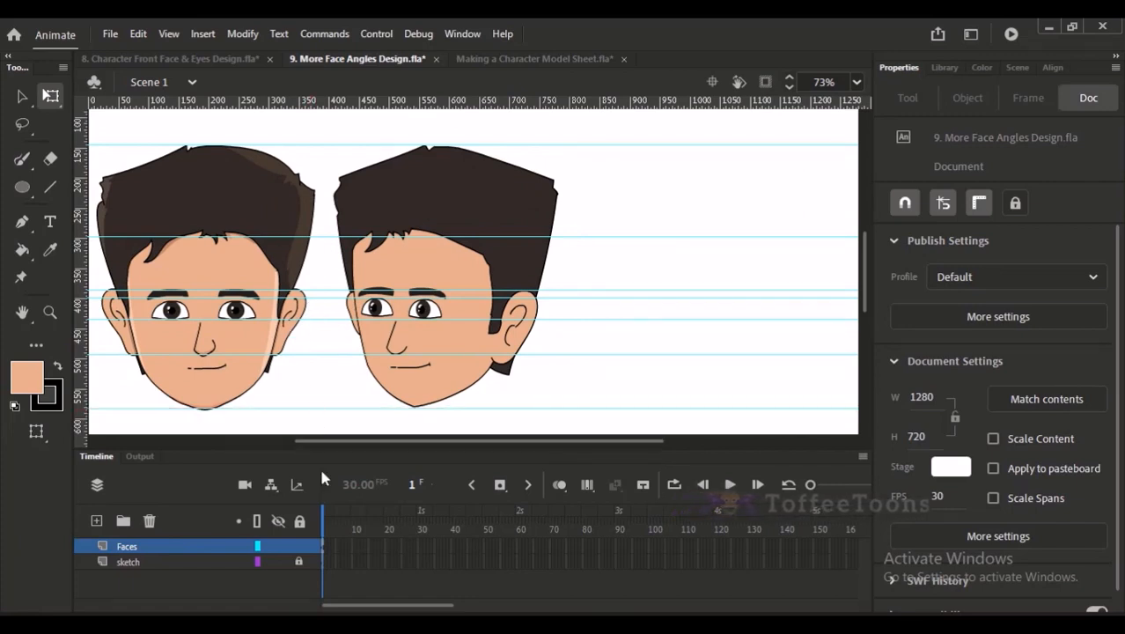
Step: Nudge the three-quarter face down to Y 149.95 so its chin meets the lowest guide
left_click(457, 215)
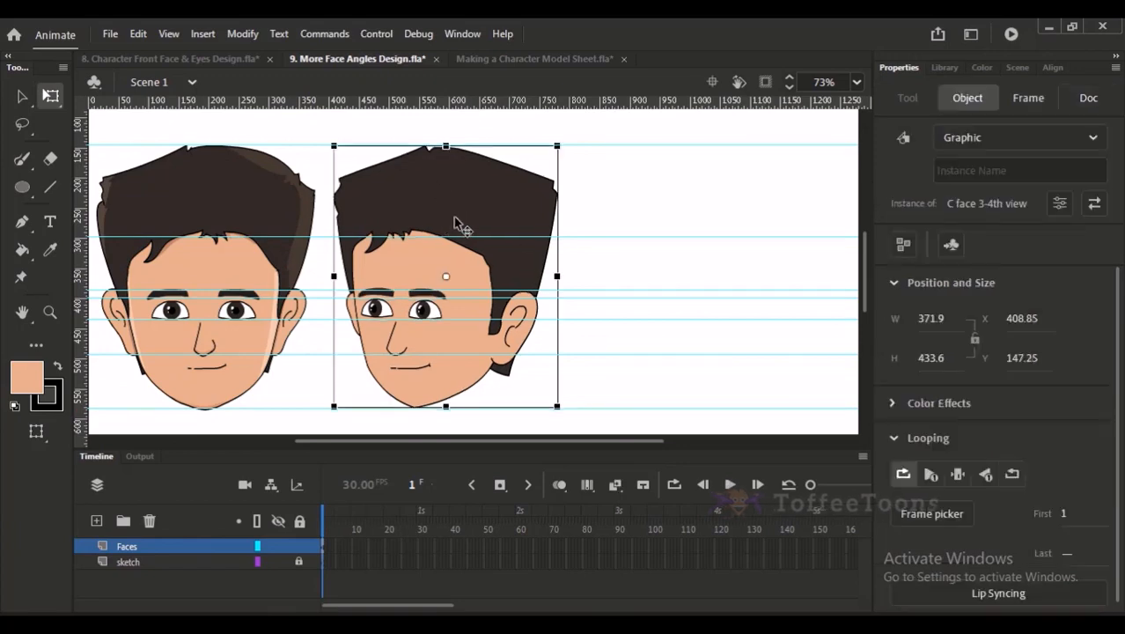
left_click(597, 194)
left_click(537, 204)
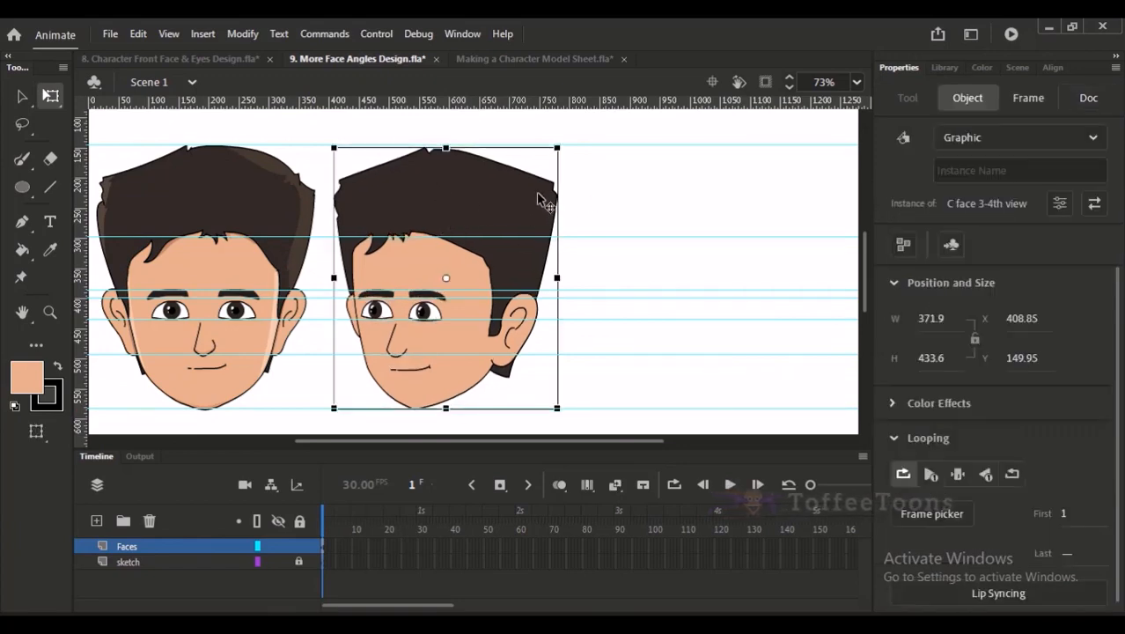
left_click(651, 195)
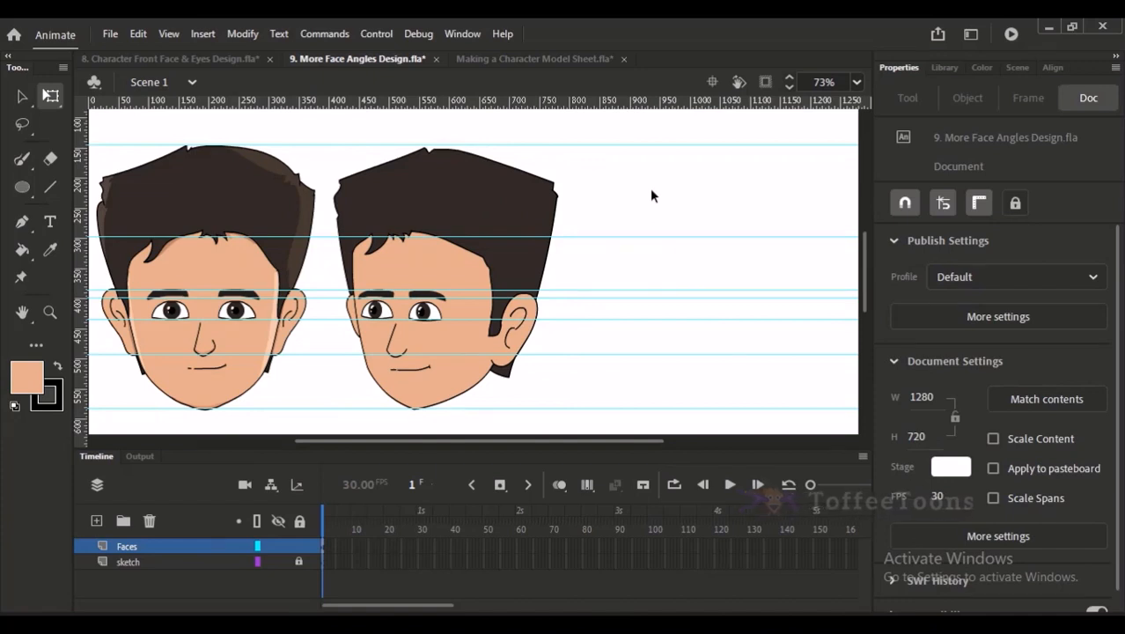
Step: Unlock the sketch layer and ready the Classic Brush with a black fill for drawing beside the three-quarter face
left_click(22, 158)
left_click(161, 564)
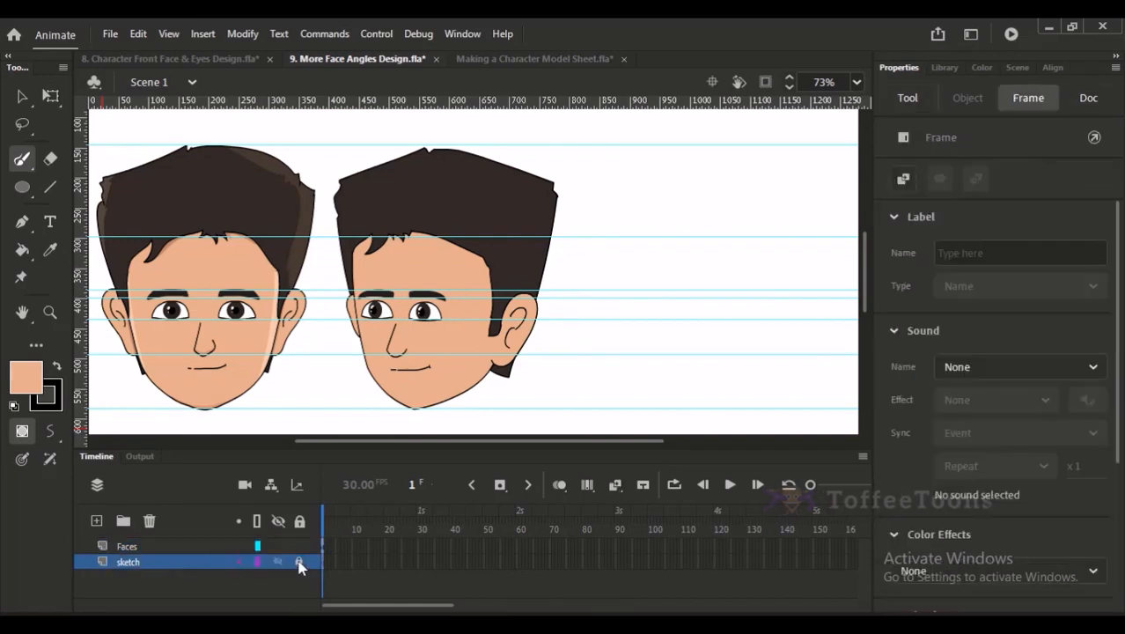
key("o")
key("b")
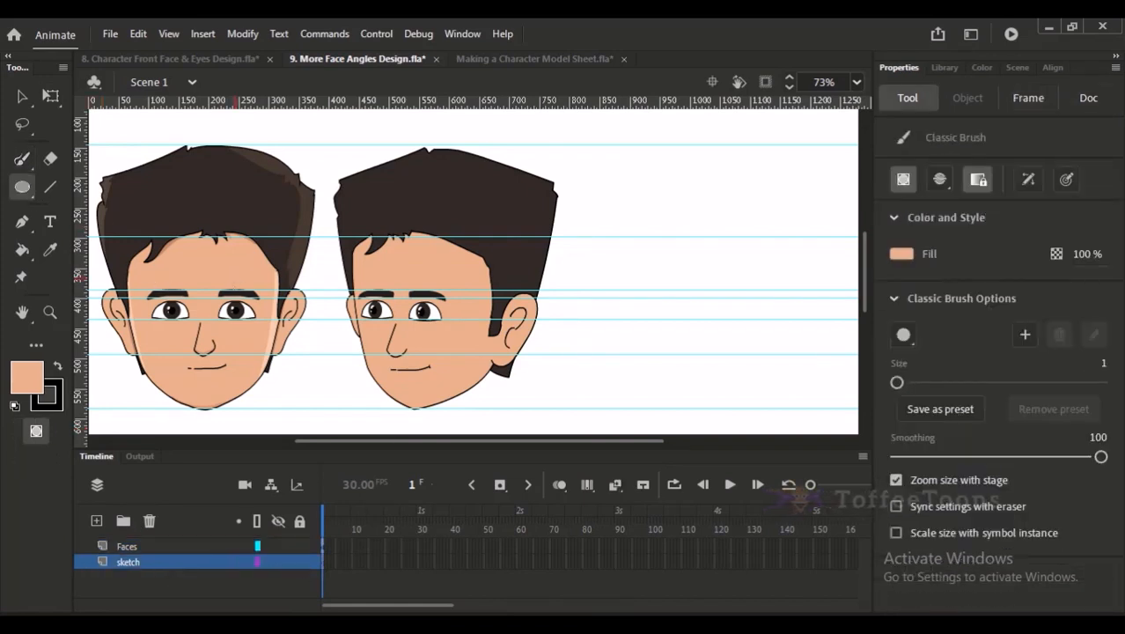
key("space")
left_click_drag(570, 264, 476, 265)
left_click(543, 304, "alt")
key("x")
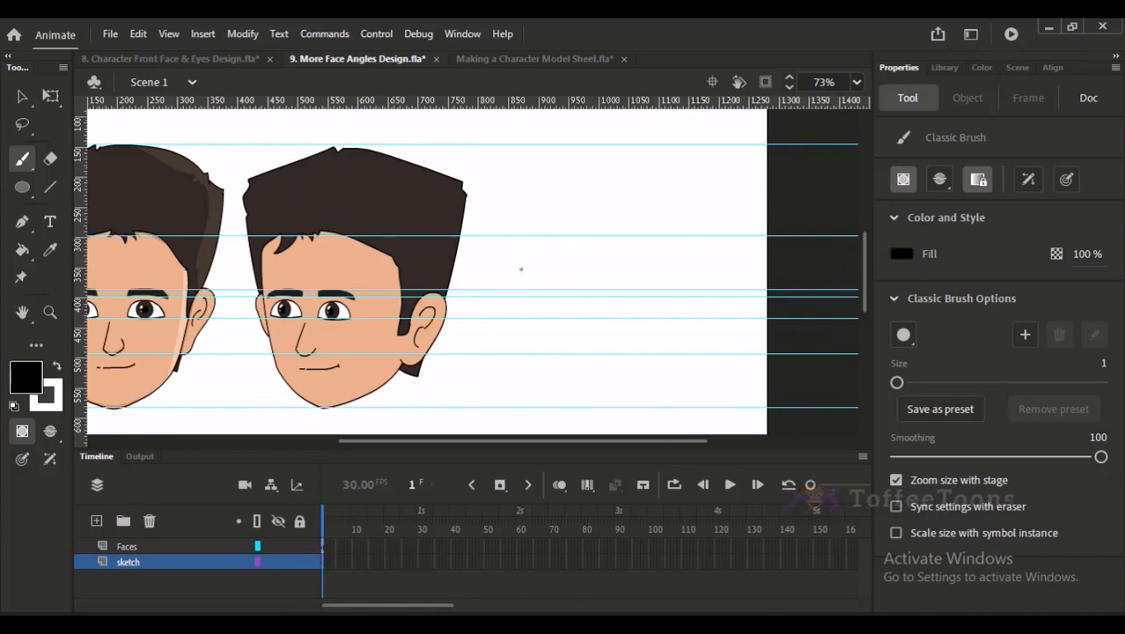
left_click_drag(570, 151, 655, 152)
key("ctrl+z")
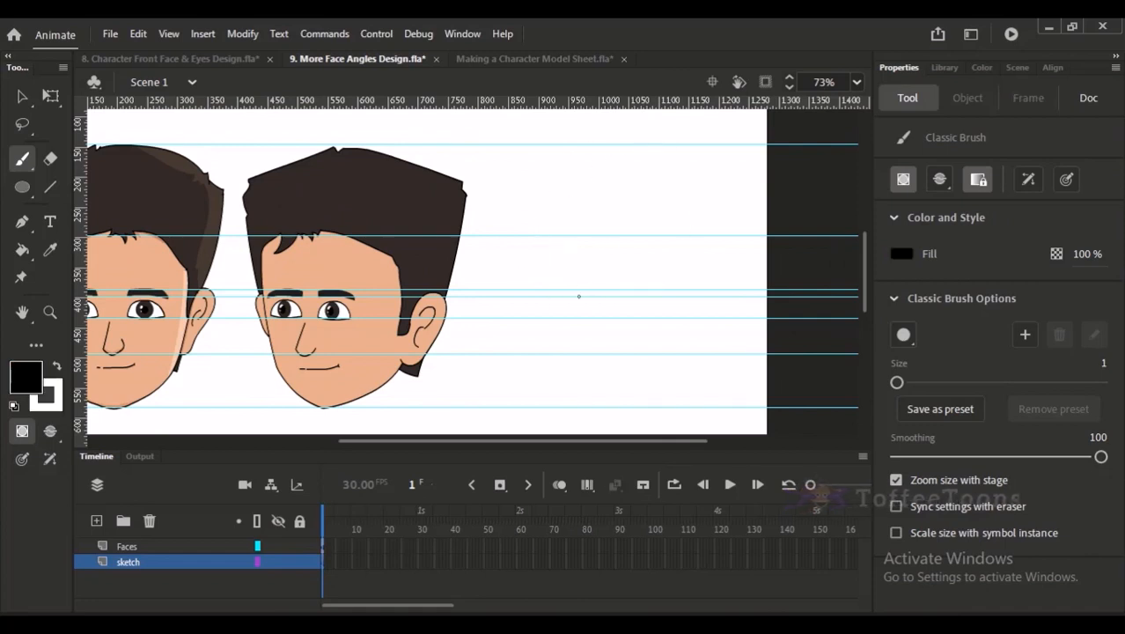
left_click(1102, 363)
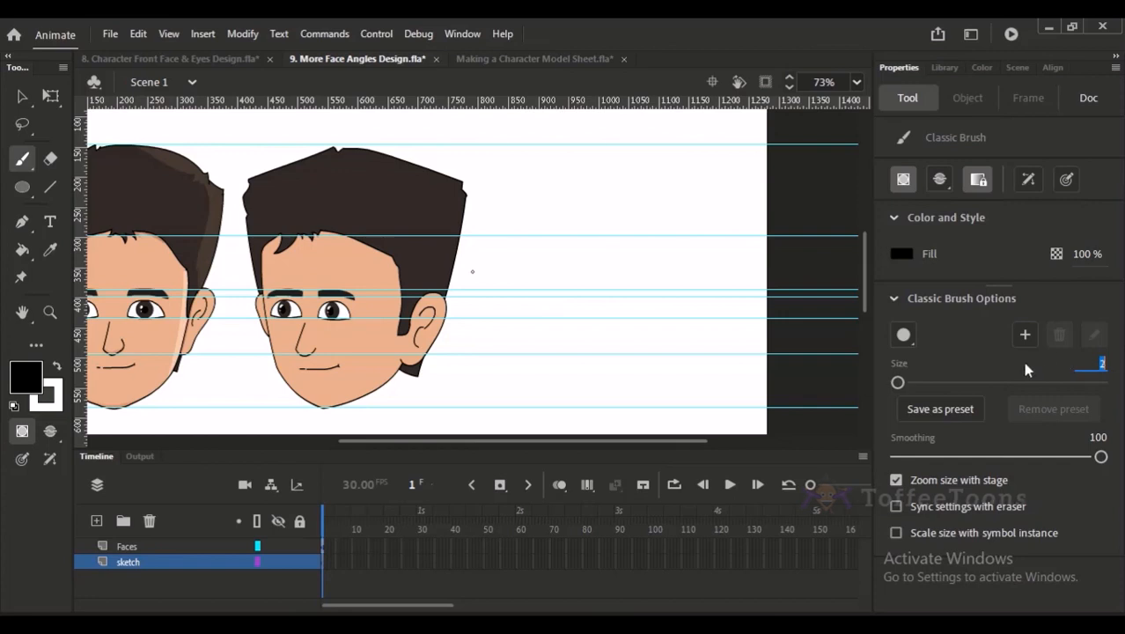
key("Return")
mouse_move(602, 302)
left_mouse_down()
mouse_move(630, 169)
mouse_move(678, 281)
left_mouse_up()
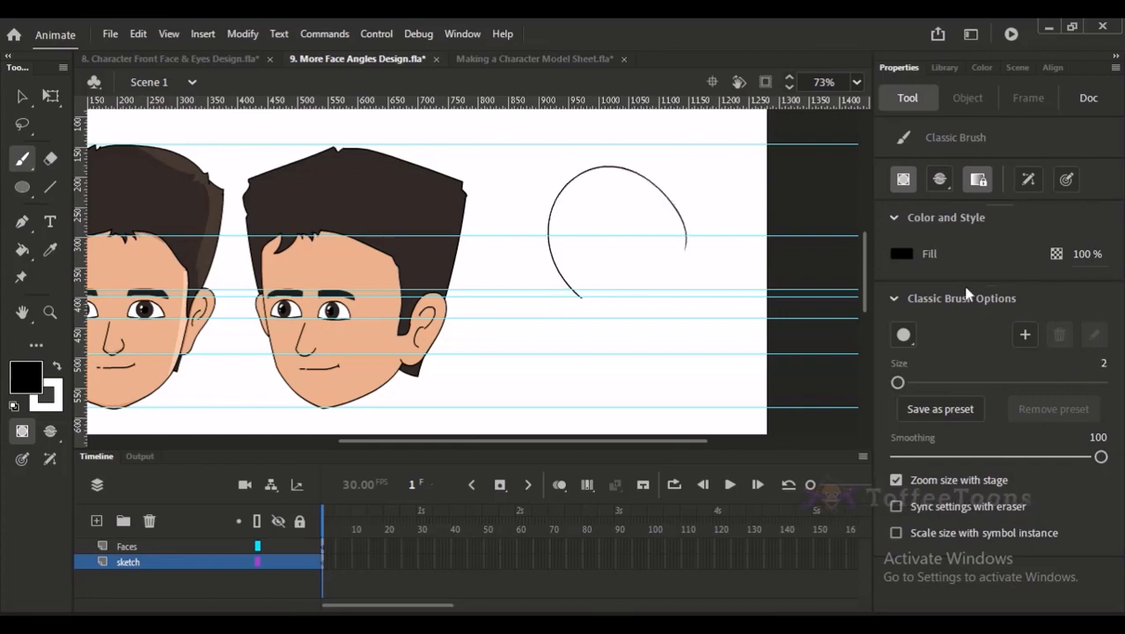
key("ctrl+z")
left_click(1098, 363)
type("1")
key("Return")
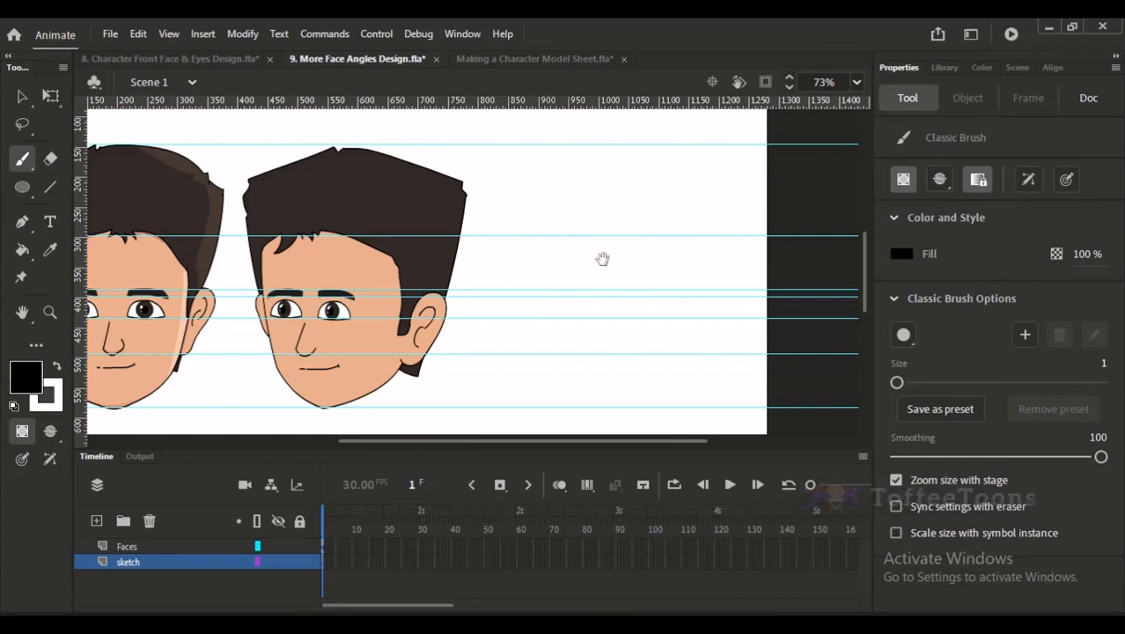
scroll(603, 256, "right", 1)
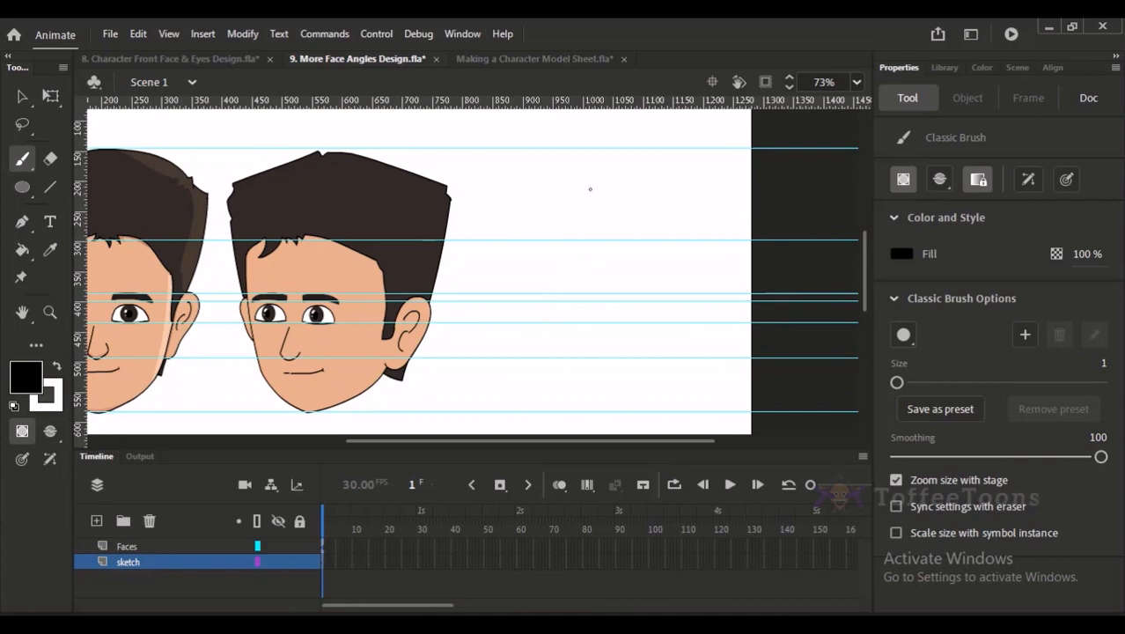
mouse_move(555, 183)
left_mouse_down()
mouse_move(515, 327)
mouse_move(623, 335)
mouse_move(602, 175)
left_mouse_up()
key("ctrl+z")
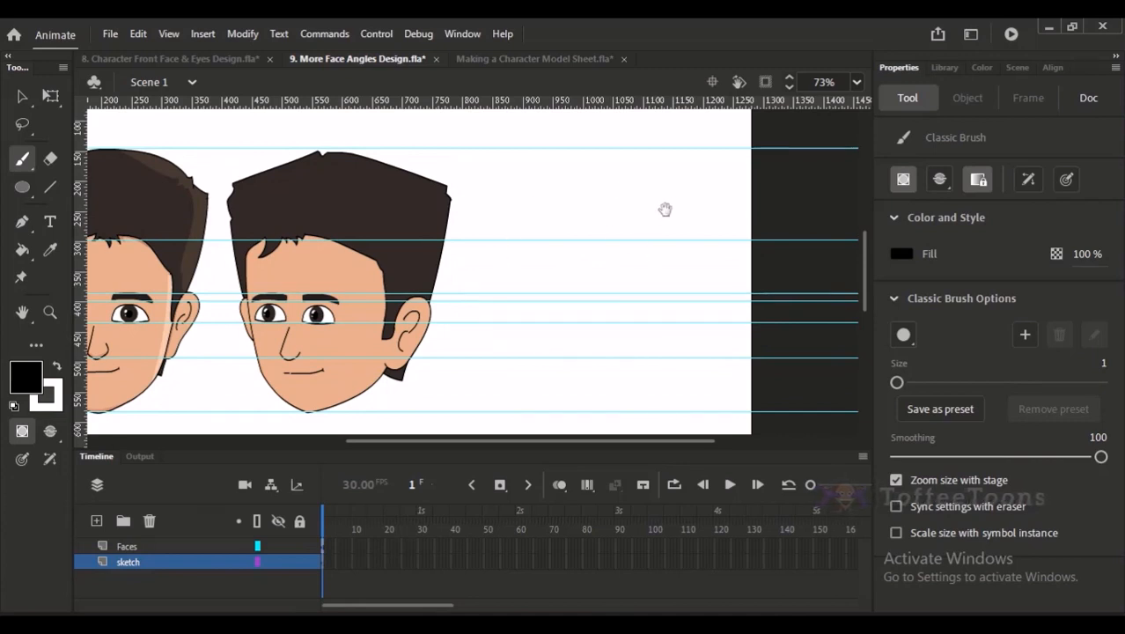
Step: Sketch the side view's forehead line from below the hairline guide, continuing into a nose that ends at the nose-base guide
mouse_move(666, 212)
left_mouse_down()
mouse_move(654, 207)
mouse_move(661, 257)
left_mouse_up()
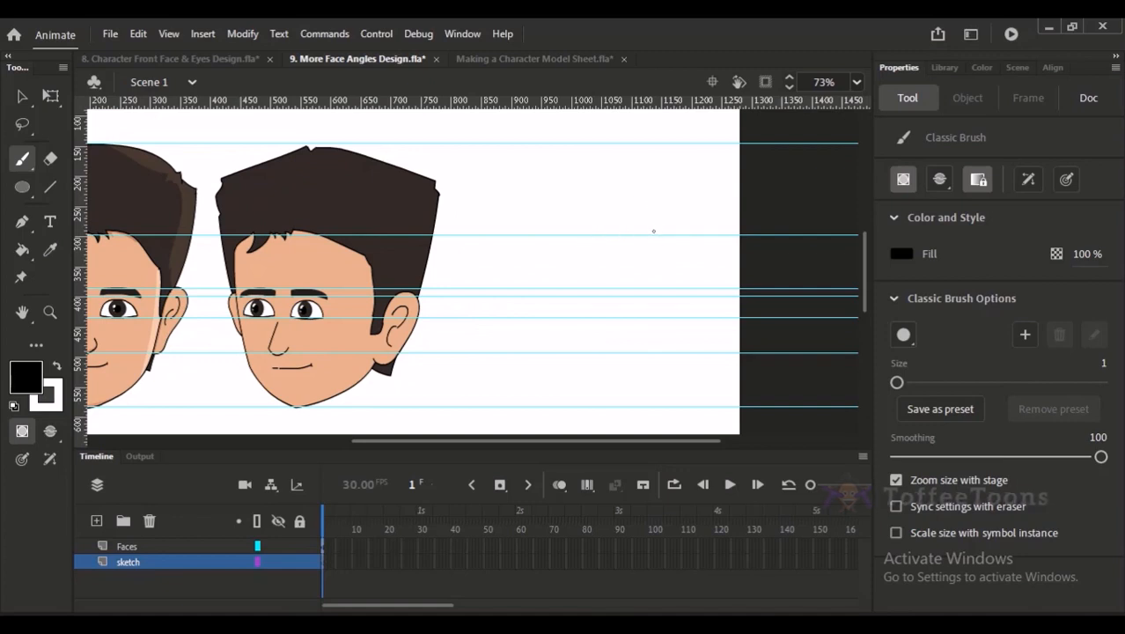
left_click_drag(652, 232, 655, 278)
left_click_drag(655, 236, 660, 277)
left_click_drag(658, 248, 660, 294)
key("ctrl+z")
left_click_drag(658, 248, 658, 296)
mouse_move(658, 309)
left_mouse_down()
mouse_move(668, 339)
mouse_move(654, 352)
left_mouse_up()
key("ctrl+z")
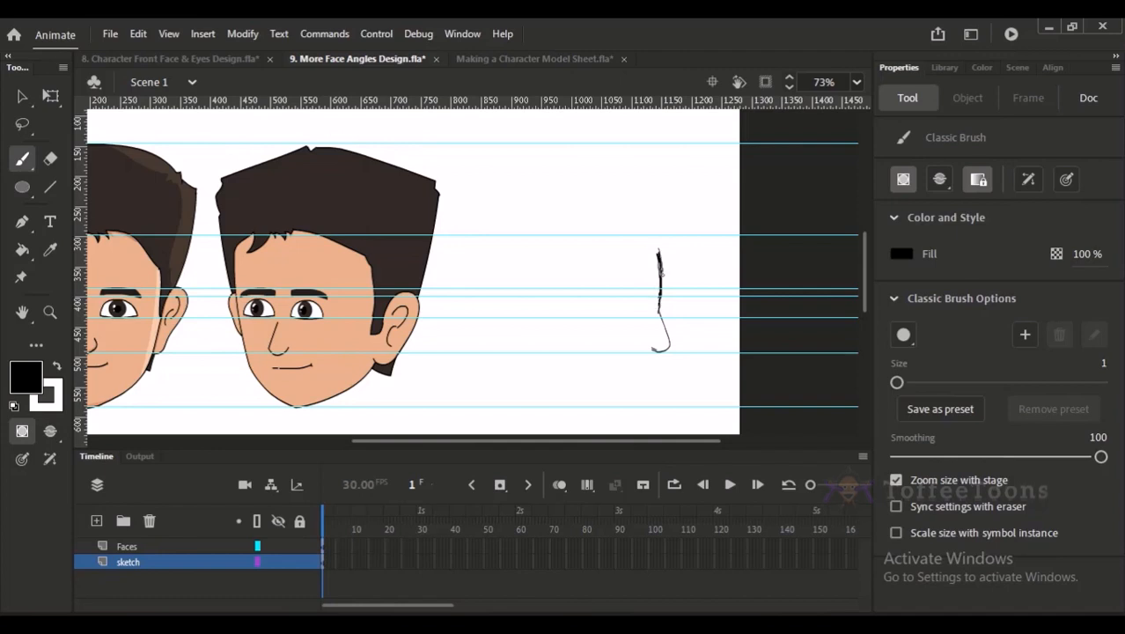
Step: Sketch the side view's upper lip below the nose and a slightly curved mouth line running back from it
scroll(661, 316, "down", 2)
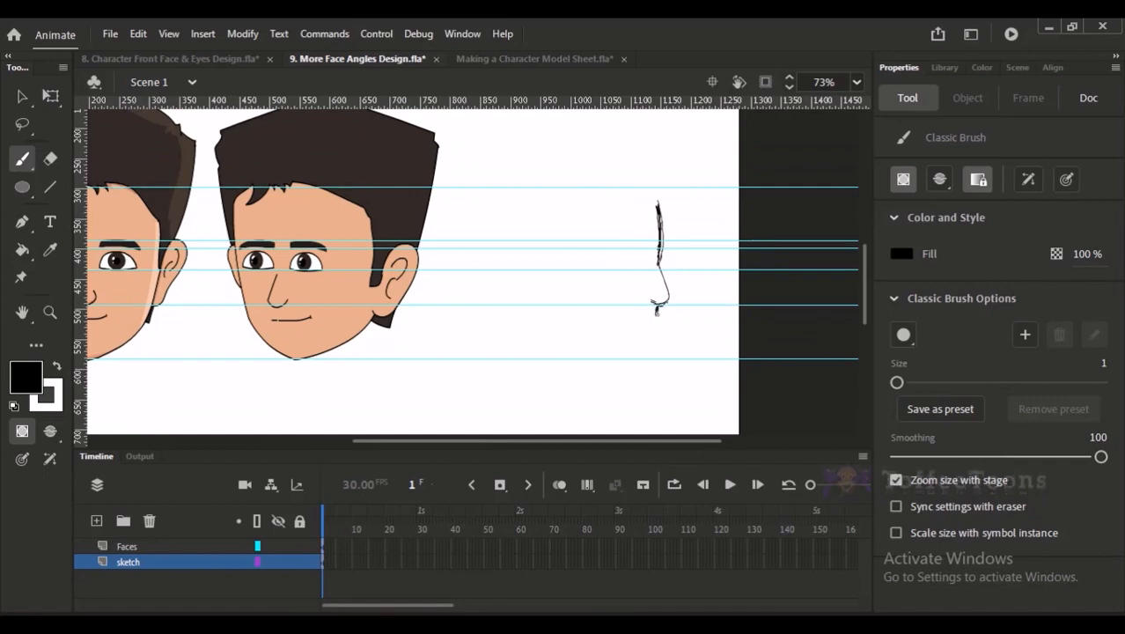
left_click_drag(654, 319, 633, 322)
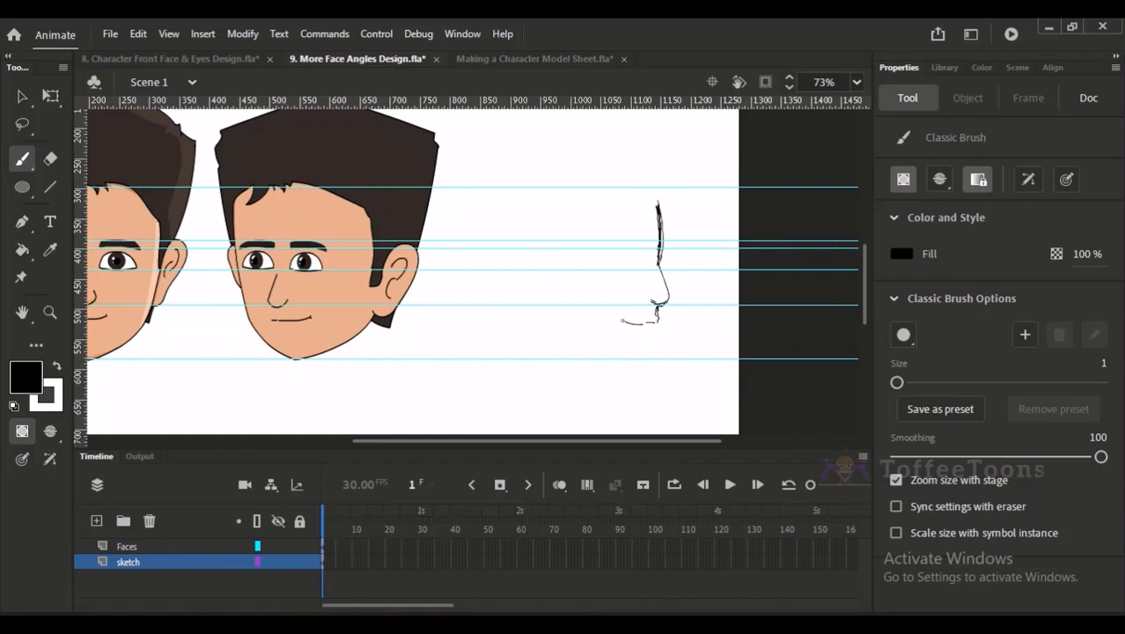
key("ctrl+z")
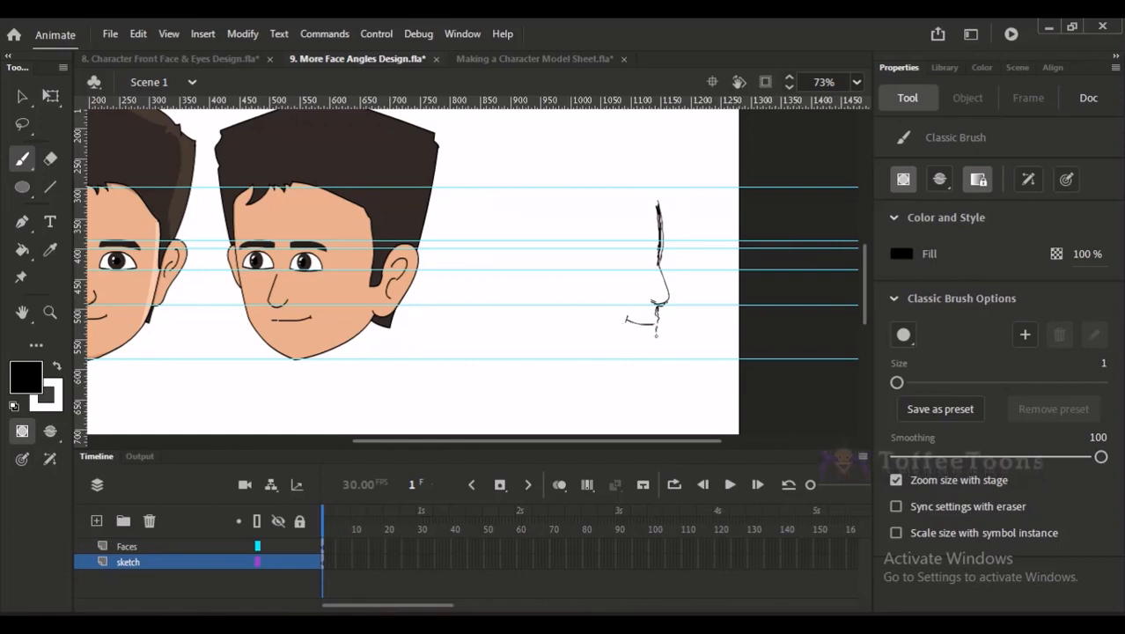
key("ctrl+z")
key("ctrl+z")
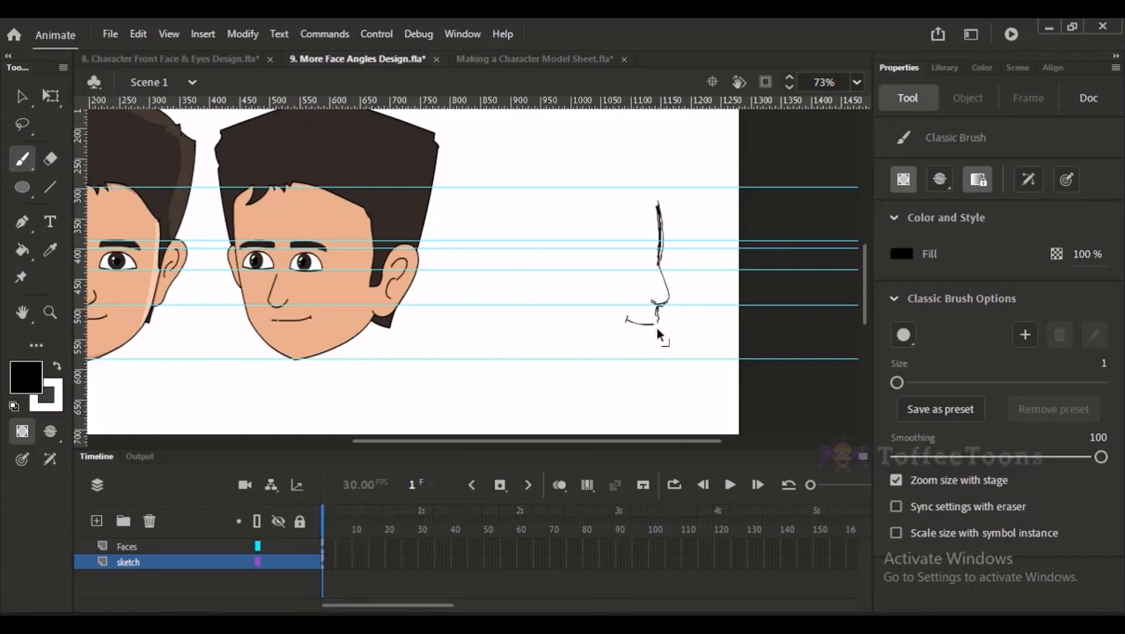
Step: Sketch the front of the side view's chin from the mouth down to the chin guide
mouse_move(657, 325)
left_mouse_down()
mouse_move(656, 338)
mouse_move(612, 360)
left_mouse_up()
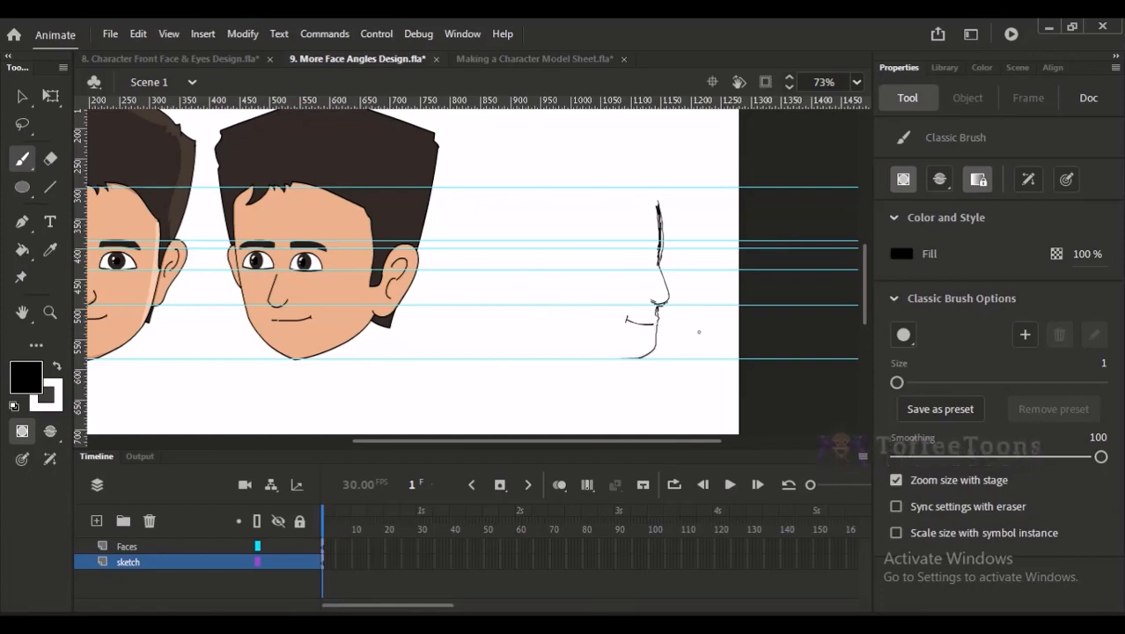
key("ctrl+z")
left_click_drag(657, 324, 647, 353)
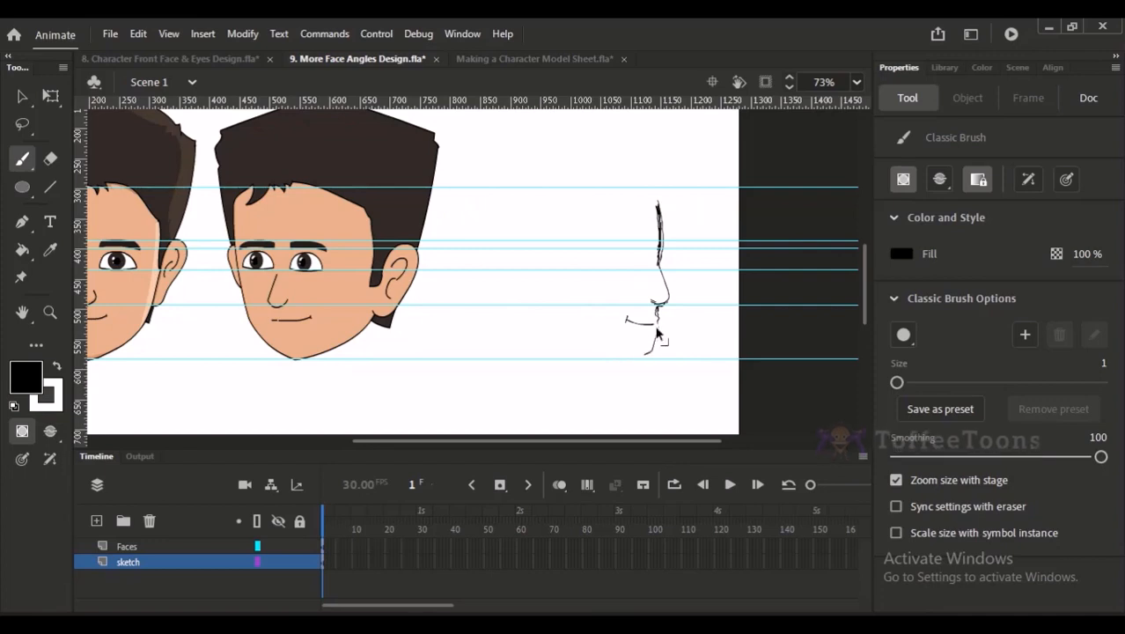
key("ctrl+z")
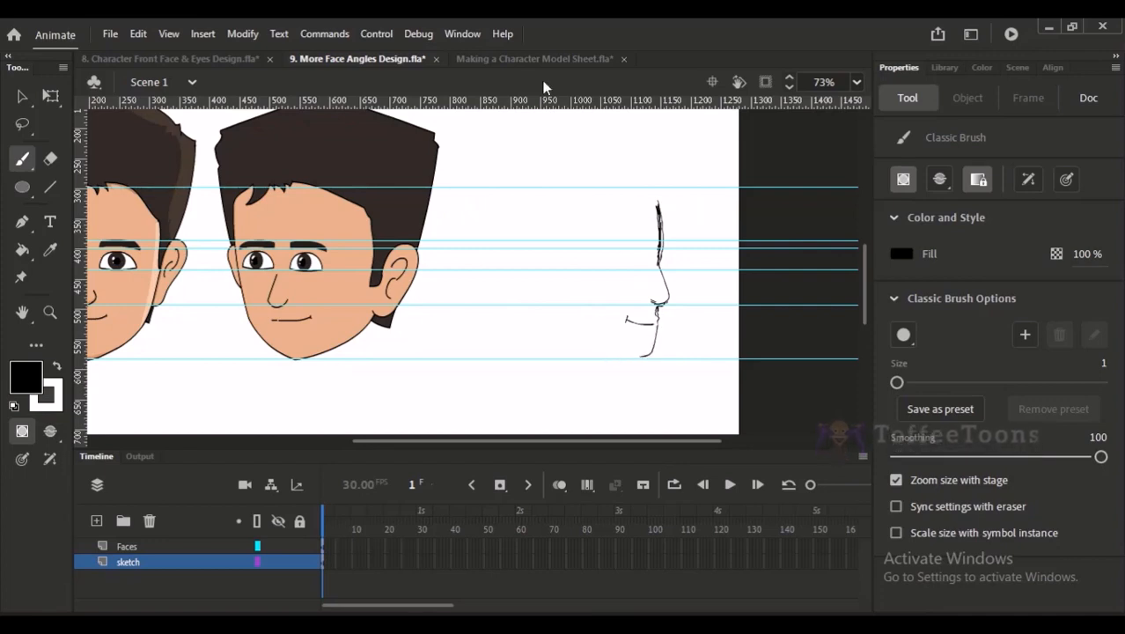
Step: Examine the side-view face in the Making a Character Model Sheet document, and return to the More Face Angles Design document
left_click(535, 58)
left_click(634, 398)
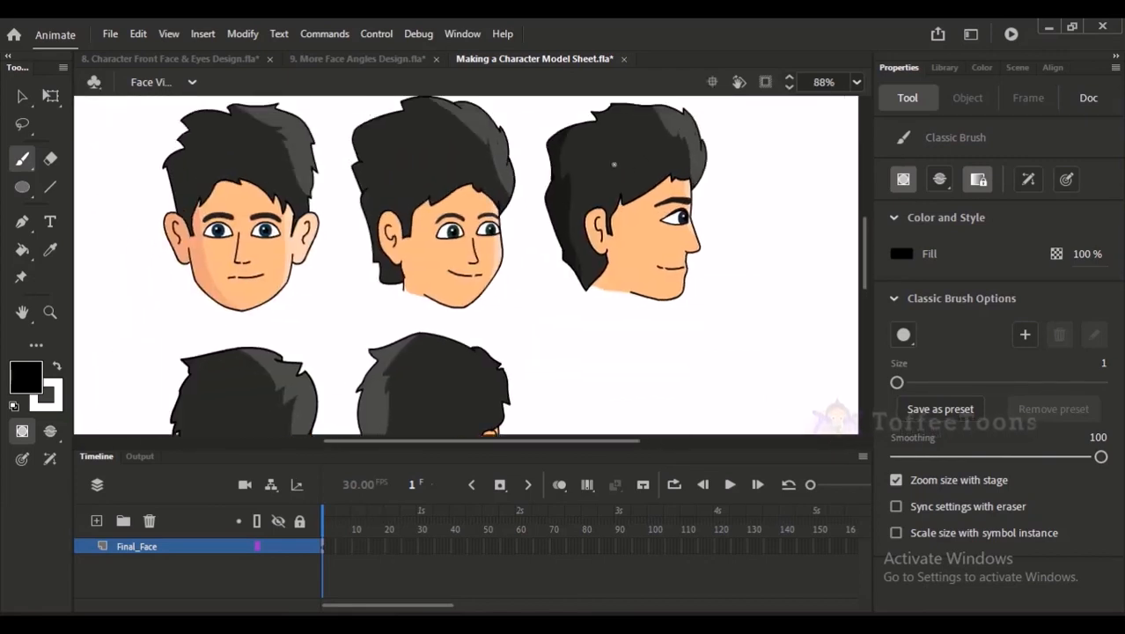
left_click_drag(597, 169, 592, 192)
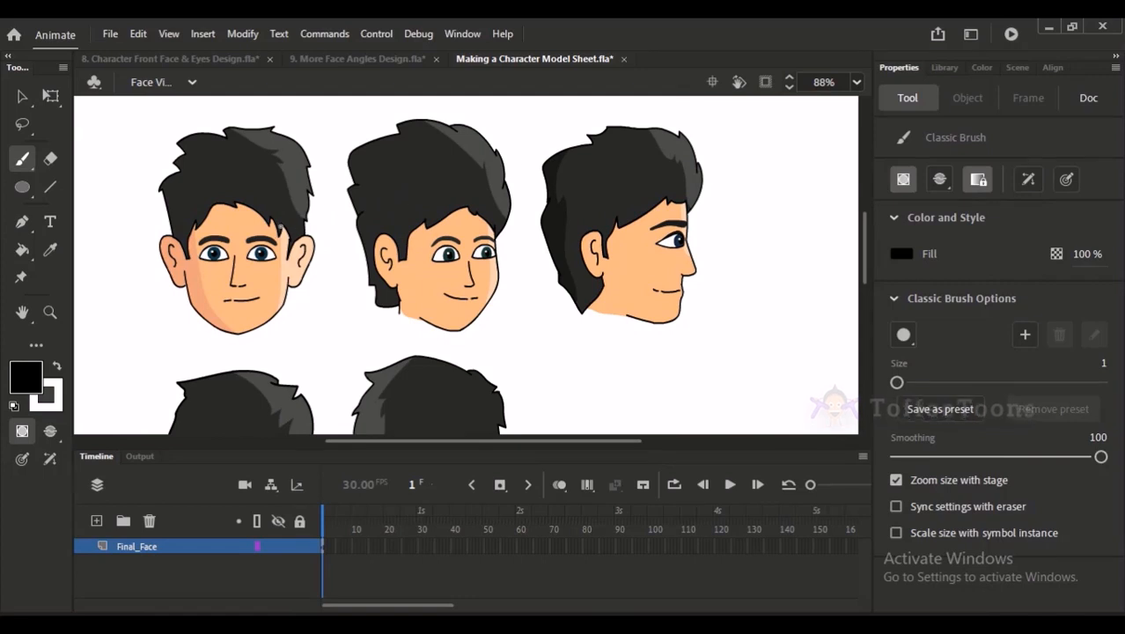
left_click_drag(530, 289, 544, 267)
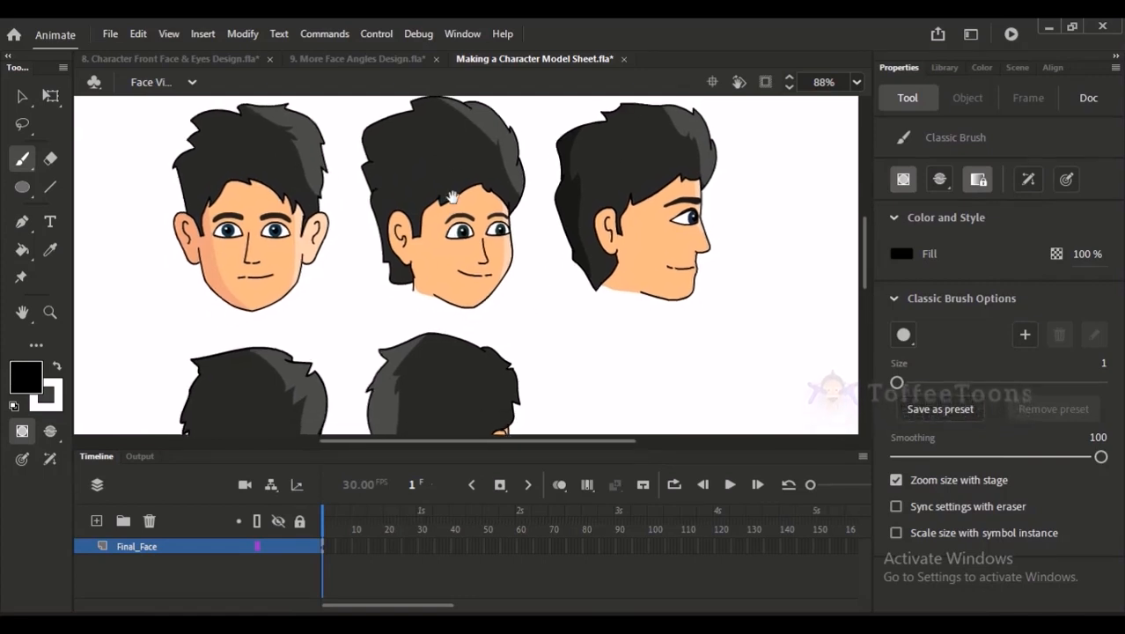
left_click_drag(445, 195, 451, 223)
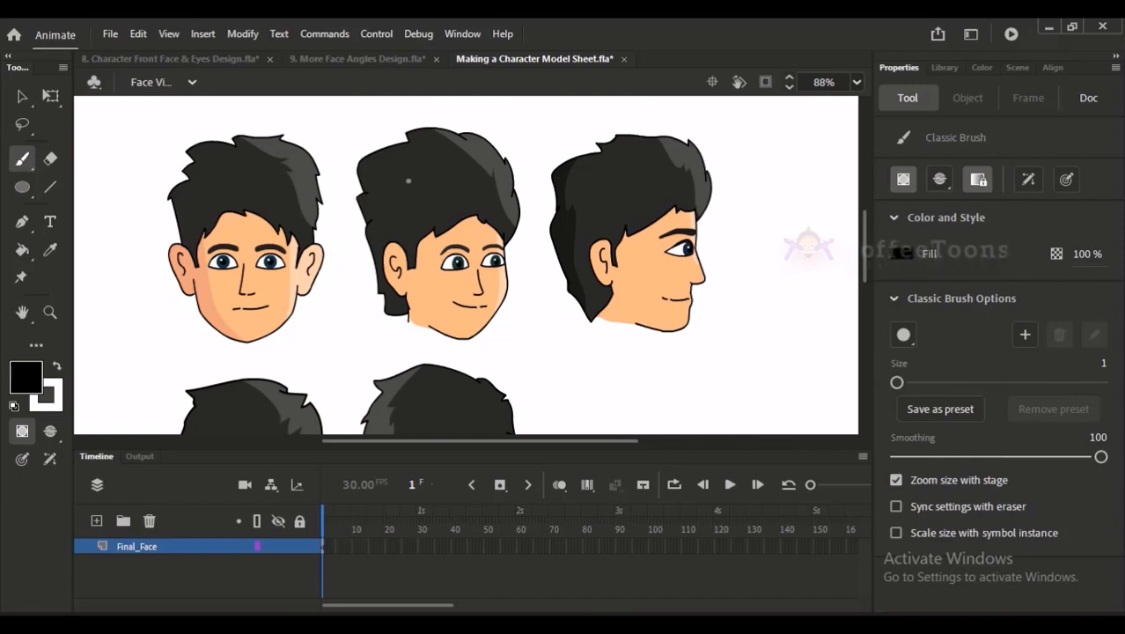
left_click(215, 59)
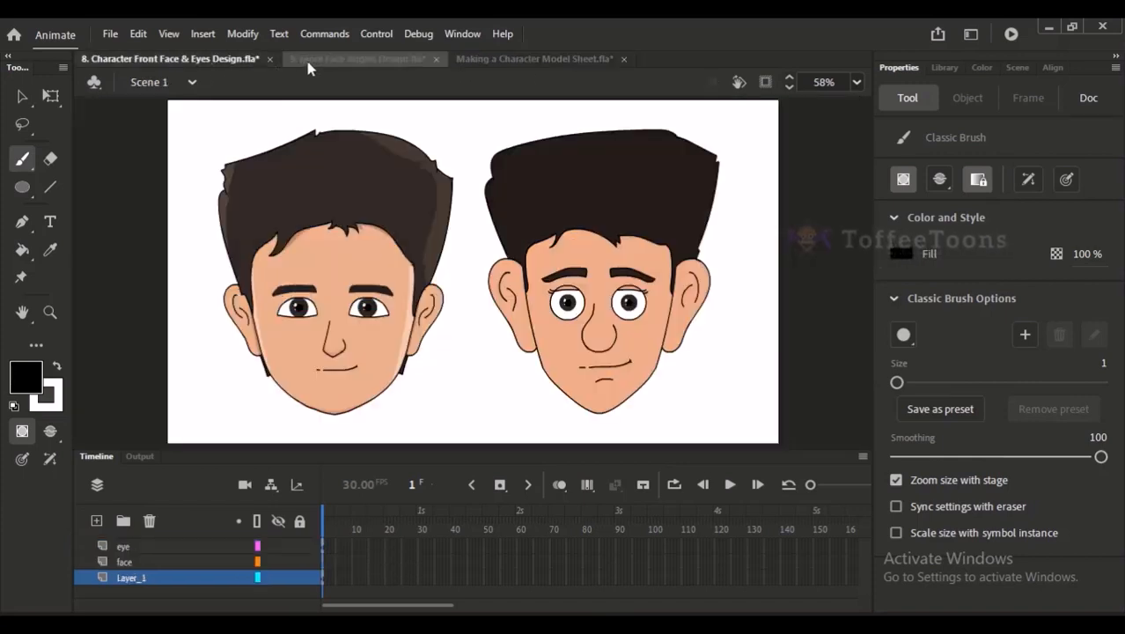
left_click(341, 65)
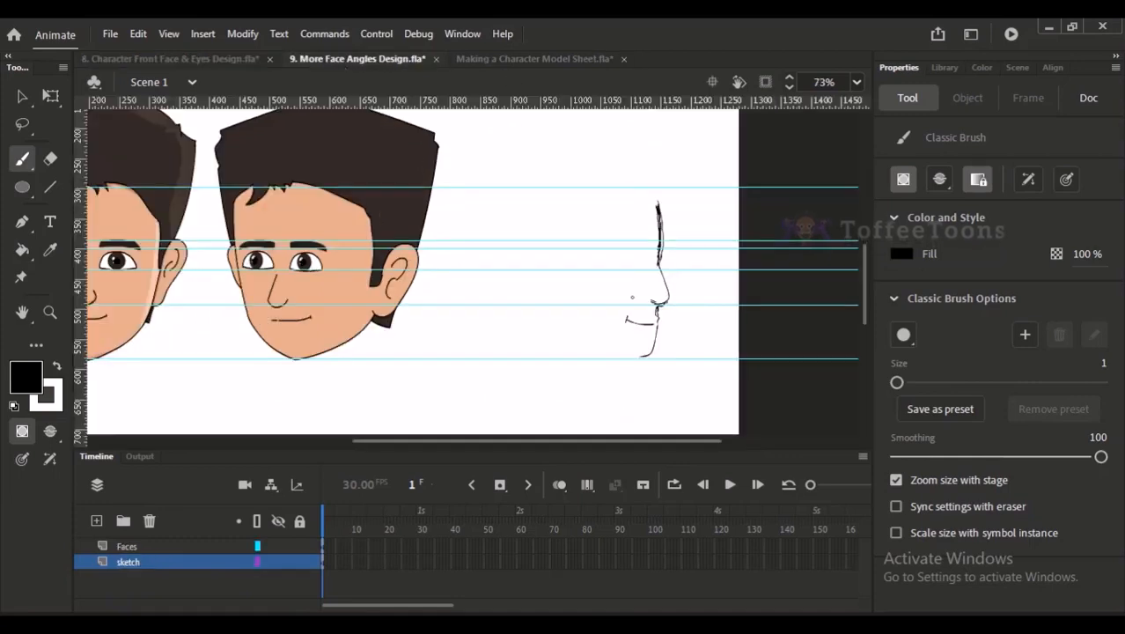
Step: Sketch the side view's jawline curving back and up from the chin, and reinforce the jaw and chin with repeated strokes
mouse_move(578, 342)
left_mouse_down()
mouse_move(649, 357)
mouse_move(605, 350)
mouse_move(641, 356)
left_mouse_up()
key("ctrl+z")
key("ctrl+z")
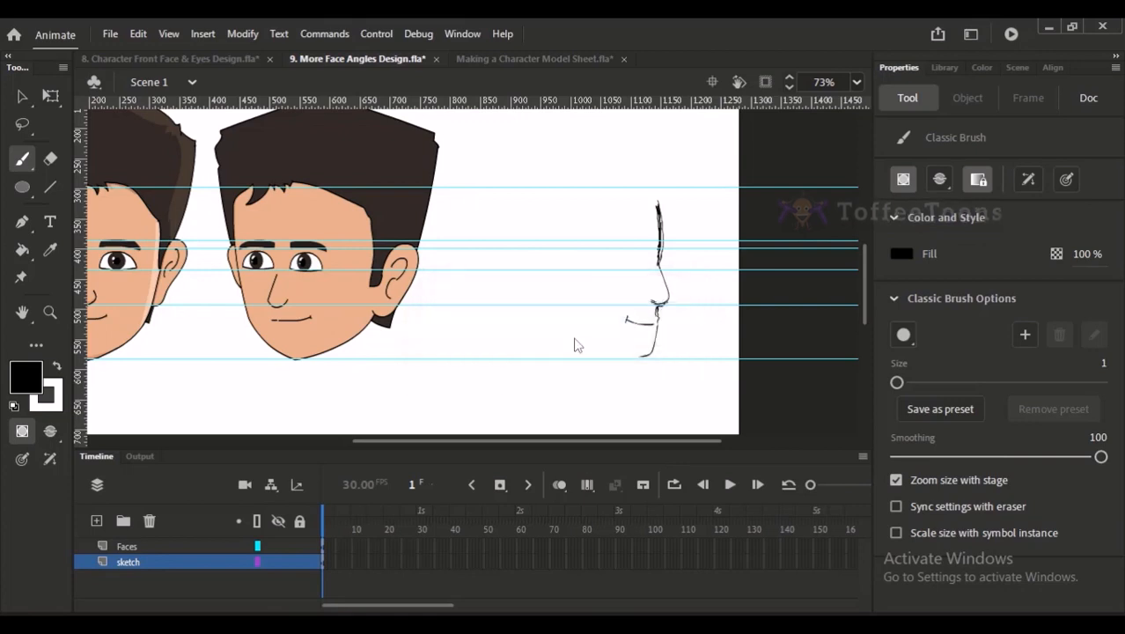
left_click_drag(574, 338, 642, 357)
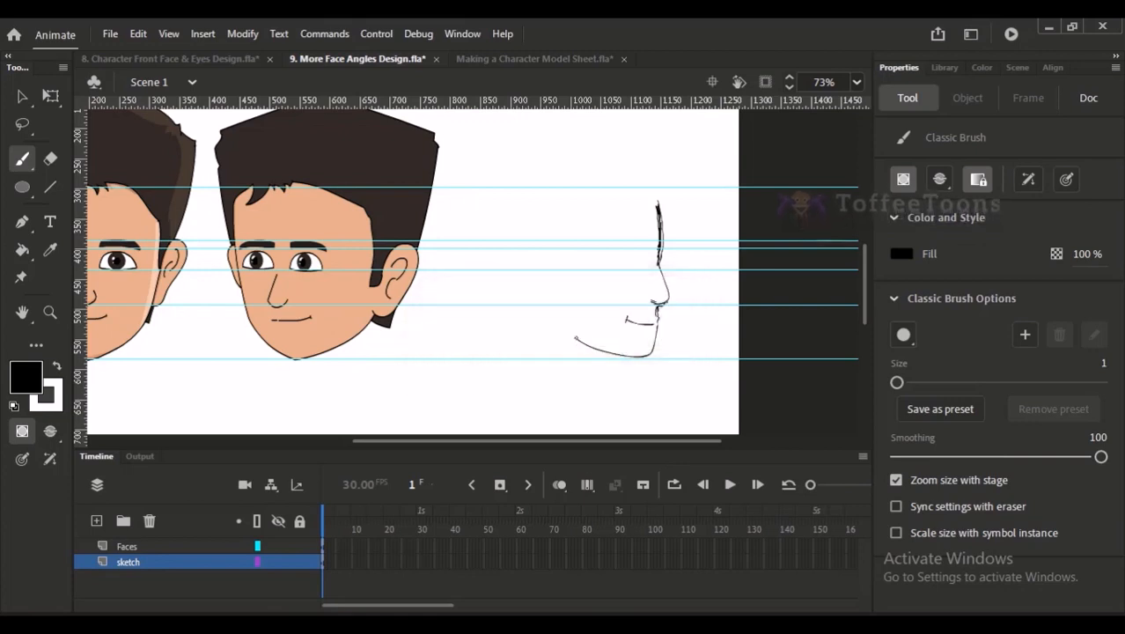
mouse_move(575, 337)
left_mouse_down()
mouse_move(618, 358)
mouse_move(657, 331)
left_mouse_up()
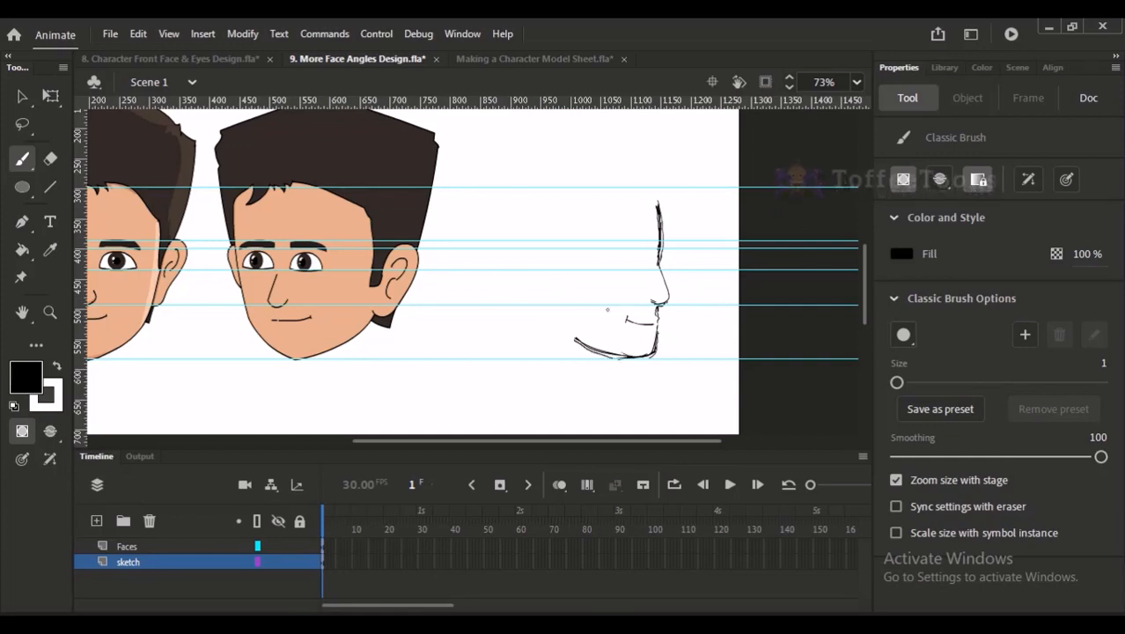
Step: Sketch the side view's wedge-shaped eye between the eyebrow-bottom and lower-eye guides, with iris lines at its front
left_click_drag(638, 256, 636, 260)
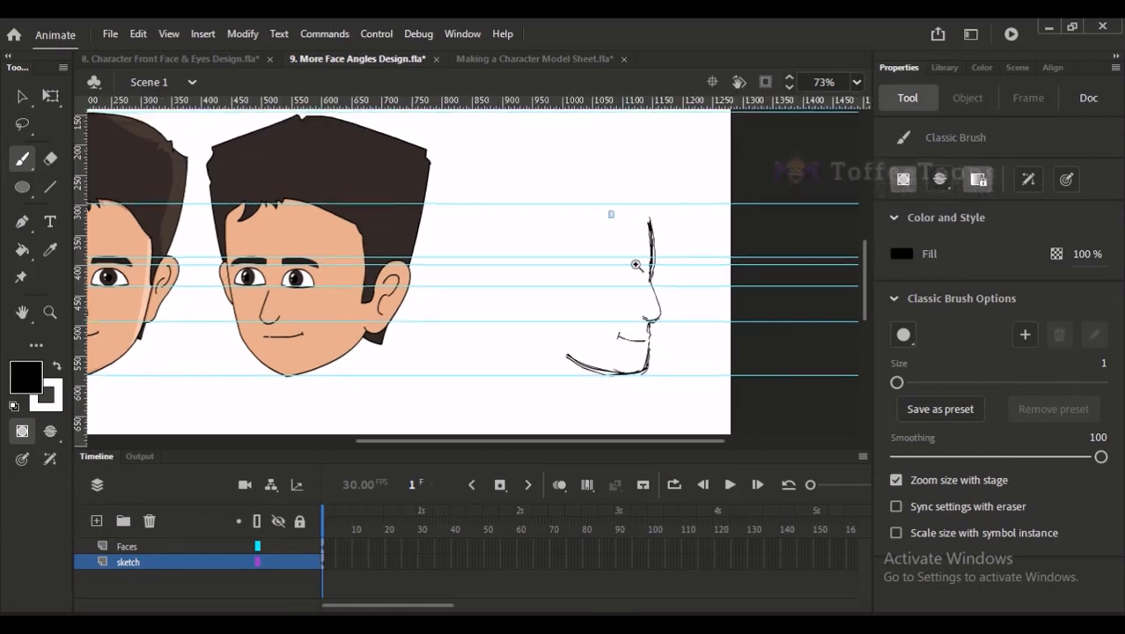
left_click_drag(611, 213, 653, 376)
key("ctrl+z")
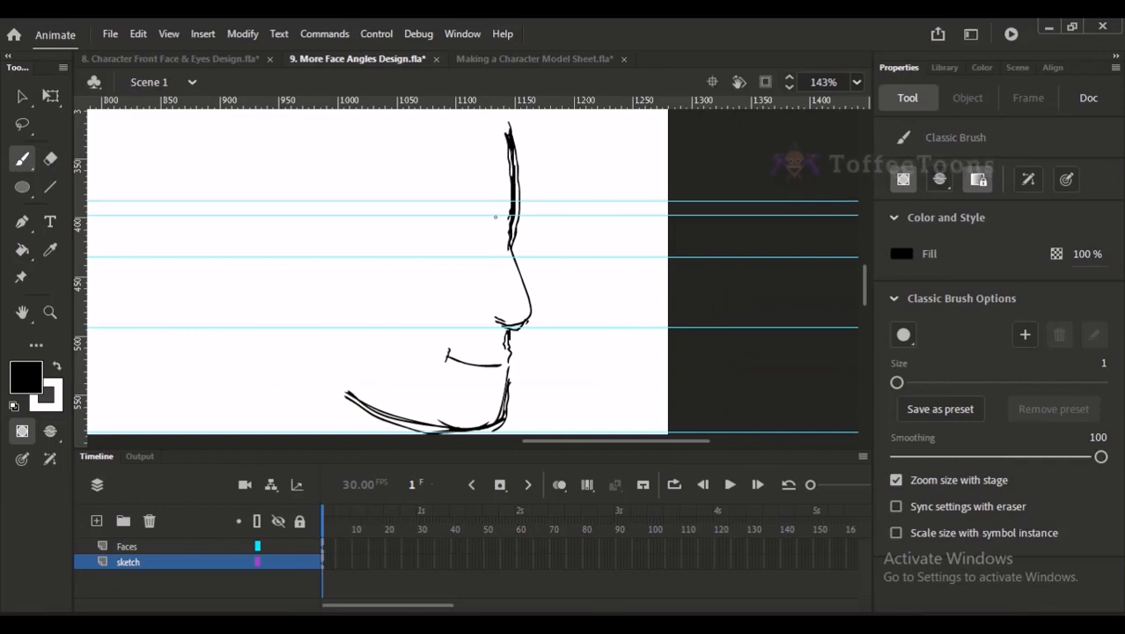
mouse_move(496, 225)
left_mouse_down()
mouse_move(602, 252)
mouse_move(605, 278)
mouse_move(578, 250)
mouse_move(552, 268)
left_mouse_up()
key("ctrl+z")
key("ctrl+z")
key("ctrl+z")
left_click_drag(584, 248, 548, 269)
mouse_move(569, 254)
left_mouse_down()
mouse_move(541, 269)
mouse_move(605, 278)
mouse_move(588, 253)
left_mouse_up()
key("ctrl+z")
key("ctrl+z")
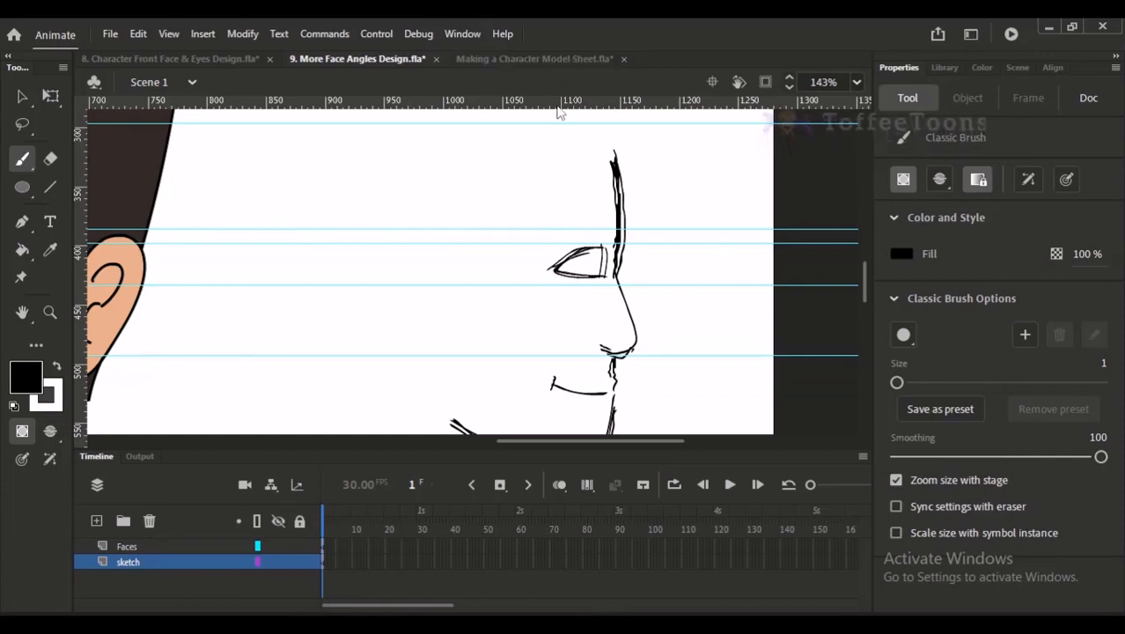
Step: Examine the eye and eyebrow of the model sheet's side-view face up close, and return to the More Face Angles Design document
left_click(578, 58)
scroll(651, 227, "up", 5)
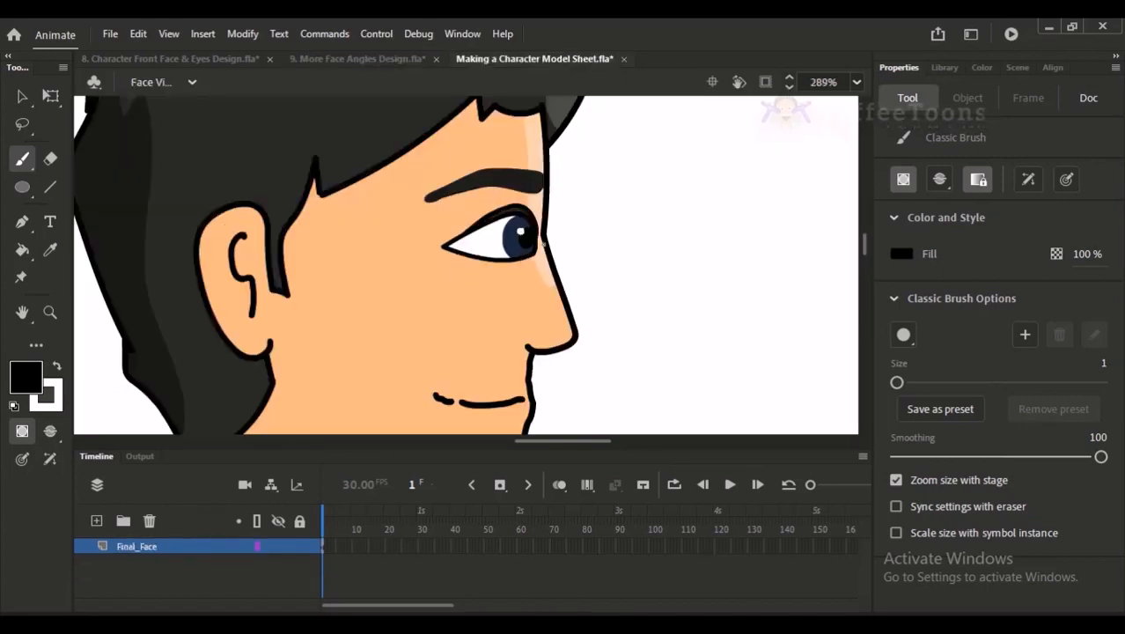
left_click(248, 60)
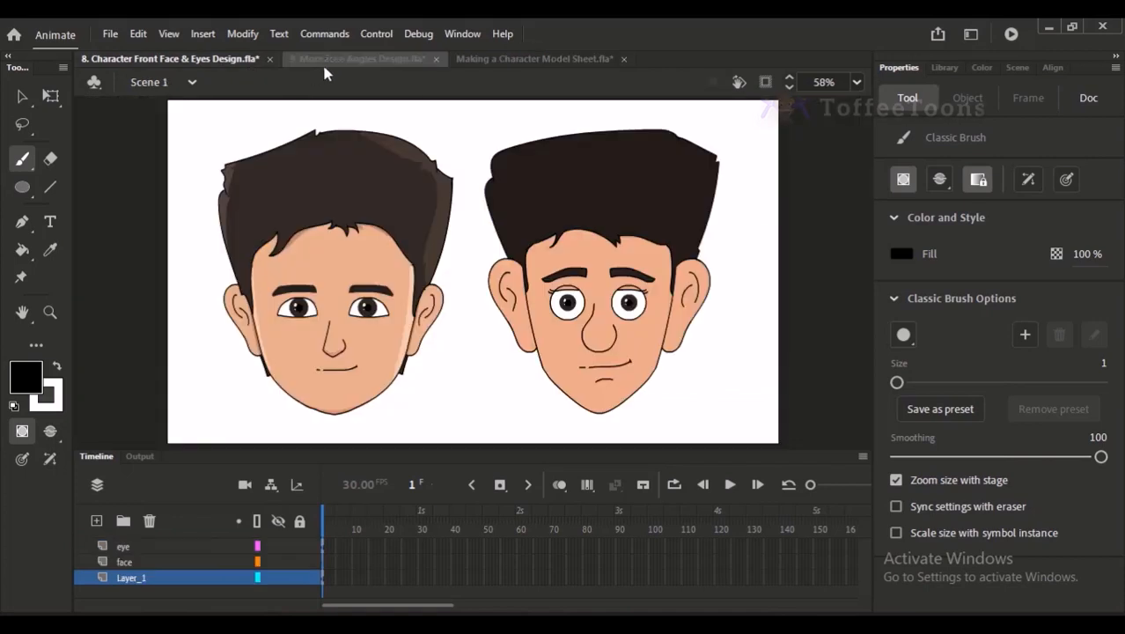
left_click(370, 59)
Step: Shade in the iris at the front of the side-view eye and outline a tapered eyebrow along the two eyebrow guides
scroll(587, 273, "up", 4)
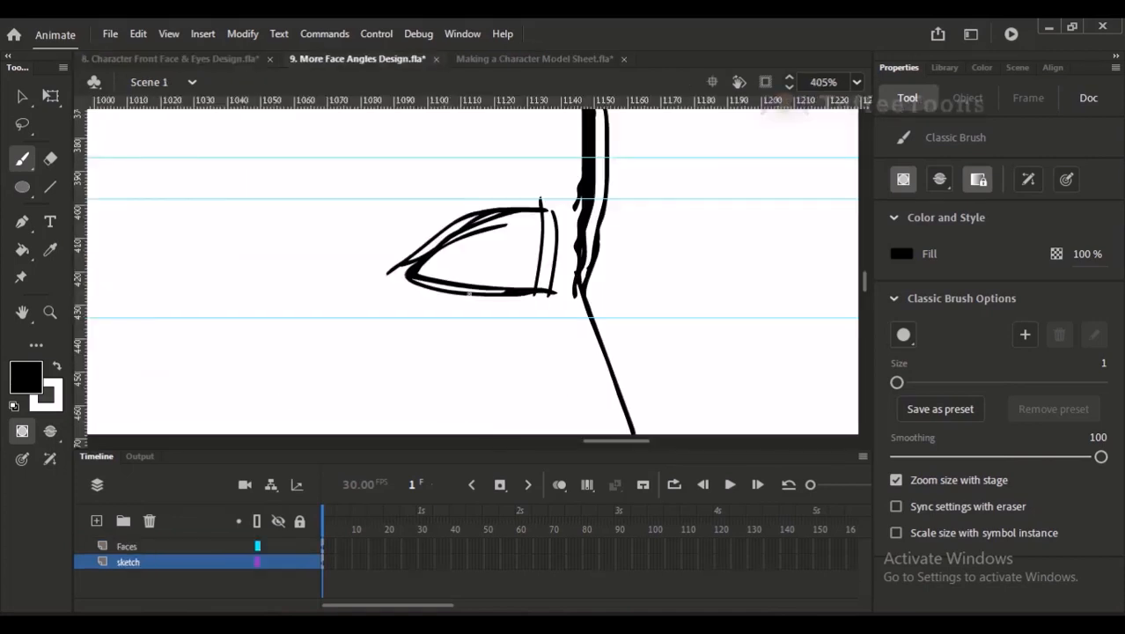
left_click_drag(468, 294, 543, 288)
mouse_move(543, 204)
left_mouse_down()
mouse_move(547, 250)
mouse_move(524, 217)
mouse_move(524, 289)
left_mouse_up()
left_click_drag(535, 211, 525, 272)
mouse_move(545, 214)
left_mouse_down()
mouse_move(521, 284)
mouse_move(535, 227)
mouse_move(539, 299)
mouse_move(550, 227)
mouse_move(540, 238)
mouse_move(569, 266)
left_mouse_up()
mouse_move(577, 188)
left_mouse_down()
mouse_move(601, 218)
mouse_move(549, 177)
mouse_move(390, 211)
mouse_move(407, 205)
mouse_move(396, 228)
mouse_move(602, 212)
left_mouse_up()
key("ctrl+z")
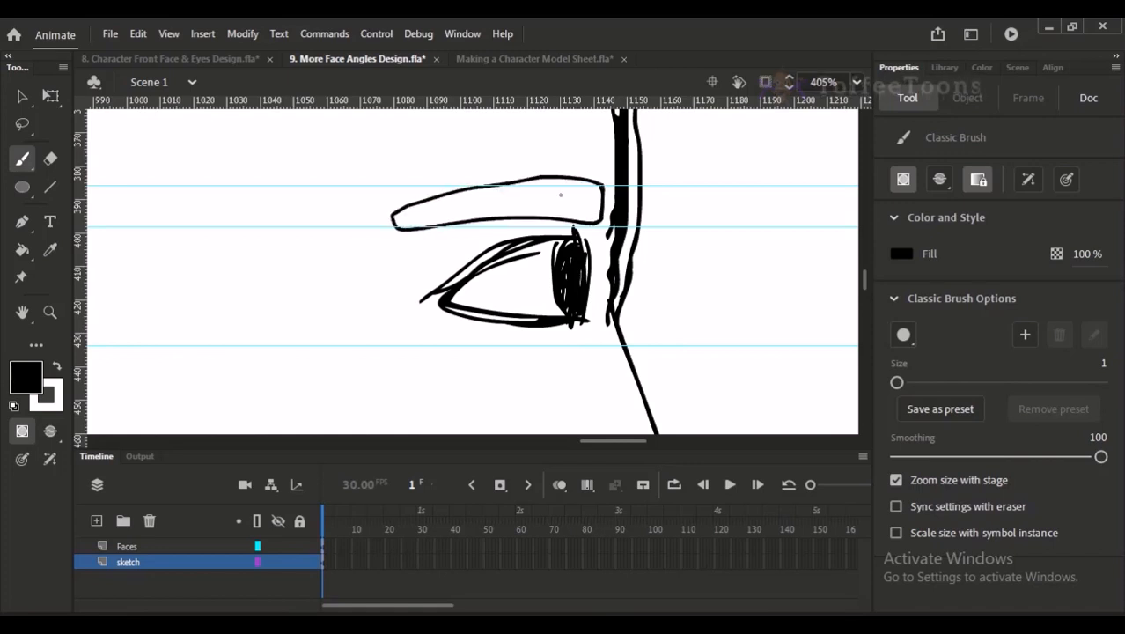
Step: Try to fill the side-view eyebrow outline with black using the Paint Bucket
key("k")
left_click(22, 431)
left_click(58, 475)
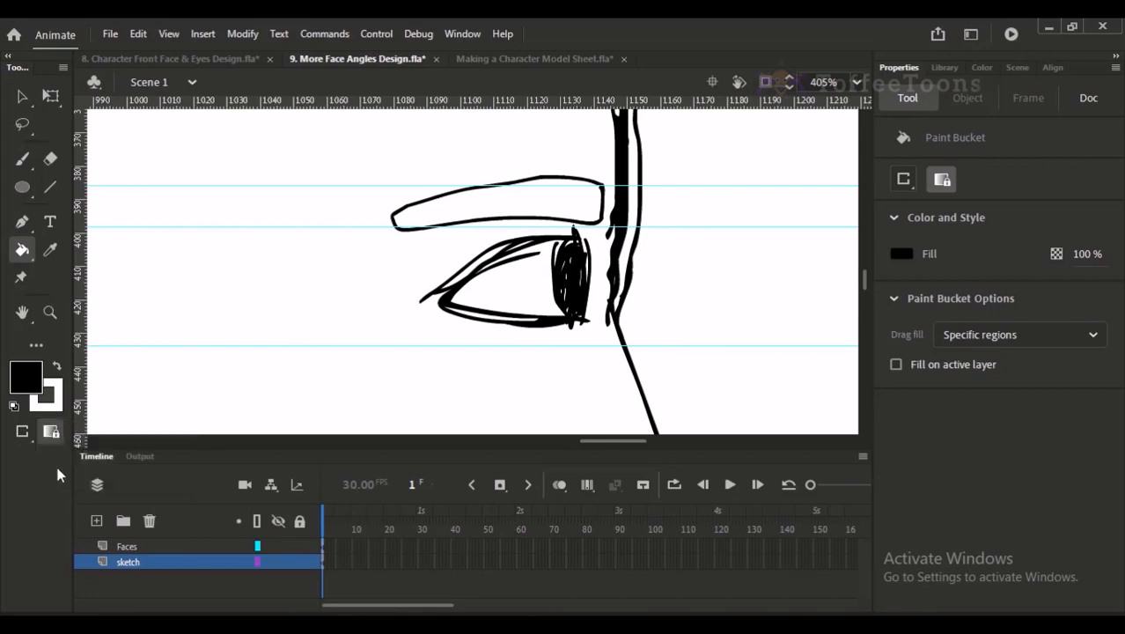
left_click(19, 430)
left_click(54, 476)
left_click(28, 431)
left_click(58, 451)
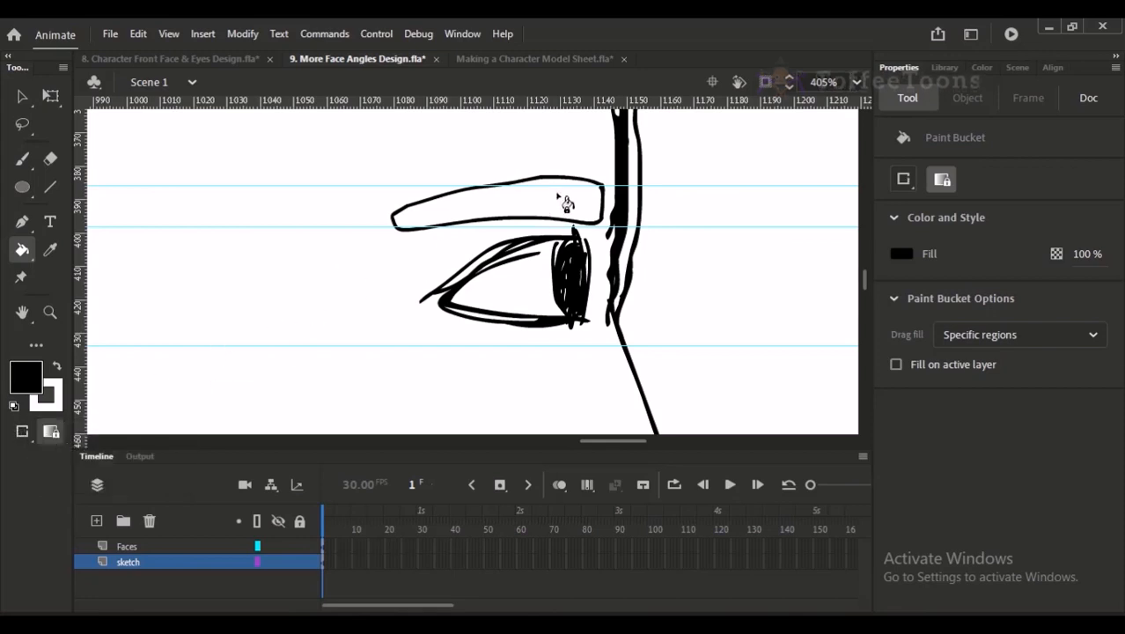
key("b")
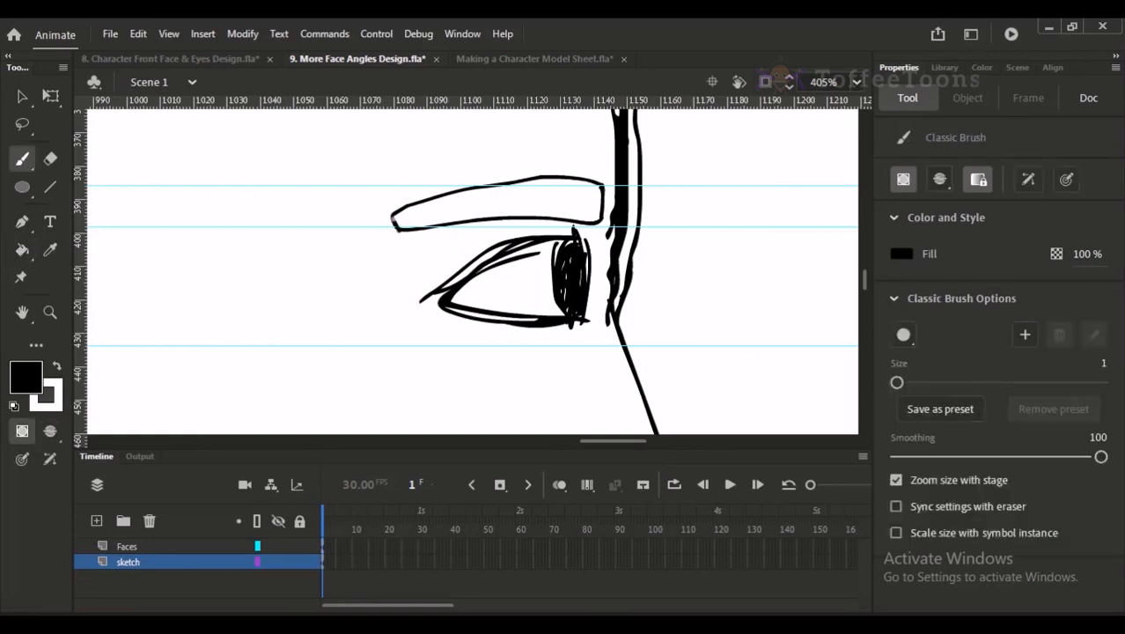
Step: Break apart all drawing objects on the sketch layer into plain shapes, keeping the eyebrow and eye in close view
left_click(178, 562)
key("ctrl+minus")
key("ctrl+minus")
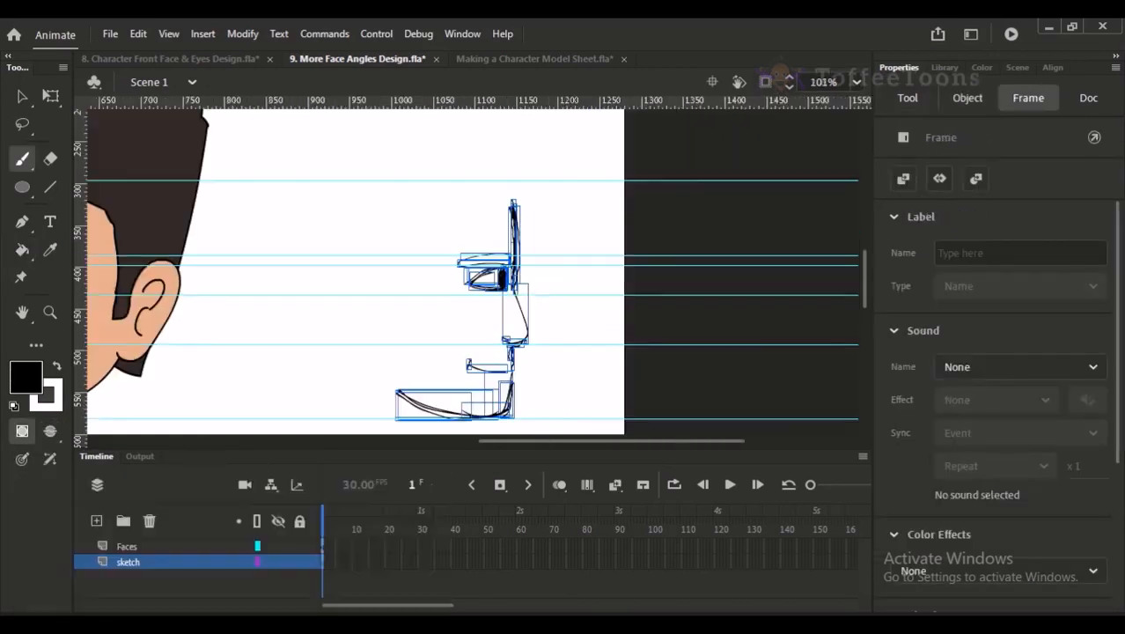
scroll(542, 370, "up", 2)
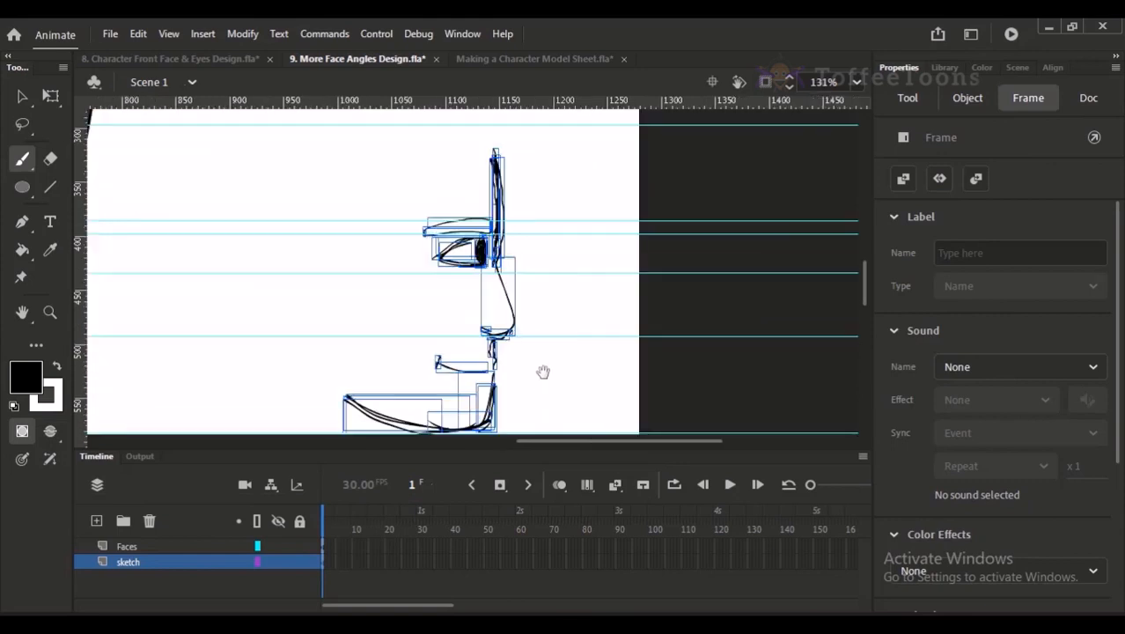
left_click(29, 100)
scroll(449, 215, "up", 4)
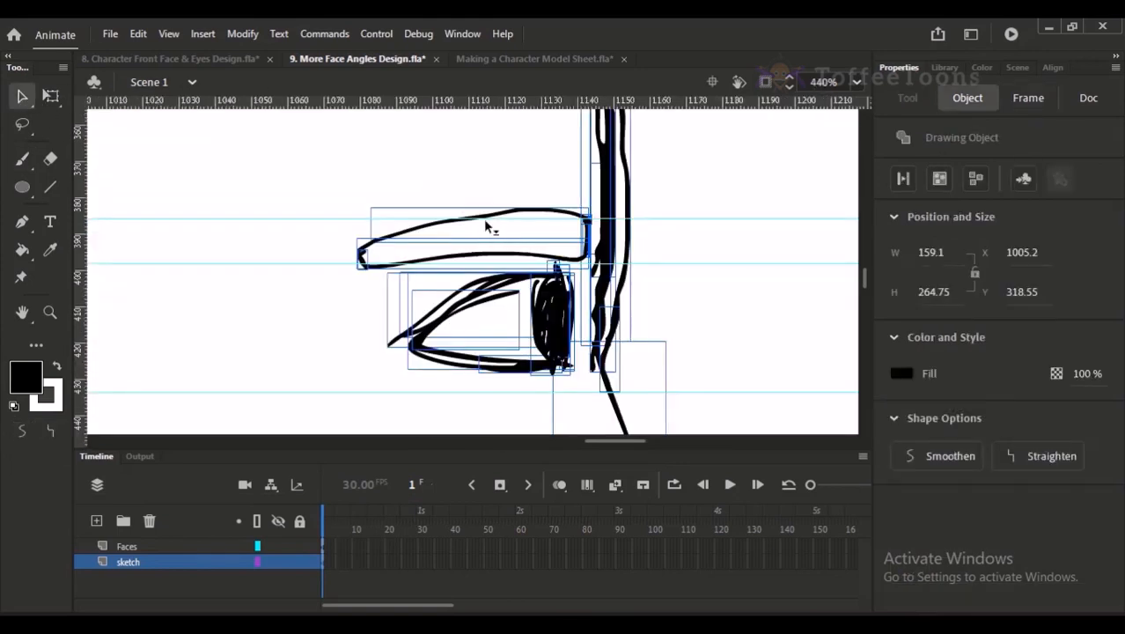
key("ctrl+minus")
key("ctrl+b")
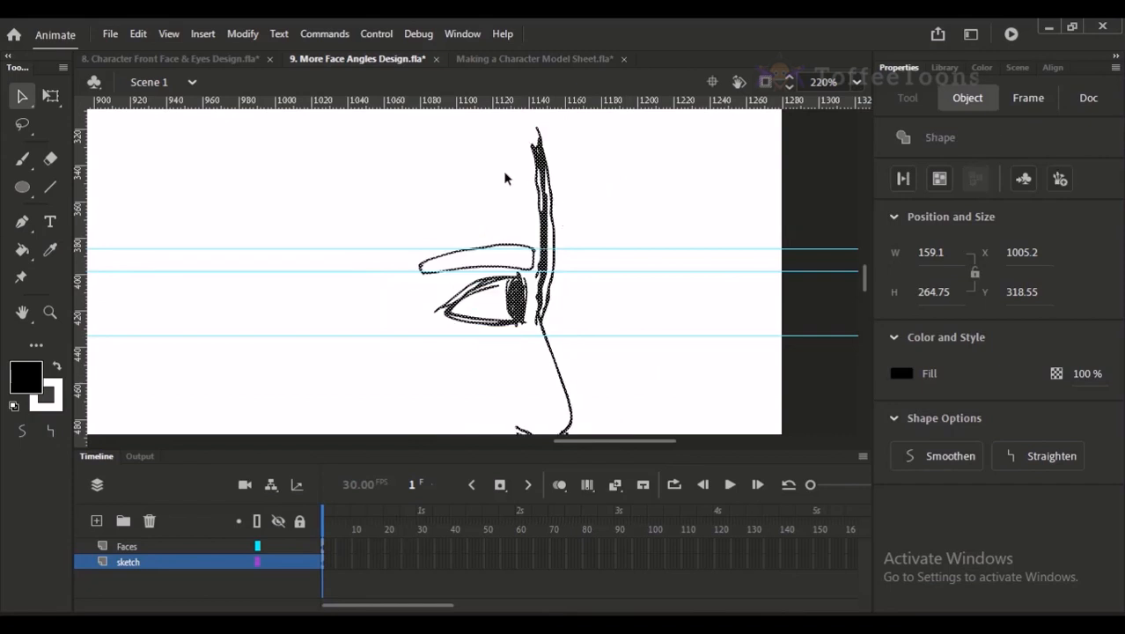
key("ctrl+space")
left_click_drag(439, 169, 536, 365)
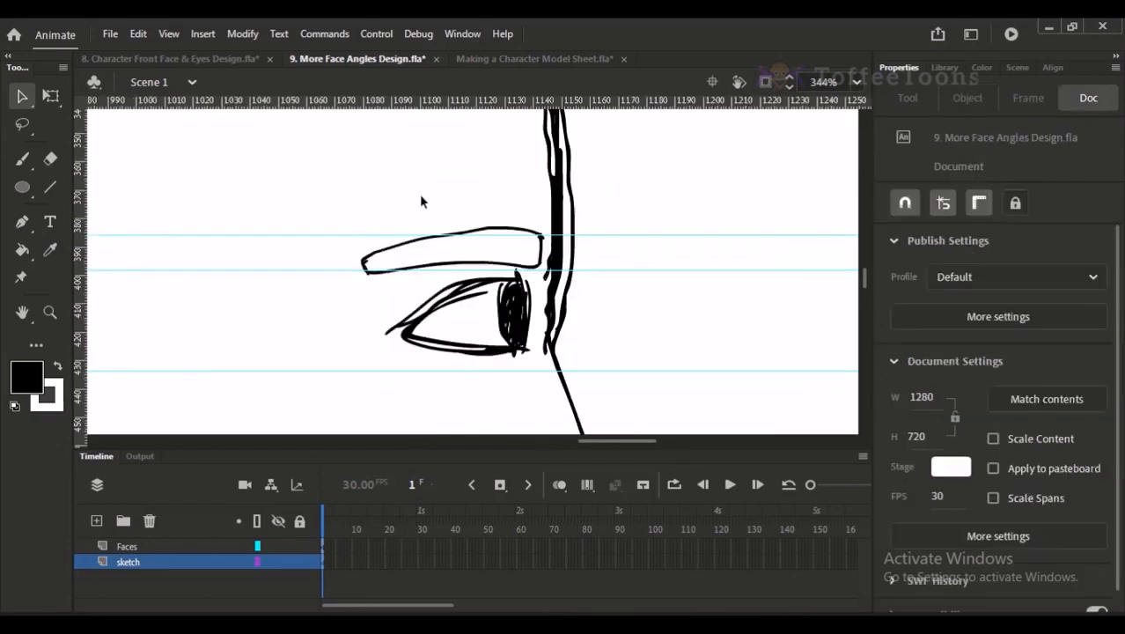
Step: Turn off object drawing mode for the Classic Brush and fill the side-view eyebrow outline with black
left_click(30, 161)
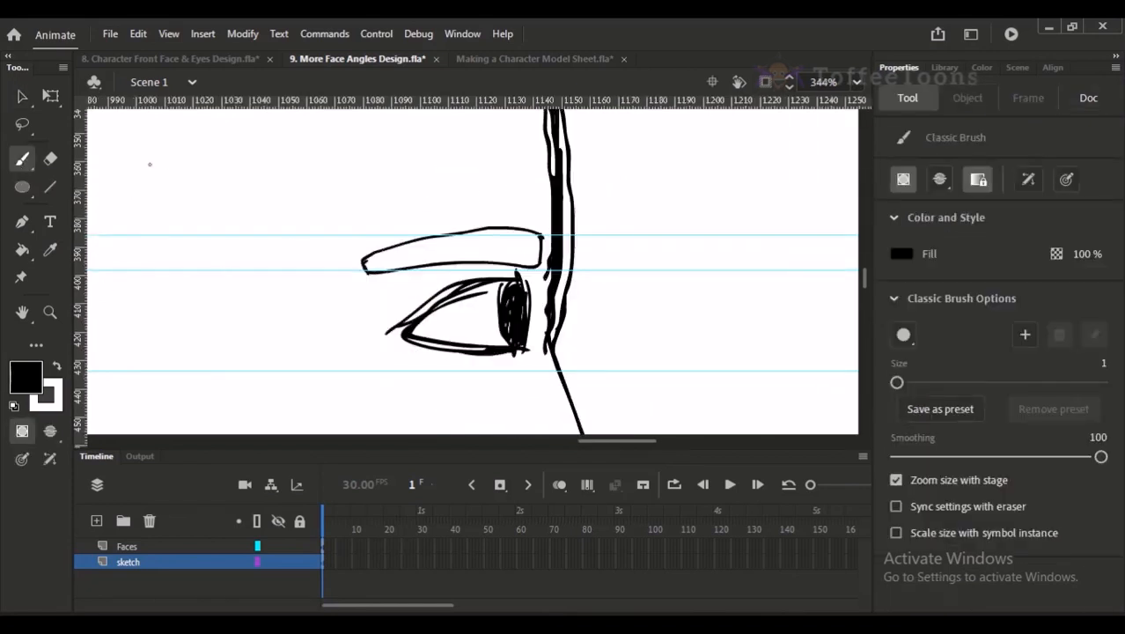
left_click(22, 160)
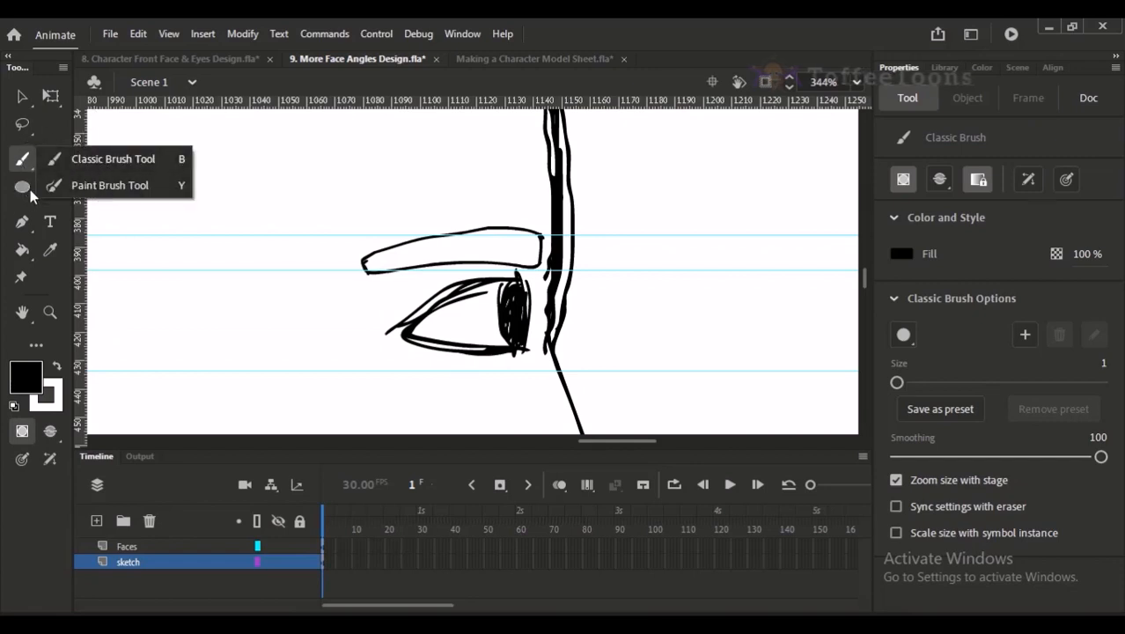
left_click(53, 159)
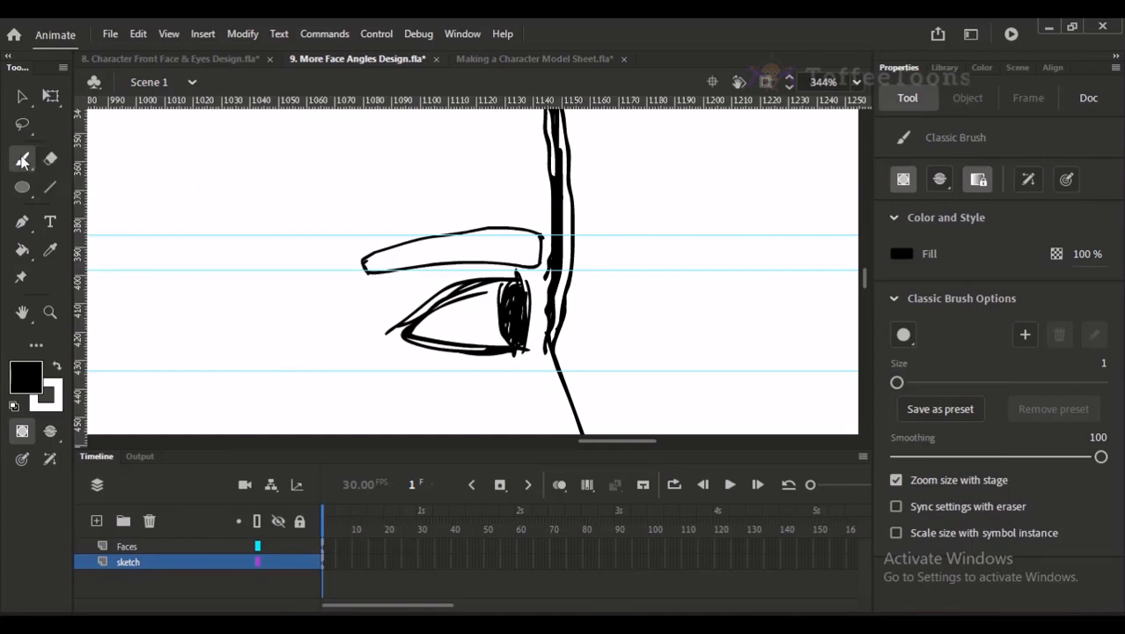
left_click(23, 431)
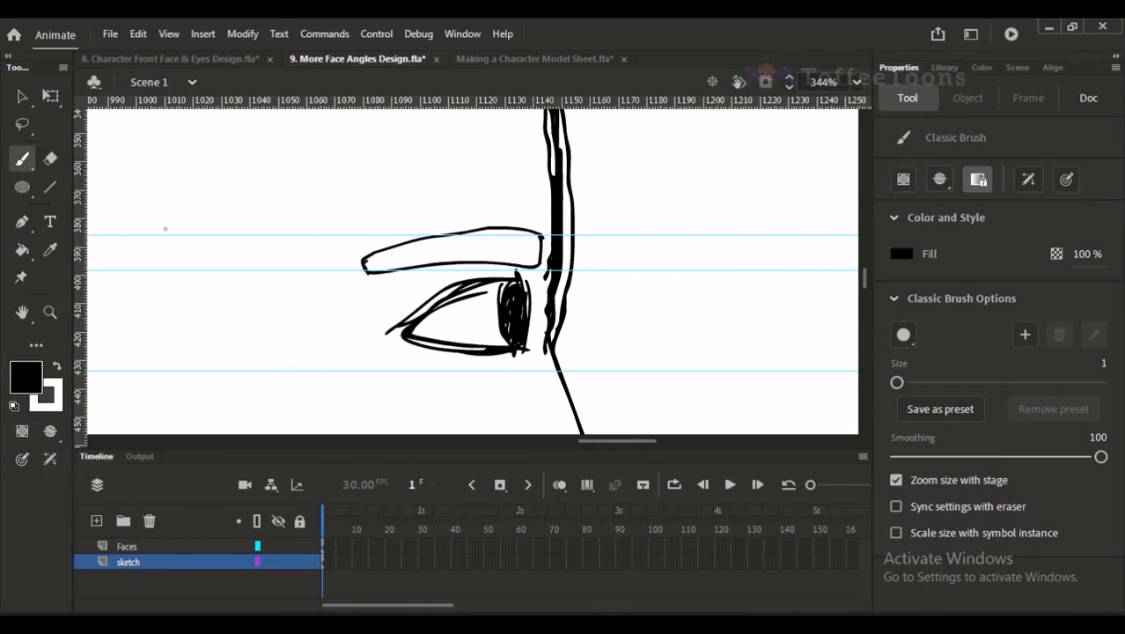
key("k")
left_click(503, 255)
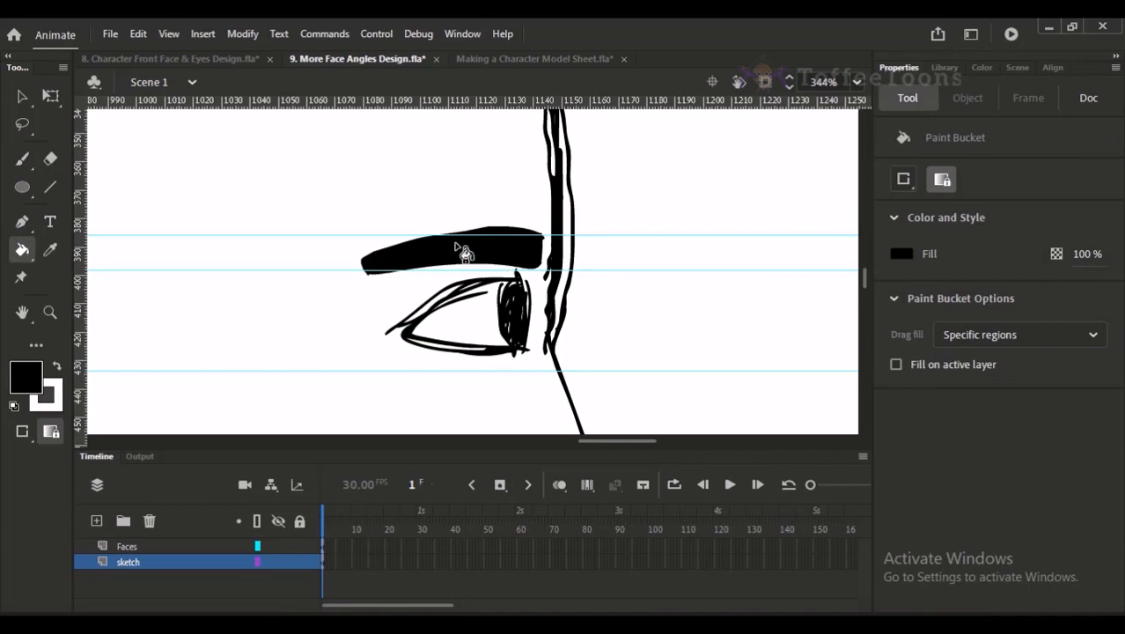
Step: Try a thin hair stroke rising forward from the side-view forehead, undo it and keep the eyebrow fill
key("ctrl+minus")
key("ctrl+minus")
key("ctrl+minus")
key("b")
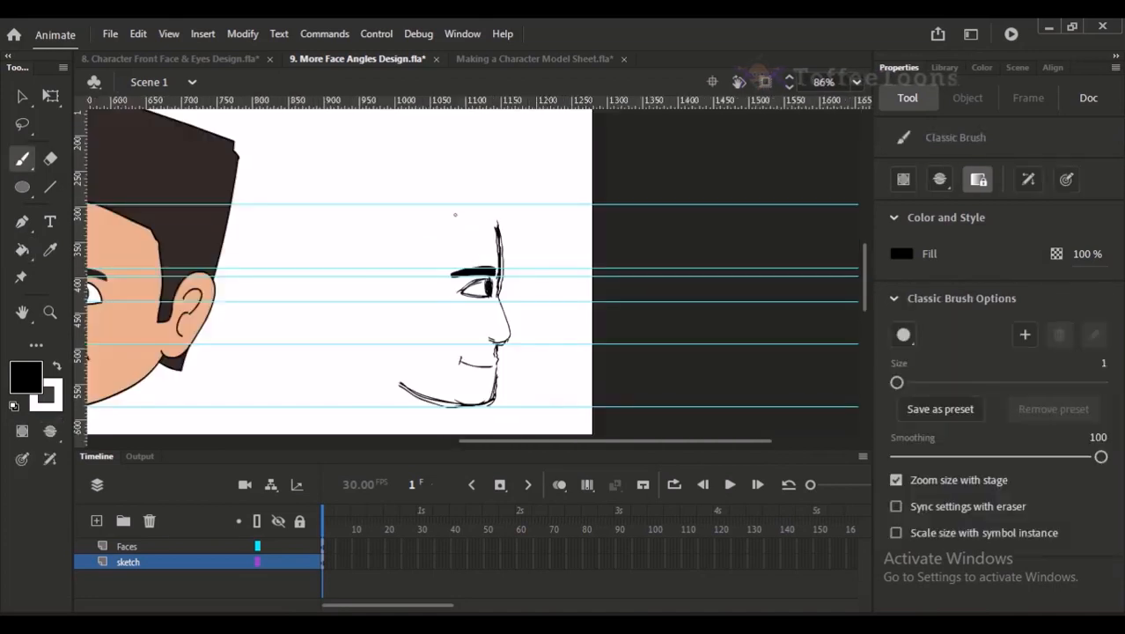
mouse_move(499, 236)
left_mouse_down()
mouse_move(590, 261)
mouse_move(622, 286)
mouse_move(645, 246)
left_mouse_up()
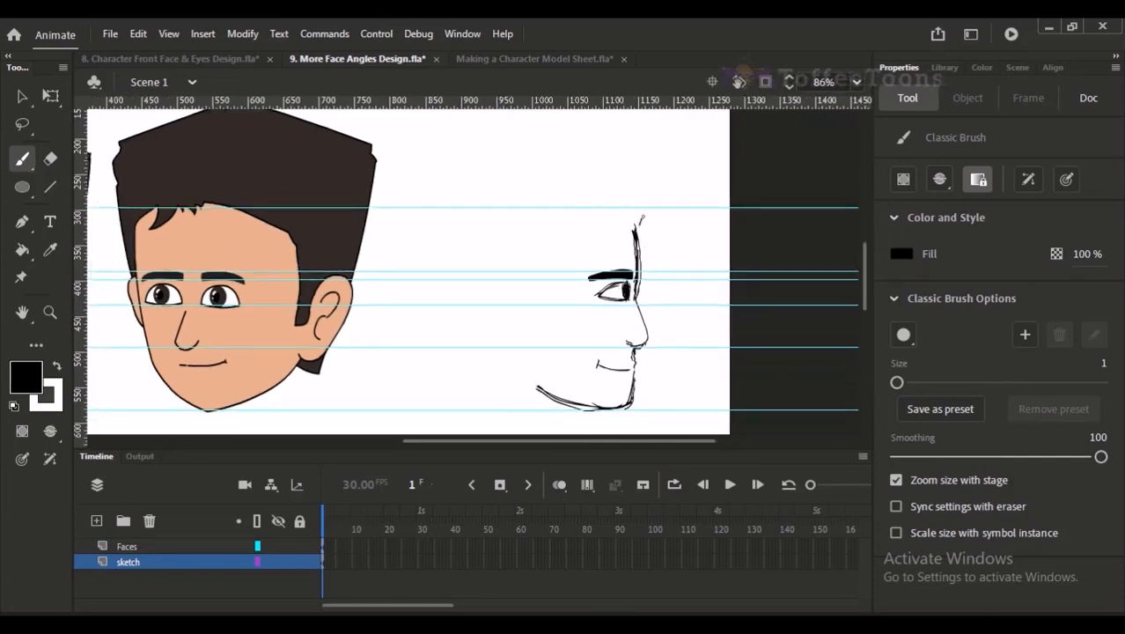
left_click_drag(634, 236, 657, 191)
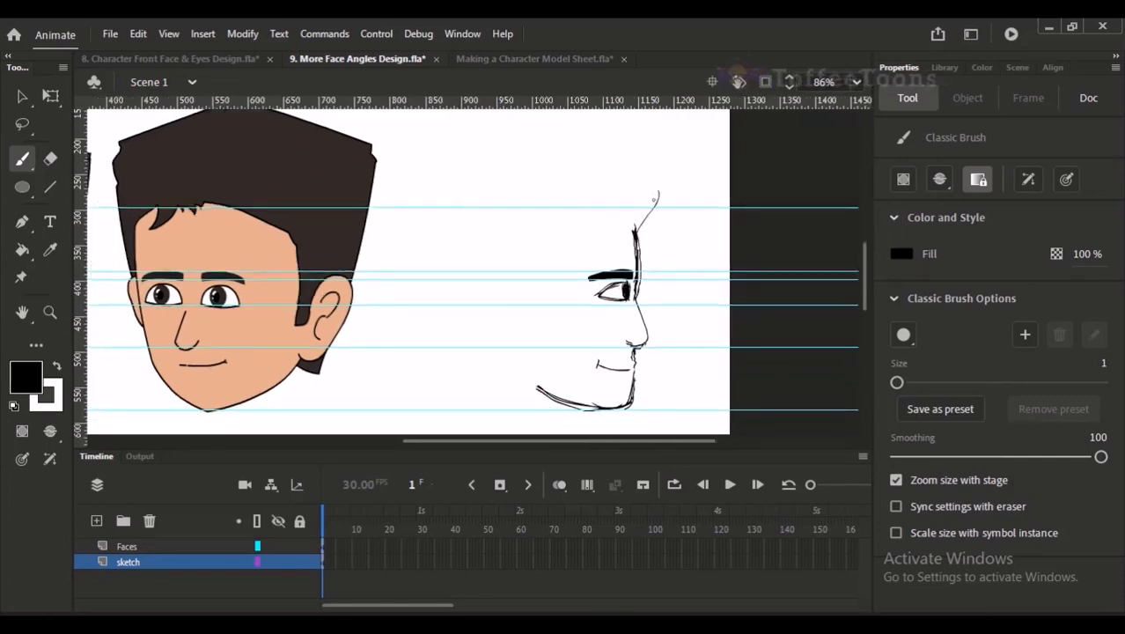
scroll(570, 185, "up", 3)
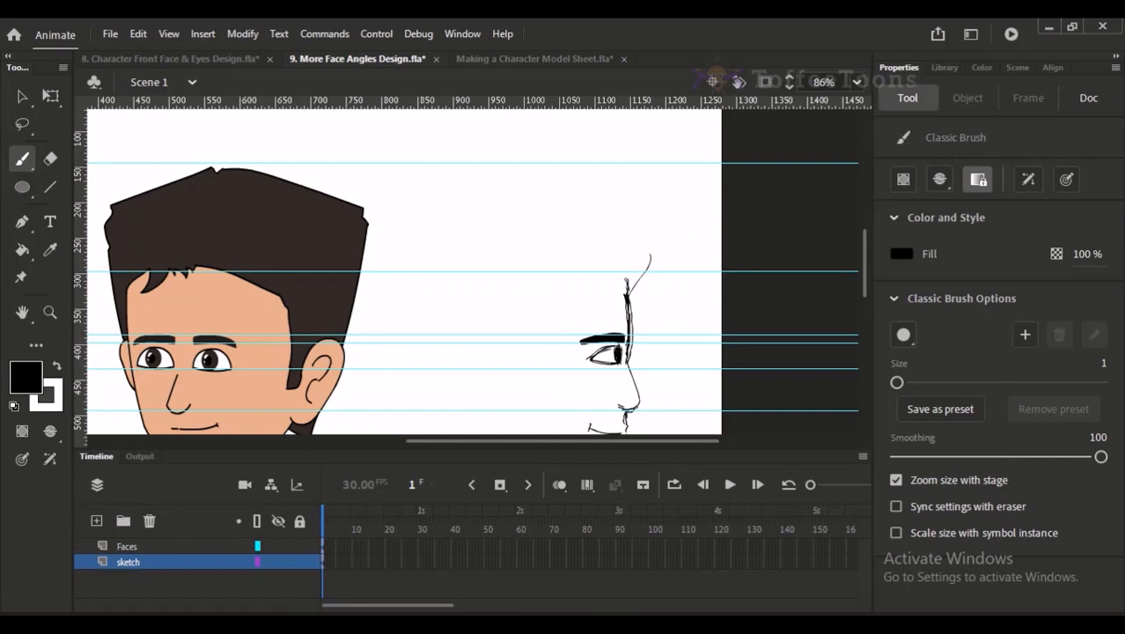
key("ctrl+z")
key("ctrl+z")
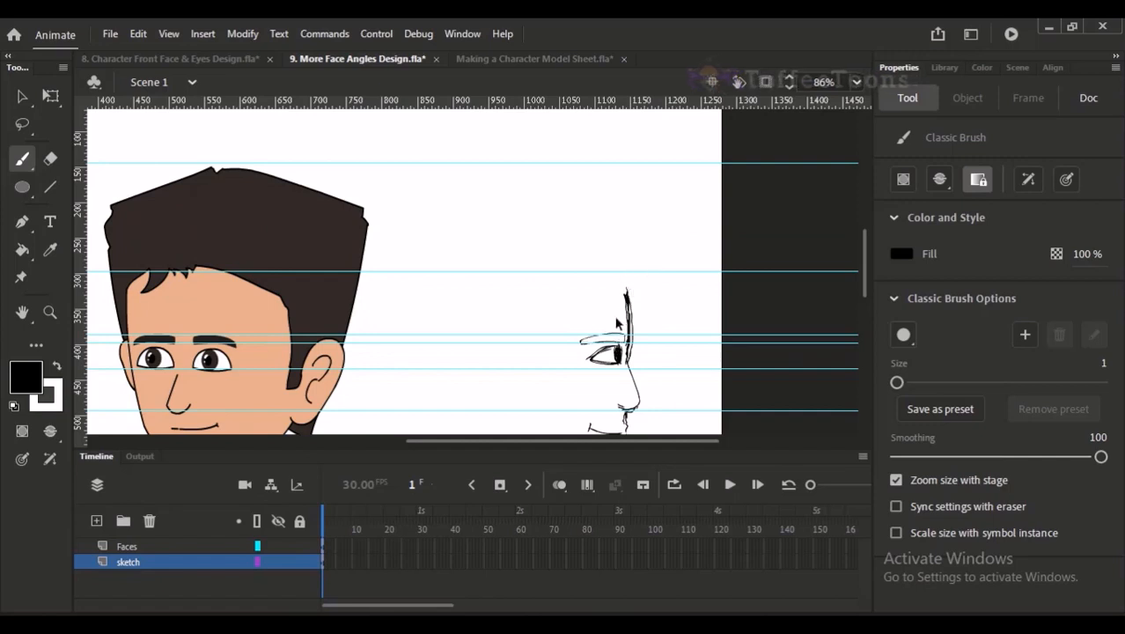
key("ctrl+y")
key("y")
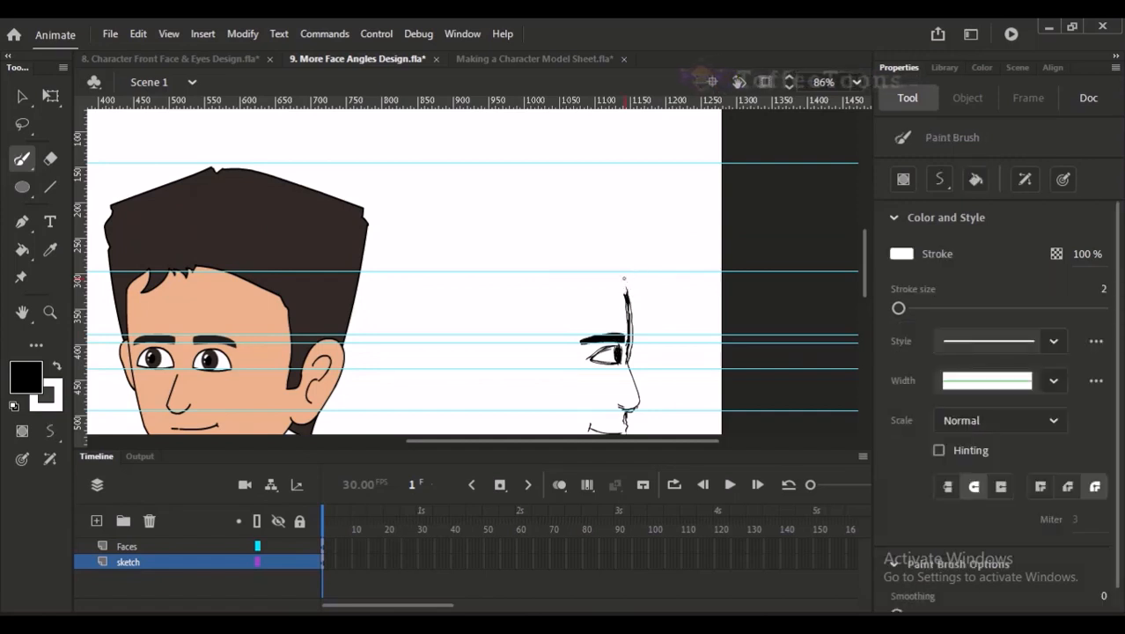
key("b")
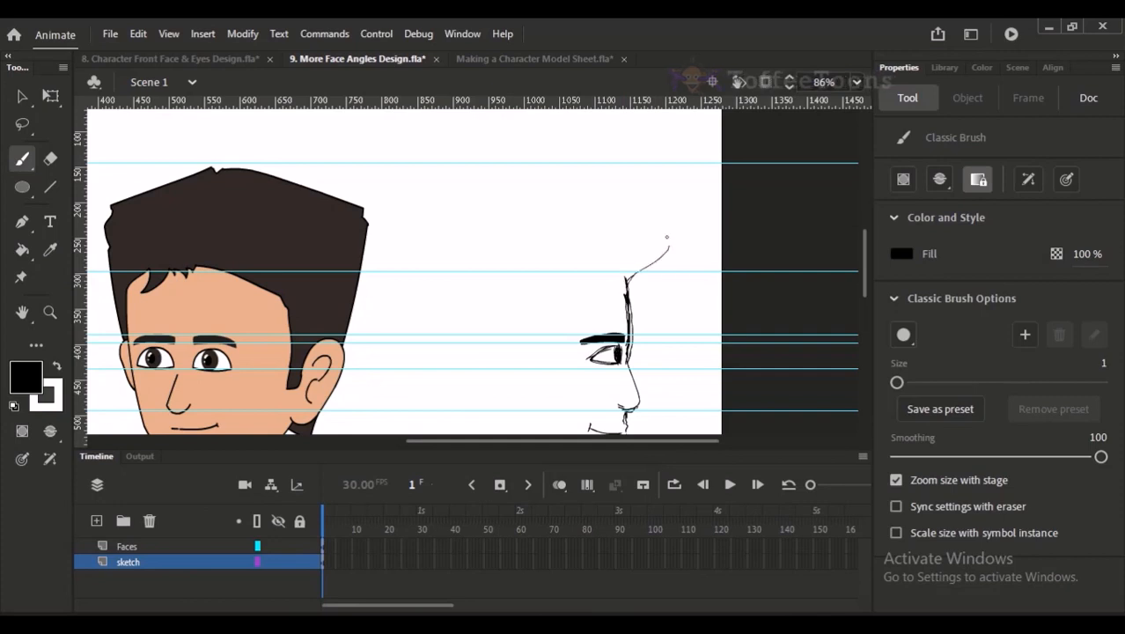
Step: Sketch the front tuft of hair curving forward and up from the top of the side-view forehead
key("ctrl+z")
left_click_drag(653, 250, 627, 280)
mouse_move(644, 182)
left_mouse_down()
mouse_move(658, 255)
mouse_move(655, 221)
mouse_move(653, 250)
mouse_move(646, 235)
left_mouse_up()
key("ctrl+z")
Step: Mark the crown of the side-view head with a short stroke at the top guide, and try out back-of-head curves
mouse_move(595, 182)
left_mouse_down()
mouse_move(645, 238)
mouse_move(593, 175)
mouse_move(527, 165)
left_mouse_up()
key("ctrl+z")
mouse_move(531, 206)
left_mouse_down()
mouse_move(615, 141)
mouse_move(589, 206)
left_mouse_up()
key("ctrl+z")
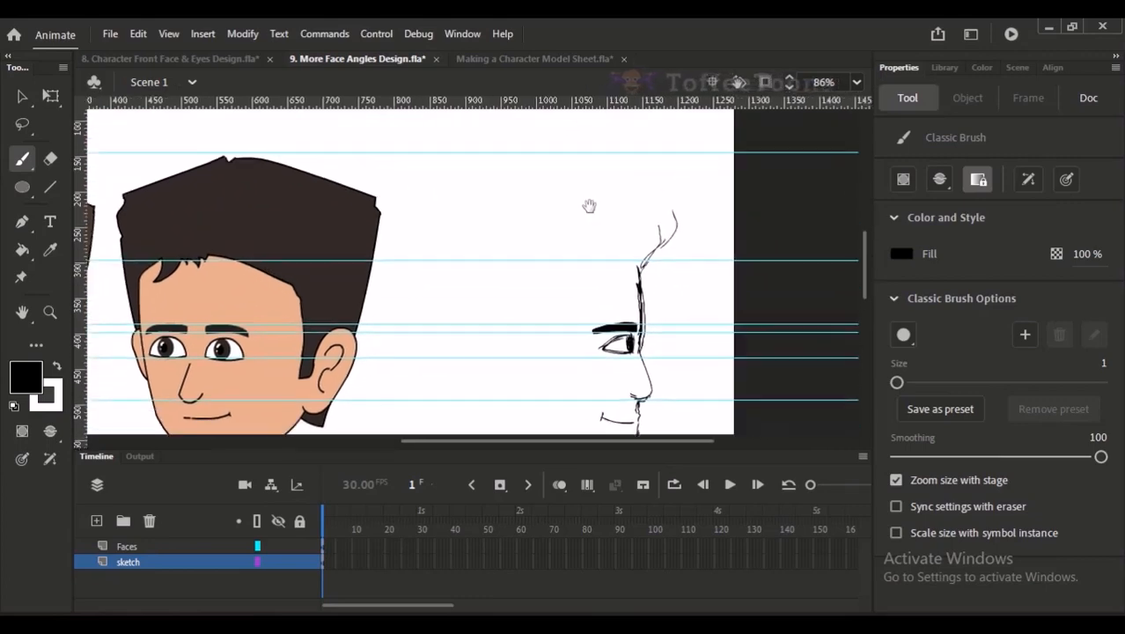
mouse_move(543, 161)
left_mouse_down()
mouse_move(653, 176)
mouse_move(618, 186)
mouse_move(599, 172)
mouse_move(619, 164)
mouse_move(540, 203)
mouse_move(546, 154)
mouse_move(524, 264)
mouse_move(535, 280)
left_mouse_up()
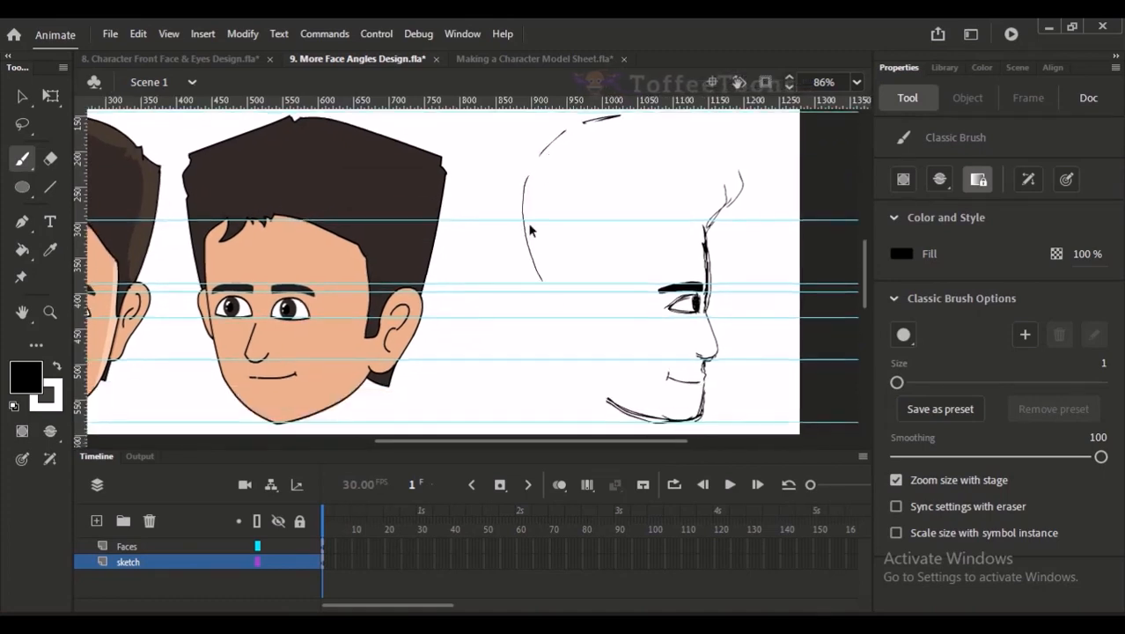
key("ctrl+z")
key("ctrl+z")
Step: Sketch the back of the side-view head from near the crown down past the nose guide to the nape
mouse_move(511, 158)
left_mouse_down()
mouse_move(503, 189)
mouse_move(550, 394)
left_mouse_up()
left_click_drag(538, 328, 543, 411)
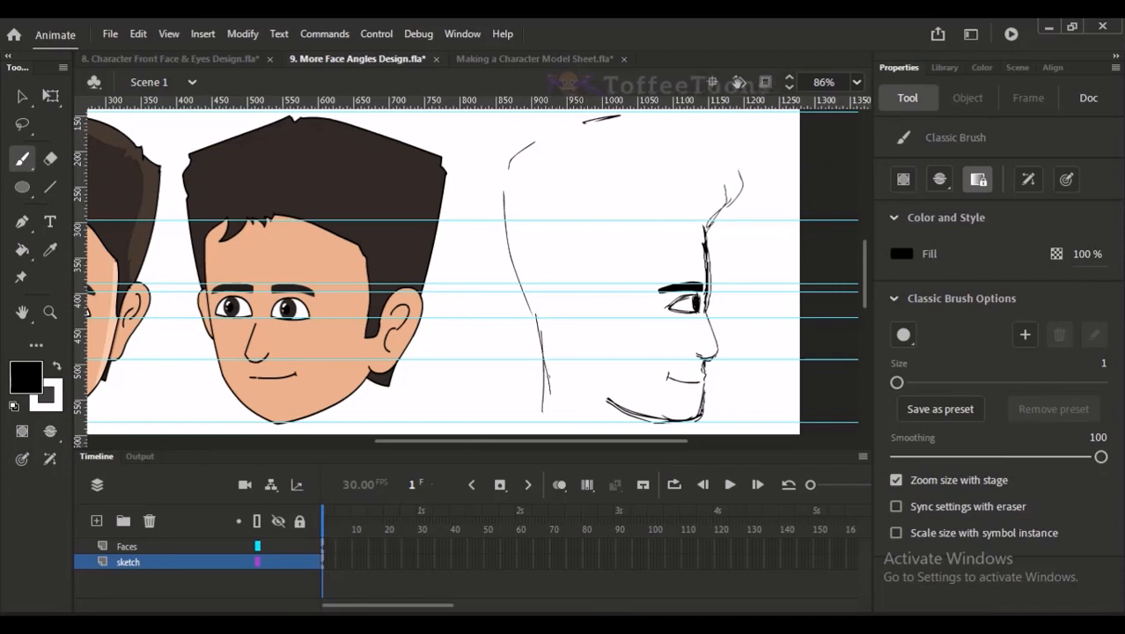
key("ctrl+z")
Step: Try a curved bottom hair edge from the nape toward the jaw, and undo it
mouse_move(544, 366)
left_mouse_down()
mouse_move(568, 410)
mouse_move(598, 390)
left_mouse_up()
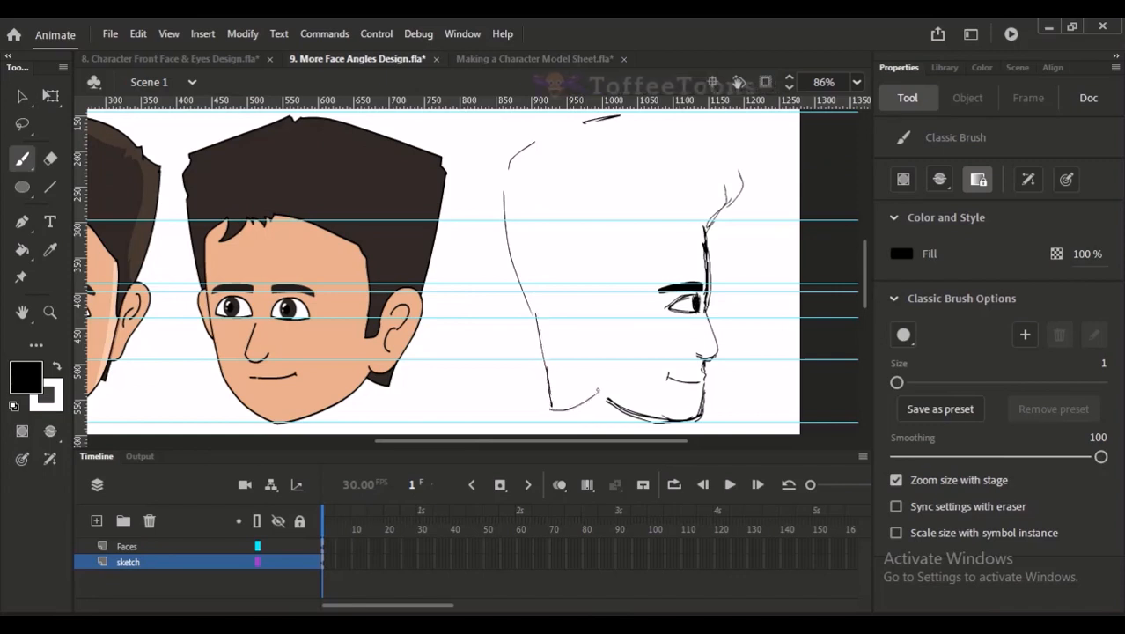
left_click_drag(553, 320, 527, 333)
left_click_drag(509, 325, 519, 398)
key("ctrl+z")
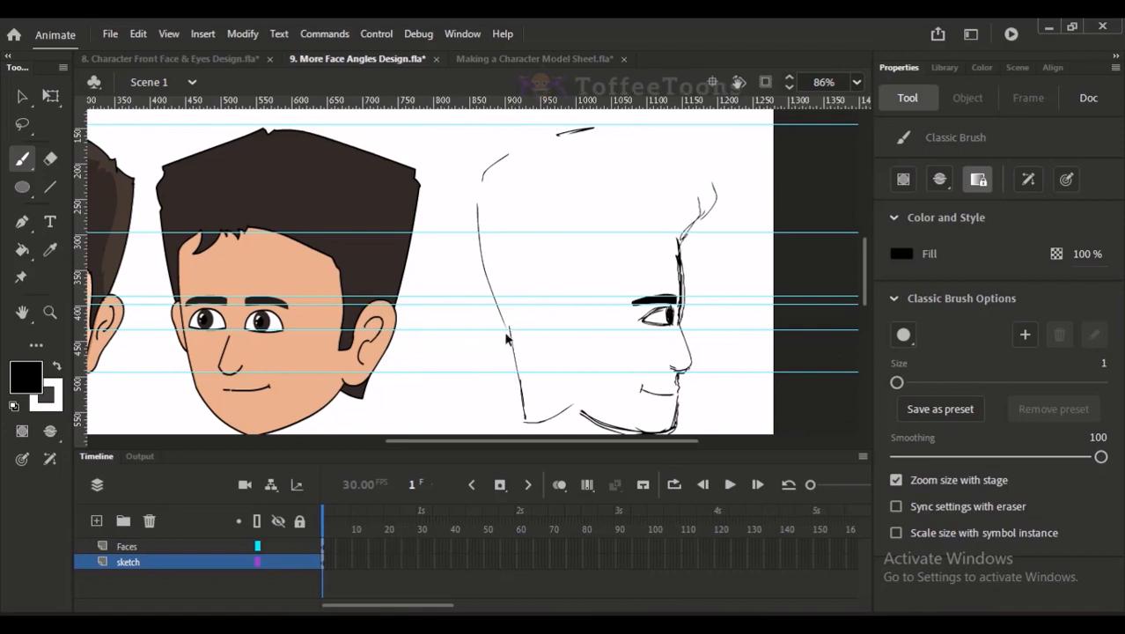
key("ctrl+z")
key("ctrl+z")
key("ctrl+z")
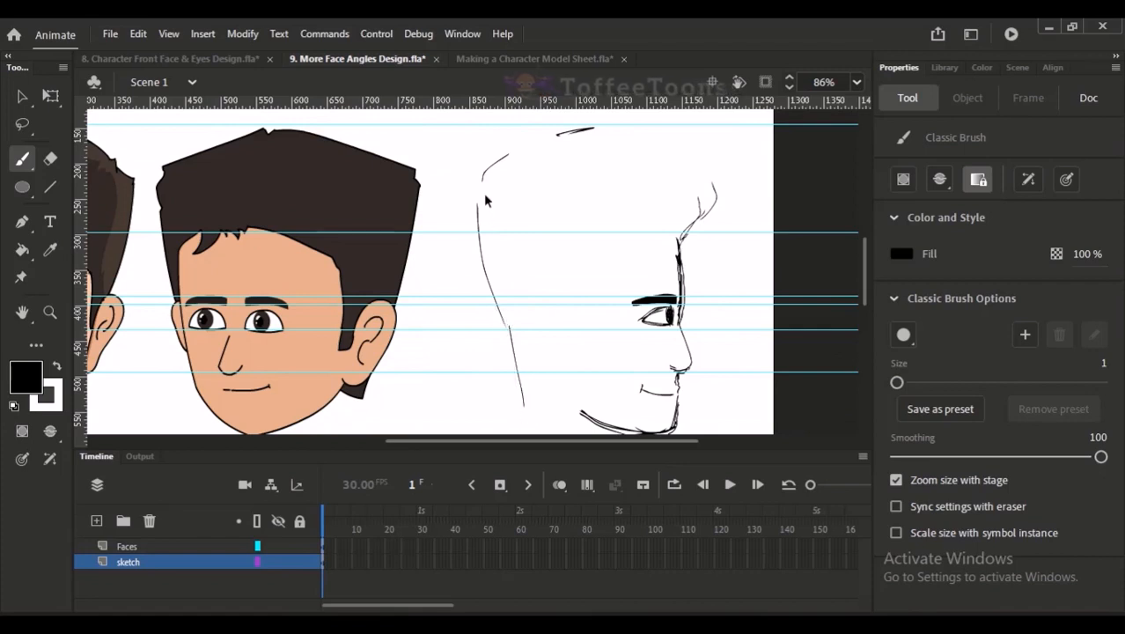
Step: Add an inner stroke down the back of the head and sketch a shorter bottom hair edge just below the nose guide
mouse_move(482, 177)
left_mouse_down()
mouse_move(472, 216)
mouse_move(511, 415)
left_mouse_up()
scroll(512, 378, "down", 2)
key("ctrl+z")
left_click_drag(514, 338, 524, 377)
key("ctrl+z")
mouse_move(513, 336)
left_mouse_down()
mouse_move(541, 355)
mouse_move(565, 350)
left_mouse_up()
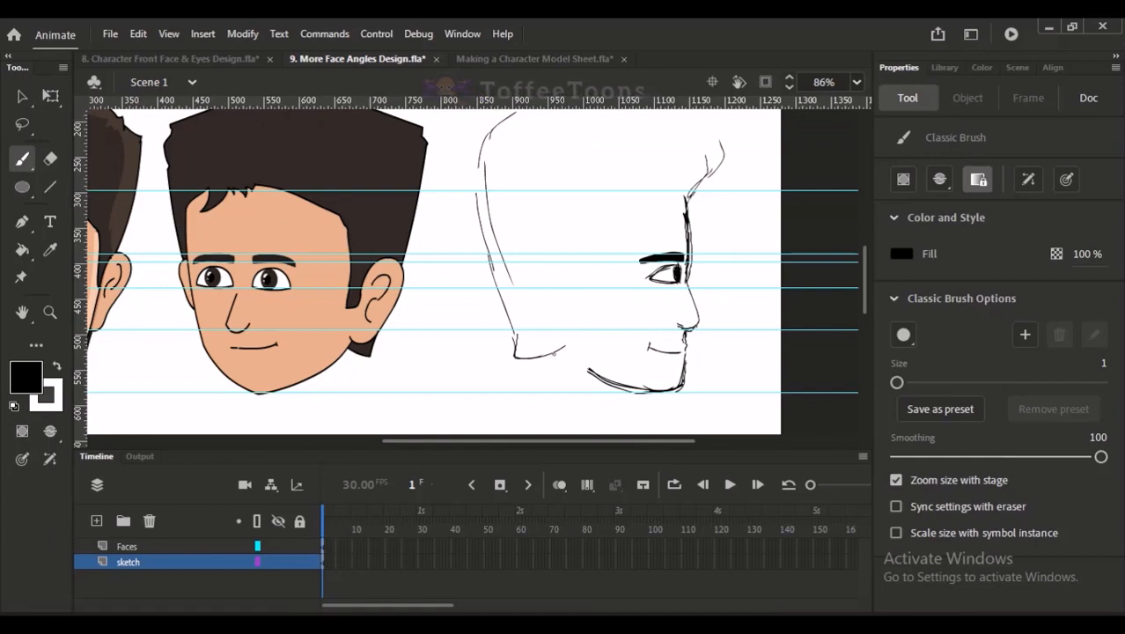
key("ctrl+z")
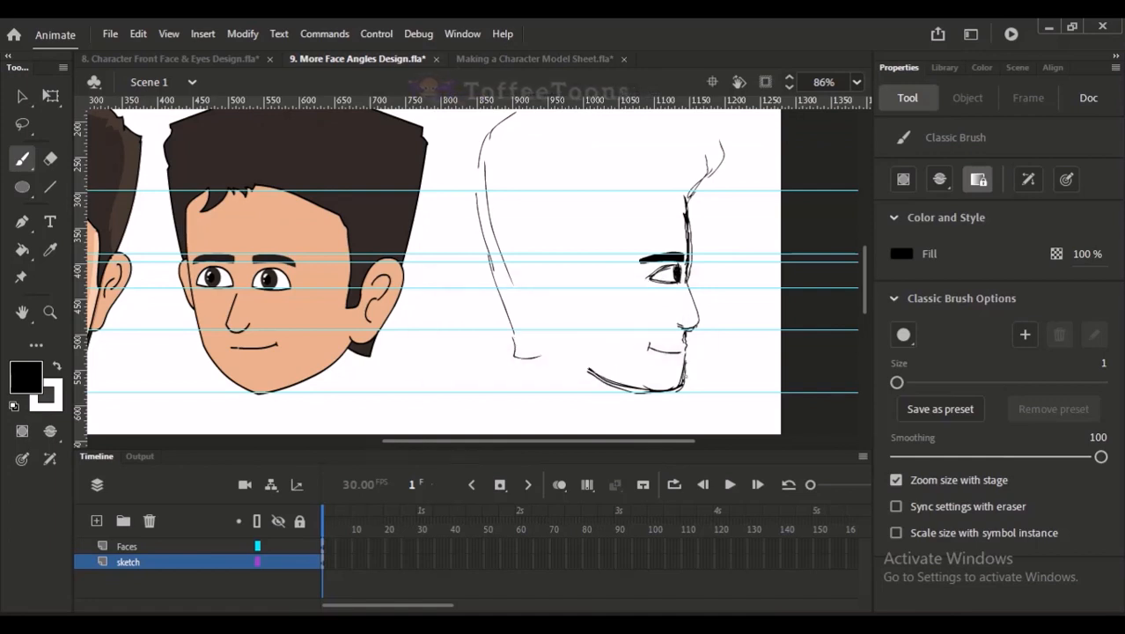
Step: Extend the side view's jawline back and up toward the nape, and add short strokes where it meets the hair
mouse_move(685, 375)
left_mouse_down()
mouse_move(614, 389)
mouse_move(564, 357)
left_mouse_up()
key("ctrl+z")
key("ctrl+z")
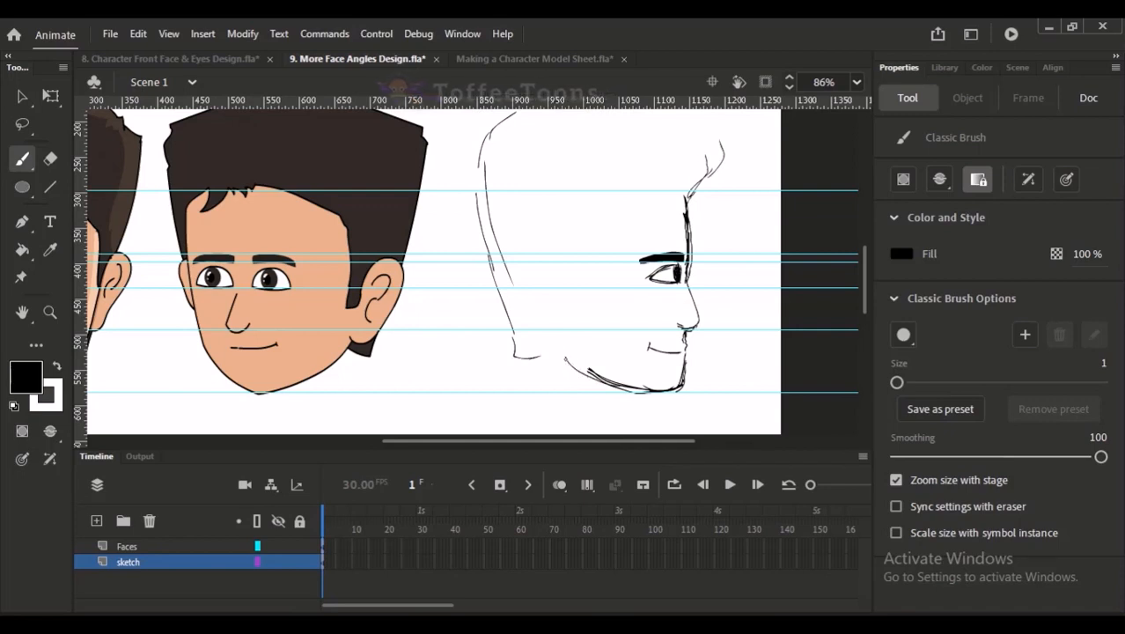
left_click_drag(563, 354, 566, 345)
left_click_drag(566, 343, 566, 355)
Step: Reinforce the back of the side-view head and the nape corner with repeated strokes
key("space")
mouse_move(583, 280)
left_mouse_down()
mouse_move(585, 337)
mouse_move(538, 286)
mouse_move(543, 302)
left_mouse_up()
left_click_drag(437, 176, 442, 250)
mouse_move(442, 257)
left_mouse_down()
mouse_move(471, 340)
mouse_move(468, 380)
left_mouse_up()
left_click_drag(471, 341, 475, 380)
key("space")
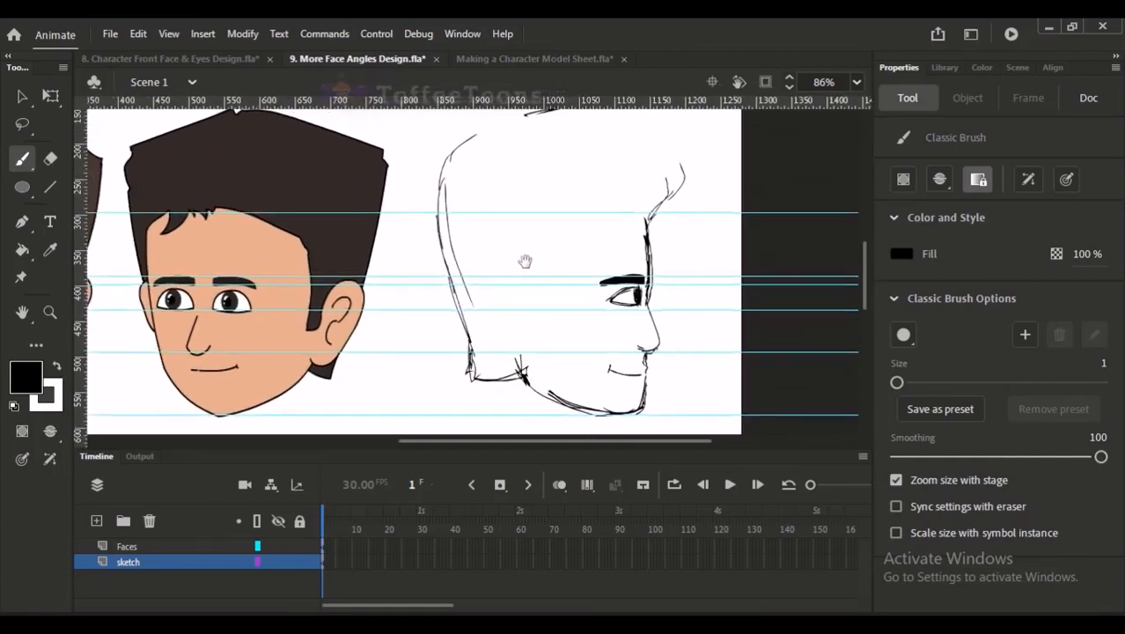
Step: Redraw the lower back hairline slightly closer to the jaw, erase the stray nape lines, and darken the jawline
left_click_drag(526, 262, 512, 261)
key("ctrl+minus")
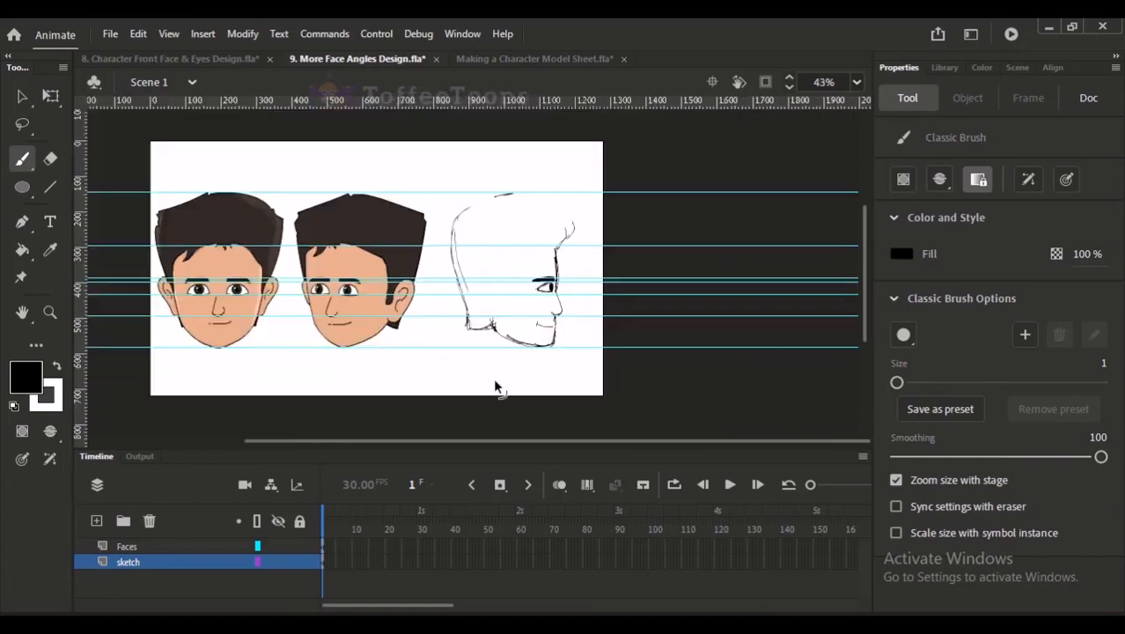
left_click_drag(472, 176, 536, 309)
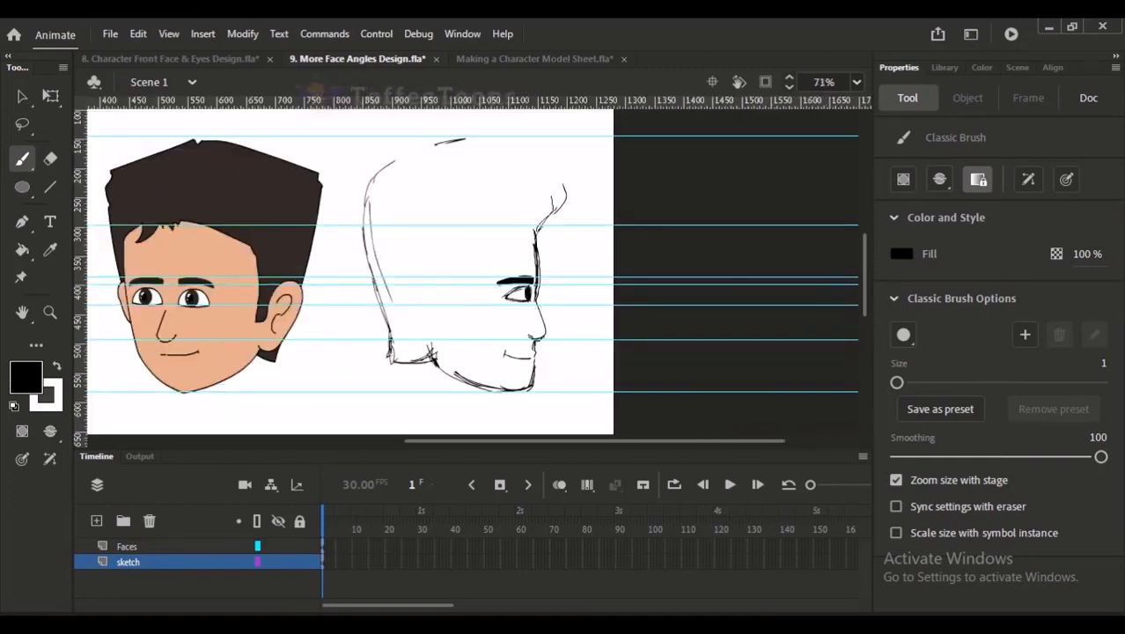
left_click_drag(372, 283, 404, 361)
key("e")
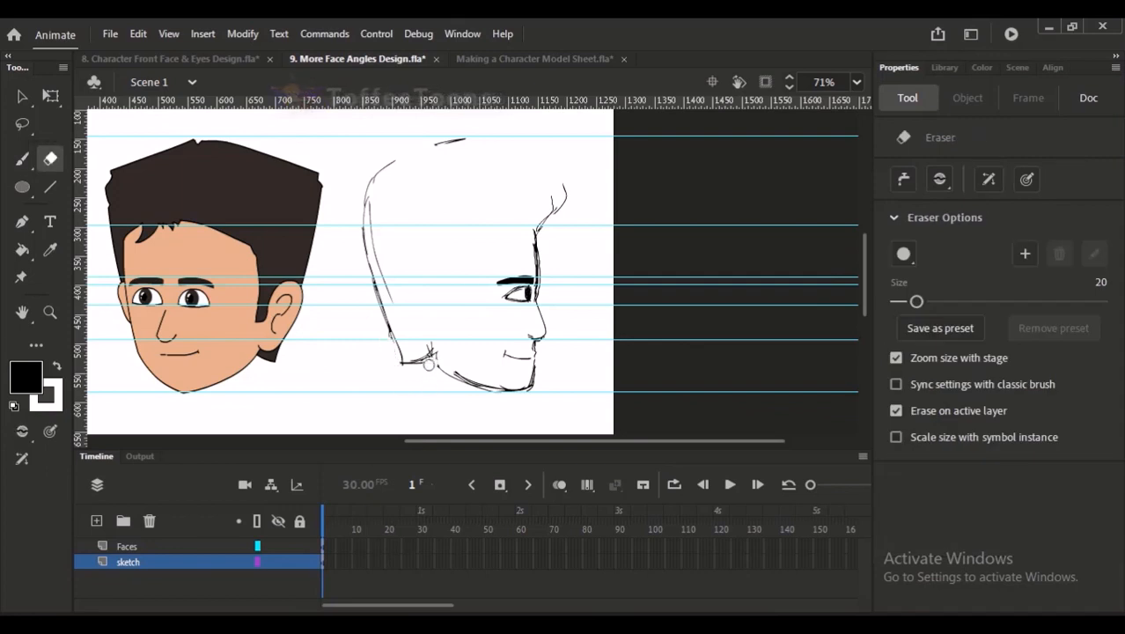
key("b")
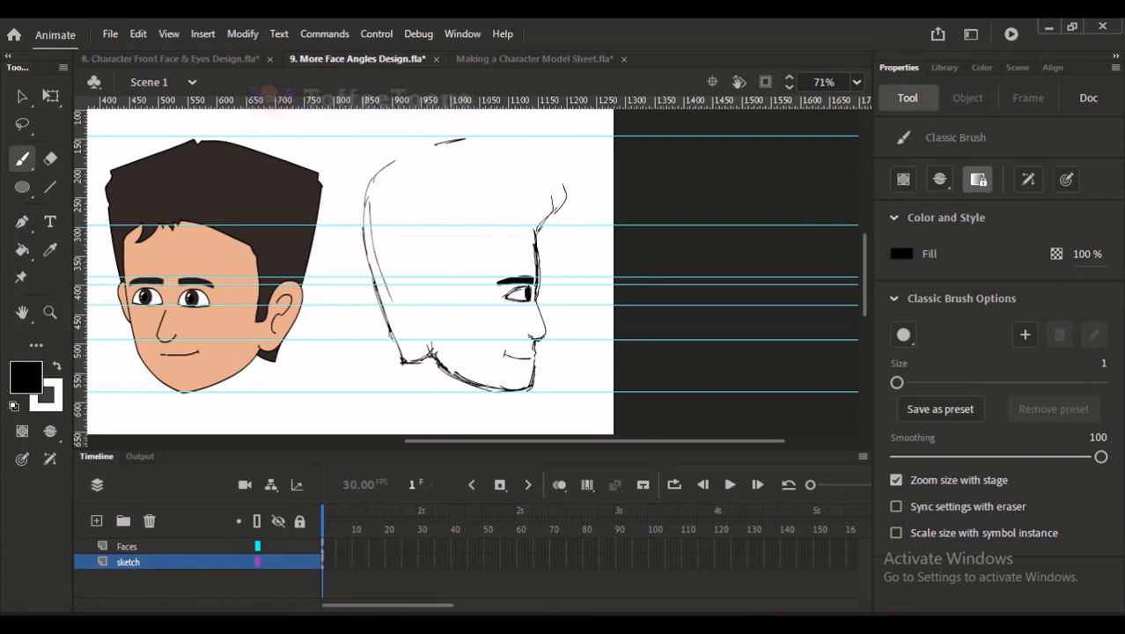
key("ctrl+z")
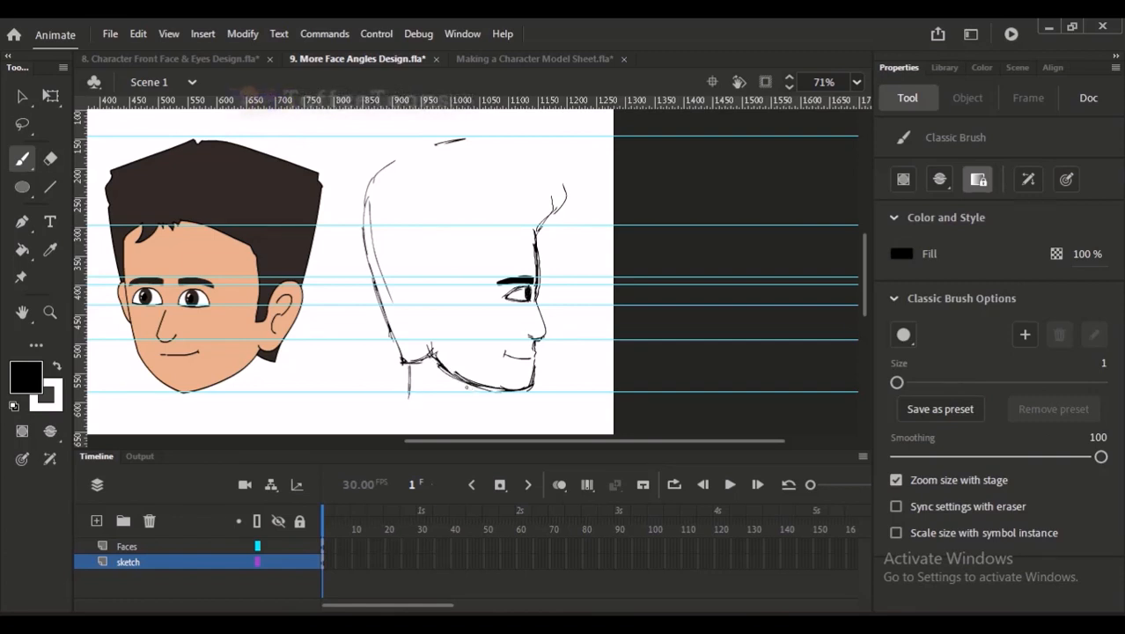
Step: Erase the rear end of the jawline and the old neck stroke, and redraw the back neck line below the nape
key("e")
mouse_move(439, 362)
left_mouse_down()
mouse_move(504, 401)
mouse_move(429, 357)
mouse_move(457, 384)
left_mouse_up()
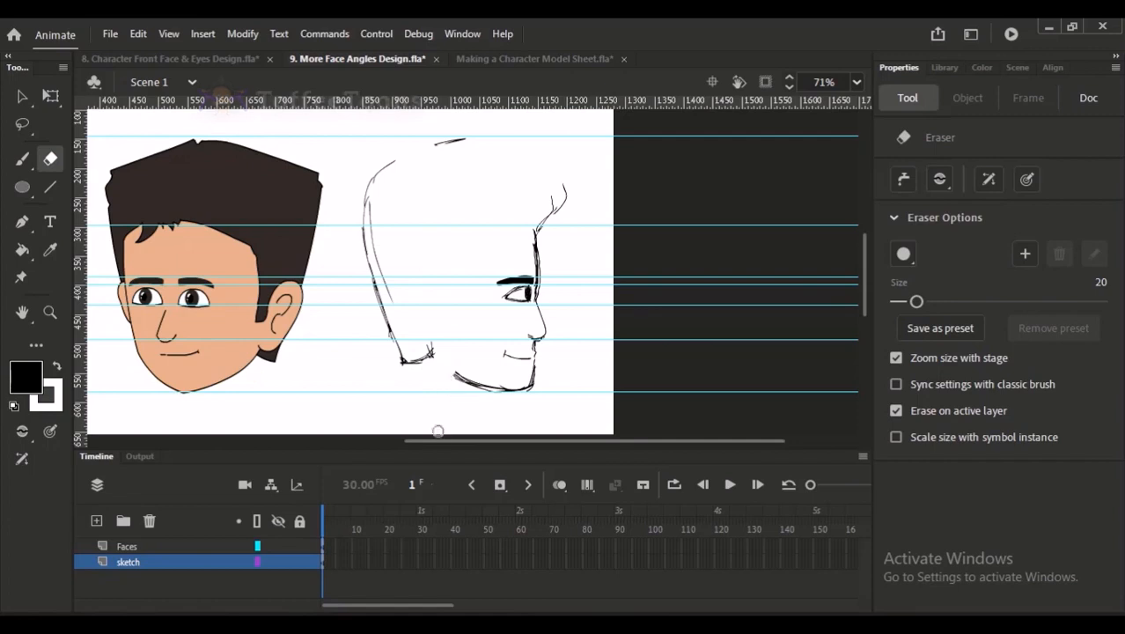
key("b")
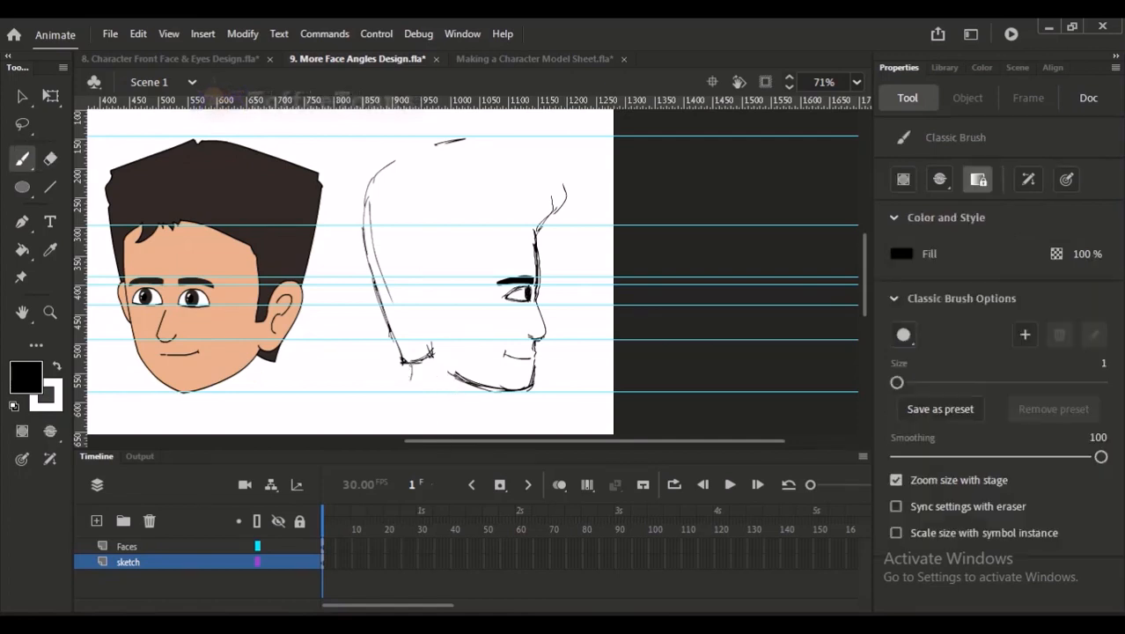
left_click_drag(410, 365, 412, 380)
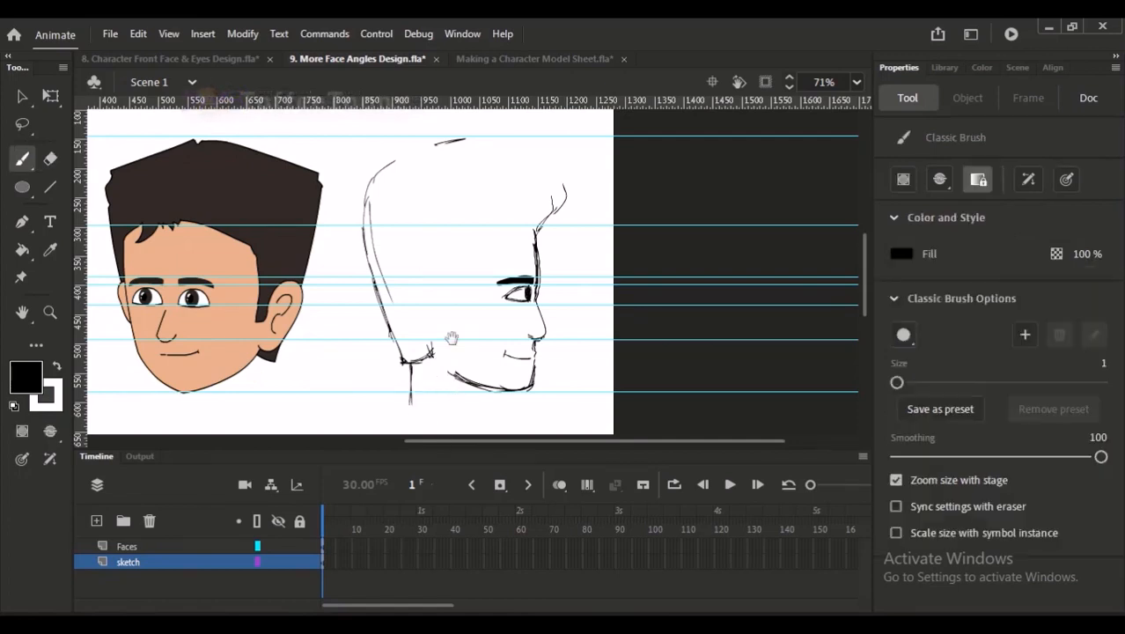
Step: Sketch the front neck line below the side view's jaw and close the neck with a curved base line
scroll(452, 334, "down", 2)
left_click_drag(494, 334, 495, 371)
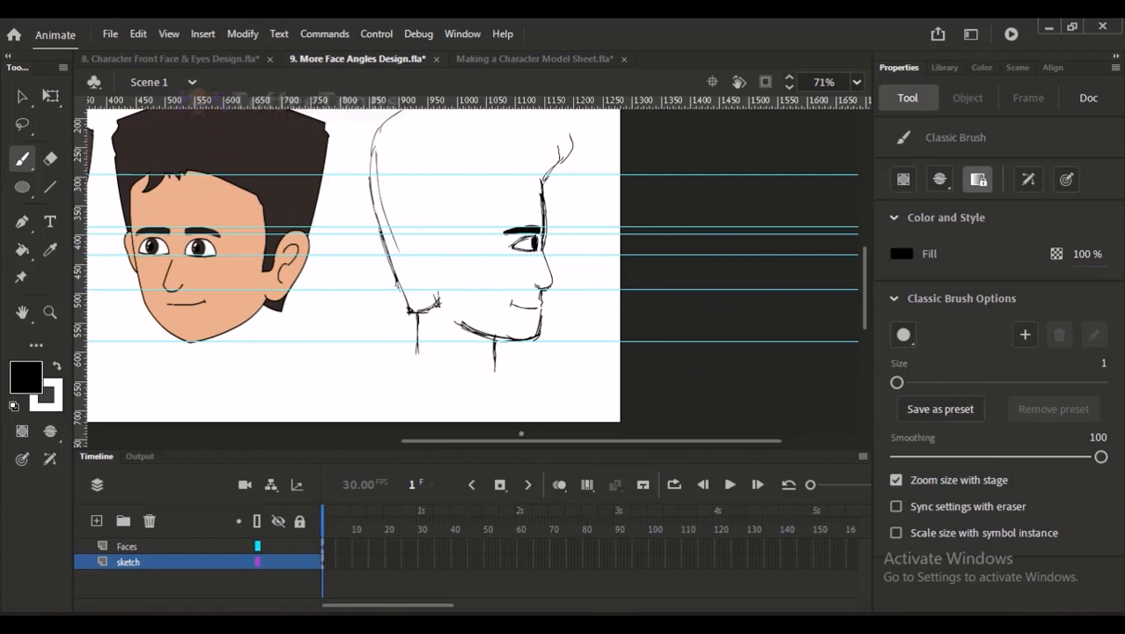
left_click_drag(410, 356, 499, 359)
Step: Outline the top of the side view's hair along the top guide, from the front tuft to the back of the head
scroll(495, 385, "up", 4)
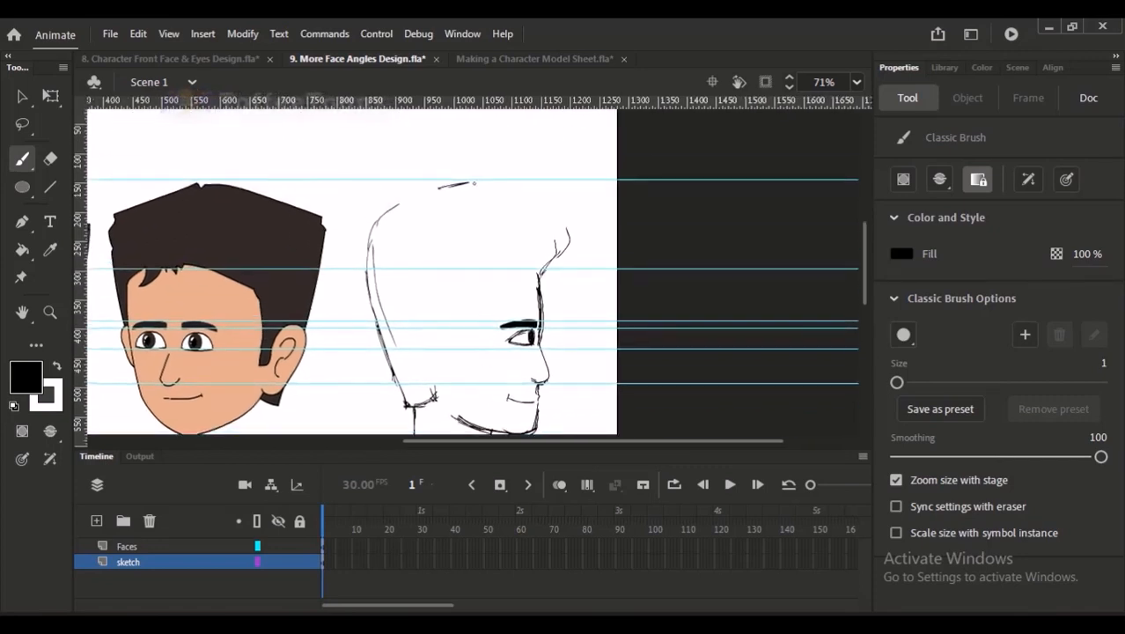
left_click_drag(473, 183, 555, 196)
scroll(466, 273, "down", 1)
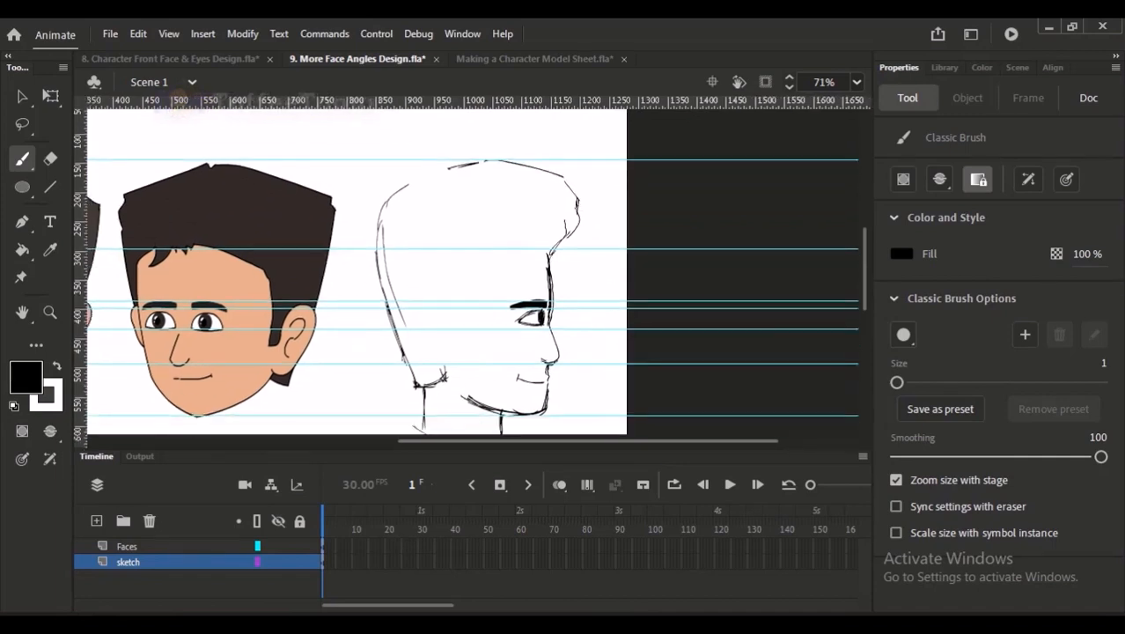
left_click_drag(575, 192, 575, 217)
mouse_move(461, 163)
left_mouse_down()
mouse_move(391, 192)
mouse_move(416, 179)
mouse_move(373, 251)
mouse_move(413, 357)
left_mouse_up()
mouse_move(396, 319)
left_mouse_down()
mouse_move(424, 379)
mouse_move(410, 373)
mouse_move(413, 383)
left_mouse_up()
key("ctrl+z")
key("ctrl+z")
left_click_drag(466, 330, 460, 277)
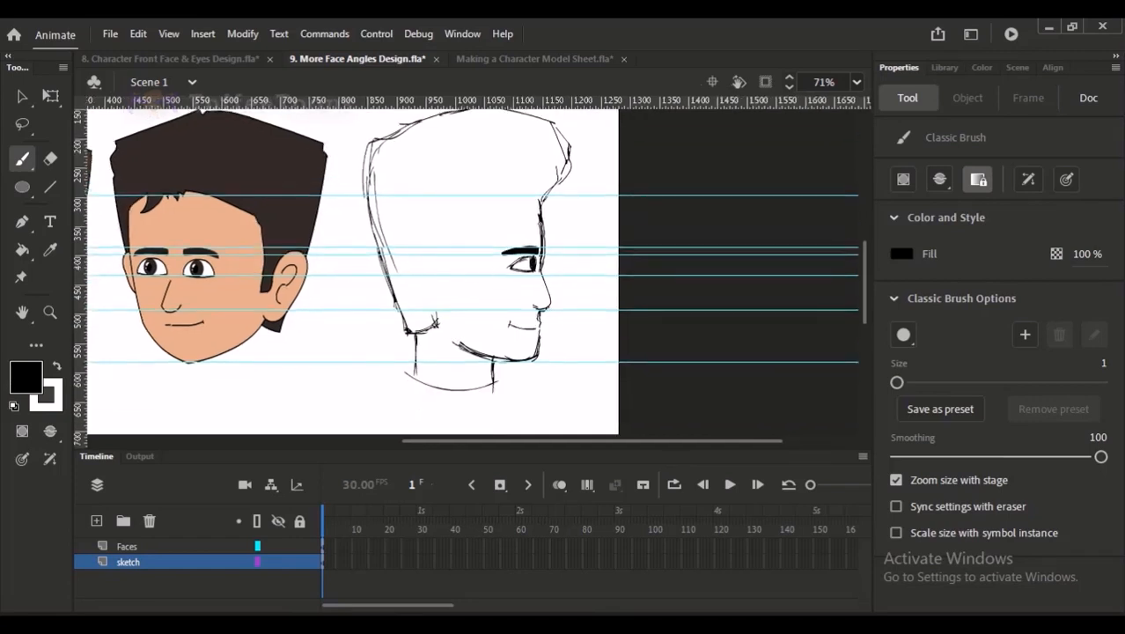
left_click_drag(540, 201, 542, 256)
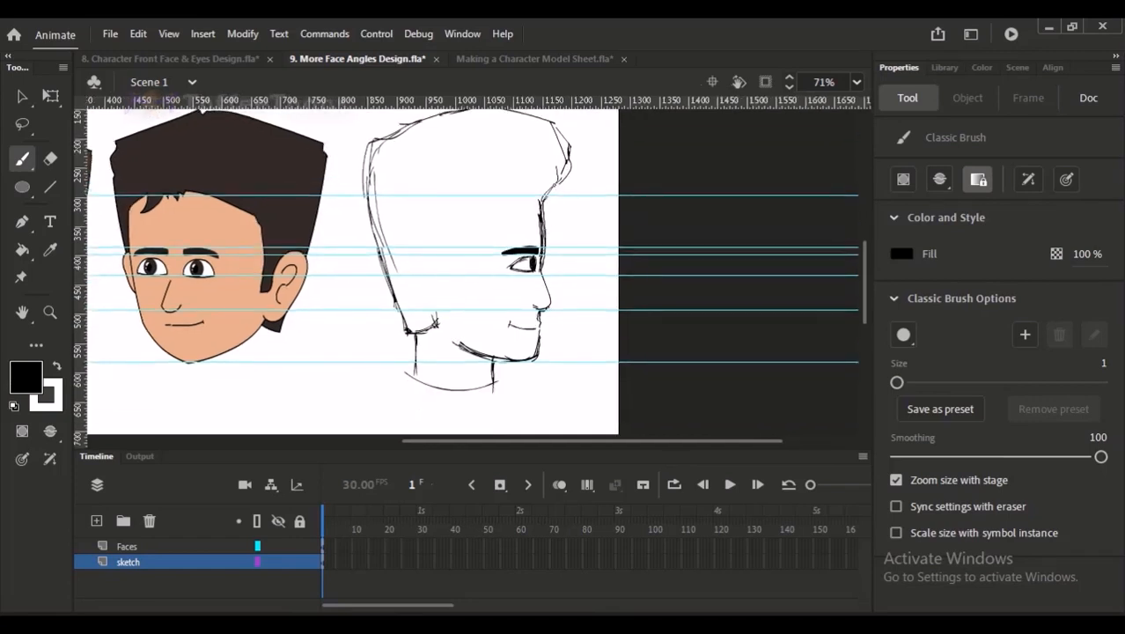
left_click_drag(553, 150, 553, 183)
key("ctrl+z")
key("ctrl+z")
mouse_move(454, 127)
left_mouse_down()
mouse_move(453, 154)
mouse_move(426, 152)
mouse_move(508, 146)
left_mouse_up()
key("ctrl+z")
Step: Redraw the front contour of the hair slightly further in and erase the outer bump
mouse_move(426, 141)
left_mouse_down()
mouse_move(504, 139)
mouse_move(551, 167)
mouse_move(559, 200)
left_mouse_up()
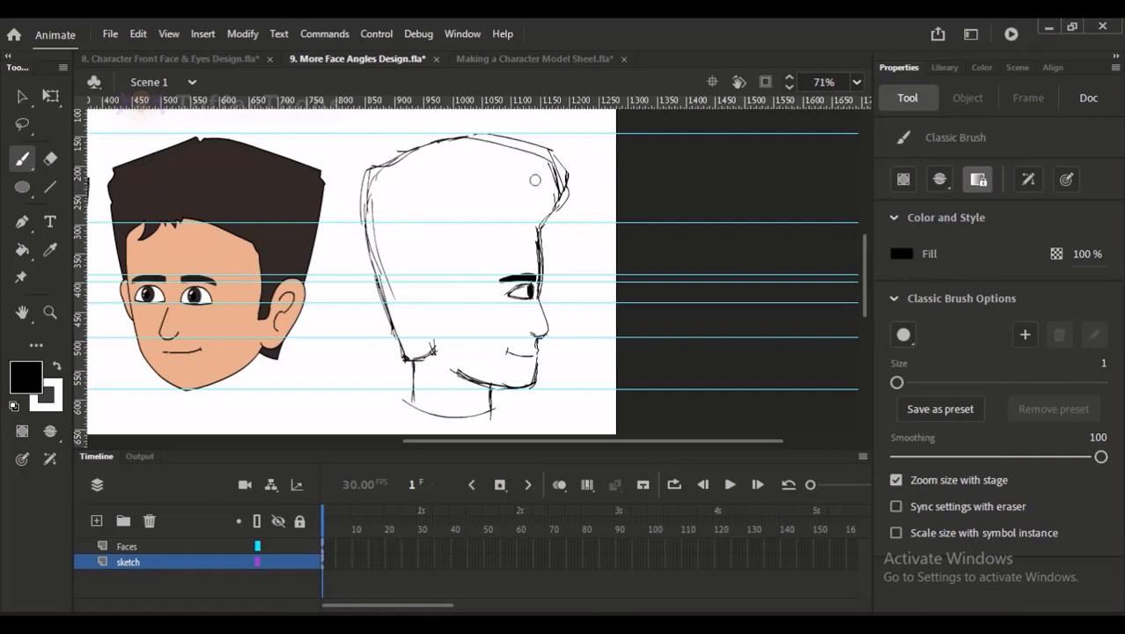
key("e")
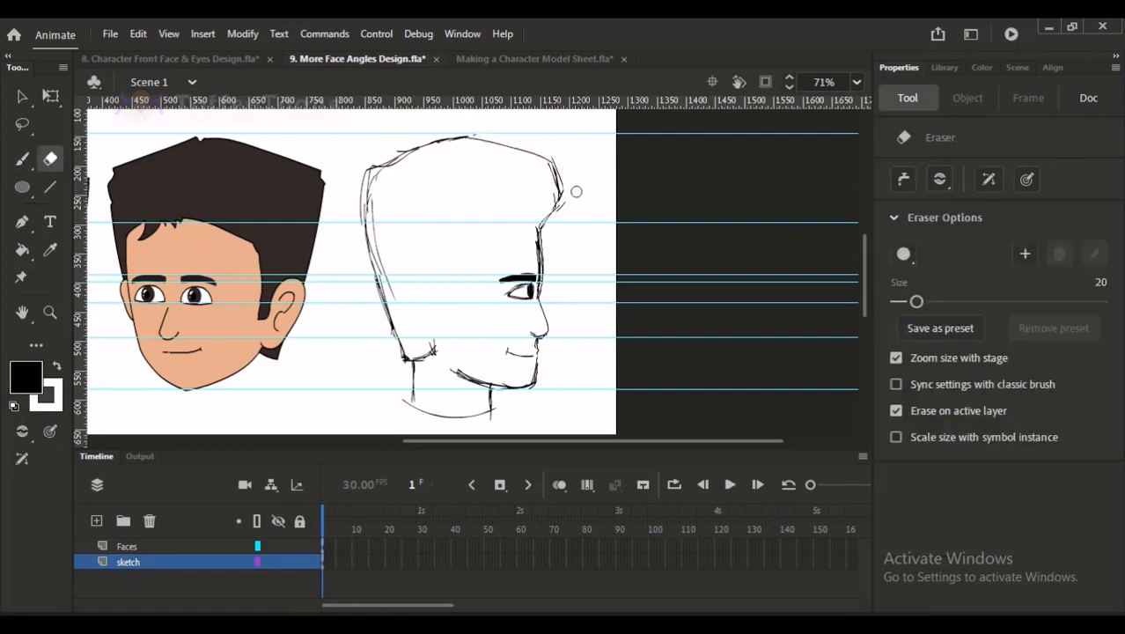
Step: Sketch the side view's hairline with a small jagged tuft at the forehead, running back and down toward the sideburn
key("b")
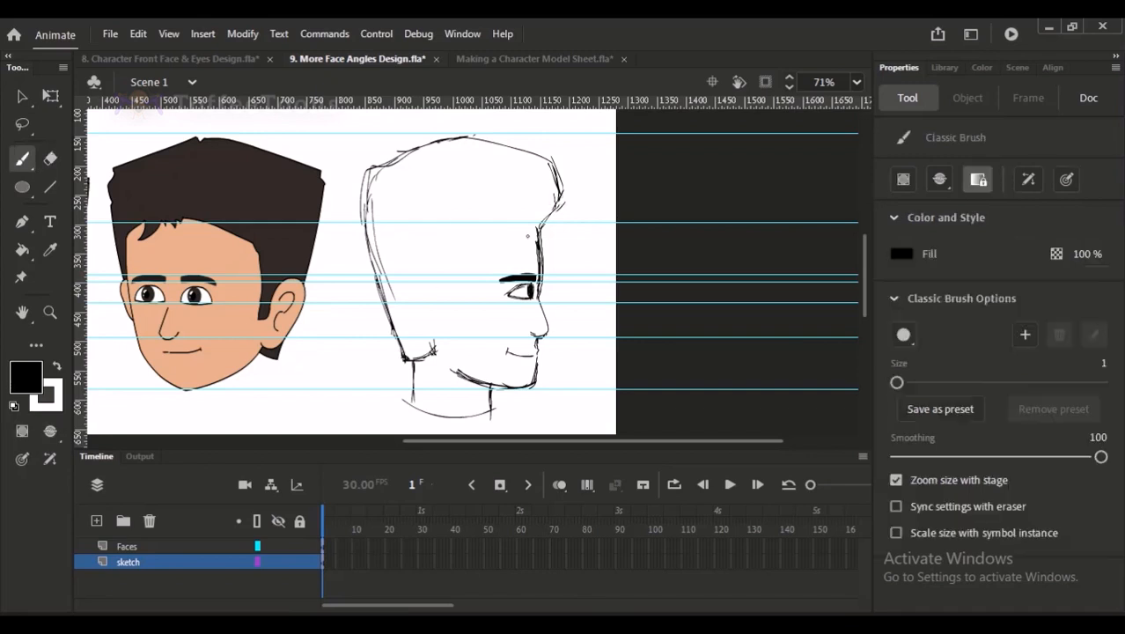
key("ctrl+z")
left_click_drag(488, 234, 473, 267)
key("ctrl+z")
mouse_move(519, 227)
left_mouse_down()
mouse_move(492, 233)
mouse_move(465, 281)
left_mouse_up()
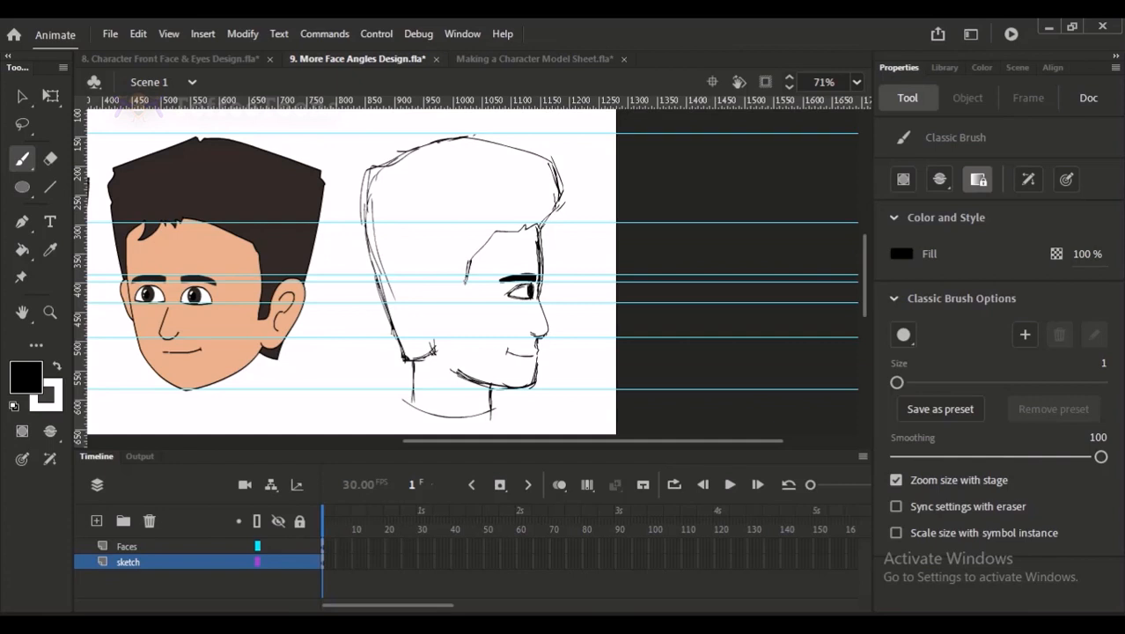
Step: Draw the sideburn in front of the ear area, closing its lower end slightly above the lower eye guide
scroll(476, 283, "up", 3)
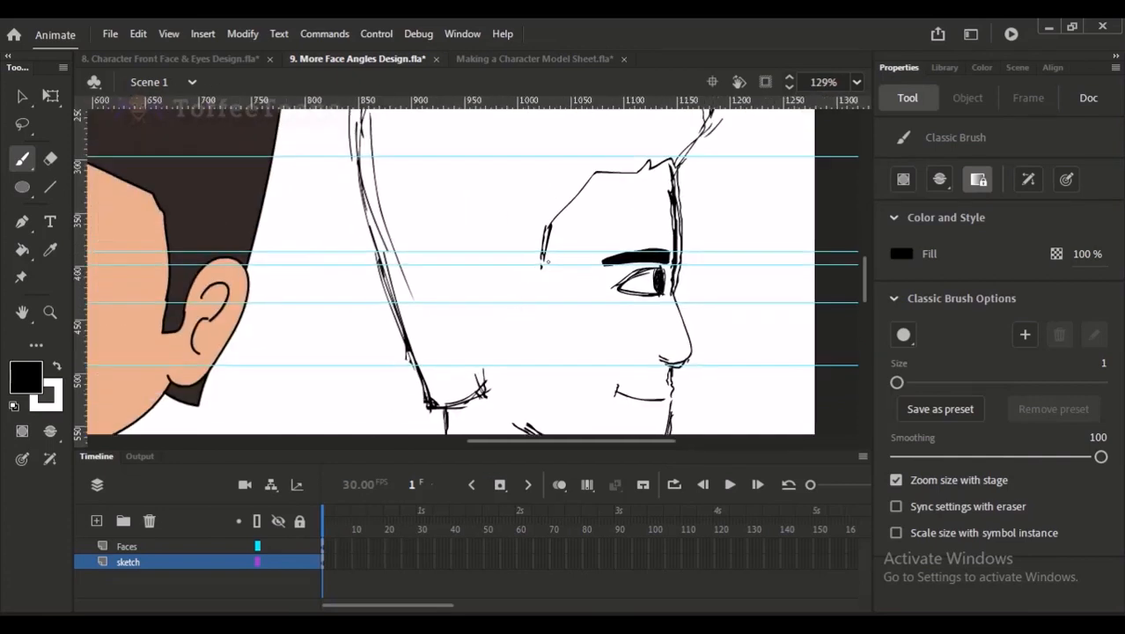
key("ctrl+z")
key("ctrl+z")
mouse_move(562, 211)
left_mouse_down()
mouse_move(548, 266)
mouse_move(528, 283)
left_mouse_up()
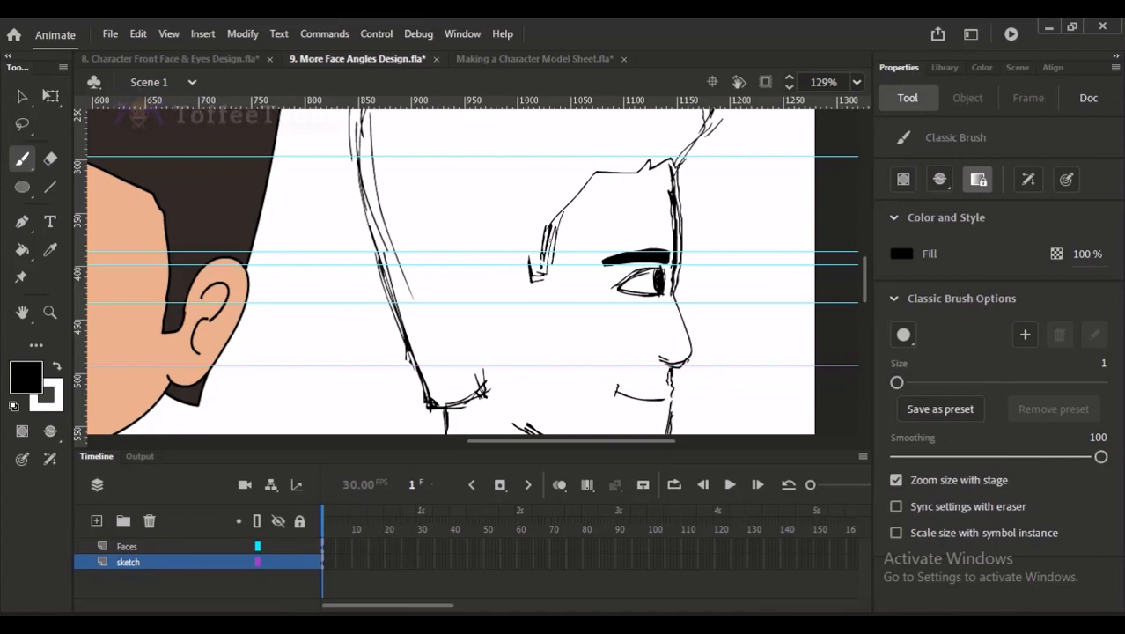
mouse_move(549, 239)
left_mouse_down()
mouse_move(544, 294)
mouse_move(528, 294)
left_mouse_up()
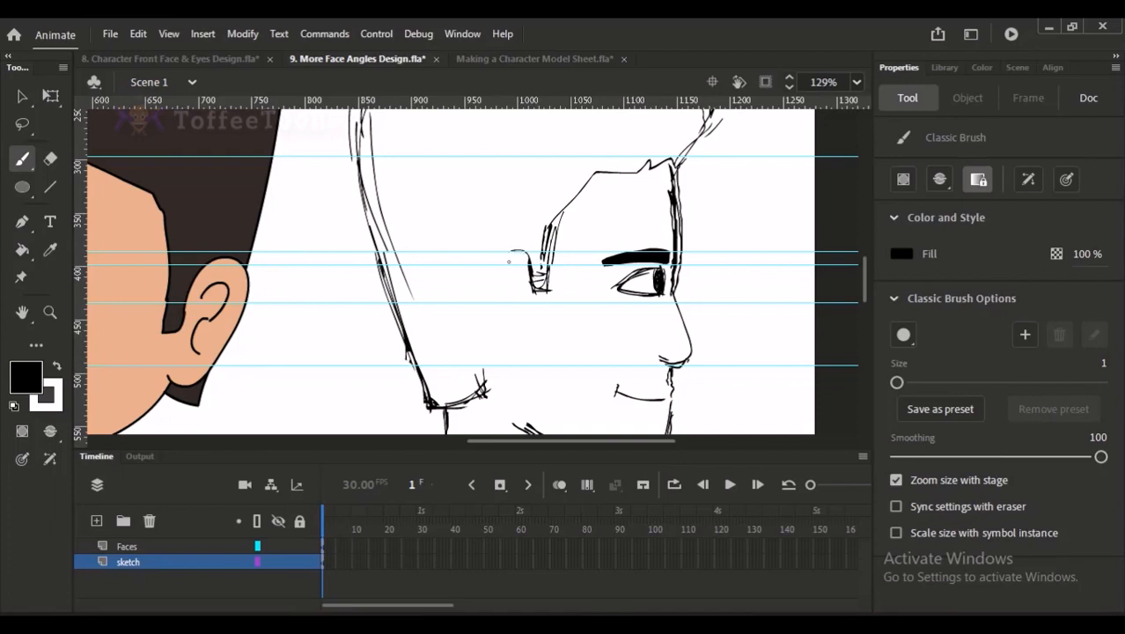
Step: Sketch the ear outline behind the sideburn, curving from the brow guide down to a lobe at the nose guide
mouse_move(511, 251)
left_mouse_down()
mouse_move(482, 282)
mouse_move(500, 343)
left_mouse_up()
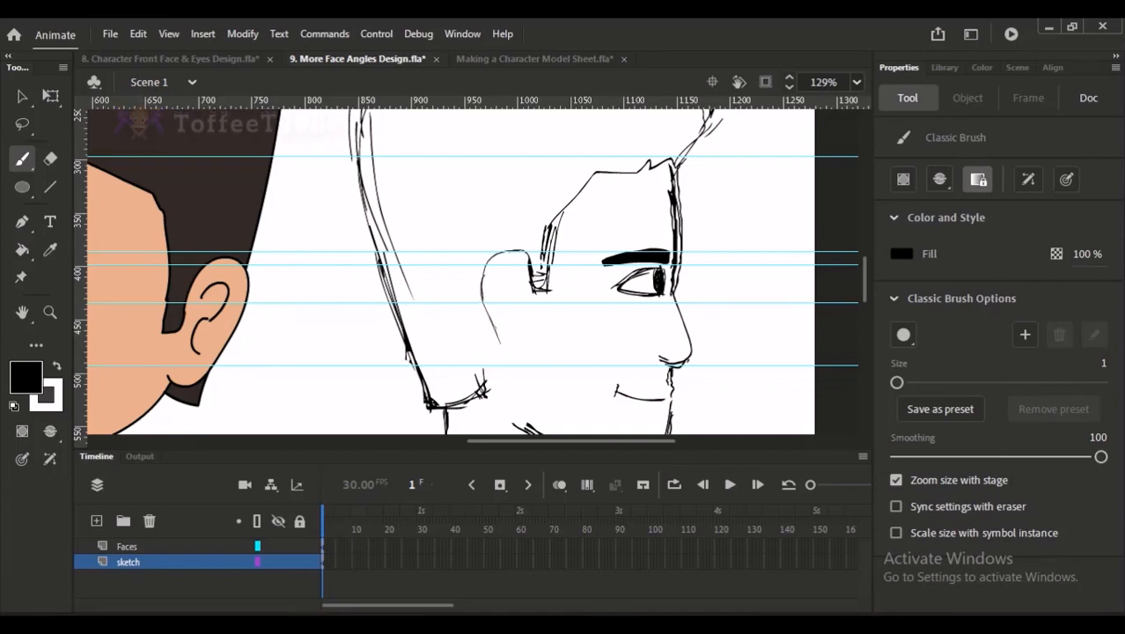
key("ctrl+z")
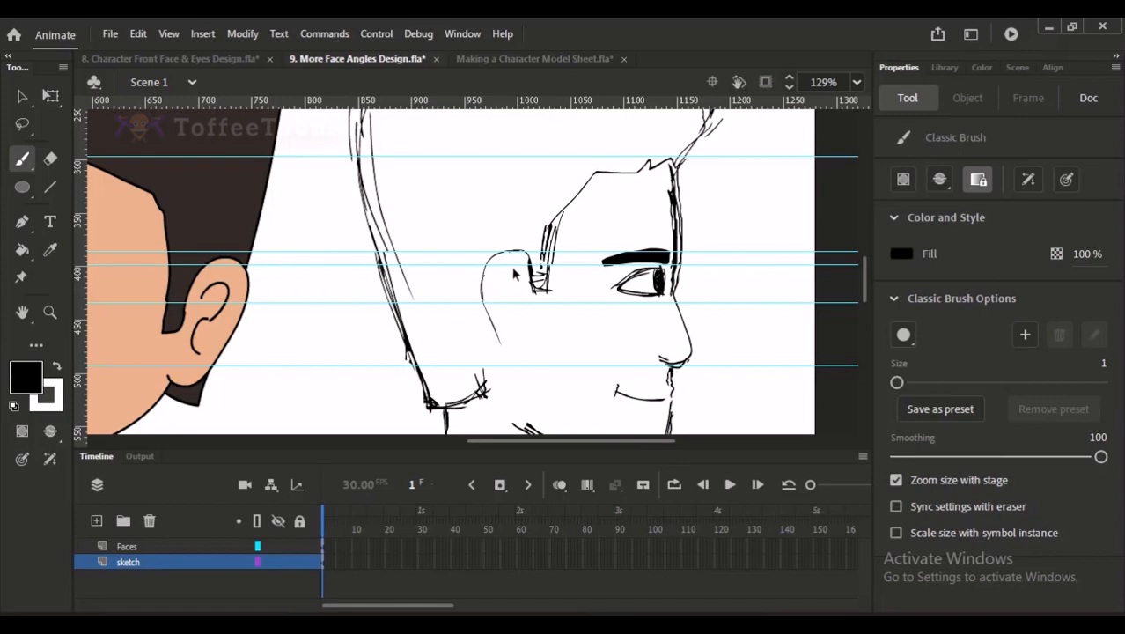
key("ctrl+z")
mouse_move(520, 251)
left_mouse_down()
mouse_move(483, 277)
mouse_move(482, 305)
left_mouse_up()
mouse_move(480, 279)
left_mouse_down()
mouse_move(502, 361)
mouse_move(529, 374)
left_mouse_up()
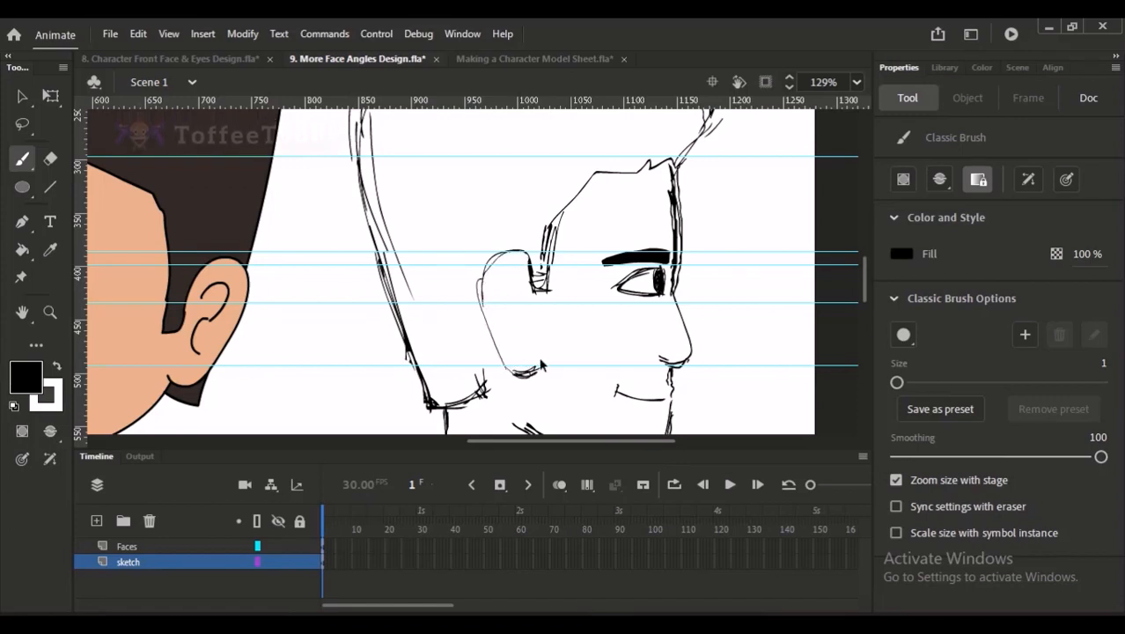
key("ctrl+z")
left_click_drag(530, 365, 503, 366)
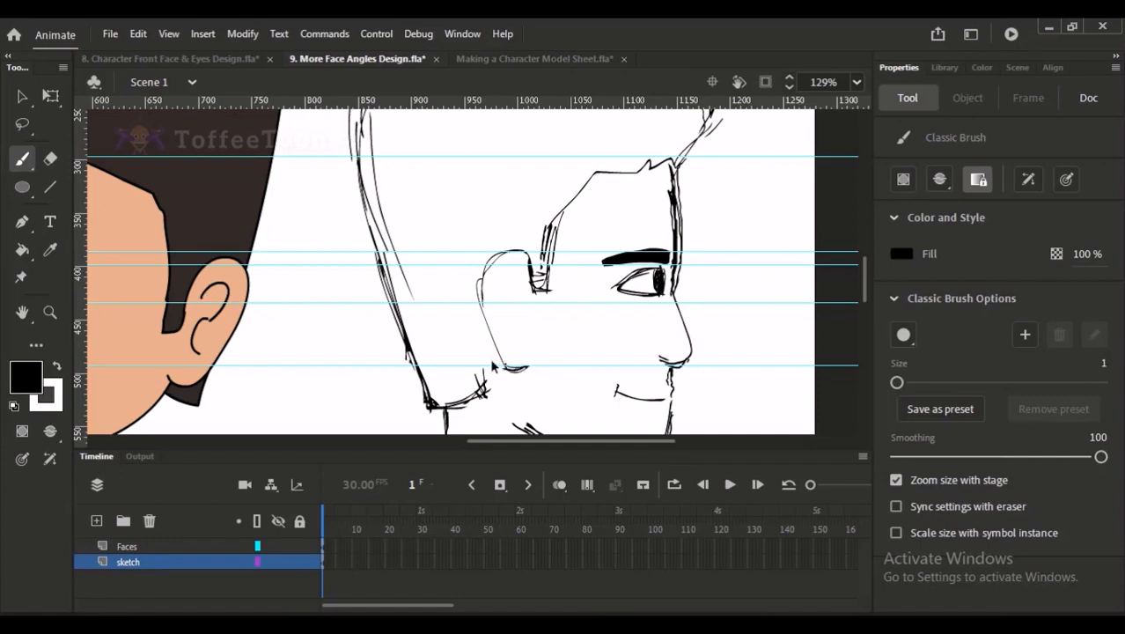
Step: Reinforce the ear's outer curve with a second stroke and extend the earlobe upward toward the cheek
key("ctrl+minus")
left_click_drag(471, 234, 535, 372)
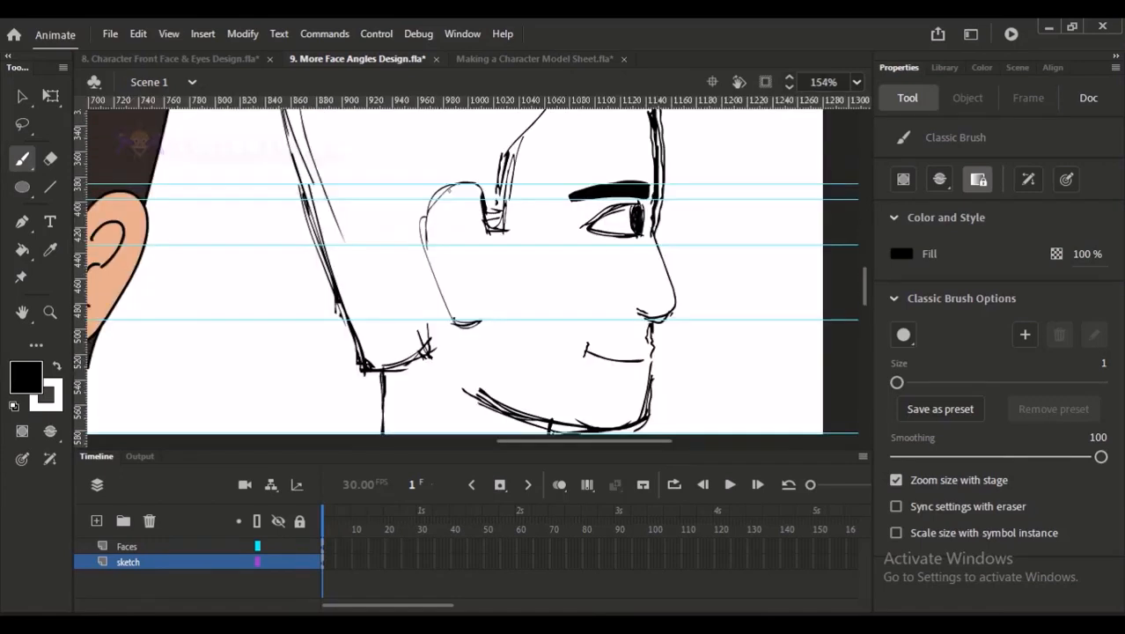
mouse_move(451, 183)
left_mouse_down()
mouse_move(416, 236)
mouse_move(440, 303)
mouse_move(491, 308)
left_mouse_up()
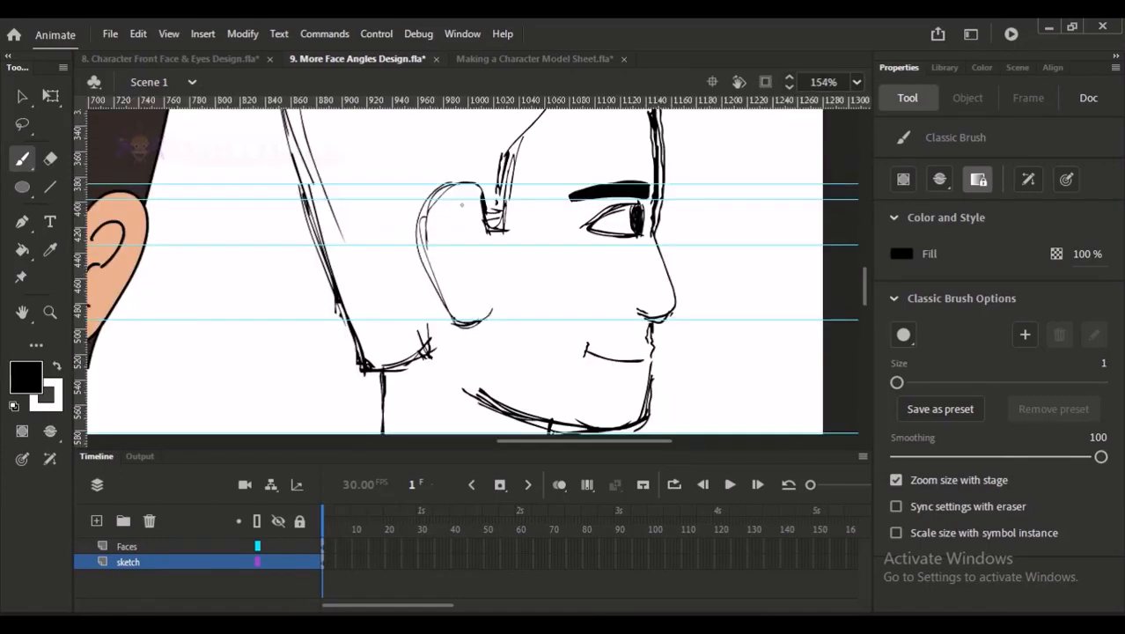
left_click_drag(457, 205, 457, 286)
key("ctrl+z")
key("ctrl+z")
Step: Draw the curved inner fold lines inside the side view's ear
mouse_move(455, 200)
left_mouse_down()
mouse_move(473, 268)
mouse_move(504, 303)
left_mouse_up()
left_click_drag(475, 370, 483, 282)
left_click_drag(476, 215, 479, 272)
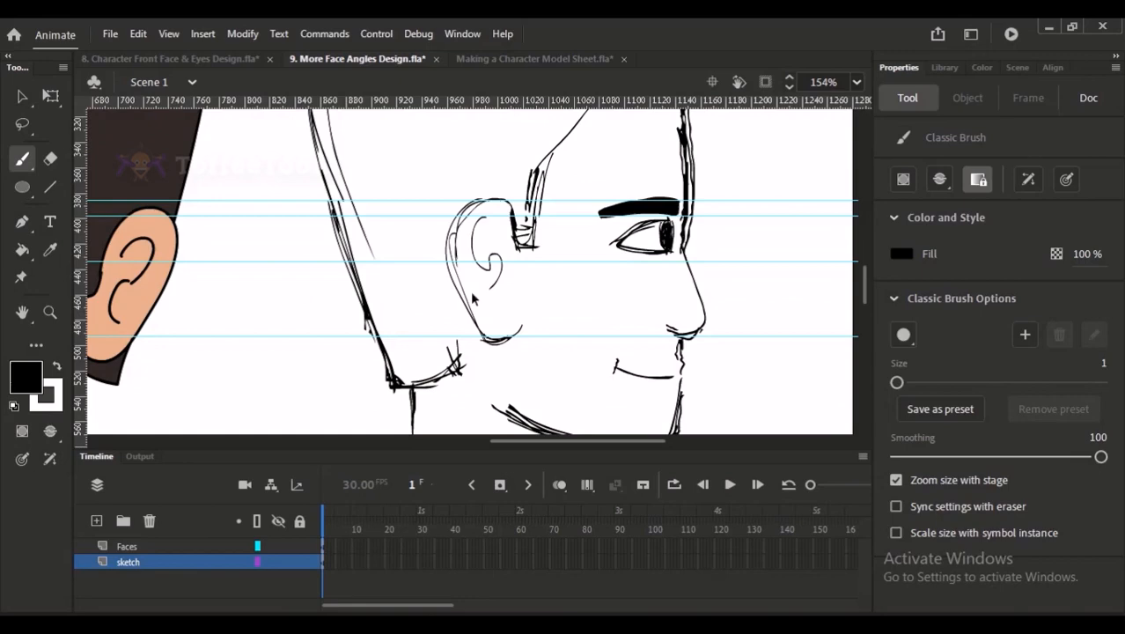
Step: Lasso the hairline, sideburn and ear together and nudge them slightly back and up to X 955.4, Y 306.05
key("ctrl+3")
left_click_drag(521, 192, 587, 312)
left_click_drag(534, 261, 550, 244)
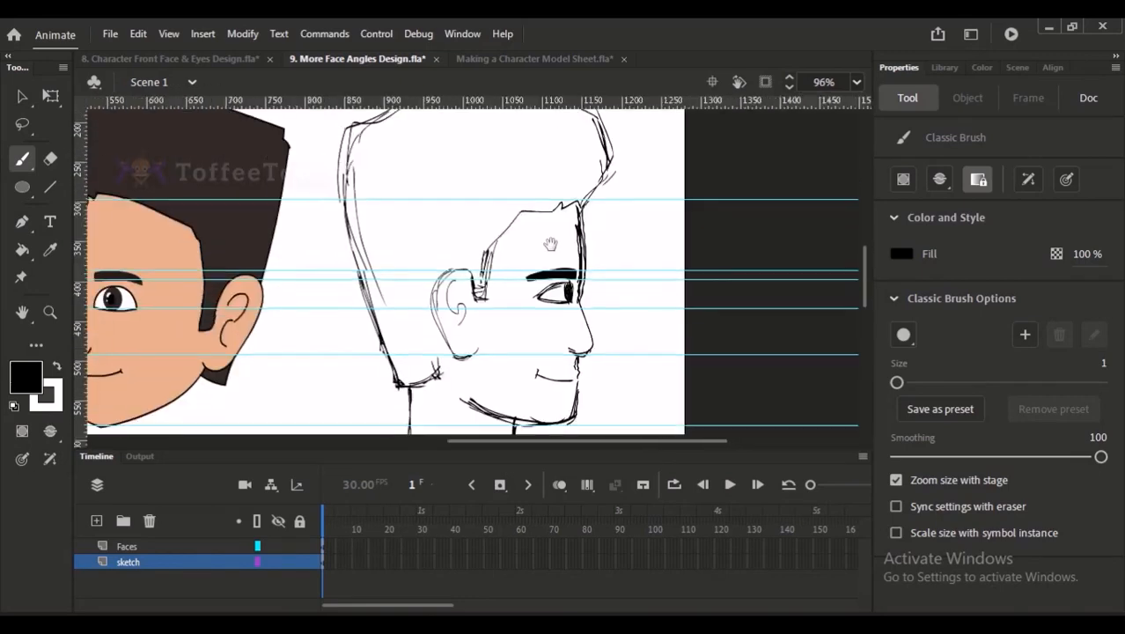
key("v")
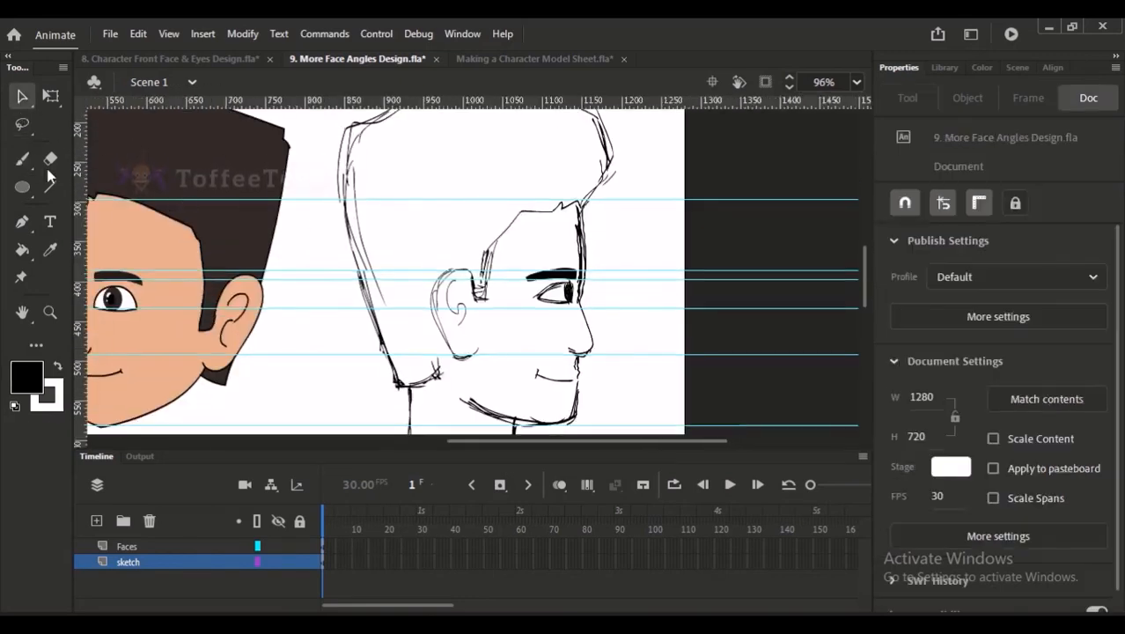
left_click(22, 124)
mouse_move(457, 368)
left_mouse_down()
mouse_move(513, 203)
mouse_move(550, 201)
mouse_move(484, 361)
left_mouse_up()
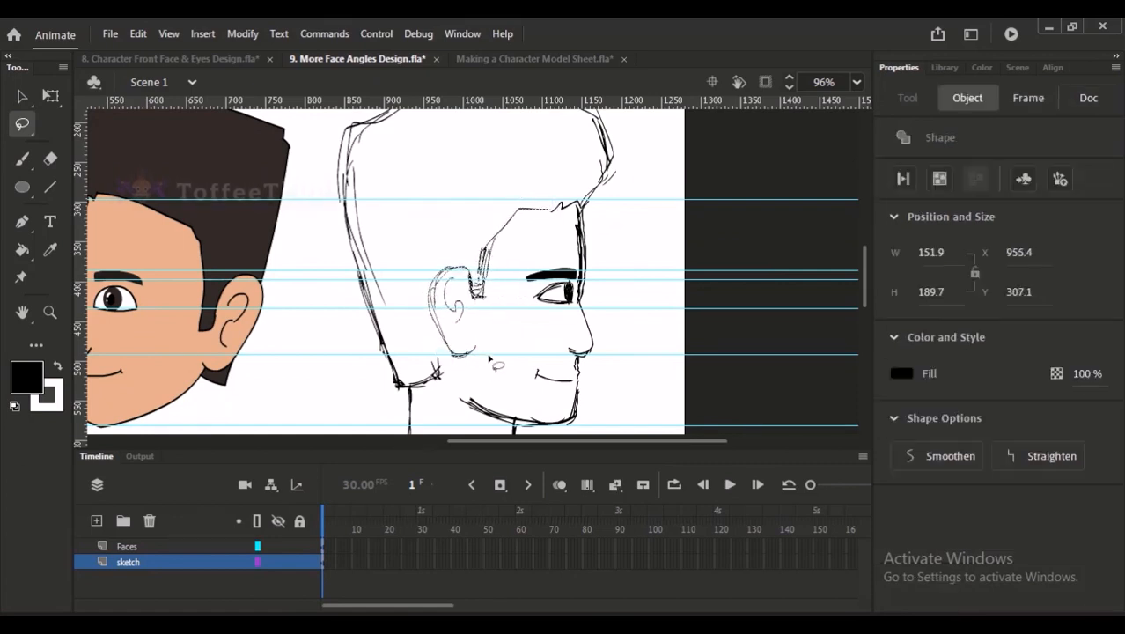
key("Left")
key("Up")
key("Right")
Step: Deselect the moved strokes and connect the nape hair edge up to the back of the earlobe
key("b")
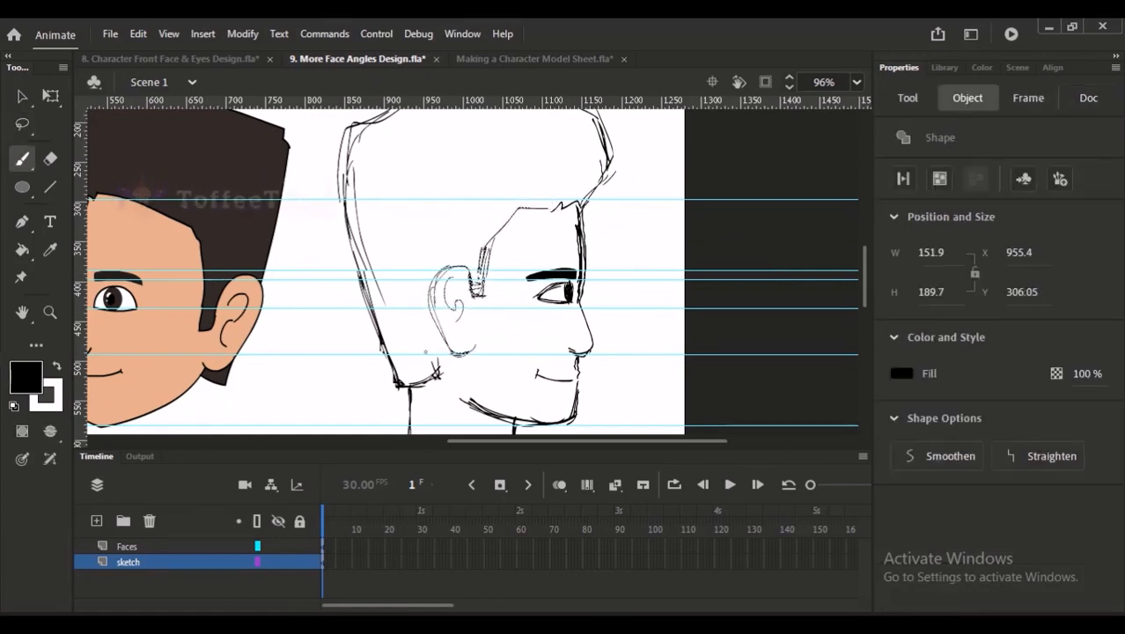
key("v")
left_click_drag(450, 353, 469, 356)
left_click(470, 373)
key("b")
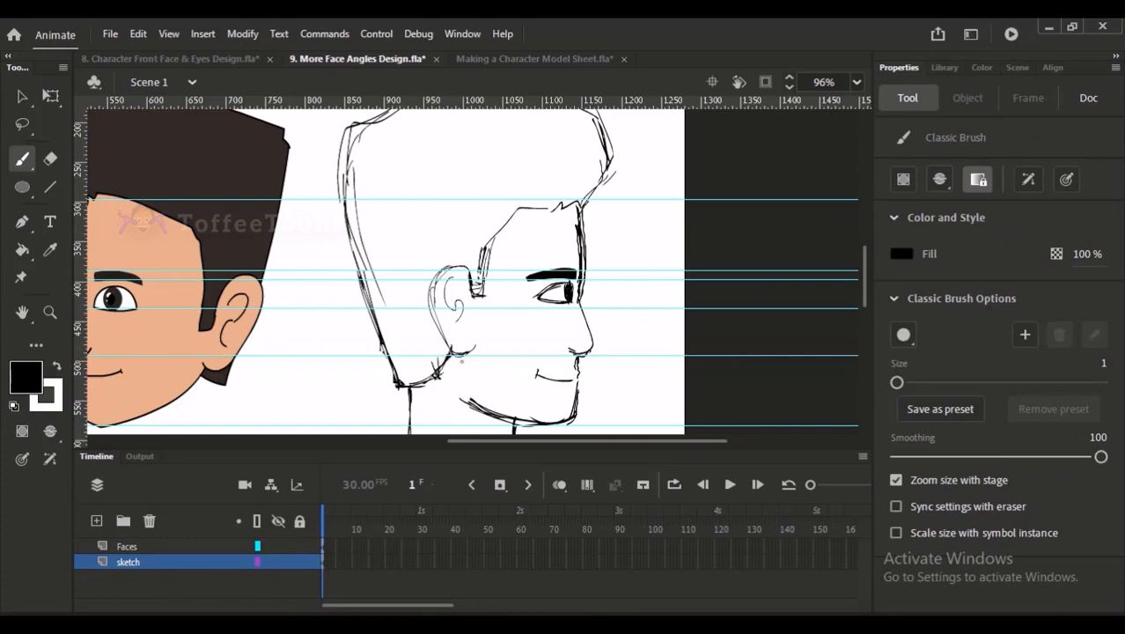
Step: Add jagged fringe strokes above the forehead and darken the front hair edge where it meets the hairline
scroll(473, 363, "down", 1)
key("ctrl+minus")
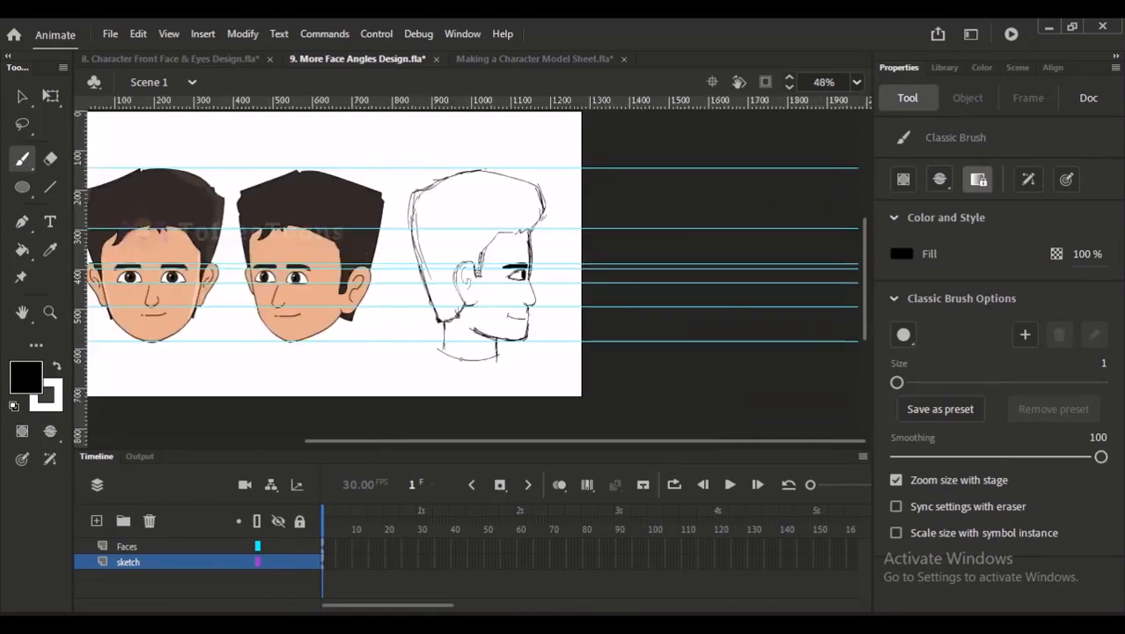
left_click_drag(433, 214, 529, 408)
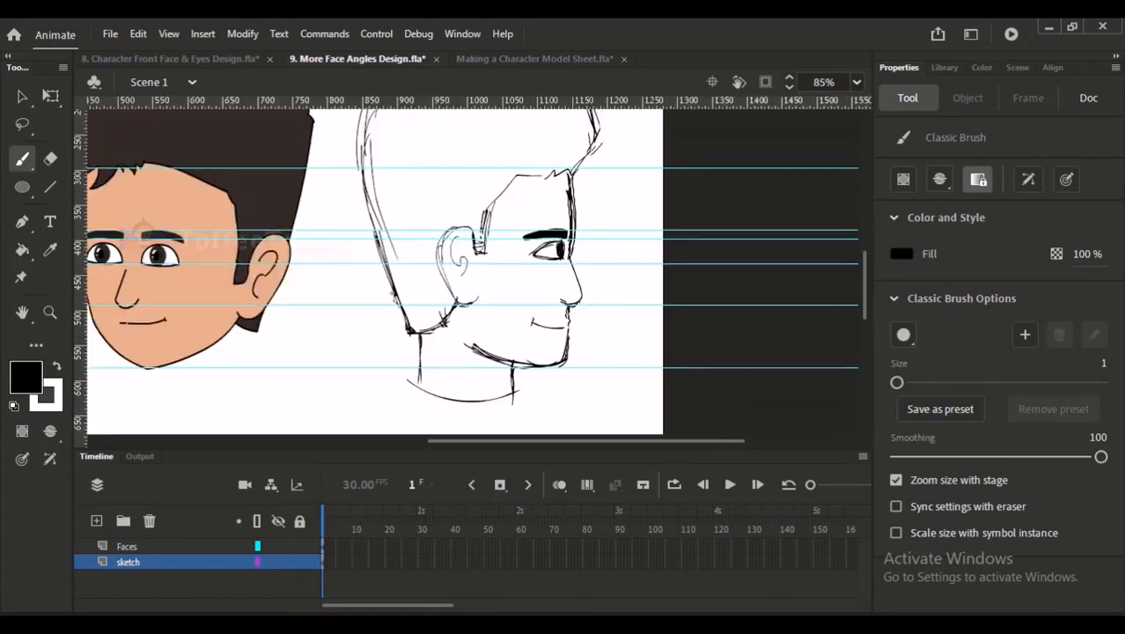
scroll(501, 211, "up", 2)
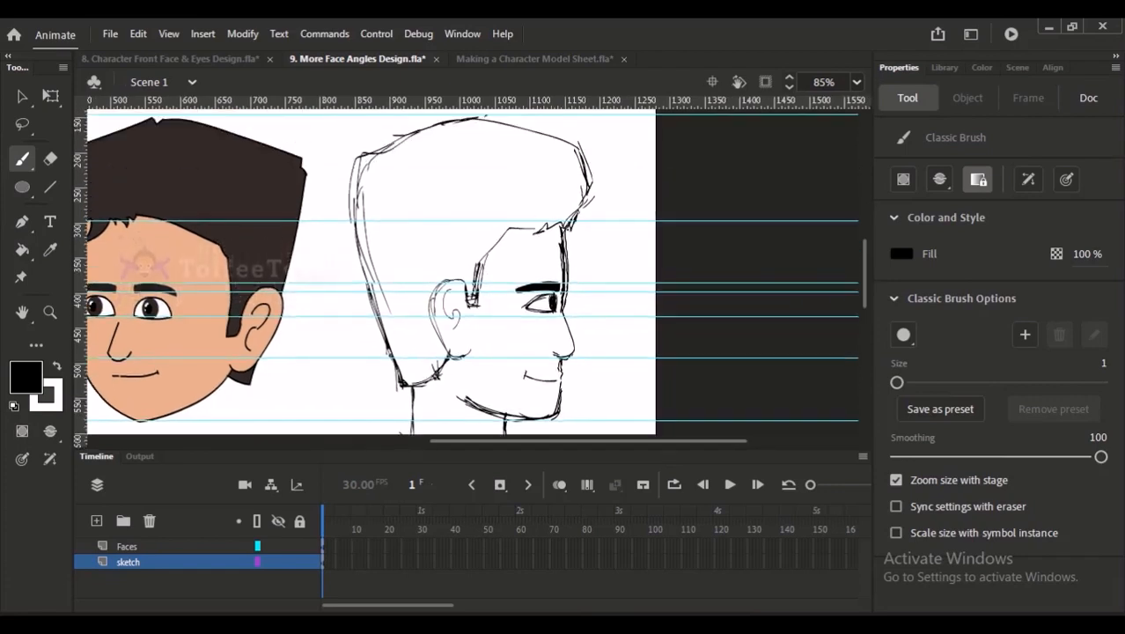
left_click_drag(567, 225, 584, 183)
scroll(584, 185, "up", 1)
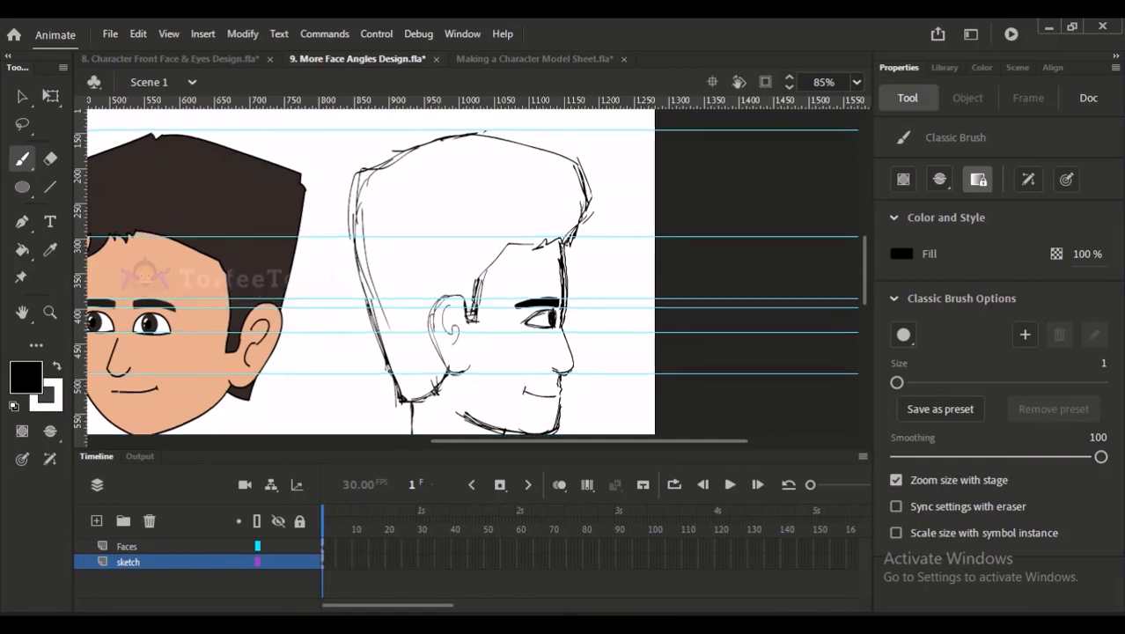
mouse_move(554, 270)
left_mouse_down()
mouse_move(580, 259)
mouse_move(592, 294)
left_mouse_up()
key("e")
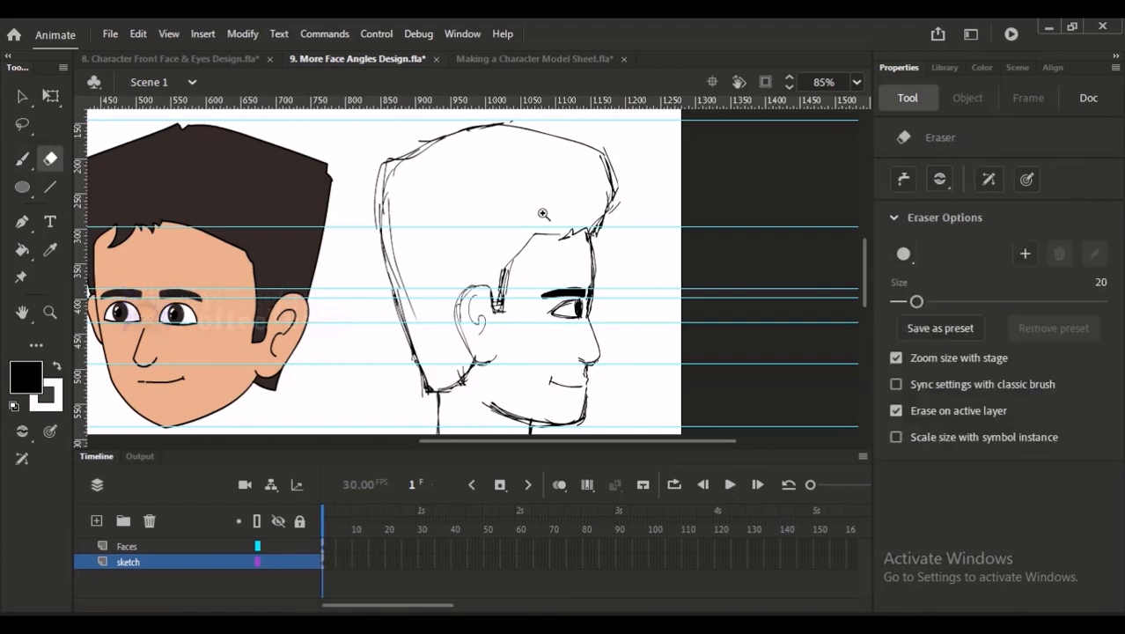
key("ctrl+equal")
key("i")
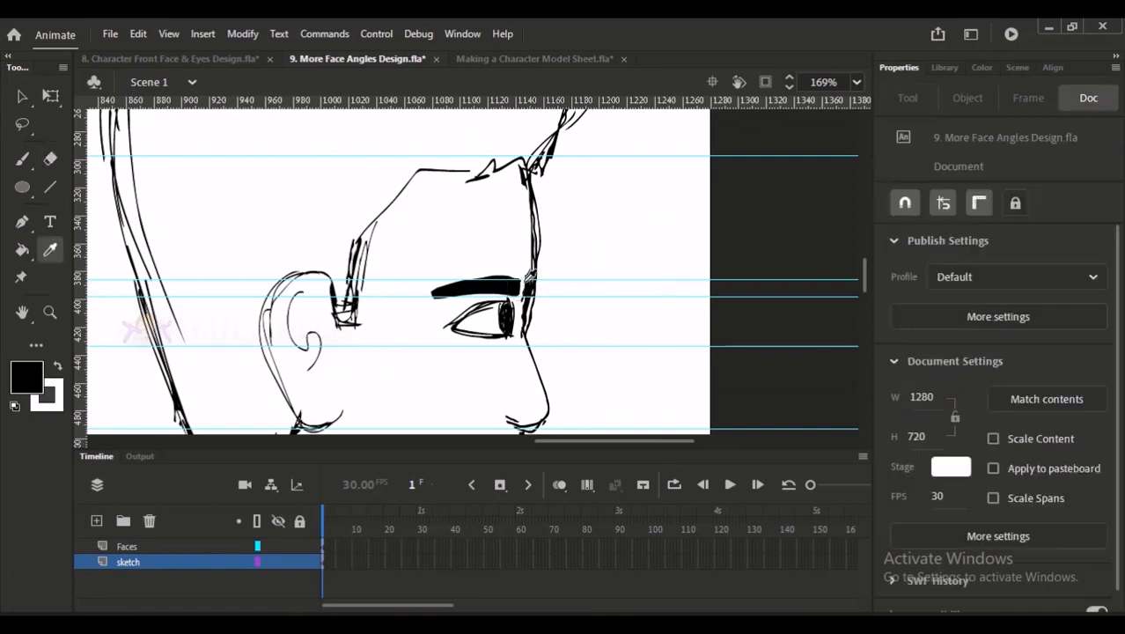
left_click(23, 162)
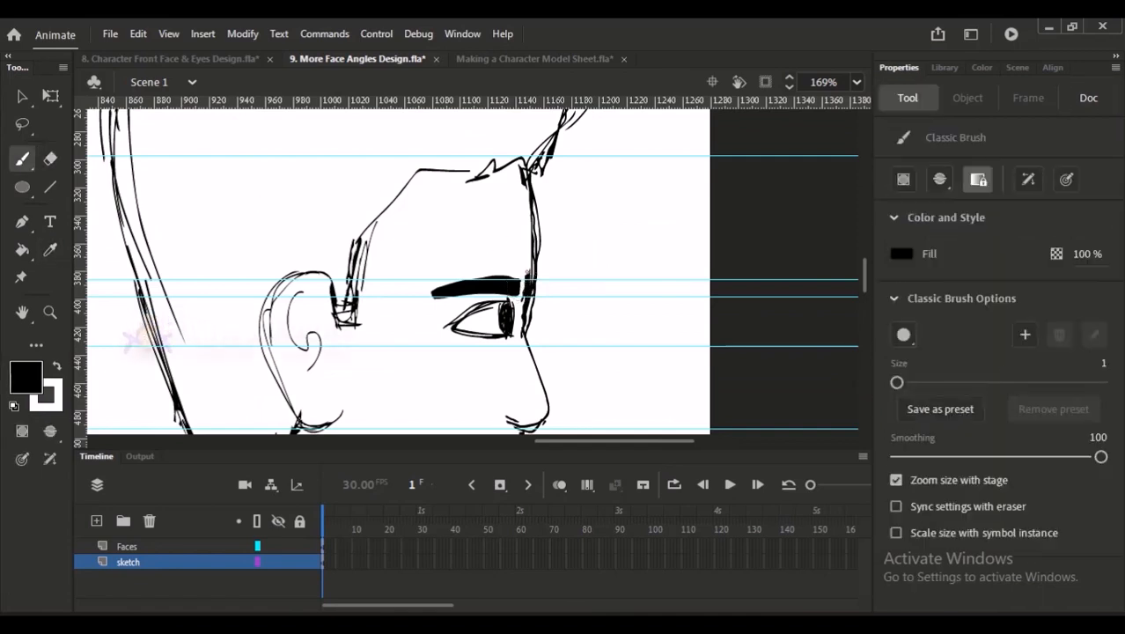
key("bracketright")
key("bracketright")
key("bracketright")
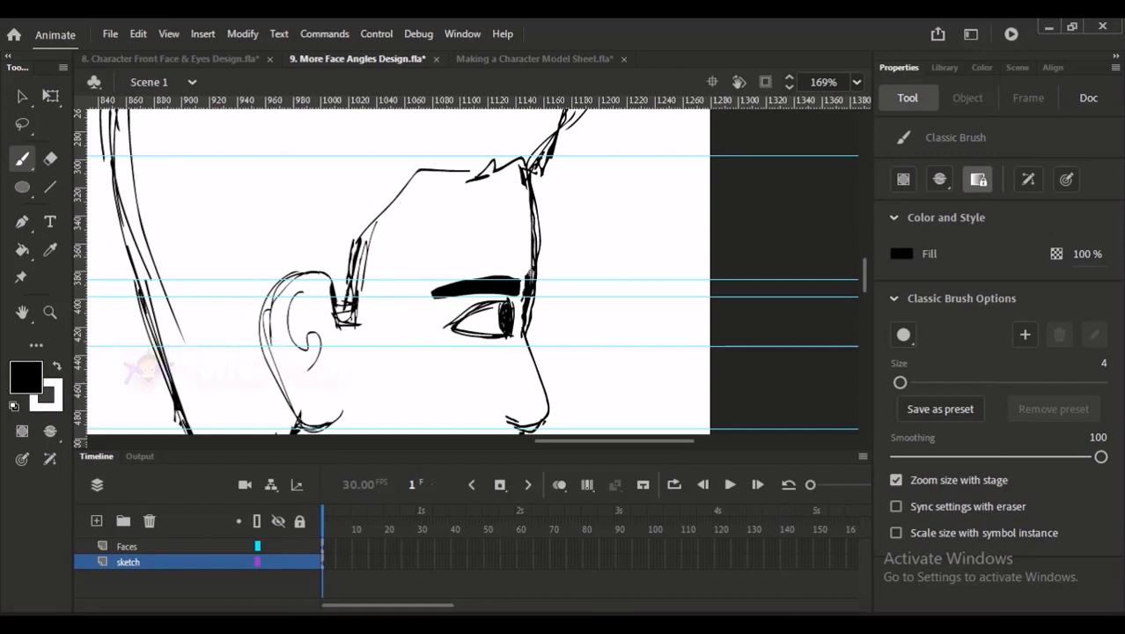
left_click(1103, 367)
type("1")
key("Return")
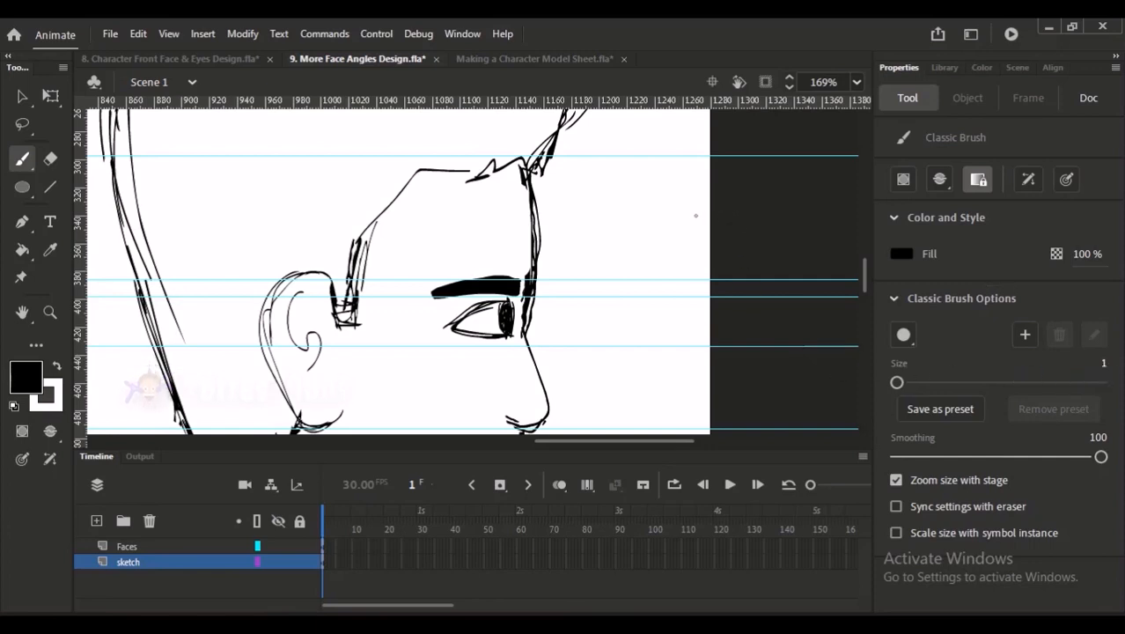
Step: Erase the excess strokes between the side view's eyebrow and front face line, reducing the eraser size to 8
key("e")
key("bracketleft")
key("bracketleft")
key("bracketleft")
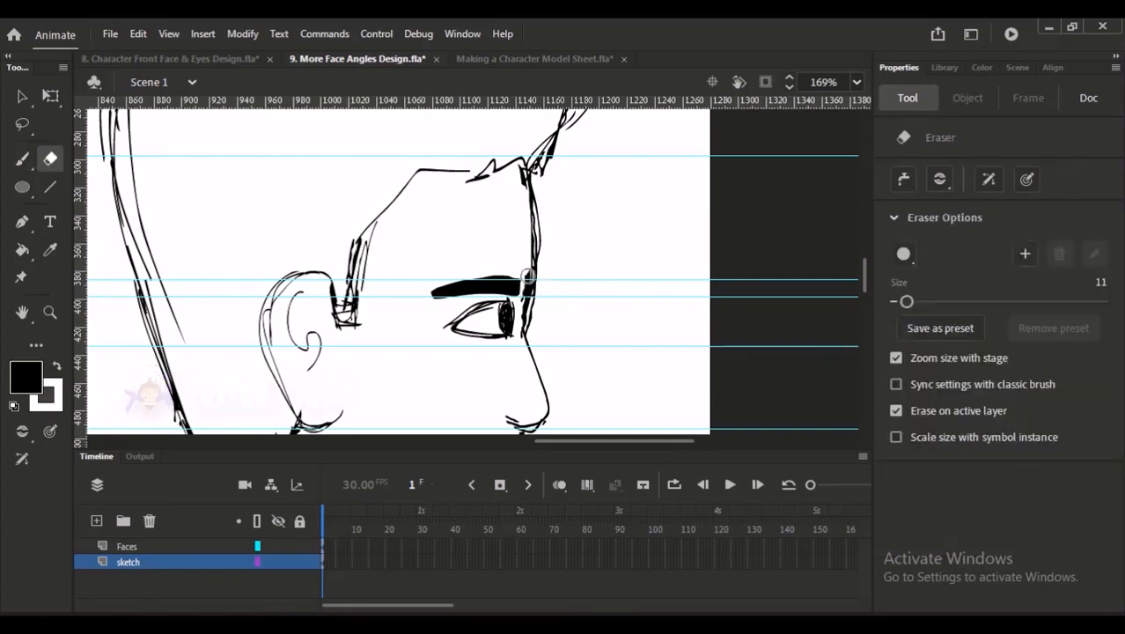
key("bracketleft")
key("bracketleft")
key("bracketleft")
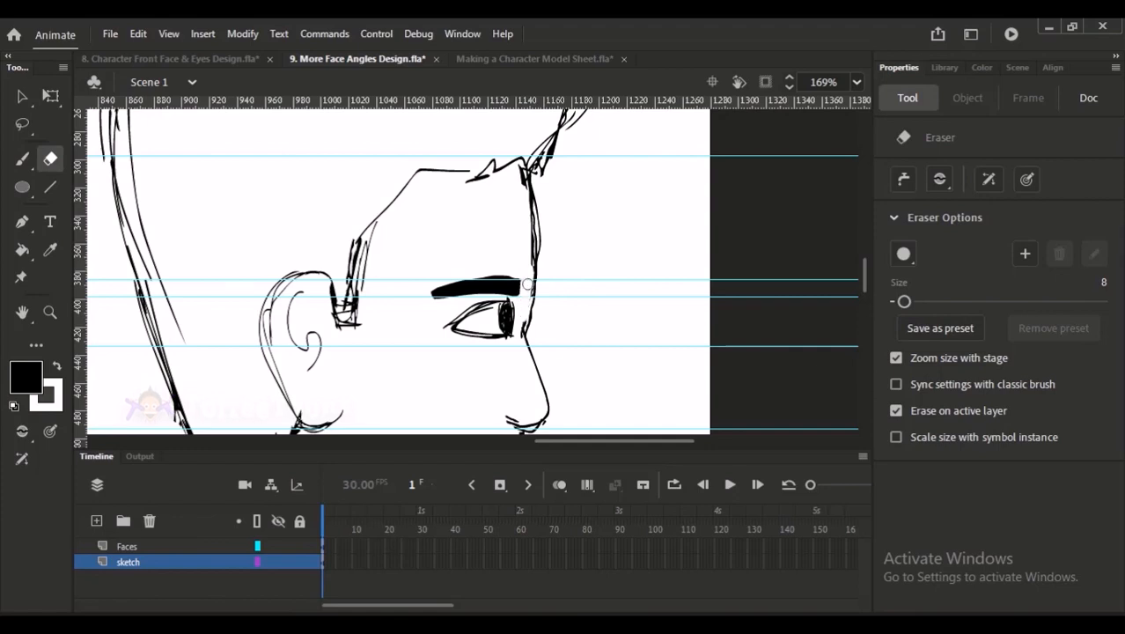
Step: Redraw the profile line from the forehead past the eyebrow to the nose bridge and clean up its inner edge
key("b")
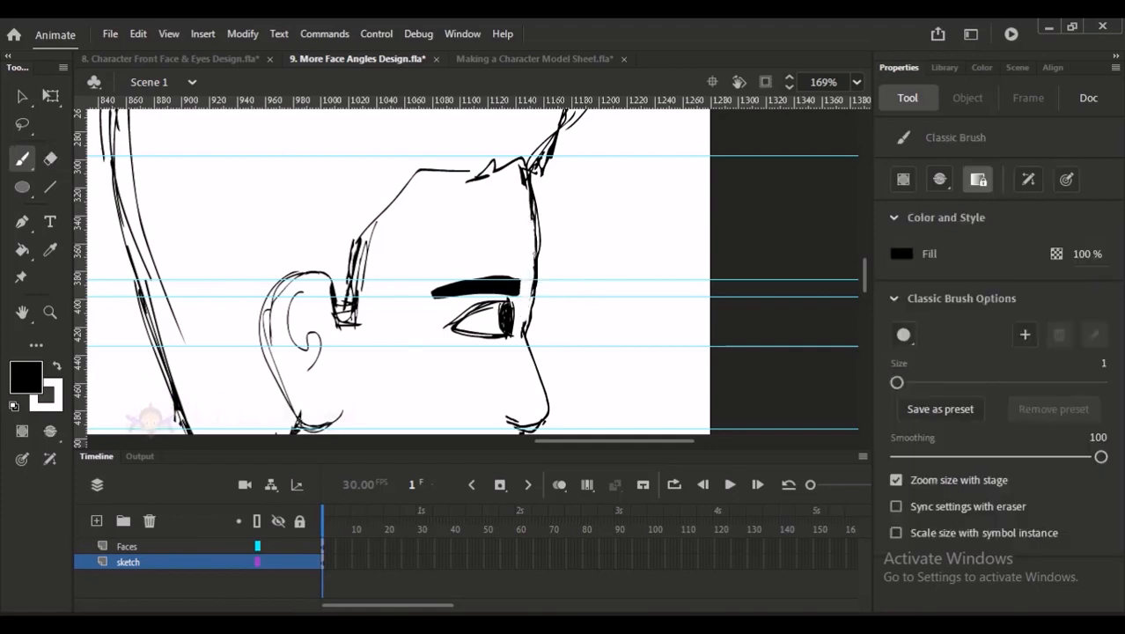
left_click_drag(536, 236, 524, 335)
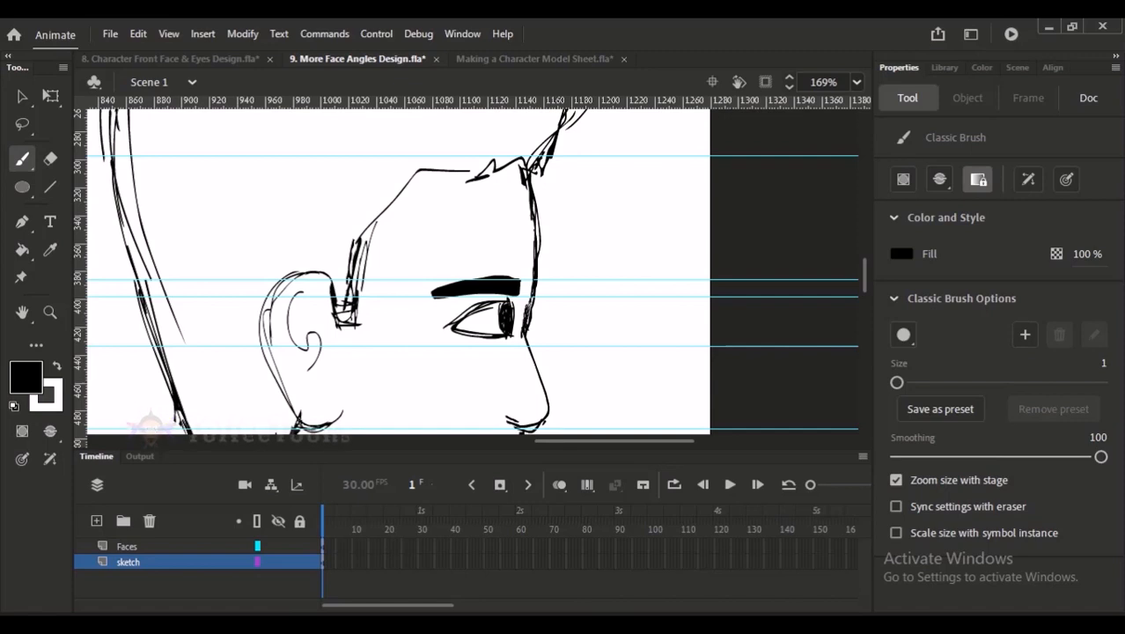
key("e")
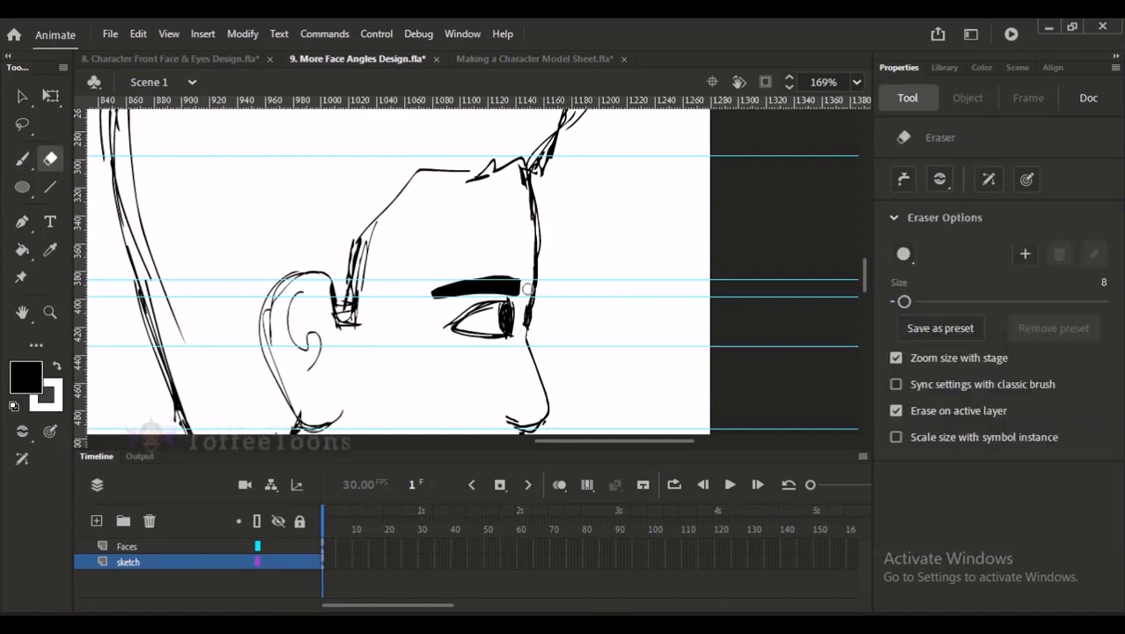
key("b")
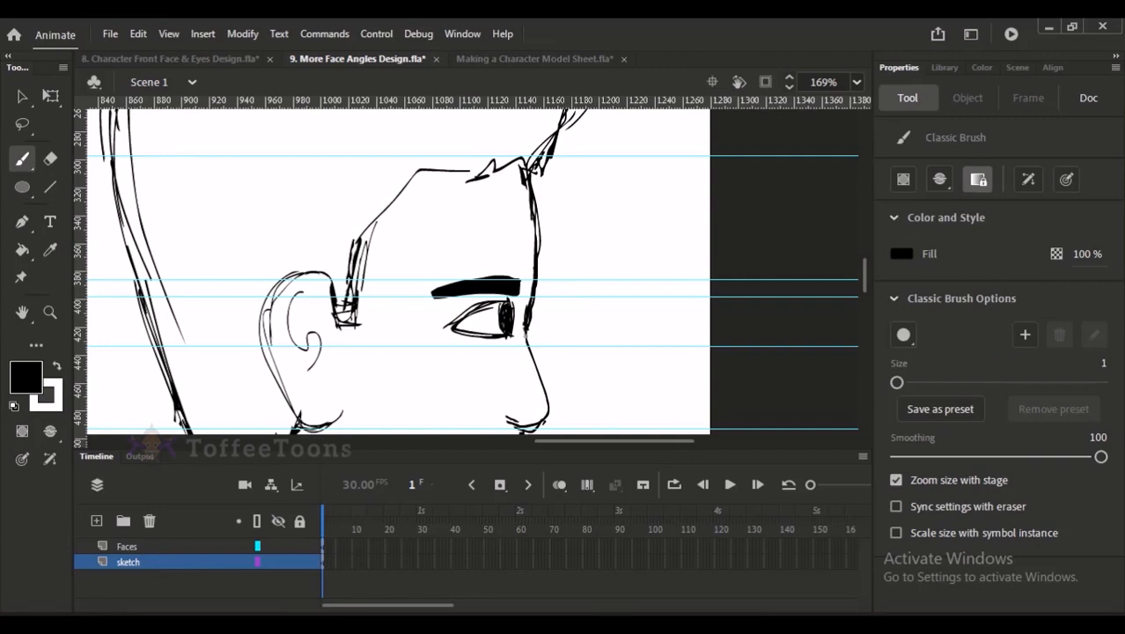
Step: Strengthen the side view's nose outline from the bridge around the tip with slightly fuller strokes
mouse_move(535, 360)
left_mouse_down()
mouse_move(540, 281)
mouse_move(554, 315)
left_mouse_up()
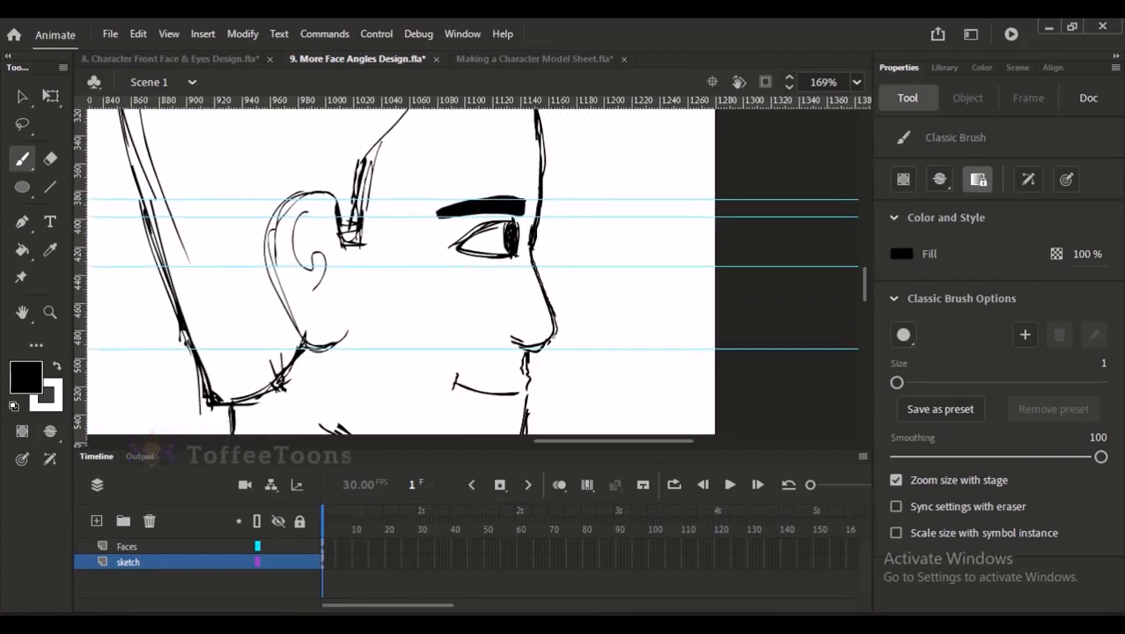
mouse_move(533, 257)
left_mouse_down()
mouse_move(558, 327)
mouse_move(529, 350)
left_mouse_up()
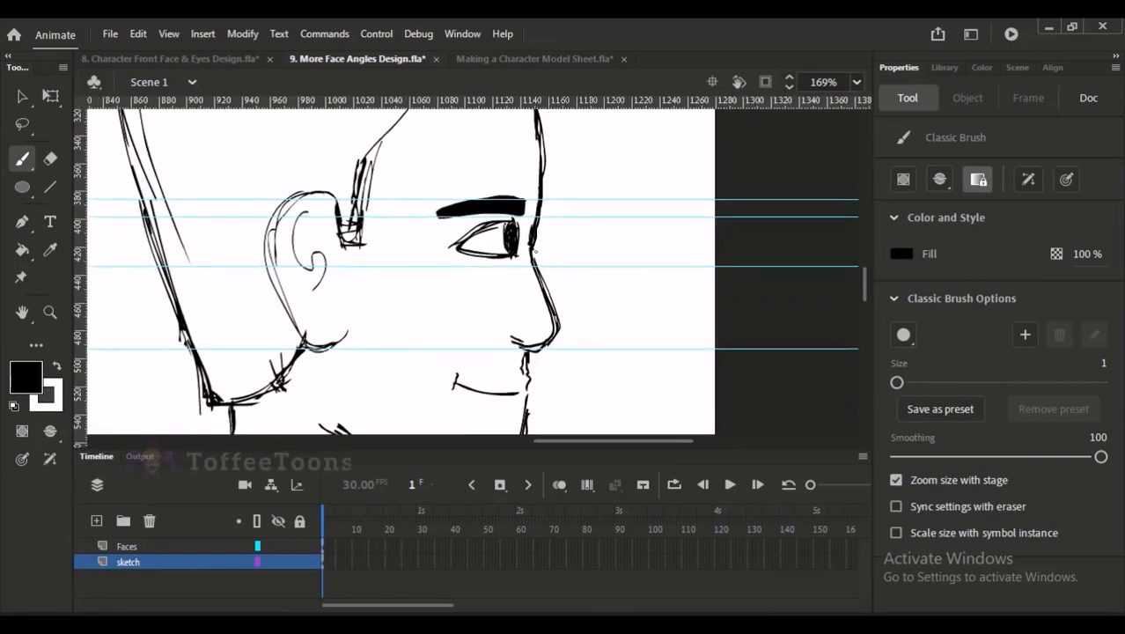
key("ctrl+minus")
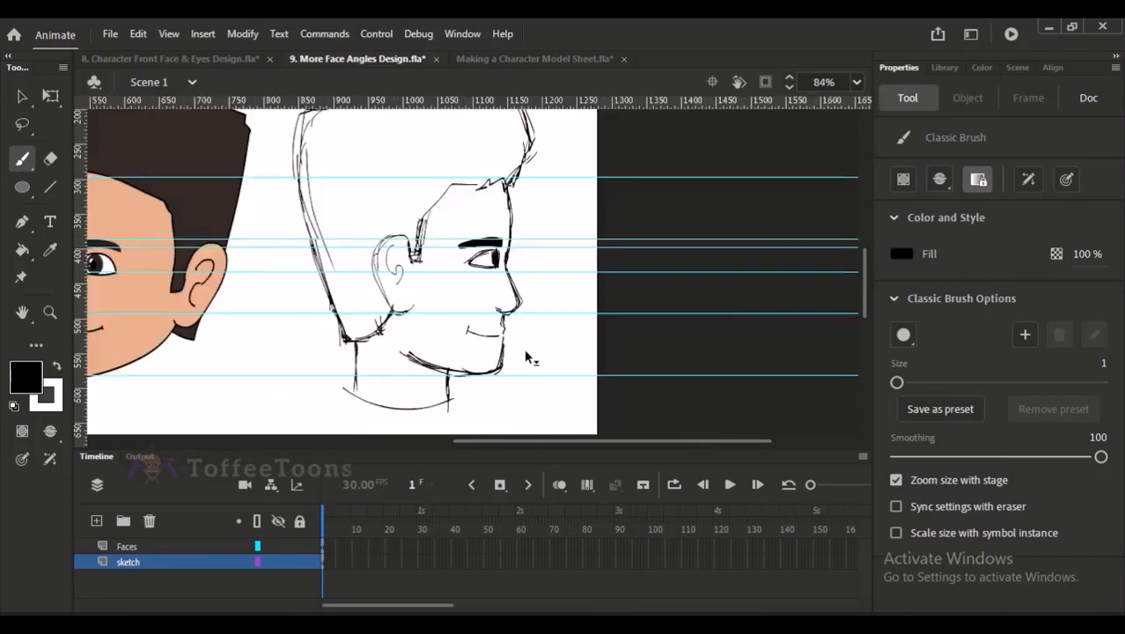
key("ctrl+equal")
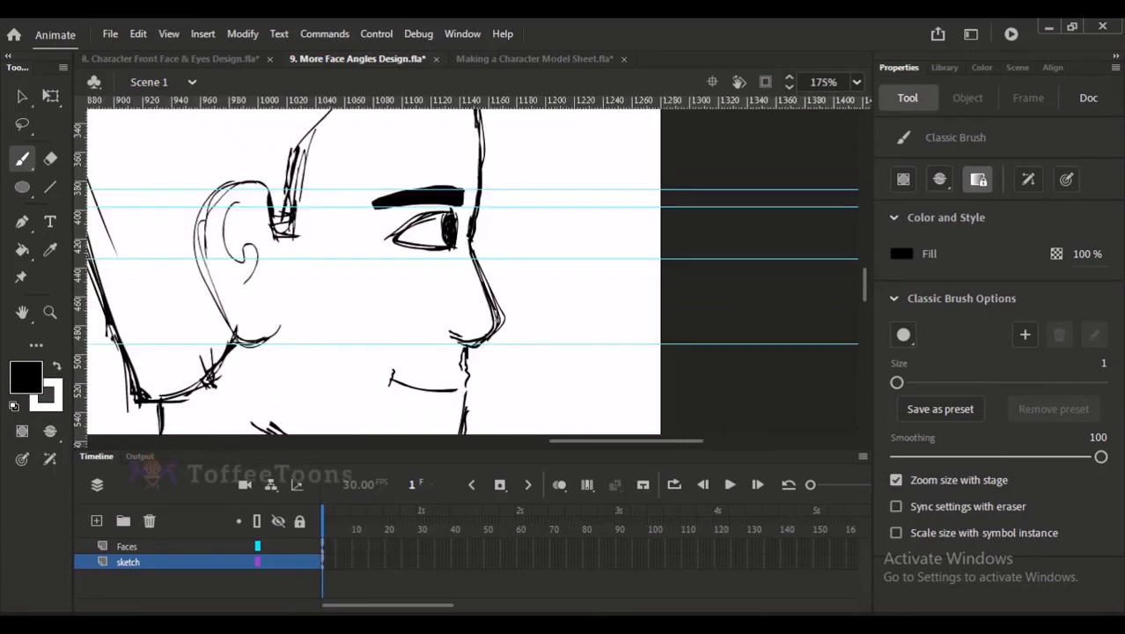
mouse_move(474, 243)
left_mouse_down()
mouse_move(502, 320)
mouse_move(496, 339)
left_mouse_up()
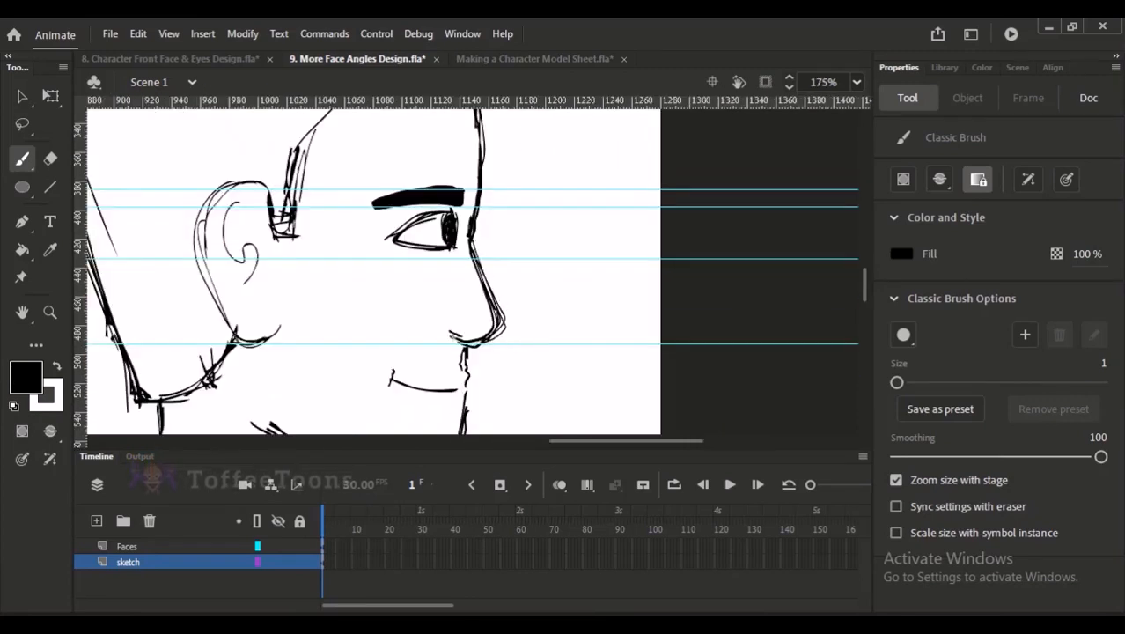
Step: Select the whole side-view sketch and skew it slightly so the face side rises, then deselect it
scroll(490, 348, "down", 5)
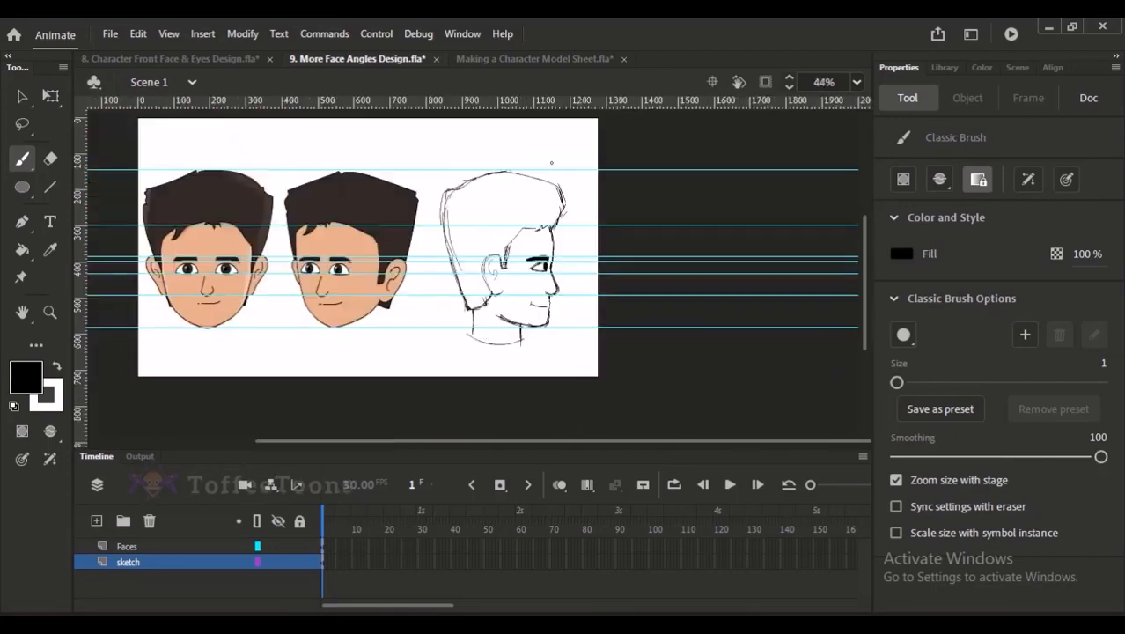
left_click_drag(465, 177, 567, 379)
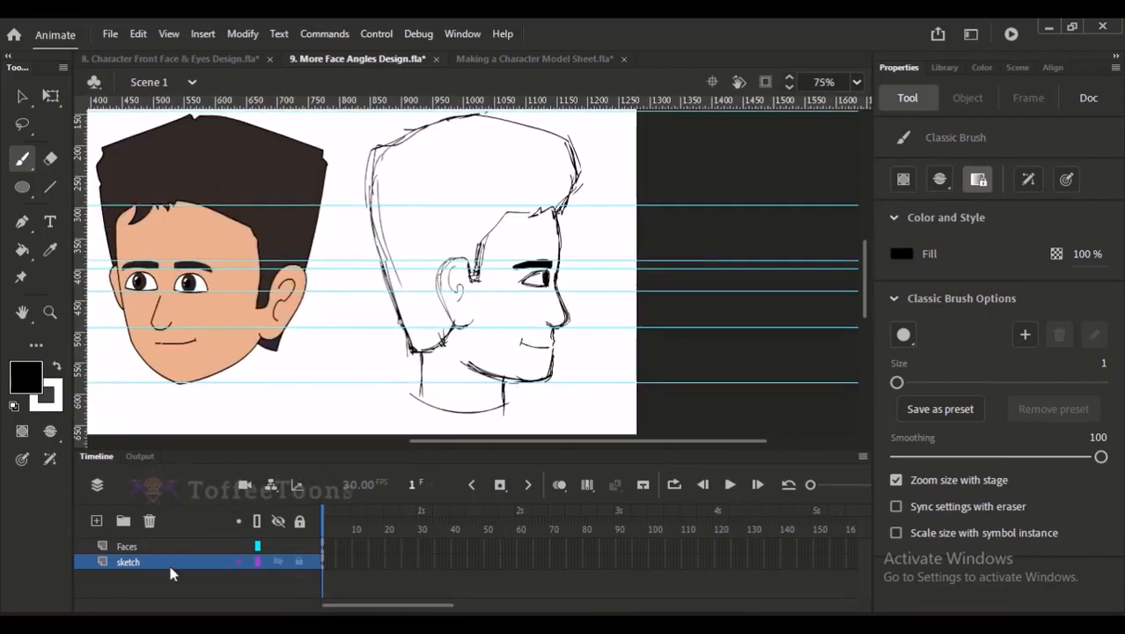
left_click(131, 563)
key("q")
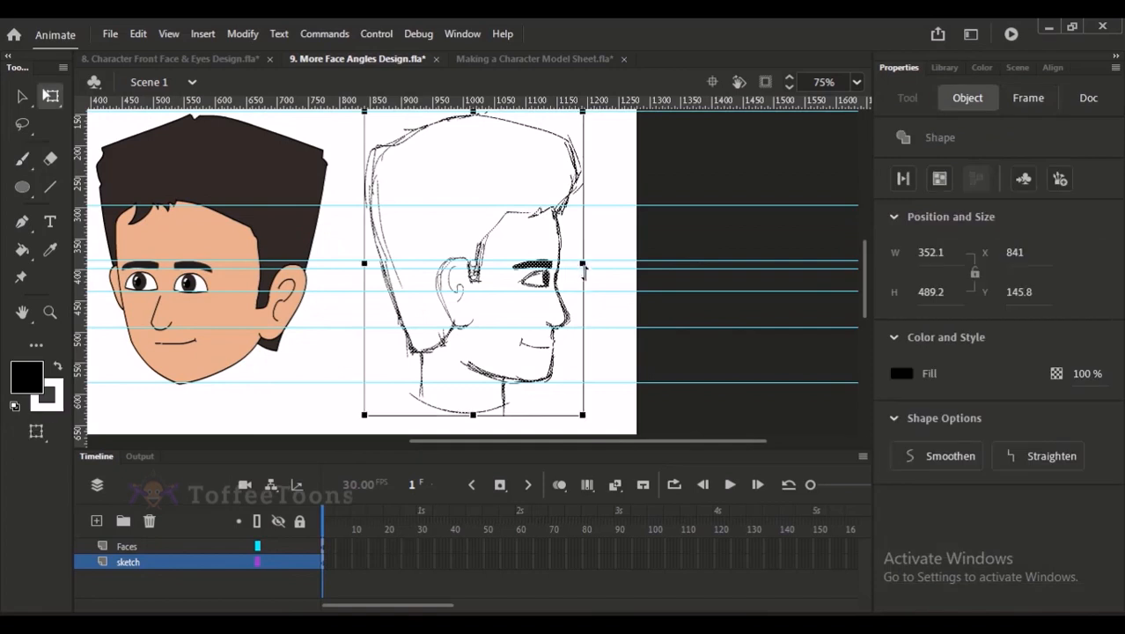
mouse_move(585, 270)
left_mouse_down()
mouse_move(585, 252)
mouse_move(586, 264)
left_mouse_up()
left_click(595, 186)
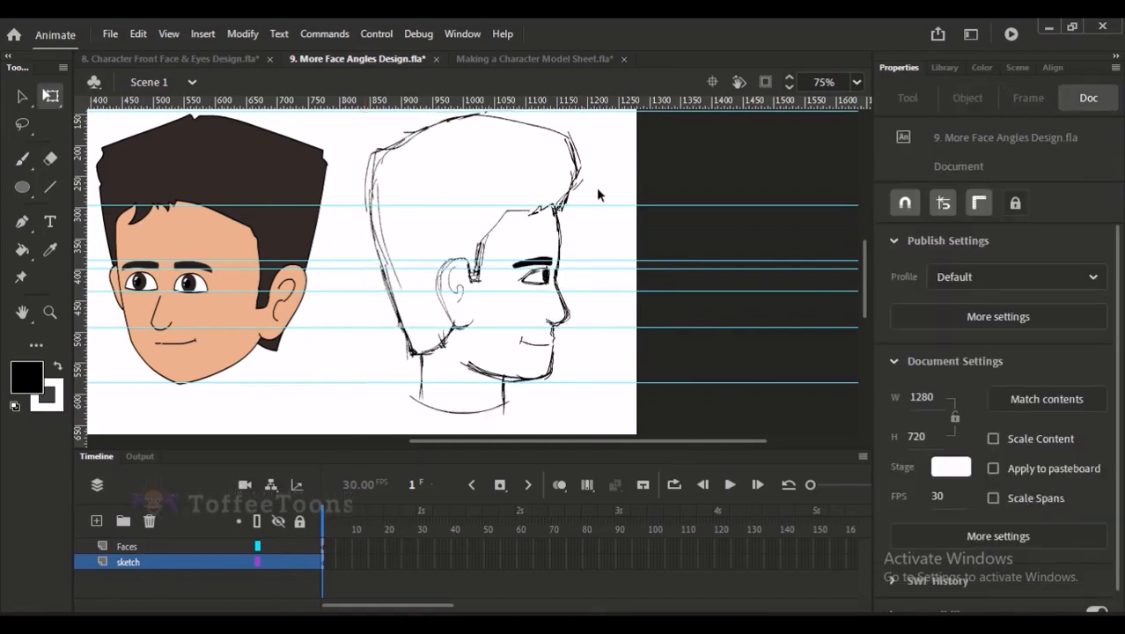
Step: Toggle the sketch and Faces layers' visibility to check each drawing alone, and hide the guides
left_click(278, 561)
left_click(278, 561)
left_click(279, 546)
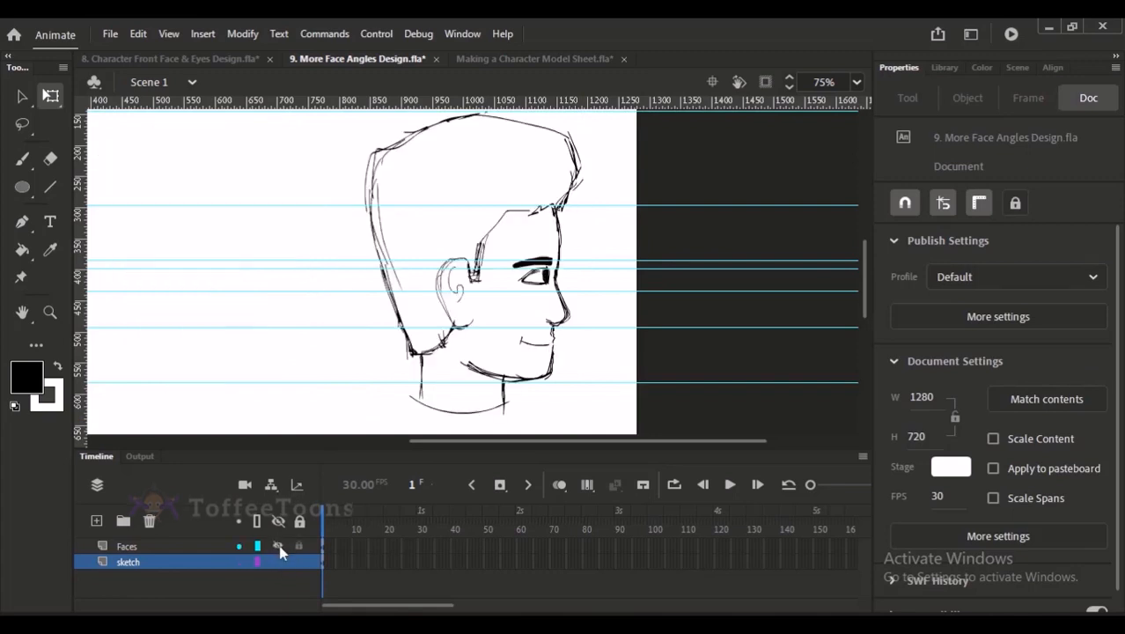
left_click(278, 546)
key("ctrl+semicolon")
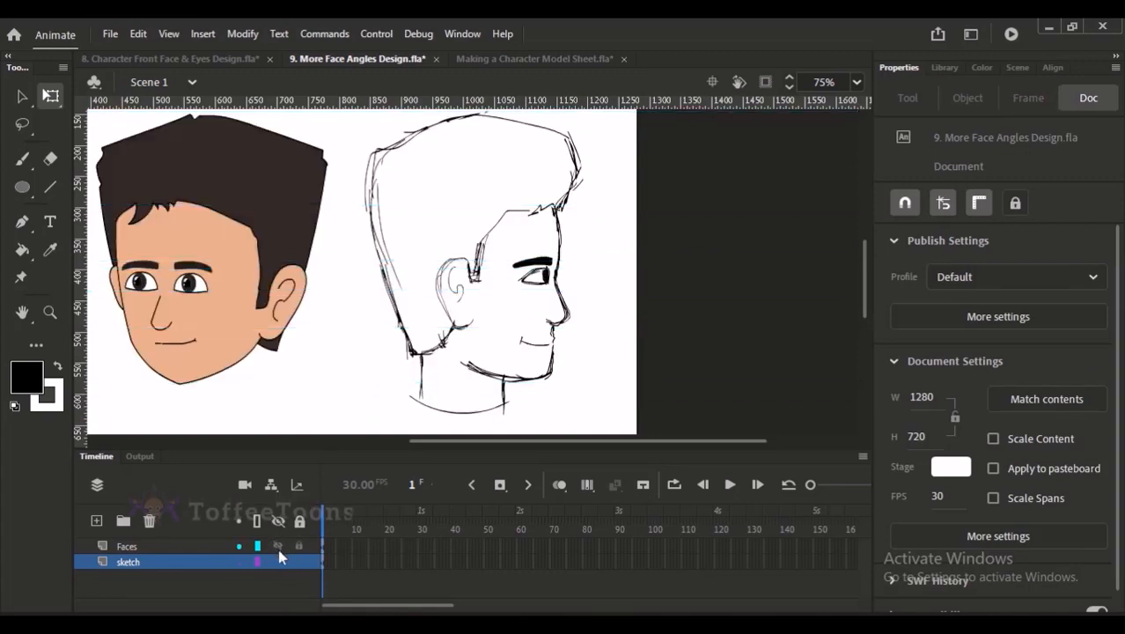
Step: Compare the side-view sketch's proportions with the finished front and three-quarter faces
key("ctrl+2")
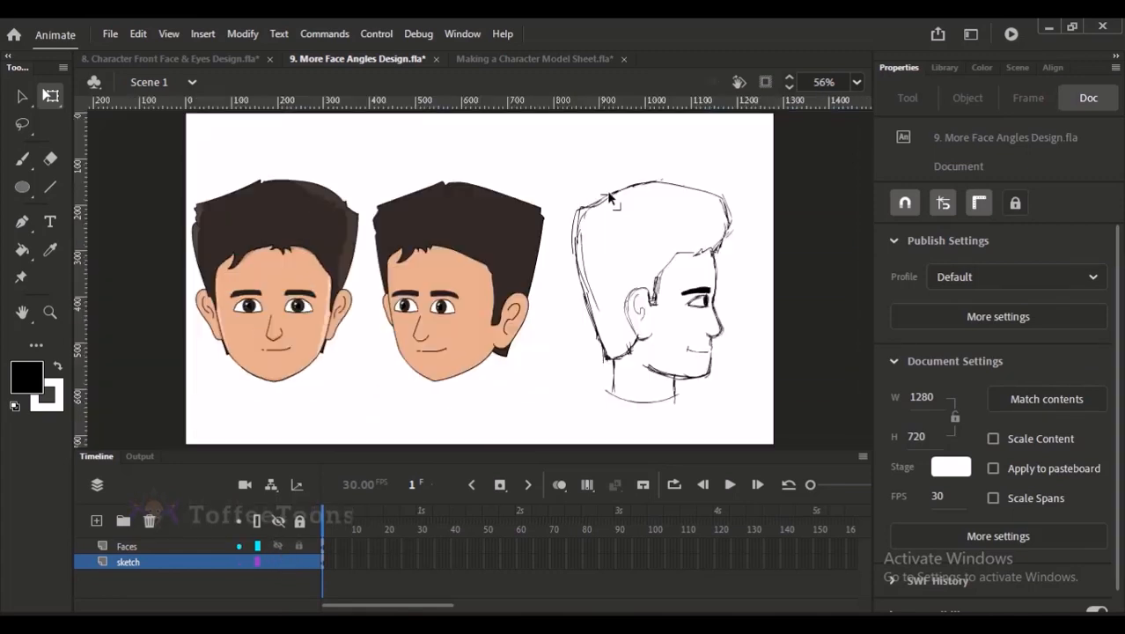
left_click_drag(565, 163, 716, 414)
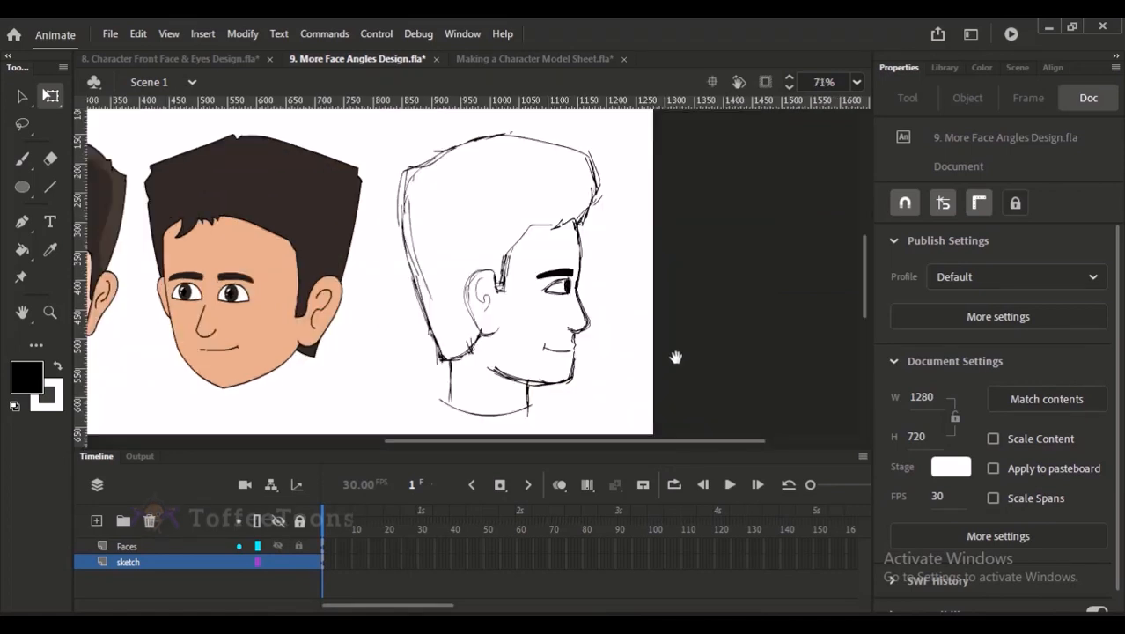
left_click_drag(675, 356, 734, 344)
left_click_drag(518, 197, 547, 234)
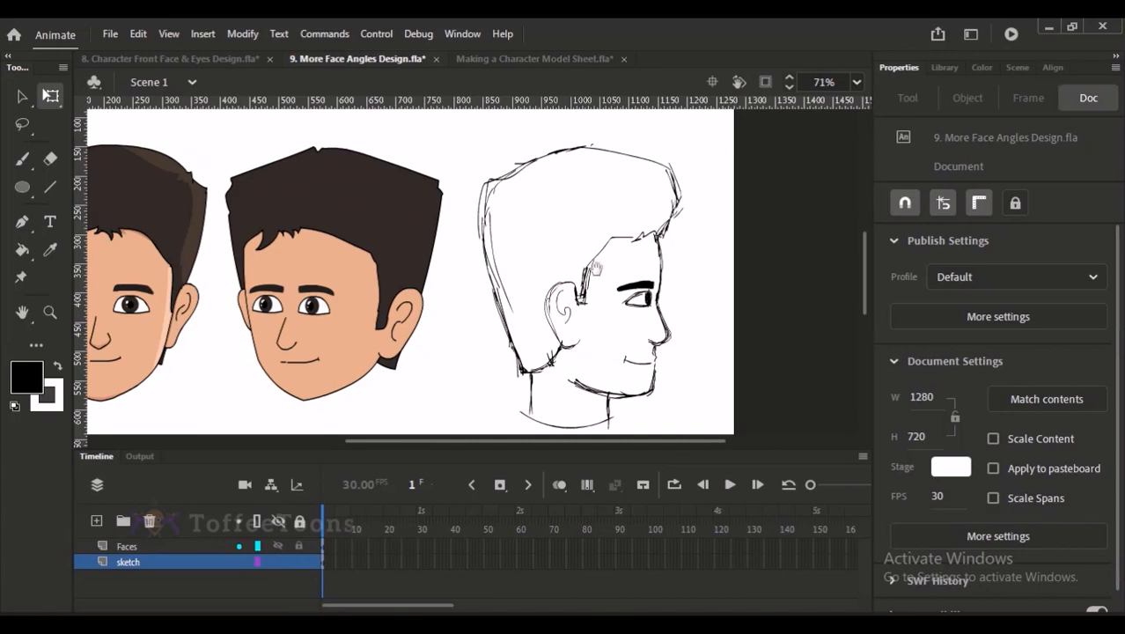
left_click_drag(581, 270, 616, 272)
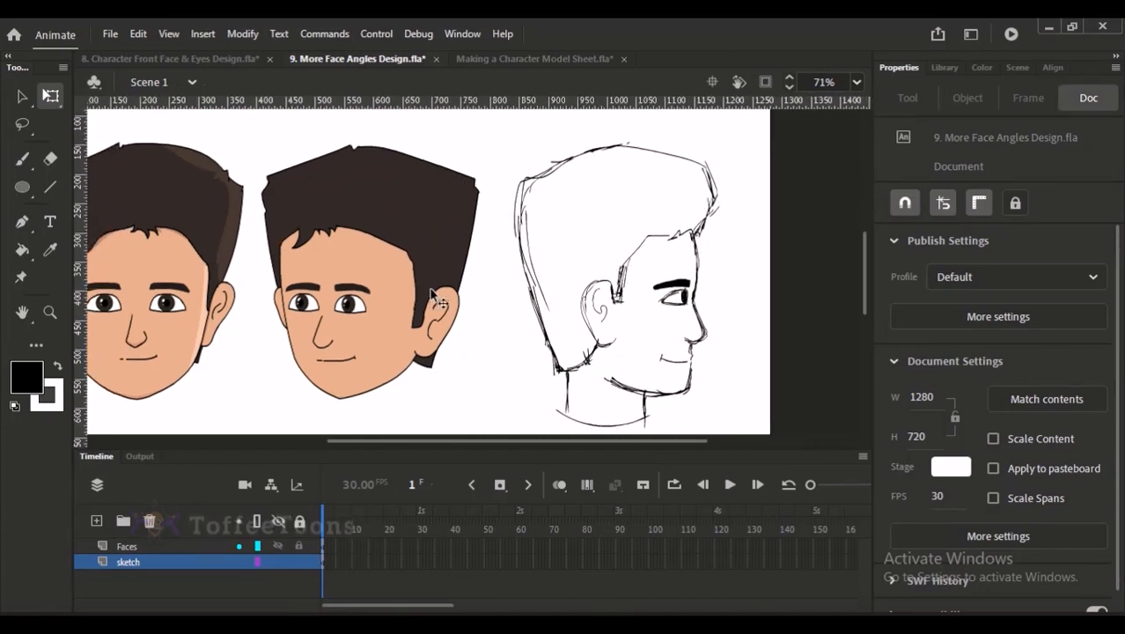
mouse_move(536, 316)
left_mouse_down()
mouse_move(539, 350)
mouse_move(536, 326)
left_mouse_up()
left_click_drag(568, 283, 555, 270)
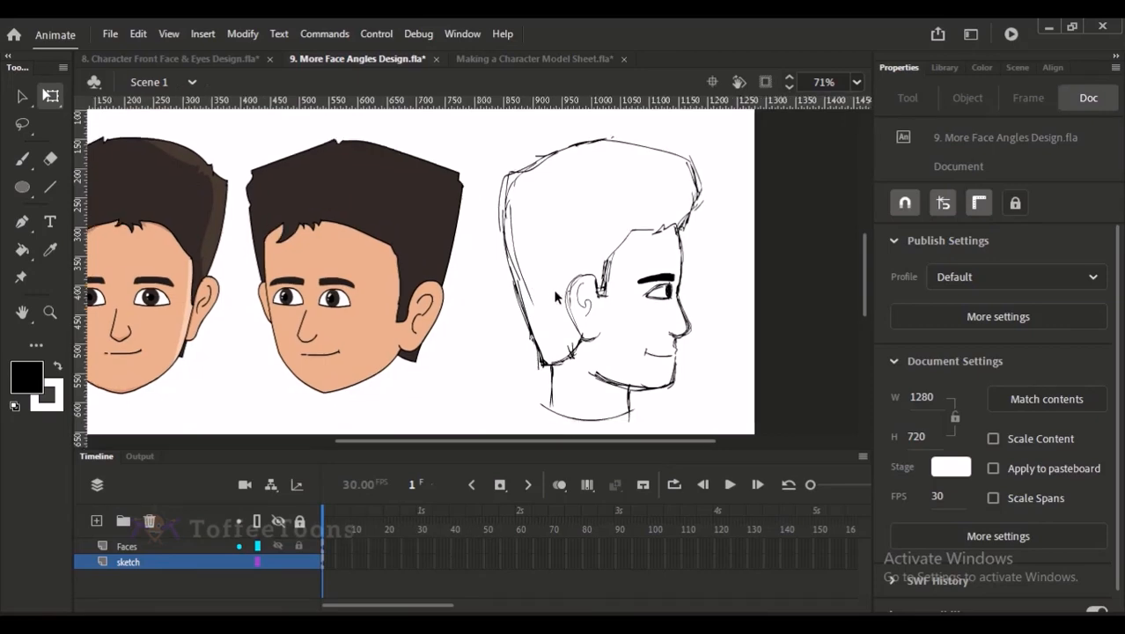
Step: Set the sketch layer's opacity to 25% in its layer properties and lock the layer
right_click(163, 576)
right_click(161, 560)
left_click(217, 540)
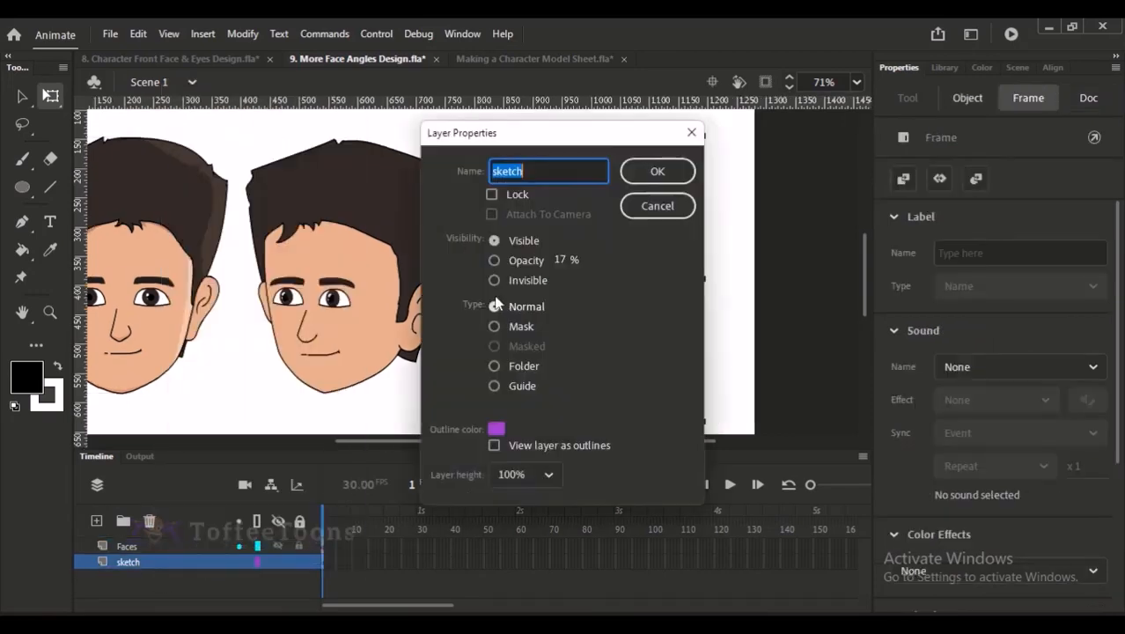
mouse_move(553, 260)
left_mouse_down()
mouse_move(635, 201)
mouse_move(568, 258)
left_mouse_up()
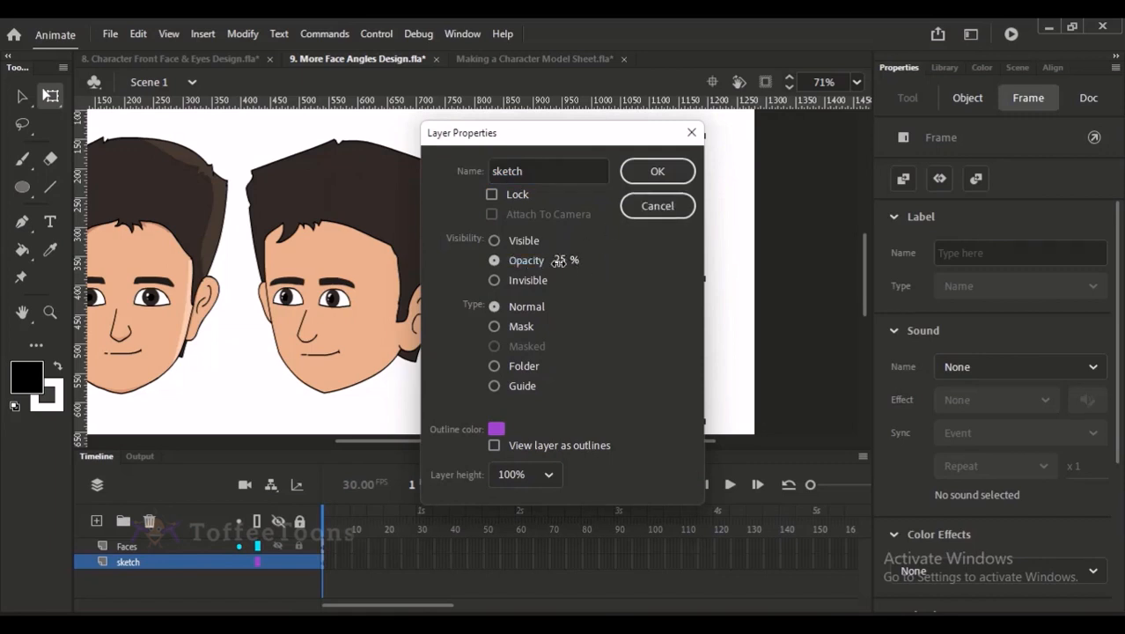
left_click(632, 176)
left_click(299, 562)
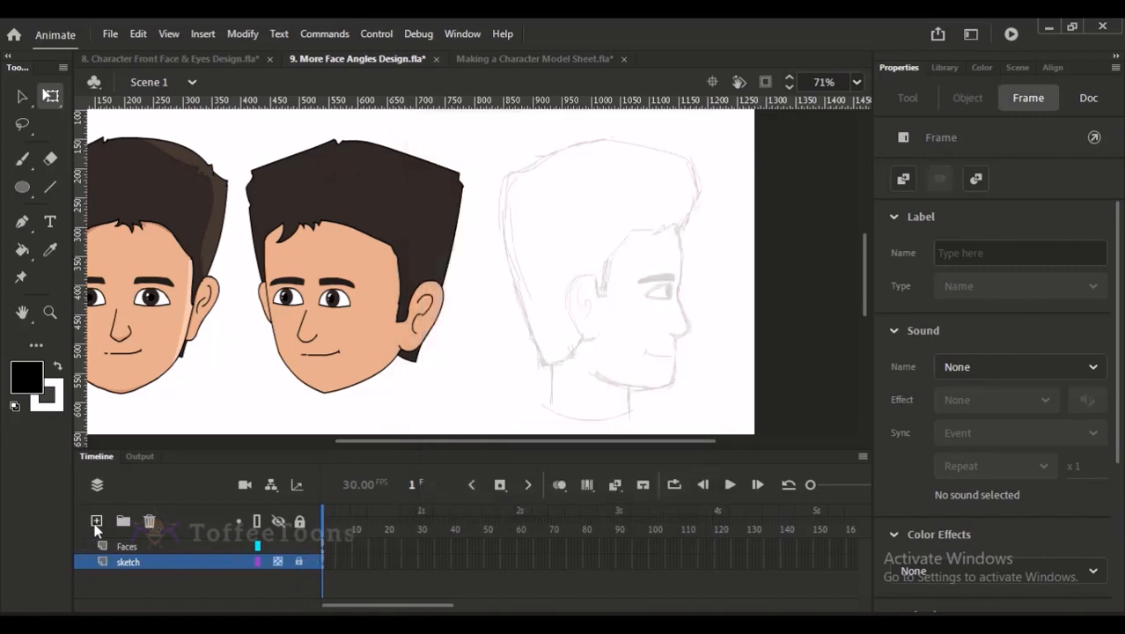
Step: Add a new layer above the sketch layer and set up the Paint Brush with a black stroke
left_click(97, 520)
left_click(23, 160)
key("y")
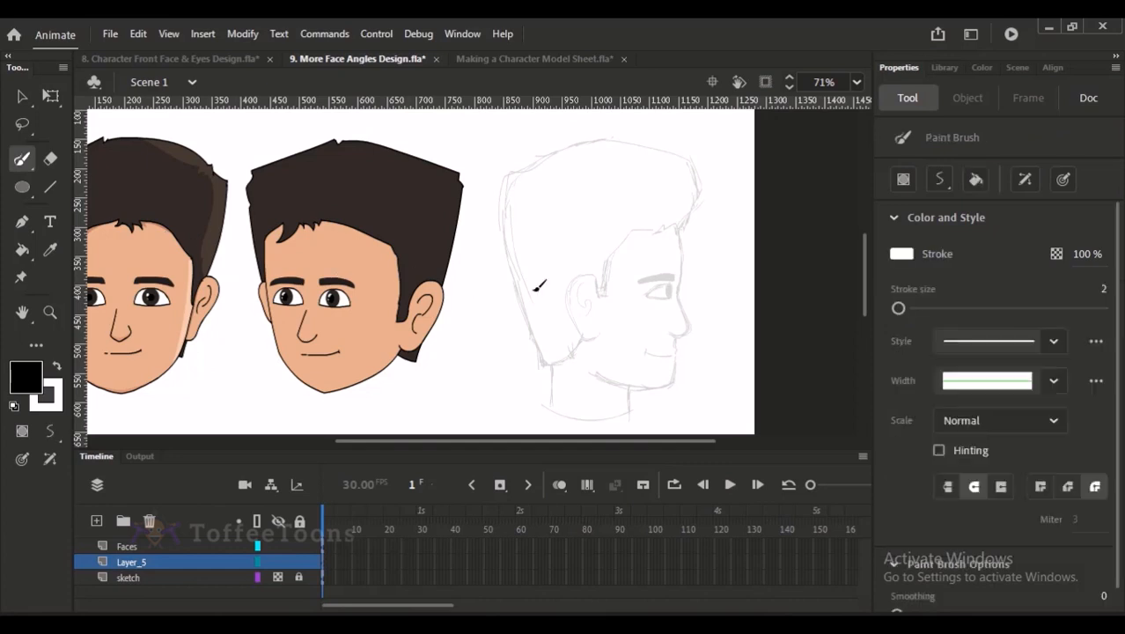
scroll(480, 267, "up", 3)
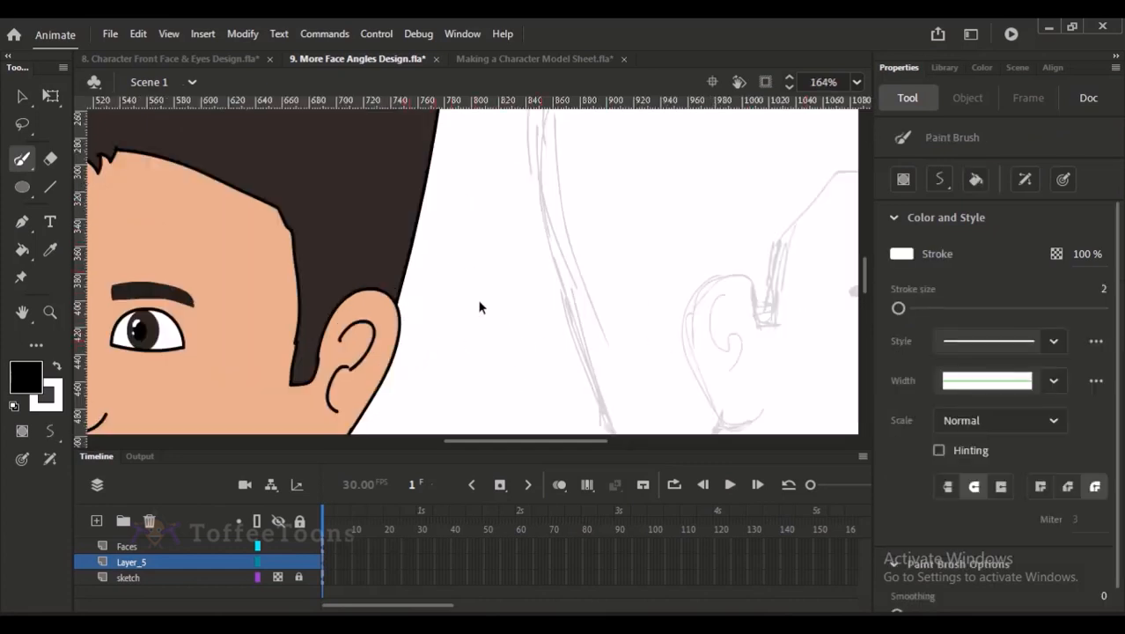
key("x")
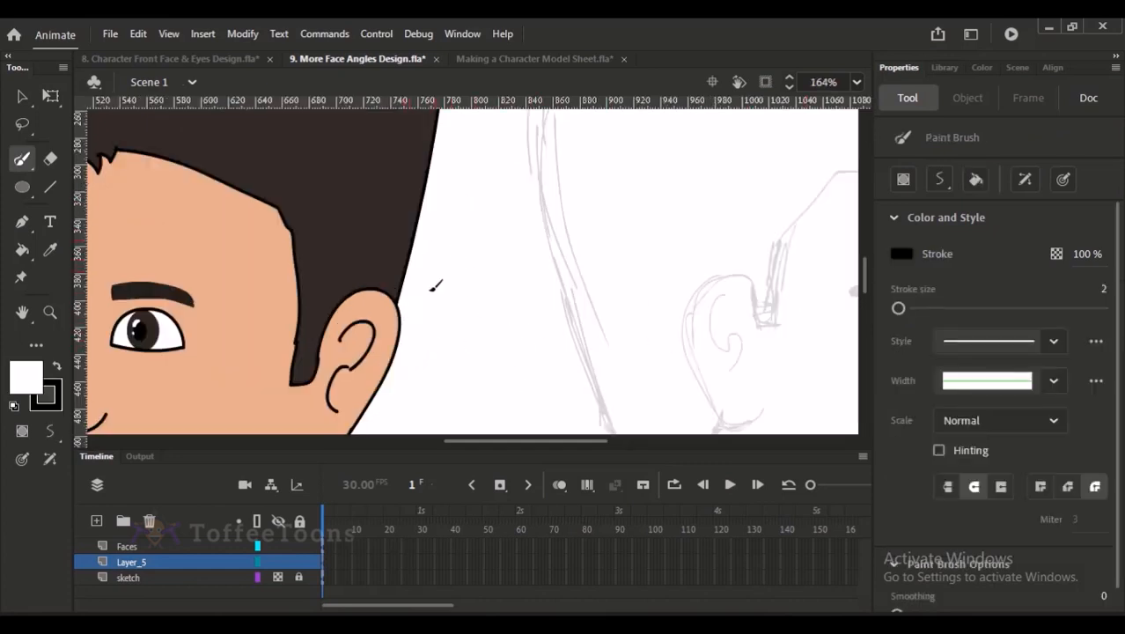
Step: Try a stroke size of 3 with a test line beside the three-quarter face's hair, and undo the line
left_click(1105, 291)
type("3")
key("Return")
left_click_drag(437, 214, 407, 303)
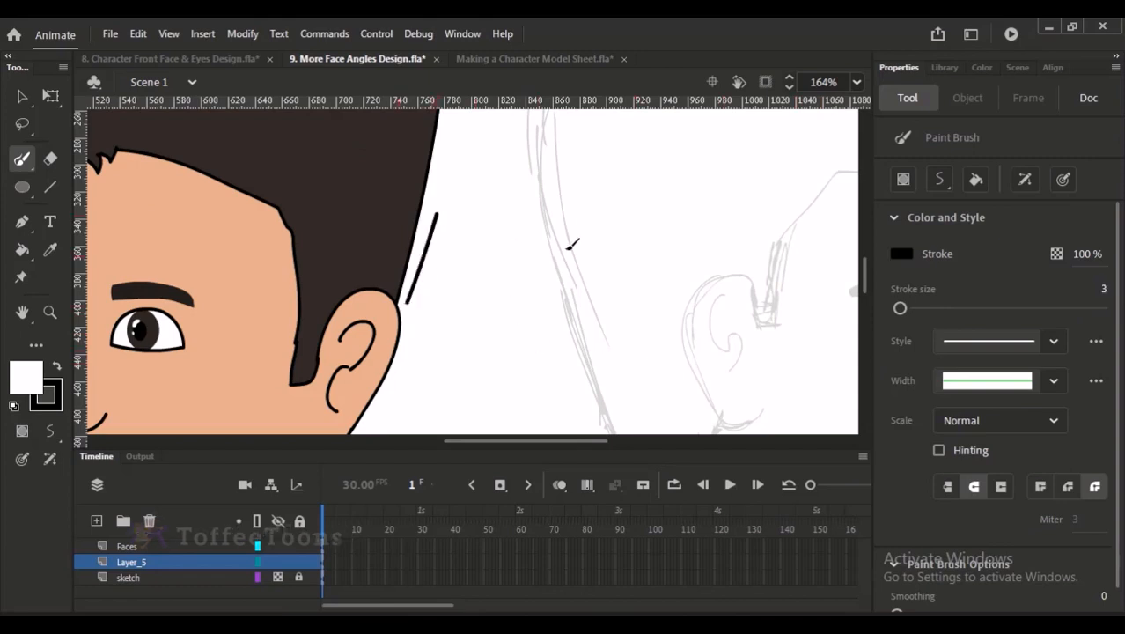
key("ctrl+z")
Step: Set the Paint Brush stroke size to 2.5, try a test line beside the three-quarter face's ear, and undo the line
left_click(1099, 289)
type("2")
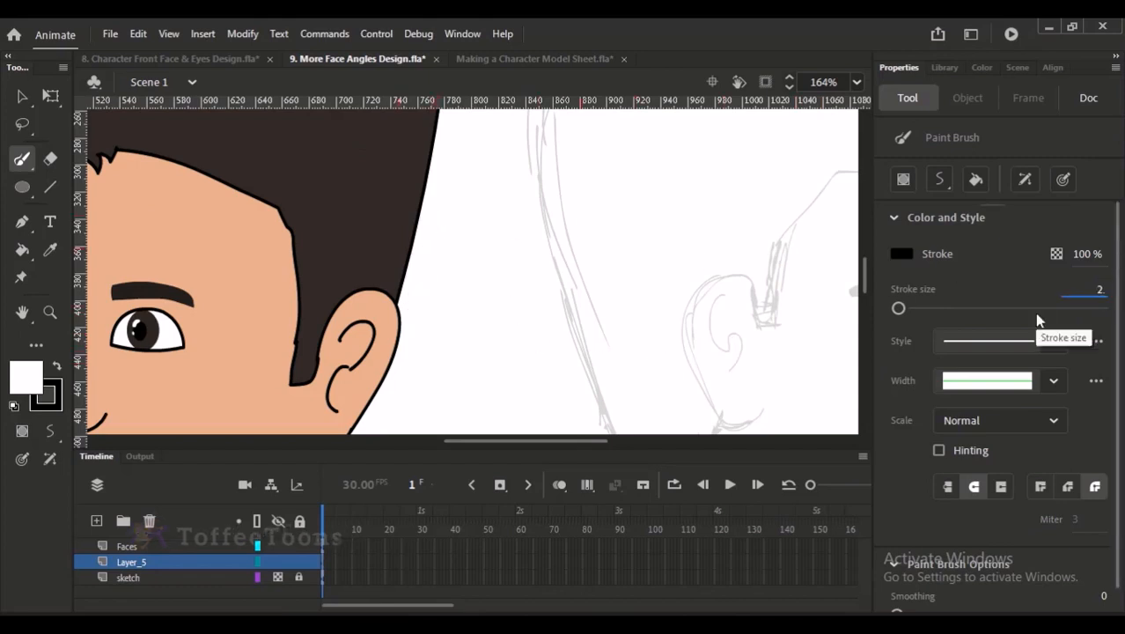
type(".5")
key("Return")
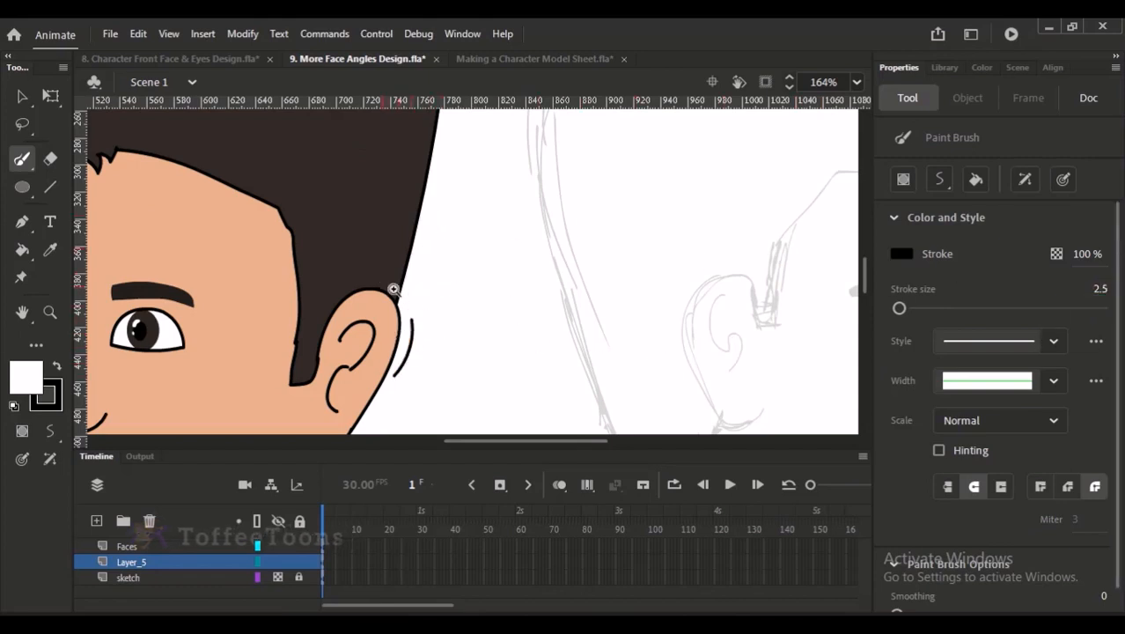
scroll(389, 287, "up", 5)
left_click_drag(461, 217, 458, 345)
key("ctrl+z")
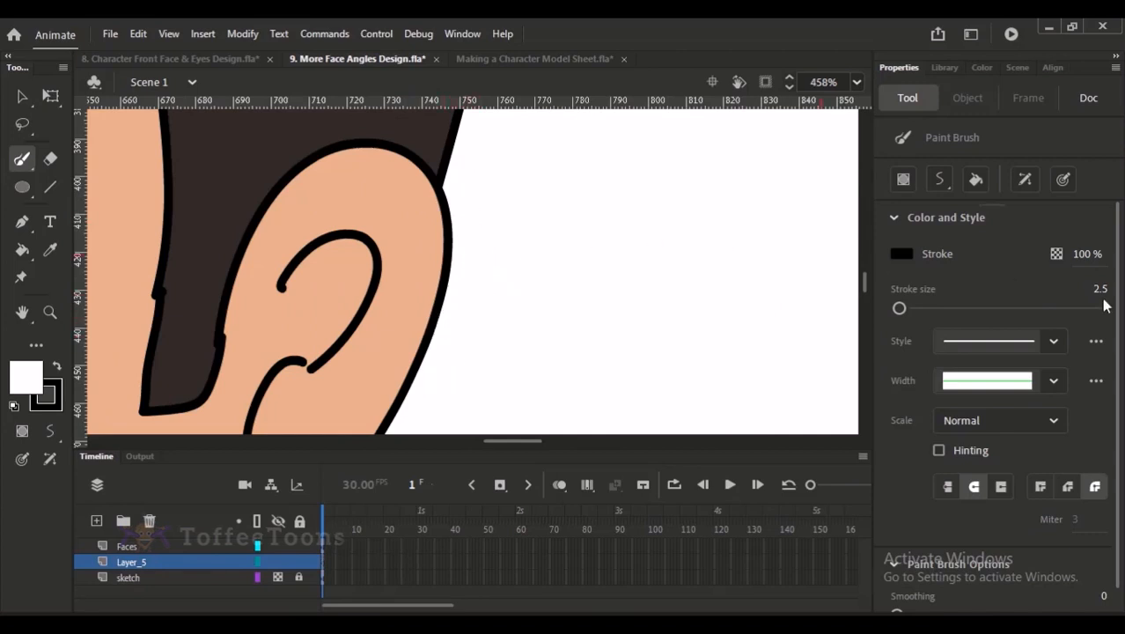
Step: Ink the side-view profile over the sketch from the forehead down to the underside of the nose
key("ctrl+minus")
key("ctrl+minus")
left_click_drag(757, 211, 660, 212)
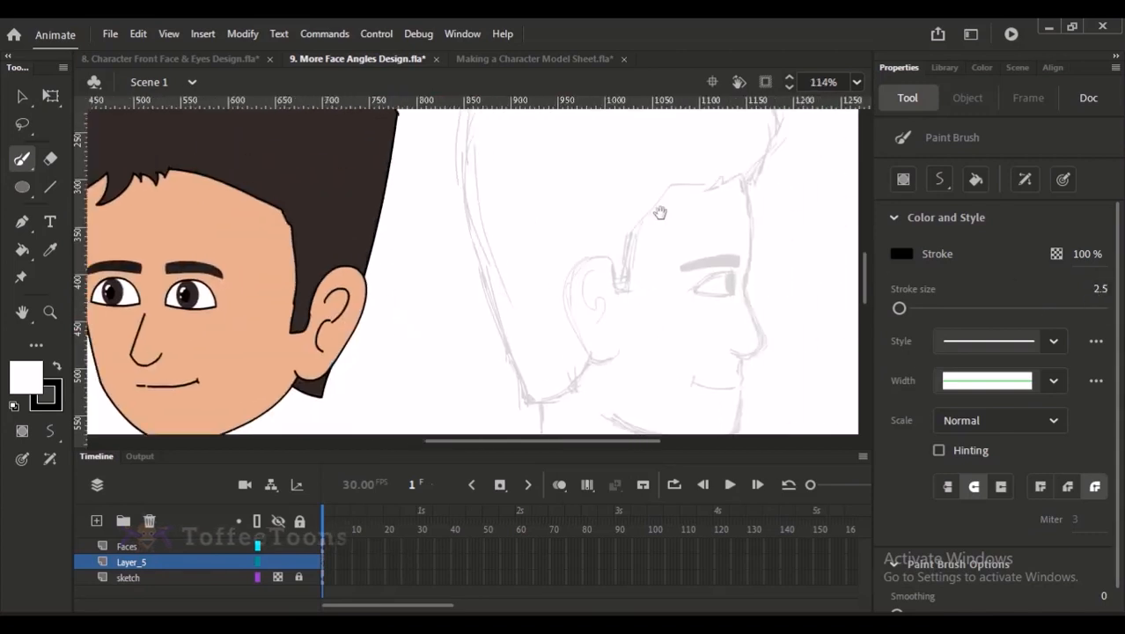
left_click_drag(708, 148, 764, 352)
mouse_move(499, 145)
left_mouse_down()
mouse_move(509, 227)
mouse_move(497, 298)
mouse_move(507, 236)
mouse_move(533, 341)
mouse_move(473, 357)
left_mouse_up()
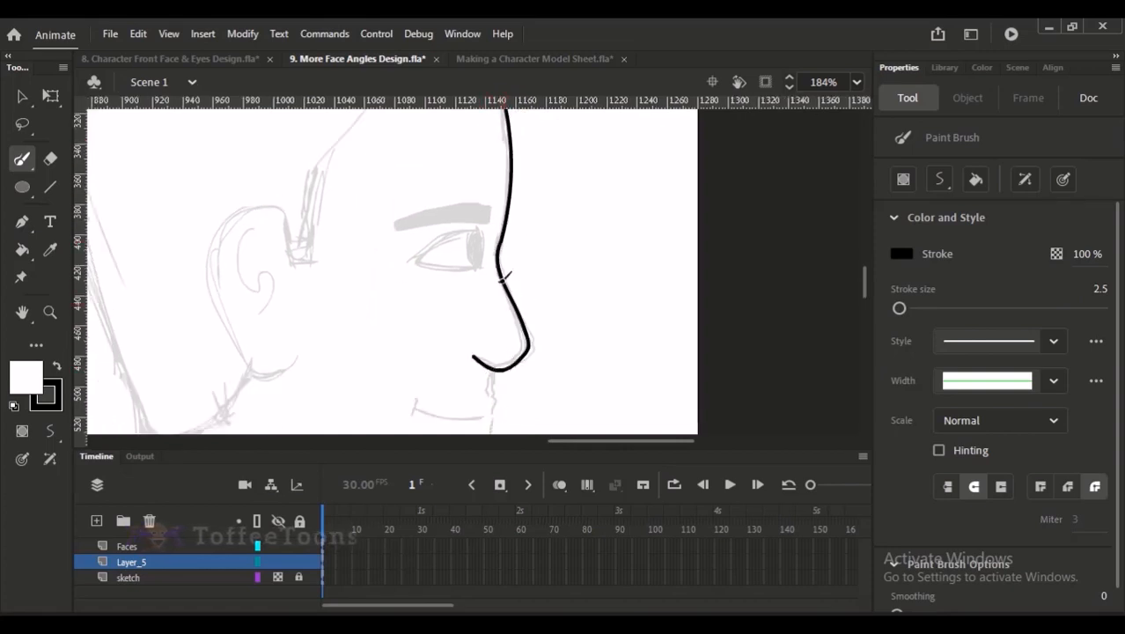
key("ctrl+z")
mouse_move(503, 244)
left_mouse_down()
mouse_move(531, 346)
mouse_move(498, 364)
mouse_move(515, 321)
left_mouse_up()
Step: Clean up the join at the nose bridge by removing the overlapping stroke end and snapping the forehead and nose lines together
key("v")
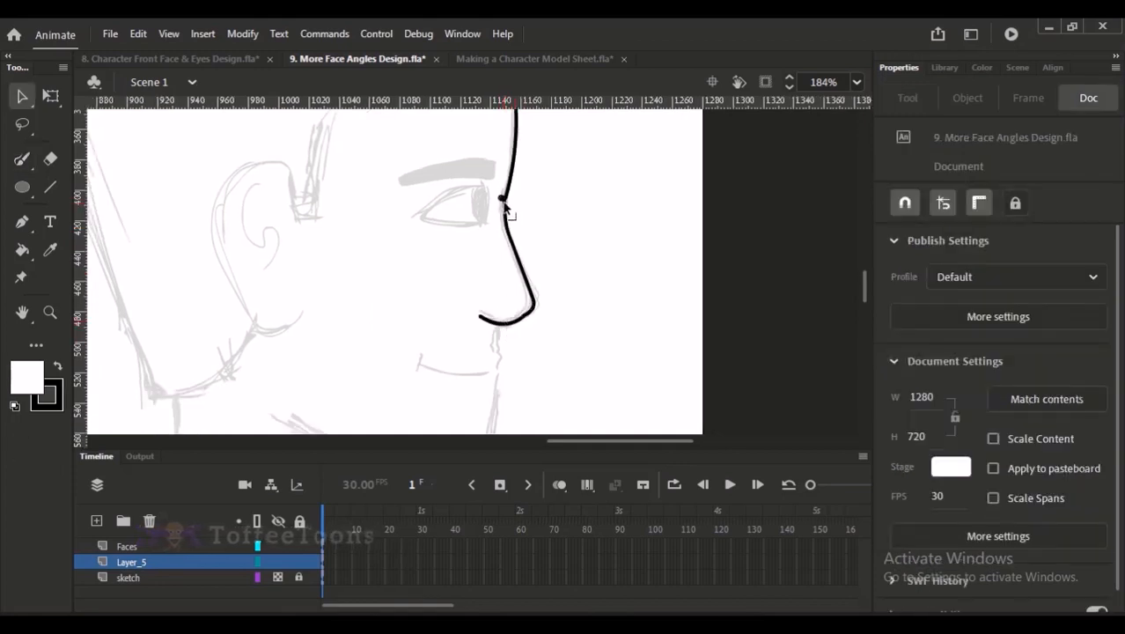
left_click_drag(502, 200, 504, 204)
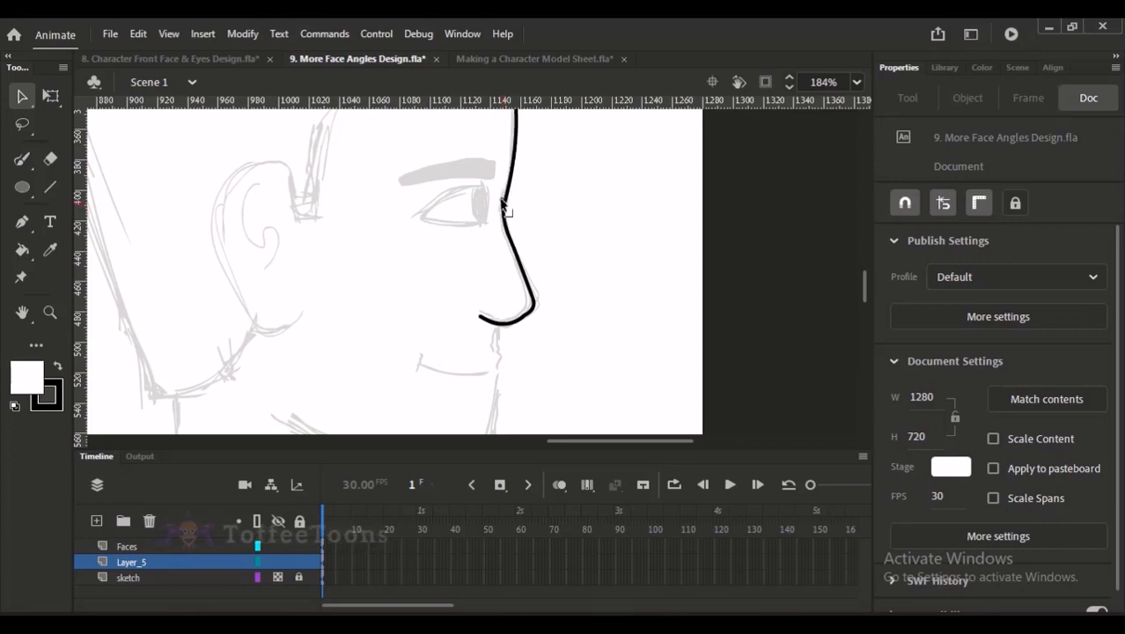
left_click(505, 206)
key("Delete")
left_click(505, 208)
left_click(520, 208)
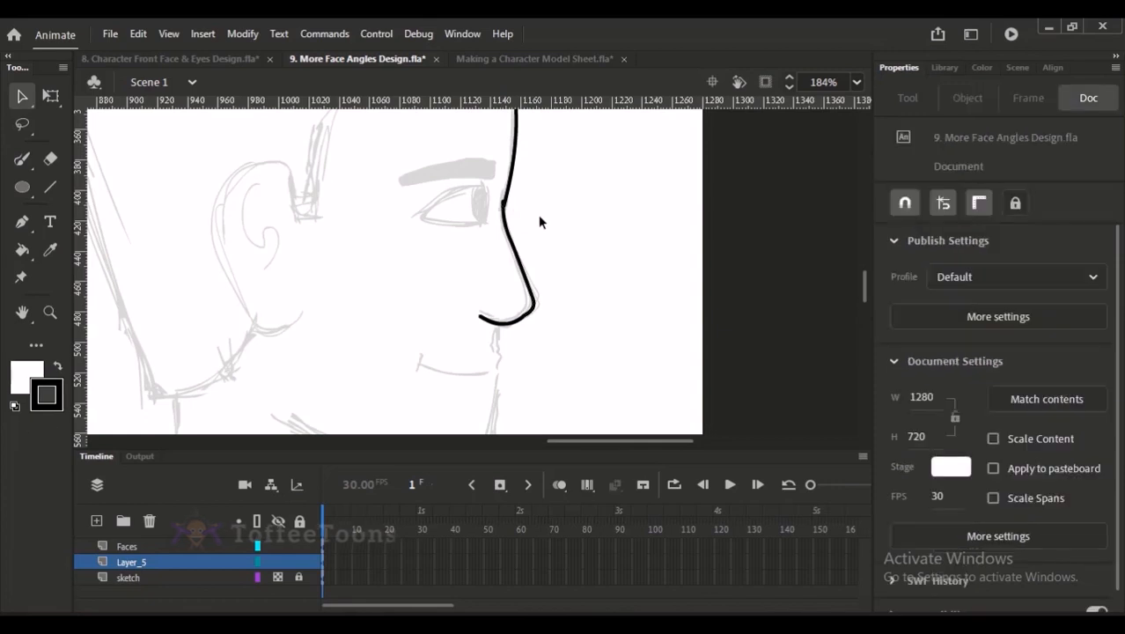
key("y")
key("v")
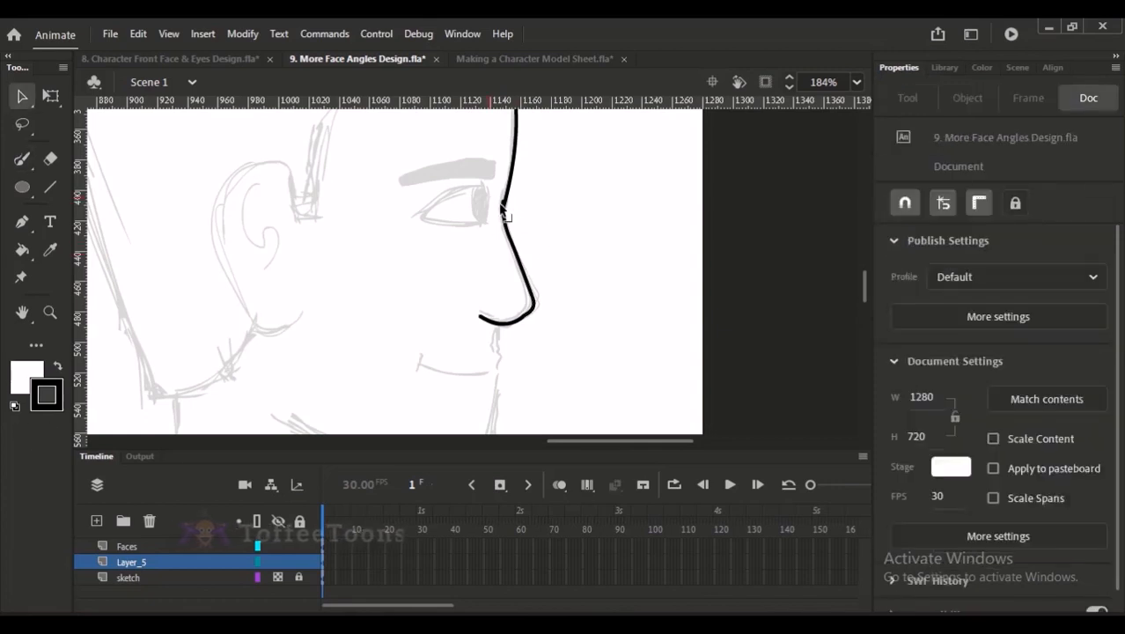
left_click_drag(505, 205, 504, 208)
mouse_move(488, 168)
left_mouse_down()
mouse_move(519, 255)
mouse_move(468, 242)
mouse_move(458, 264)
left_mouse_up()
key("ctrl+minus")
key("ctrl+minus")
Step: Ink the profile contour from under the nose down past the lips with the Paint Brush
key("y")
left_click_drag(500, 327, 527, 253)
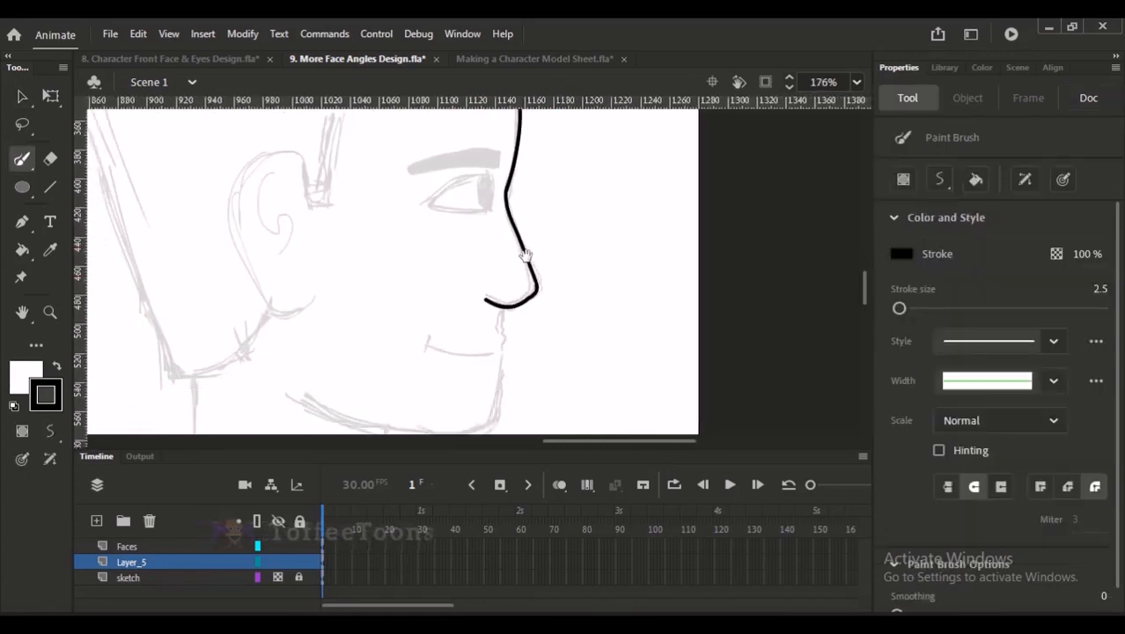
left_click_drag(469, 232, 517, 380)
left_click_drag(522, 342, 536, 297)
left_click_drag(509, 227, 503, 366)
key("ctrl+2")
left_click_drag(666, 258, 708, 388)
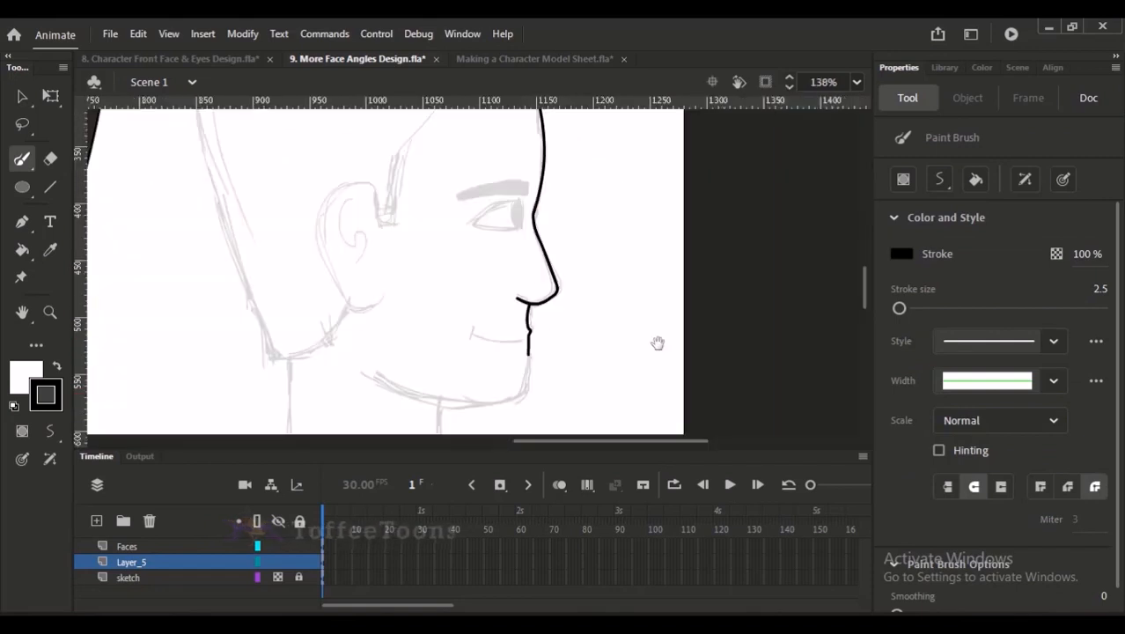
Step: Ink the front line from the lips to the chin and a short mouth mark at the lips
left_click_drag(502, 262, 550, 388)
key("ctrl+z")
left_click_drag(475, 220, 475, 406)
mouse_move(480, 348)
left_mouse_down()
mouse_move(511, 299)
mouse_move(483, 363)
left_mouse_up()
key("ctrl+z")
left_click_drag(499, 218, 370, 192)
key("ctrl+z")
key("ctrl+z")
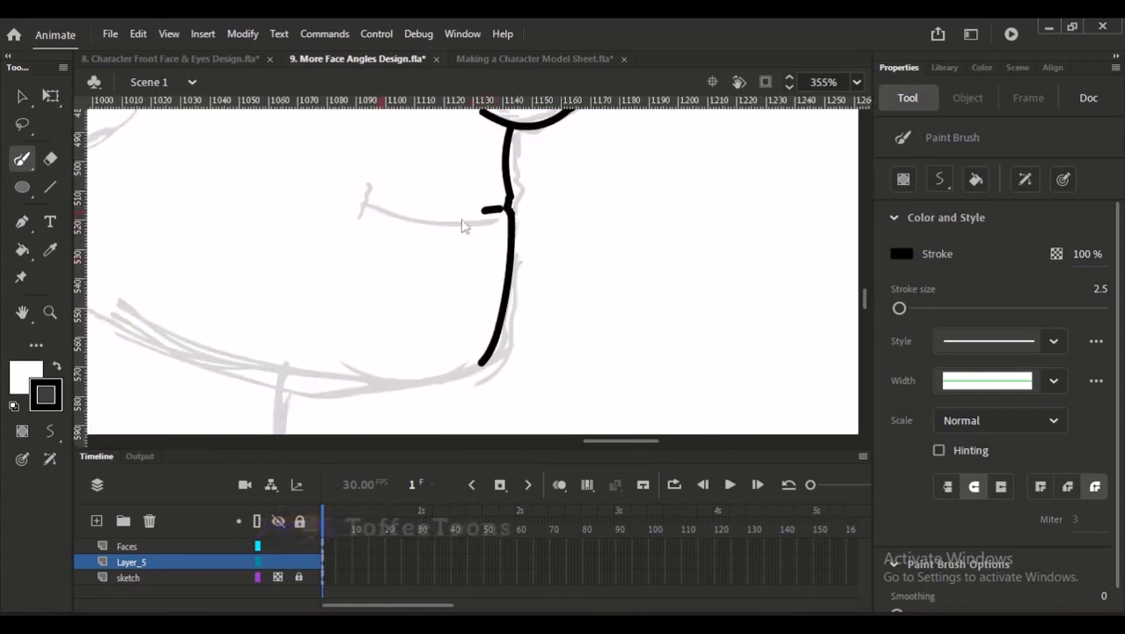
Step: Ink the curved smile line back from the lips across the cheek, ending in a small corner mark
mouse_move(473, 213)
left_mouse_down()
mouse_move(367, 190)
mouse_move(444, 206)
mouse_move(366, 179)
mouse_move(356, 190)
mouse_move(483, 337)
mouse_move(540, 342)
mouse_move(551, 370)
left_mouse_up()
key("ctrl+z")
key("ctrl+minus")
key("ctrl+minus")
key("ctrl+z")
key("ctrl+z")
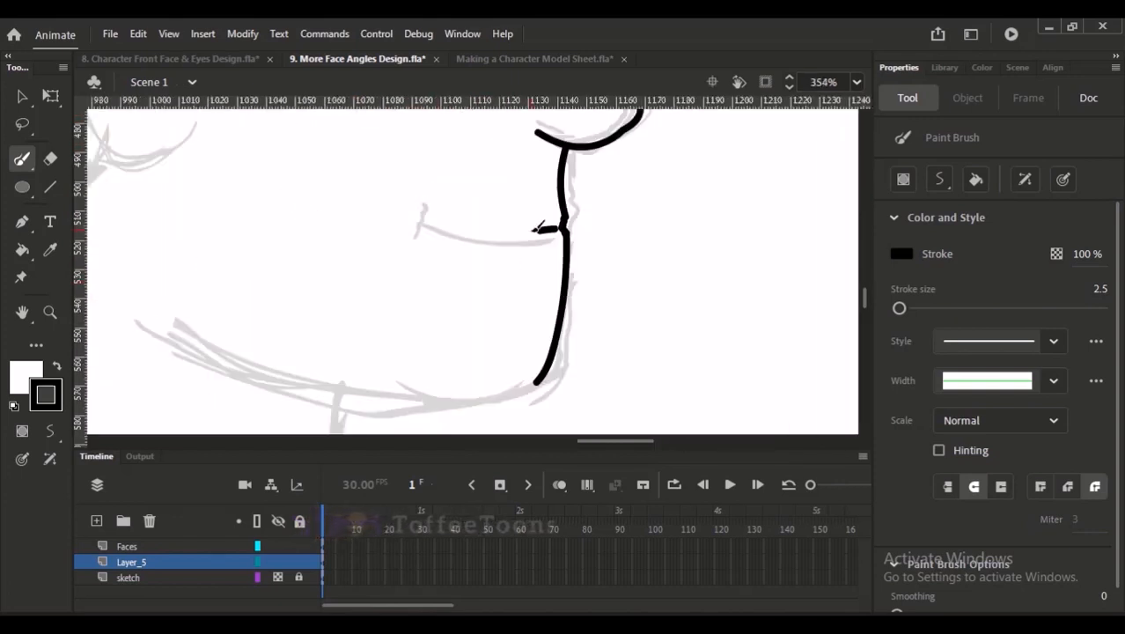
left_click_drag(533, 230, 422, 225)
key("ctrl+z")
mouse_move(529, 228)
left_mouse_down()
mouse_move(376, 206)
mouse_move(381, 192)
left_mouse_up()
left_click_drag(500, 231, 548, 200)
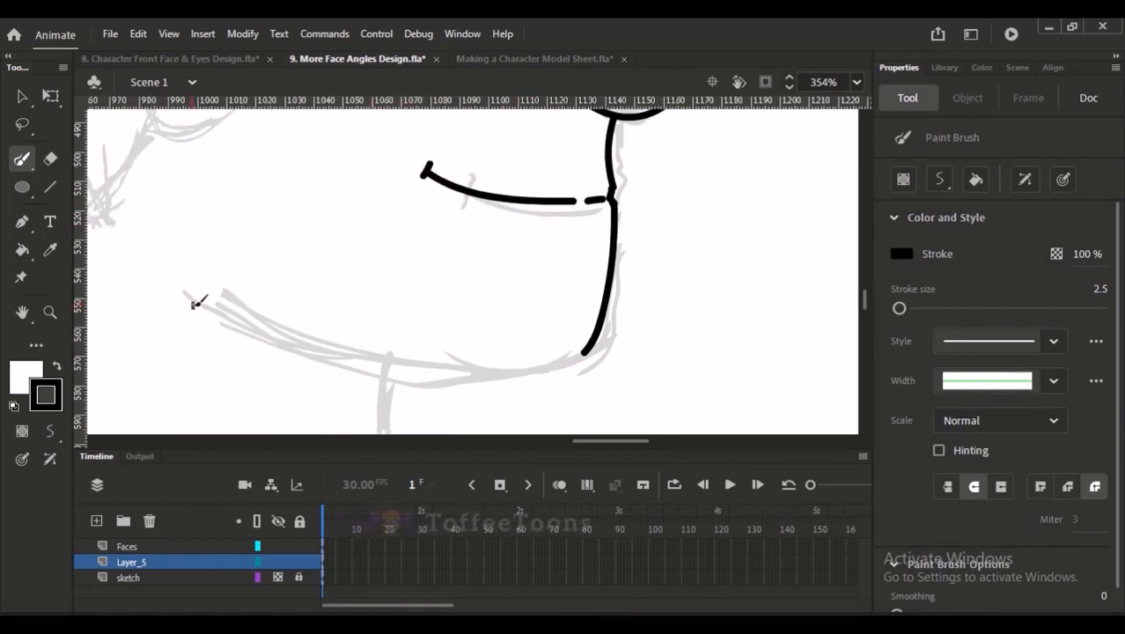
mouse_move(193, 305)
left_mouse_down()
mouse_move(402, 379)
mouse_move(486, 369)
left_mouse_up()
key("ctrl+z")
mouse_move(204, 301)
left_mouse_down()
mouse_move(411, 361)
mouse_move(473, 365)
mouse_move(579, 353)
mouse_move(585, 327)
left_mouse_up()
key("ctrl+minus")
key("ctrl+minus")
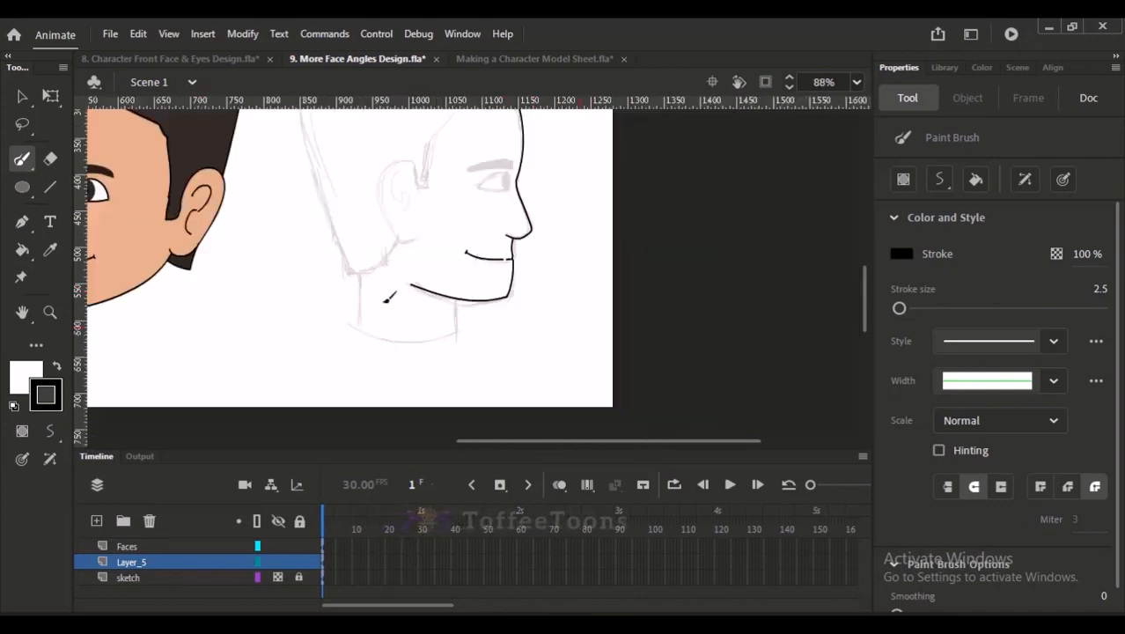
left_click_drag(395, 215, 472, 317)
key("ctrl+z")
mouse_move(690, 361)
left_mouse_down()
mouse_move(662, 378)
mouse_move(569, 387)
mouse_move(432, 342)
left_mouse_up()
key("ctrl+z")
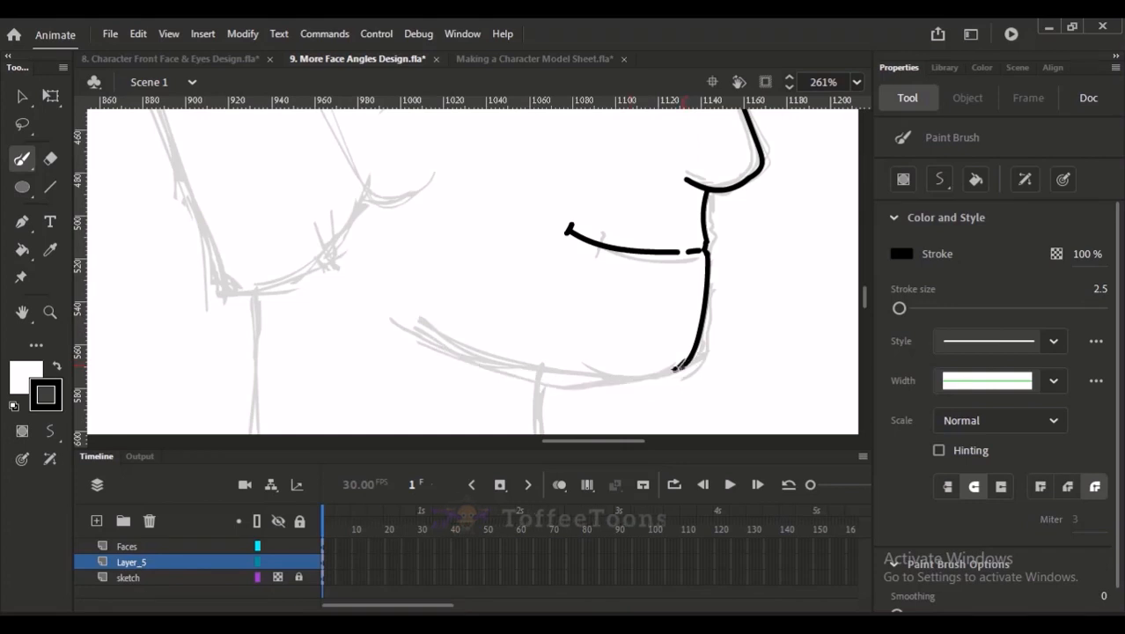
Step: Ink the jaw line from the chin back toward the ear and reshape its ends and curve to follow the sketch
mouse_move(678, 368)
left_mouse_down()
mouse_move(577, 371)
mouse_move(422, 322)
left_mouse_up()
key("v")
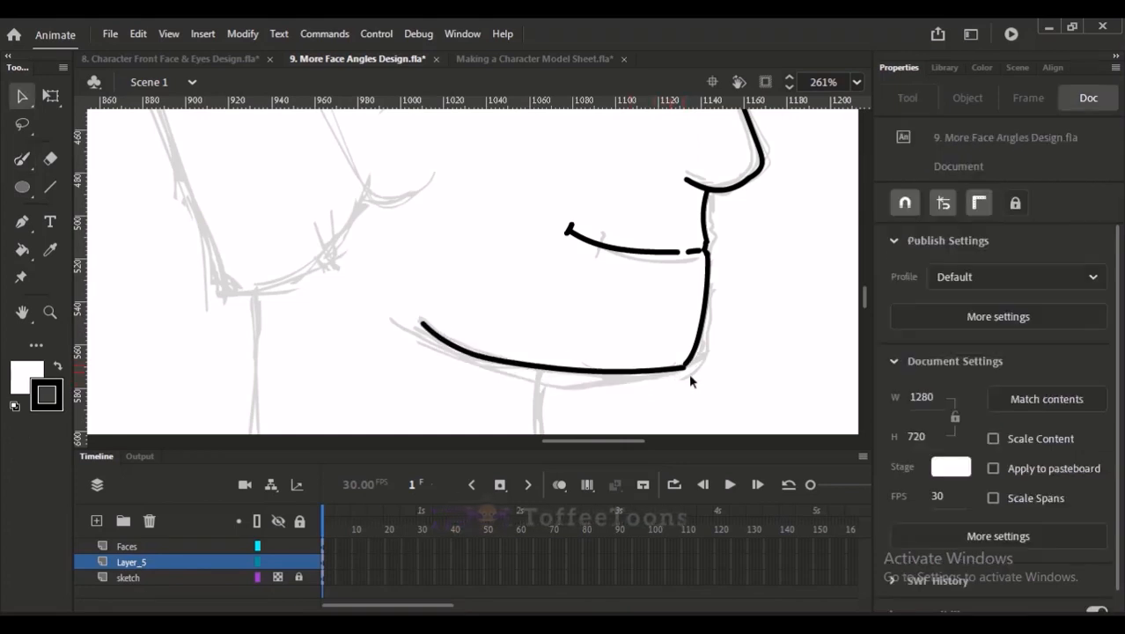
mouse_move(685, 368)
left_mouse_down()
mouse_move(673, 376)
mouse_move(694, 376)
left_mouse_up()
left_click_drag(424, 325, 406, 318)
left_click_drag(459, 353, 500, 357)
left_click_drag(659, 374, 686, 366)
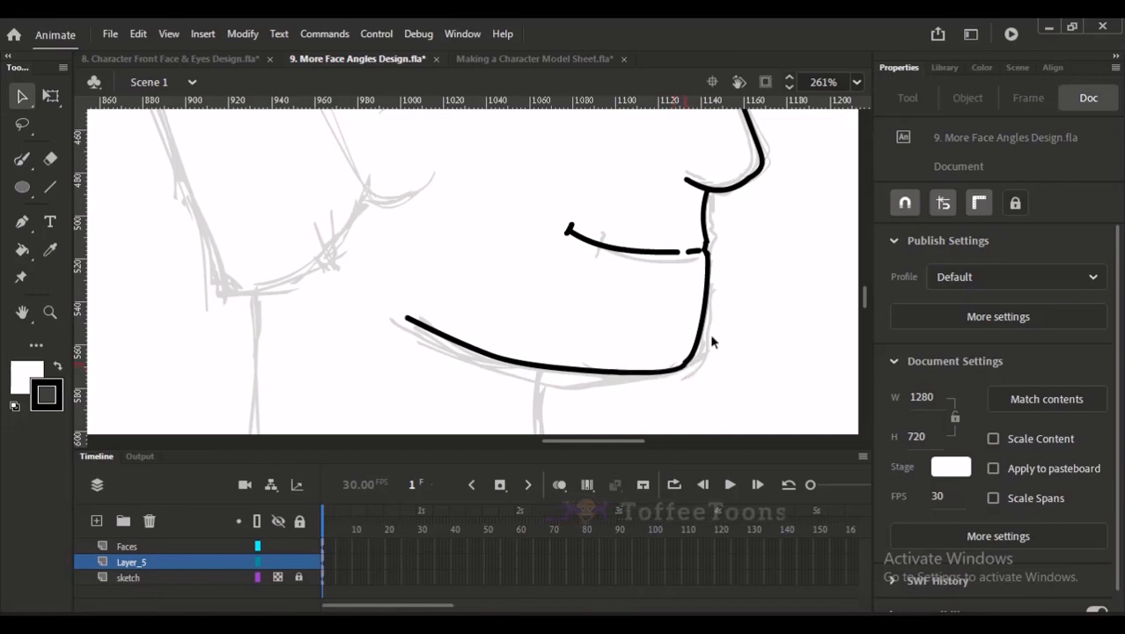
Step: Pull the jaw line's back end slightly inward and smooth its curve along the sketched jaw
key("ctrl+minus")
key("ctrl+minus")
key("ctrl+space")
left_click_drag(444, 241, 511, 352)
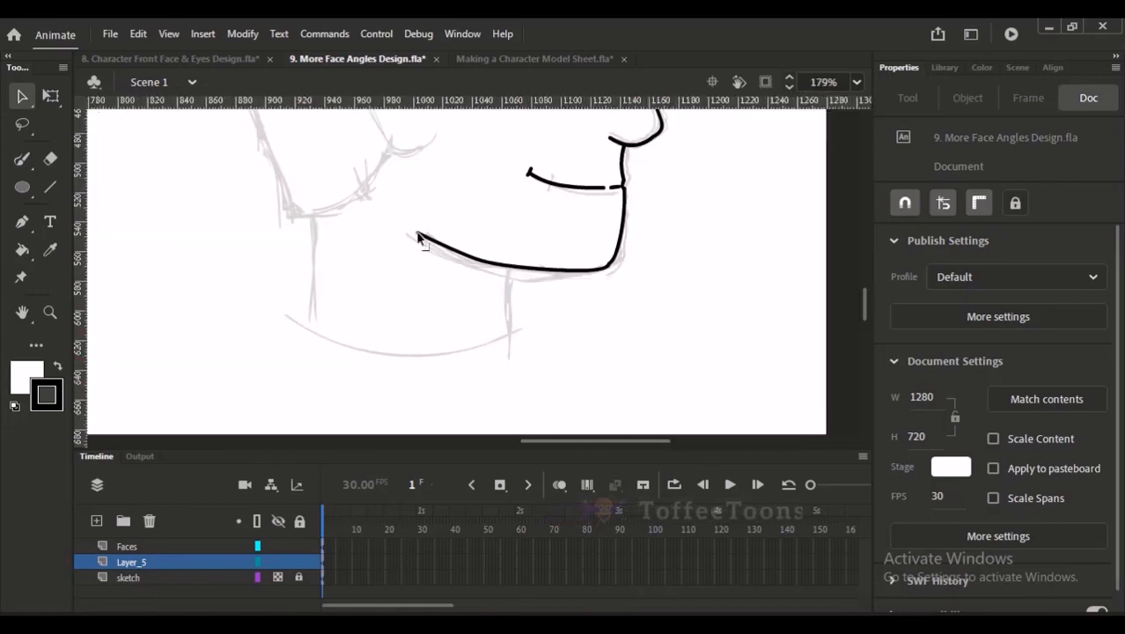
left_click_drag(418, 235, 556, 271)
left_click_drag(475, 256, 469, 258)
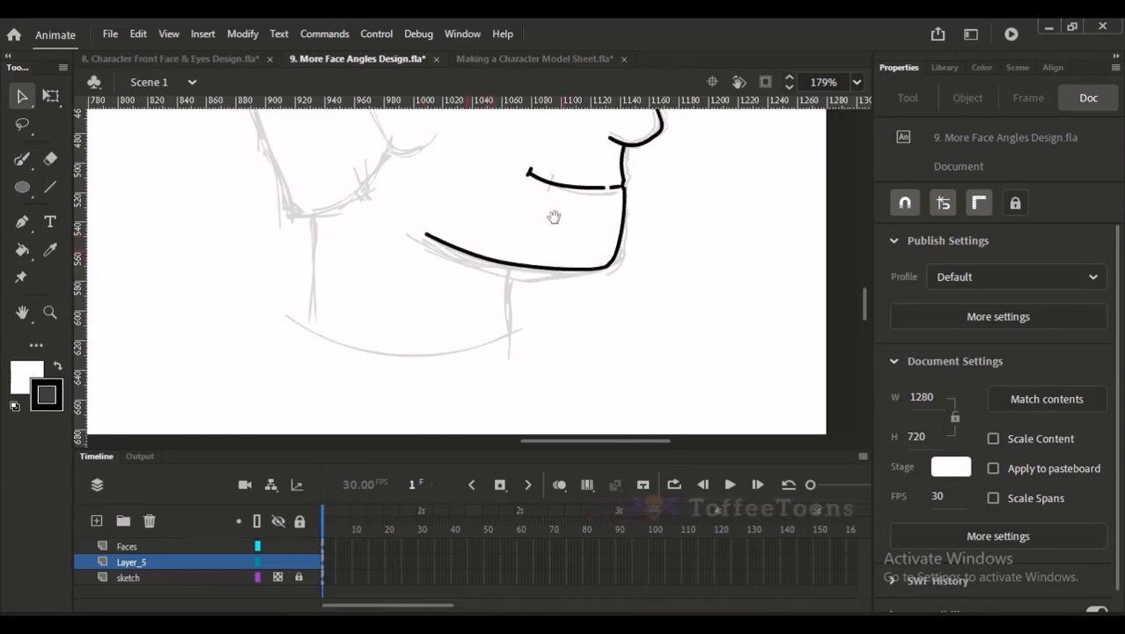
Step: Nudge the chin and jaw lines together slightly toward the back of the head and refit their join at the lips
mouse_move(630, 212)
left_mouse_down()
mouse_move(551, 300)
mouse_move(557, 276)
left_mouse_up()
left_click(533, 331)
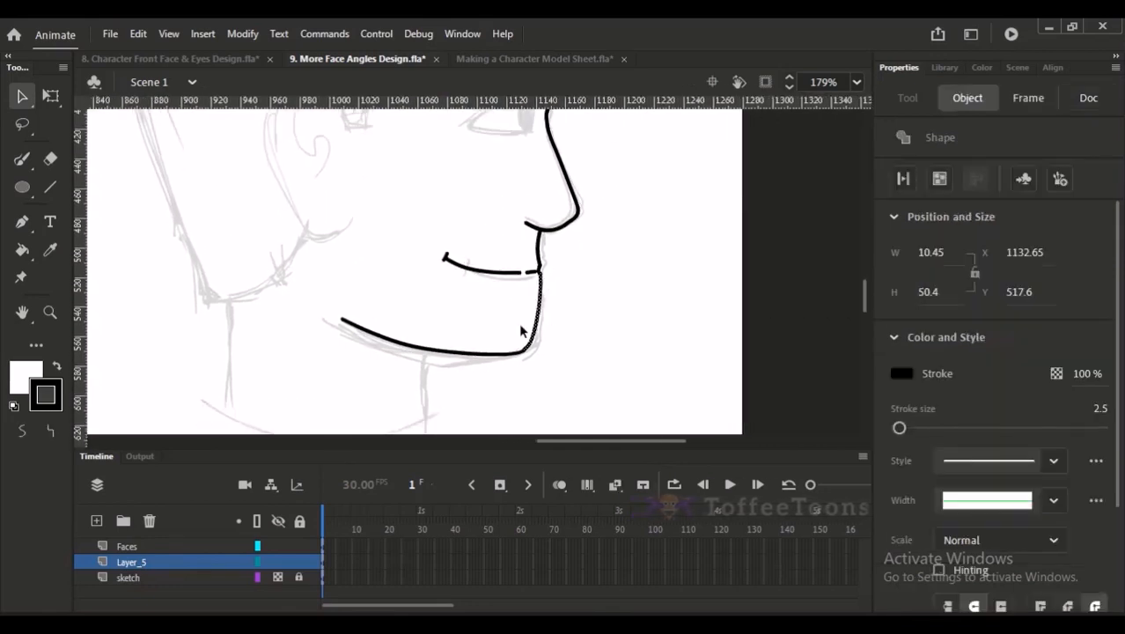
left_click(492, 355, "shift")
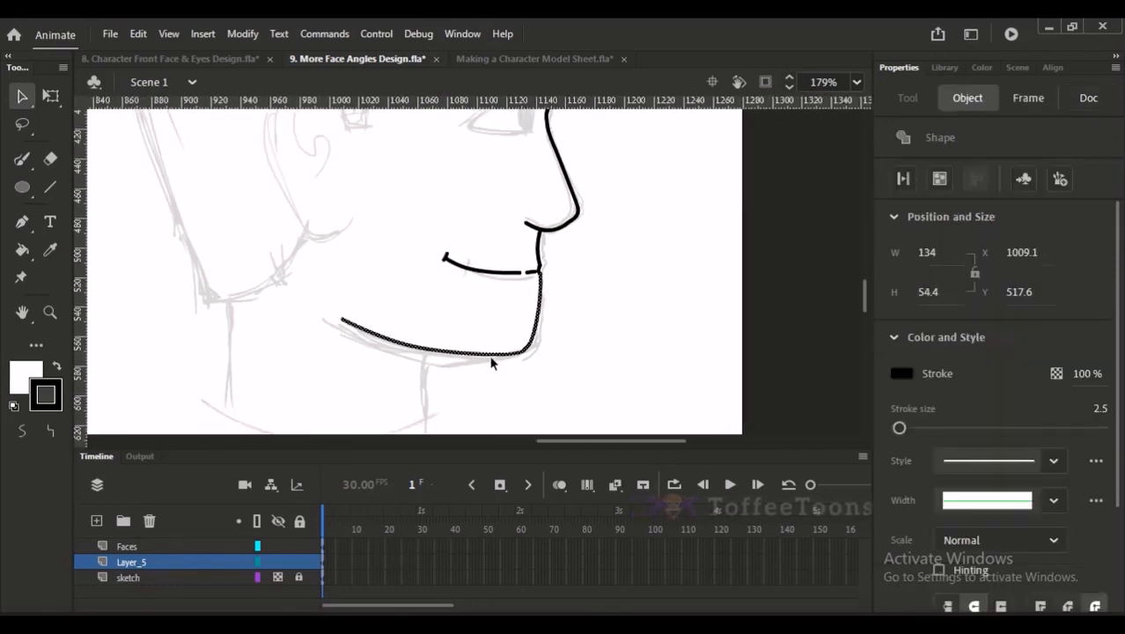
left_click(545, 284)
left_click(539, 274)
left_click(544, 293)
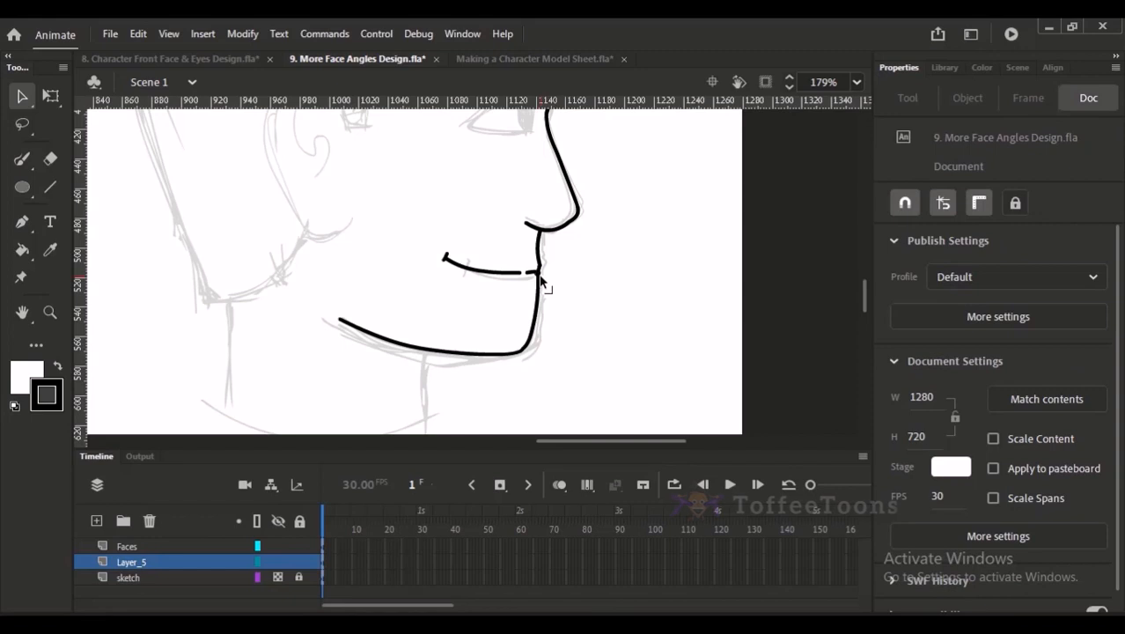
key("ctrl+minus")
key("ctrl+minus")
left_click_drag(503, 247, 540, 353)
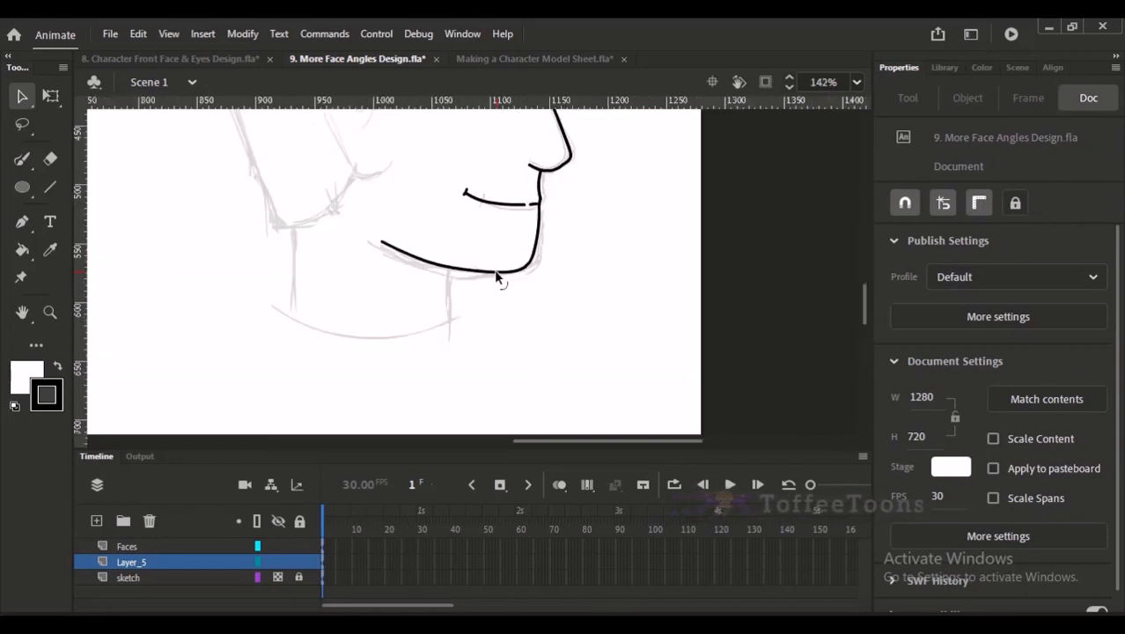
Step: Compare the profile with the finished faces, then delete the short end piece of the jaw line nearest the ear
key("ctrl+minus")
key("ctrl+minus")
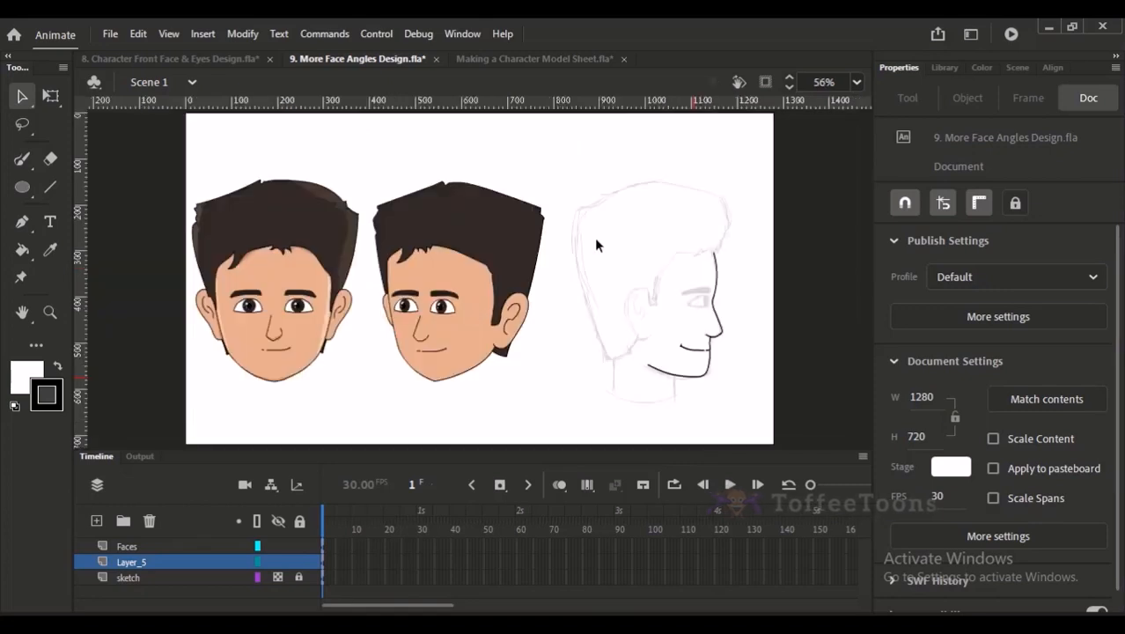
left_click_drag(594, 238, 660, 399)
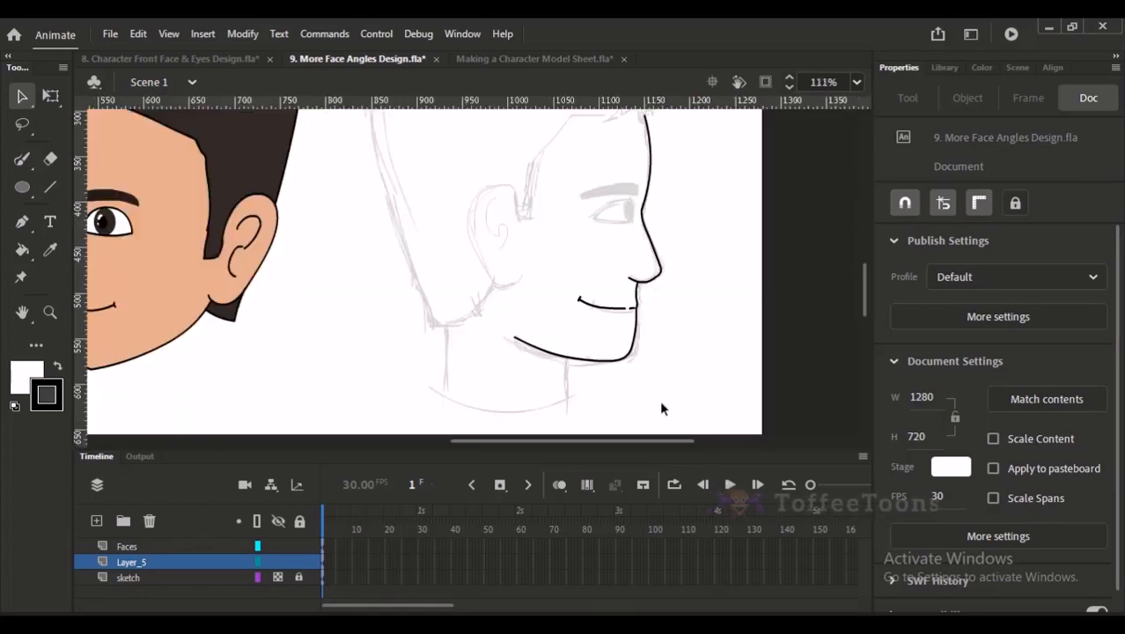
left_click(519, 343)
key("Delete")
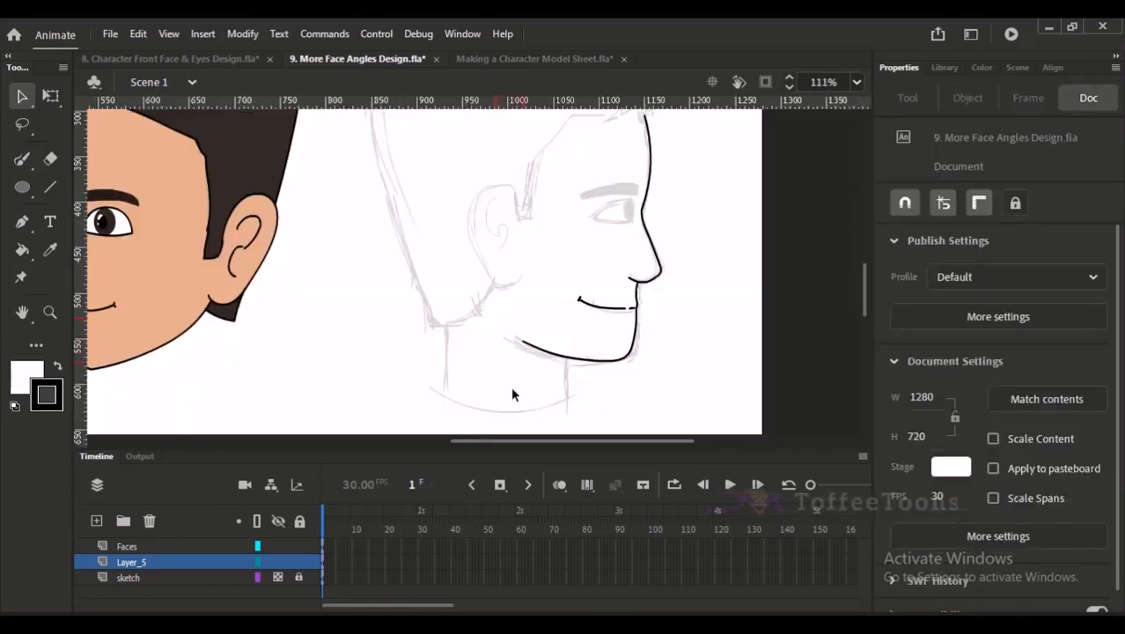
Step: Ink the hair's lower edge from the earlobe to the nape and the lowest part of the back-of-head line
key("b")
scroll(451, 319, "up", 1)
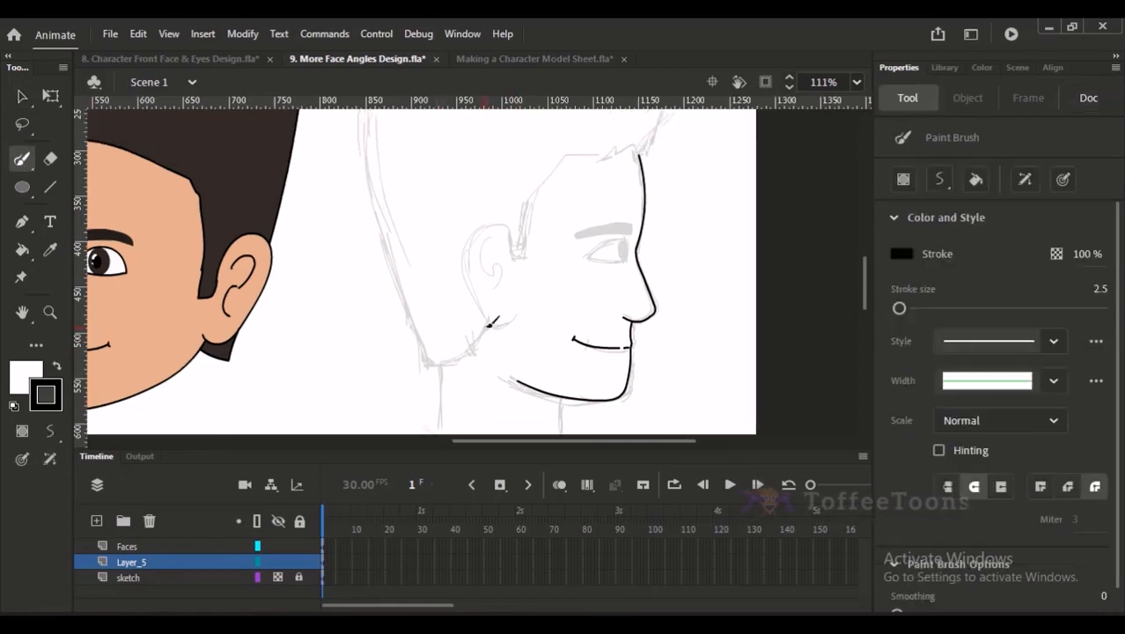
mouse_move(489, 323)
left_mouse_down()
mouse_move(458, 356)
mouse_move(434, 360)
mouse_move(410, 297)
left_mouse_up()
scroll(424, 375, "up", 1)
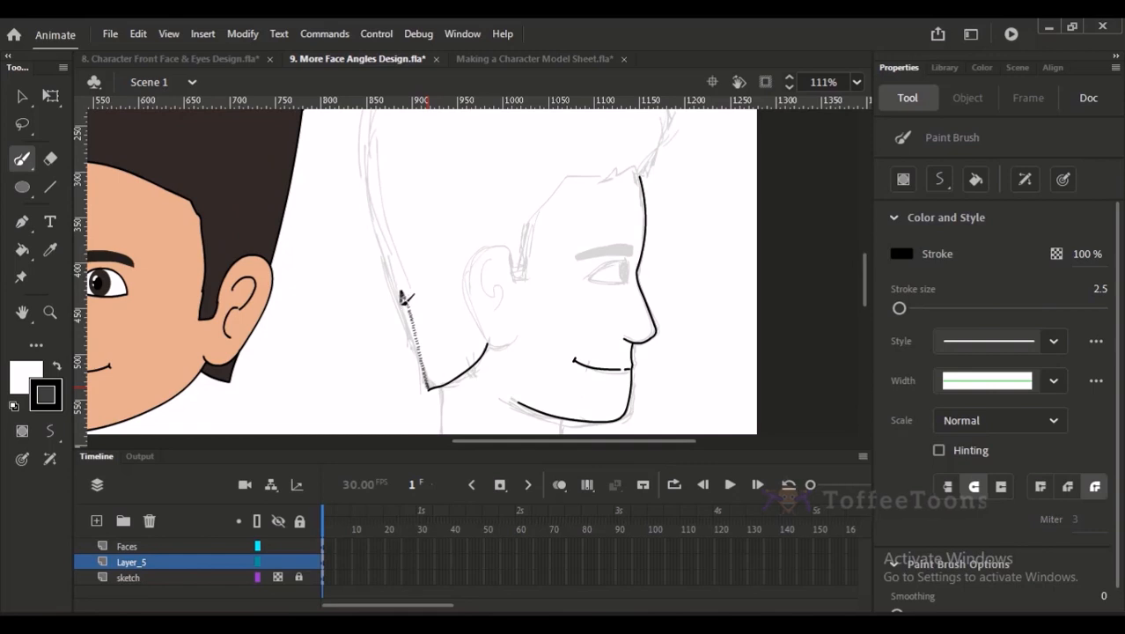
key("ctrl+z")
scroll(427, 402, "up", 1)
left_click_drag(427, 413, 371, 225)
scroll(389, 281, "up", 1)
key("ctrl+z")
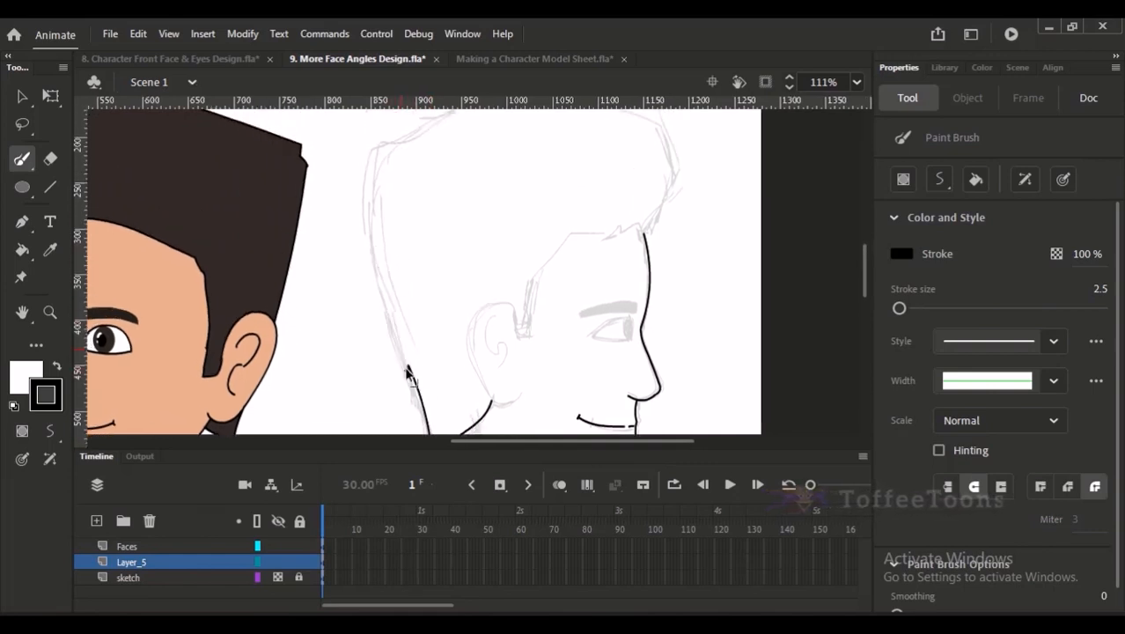
Step: Ink the hair outline up the back of the head and across the crown, adding small jagged breaks
mouse_move(410, 380)
left_mouse_down()
mouse_move(376, 177)
mouse_move(462, 125)
mouse_move(428, 167)
mouse_move(481, 129)
mouse_move(524, 122)
mouse_move(619, 139)
mouse_move(612, 147)
mouse_move(641, 160)
mouse_move(646, 212)
left_mouse_up()
key("ctrl+z")
left_click_drag(633, 159, 651, 200)
key("ctrl+z")
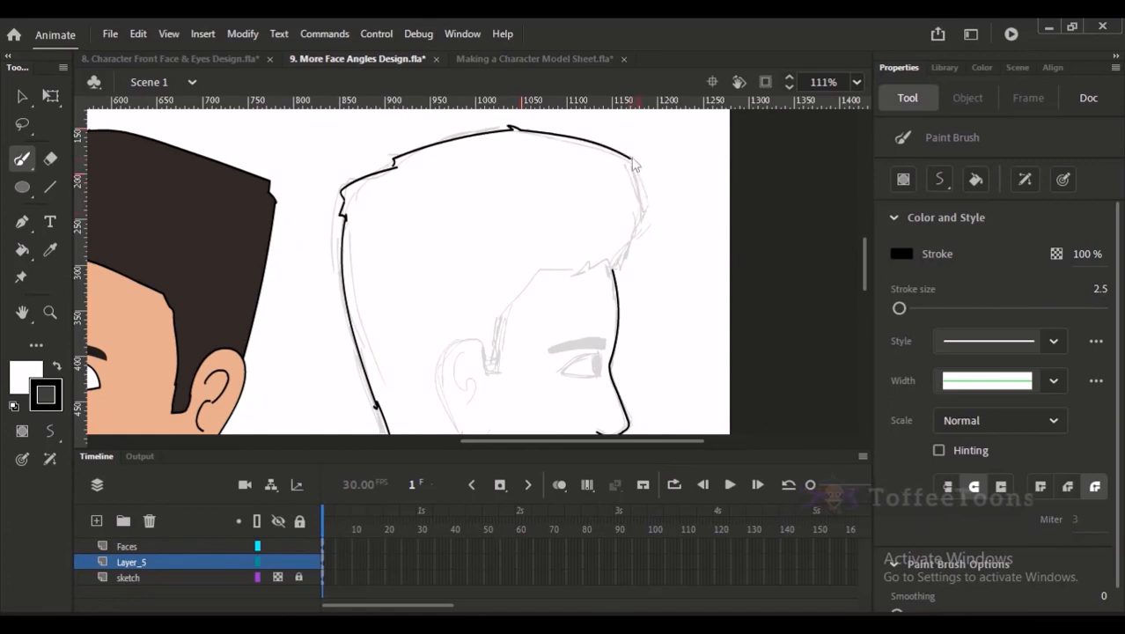
Step: Ink the front of the hair down to the forehead, the jagged fringe, and the hairline back down to the sideburn
mouse_move(633, 161)
left_mouse_down()
mouse_move(662, 162)
mouse_move(643, 206)
left_mouse_up()
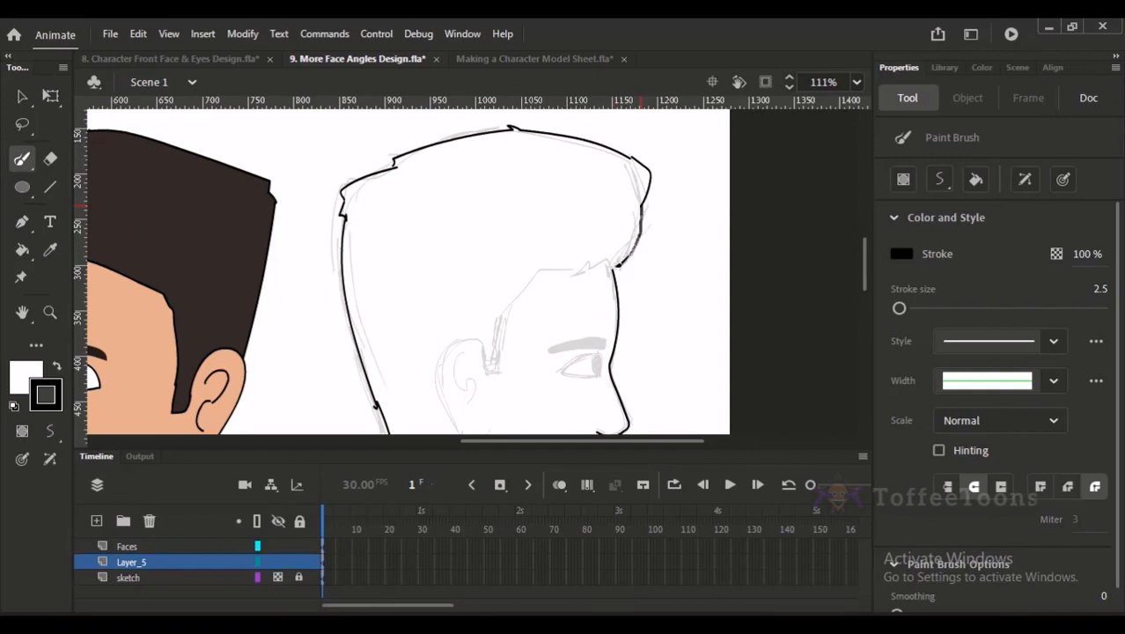
left_click_drag(619, 265, 615, 267)
mouse_move(624, 236)
left_mouse_down()
mouse_move(604, 194)
mouse_move(608, 230)
left_mouse_up()
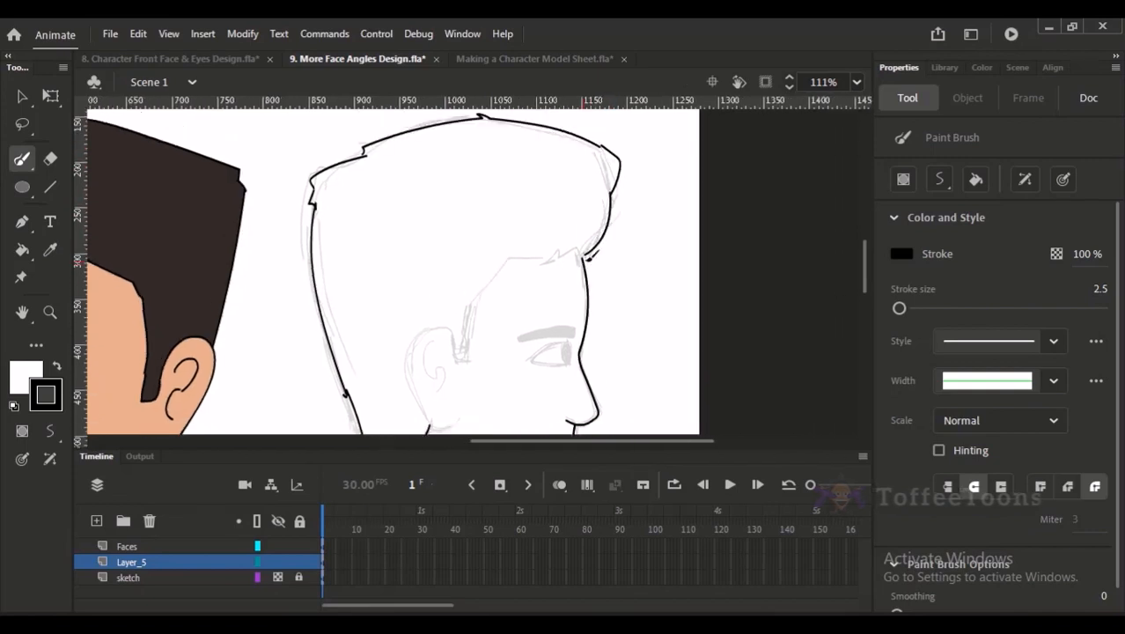
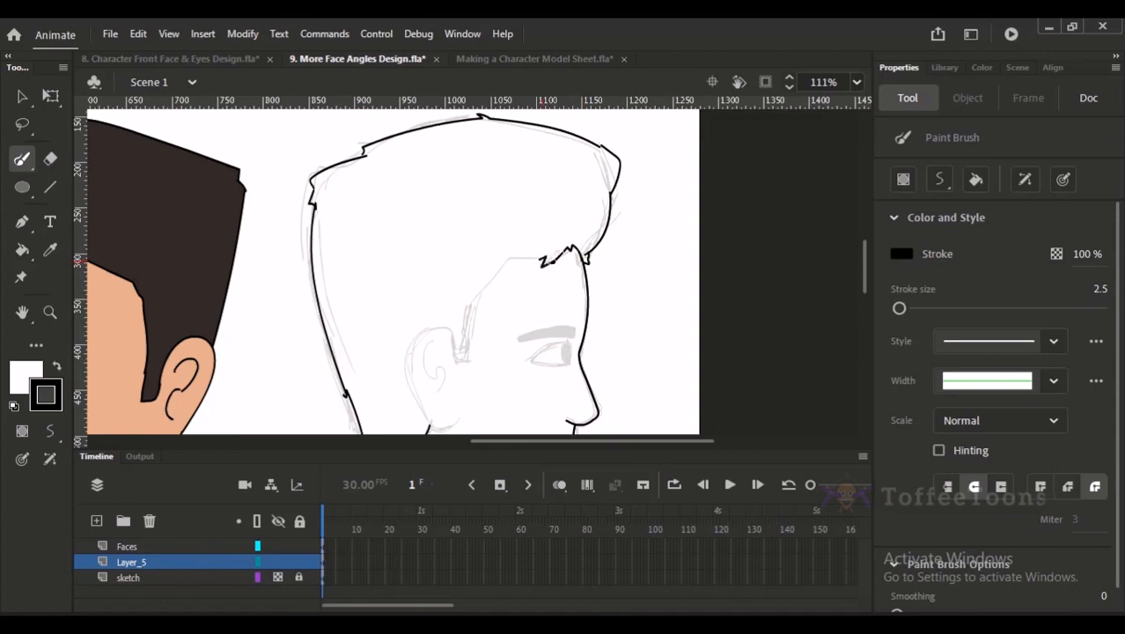
mouse_move(576, 257)
left_mouse_down()
mouse_move(548, 262)
mouse_move(584, 221)
mouse_move(533, 226)
mouse_move(490, 267)
mouse_move(490, 313)
mouse_move(517, 285)
left_mouse_up()
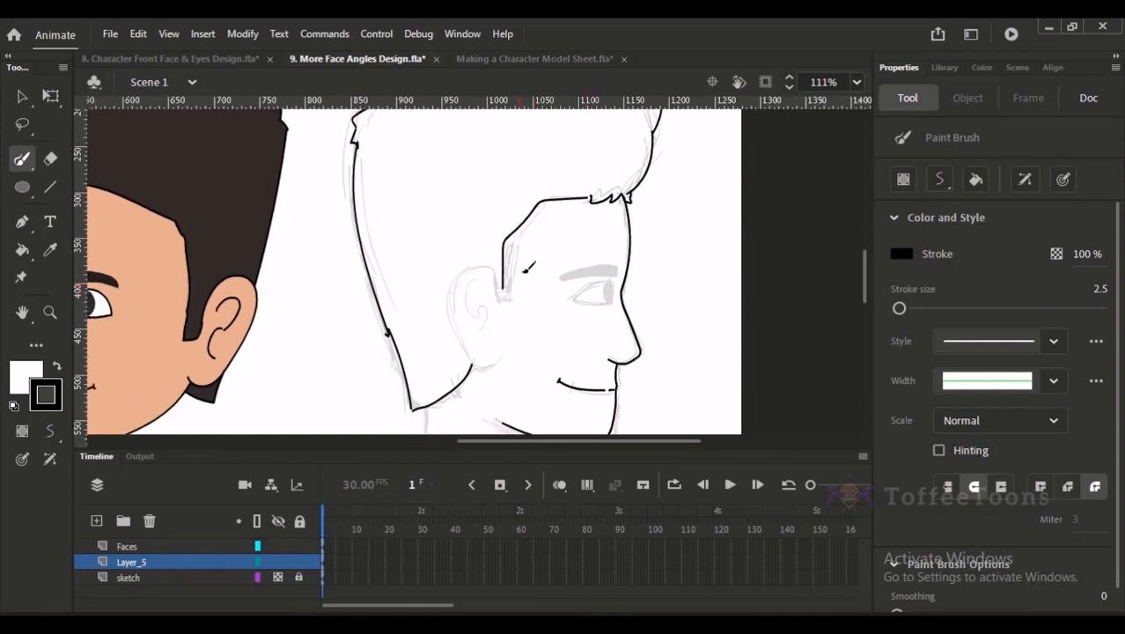
Step: Re-ink the side view's hairline from behind the fringe down to the sideburn, closing the sideburn's tip and back edge beside the ear
key("ctrl+z")
mouse_move(567, 194)
left_mouse_down()
mouse_move(541, 200)
mouse_move(503, 254)
mouse_move(502, 299)
left_mouse_up()
key("ctrl+z")
mouse_move(563, 195)
left_mouse_down()
mouse_move(513, 232)
mouse_move(521, 284)
mouse_move(511, 302)
left_mouse_up()
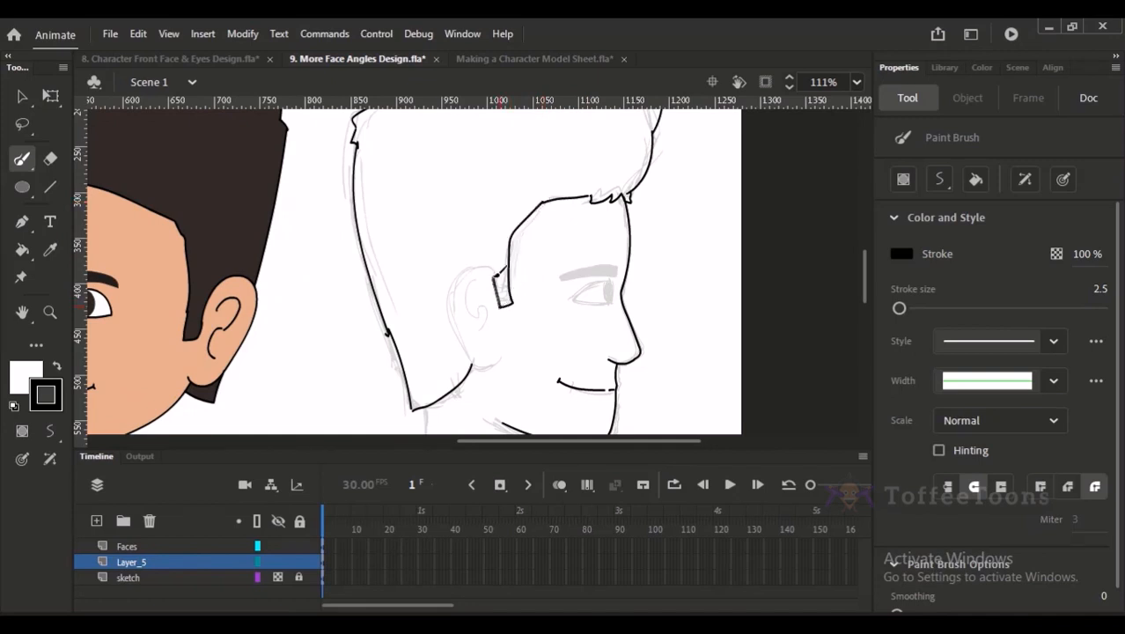
key("ctrl+z")
key("ctrl+z")
left_click_drag(545, 202, 505, 264)
key("ctrl+z")
mouse_move(543, 203)
left_mouse_down()
mouse_move(508, 255)
mouse_move(521, 304)
mouse_move(491, 276)
mouse_move(517, 261)
left_mouse_up()
key("ctrl+z")
left_click_drag(531, 253, 517, 261)
key("ctrl+z")
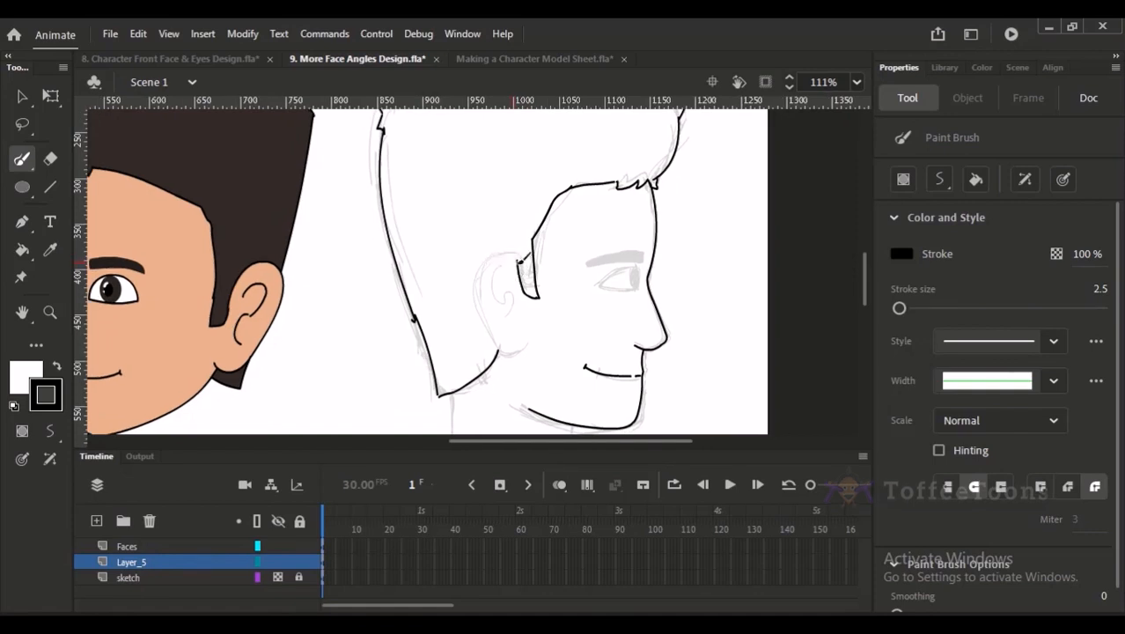
Step: Ink the side view's outer ear from the sideburn around to the earlobe, and add the curved inner ear folds
mouse_move(476, 274)
left_mouse_down()
mouse_move(496, 330)
mouse_move(539, 336)
left_mouse_up()
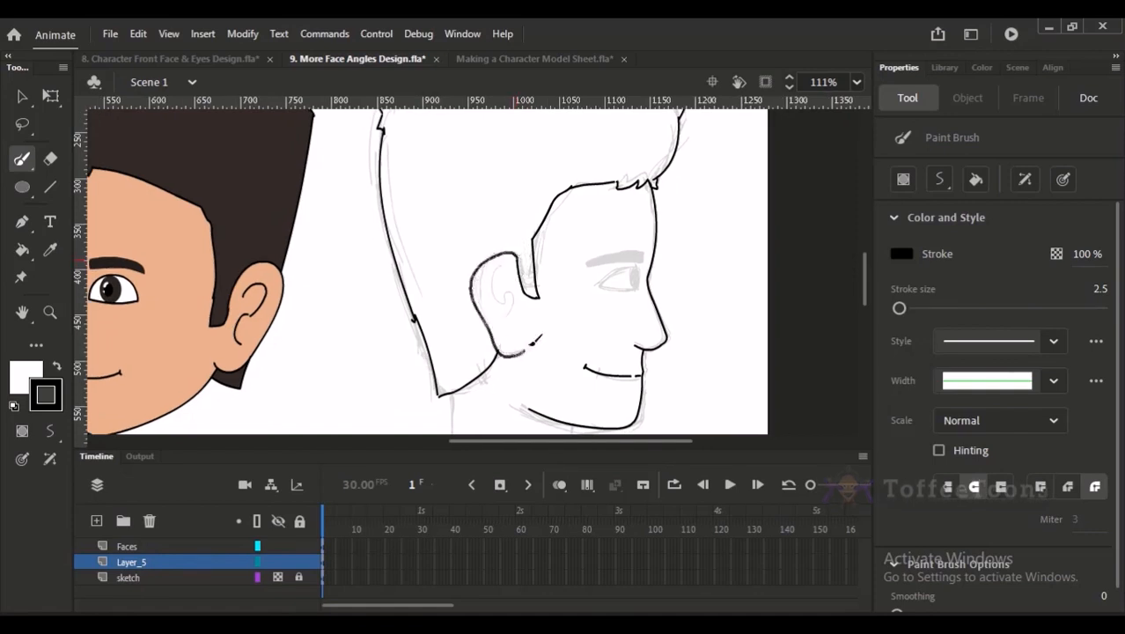
key("ctrl+z")
mouse_move(480, 262)
left_mouse_down()
mouse_move(470, 313)
mouse_move(525, 350)
left_mouse_up()
key("v")
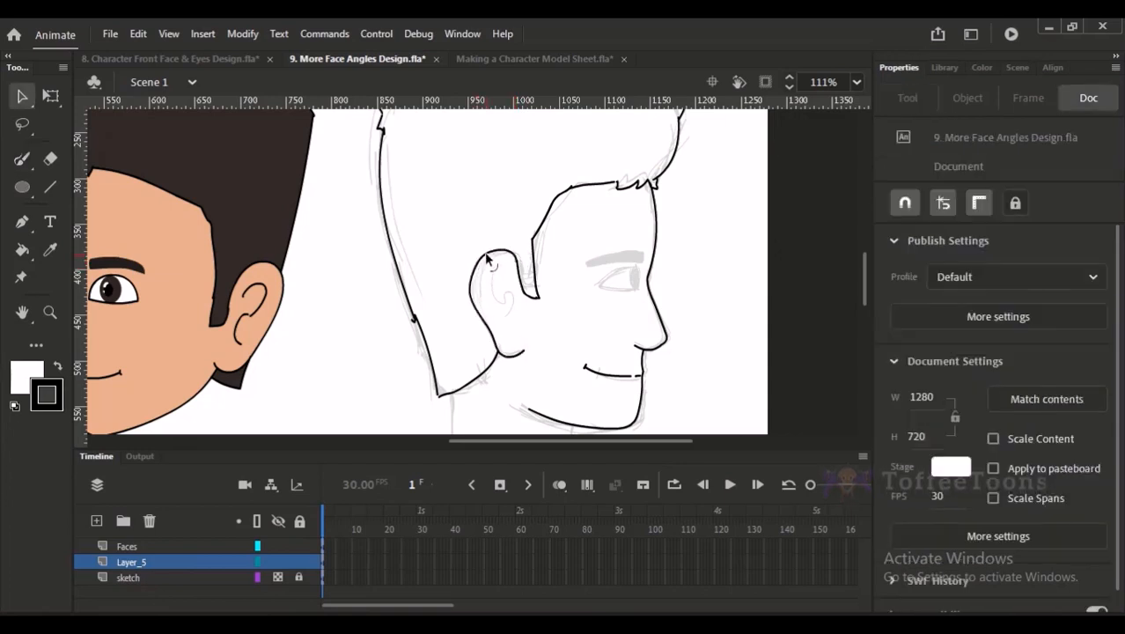
key("t")
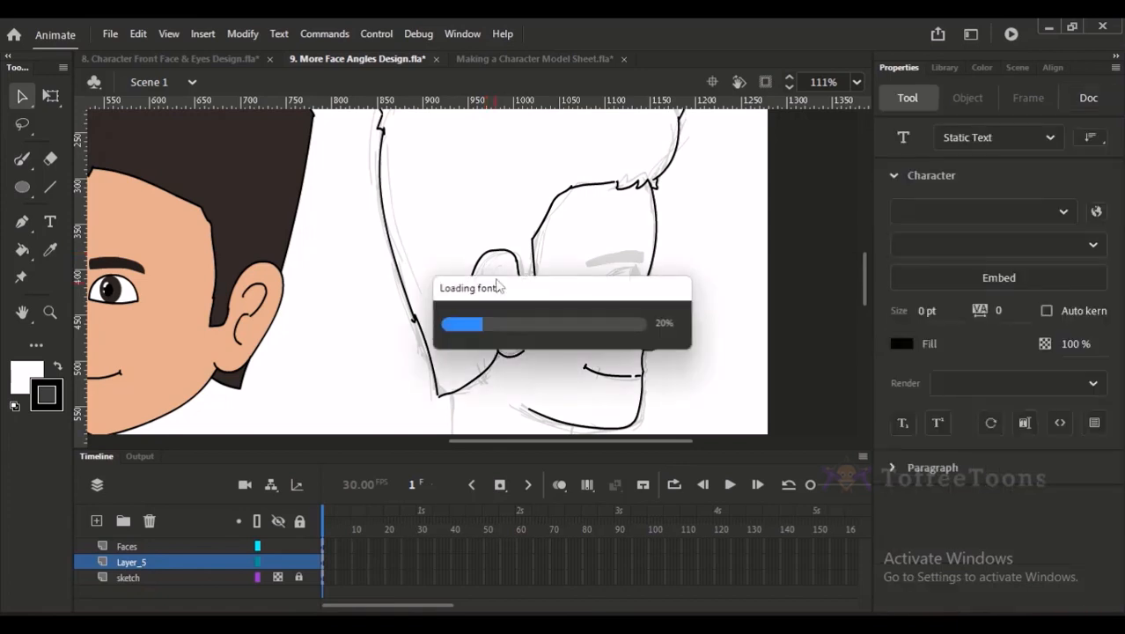
key("y")
mouse_move(487, 271)
left_mouse_down()
mouse_move(490, 305)
mouse_move(499, 305)
mouse_move(487, 263)
left_mouse_up()
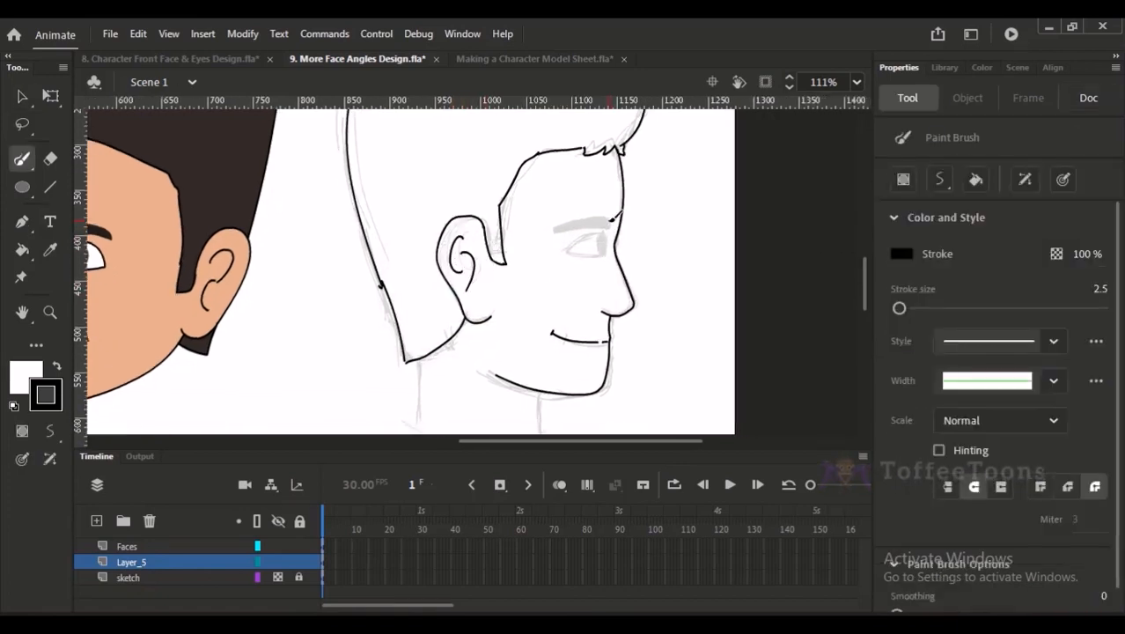
Step: Try inking the missing jaw line from the hair's lower edge near the nape to the existing chin line
left_click_drag(588, 227, 590, 206)
mouse_move(441, 346)
left_mouse_down()
mouse_move(452, 298)
mouse_move(413, 297)
left_mouse_up()
key("v")
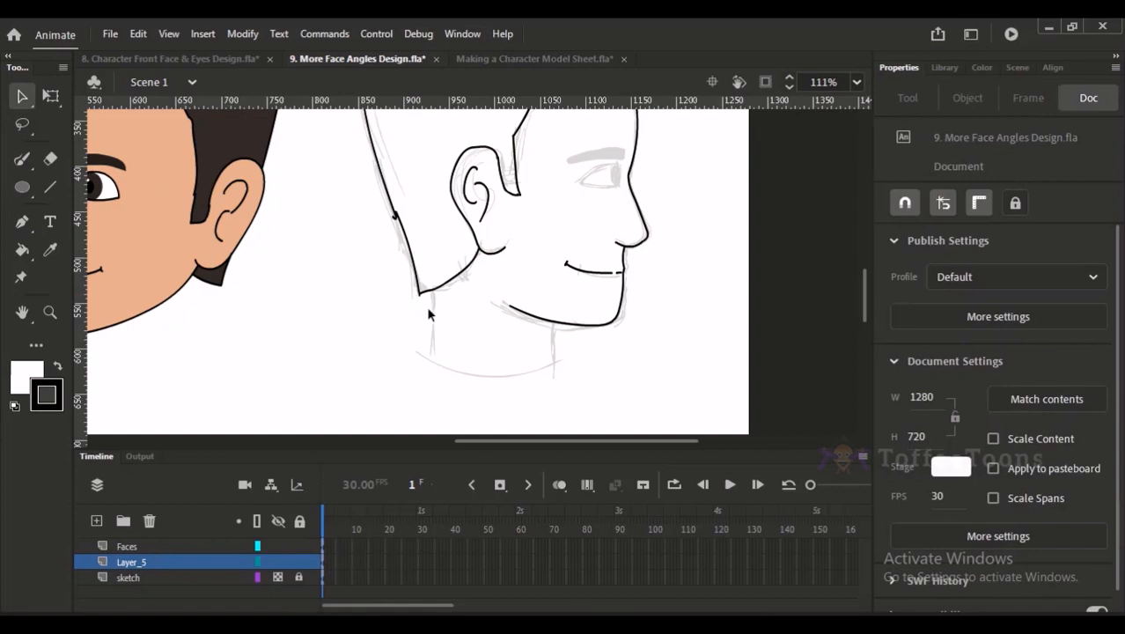
key("y")
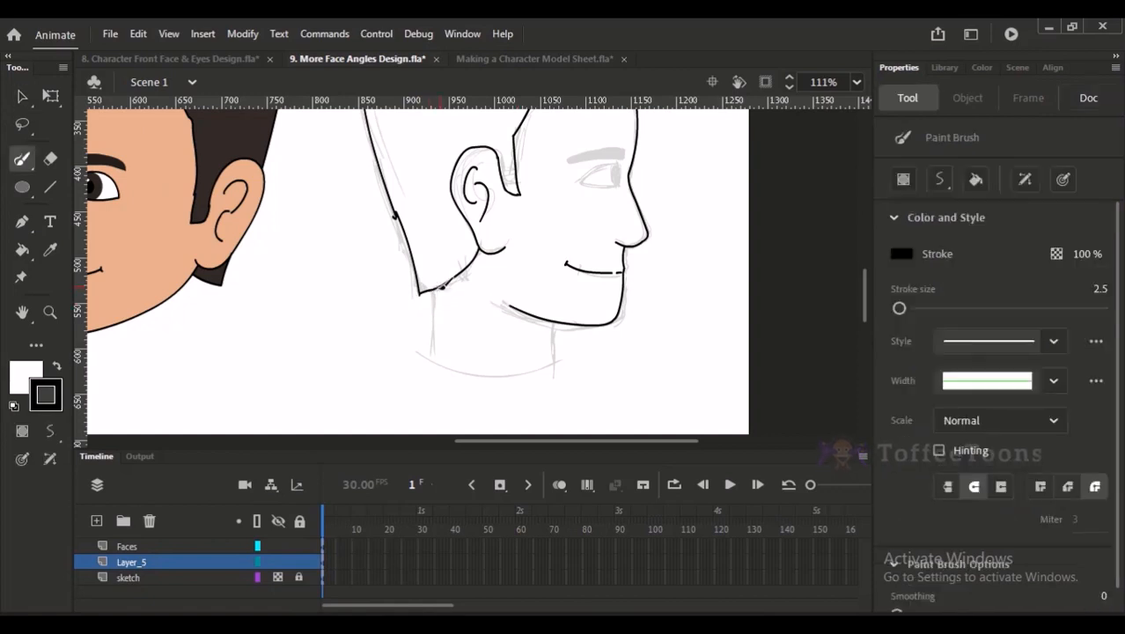
left_click_drag(440, 287, 528, 310)
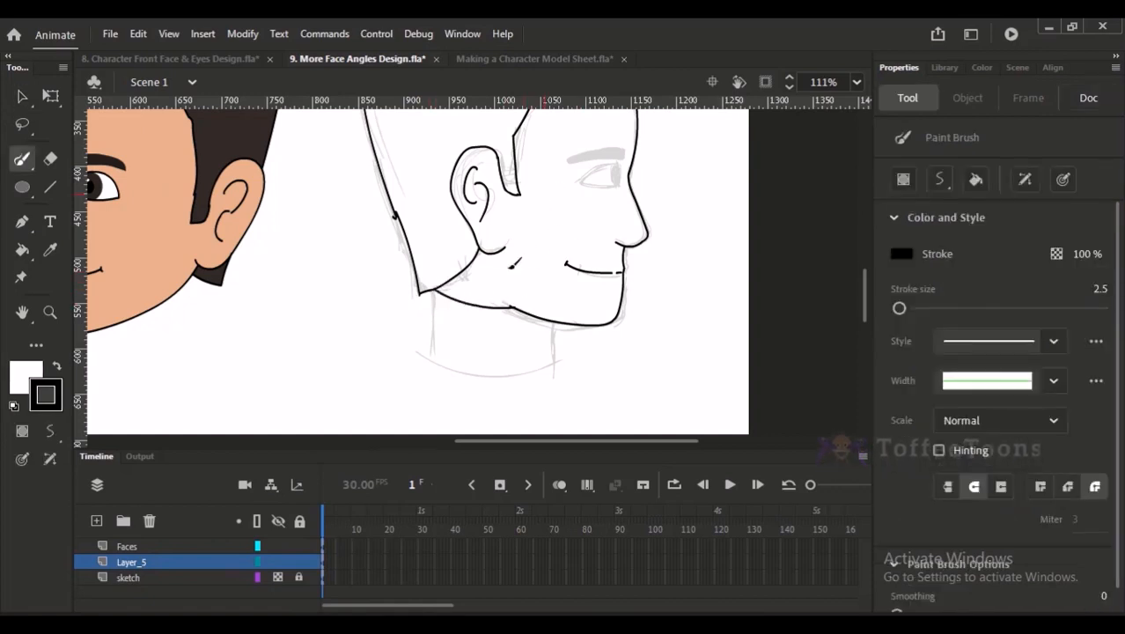
key("ctrl+z")
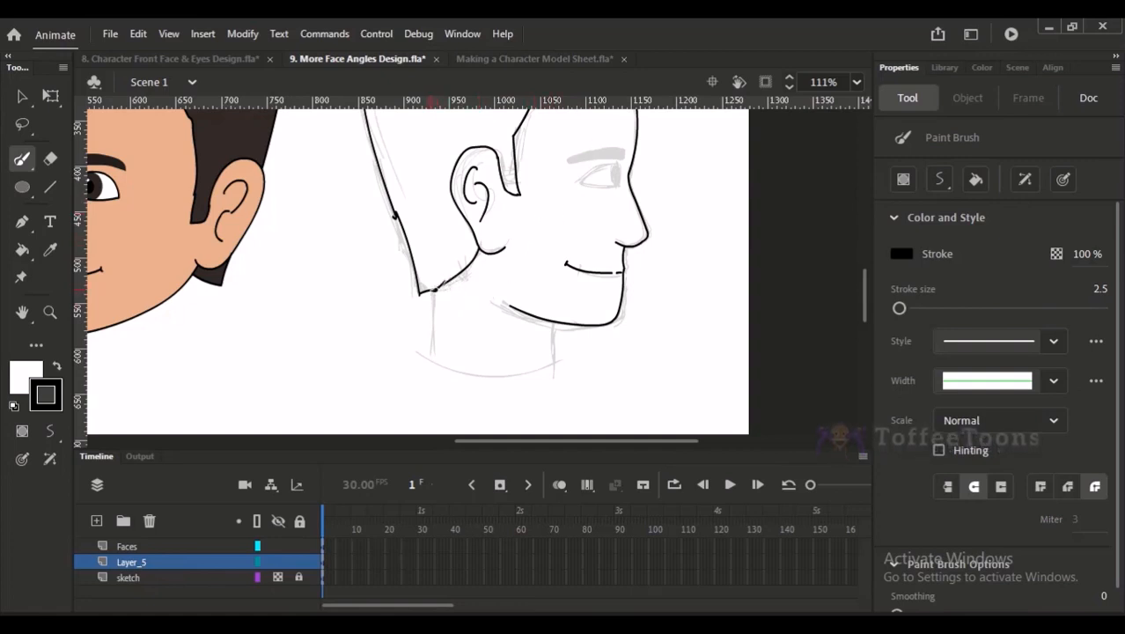
Step: Try inking the back, front and base lines of the neck over the sketch below the side-view head
left_click_drag(433, 289, 430, 370)
left_click_drag(547, 320, 544, 355)
left_click_drag(416, 364, 526, 374)
key("ctrl+z")
key("ctrl+z")
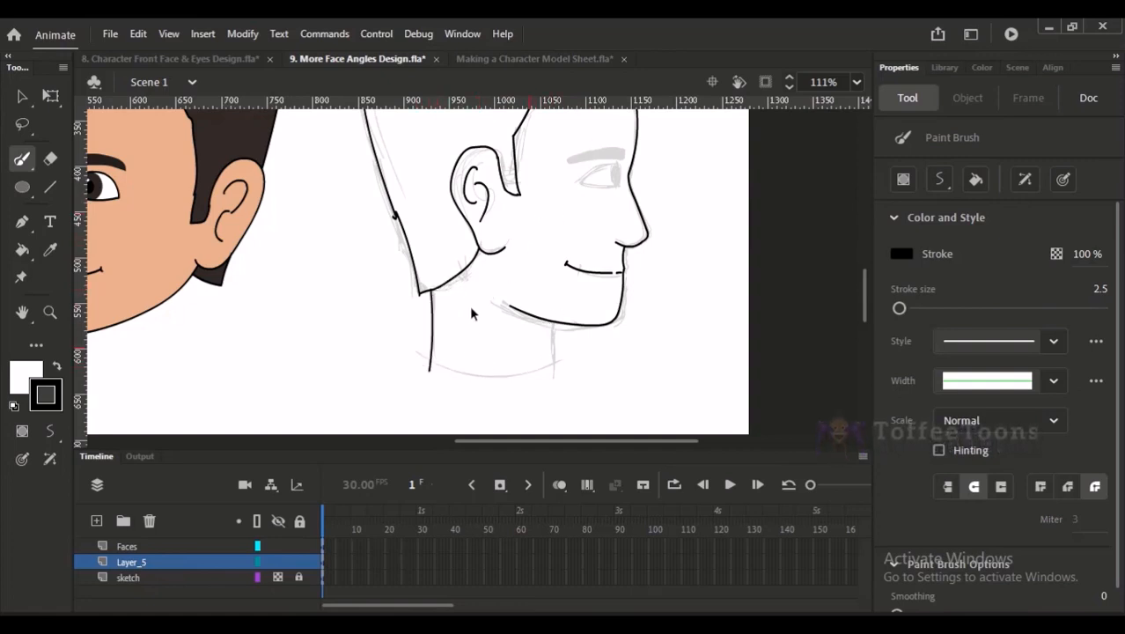
key("ctrl+z")
Step: Ink the missing jaw line from the hair's lower edge near the nape to the chin line
left_click_drag(447, 284, 516, 308)
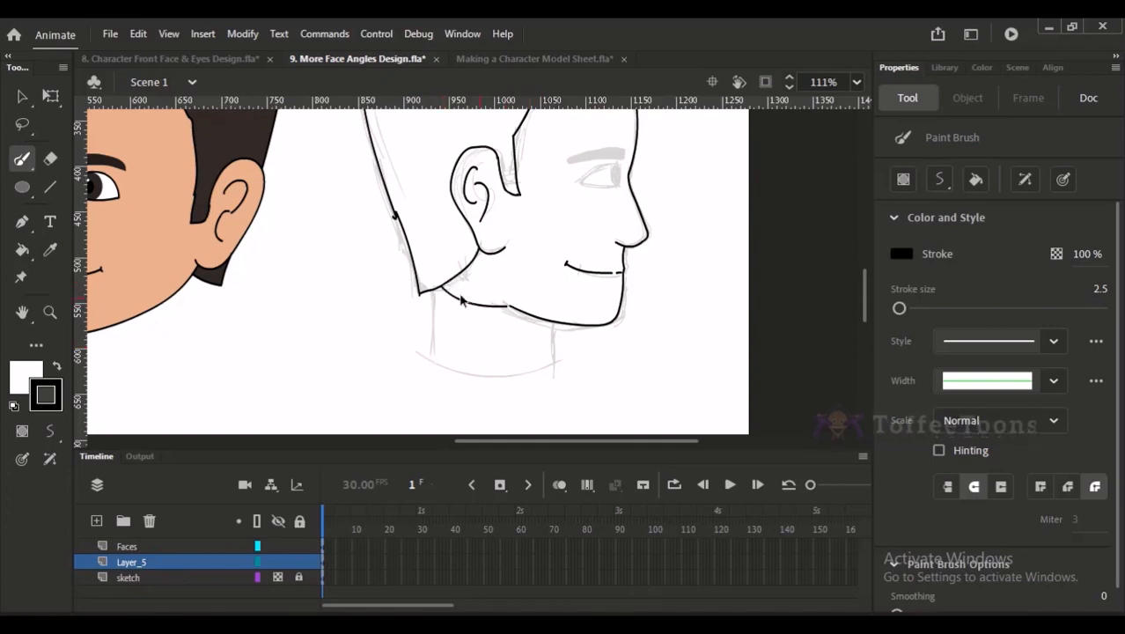
key("ctrl+z")
left_click_drag(438, 287, 523, 310)
scroll(546, 295, "down", 2)
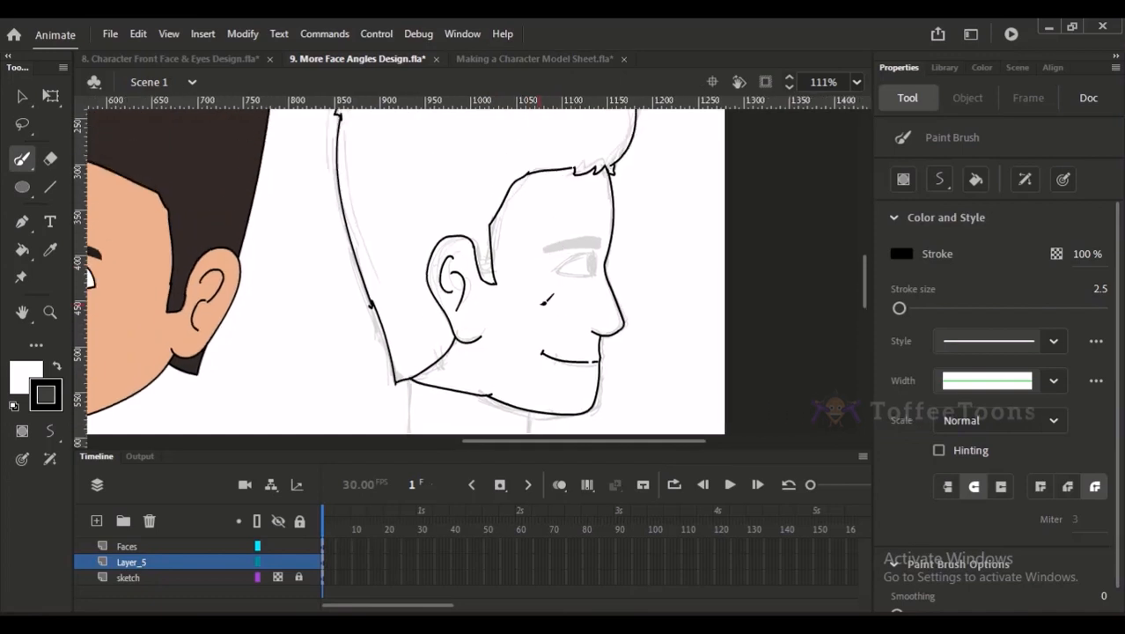
Step: Examine the side face in Making a Character Model Sheet.fla and the front faces in 8. Character Front Face & Eyes Design.fla for reference
left_click(563, 62)
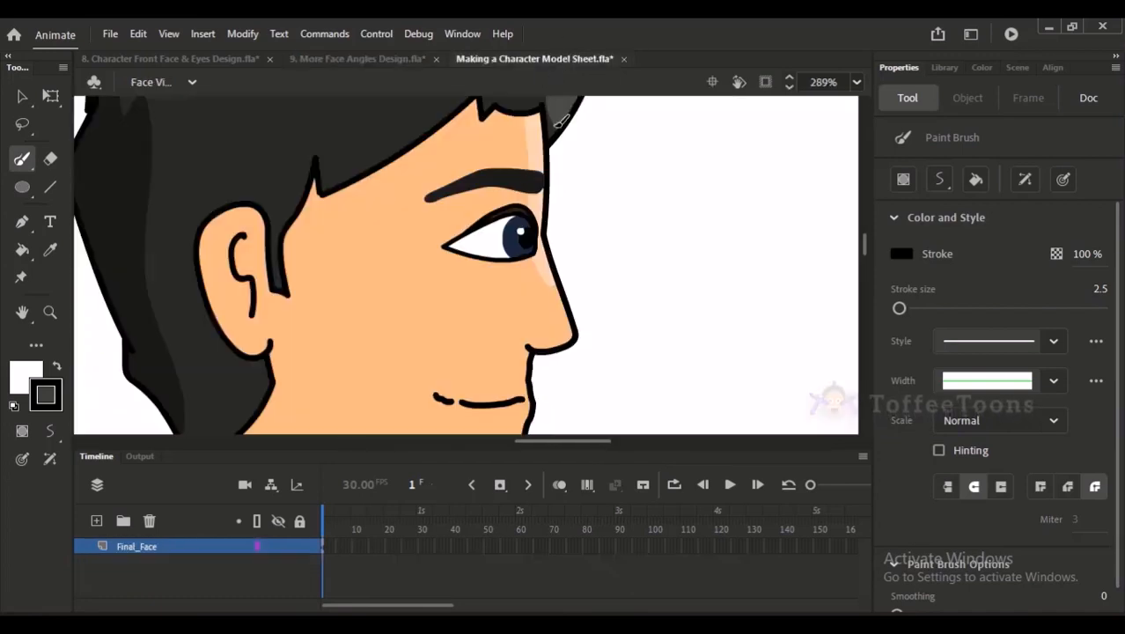
left_click_drag(487, 291, 520, 144)
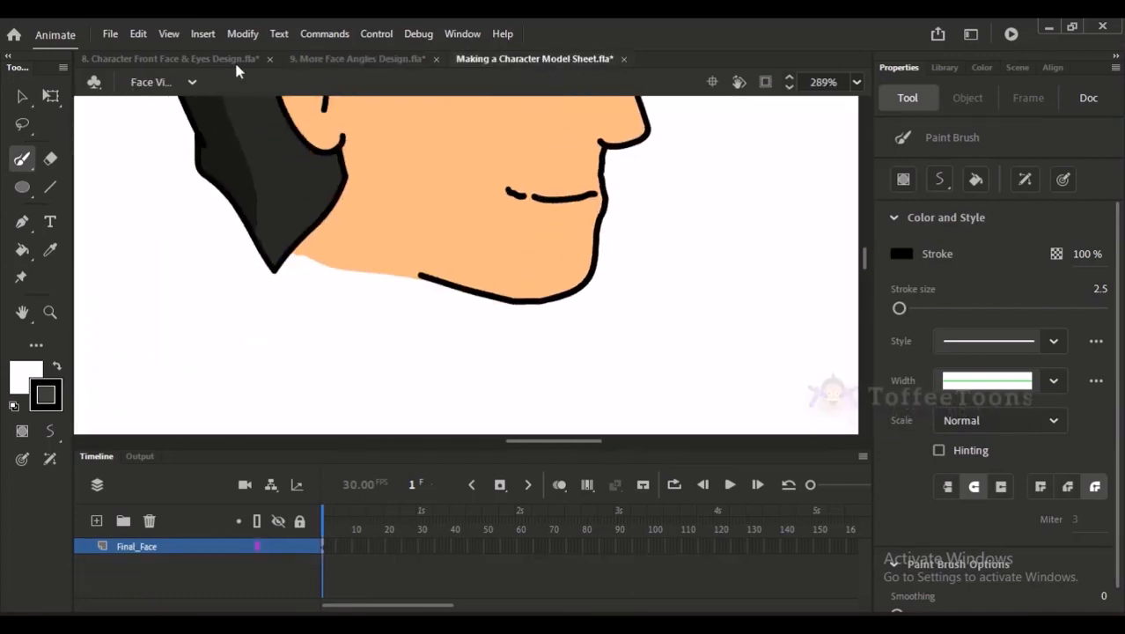
scroll(342, 176, "down", 3)
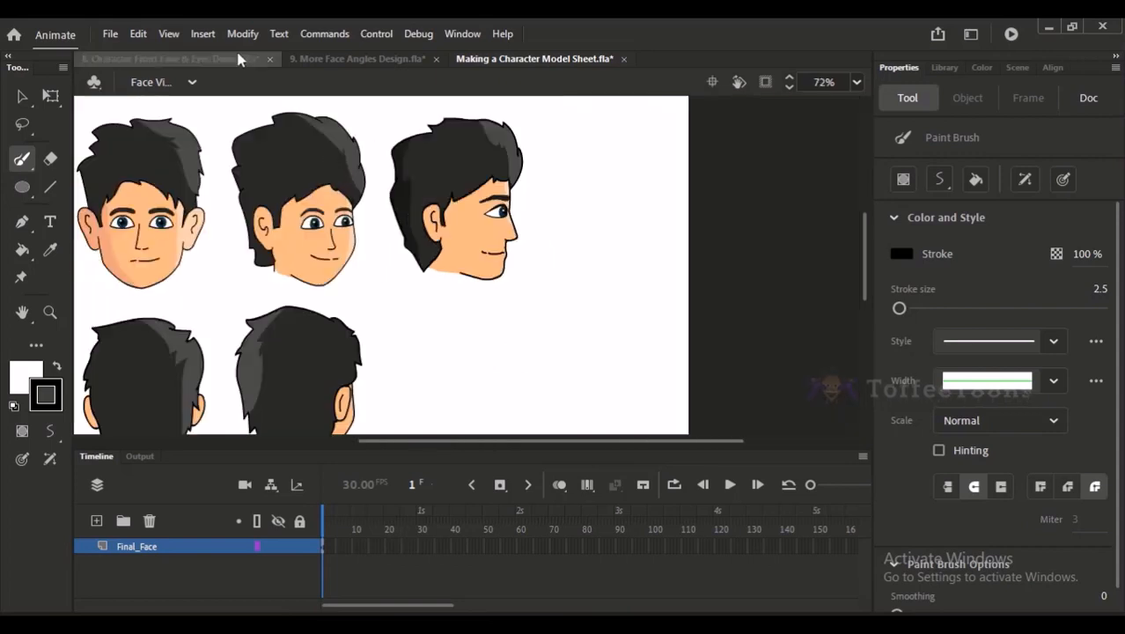
left_click(168, 59)
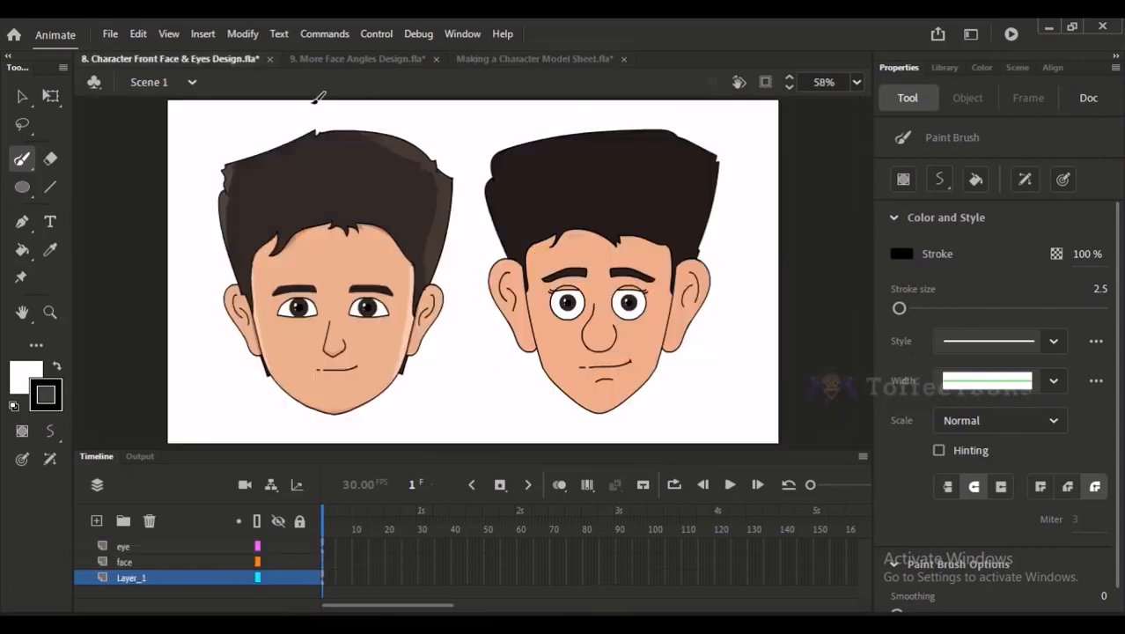
left_click(407, 58)
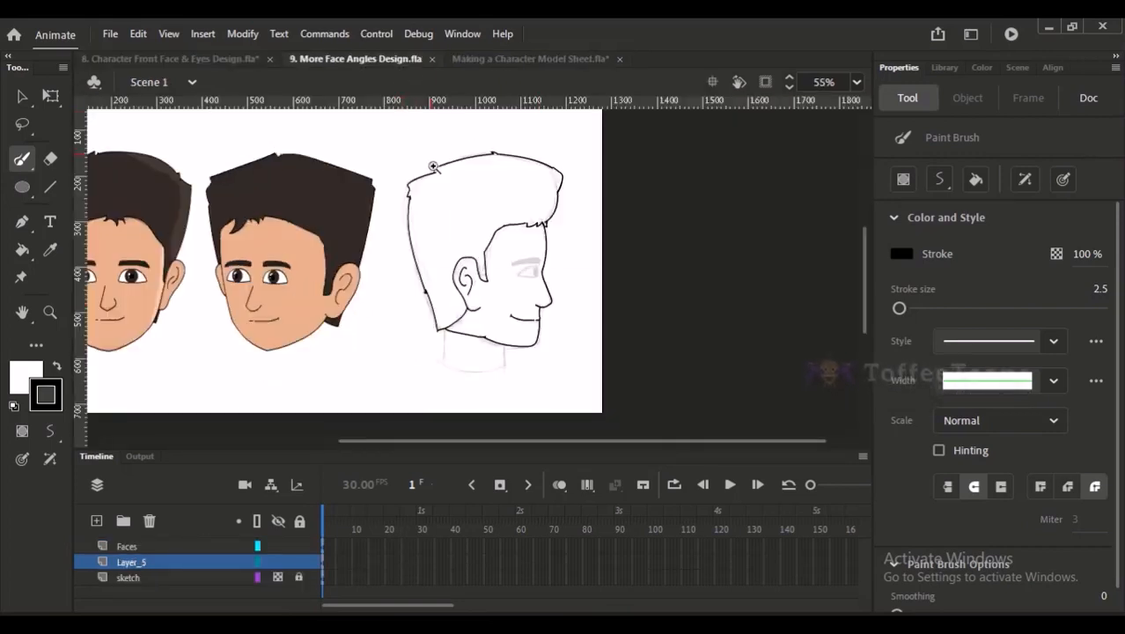
scroll(572, 356, "up", 2)
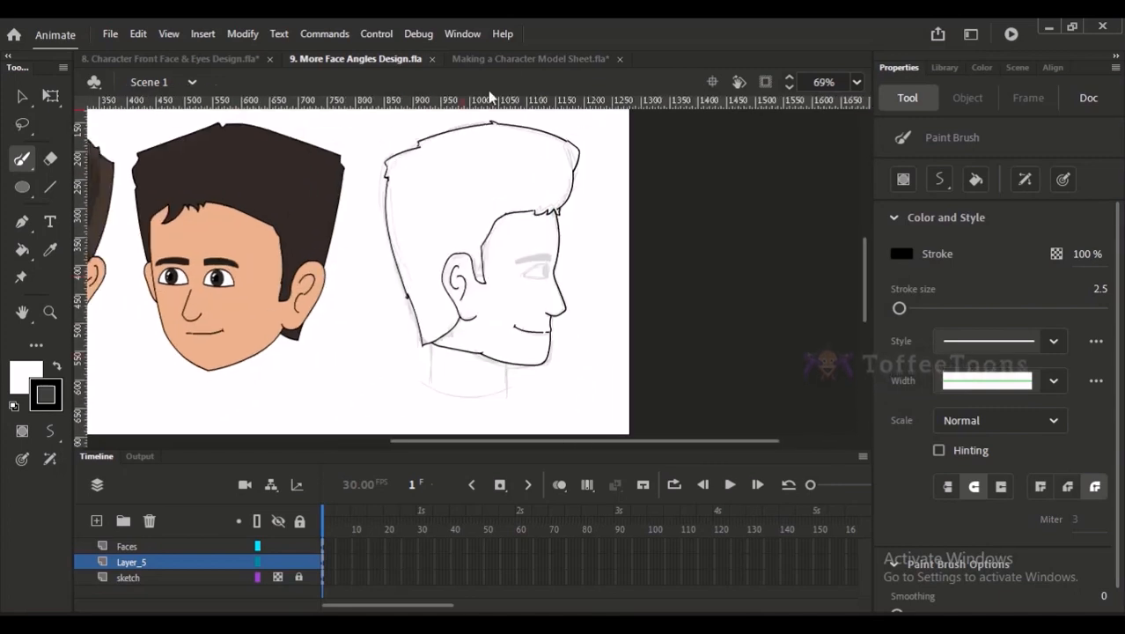
Step: Copy the eye with its eyebrow from the side face in Making a Character Model Sheet.fla and return to 9. More Face Angles Design.fla
left_click(529, 58)
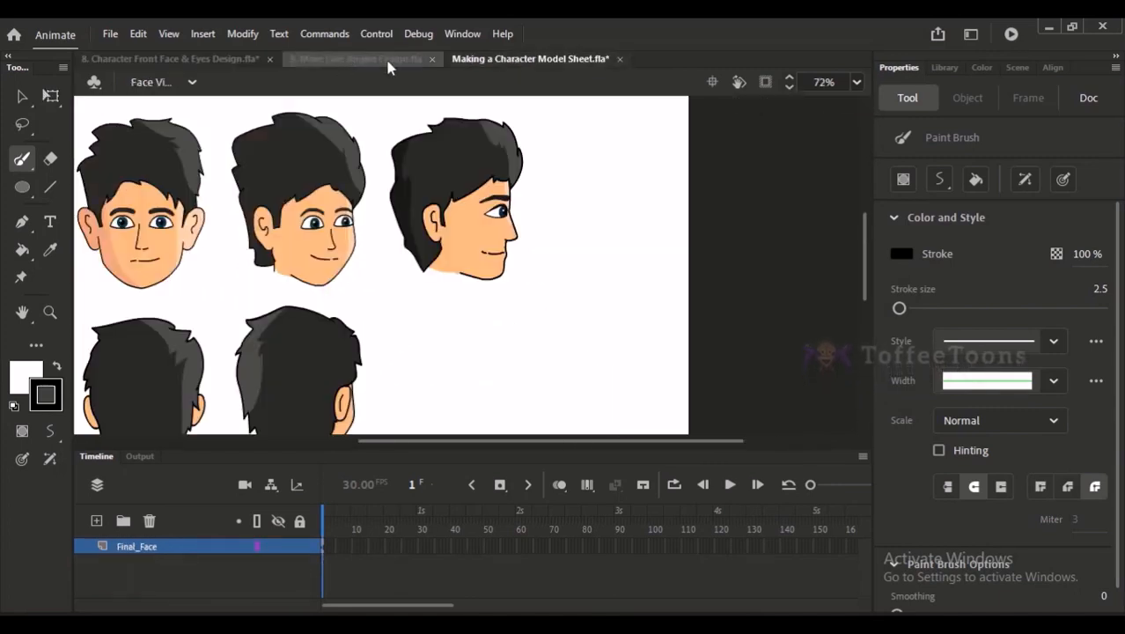
left_click(22, 96)
left_click(500, 218)
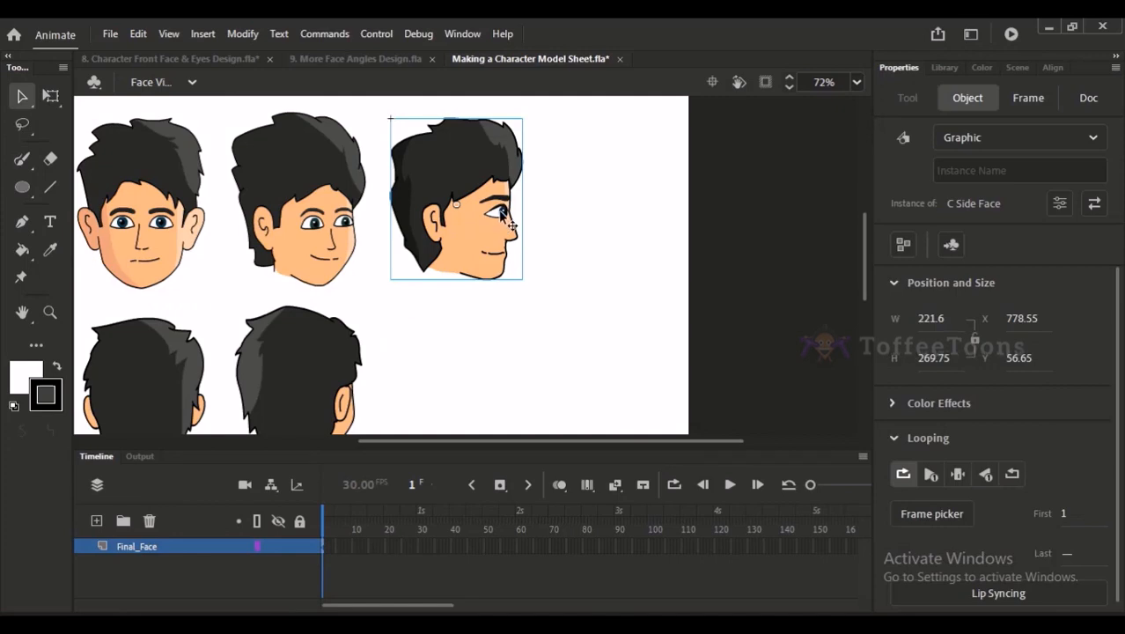
double_click(504, 222)
left_click(393, 59)
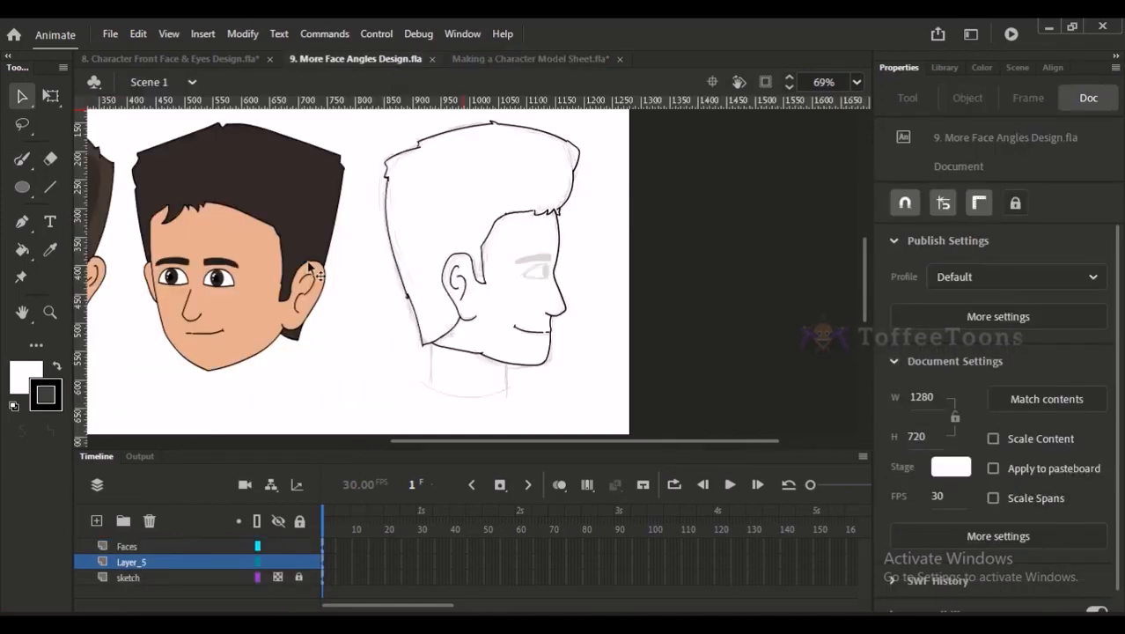
Step: Add a layer above Layer_5, then rename Layer_5 as face and the new layer as eye
left_click(158, 564)
left_click(97, 521)
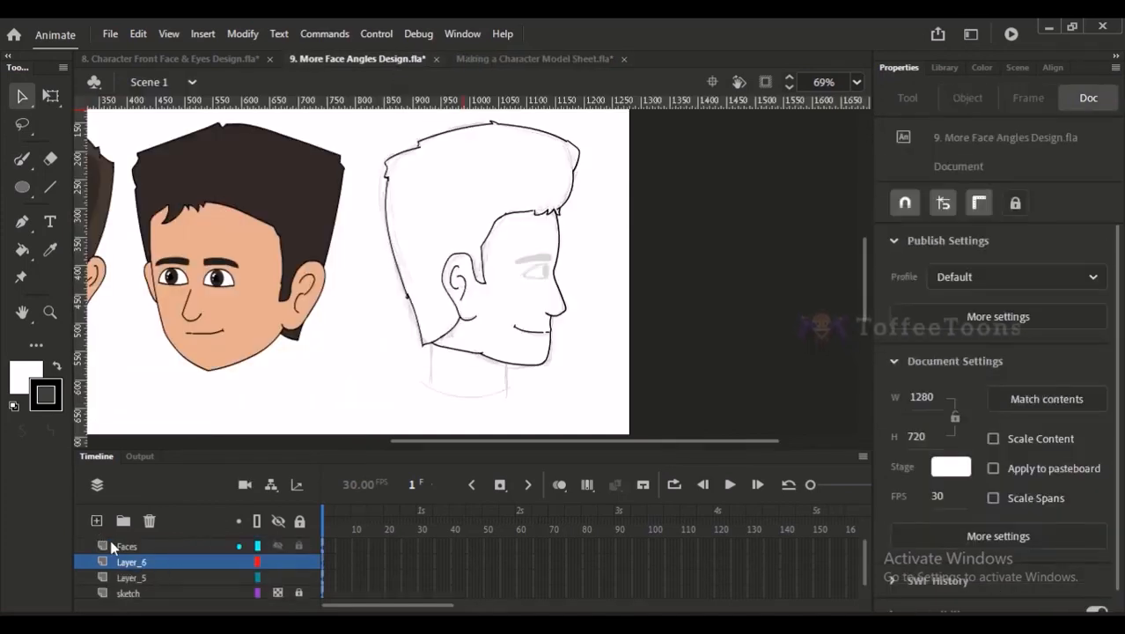
double_click(140, 577)
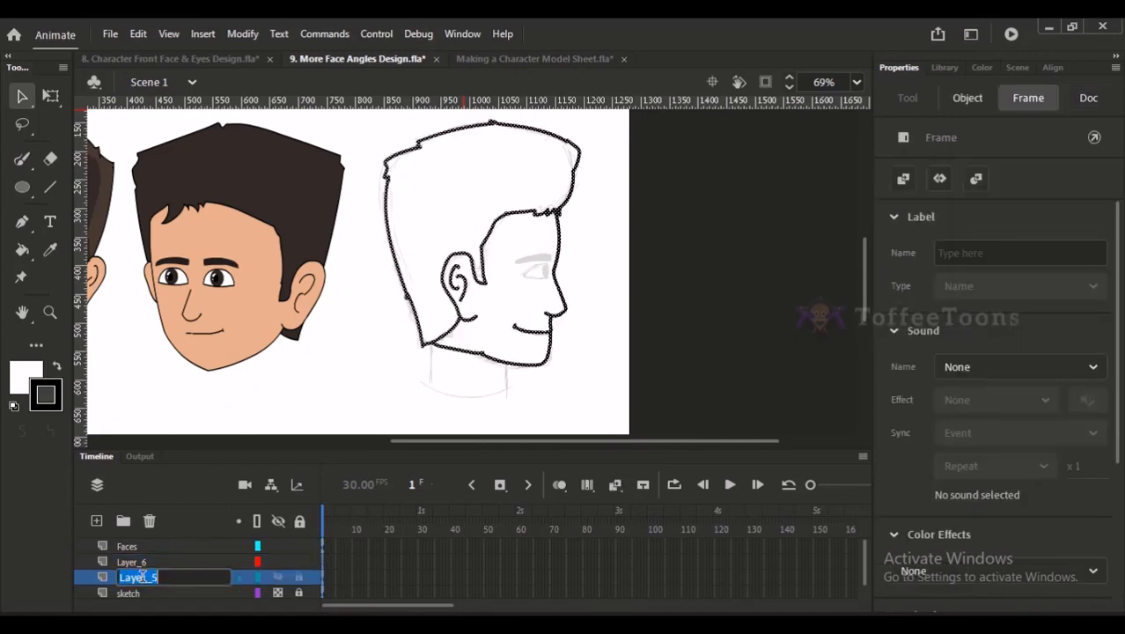
type("afce")
key("Return")
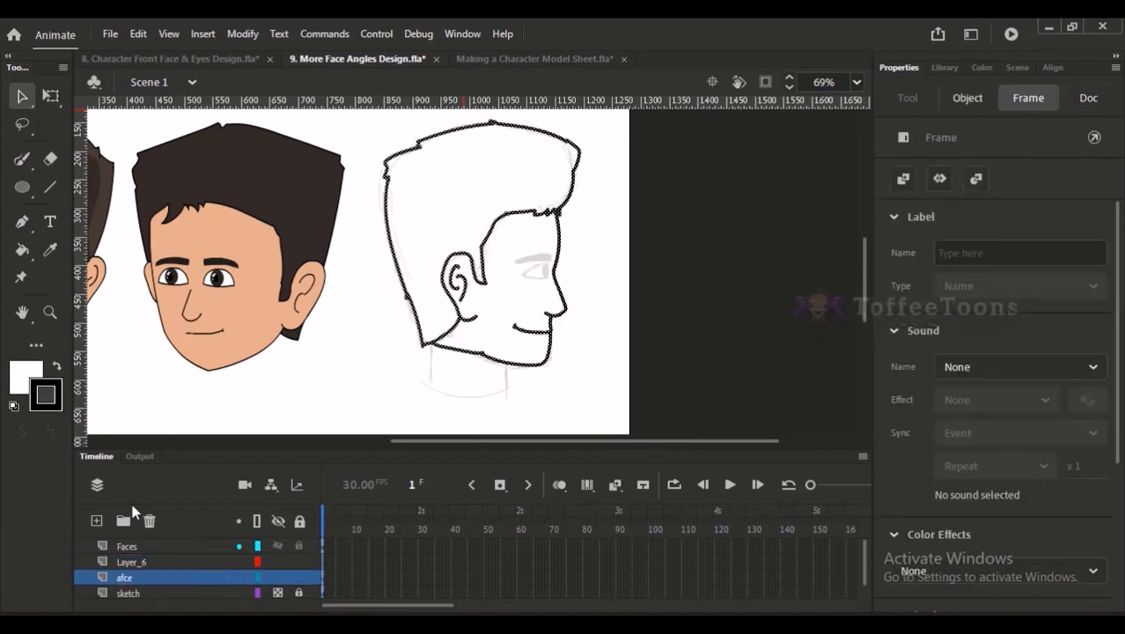
double_click(128, 578)
type("face")
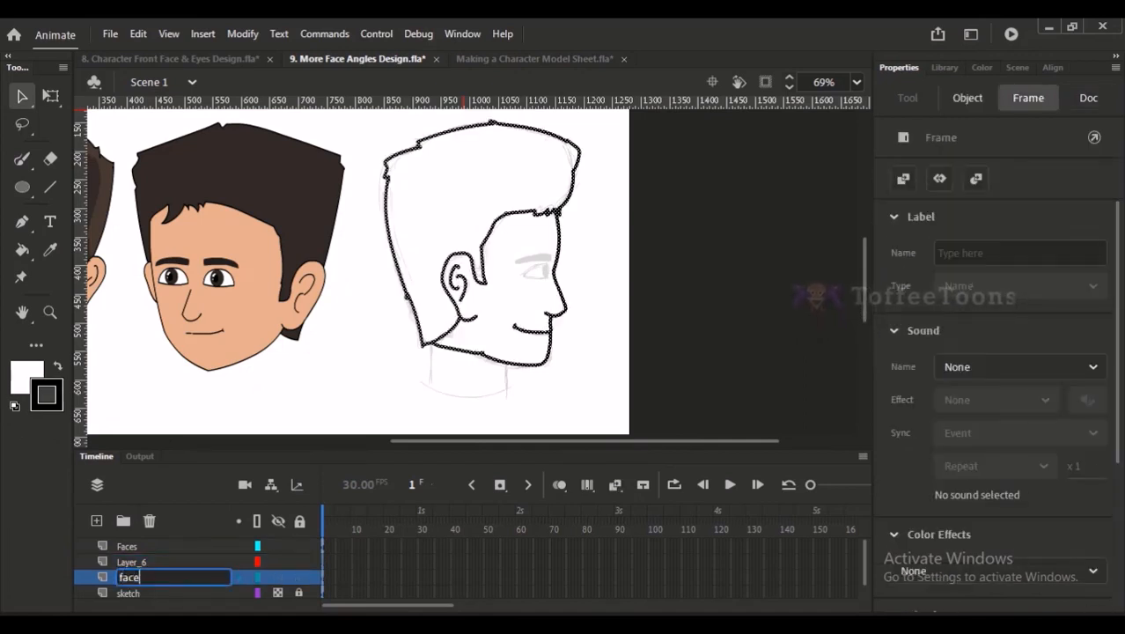
double_click(132, 561)
type("e")
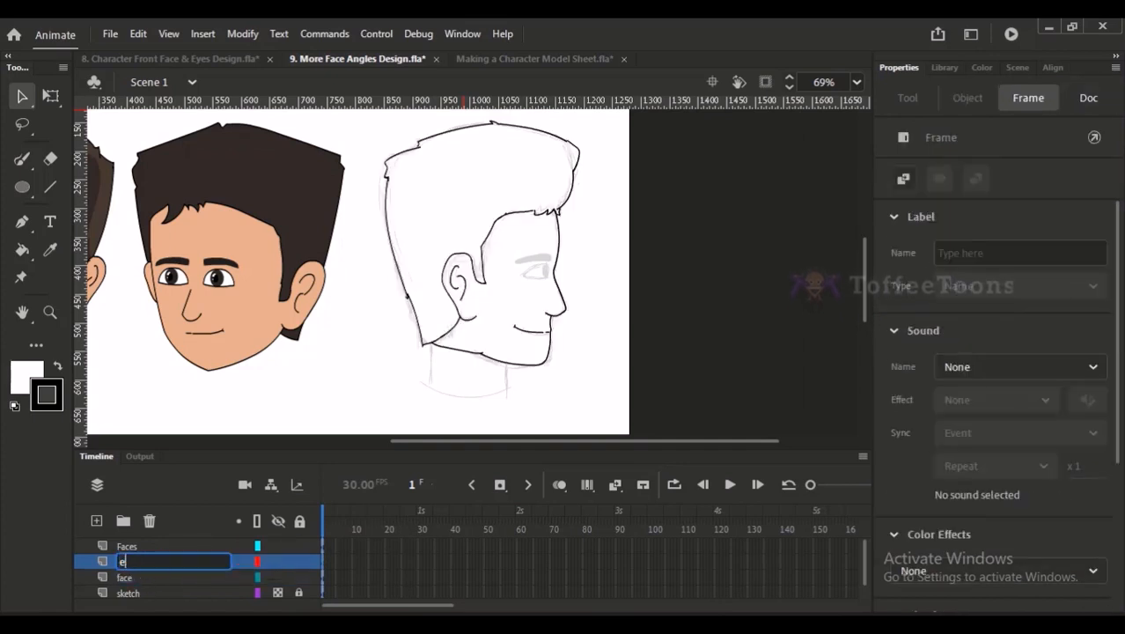
type("ye")
key("Return")
Step: Paste the copied side eye on the eye layer and place it between the front and three-quarter faces at eye level
key("ctrl+v")
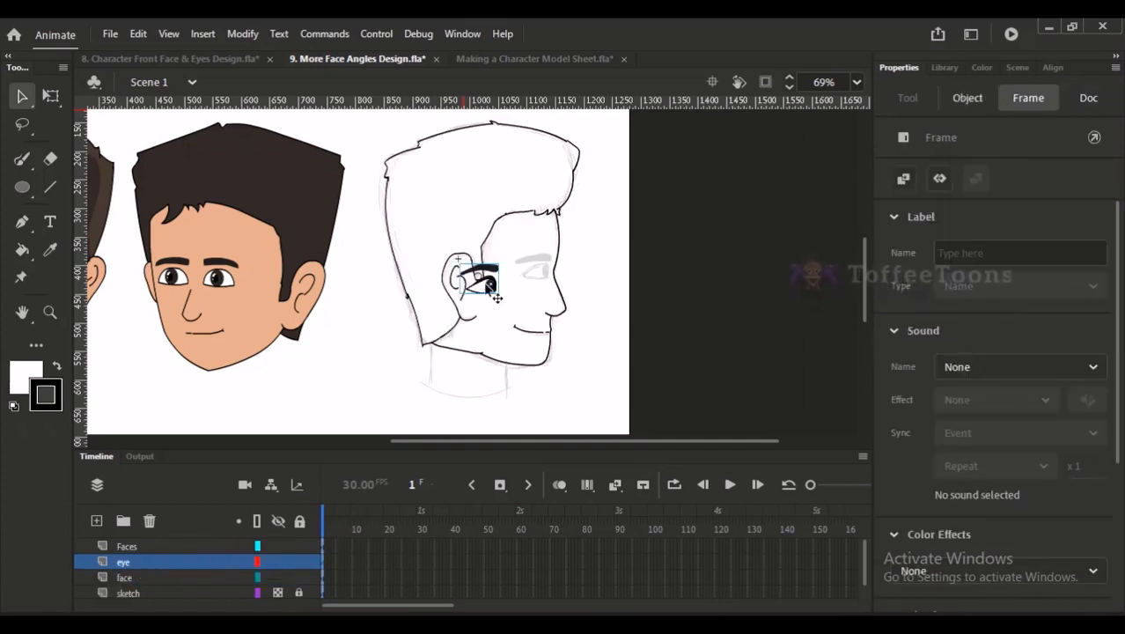
left_click_drag(496, 298, 598, 360)
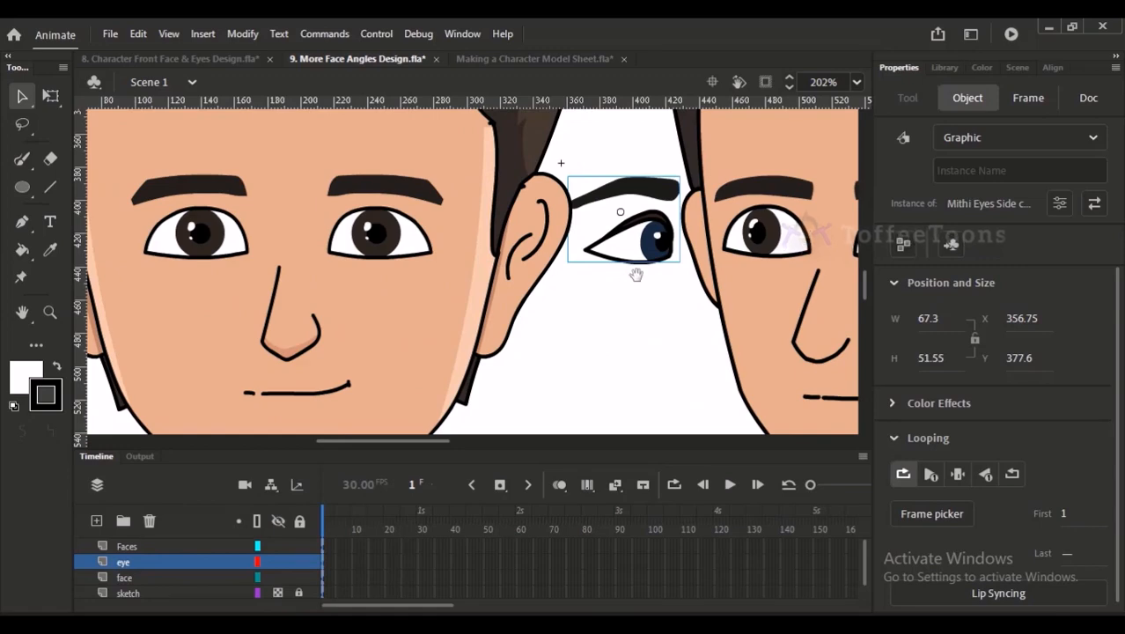
left_click_drag(636, 274, 573, 308)
Step: Enlarge the pasted side eye by scaling it to 102% three times in a row
key("ctrl+alt+s")
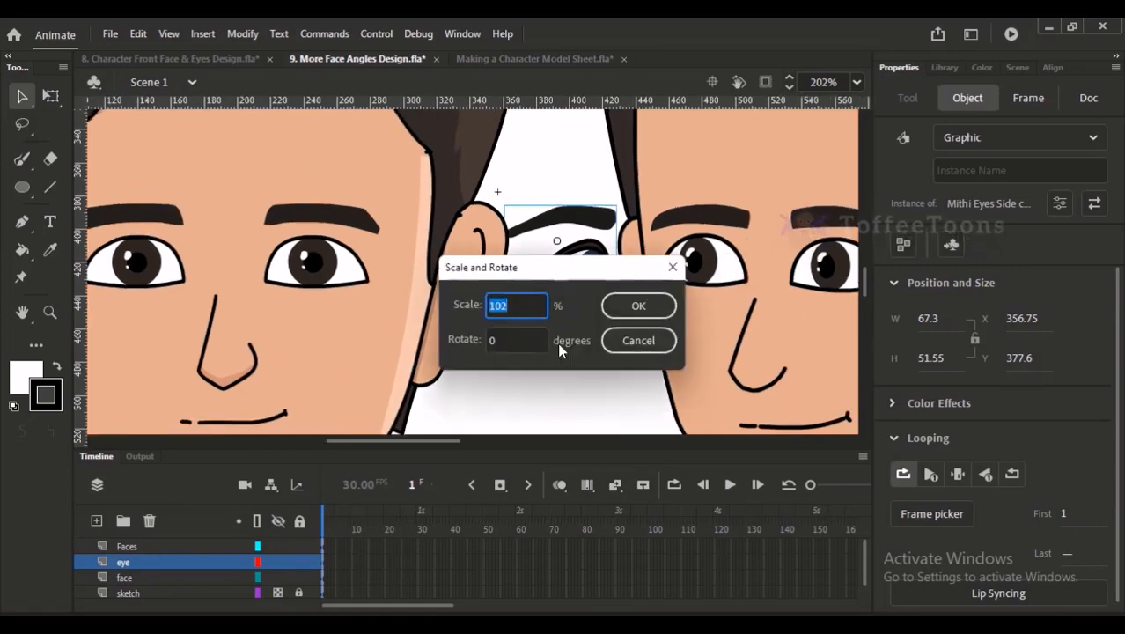
type("102")
key("Return")
key("ctrl+minus")
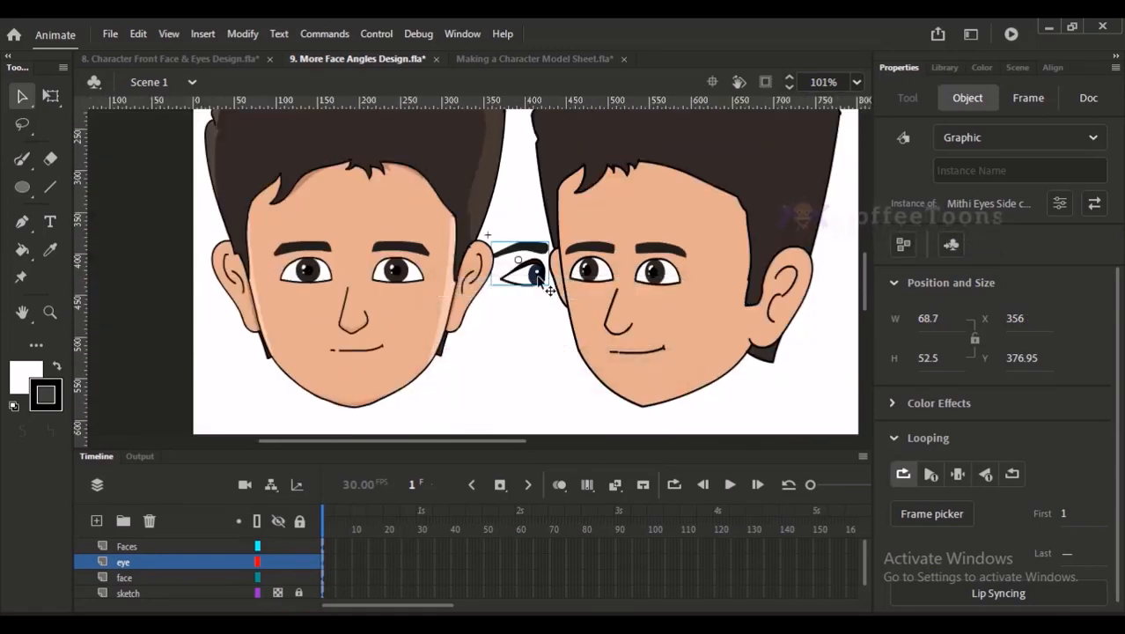
key("ctrl+alt+s")
type("102")
key("Return")
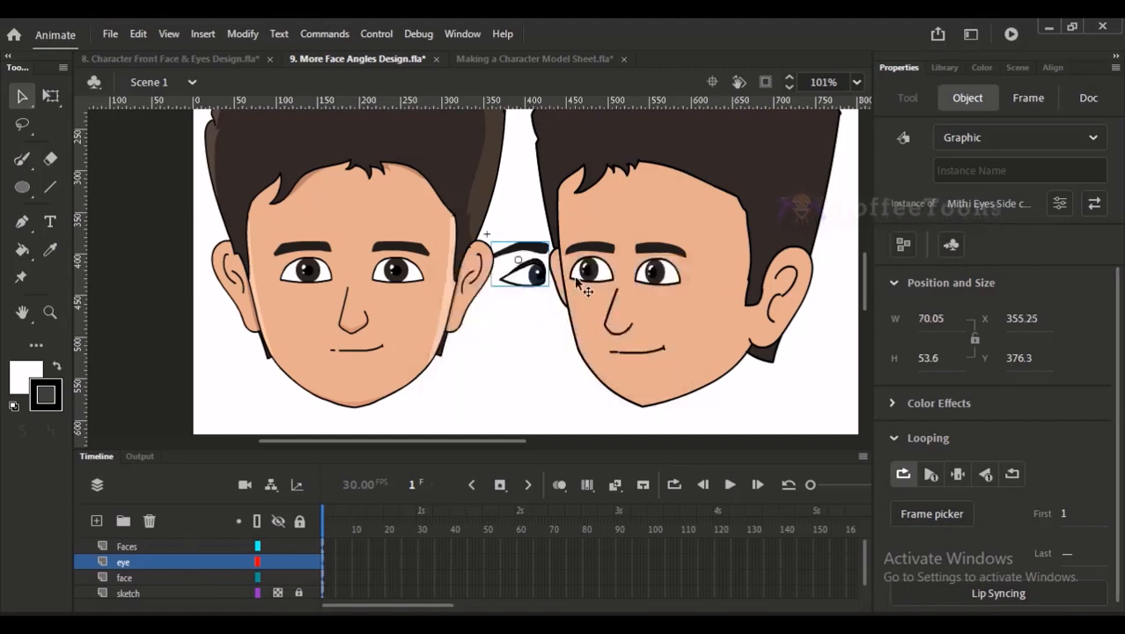
scroll(576, 290, "right", 1)
key("ctrl+alt+s")
type("102")
key("Return")
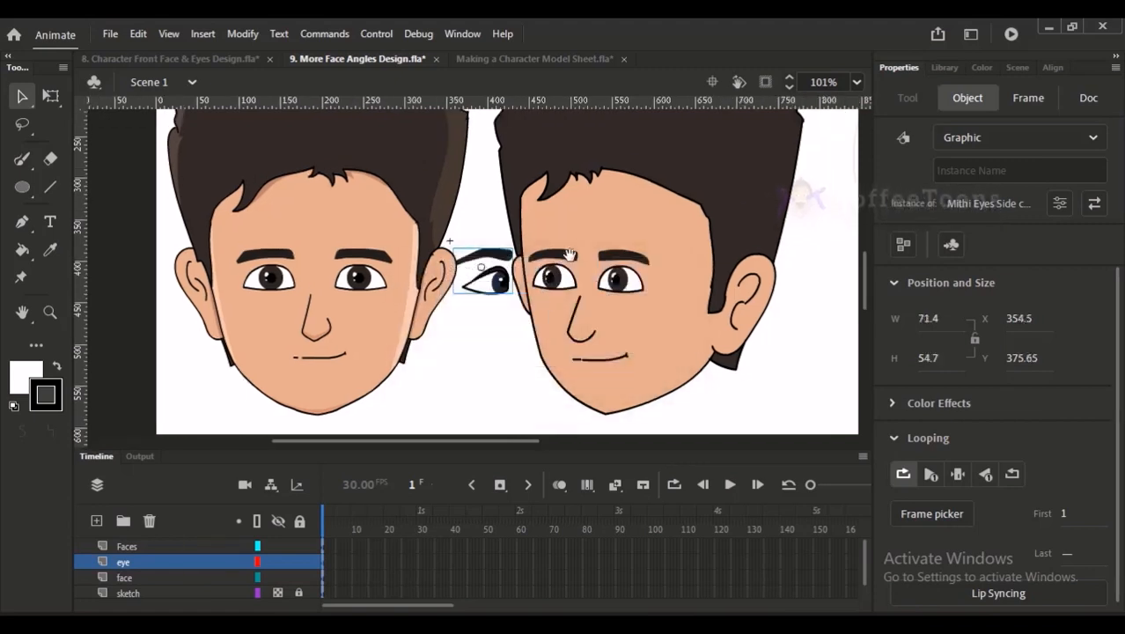
Step: Move the scaled eye onto the side-view face so that it covers the sketched eye beside the nose bridge
scroll(546, 299, "right", 2)
left_click_drag(429, 284, 465, 279)
key("ctrl+z")
left_click_drag(202, 343, 703, 211)
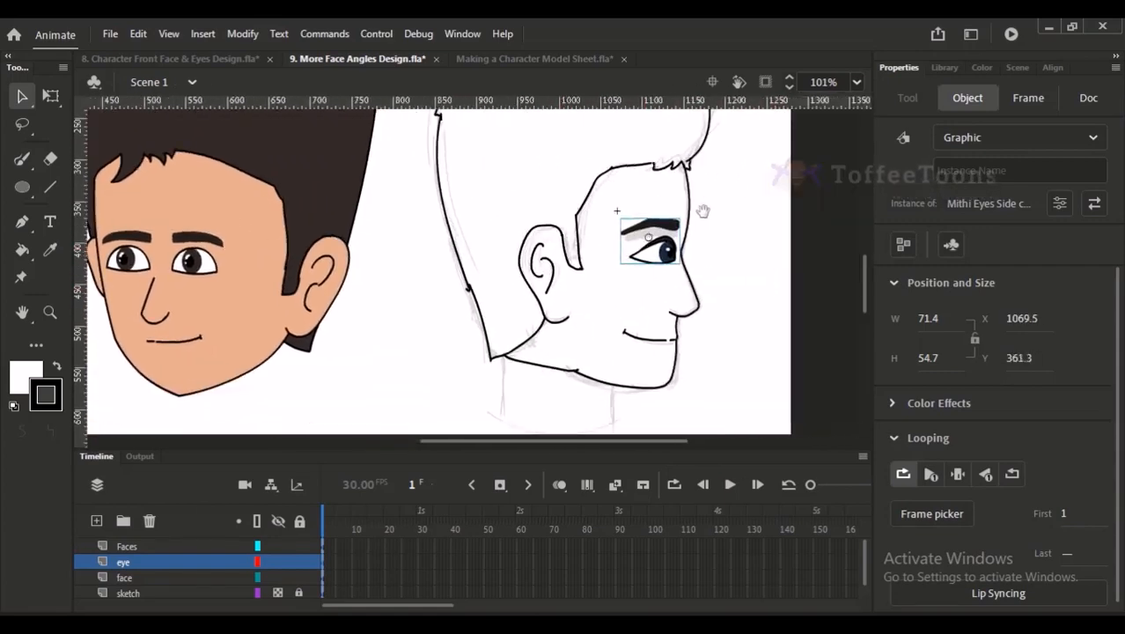
left_click_drag(596, 186, 680, 350)
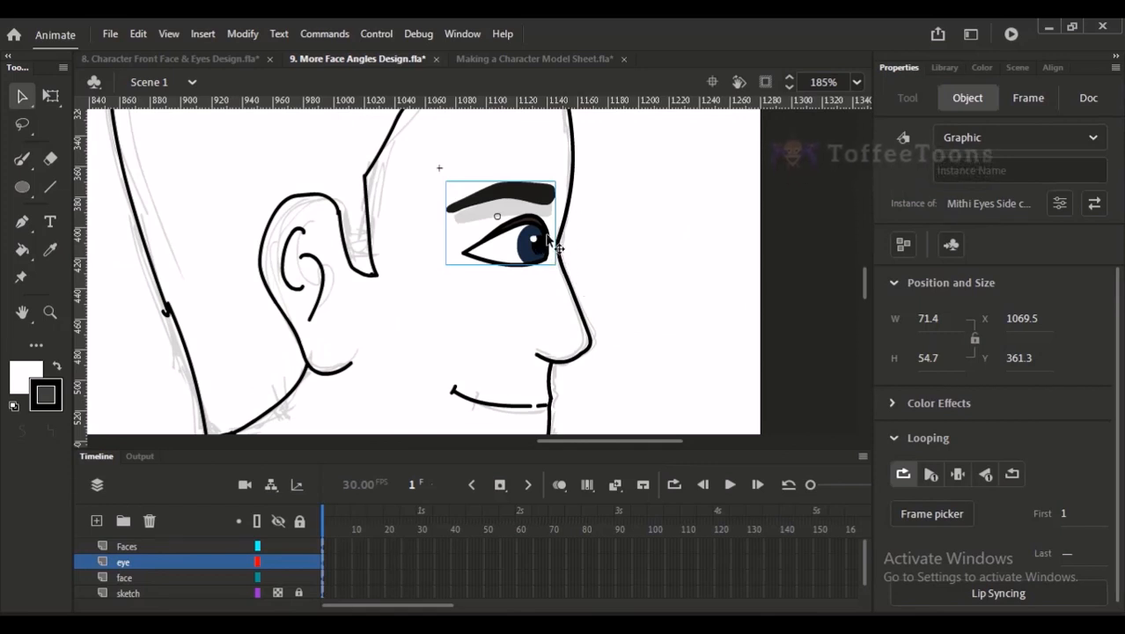
Step: Nudge the side eye slightly to the right, closer to the nose bridge of the side-view face, and deselect it
key("Right")
key("Right")
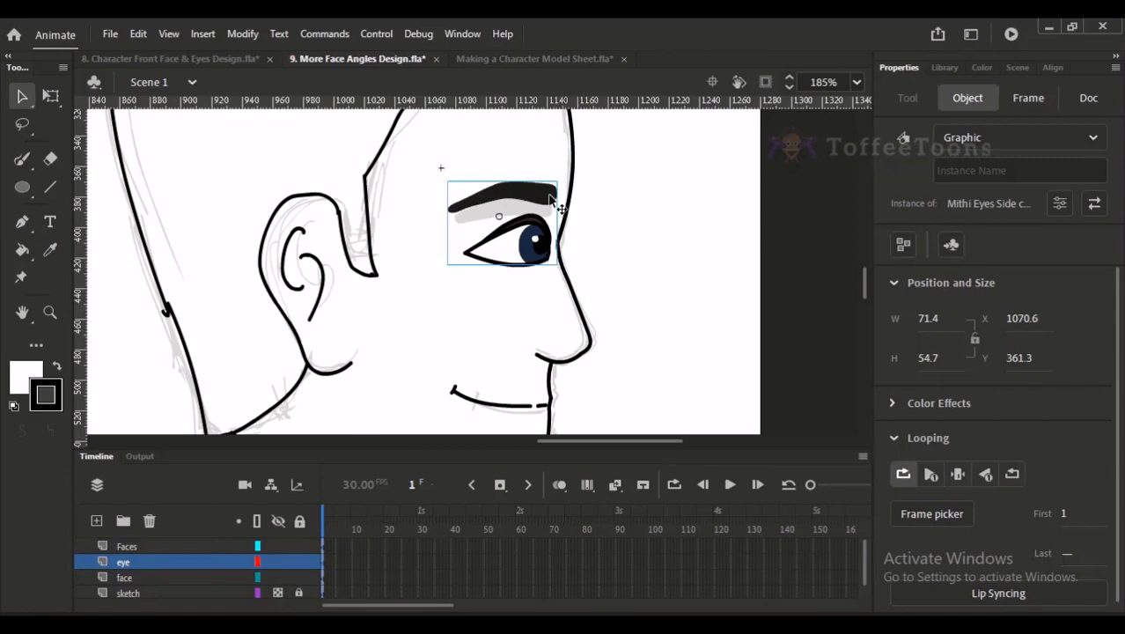
key("Right")
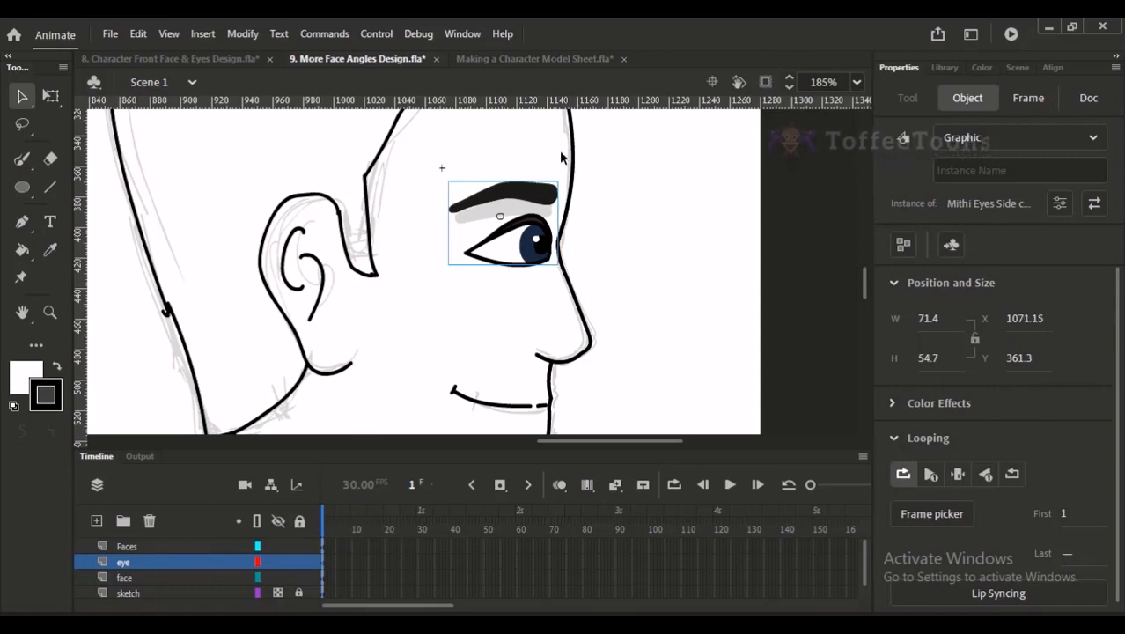
left_click(625, 281)
key("ctrl+minus")
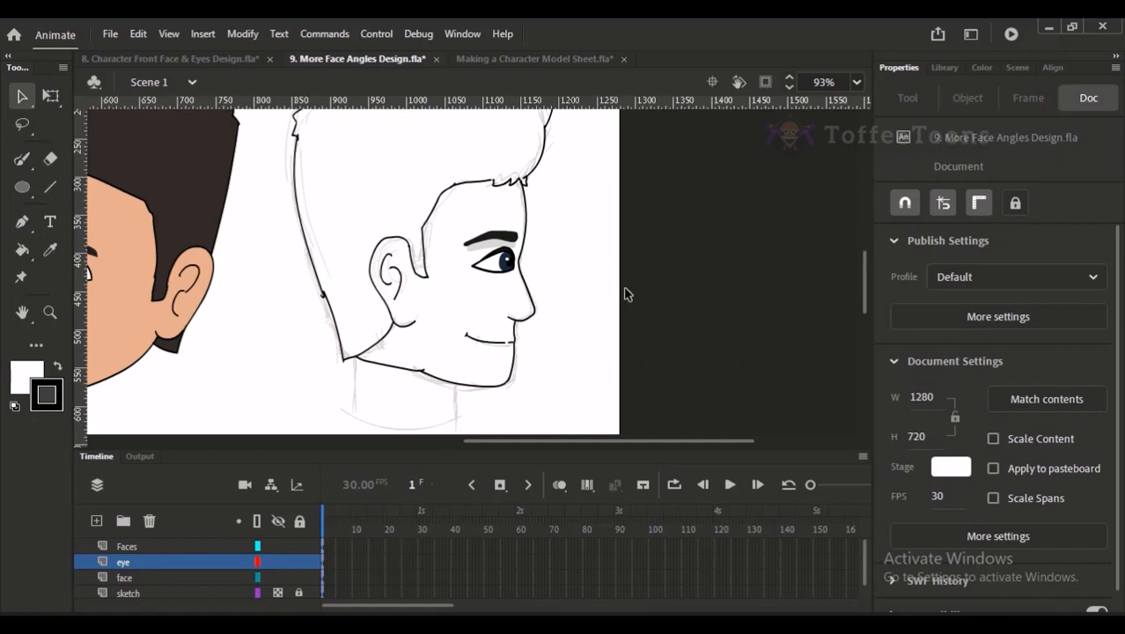
left_click_drag(550, 260, 575, 276)
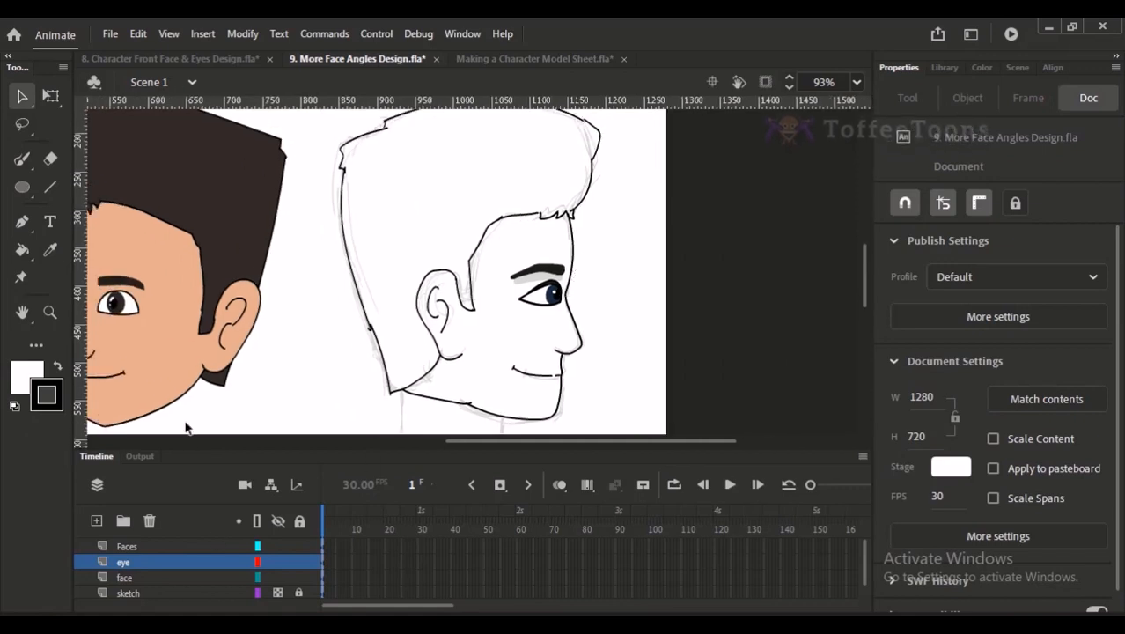
Step: Fill the side-view face and ear on the face layer with the skin colour sampled from the three-quarter face, using Close Medium Gaps
key("i")
left_click(181, 352)
left_click(194, 578)
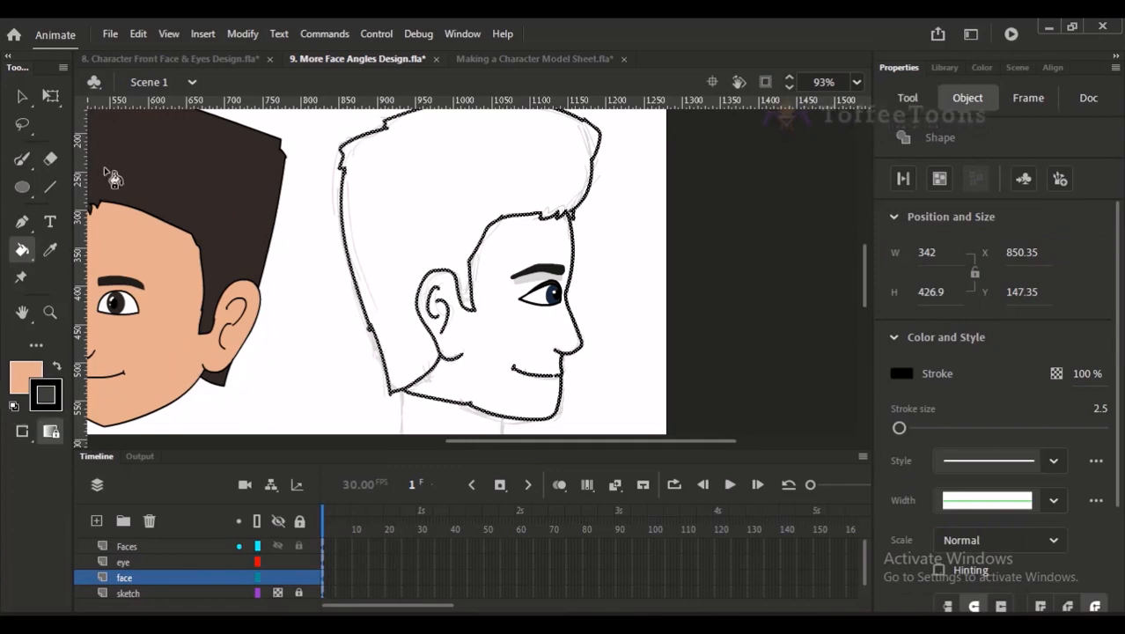
key("v")
left_click(336, 395)
key("i")
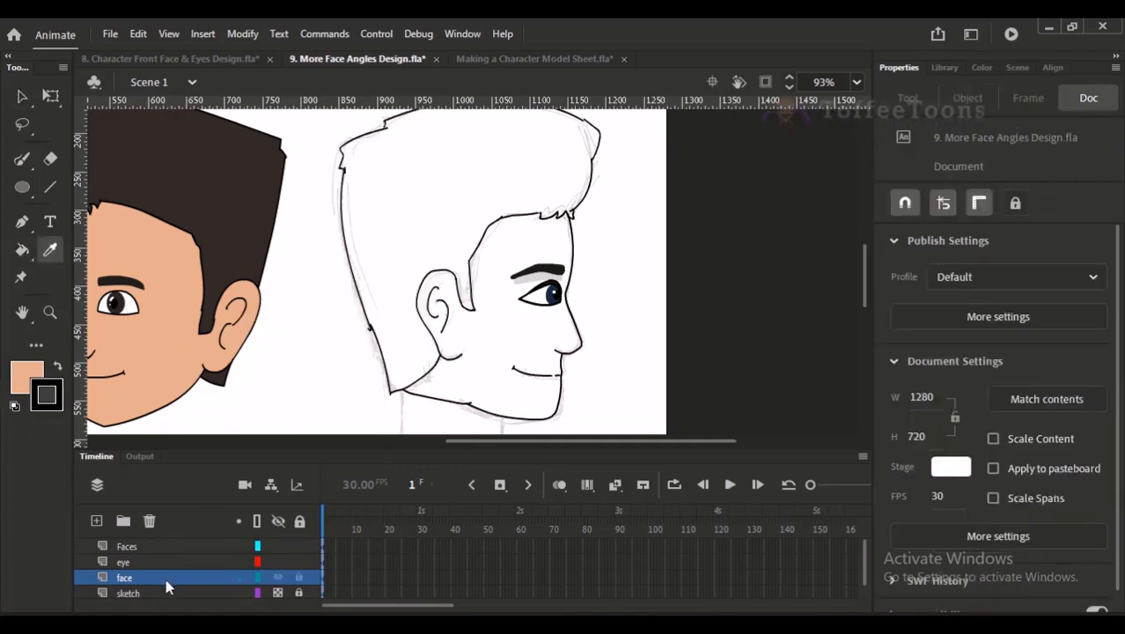
left_click(172, 579)
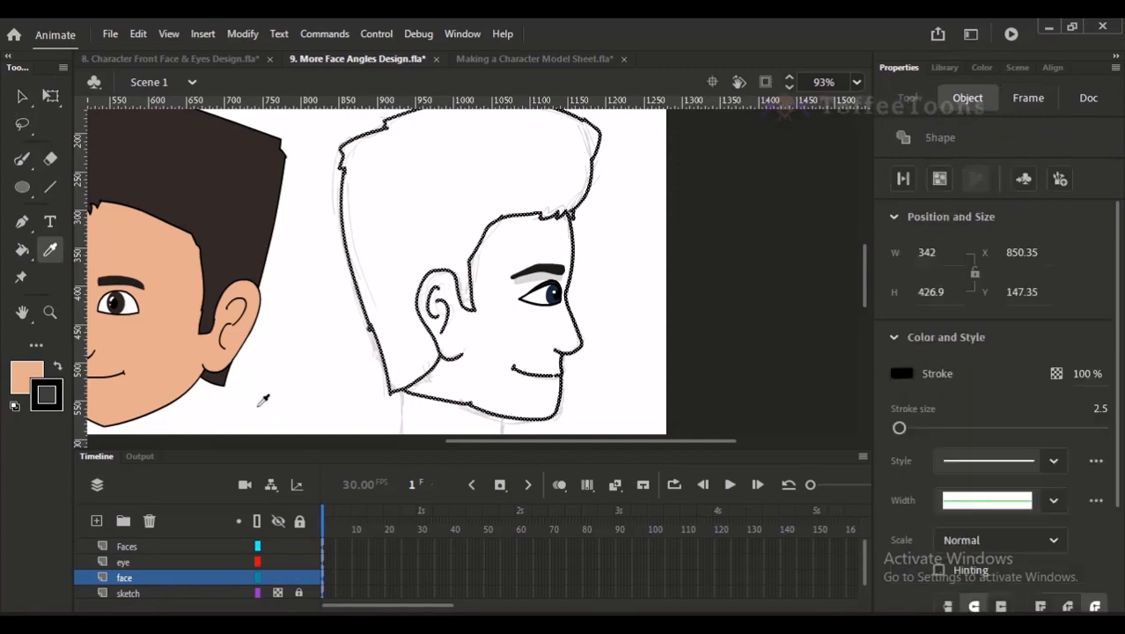
left_click(219, 376)
left_click(22, 432)
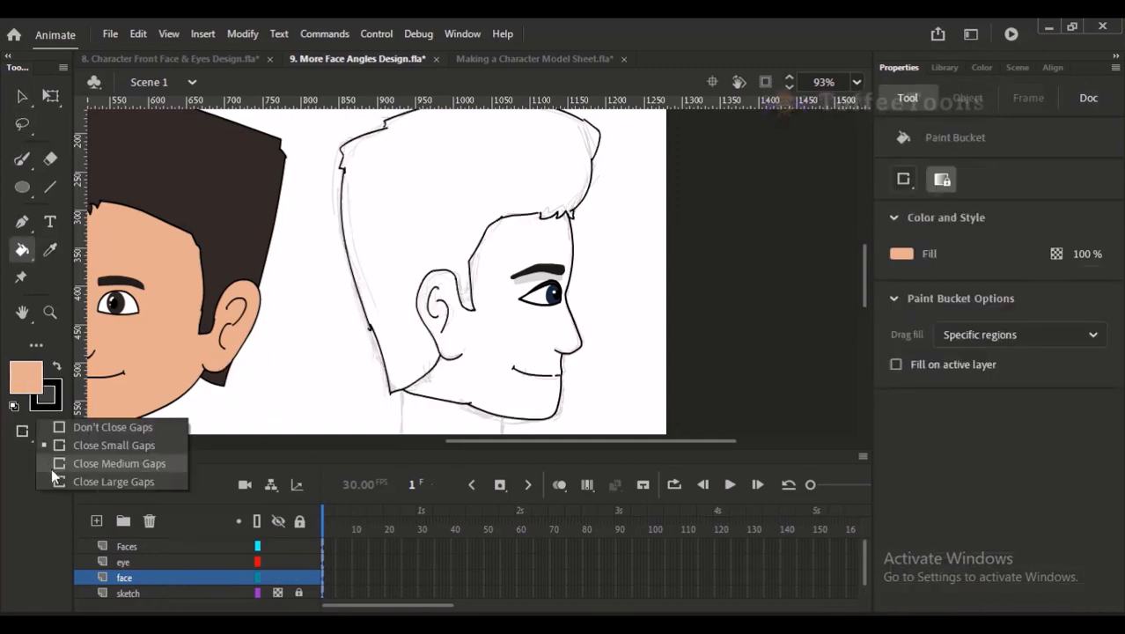
left_click(51, 465)
left_click(456, 344)
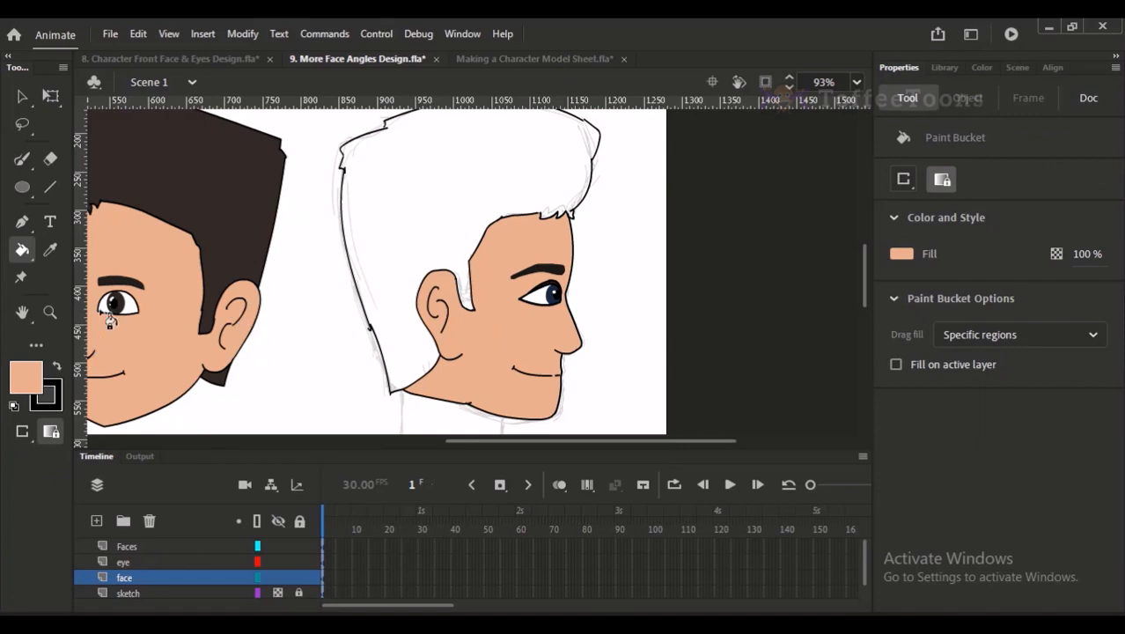
Step: Fill the side-view hair with the dark brown sampled from the three-quarter face's hair
key("i")
left_click(236, 213)
left_click(423, 297)
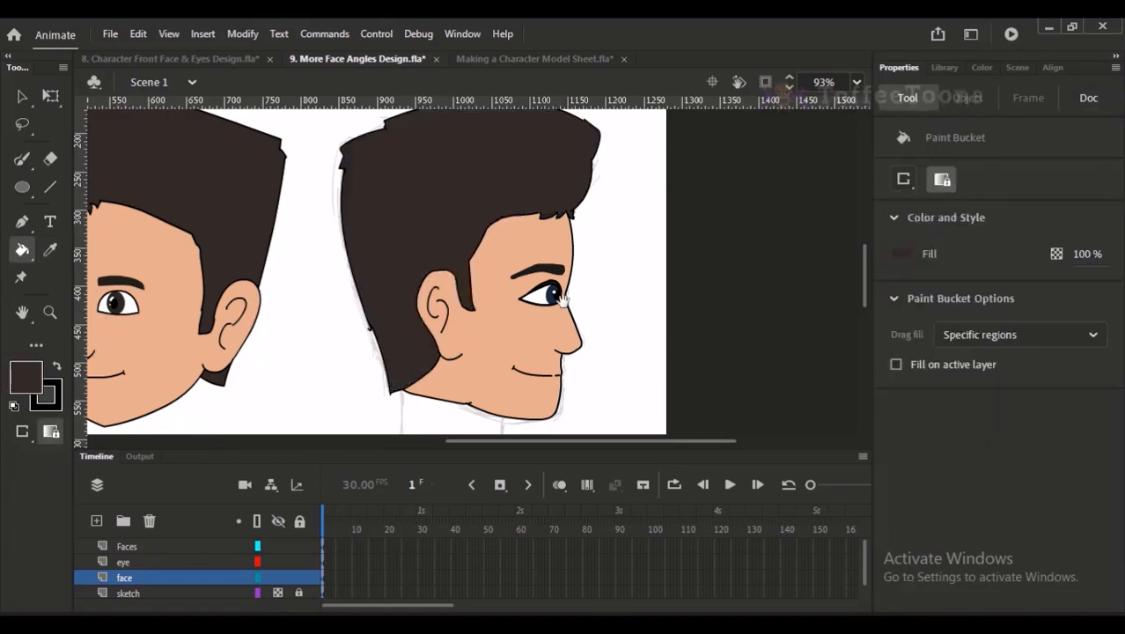
Step: Delete the outline between the hair at the nape and the jaw, including the small leftover stub, so the neck side is open
key("v")
left_click(464, 409)
left_click(477, 417)
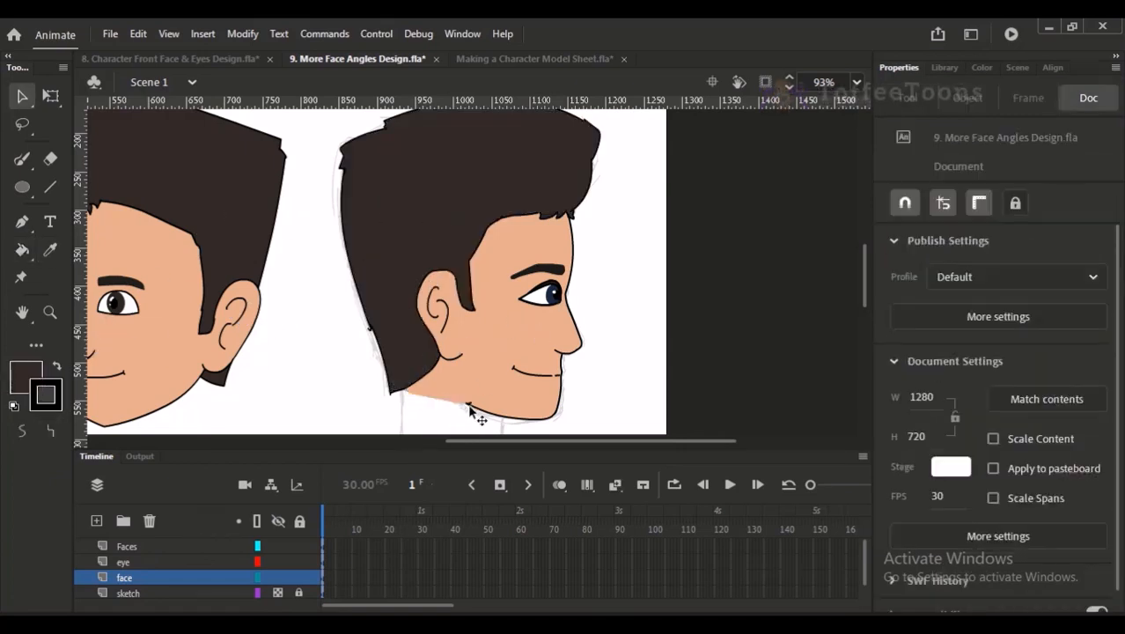
left_click(469, 406)
left_click(442, 407)
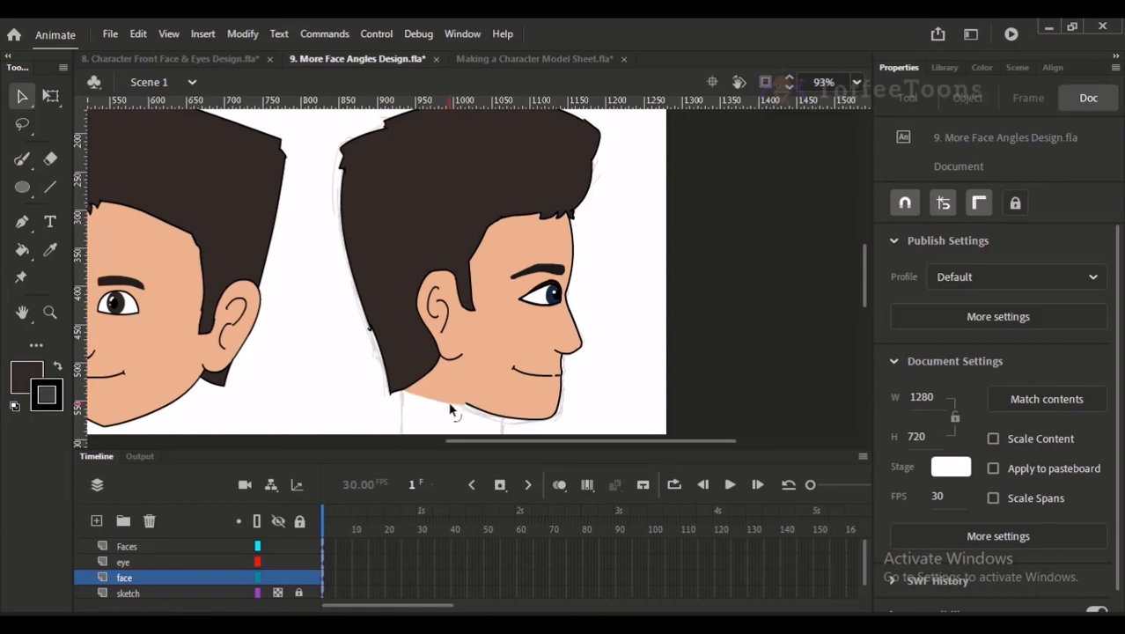
key("ctrl+2")
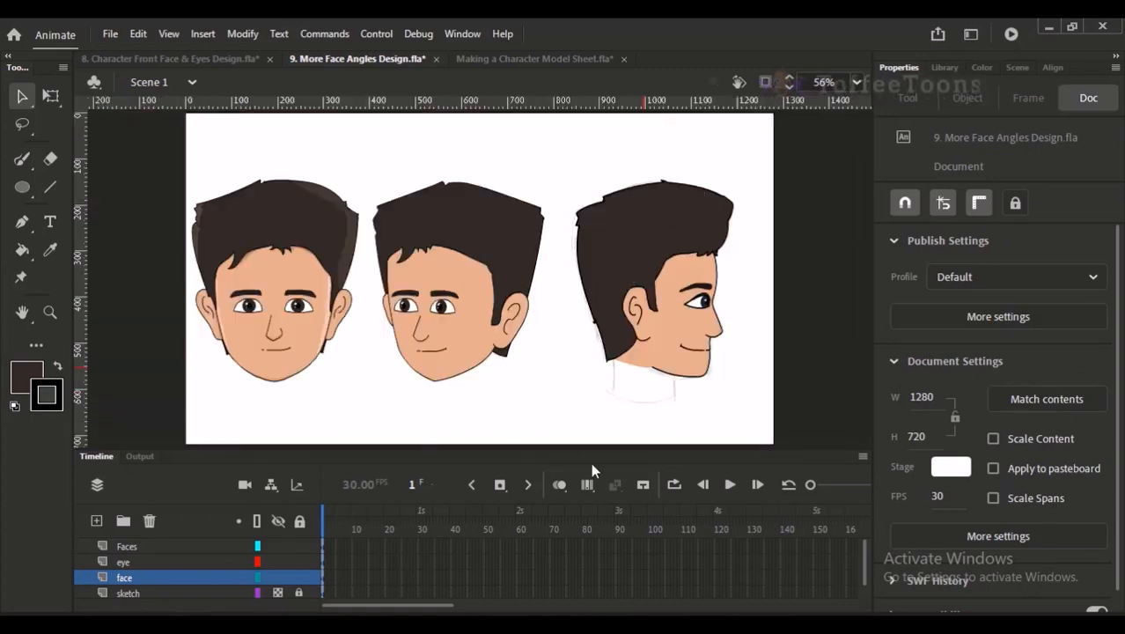
left_click_drag(565, 162, 761, 425)
key("q")
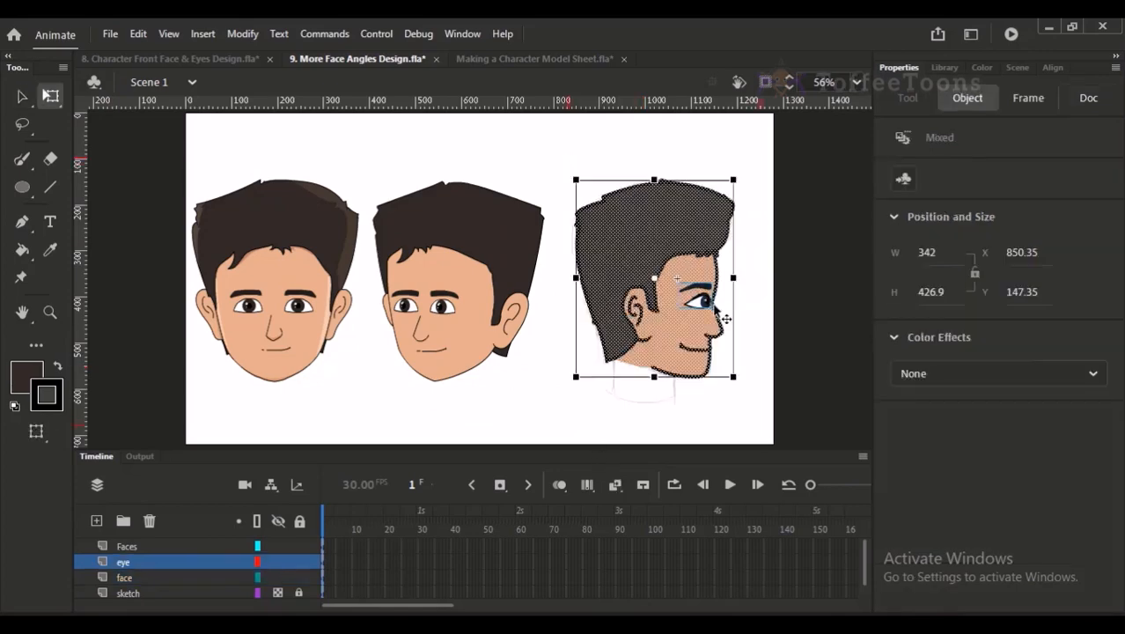
left_click_drag(663, 219, 720, 374)
left_click(509, 286, "shift")
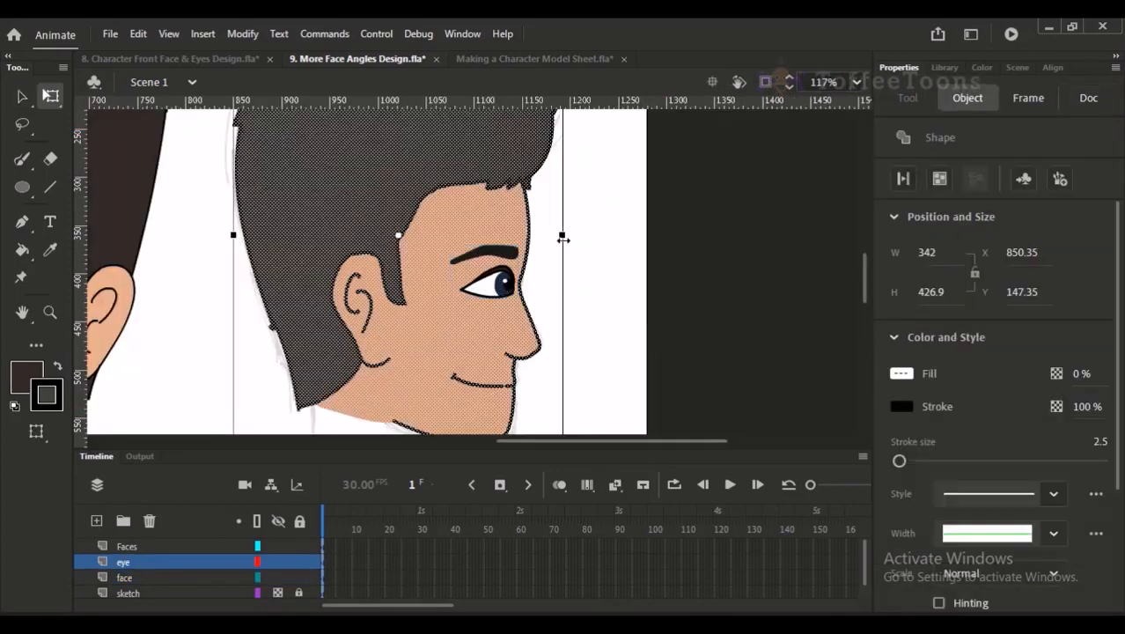
left_click_drag(566, 239, 566, 237)
left_click(581, 237)
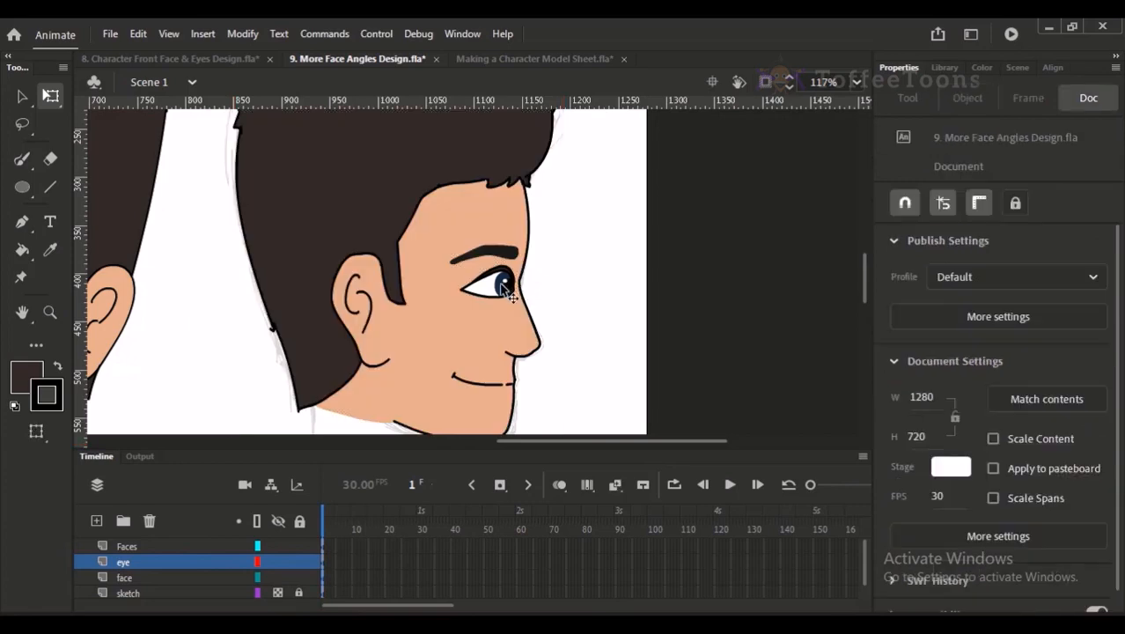
left_click(508, 289)
left_click(556, 258)
Step: Select the contents of the eye and face layers together and convert them to a graphic symbol named C face side view
key("ctrl+minus")
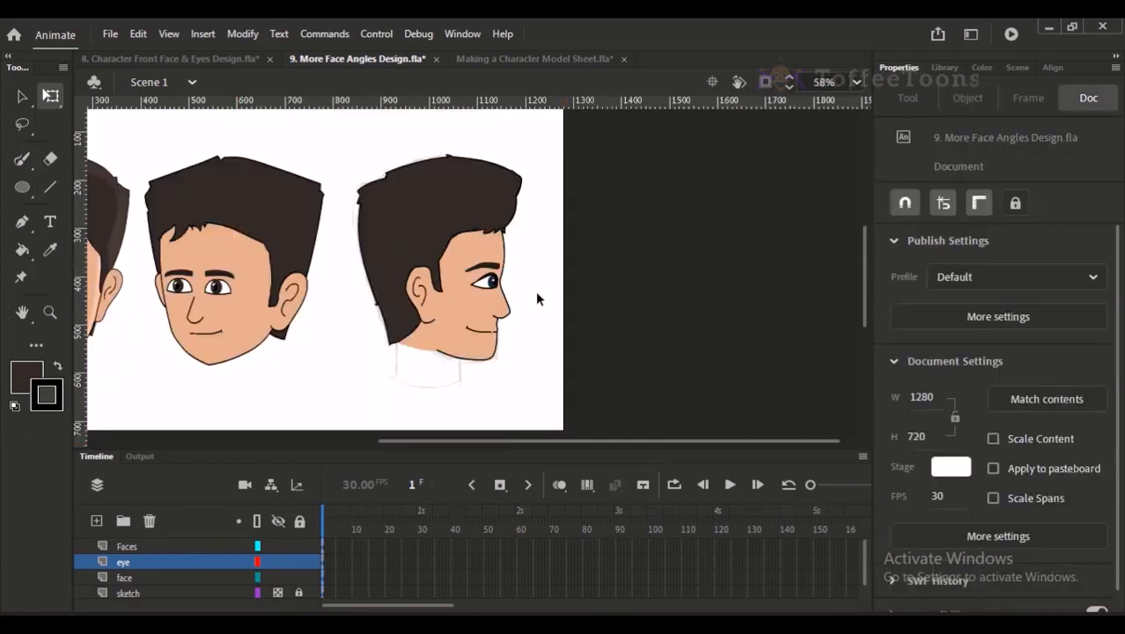
left_click_drag(634, 352, 669, 347)
left_click(152, 573, "shift")
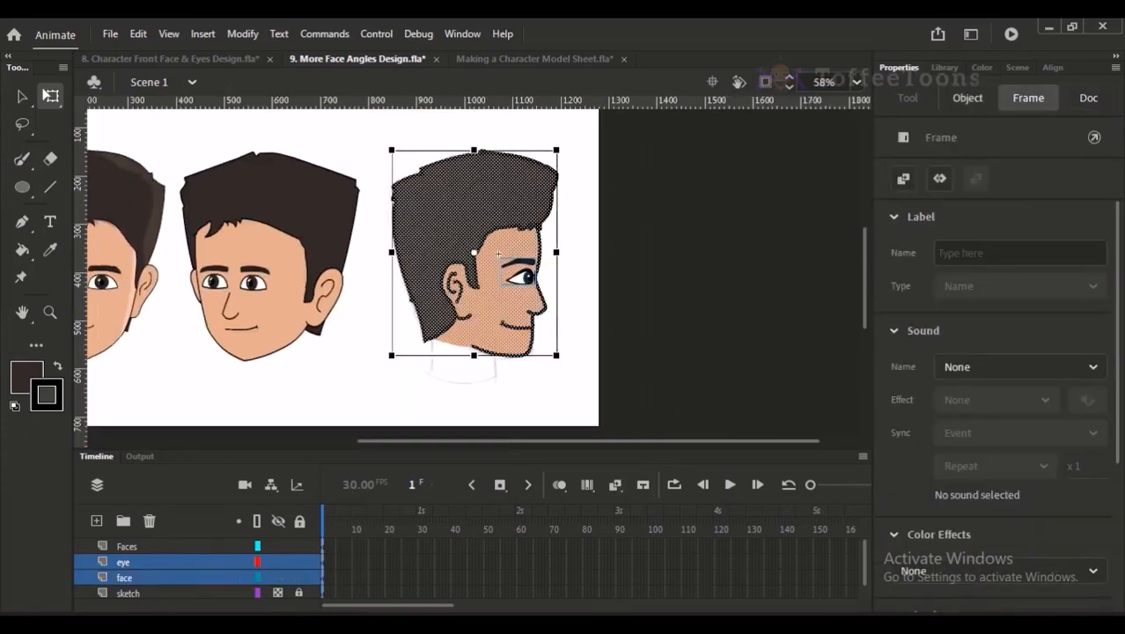
key("F8")
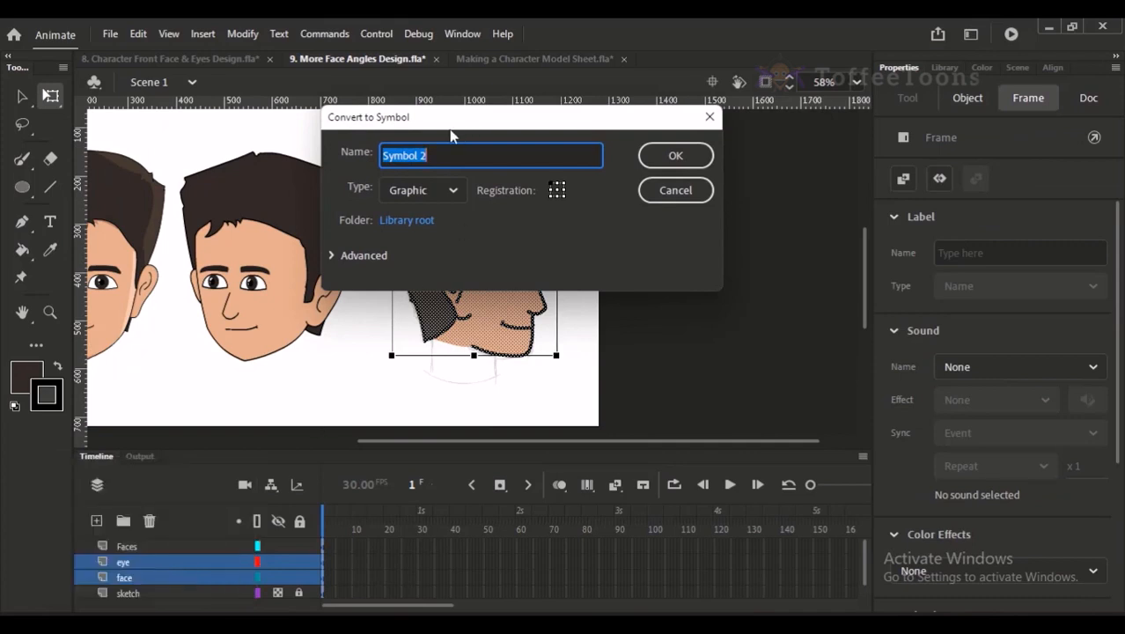
type("ce side view")
key("Return")
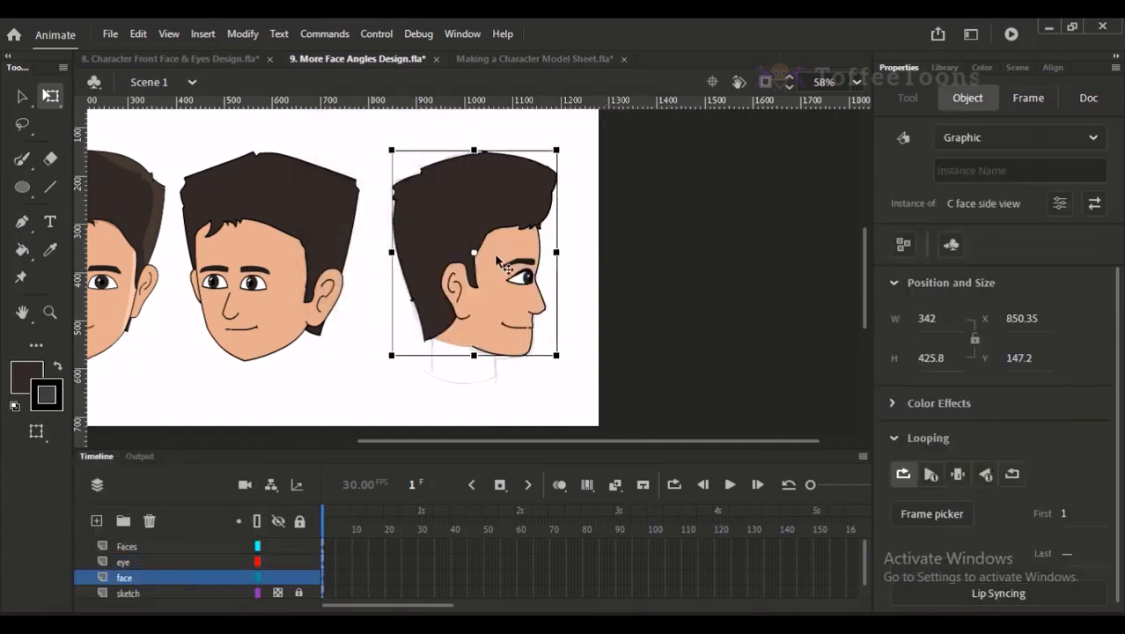
Step: Inside the C face side view symbol, move the eye onto a new layer above Layer_1, keeping its position
double_click(526, 280)
left_click(526, 276)
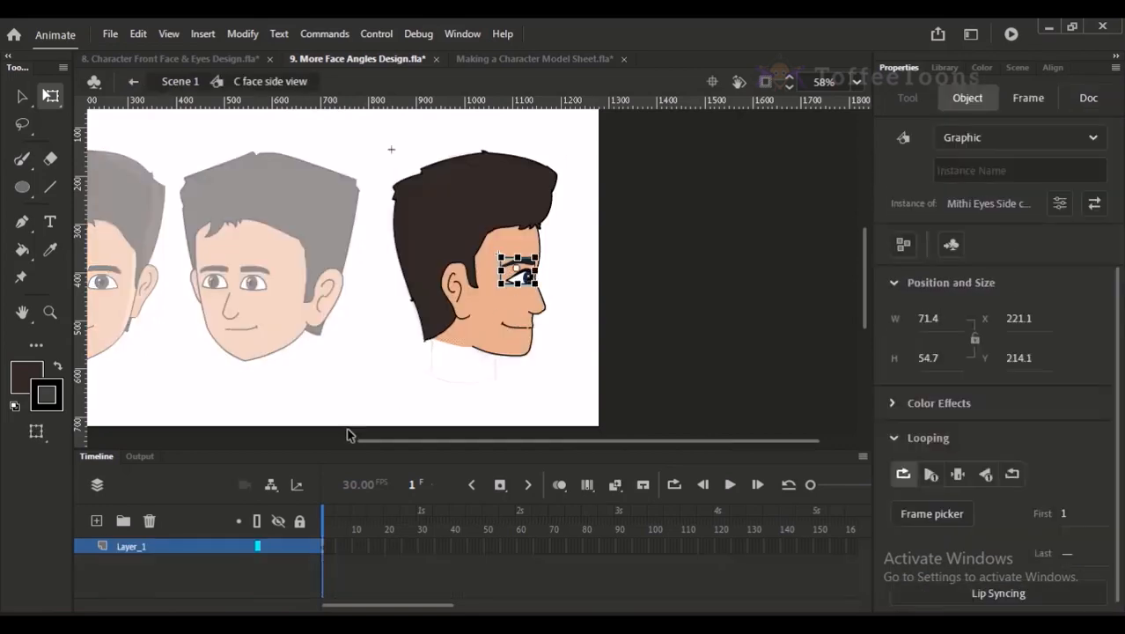
key("ctrl+x")
left_click(97, 521)
key("ctrl+shift+v")
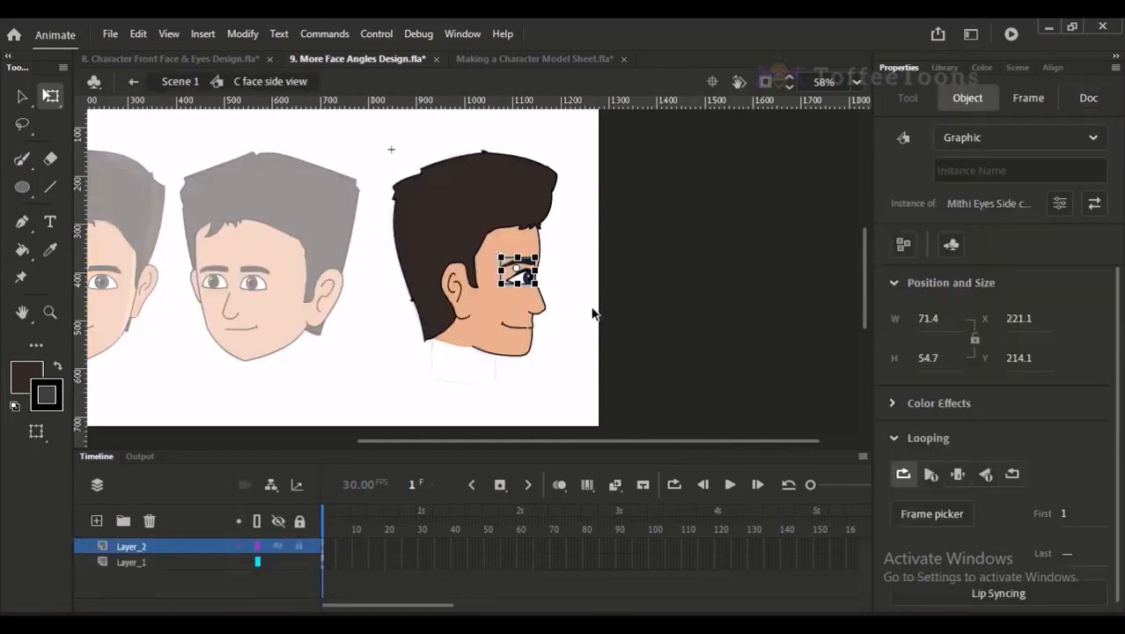
Step: Leave the side-view face symbol and return to Scene 1
left_click(583, 316)
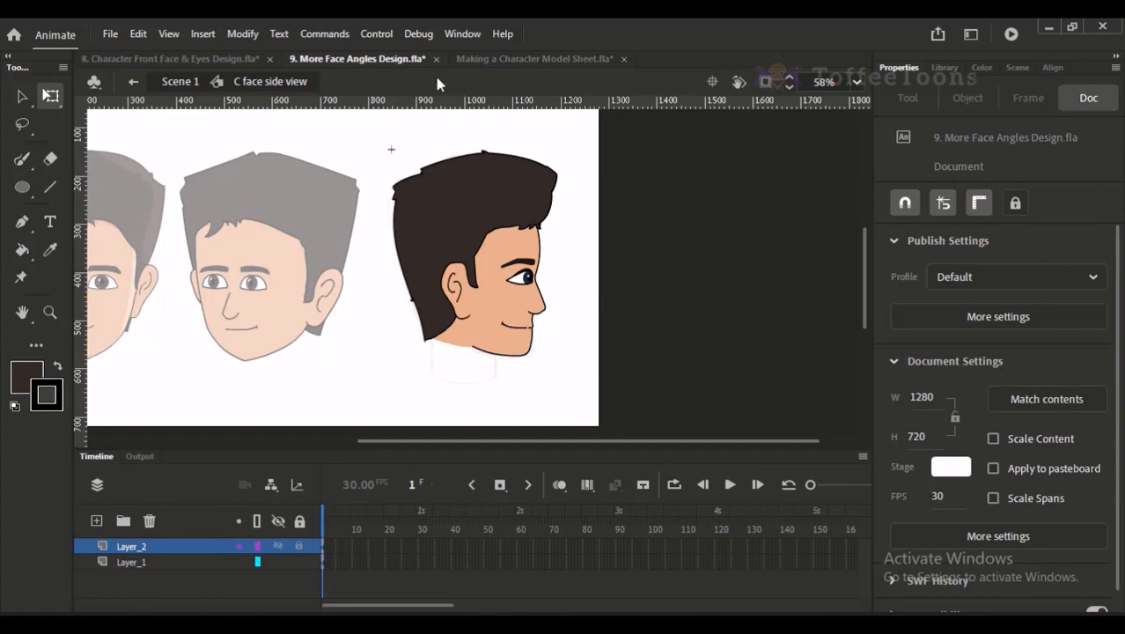
left_click(199, 81)
key("v")
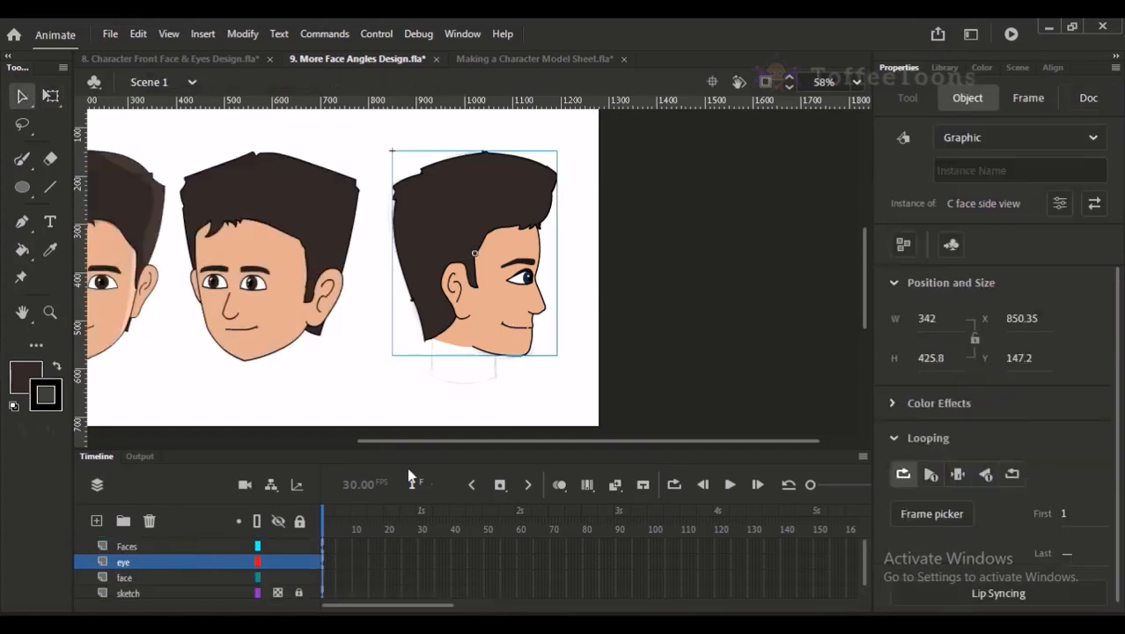
key("ctrl+minus")
Step: Change the sketch layer's visibility from reduced opacity to Visible in its layer properties
left_click(246, 594)
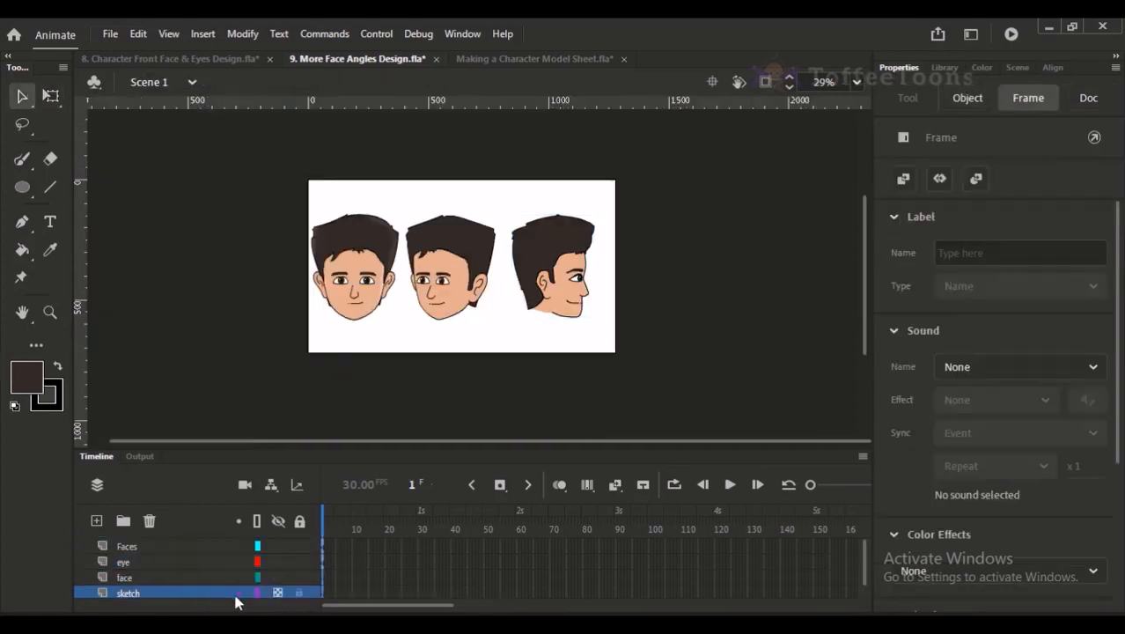
left_click(173, 578)
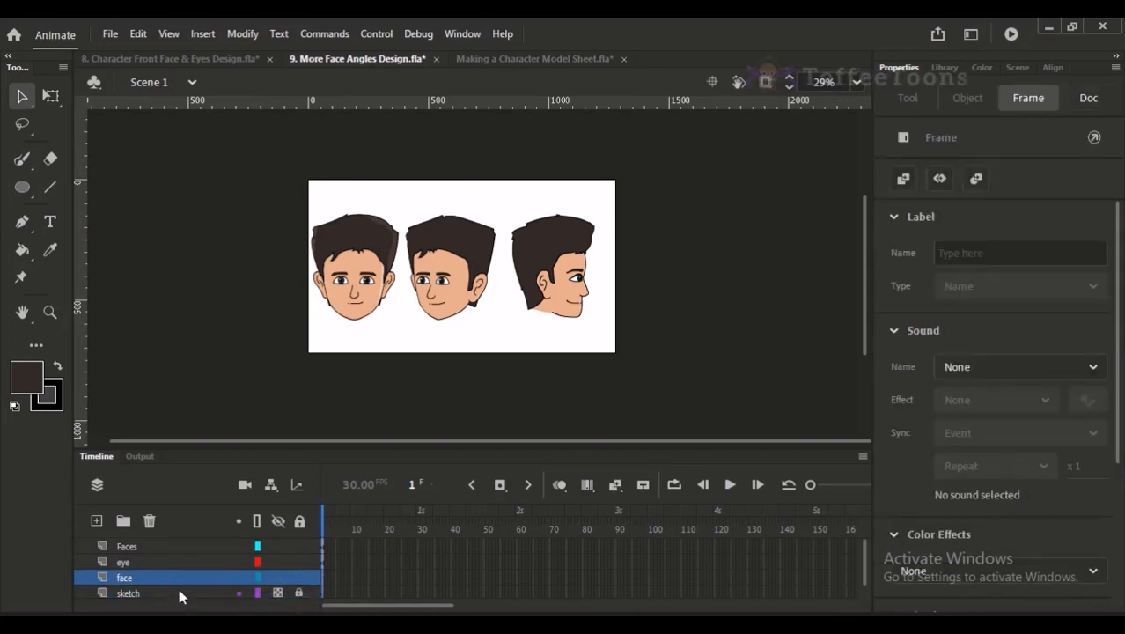
right_click(149, 595)
left_click(188, 575)
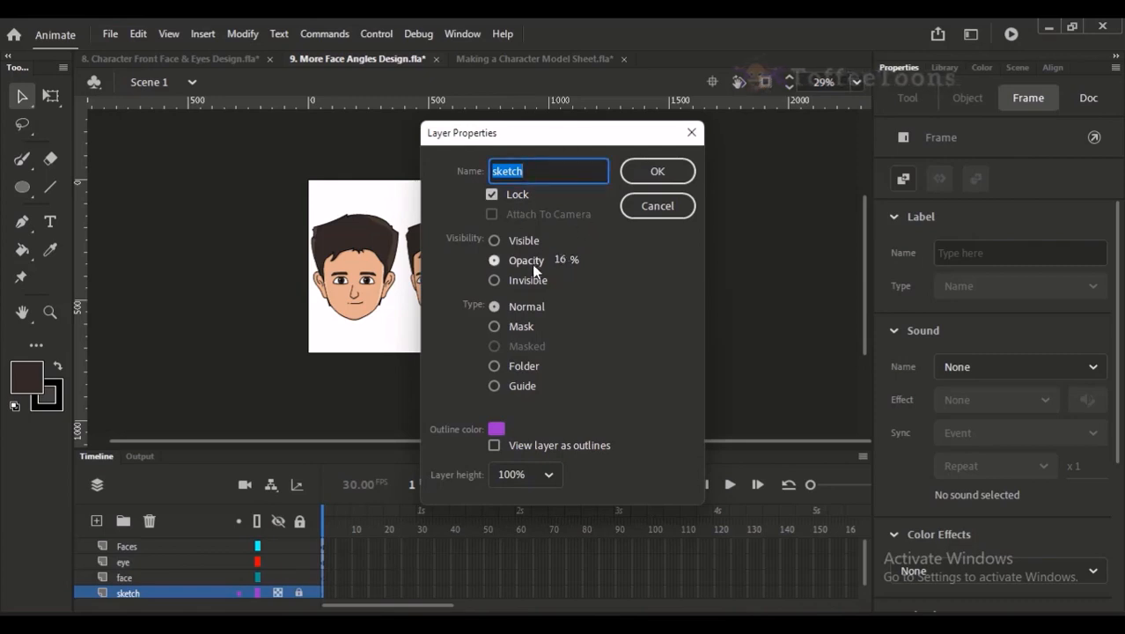
left_click(525, 242)
left_click(651, 173)
left_click(153, 579)
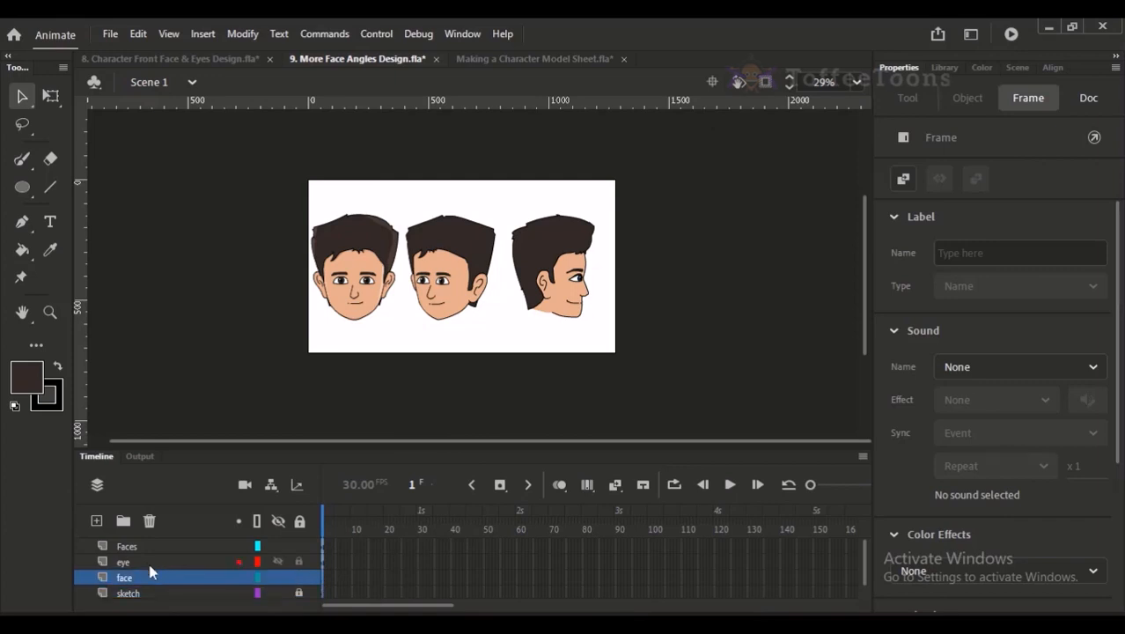
left_click(151, 563, "shift")
left_click(150, 521)
key("ctrl+z")
Step: Move the side-view face from the eye layer to the Faces layer, keeping its position on the stage
left_click(153, 562)
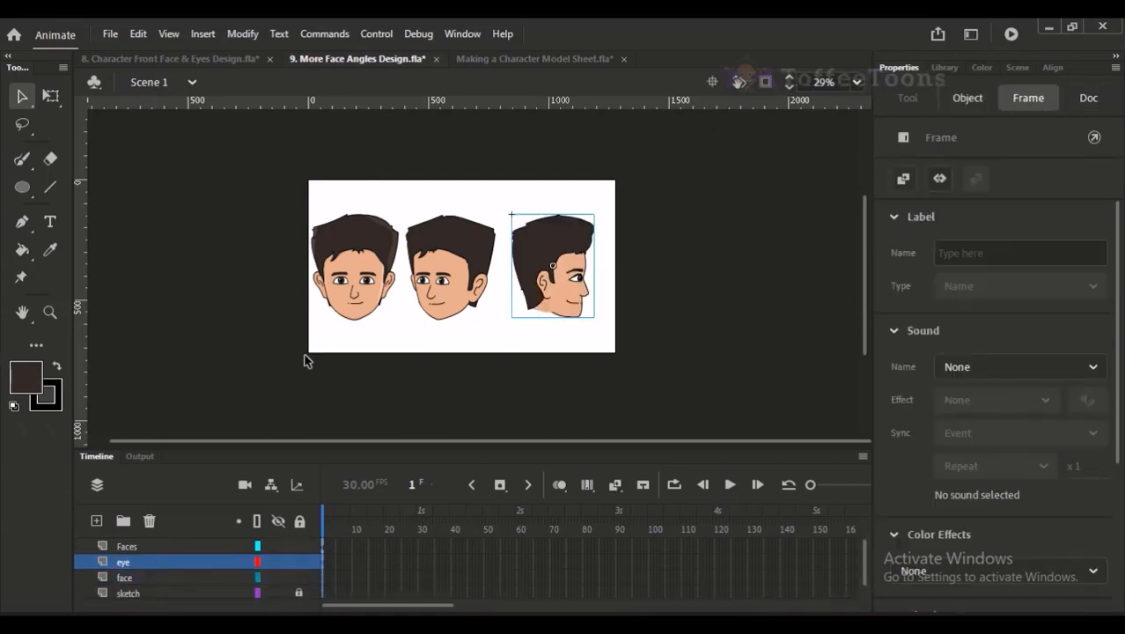
left_click_drag(454, 191, 554, 345)
left_click_drag(615, 206, 572, 213)
key("Delete")
left_click(393, 206)
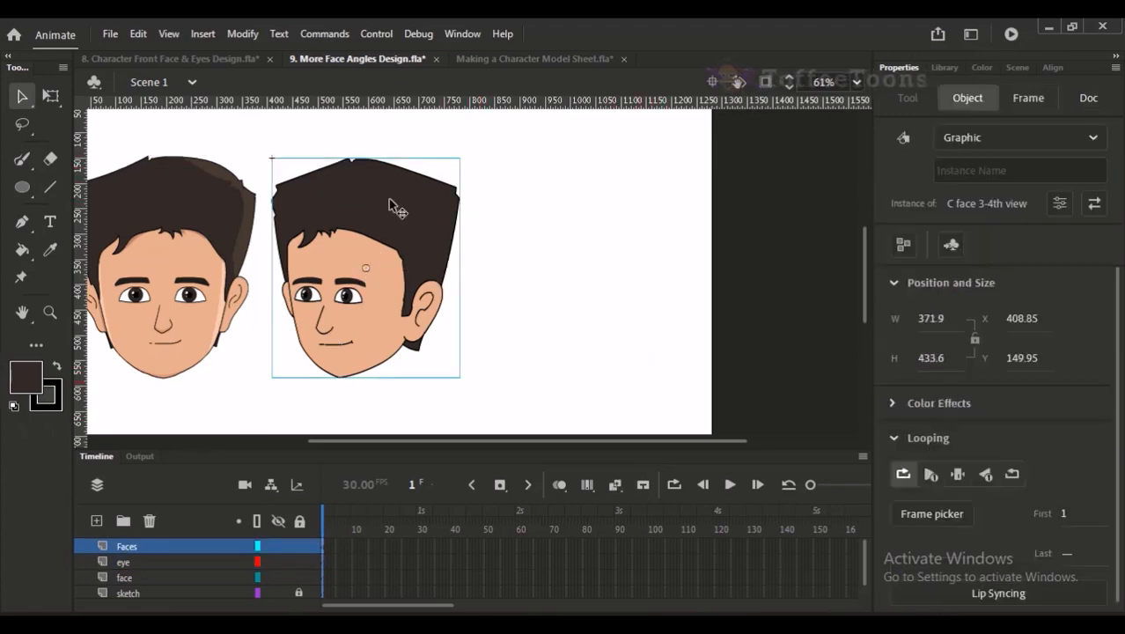
left_click(232, 219)
key("ctrl+z")
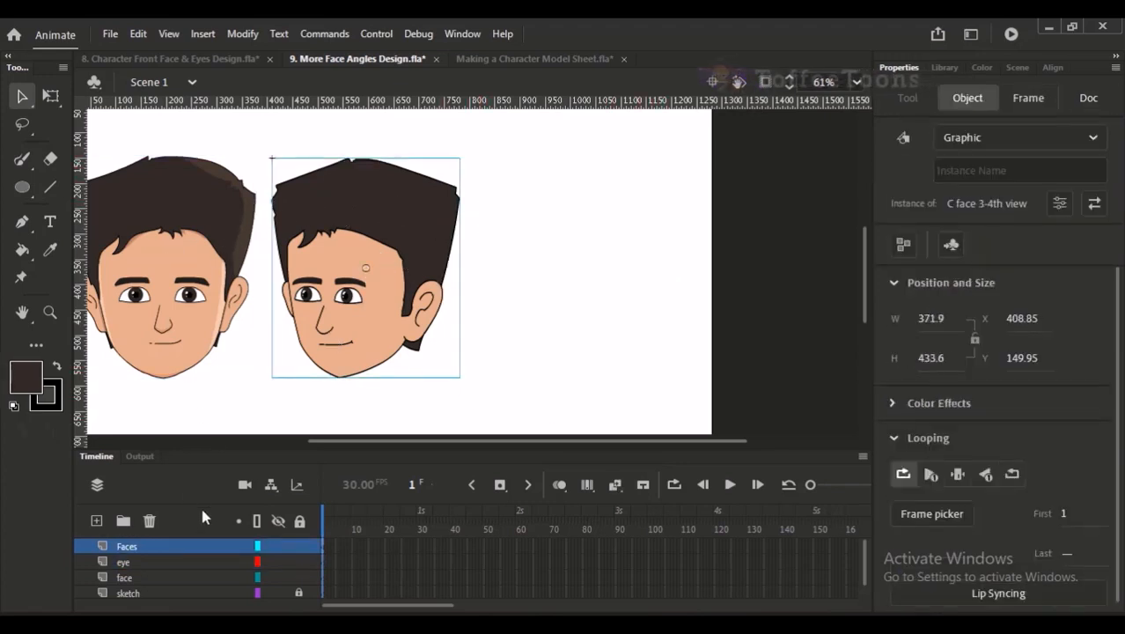
key("ctrl+z")
key("ctrl+z")
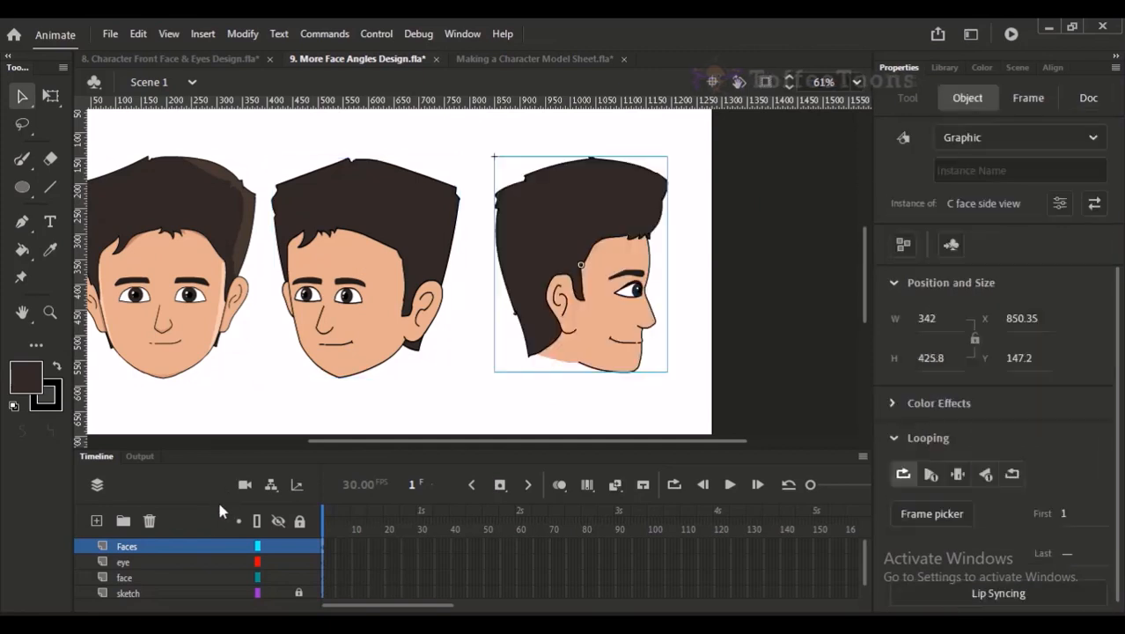
Step: Delete the eye and face layers
left_click(140, 574)
left_click(141, 566, "shift")
left_click(150, 521)
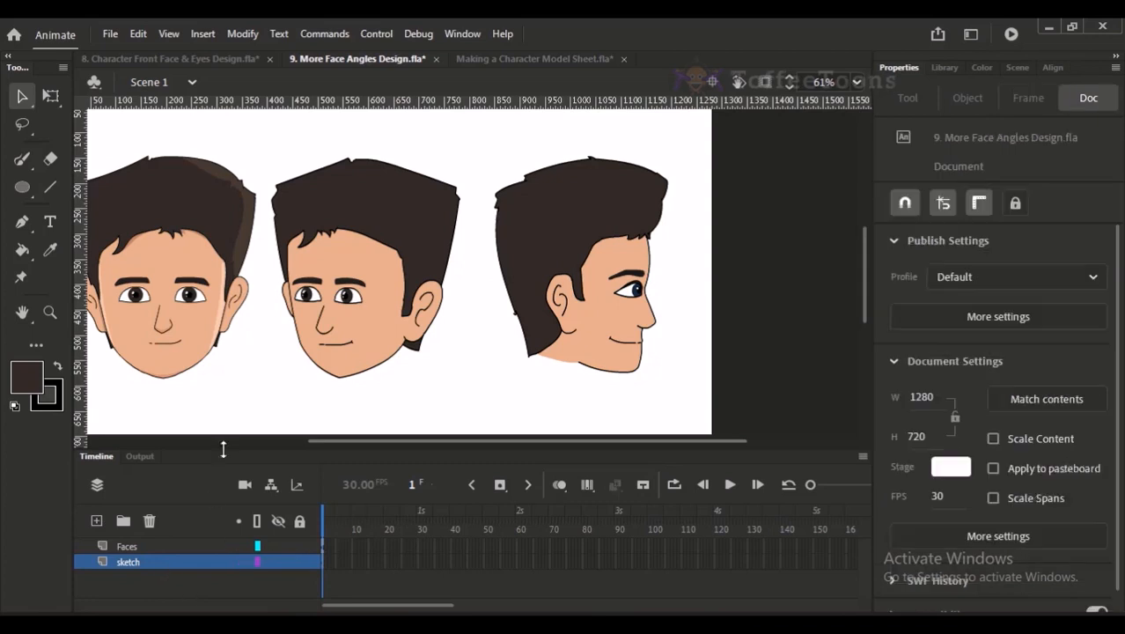
Step: Show the horizontal guides and move the side-view face to about X 827, Y 151 to line up with the other heads
key("ctrl+2")
left_click(655, 211)
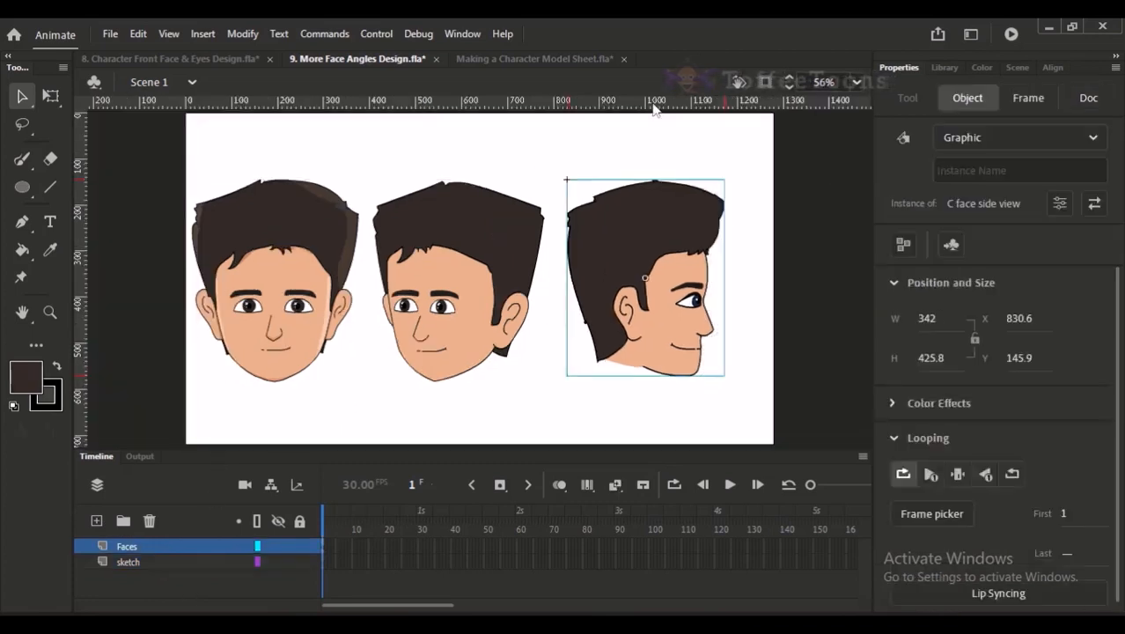
left_click_drag(653, 103, 656, 184)
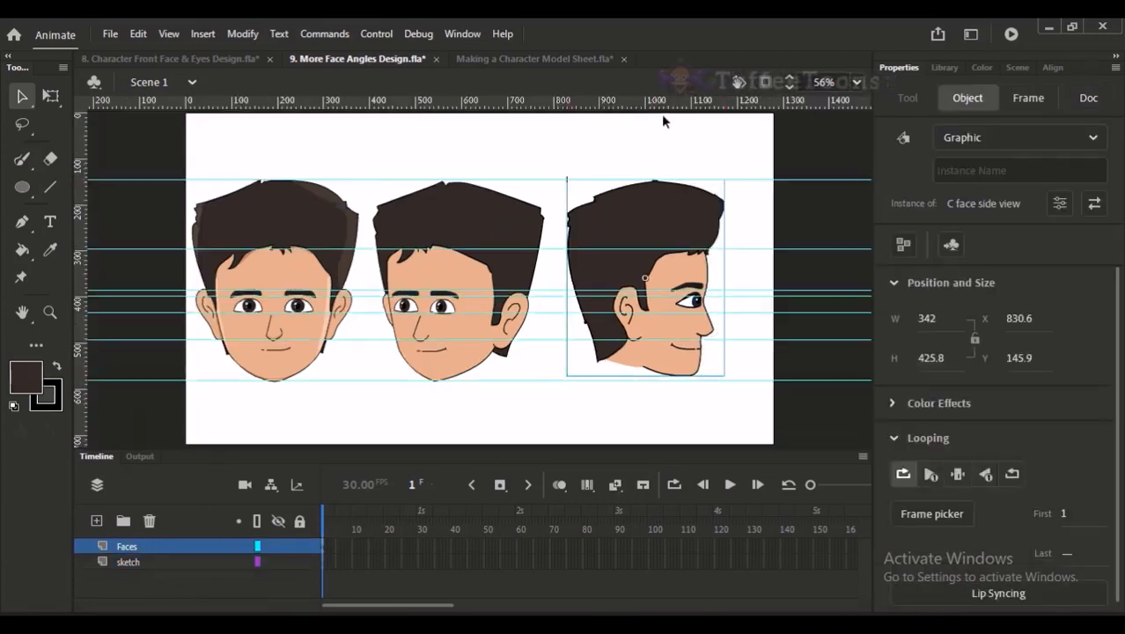
left_click_drag(661, 109, 662, 372)
key("Down")
key("Down")
key("Down")
key("Left")
key("Left")
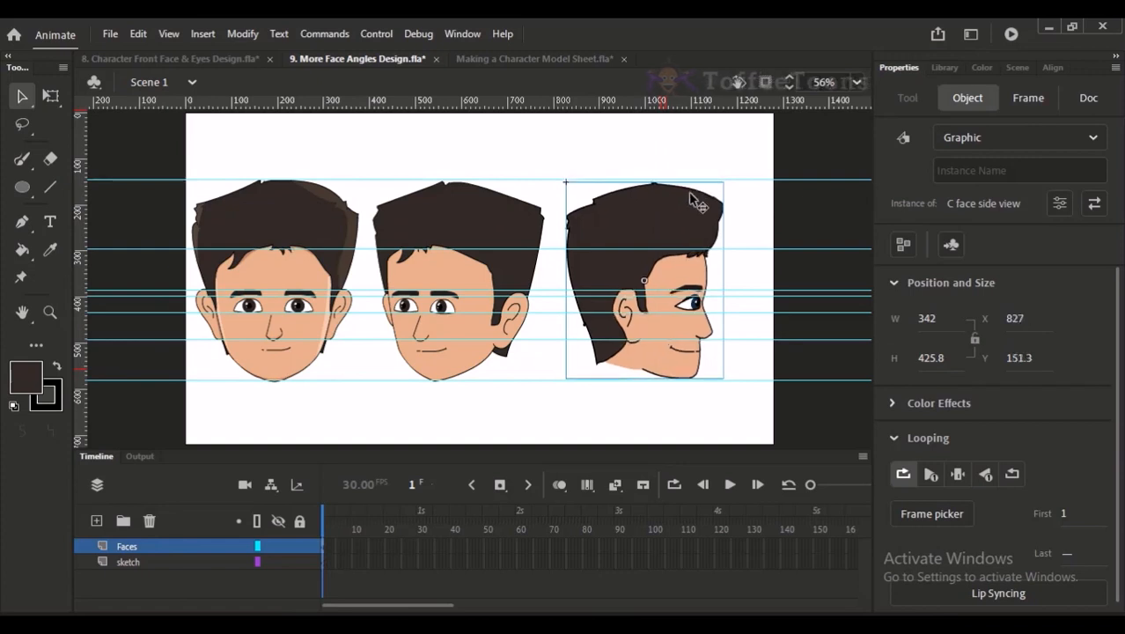
Step: Scale the side-view face to 102%, nudge it left, and hide the guides
key("ctrl+alt+s")
type("102")
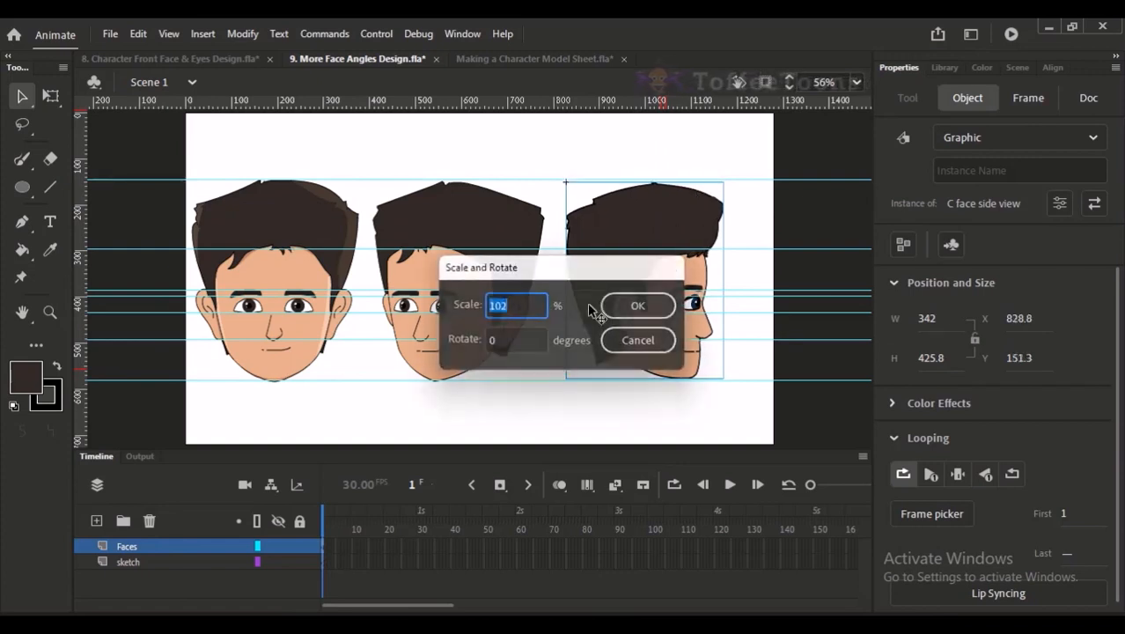
key("Return")
key("Left")
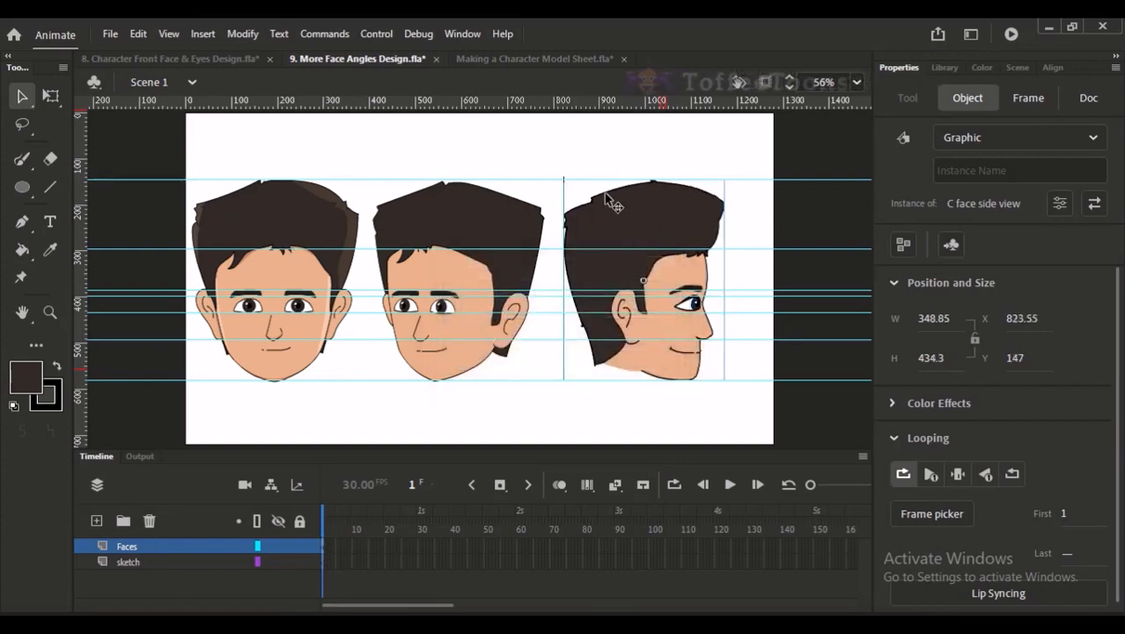
key("ctrl+semicolon")
left_click(682, 145)
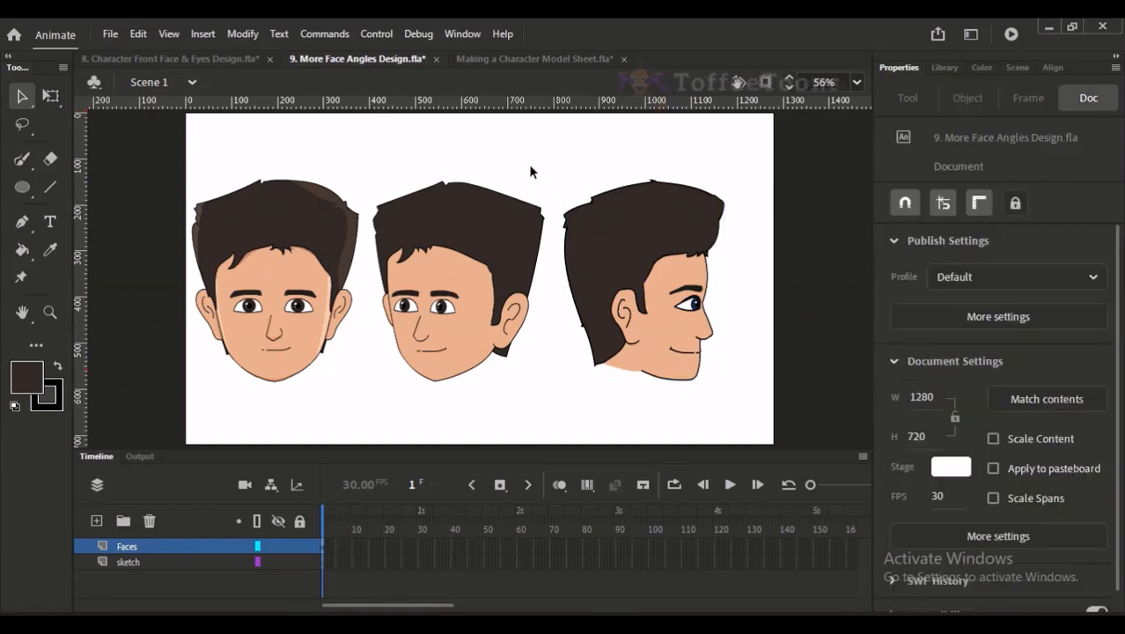
Step: Scale the eye inside the side-view face symbol to 97% and return to Scene 1
left_click(695, 304)
scroll(669, 271, "up", 5)
double_click(506, 265)
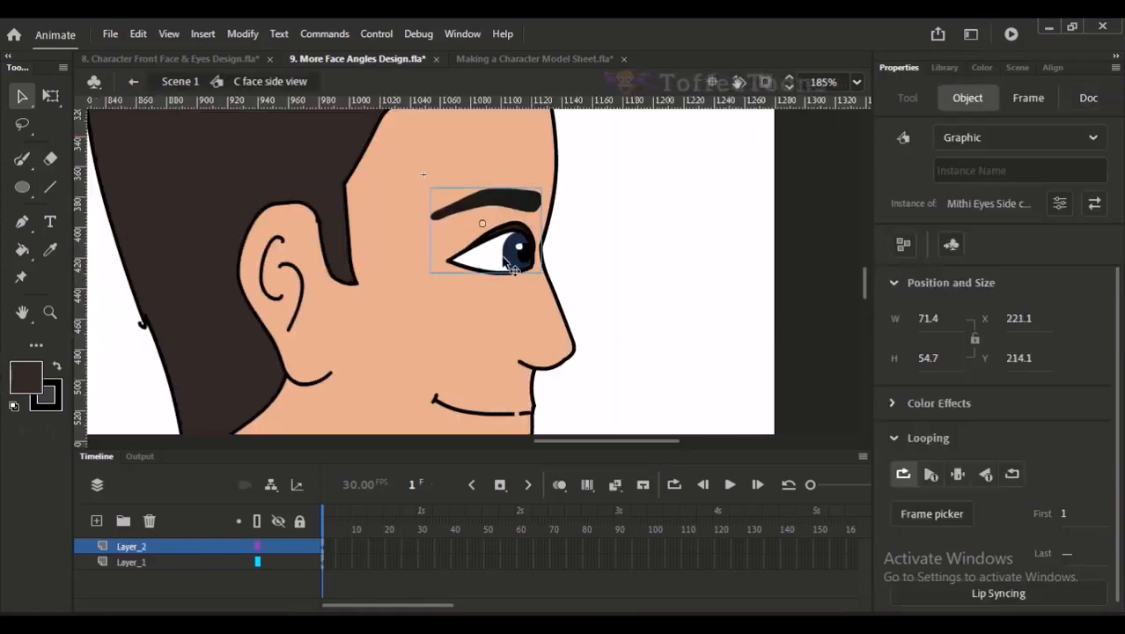
key("ctrl+alt+s")
type("97")
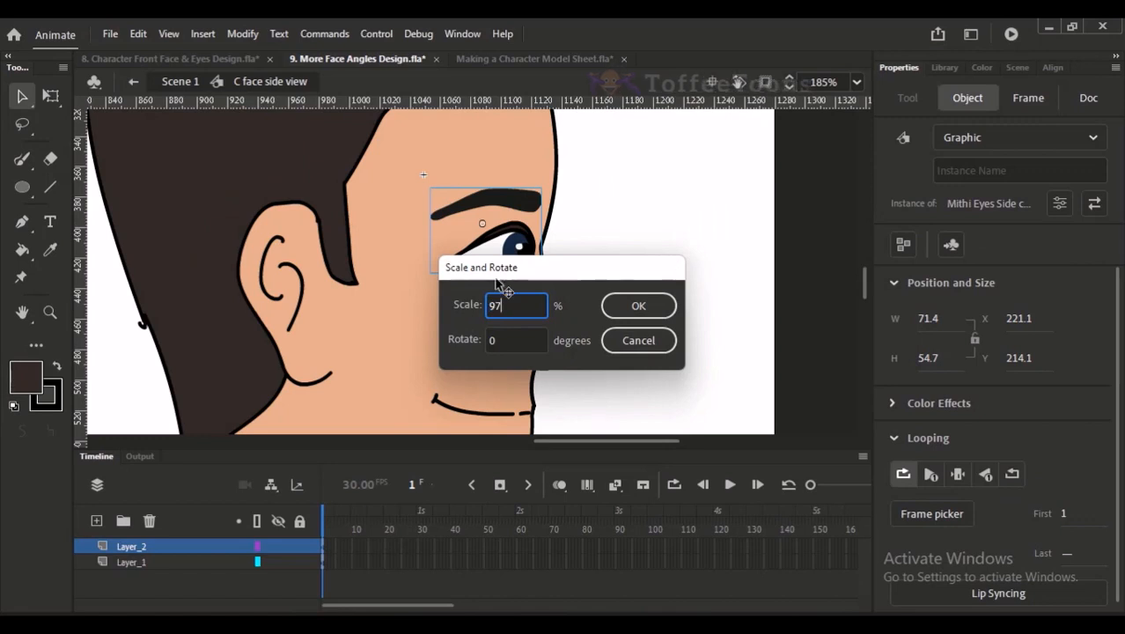
key("Return")
scroll(494, 276, "down", 3)
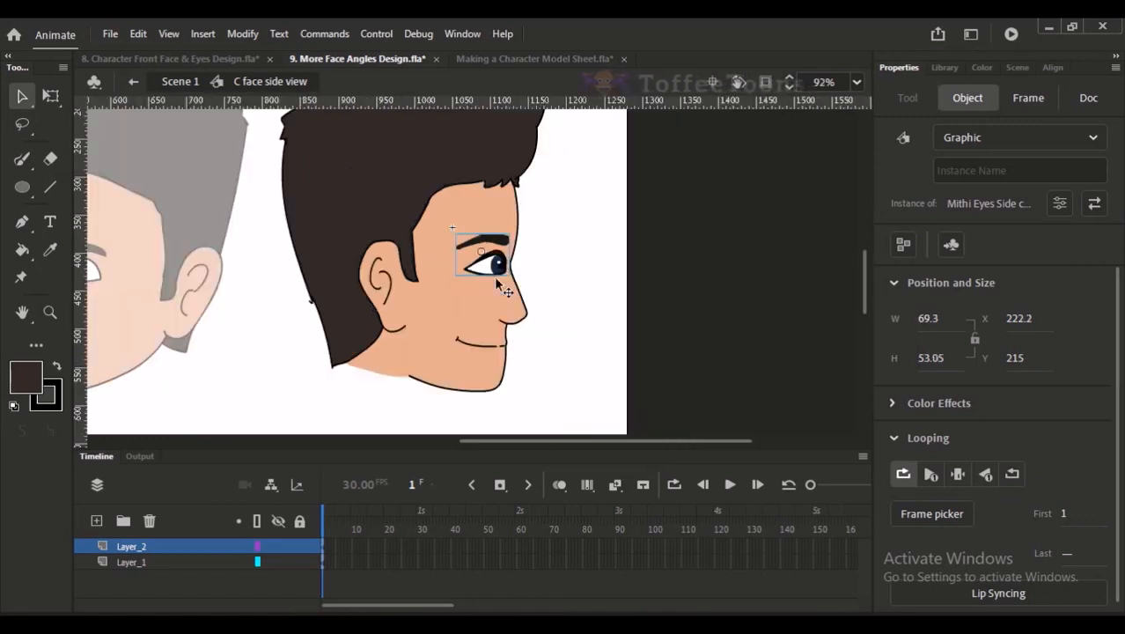
left_click(606, 218)
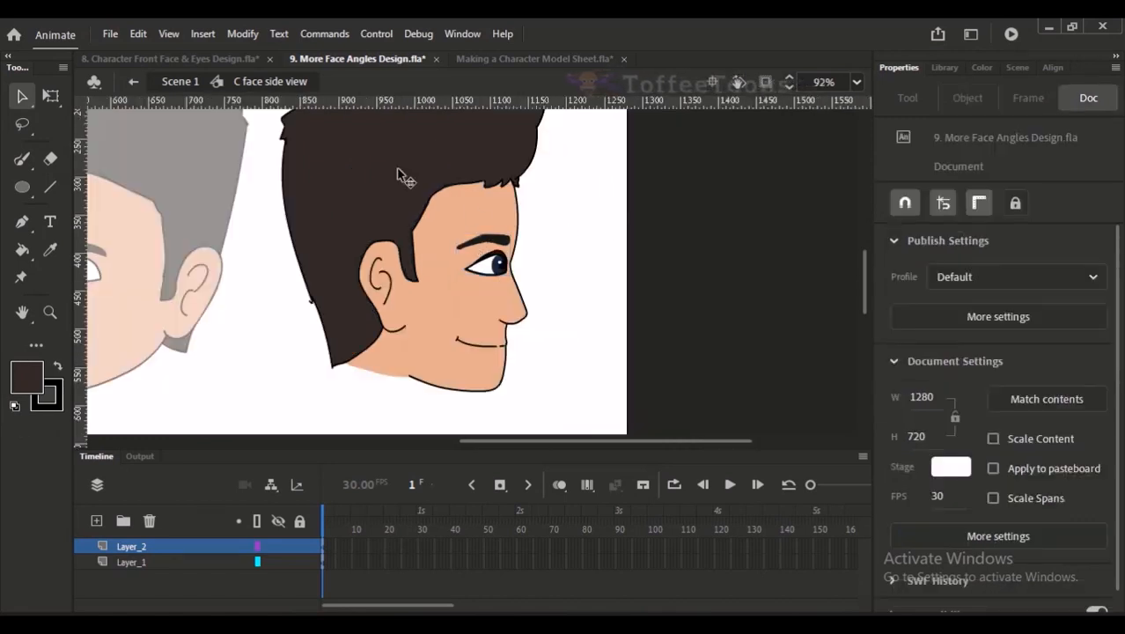
left_click(180, 81)
left_click(619, 206)
scroll(507, 375, "down", 2)
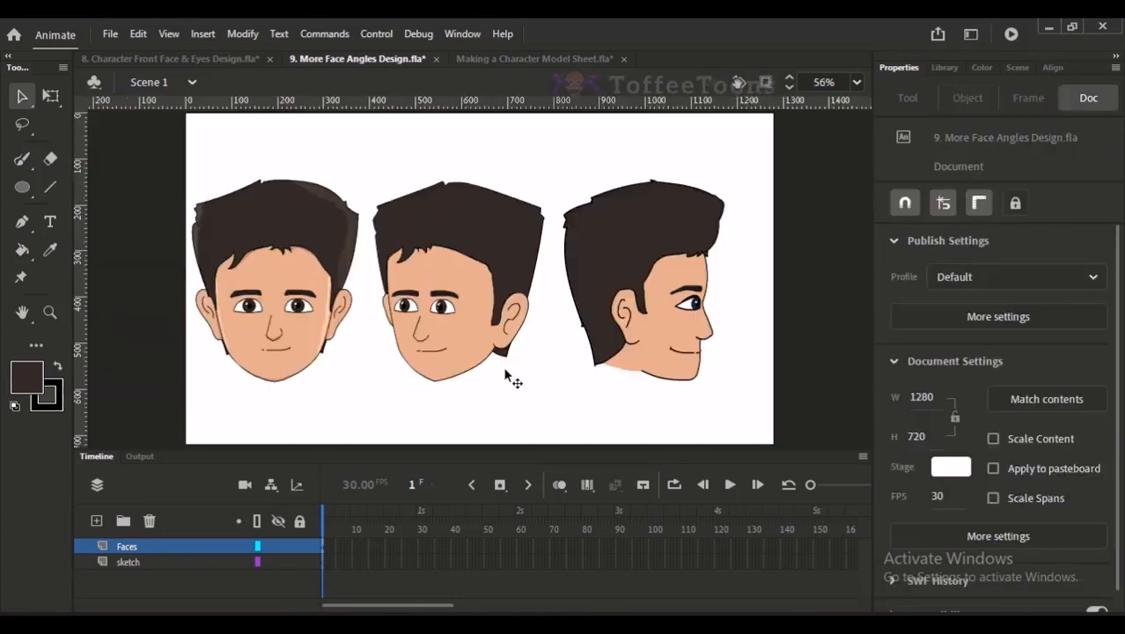
Step: Shift the three-quarter and side-view faces left to tighten the spacing, and nudge all three faces slightly left together
left_click(500, 257)
left_click_drag(637, 238, 624, 237)
left_click(657, 164)
left_click_drag(341, 150, 683, 366)
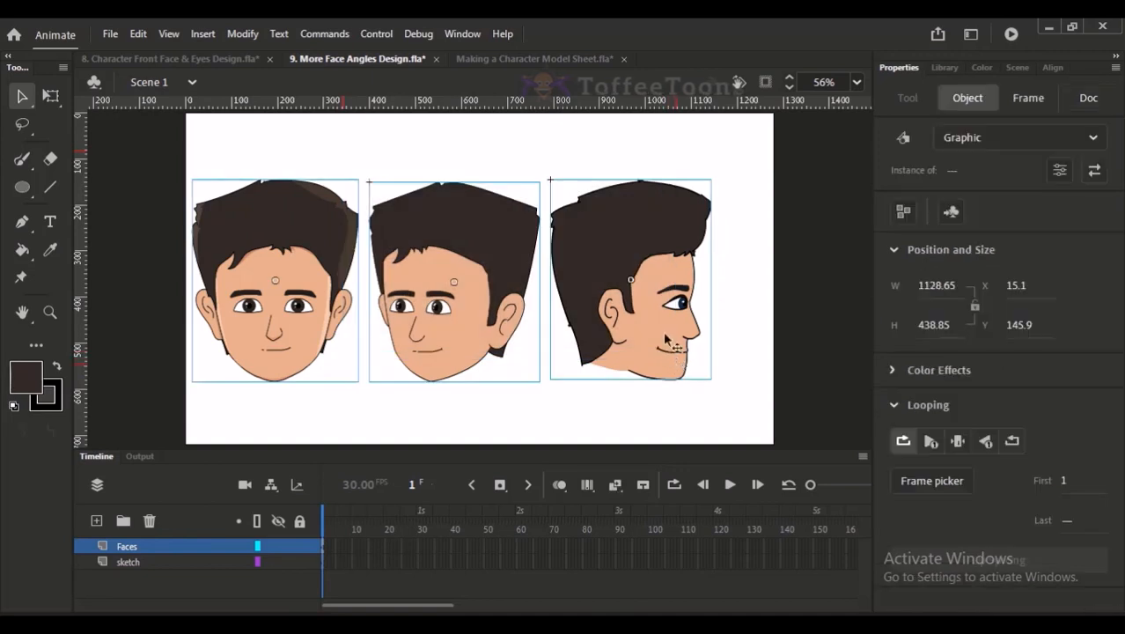
left_click(751, 147)
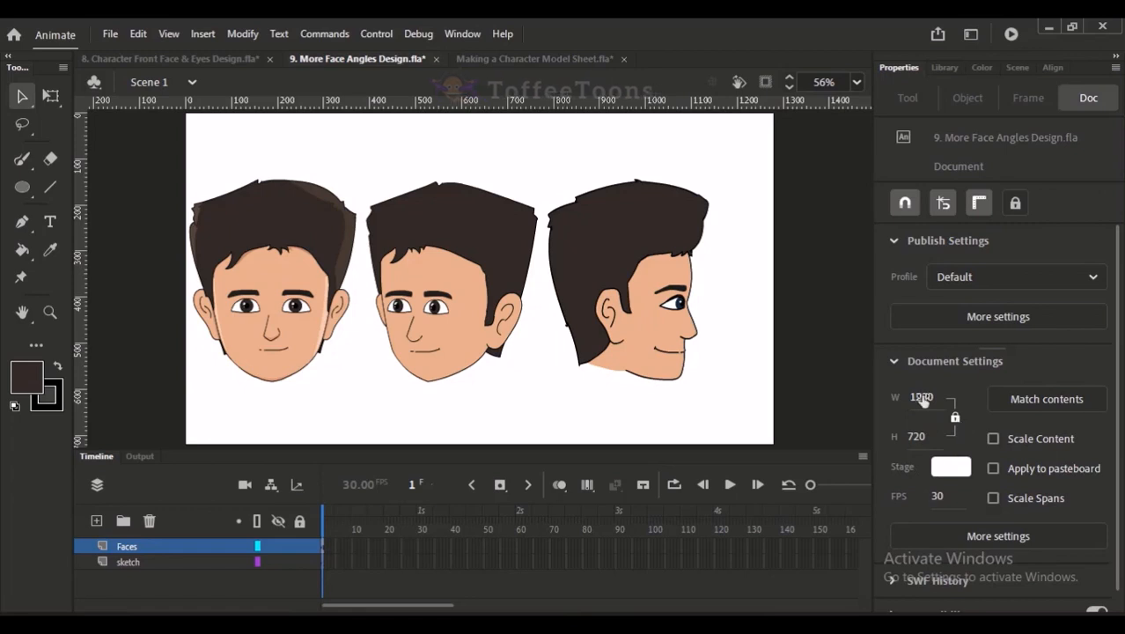
Step: Set the document width to 1670 px with width and height unlinked
left_click_drag(966, 402, 1001, 404)
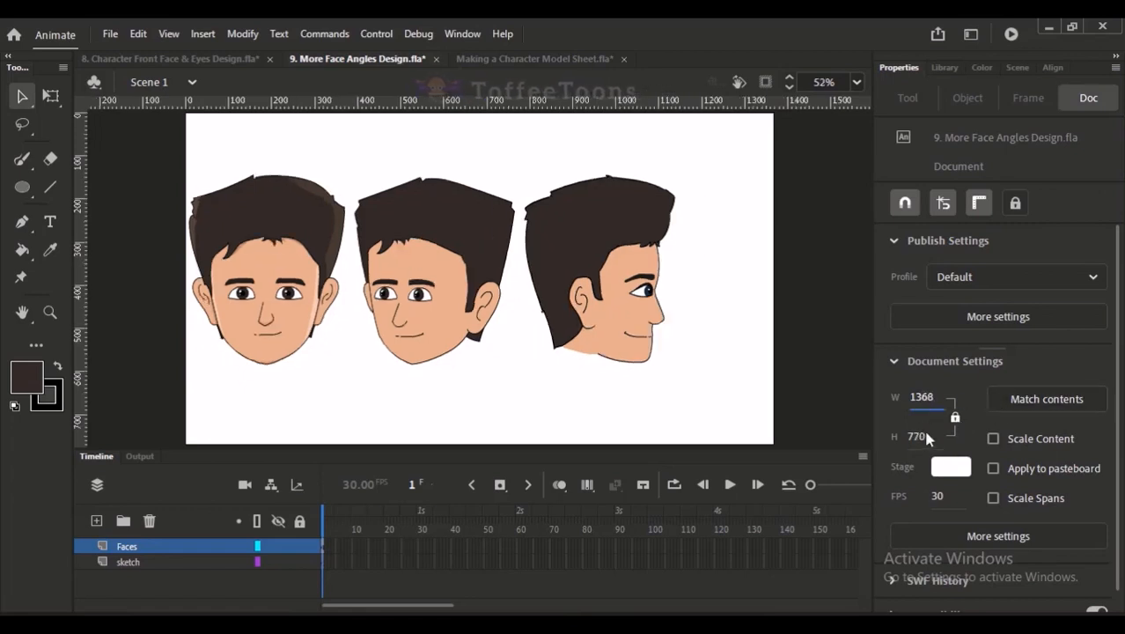
key("ctrl+z")
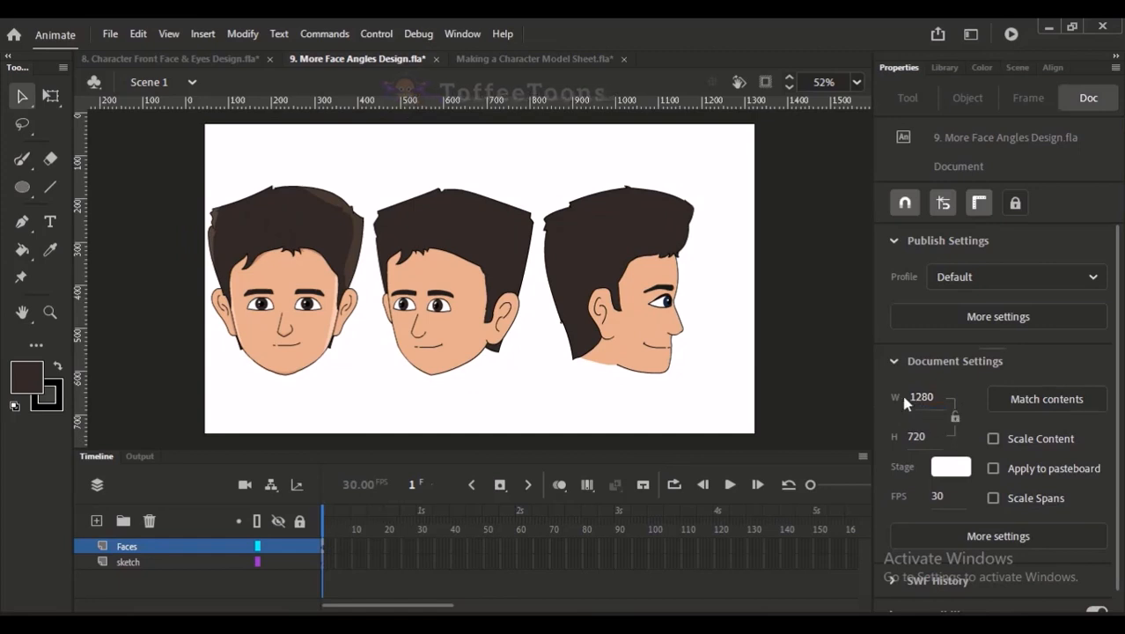
mouse_move(916, 409)
left_mouse_down()
mouse_move(981, 397)
mouse_move(912, 394)
mouse_move(924, 401)
left_mouse_up()
key("ctrl+z")
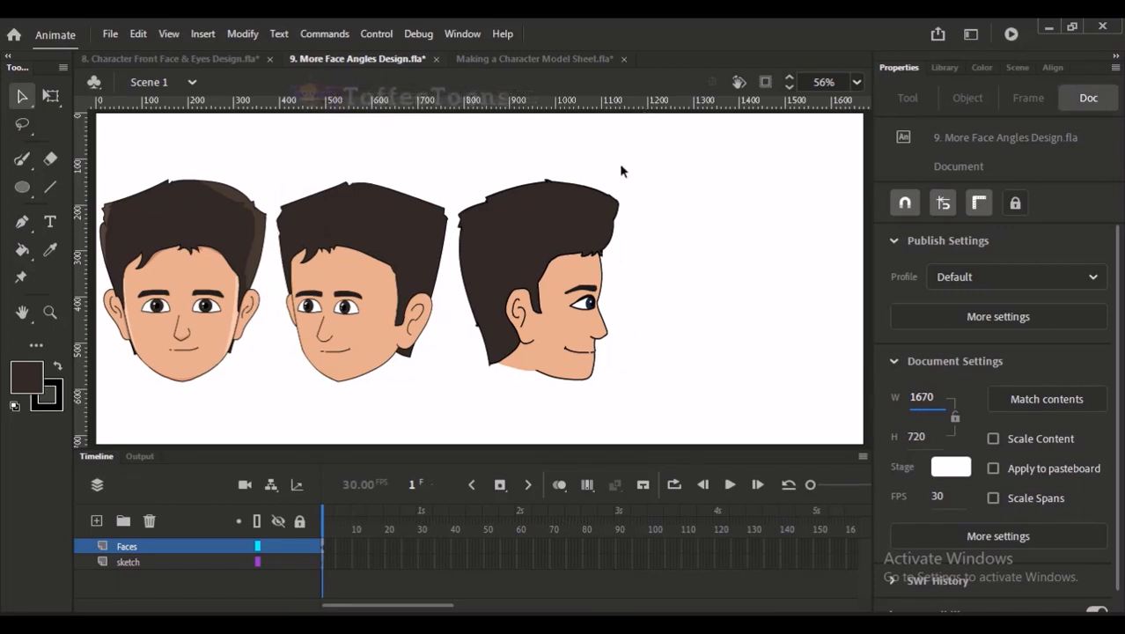
Step: Swap the order of the three-quarter and side-view faces so the side view stands between the front and three-quarter views
left_click(387, 270)
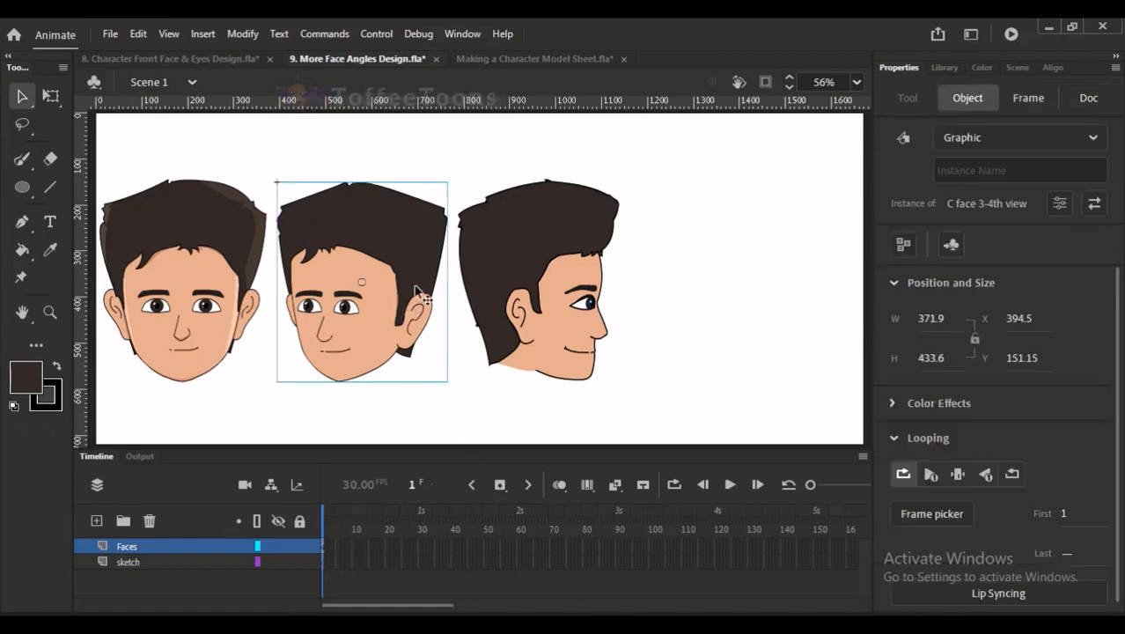
left_click_drag(398, 301, 683, 294)
left_click_drag(531, 286, 349, 284)
left_click_drag(703, 274, 567, 279)
left_click_drag(582, 280, 588, 280)
Step: Show the guides and remove all of them except the one along the tops of the heads
left_click_drag(633, 100, 664, 182)
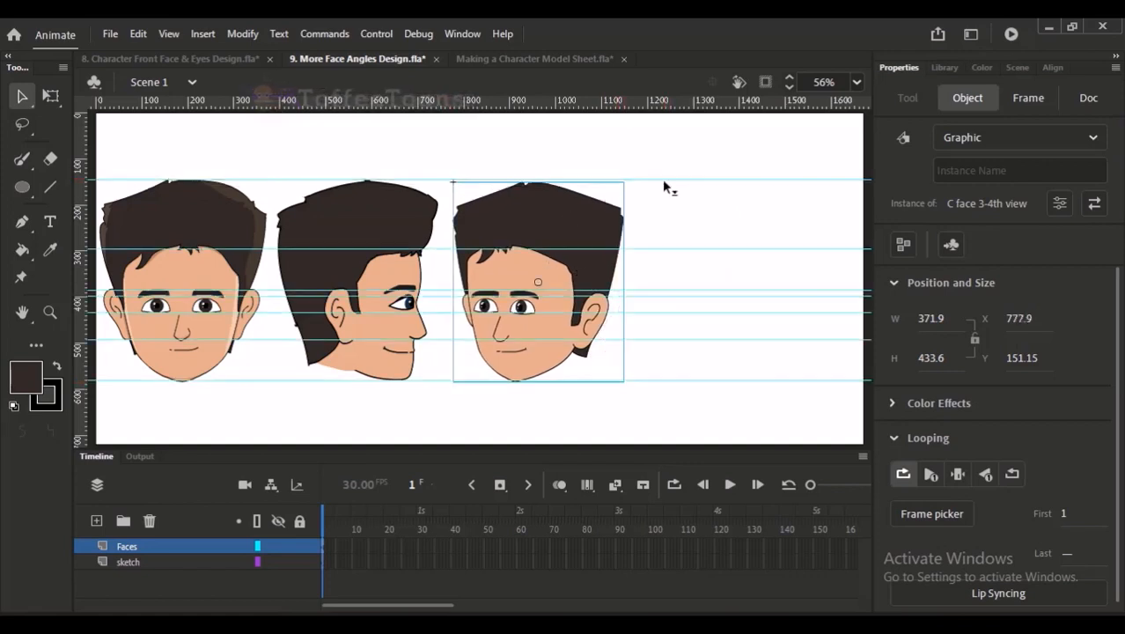
left_click_drag(677, 248, 678, 56)
left_click_drag(676, 291, 692, 55)
left_click_drag(655, 312, 678, 56)
left_click_drag(655, 343, 669, 56)
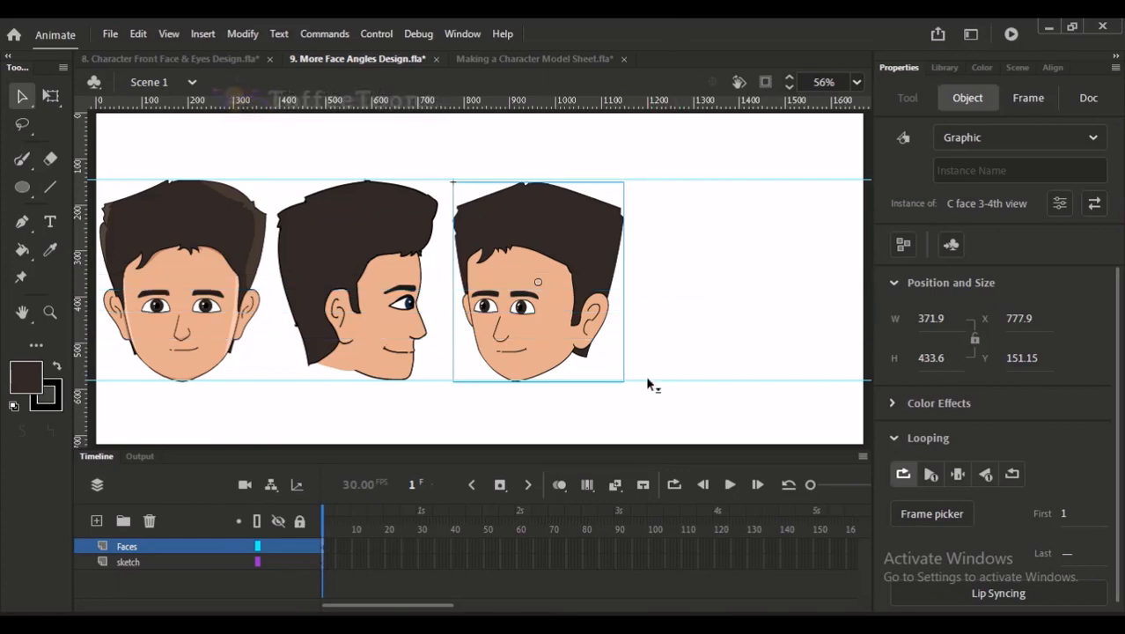
left_click_drag(647, 381, 678, 25)
Step: Place horizontal guides along the head tops and chins, and shift the three-quarter face right to about X 812
left_click_drag(639, 178, 633, 180)
left_click_drag(628, 227, 585, 227)
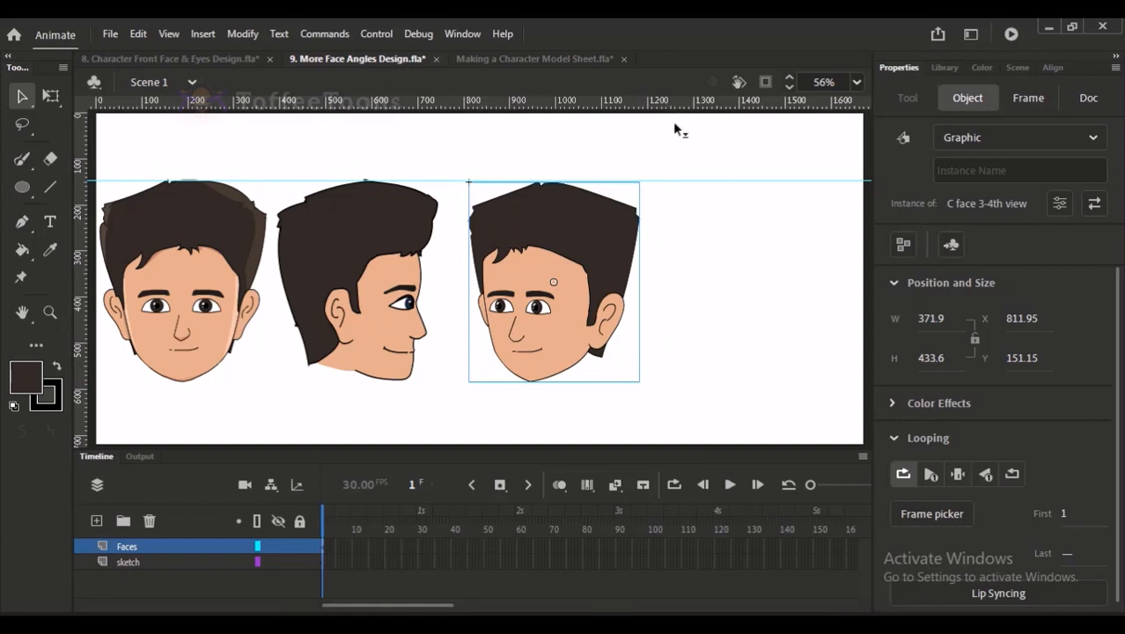
left_click_drag(672, 122, 690, 378)
key("ctrl+=")
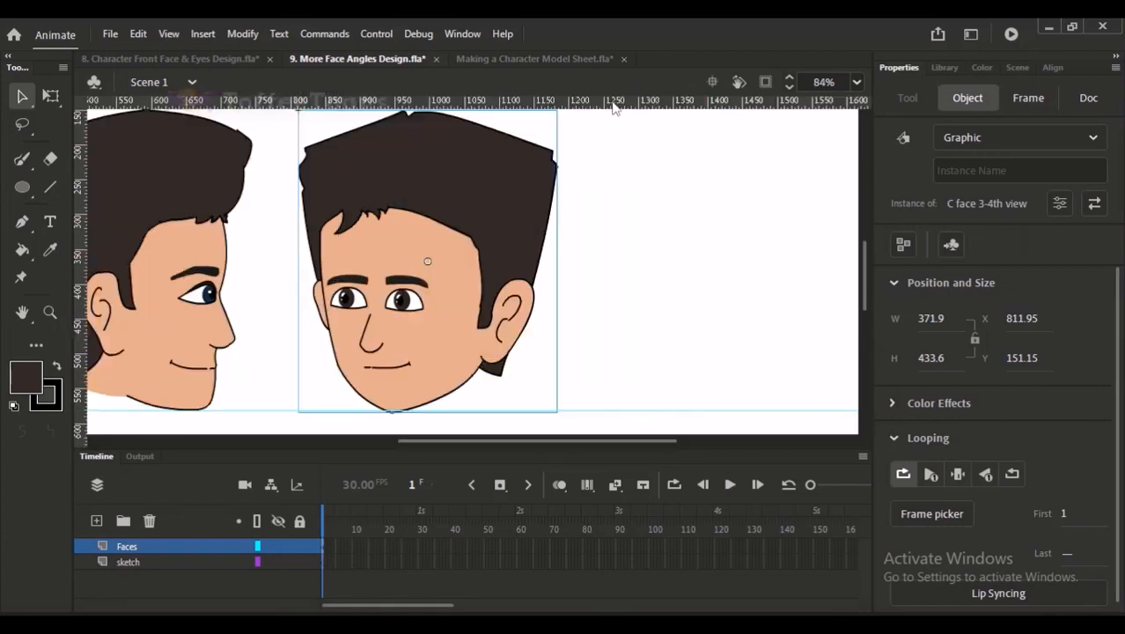
Step: Examine the three-quarter back head in Making a Character Model Sheet.fla and switch to the 8. Character Front Face & Eyes Design.fla document
left_click(528, 58)
scroll(185, 114, "down", 3)
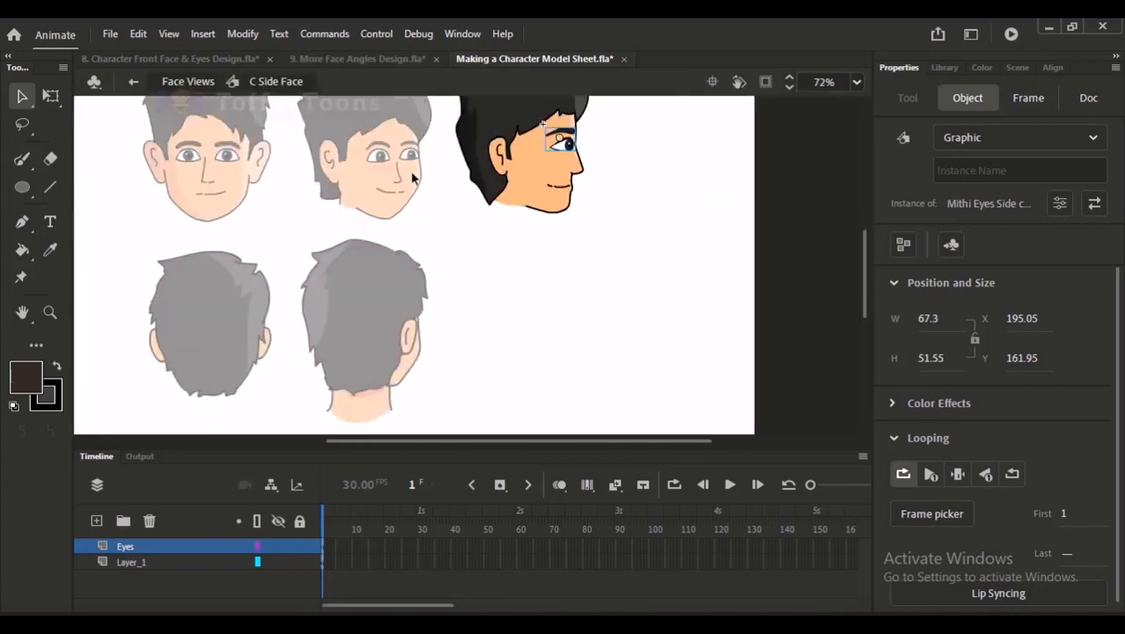
left_click(403, 334)
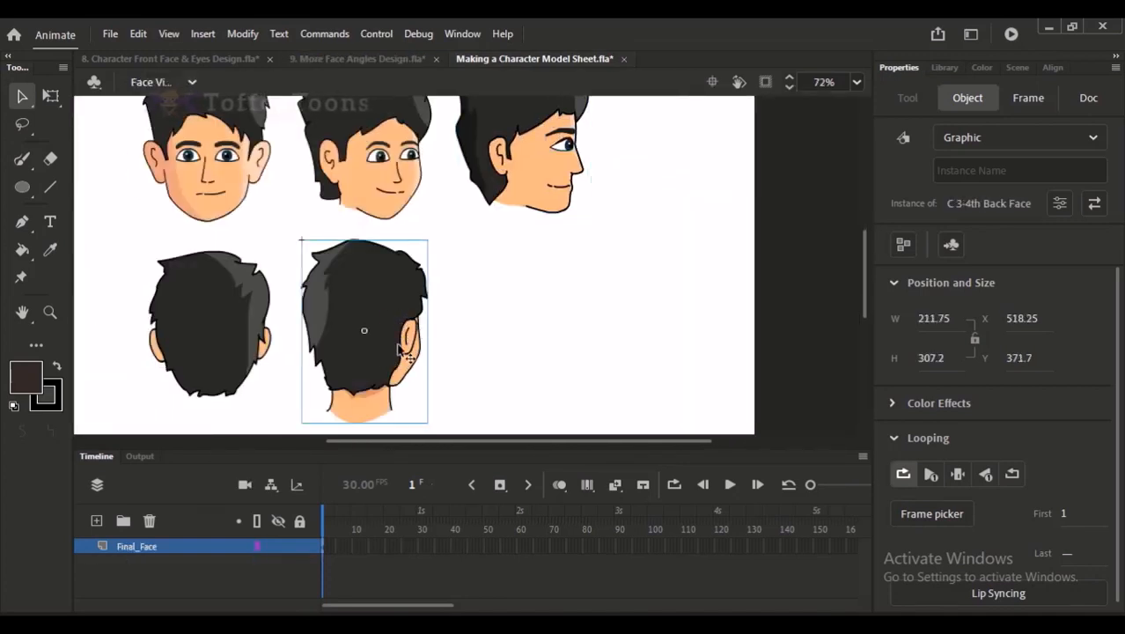
left_click(220, 60)
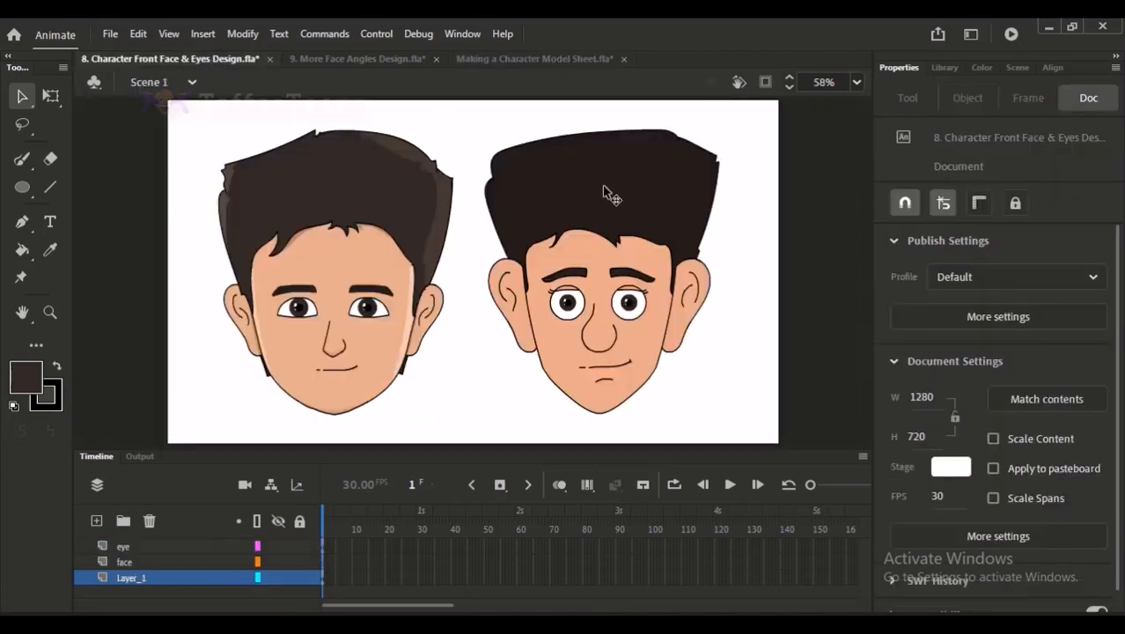
Step: Return to 9. More Face Angles Design.fla and place horizontal guides across the faces at eyebrow and mouth level
left_click(544, 63)
left_click(358, 58)
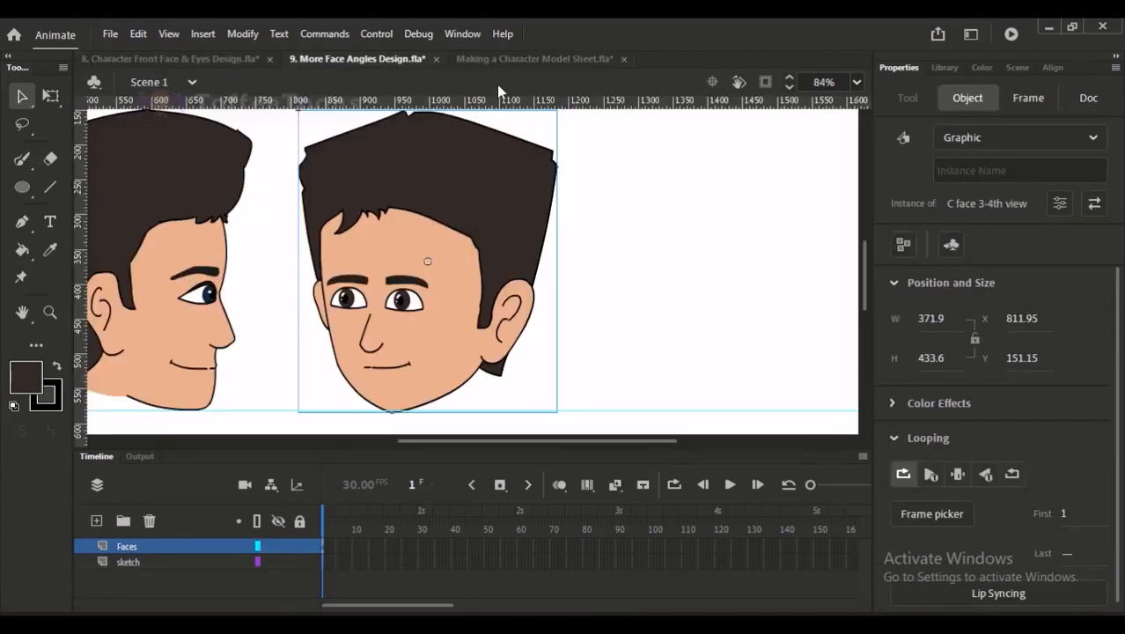
left_click_drag(519, 199, 566, 364)
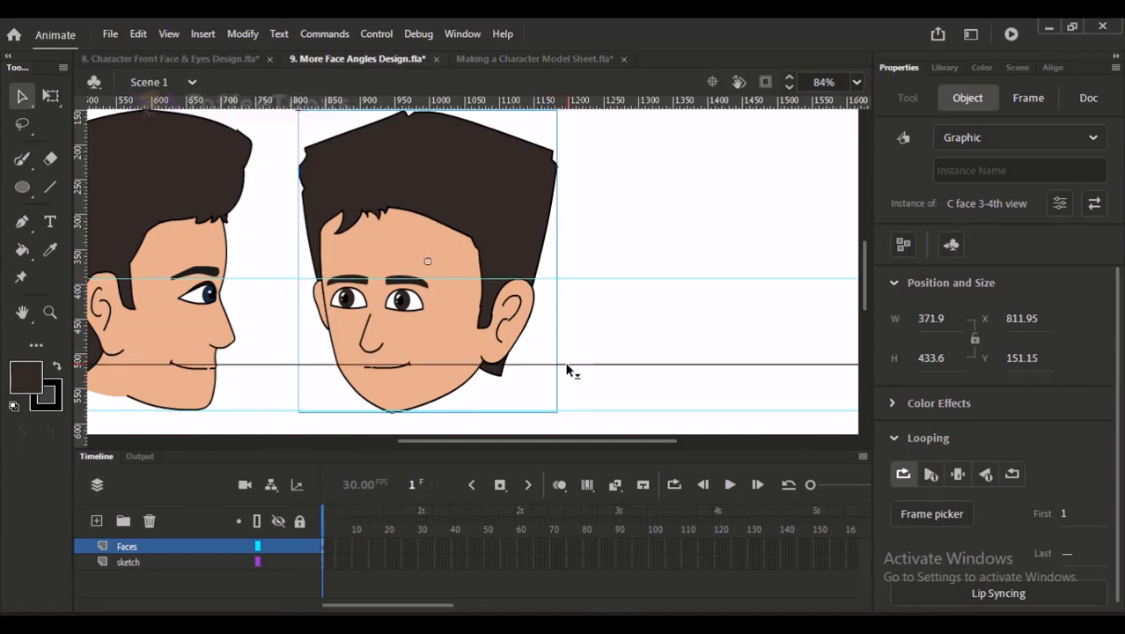
left_click_drag(588, 322, 525, 325)
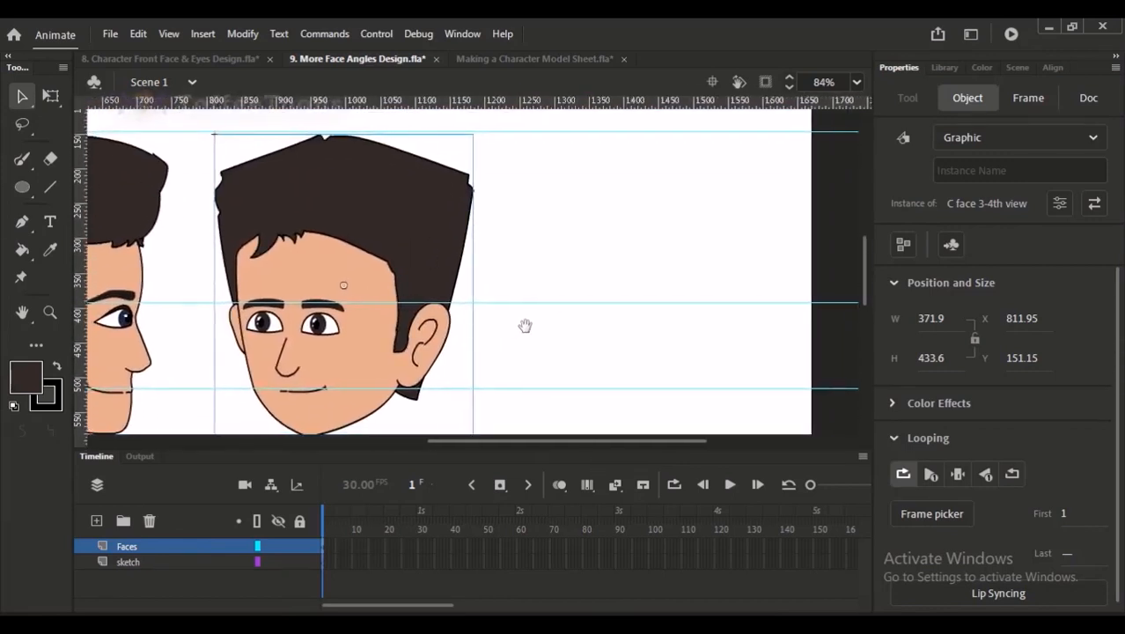
Step: Check the three-quarter back head in Making a Character Model Sheet.fla and ready the Classic Brush on the sketch layer of 9. More Face Angles Design.fla
left_click(548, 58)
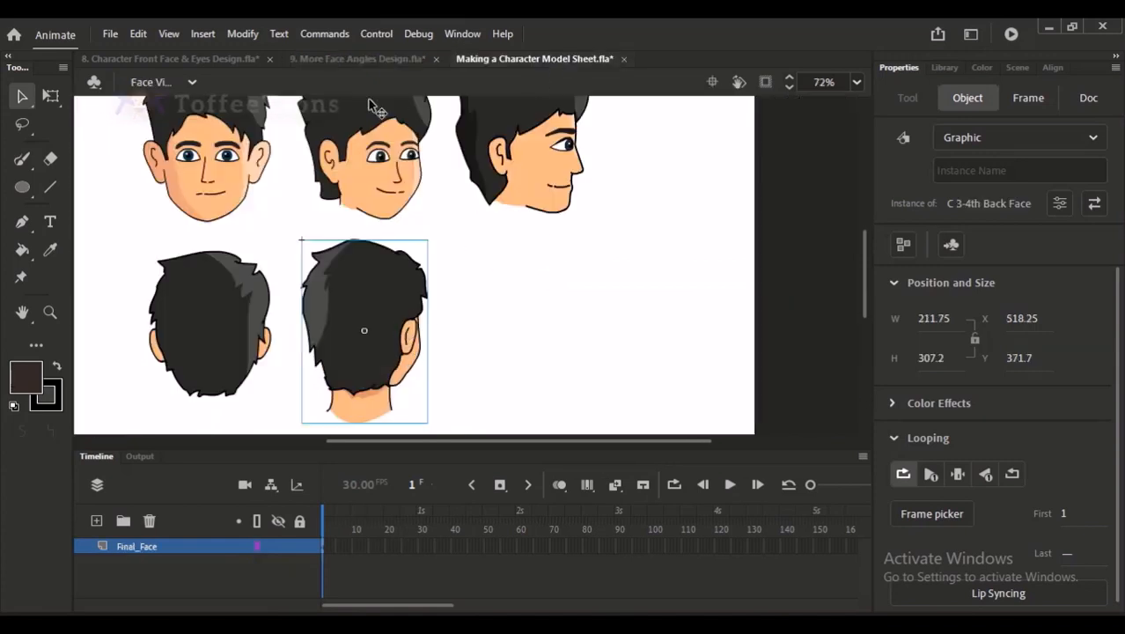
left_click(382, 62)
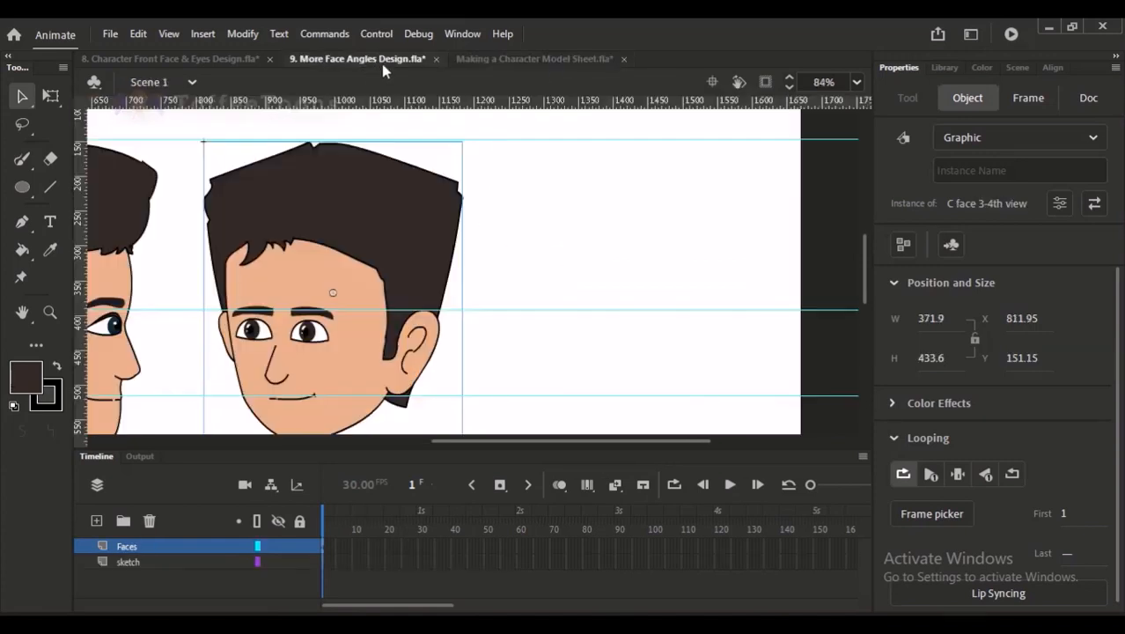
left_click(496, 200)
left_click(36, 161)
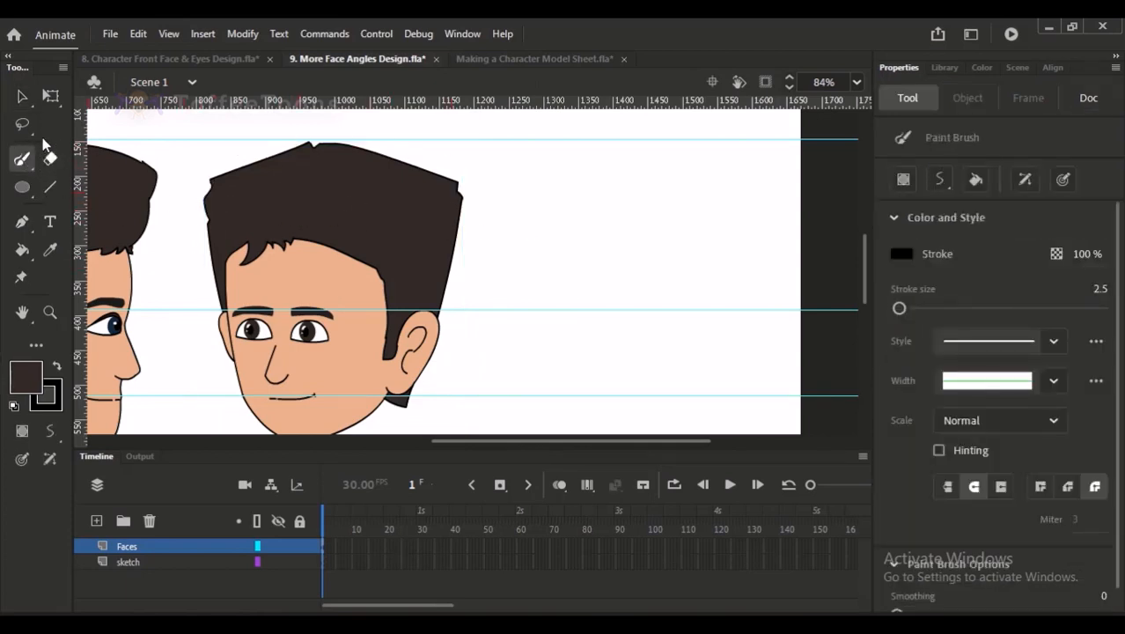
key("v")
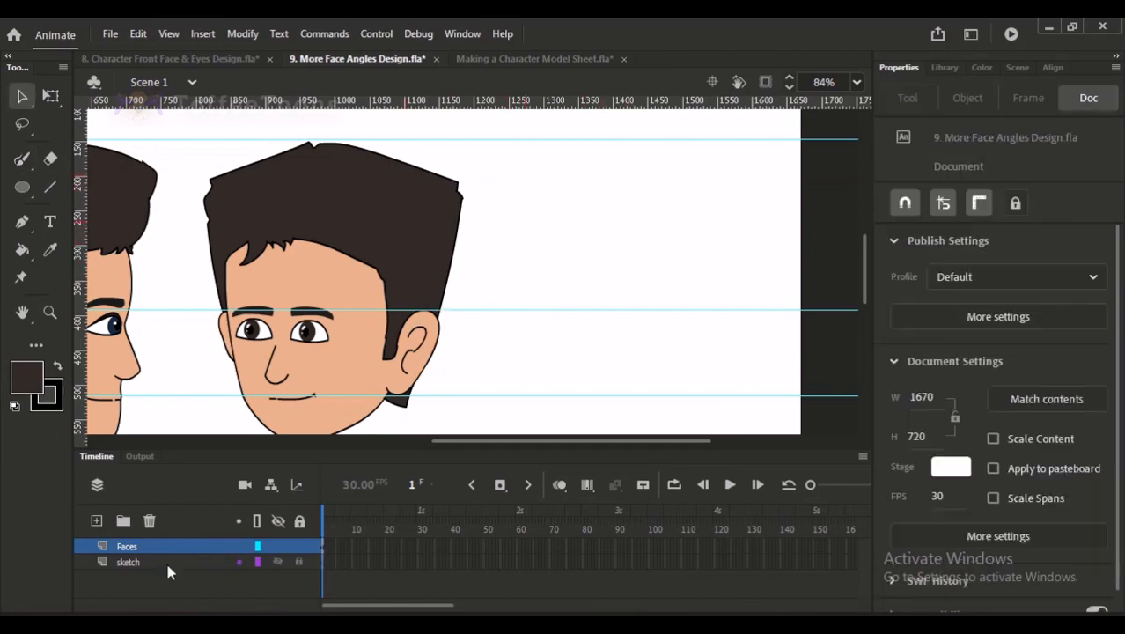
left_click(166, 561)
key("b")
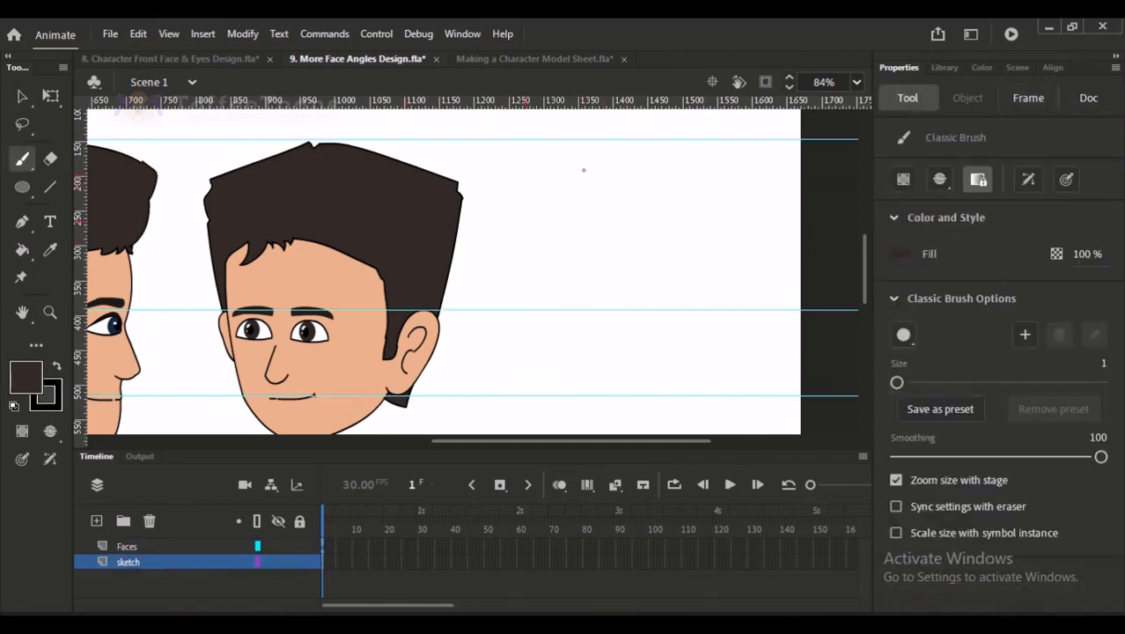
left_click_drag(583, 167, 529, 200)
key("ctrl+minus")
key("ctrl+z")
left_click_drag(540, 242, 581, 261)
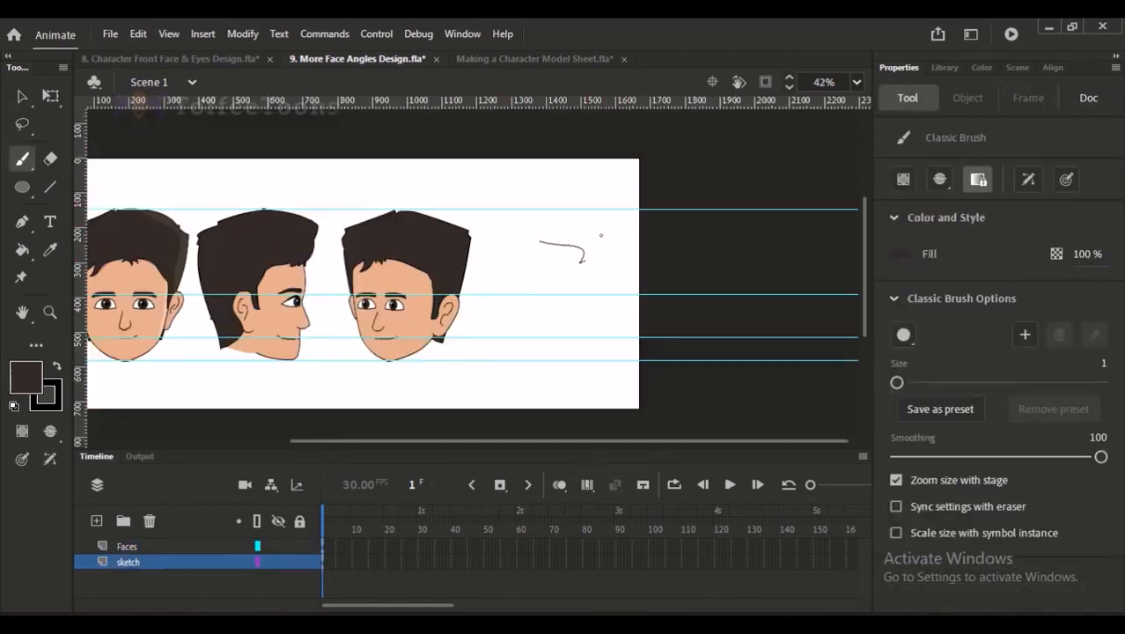
left_click_drag(489, 174, 595, 372)
key("ctrl+z")
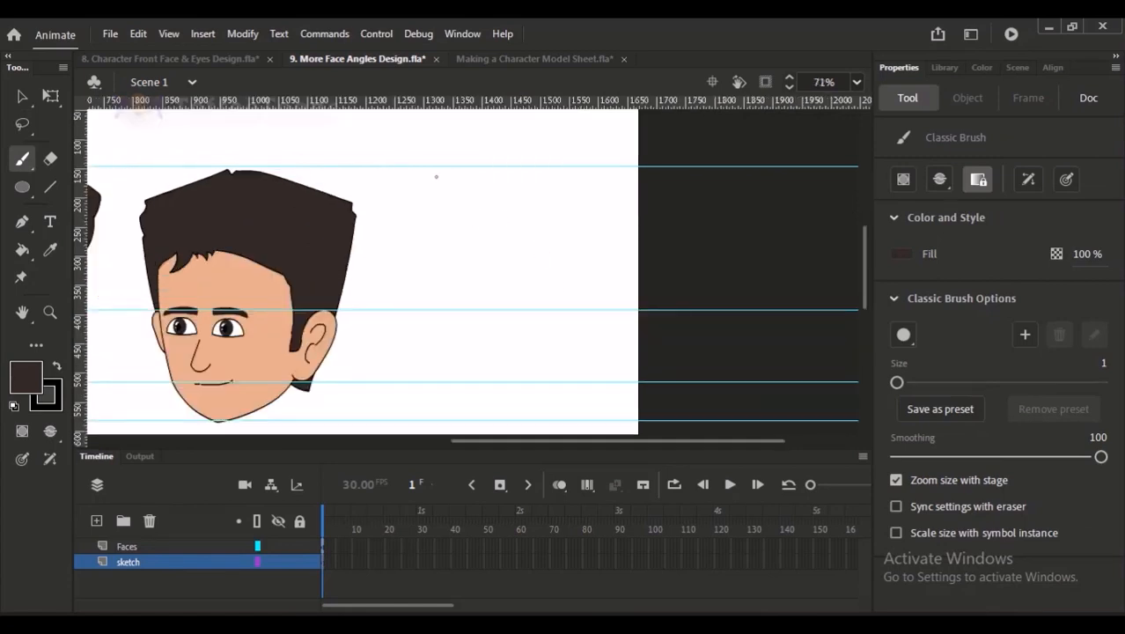
Step: Sketch the back head's top outline along the head-top guide and its jagged right hair edge down to the eyebrow guide
mouse_move(432, 176)
left_mouse_down()
mouse_move(521, 172)
mouse_move(556, 201)
mouse_move(531, 172)
mouse_move(595, 195)
left_mouse_up()
key("ctrl+z")
key("ctrl+z")
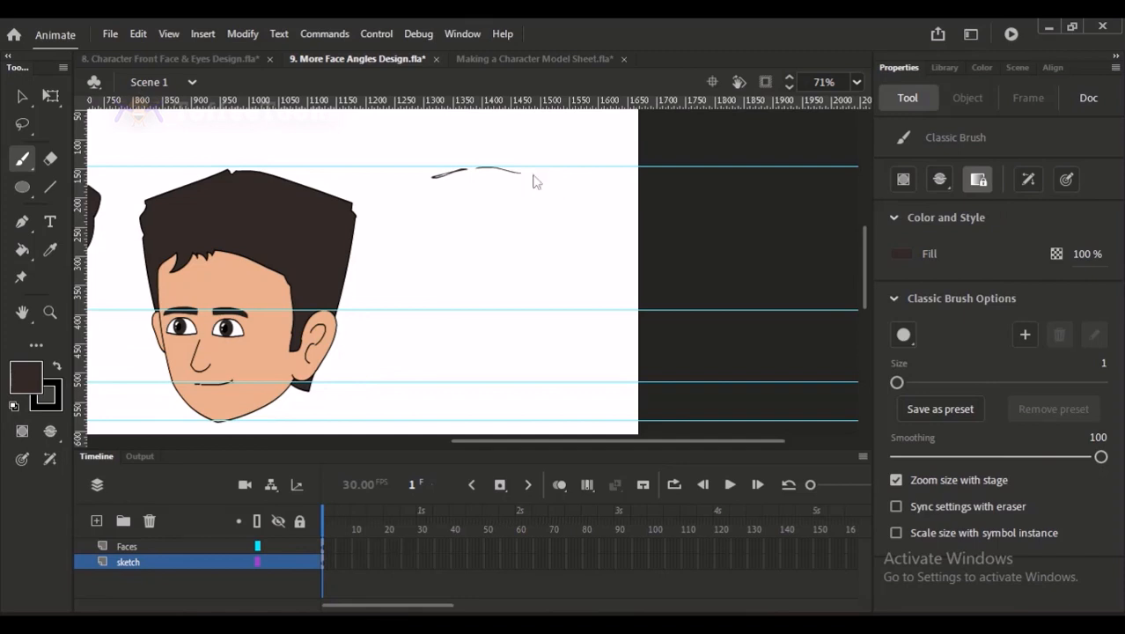
mouse_move(529, 174)
left_mouse_down()
mouse_move(579, 206)
mouse_move(562, 269)
left_mouse_up()
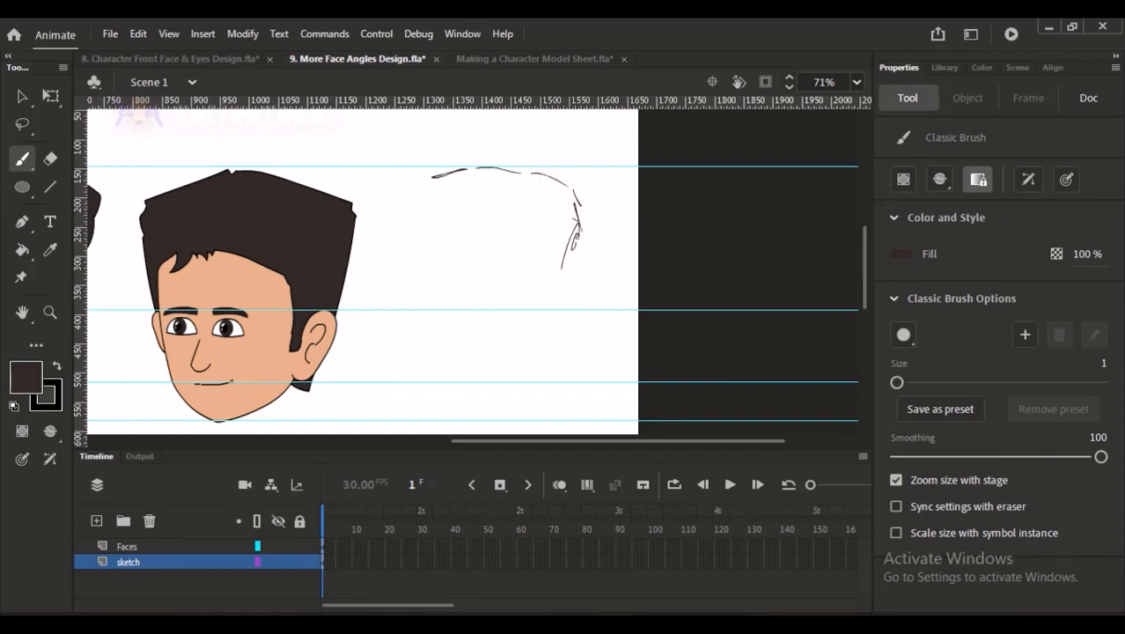
left_click_drag(573, 249, 551, 289)
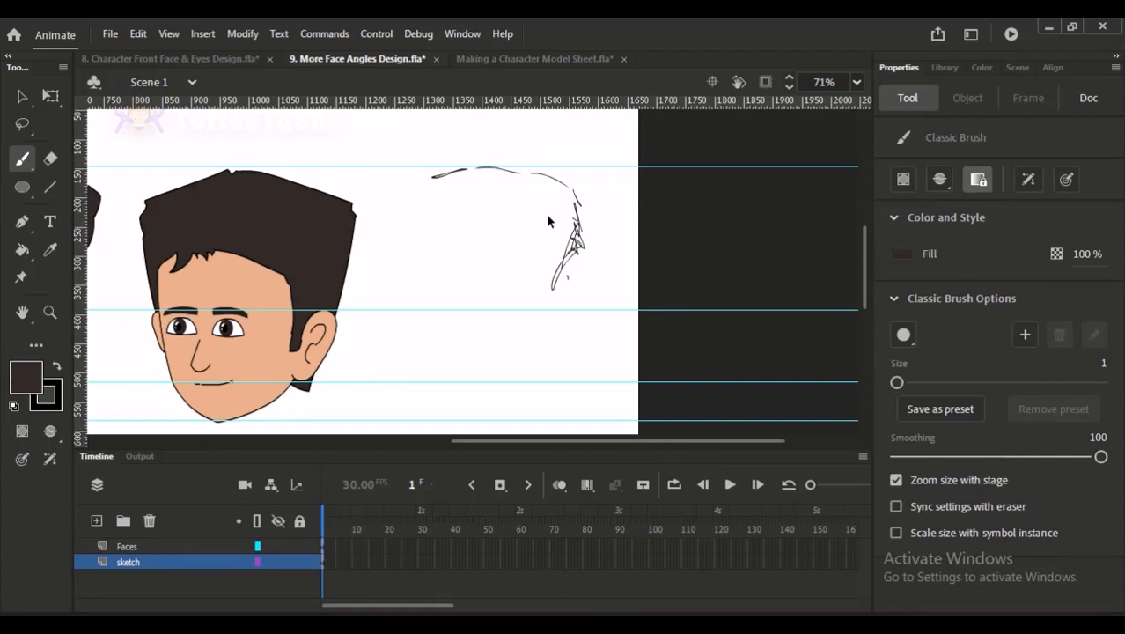
left_click_drag(576, 216, 587, 266)
key("ctrl+z")
mouse_move(573, 196)
left_mouse_down()
mouse_move(586, 266)
mouse_move(555, 315)
left_mouse_up()
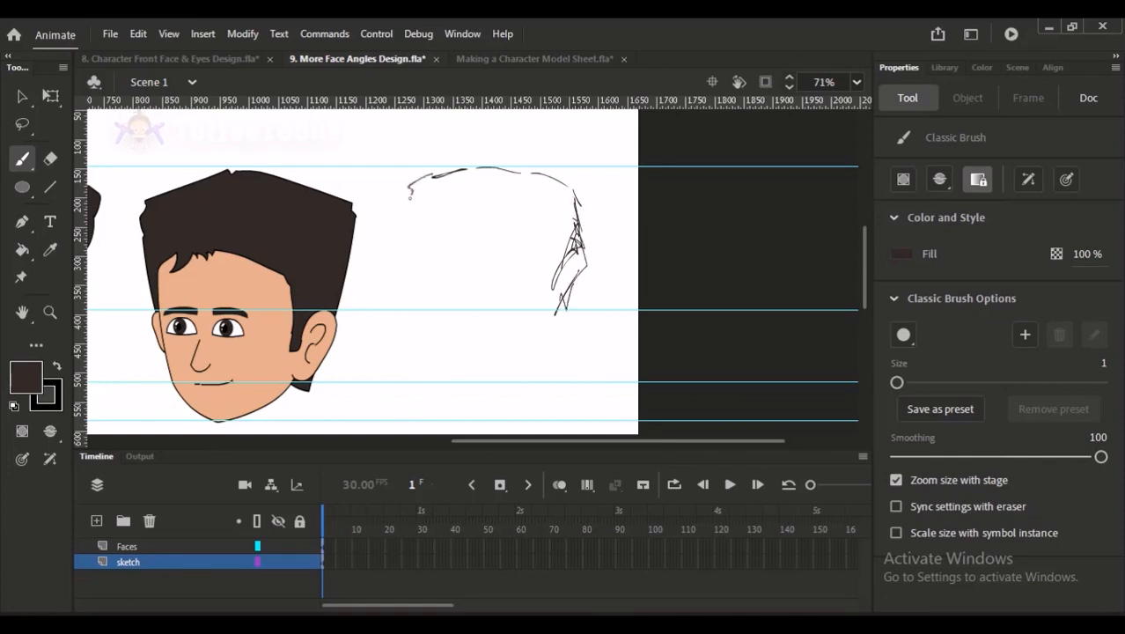
mouse_move(485, 163)
left_mouse_down()
mouse_move(541, 182)
mouse_move(407, 190)
left_mouse_up()
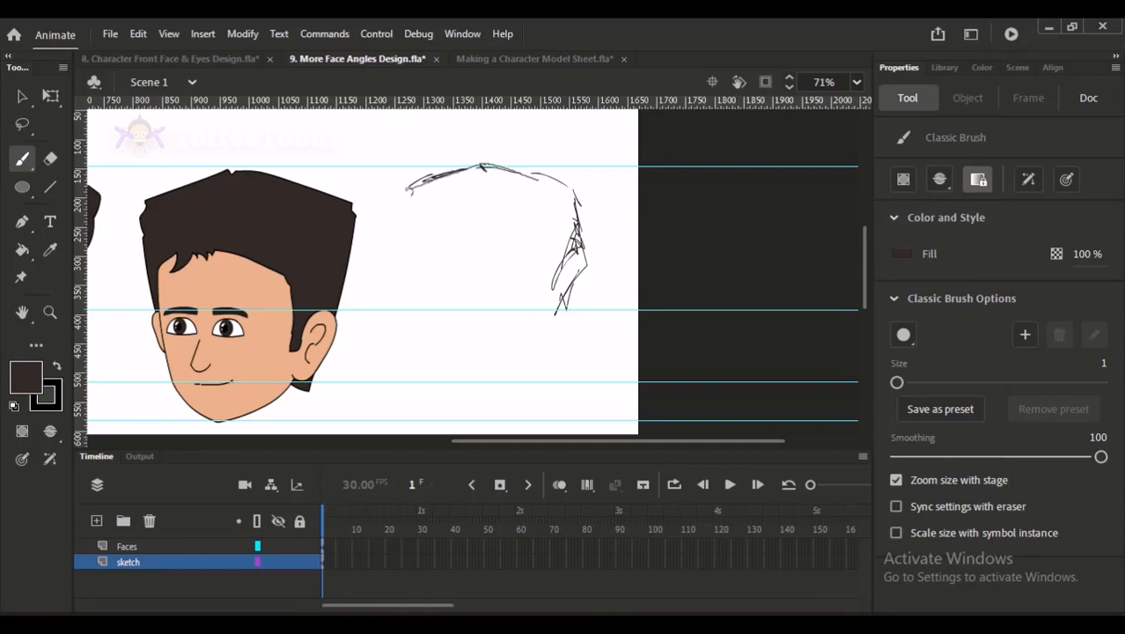
Step: Sketch the back head's left hair edge from the crown down to the mouth guide and rough in the lower hairline
key("ctrl+z")
mouse_move(544, 180)
left_mouse_down()
mouse_move(482, 168)
mouse_move(403, 189)
mouse_move(387, 214)
left_mouse_up()
mouse_move(412, 188)
left_mouse_down()
mouse_move(386, 213)
mouse_move(401, 262)
left_mouse_up()
key("ctrl+z")
mouse_move(410, 197)
left_mouse_down()
mouse_move(394, 231)
mouse_move(422, 316)
left_mouse_up()
mouse_move(390, 223)
left_mouse_down()
mouse_move(406, 344)
mouse_move(413, 334)
mouse_move(440, 390)
left_mouse_up()
key("ctrl+z")
mouse_move(407, 336)
left_mouse_down()
mouse_move(428, 397)
mouse_move(470, 372)
left_mouse_up()
key("ctrl+z")
left_click_drag(426, 330, 448, 379)
mouse_move(442, 378)
left_mouse_down()
mouse_move(502, 381)
mouse_move(549, 359)
left_mouse_up()
key("ctrl+z")
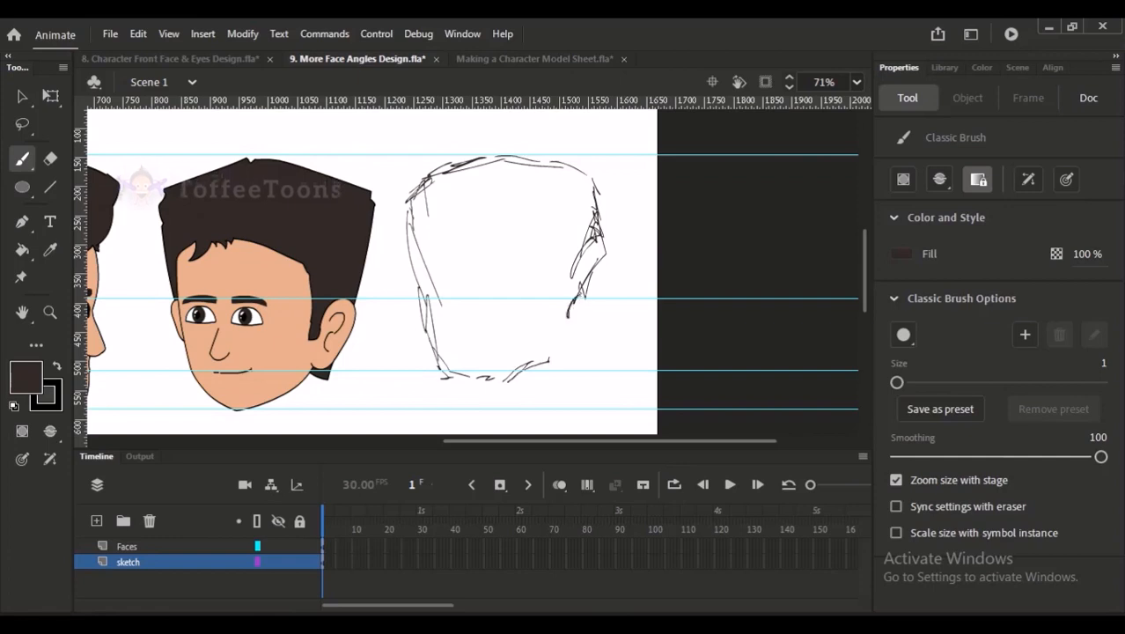
Step: Sketch a narrow oval ear at the head's right edge between the eyebrow and mouth guides
mouse_move(579, 293)
left_mouse_down()
mouse_move(558, 339)
mouse_move(580, 363)
left_mouse_up()
key("ctrl+z")
key("ctrl+z")
mouse_move(580, 296)
left_mouse_down()
mouse_move(578, 353)
mouse_move(559, 366)
mouse_move(564, 300)
mouse_move(553, 366)
left_mouse_up()
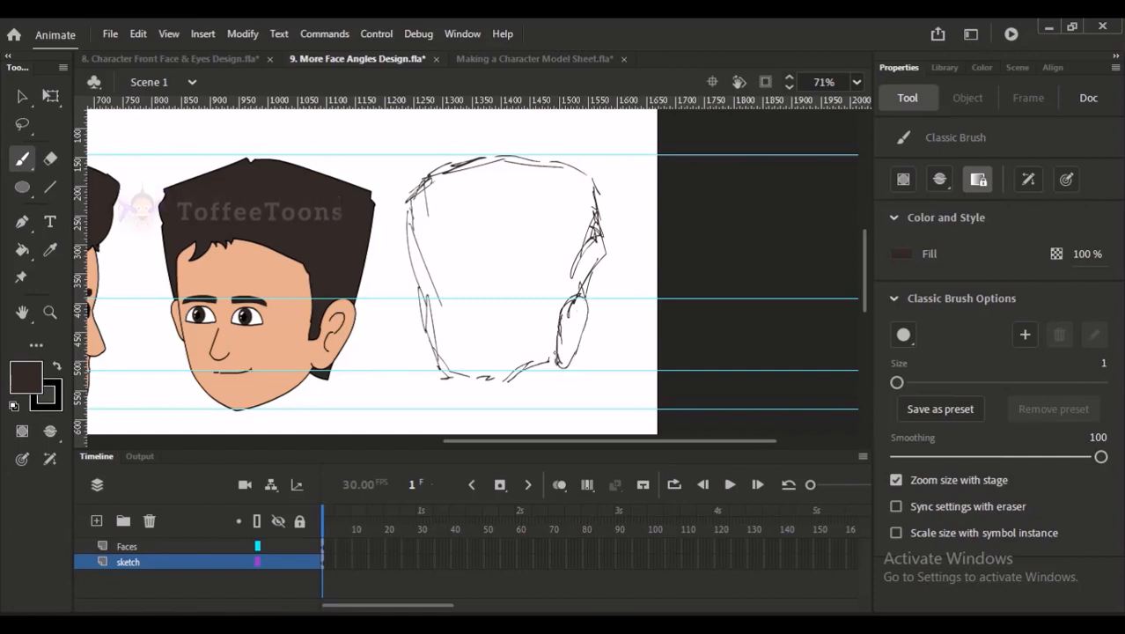
left_click_drag(559, 320, 553, 367)
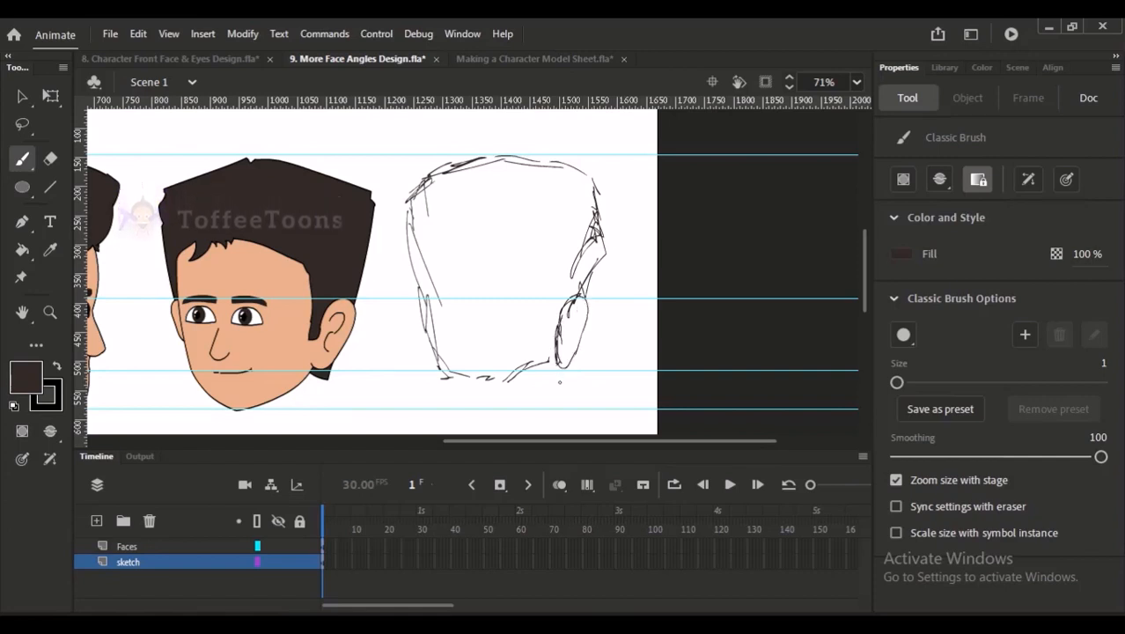
Step: Close the lower hairline to a point just below the mouth guide and reinforce the lower left hair edge
left_click_drag(506, 339, 657, 287)
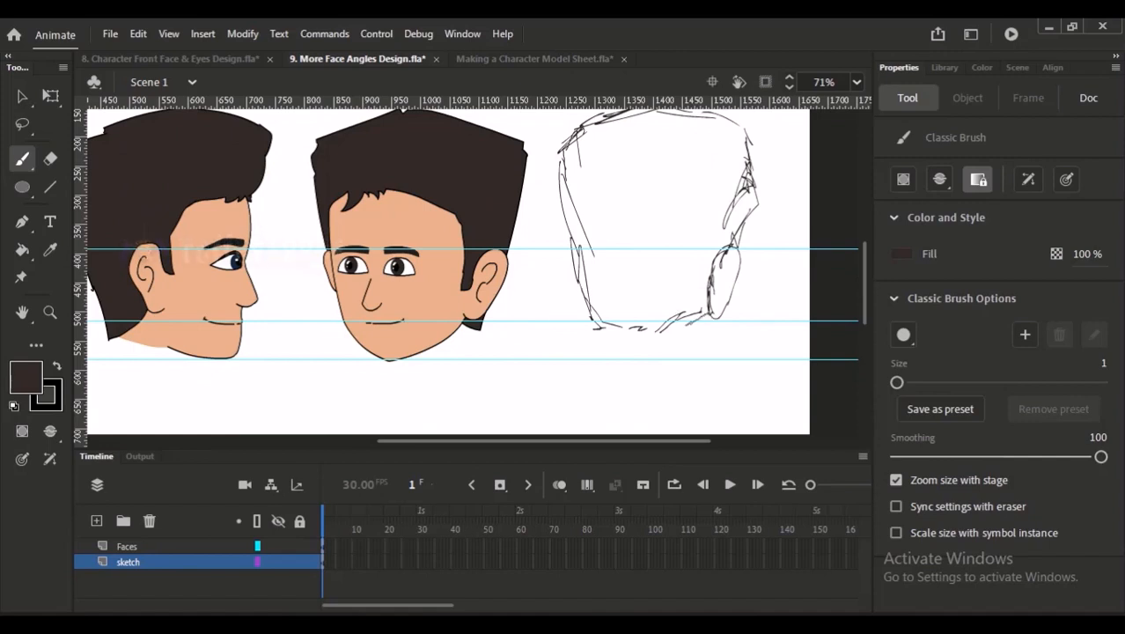
mouse_move(686, 325)
left_mouse_down()
mouse_move(663, 336)
mouse_move(603, 312)
left_mouse_up()
left_click_drag(573, 228, 614, 323)
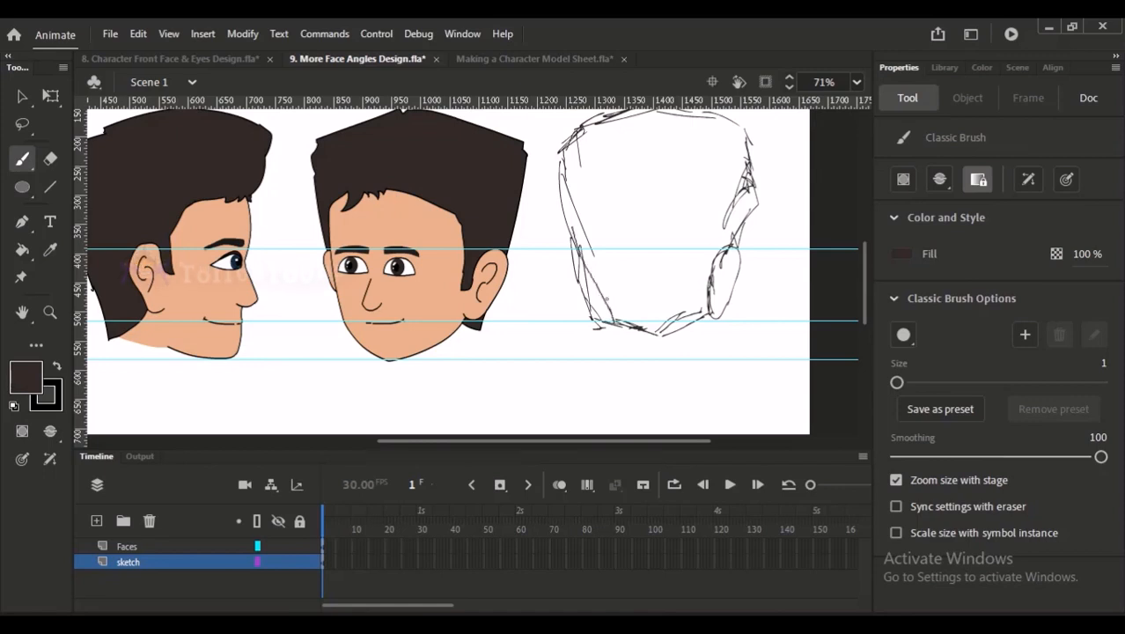
key("ctrl+z")
left_click_drag(572, 241, 596, 312)
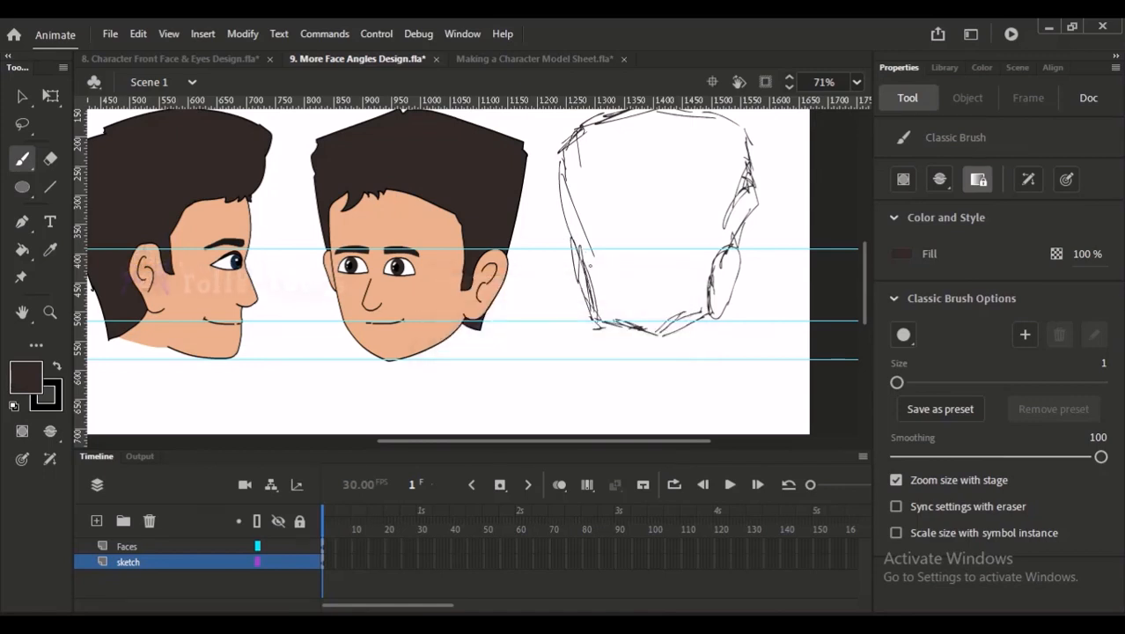
Step: Erase stray marks at the hair's lower left corner and retrace the left hair edge and the hairline near the ear
key("r")
key("e")
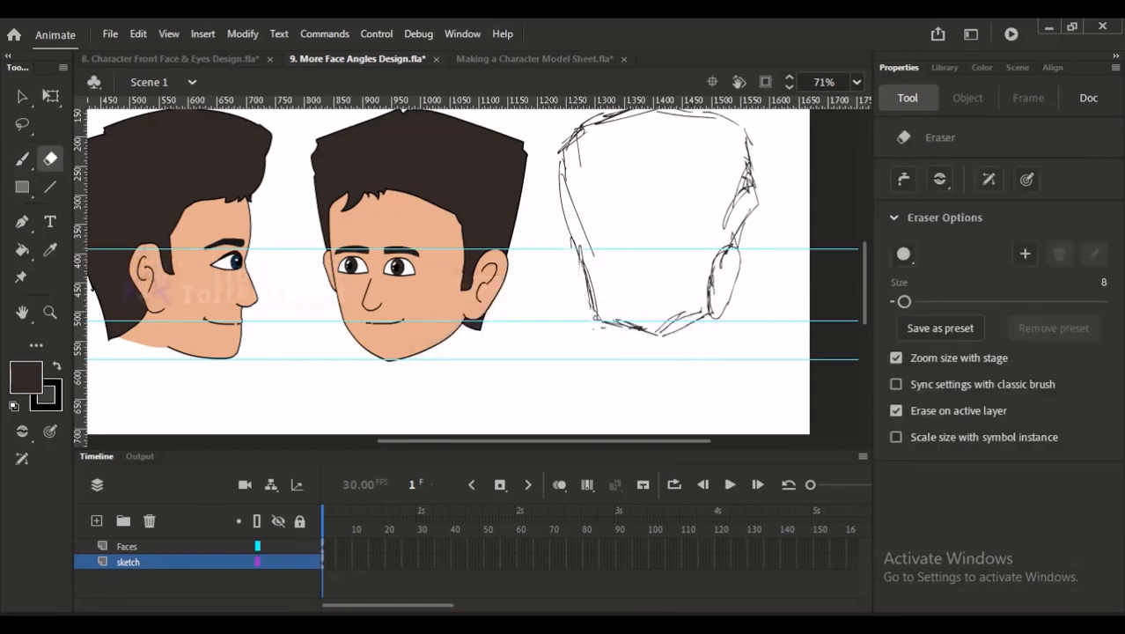
scroll(608, 309, "up", 1)
key("b")
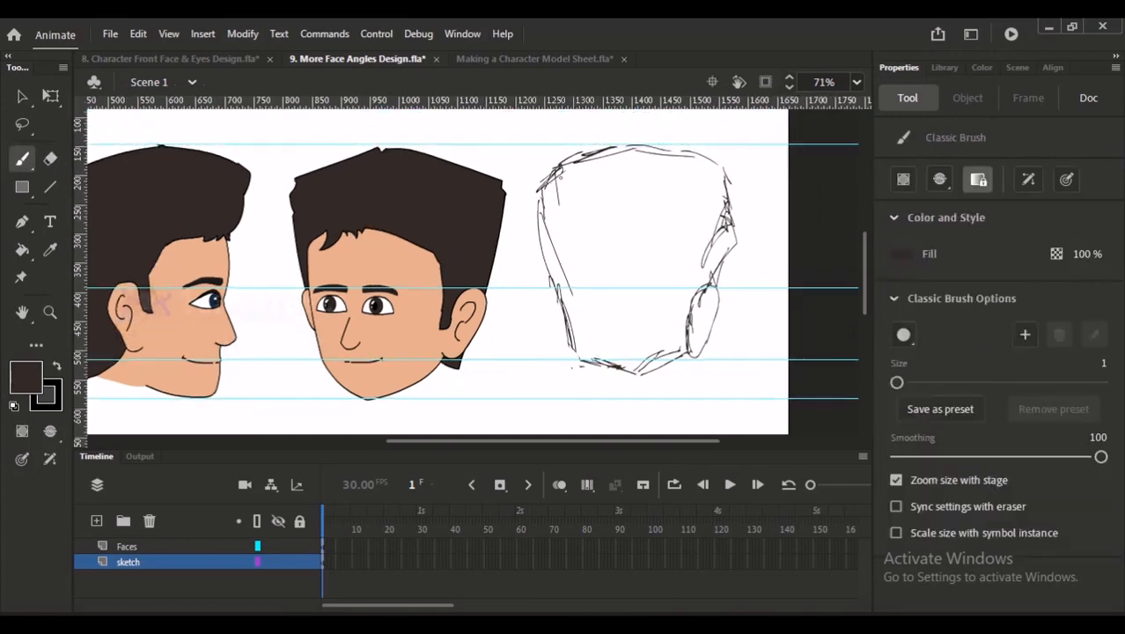
mouse_move(540, 189)
left_mouse_down()
mouse_move(538, 229)
mouse_move(577, 340)
left_mouse_up()
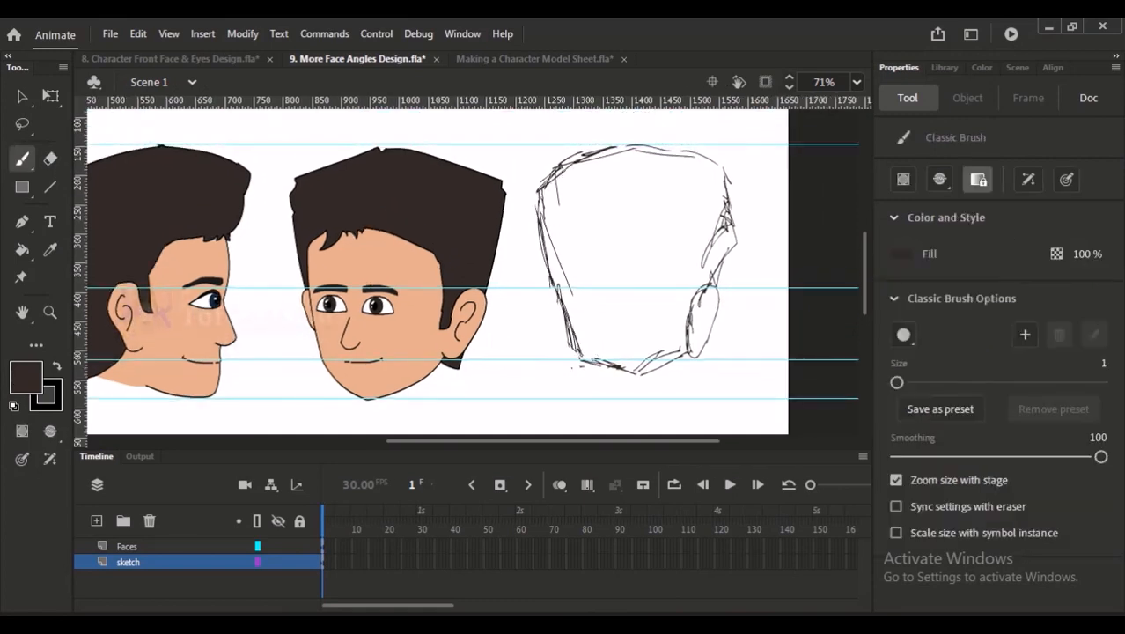
left_click_drag(550, 280, 583, 368)
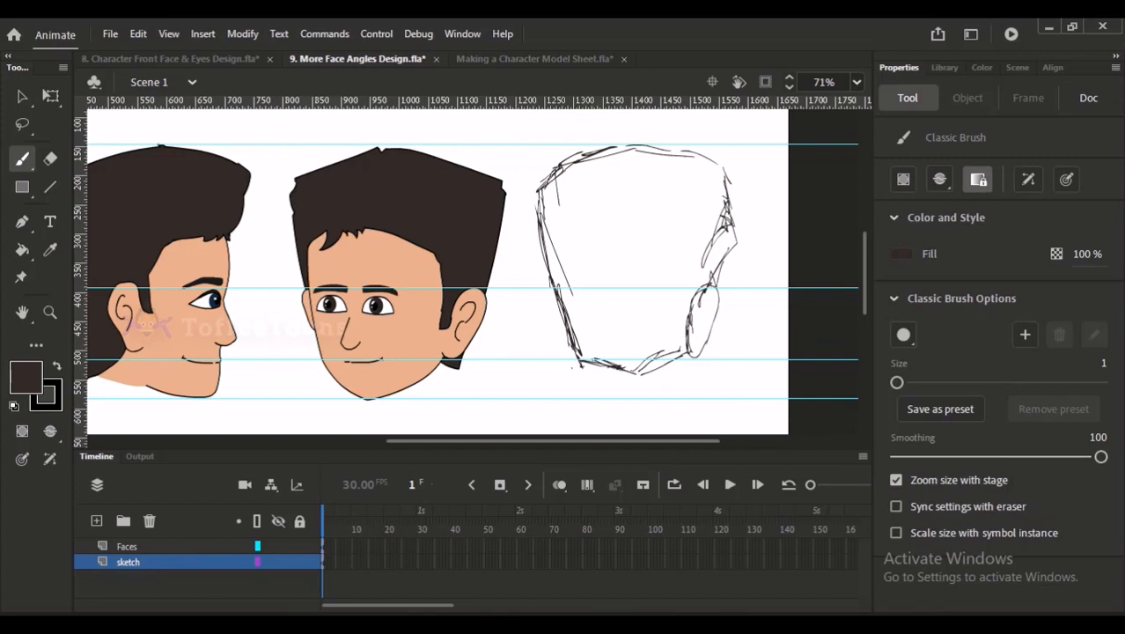
left_click_drag(658, 360, 693, 344)
Step: Sketch the cheek and jaw contour beyond the ear, from the right hair tip down to the lower hairline
left_click_drag(675, 291, 621, 273)
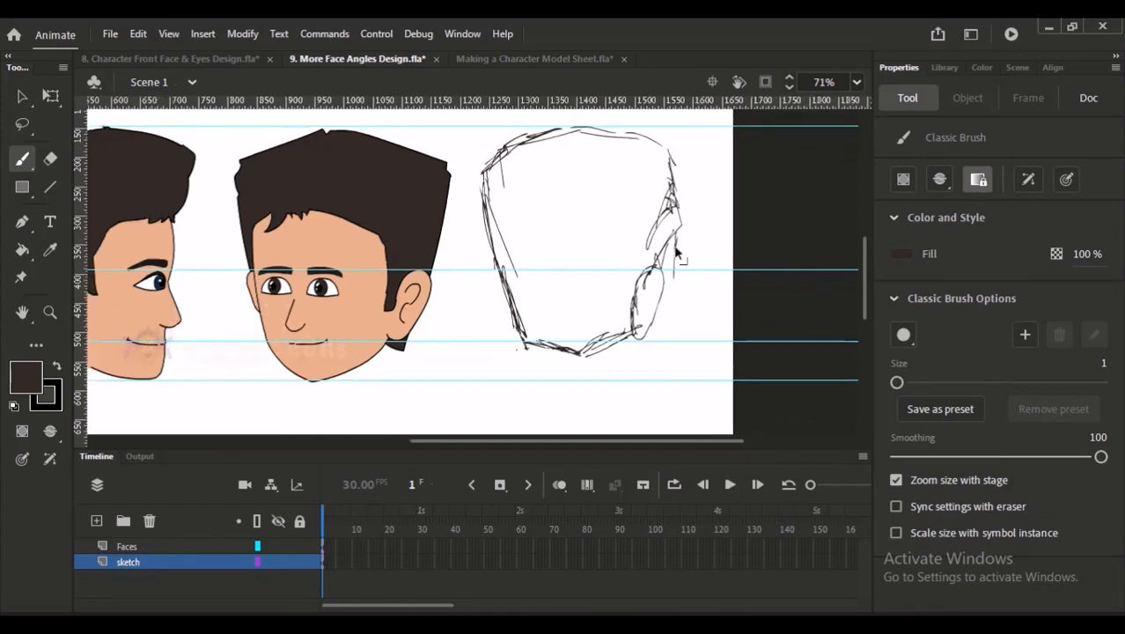
mouse_move(676, 235)
left_mouse_down()
mouse_move(660, 324)
mouse_move(641, 338)
left_mouse_up()
key("ctrl+z")
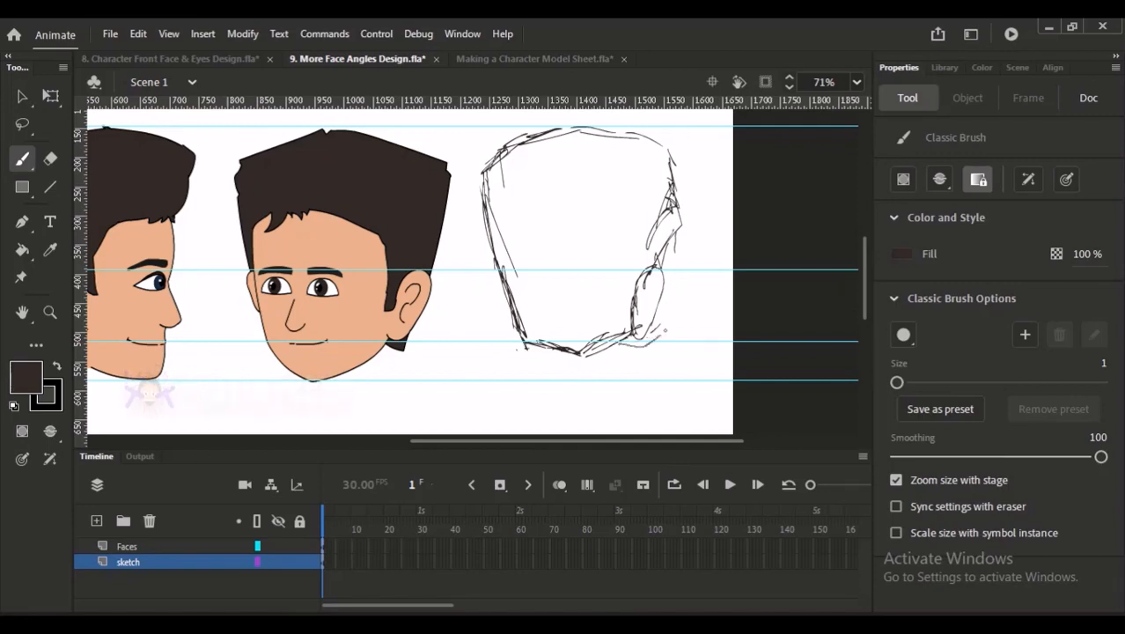
left_click_drag(664, 330, 617, 345)
left_click_drag(680, 256, 659, 336)
key("ctrl+z")
left_click_drag(676, 305, 665, 334)
key("ctrl+z")
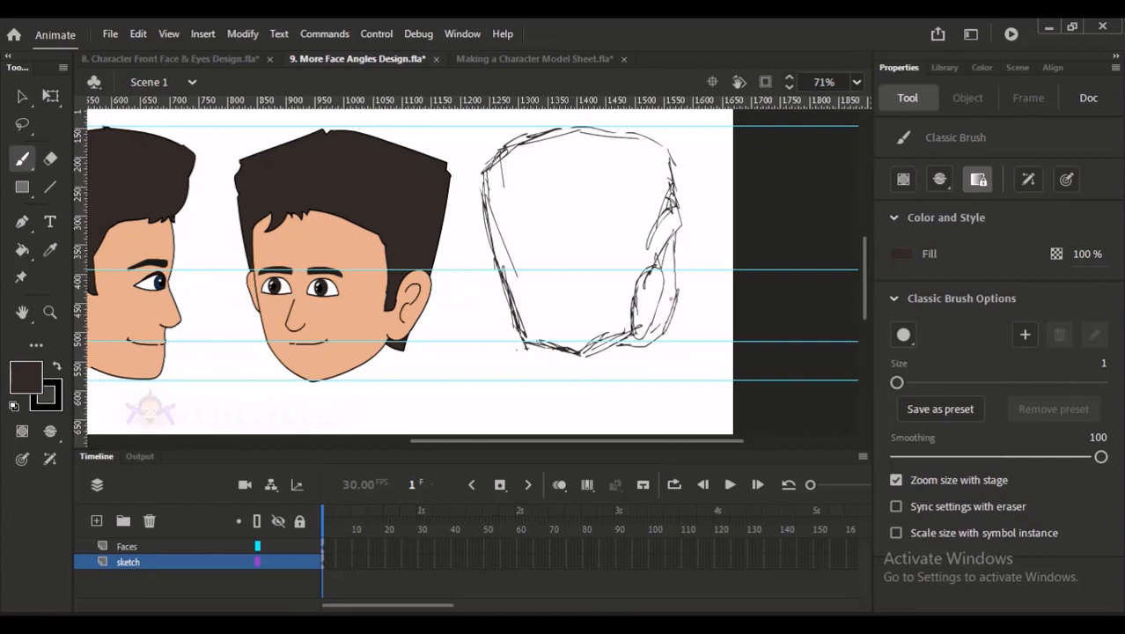
key("ctrl+z")
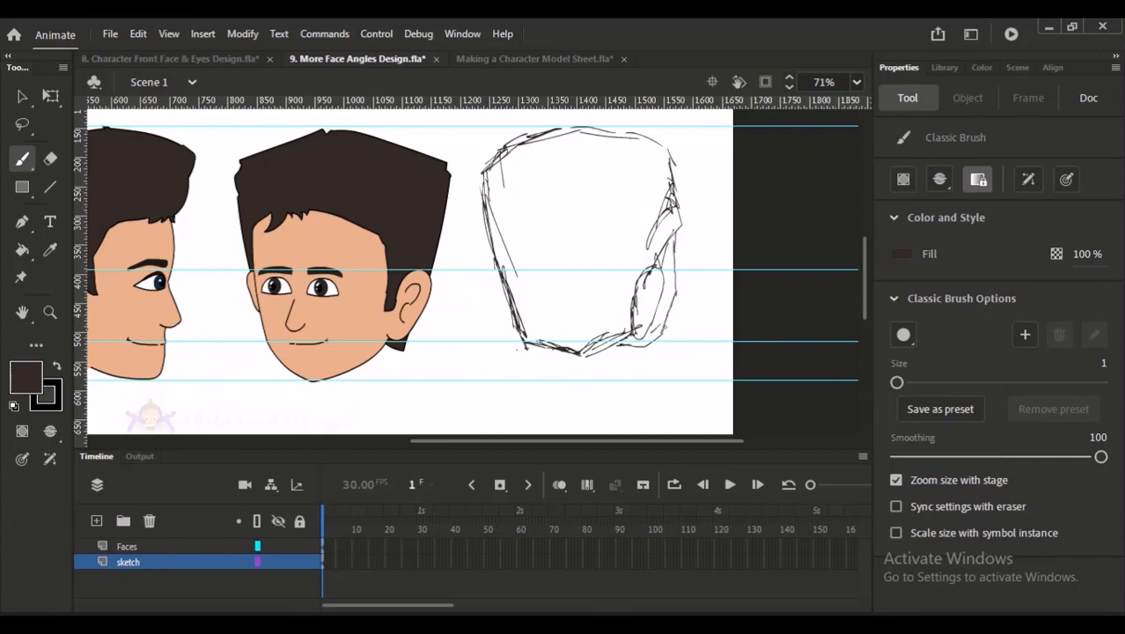
left_click_drag(664, 329, 675, 295)
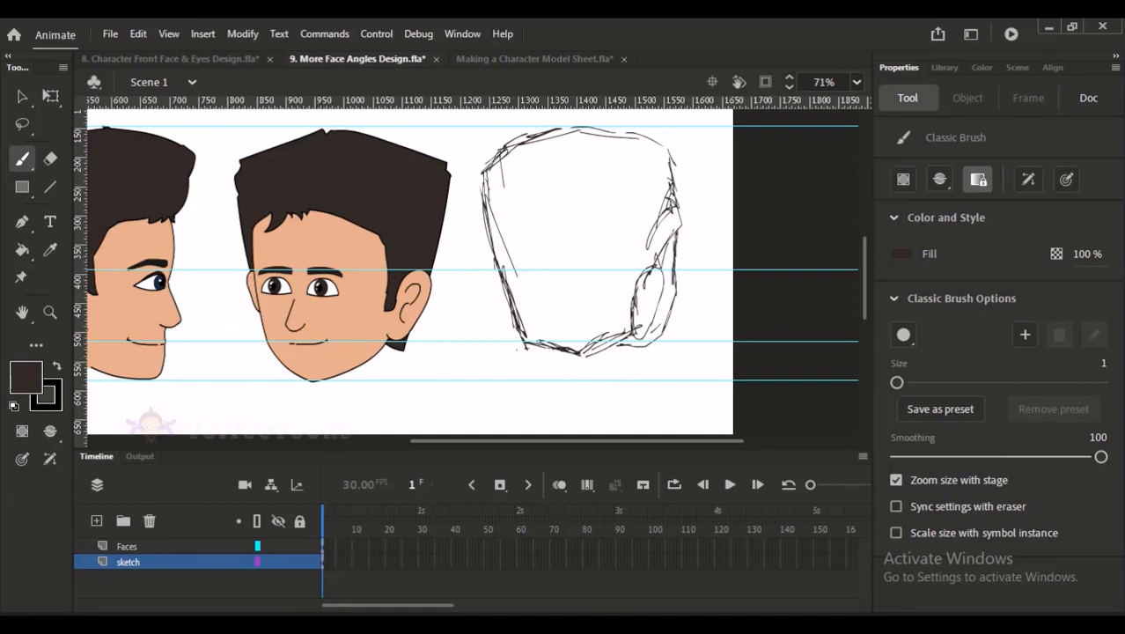
Step: Redraw the upper cheek contour beyond the ear with a small outward bump below the eyebrow guide
key("ctrl+z")
key("ctrl+z")
left_click_drag(677, 266, 675, 300)
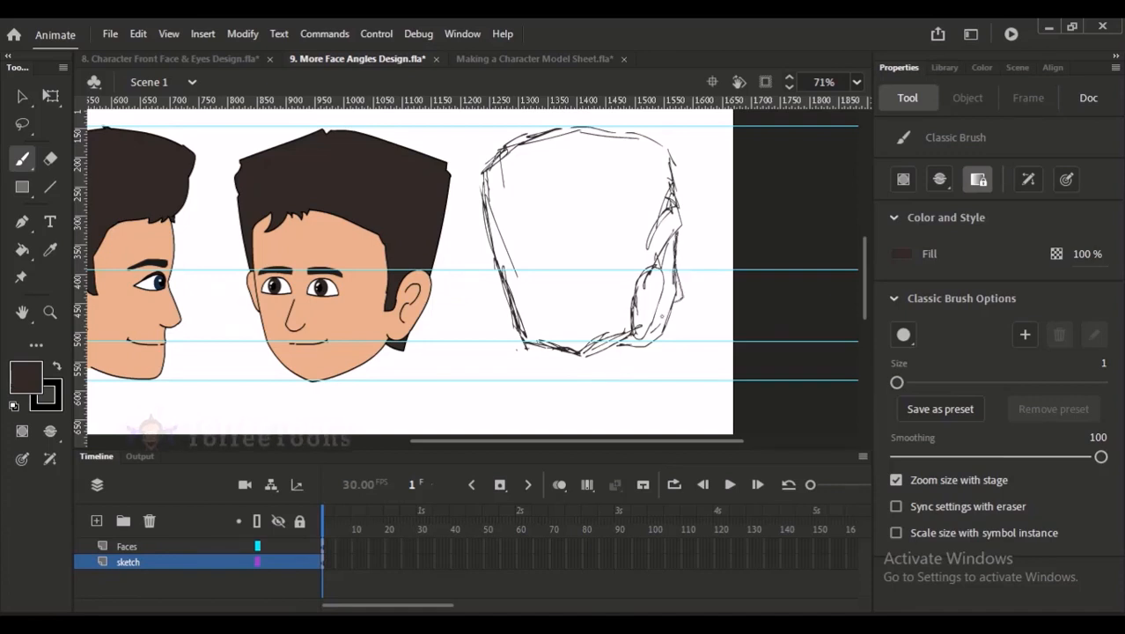
Step: Inspect the sketched ear and cheek, and open Making a Character Model Sheet.fla to compare with its three-quarter back head
scroll(674, 350, "up", 3)
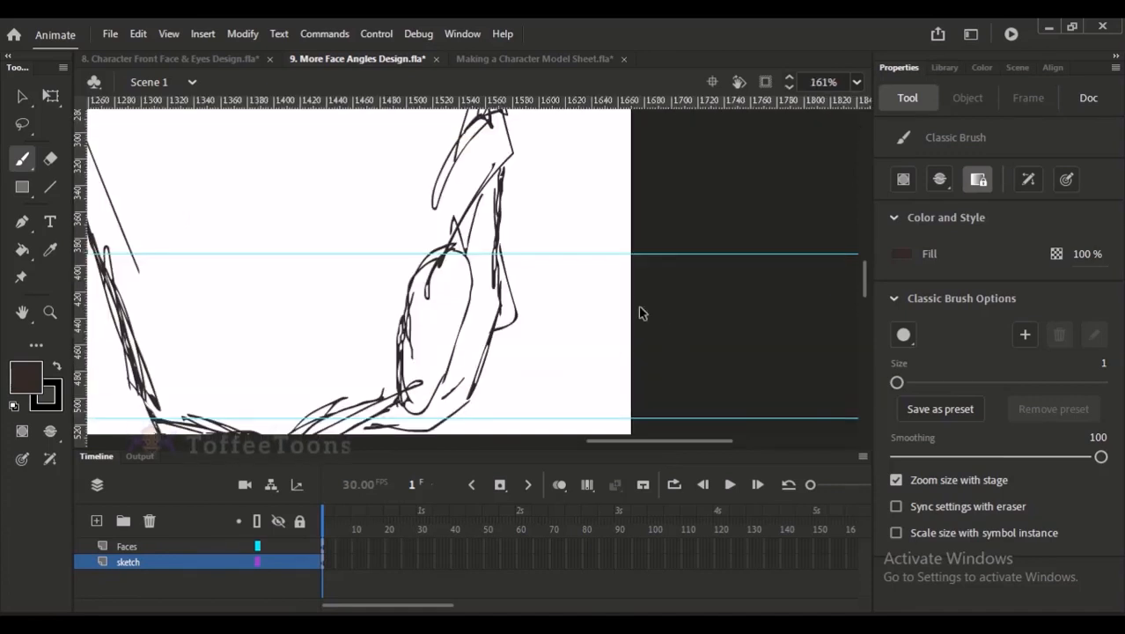
scroll(640, 312, "down", 4)
scroll(612, 393, "up", 2)
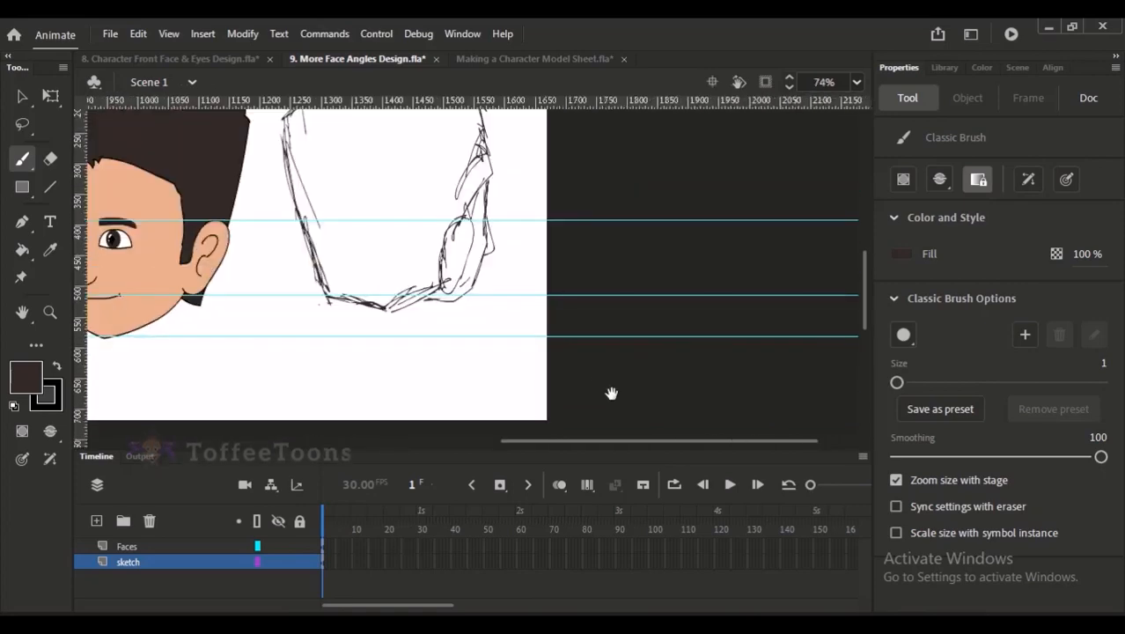
left_click_drag(515, 356, 545, 397)
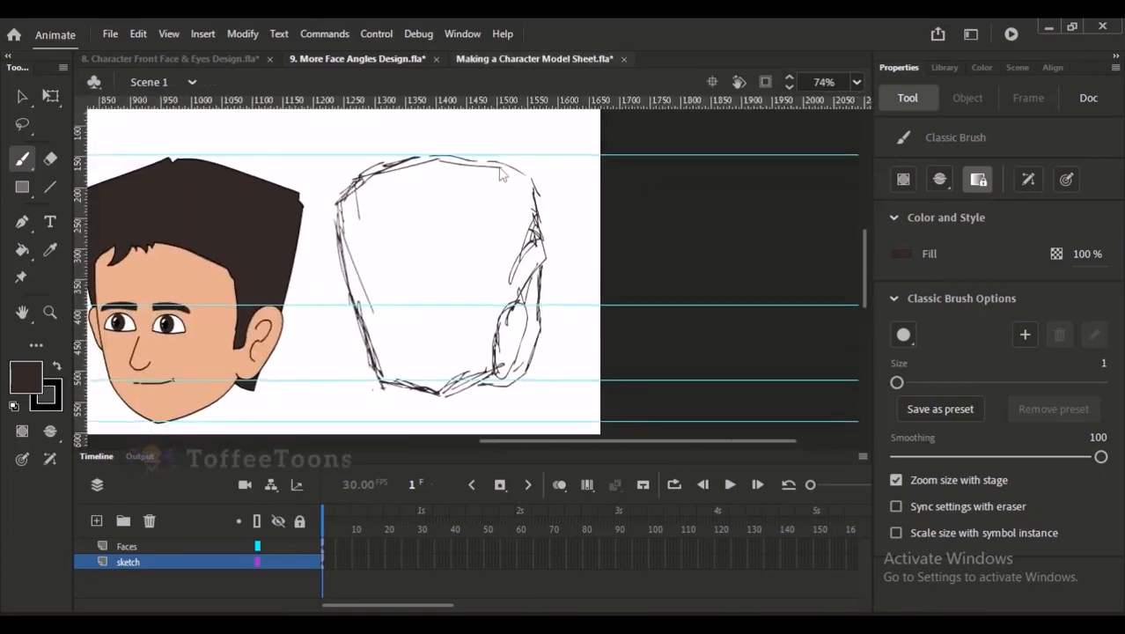
left_click(534, 58)
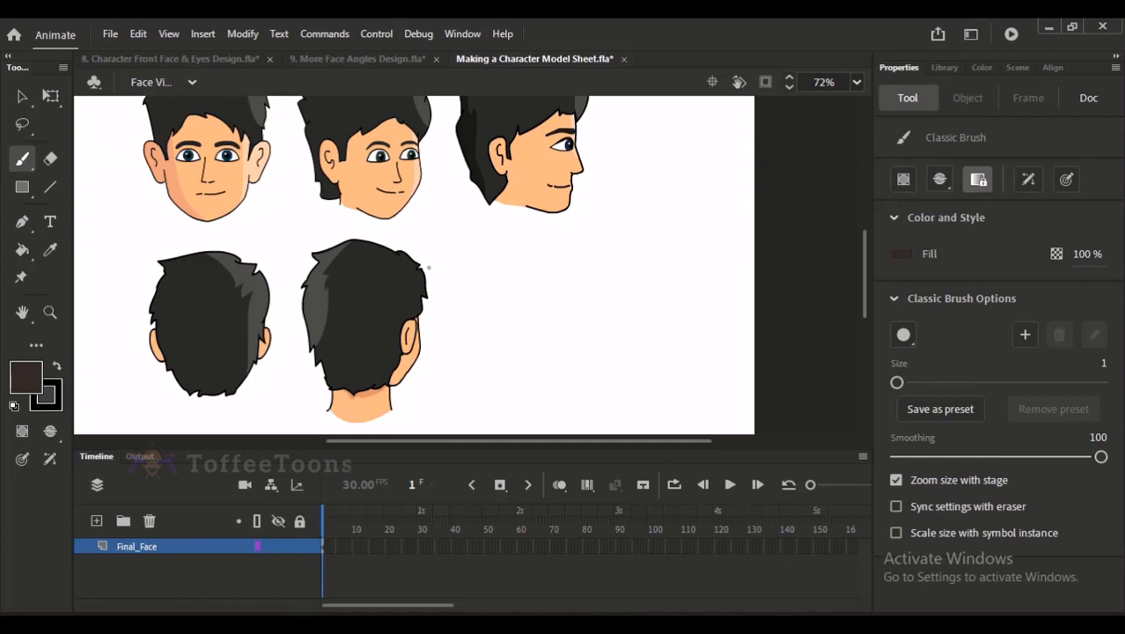
Step: Return to 9. More Face Angles Design.fla and sketch the hair's upper right corner and outer right edge over the existing lines
left_click(389, 58)
left_click_drag(546, 313, 536, 344)
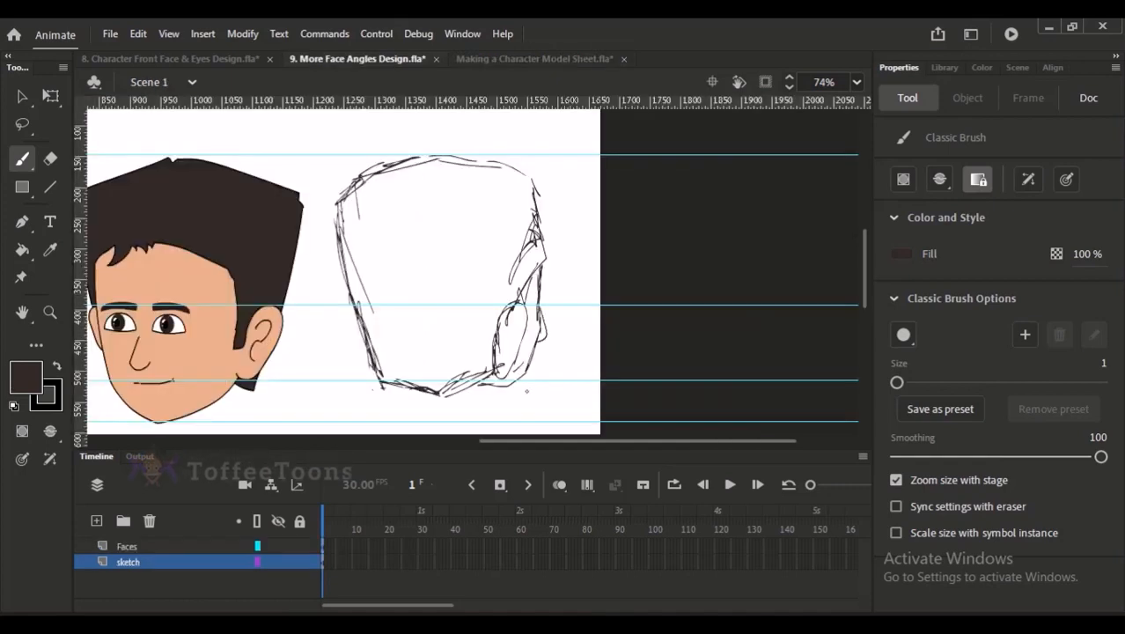
key("ctrl+minus")
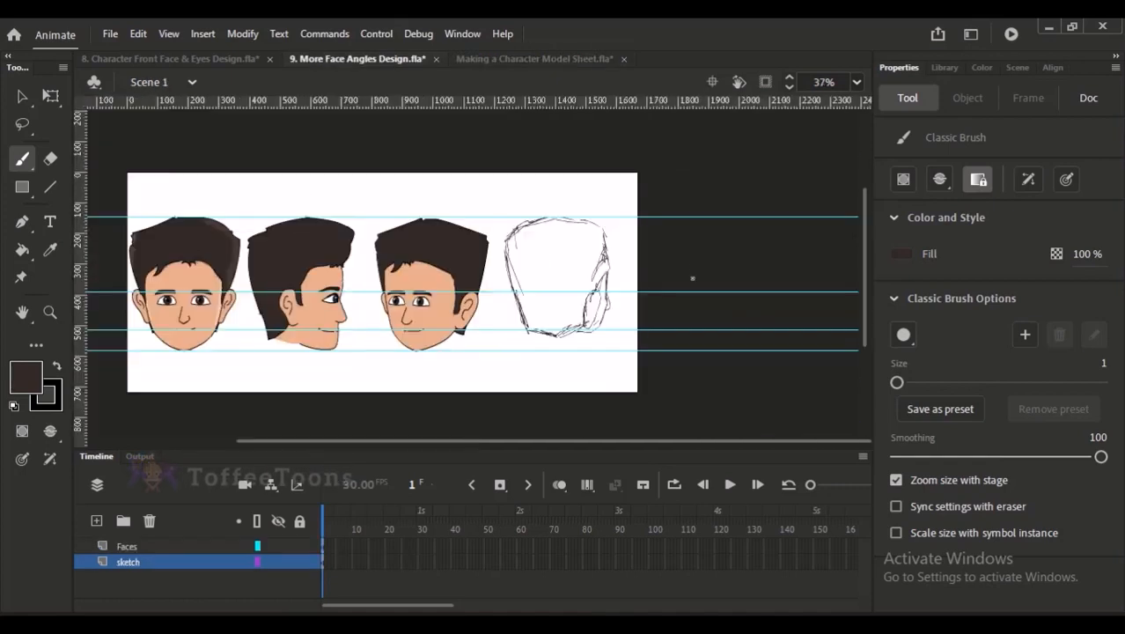
scroll(573, 318, "up", 3)
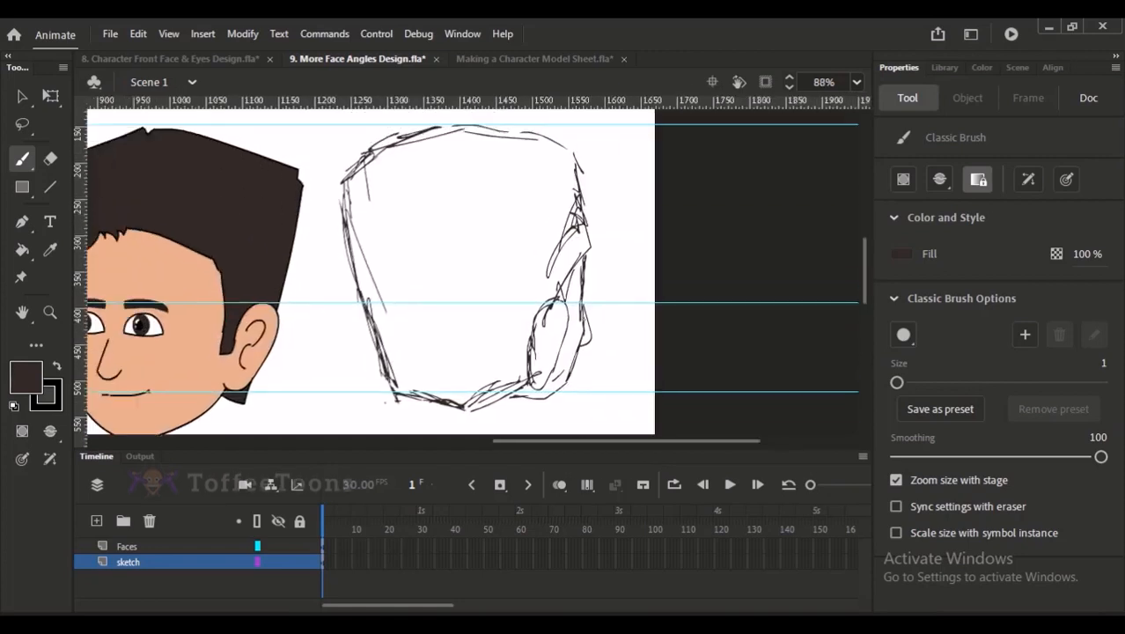
left_click_drag(597, 288, 622, 302)
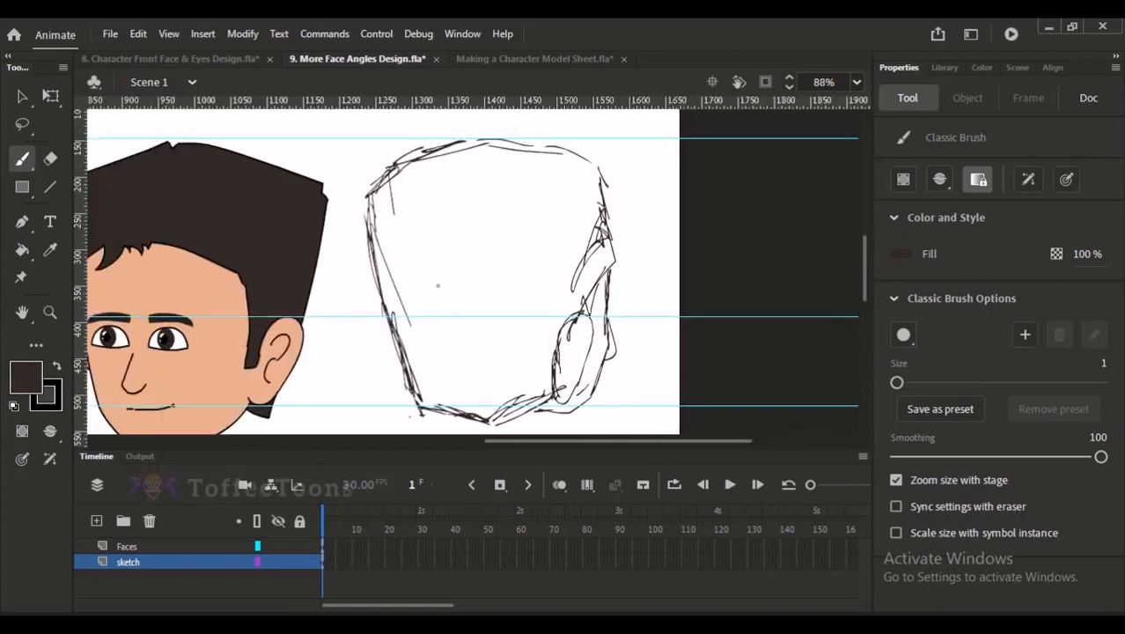
mouse_move(569, 153)
left_mouse_down()
mouse_move(616, 176)
mouse_move(613, 220)
left_mouse_up()
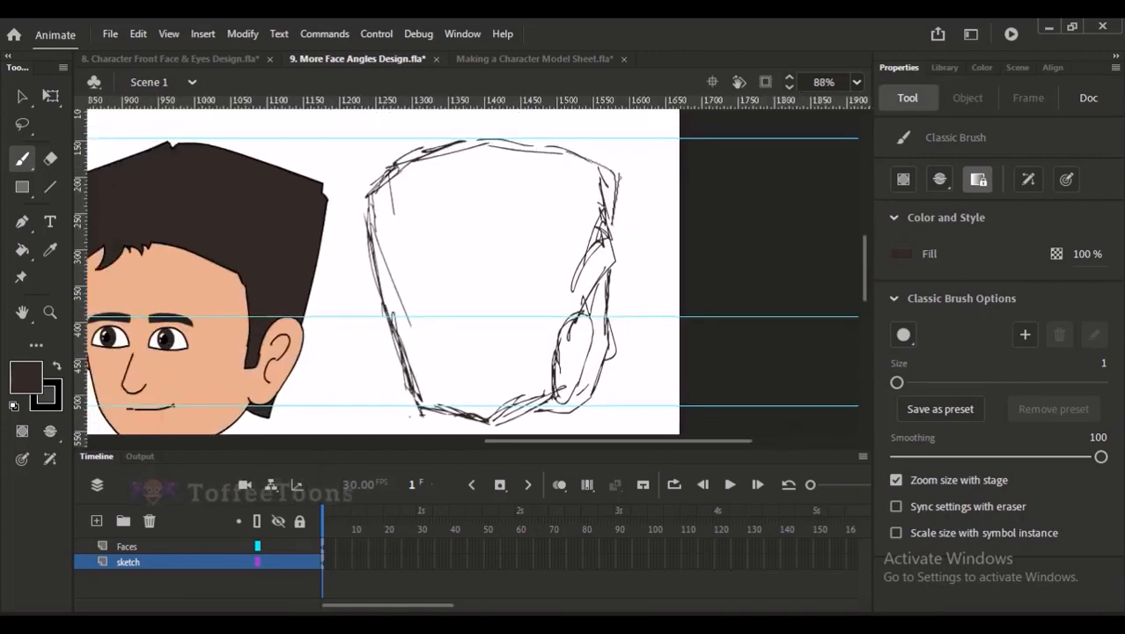
left_click_drag(619, 174, 607, 257)
left_click_drag(622, 195, 605, 274)
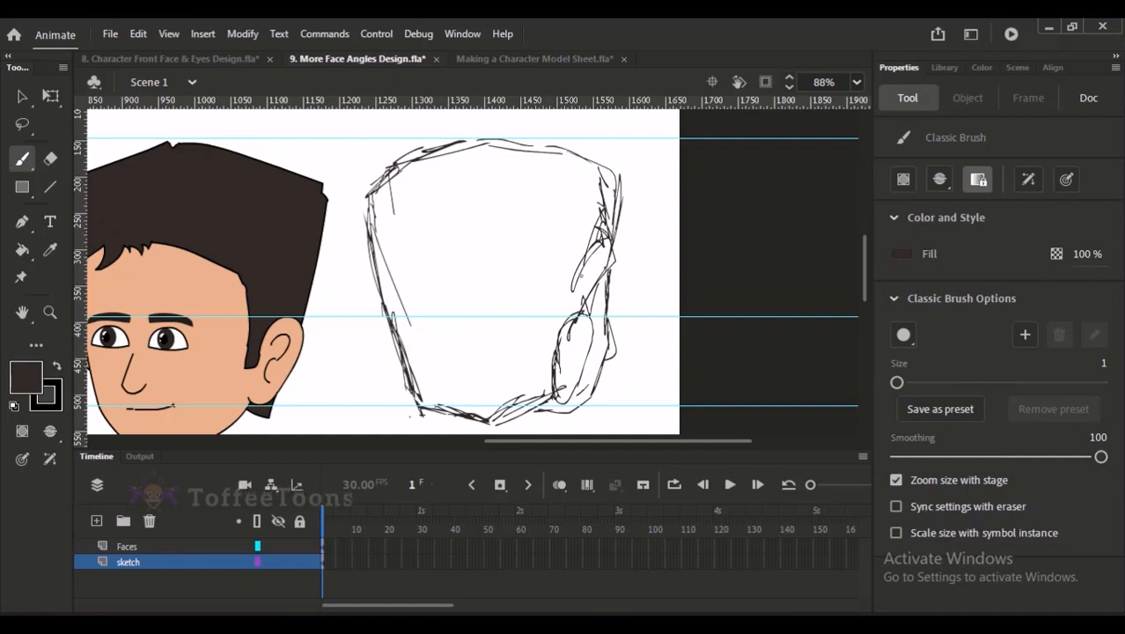
Step: Erase the middle of the sketched left hair edge and redraw it slightly further out past the eyebrow guide
key("e")
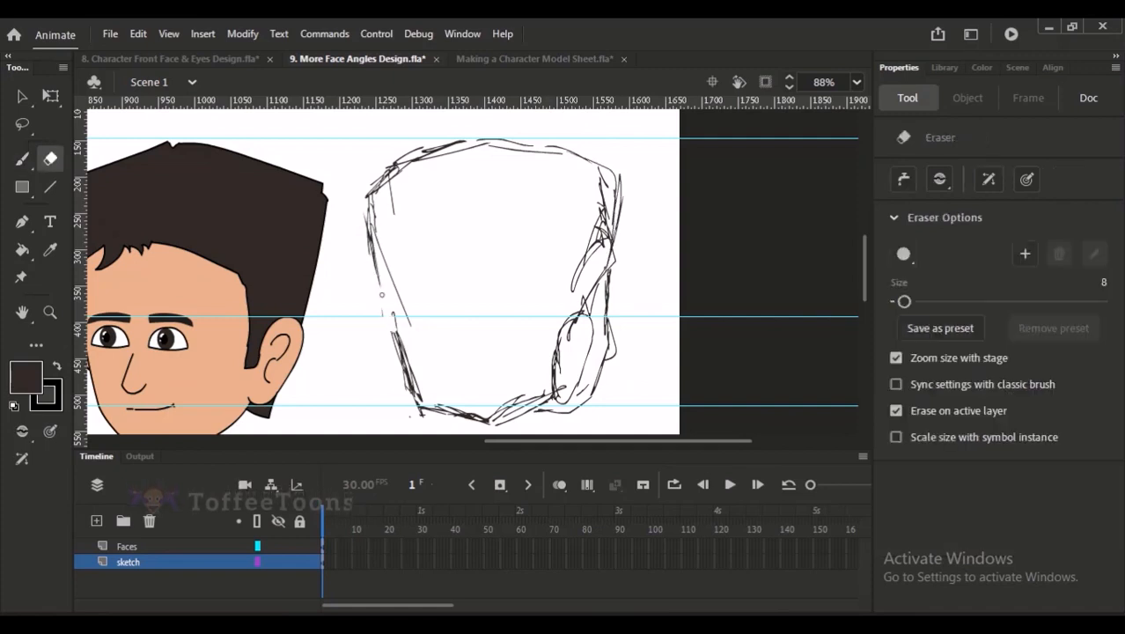
key("b")
left_click_drag(385, 297, 395, 332)
left_click_drag(380, 295, 411, 385)
left_click_drag(426, 336, 433, 312)
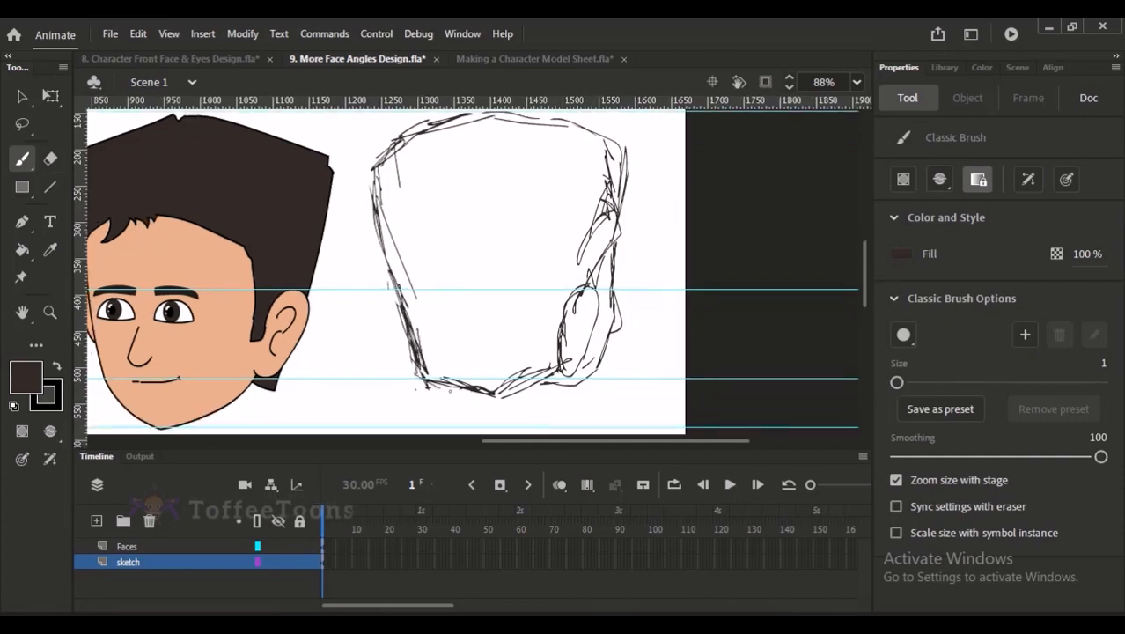
Step: Scale the whole back head sketch to about 366 by 426 px so it spans from the top guide to the chin guide
key("ctrl+minus")
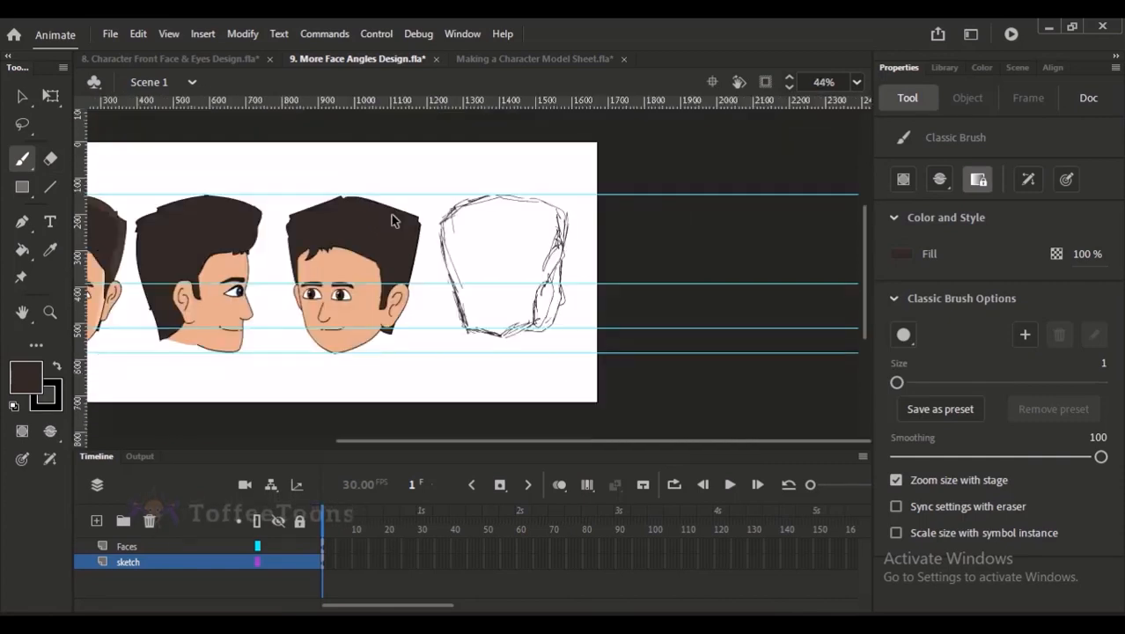
left_click(174, 566)
key("q")
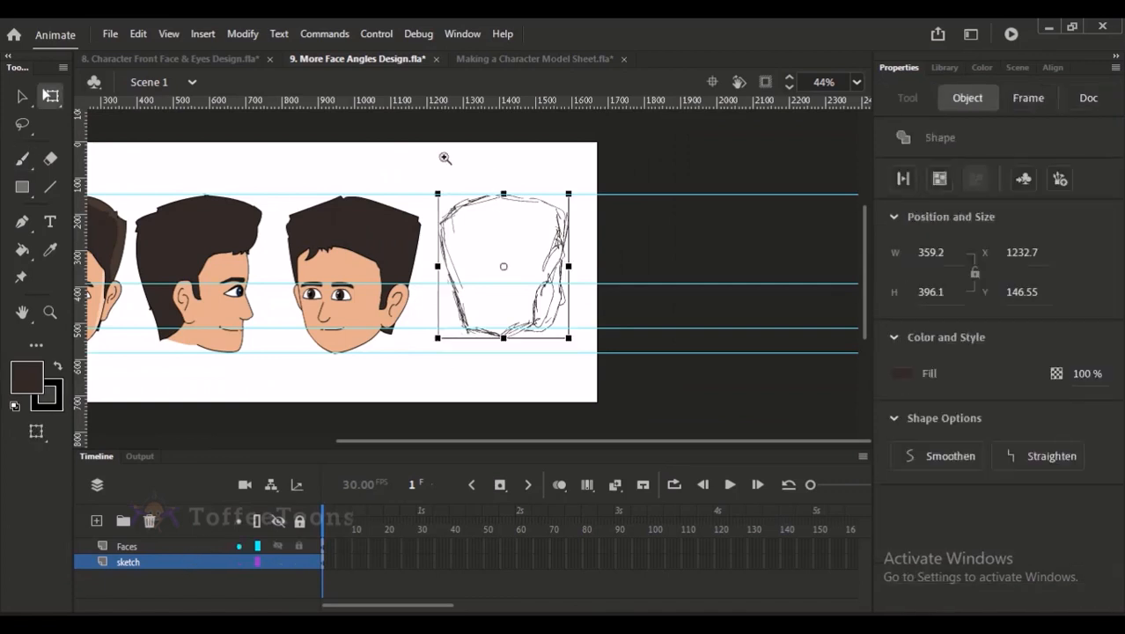
mouse_move(442, 156)
left_mouse_down()
mouse_move(576, 391)
mouse_move(590, 354)
mouse_move(604, 375)
left_mouse_up()
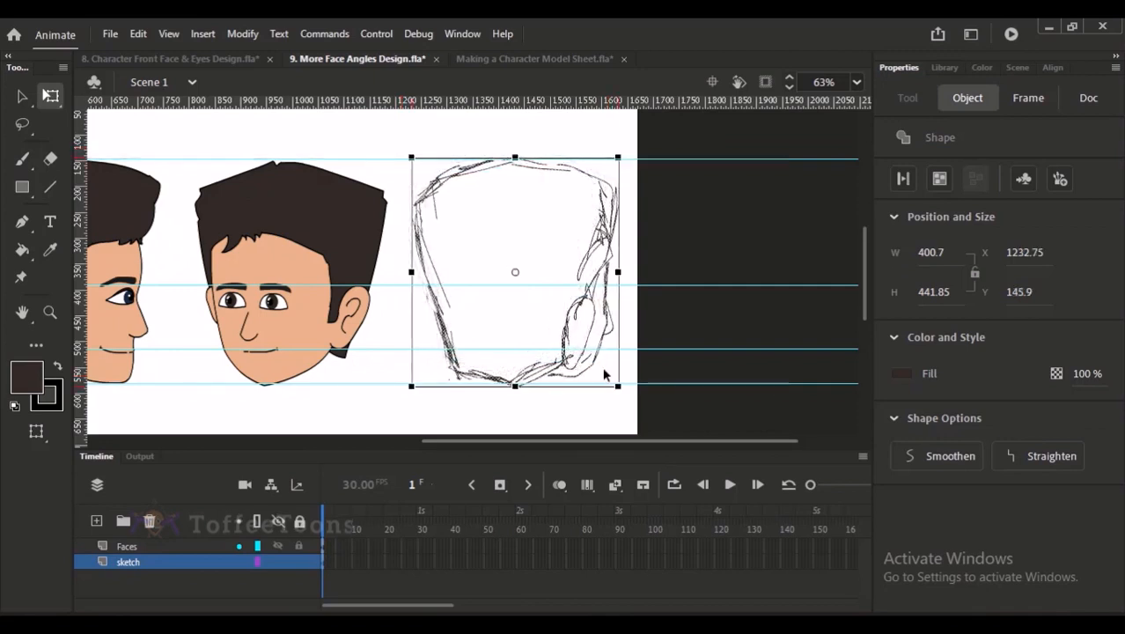
left_click_drag(618, 276, 607, 272)
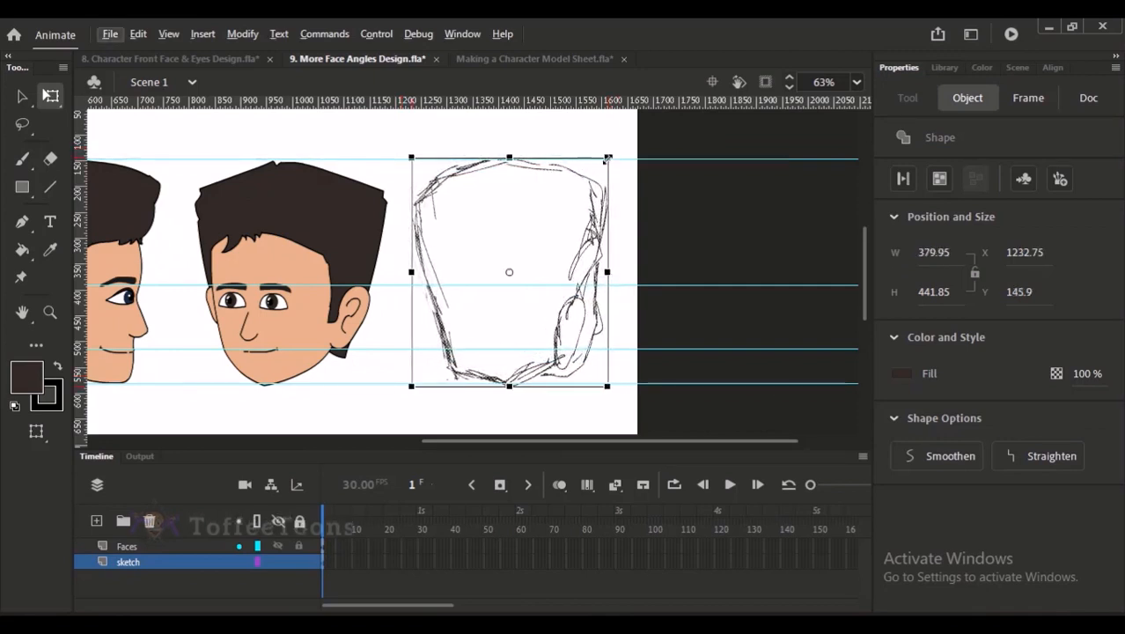
left_click_drag(605, 160, 617, 194)
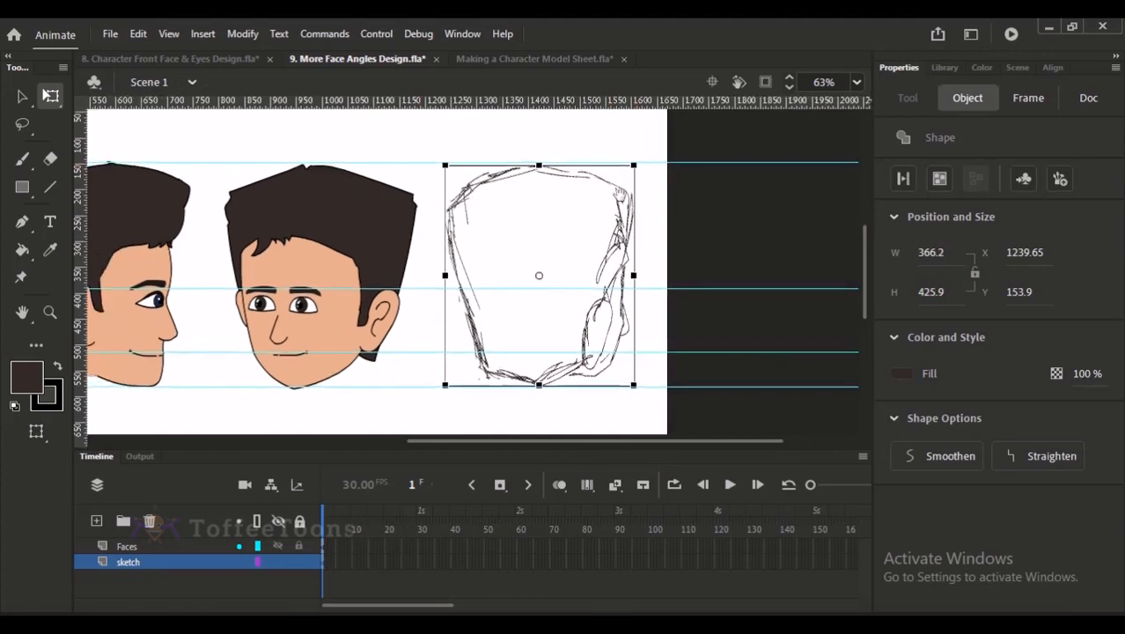
left_click(644, 206)
key("ctrl+2")
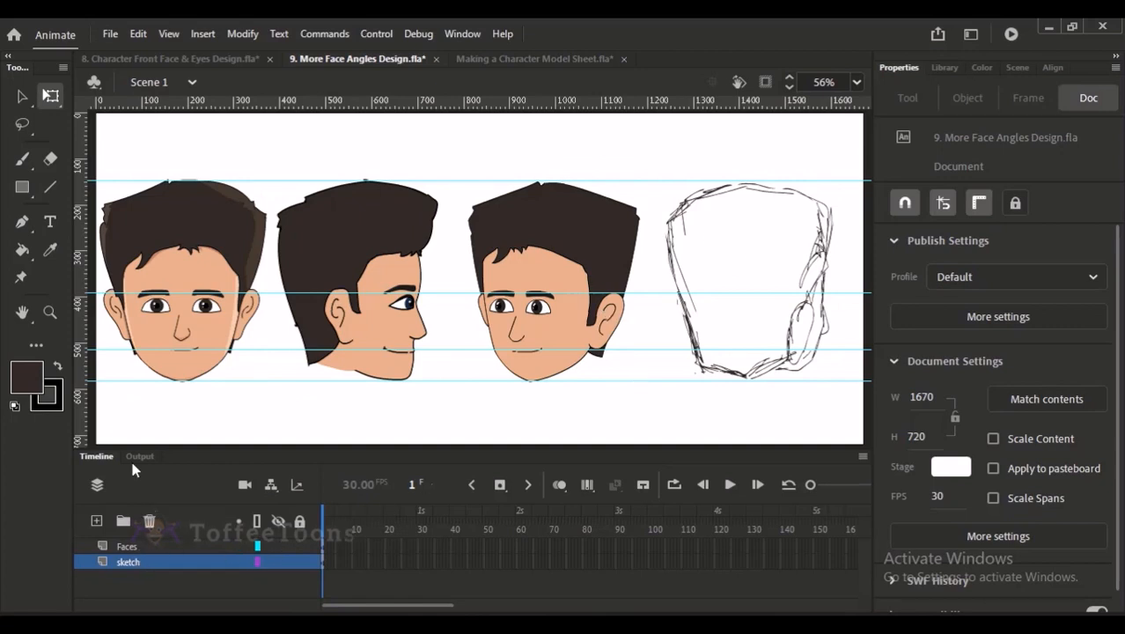
Step: Set the sketch layer's opacity to 16% and lock the layer
double_click(216, 562)
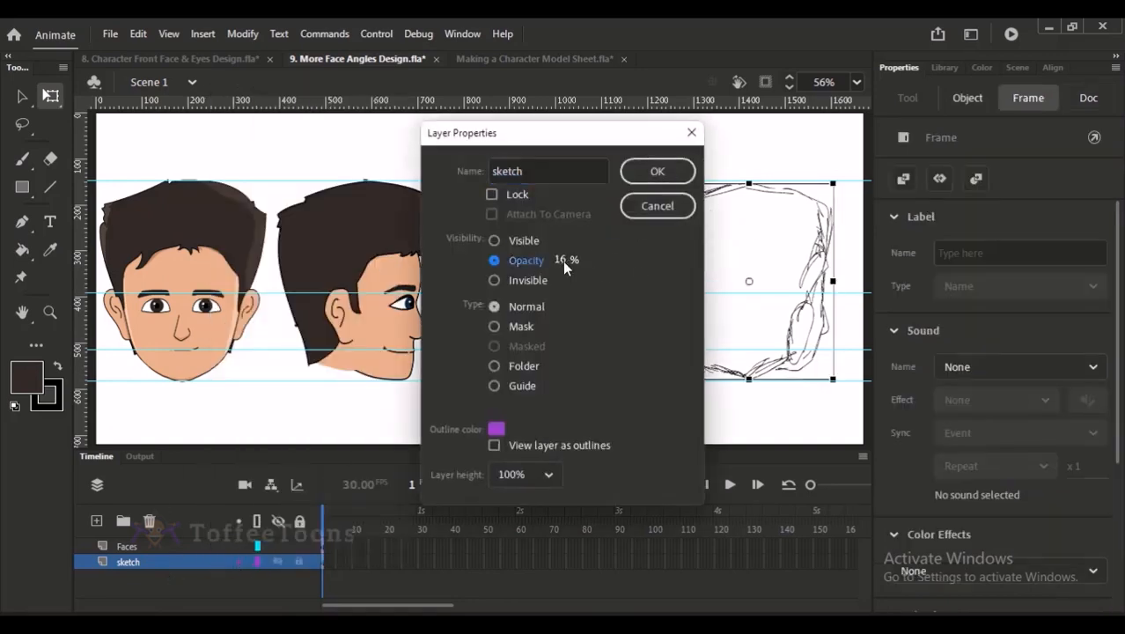
left_click_drag(564, 267, 559, 264)
left_click(656, 171)
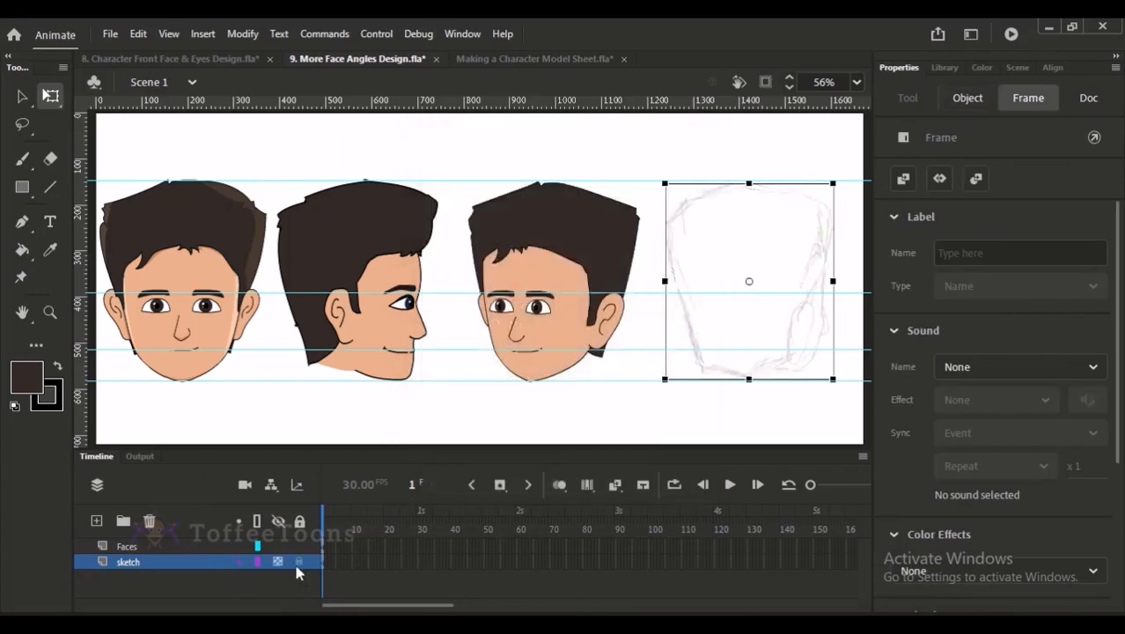
Step: On a new layer above the sketch, trace the right hair edge down to the ear with the 2.5 Paint Brush and curve its lower end
left_click(97, 520)
left_click(22, 159)
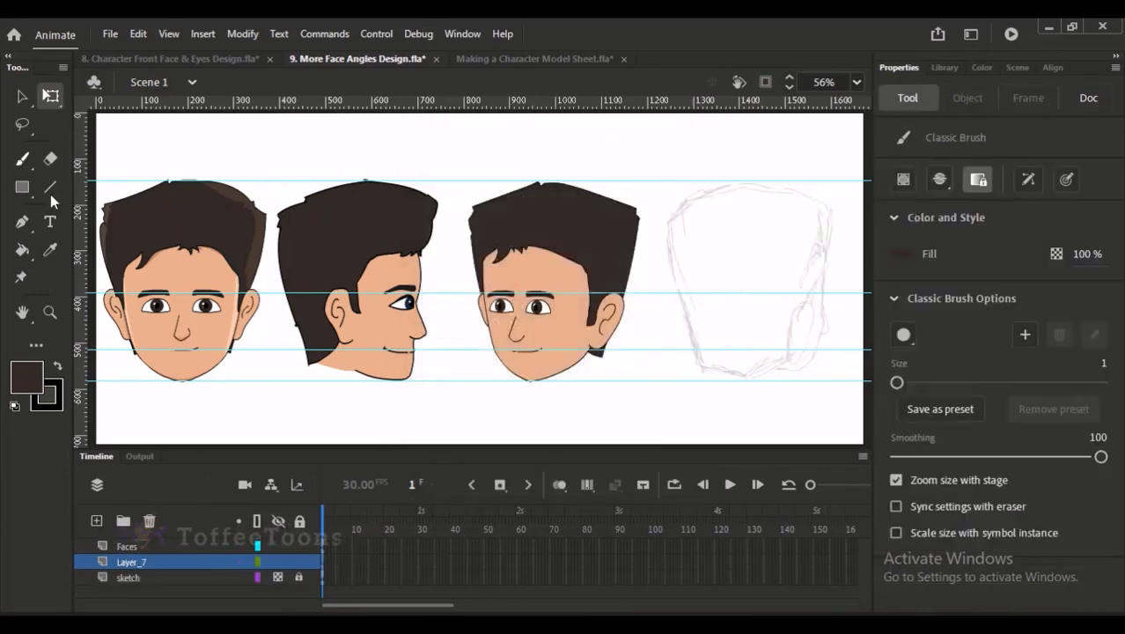
key("y")
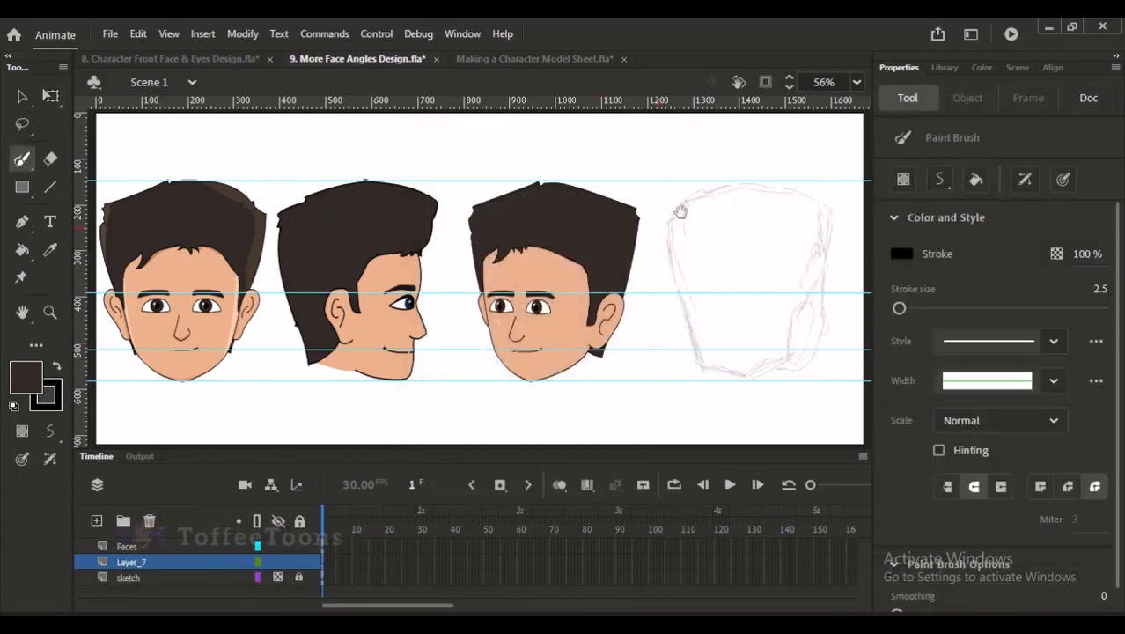
scroll(700, 244, "up", 3)
mouse_move(629, 176)
left_mouse_down()
mouse_move(661, 269)
mouse_move(649, 308)
mouse_move(605, 352)
left_mouse_up()
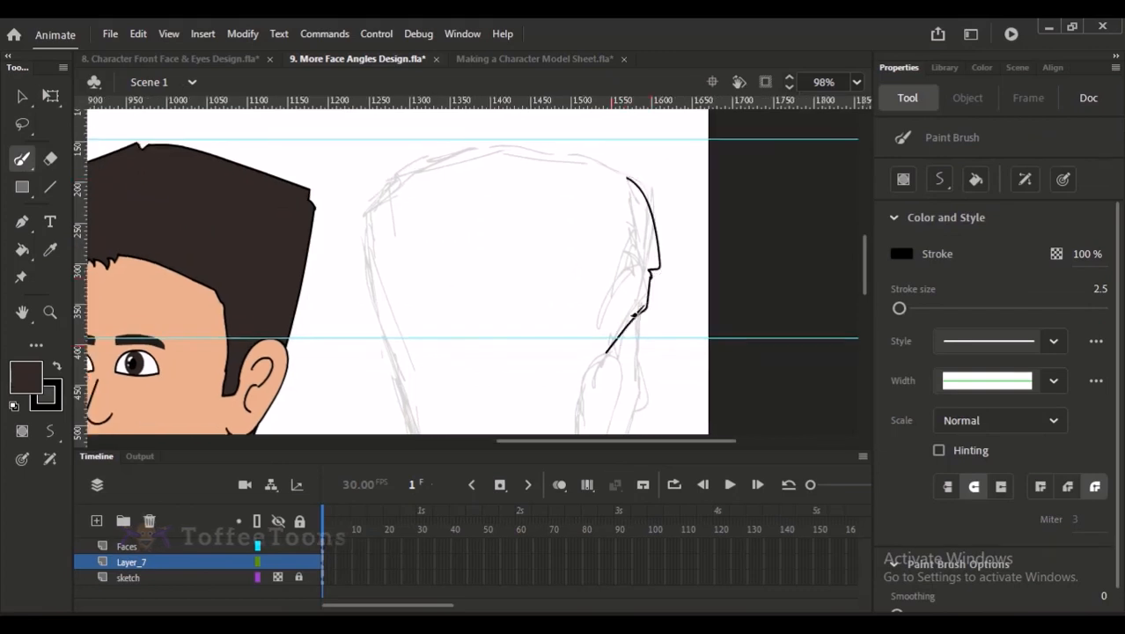
left_click_drag(667, 281, 688, 254)
key("v")
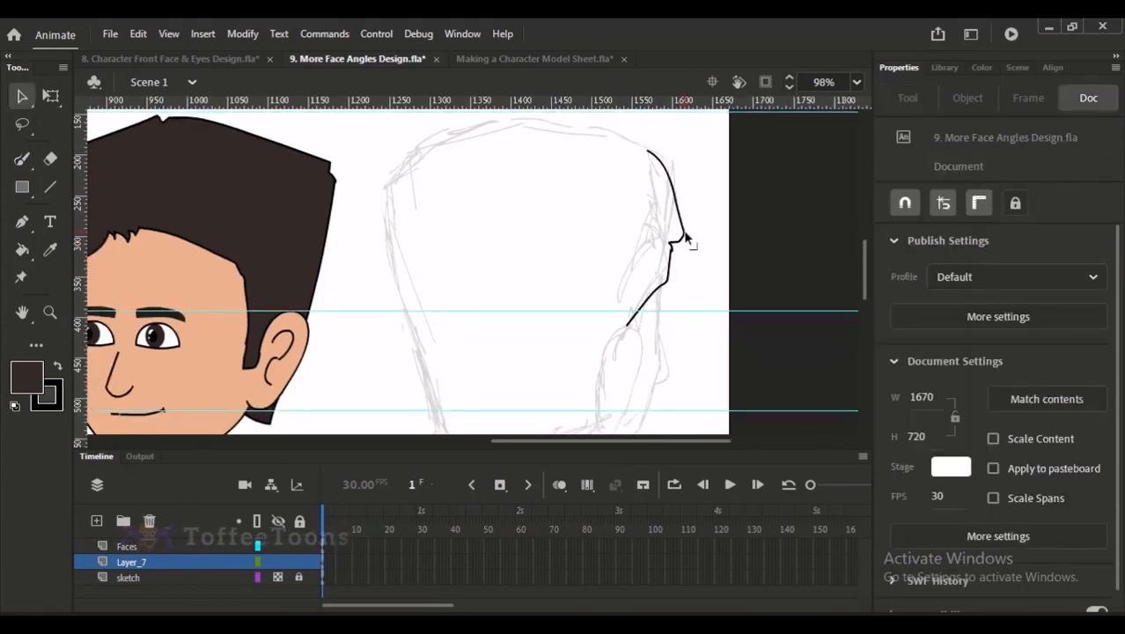
left_click_drag(632, 324, 633, 327)
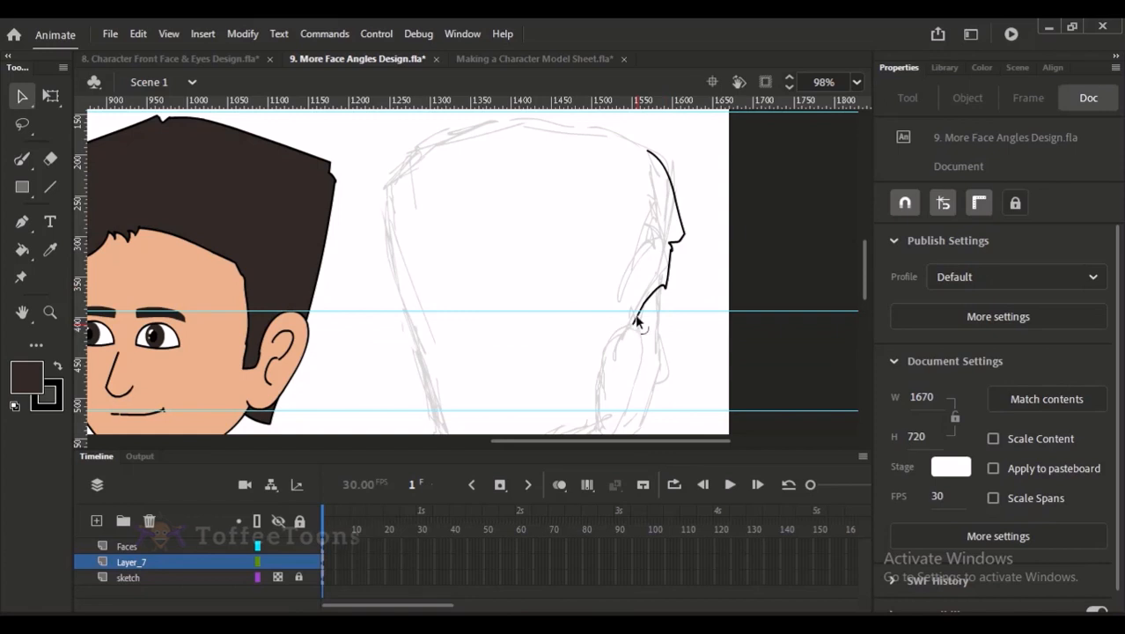
Step: Trace the top hair edge from a raised right corner across a notched crown to the left corner, redoing unsatisfactory strokes
key("b")
mouse_move(669, 149)
left_mouse_down()
mouse_move(660, 158)
mouse_move(674, 176)
mouse_move(672, 146)
mouse_move(542, 113)
mouse_move(554, 144)
left_mouse_up()
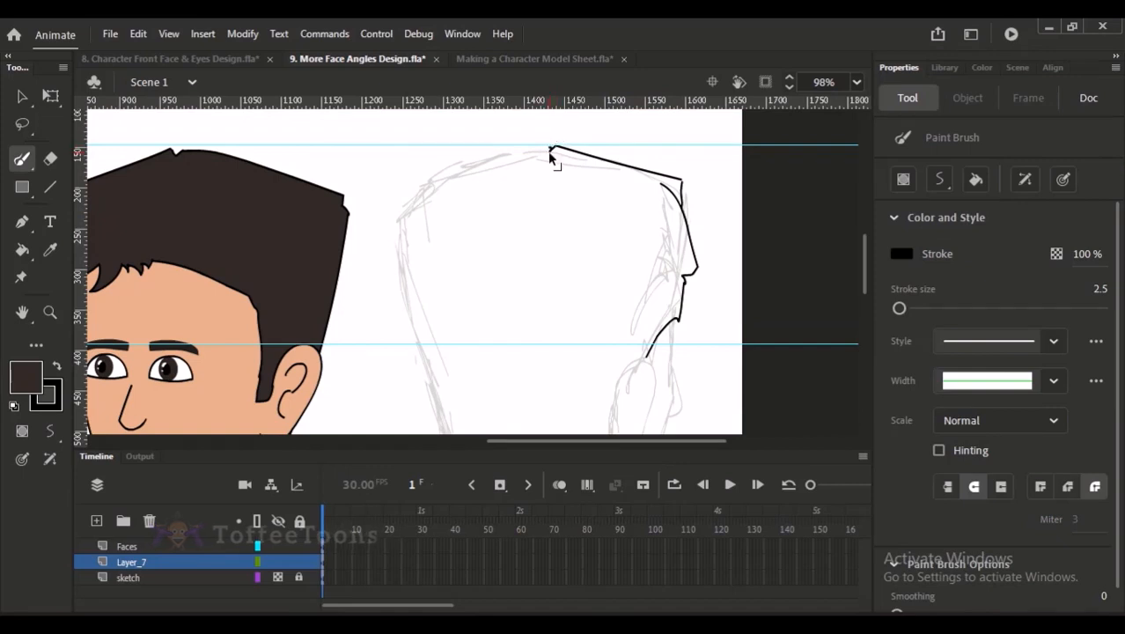
key("ctrl+z")
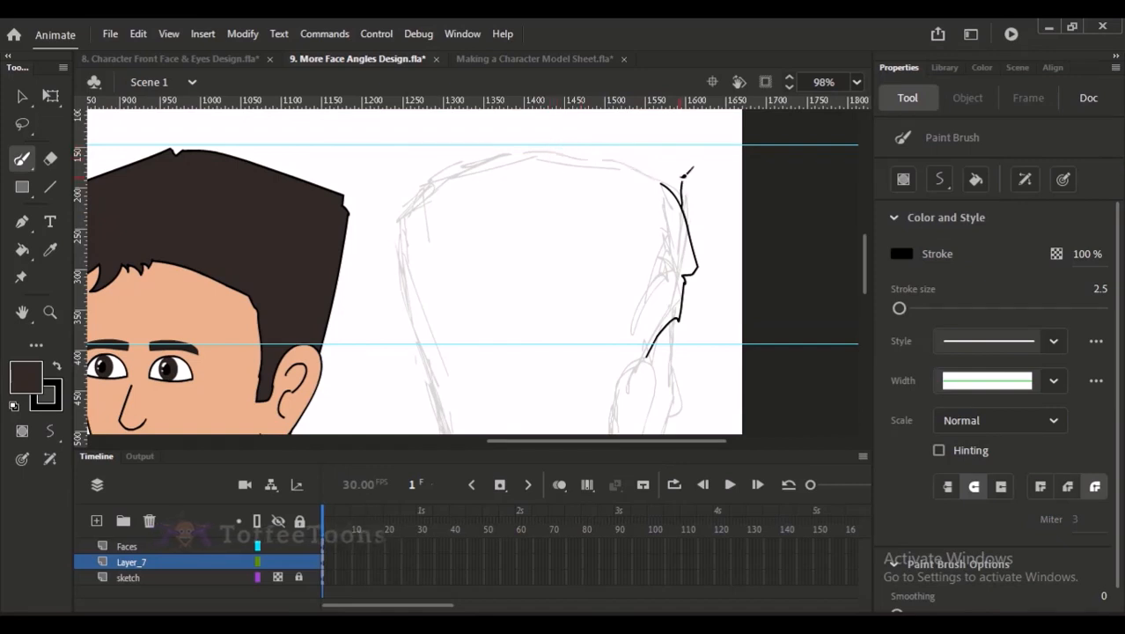
left_click_drag(686, 172, 583, 142)
key("ctrl+z")
mouse_move(682, 178)
left_mouse_down()
mouse_move(588, 144)
mouse_move(421, 207)
left_mouse_up()
key("ctrl+z")
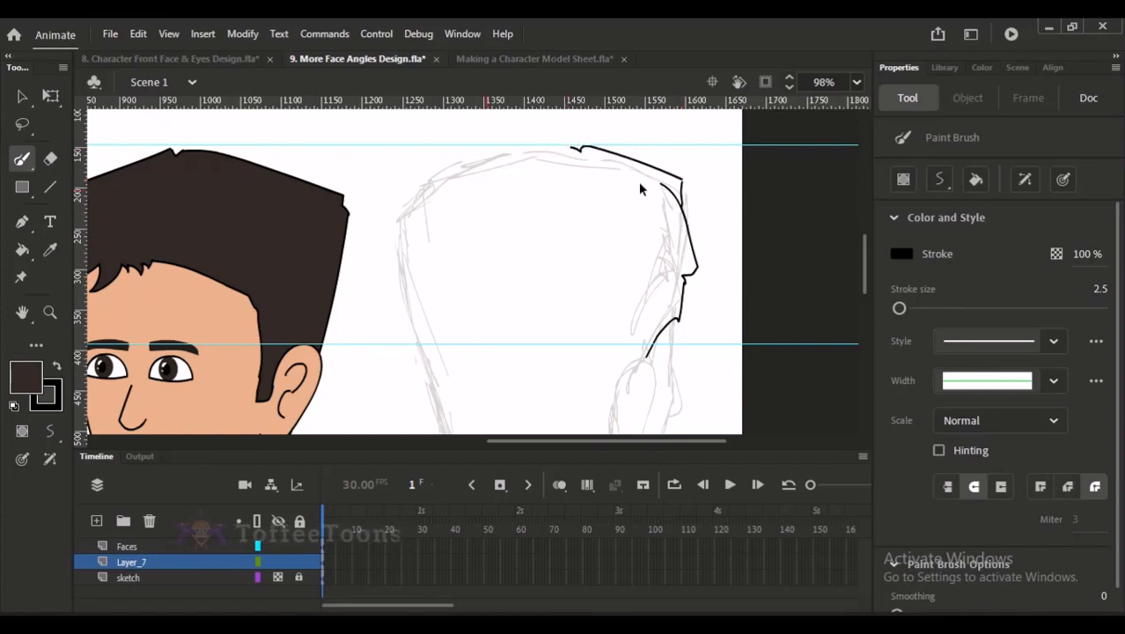
mouse_move(688, 179)
left_mouse_down()
mouse_move(577, 148)
mouse_move(525, 152)
mouse_move(402, 218)
mouse_move(420, 191)
left_mouse_up()
key("ctrl+z")
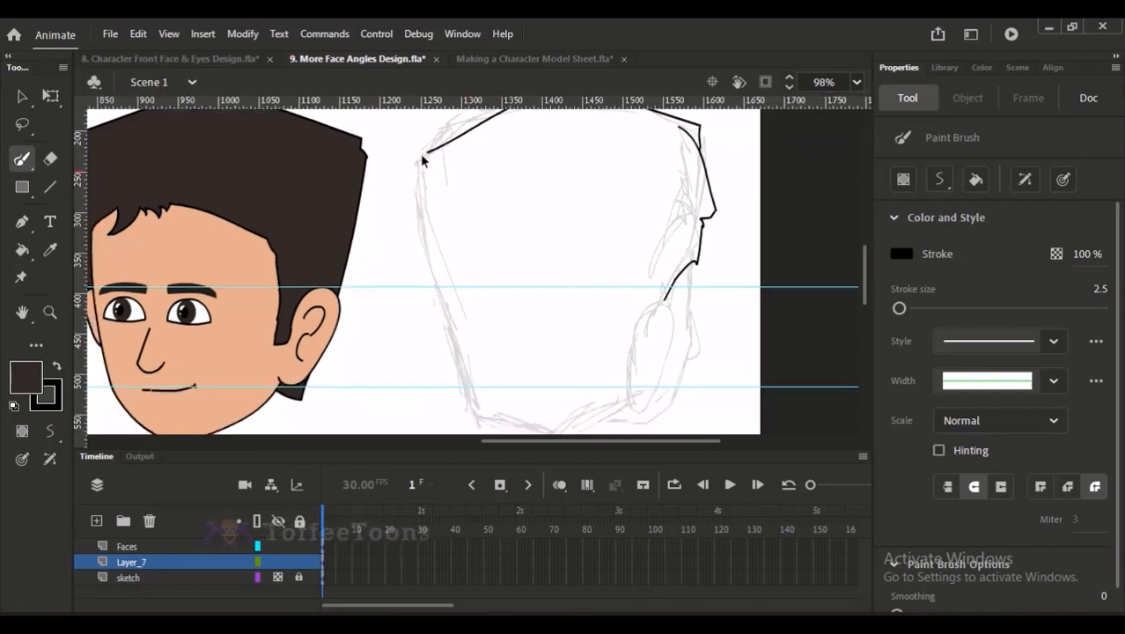
Step: Trace the left hair edge with small jagged tips and continue along the lower hairline to the ear
mouse_move(428, 153)
left_mouse_down()
mouse_move(416, 182)
mouse_move(457, 304)
left_mouse_up()
key("ctrl+z")
key("ctrl+z")
mouse_move(417, 183)
left_mouse_down()
mouse_move(436, 297)
mouse_move(462, 269)
left_mouse_up()
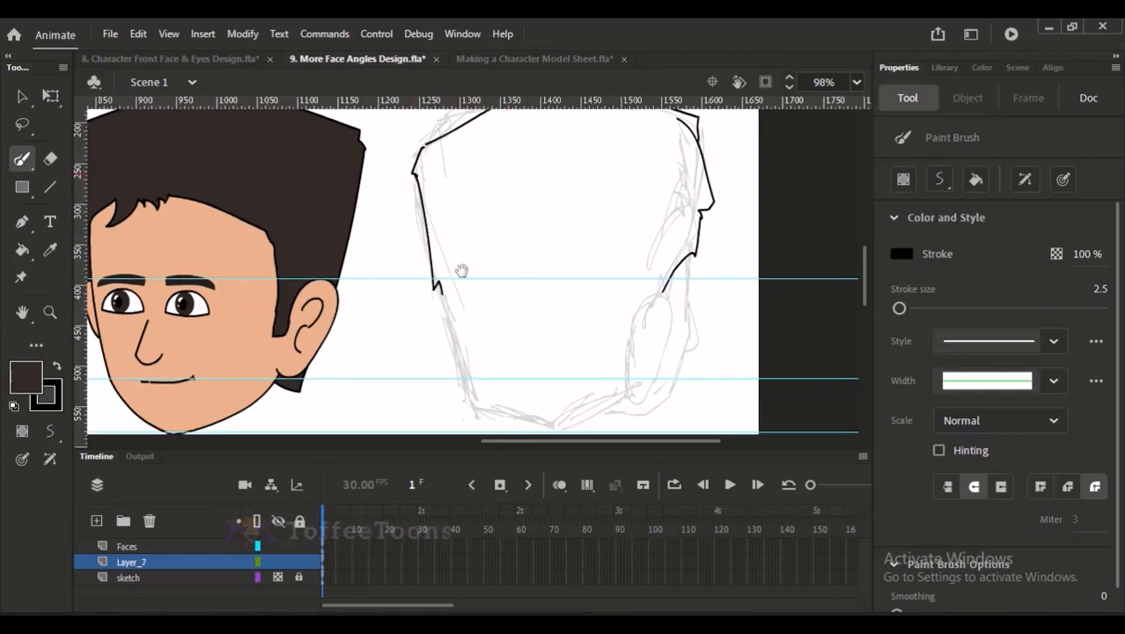
key("ctrl+z")
mouse_move(417, 141)
left_mouse_down()
mouse_move(431, 239)
mouse_move(472, 356)
mouse_move(557, 387)
mouse_move(632, 352)
mouse_move(651, 293)
left_mouse_up()
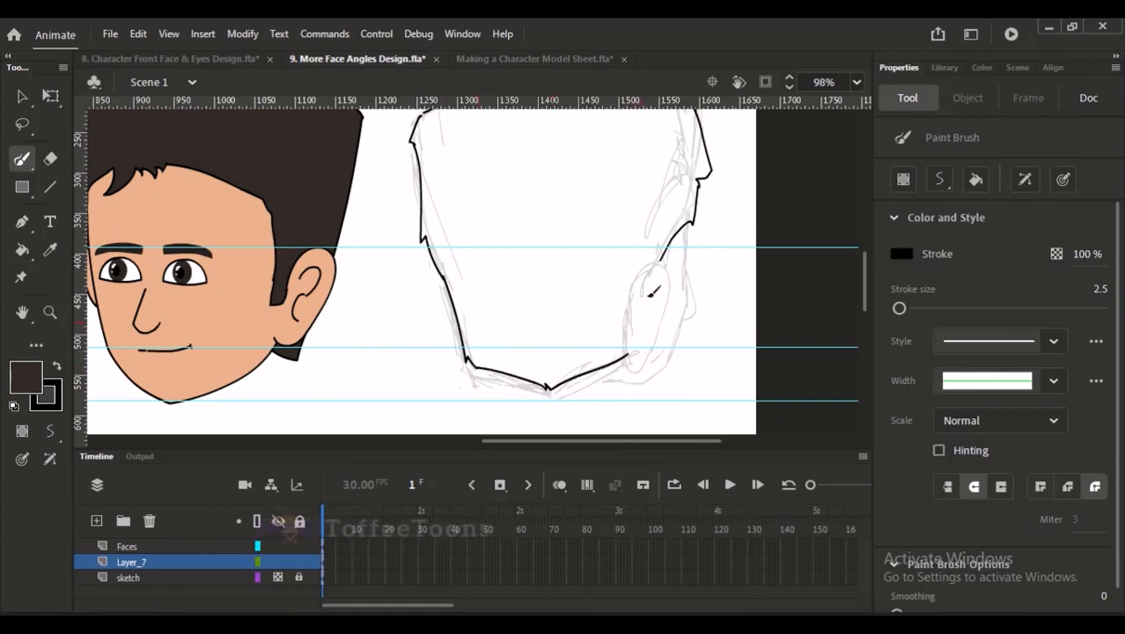
Step: Reshape the traced left hair edge and its tip at the eyebrow guide, and delete the stray line end below it
scroll(554, 269, "up", 1)
key("v")
left_click_drag(447, 346, 436, 331)
scroll(415, 253, "up", 3)
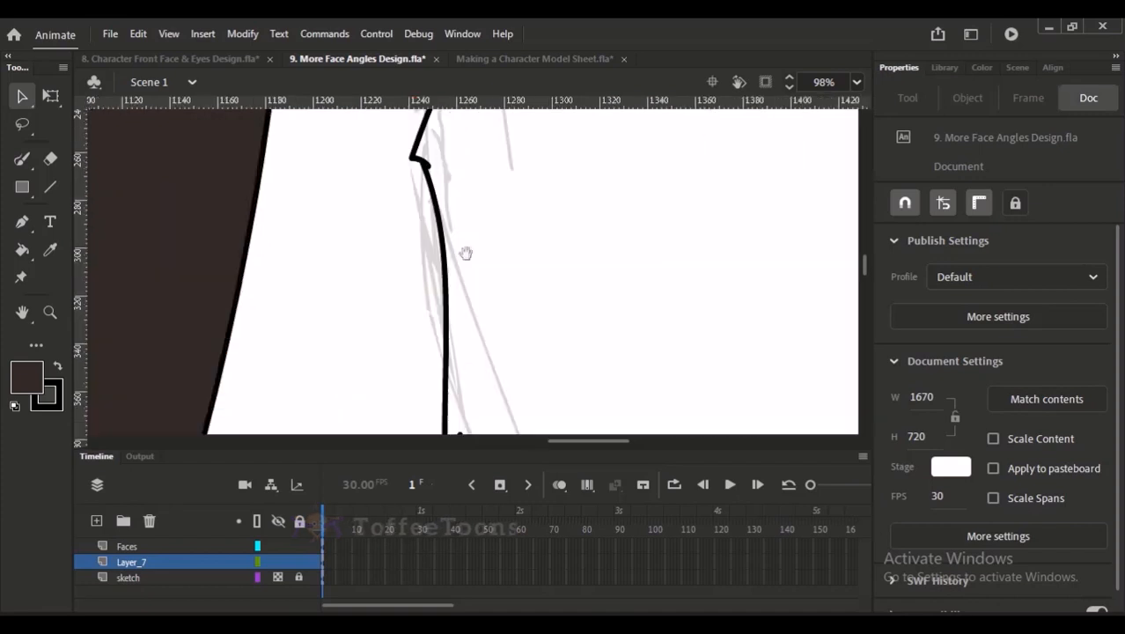
scroll(492, 180, "up", 2)
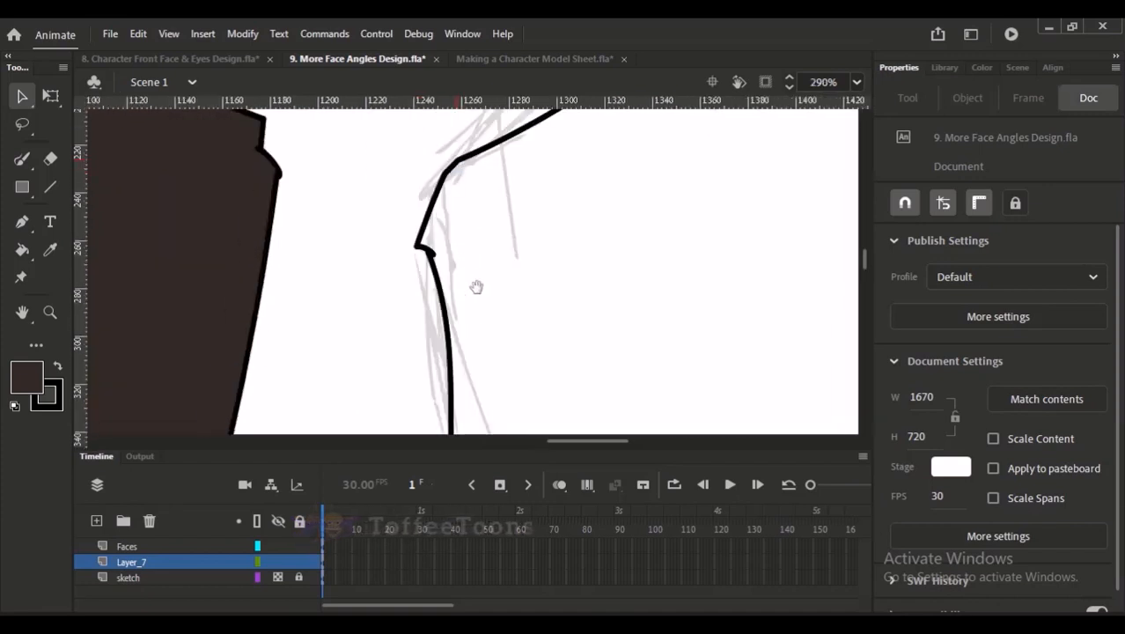
scroll(476, 264, "down", 3)
left_click_drag(468, 210, 473, 208)
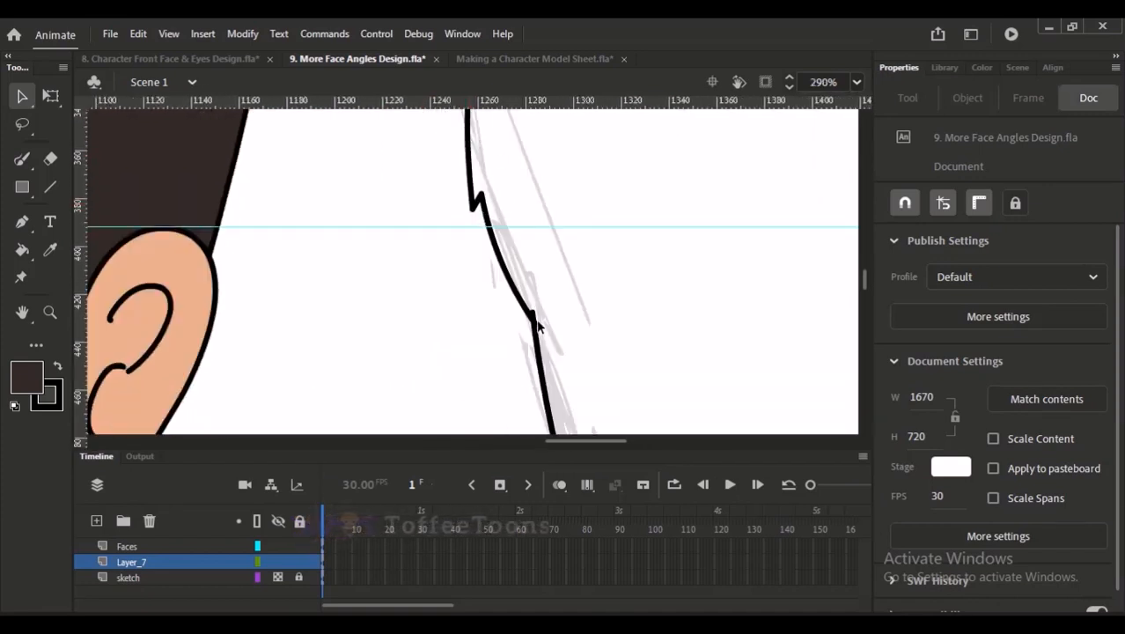
left_click(535, 330)
key("Delete")
key("ctrl+minus")
key("ctrl+minus")
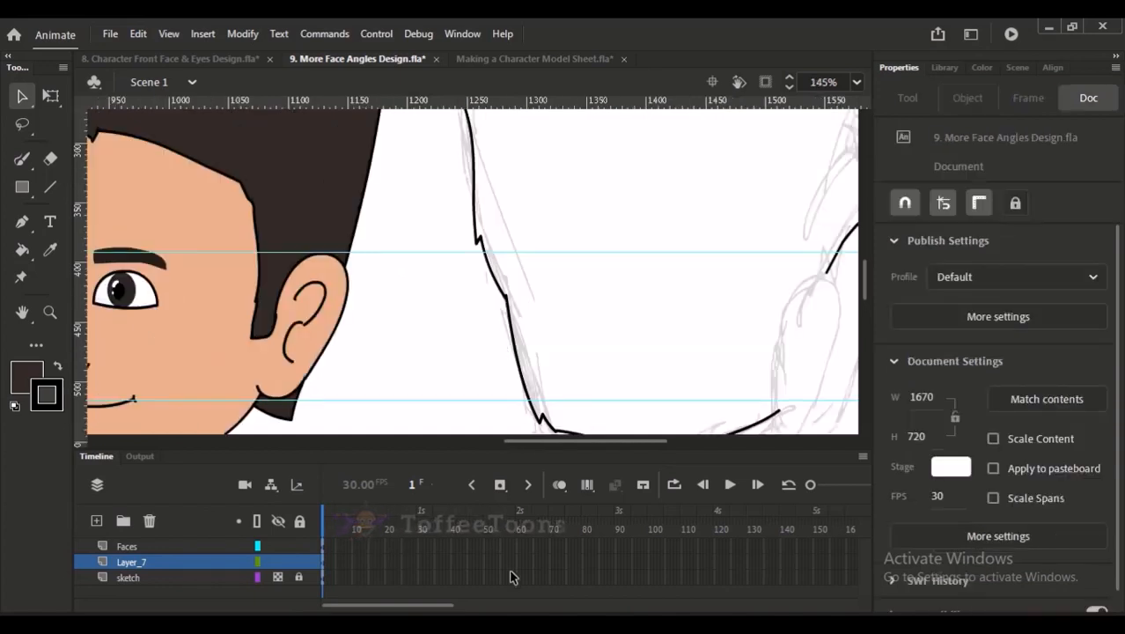
Step: Clean up and close the gap in the crown notch, and adjust the top hair edge's peak and right corner
left_click_drag(528, 286, 525, 297)
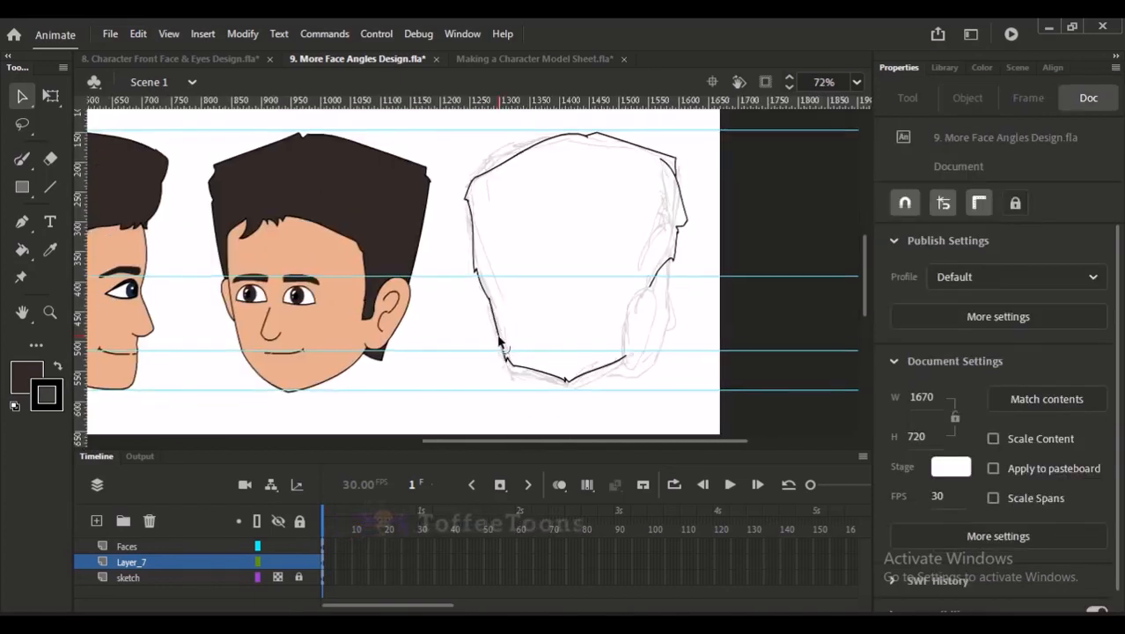
left_click_drag(565, 256, 561, 284)
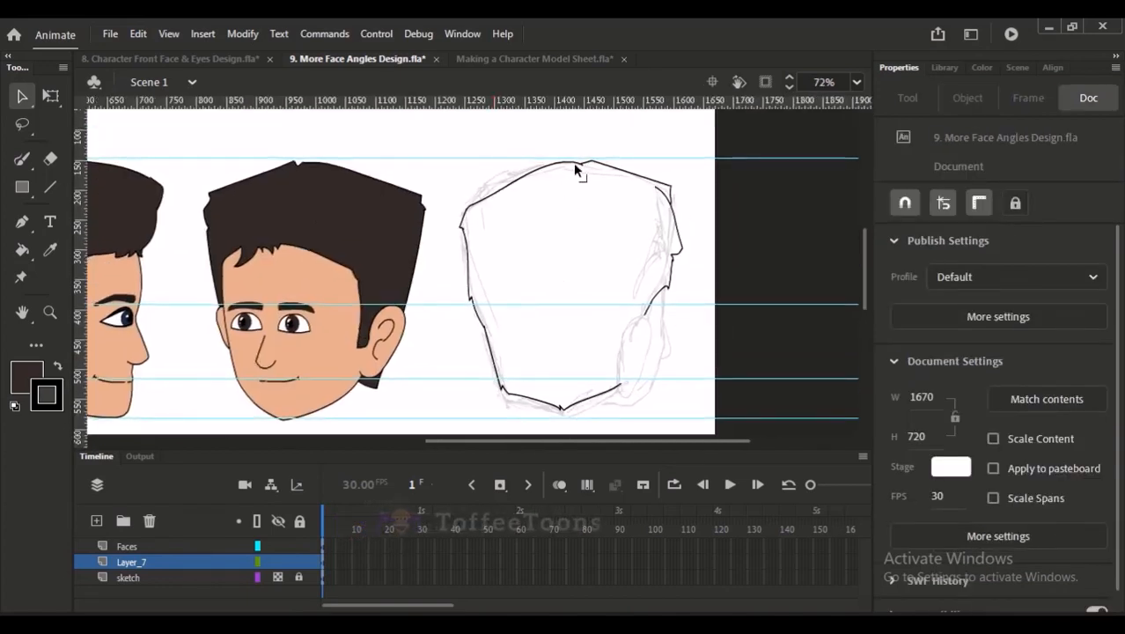
left_click_drag(560, 162, 600, 230)
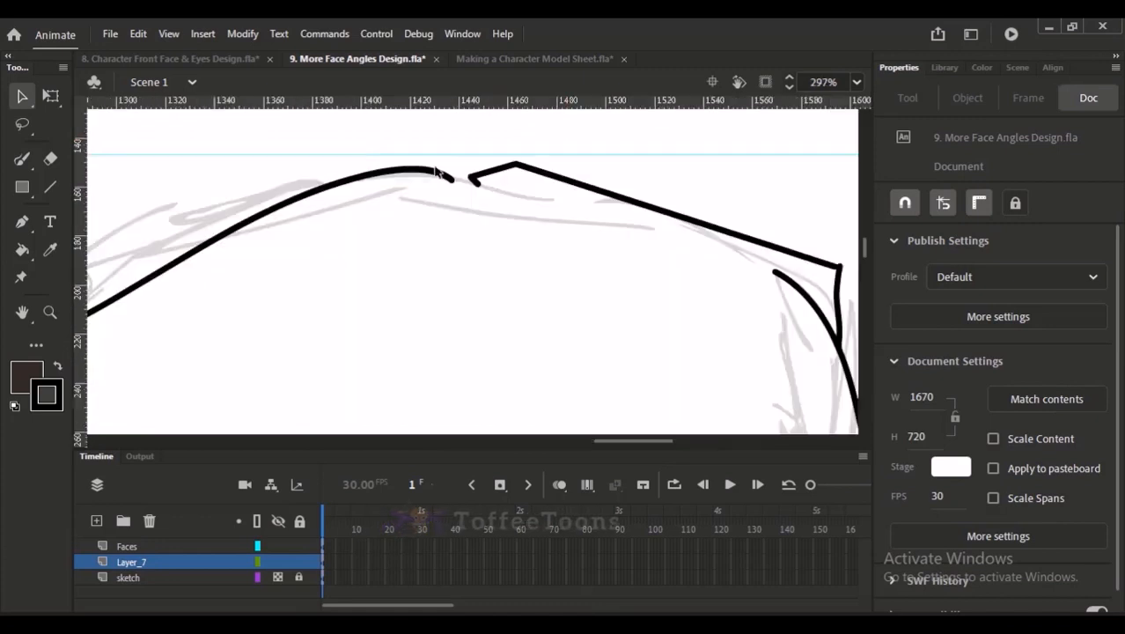
mouse_move(451, 179)
left_mouse_down()
mouse_move(506, 160)
mouse_move(398, 162)
mouse_move(394, 148)
mouse_move(377, 163)
left_mouse_up()
left_click(477, 183)
key("Delete")
left_click_drag(455, 148, 458, 159)
left_click_drag(841, 280, 738, 256)
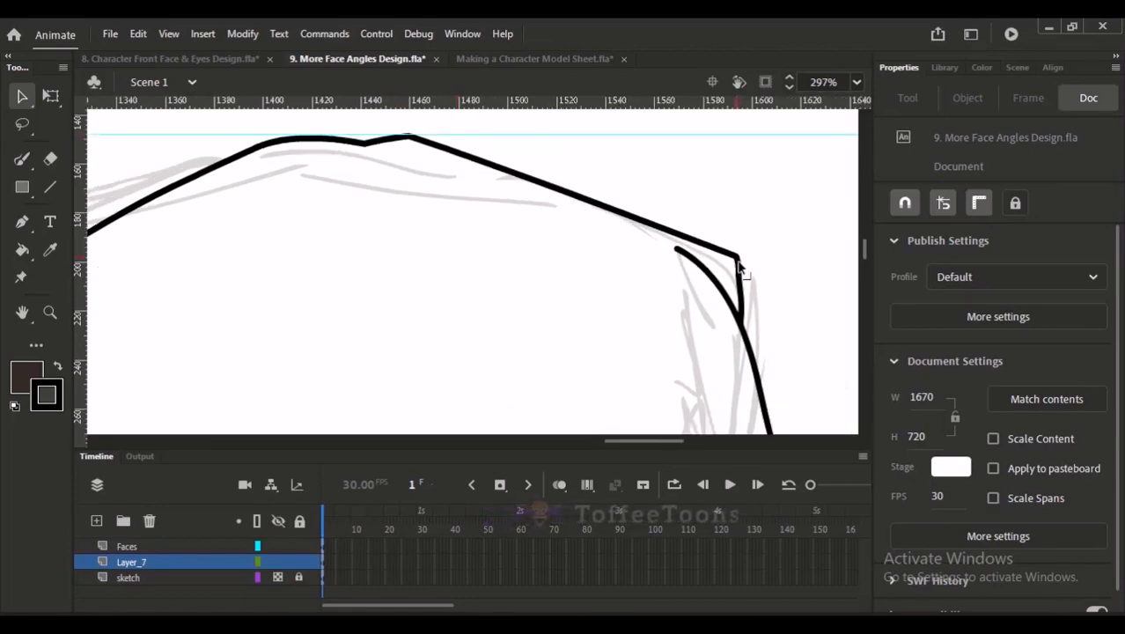
Step: Trace the ear's left edge from the right hair edge down to the lower hairline, with a small notch partway, redoing the first stroke
key("ctrl+minus")
key("ctrl+minus")
key("ctrl+minus")
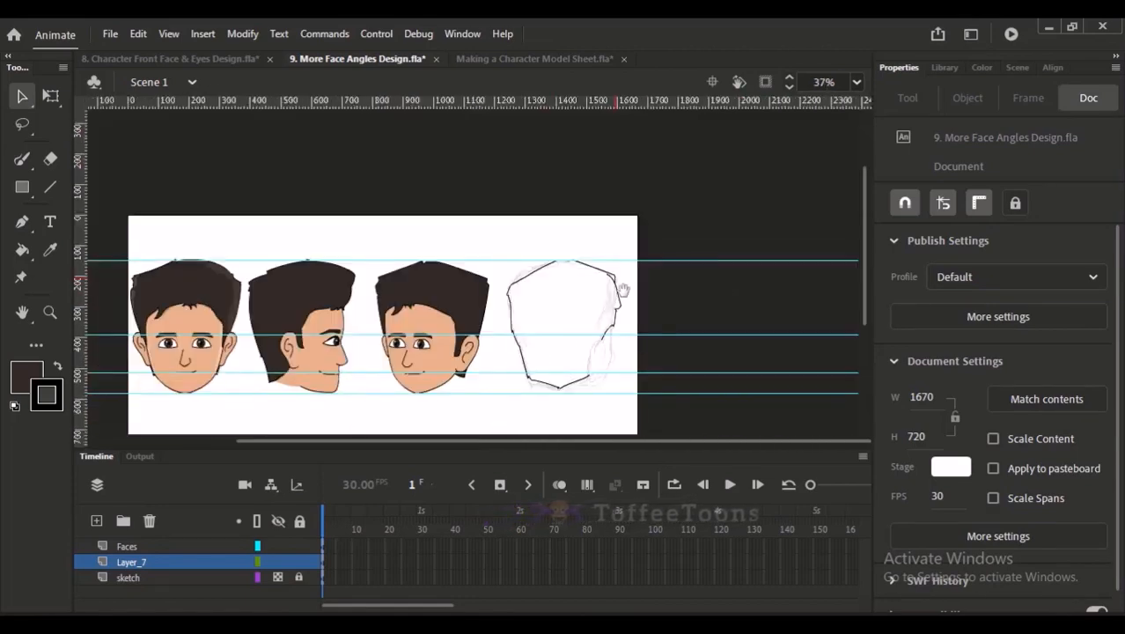
mouse_move(623, 289)
left_mouse_down()
mouse_move(642, 248)
mouse_move(639, 328)
left_mouse_up()
key("y")
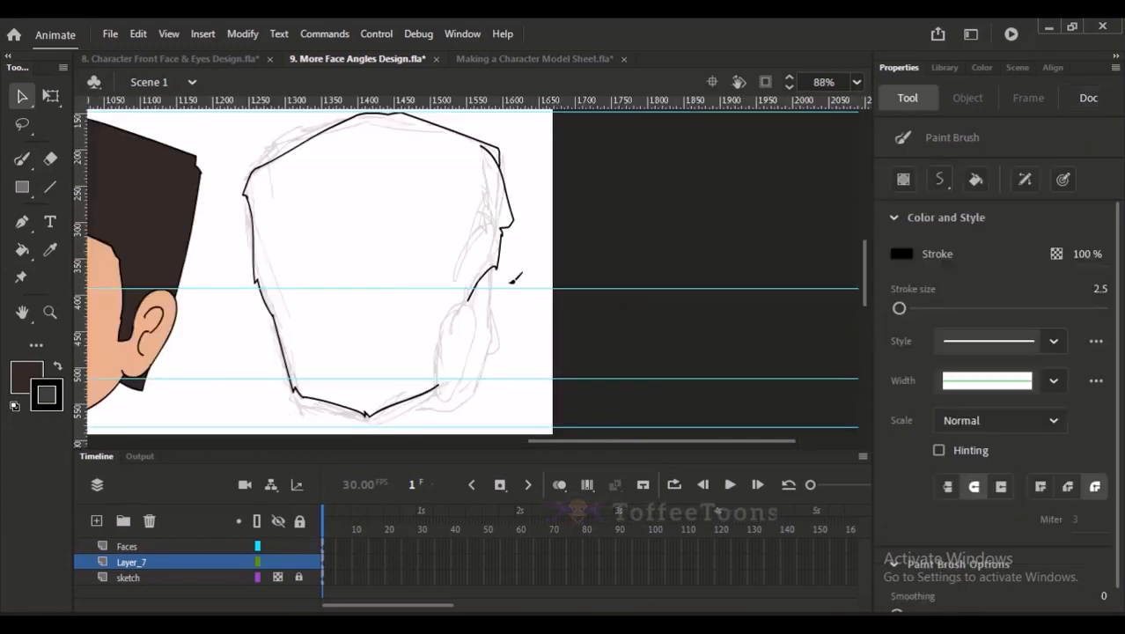
left_click_drag(428, 235, 489, 390)
left_click_drag(484, 362, 524, 287)
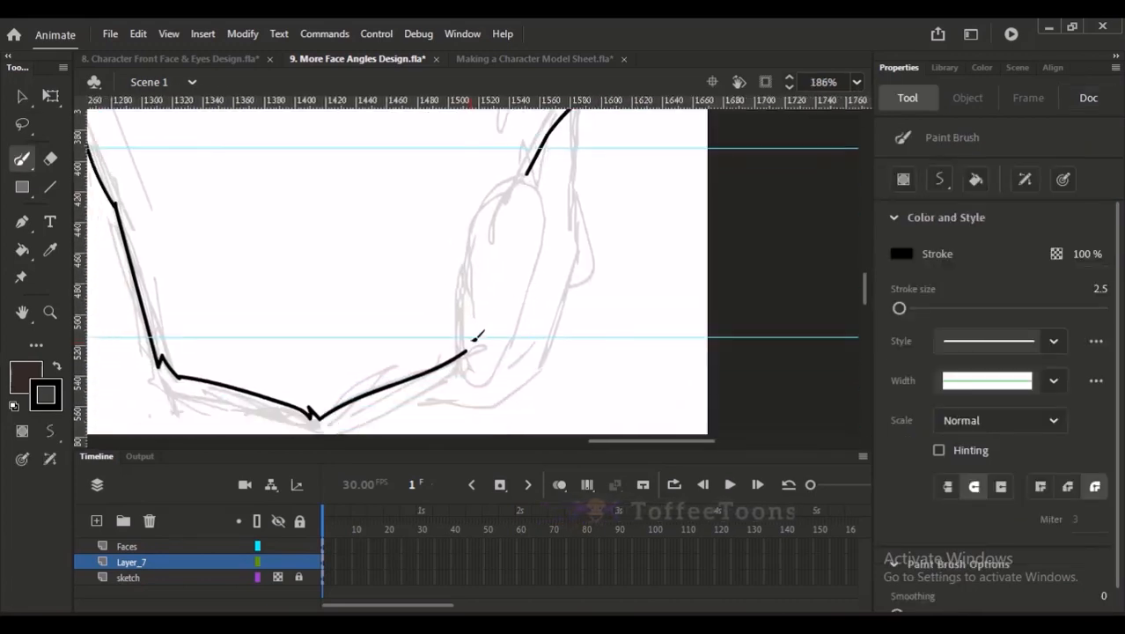
left_click_drag(476, 337, 798, 310)
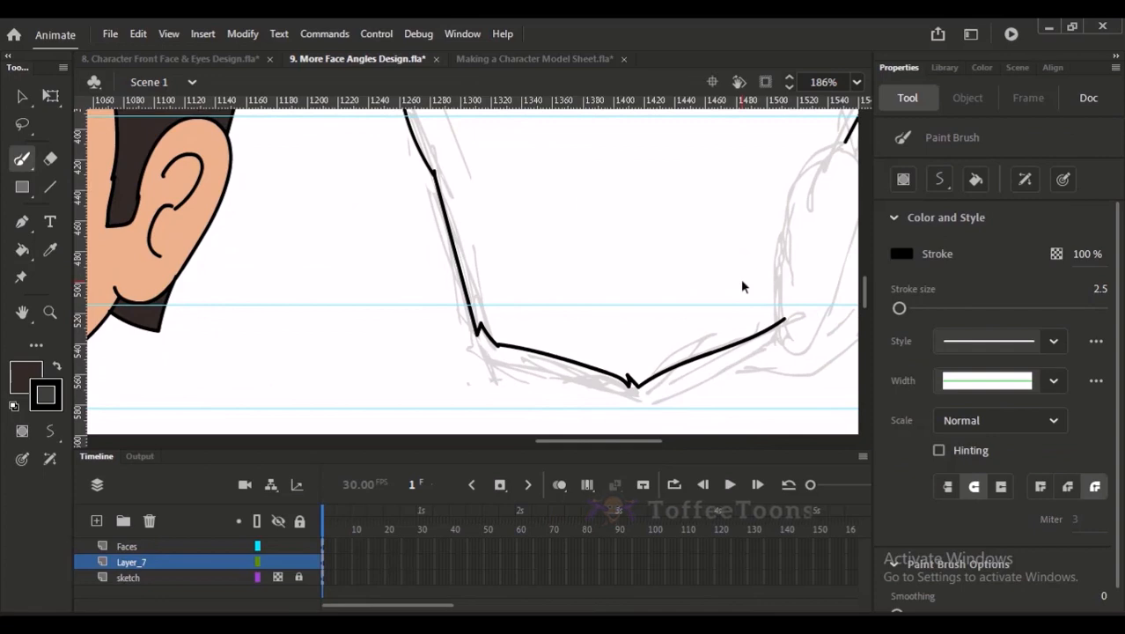
key("ctrl+2")
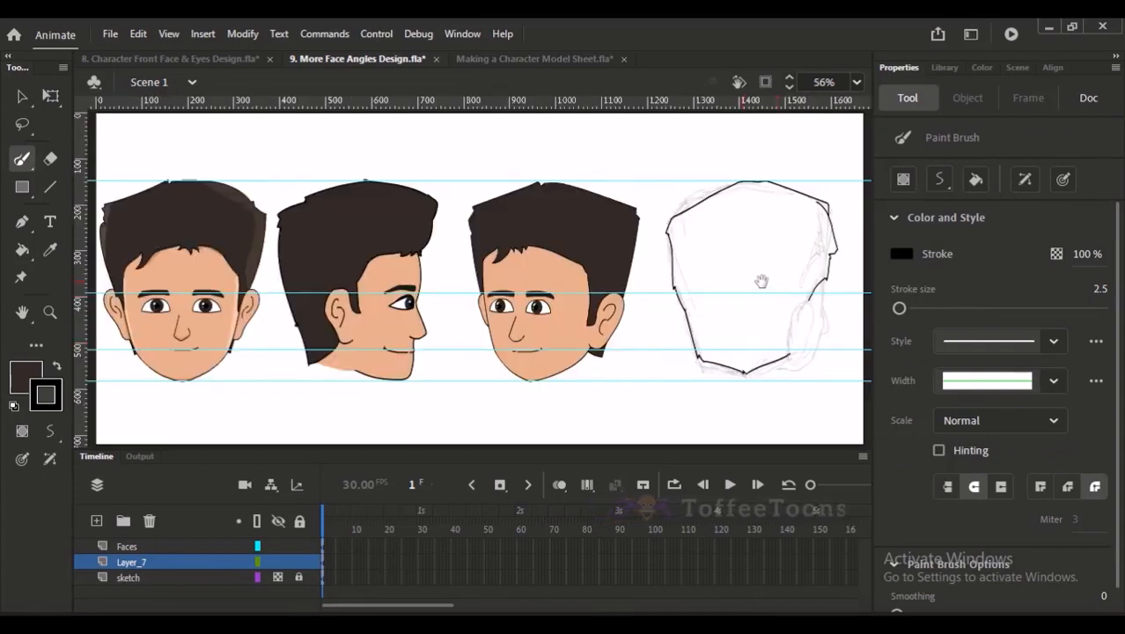
left_click_drag(765, 290, 808, 418)
left_click_drag(505, 183, 518, 229)
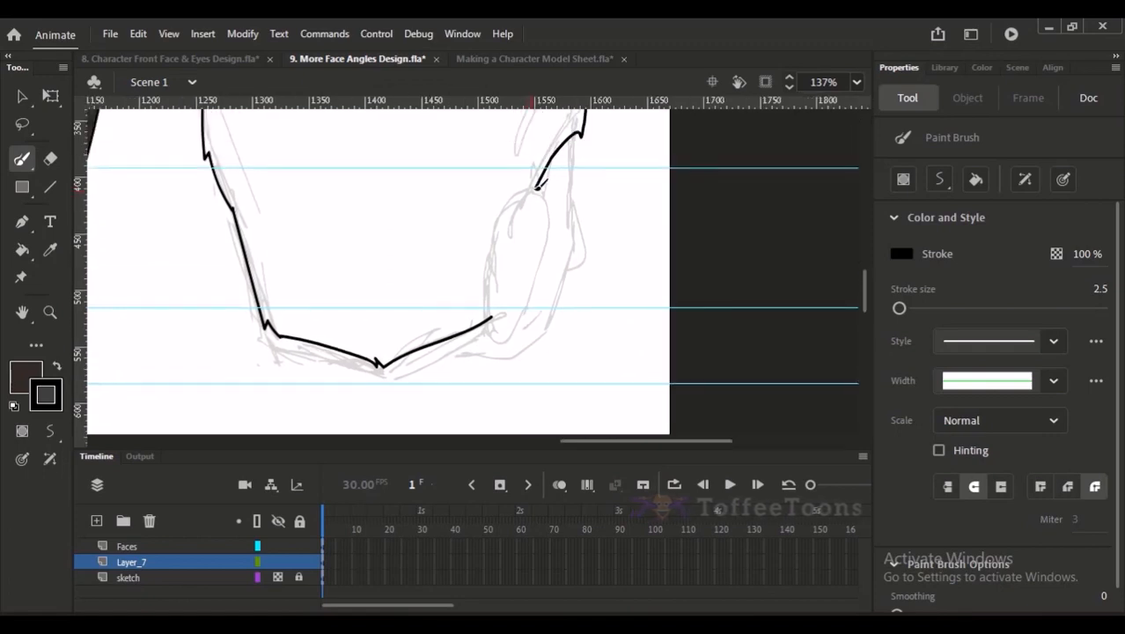
mouse_move(537, 185)
left_mouse_down()
mouse_move(509, 201)
mouse_move(493, 313)
left_mouse_up()
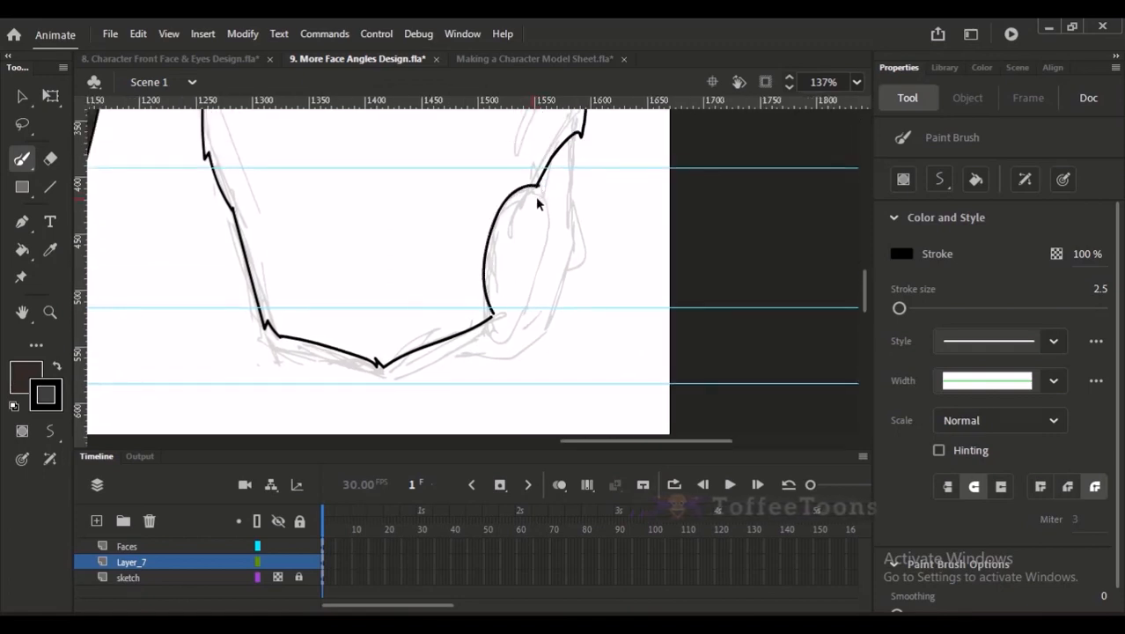
key("ctrl+z")
mouse_move(537, 183)
left_mouse_down()
mouse_move(511, 201)
mouse_move(485, 260)
mouse_move(490, 307)
left_mouse_up()
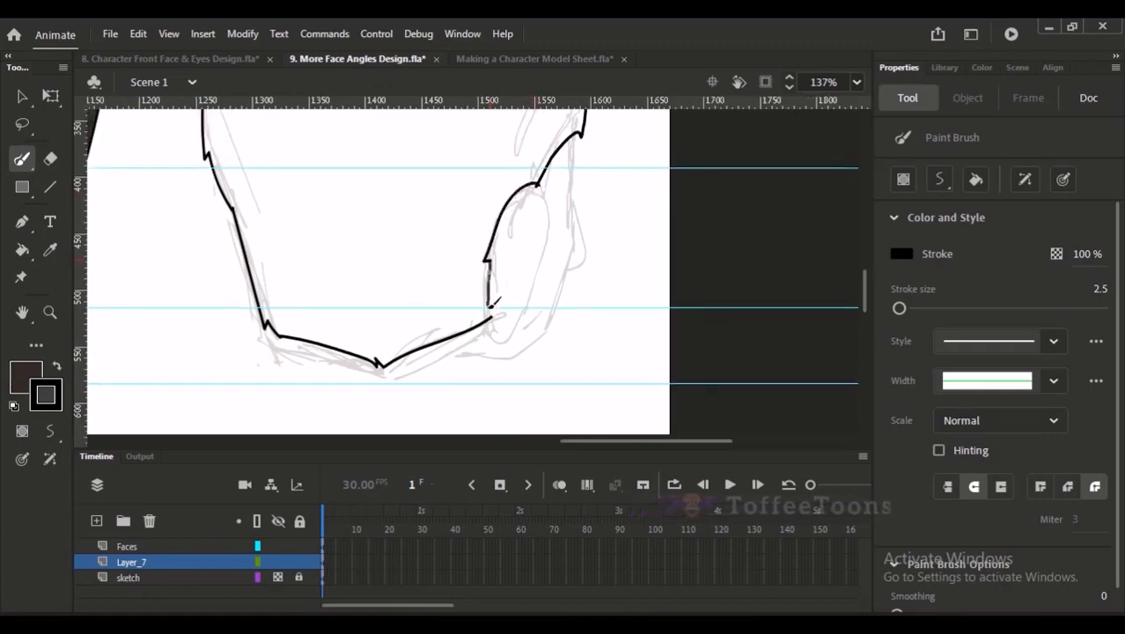
Step: Close the ear with a curved right edge ending at the lower hairline, and draw a single inner ear curve
mouse_move(539, 182)
left_mouse_down()
mouse_move(539, 272)
mouse_move(521, 311)
mouse_move(491, 312)
left_mouse_up()
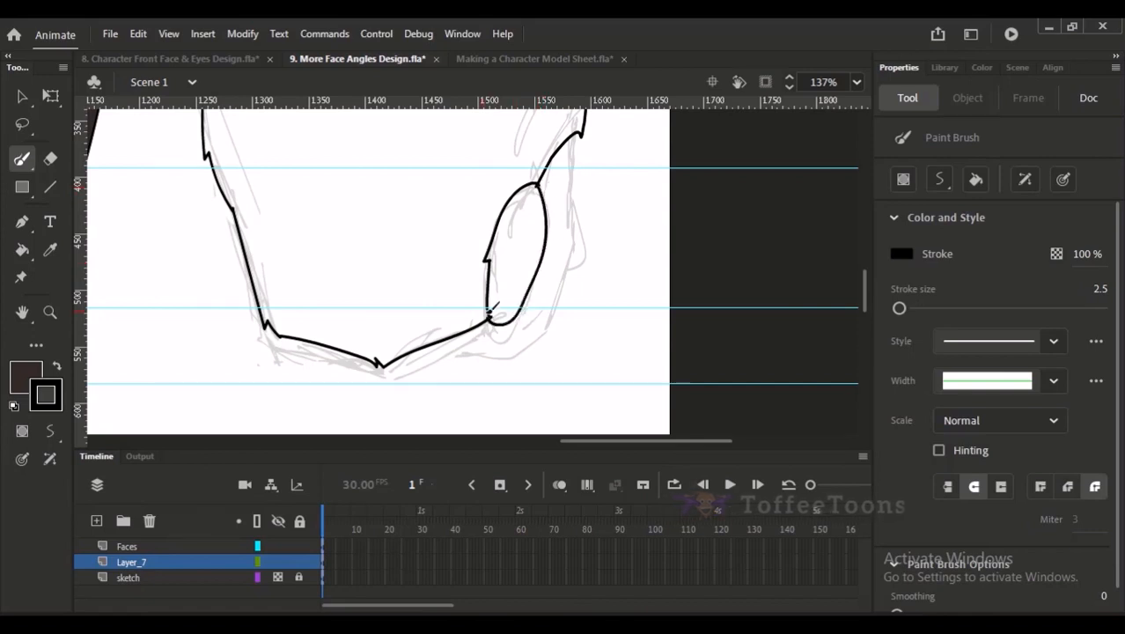
key("ctrl+z")
mouse_move(538, 183)
left_mouse_down()
mouse_move(548, 226)
mouse_move(536, 276)
mouse_move(522, 306)
mouse_move(491, 310)
left_mouse_up()
scroll(552, 251, "up", 1)
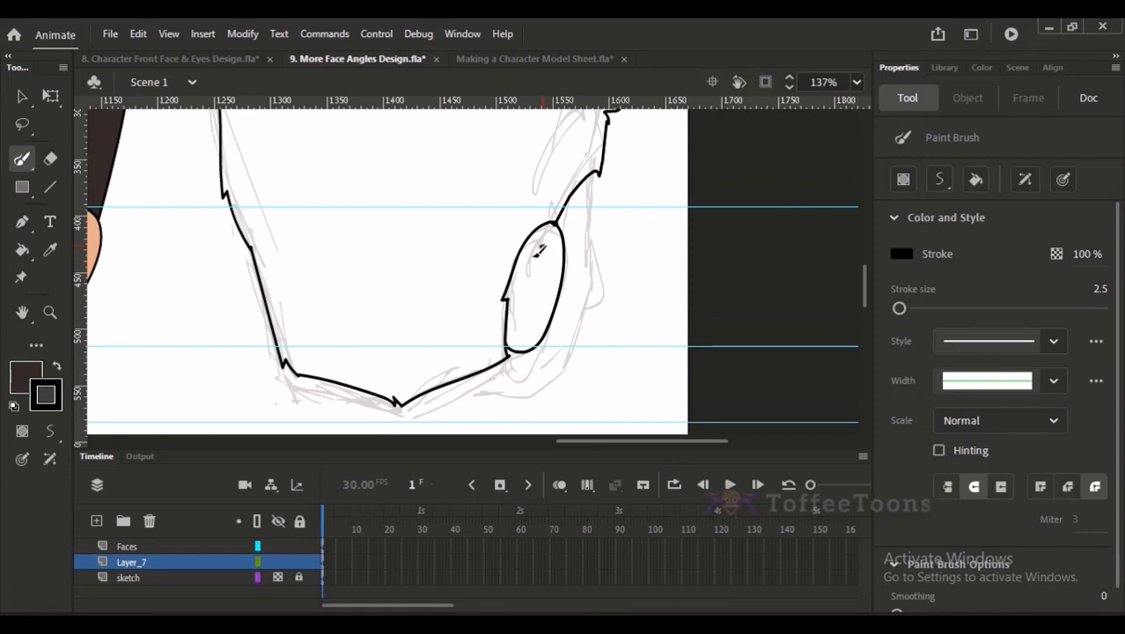
left_click_drag(540, 249, 528, 293)
key("ctrl+z")
left_click_drag(546, 243, 528, 315)
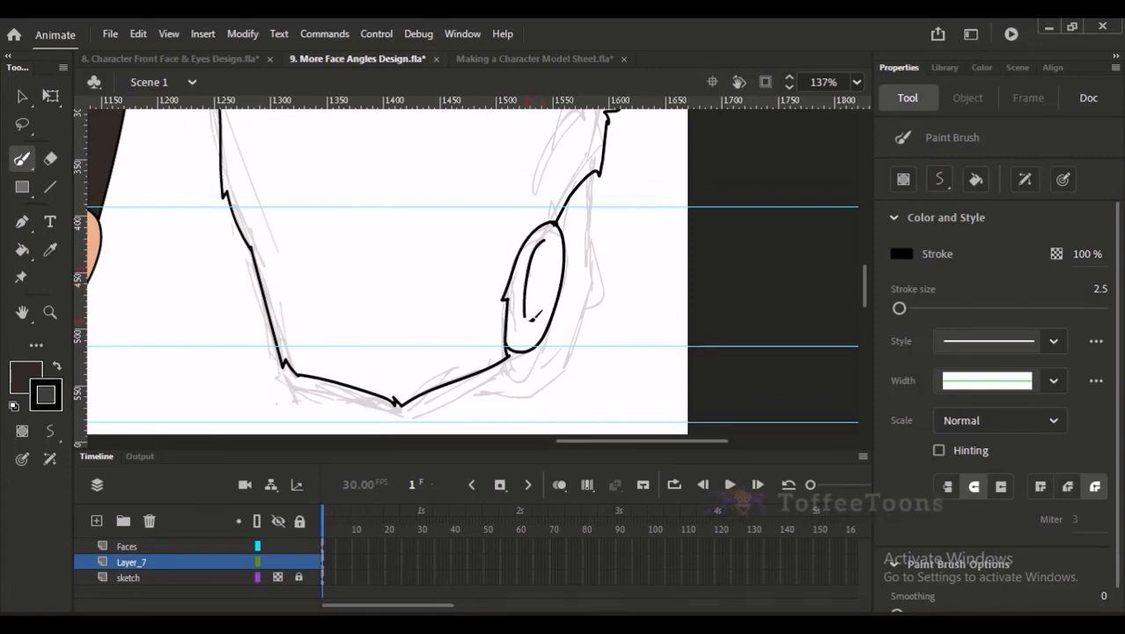
key("ctrl+z")
left_click_drag(547, 243, 532, 315)
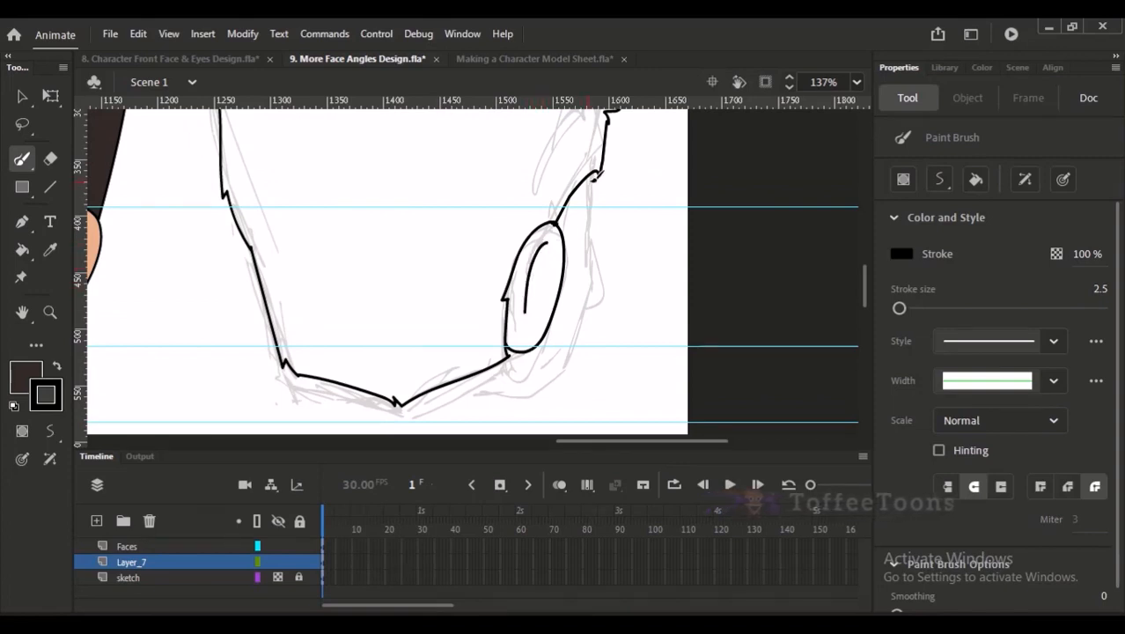
Step: Trace the cheek edge from the hair tip above the ear down past the mouth guide, angling inward at ear height
left_click_drag(599, 173, 592, 290)
key("ctrl+z")
key("ctrl+z")
mouse_move(599, 173)
left_mouse_down()
mouse_move(587, 299)
mouse_move(548, 377)
left_mouse_up()
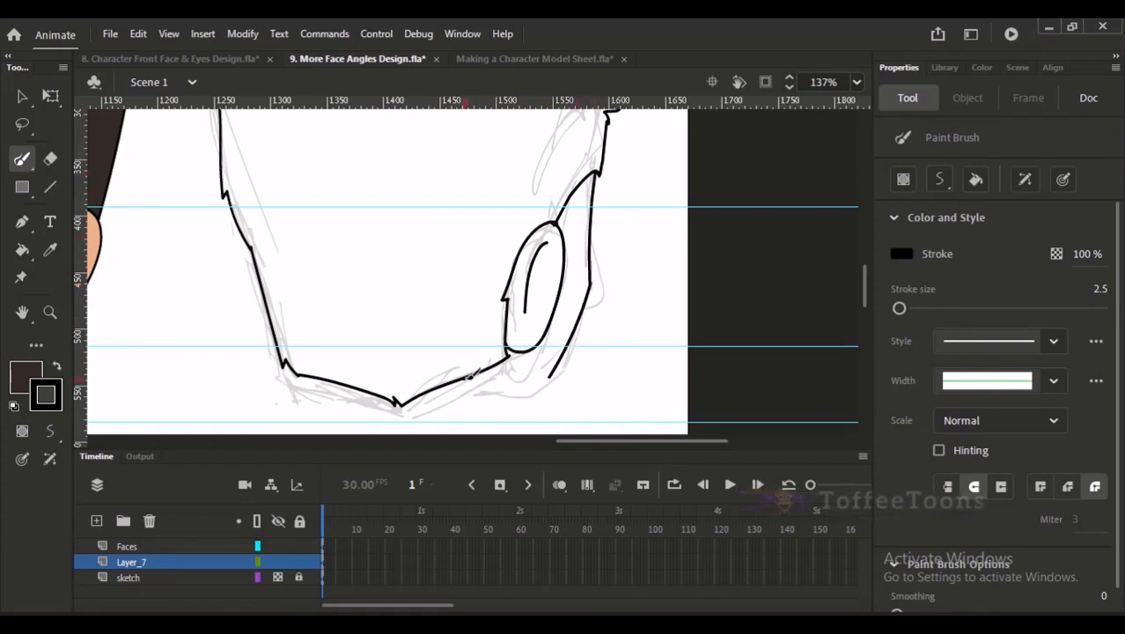
left_click_drag(468, 377, 538, 377)
key("ctrl+z")
left_click_drag(469, 376, 546, 377)
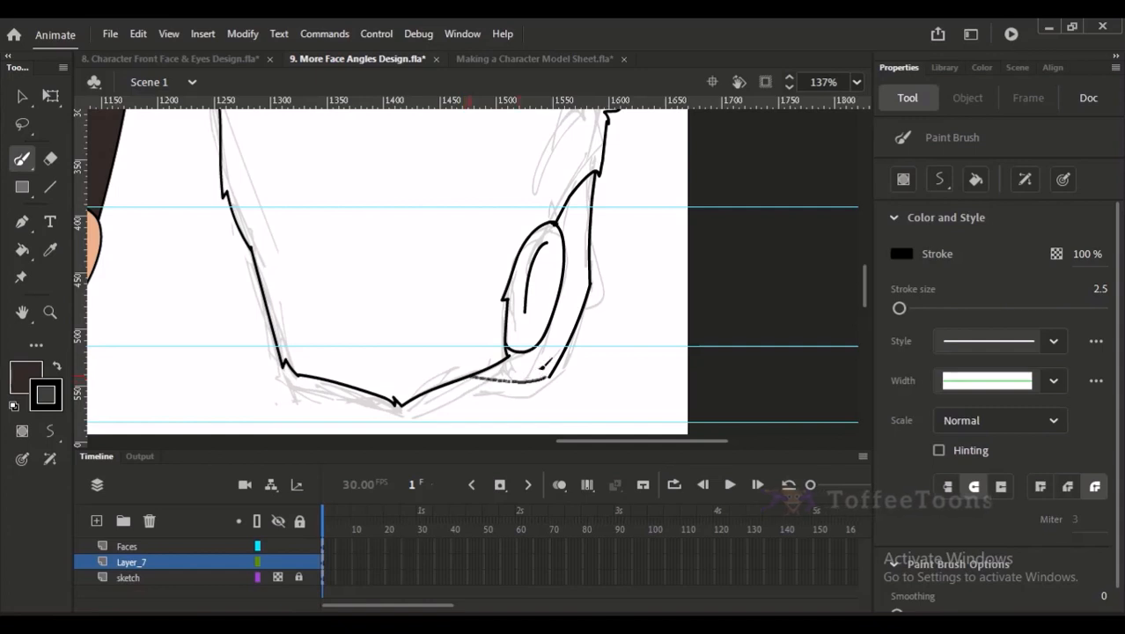
key("ctrl+z")
mouse_move(475, 376)
left_mouse_down()
mouse_move(547, 376)
mouse_move(505, 378)
mouse_move(502, 445)
left_mouse_up()
key("ctrl+z")
key("ctrl+2")
key("ctrl+z")
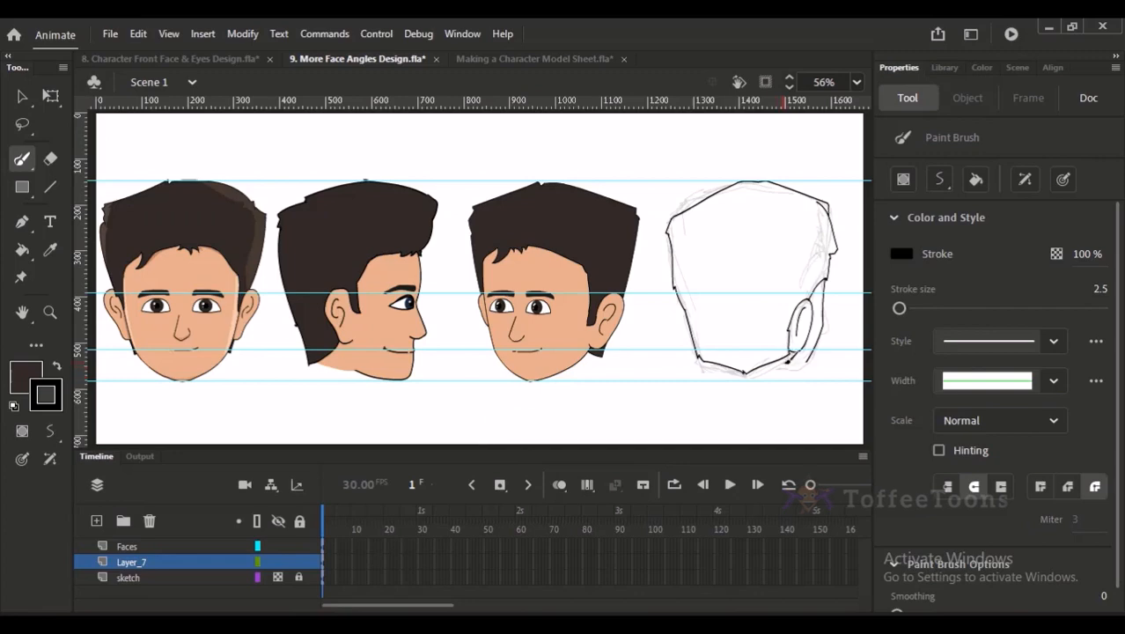
left_click_drag(786, 363, 782, 407)
left_click_drag(786, 362, 806, 351)
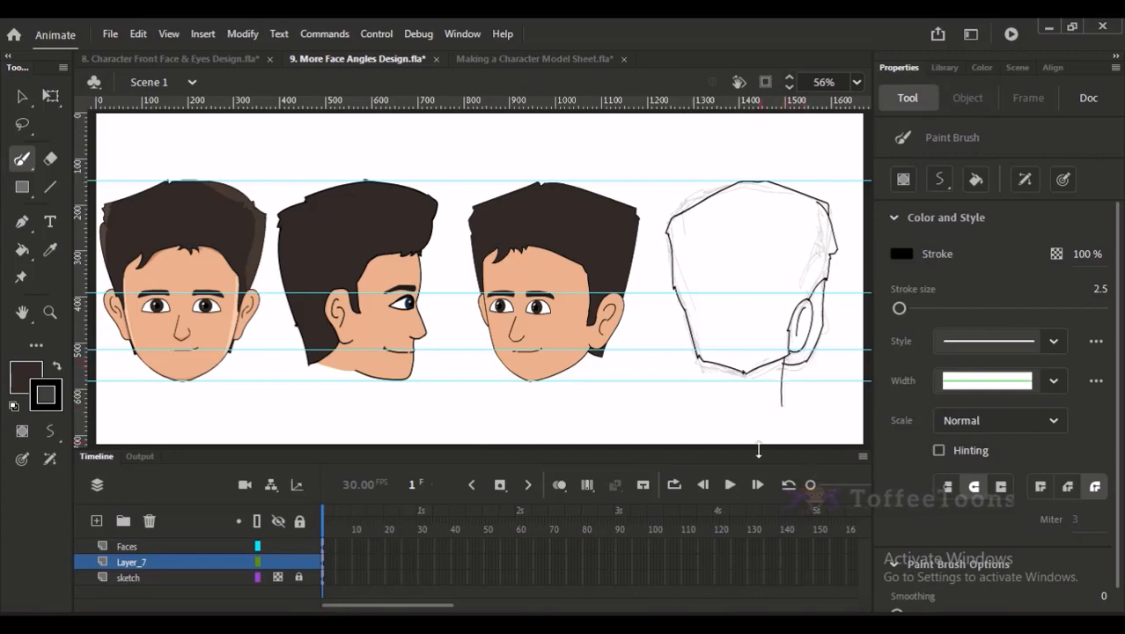
left_click_drag(746, 329, 799, 435)
key("ctrl+z")
key("ctrl+z")
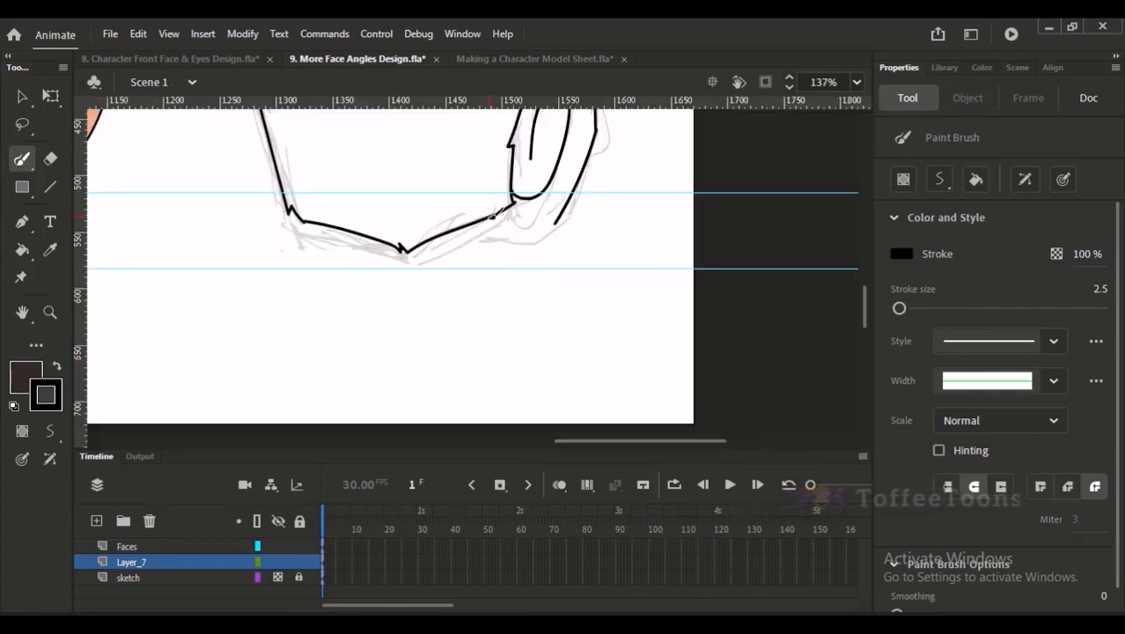
Step: Trace the jaw line from the lower hairline to the cheek edge and tidy the corner where they meet
left_click_drag(485, 216, 556, 227)
scroll(528, 264, "up", 4)
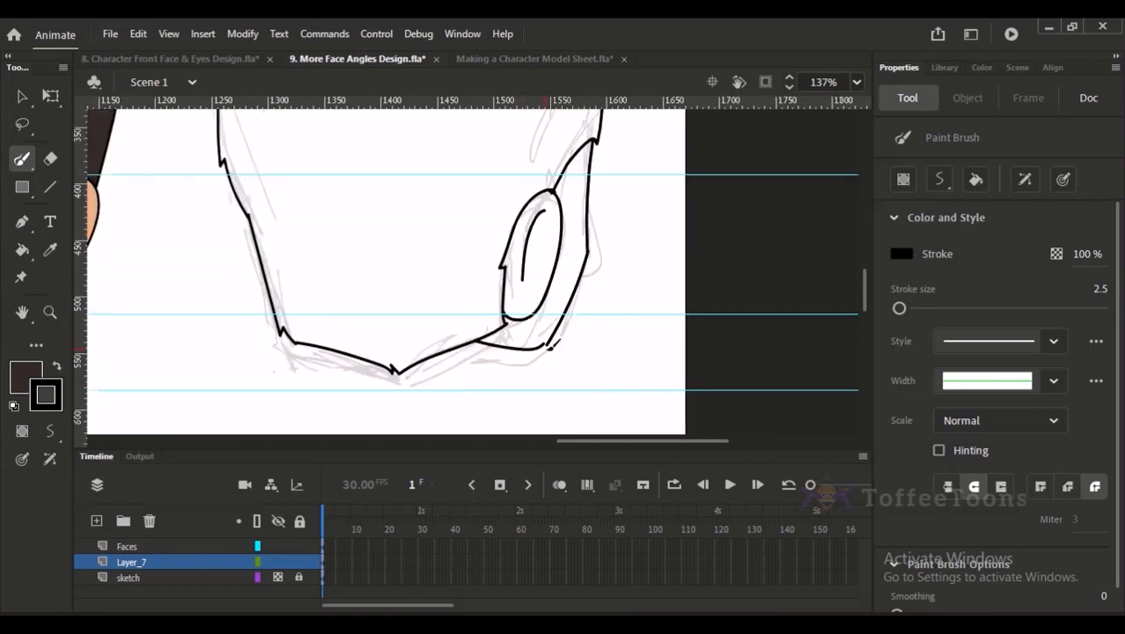
key("c")
left_click_drag(549, 344, 545, 344)
left_click(150, 521)
key("v")
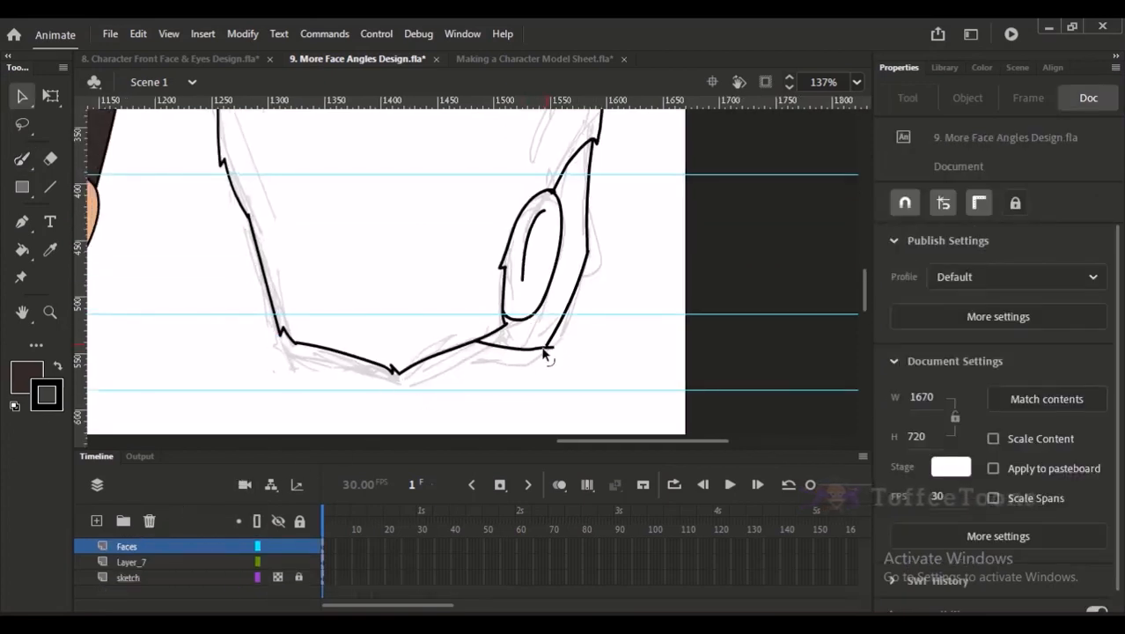
left_click_drag(549, 343, 547, 345)
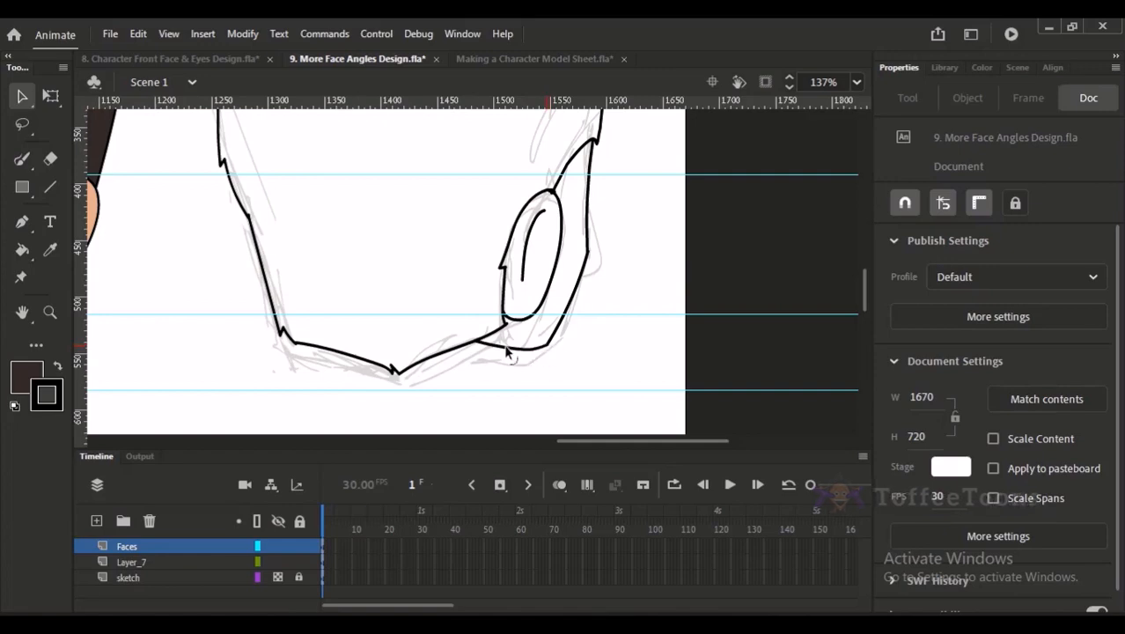
Step: Shift the jaw line's start further along the lower hairline and reshape the jaw below the ear
key("ctrl+minus")
key("ctrl+minus")
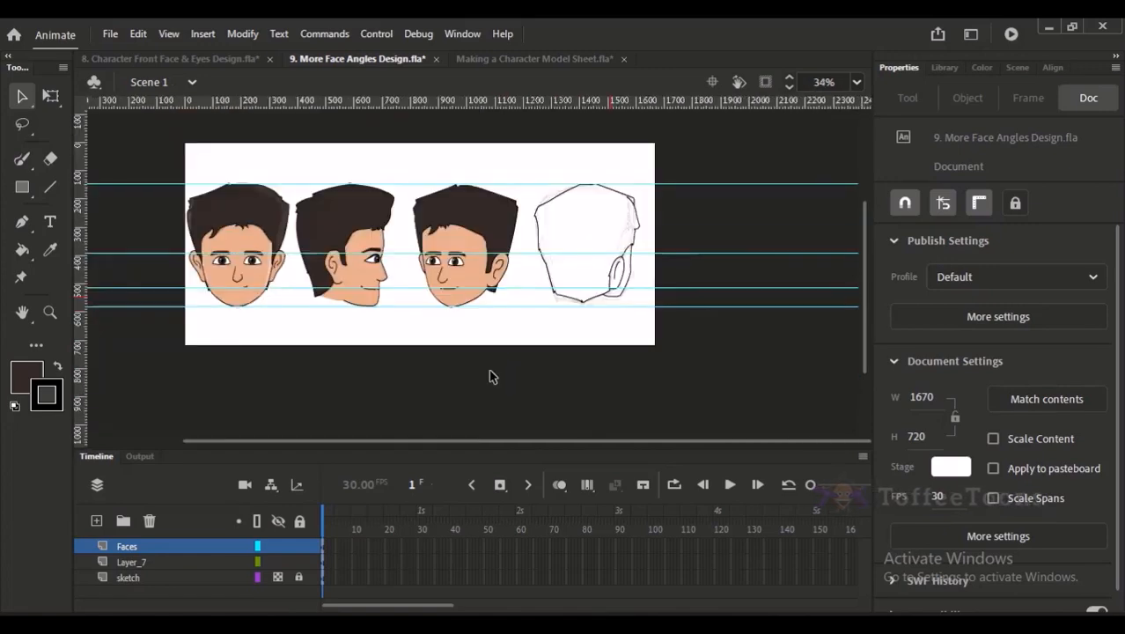
left_click_drag(569, 208, 631, 368)
left_click_drag(466, 249, 523, 345)
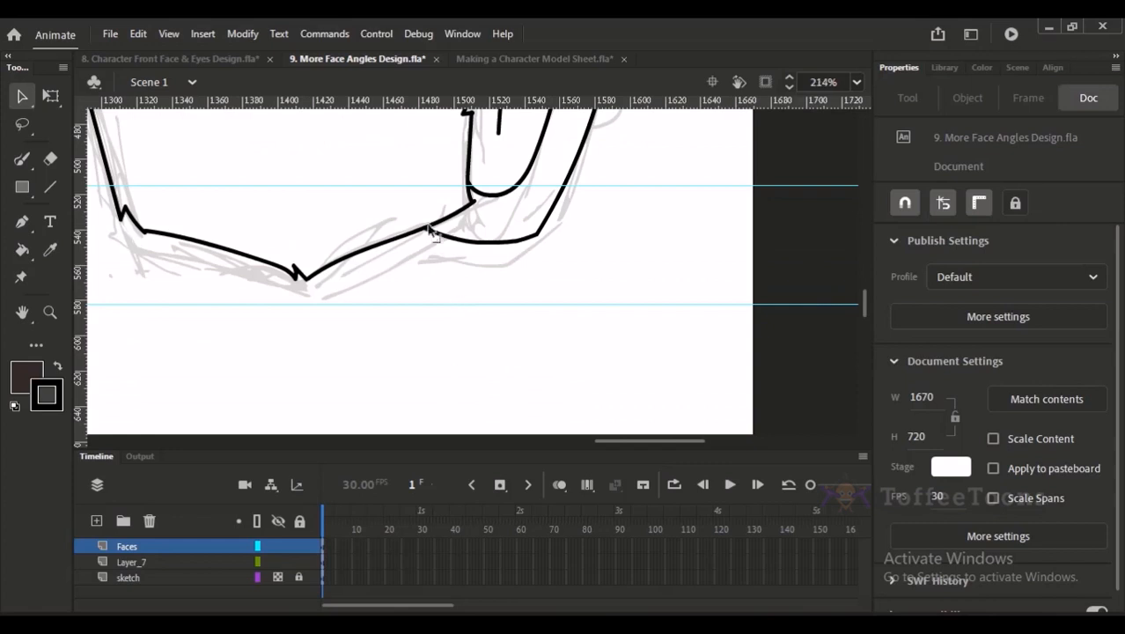
left_click_drag(428, 230, 419, 230)
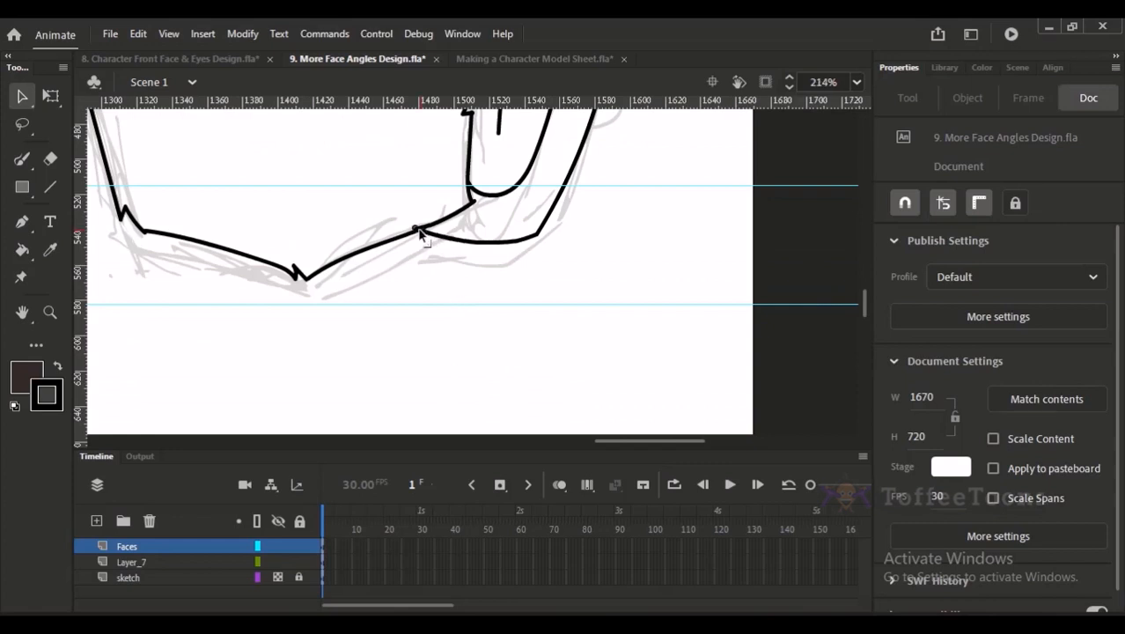
left_click(528, 240)
mouse_move(536, 238)
left_mouse_down()
mouse_move(556, 224)
mouse_move(498, 260)
mouse_move(398, 235)
left_mouse_up()
Step: Clean up the stray line ends where the jaw and ear meet the hairline, and adjust the curve of the jaw
key("y")
key("ctrl+minus")
left_click_drag(534, 231, 550, 358)
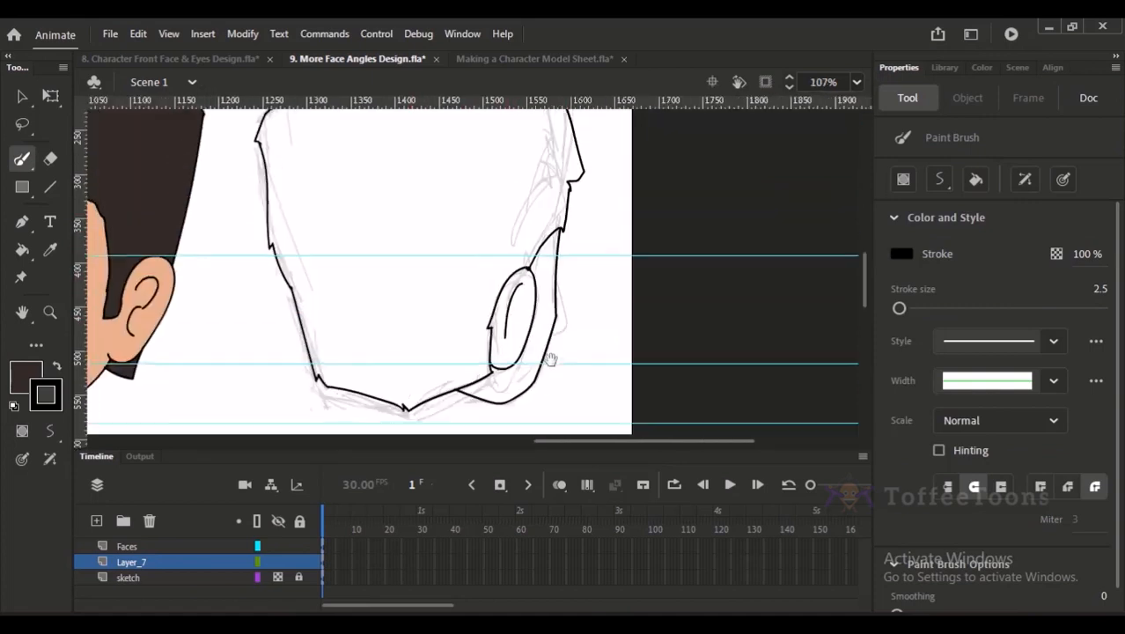
left_click_drag(442, 340, 535, 465)
key("c")
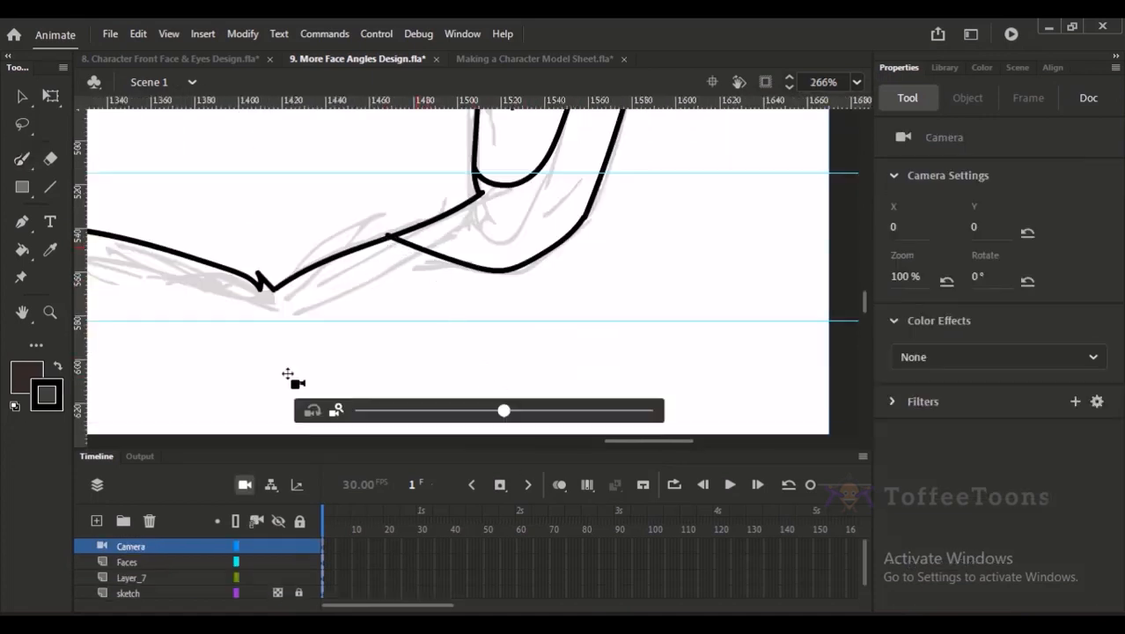
left_click(149, 521)
left_click(390, 244)
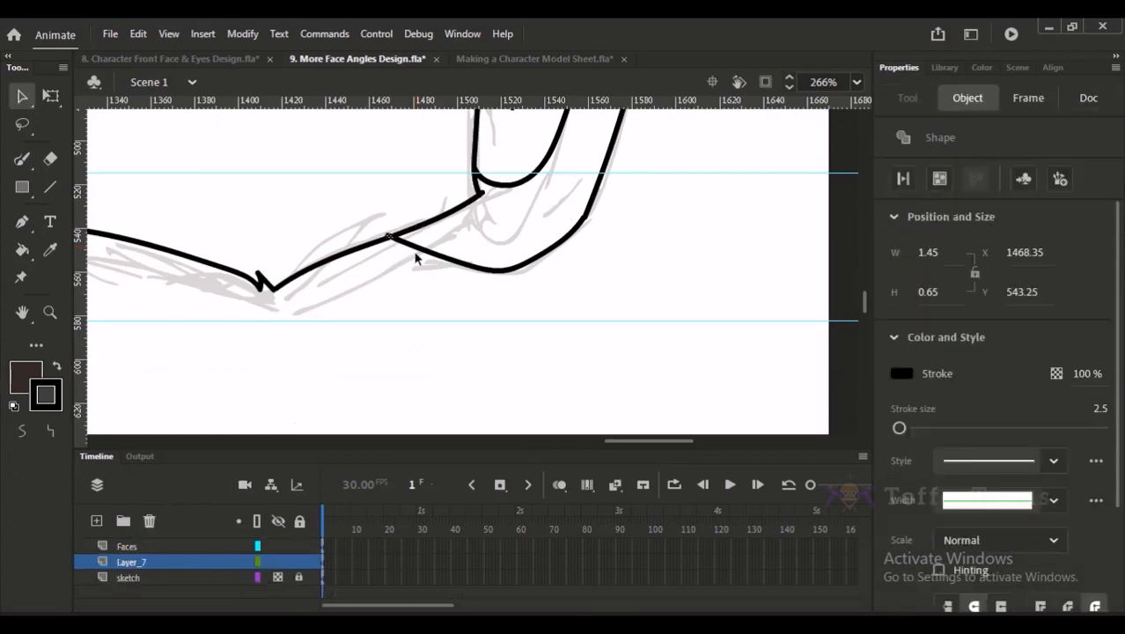
left_click(519, 271)
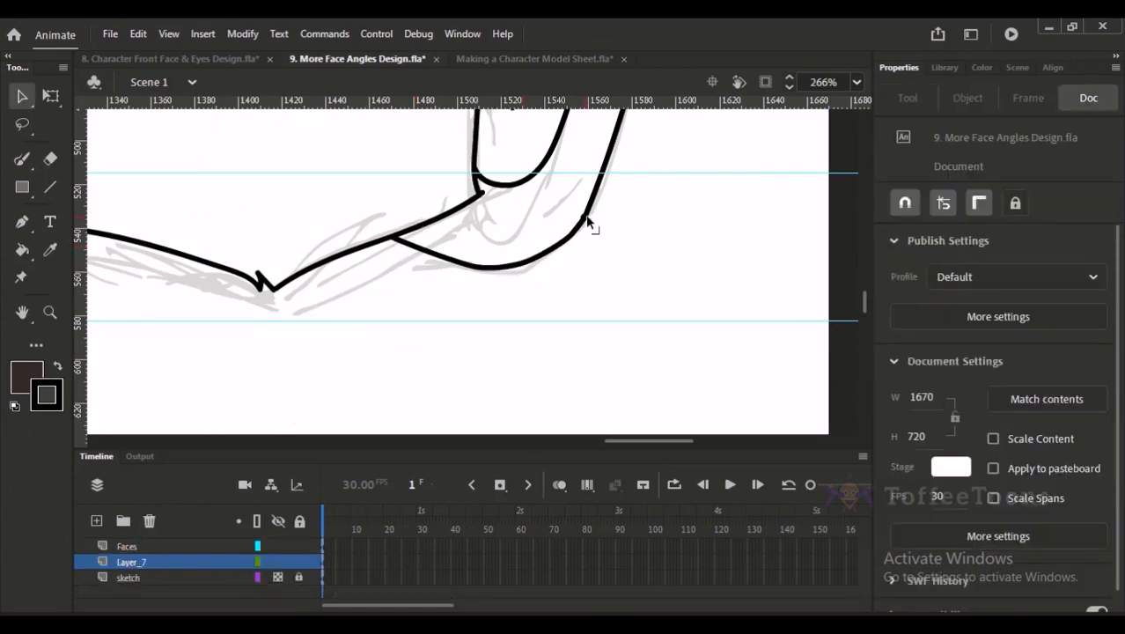
mouse_move(535, 257)
left_mouse_down()
mouse_move(529, 272)
mouse_move(560, 248)
left_mouse_up()
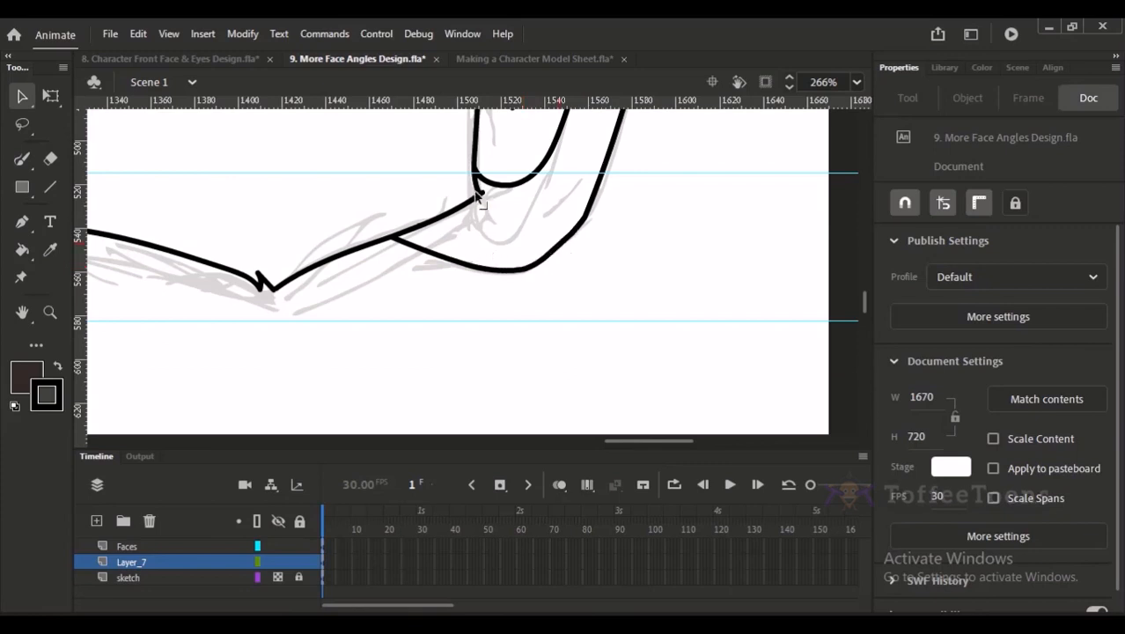
left_click(481, 199)
key("ctrl+minus")
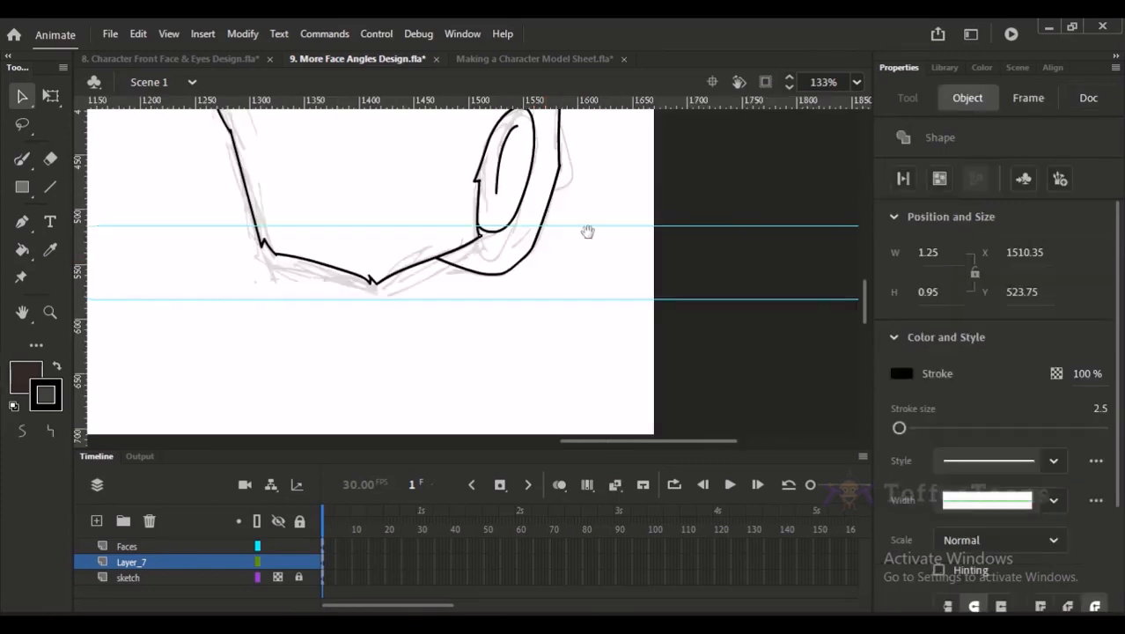
Step: Fill the back head's hair with the dark brown sampled from the adjacent three-quarter face's hair
left_click_drag(588, 231, 578, 351)
left_click(602, 300)
key("ctrl+minus")
key("i")
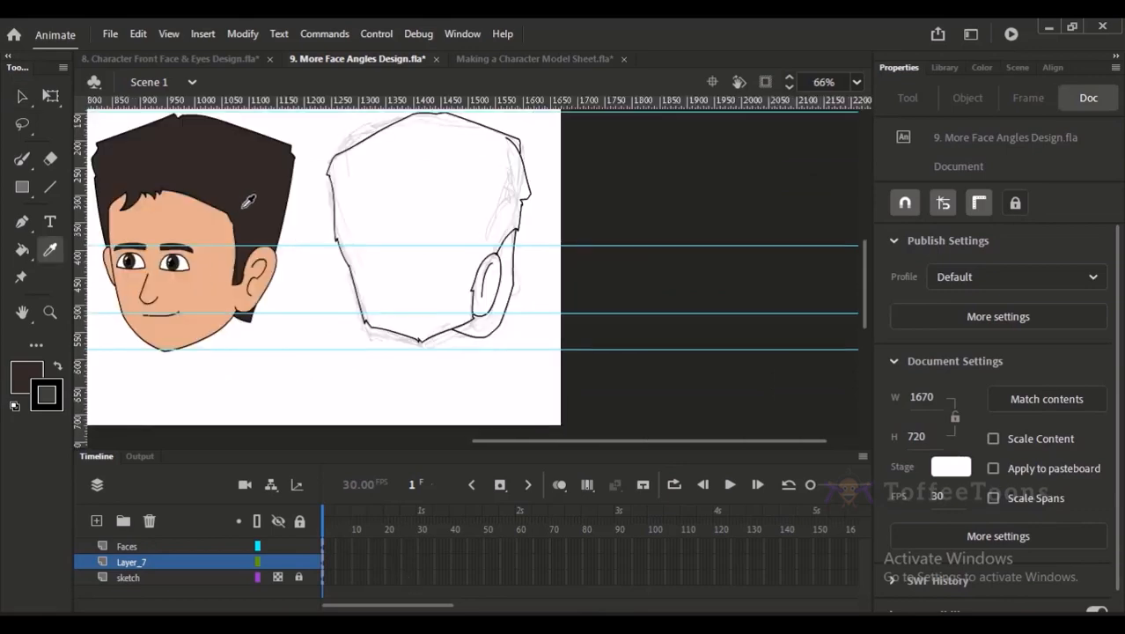
left_click(245, 203)
left_click(436, 190)
Step: Fill the cheek and ear with the skin tone sampled from the adjacent face, and the gap at the hair's upper-right corner with dark brown
key("i")
left_click(244, 258)
left_click(501, 299)
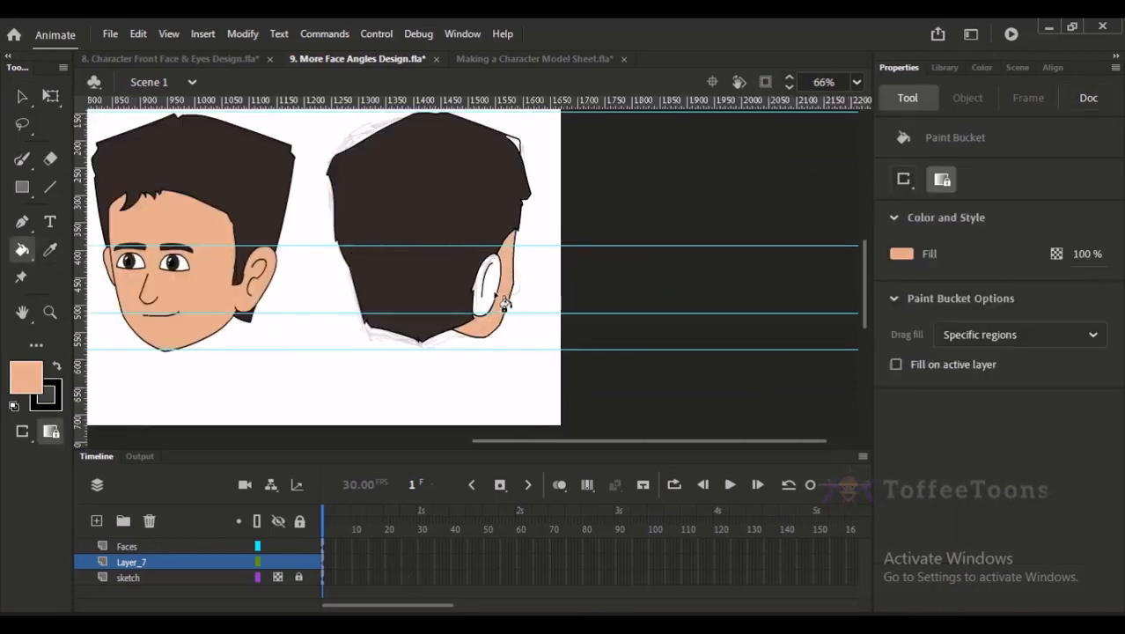
key("i")
left_click(526, 157)
Step: Draw short black hair detail strokes near the back head's upper corners, along its outer side, at the nape and behind the ear
left_click_drag(483, 310, 506, 323)
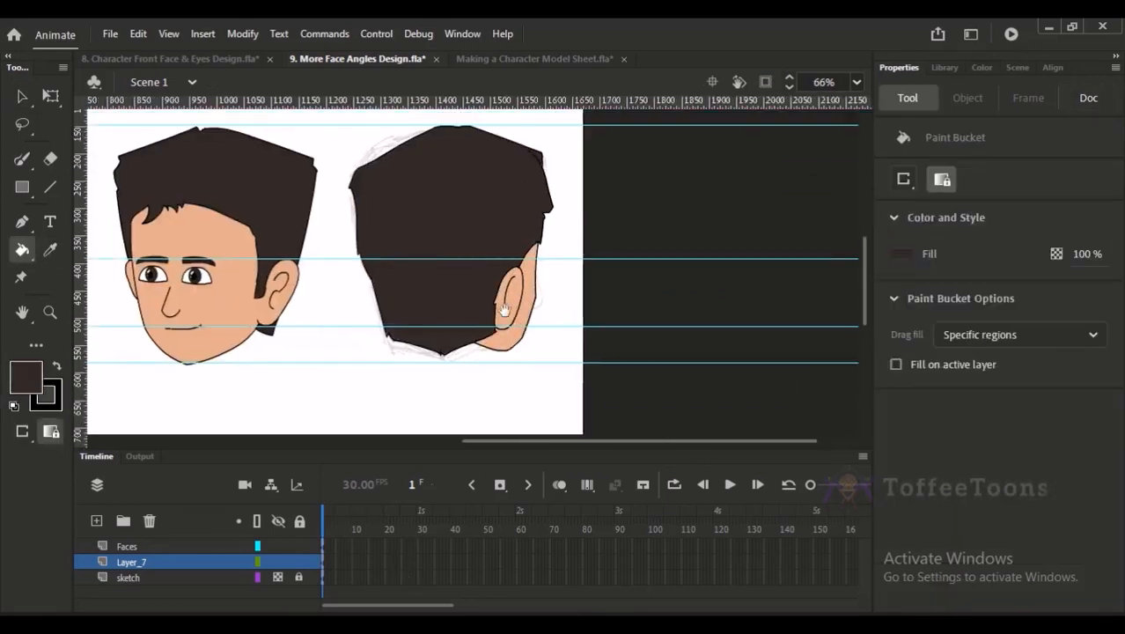
key("y")
mouse_move(378, 177)
left_mouse_down()
mouse_move(369, 196)
mouse_move(386, 256)
left_mouse_up()
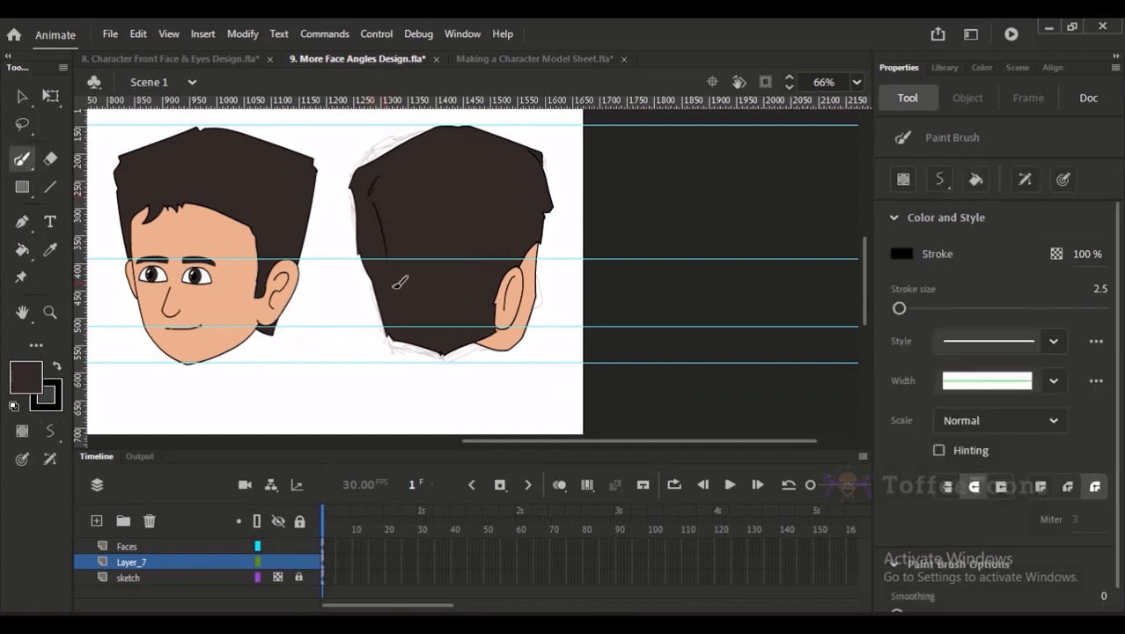
key("ctrl+z")
left_click_drag(367, 214, 368, 224)
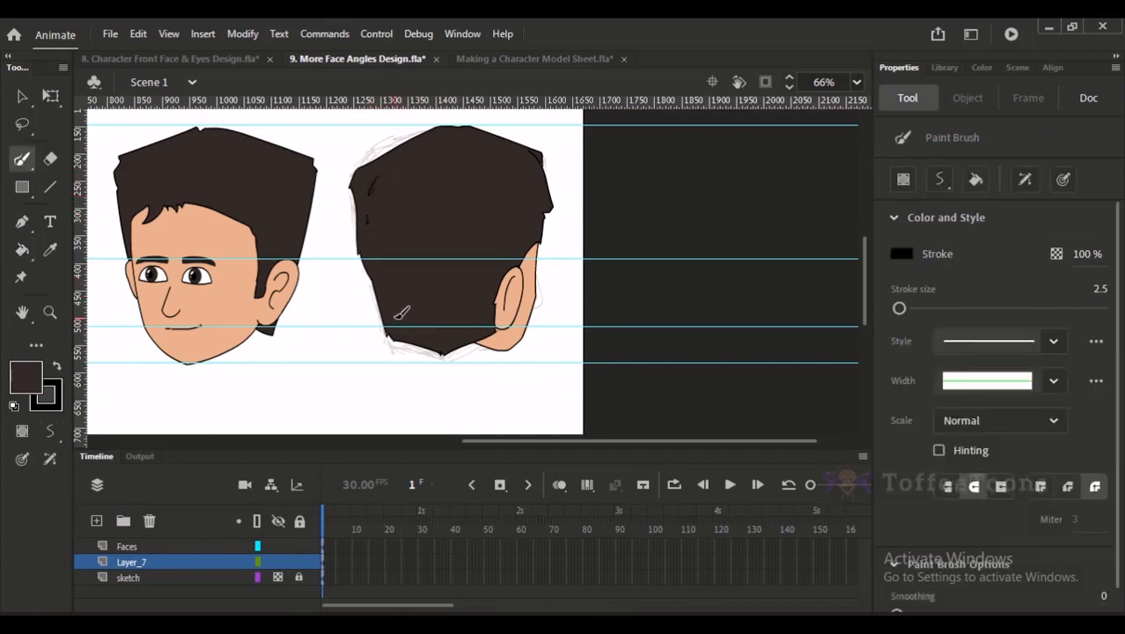
left_click_drag(396, 316, 444, 339)
left_click_drag(503, 262, 481, 308)
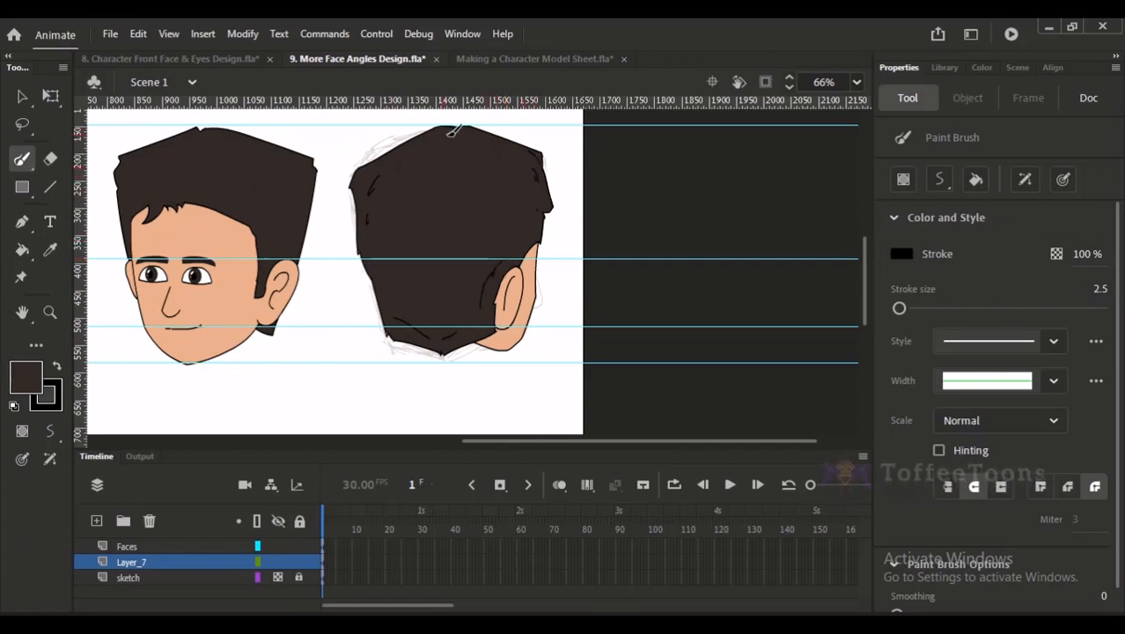
left_click_drag(378, 257, 408, 308)
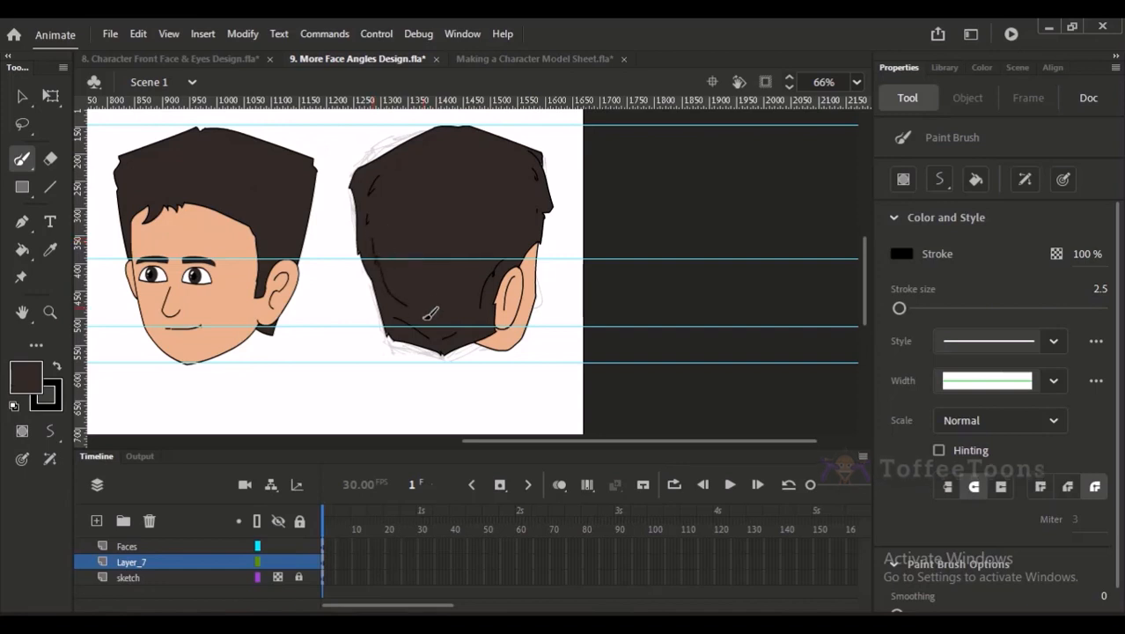
Step: Hide the sketch layer to check the clean faces without the sketch underneath
key("ctrl+2")
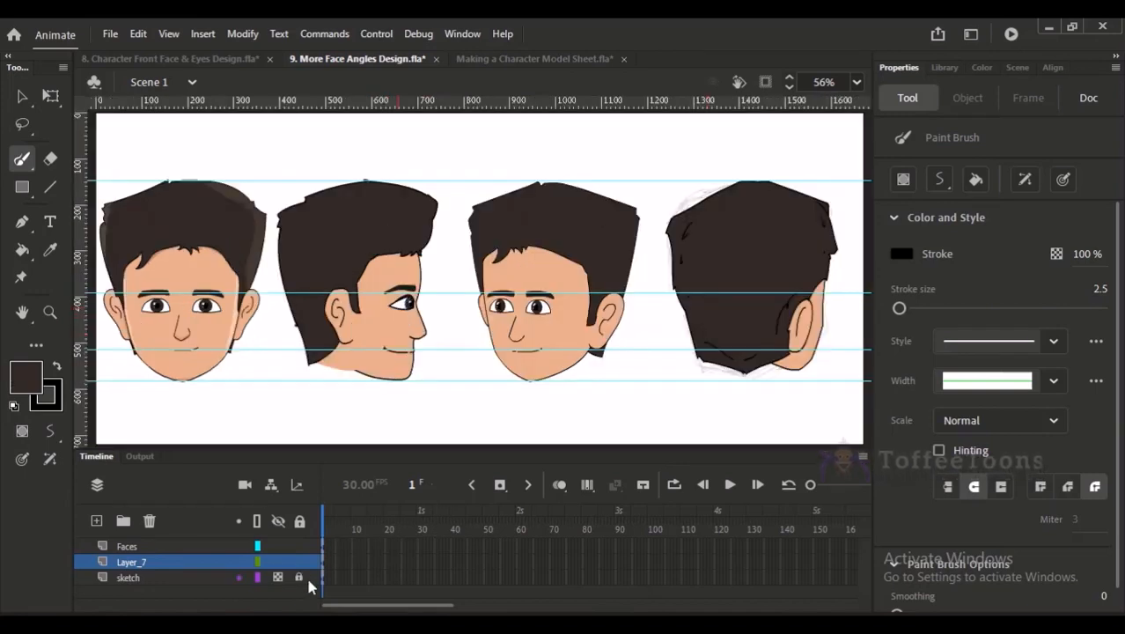
left_click(277, 578)
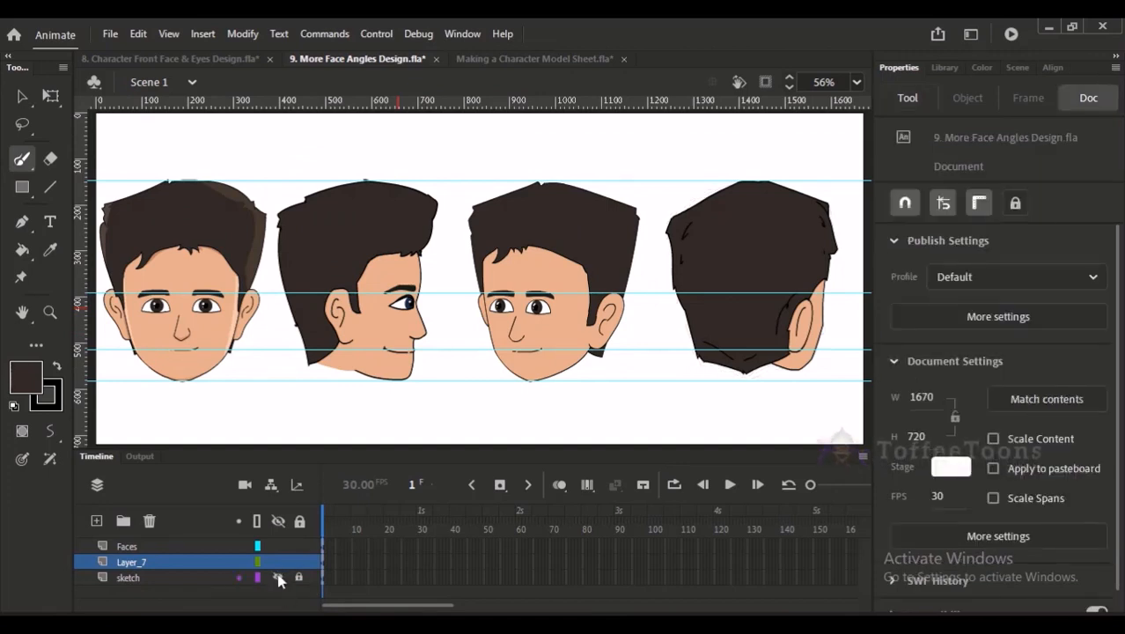
key("ctrl+space")
left_click_drag(688, 256, 769, 442)
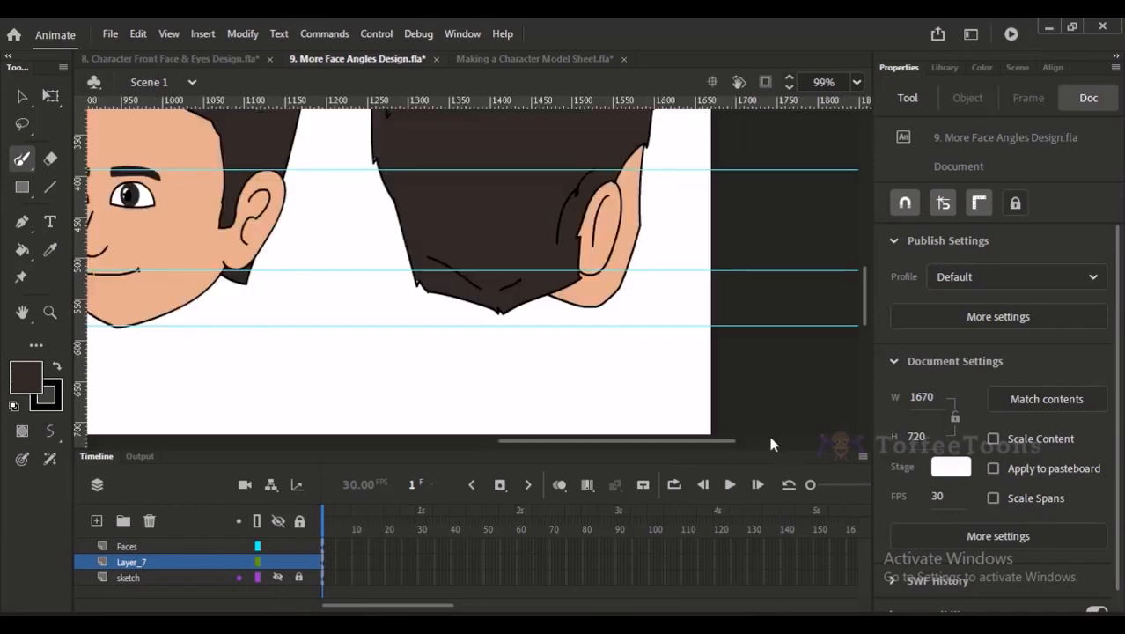
Step: Reshape the back head's lower jaw into a flatter bottom edge with a fuller, squarer corner below the ear
key("v")
key("ctrl+space")
left_click_drag(567, 211, 622, 349)
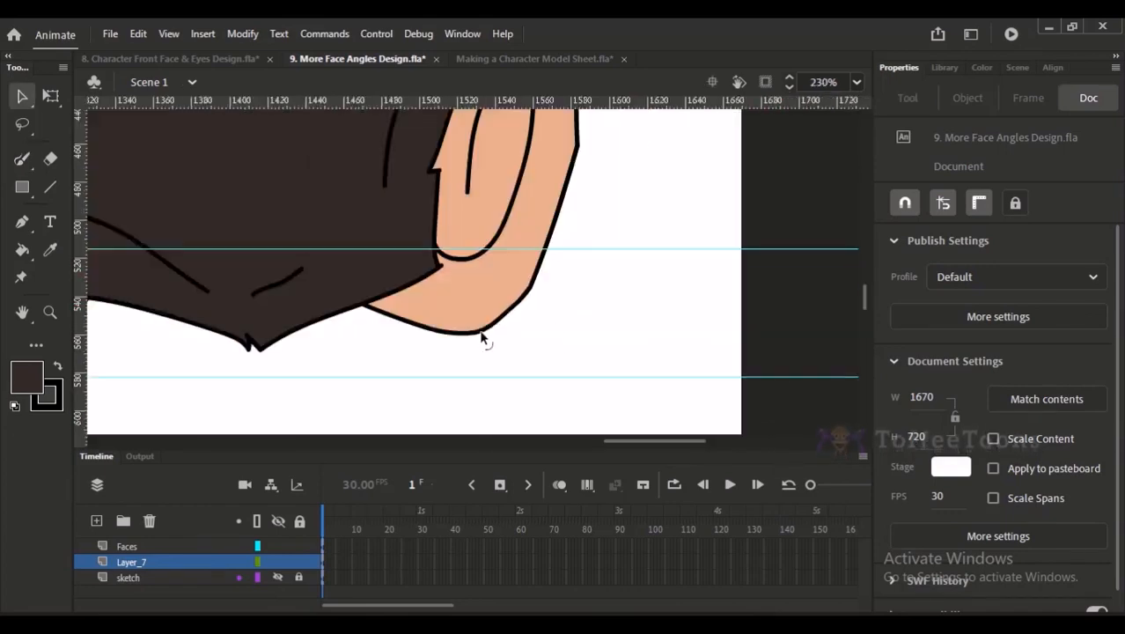
left_click_drag(482, 332, 530, 286)
key("ctrl+z")
mouse_move(467, 334)
left_mouse_down()
mouse_move(477, 324)
mouse_move(446, 318)
mouse_move(494, 317)
mouse_move(522, 296)
mouse_move(495, 318)
mouse_move(513, 309)
left_mouse_up()
left_click(495, 317)
key("Delete")
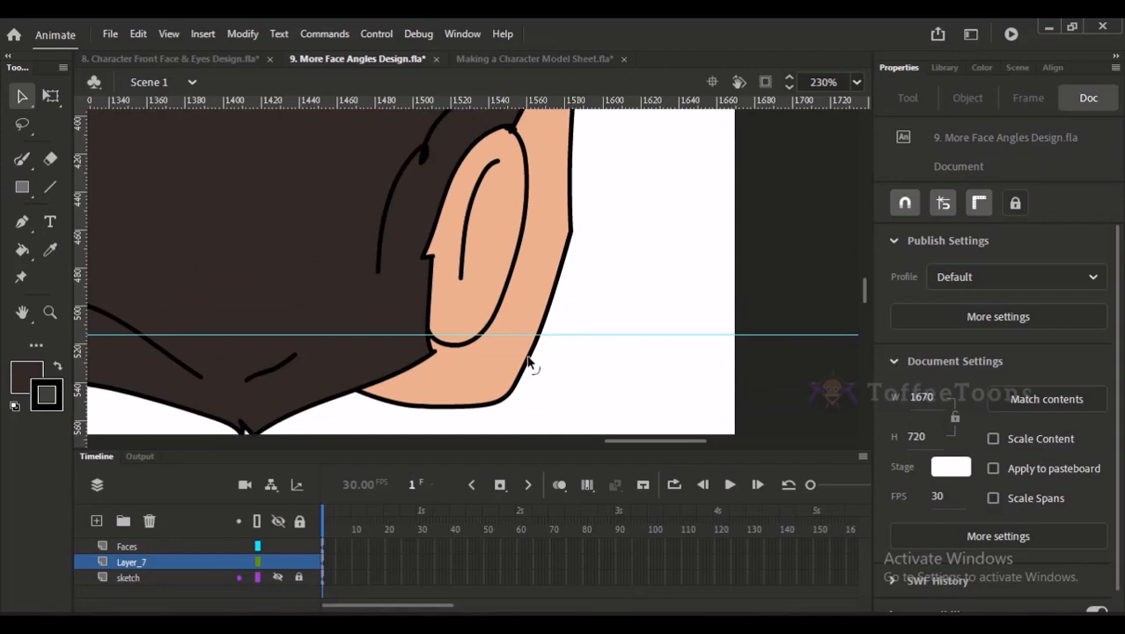
key("ctrl+minus")
key("ctrl+minus")
left_click_drag(526, 353, 655, 374)
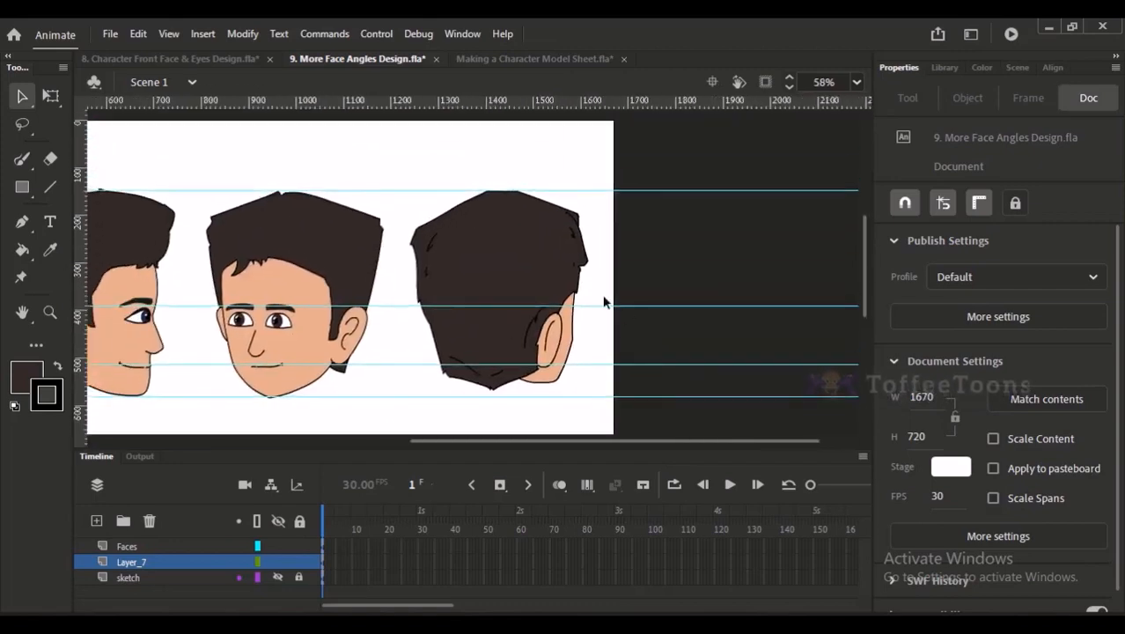
Step: Draw the nose tip projecting past the back head's cheek edge, tracing the sketch with the Paint Brush at stroke size 2.5
key("y")
key("ctrl+equal")
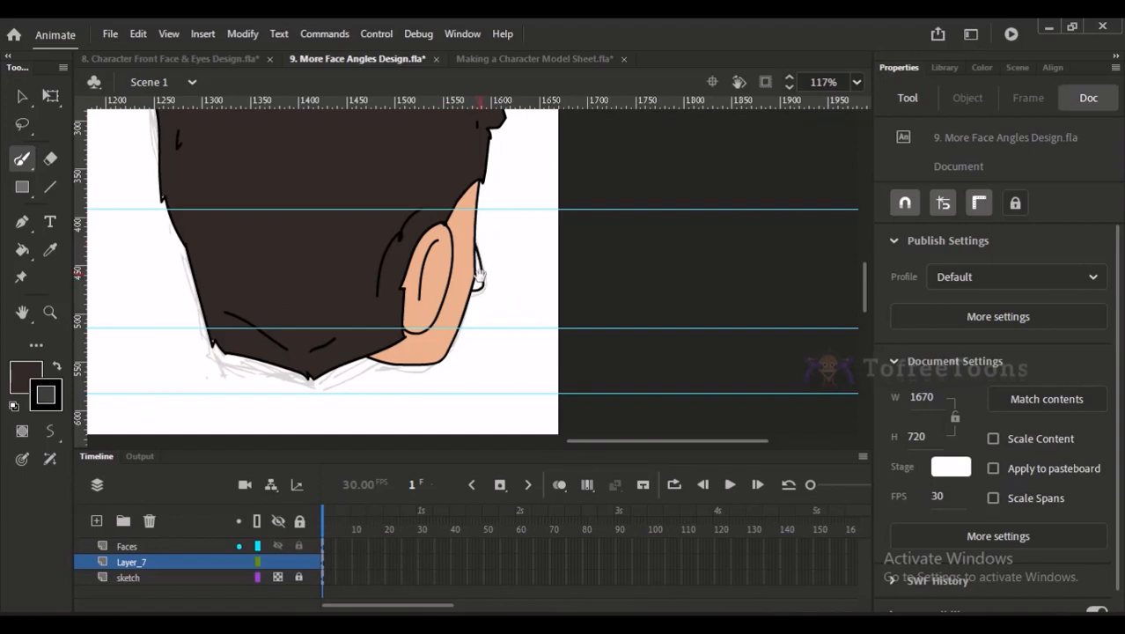
mouse_move(476, 278)
left_mouse_down()
mouse_move(654, 282)
mouse_move(733, 323)
left_mouse_up()
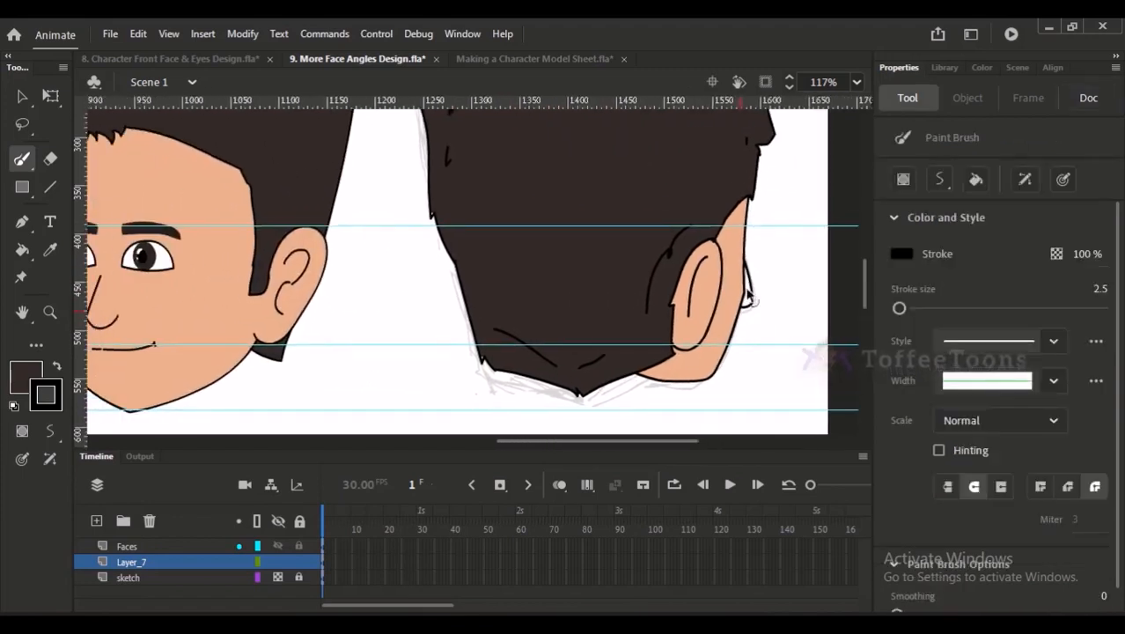
key("ctrl+z")
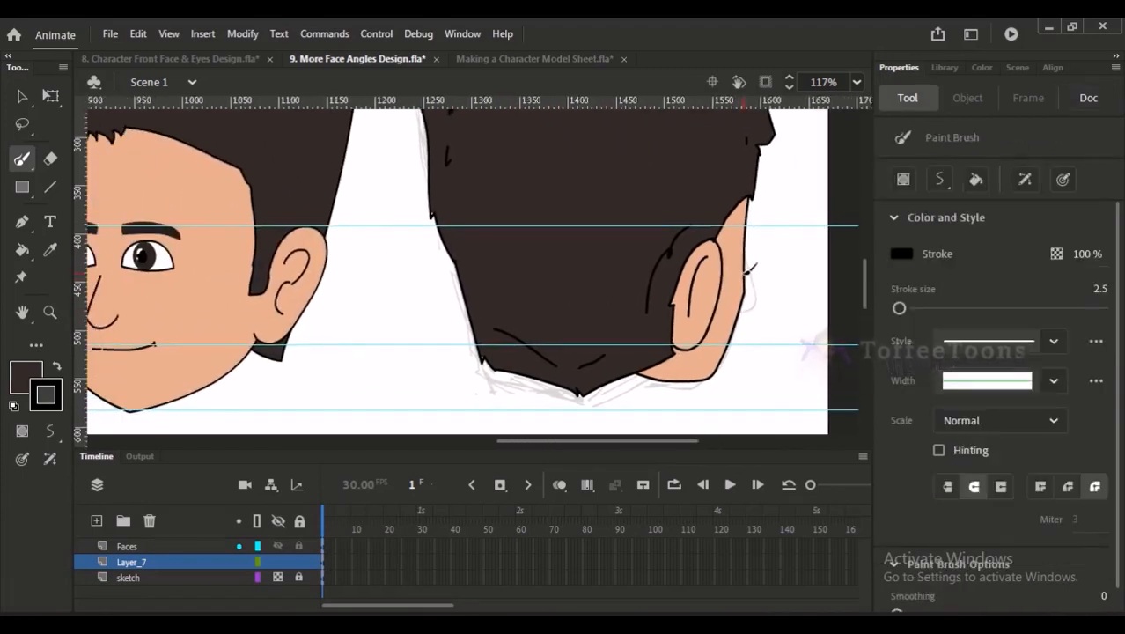
left_click_drag(750, 312, 738, 312)
key("ctrl+z")
left_click_drag(745, 269, 756, 307)
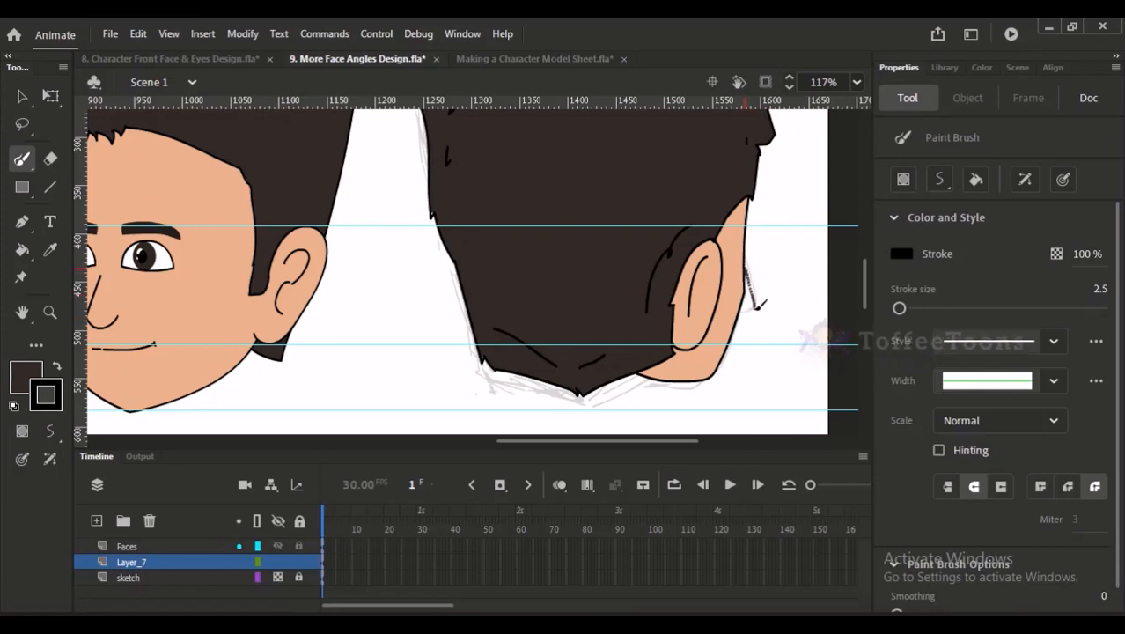
Step: Sample the skin tone from the cheek and try a darker, redder fill shade, DA9A82
key("b")
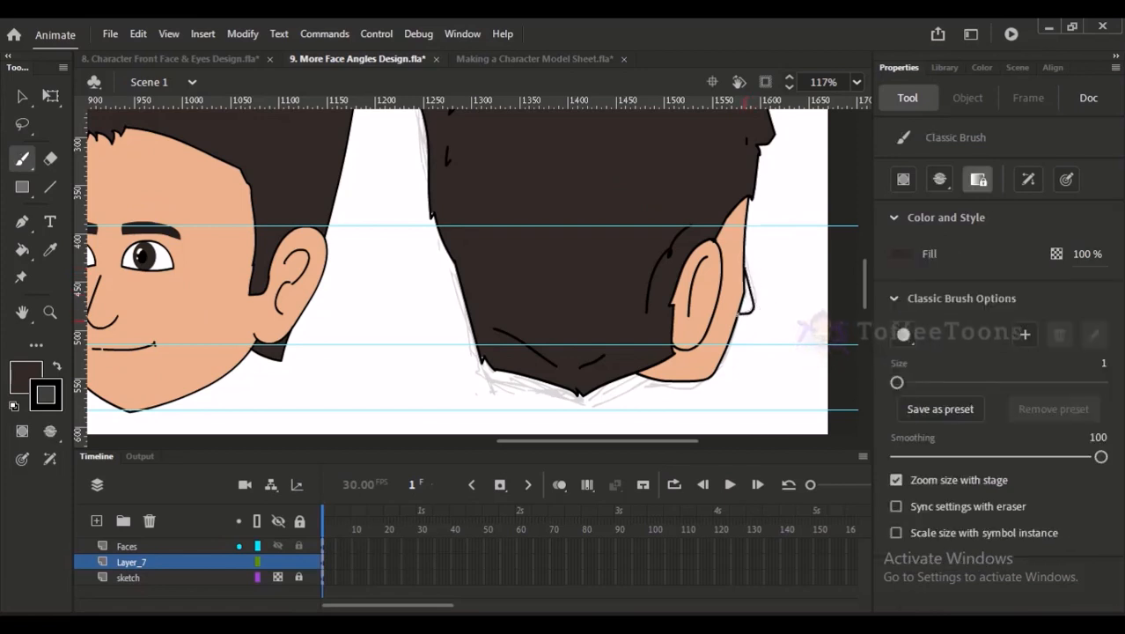
key("o")
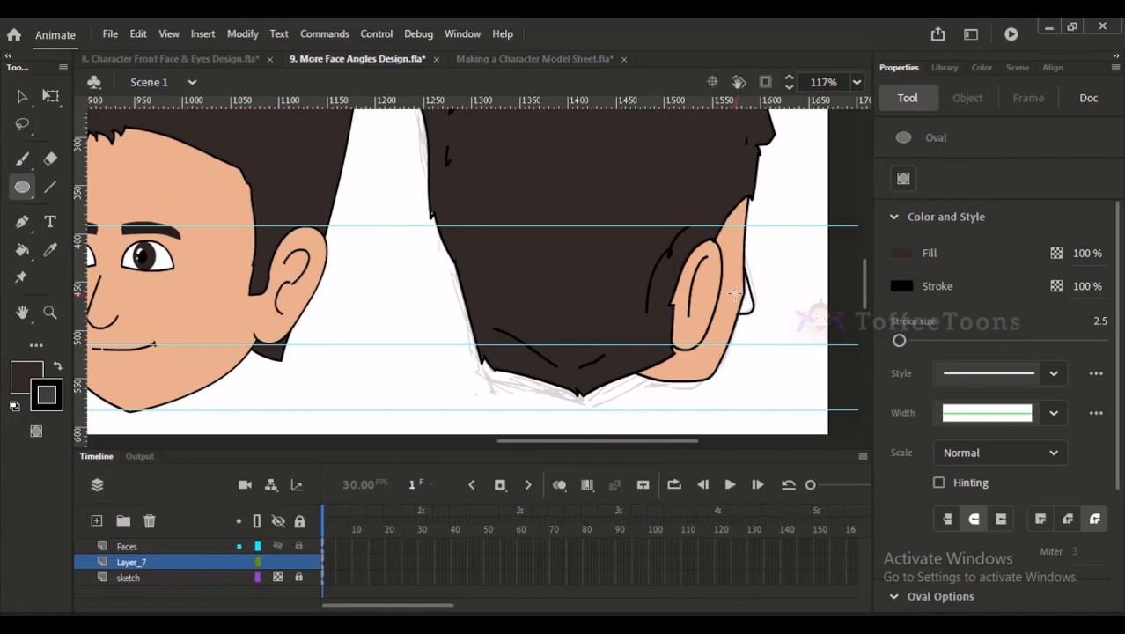
key("i")
left_click(732, 286)
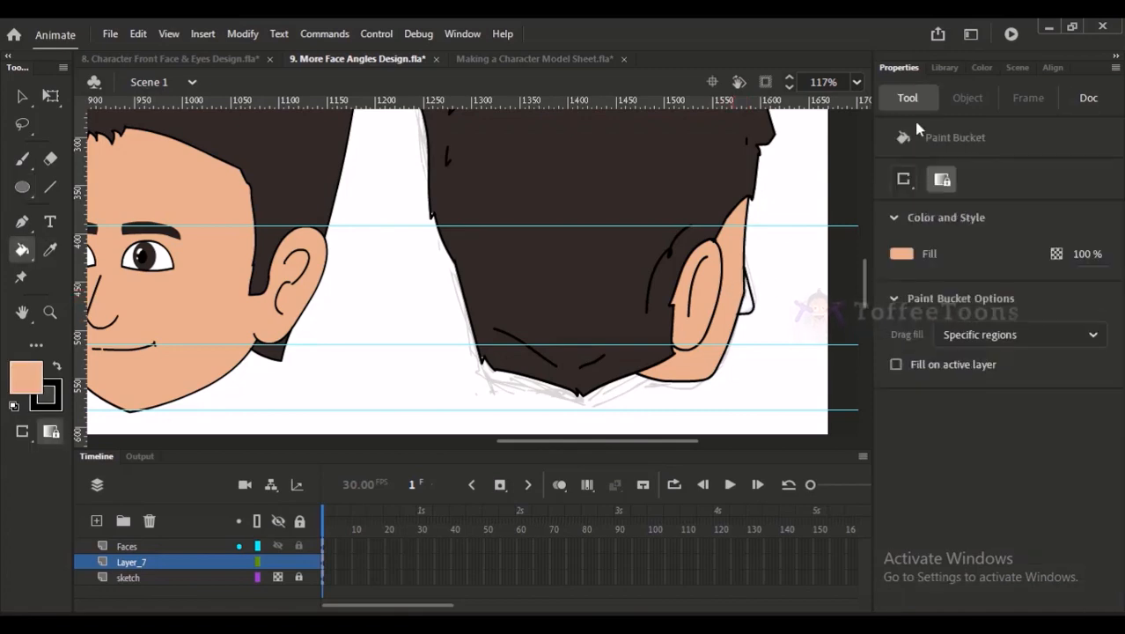
key("ctrl+shift+F9")
left_click(1019, 287)
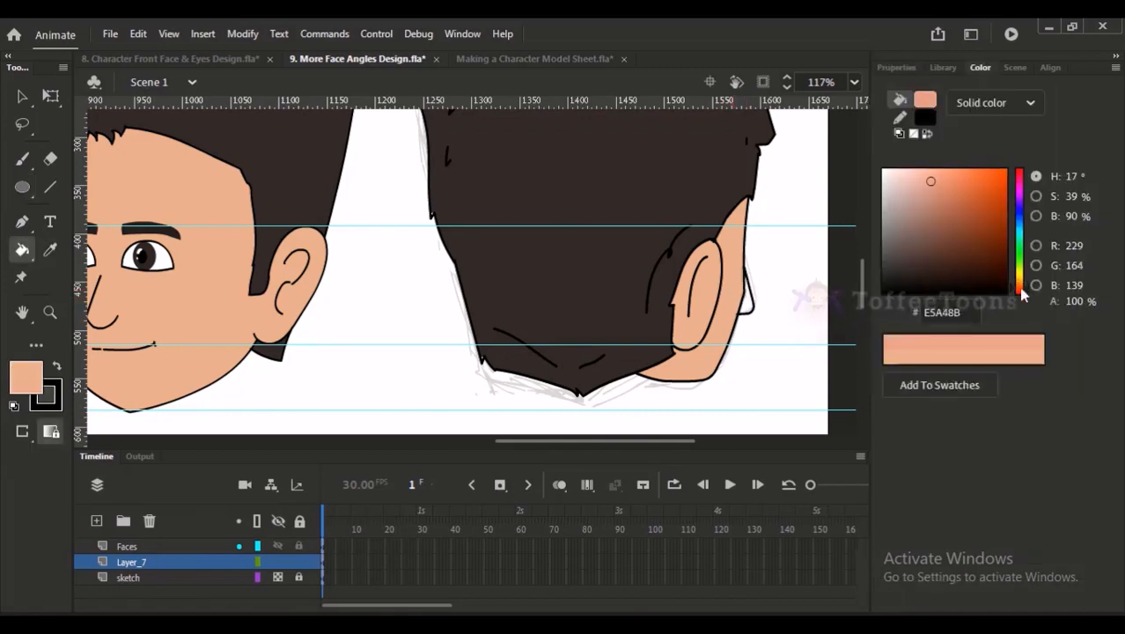
left_click(934, 186)
left_click(932, 187)
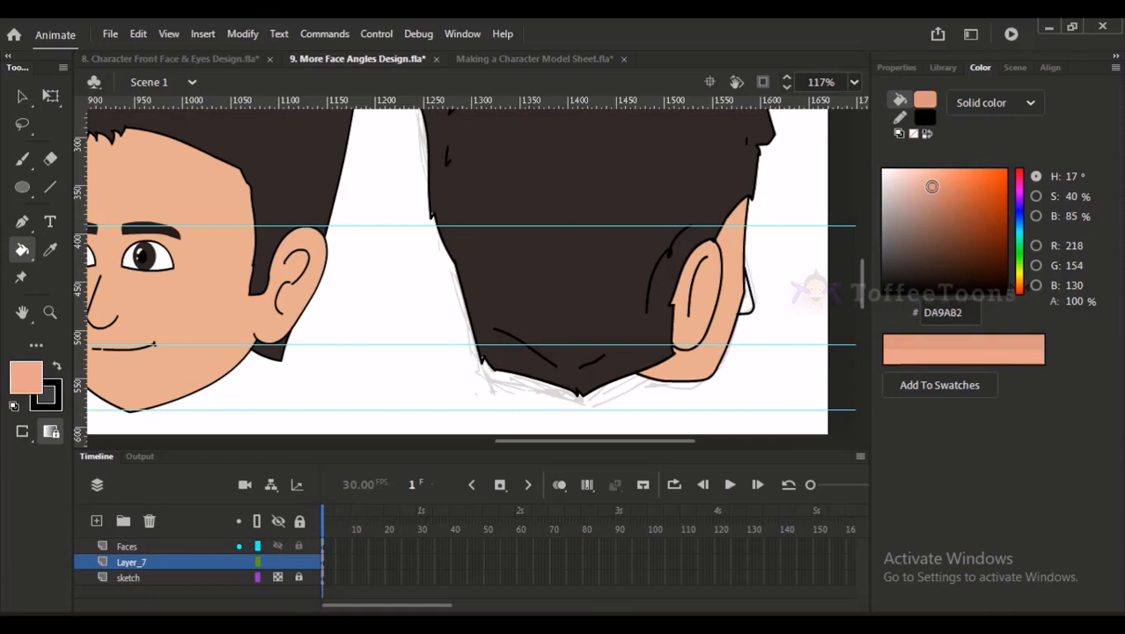
Step: Return to the sampled skin tone, darken the fill color to DDA580, and fill the nose tip with it
key("i")
left_click(750, 295)
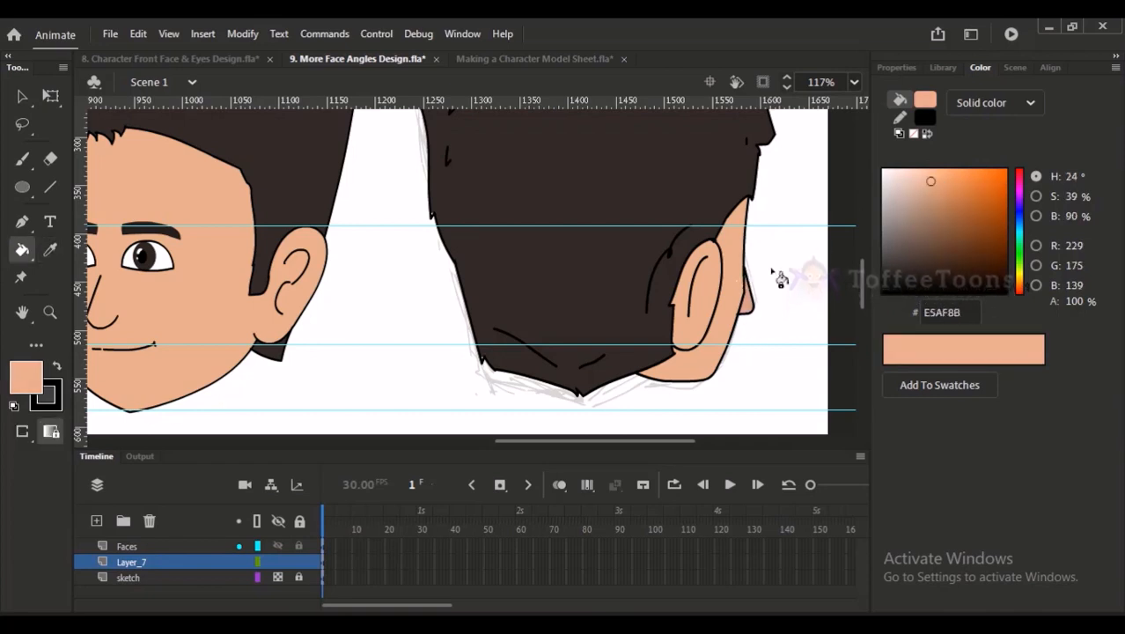
left_click(936, 185)
left_click(934, 183)
left_click(934, 185)
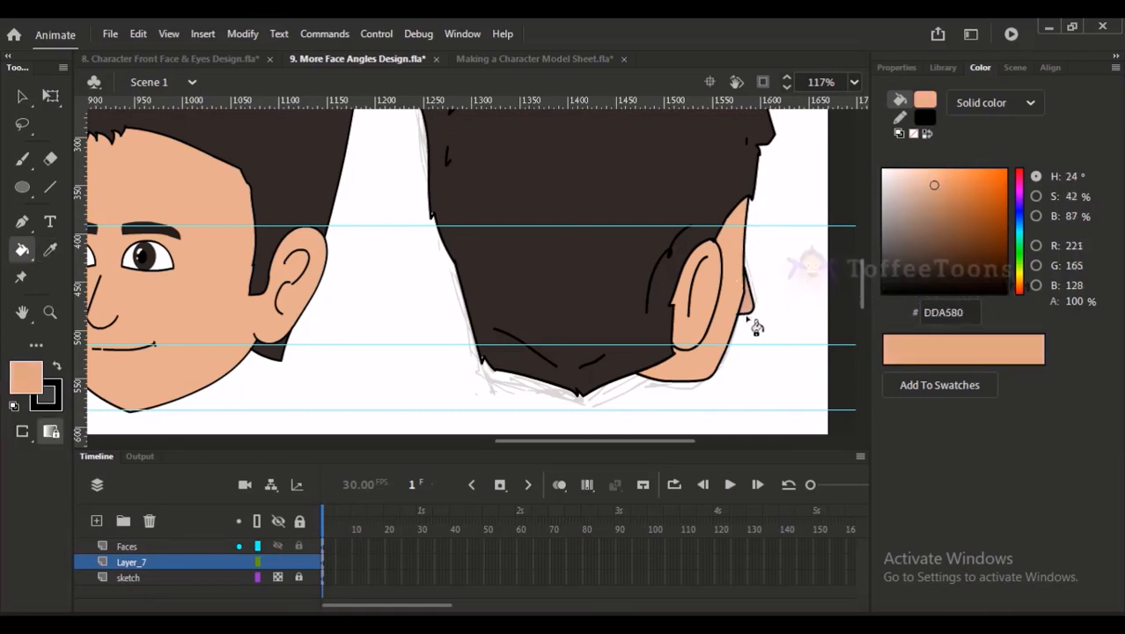
Step: Delete the stray line end under the nose and pull the nose tip's outline slightly inward
key("v")
key("ctrl+1")
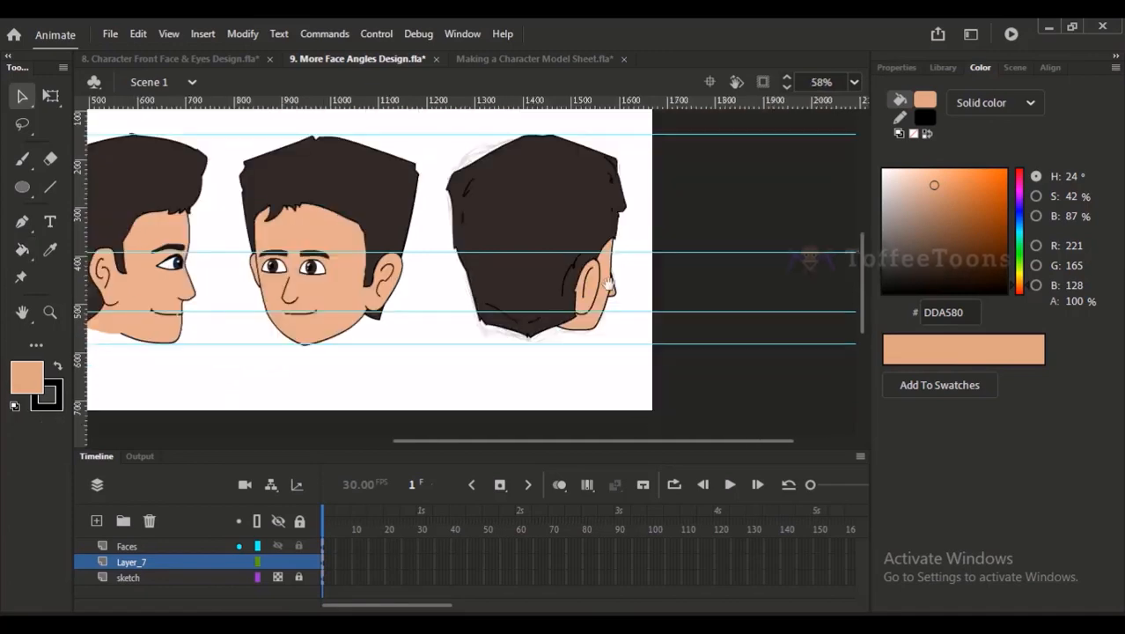
scroll(598, 324, "up", 5)
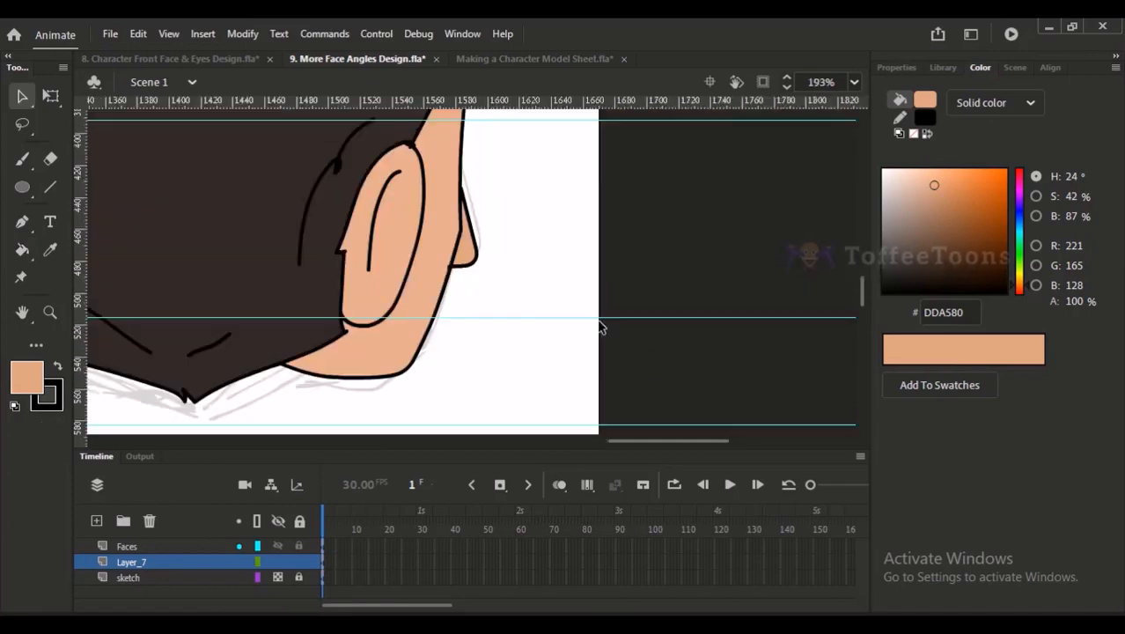
left_click(454, 273)
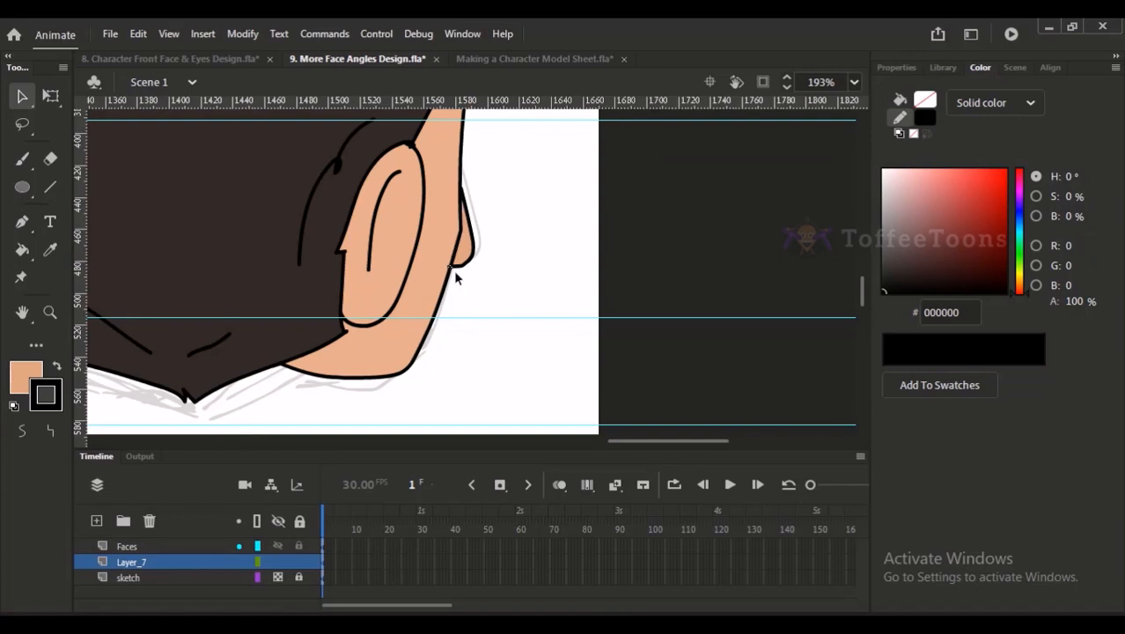
key("Delete")
left_click_drag(473, 258, 471, 255)
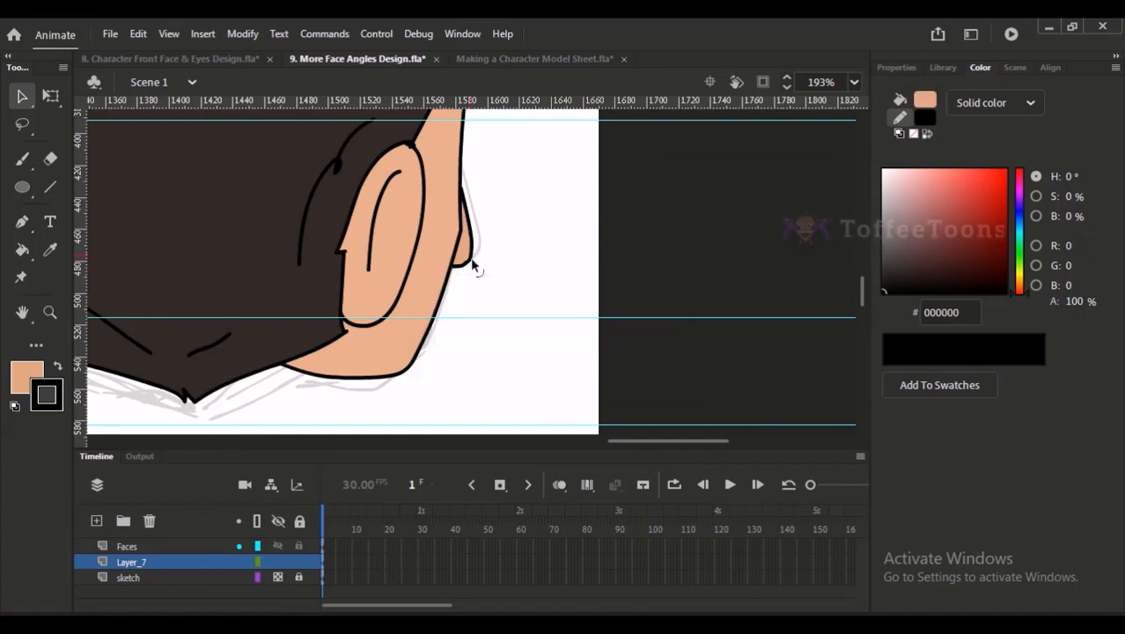
key("ctrl+minus")
key("ctrl+minus")
left_click_drag(651, 259, 718, 310)
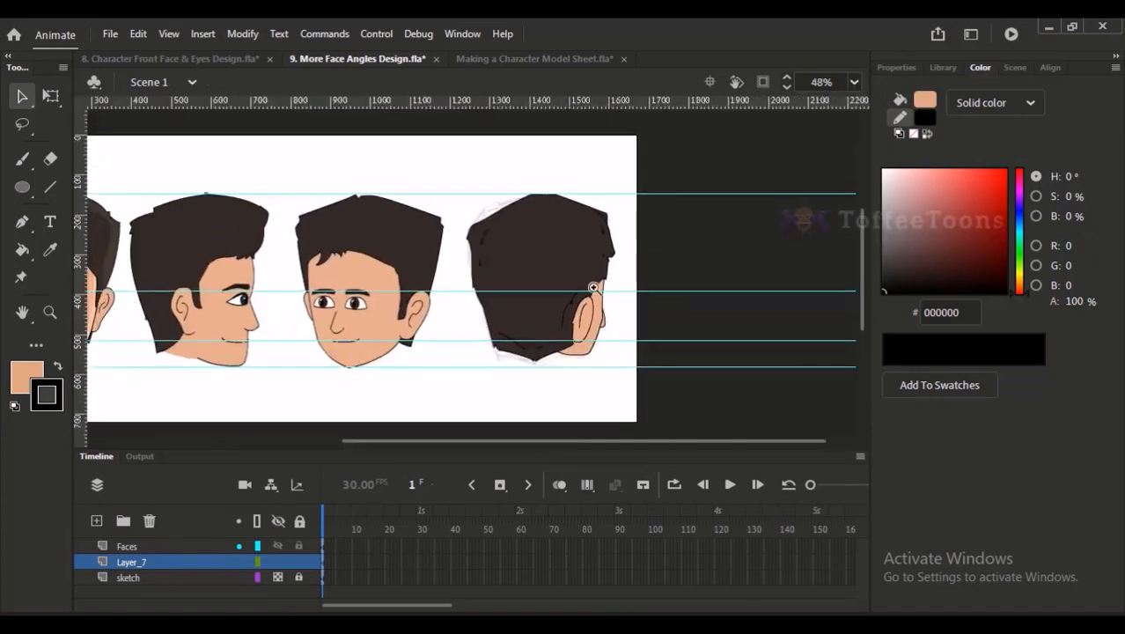
Step: Fine-tune the curve of the nose tip's outline beside the cheek
left_click_drag(587, 284, 641, 372)
left_click(427, 244)
left_click_drag(434, 242, 430, 239)
key("ctrl+minus")
key("ctrl+minus")
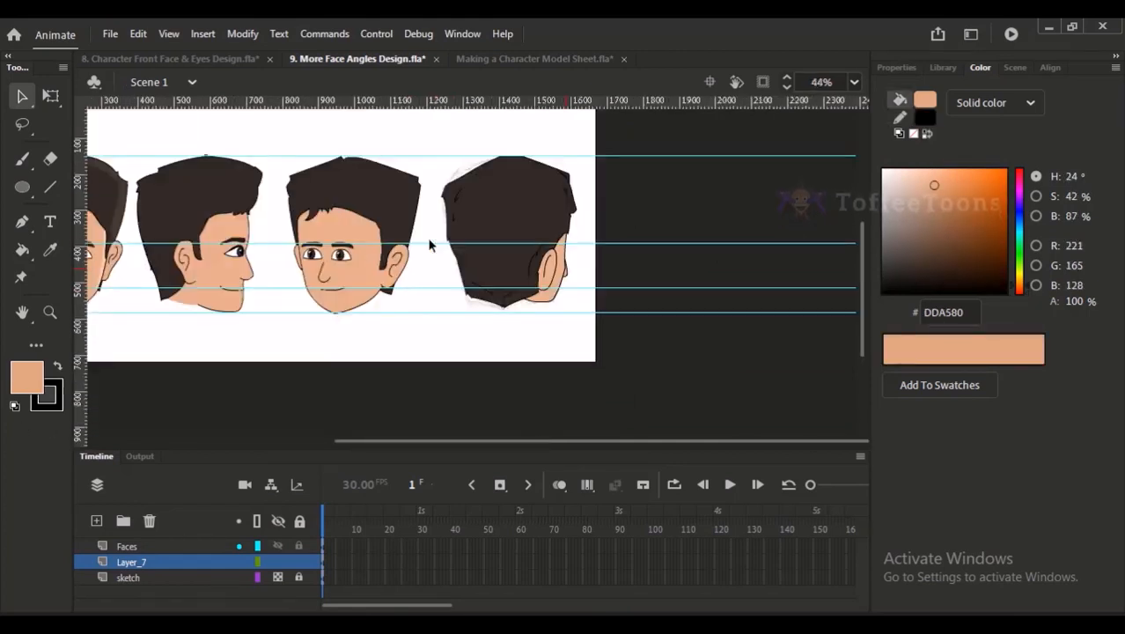
Step: Remove all four horizontal guides from the stage
left_click_drag(596, 290, 664, 308)
left_click_drag(666, 264, 671, 88)
left_click_drag(667, 176, 684, 60)
left_click_drag(670, 286, 678, 88)
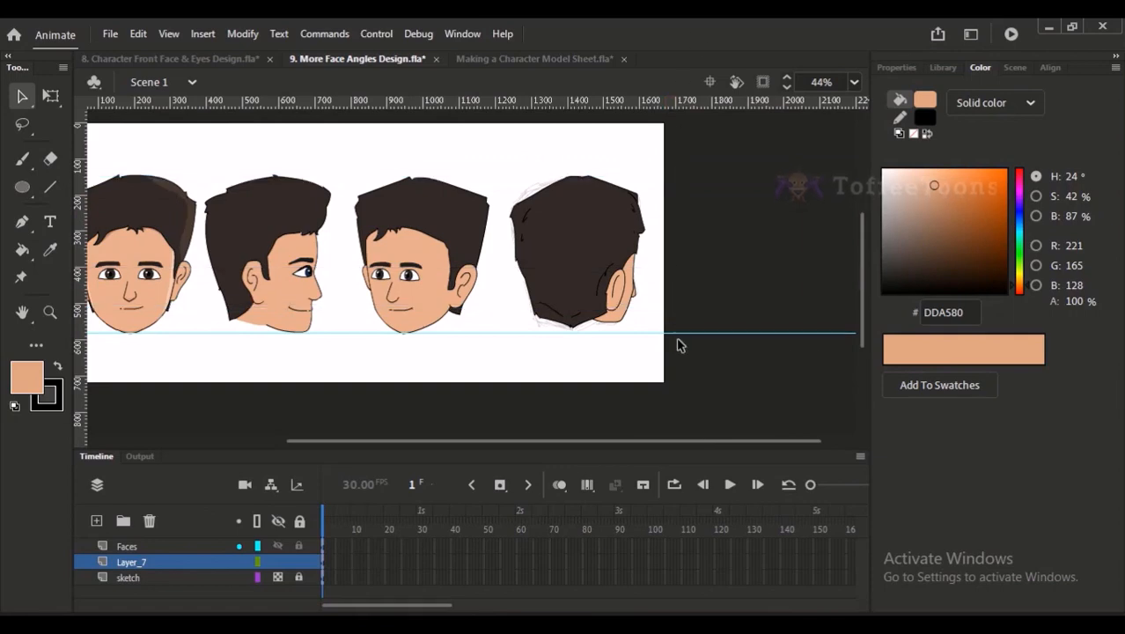
left_click_drag(676, 332, 685, 92)
Step: Select the entire back head artwork and convert it to a symbol
left_click_drag(602, 175, 634, 188)
left_click_drag(534, 181, 714, 373)
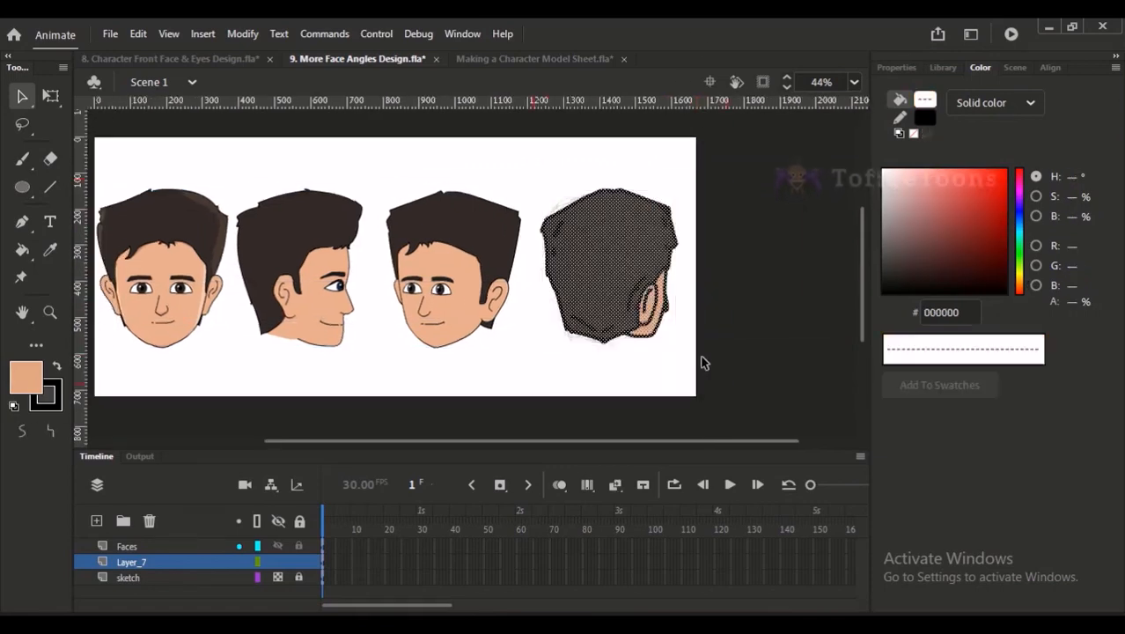
key("q")
key("F8")
key("Return")
Step: Enlarge the back head slightly and align its top with a new horizontal guide placed along the tops of the other faces
scroll(624, 263, "up", 3)
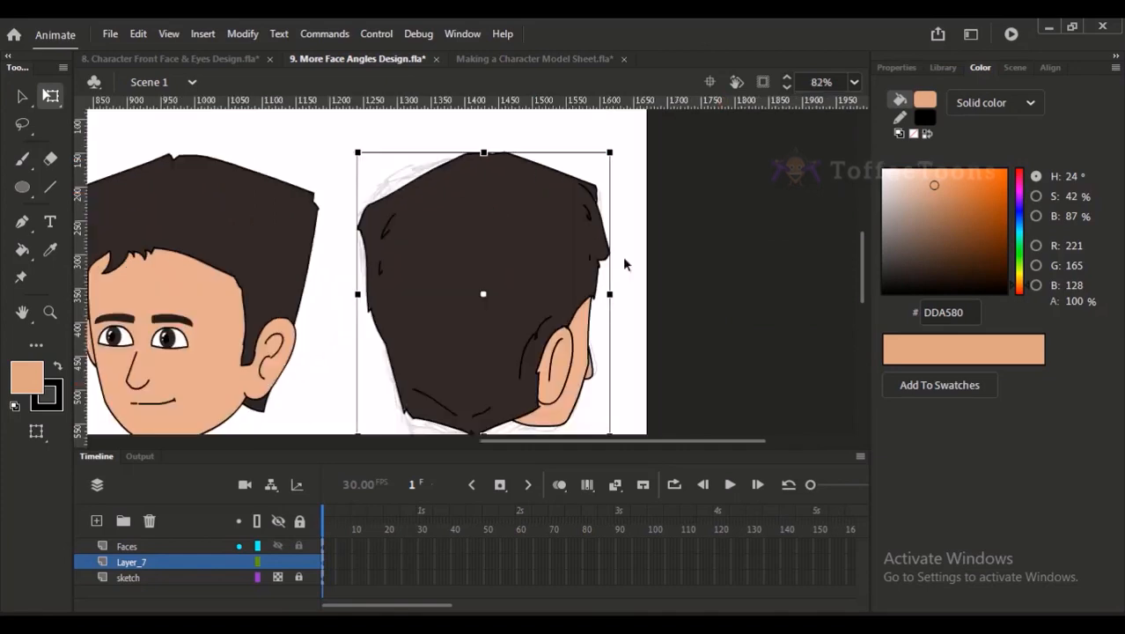
scroll(590, 251, "down", 3)
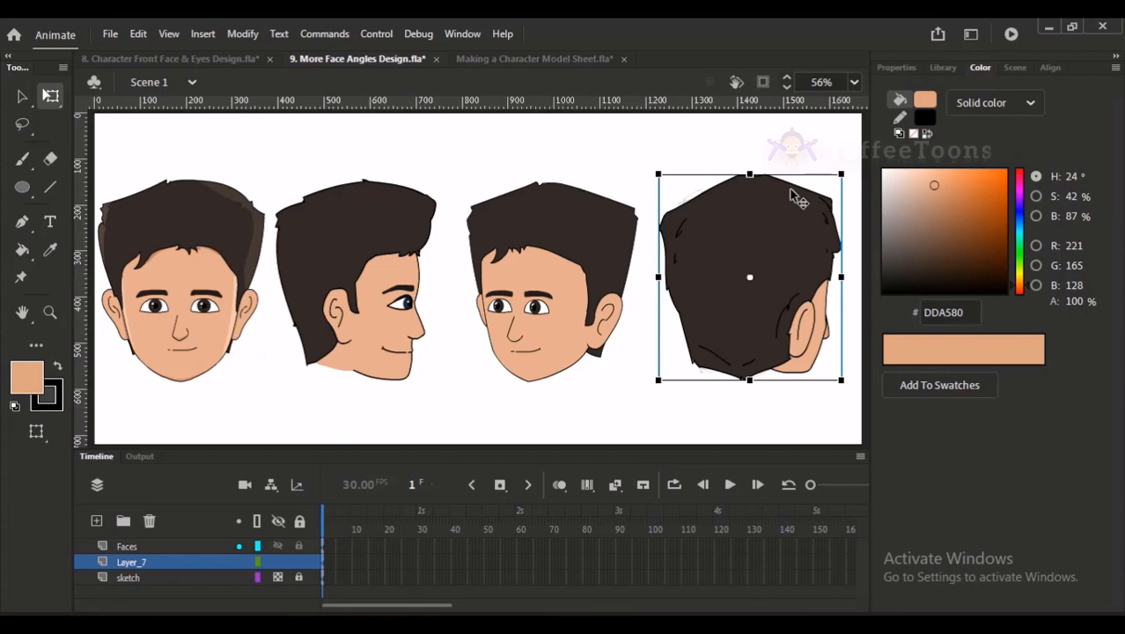
left_click_drag(802, 129, 792, 220)
left_click_drag(785, 108, 750, 159)
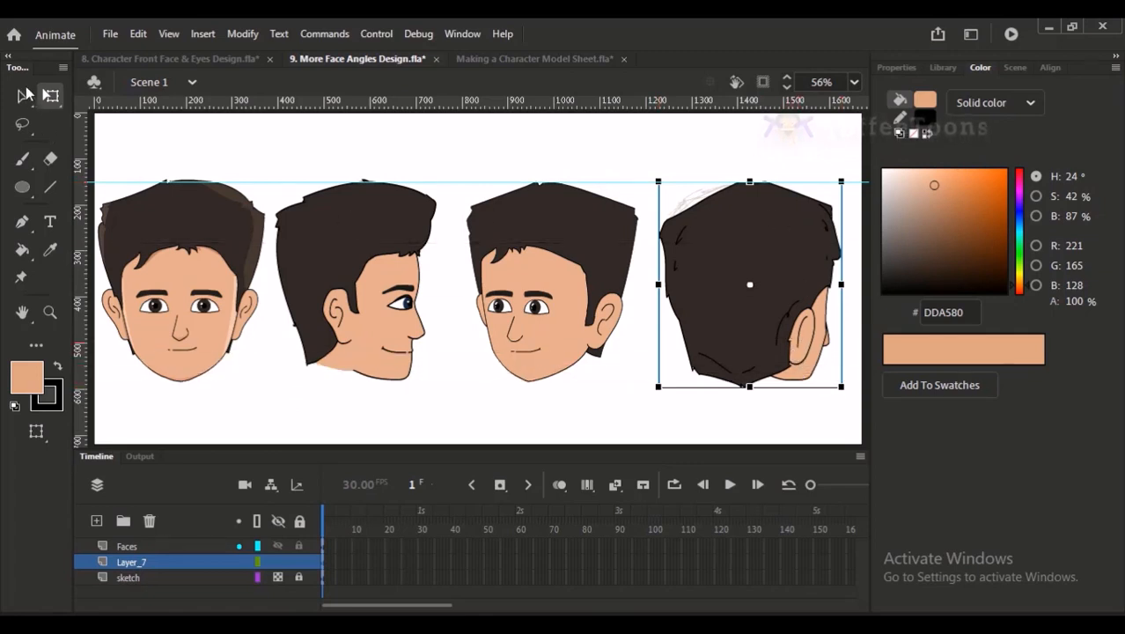
left_click(26, 94)
left_click(775, 179)
Step: Scale the back head down slightly with Scale and Rotate to match the height of the neighboring faces
left_click(775, 268)
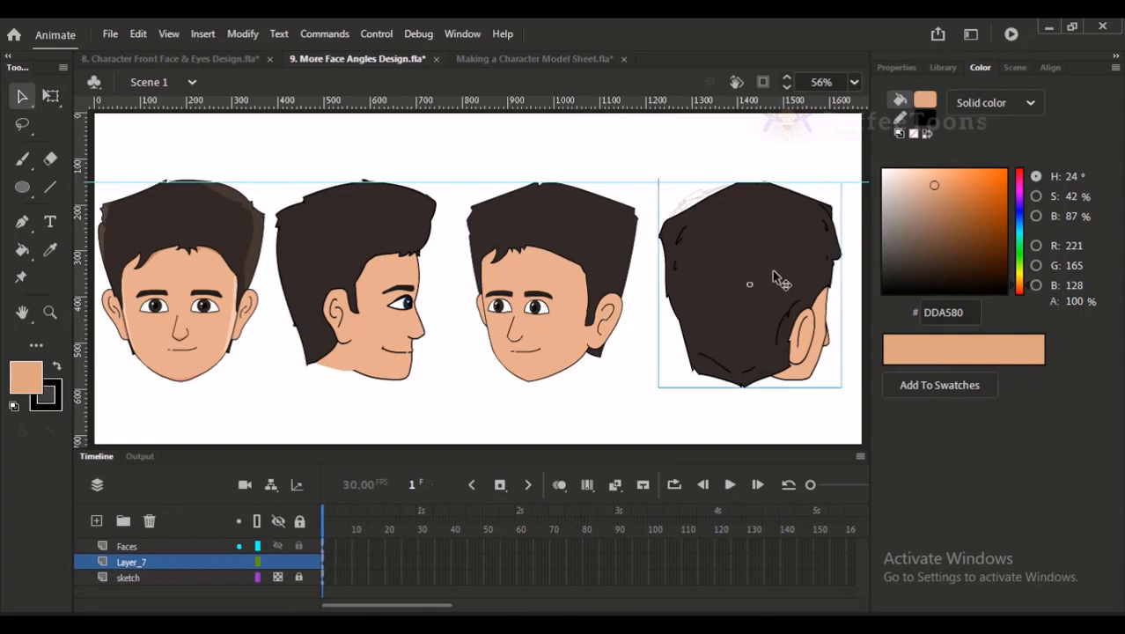
key("ctrl+alt+s")
key("Return")
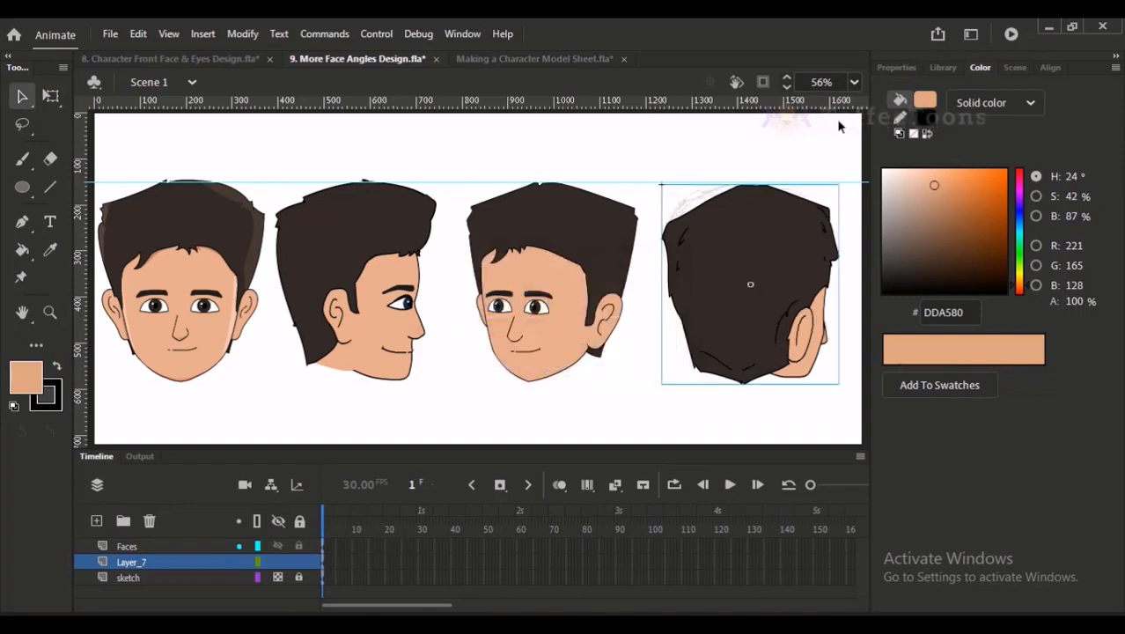
Step: Raise the back head to the horizontal guide and shift the three-quarter face and back head left to tighten the row
left_click(785, 162)
left_click(757, 255)
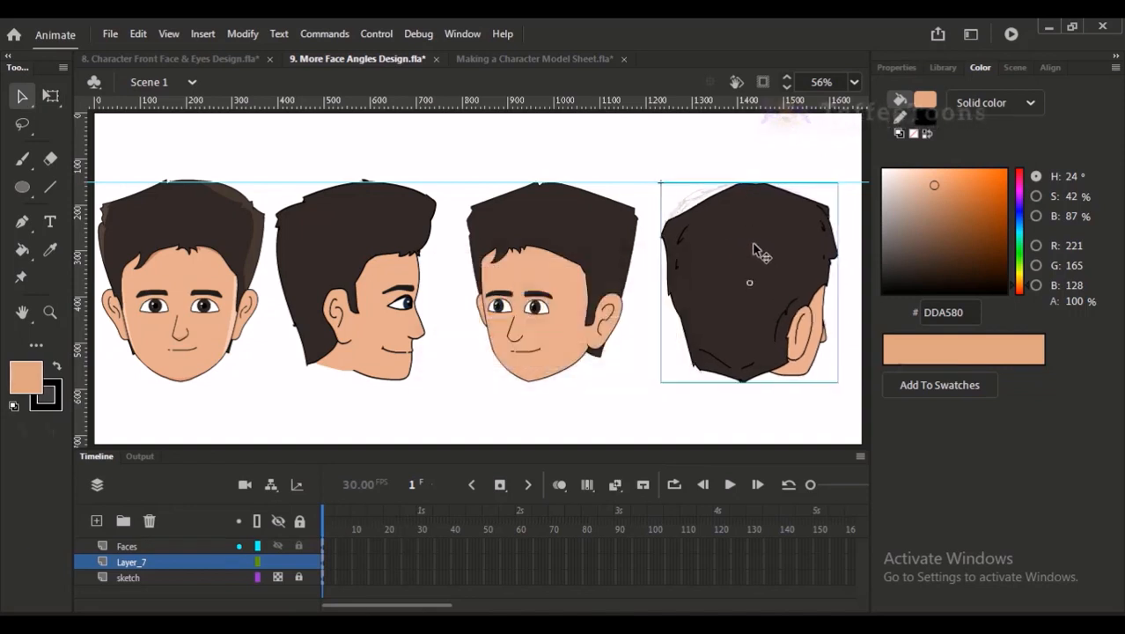
left_click(549, 284)
key("Left")
key("Left")
key("Left")
key("Left")
key("Left")
key("Left")
key("Left")
key("Left")
key("Left")
key("Left")
key("Left")
key("Left")
key("Left")
key("Left")
key("Left")
key("Left")
key("Left")
key("Left")
key("Left")
key("Left")
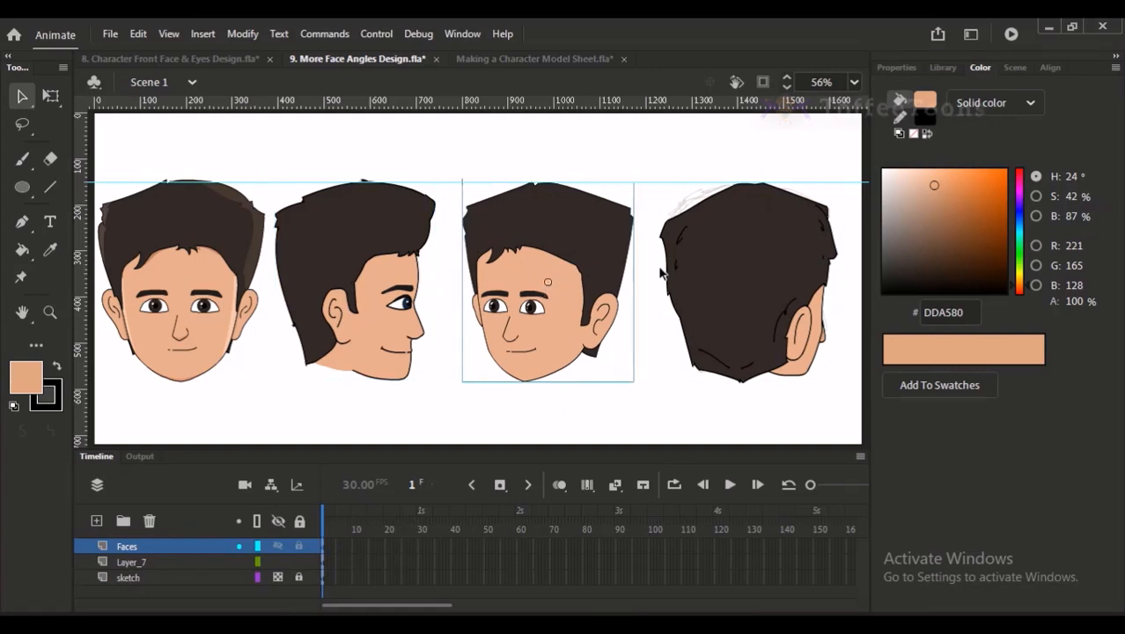
left_click_drag(752, 252, 721, 253)
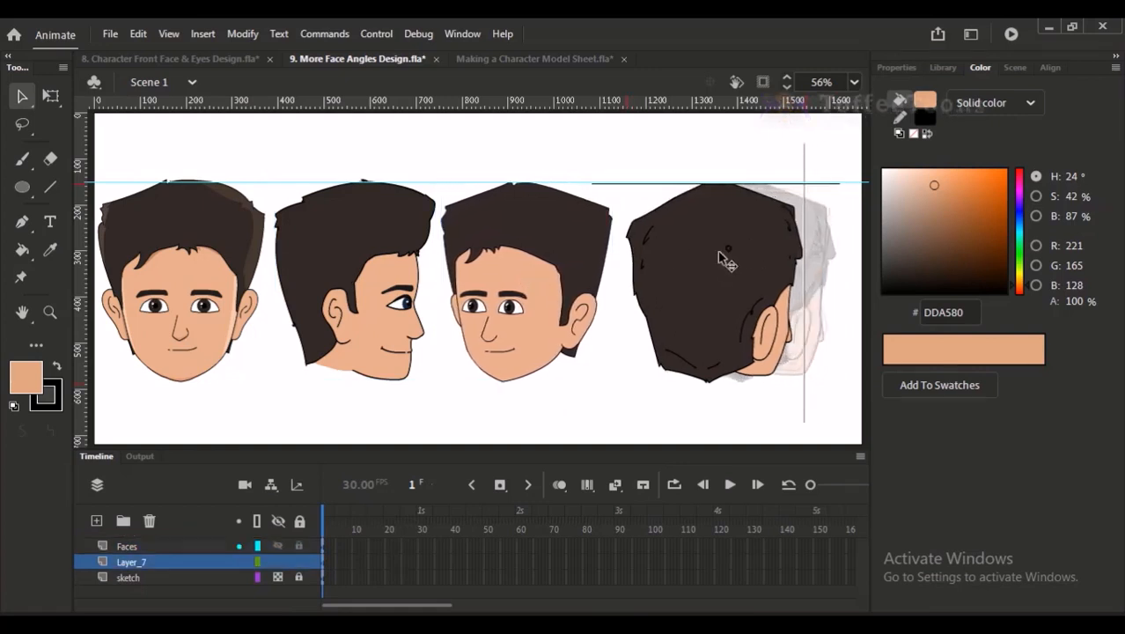
Step: Swap the positions of the side profile and the three-quarter face, and shift the back head right to even the spacing
left_click_drag(381, 299, 694, 276)
left_click_drag(512, 317, 348, 308)
left_click_drag(667, 273, 543, 291)
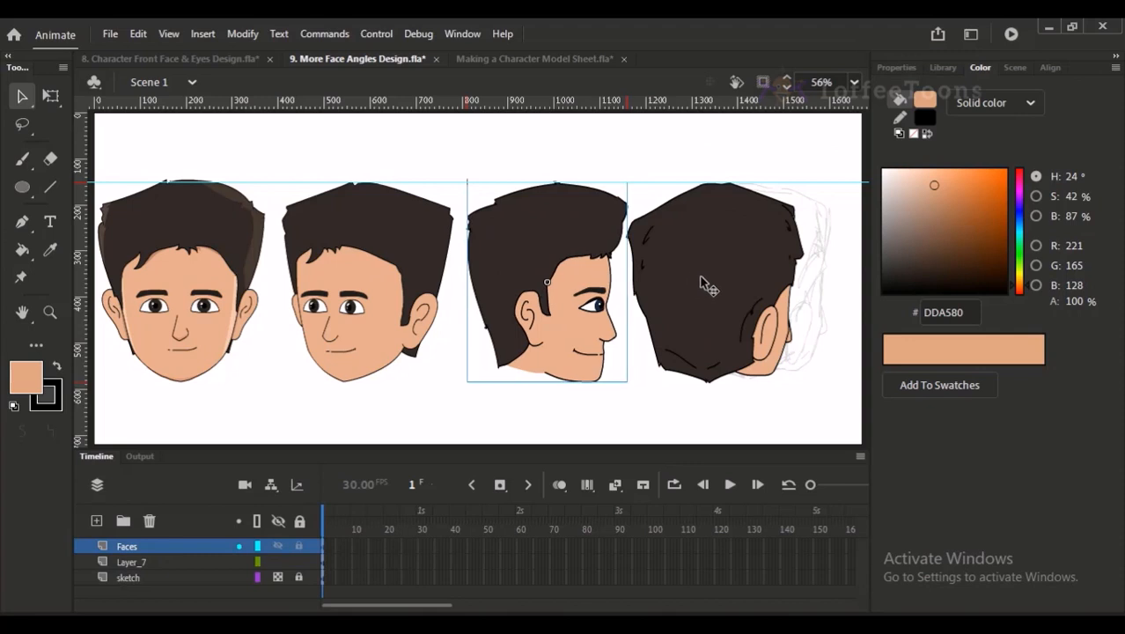
left_click_drag(711, 283, 713, 280)
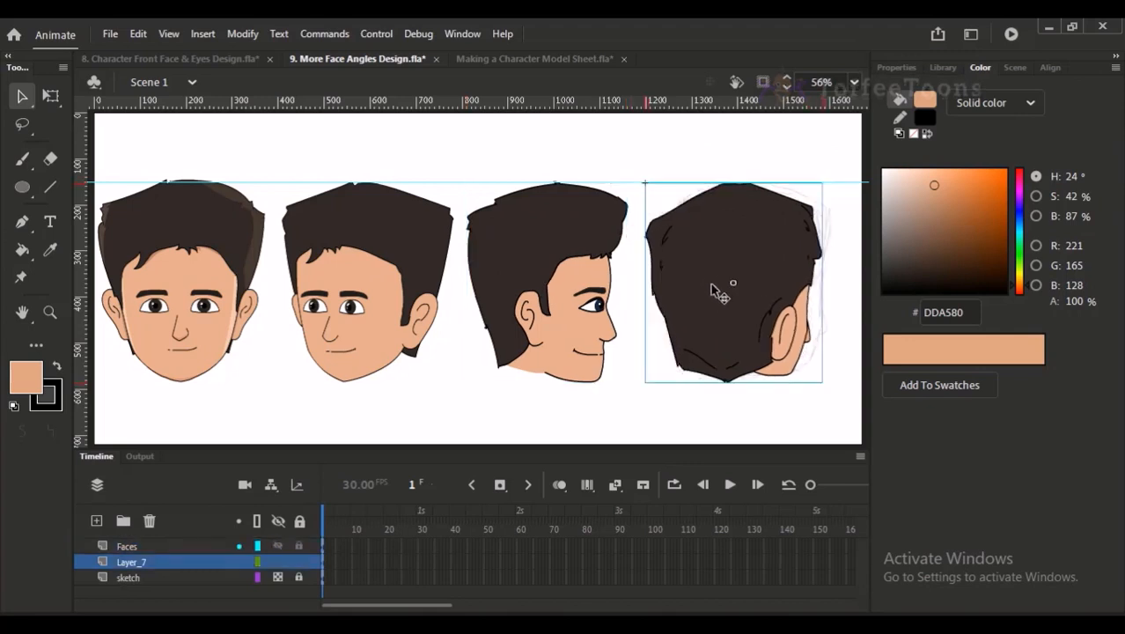
Step: Unlock the sketch layer and delete the remaining sketch lines from it
left_click(811, 169)
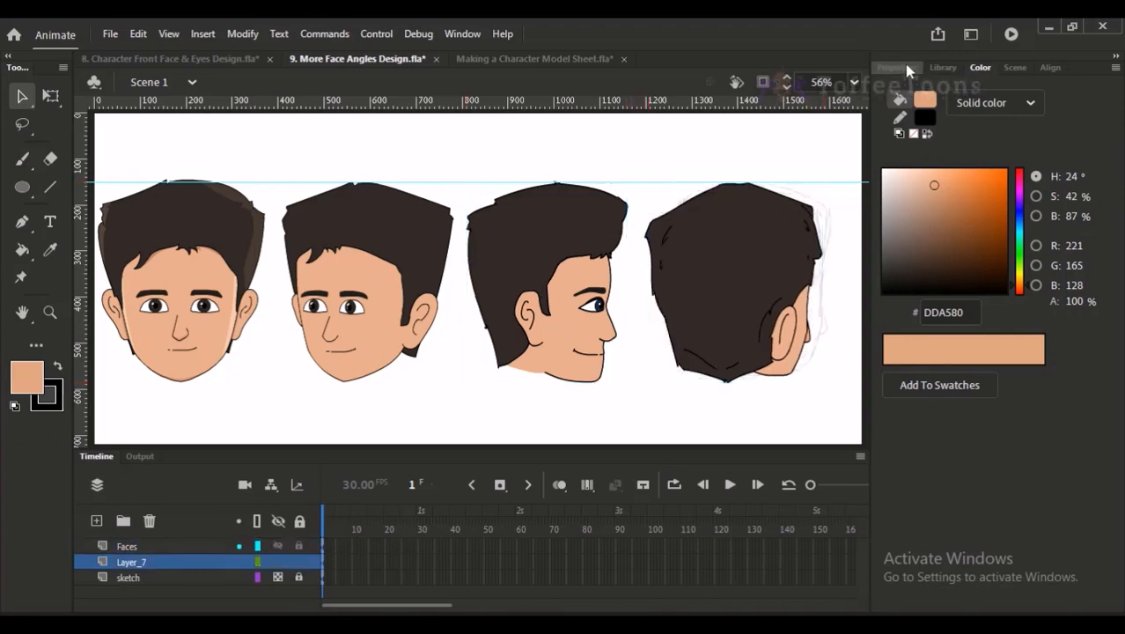
left_click(165, 577)
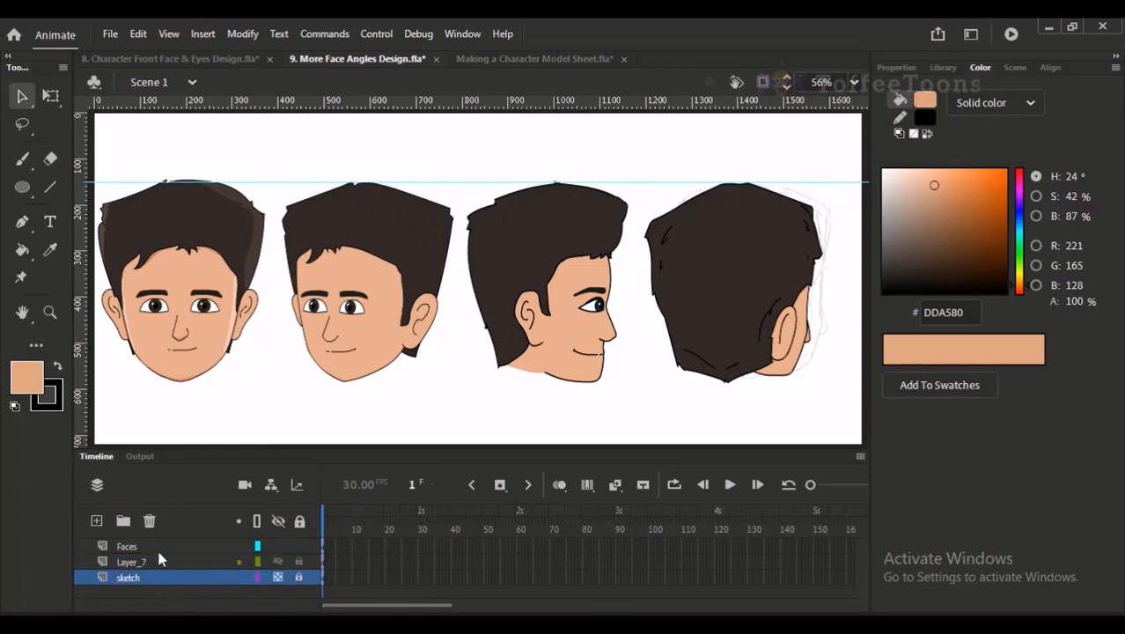
left_click(298, 579)
left_click(239, 579)
key("Delete")
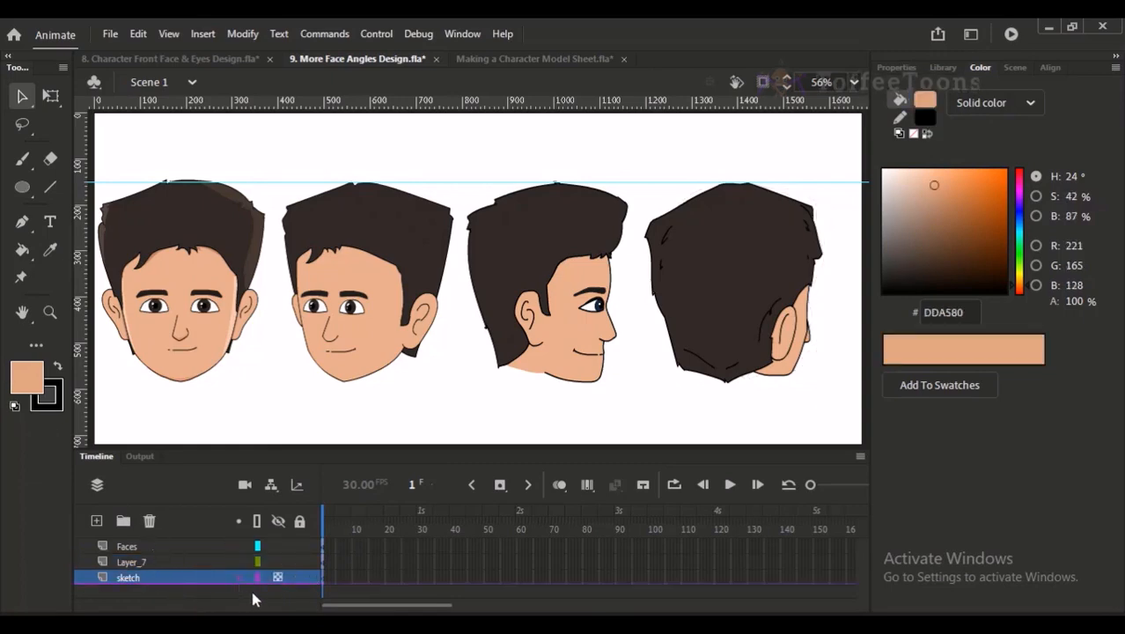
Step: Check the back head reference in the Making a Character Model Sheet file and return to the face angles file
left_click(499, 59)
left_click(223, 355)
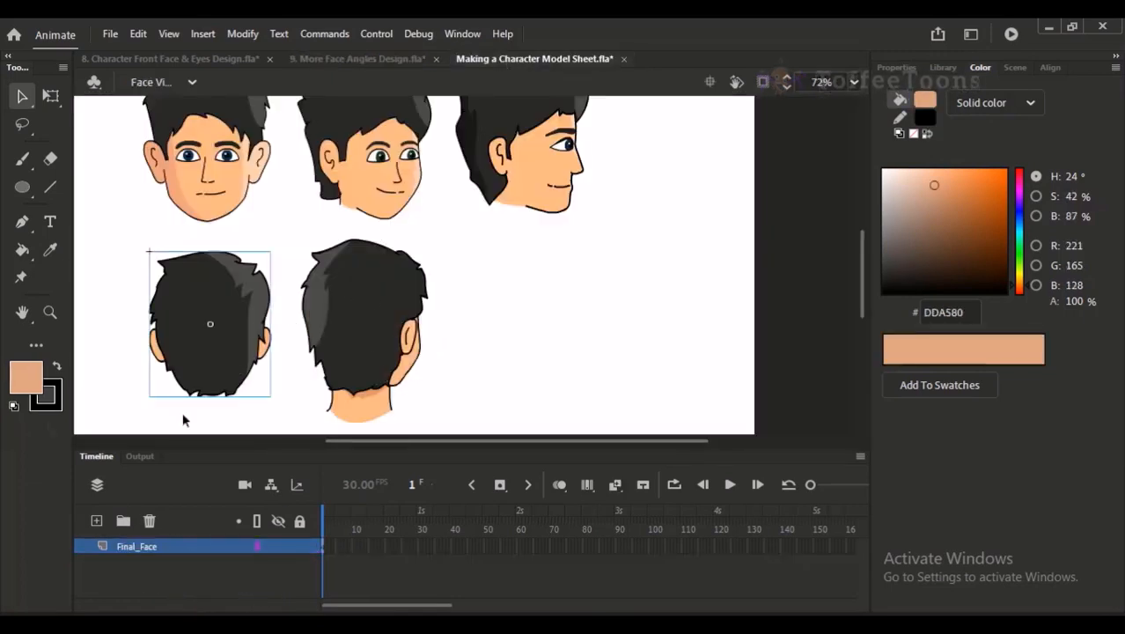
left_click(392, 60)
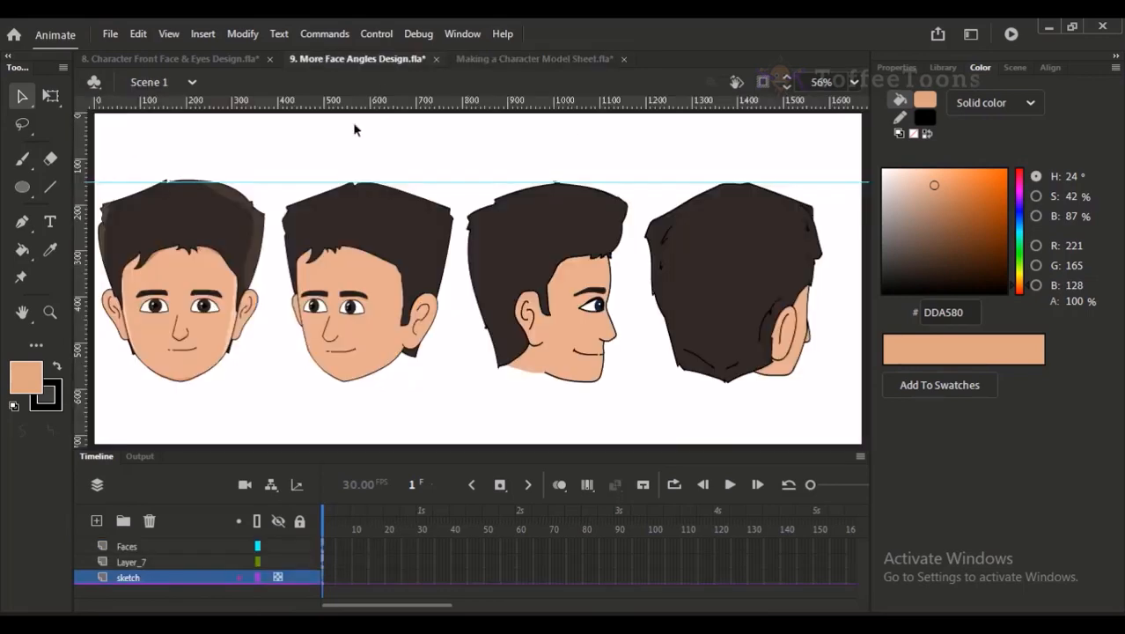
Step: Widen the stage to 2057 px in the document settings to make room beside the back head
key("ctrl+minus")
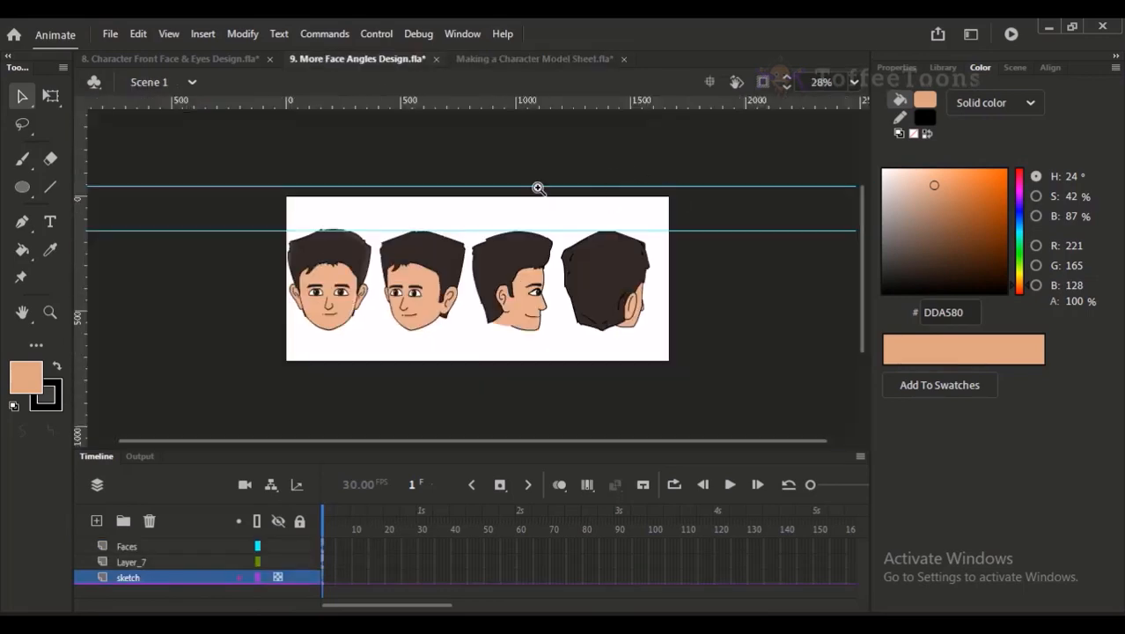
left_click_drag(538, 188, 664, 413)
left_click(893, 68)
left_click(522, 286)
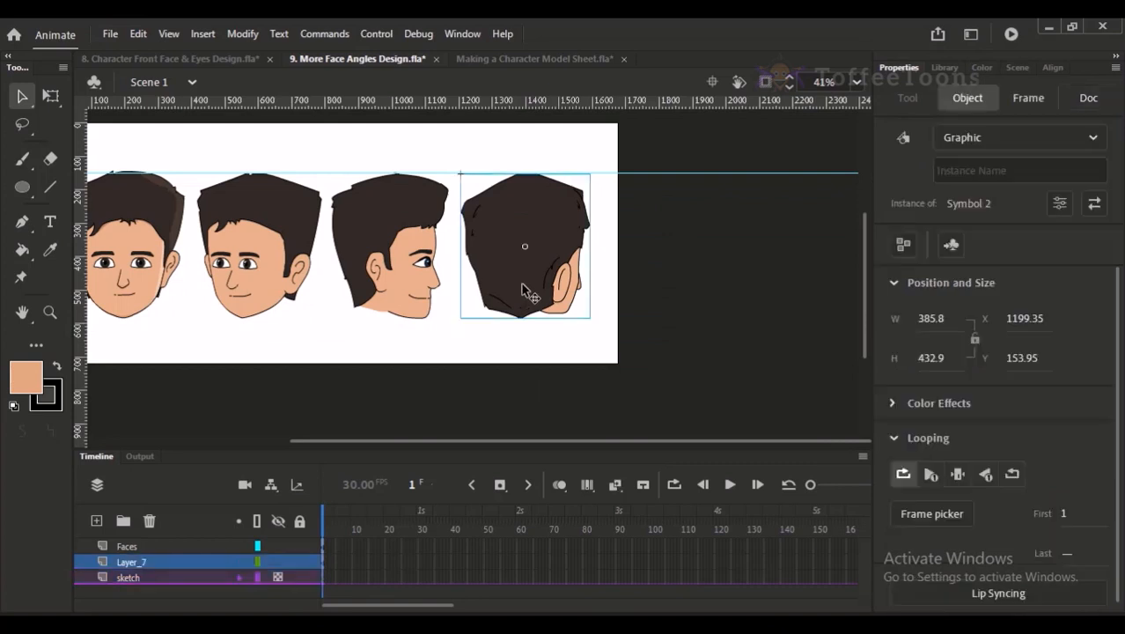
left_click_drag(522, 286, 588, 308)
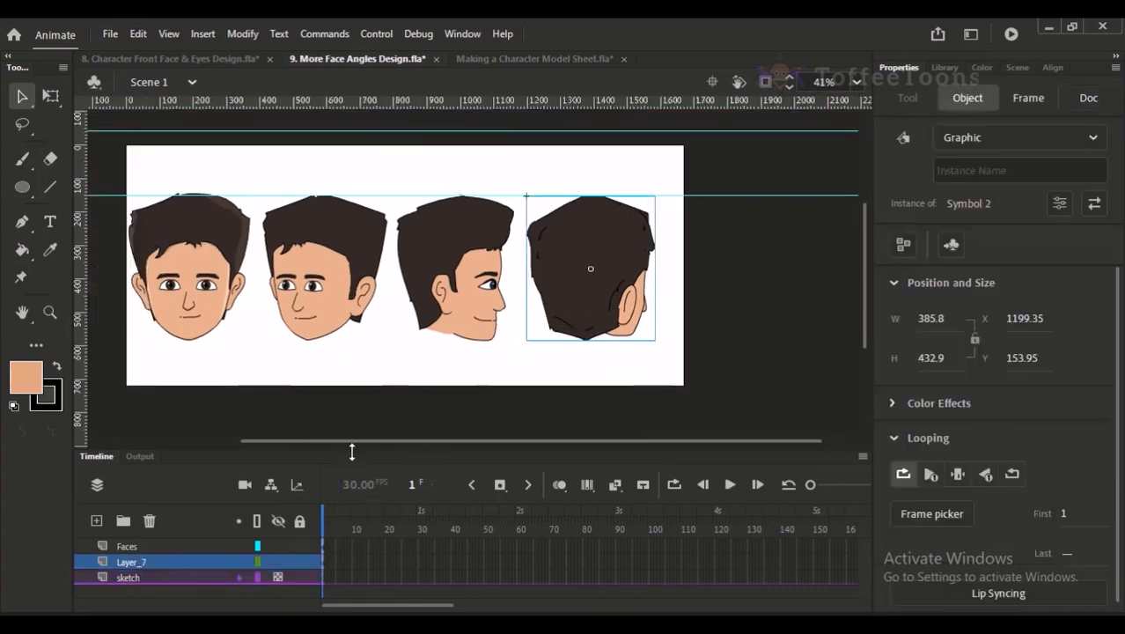
left_click_drag(349, 450, 348, 422)
left_click(220, 534)
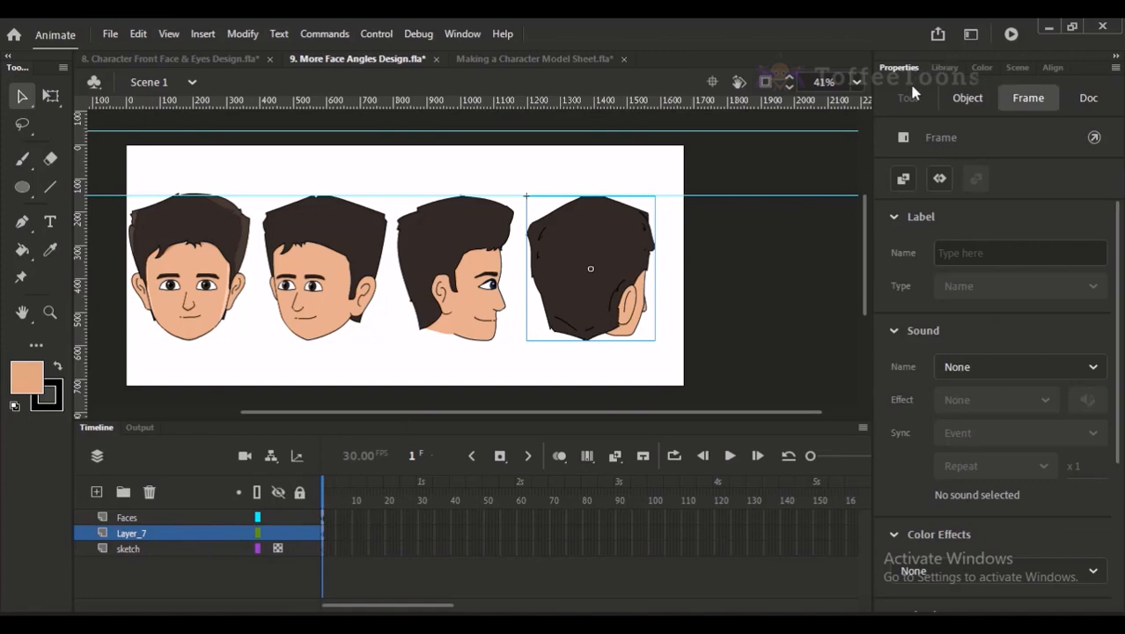
left_click(982, 68)
left_click(1016, 68)
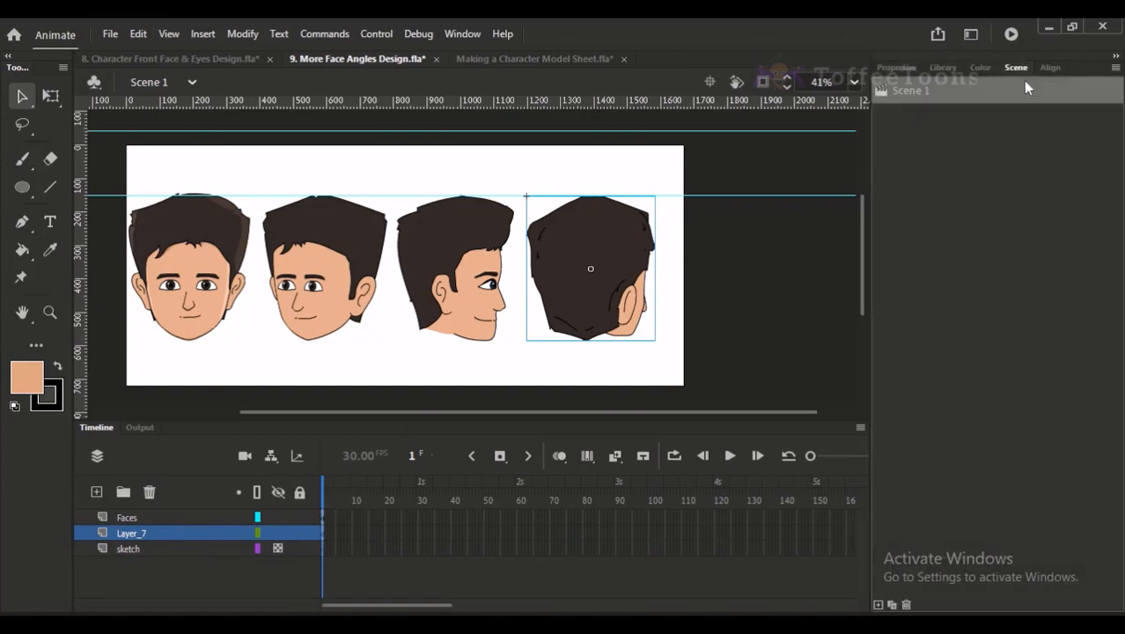
left_click(899, 68)
left_click(1089, 98)
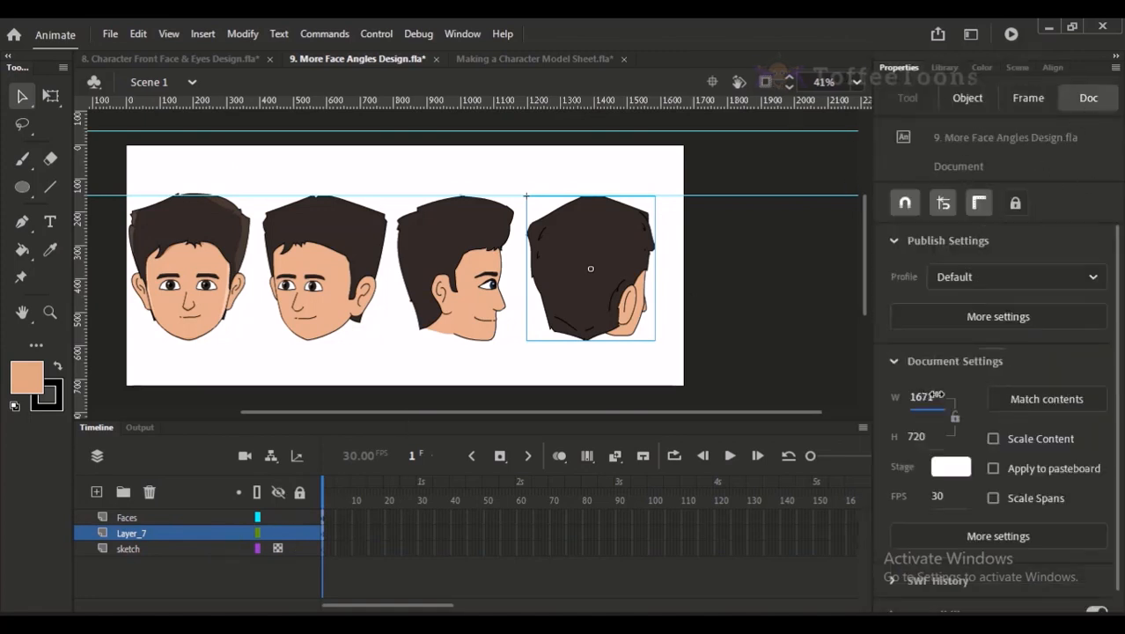
mouse_move(935, 396)
left_mouse_down()
mouse_move(924, 403)
mouse_move(941, 406)
left_mouse_up()
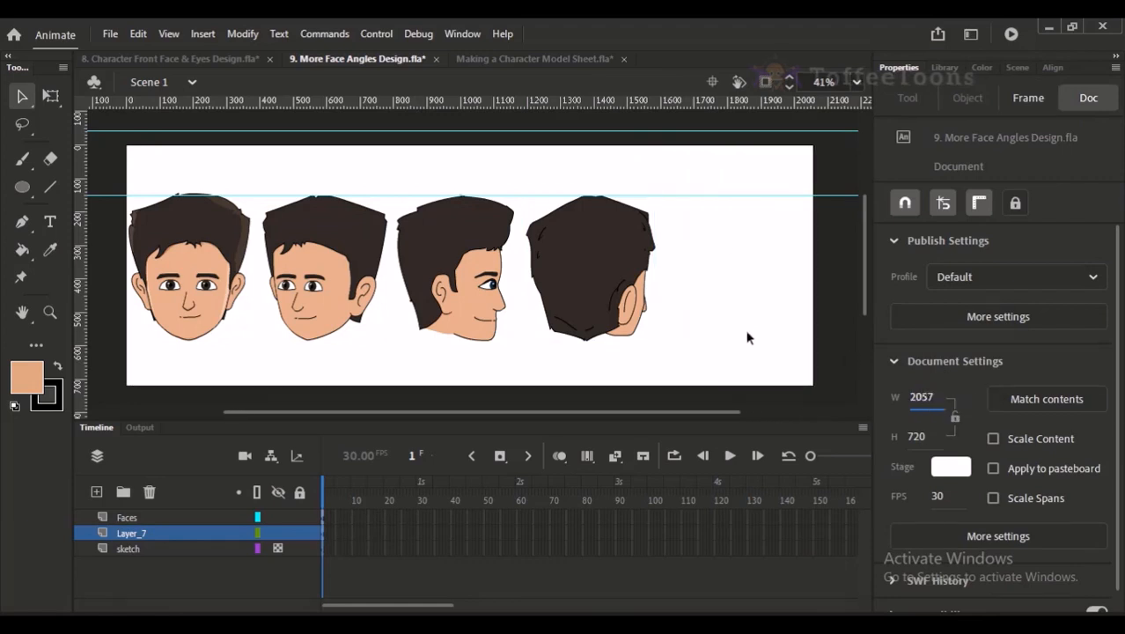
Step: Compare the lined-up heads with the character model sheet and the front face design file
key("ctrl+2")
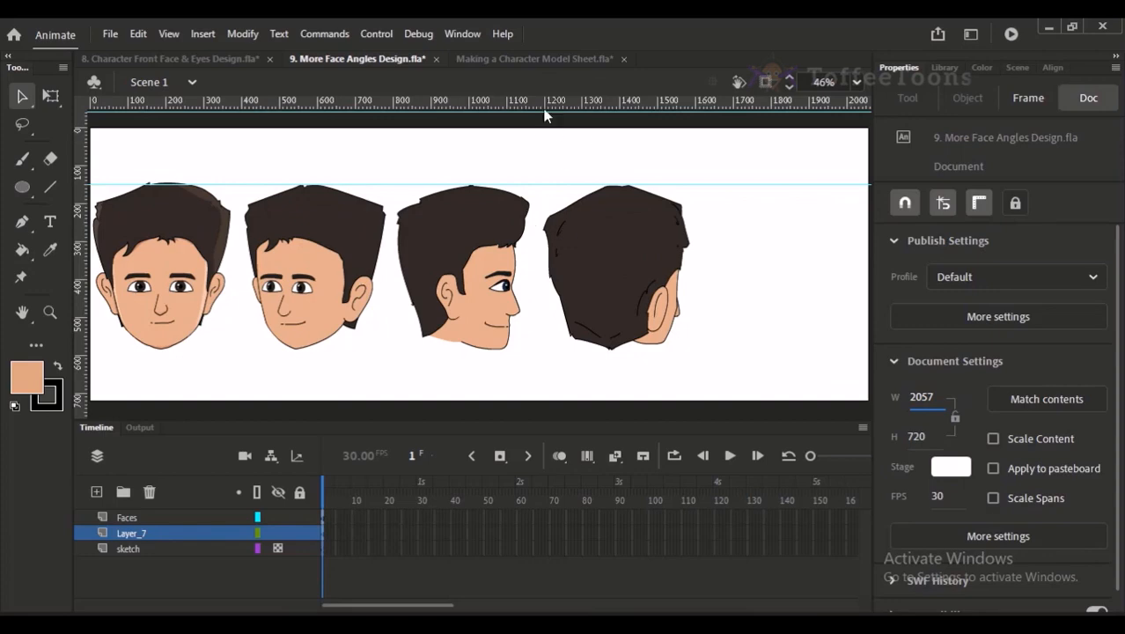
left_click(534, 58)
key("ctrl+2")
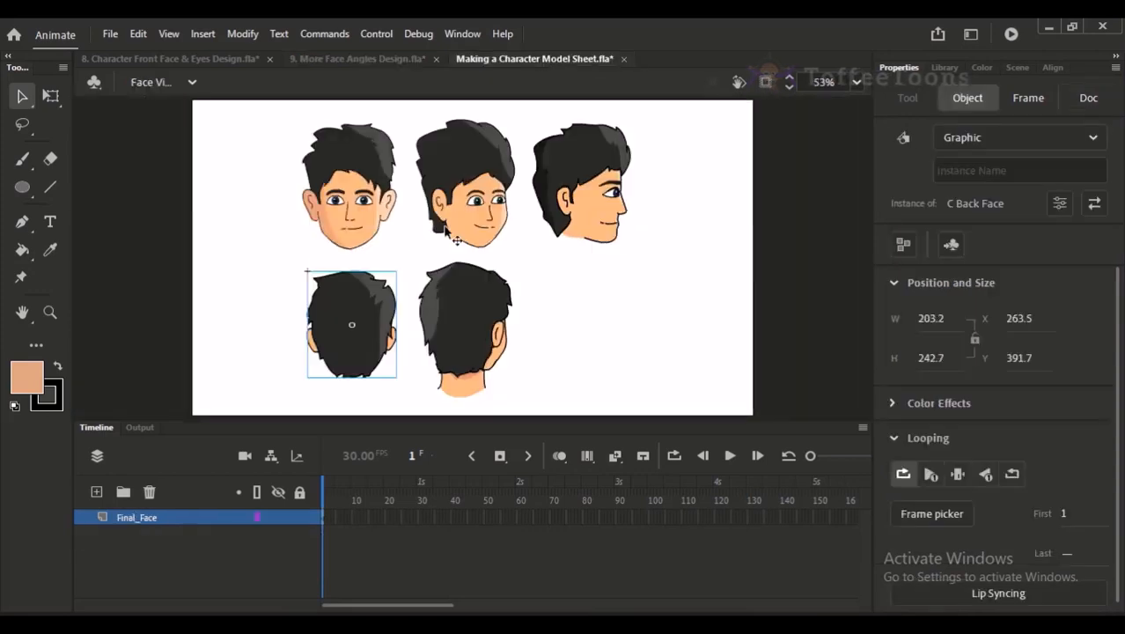
left_click(207, 60)
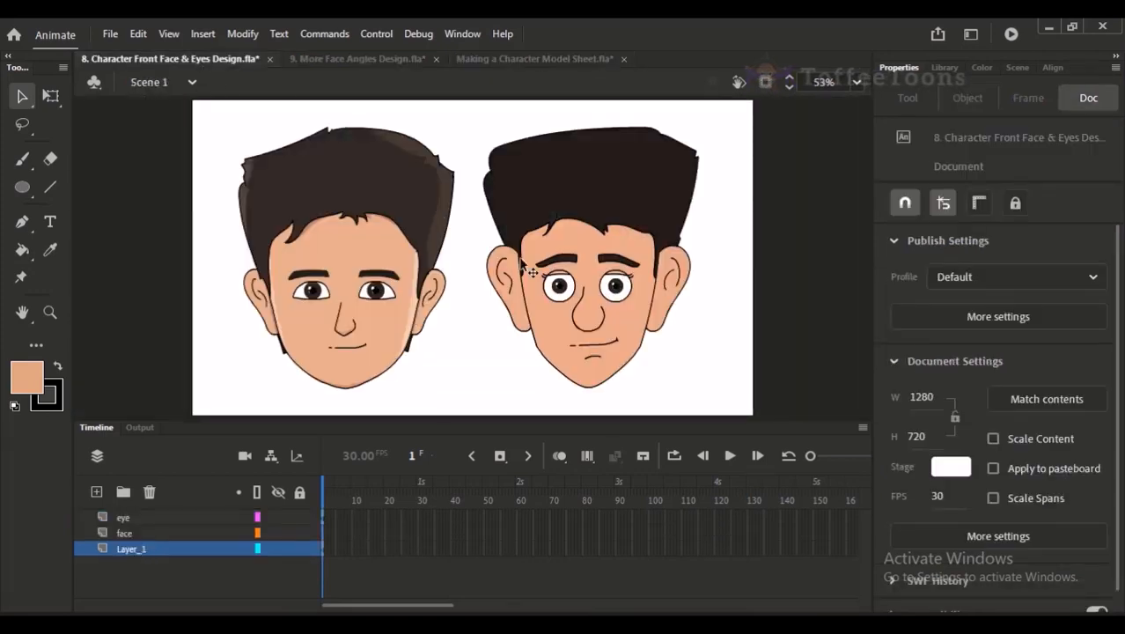
left_click(414, 59)
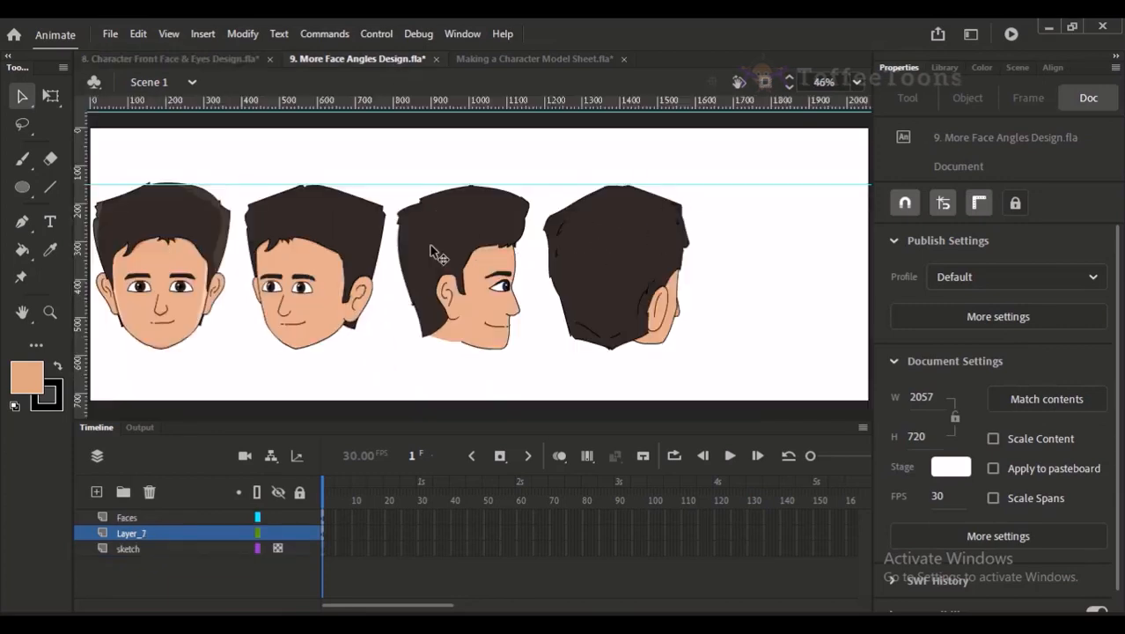
Step: Nudge the front face slightly to the right, away from the stage edge
left_click(191, 306)
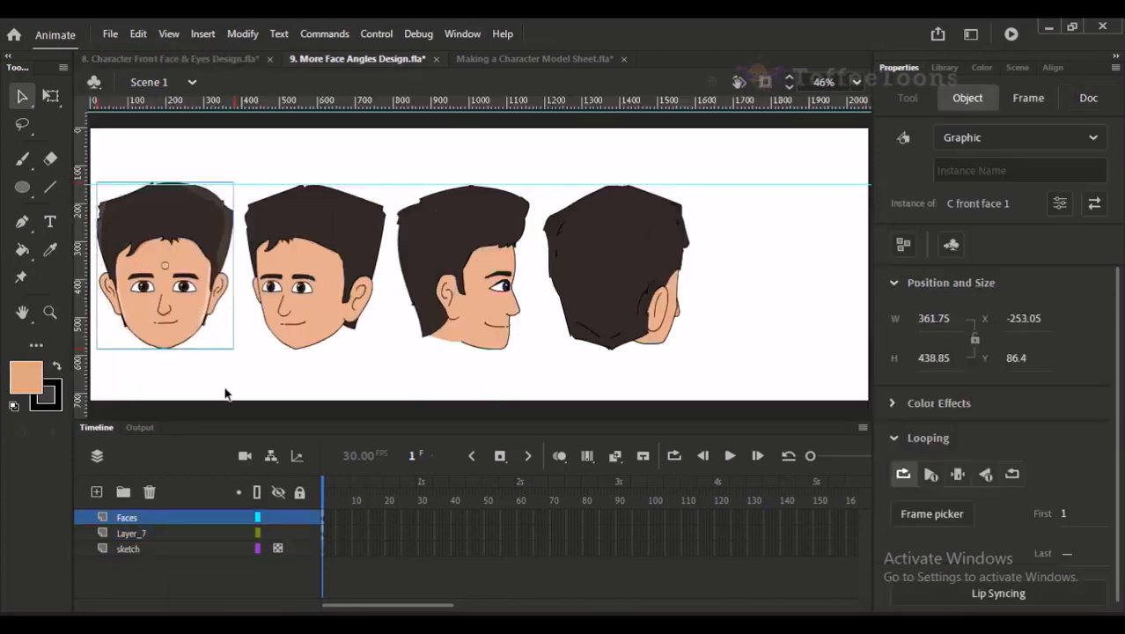
left_click(209, 345)
left_click(206, 315)
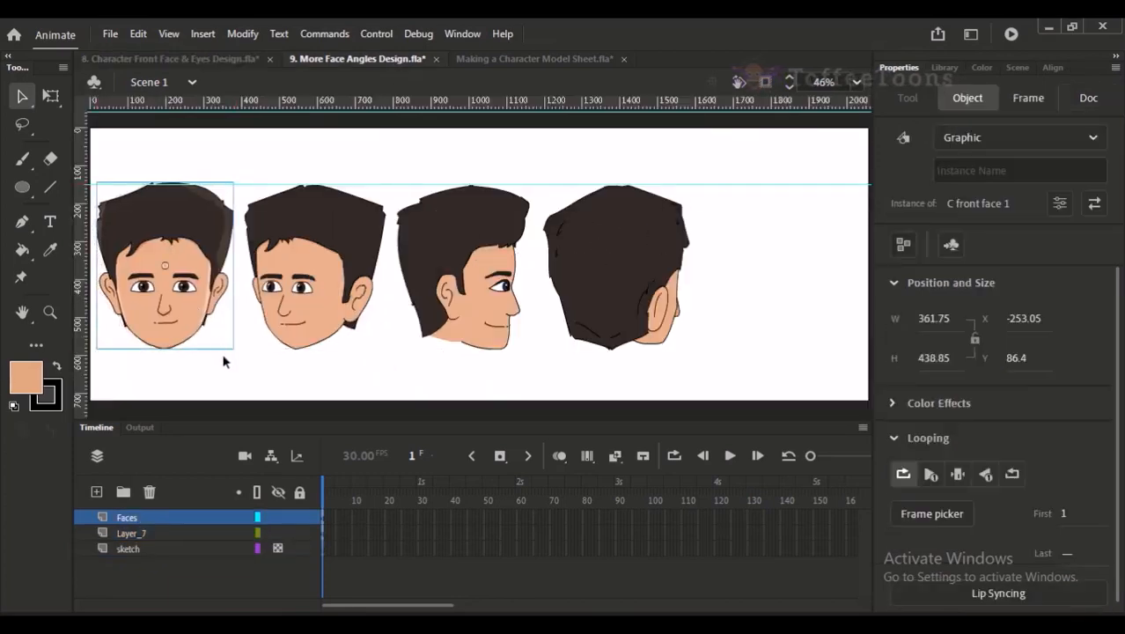
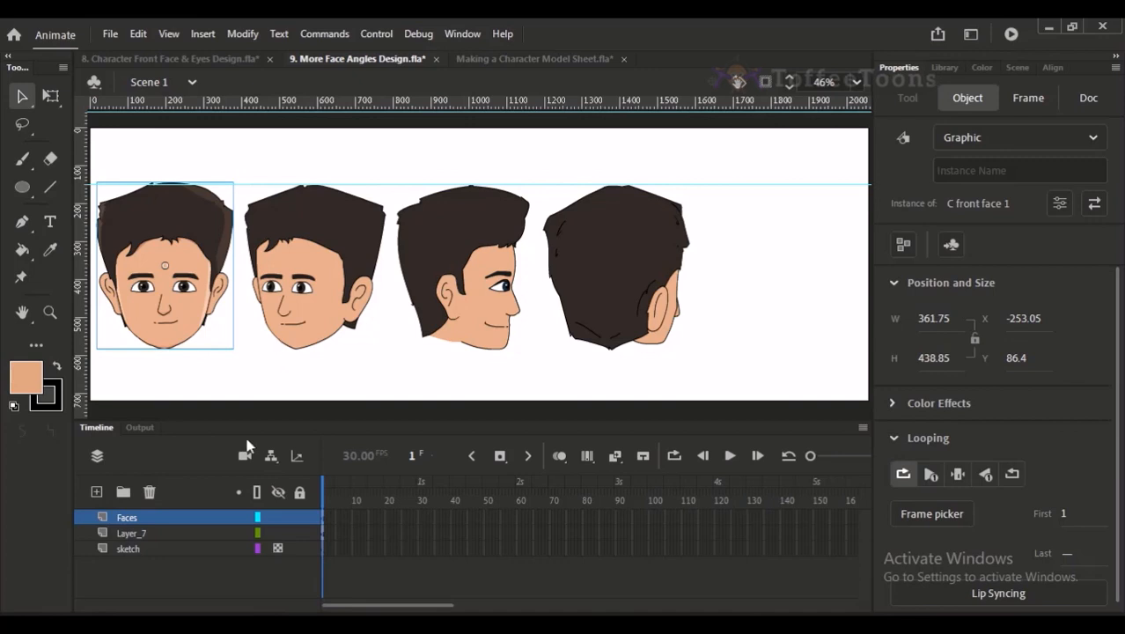
Step: Delete the sketch layer from the timeline
left_click(217, 548)
left_click(150, 493)
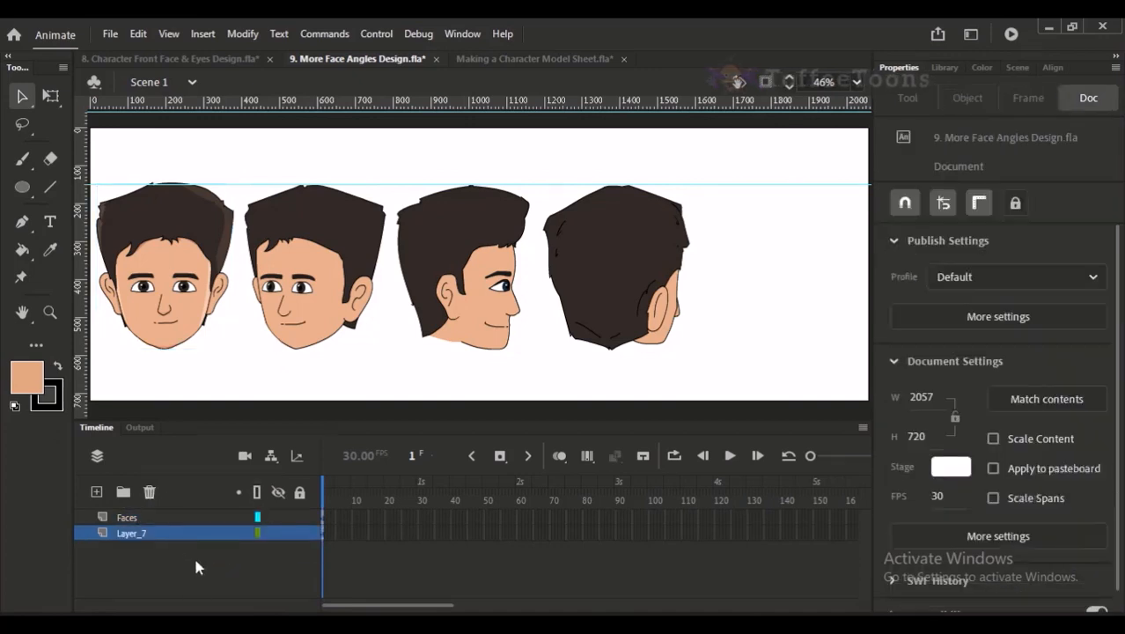
left_click(150, 492)
key("ctrl+z")
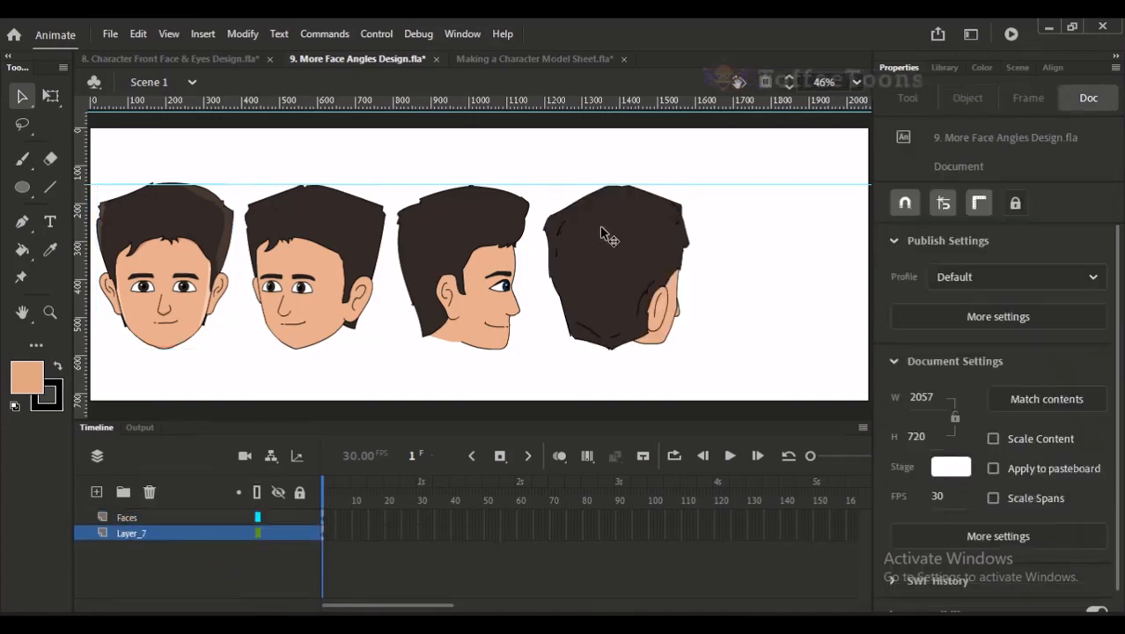
Step: Transfer the back head in place onto the Faces layer and delete Layer_7
left_click(605, 236)
key("q")
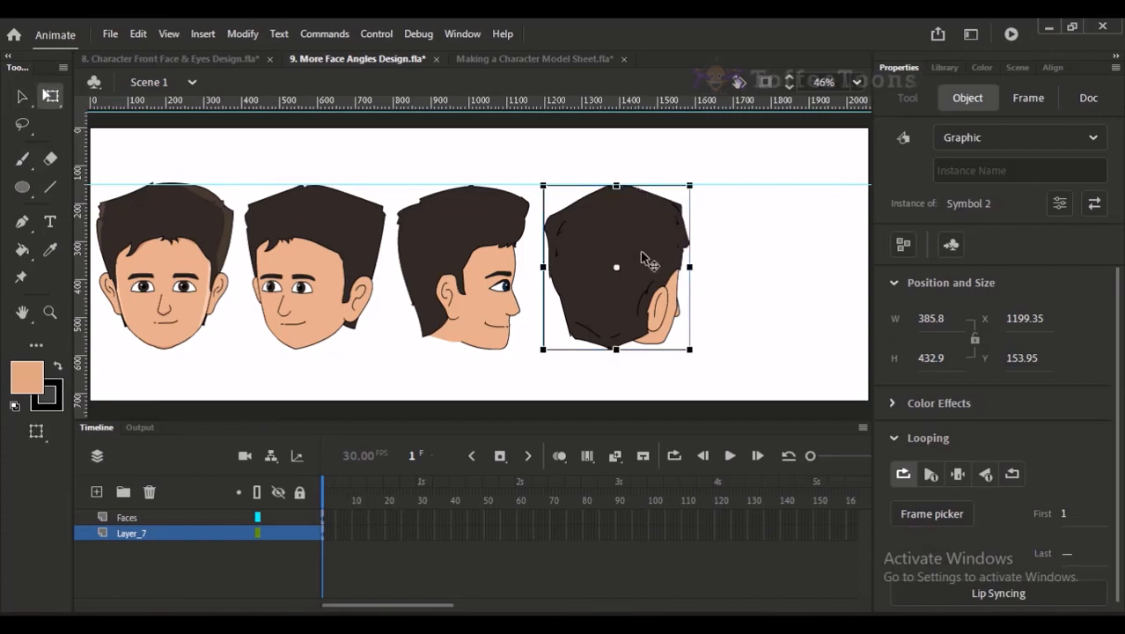
key("ctrl+x")
left_click(171, 517)
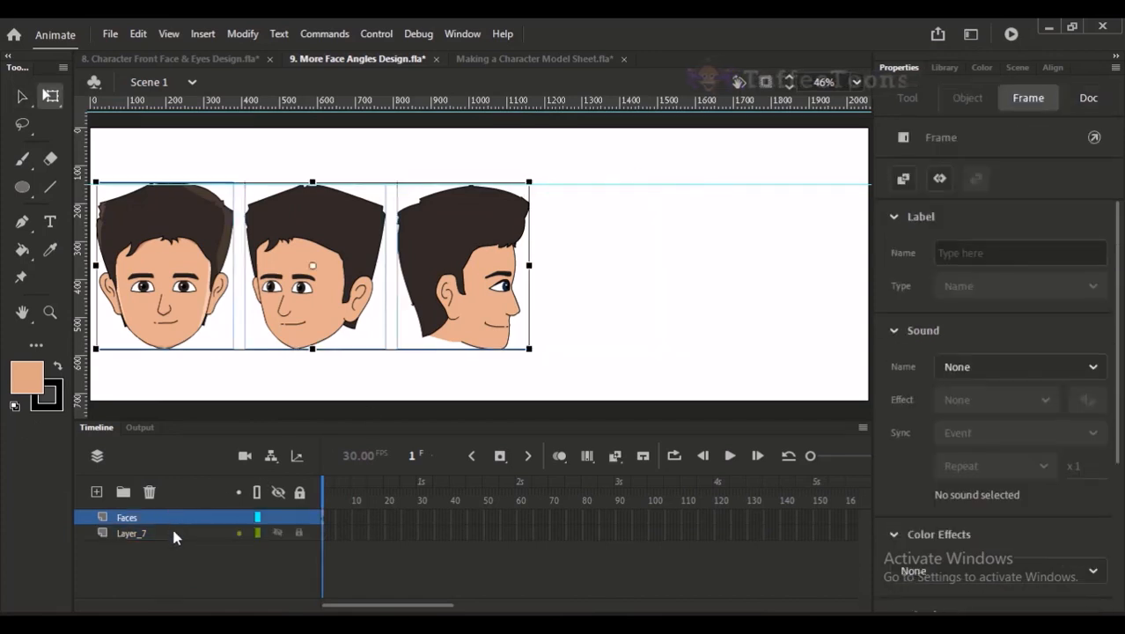
key("ctrl+shift+v")
left_click(145, 536)
key("Delete")
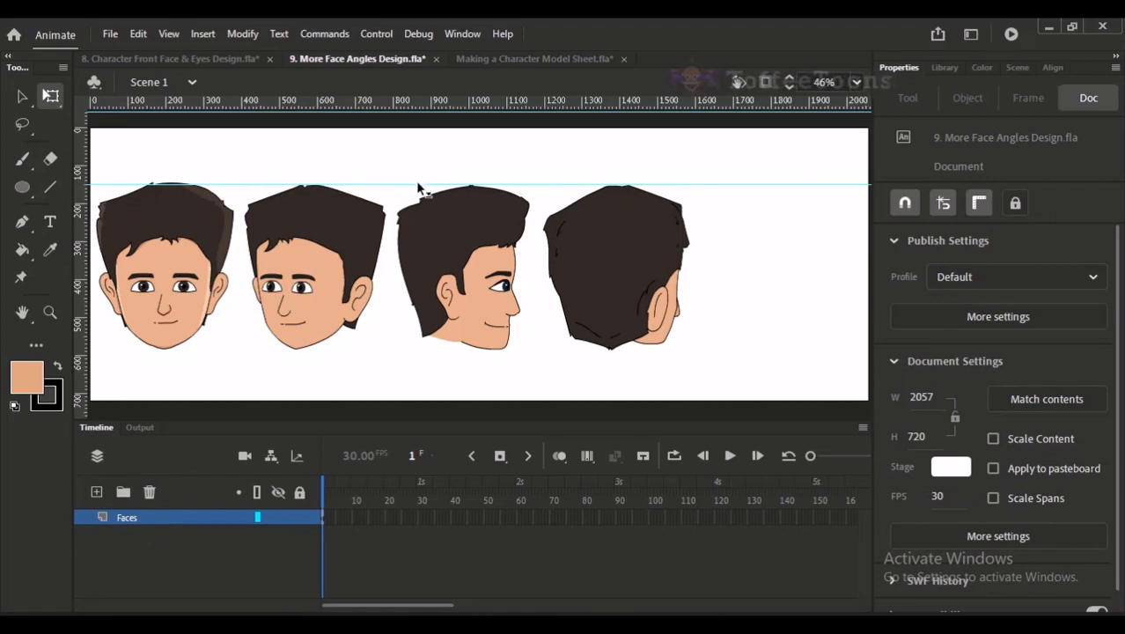
Step: Remove the horizontal guide along the head tops and place a copy of the front face to the right of the back head
left_click_drag(419, 185, 408, 111)
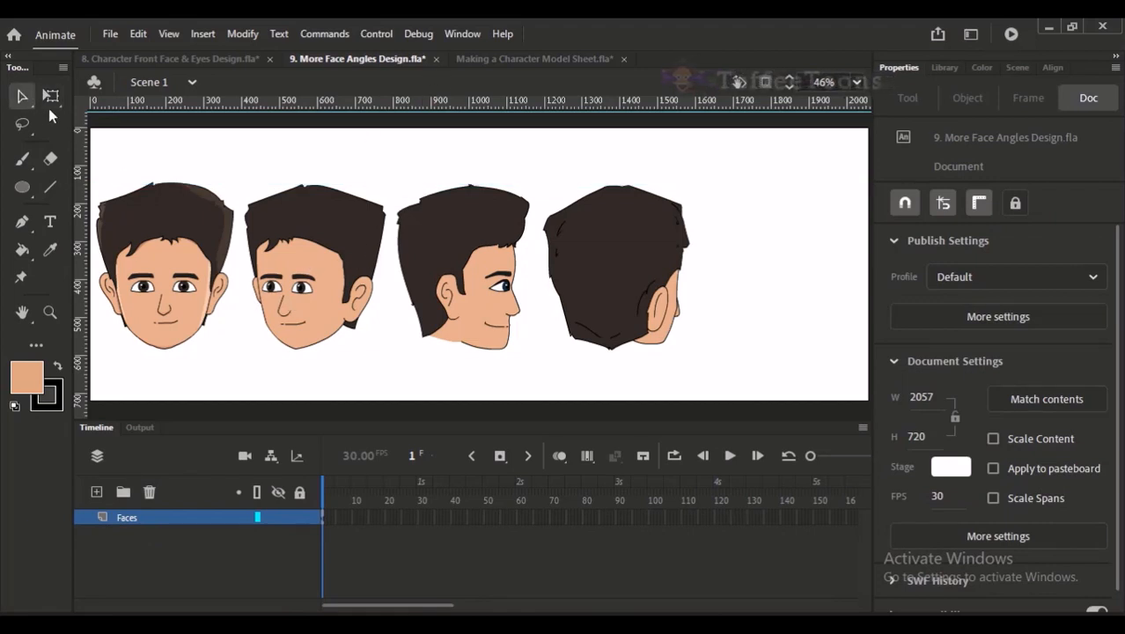
left_click(155, 207)
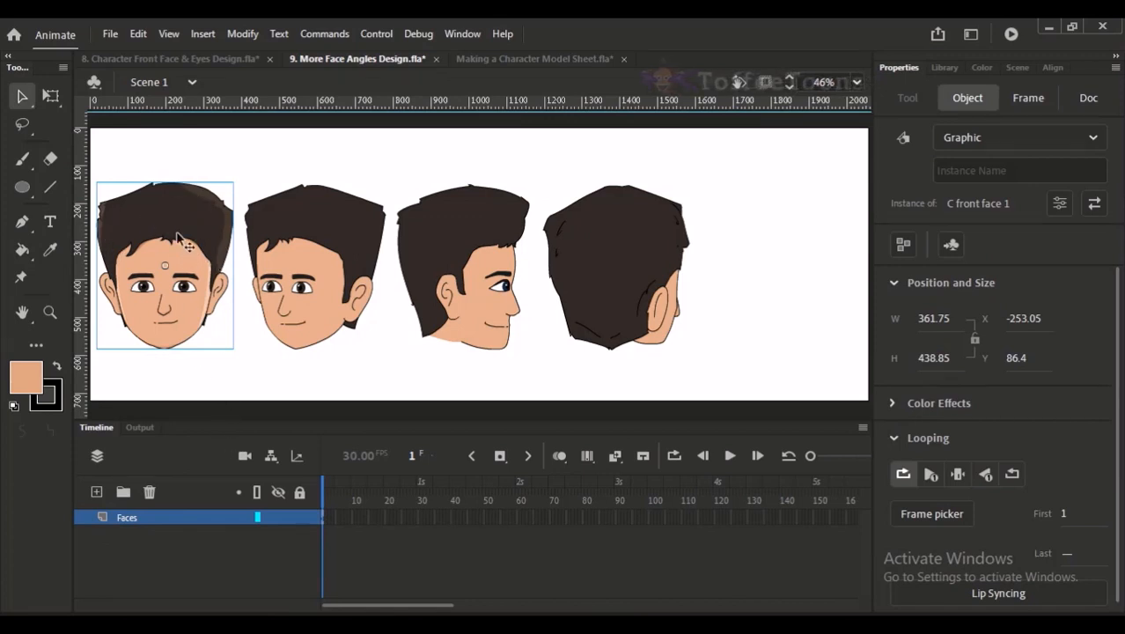
left_click_drag(176, 233, 786, 233)
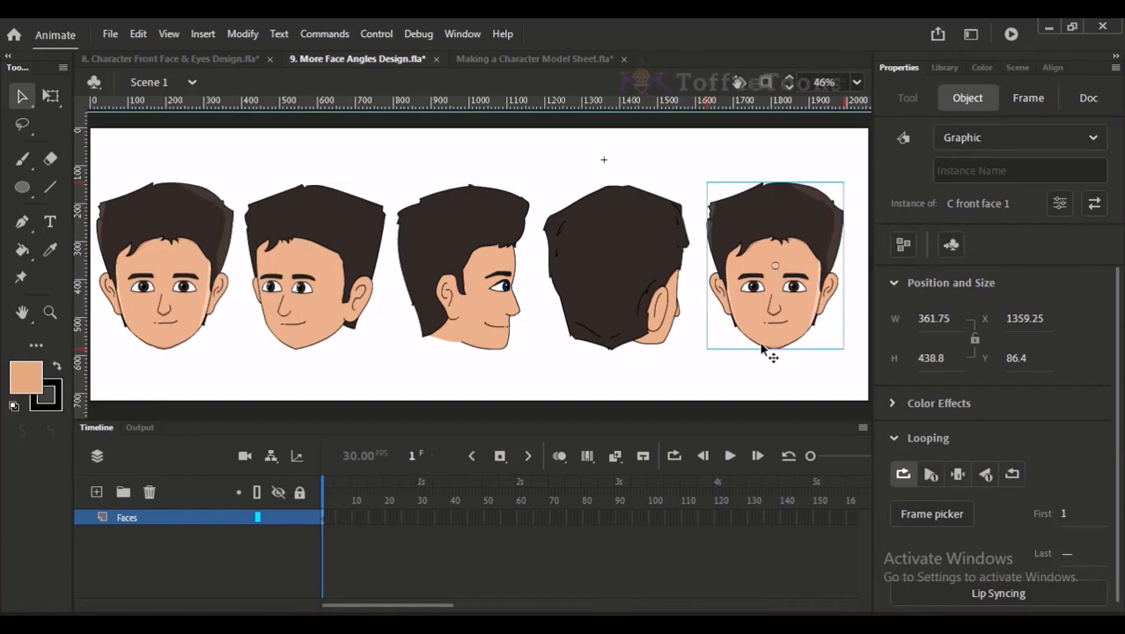
Step: Make a test edit to the forehead inside the front face copy's symbol, compare the original face, and revert the edit
double_click(769, 266)
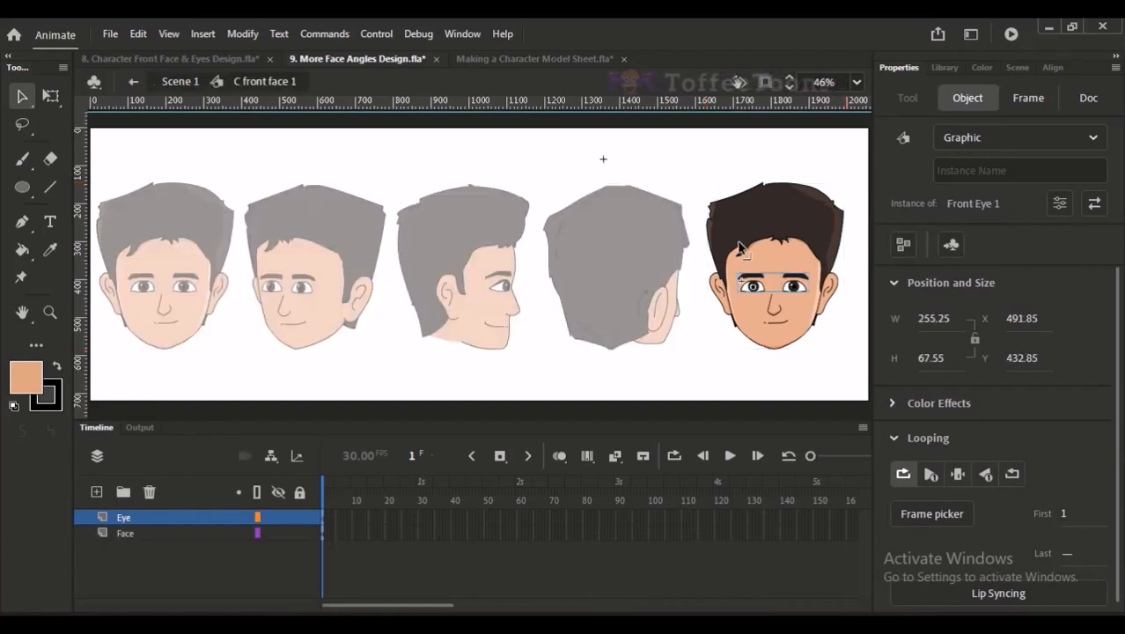
left_click(181, 81)
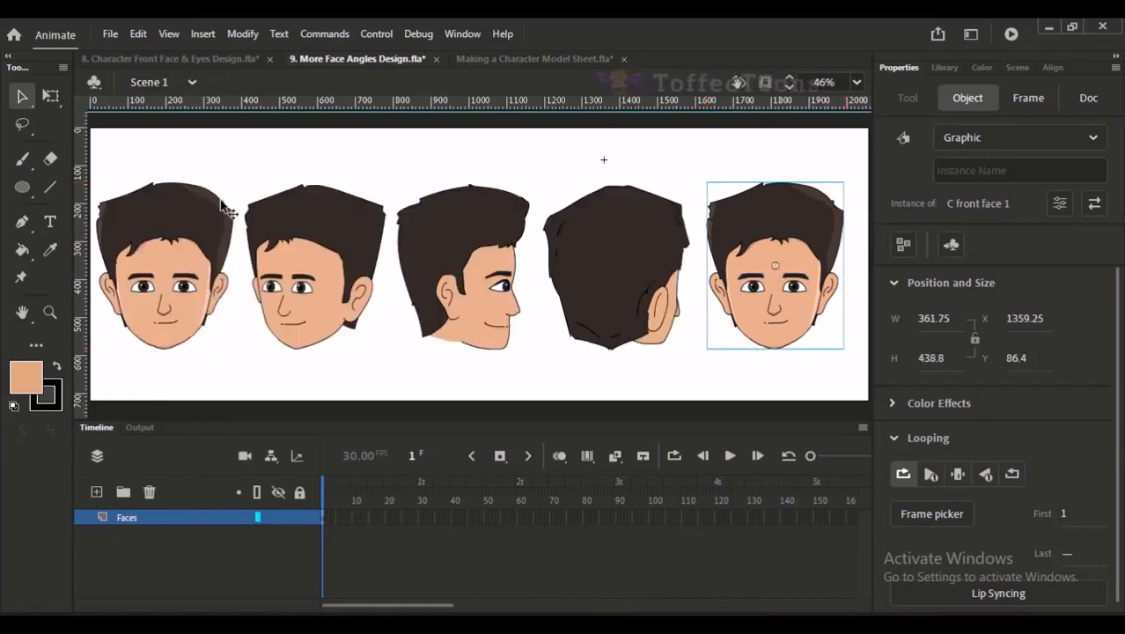
double_click(777, 247)
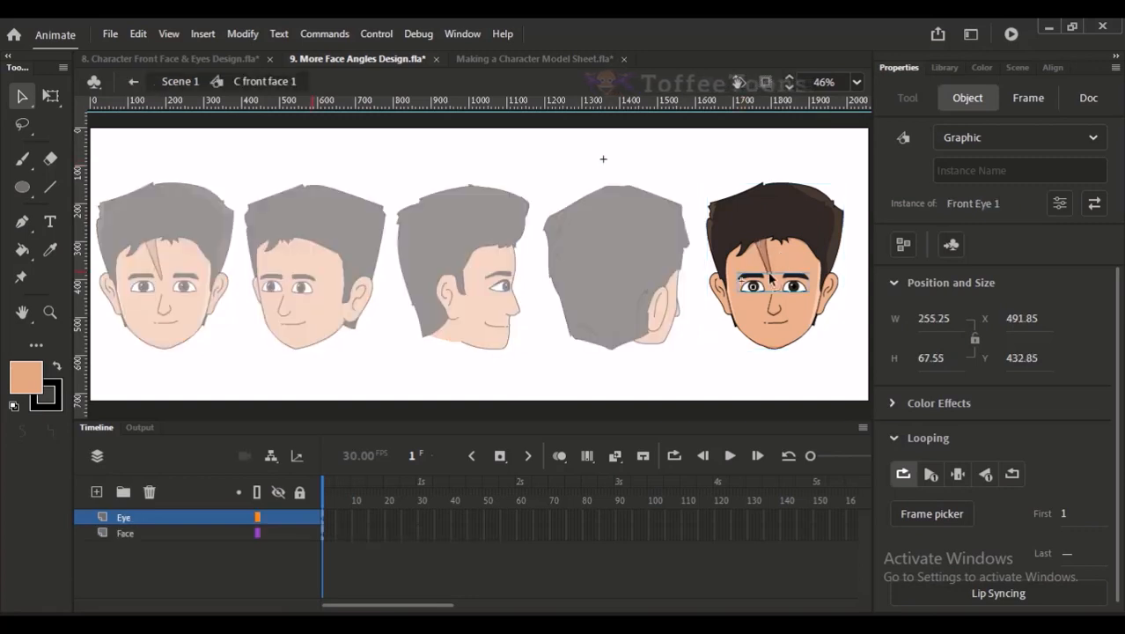
left_click(179, 83)
left_click(188, 151)
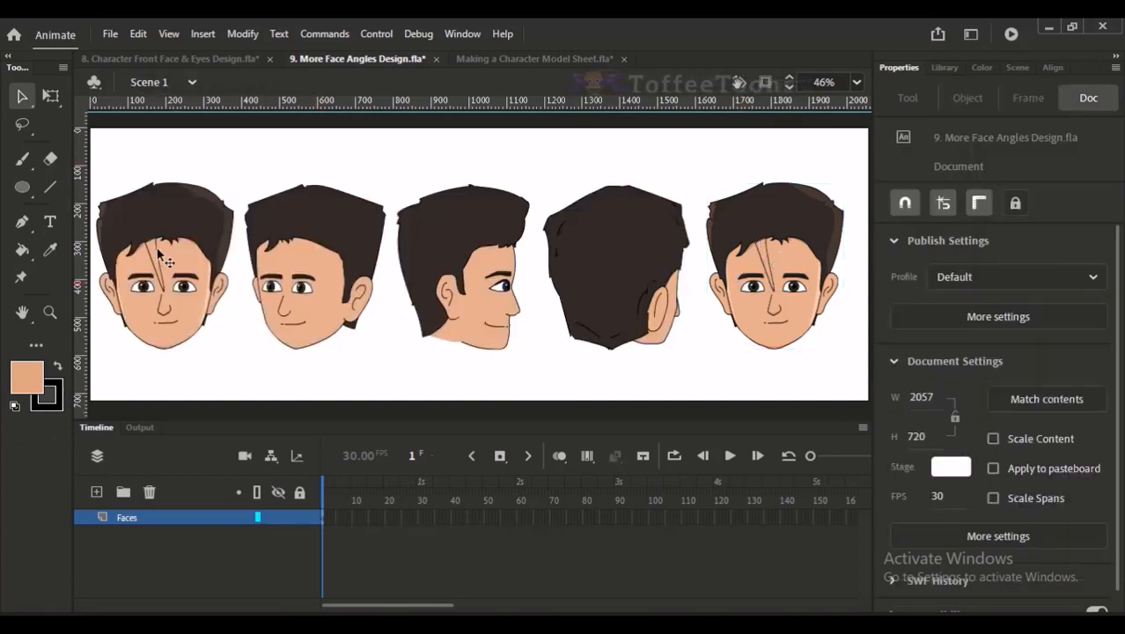
left_click(765, 273)
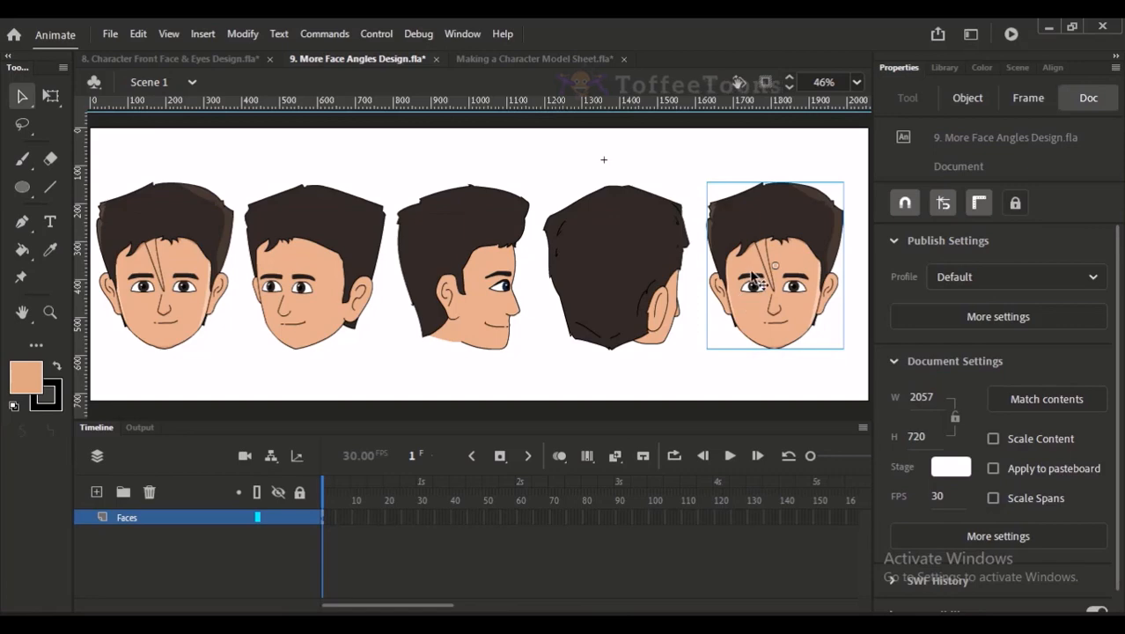
double_click(754, 280)
left_click(136, 81)
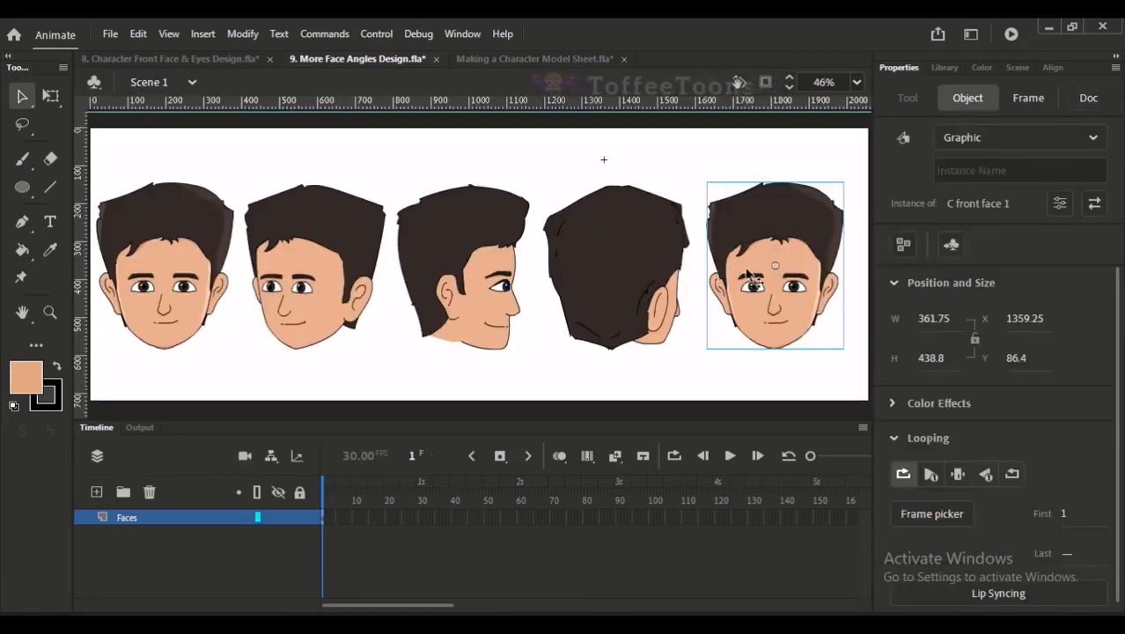
Step: Duplicate the symbol of the front face copy under the name "C front face 1 copy"
right_click(744, 231)
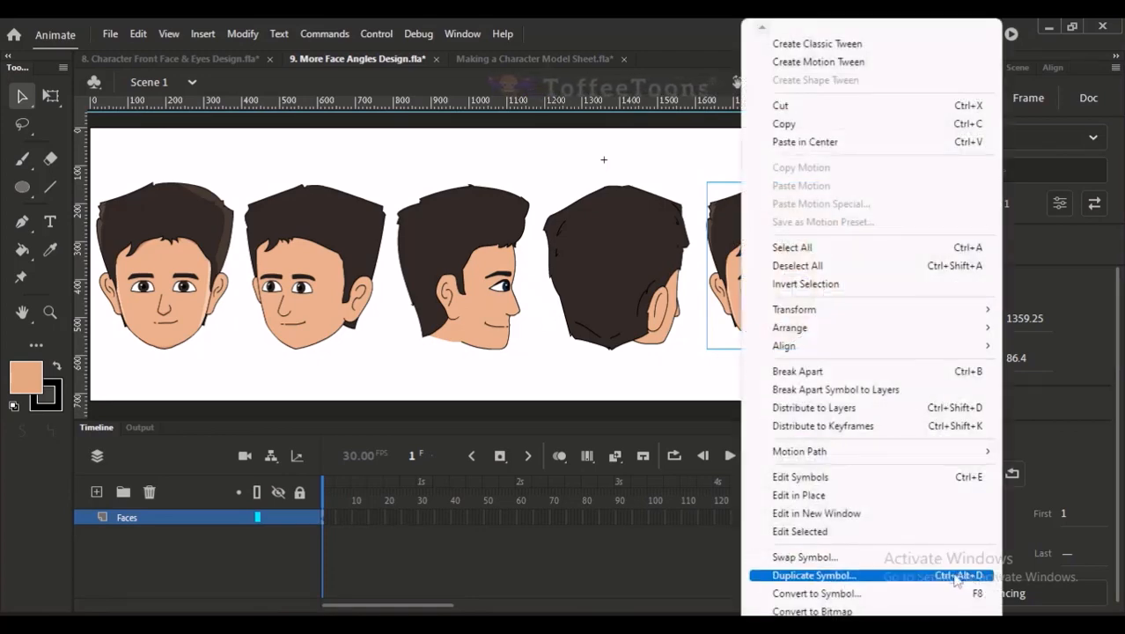
left_click(743, 186)
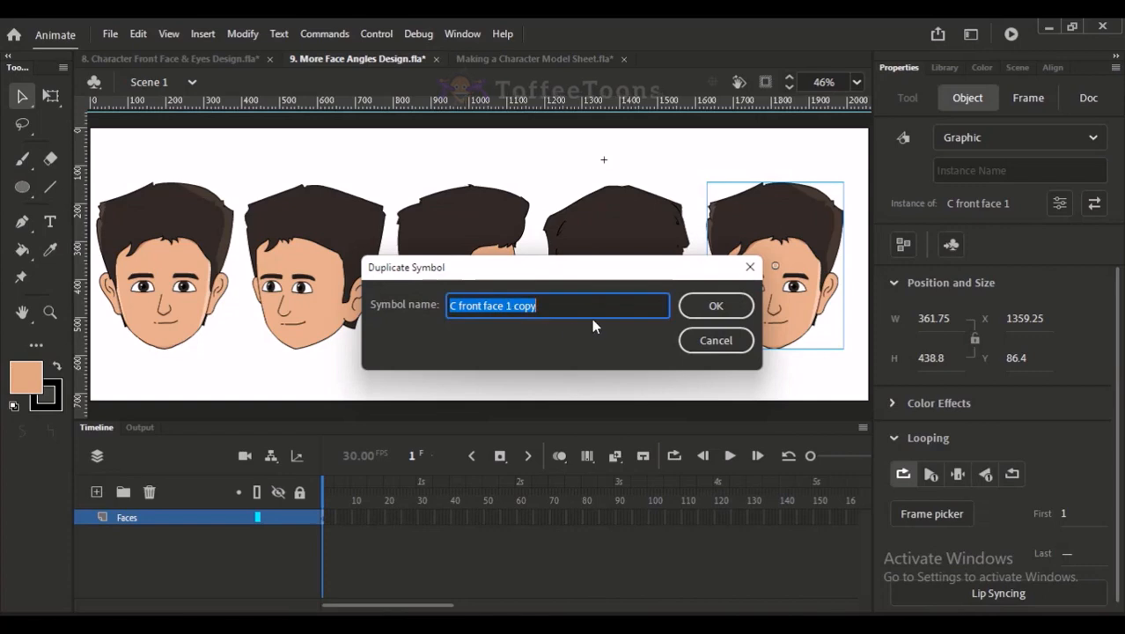
left_click(687, 339)
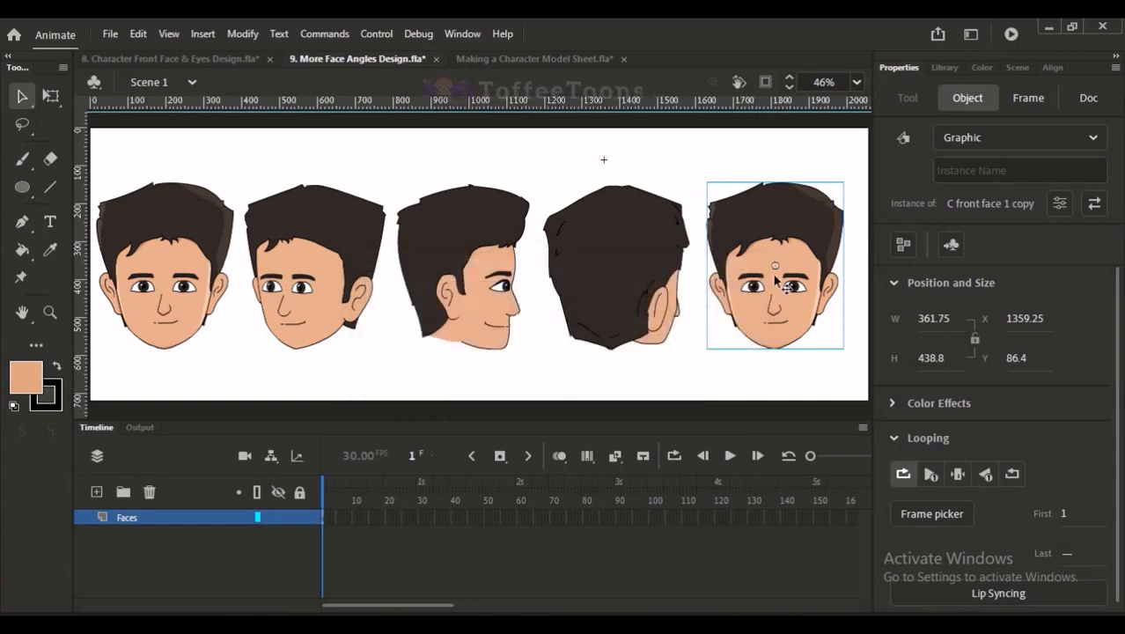
Step: Make a test edit to the forehead of the duplicated face, check the original symbol, and undo the edit
double_click(754, 264)
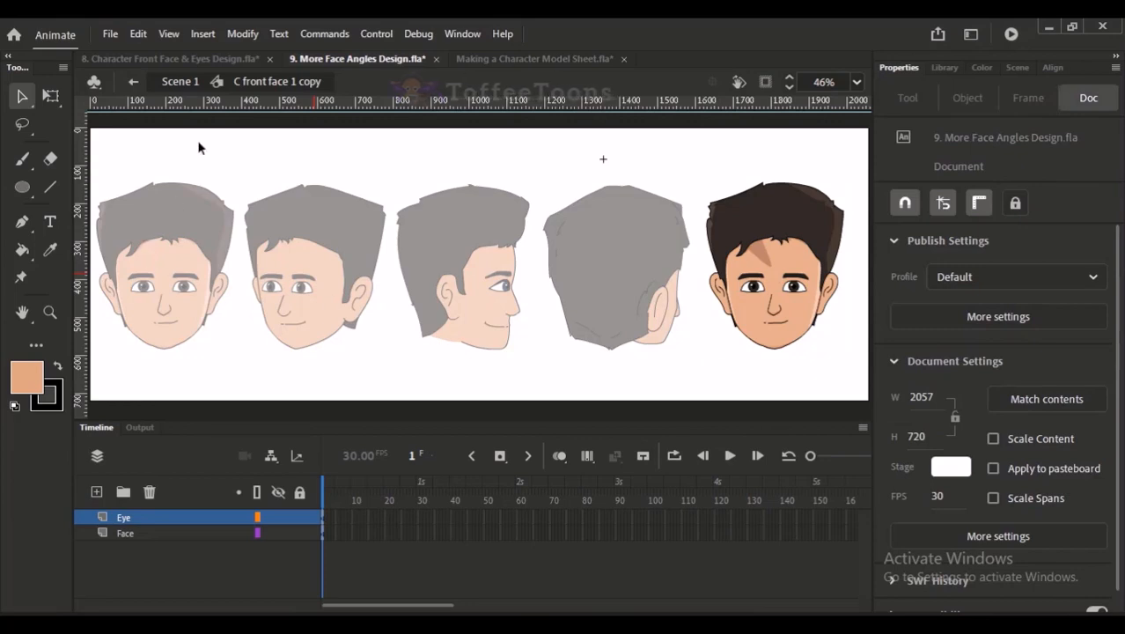
double_click(153, 182)
key("ctrl+z")
key("ctrl+z")
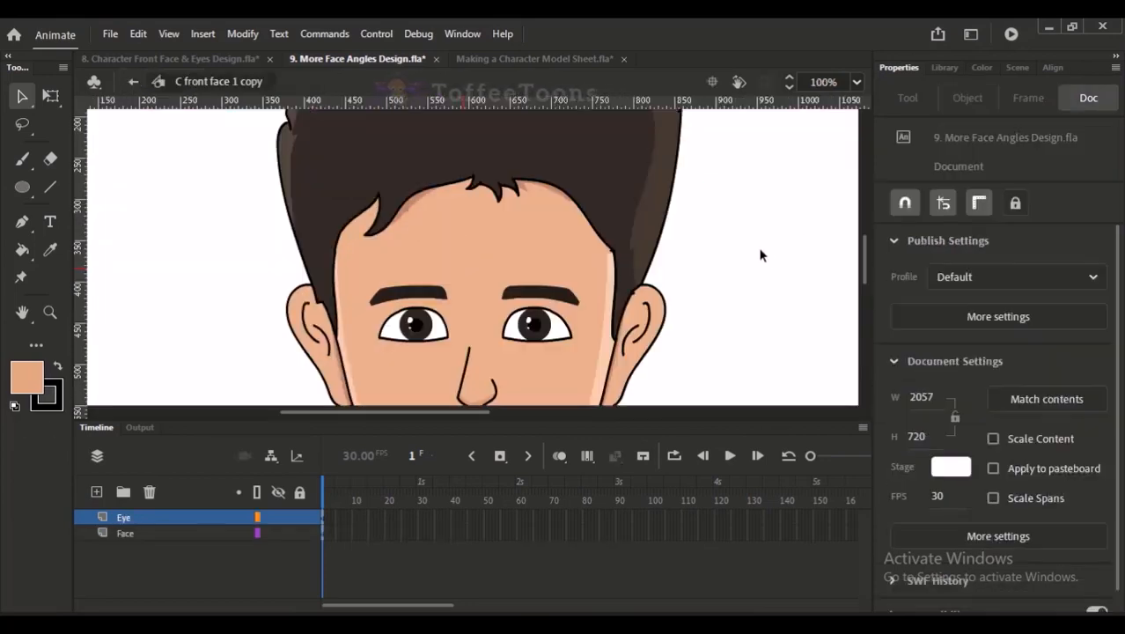
left_click(133, 81)
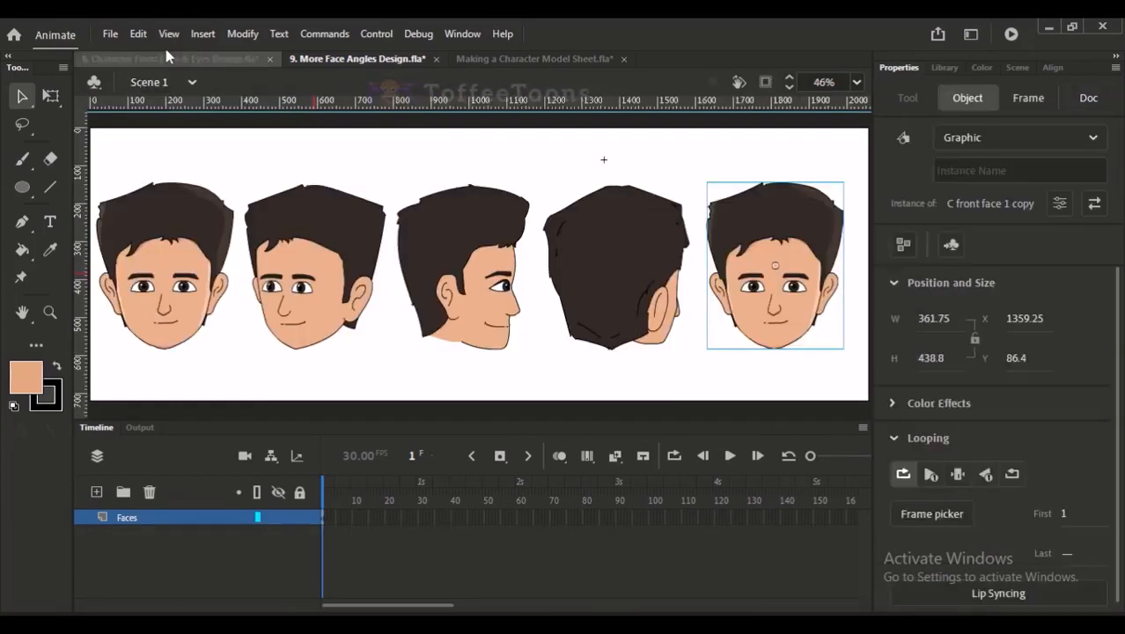
Step: Delete the Eye layer inside the duplicated face symbol and flip the remaining face artwork horizontally
double_click(759, 300)
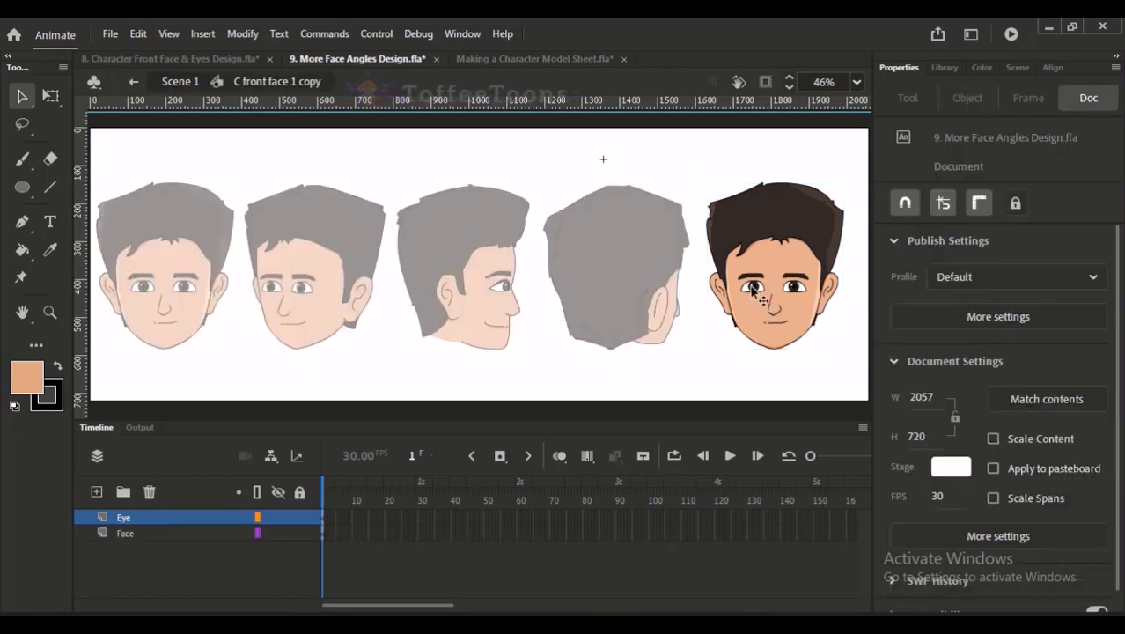
left_click(149, 491)
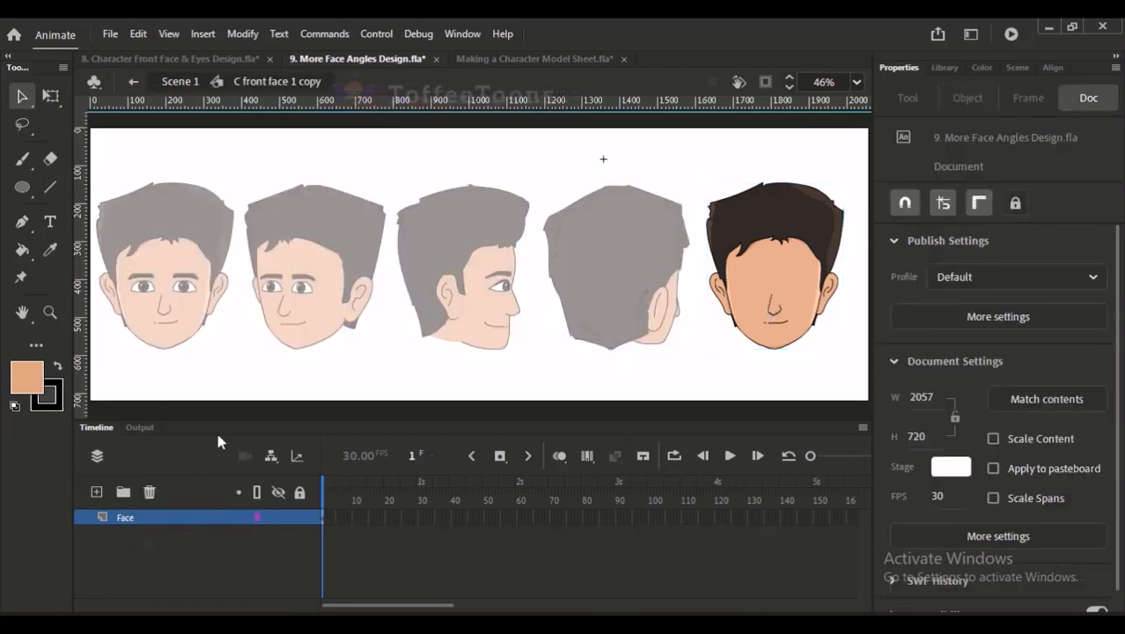
left_click_drag(697, 199, 769, 366)
left_click_drag(691, 235, 698, 219)
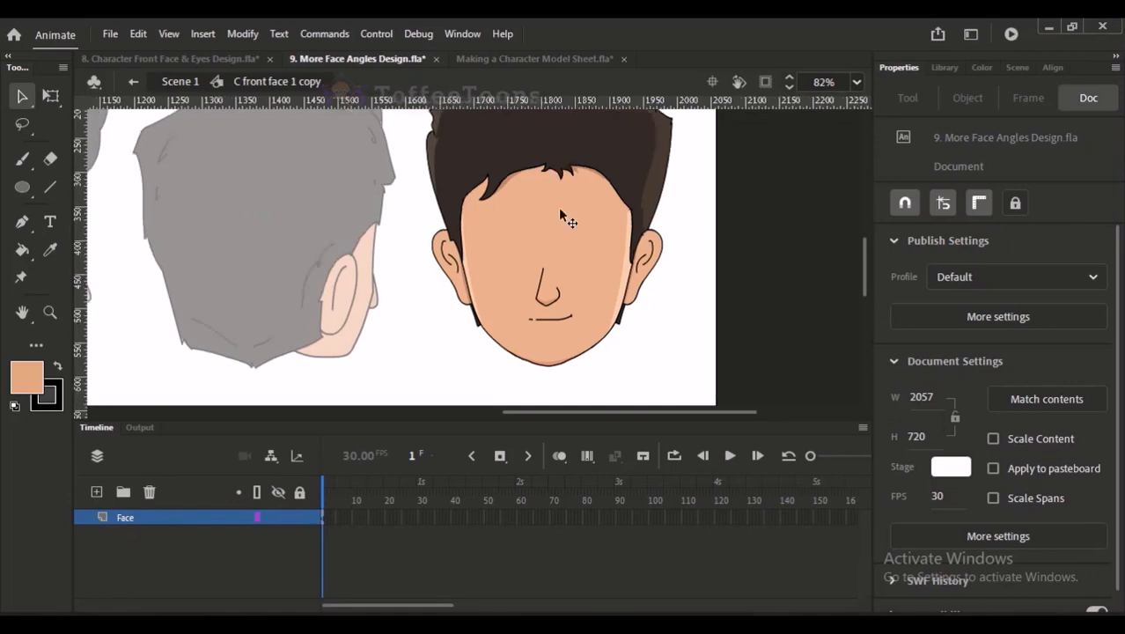
key("l")
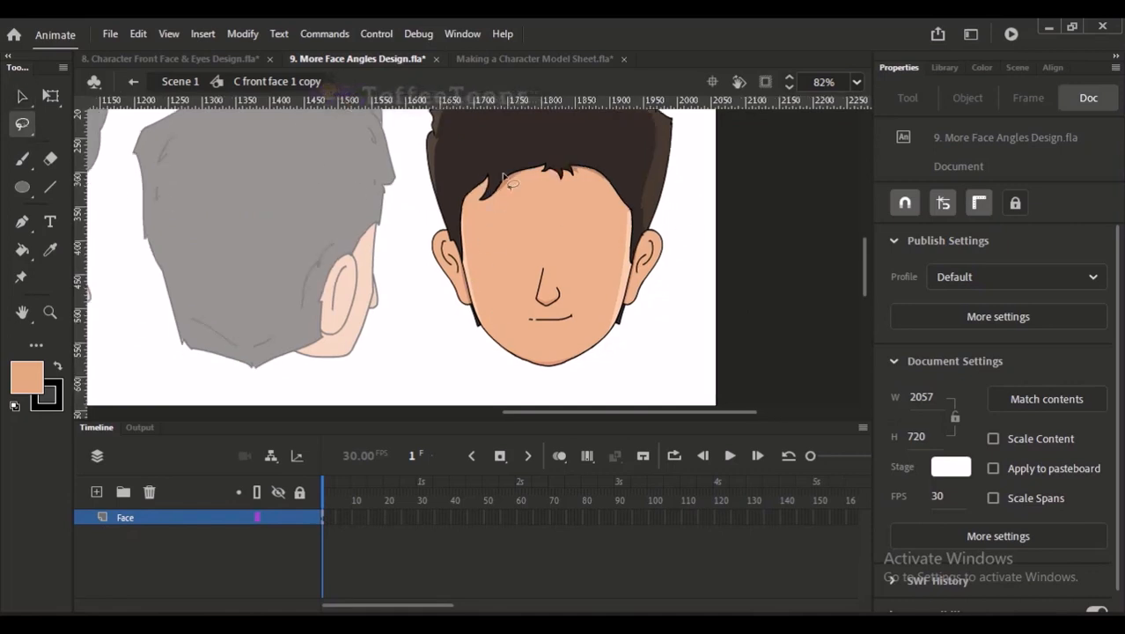
left_click_drag(614, 152, 602, 213)
left_click_drag(535, 213, 549, 198)
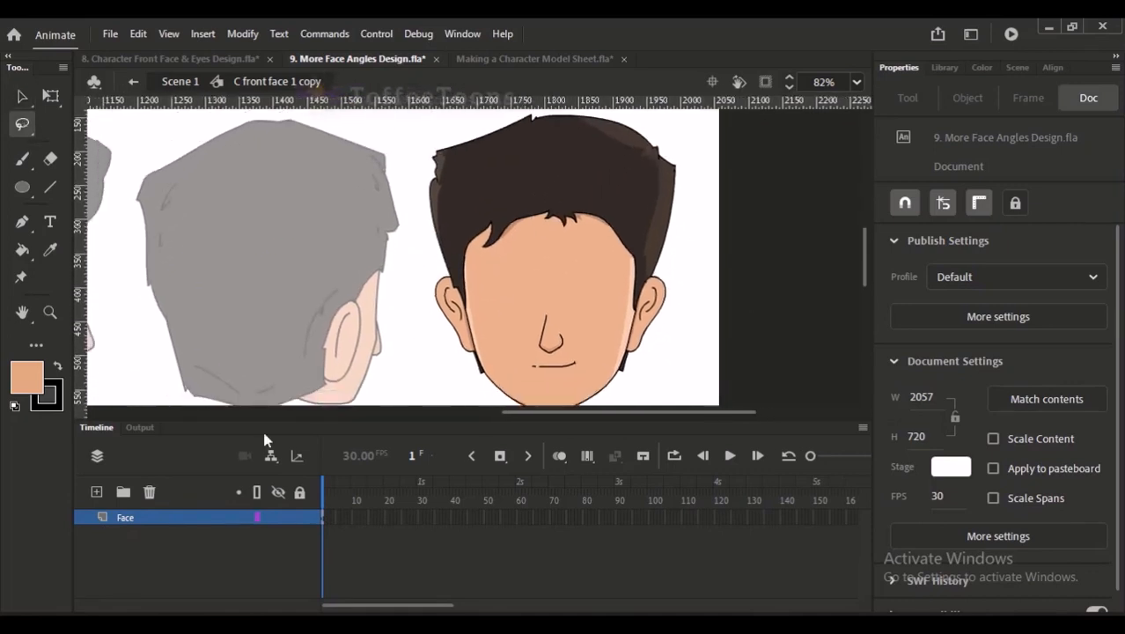
left_click(152, 520)
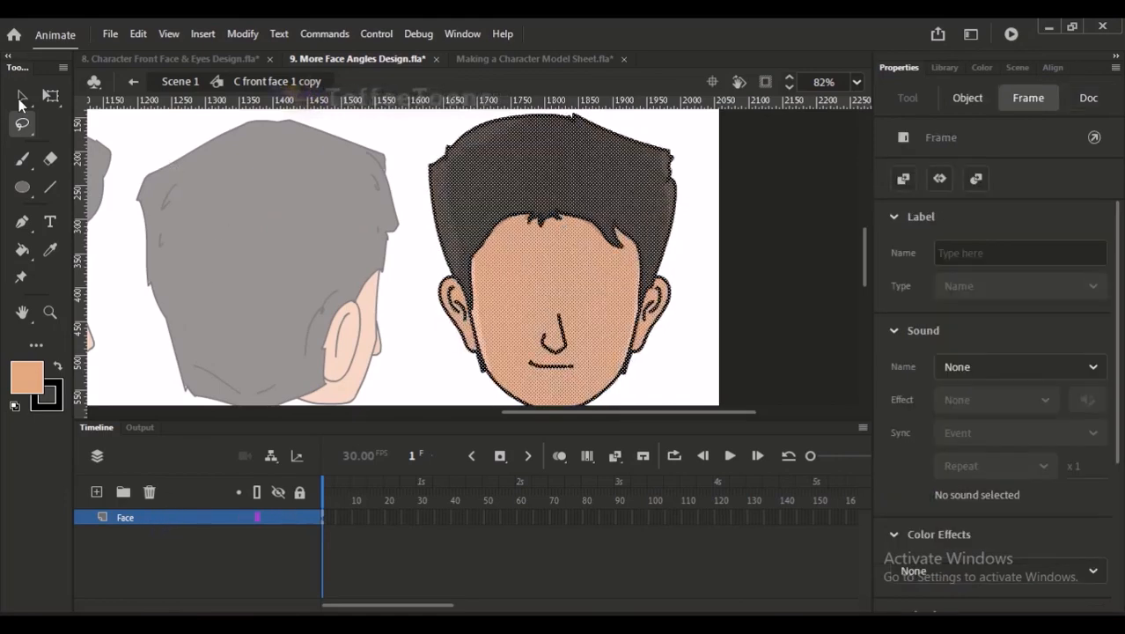
left_click(231, 165)
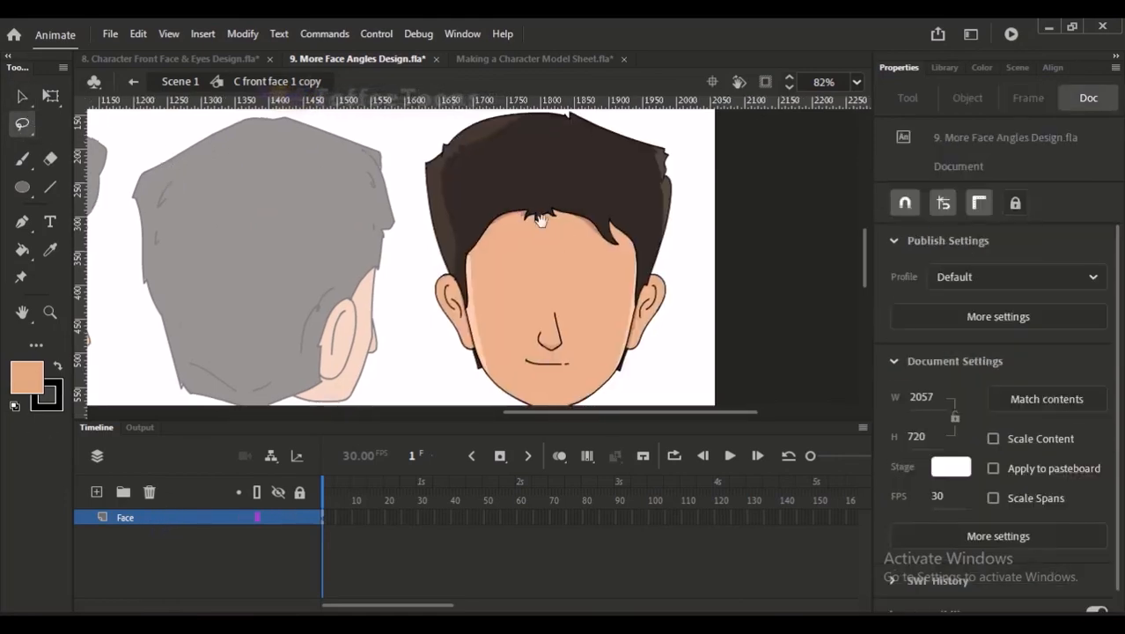
Step: Lasso the face interior between hair, ears and chin, including the nose and mouth, and delete it
mouse_move(540, 220)
left_mouse_down()
mouse_move(494, 162)
mouse_move(444, 212)
left_mouse_up()
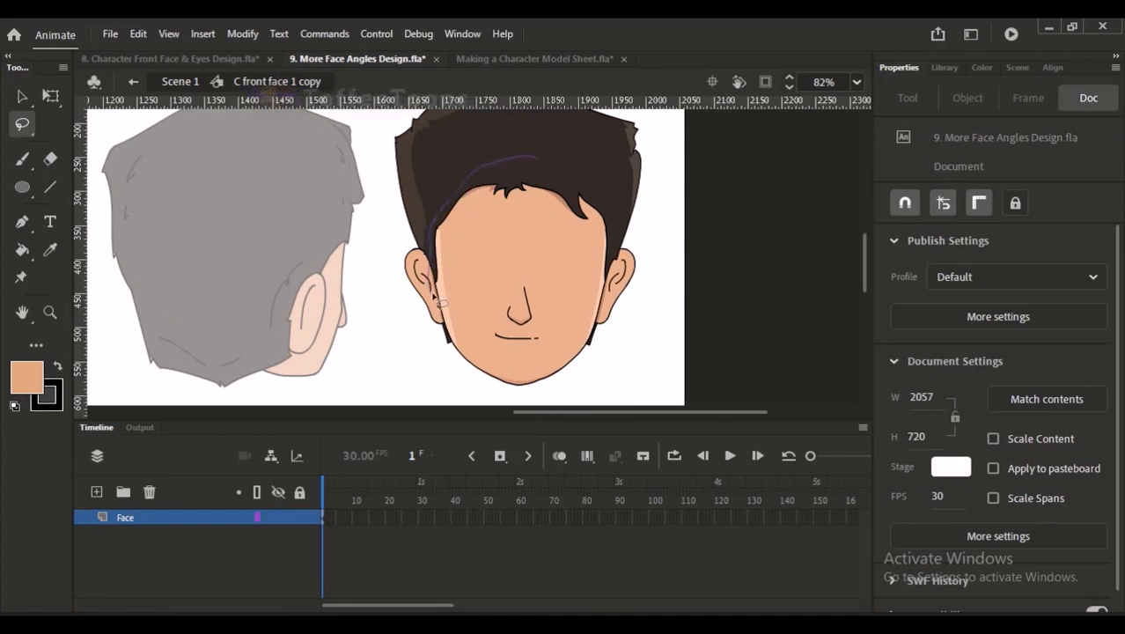
left_click_drag(433, 296, 436, 306)
left_click(401, 359)
mouse_move(472, 170)
left_mouse_down()
mouse_move(424, 227)
mouse_move(434, 282)
left_mouse_up()
mouse_move(456, 323)
left_mouse_down()
mouse_move(506, 356)
mouse_move(578, 352)
mouse_move(609, 324)
mouse_move(622, 278)
mouse_move(603, 188)
mouse_move(493, 173)
left_mouse_up()
key("Delete")
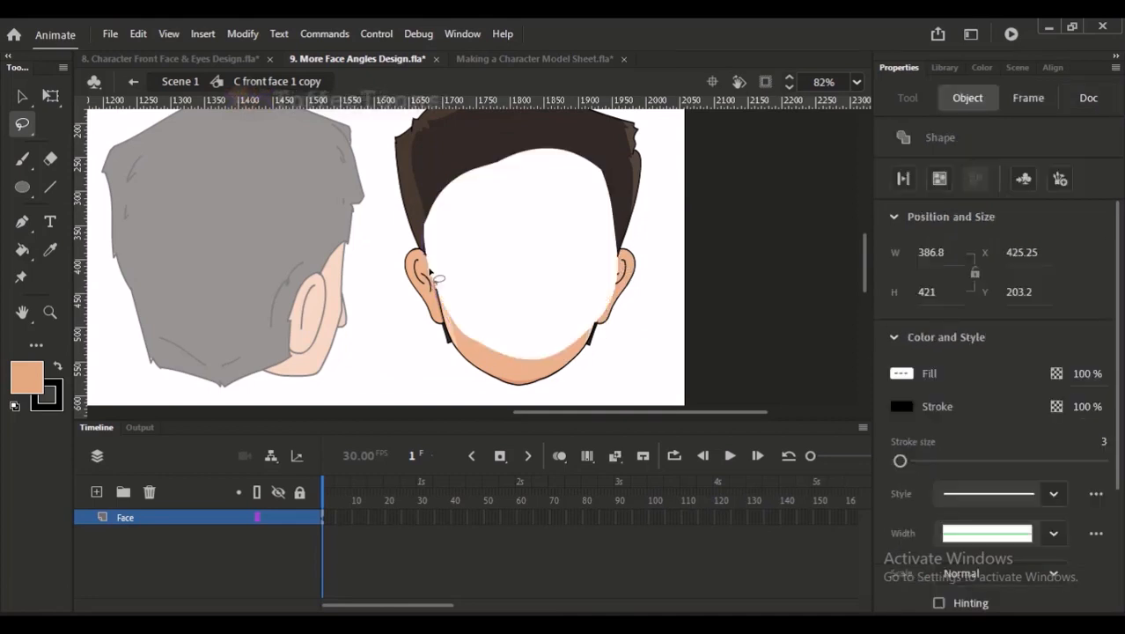
Step: Lasso the lower chin edge with its outline and delete it
scroll(448, 335, "up", 2)
scroll(448, 335, "right", 1)
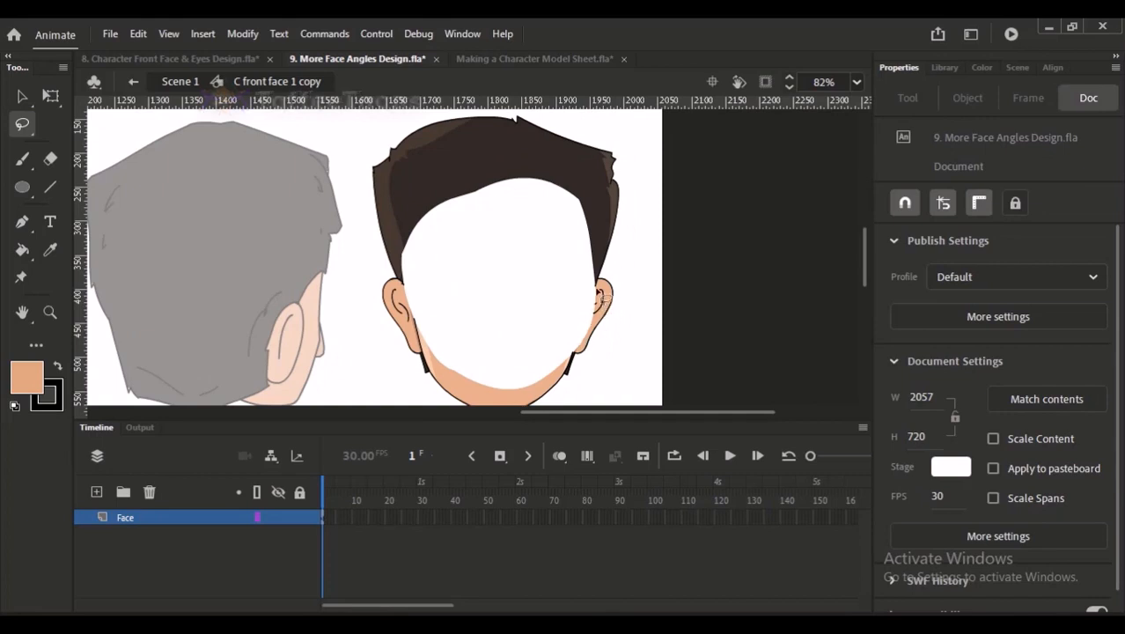
scroll(526, 386, "down", 3)
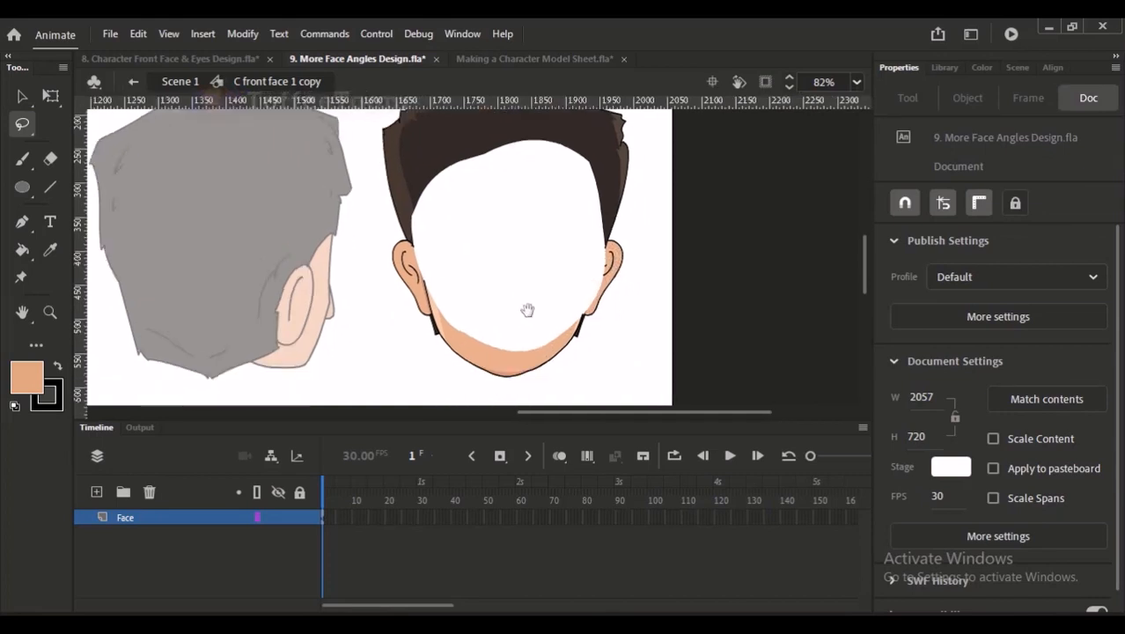
scroll(527, 385, "left", 1)
mouse_move(467, 335)
left_mouse_down()
mouse_move(528, 345)
mouse_move(497, 377)
mouse_move(454, 382)
mouse_move(479, 389)
left_mouse_up()
key("Delete")
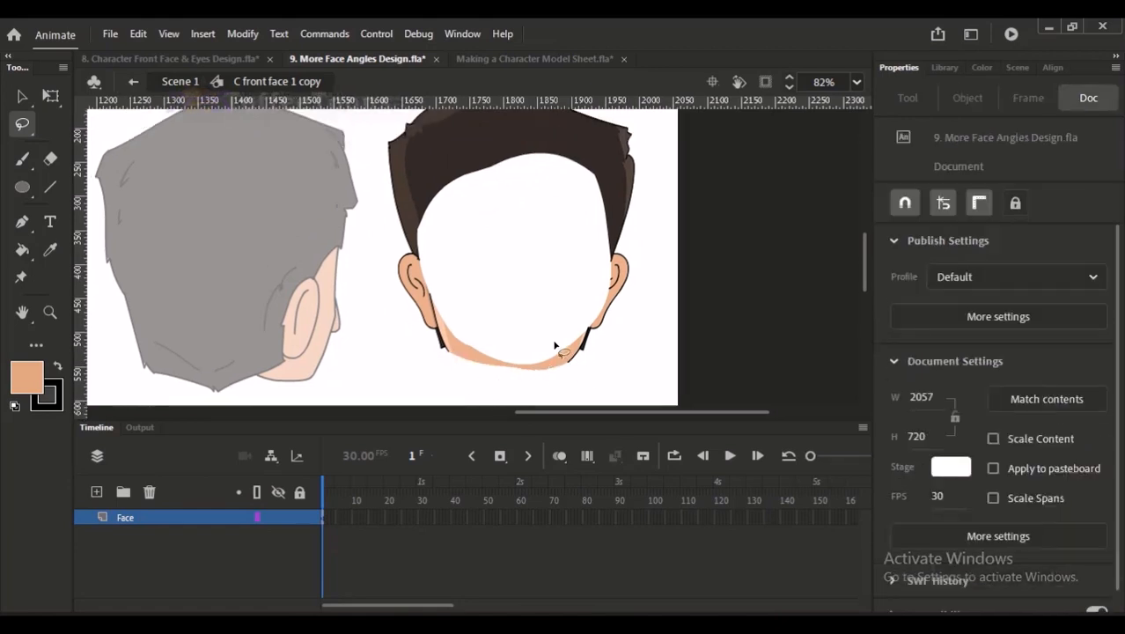
Step: Paint a black outline of stroke size 3 along the left ear's inner edge, from the hair to the sideburn
key("y")
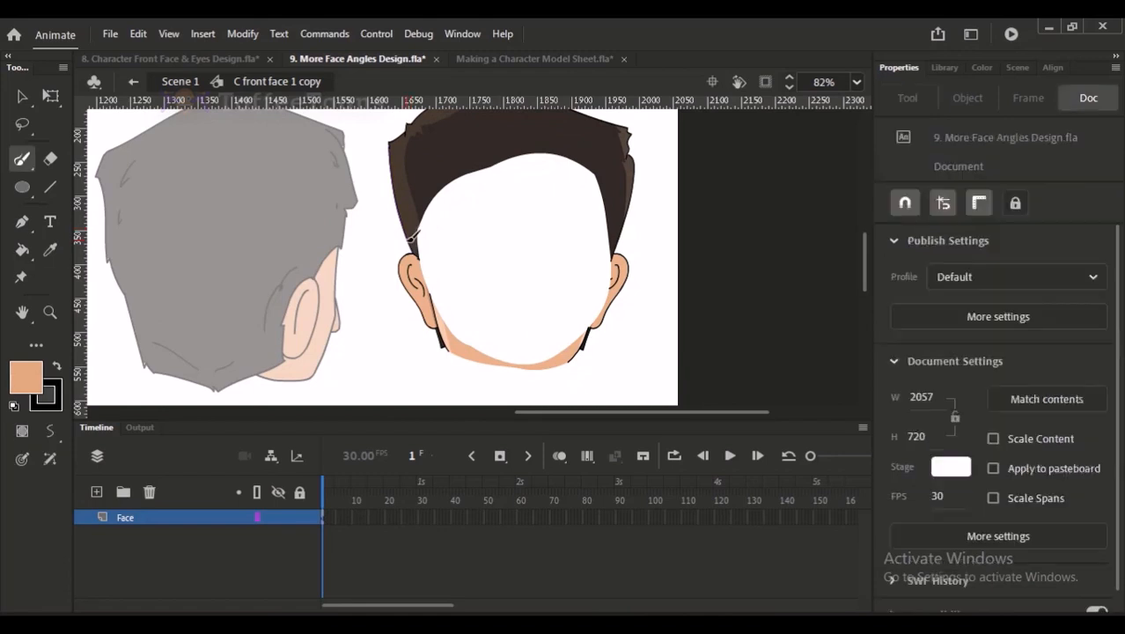
key("t")
key("y")
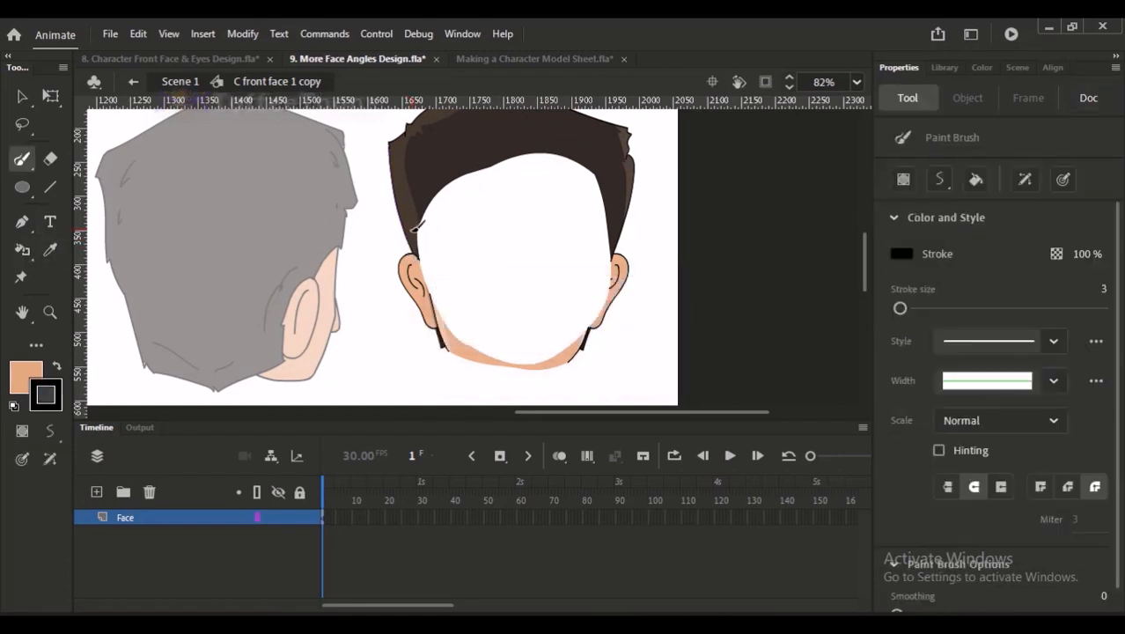
left_click_drag(389, 214, 489, 377)
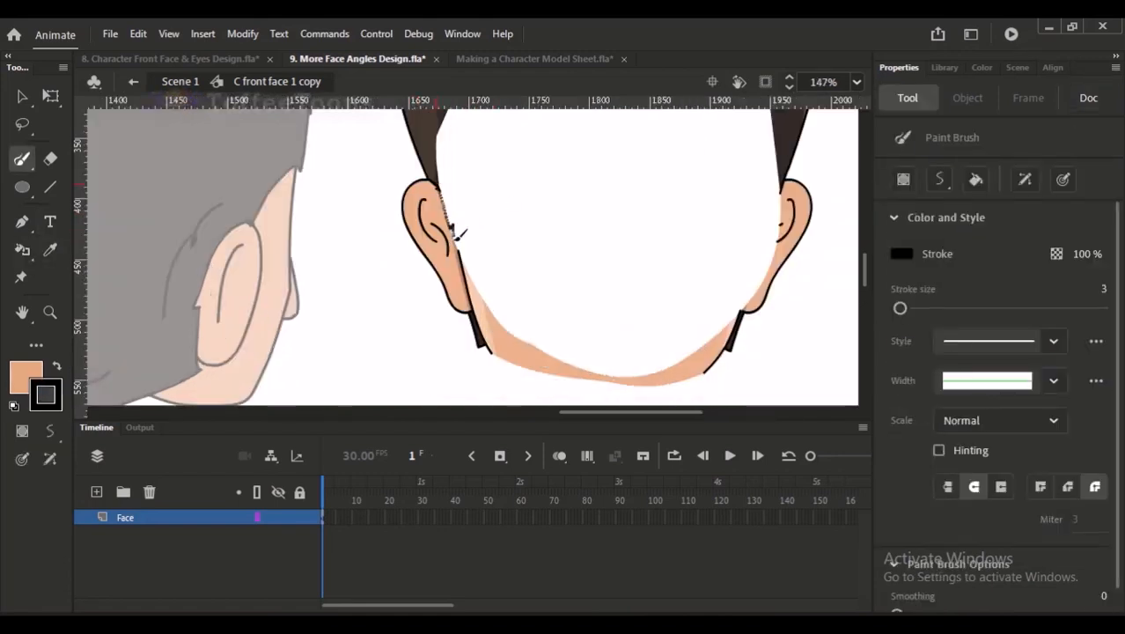
left_click_drag(455, 238, 459, 261)
left_click_drag(526, 373, 498, 369)
key("ctrl+z")
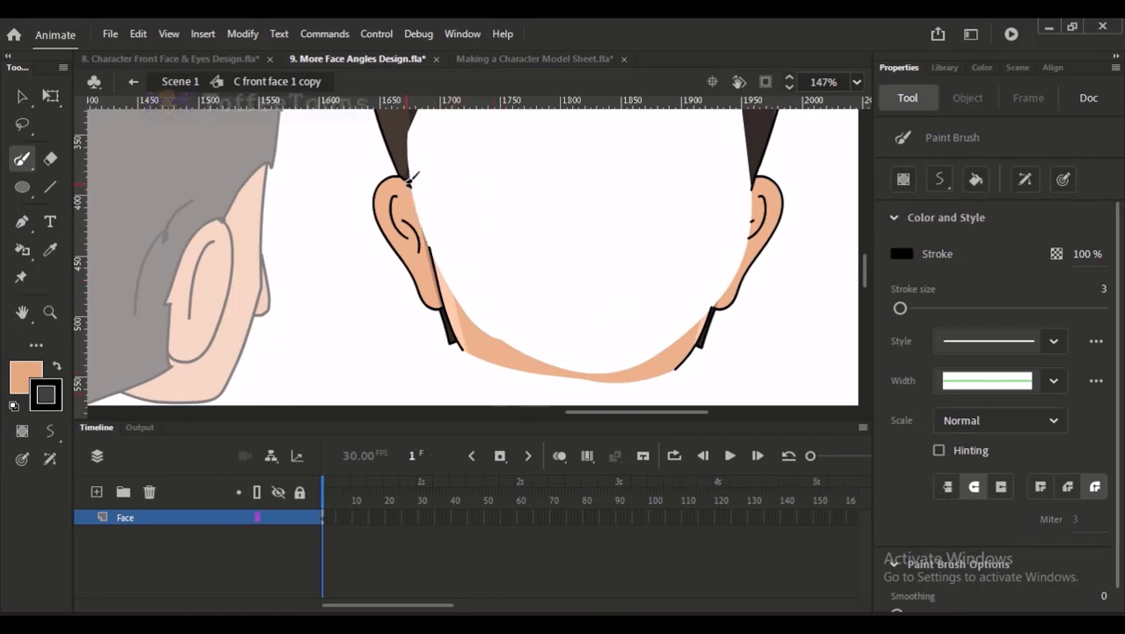
left_click_drag(405, 181, 431, 256)
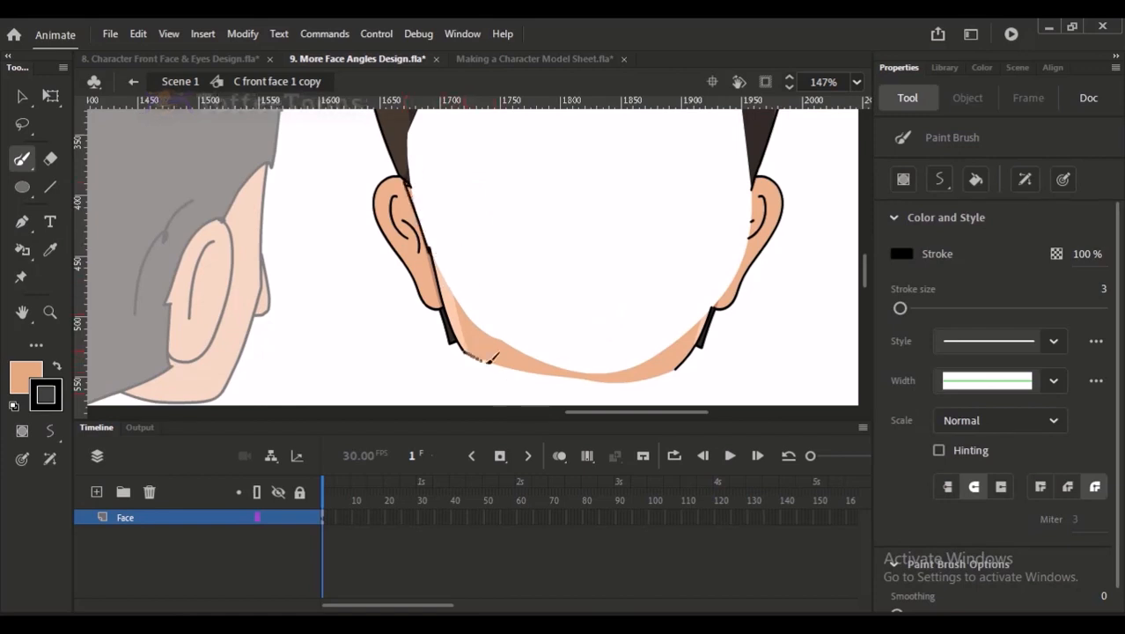
Step: Paint a curved nape outline between the two sideburns with a small notch in the middle, redoing unsatisfactory strokes
left_click_drag(489, 362, 540, 388)
key("ctrl+z")
mouse_move(503, 336)
left_mouse_down()
mouse_move(481, 293)
mouse_move(508, 332)
mouse_move(538, 341)
left_mouse_up()
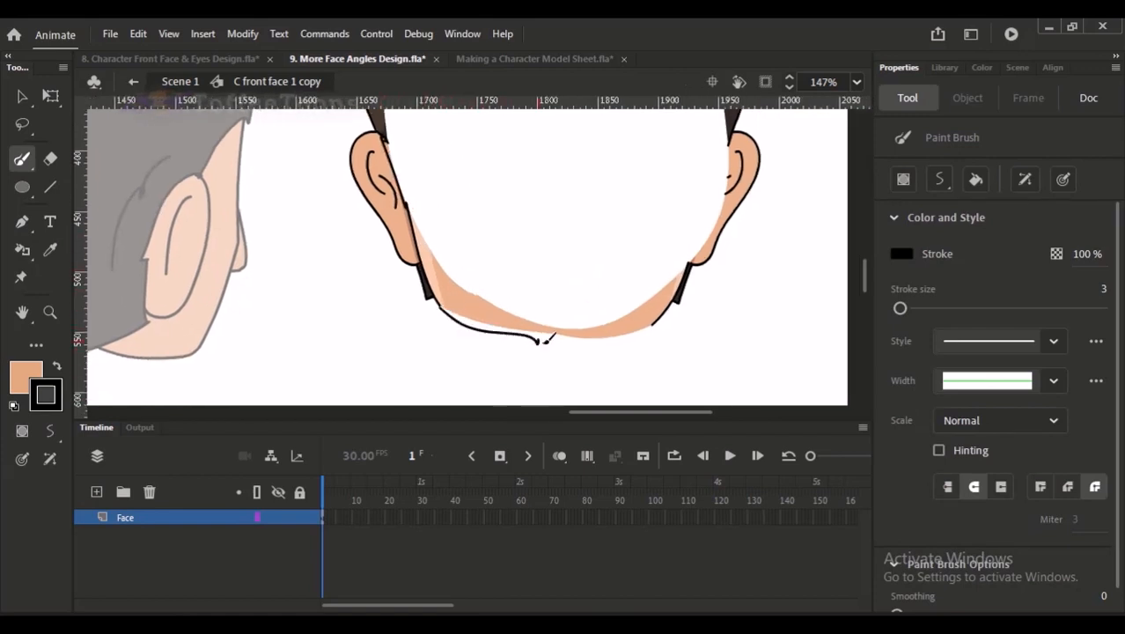
key("ctrl+z")
mouse_move(438, 305)
left_mouse_down()
mouse_move(543, 346)
mouse_move(679, 295)
left_mouse_up()
key("ctrl+z")
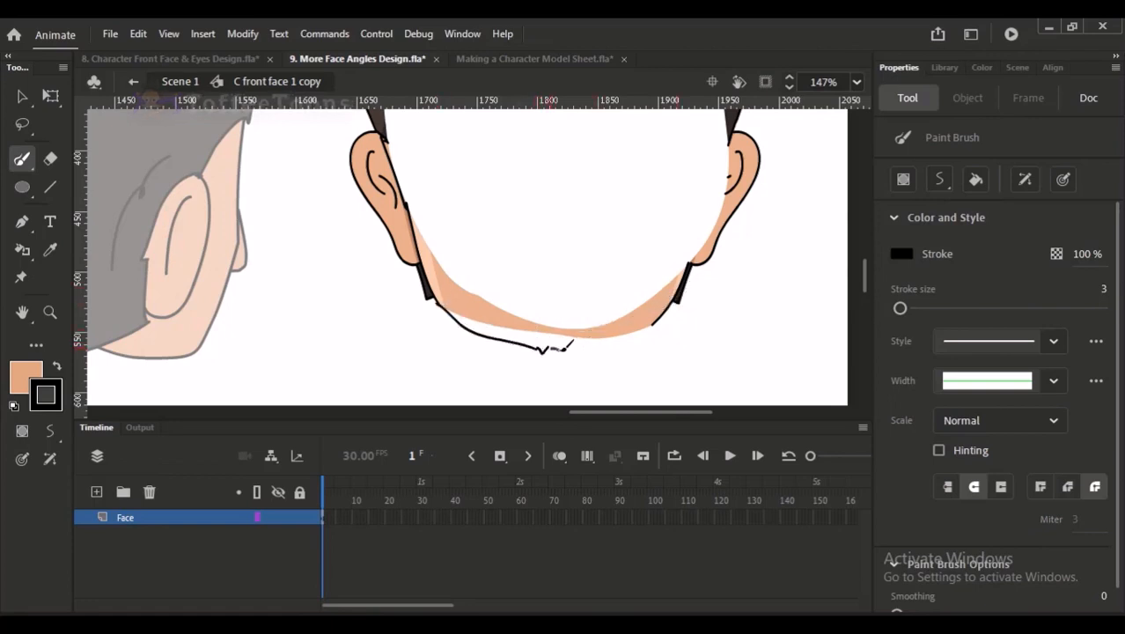
key("ctrl+z")
mouse_move(545, 350)
left_mouse_down()
mouse_move(580, 341)
mouse_move(561, 342)
mouse_move(678, 292)
left_mouse_up()
key("ctrl+z")
Step: Remove the leftover jaw outline beside the right sideburn and pull the nape notch's point slightly down
key("v")
left_click(671, 309)
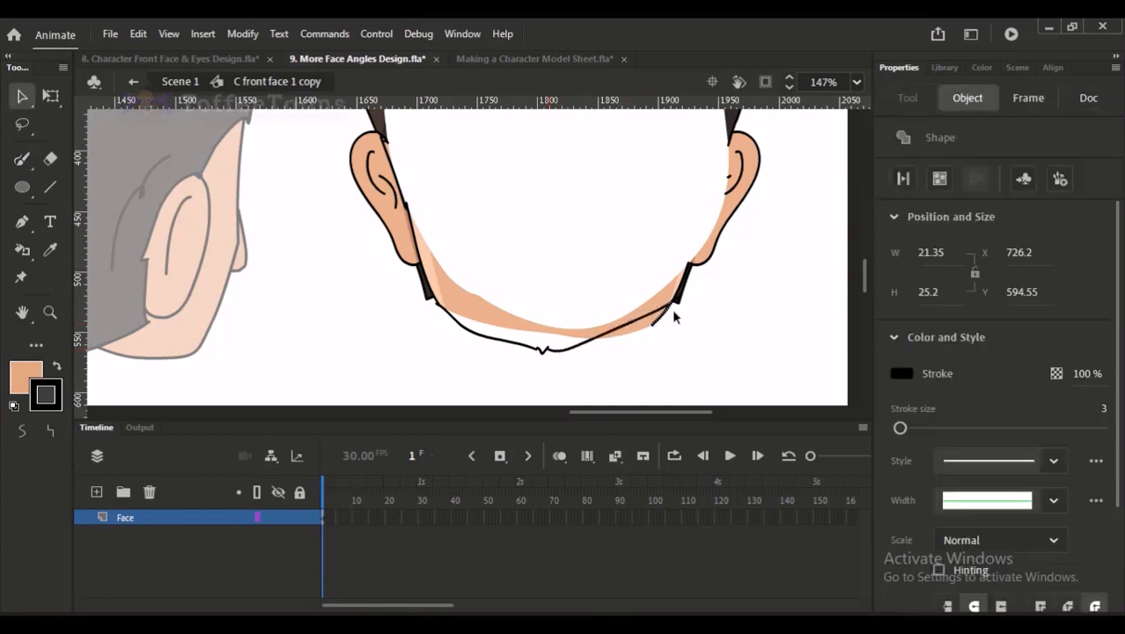
left_click(567, 355)
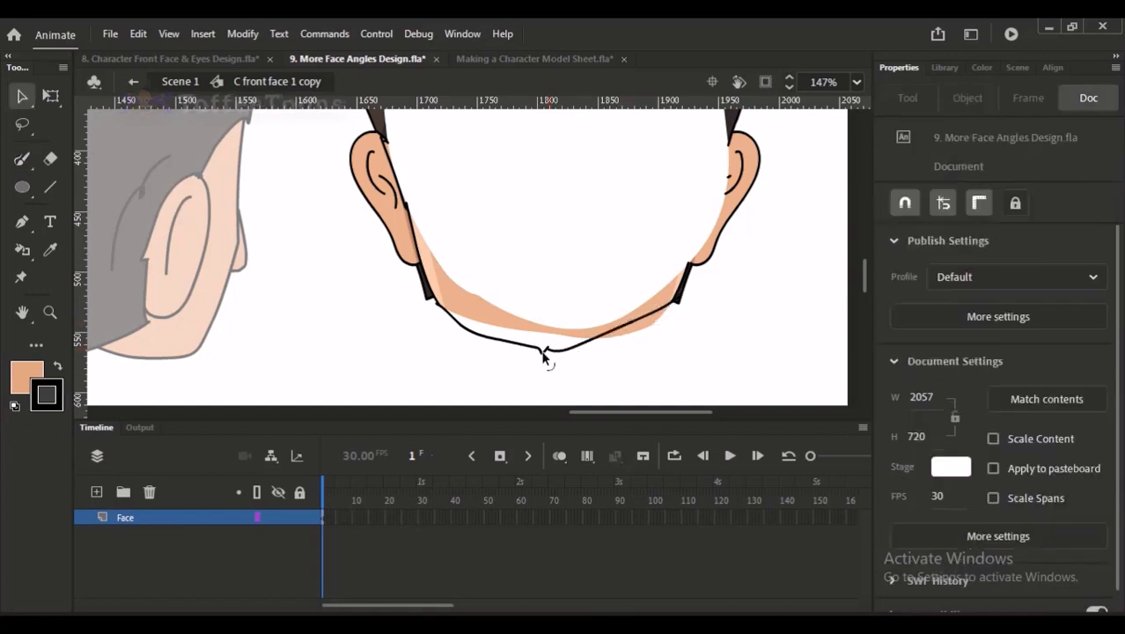
left_click_drag(543, 352, 558, 351)
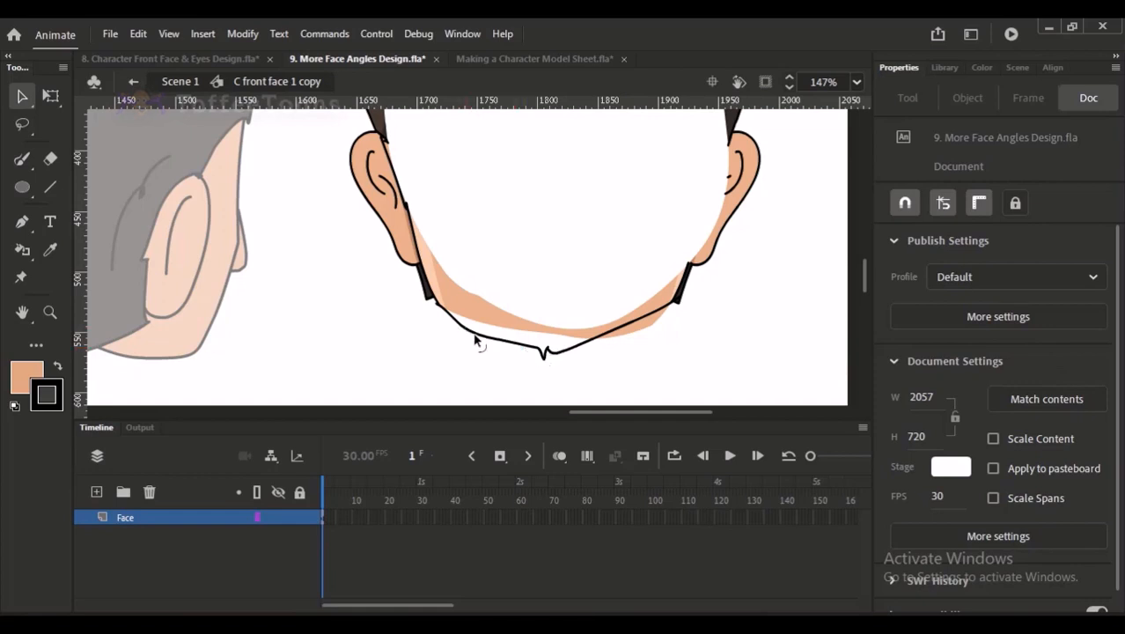
Step: Delete the leftover skin fills above and below the nape line and bend the line beside the notch slightly down
left_click(457, 302)
key("Delete")
left_click(636, 333)
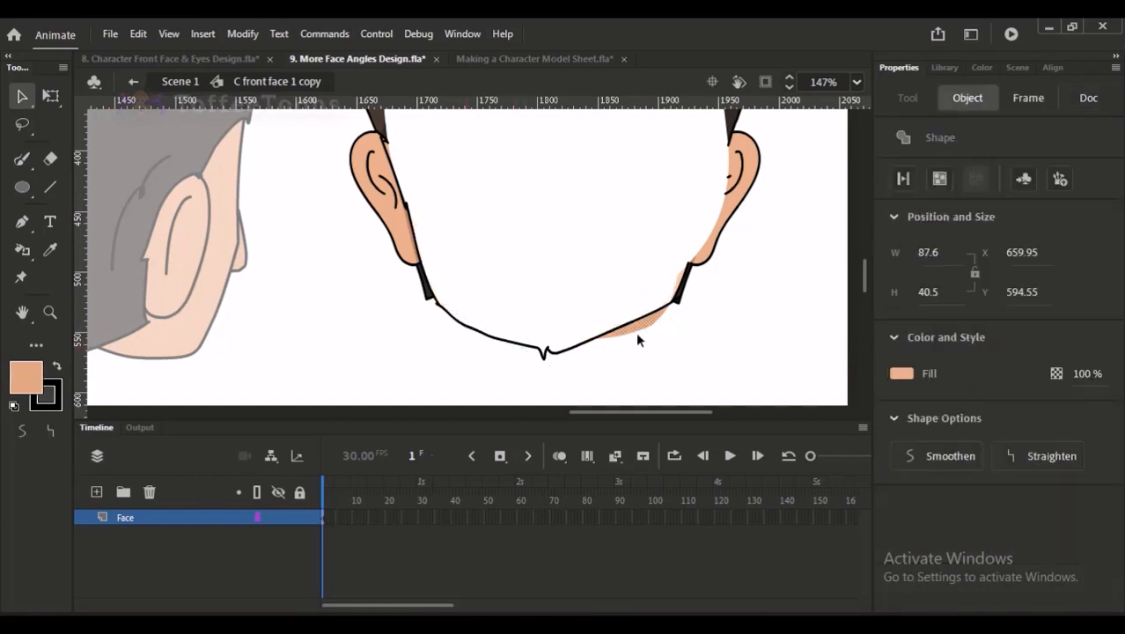
key("Delete")
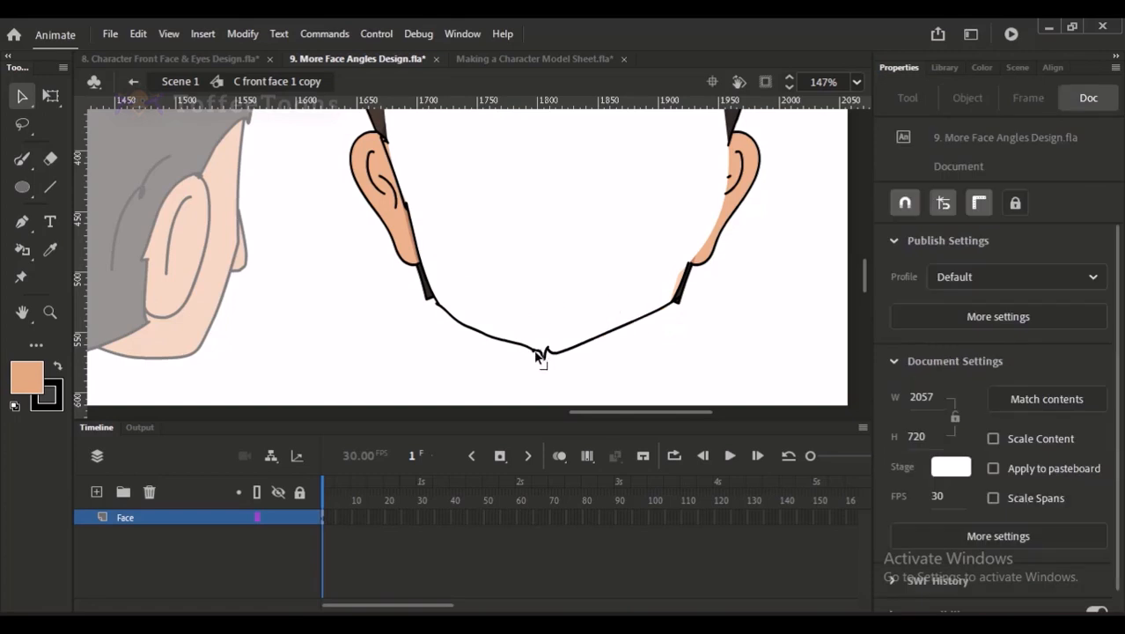
left_click_drag(564, 349, 564, 354)
key("ctrl+minus")
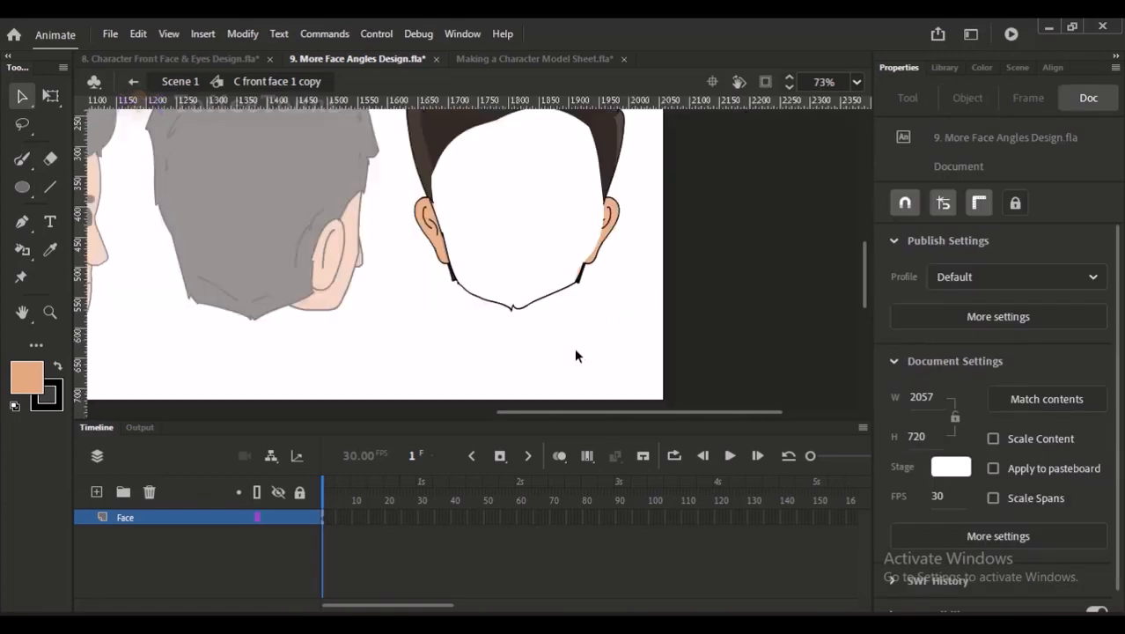
Step: Delete the stray outline bits where the nape line meets the lower tip of the right sideburn
left_click(570, 359)
key("ctrl+space")
left_click_drag(521, 287, 592, 411)
left_click(567, 321)
left_click_drag(511, 303, 502, 307)
key("Delete")
left_click(503, 307)
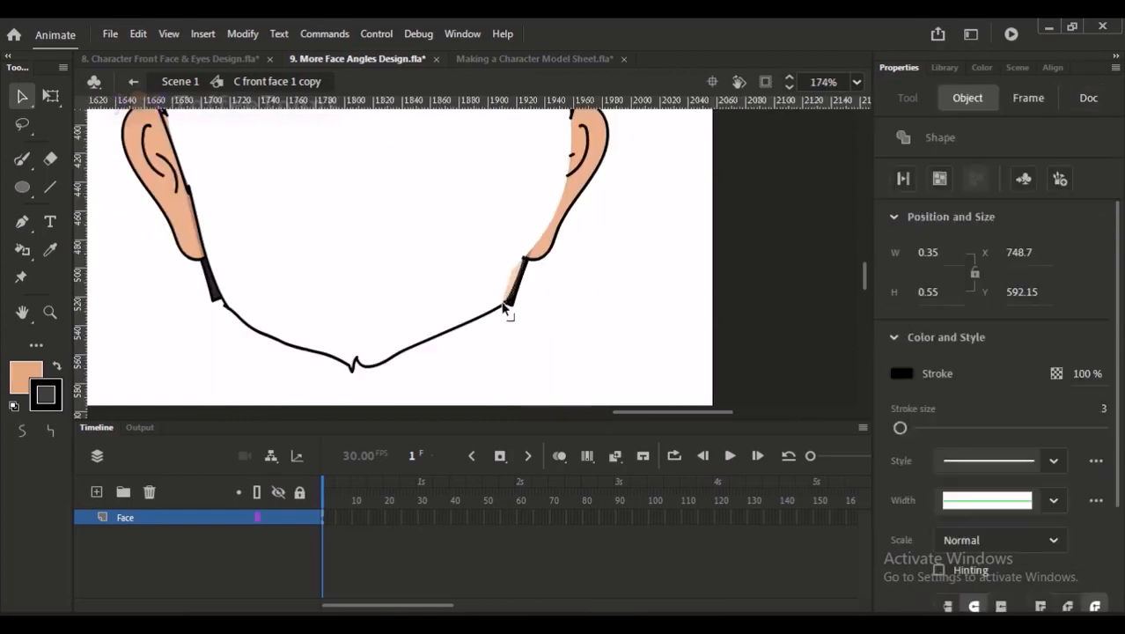
key("Delete")
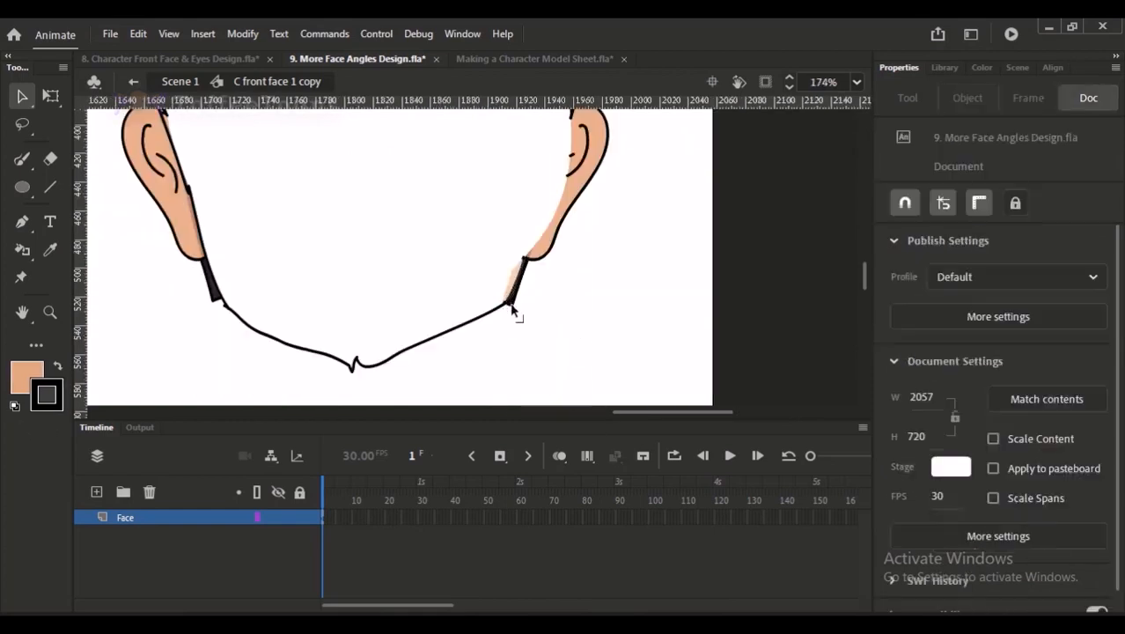
Step: Delete the black fills and surplus outlines of both sideburns, along with the skin sliver beside the right one
left_click(216, 301)
key("Delete")
left_click(212, 298)
key("Delete")
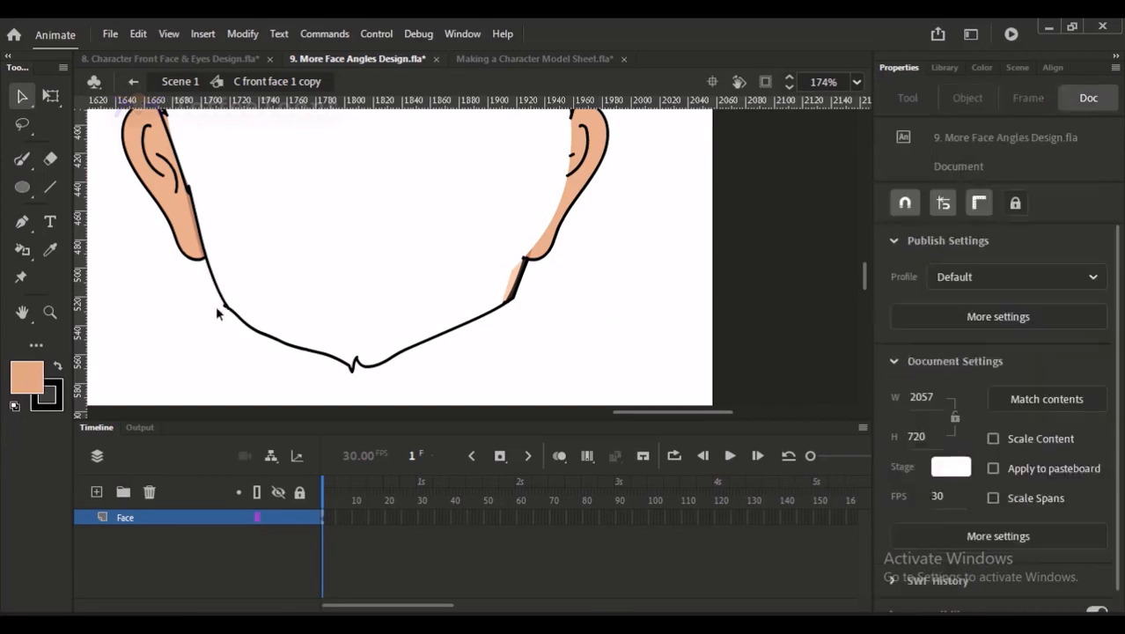
left_click(516, 297)
key("Delete")
left_click(511, 292)
key("Delete")
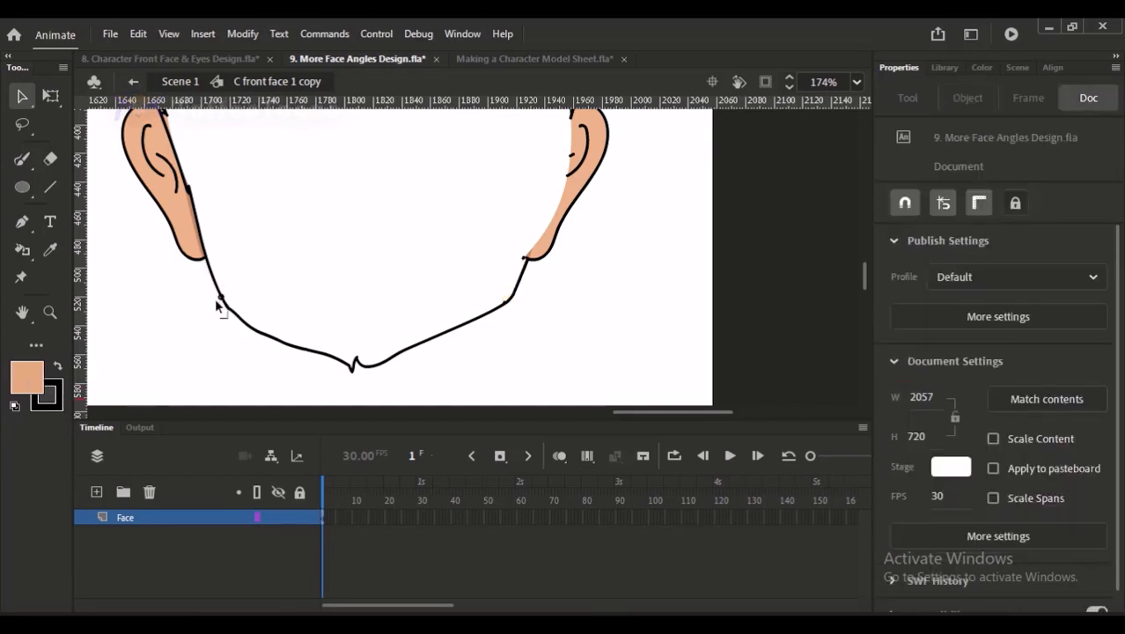
Step: Paint a black outline of stroke size 3 along the right ear's inner edge, trim its lower stub and adjust its curve
scroll(554, 337, "up", 3)
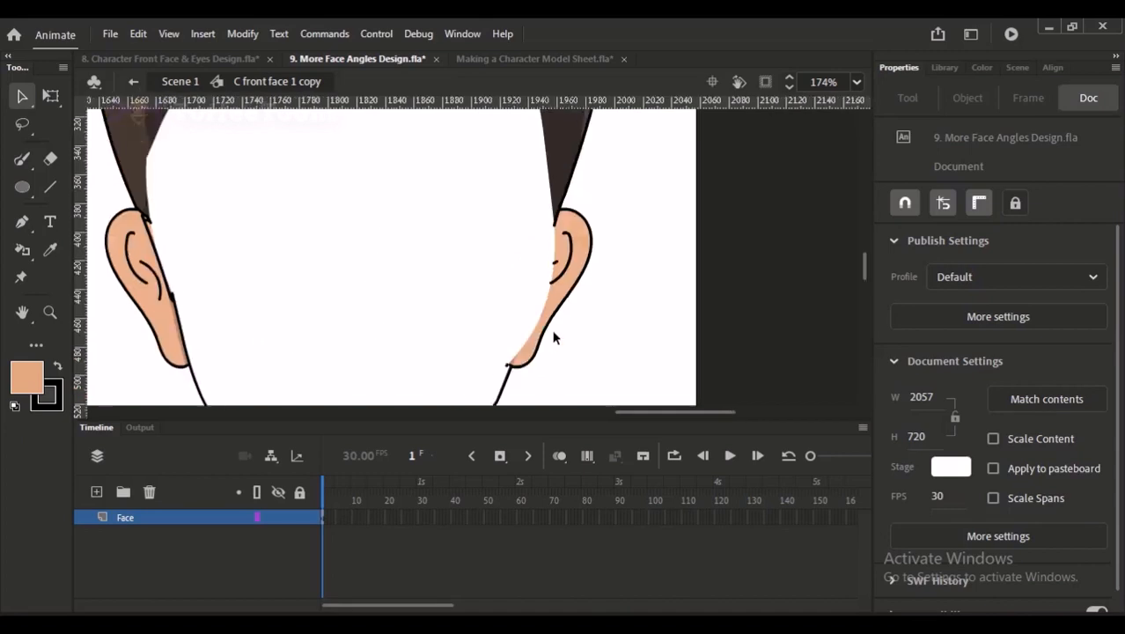
key("i")
left_click(560, 210)
left_click_drag(548, 259, 568, 217)
key("y")
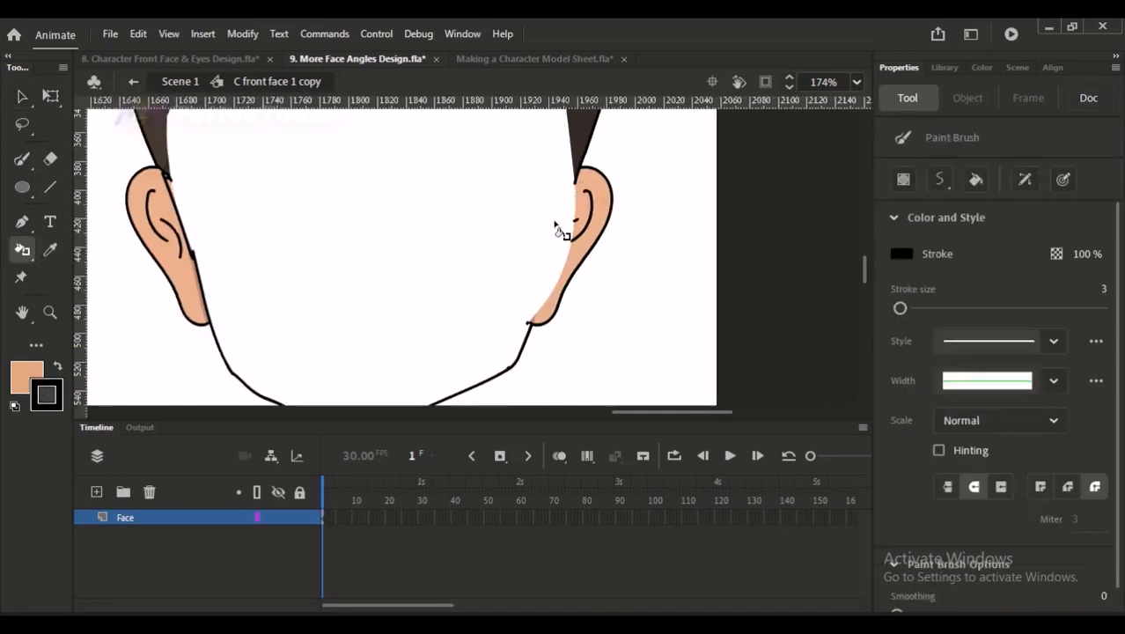
left_click_drag(585, 167, 527, 327)
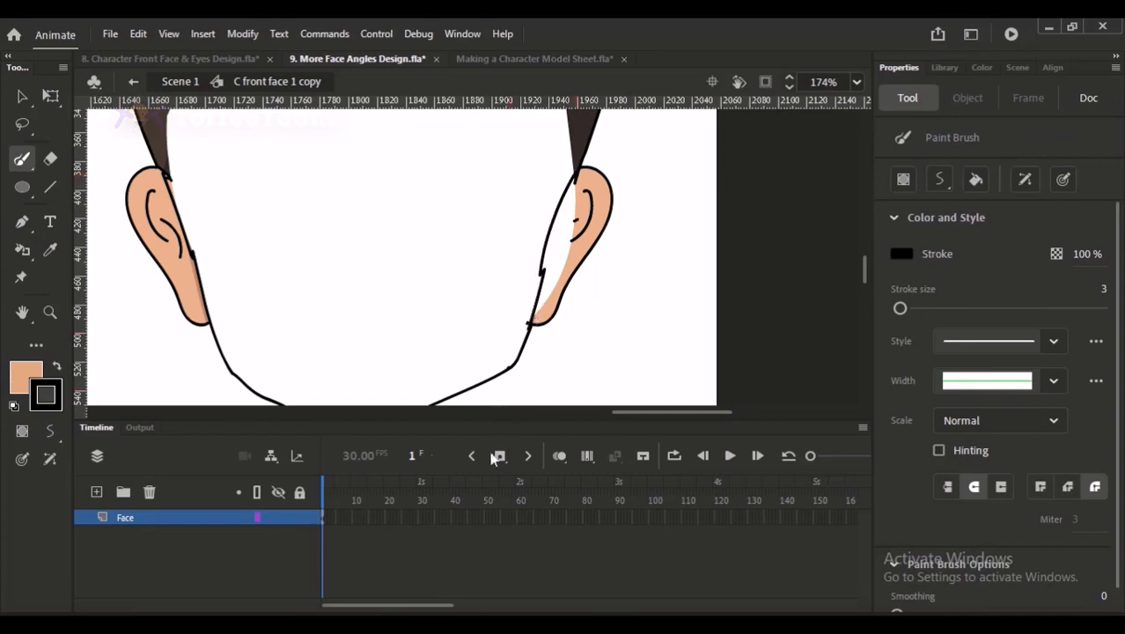
key("v")
left_click(528, 328)
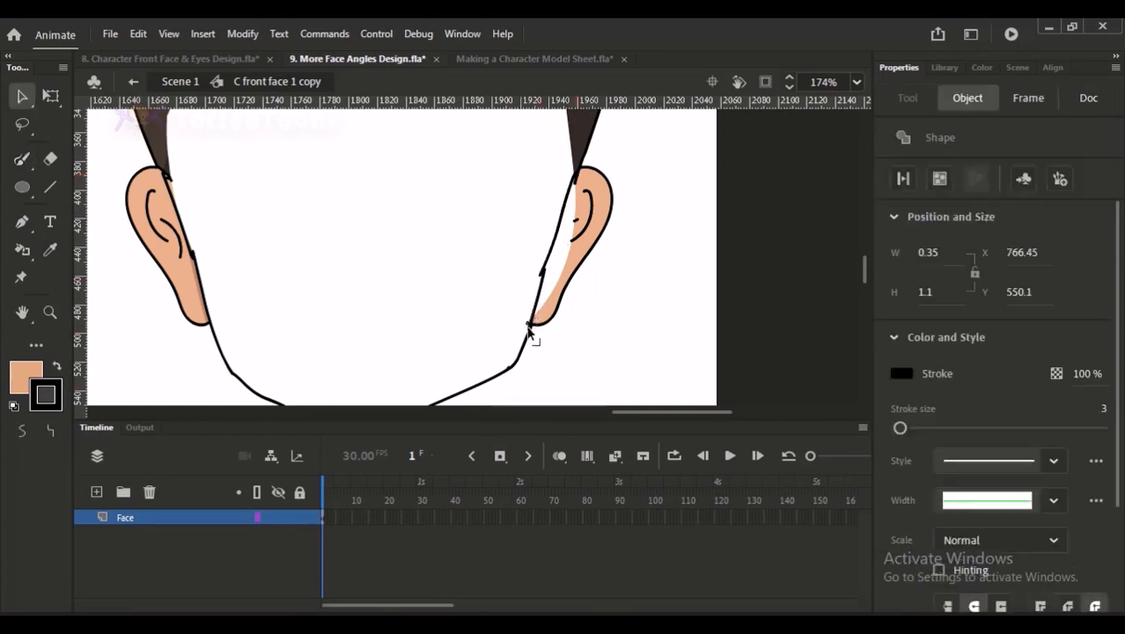
left_click(531, 336)
left_click_drag(550, 254, 552, 255)
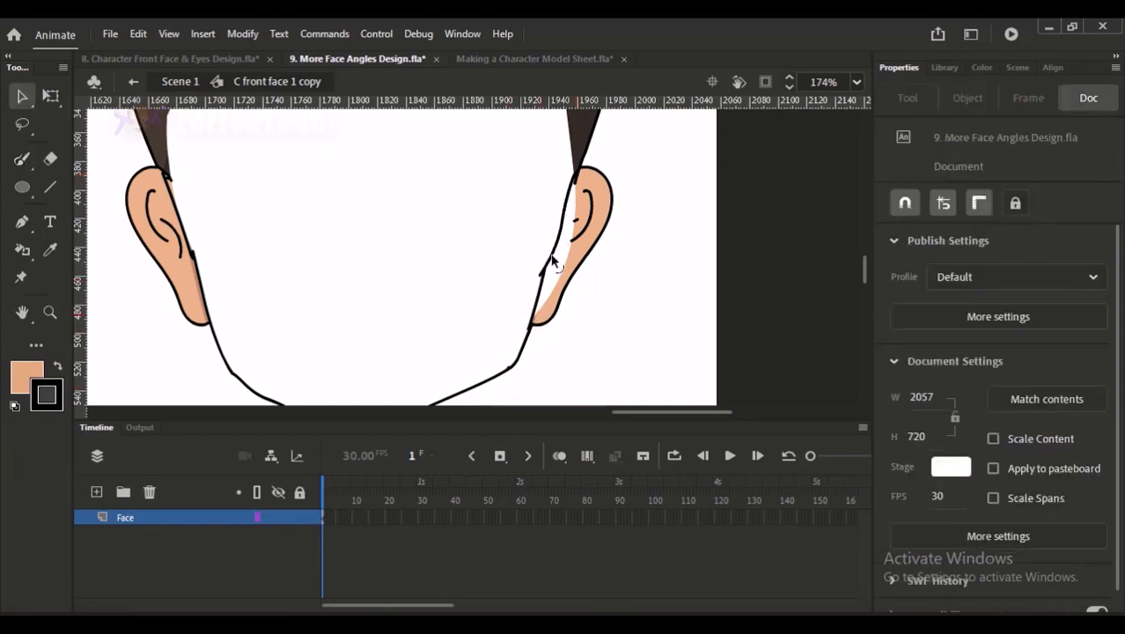
Step: Delete the short detail line inside the right ear and both detail lines inside the left ear
left_click(579, 227)
left_click(485, 257)
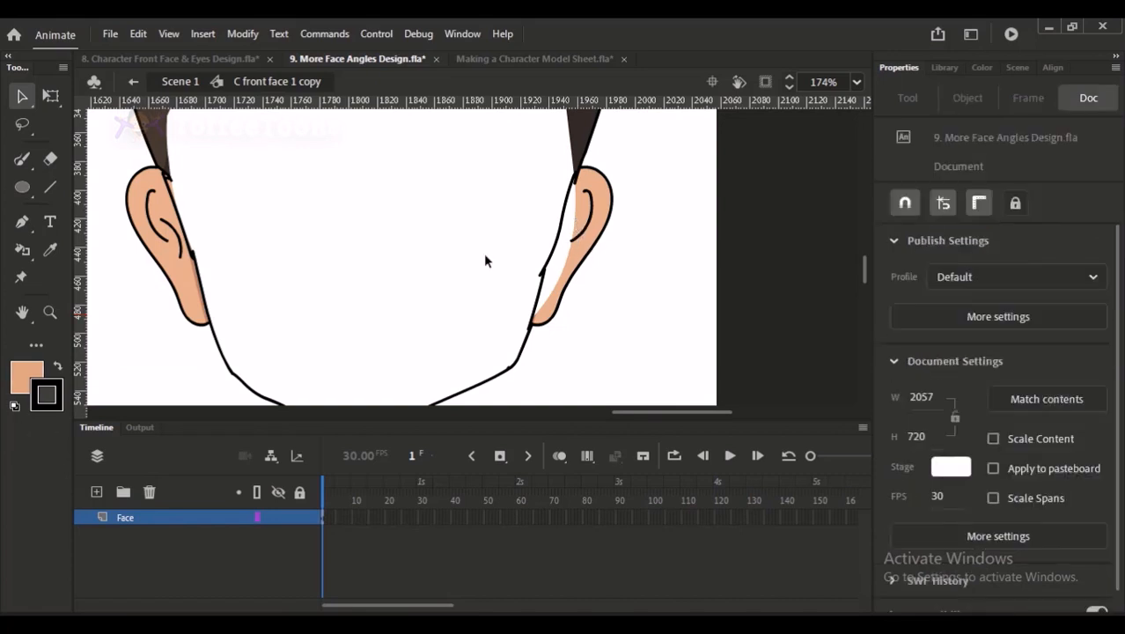
left_click(179, 250)
key("Delete")
left_click(162, 238)
key("Delete")
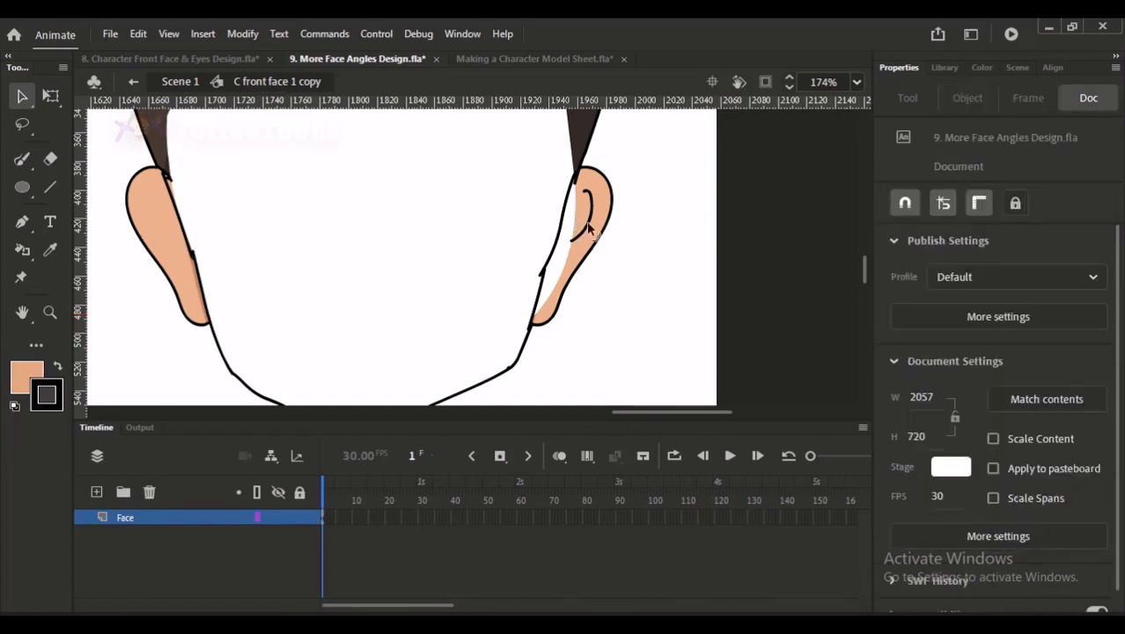
Step: Paint one curved detail line inside the left ear near its outer edge, redoing unsatisfactory strokes
key("y")
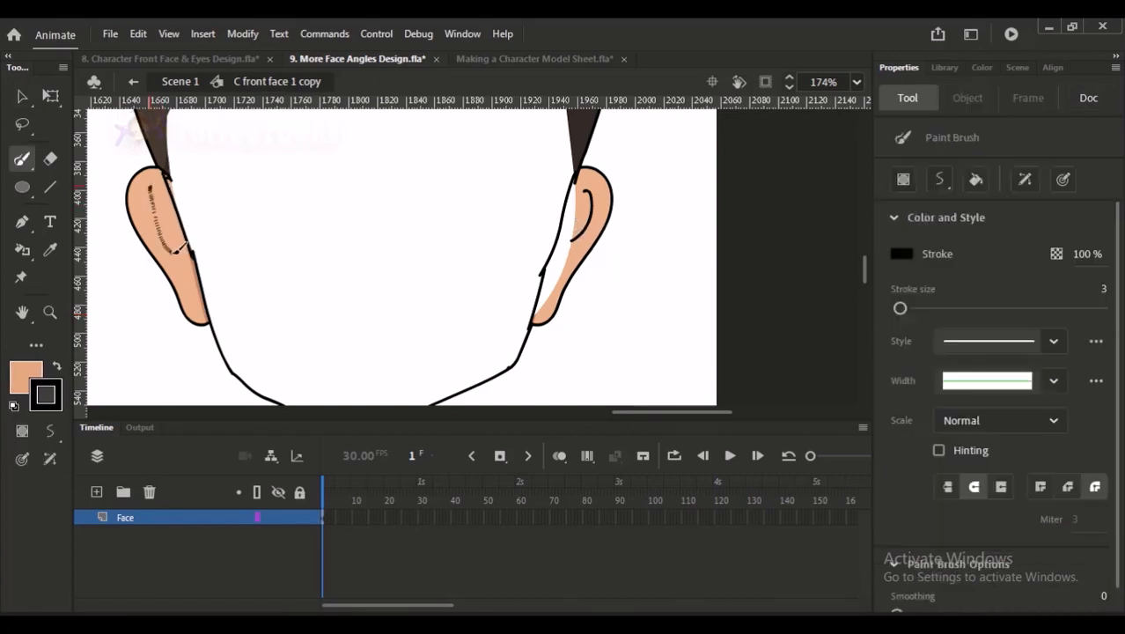
mouse_move(137, 184)
left_mouse_down()
mouse_move(156, 247)
mouse_move(163, 237)
left_mouse_up()
key("ctrl+z")
key("ctrl+z")
mouse_move(143, 190)
left_mouse_down()
mouse_move(182, 254)
mouse_move(152, 239)
mouse_move(177, 268)
left_mouse_up()
key("ctrl+z")
key("ctrl+z")
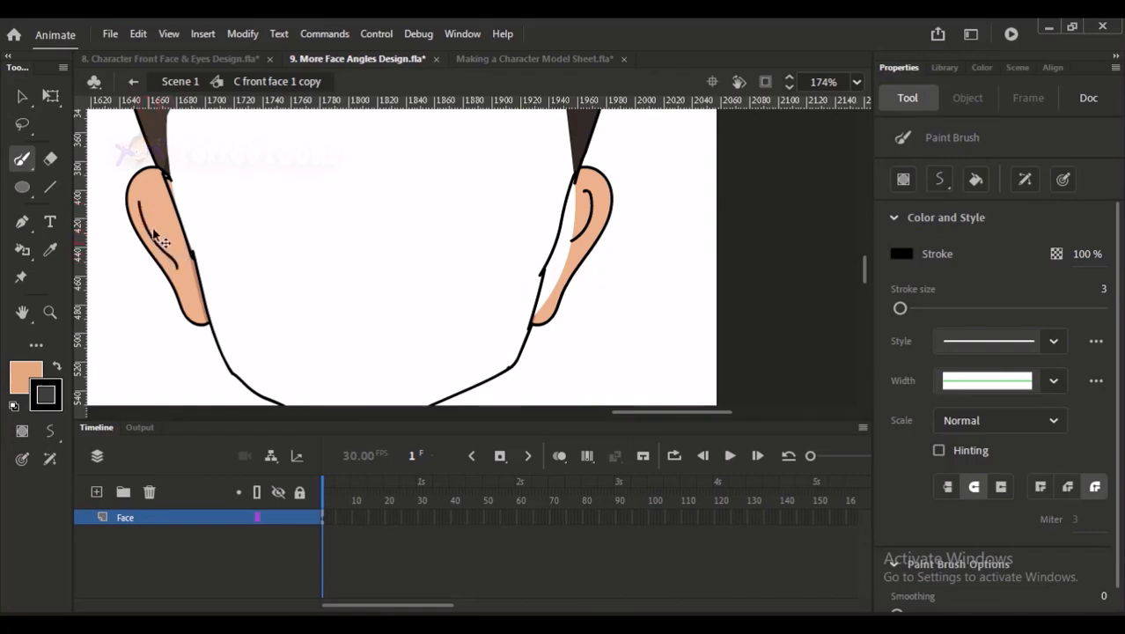
key("ctrl+z")
left_click_drag(137, 185, 173, 255)
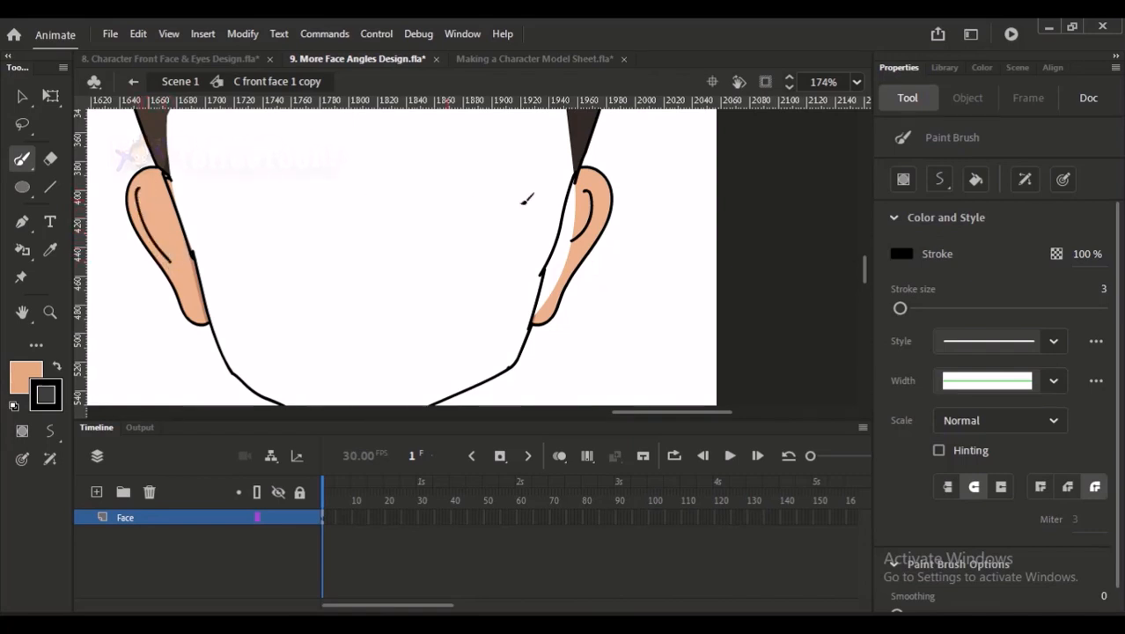
key("ctrl+z")
left_click_drag(141, 184, 154, 231)
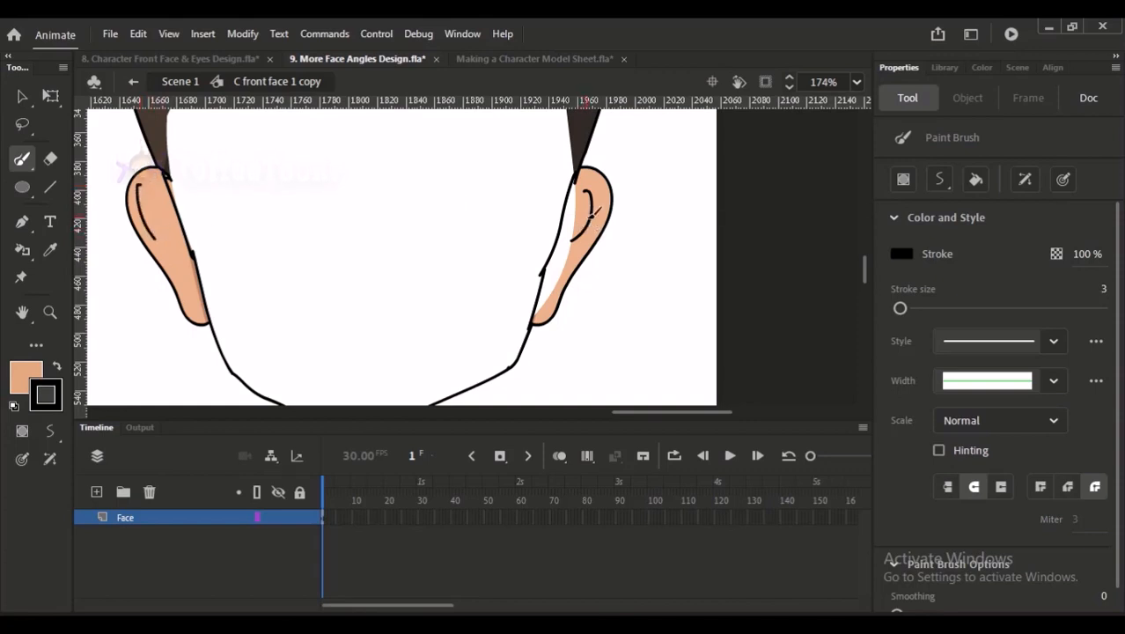
Step: Replace the right ear's inner detail curve with a new painted line closer to its outer edge, redoing unsatisfactory strokes
key("v")
left_click(589, 218)
key("Delete")
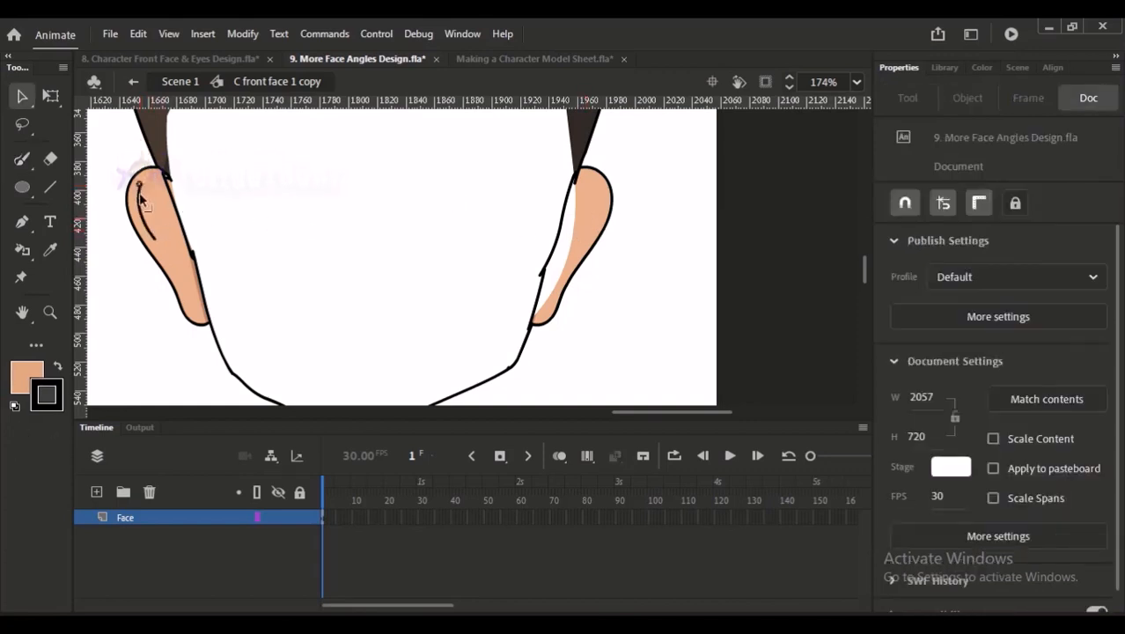
key("y")
left_click_drag(596, 184, 582, 249)
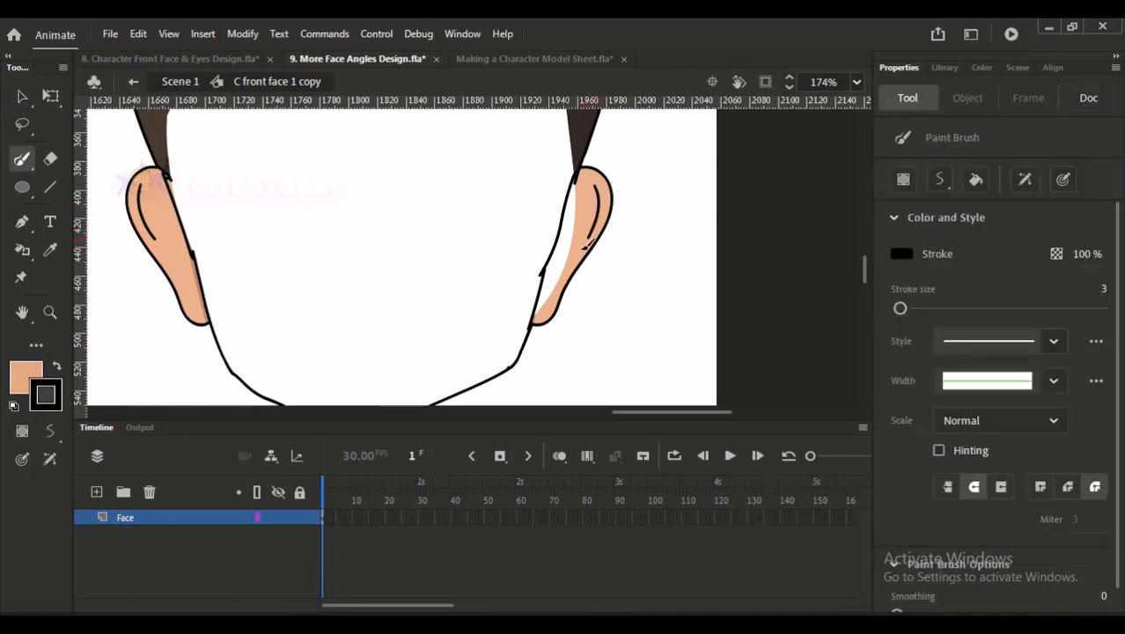
key("ctrl+z")
left_click_drag(597, 179, 587, 239)
key("ctrl+z")
left_click_drag(601, 183, 581, 237)
Step: Sample the dark brown hair colour and fill the empty face area with it
key("ctrl+minus")
left_click_drag(489, 248, 493, 318)
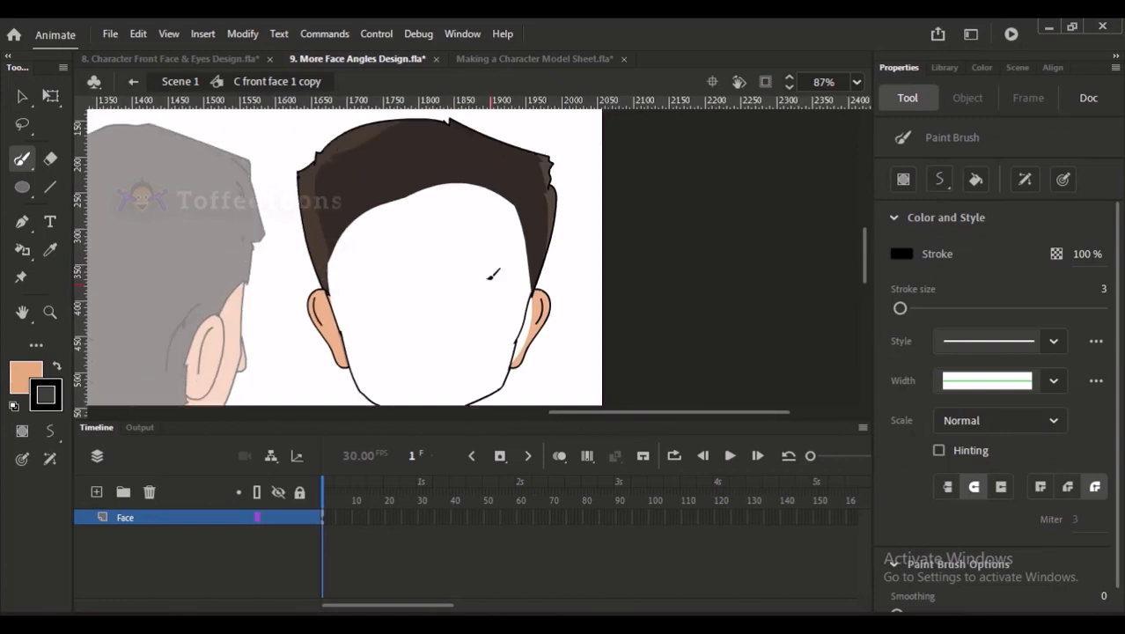
key("i")
left_click(405, 187)
left_click(410, 289)
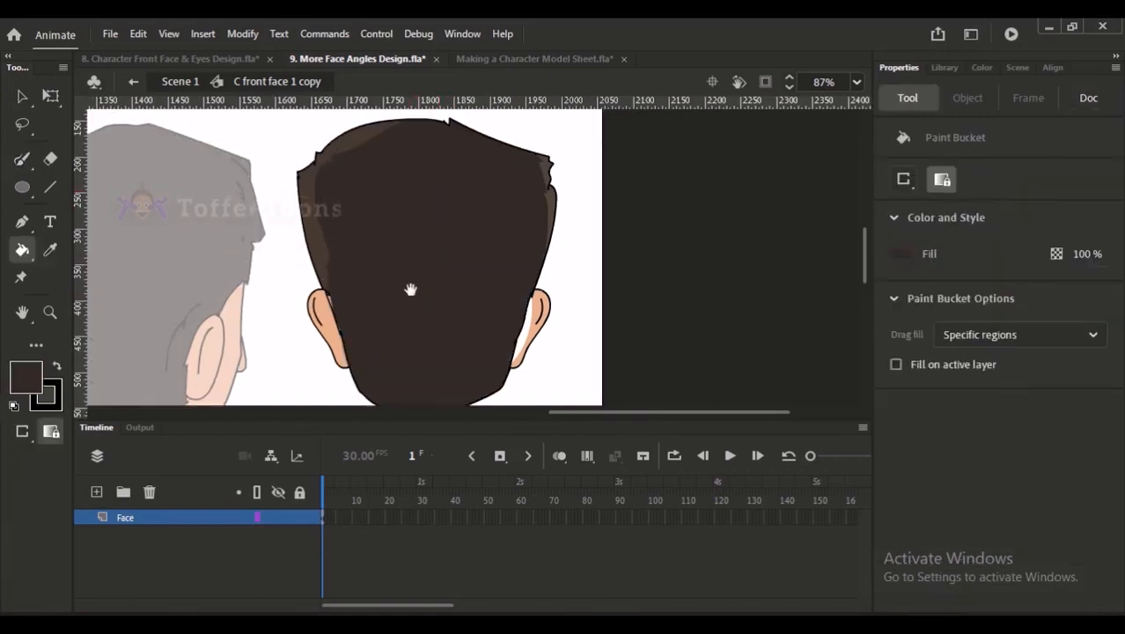
Step: Sample the ear's skin colour and fill the white gap in the right ear with it
scroll(487, 315, "down", 1)
left_click_drag(522, 301, 512, 352)
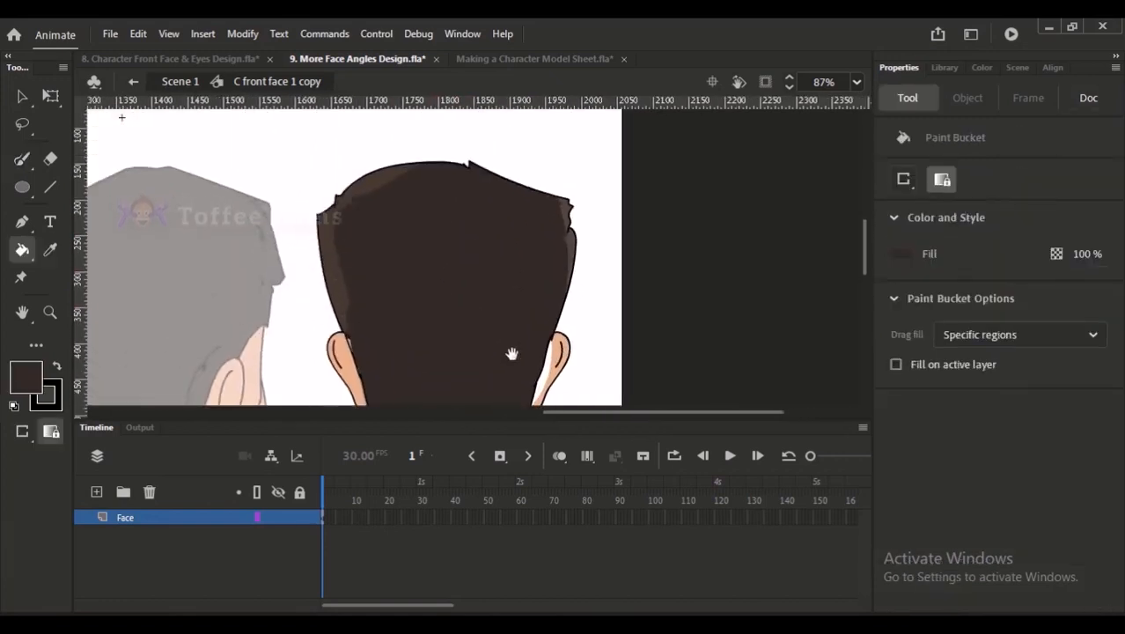
key("ctrl+minus")
scroll(301, 244, "left", 5)
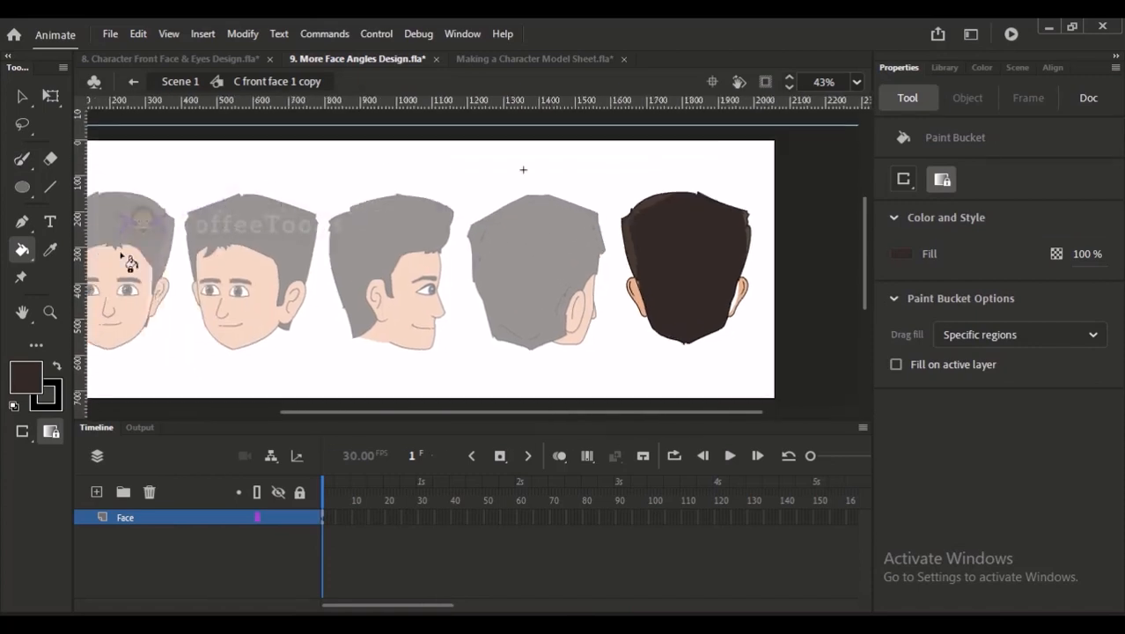
scroll(673, 303, "up", 4)
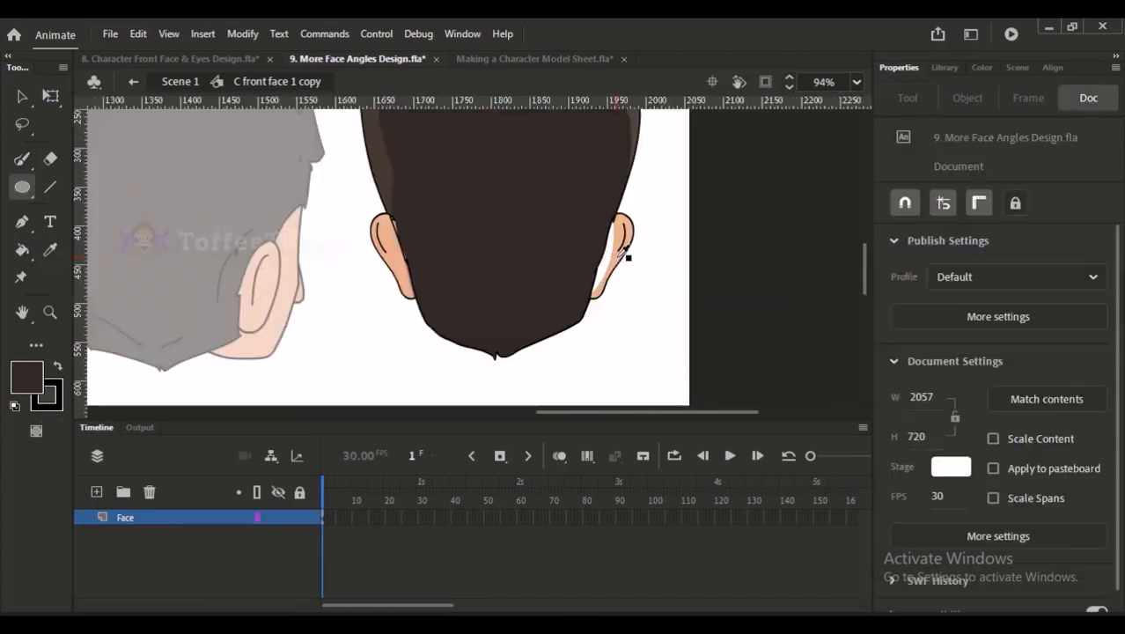
left_click(617, 266, "alt")
scroll(603, 273, "up", 3)
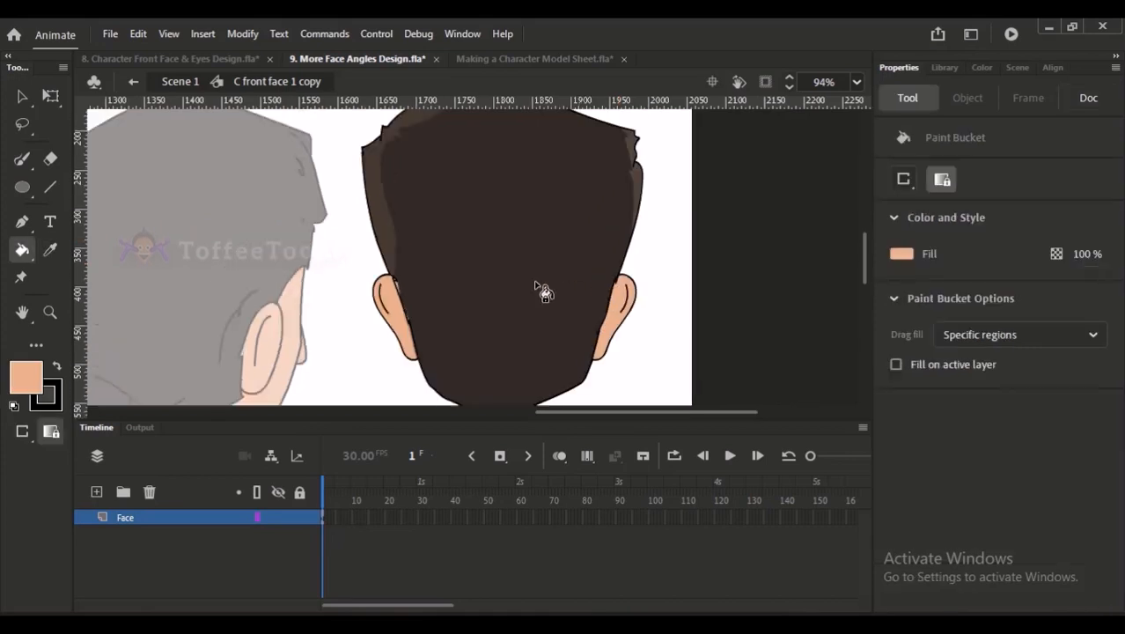
Step: Sample the dark hair colour for the area beside the left ear and delete the stray outline bits near the ear's upper end
left_click_drag(380, 240, 474, 384)
scroll(459, 264, "up", 4)
left_click(419, 206, "alt")
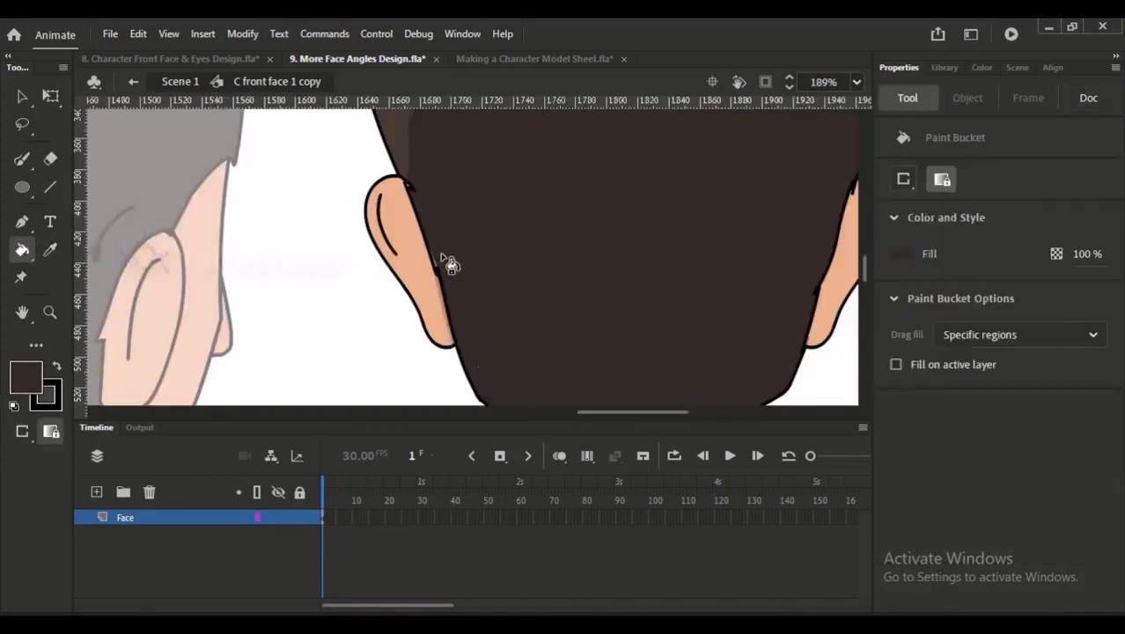
key("v")
left_click(411, 186)
key("Delete")
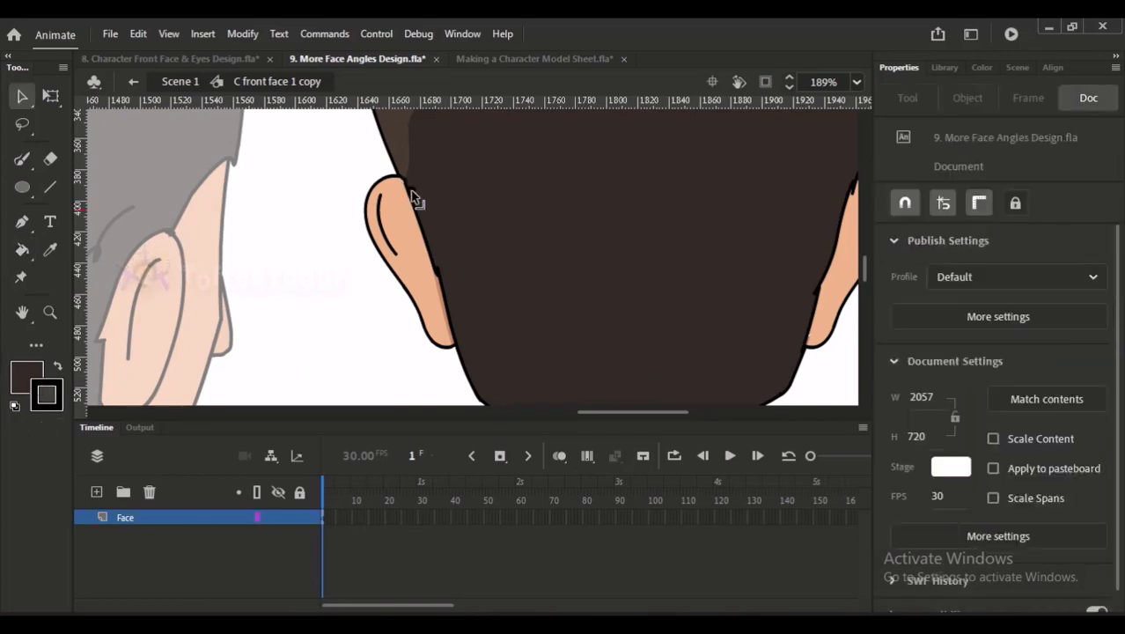
left_click(412, 190)
key("Delete")
Step: Paint short black hair detail strokes near the sides and nape of the back head, redoing unsatisfactory strokes
scroll(511, 300, "down", 6)
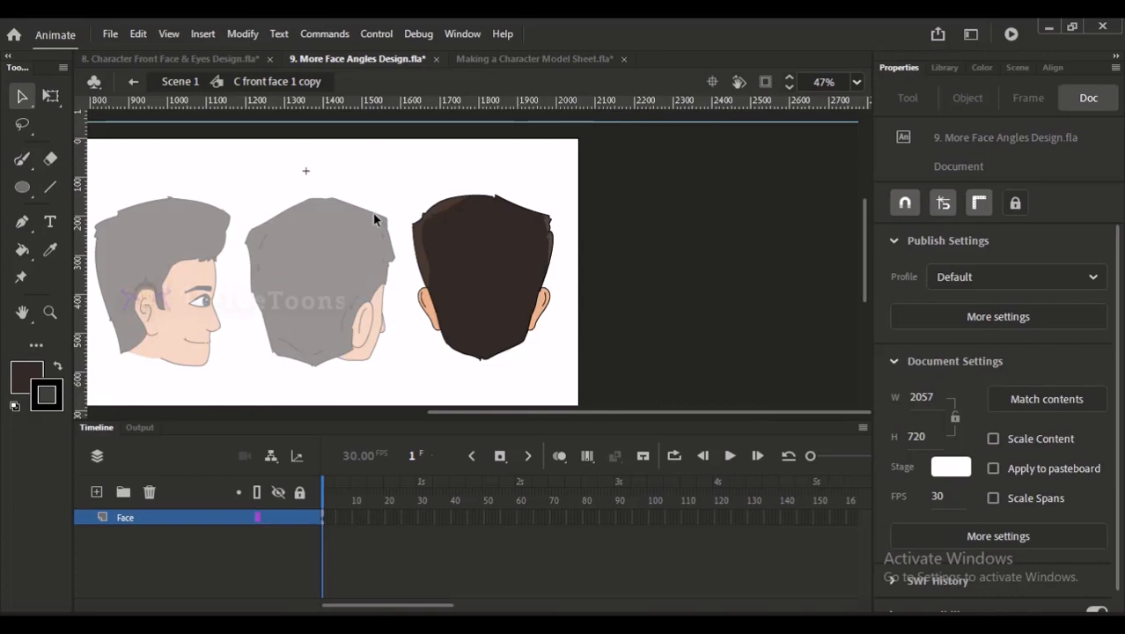
key("t")
key("y")
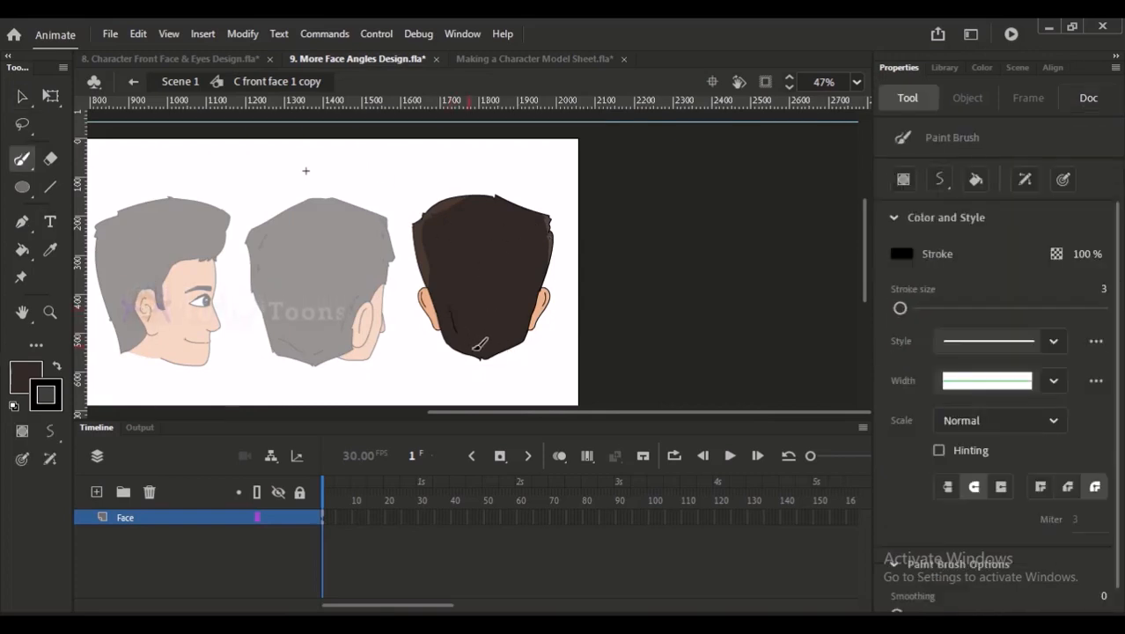
key("ctrl+z")
key("ctrl+z")
left_click_drag(441, 303, 449, 327)
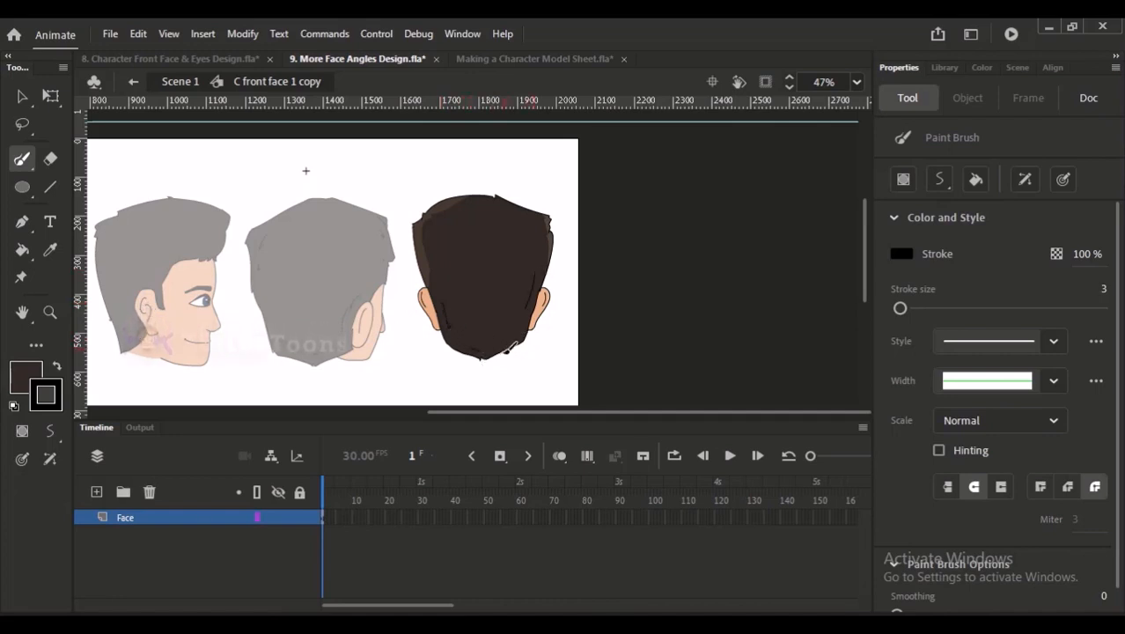
Step: Curve the right half of the nape outline inside the back head symbol, return to Scene 1 and select the back head
left_click(183, 81)
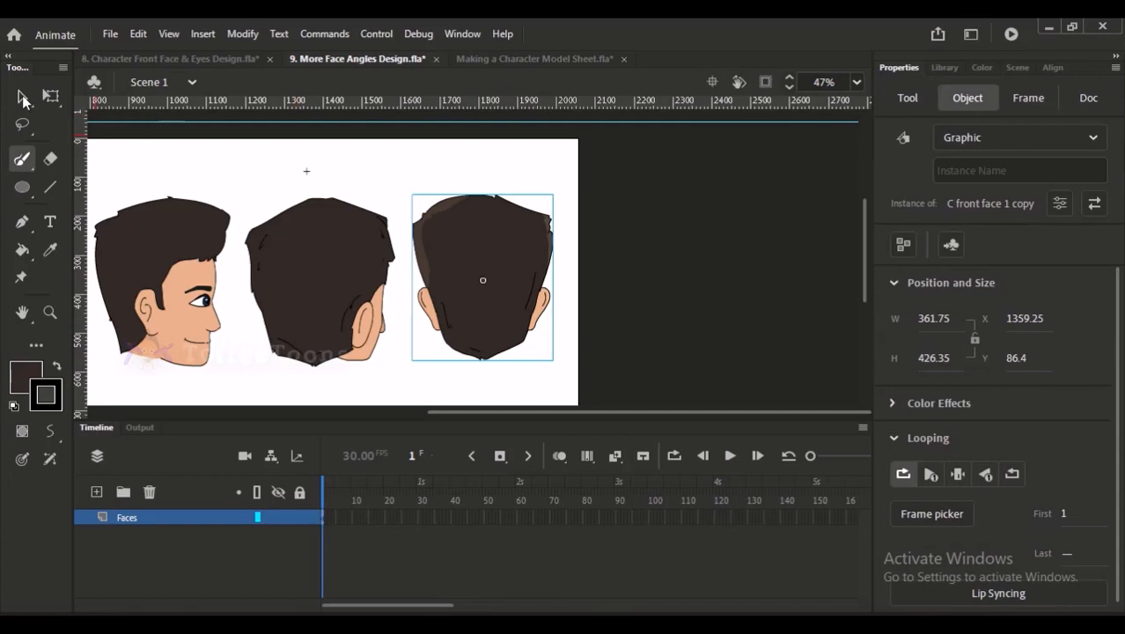
left_click(22, 97)
double_click(504, 341)
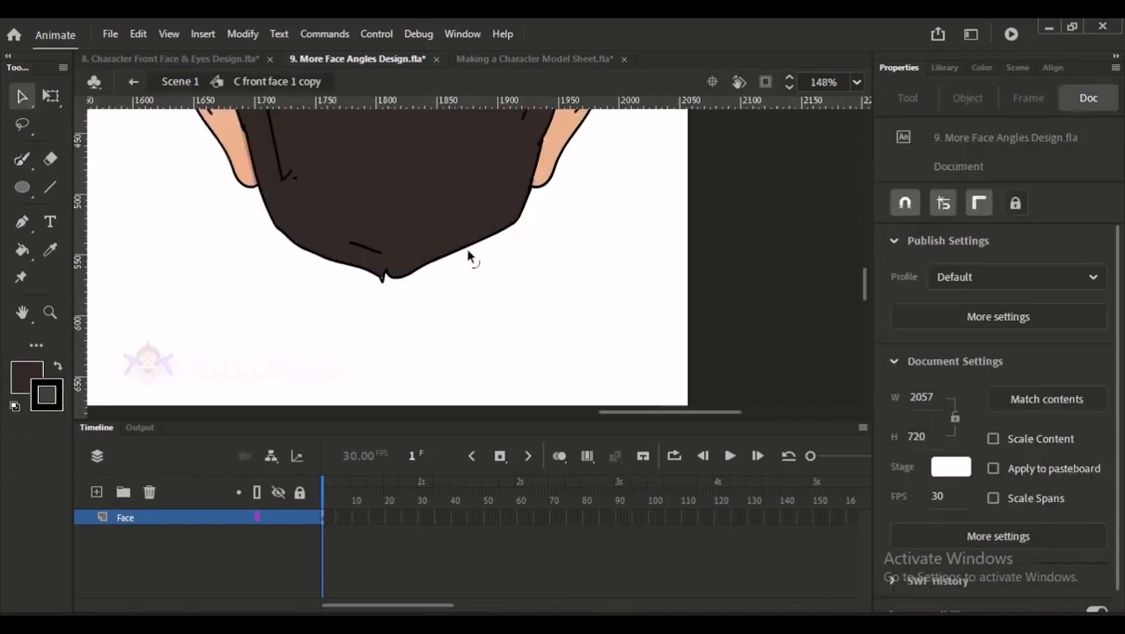
left_click(180, 83)
left_click(176, 221)
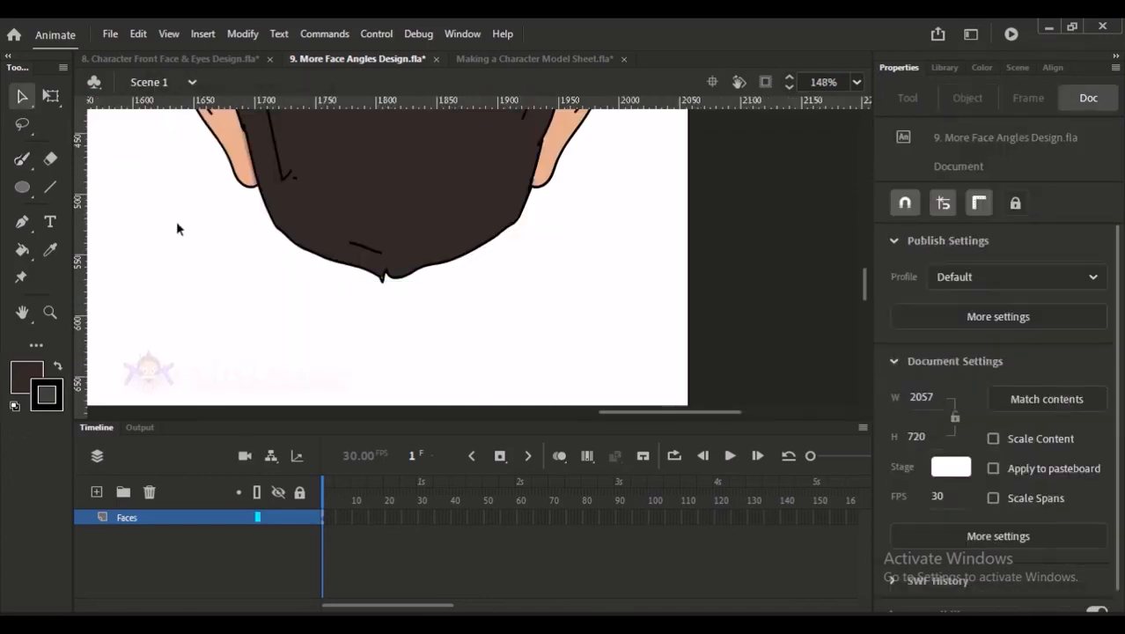
key("ctrl+2")
left_click(783, 314)
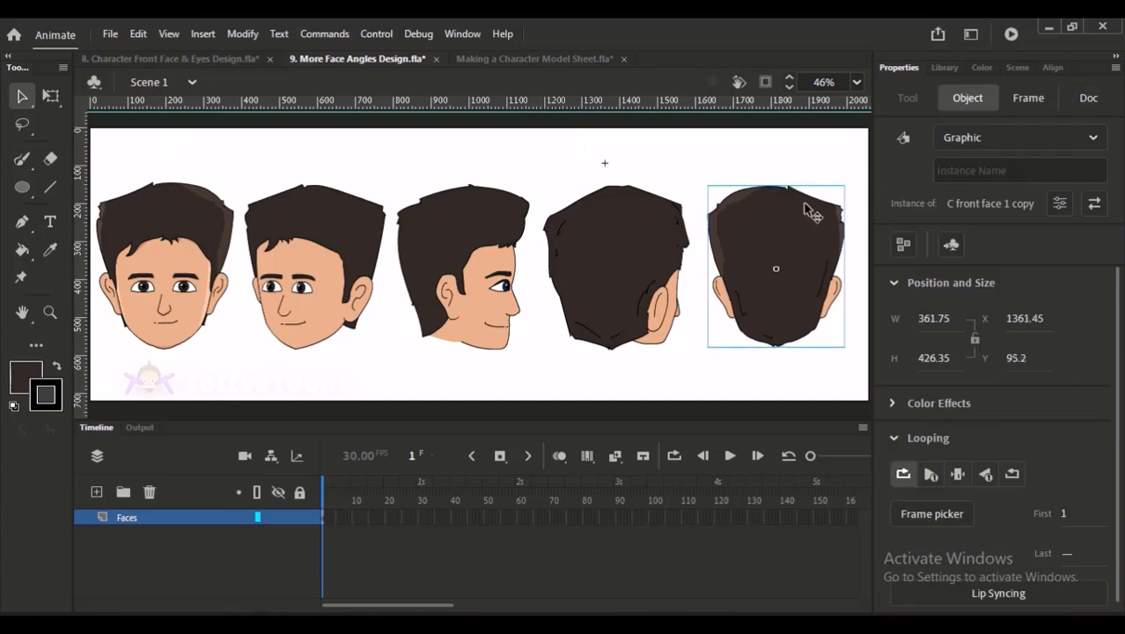
Step: Scale the back head to 103 %
key("ctrl+alt+s")
type("10")
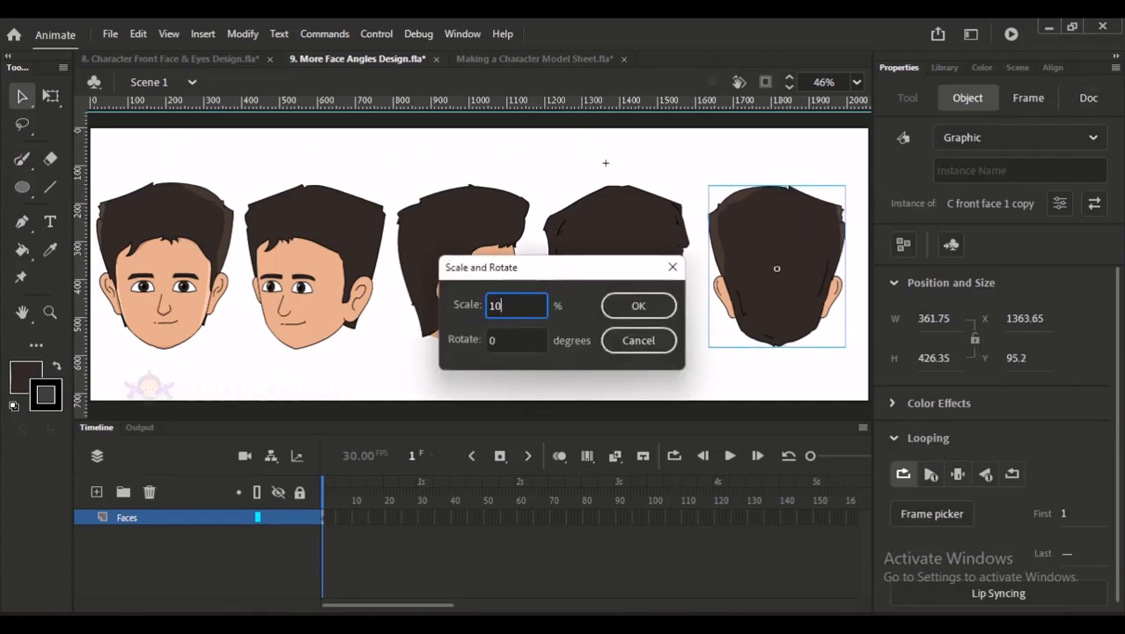
type("3")
key("Return")
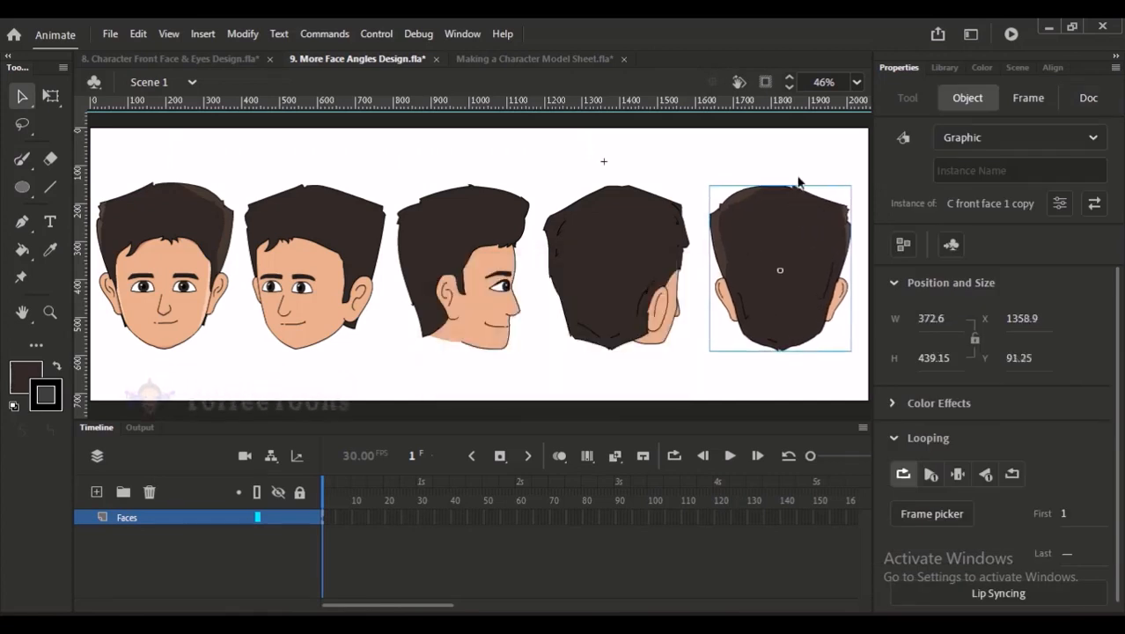
left_click(859, 115)
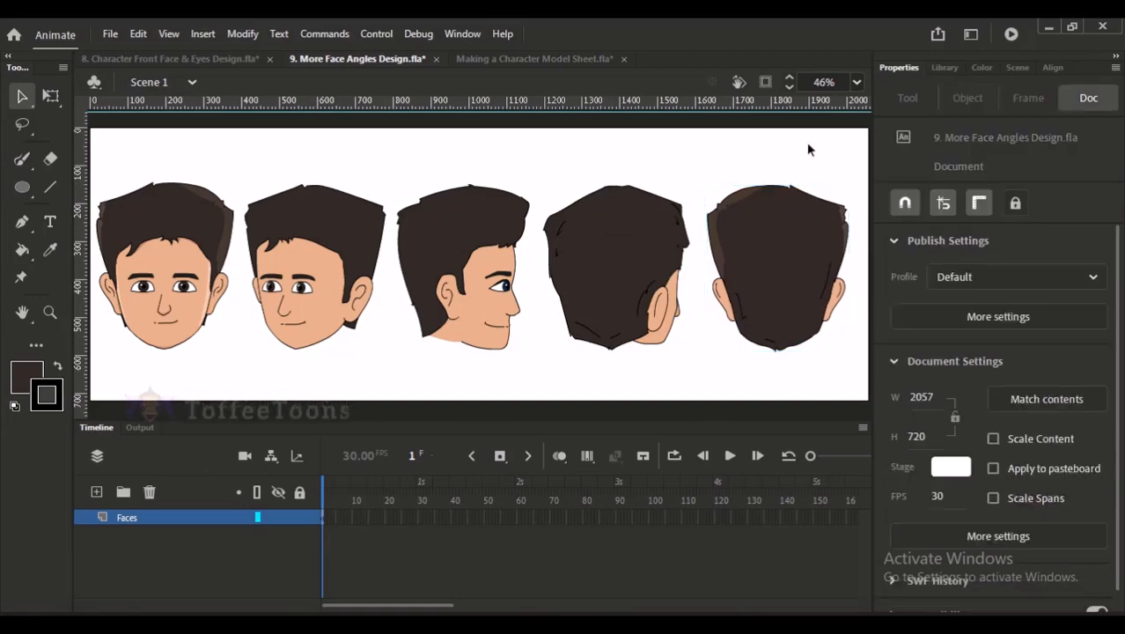
Step: Examine the five heads along the row and the inside of the rear three-quarter head symbol
key("ctrl+minus")
left_click(346, 268)
left_click_drag(342, 194, 454, 373)
left_click_drag(364, 262, 261, 288)
left_click(350, 271)
left_click(469, 245)
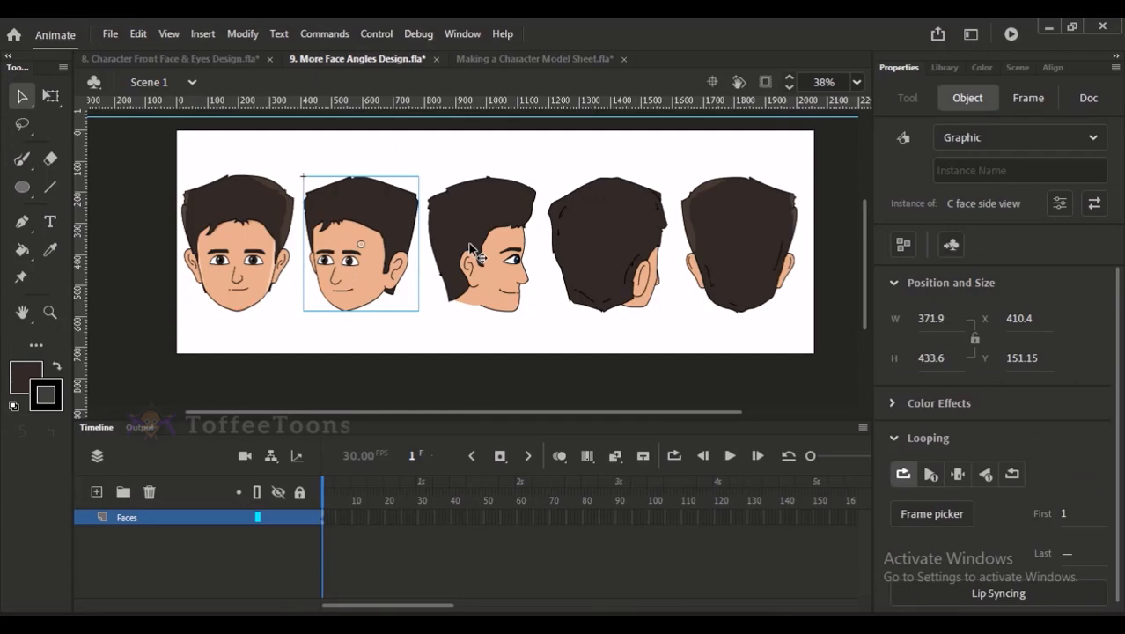
left_click(617, 257)
left_click(727, 257)
double_click(581, 310)
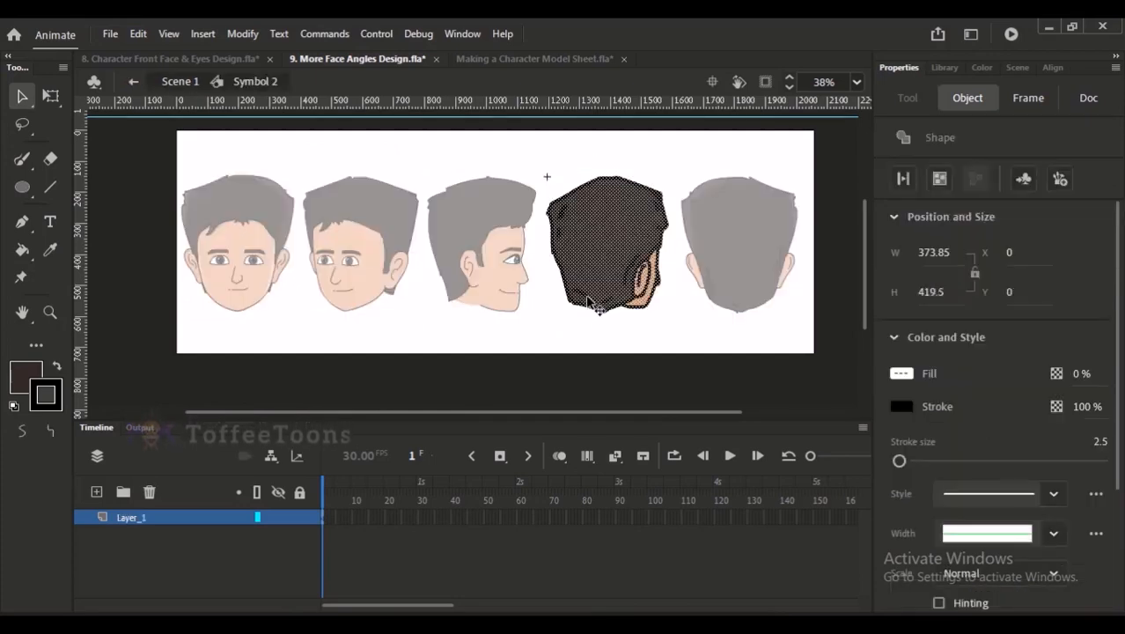
left_click(593, 317)
left_click(180, 83)
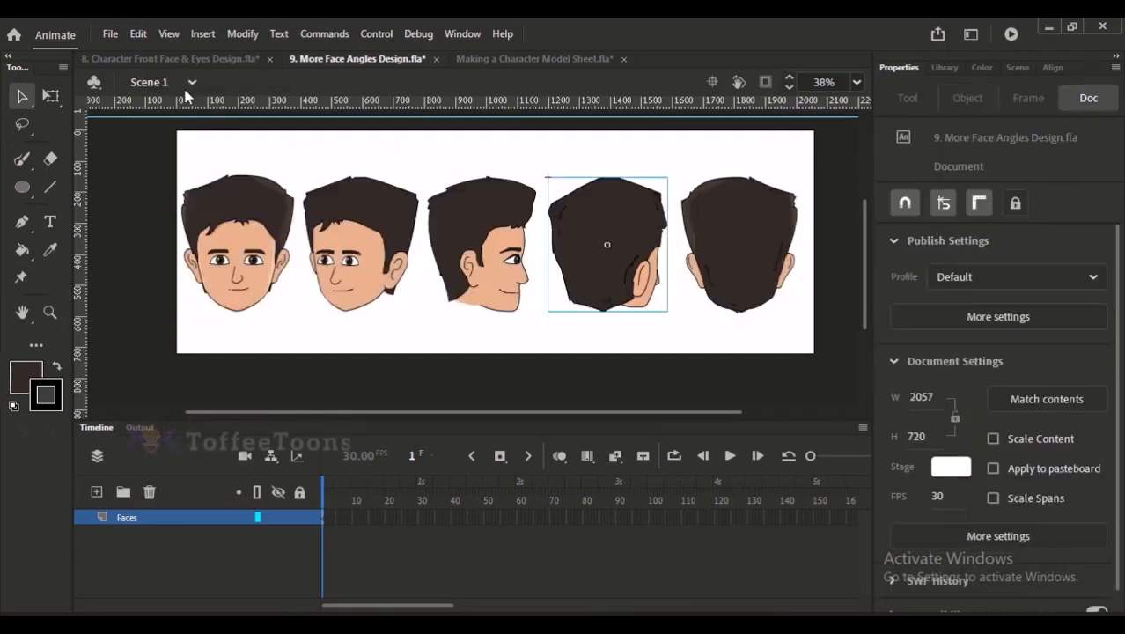
left_click(366, 167)
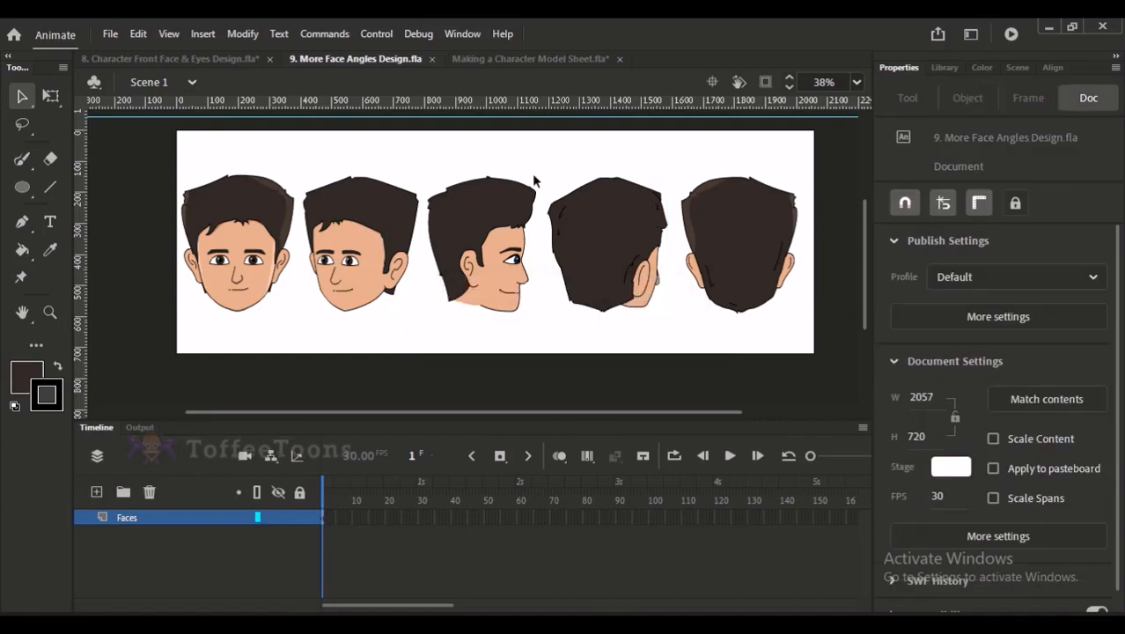
Step: Move the rear three-quarter head and the back head slightly left to tighten the spacing of the row
left_click(613, 233)
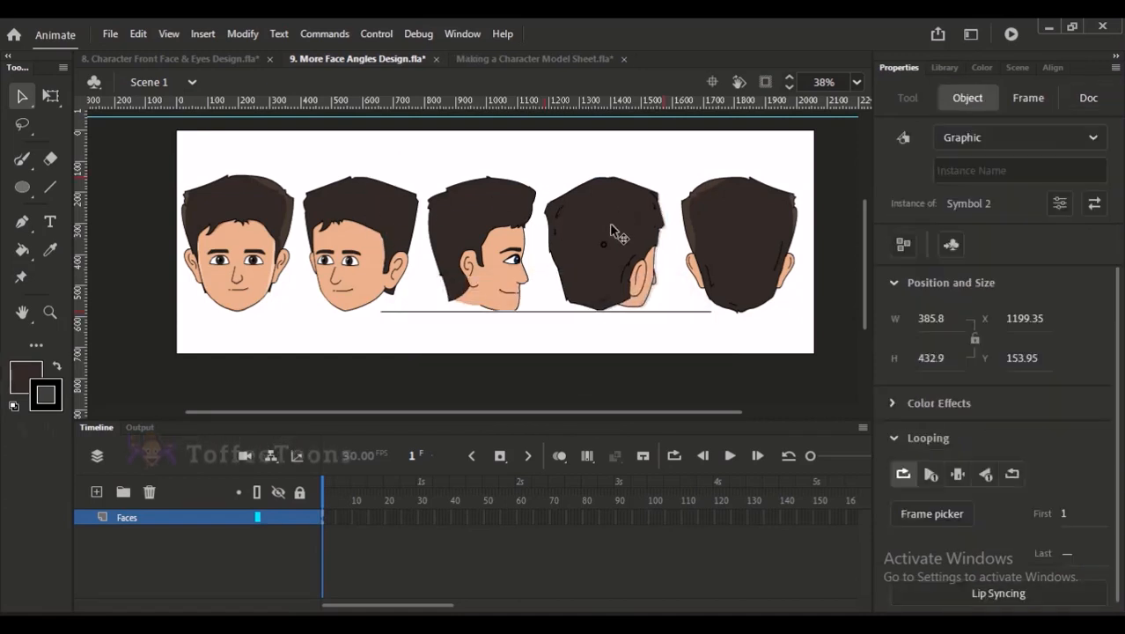
left_click(717, 220)
left_click_drag(717, 220, 709, 218)
left_click(713, 169)
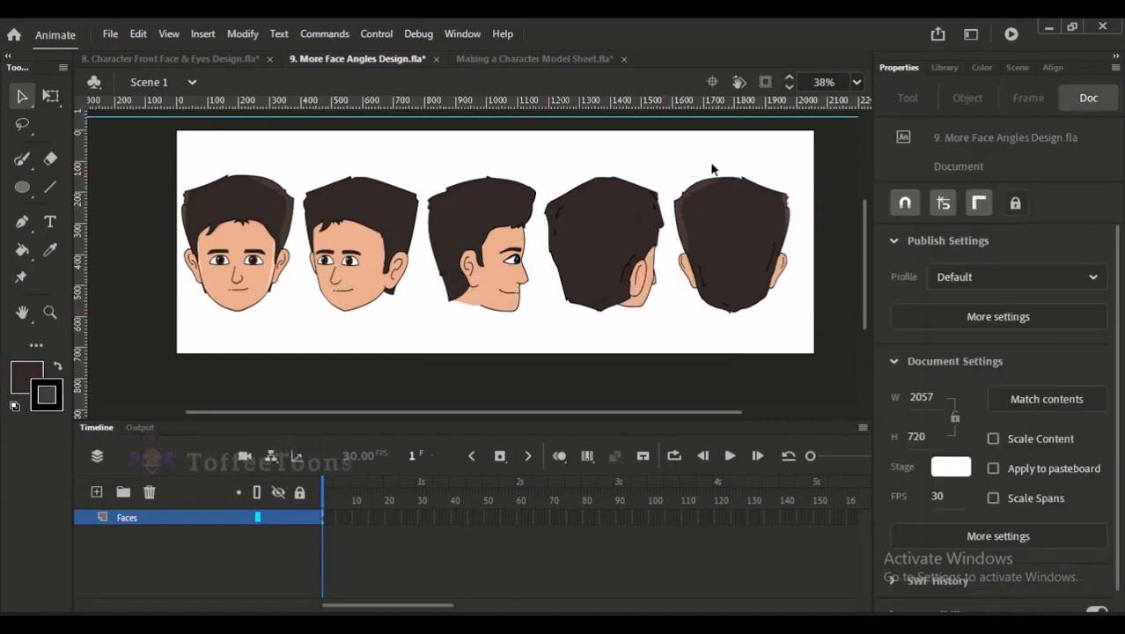
Step: Set the document width to 1280 px
left_click_drag(922, 398, 585, 420)
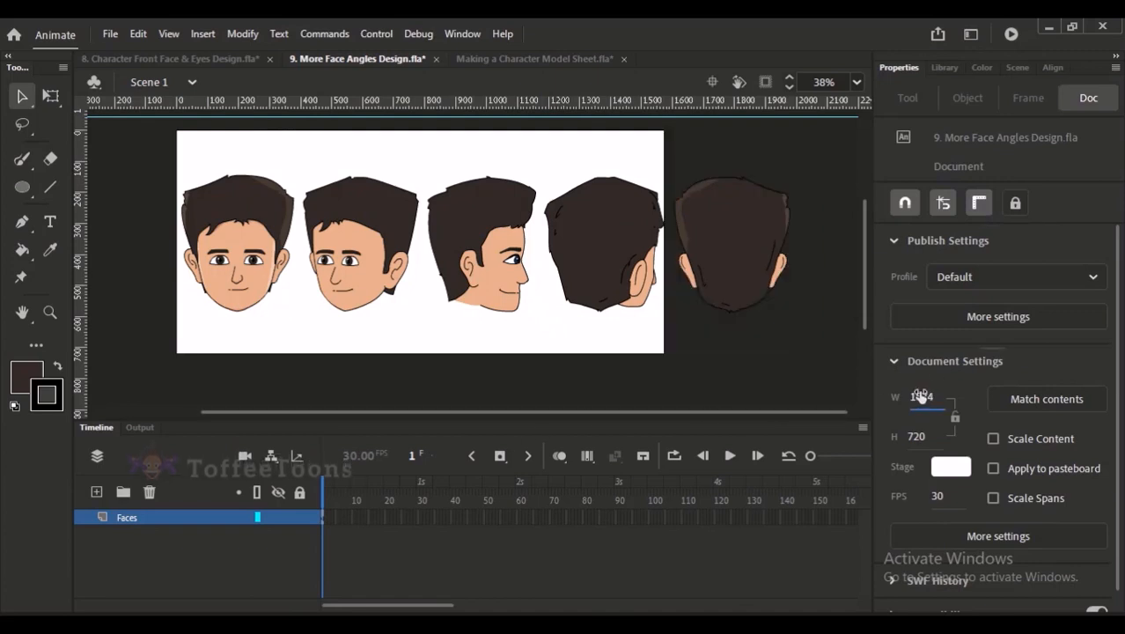
left_click_drag(919, 396, 620, 414)
type("1280")
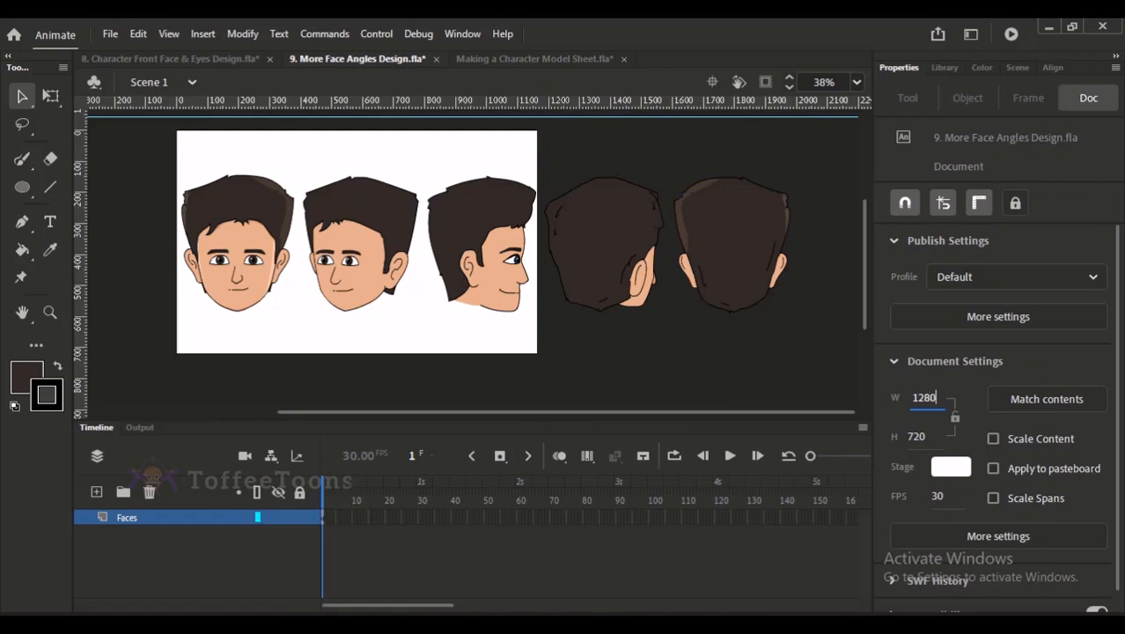
key("Return")
Step: Scale all five heads down together to about 1424 px overall width and move the row to the stage's left edge
left_click_drag(228, 333, 733, 193)
key("q")
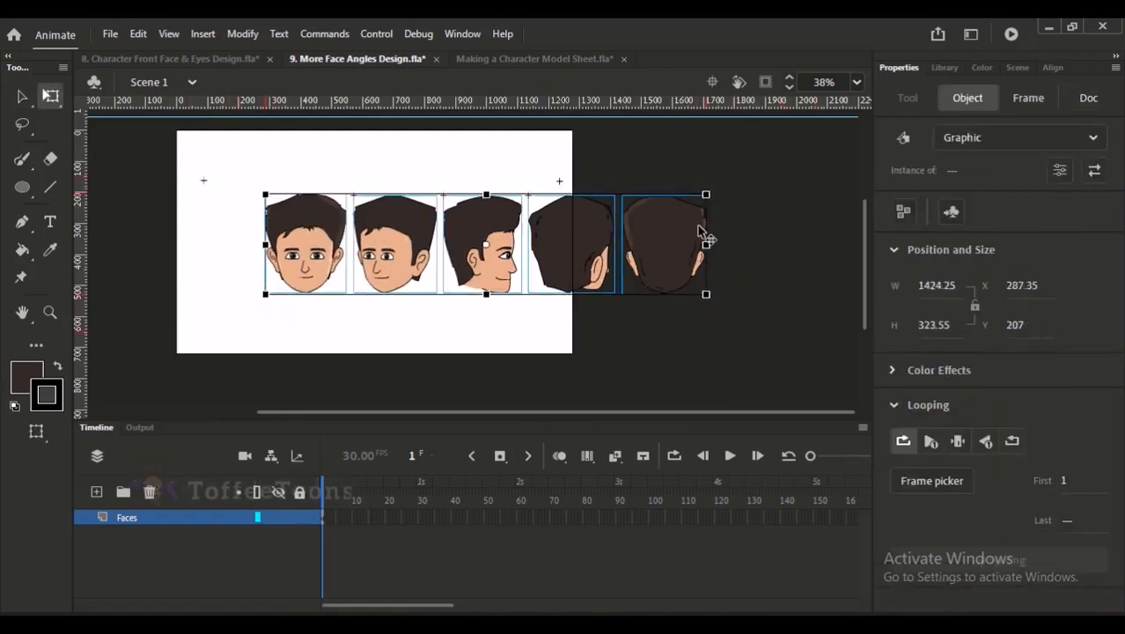
left_click_drag(680, 245, 597, 211)
left_click(594, 211)
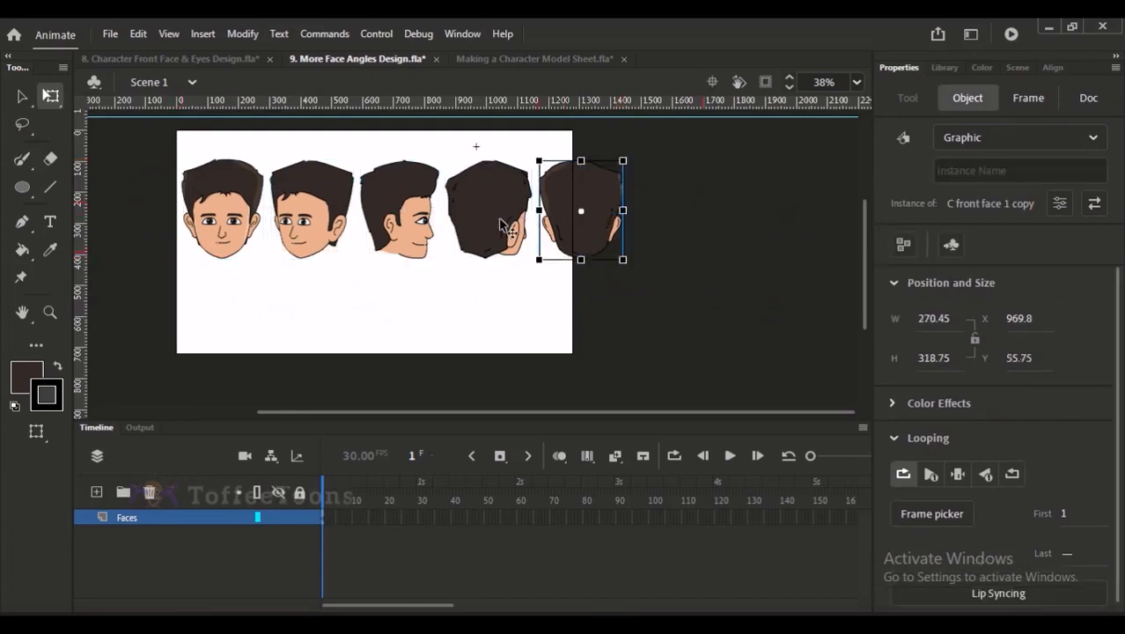
Step: Place the two rear heads in a second row below the others and shift all five heads to about X 197, Y 50
left_click(500, 260, "shift")
left_click_drag(500, 264, 271, 319)
left_click_drag(505, 310, 118, 145)
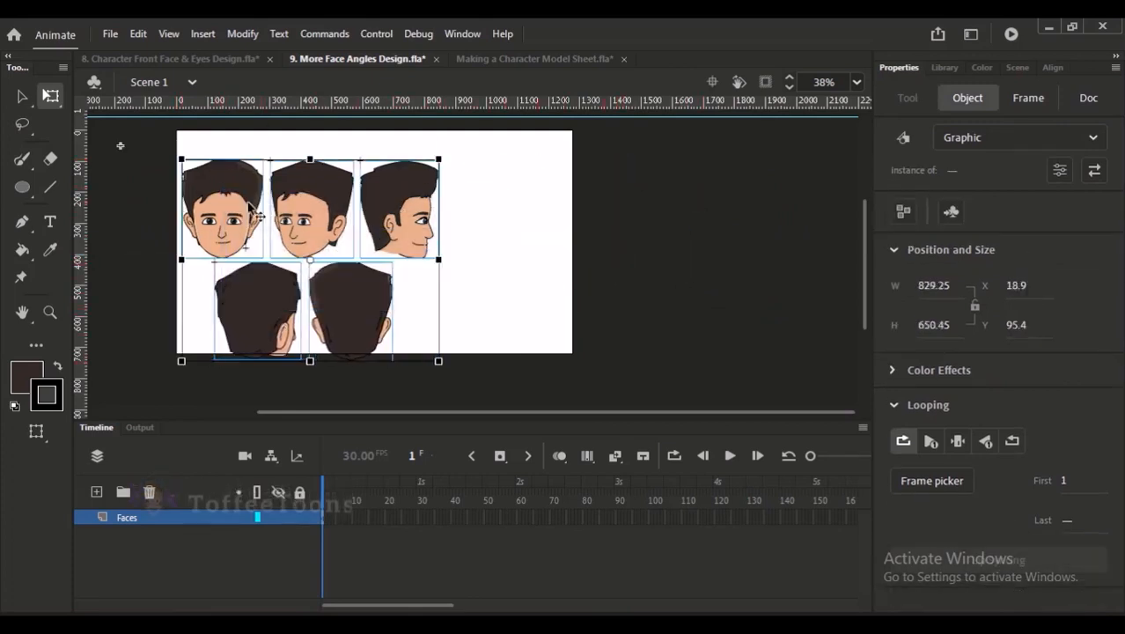
left_click_drag(231, 218, 290, 203)
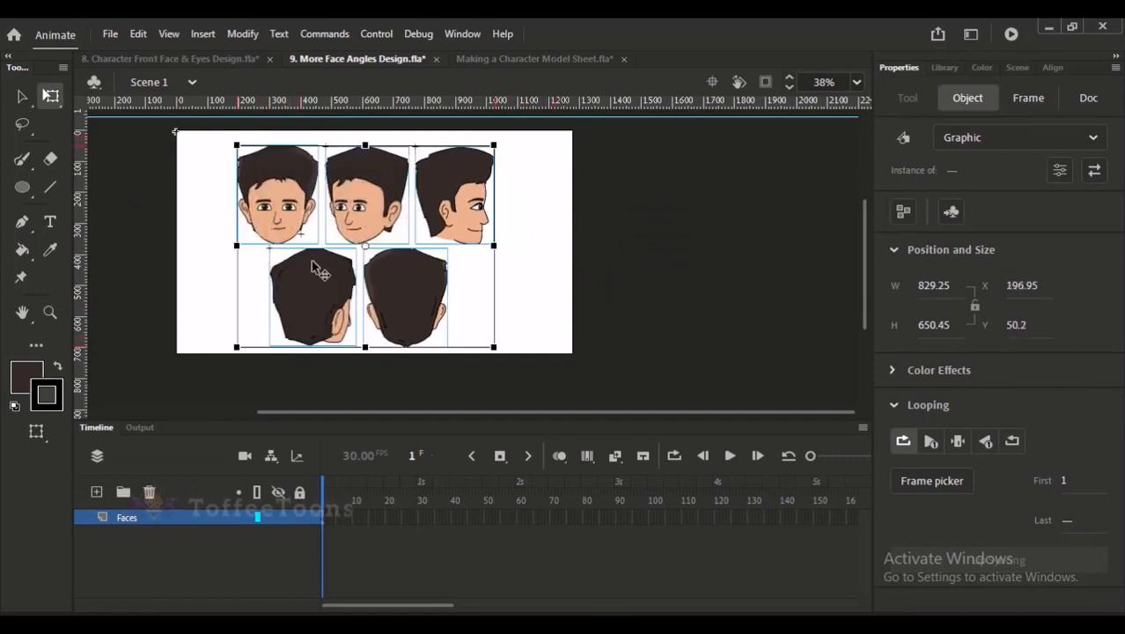
Step: Nudge the two rear heads slightly up and sideways to position them more centrally beneath the upper row
key("ctrl+2")
left_click(717, 291)
left_click_drag(616, 423, 623, 486)
left_click(532, 387)
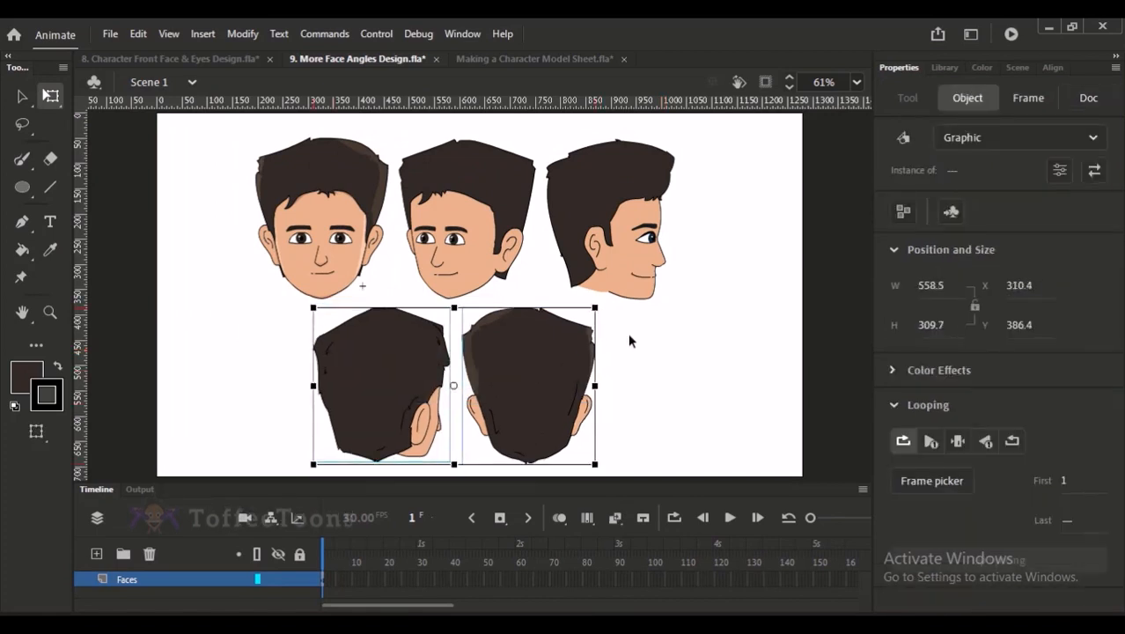
left_click(662, 366)
left_click_drag(658, 375, 435, 408)
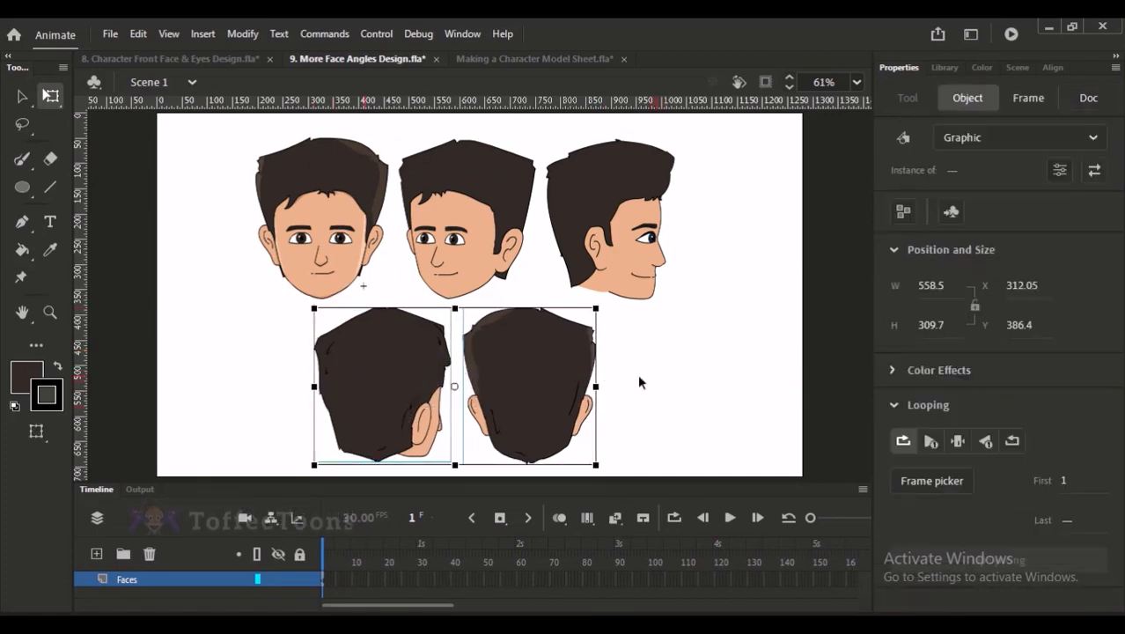
left_click(648, 386)
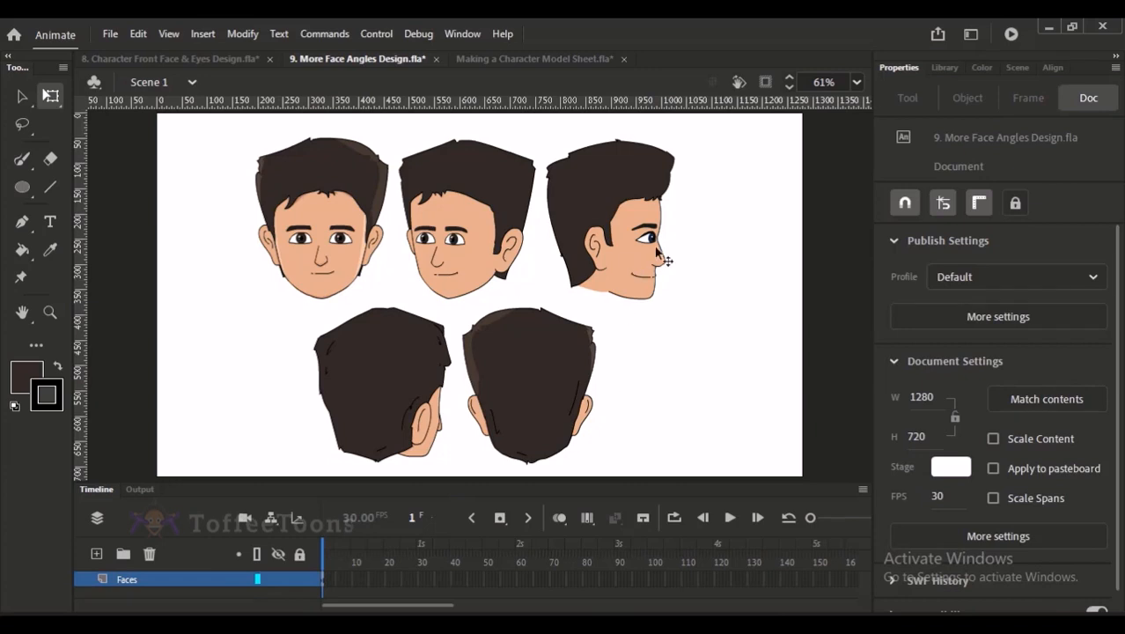
left_click_drag(658, 376, 370, 421)
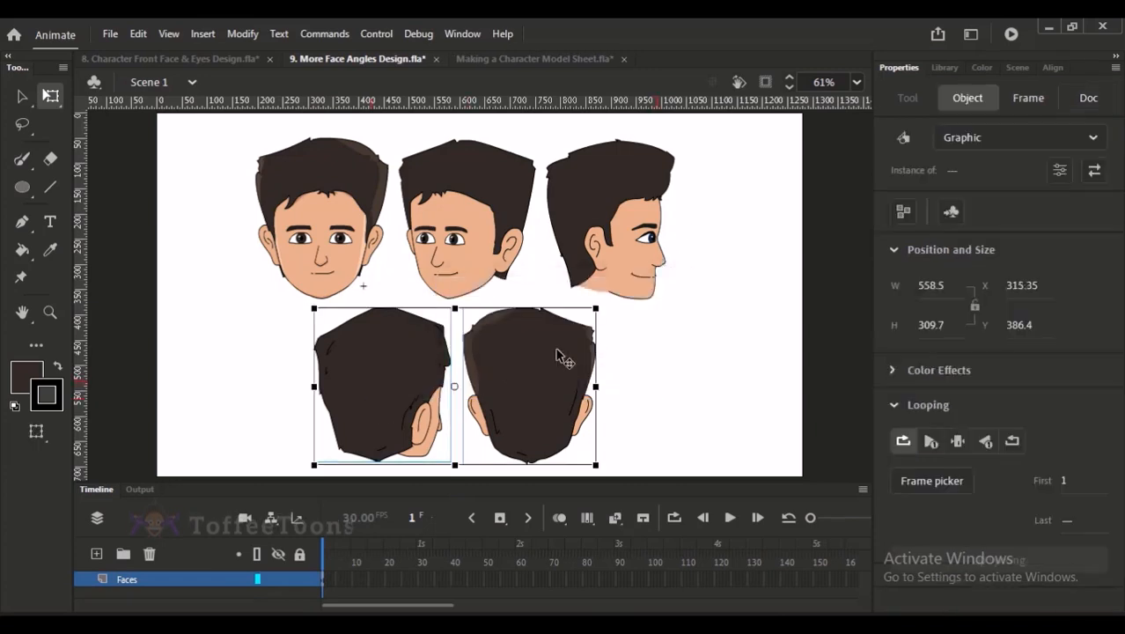
left_click(673, 363)
Step: Nudge all five heads together slightly right and up to centre the arrangement on the stage
left_click_drag(688, 382, 321, 204)
key("Right")
key("Right")
key("Right")
key("Right")
key("Right")
key("Right")
key("Right")
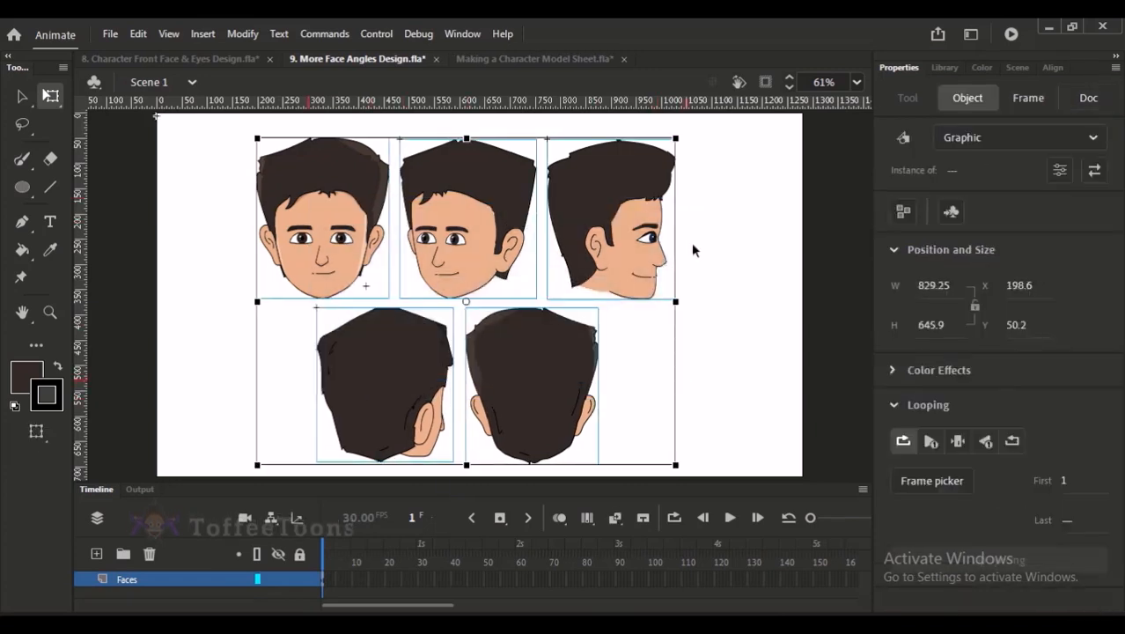
key("Up")
left_click(696, 253)
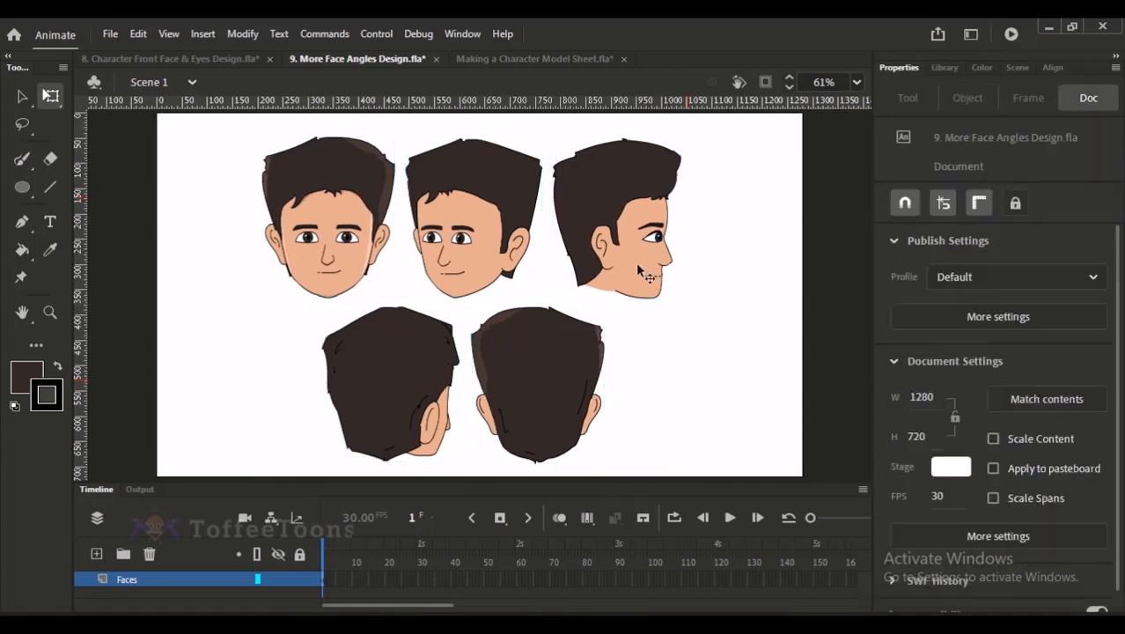
left_click(172, 581)
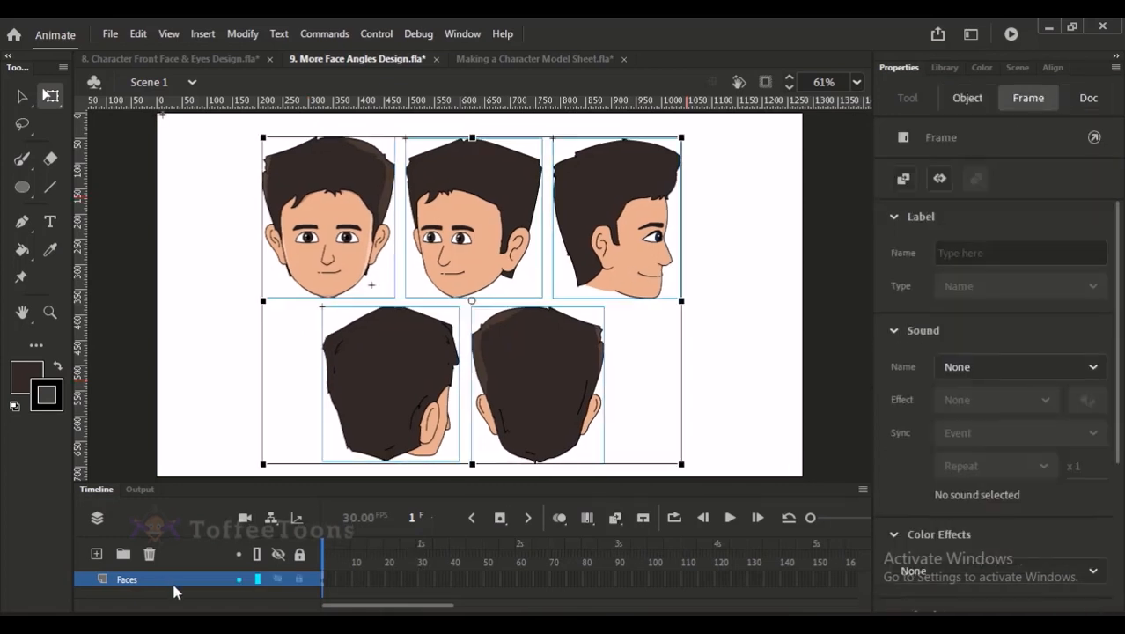
left_click(27, 98)
left_click(218, 201)
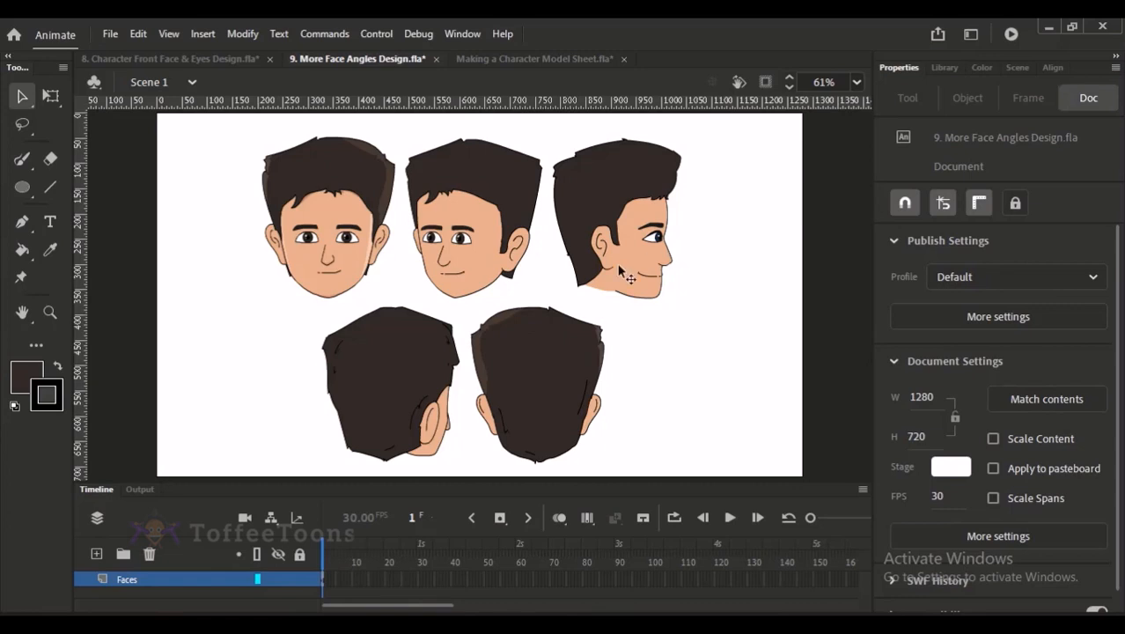
Step: Sample the dark iris colour from the three-quarter face's eye as the fill colour
left_click_drag(487, 189, 651, 320)
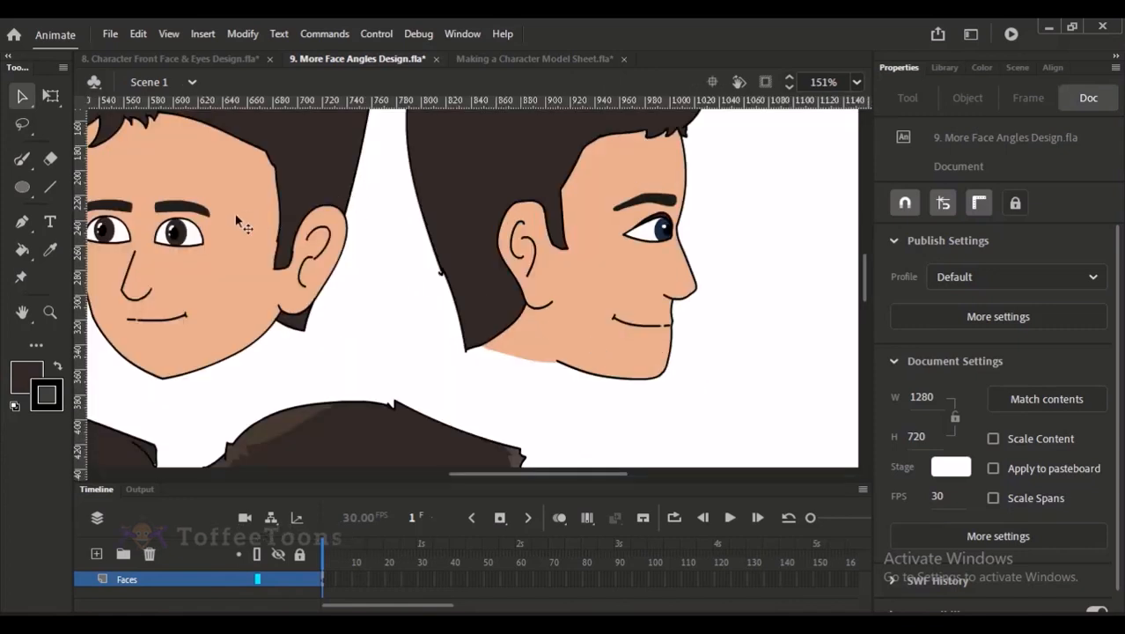
key("i")
left_click(184, 236)
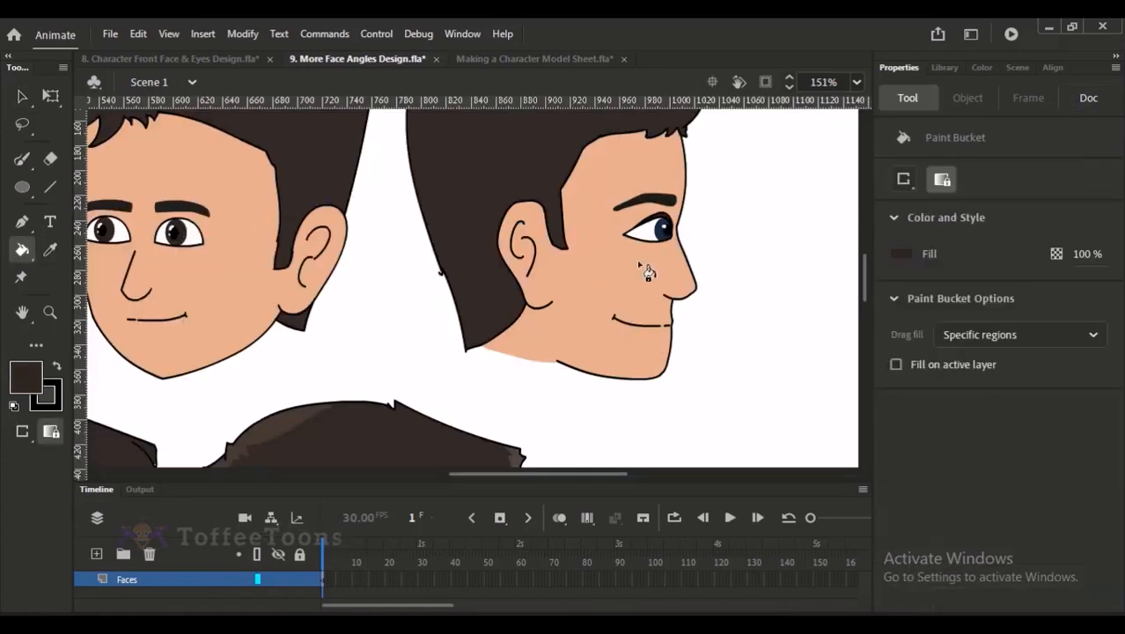
key("v")
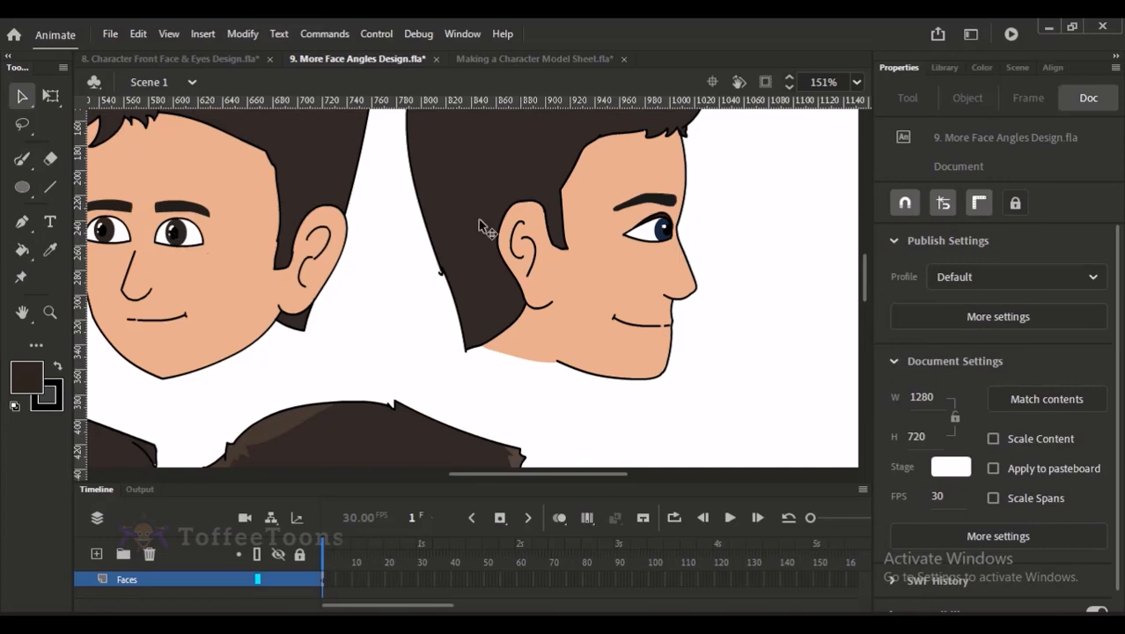
Step: Open the eye symbol nested inside the side face for editing
scroll(667, 231, "up", 5)
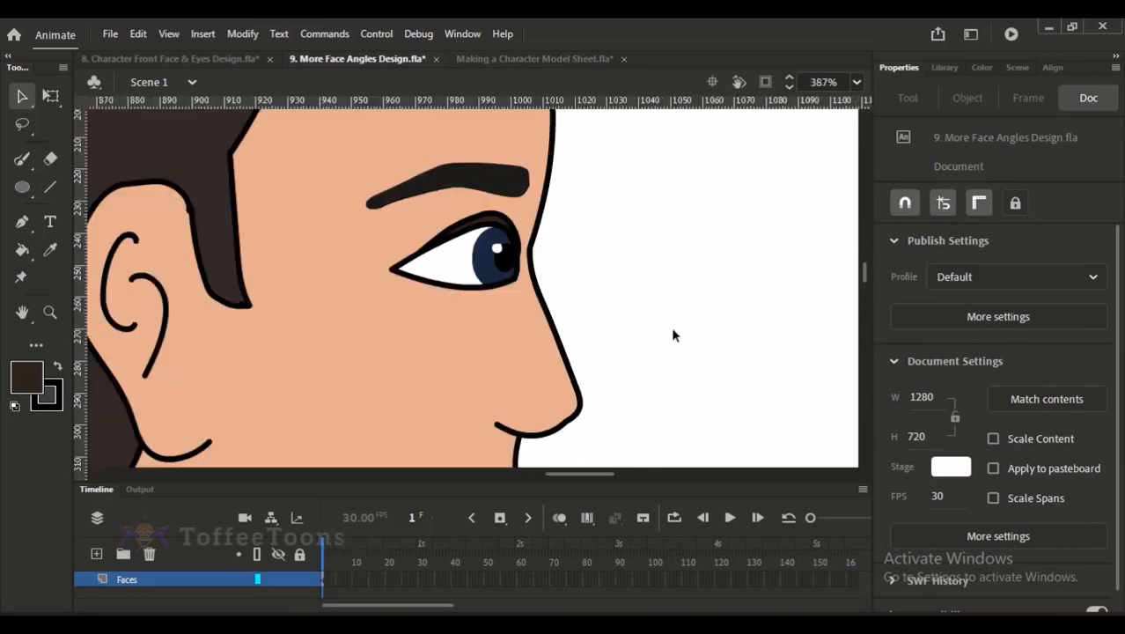
double_click(506, 280)
left_click(502, 282)
double_click(499, 283)
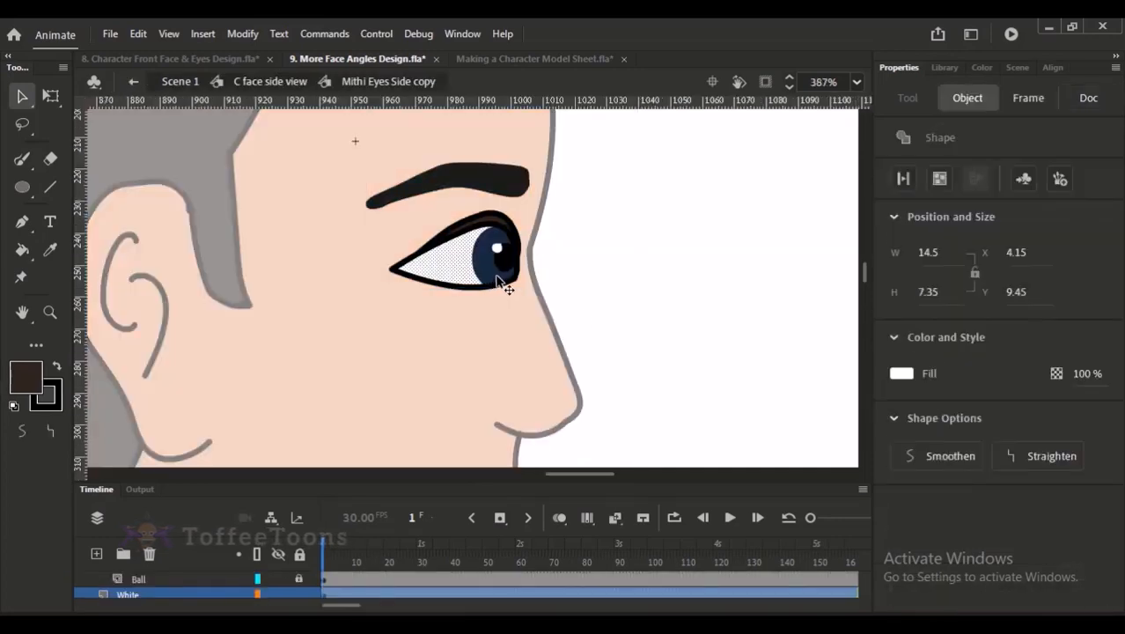
left_click(467, 306)
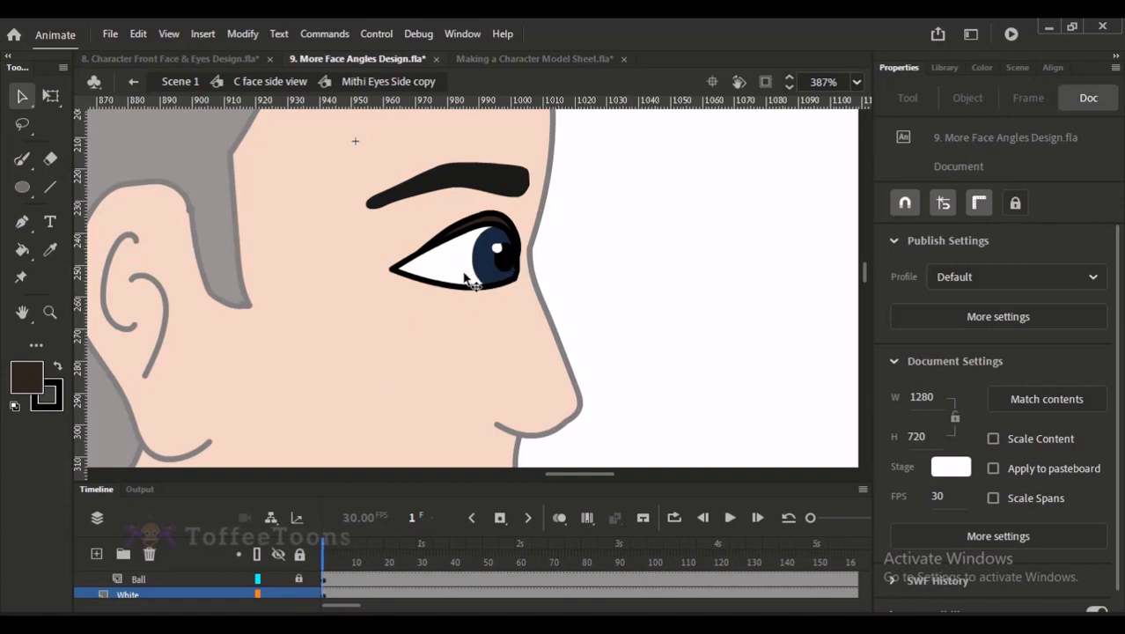
Step: Unlock the Ball and Mask layers, hide the mask and fill the side eye's blue iris with the sampled dark colour
left_click_drag(308, 481, 307, 427)
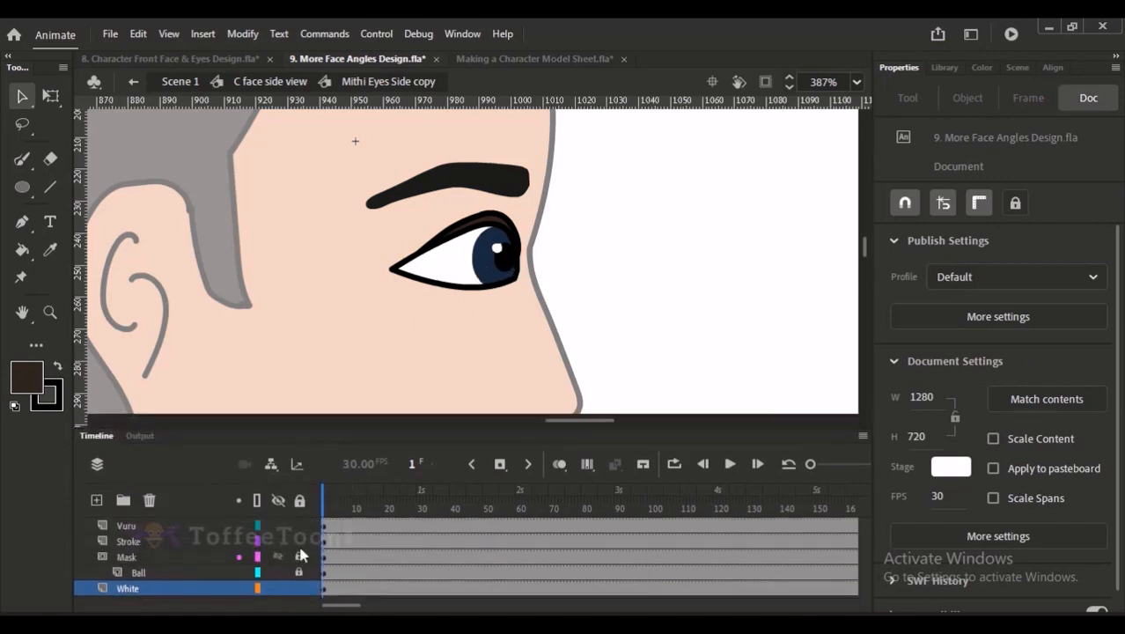
left_click(299, 572)
left_click(479, 264)
left_click(554, 267)
left_click(278, 558)
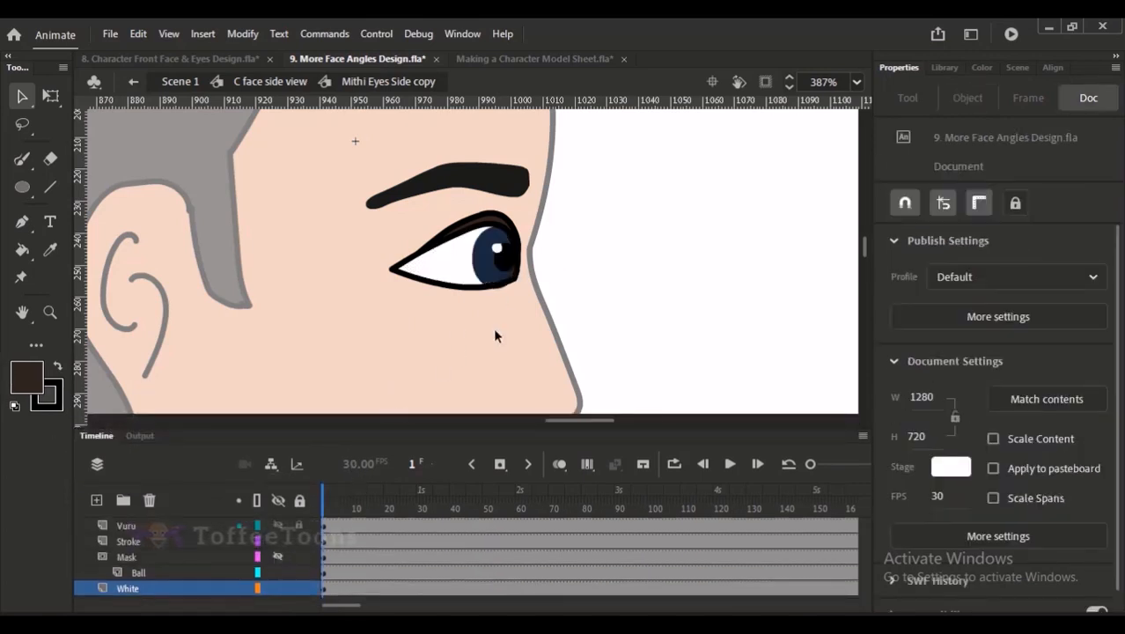
key("k")
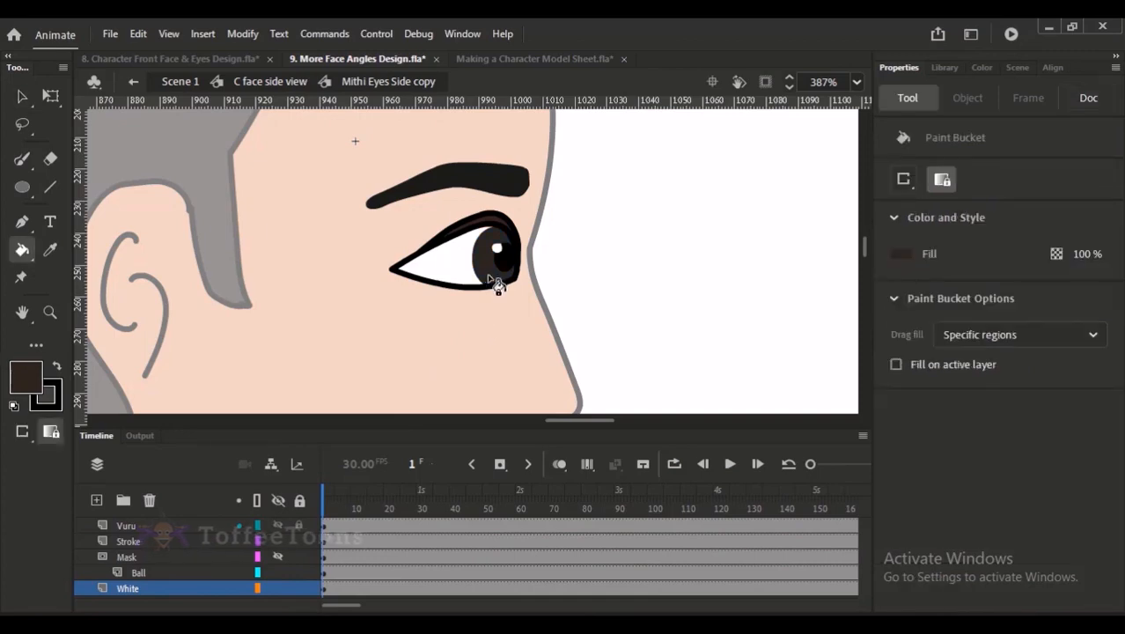
Step: Lock the Ball and Mask layers again with the mask shown, and return to Scene 1
left_click(299, 572)
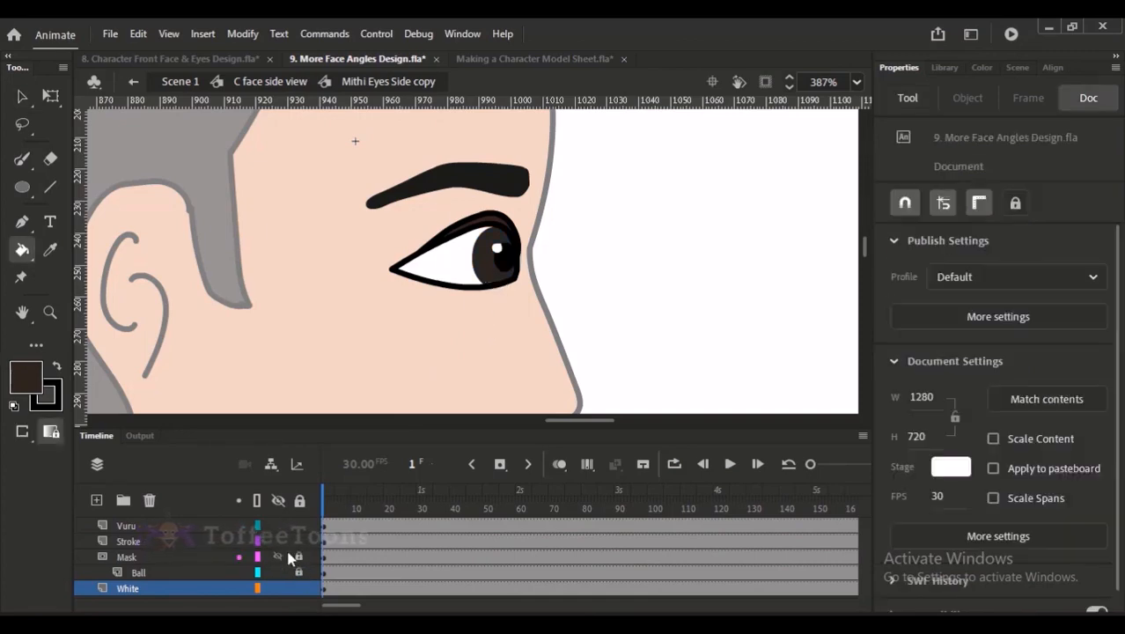
key("ctrl+2")
key("v")
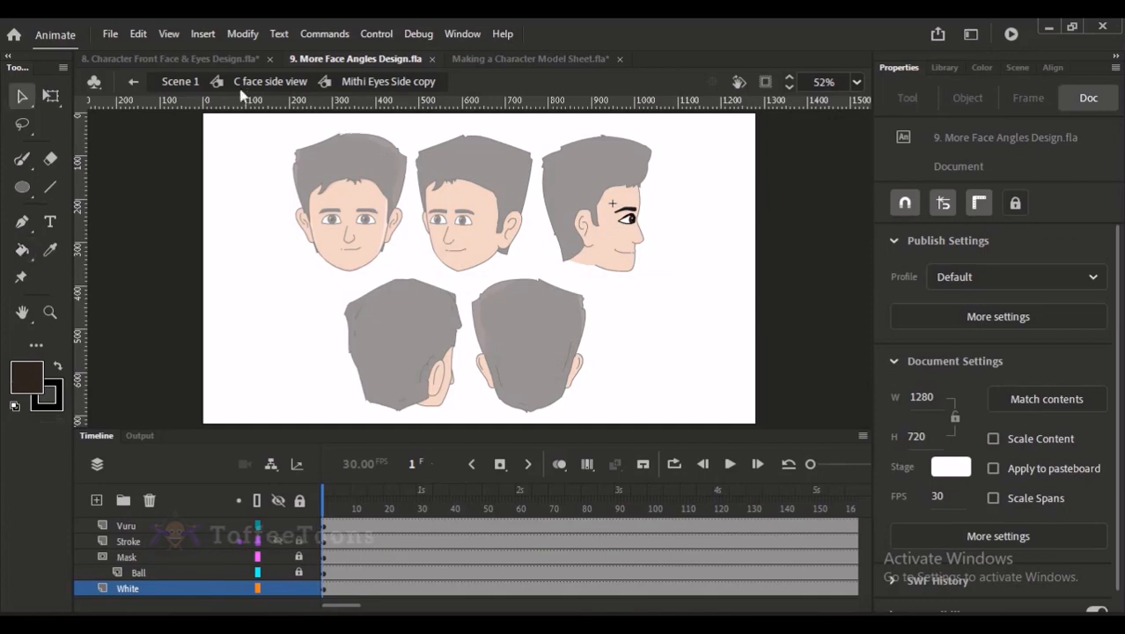
left_click(247, 83)
left_click(195, 82)
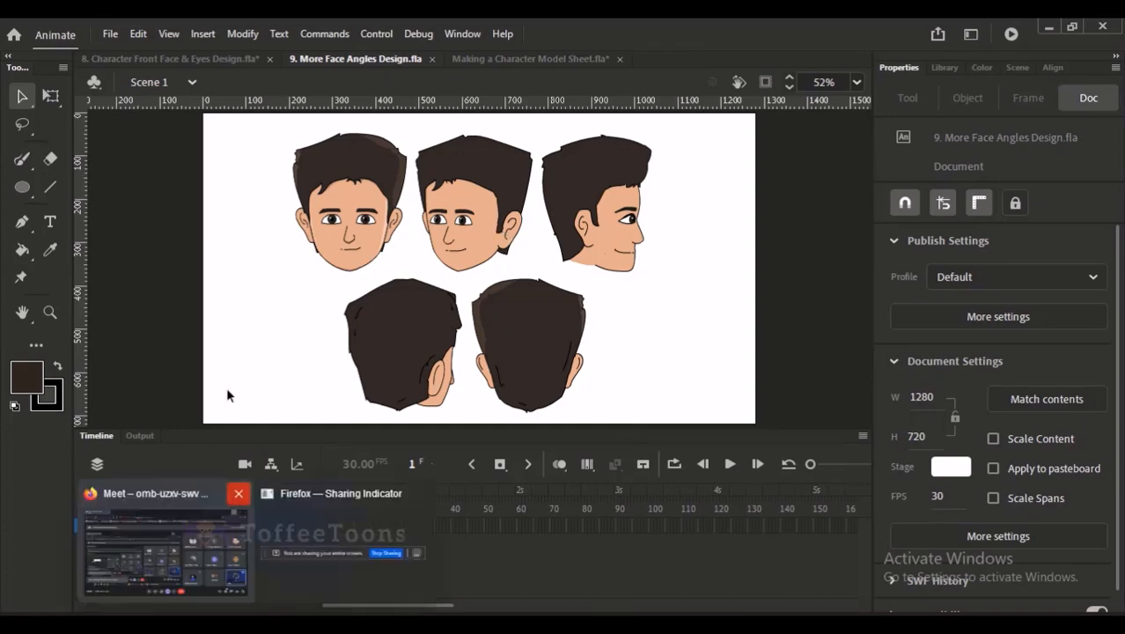
mouse_move(264, 607)
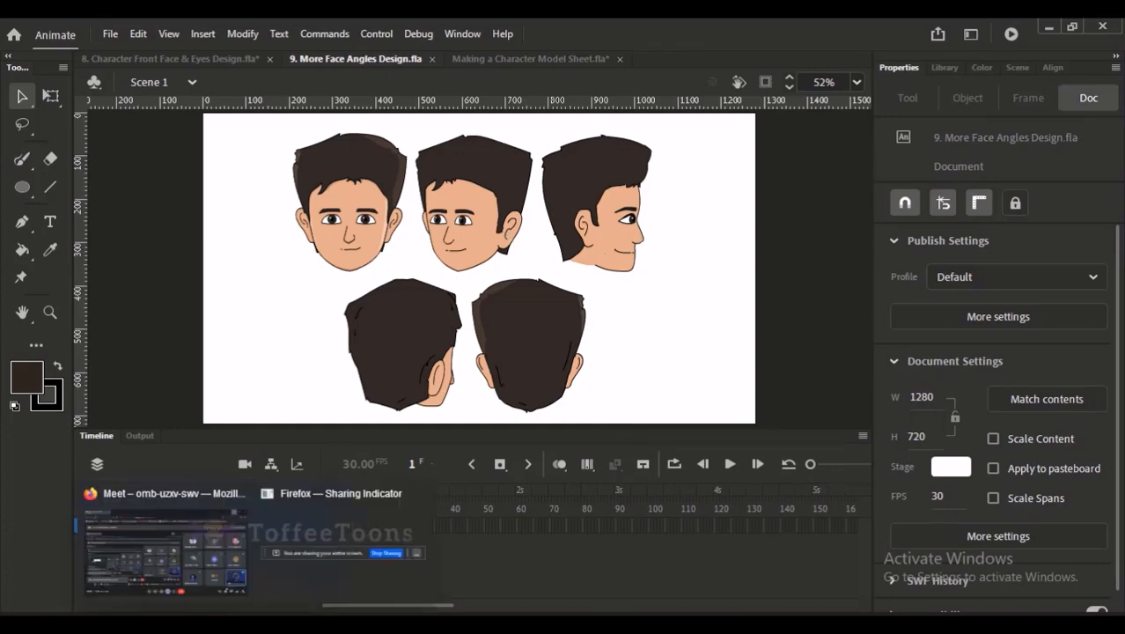
left_click(224, 574)
left_click(352, 550)
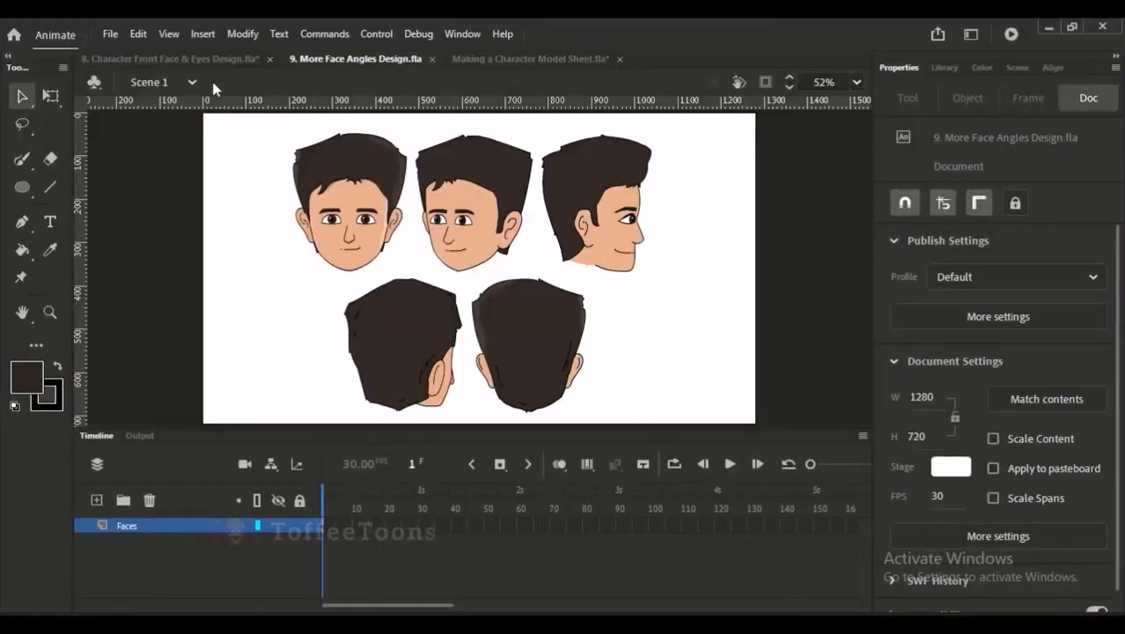
Step: Close the Front Face & Eyes Design and Character Model Sheet documents, discarding the model sheet's changes, and shrink the timeline to enlarge the stage area
left_click(239, 62)
left_click(268, 59)
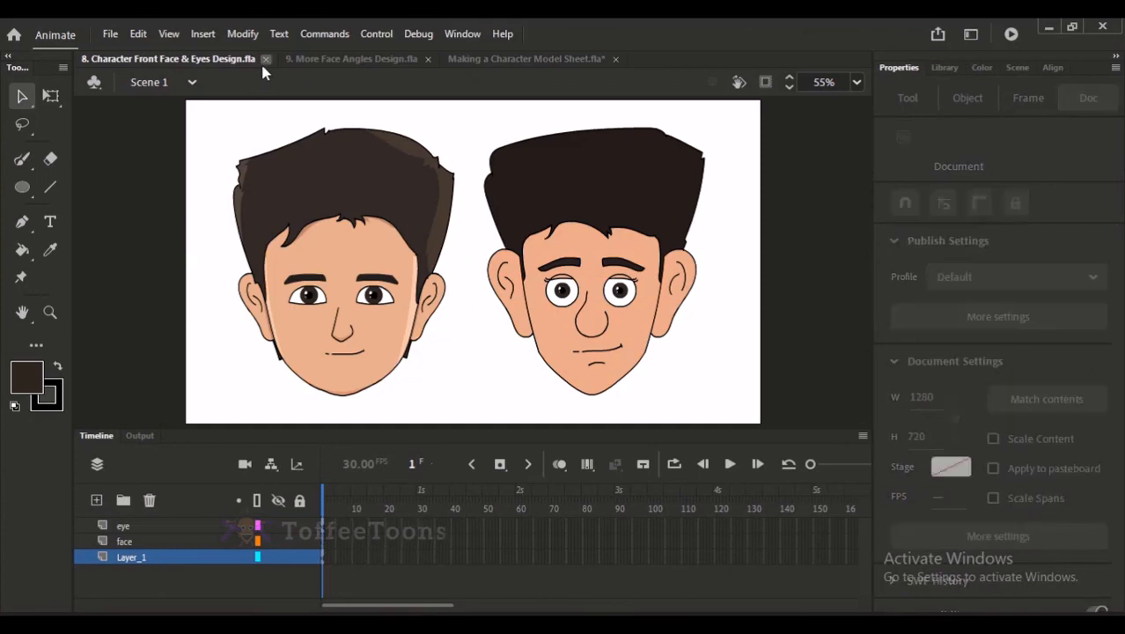
left_click(411, 59)
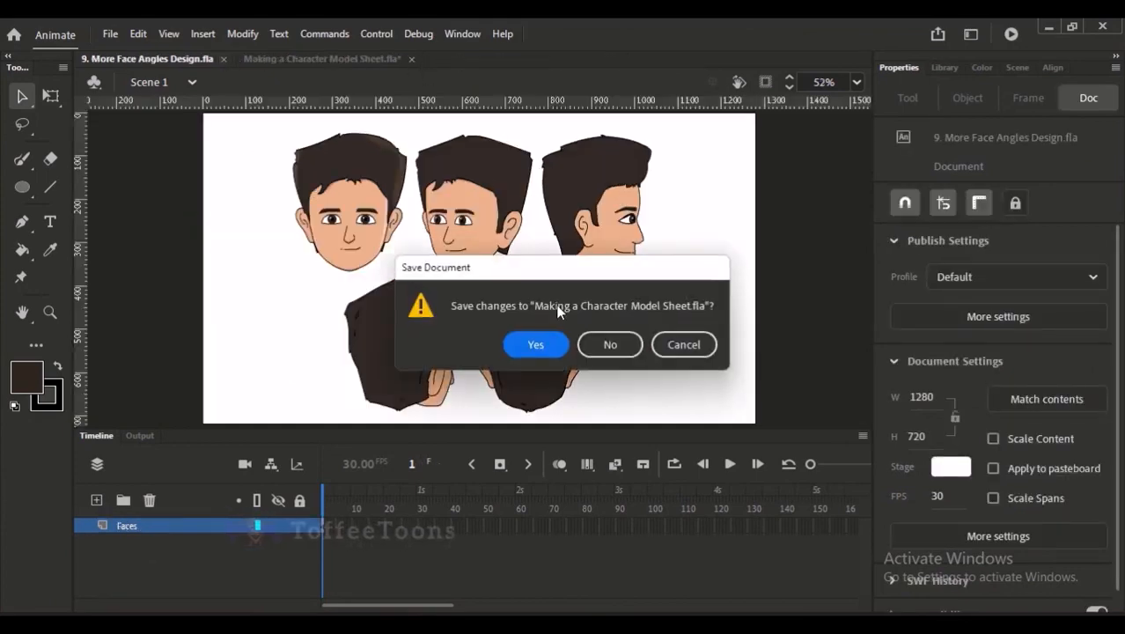
left_click(615, 352)
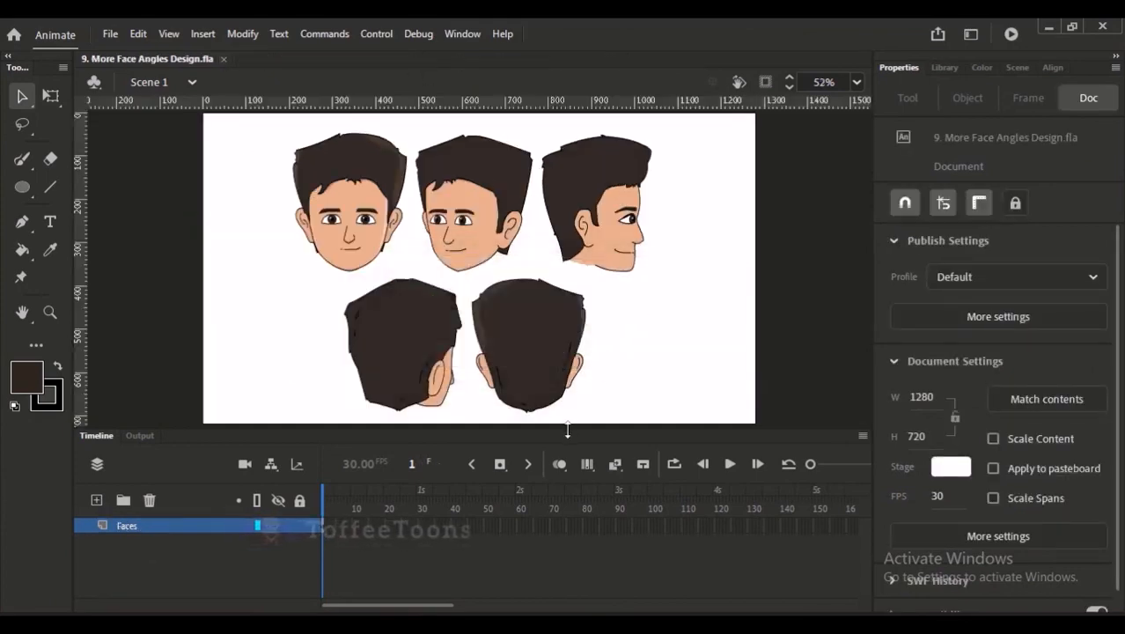
left_click_drag(567, 429, 572, 483)
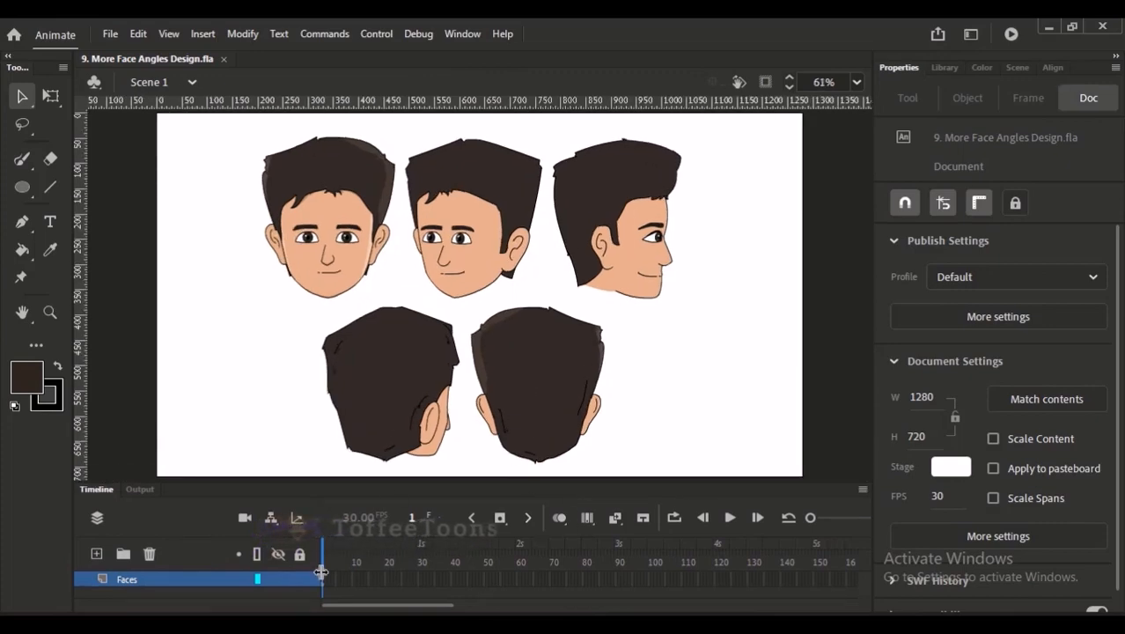
Step: Switch to the Google Meet call, open the in-call messages to read the latest question, and return to Animate
left_click(228, 558)
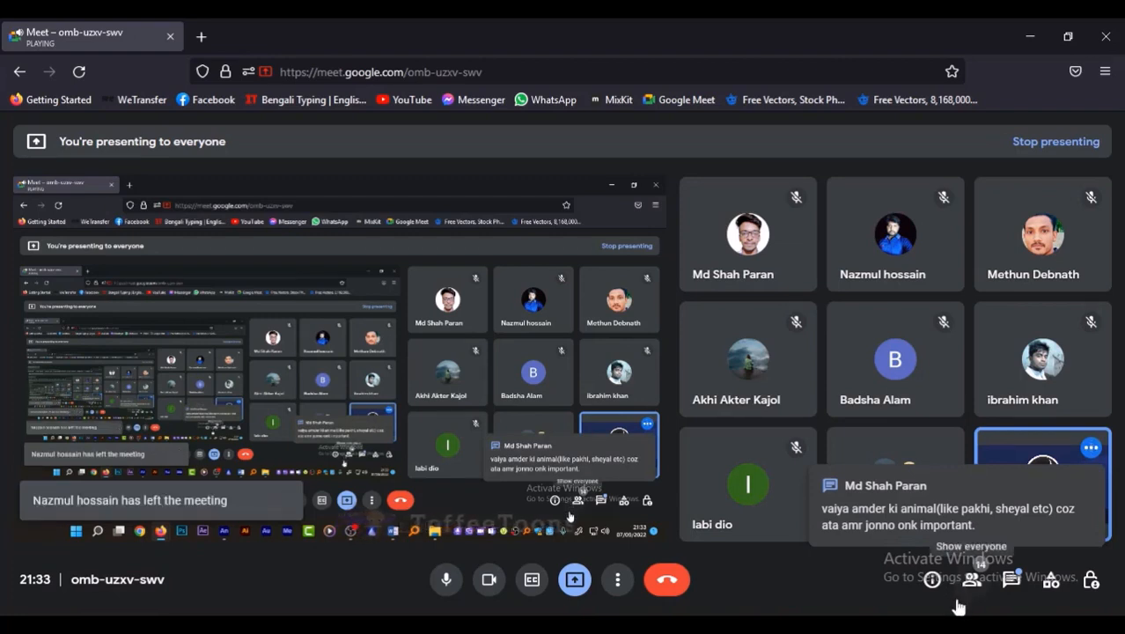
left_click(1010, 577)
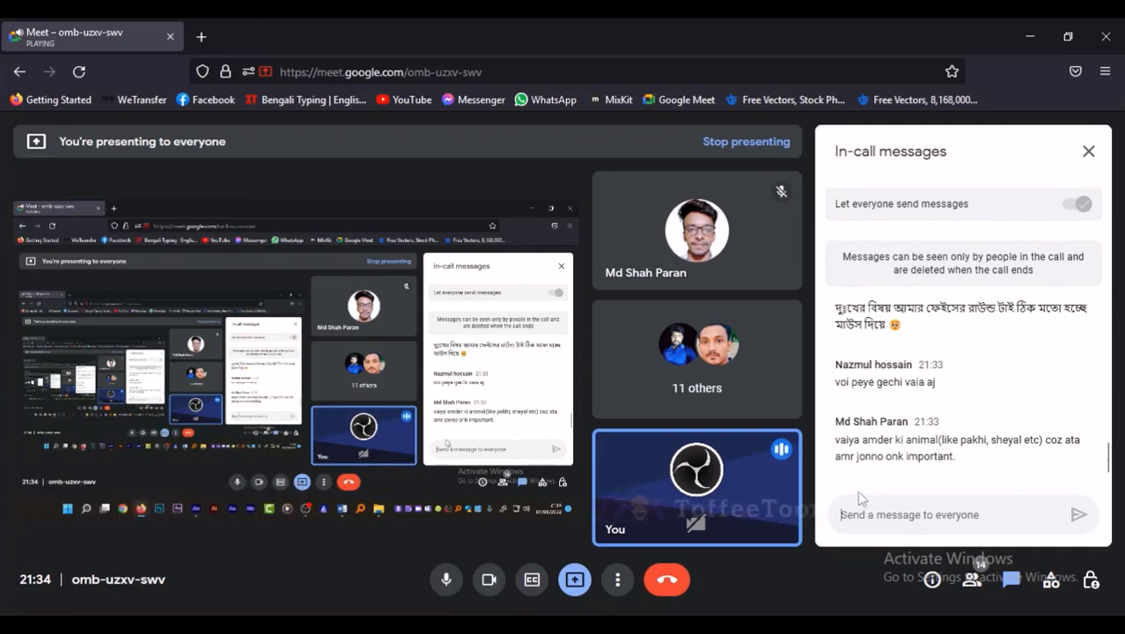
mouse_move(782, 463)
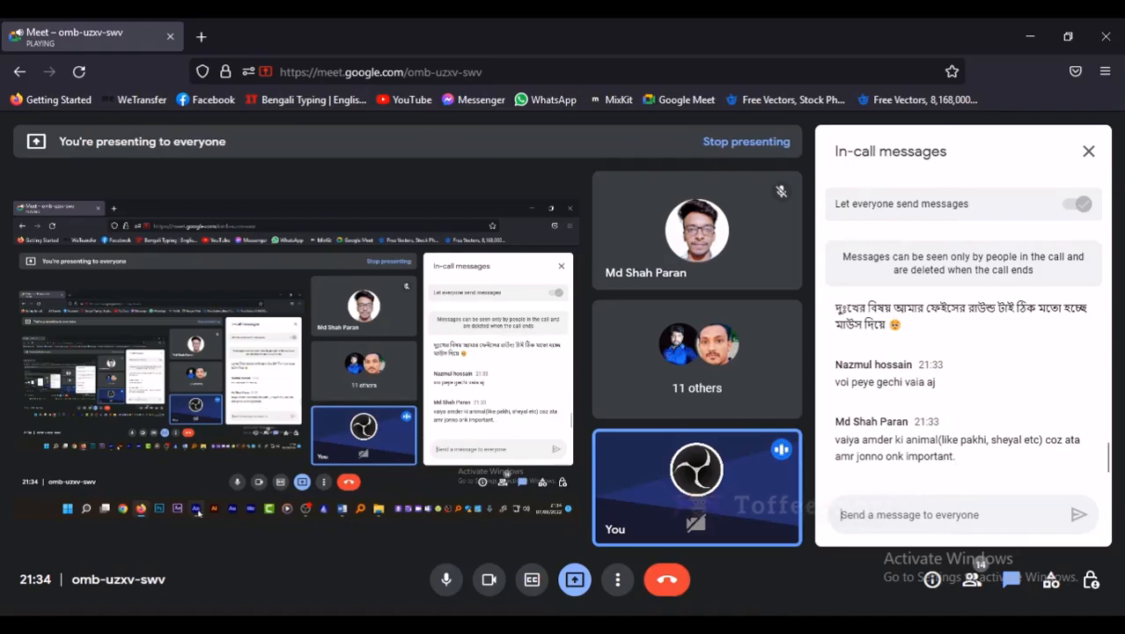
left_click(364, 629)
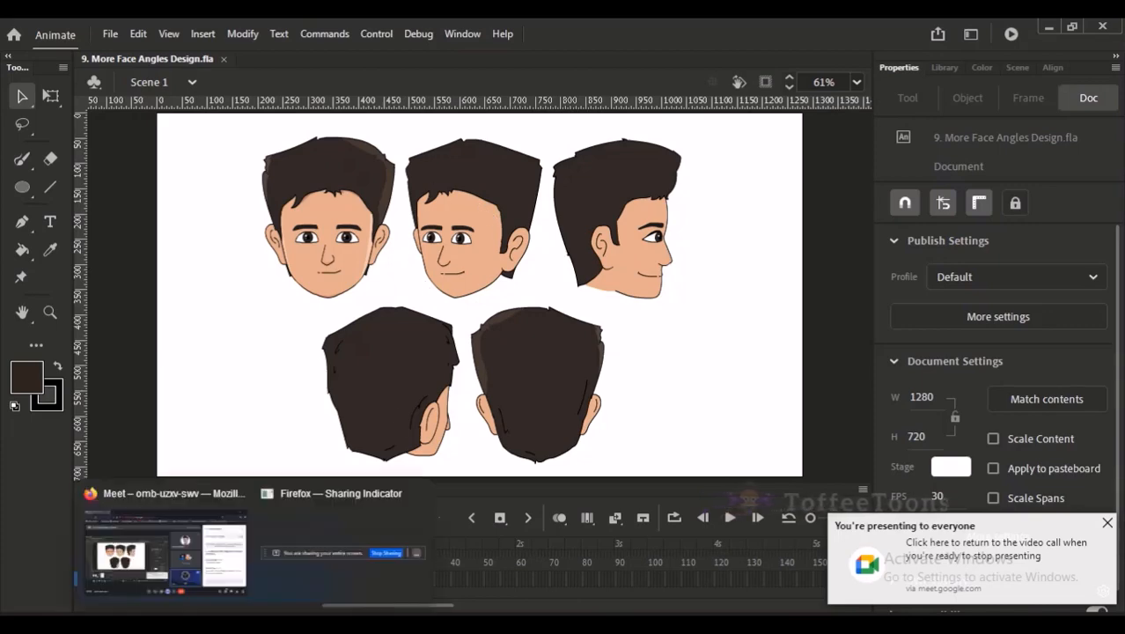
Step: Return to the Google Meet call and review the recent and earlier in-call messages
left_click(221, 577)
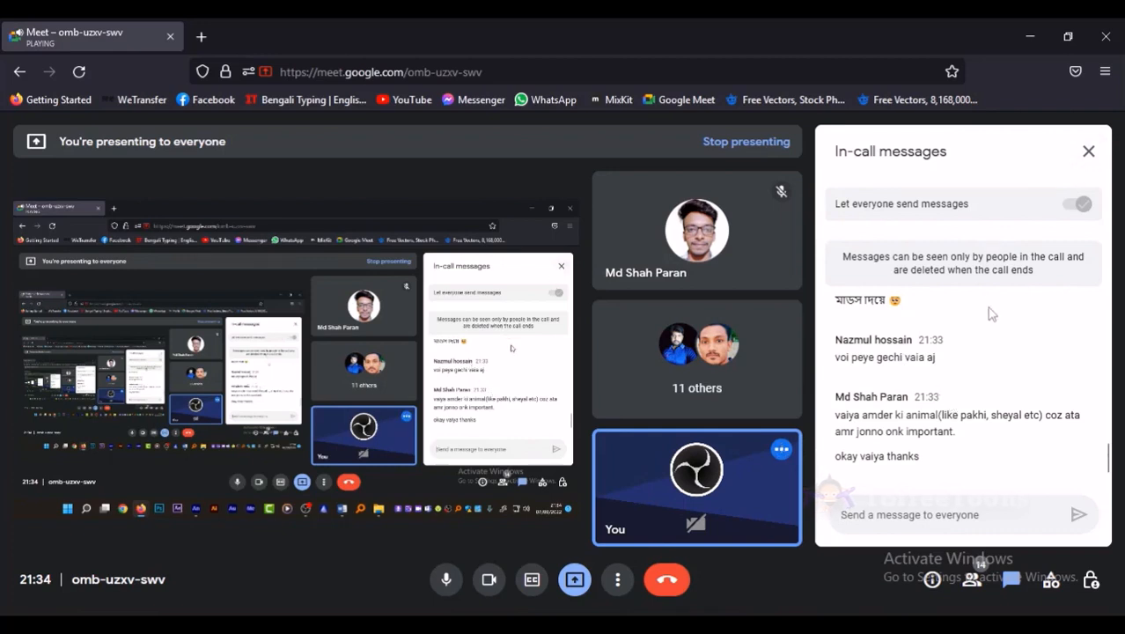
left_click_drag(892, 329, 917, 352)
left_click(901, 341)
scroll(913, 354, "up", 2)
scroll(916, 352, "down", 3)
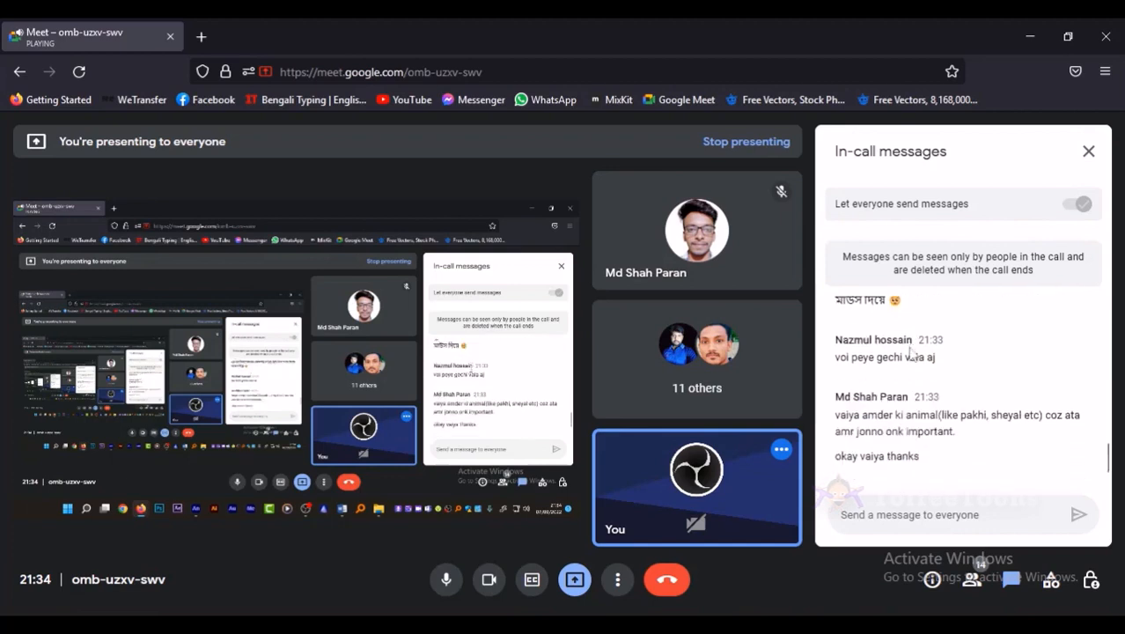
scroll(911, 348, "up", 4)
scroll(904, 343, "up", 1)
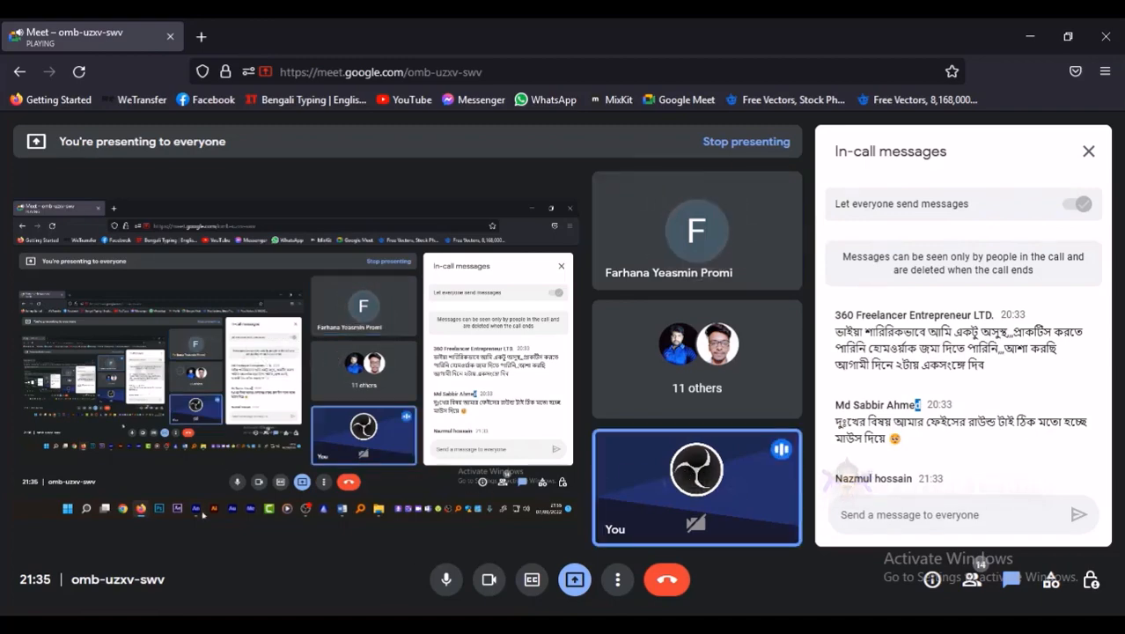
Step: Open freepik.com in a new Firefox tab and dismiss the presenting notification
left_click(364, 630)
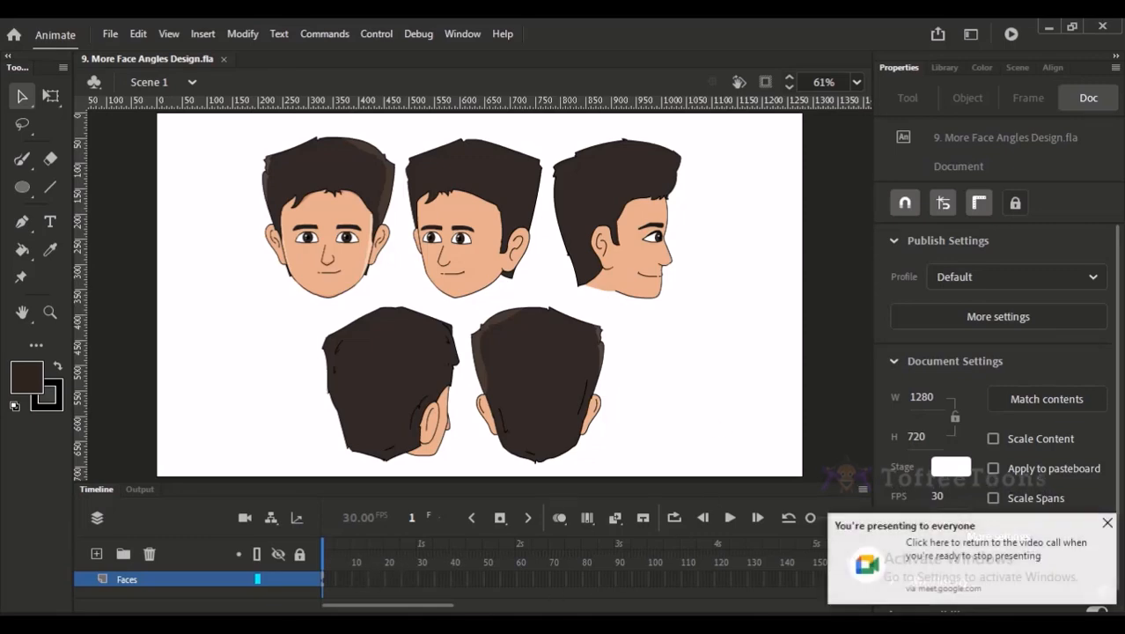
left_click(168, 550)
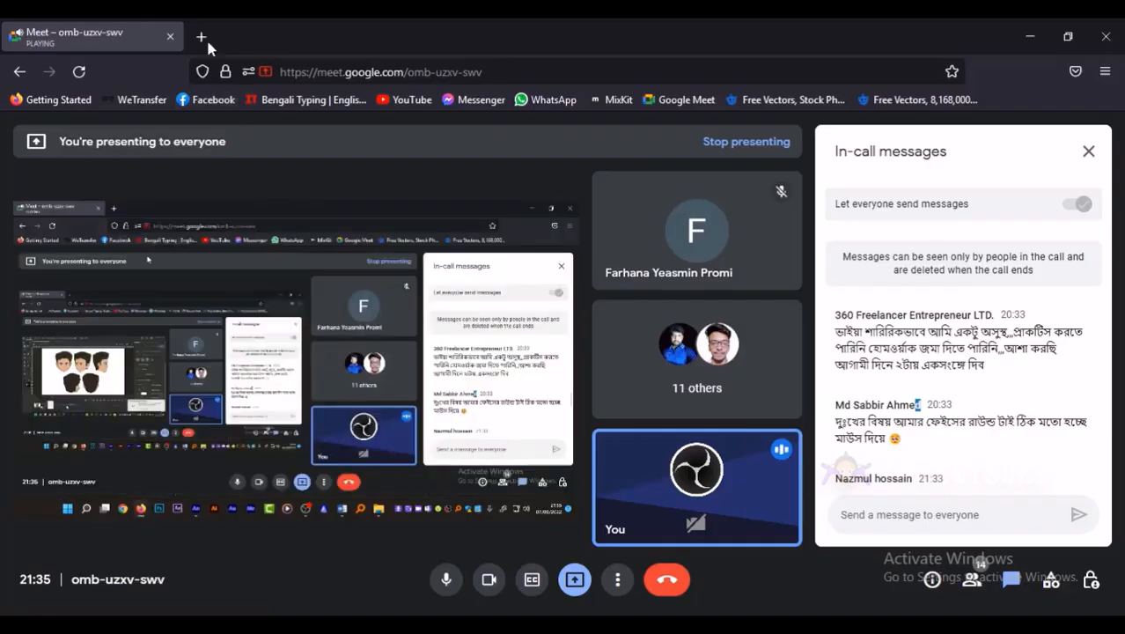
left_click(206, 37)
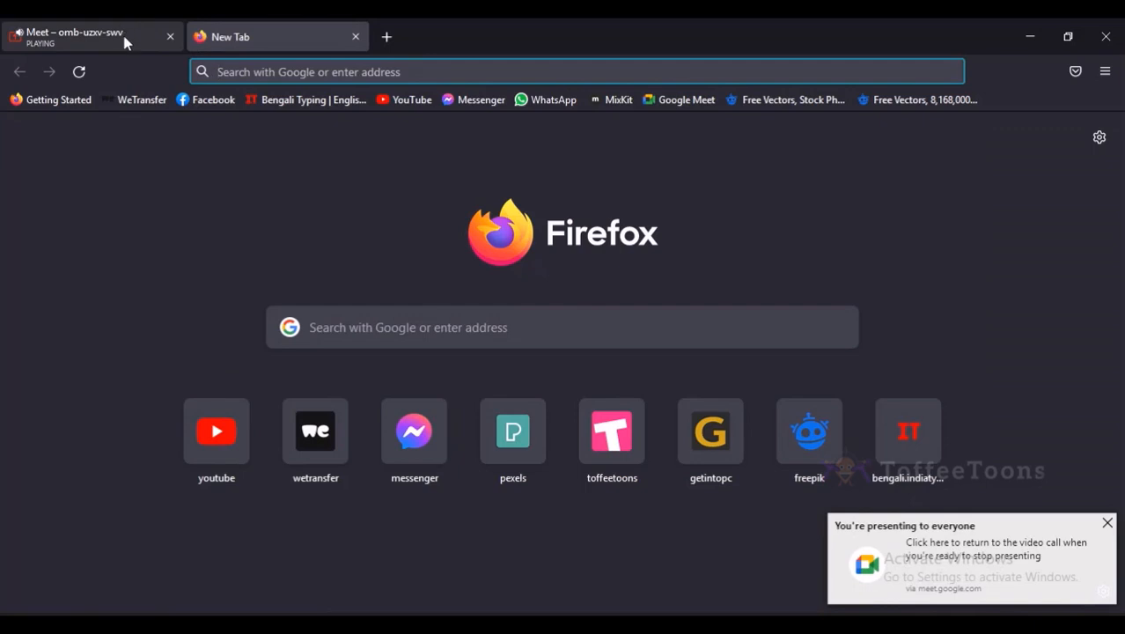
type("freepik.com")
key("Return")
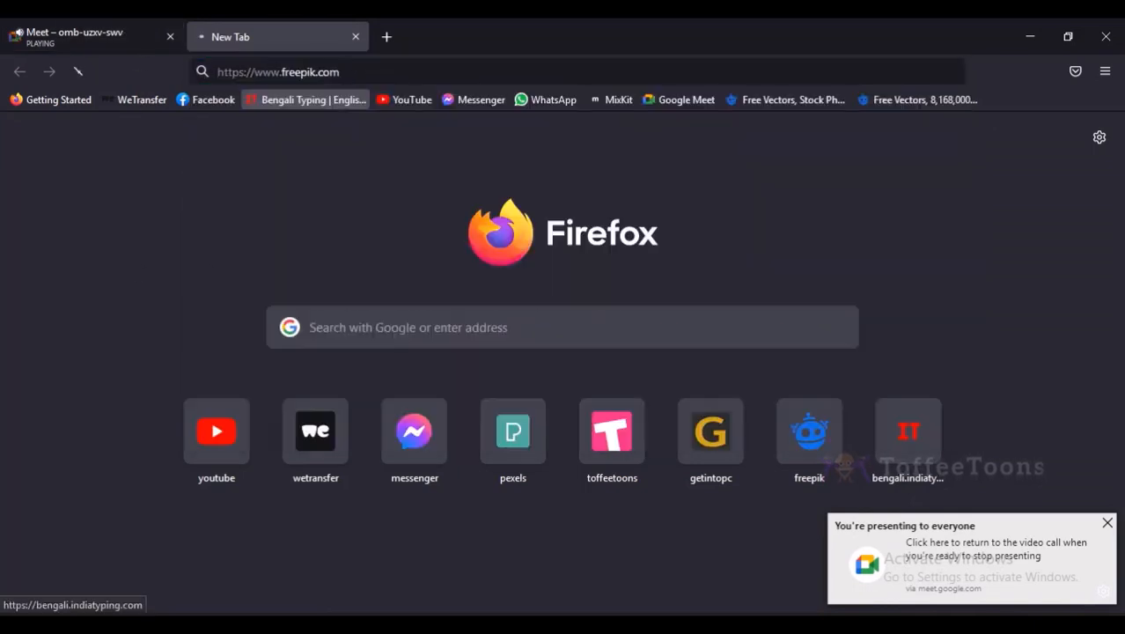
left_click(1108, 523)
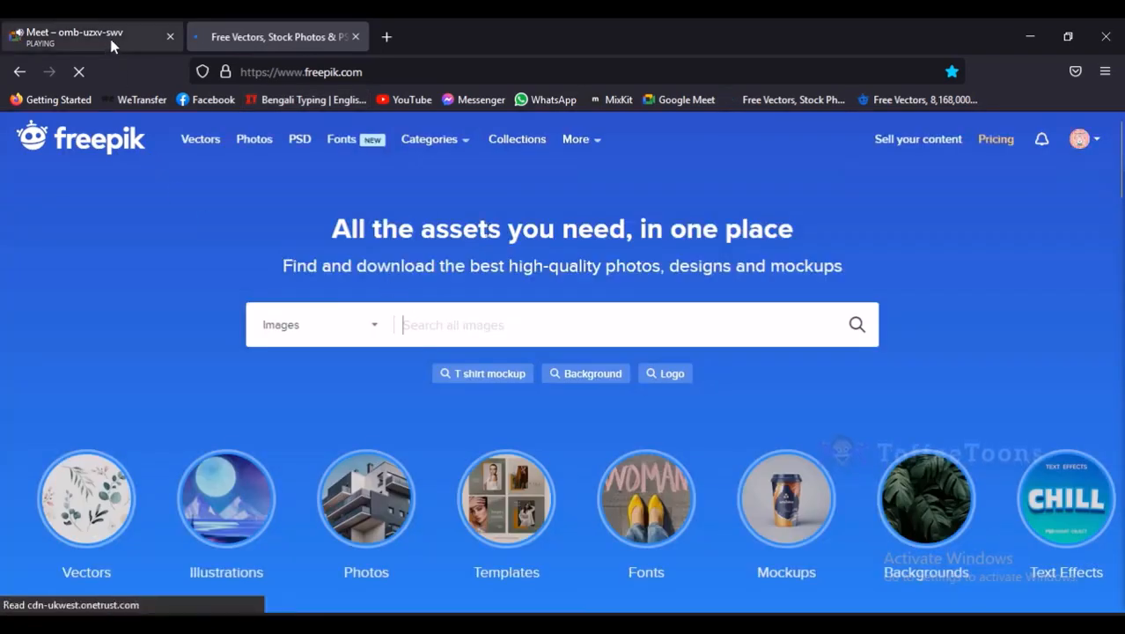
left_click(112, 46)
mouse_move(724, 255)
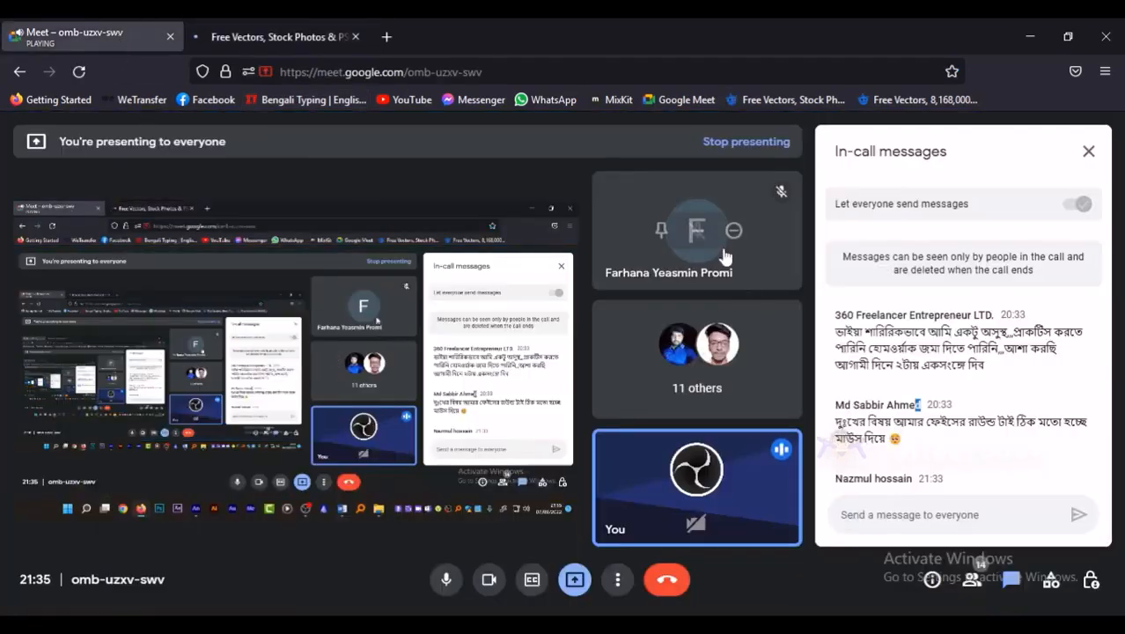
mouse_move(376, 612)
left_click(398, 524)
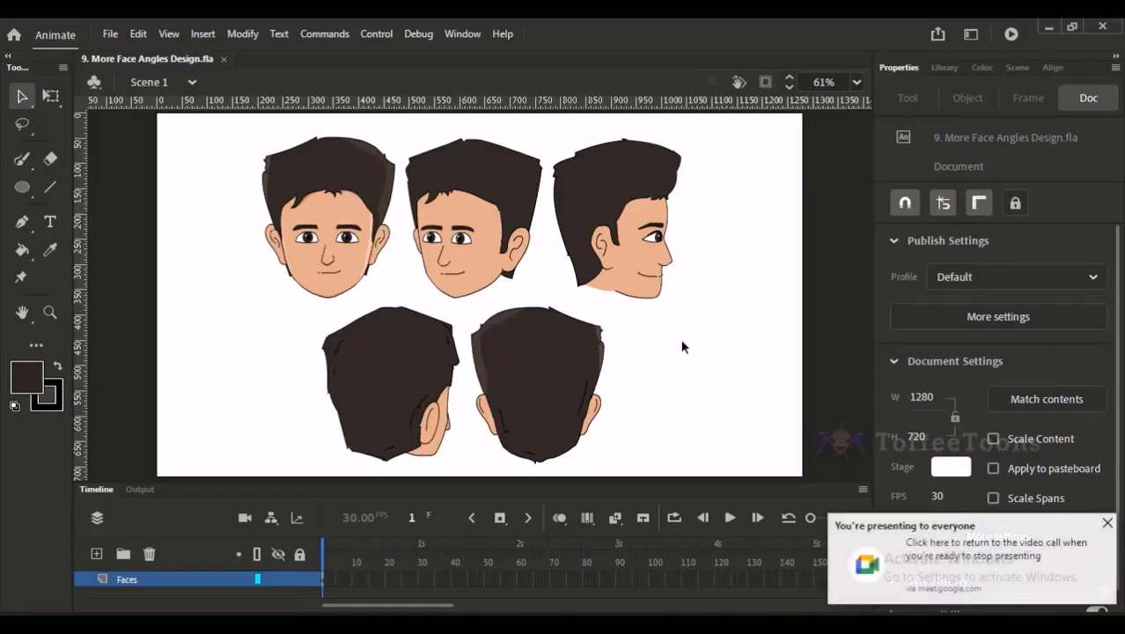
left_click(1048, 26)
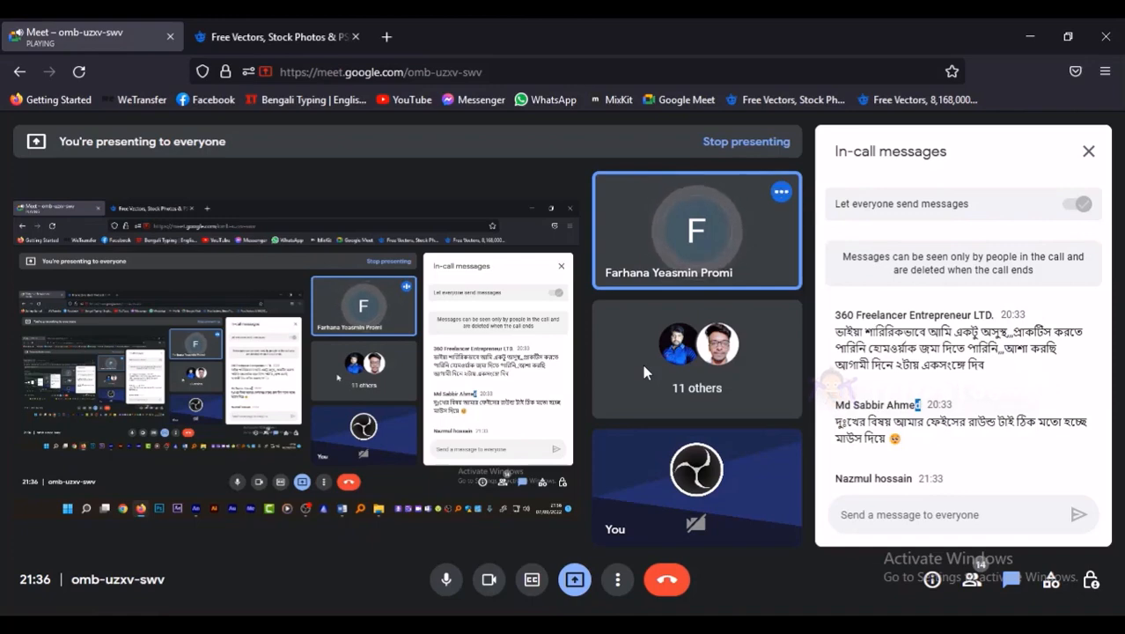
left_click(1030, 34)
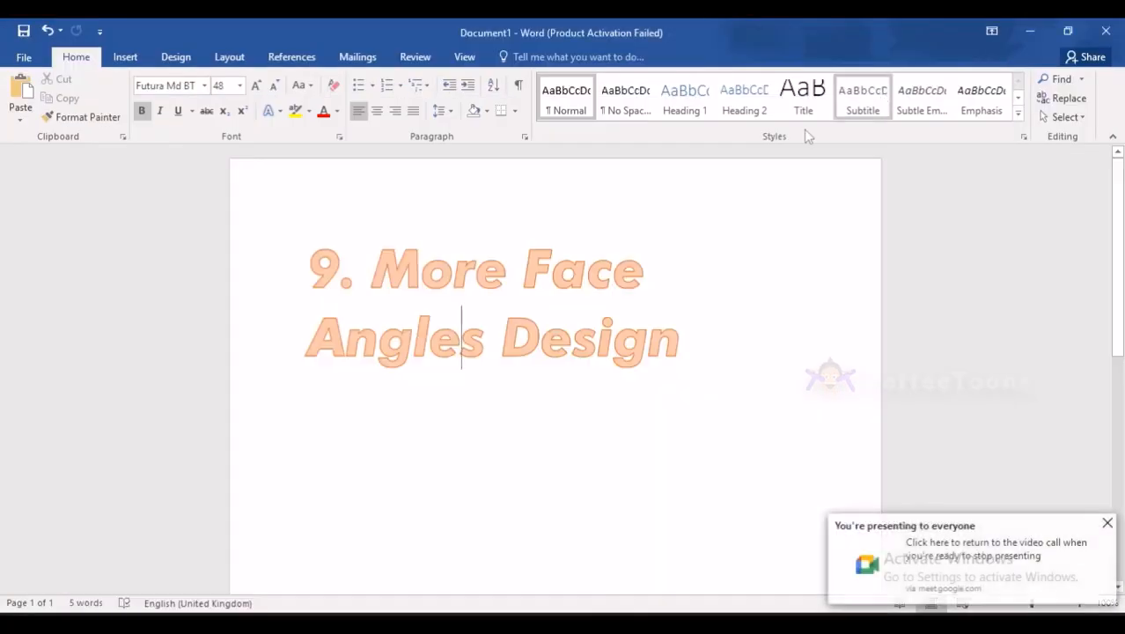
key("alt+Tab")
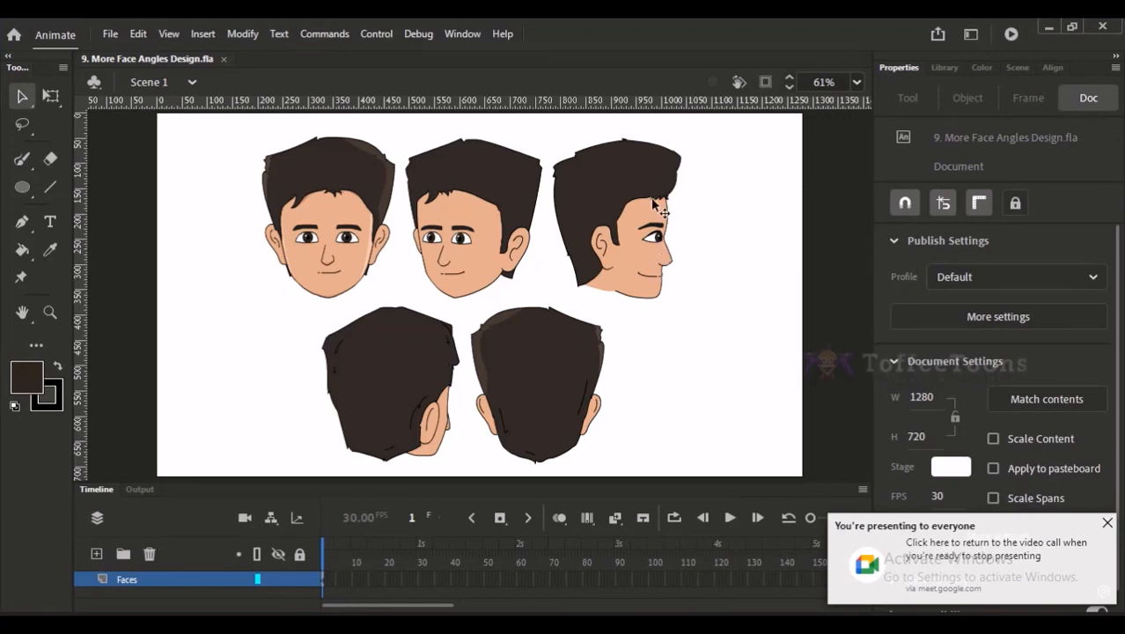
Step: Select the side-view face and examine its profile up close against the other head angles
left_click_drag(572, 153, 655, 349)
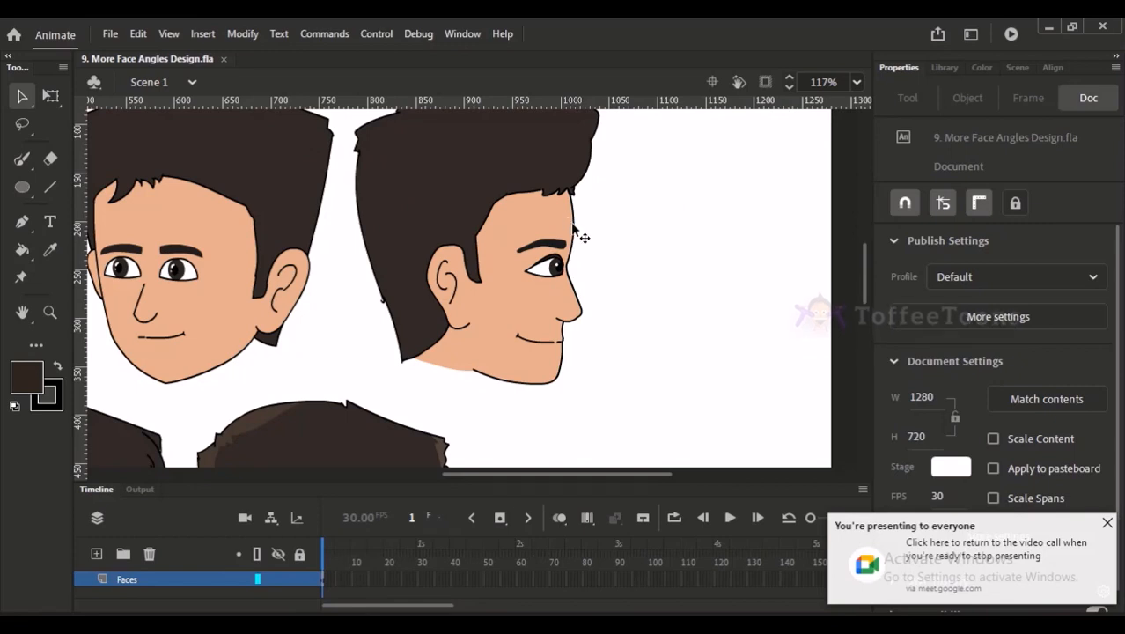
left_click_drag(573, 233, 574, 231)
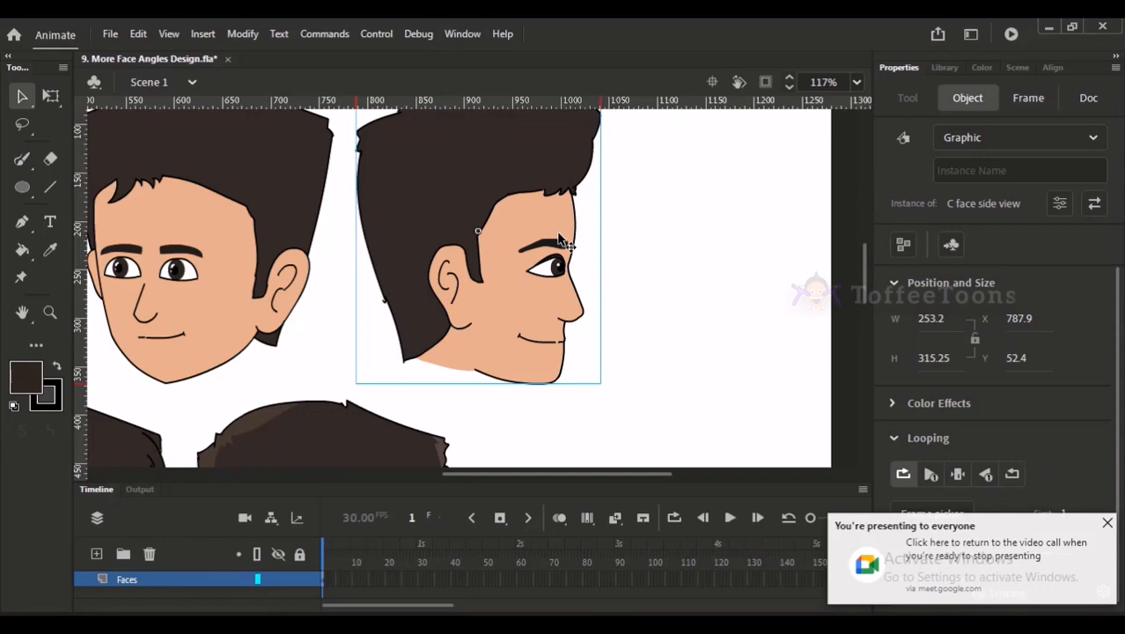
key("ctrl+2")
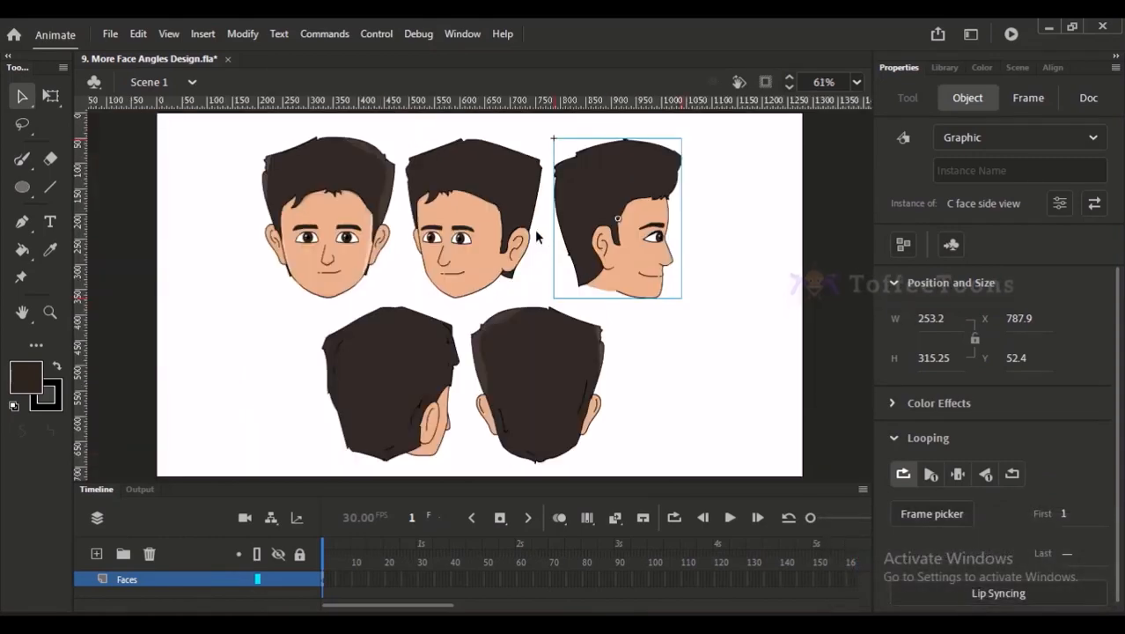
left_click_drag(565, 186, 661, 340)
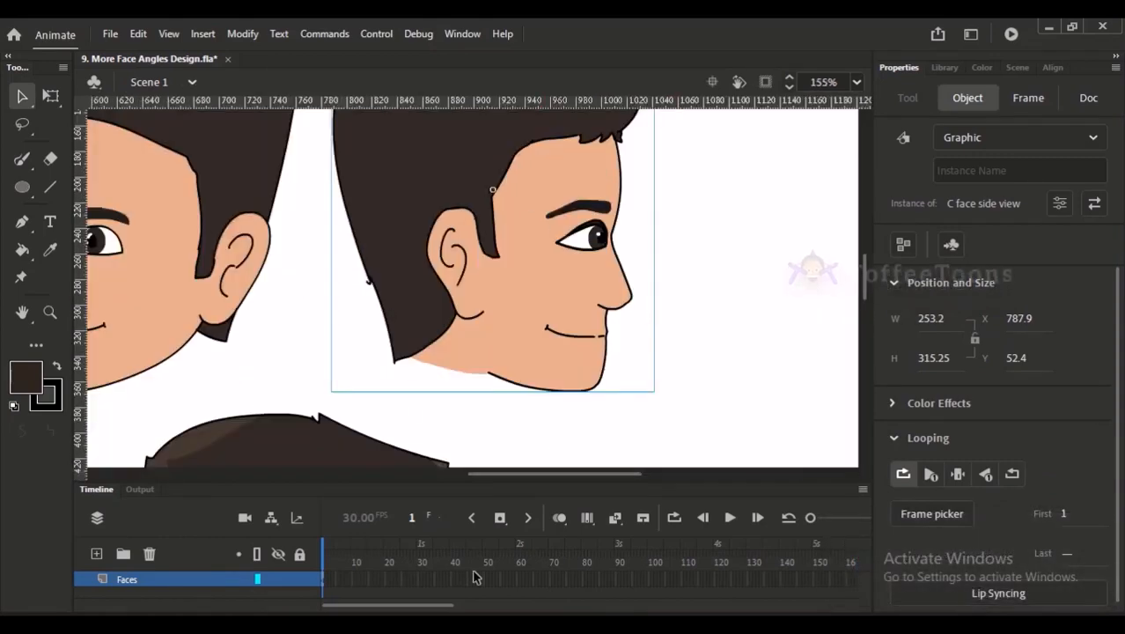
key("ctrl+2")
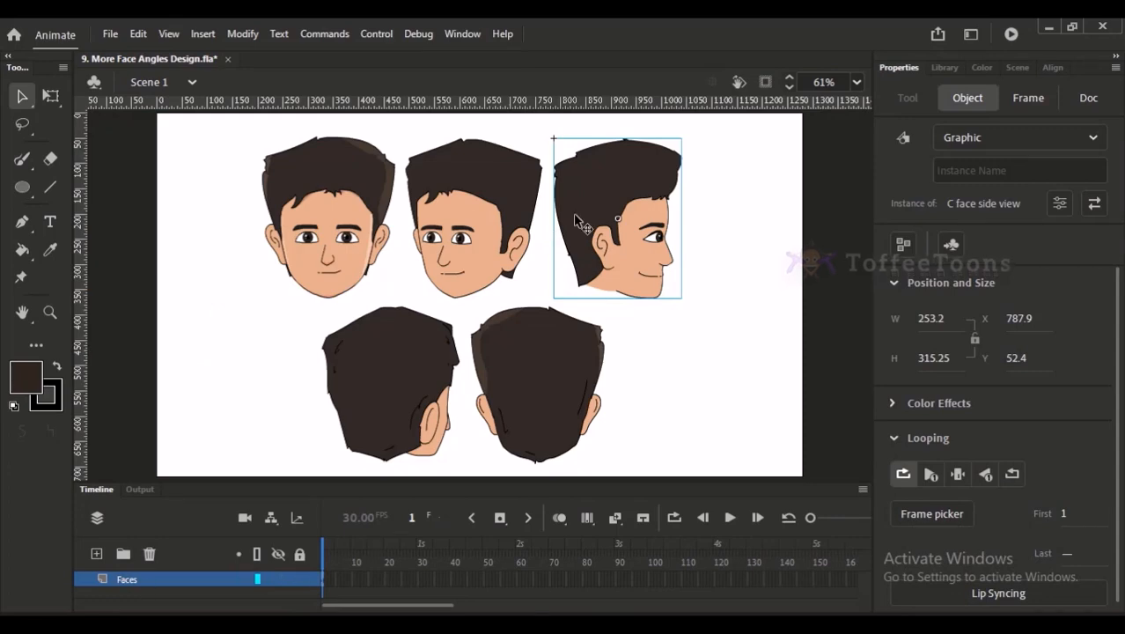
Step: Switch the Faces layer's visibility to reduced opacity in its layer properties and add a new layer above it
right_click(169, 579)
left_click(216, 570)
left_click(510, 260)
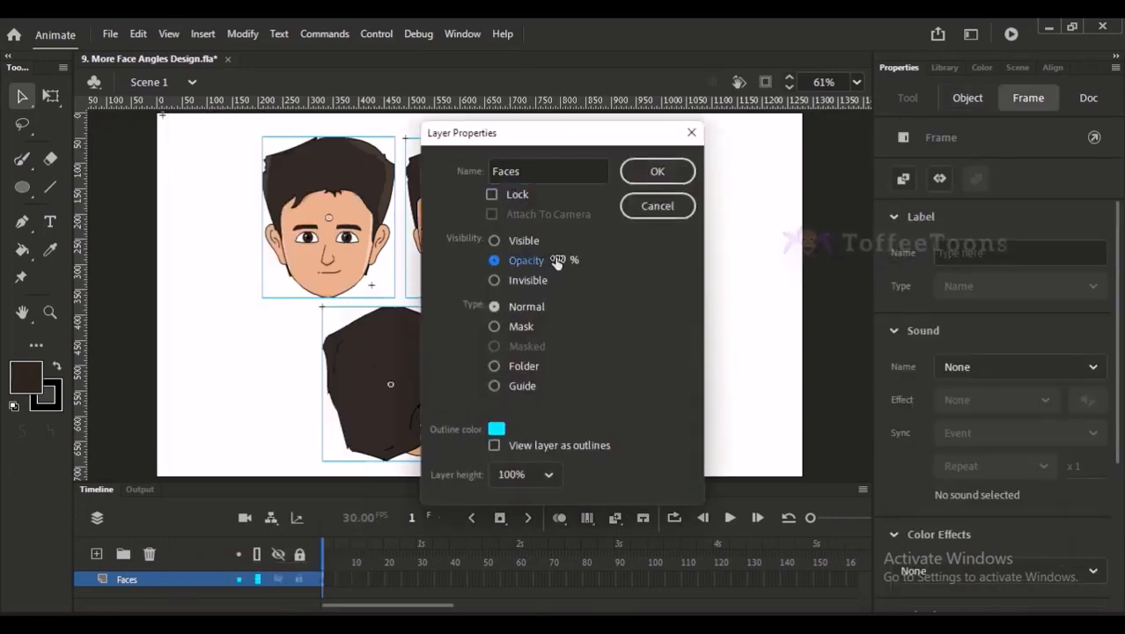
left_click(651, 174)
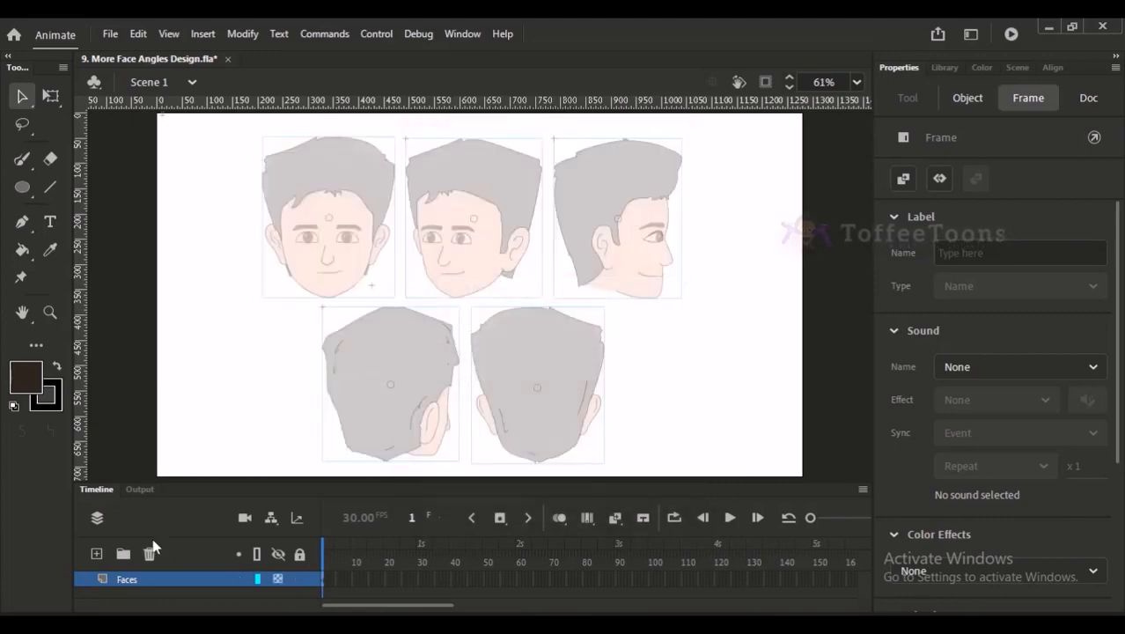
left_click(96, 553)
Step: Try tracing the side face's profile from the hairline down to under the nose with the Paint Brush, and undo the strokes
key("y")
scroll(669, 203, "up", 5)
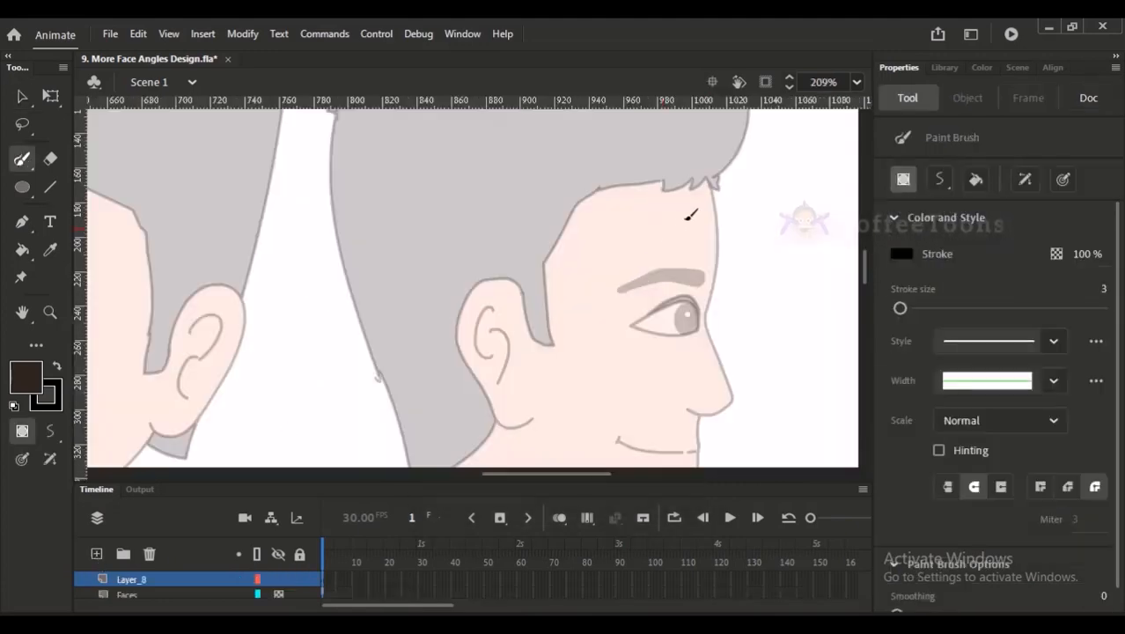
mouse_move(707, 181)
left_mouse_down()
mouse_move(720, 233)
mouse_move(706, 288)
mouse_move(733, 377)
mouse_move(695, 407)
left_mouse_up()
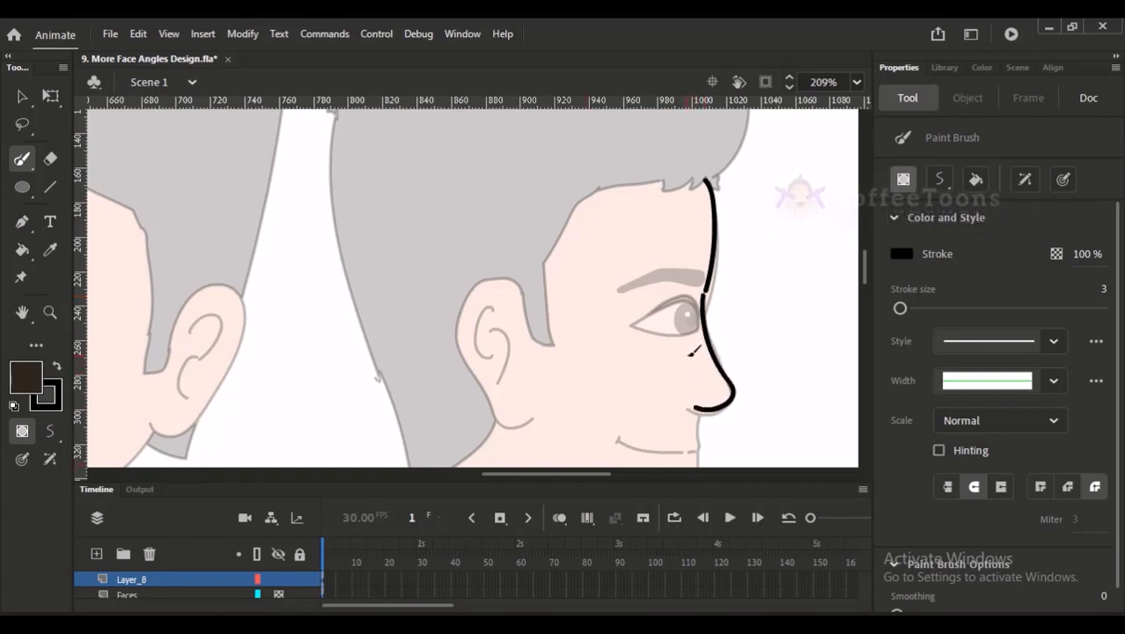
key("ctrl+z")
key("ctrl+z")
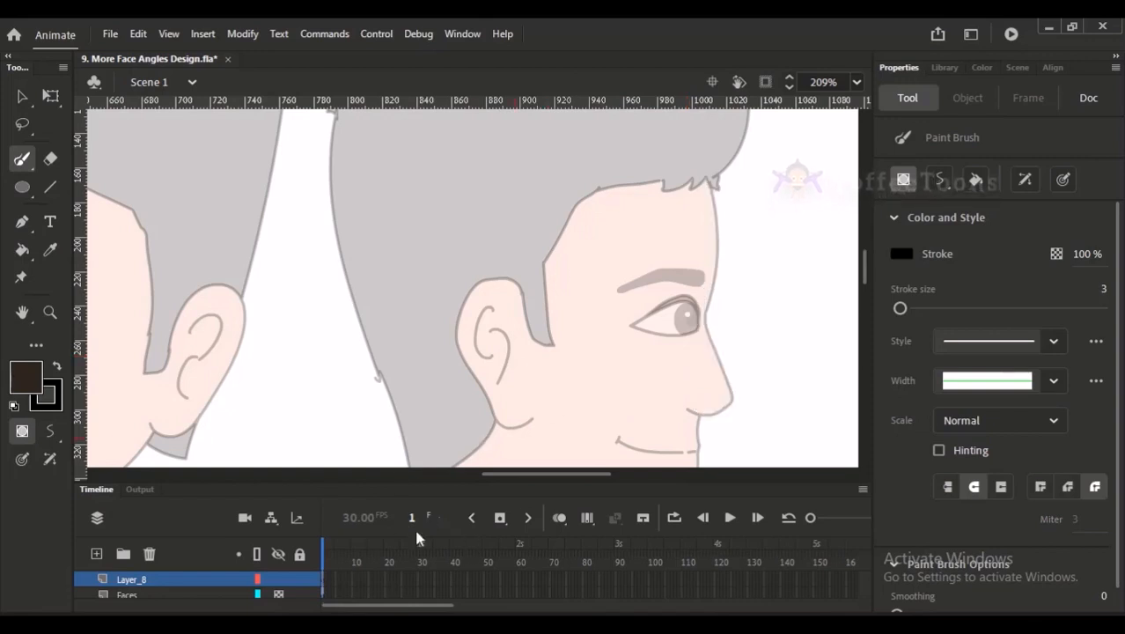
key("ctrl+2")
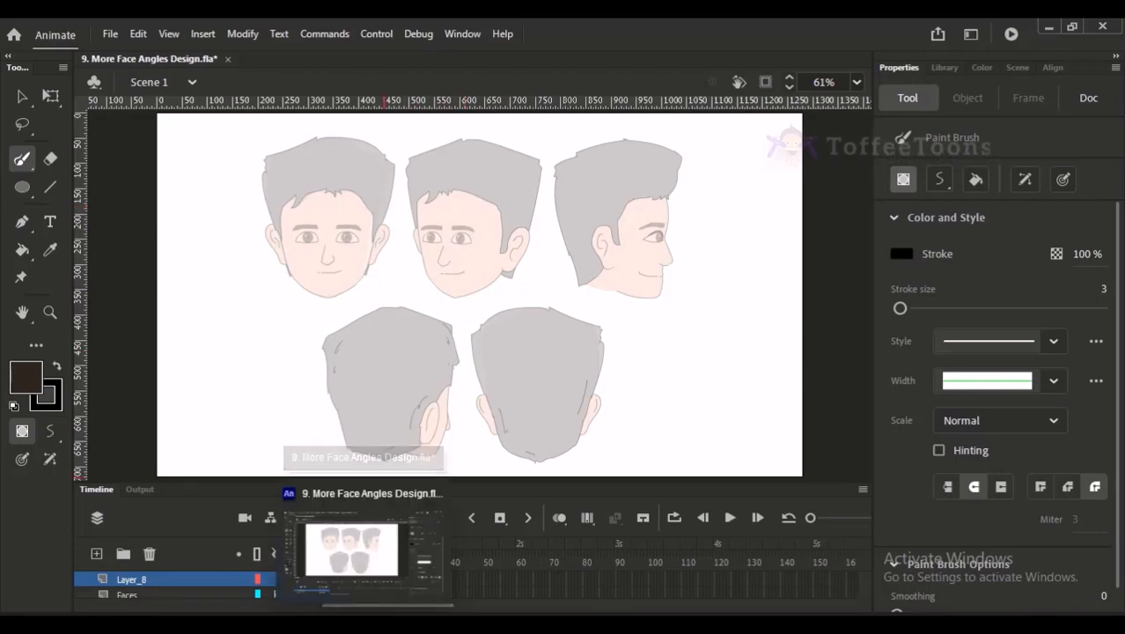
left_click(370, 612)
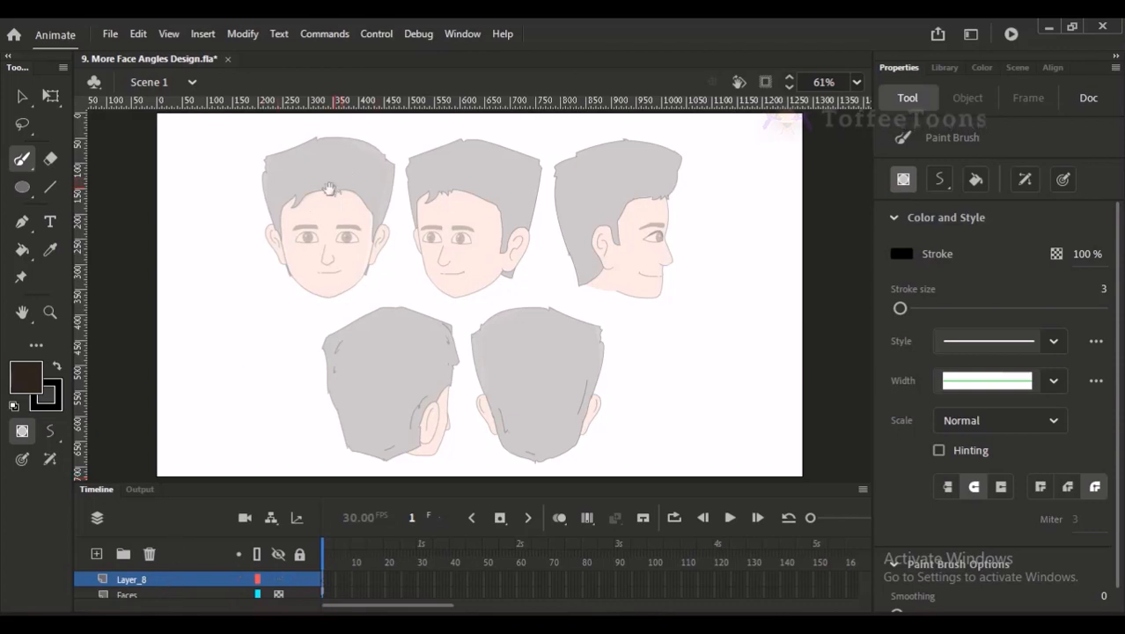
Step: Try tracing the front face's side from the hairline down with the Paint Brush, and undo the stroke
left_click_drag(303, 198, 304, 239)
key("ctrl+z")
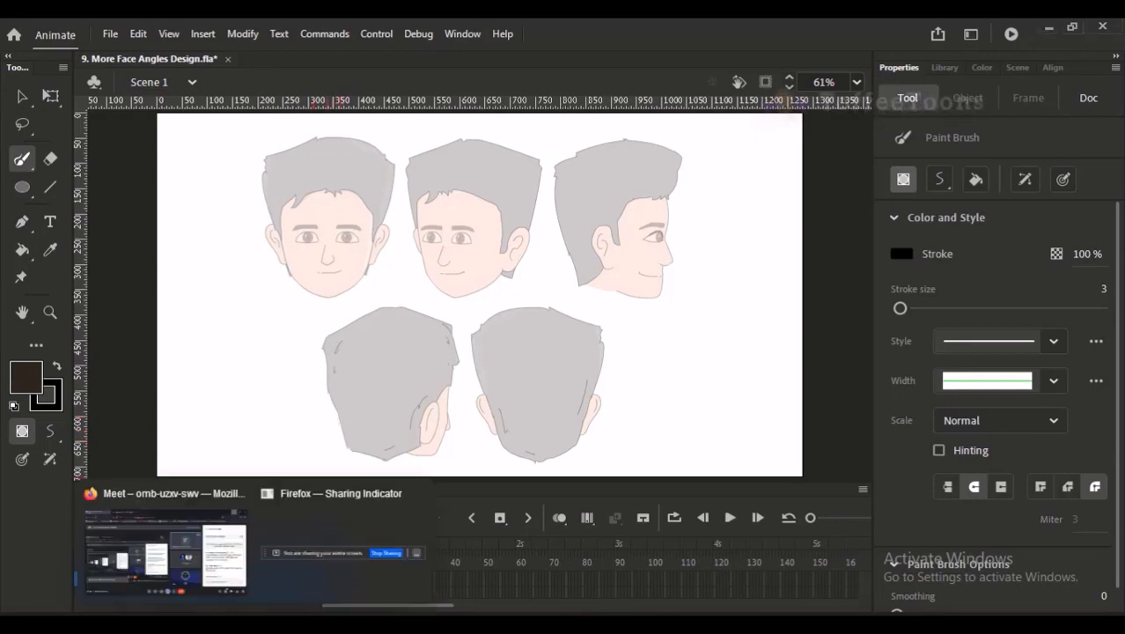
Step: Switch to the Google Meet call in Firefox and read through the recent in-call messages
left_click(150, 554)
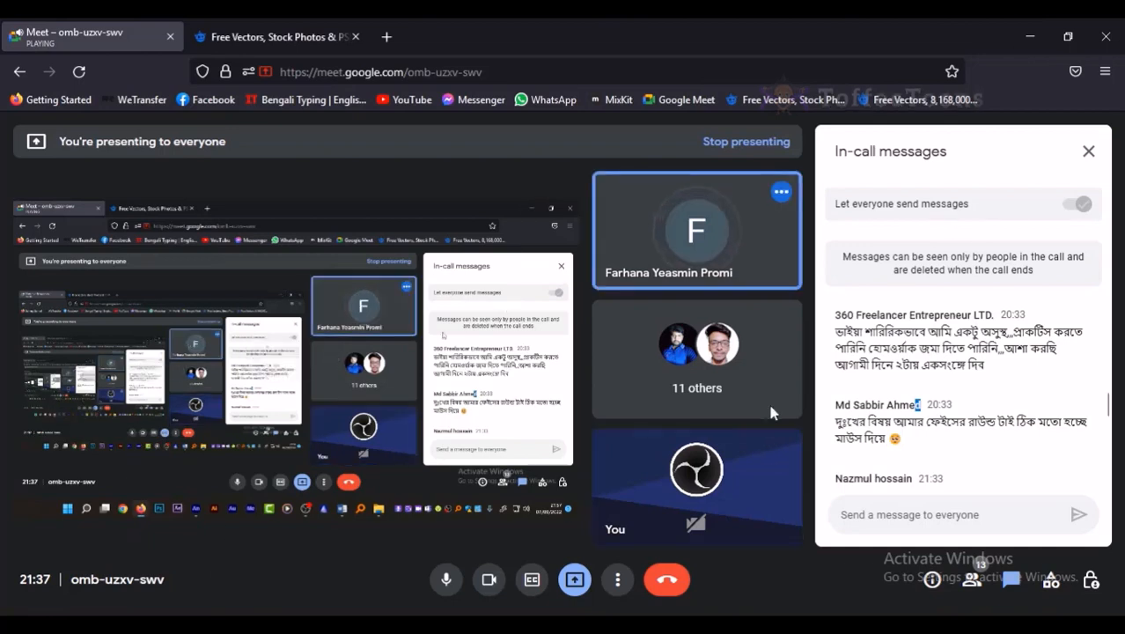
mouse_move(787, 452)
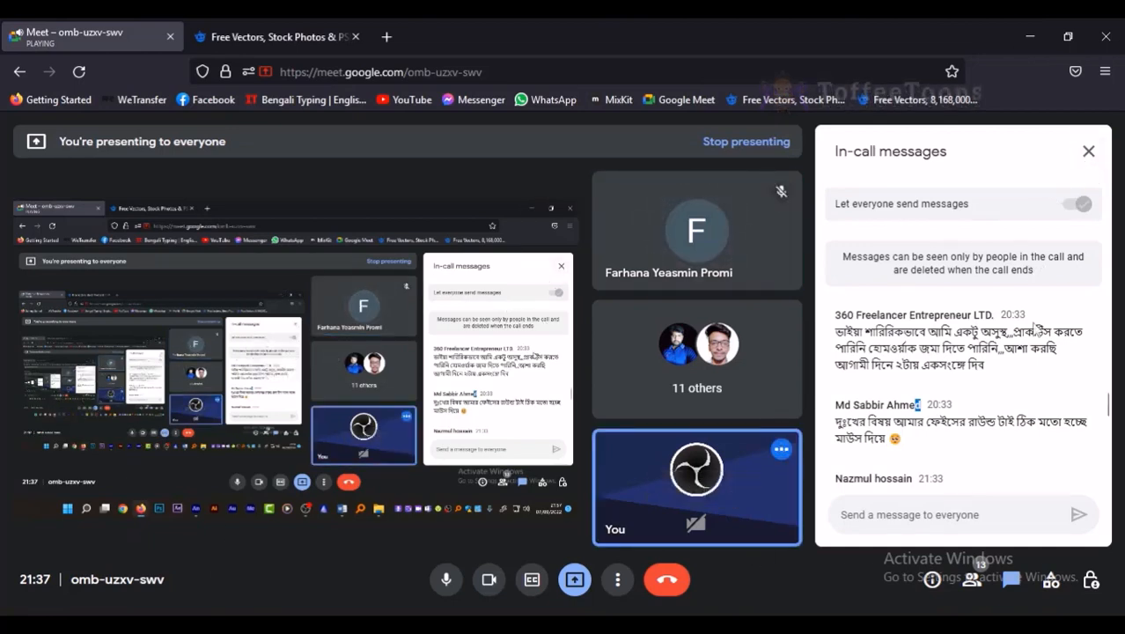
scroll(1033, 330, "down", 10)
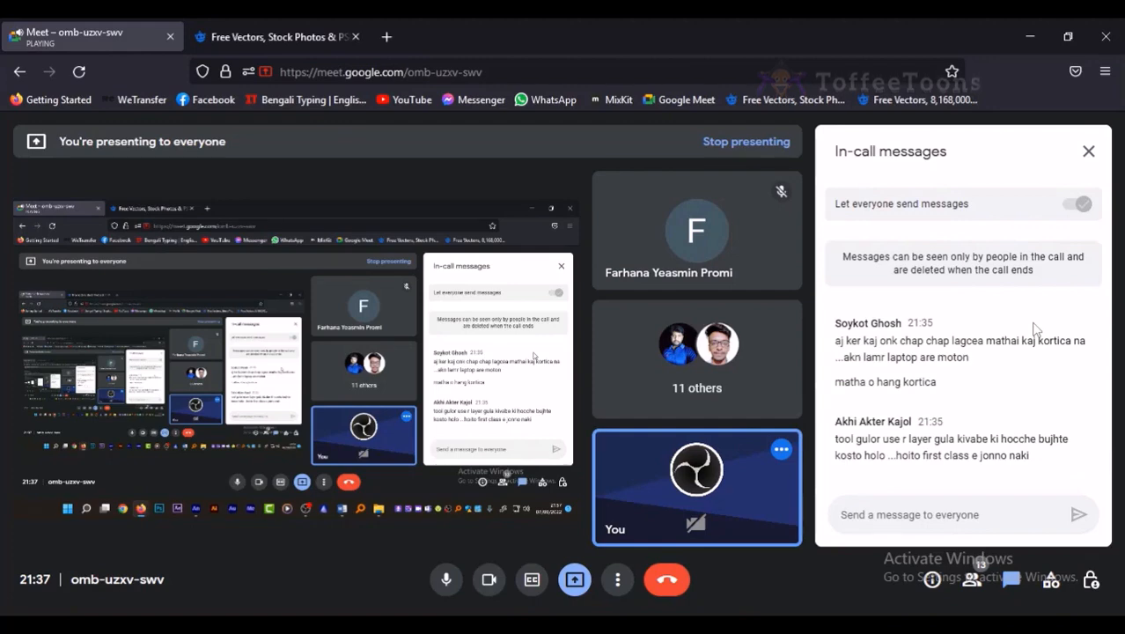
scroll(1036, 328, "up", 2)
scroll(1021, 316, "down", 2)
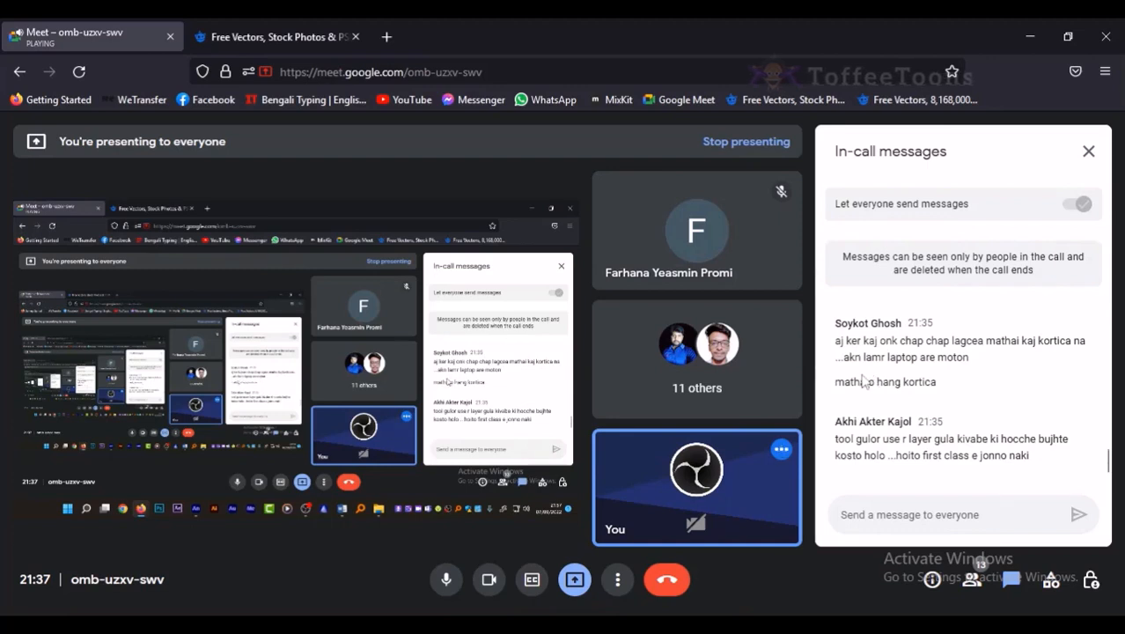
scroll(862, 380, "up", 1)
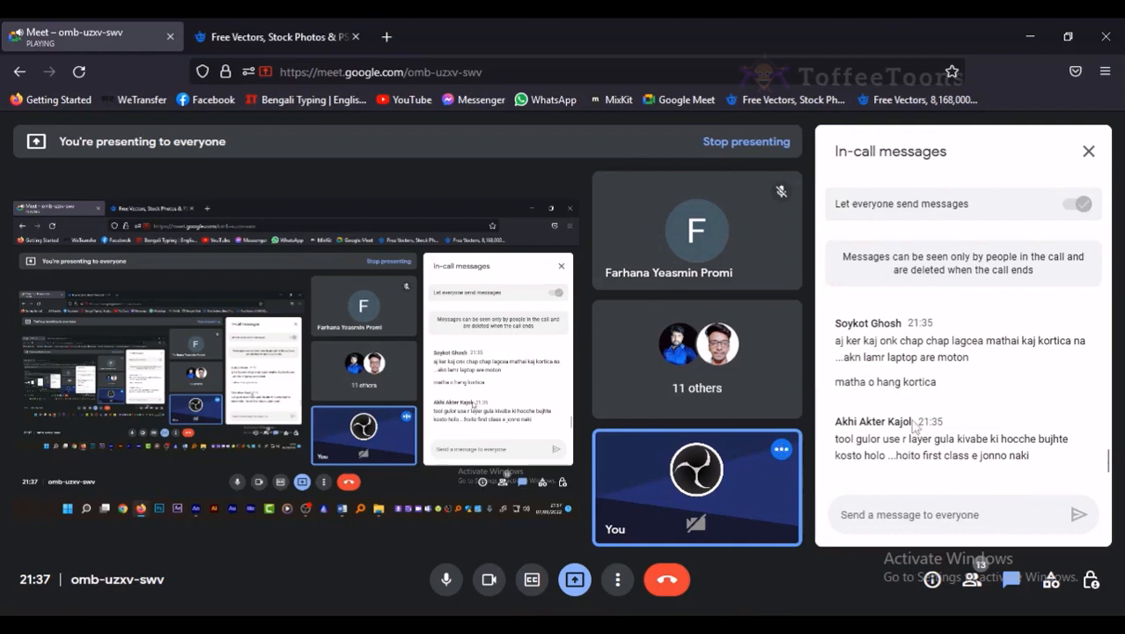
scroll(916, 429, "up", 1)
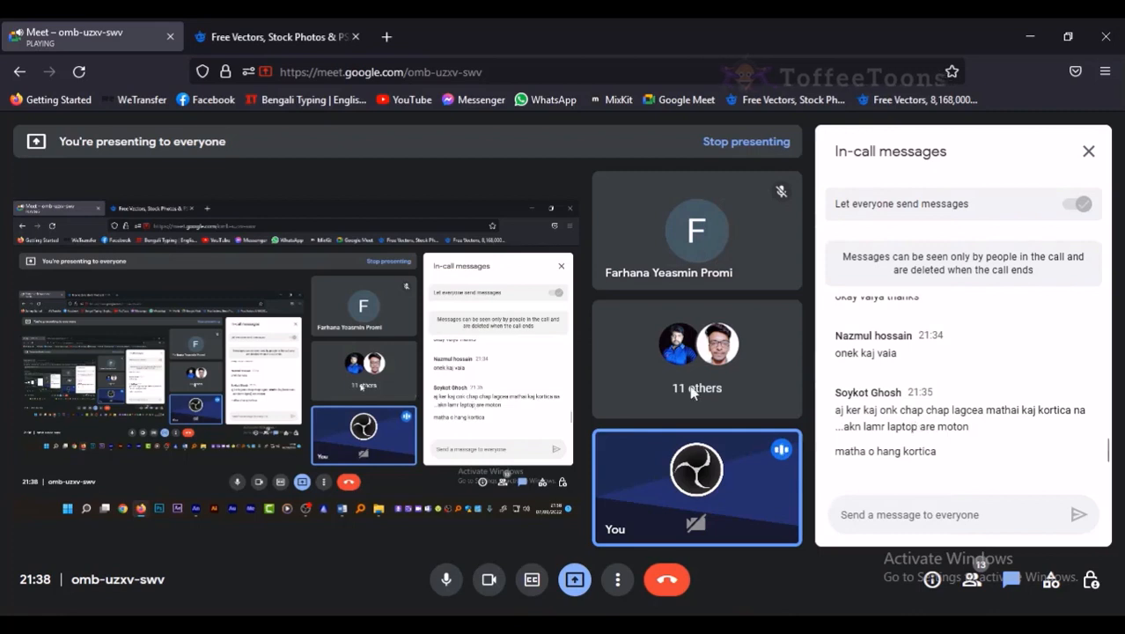
Step: Switch to Animate, delete Layer_8, and set the Faces layer's visibility to Visible in its layer properties
left_click(581, 631)
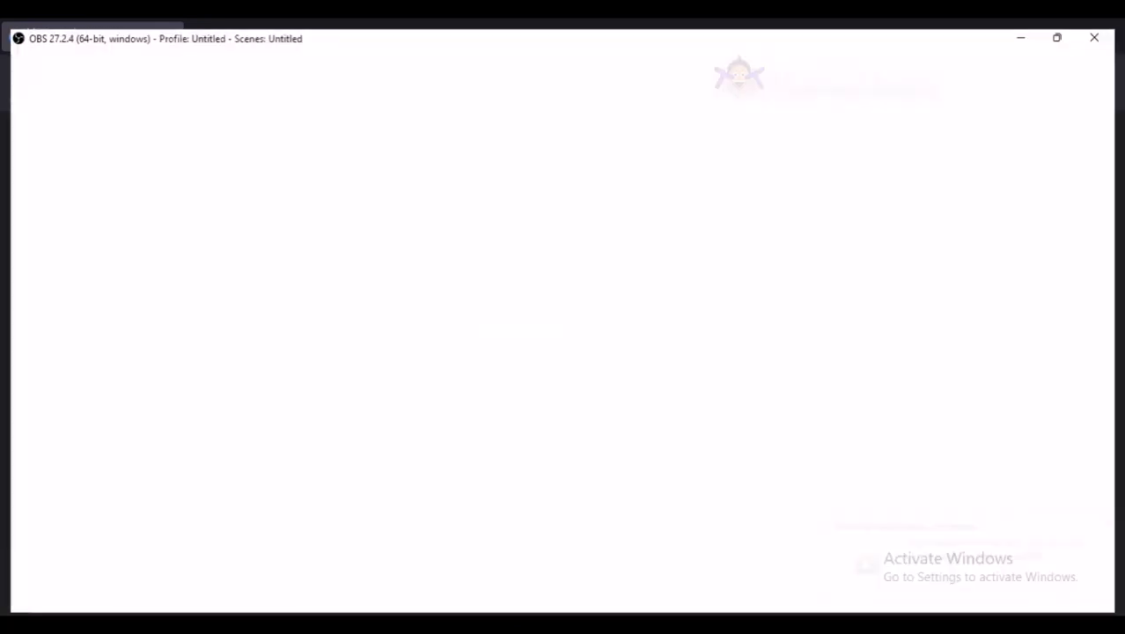
left_click(363, 631)
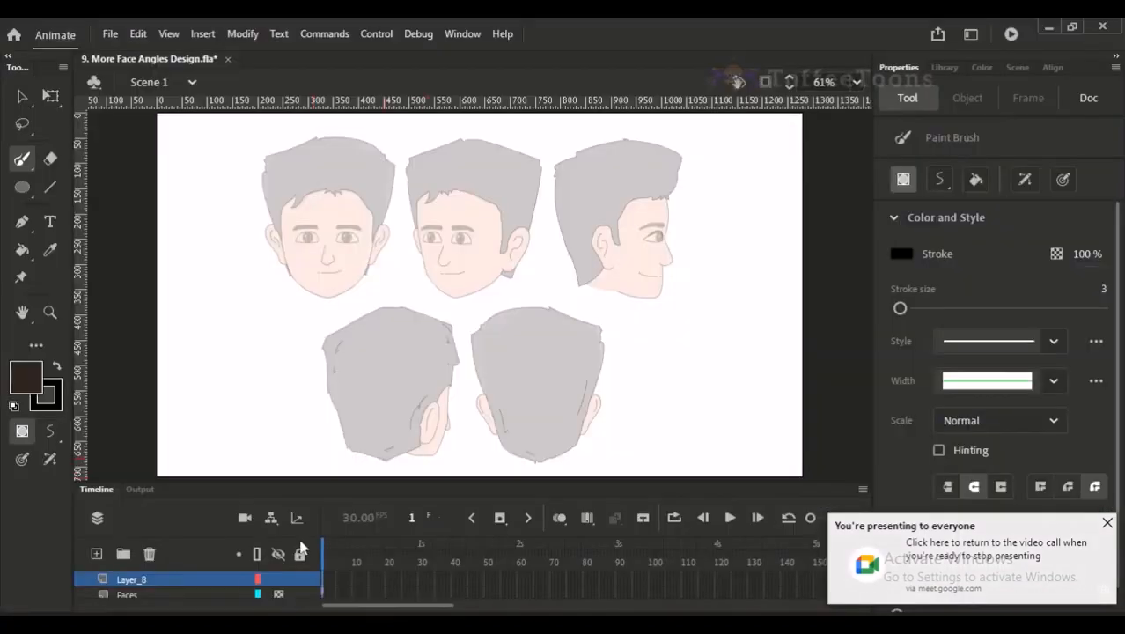
left_click(148, 552)
right_click(152, 581)
left_click(192, 566)
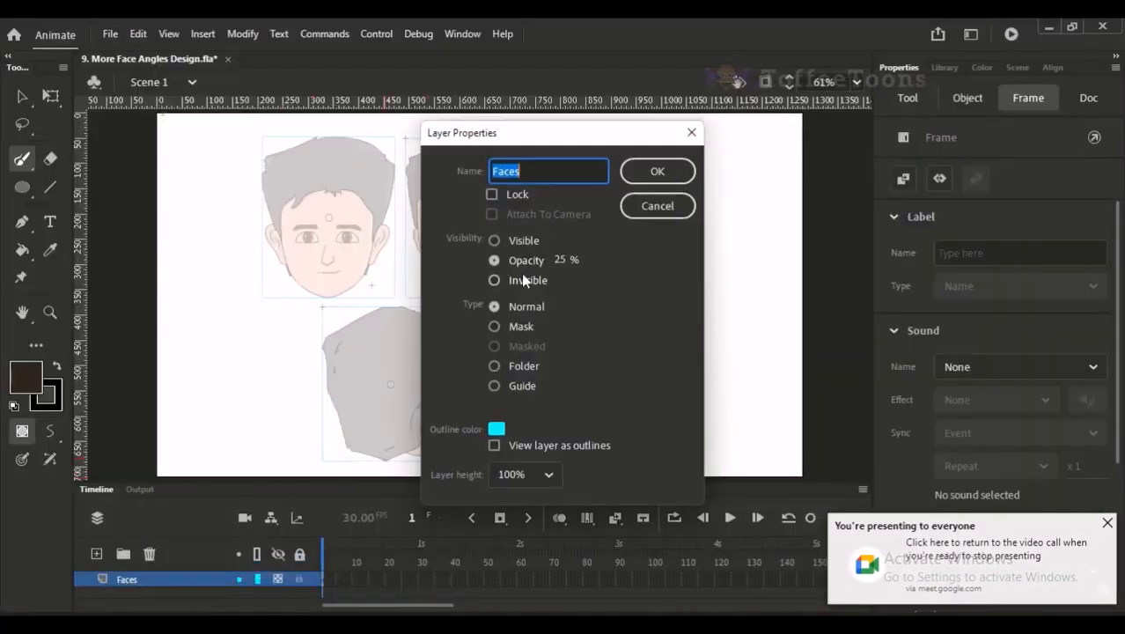
left_click(494, 241)
left_click(657, 170)
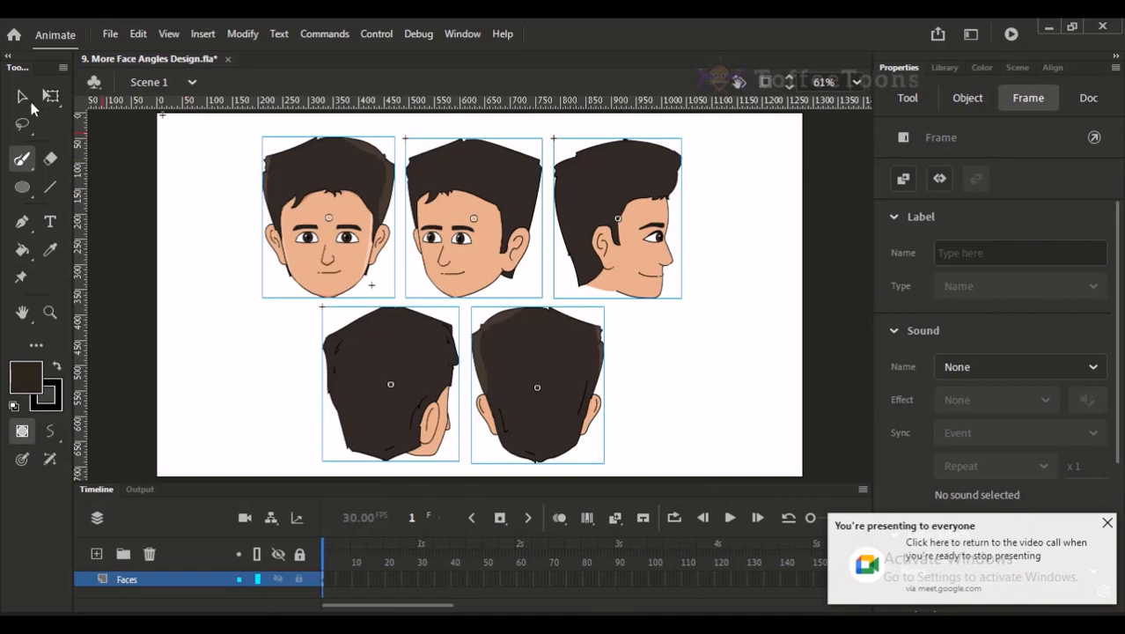
left_click(22, 96)
left_click(687, 413)
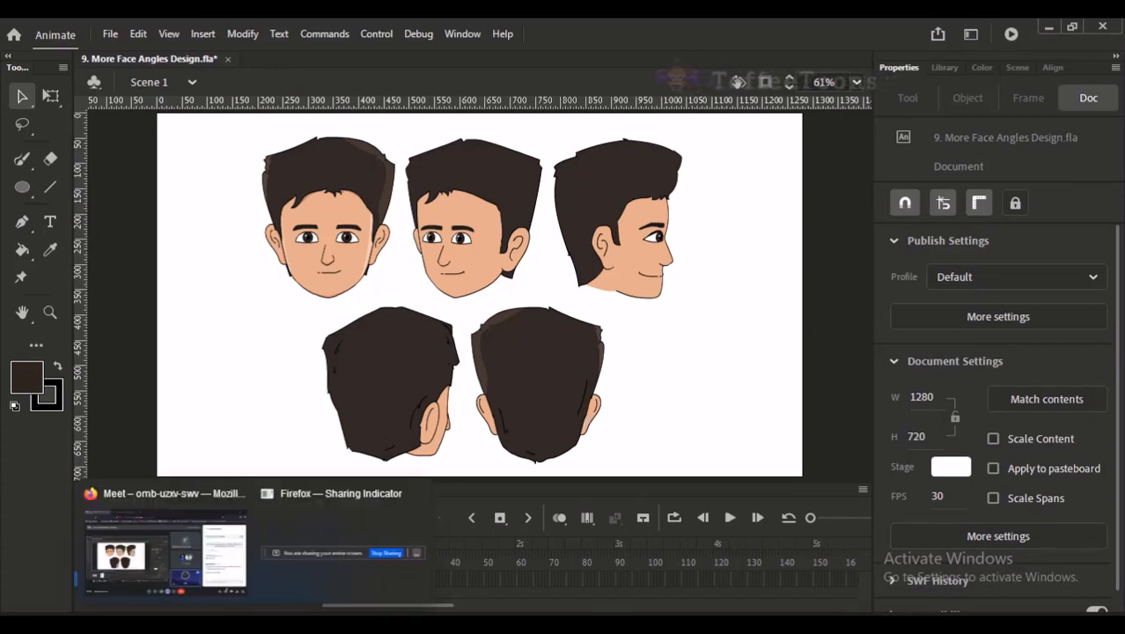
Step: Switch to the Meet call in Firefox and check the participants and latest chat messages
left_click(234, 567)
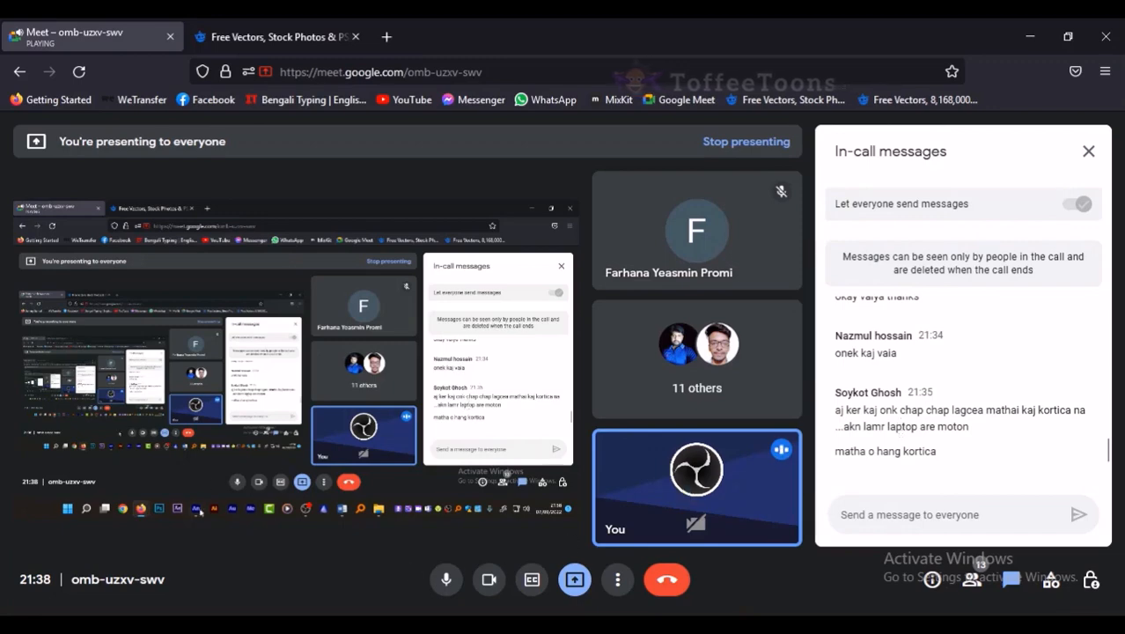
mouse_move(370, 631)
left_click(374, 583)
left_click(370, 630)
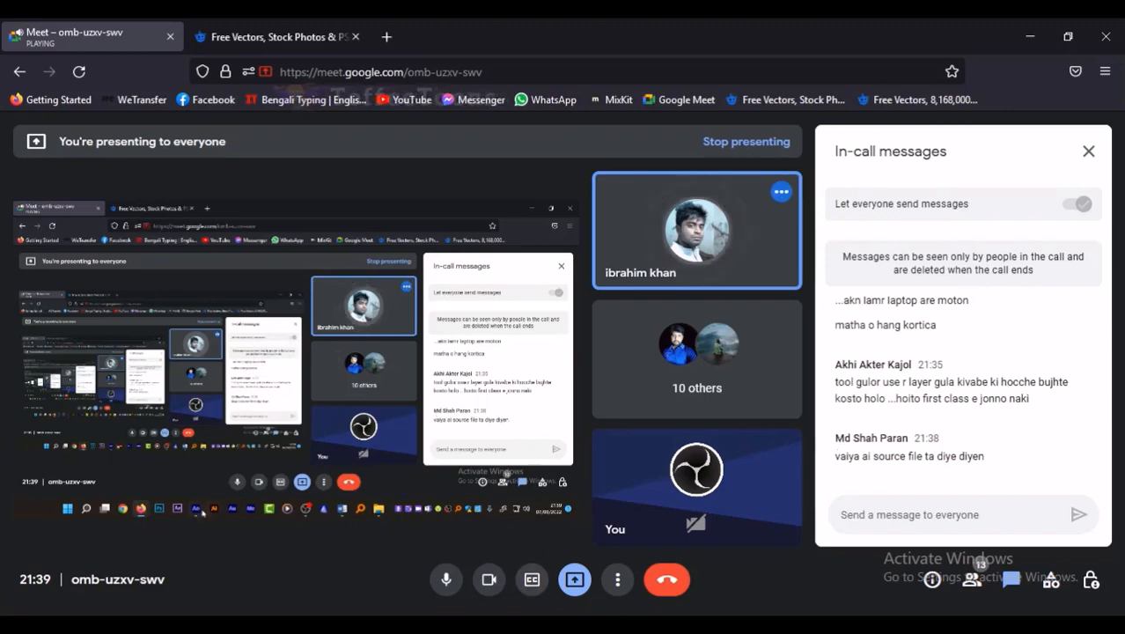
Step: Switch back to Animate, activate the Paint Brush, and dismiss the presenting notification
left_click(363, 631)
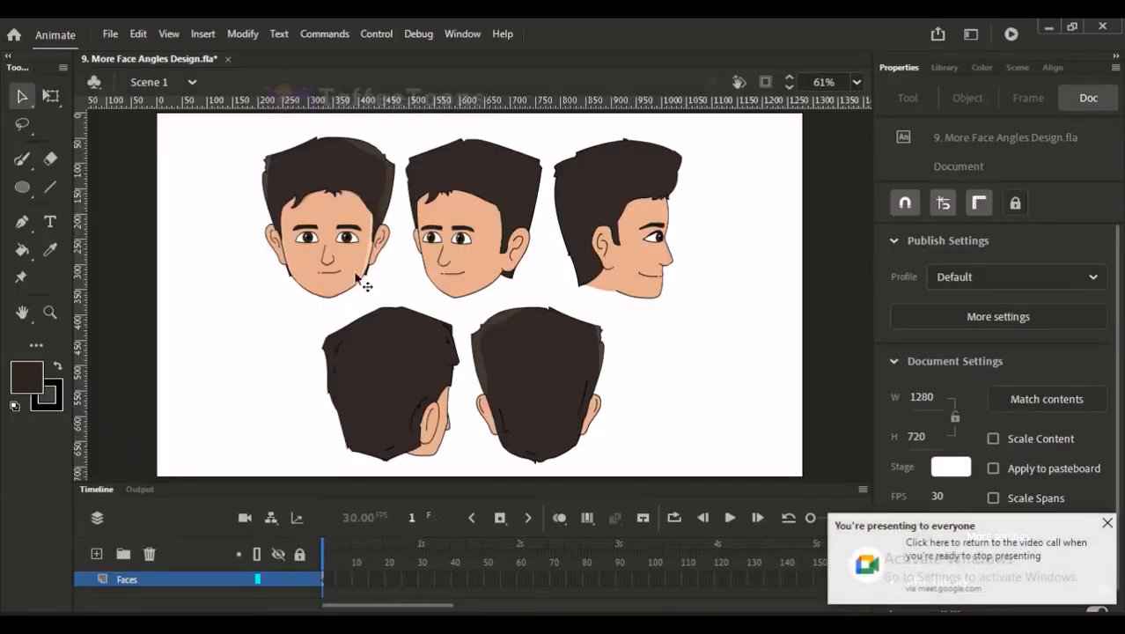
left_click(22, 159)
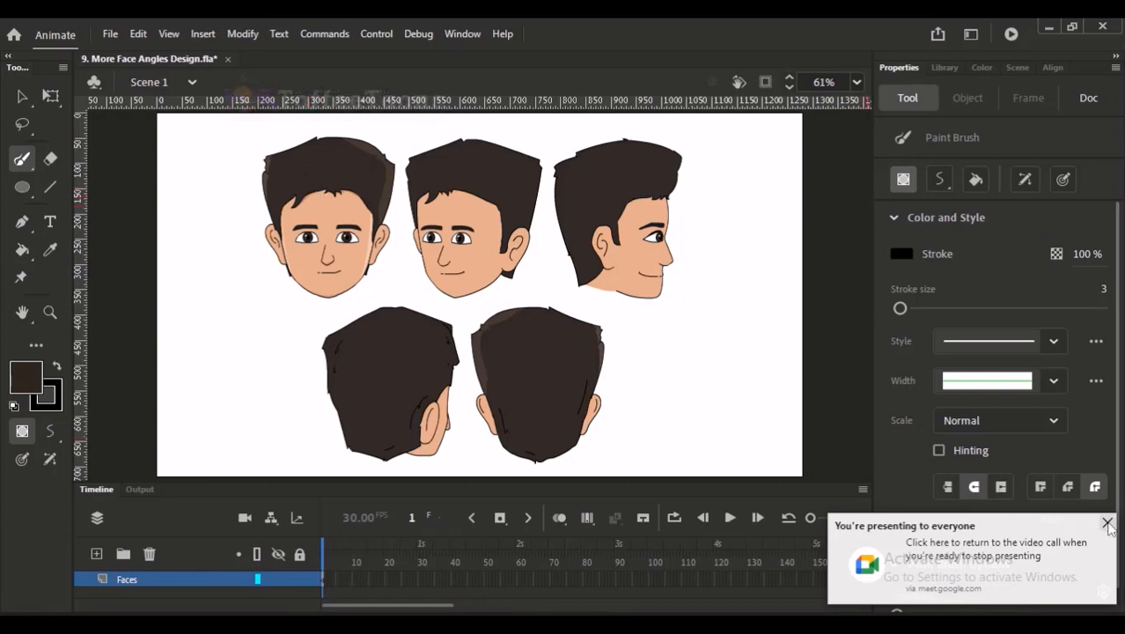
left_click(1107, 524)
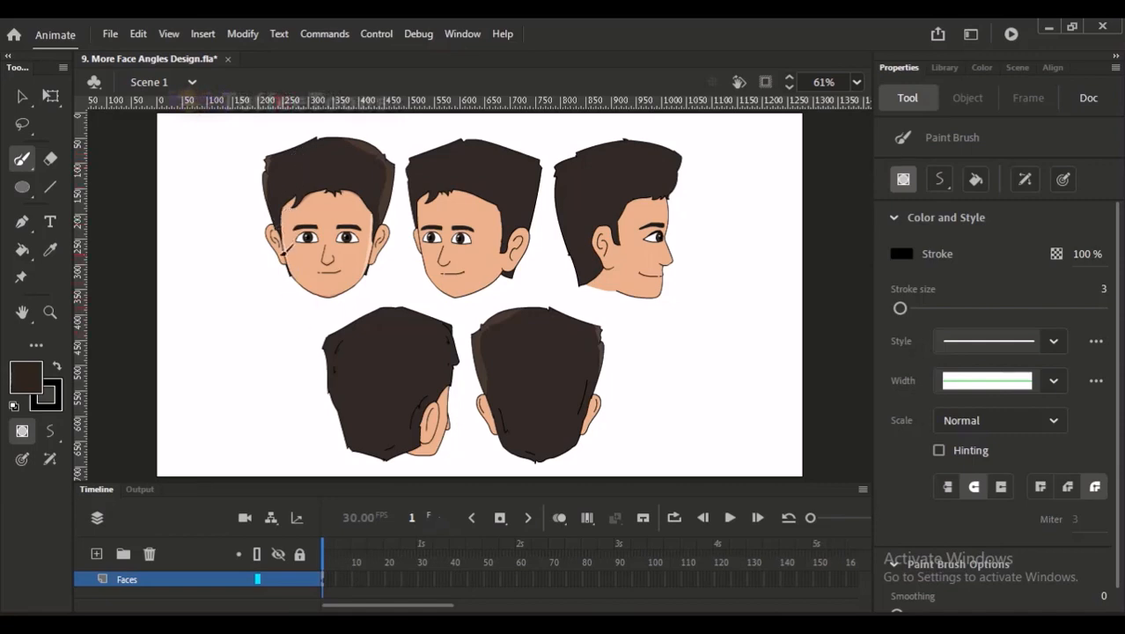
Step: Switch to Firefox and search Google for "graphic tablet" in a new tab
left_click(1045, 27)
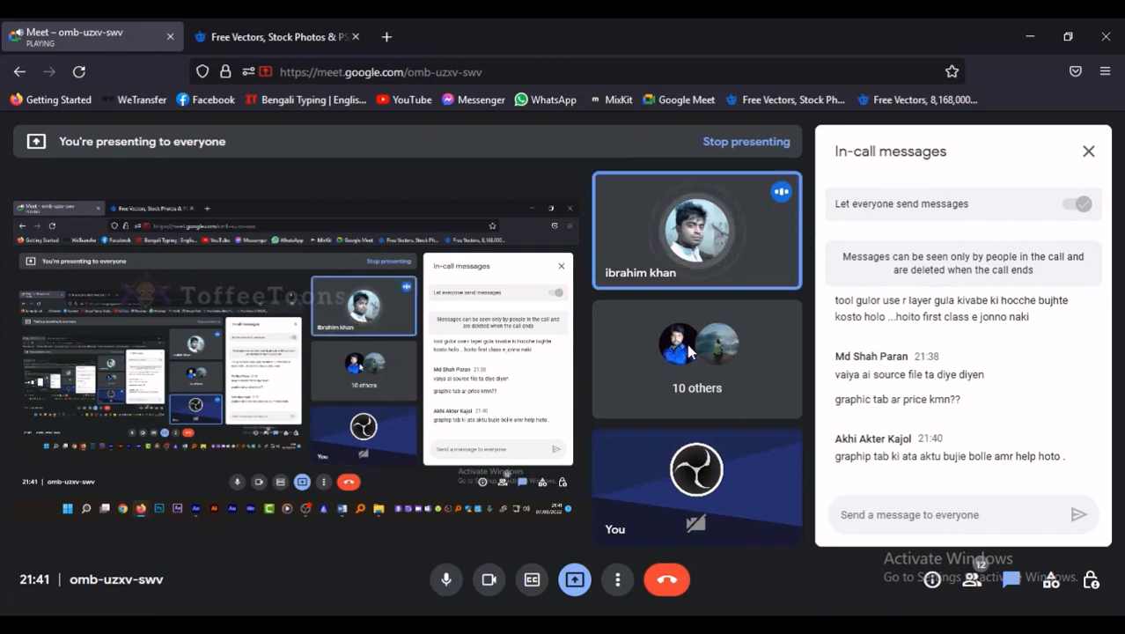
mouse_move(790, 487)
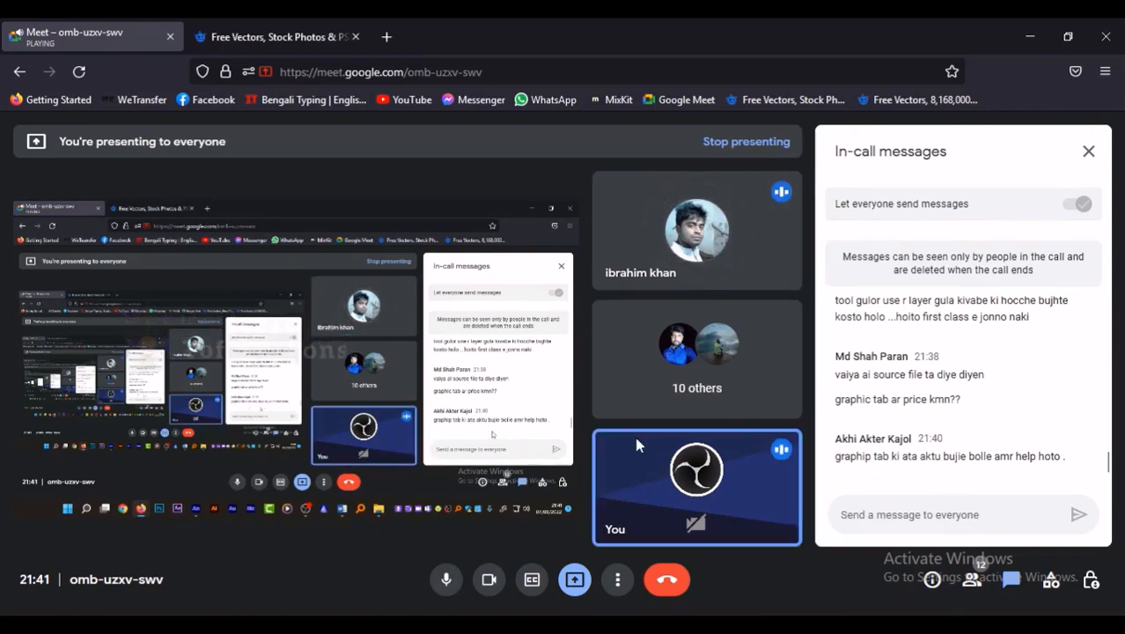
left_click(388, 39)
type("g")
key("Return")
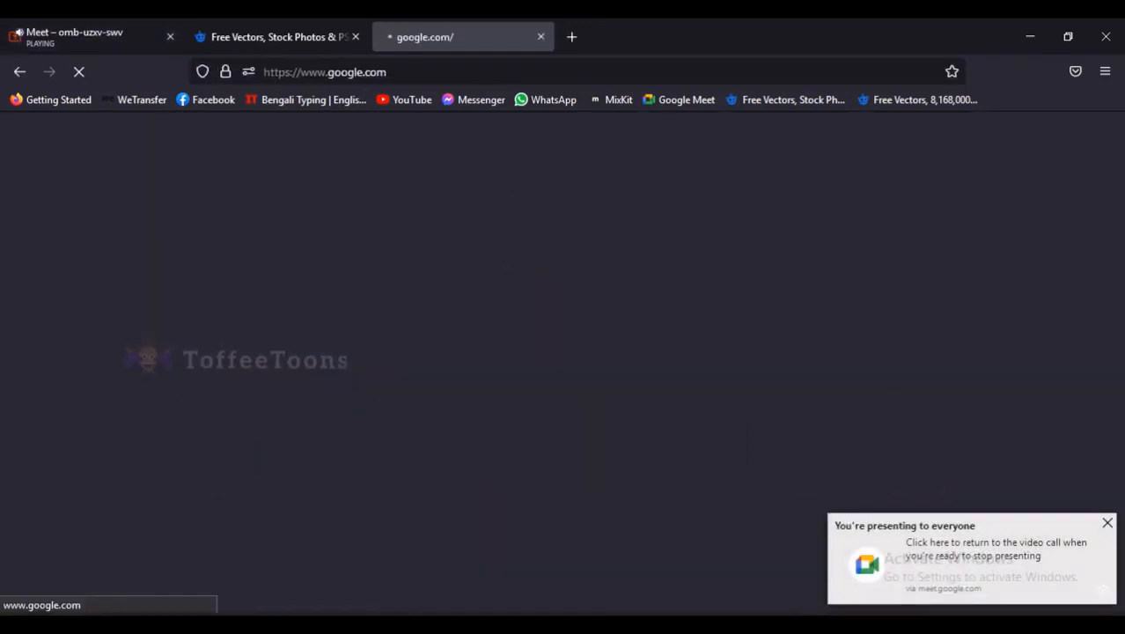
type("graphiuc")
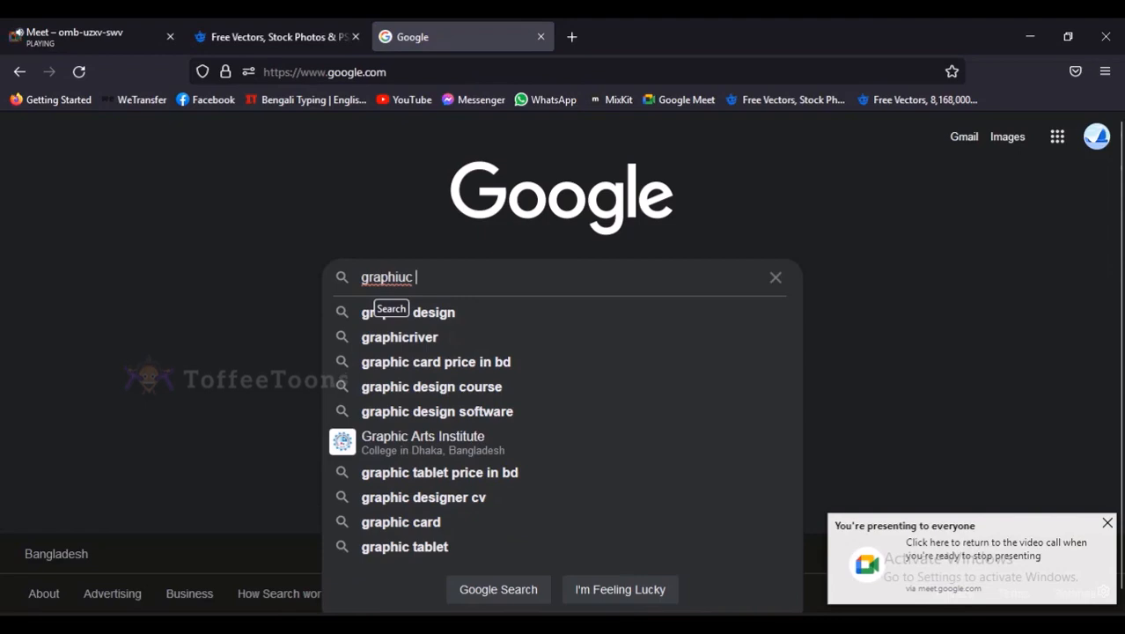
key("BackSpace")
key("BackSpace")
key("BackSpace")
type("c ta")
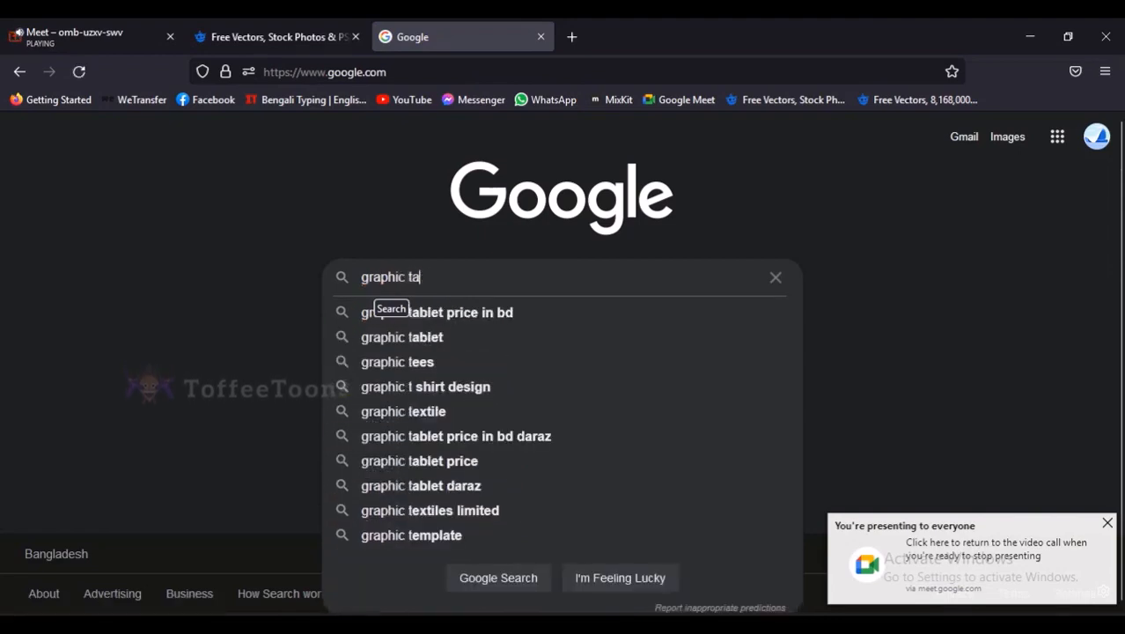
type("blet")
key("Return")
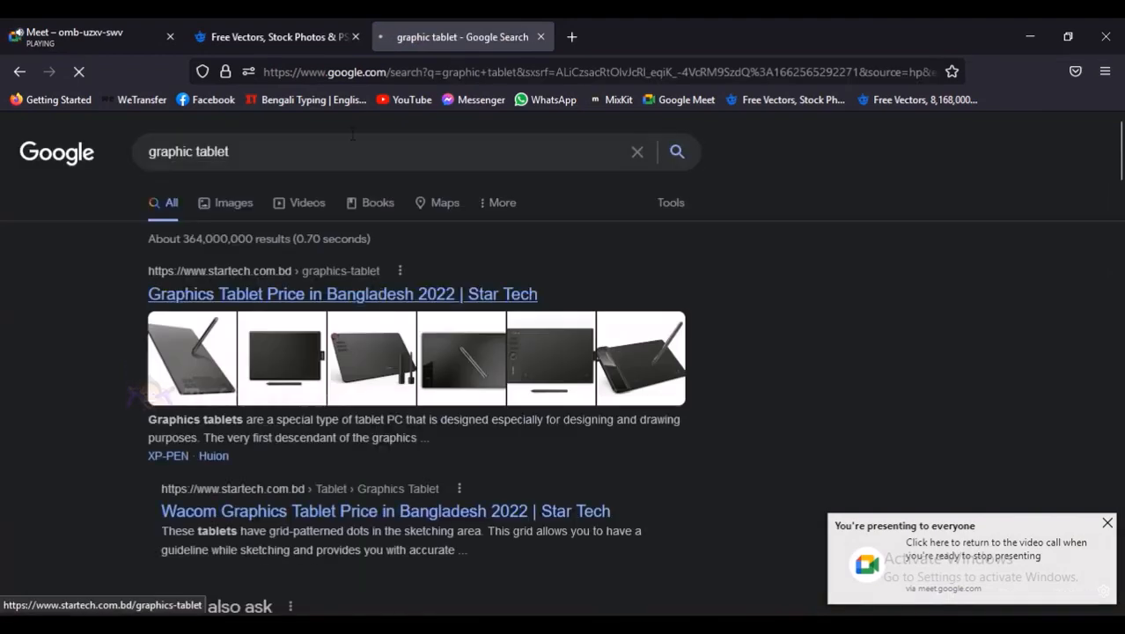
Step: Recheck the call chat, then view enlarged image results of the VEIKK A50 tablet and the pen display used in Photoshop
left_click(104, 41)
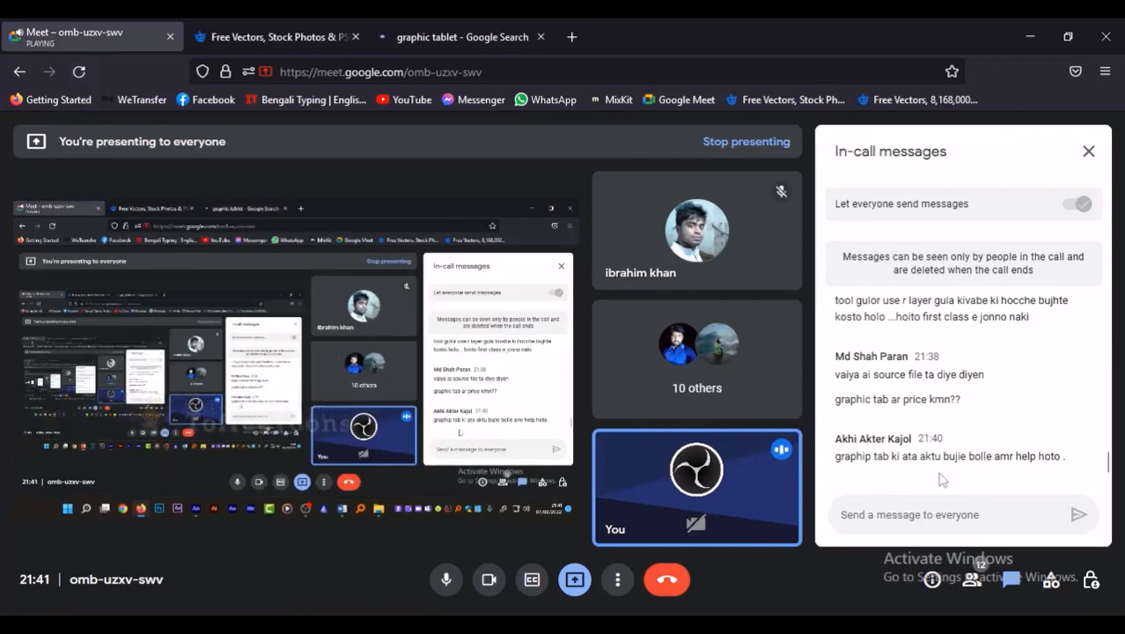
left_click(460, 36)
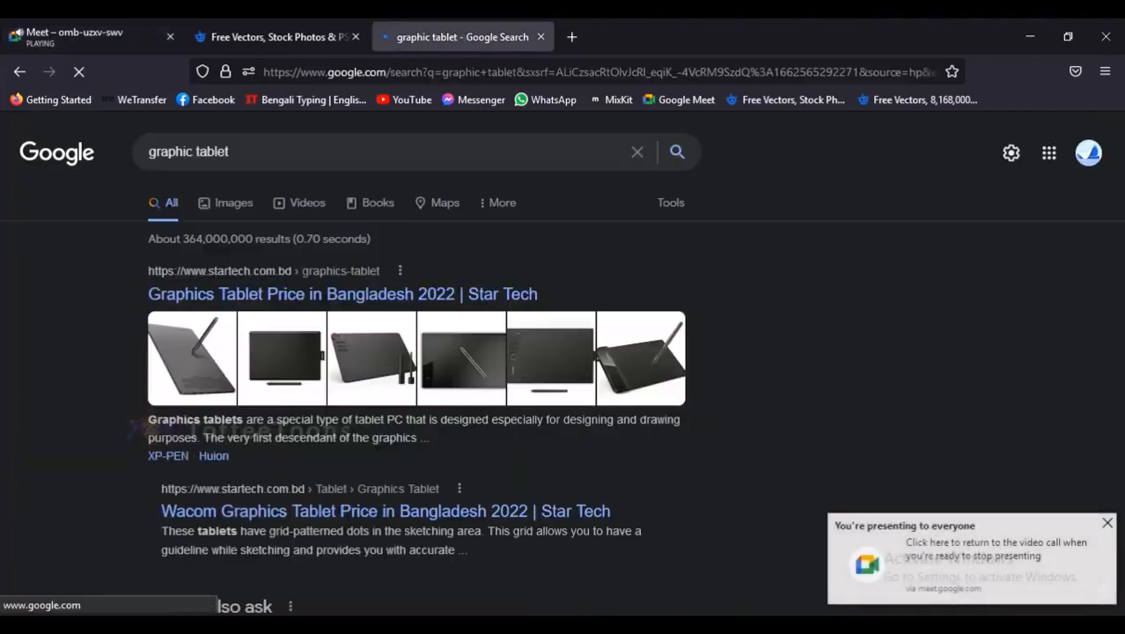
left_click(227, 208)
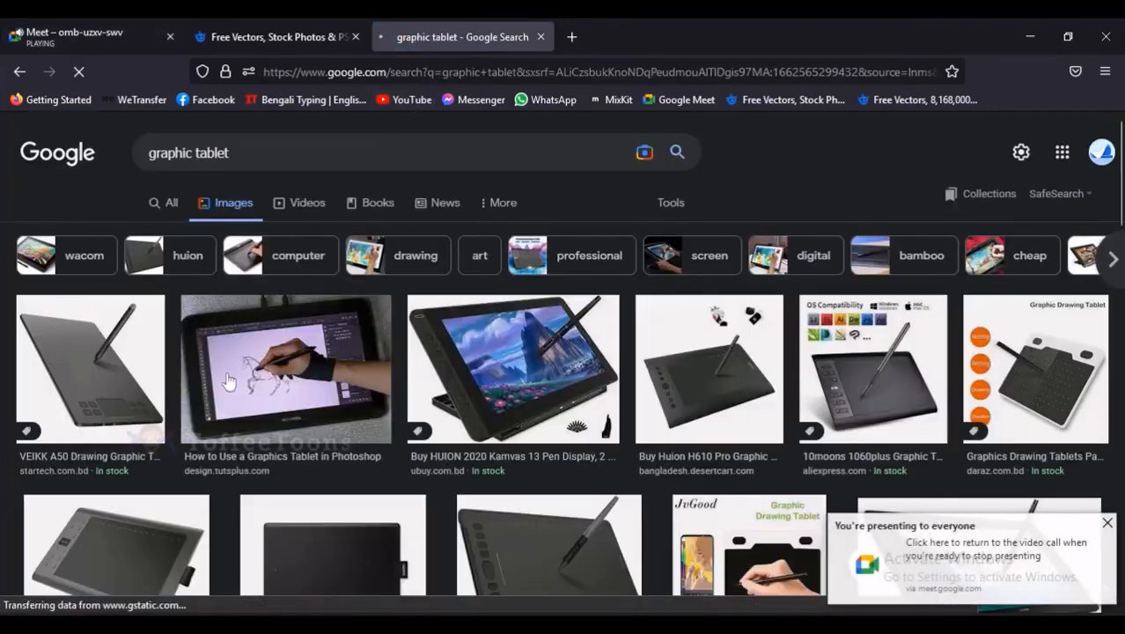
left_click(136, 403)
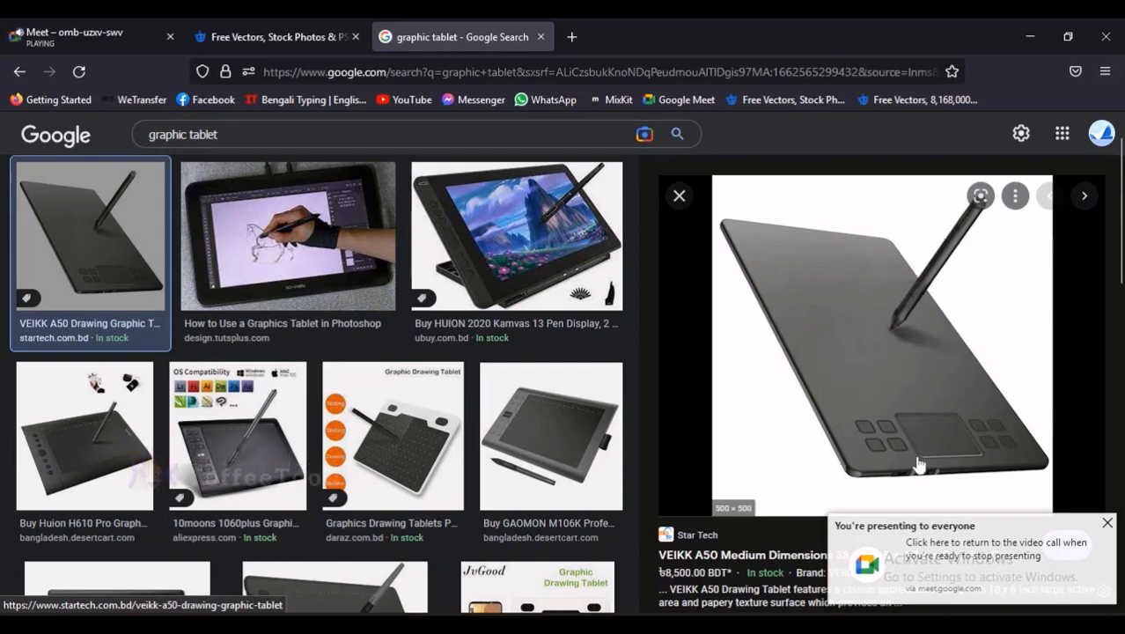
left_click(369, 260)
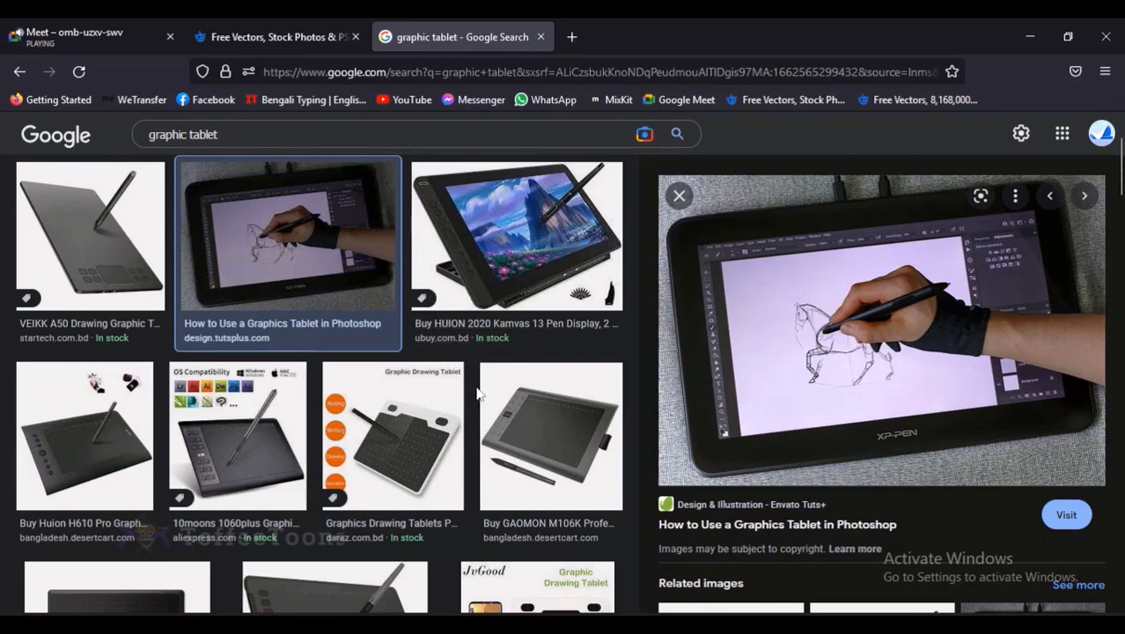
Step: Return to the Meet call, close the in-call messages, and mute the microphone temporarily before turning it back on
left_click(89, 41)
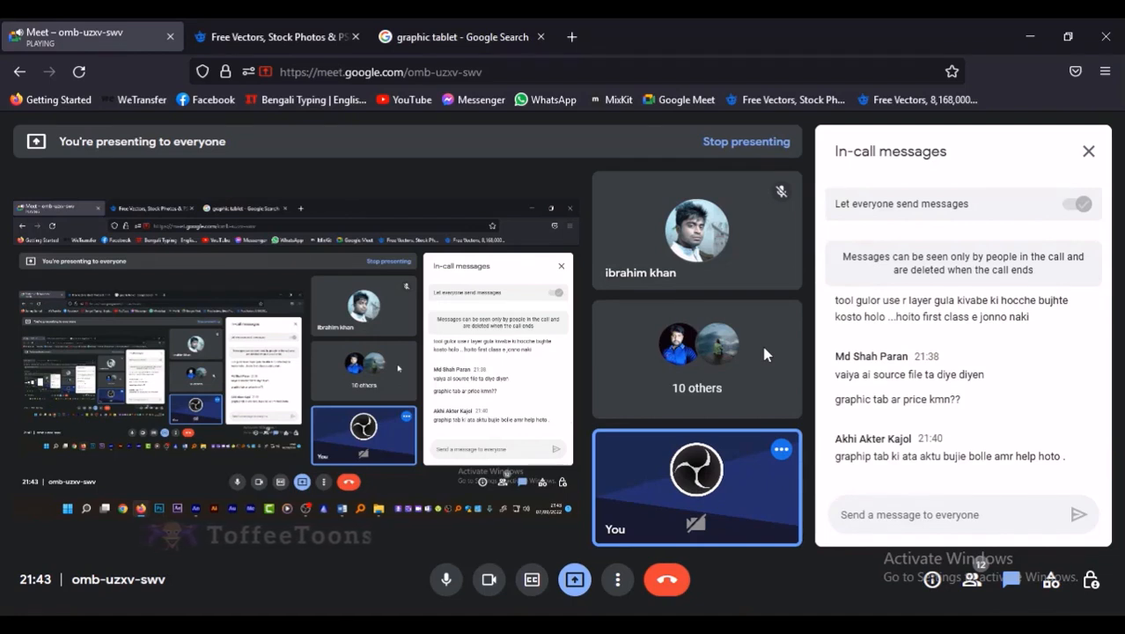
key("ctrl+d")
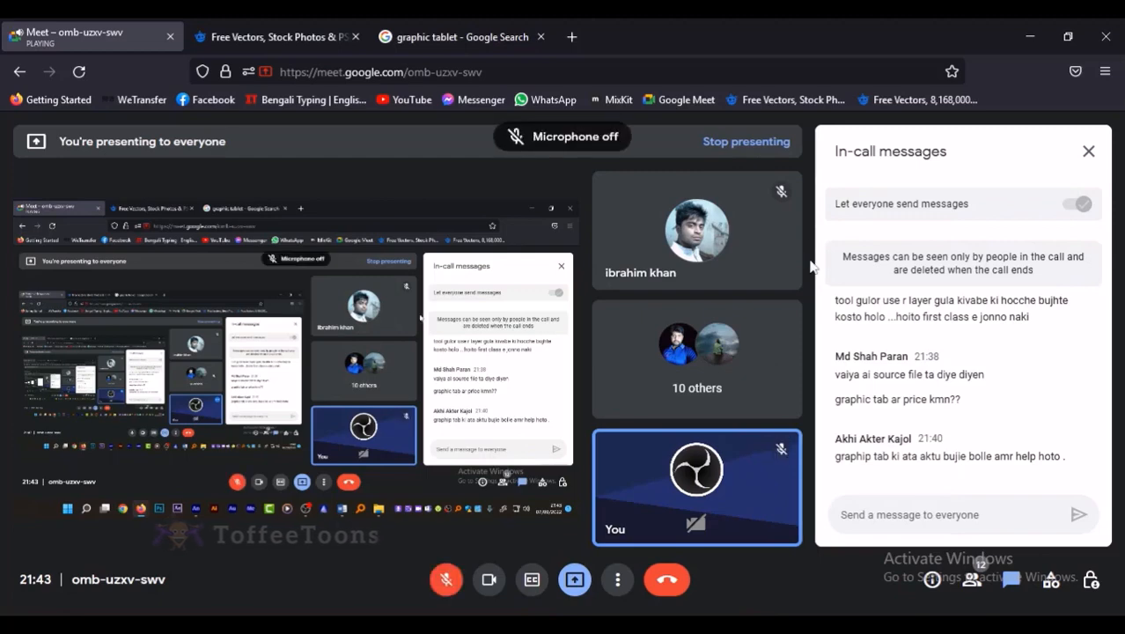
left_click(1088, 152)
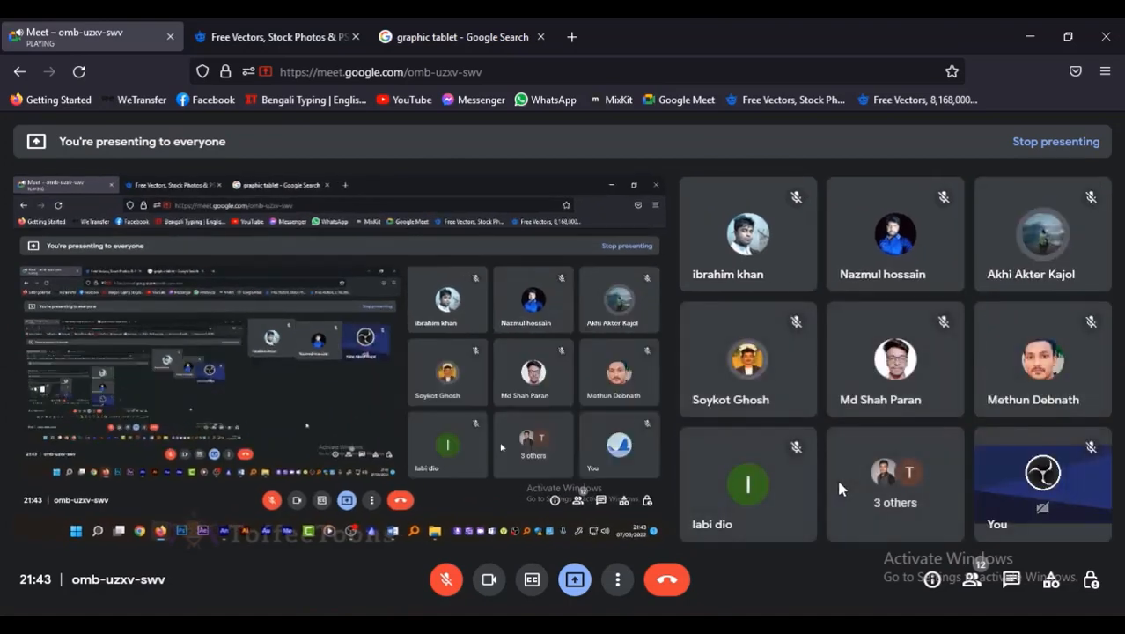
key("ctrl+d")
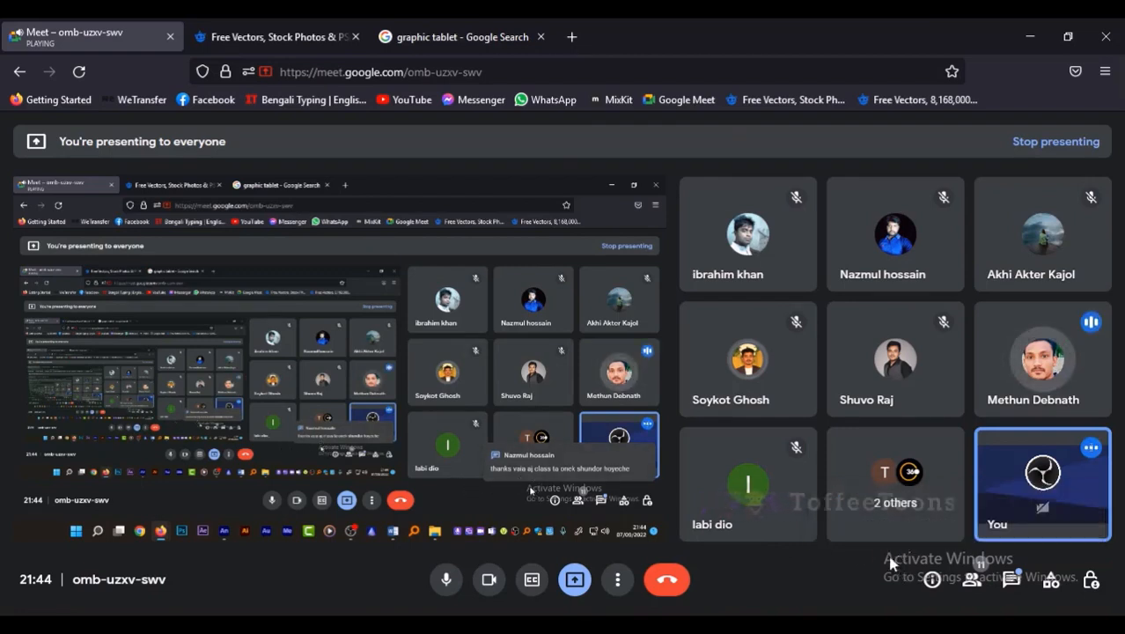
Step: Review the list of people in the call, and reopen the in-call messages to read the newest ones
left_click(972, 581)
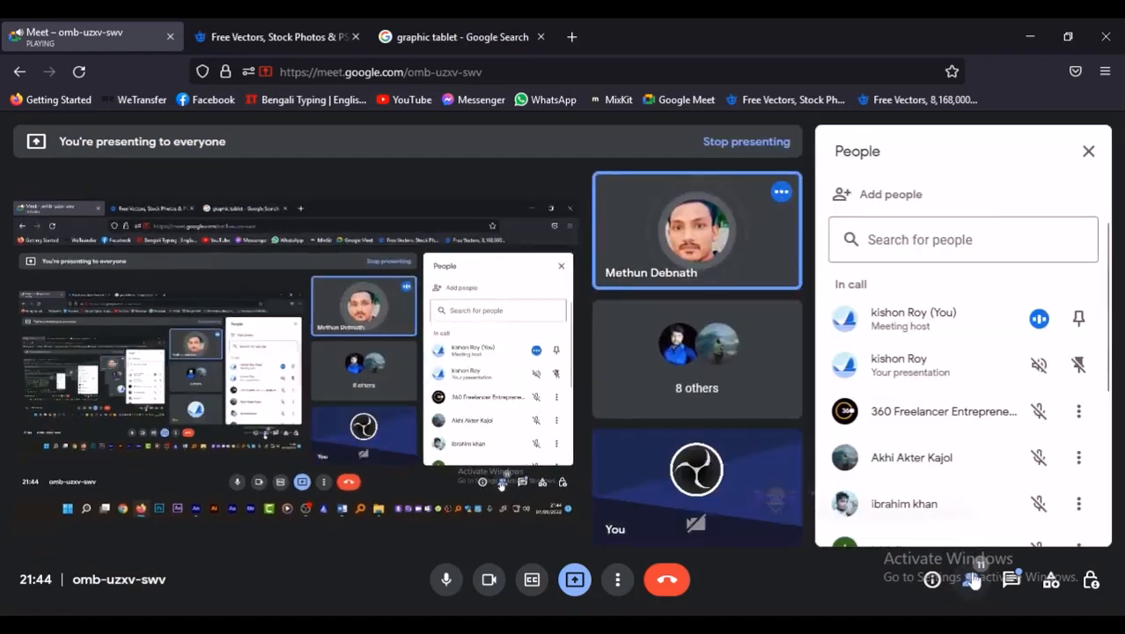
left_click(975, 584)
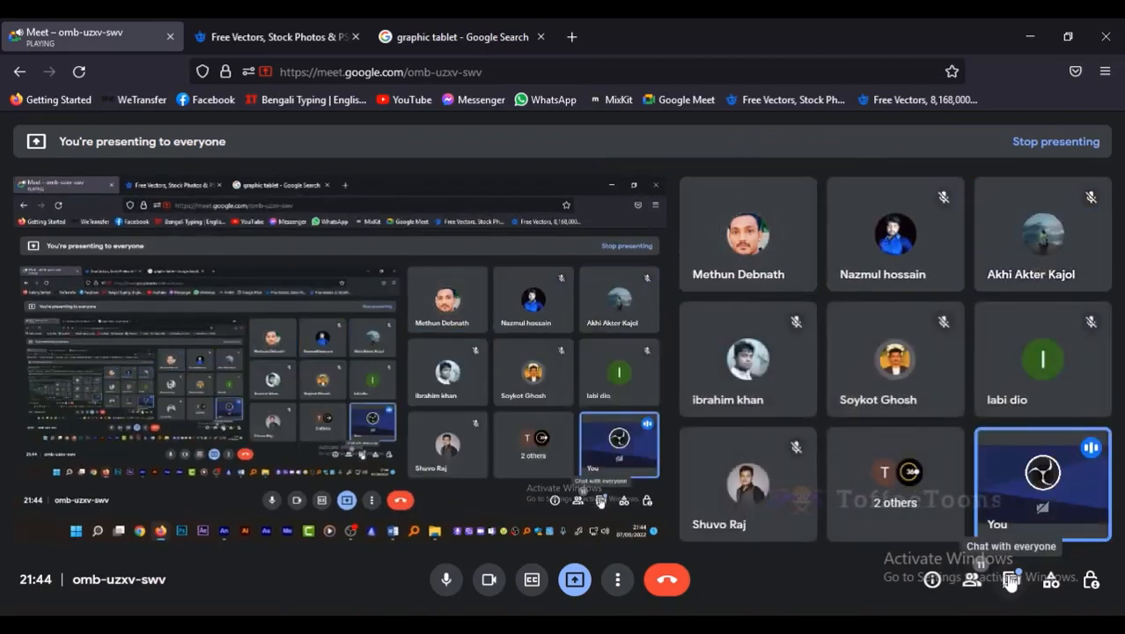
left_click(1010, 580)
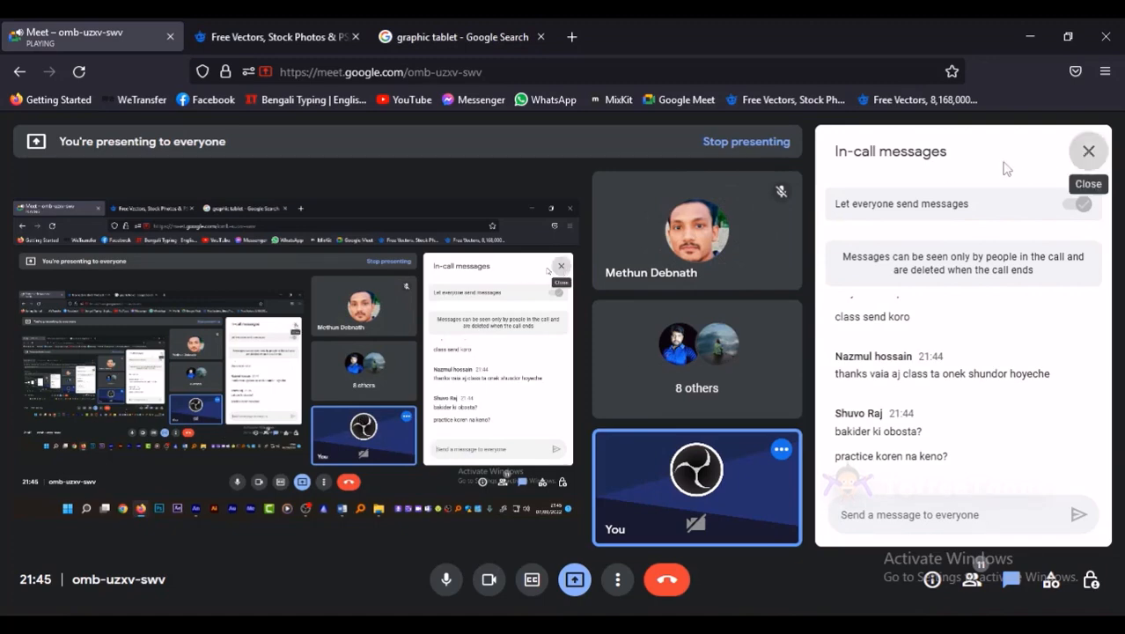
Step: Close the in-call messages and switch to Animate, dismissing the presenting notification
left_click(1088, 152)
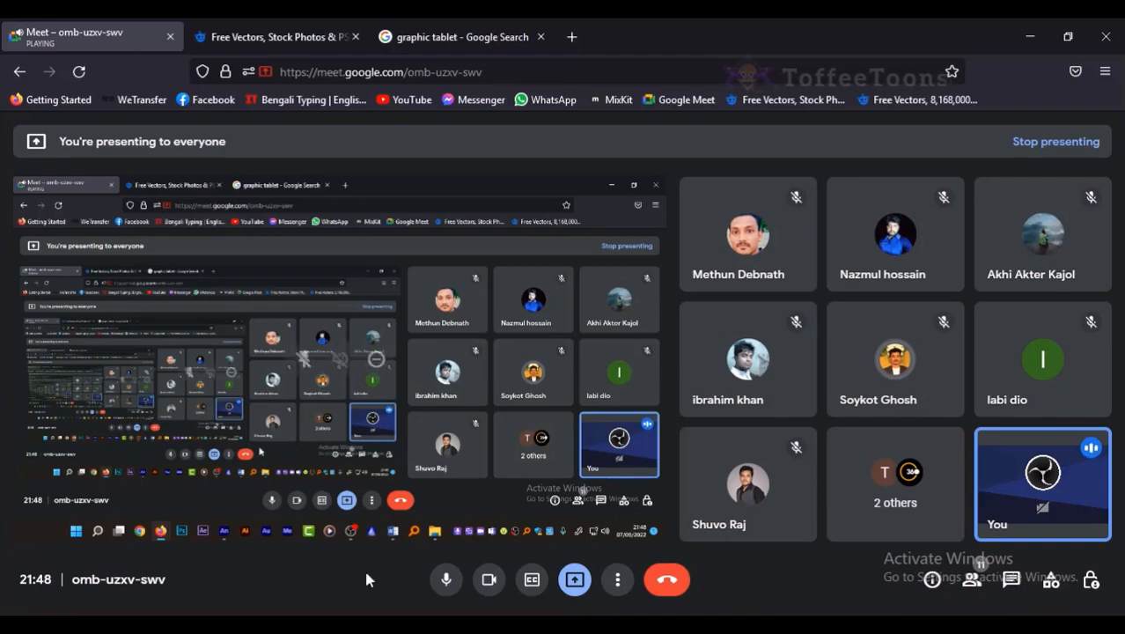
left_click(364, 630)
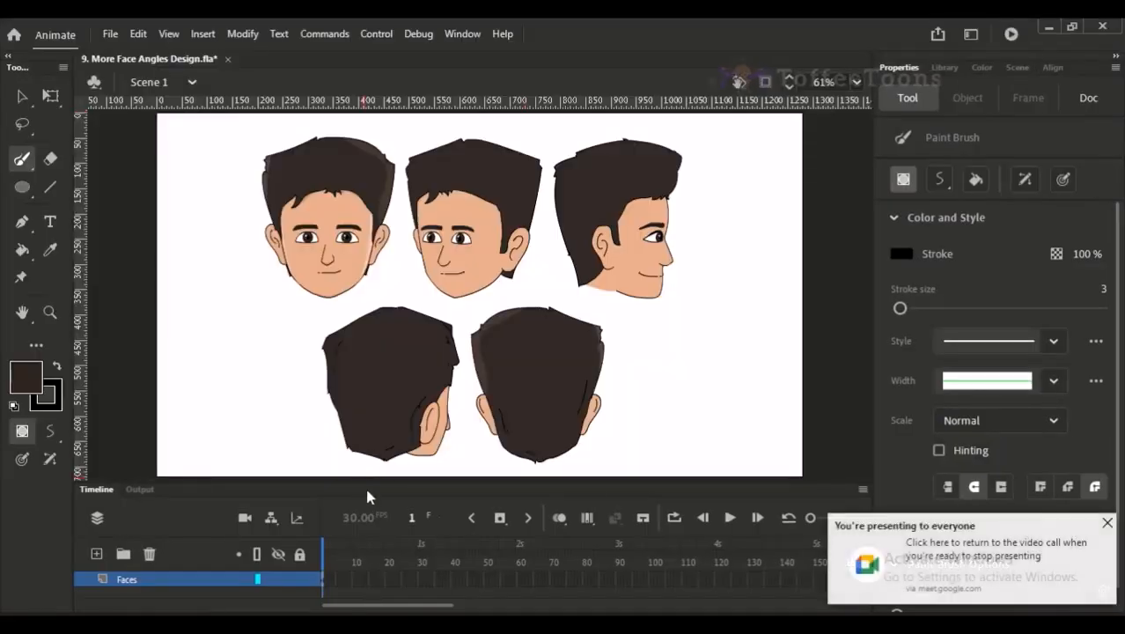
left_click(1107, 523)
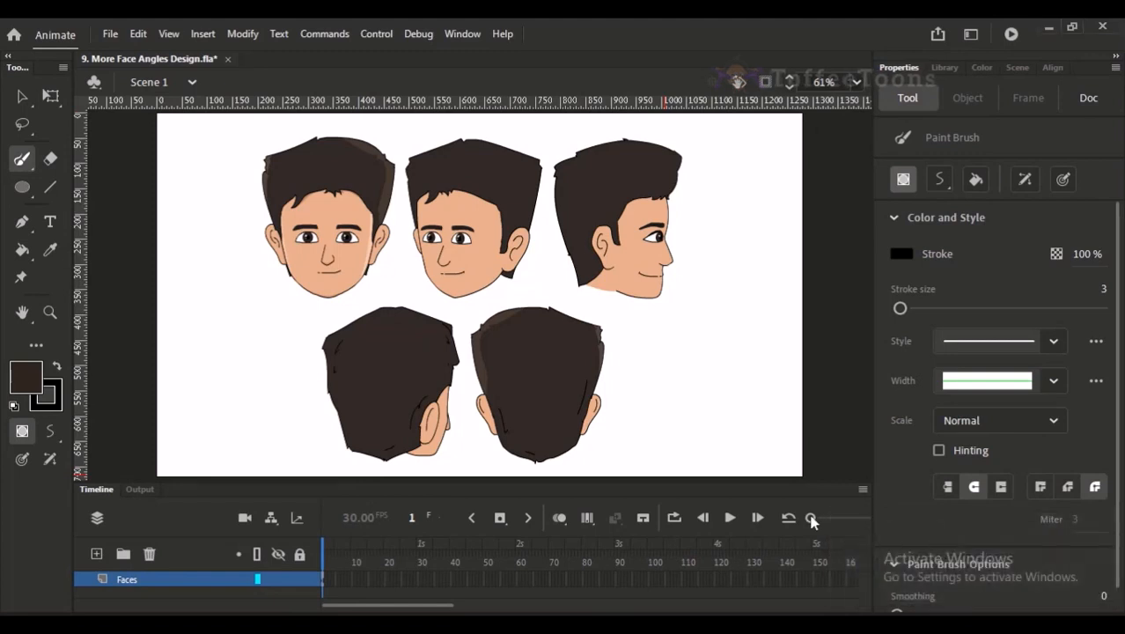
Step: Make the Timeline panel taller and activate the Selection tool for the face drawings
left_click_drag(739, 484, 743, 475)
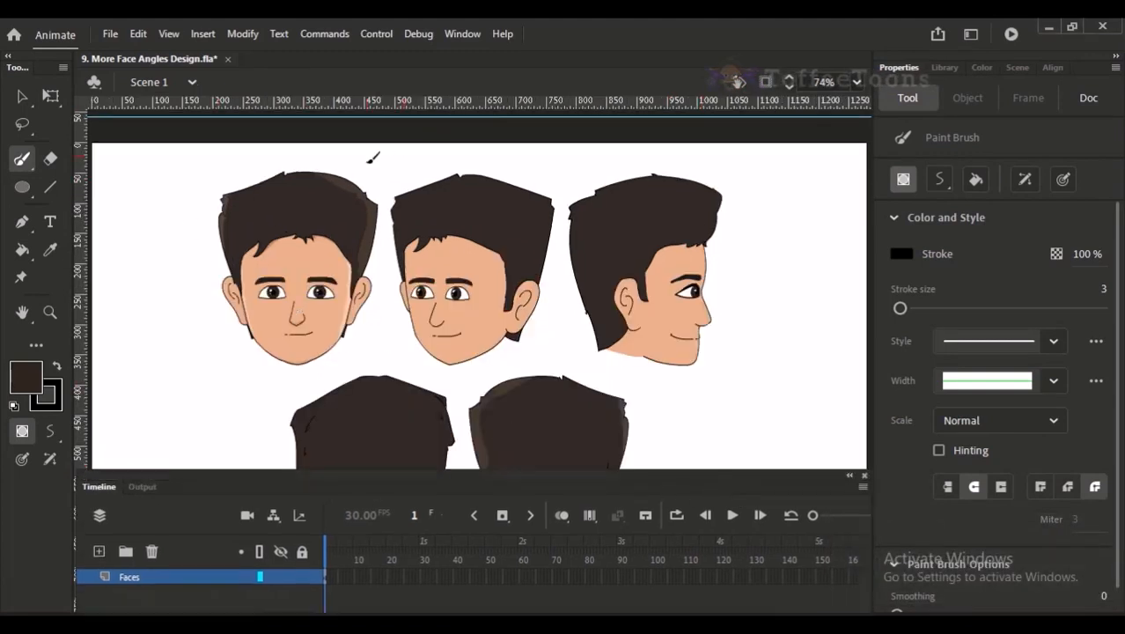
left_click_drag(183, 486, 161, 610)
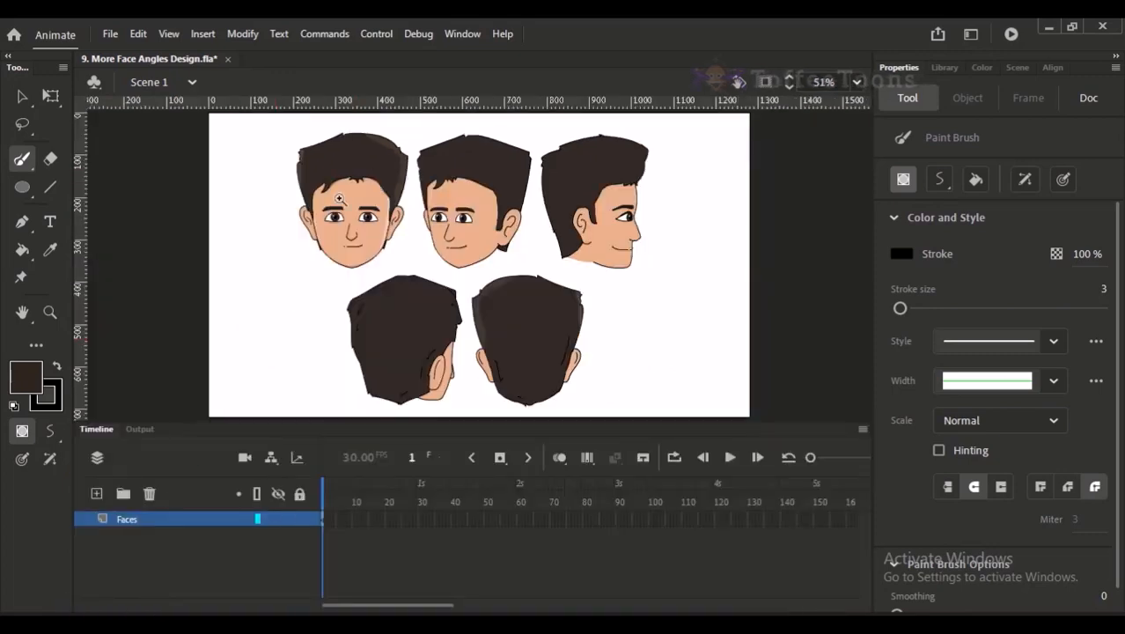
scroll(339, 199, "up", 2)
mouse_move(546, 368)
left_mouse_down()
mouse_move(504, 365)
mouse_move(495, 384)
left_mouse_up()
mouse_move(459, 203)
left_mouse_down()
mouse_move(376, 214)
mouse_move(314, 200)
left_mouse_up()
left_click(24, 94)
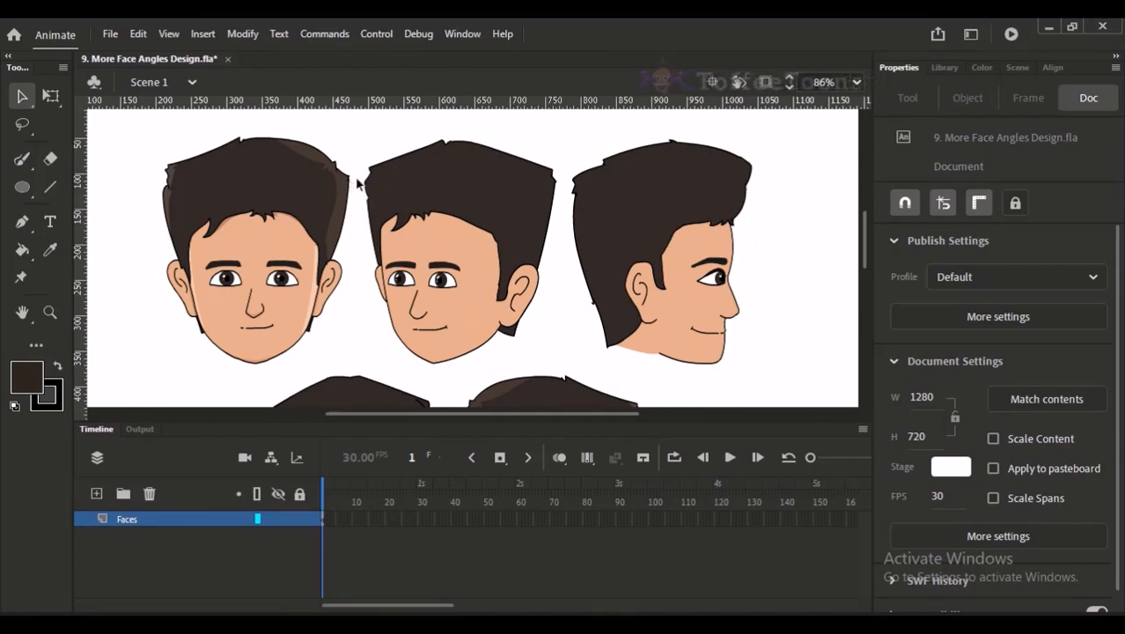
Step: Select the three-quarter, side and front face symbols in turn to compare the head angles in the upper row
scroll(388, 191, "right", 5)
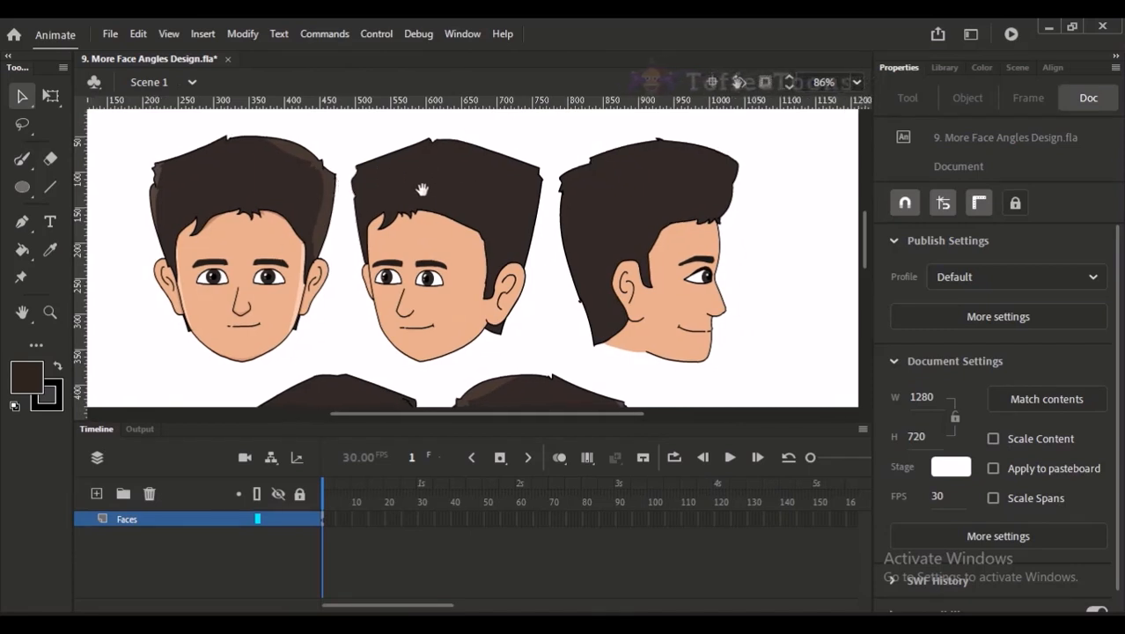
left_click(368, 245)
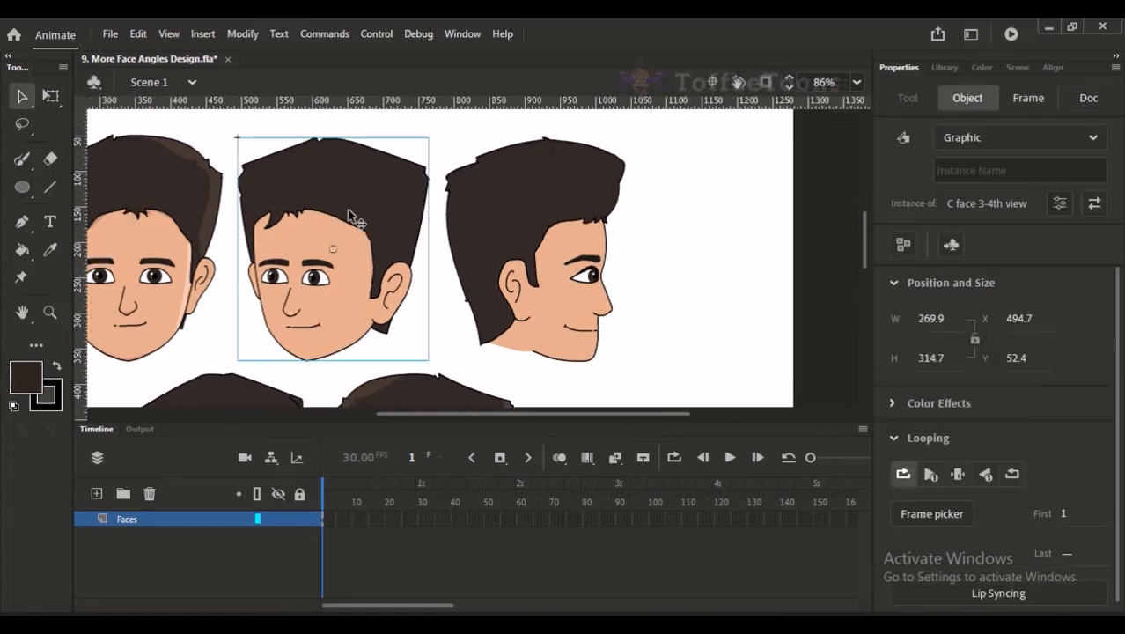
left_click(528, 227)
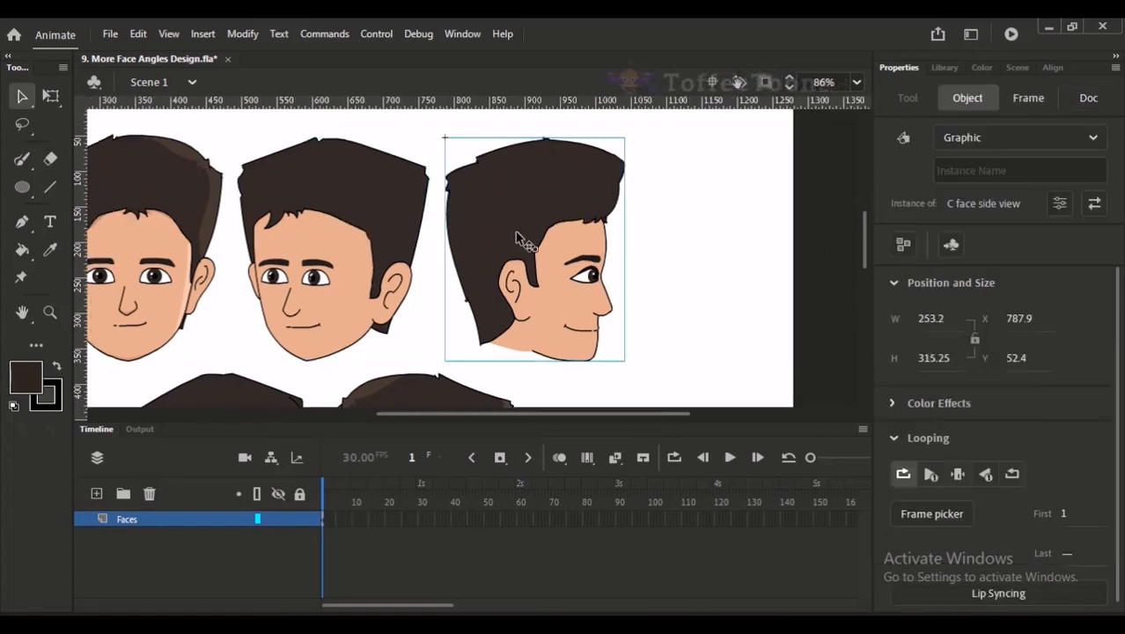
left_click(430, 226)
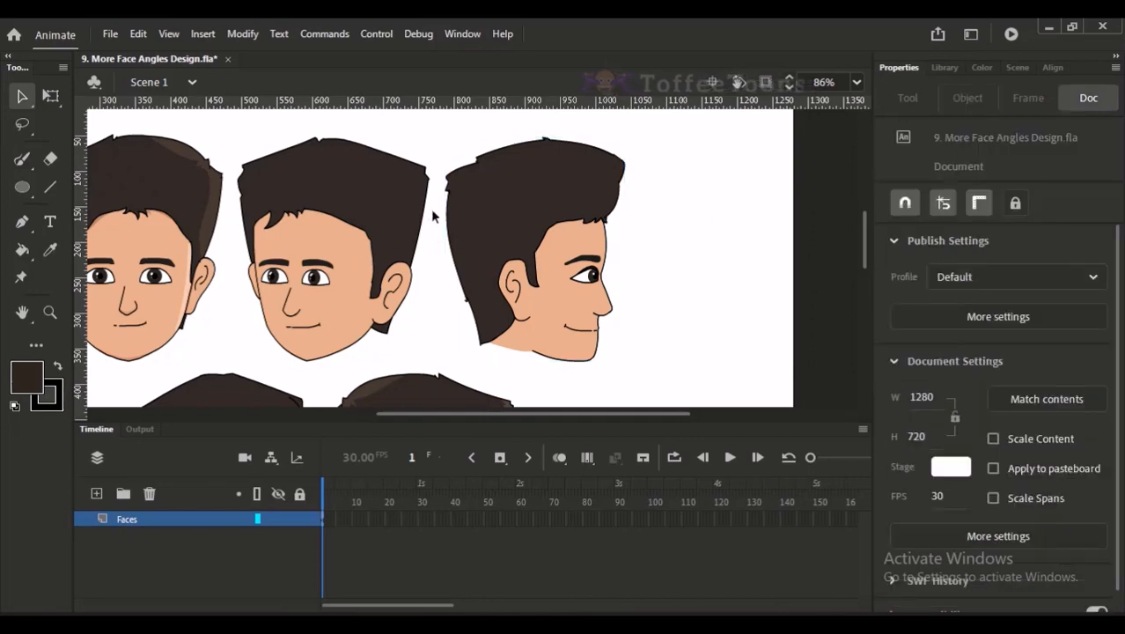
left_click(196, 199)
left_click(272, 200)
left_click(333, 121)
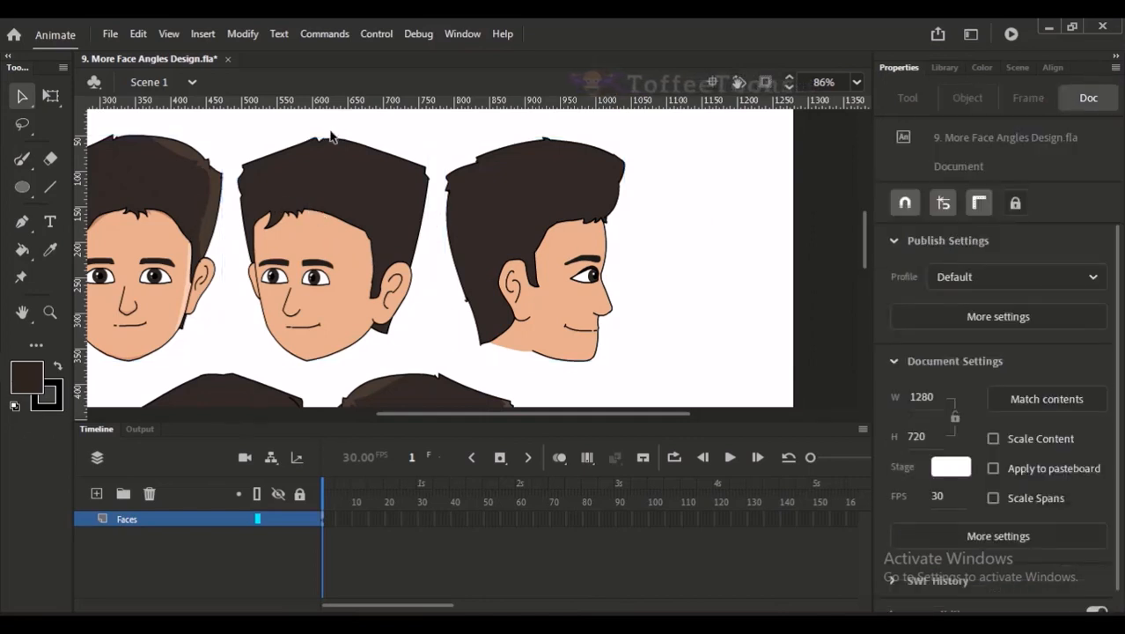
left_click(218, 244)
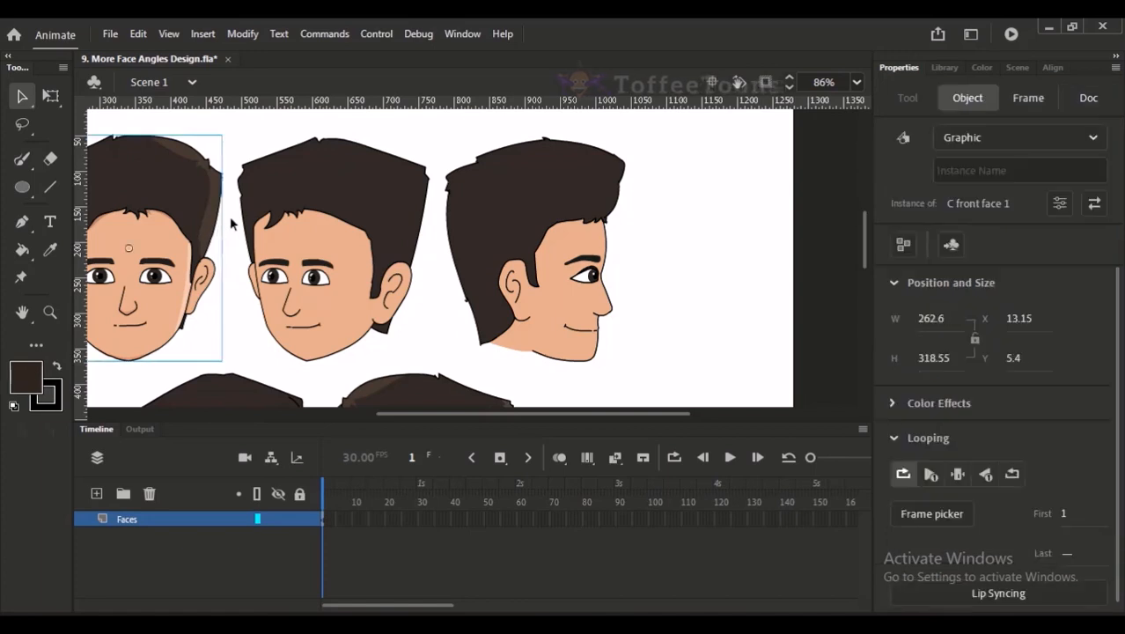
left_click(267, 160)
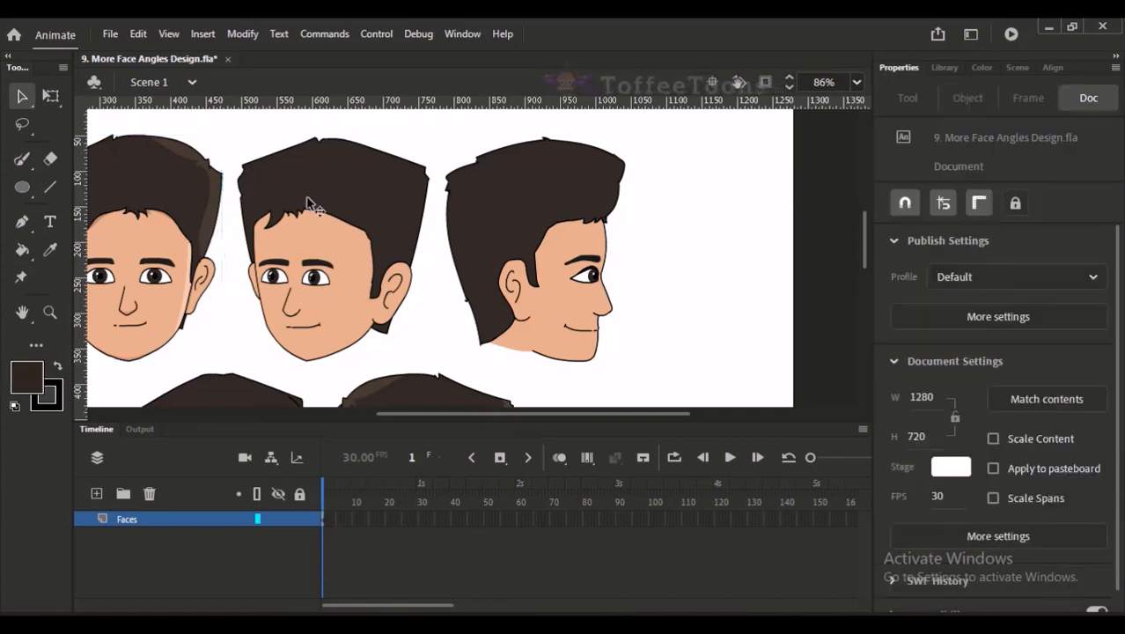
left_click(309, 199)
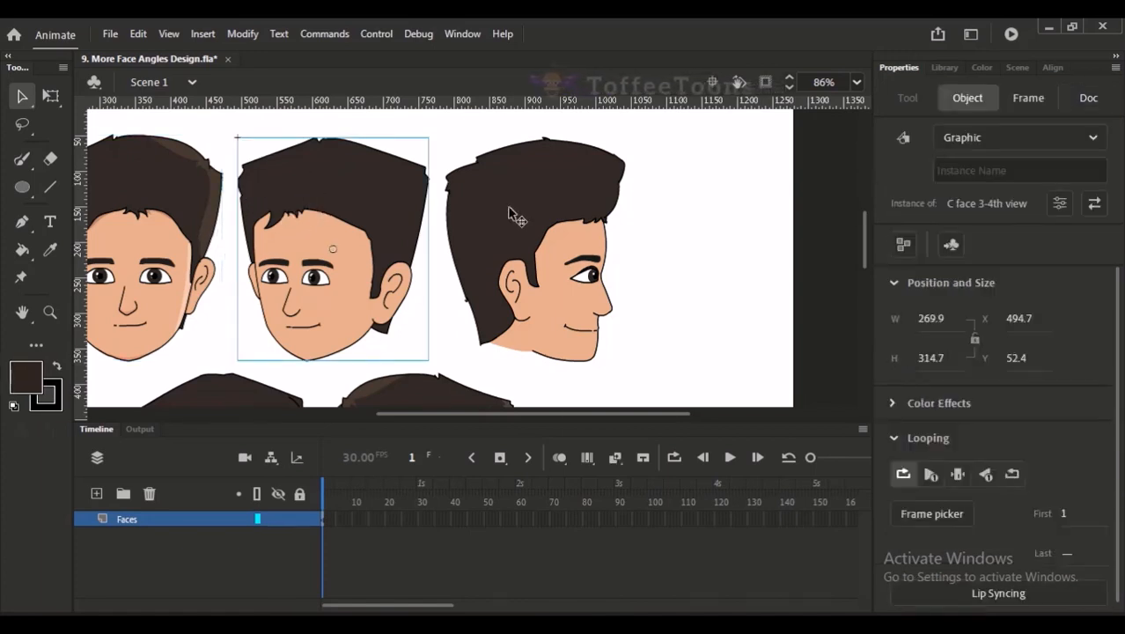
left_click(515, 213)
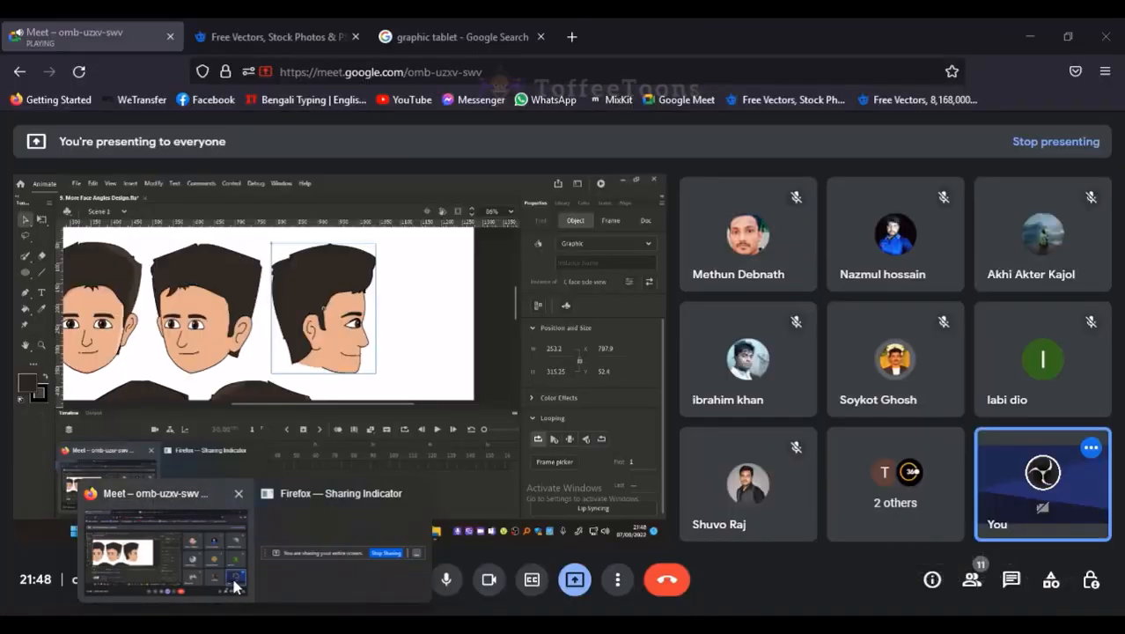
Step: Return to the Meet call in Firefox, review the full list of people in the call, and close the list
left_click(233, 588)
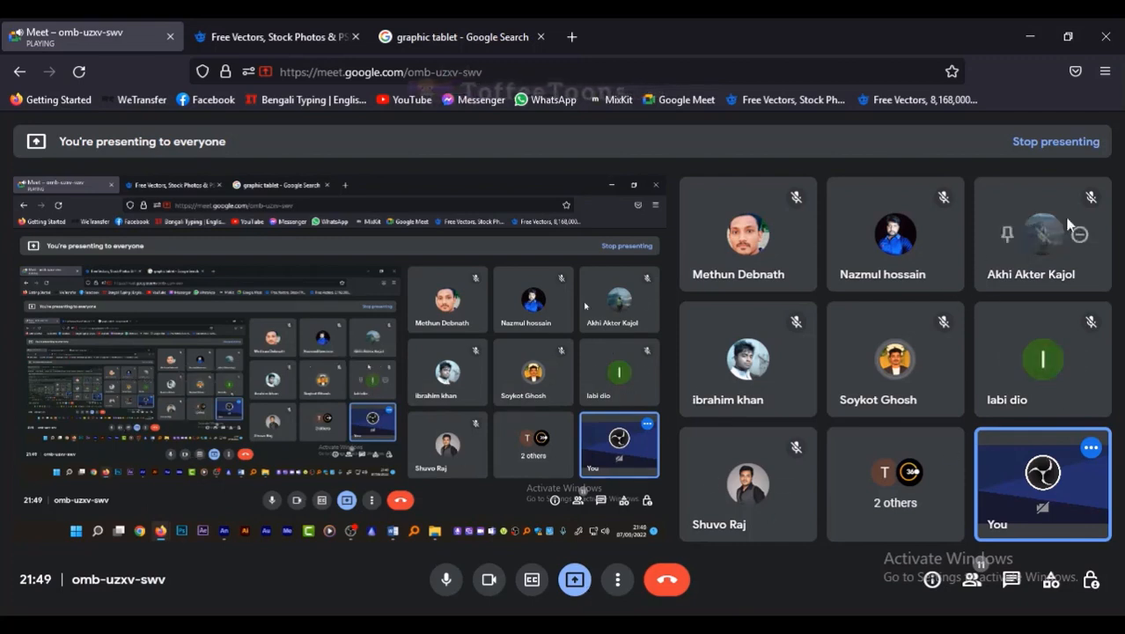
left_click(975, 581)
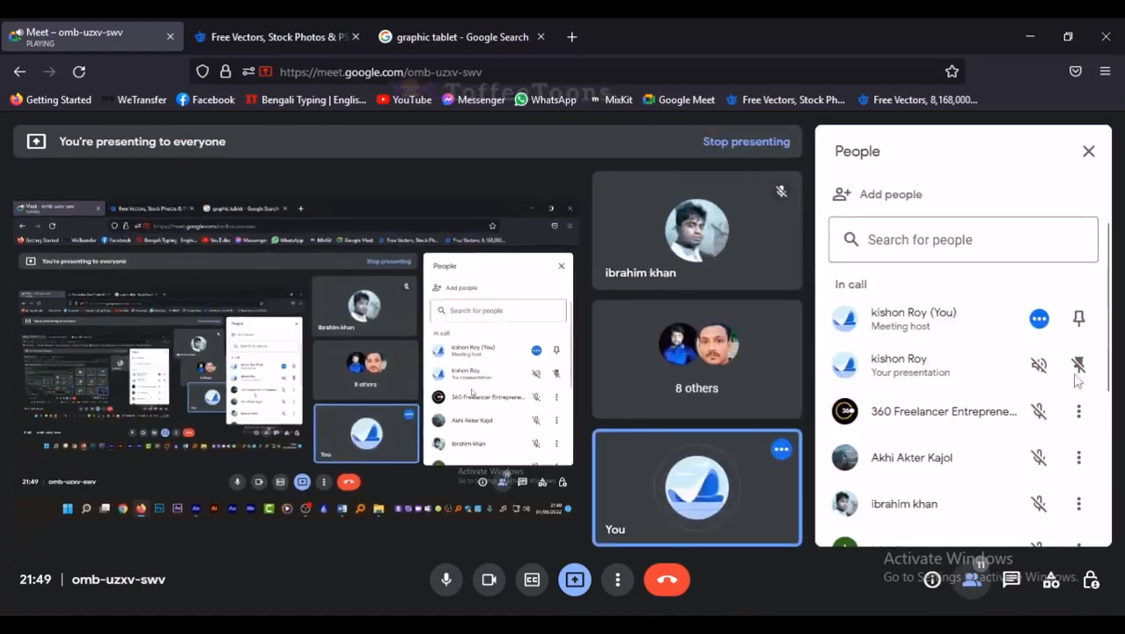
left_click_drag(1106, 321, 1096, 509)
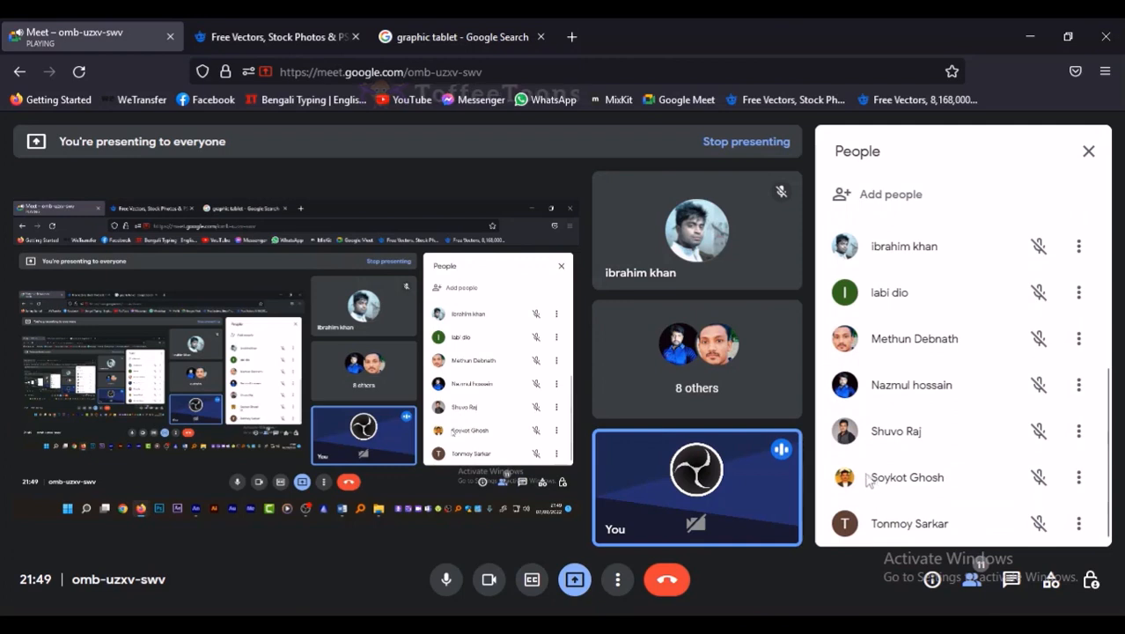
mouse_move(695, 457)
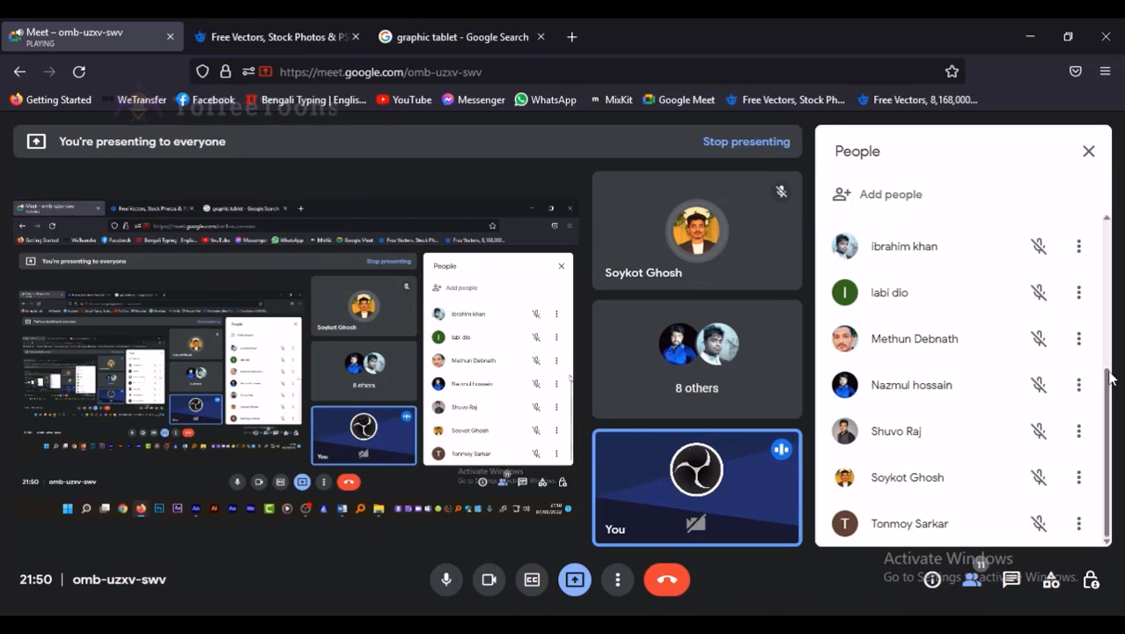
left_click_drag(1110, 377, 1112, 234)
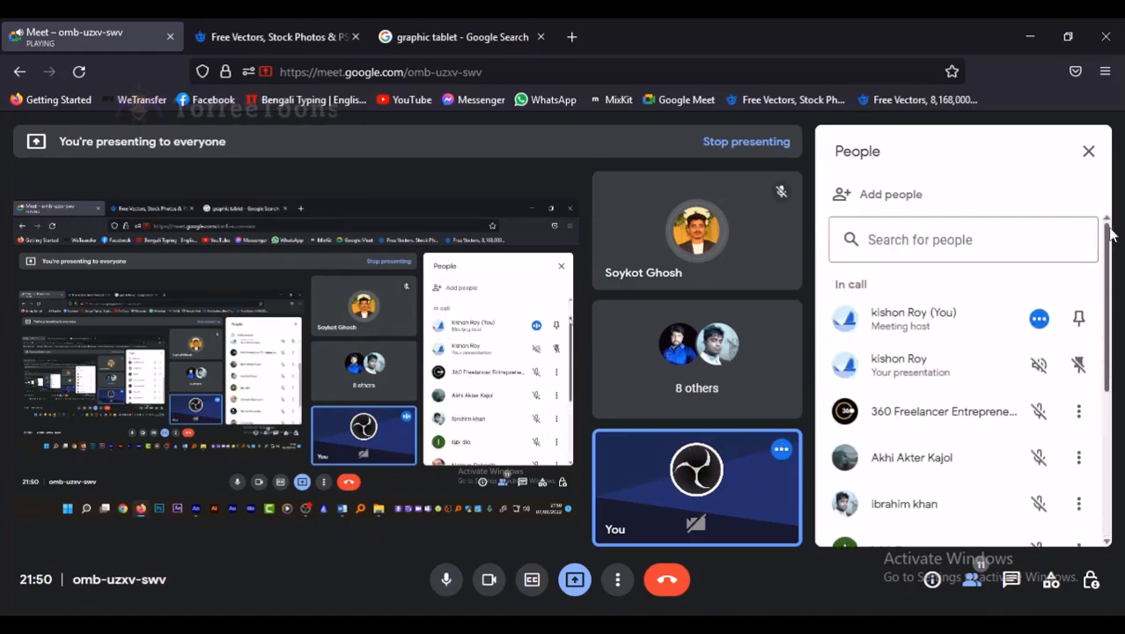
scroll(1085, 371, "down", 3)
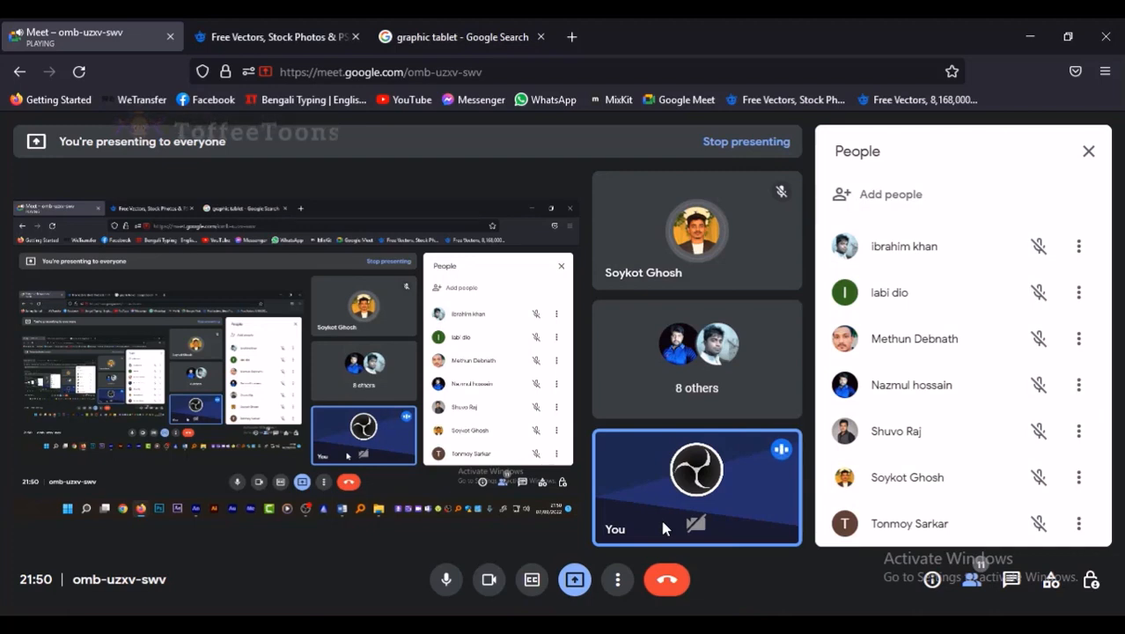
left_click(1088, 150)
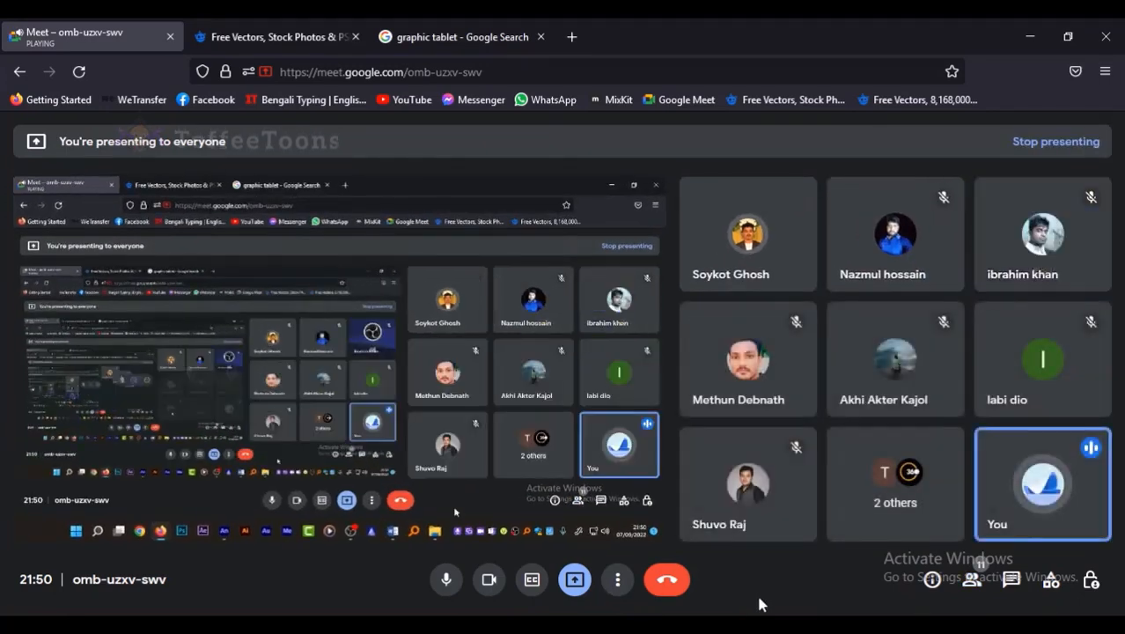